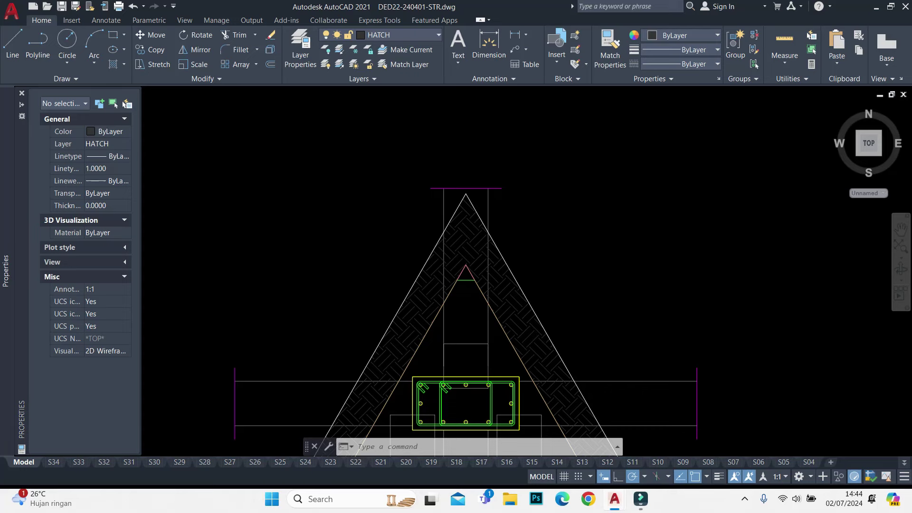
Zoom out and pan until the footing details and specification legend are in view
{"action": "scroll", "coordinate": [415, 241], "scroll_direction": "down", "scroll_amount": 5}
{"action": "scroll", "coordinate": [570, 179], "scroll_direction": "down", "scroll_amount": 5}
{"action": "scroll", "coordinate": [650, 188], "scroll_direction": "down", "scroll_amount": 3}
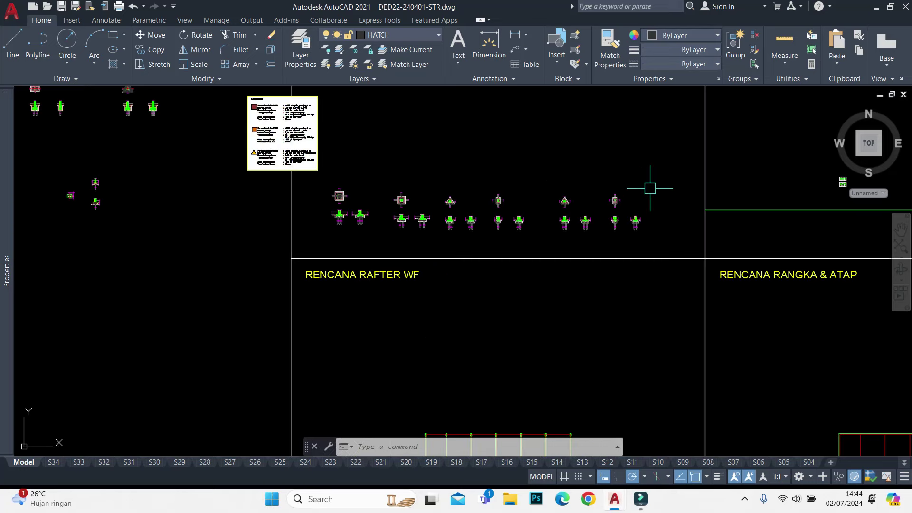
{"action": "scroll", "coordinate": [601, 159], "scroll_direction": "up", "scroll_amount": 2}
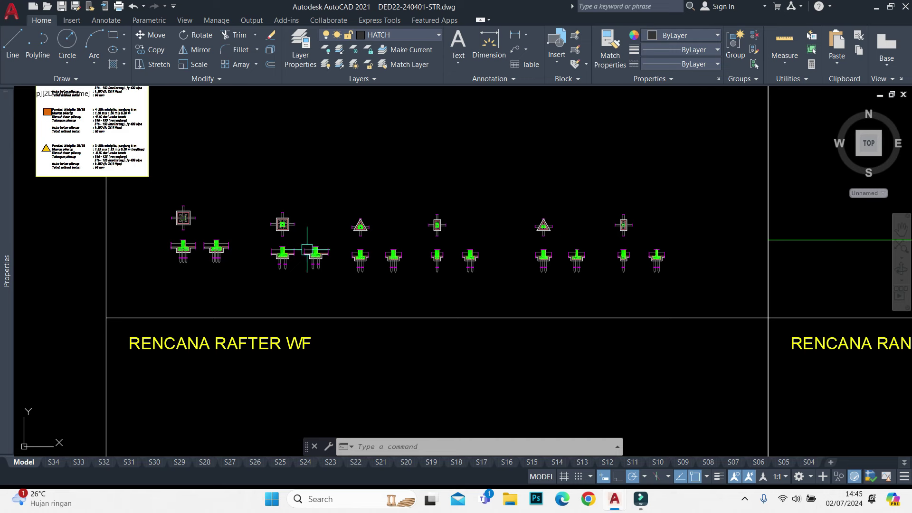
{"action": "scroll", "coordinate": [307, 249], "scroll_direction": "up", "scroll_amount": 2}
{"action": "middle_click_drag", "start_coordinate": [380, 213], "coordinate": [450, 297]}
Regenerate the drawing display and shift the view up over the footing row
{"action": "type", "text": "re"}
{"action": "key", "text": "Return"}
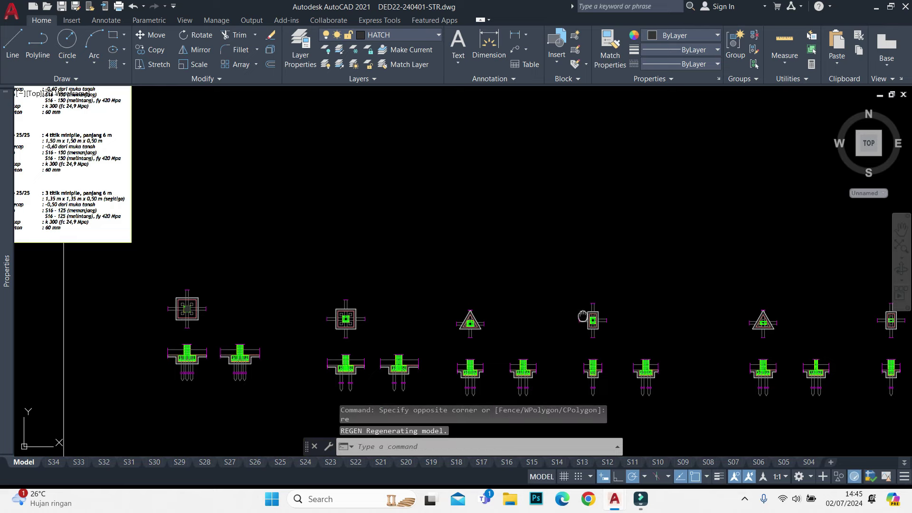
{"action": "mouse_move", "coordinate": [582, 316]}
{"action": "middle_mouse_down"}
{"action": "mouse_move", "coordinate": [589, 286]}
{"action": "mouse_move", "coordinate": [522, 304]}
{"action": "middle_mouse_up"}
{"action": "scroll", "coordinate": [544, 308], "scroll_direction": "down", "scroll_amount": 2}
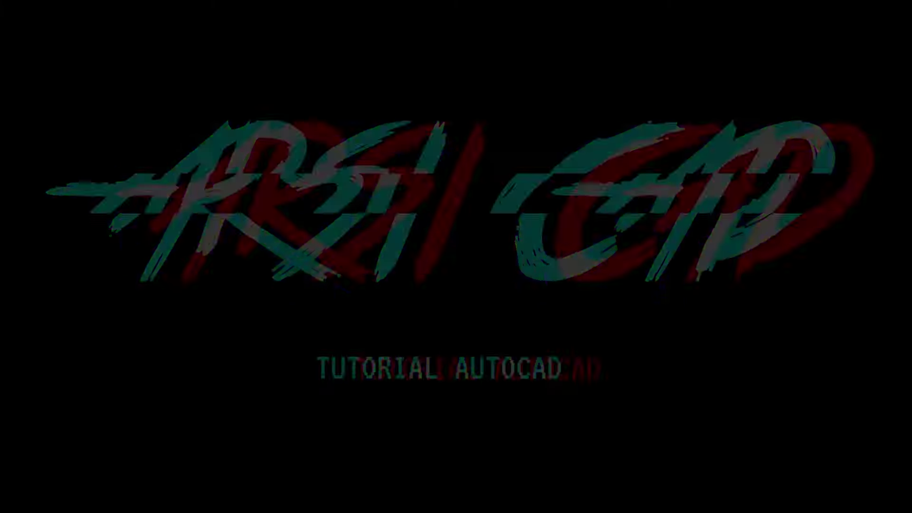
Scroll the structural report down to page 91's foundation sketch and minipile pilecap specifications
{"action": "scroll", "coordinate": [527, 285], "scroll_direction": "down", "scroll_amount": 5}
{"action": "scroll", "coordinate": [528, 285], "scroll_direction": "down", "scroll_amount": 5}
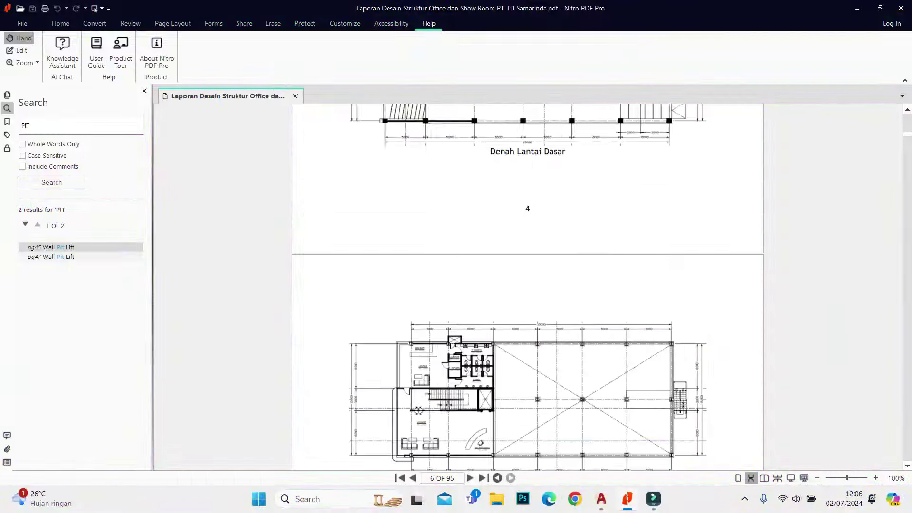
{"action": "scroll", "coordinate": [527, 285], "scroll_direction": "down", "scroll_amount": 5}
{"action": "scroll", "coordinate": [528, 285], "scroll_direction": "down", "scroll_amount": 5}
{"action": "scroll", "coordinate": [528, 285], "scroll_direction": "down", "scroll_amount": 10}
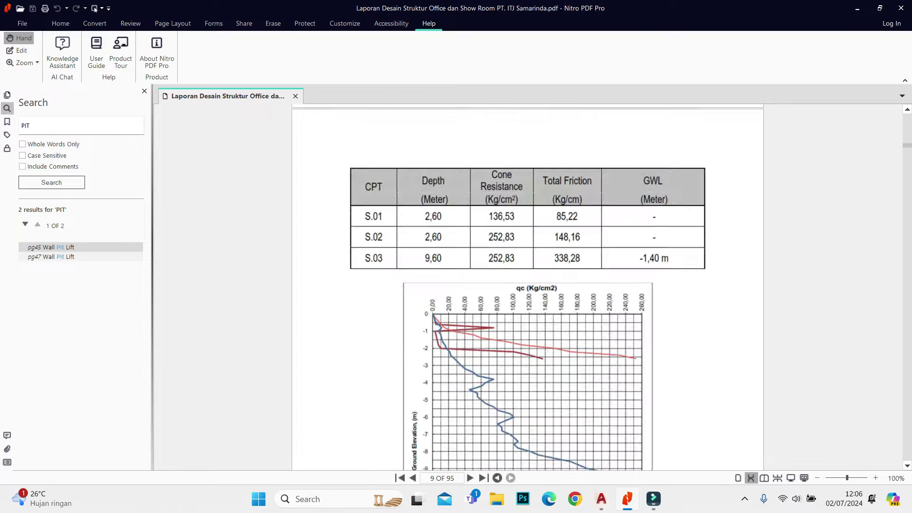
{"action": "scroll", "coordinate": [527, 285], "scroll_direction": "down", "scroll_amount": 10}
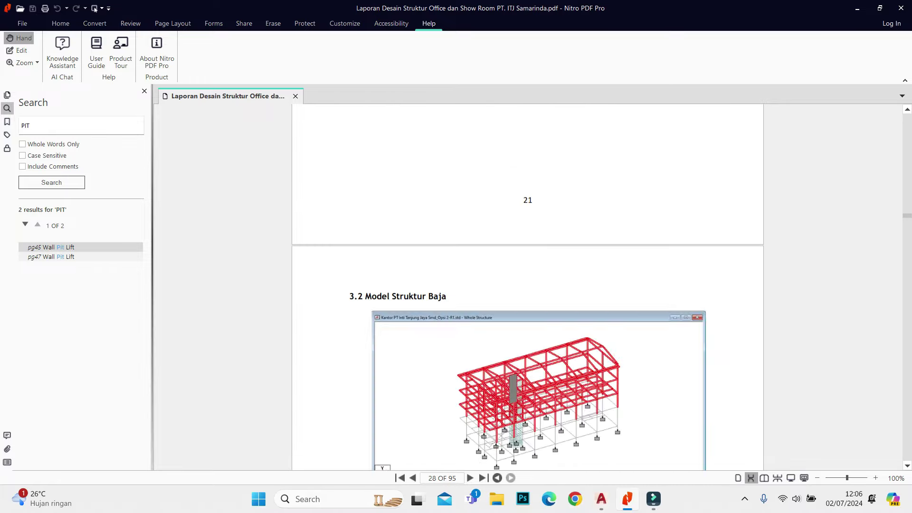
{"action": "scroll", "coordinate": [528, 285], "scroll_direction": "down", "scroll_amount": 10}
{"action": "scroll", "coordinate": [527, 285], "scroll_direction": "down", "scroll_amount": 10}
{"action": "scroll", "coordinate": [527, 285], "scroll_direction": "down", "scroll_amount": 10}
{"action": "scroll", "coordinate": [528, 285], "scroll_direction": "down", "scroll_amount": 10}
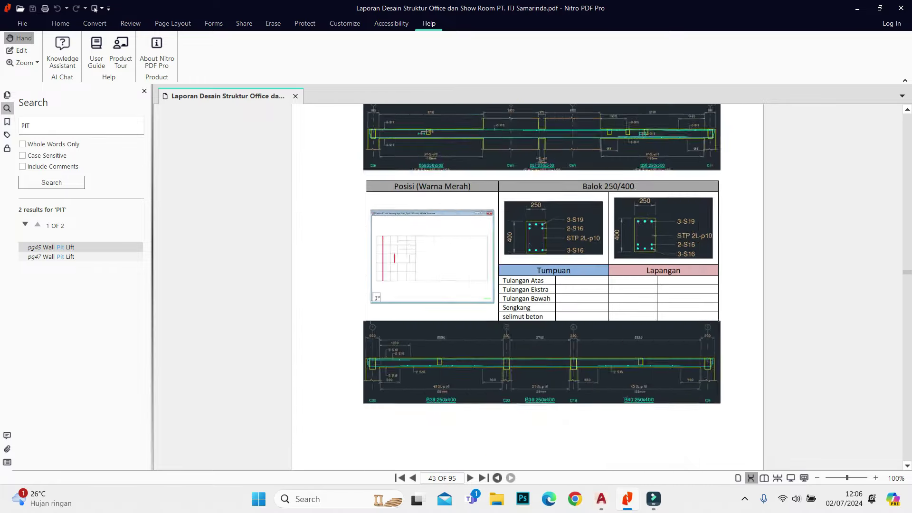
{"action": "scroll", "coordinate": [527, 285], "scroll_direction": "down", "scroll_amount": 10}
{"action": "scroll", "coordinate": [527, 285], "scroll_direction": "down", "scroll_amount": 10}
{"action": "scroll", "coordinate": [527, 285], "scroll_direction": "down", "scroll_amount": 10}
{"action": "scroll", "coordinate": [527, 285], "scroll_direction": "down", "scroll_amount": 10}
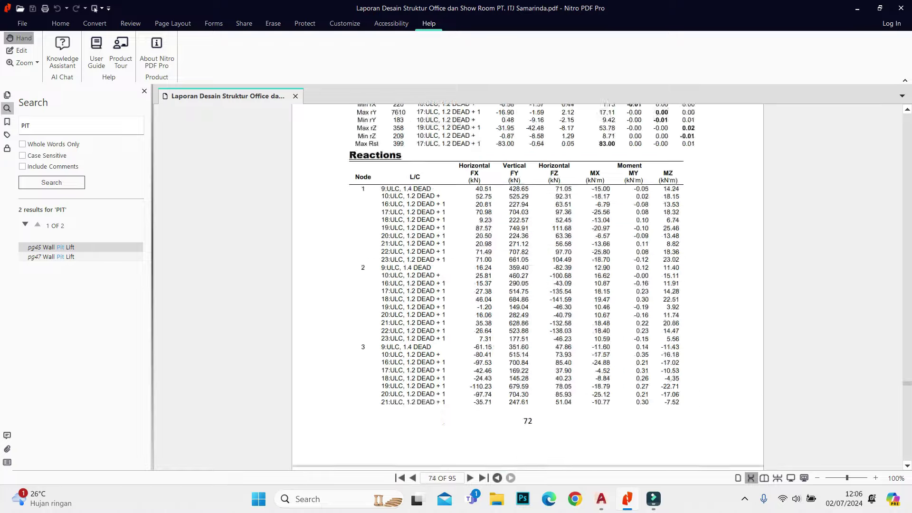
{"action": "scroll", "coordinate": [527, 285], "scroll_direction": "down", "scroll_amount": 10}
{"action": "scroll", "coordinate": [527, 285], "scroll_direction": "down", "scroll_amount": 10}
{"action": "scroll", "coordinate": [527, 285], "scroll_direction": "down", "scroll_amount": 10}
{"action": "scroll", "coordinate": [527, 285], "scroll_direction": "down", "scroll_amount": 5}
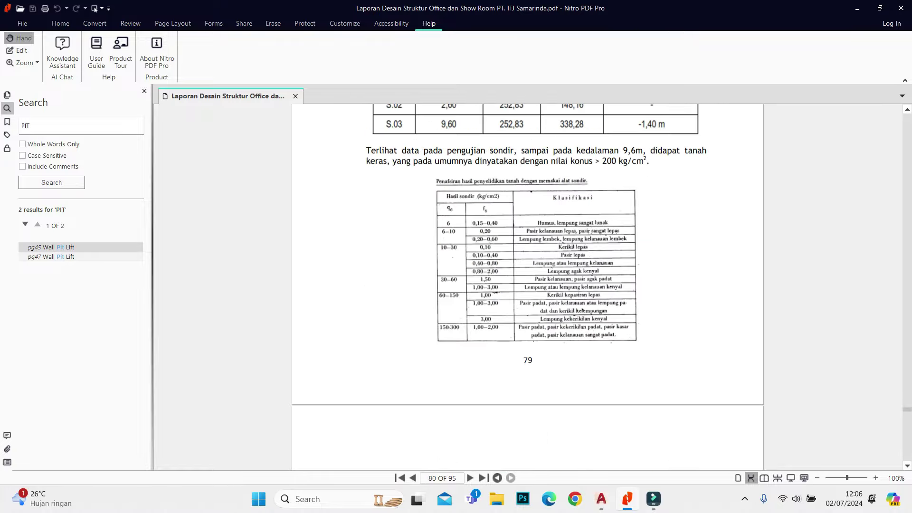
{"action": "scroll", "coordinate": [528, 285], "scroll_direction": "down", "scroll_amount": 5}
{"action": "scroll", "coordinate": [527, 285], "scroll_direction": "down", "scroll_amount": 5}
{"action": "scroll", "coordinate": [528, 285], "scroll_direction": "down", "scroll_amount": 5}
{"action": "scroll", "coordinate": [528, 285], "scroll_direction": "down", "scroll_amount": 5}
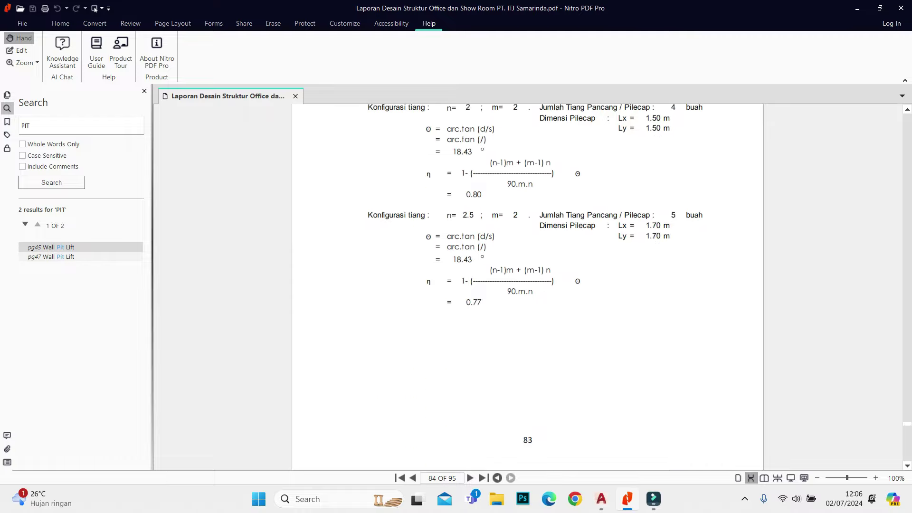
{"action": "scroll", "coordinate": [528, 285], "scroll_direction": "down", "scroll_amount": 5}
{"action": "scroll", "coordinate": [527, 285], "scroll_direction": "down", "scroll_amount": 5}
{"action": "scroll", "coordinate": [527, 285], "scroll_direction": "down", "scroll_amount": 5}
{"action": "scroll", "coordinate": [528, 285], "scroll_direction": "down", "scroll_amount": 5}
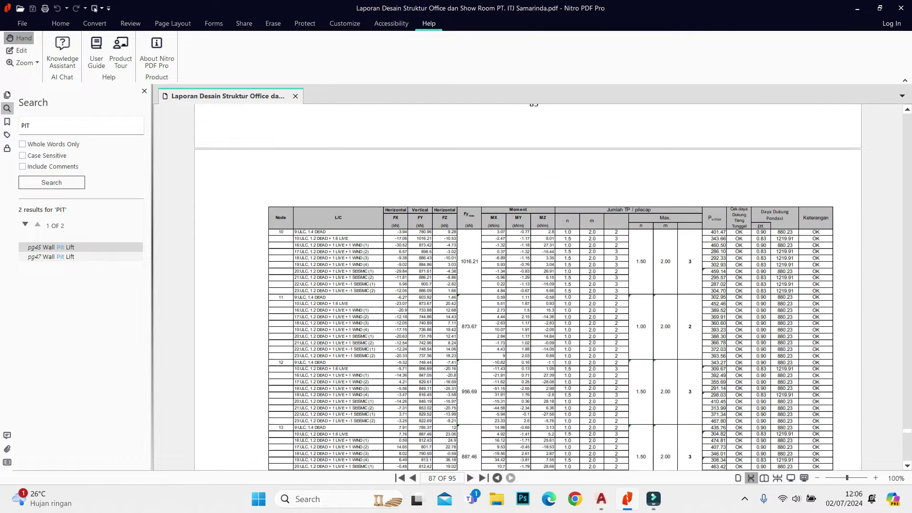
{"action": "scroll", "coordinate": [527, 285], "scroll_direction": "down", "scroll_amount": 5}
{"action": "scroll", "coordinate": [527, 285], "scroll_direction": "down", "scroll_amount": 5}
{"action": "scroll", "coordinate": [527, 285], "scroll_direction": "down", "scroll_amount": 5}
{"action": "scroll", "coordinate": [527, 285], "scroll_direction": "down", "scroll_amount": 5}
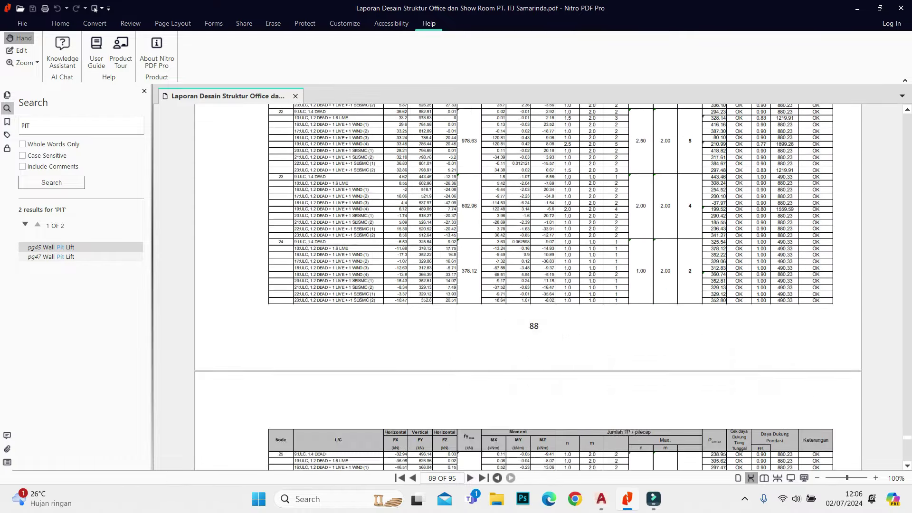
{"action": "scroll", "coordinate": [527, 285], "scroll_direction": "down", "scroll_amount": 5}
{"action": "scroll", "coordinate": [527, 285], "scroll_direction": "down", "scroll_amount": 5}
{"action": "scroll", "coordinate": [527, 285], "scroll_direction": "down", "scroll_amount": 3}
{"action": "scroll", "coordinate": [528, 285], "scroll_direction": "down", "scroll_amount": 2}
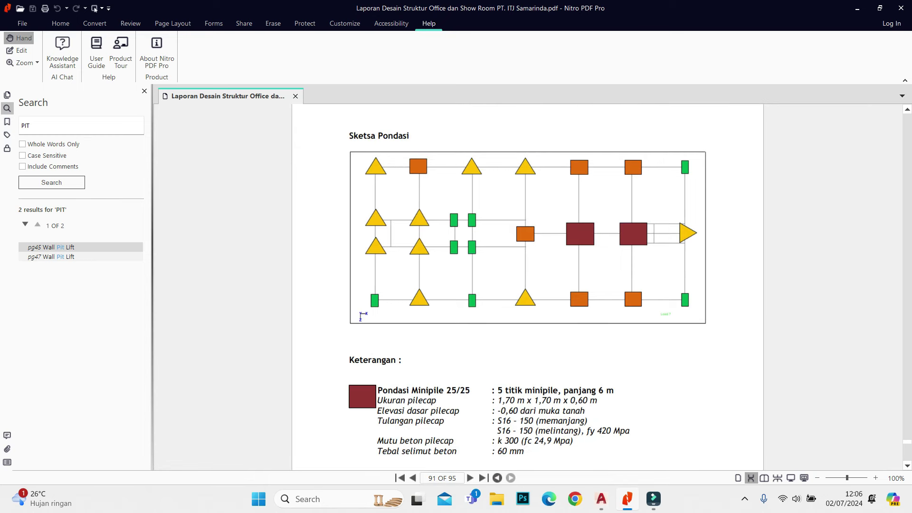
{"action": "scroll", "coordinate": [527, 285], "scroll_direction": "down", "scroll_amount": 5}
{"action": "scroll", "coordinate": [527, 285], "scroll_direction": "down", "scroll_amount": 4}
{"action": "scroll", "coordinate": [527, 285], "scroll_direction": "down", "scroll_amount": 4}
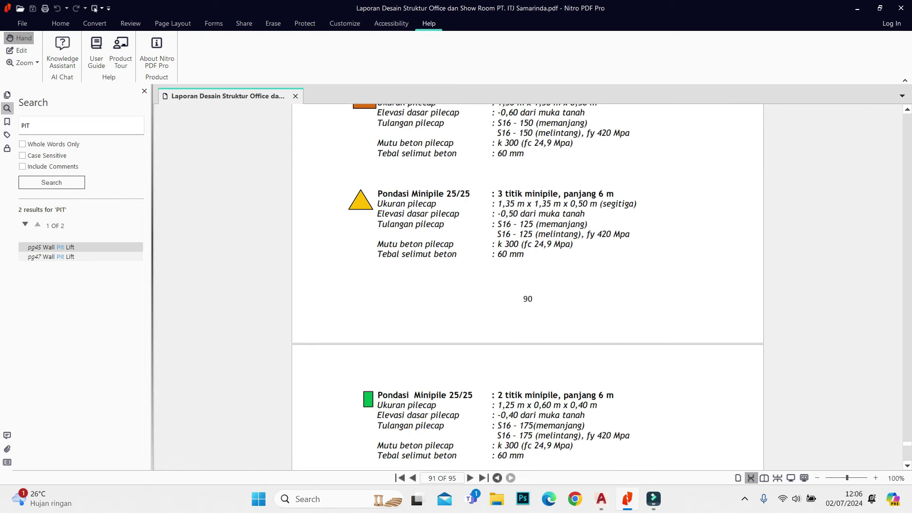
{"action": "scroll", "coordinate": [527, 285], "scroll_direction": "down", "scroll_amount": 3}
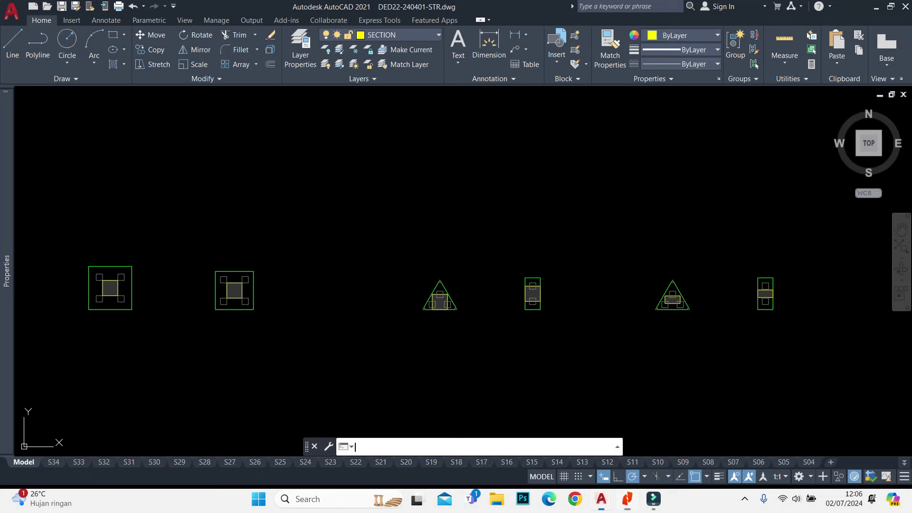
Minimize the PDF report, pan to the separate footing details and regenerate the display
{"action": "left_click", "coordinate": [858, 8]}
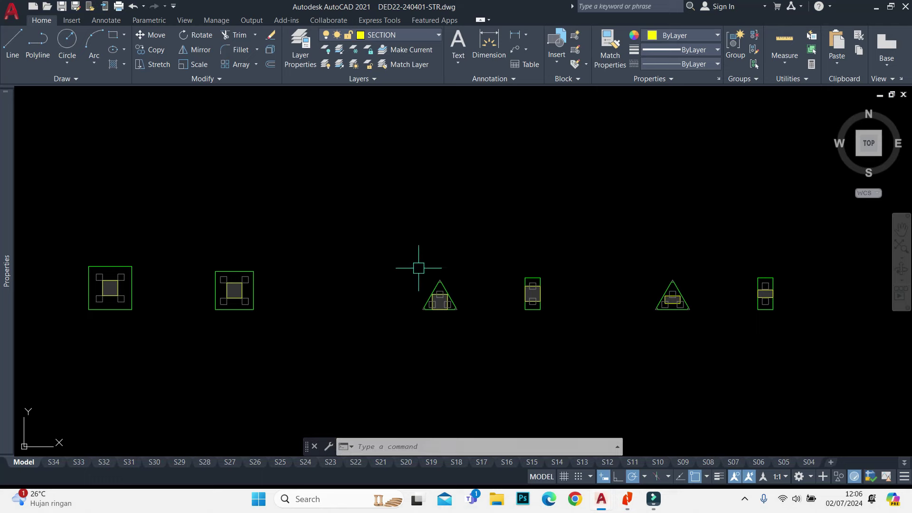
{"action": "scroll", "coordinate": [377, 258], "scroll_direction": "down", "scroll_amount": 3}
{"action": "scroll", "coordinate": [417, 291], "scroll_direction": "up", "scroll_amount": 2}
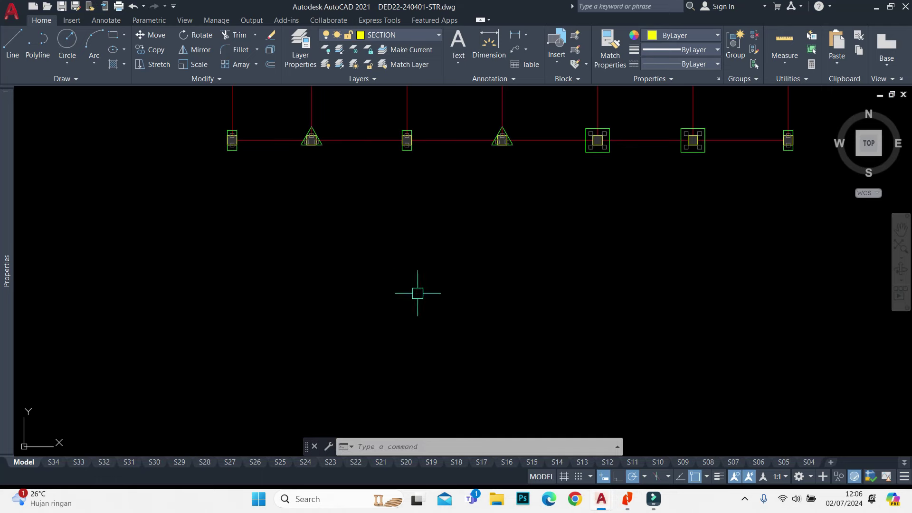
{"action": "mouse_move", "coordinate": [418, 291]}
{"action": "middle_mouse_down"}
{"action": "mouse_move", "coordinate": [480, 207]}
{"action": "mouse_move", "coordinate": [508, 267]}
{"action": "middle_mouse_up"}
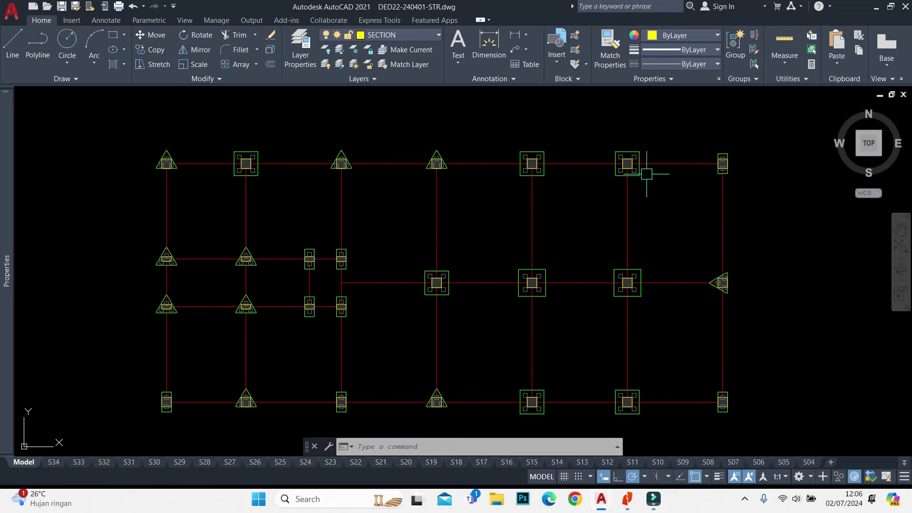
{"action": "mouse_move", "coordinate": [377, 306]}
{"action": "middle_mouse_down"}
{"action": "mouse_move", "coordinate": [451, 171]}
{"action": "mouse_move", "coordinate": [413, 201]}
{"action": "middle_mouse_up"}
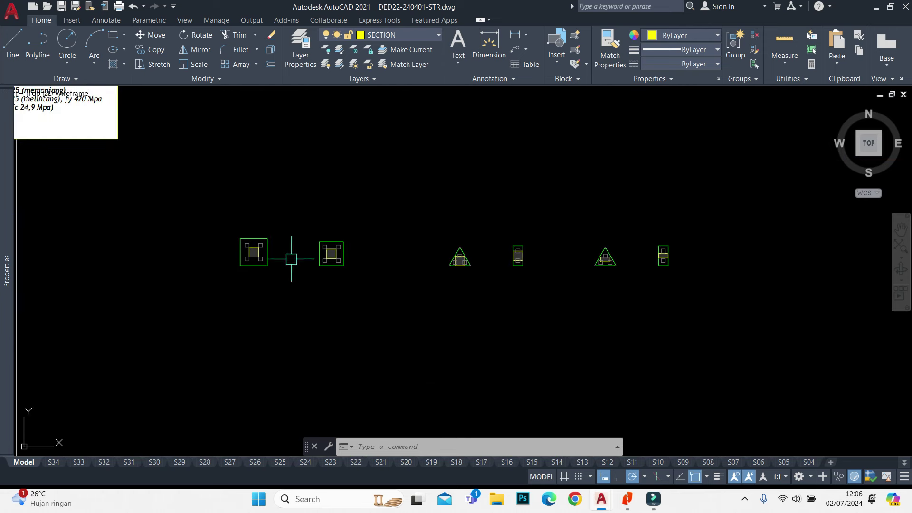
{"action": "type", "text": "re"}
{"action": "key", "text": "Return"}
Window-select the left square footing and move it further to the left
{"action": "left_click", "coordinate": [315, 179]}
{"action": "left_click", "coordinate": [193, 290]}
{"action": "middle_click_drag", "start_coordinate": [261, 217], "coordinate": [372, 225]}
{"action": "type", "text": "m"}
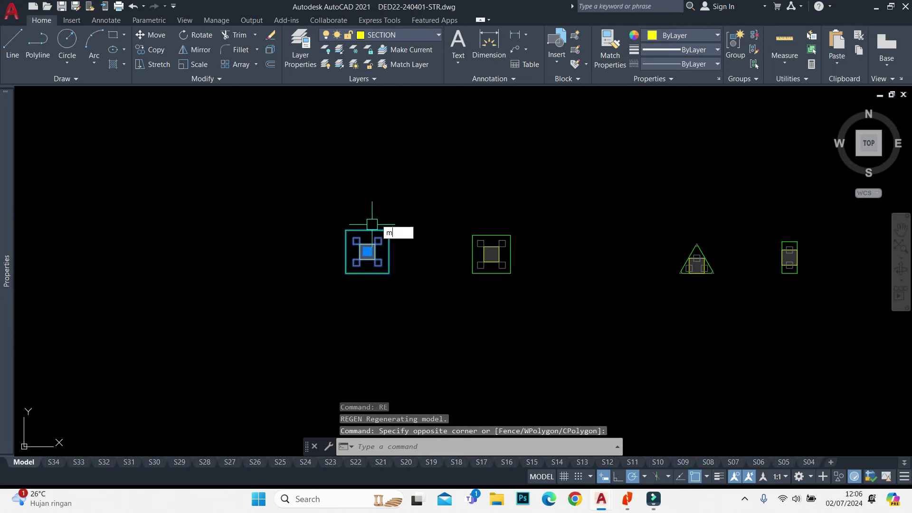
{"action": "key", "text": "Return"}
{"action": "left_click", "coordinate": [372, 224]}
{"action": "left_click", "coordinate": [328, 176]}
Shift the view across the footings and begin a new rectangle with REC
{"action": "middle_click_drag", "start_coordinate": [310, 222], "coordinate": [456, 187]}
{"action": "type", "text": "rec"}
{"action": "scroll", "coordinate": [456, 188], "scroll_direction": "up", "scroll_amount": 2}
{"action": "key", "text": "Return"}
{"action": "scroll", "coordinate": [366, 342], "scroll_direction": "up", "scroll_amount": 2}
Draw the 1700 by 500 pile cap rectangle below the footing
{"action": "left_click", "coordinate": [365, 340]}
{"action": "type", "text": "5"}
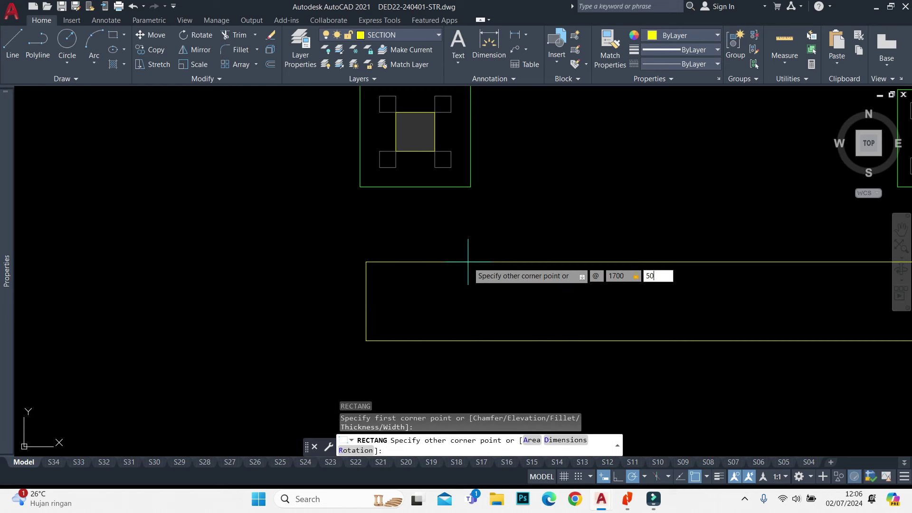
{"action": "type", "text": "0"}
{"action": "key", "text": "Return"}
{"action": "scroll", "coordinate": [469, 260], "scroll_direction": "down", "scroll_amount": 3}
{"action": "mouse_move", "coordinate": [468, 261]}
{"action": "middle_mouse_down"}
{"action": "mouse_move", "coordinate": [389, 248]}
{"action": "mouse_move", "coordinate": [393, 280]}
{"action": "middle_mouse_up"}
{"action": "scroll", "coordinate": [448, 247], "scroll_direction": "up", "scroll_amount": 2}
{"action": "scroll", "coordinate": [489, 247], "scroll_direction": "down", "scroll_amount": 4}
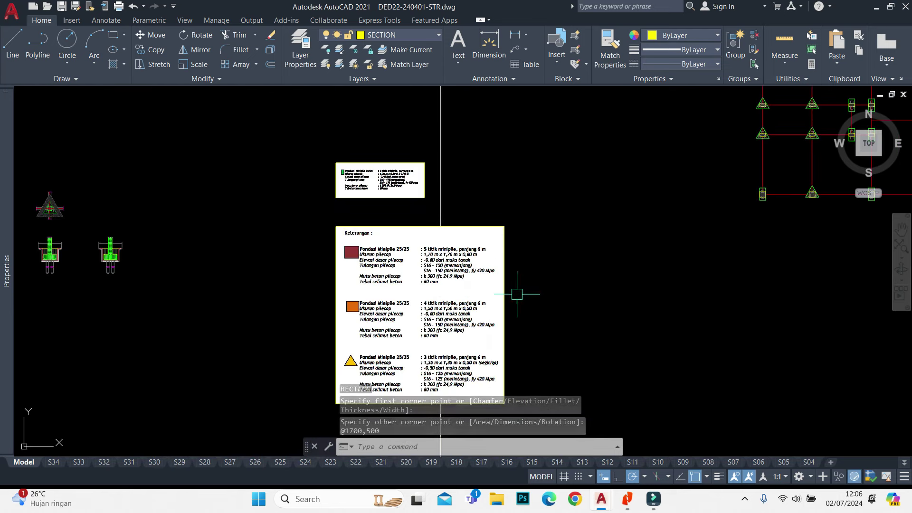
Stretch the rectangle's top edge up by 100
{"action": "middle_click_drag", "start_coordinate": [520, 291], "coordinate": [514, 204]}
{"action": "scroll", "coordinate": [467, 291], "scroll_direction": "up", "scroll_amount": 5}
{"action": "left_click", "coordinate": [451, 264]}
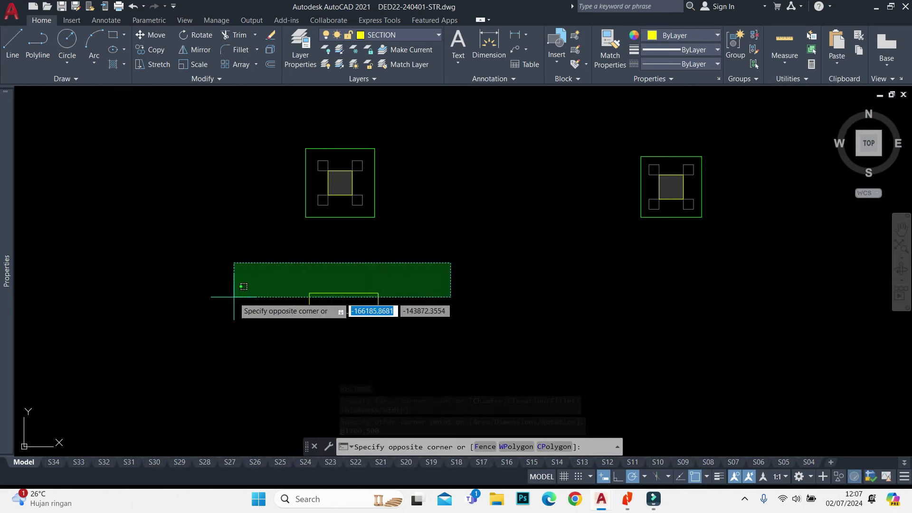
{"action": "left_click", "coordinate": [235, 295]}
{"action": "type", "text": "s"}
{"action": "key", "text": "Return"}
{"action": "left_click", "coordinate": [269, 269]}
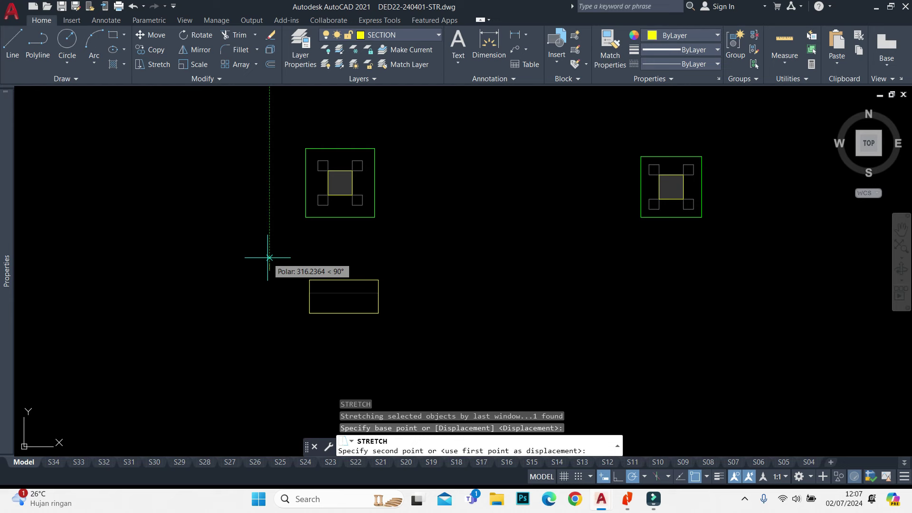
{"action": "type", "text": "100"}
{"action": "key", "text": "Return"}
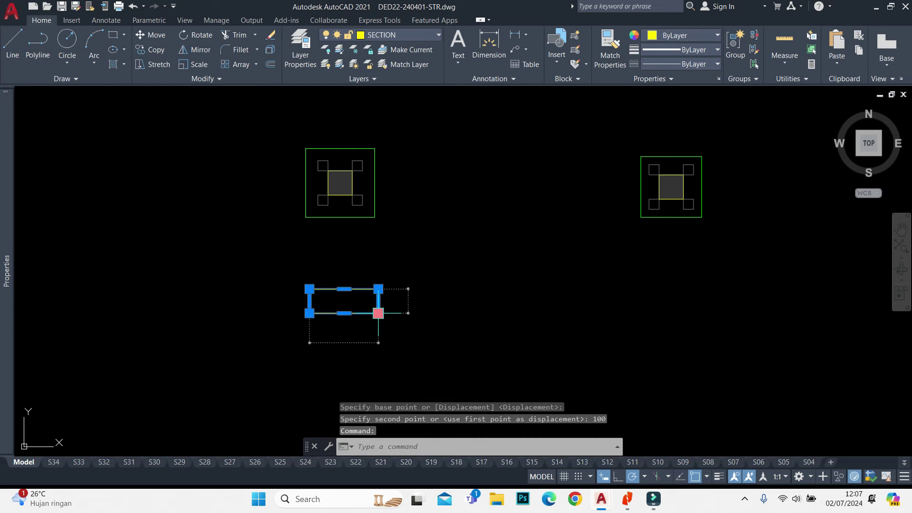
Offset the pile cap outline 60 inward for concrete cover
{"action": "scroll", "coordinate": [325, 288], "scroll_direction": "up", "scroll_amount": 2}
{"action": "type", "text": "o"}
{"action": "key", "text": "Return"}
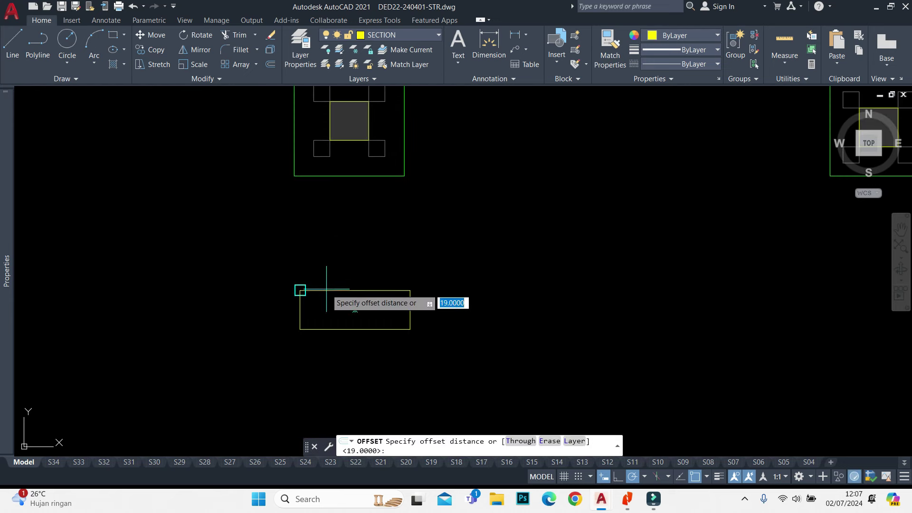
{"action": "key", "text": "Return"}
{"action": "left_click", "coordinate": [328, 290]}
{"action": "key", "text": "Escape"}
{"action": "scroll", "coordinate": [386, 234], "scroll_direction": "down", "scroll_amount": 3}
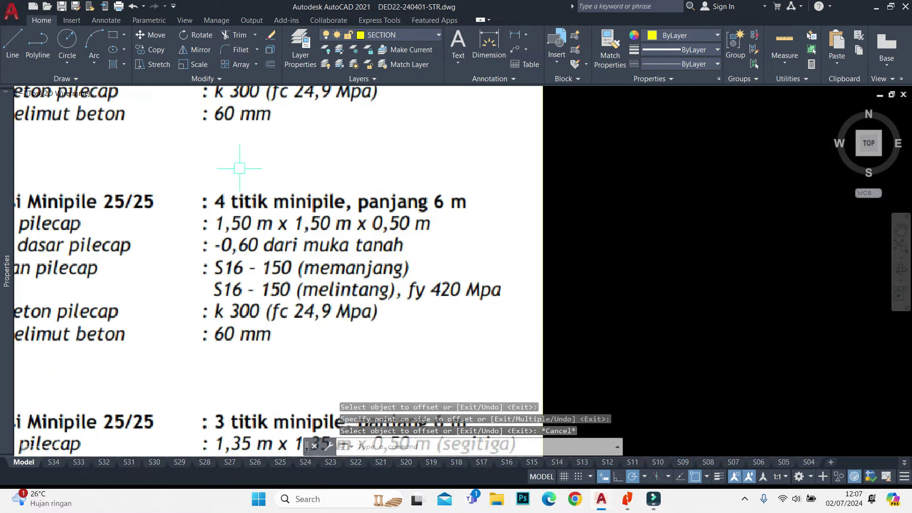
{"action": "middle_click_drag", "start_coordinate": [264, 193], "coordinate": [326, 183]}
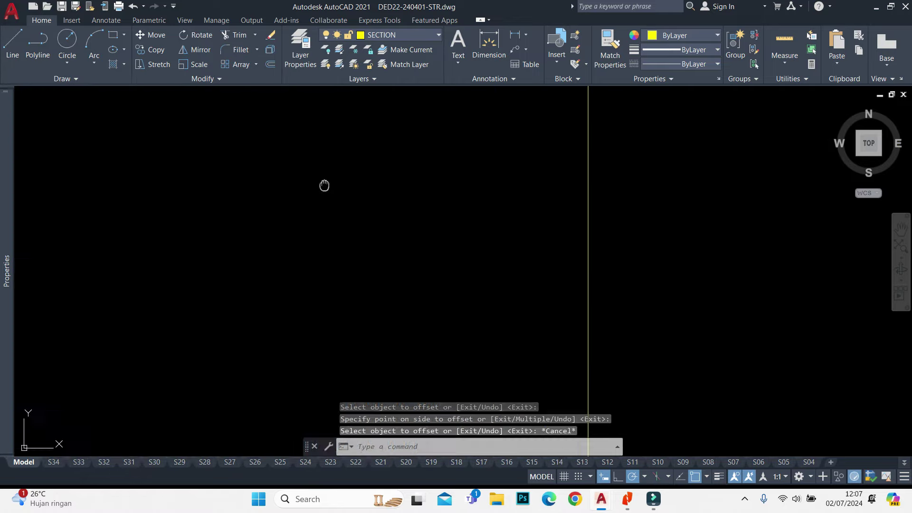
{"action": "scroll", "coordinate": [456, 201], "scroll_direction": "down", "scroll_amount": 3}
{"action": "scroll", "coordinate": [445, 303], "scroll_direction": "up", "scroll_amount": 3}
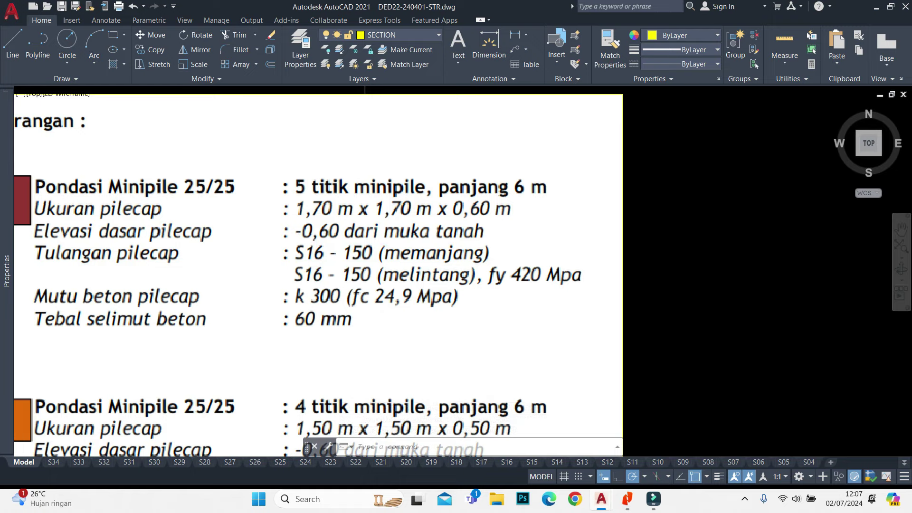
Regenerate the drawing display and begin an offset
{"action": "scroll", "coordinate": [402, 178], "scroll_direction": "down", "scroll_amount": 2}
{"action": "scroll", "coordinate": [390, 208], "scroll_direction": "down", "scroll_amount": 2}
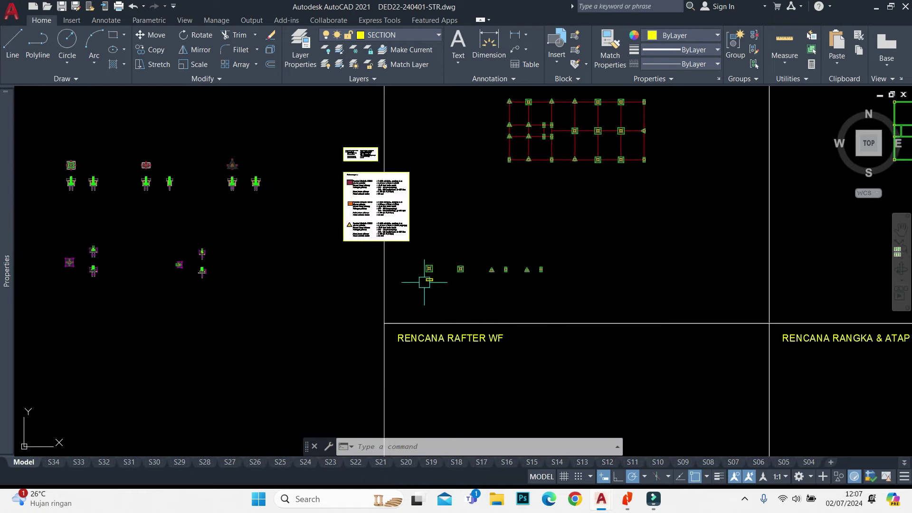
{"action": "scroll", "coordinate": [425, 273], "scroll_direction": "up", "scroll_amount": 5}
{"action": "type", "text": "re"}
{"action": "key", "text": "Return"}
{"action": "type", "text": "o"}
{"action": "key", "text": "Return"}
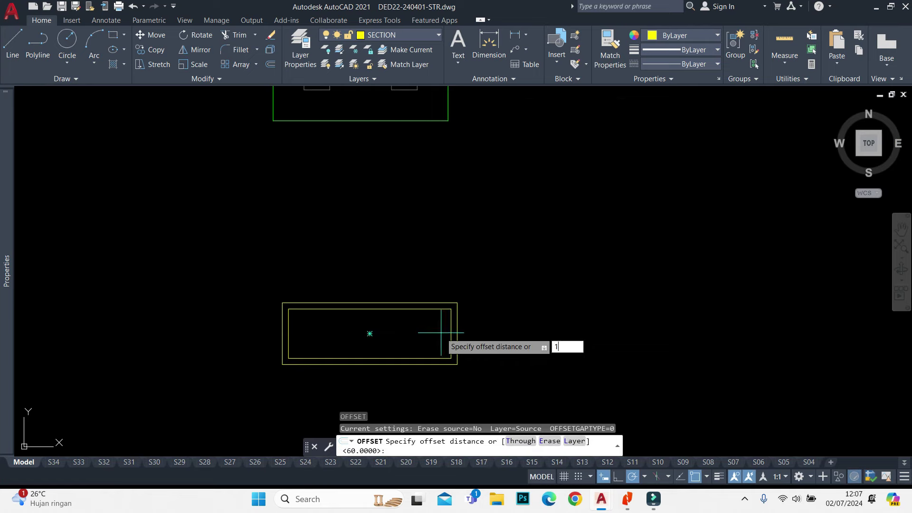
Offset the inner pile cap outline 16 inward to mark the rebar line
{"action": "scroll", "coordinate": [377, 237], "scroll_direction": "down", "scroll_amount": 3}
{"action": "scroll", "coordinate": [465, 274], "scroll_direction": "up", "scroll_amount": 5}
{"action": "mouse_move", "coordinate": [465, 274]}
{"action": "middle_mouse_down"}
{"action": "mouse_move", "coordinate": [487, 209]}
{"action": "mouse_move", "coordinate": [485, 359]}
{"action": "mouse_move", "coordinate": [481, 255]}
{"action": "middle_mouse_up"}
{"action": "mouse_move", "coordinate": [499, 368]}
{"action": "middle_mouse_down"}
{"action": "mouse_move", "coordinate": [499, 308]}
{"action": "mouse_move", "coordinate": [394, 87]}
{"action": "middle_mouse_up"}
{"action": "scroll", "coordinate": [627, 219], "scroll_direction": "up", "scroll_amount": 4}
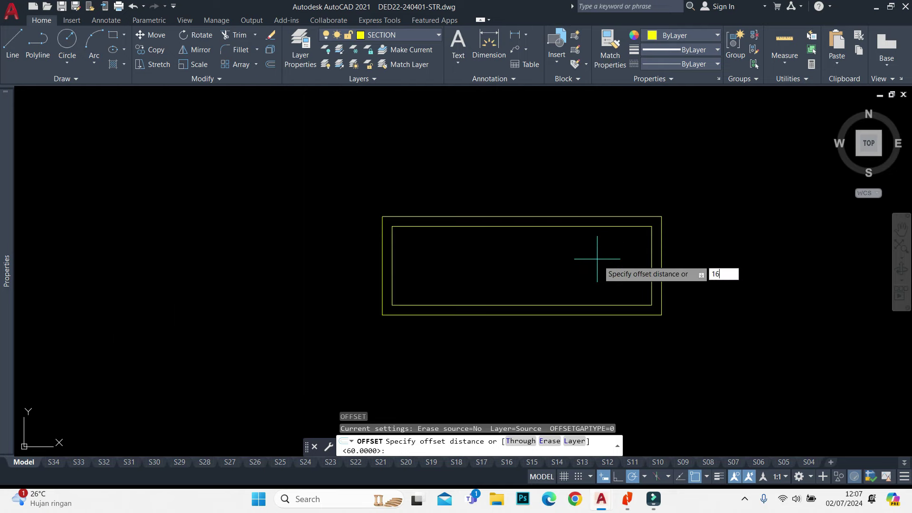
{"action": "key", "text": "Return"}
{"action": "left_click", "coordinate": [586, 227]}
{"action": "scroll", "coordinate": [523, 261], "scroll_direction": "up", "scroll_amount": 3}
{"action": "left_click", "coordinate": [540, 255]}
{"action": "scroll", "coordinate": [540, 255], "scroll_direction": "down", "scroll_amount": 3}
{"action": "key", "text": "Escape"}
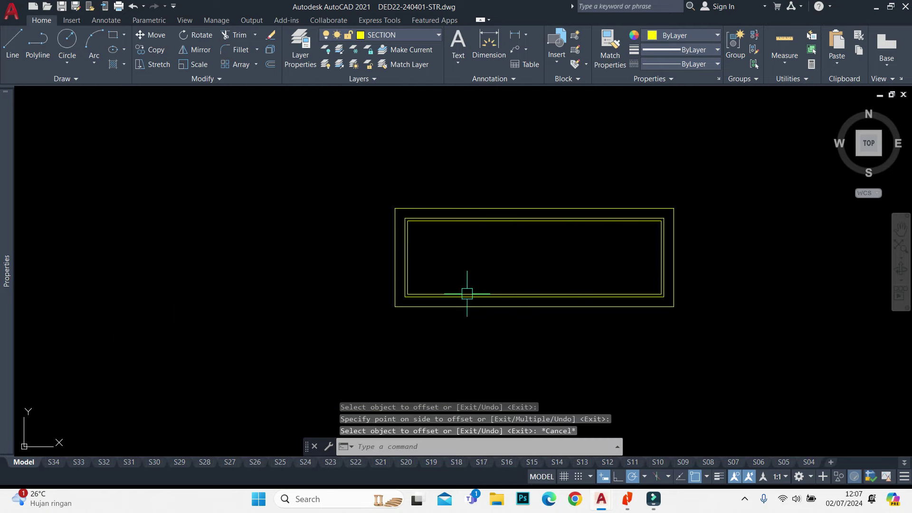
Start a fillet and choose to set its radius
{"action": "type", "text": "f"}
{"action": "key", "text": "Return"}
{"action": "scroll", "coordinate": [437, 309], "scroll_direction": "up", "scroll_amount": 4}
Set the fillet radius to 8 (16/2) for rounding the rebar outline corners
{"action": "type", "text": "r"}
{"action": "key", "text": "Return"}
{"action": "type", "text": "16/2"}
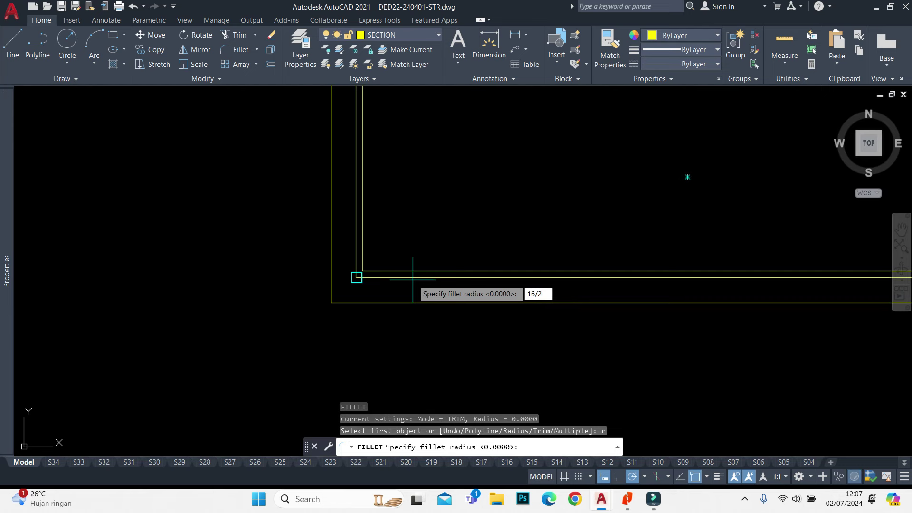
{"action": "scroll", "coordinate": [392, 270], "scroll_direction": "up", "scroll_amount": 4}
{"action": "key", "text": "Return"}
{"action": "left_click", "coordinate": [354, 273]}
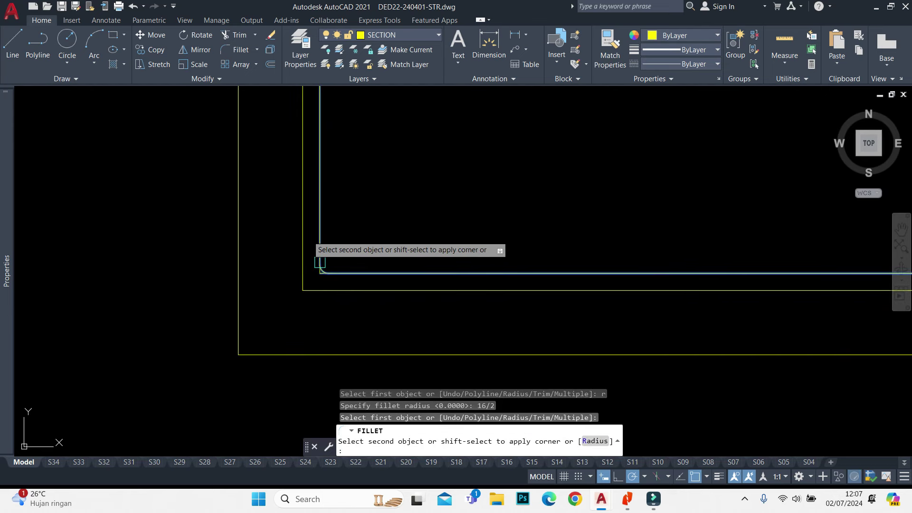
{"action": "left_click", "coordinate": [304, 238]}
{"action": "key", "text": "Escape"}
{"action": "type", "text": "f"}
{"action": "key", "text": "Return"}
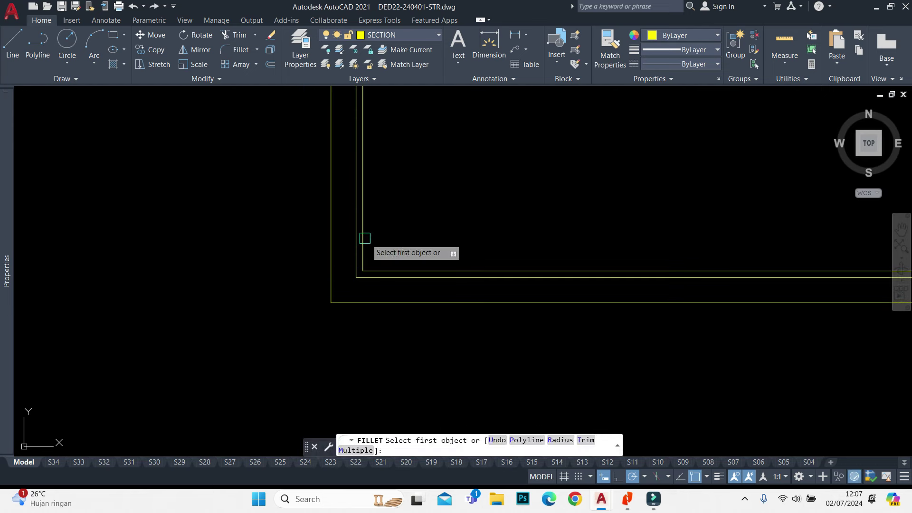
{"action": "type", "text": "r"}
{"action": "key", "text": "Return"}
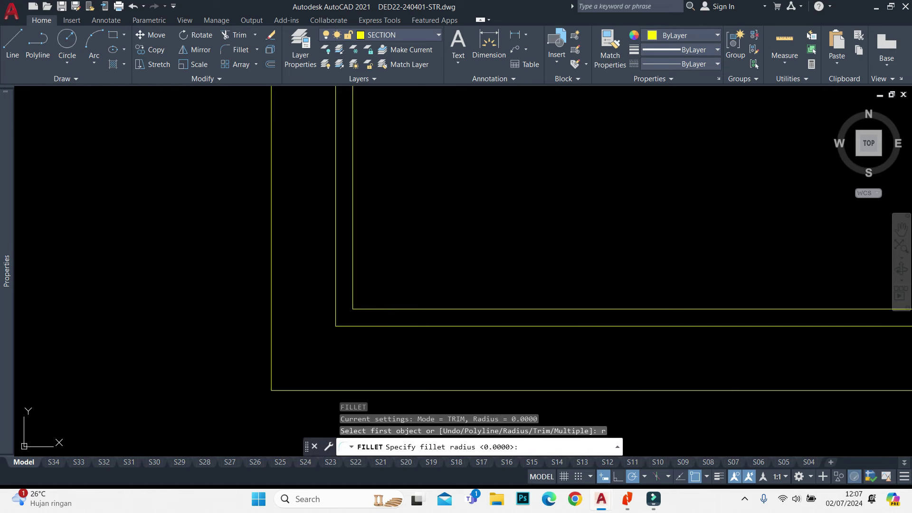
{"action": "key", "text": "Return"}
Fillet the lower-left and lower-right corners of the new rectangle at radius 8
{"action": "left_click", "coordinate": [377, 310]}
{"action": "left_click", "coordinate": [351, 275]}
{"action": "scroll", "coordinate": [808, 240], "scroll_direction": "down", "scroll_amount": 3}
{"action": "scroll", "coordinate": [758, 273], "scroll_direction": "up", "scroll_amount": 3}
{"action": "key", "text": "Return"}
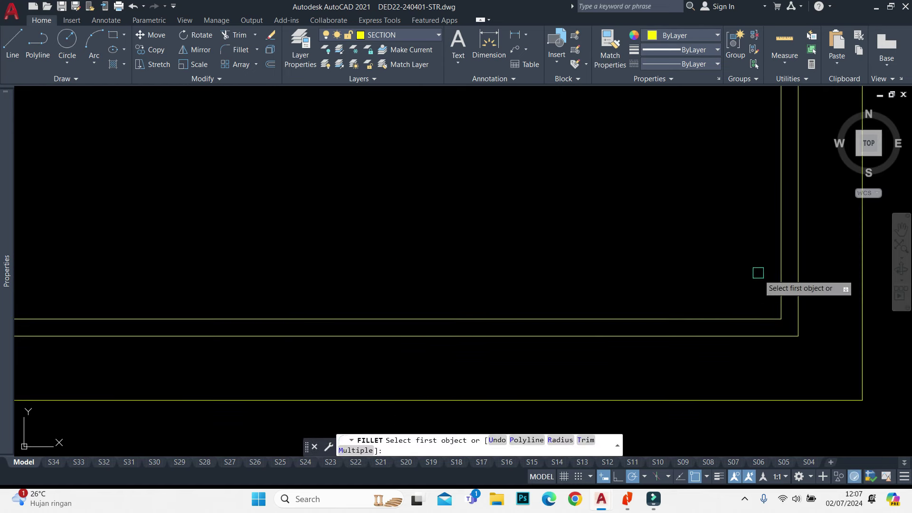
{"action": "left_click", "coordinate": [764, 319]}
{"action": "left_click", "coordinate": [781, 285]}
{"action": "key", "text": "Return"}
{"action": "scroll", "coordinate": [760, 299], "scroll_direction": "down", "scroll_amount": 3}
{"action": "scroll", "coordinate": [744, 346], "scroll_direction": "up", "scroll_amount": 3}
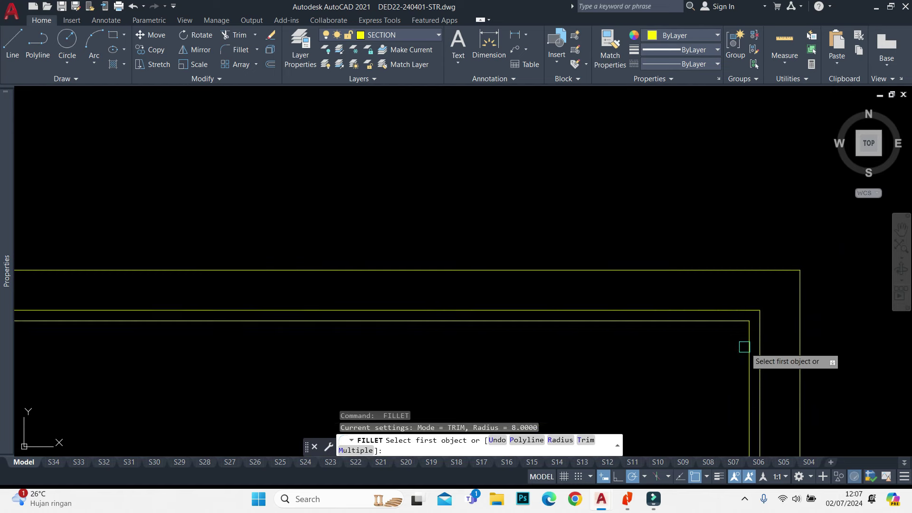
{"action": "left_click", "coordinate": [744, 347]}
{"action": "left_click", "coordinate": [720, 320]}
{"action": "scroll", "coordinate": [732, 319], "scroll_direction": "down", "scroll_amount": 3}
{"action": "scroll", "coordinate": [743, 319], "scroll_direction": "up", "scroll_amount": 3}
Fillet the top-right and top-left corners of the rectangle at radius 8
{"action": "key", "text": "Return"}
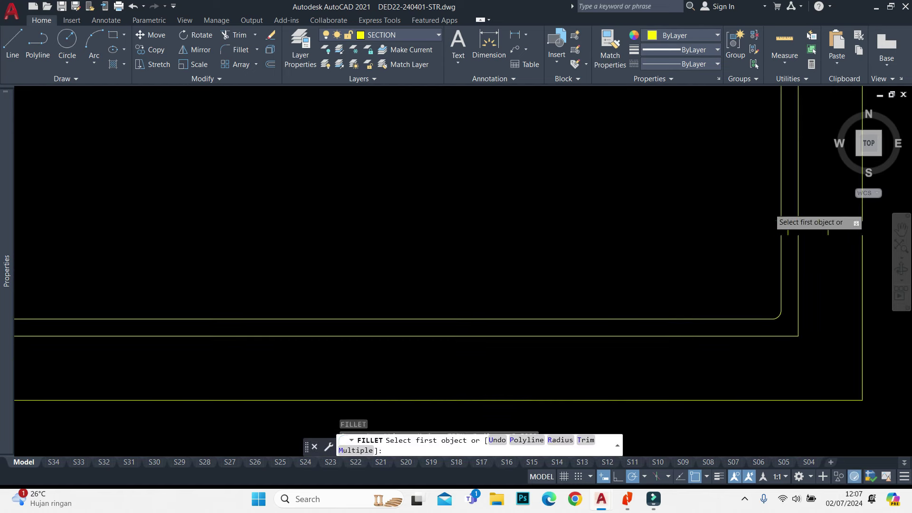
{"action": "scroll", "coordinate": [768, 208], "scroll_direction": "down", "scroll_amount": 3}
{"action": "scroll", "coordinate": [727, 204], "scroll_direction": "up", "scroll_amount": 3}
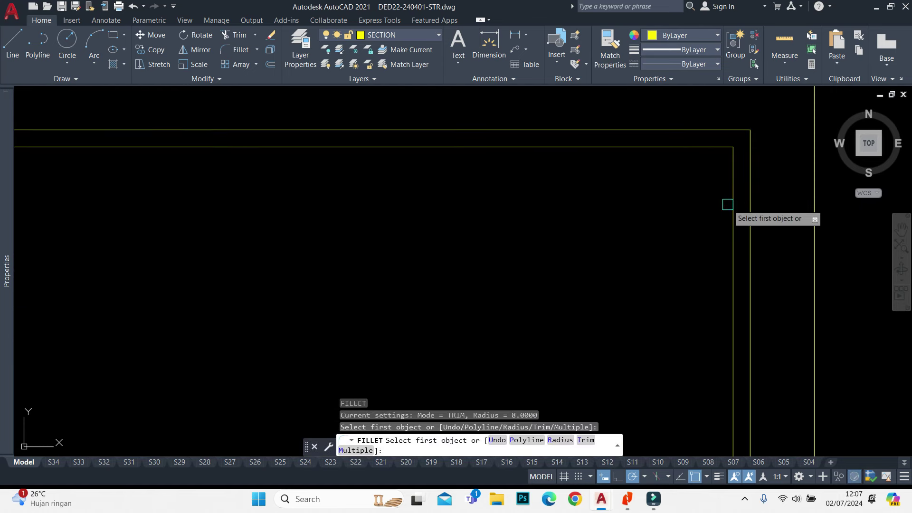
{"action": "left_click", "coordinate": [708, 147]}
{"action": "scroll", "coordinate": [722, 193], "scroll_direction": "down", "scroll_amount": 3}
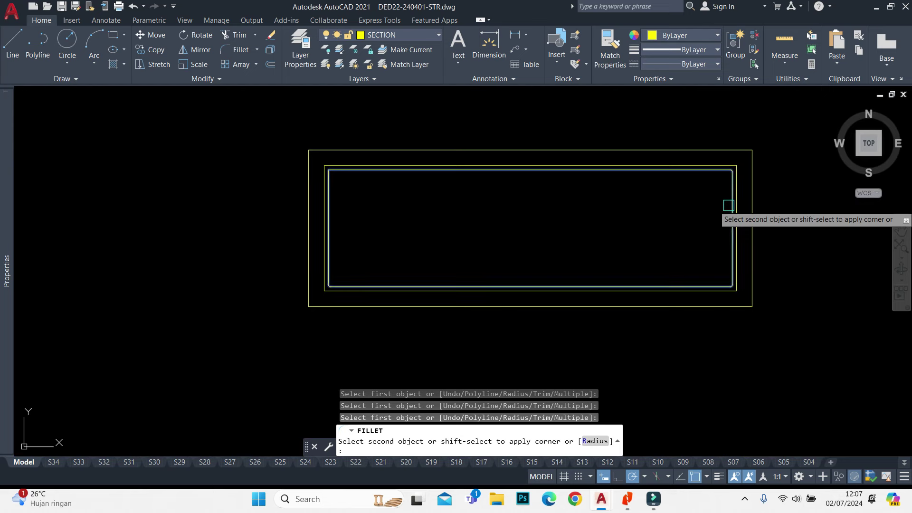
{"action": "left_click", "coordinate": [728, 205]}
{"action": "key", "text": "Return"}
{"action": "scroll", "coordinate": [327, 148], "scroll_direction": "up", "scroll_amount": 3}
{"action": "scroll", "coordinate": [351, 199], "scroll_direction": "up", "scroll_amount": 2}
{"action": "left_click", "coordinate": [371, 194]}
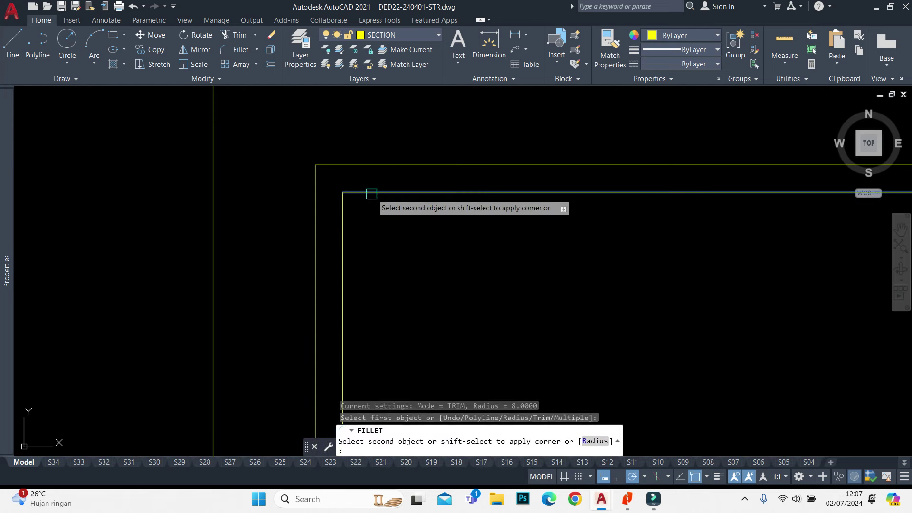
{"action": "left_click", "coordinate": [338, 234]}
Erase the old sharp-cornered middle outline
{"action": "left_click", "coordinate": [310, 246]}
{"action": "type", "text": "e"}
{"action": "key", "text": "Return"}
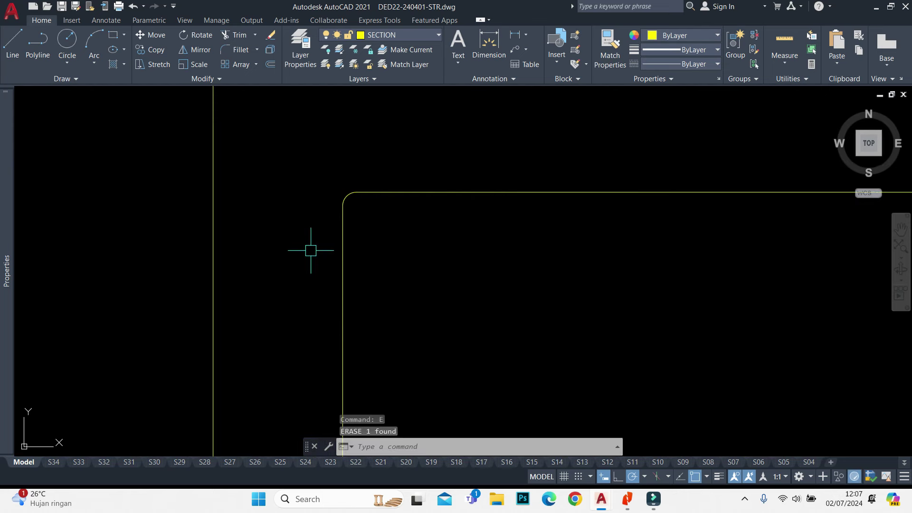
Offset the rounded outline to a parallel copy just outside it
{"action": "type", "text": "o"}
{"action": "key", "text": "Return"}
{"action": "key", "text": "Return"}
{"action": "left_click", "coordinate": [342, 235]}
{"action": "left_click", "coordinate": [356, 171]}
{"action": "key", "text": "Escape"}
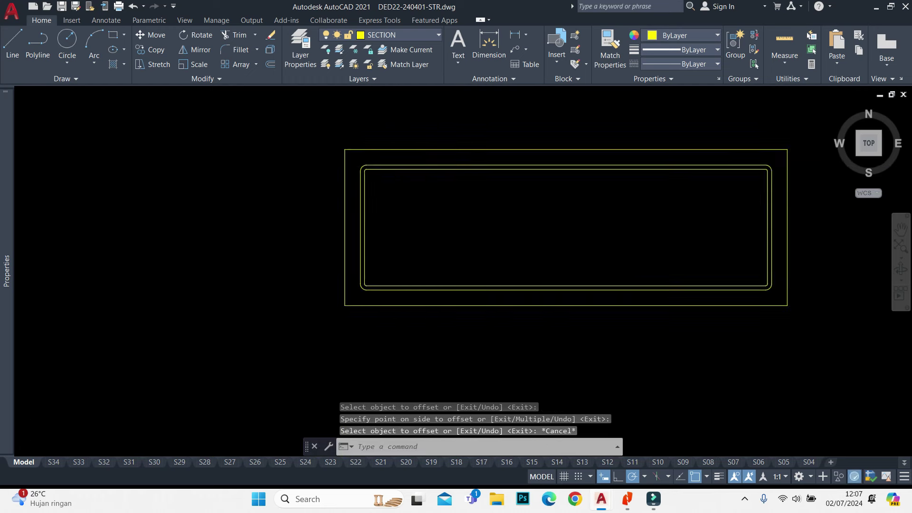
{"action": "scroll", "coordinate": [375, 266], "scroll_direction": "up", "scroll_amount": 2}
{"action": "left_click", "coordinate": [403, 248]}
{"action": "left_click", "coordinate": [333, 328]}
{"action": "key", "text": "Escape"}
{"action": "scroll", "coordinate": [366, 409], "scroll_direction": "down", "scroll_amount": 4}
{"action": "type", "text": "ml"}
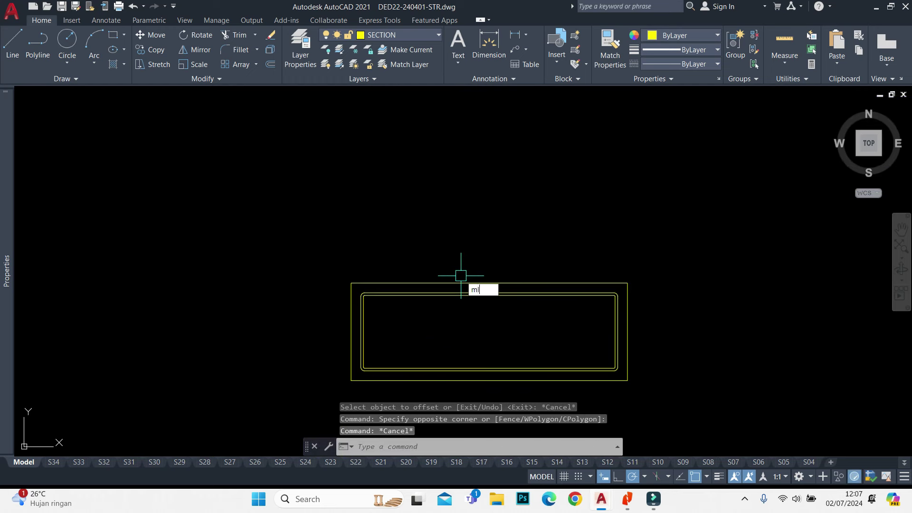
Draw a Zero-justified, scale-600 multiline column 1000 up from the cap's top midpoint
{"action": "key", "text": "Return"}
{"action": "type", "text": "j"}
{"action": "key", "text": "Return"}
{"action": "type", "text": "z"}
{"action": "key", "text": "Return"}
{"action": "type", "text": "s"}
{"action": "key", "text": "Return"}
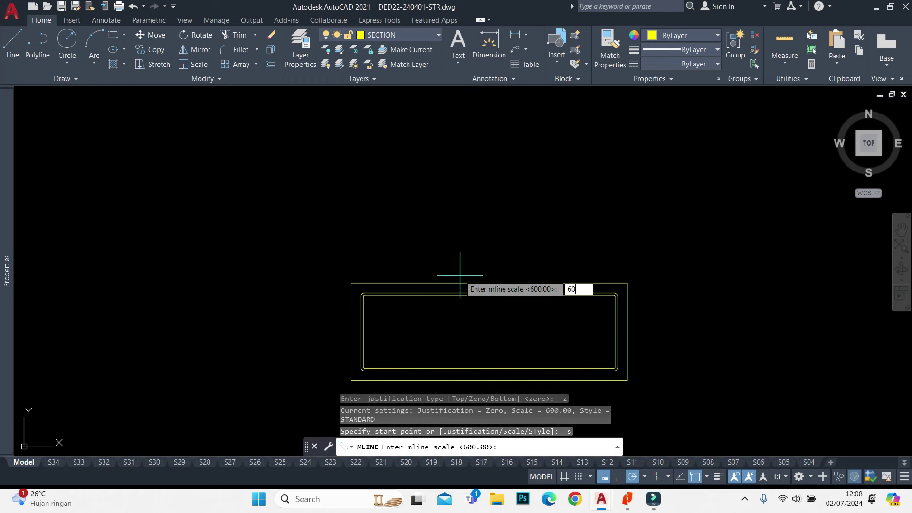
{"action": "type", "text": "0"}
{"action": "key", "text": "Return"}
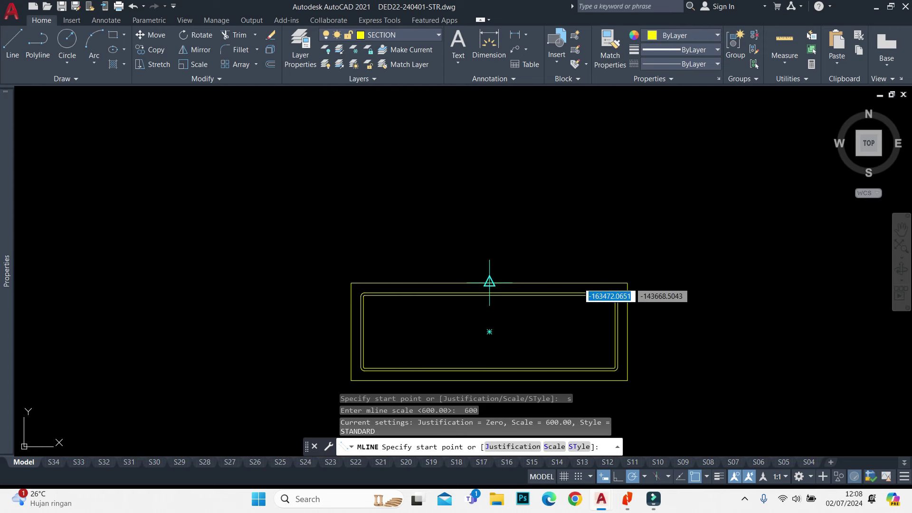
{"action": "left_click", "coordinate": [489, 284]}
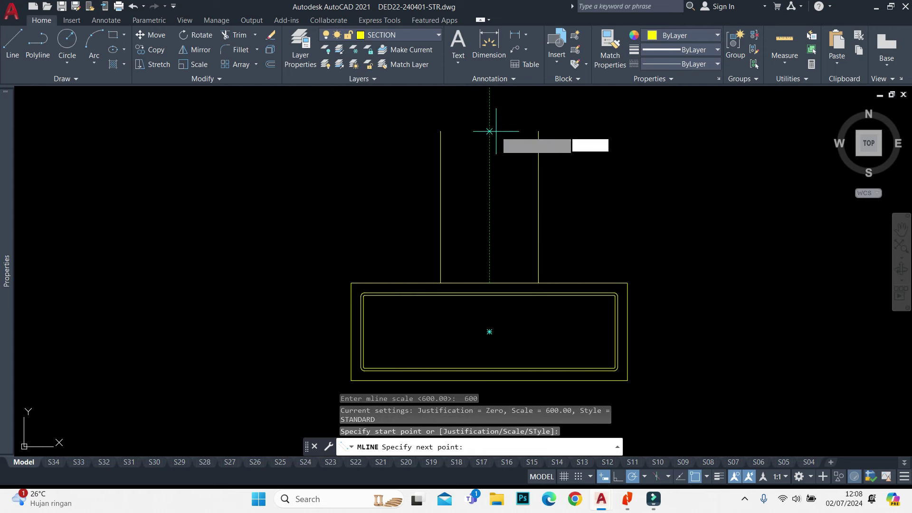
{"action": "type", "text": "100"}
{"action": "key", "text": "Return"}
{"action": "key", "text": "Escape"}
Move the column and pile-cap outlines into their final position
{"action": "scroll", "coordinate": [545, 193], "scroll_direction": "down", "scroll_amount": 2}
{"action": "scroll", "coordinate": [574, 301], "scroll_direction": "down", "scroll_amount": 5}
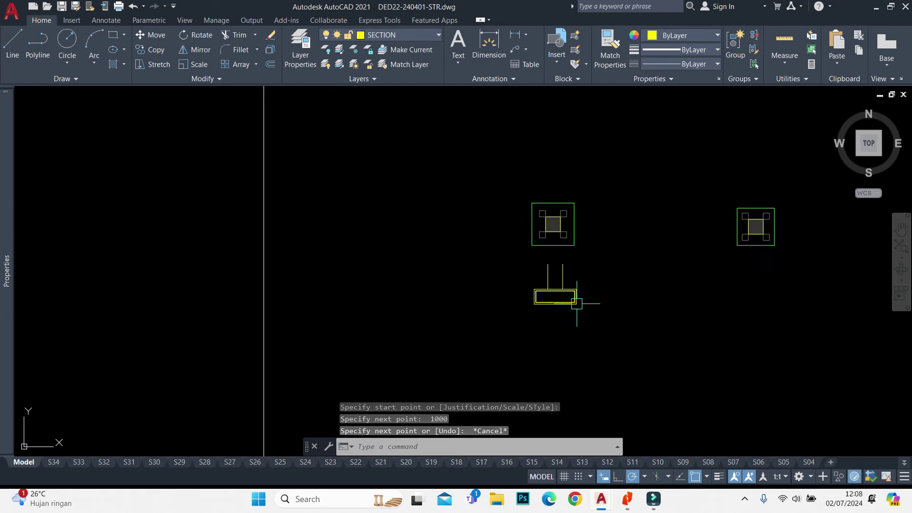
{"action": "scroll", "coordinate": [624, 228], "scroll_direction": "up", "scroll_amount": 4}
{"action": "left_click_drag", "start_coordinate": [624, 205], "coordinate": [328, 392]}
{"action": "type", "text": "m"}
{"action": "key", "text": "Return"}
{"action": "left_click", "coordinate": [598, 203]}
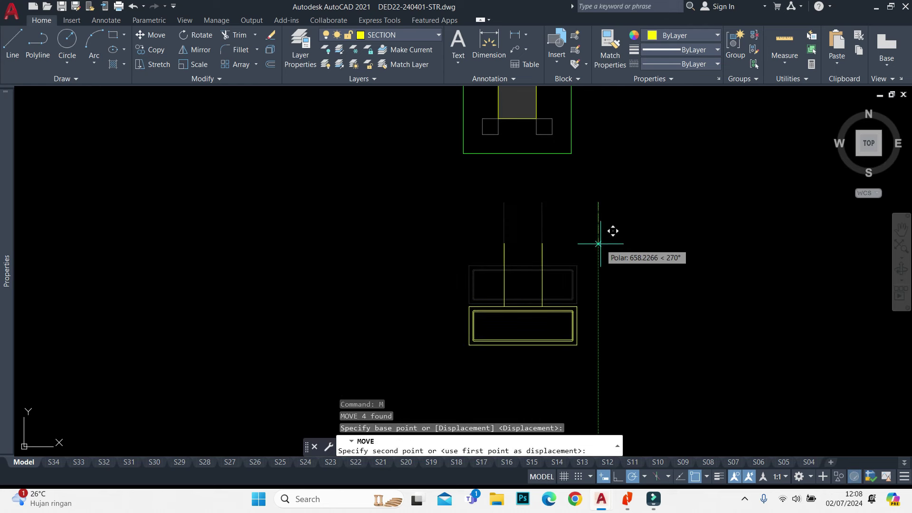
{"action": "scroll", "coordinate": [598, 257], "scroll_direction": "up", "scroll_amount": 3}
{"action": "left_click", "coordinate": [576, 327]}
Trim the cap's top edge inside the column and explode the column multiline
{"action": "type", "text": "re"}
{"action": "key", "text": "Return"}
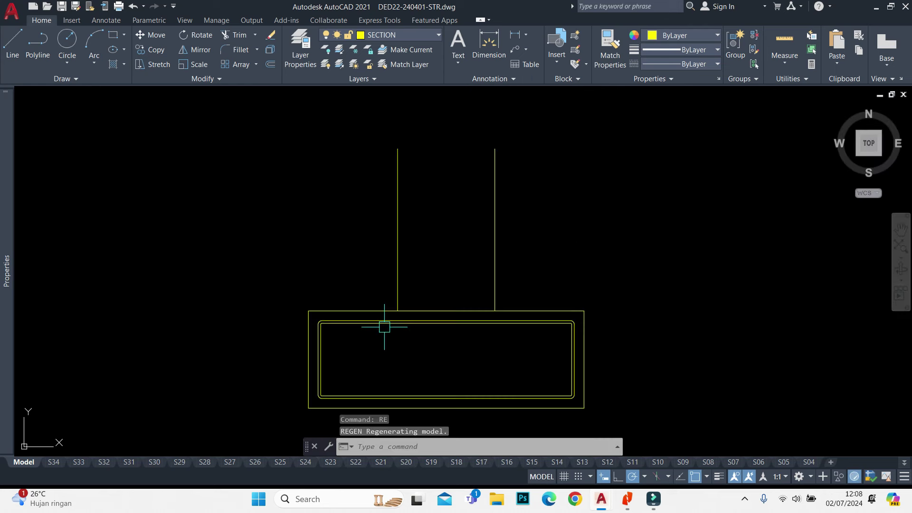
{"action": "type", "text": "r"}
{"action": "key", "text": "Return"}
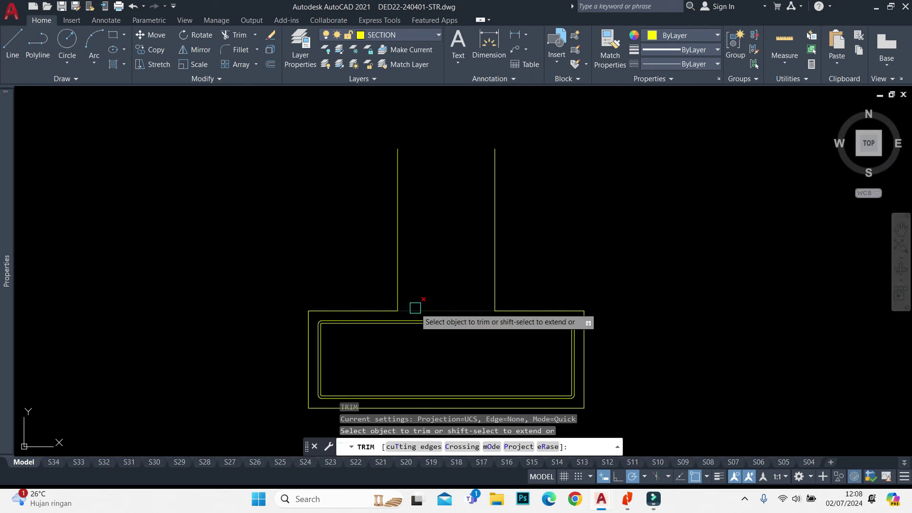
{"action": "key", "text": "Escape"}
{"action": "left_click", "coordinate": [452, 279]}
{"action": "left_click", "coordinate": [438, 255]}
{"action": "type", "text": "x"}
{"action": "key", "text": "Return"}
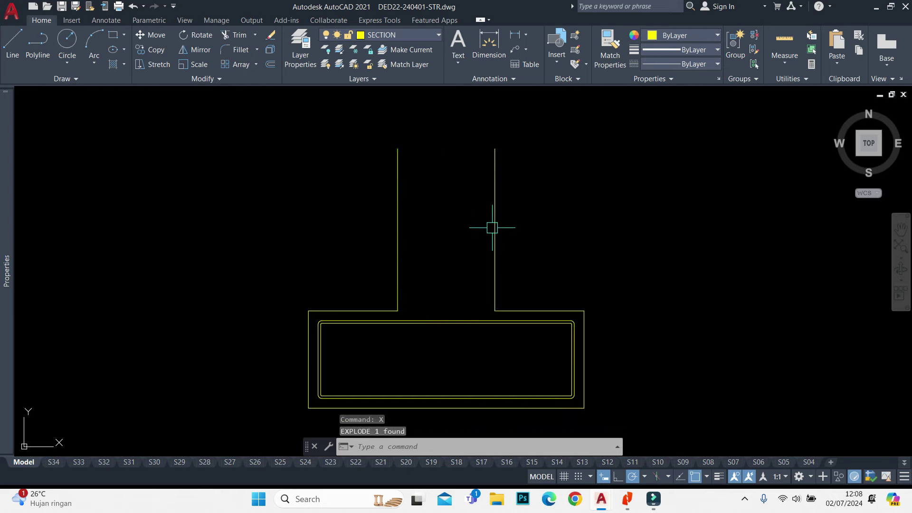
{"action": "scroll", "coordinate": [490, 329], "scroll_direction": "down", "scroll_amount": 5}
{"action": "middle_click_drag", "start_coordinate": [490, 329], "coordinate": [441, 265]}
Copy the left column bar section to the clipboard with its centre as base point
{"action": "type", "text": "re"}
{"action": "key", "text": "Return"}
{"action": "scroll", "coordinate": [417, 203], "scroll_direction": "down", "scroll_amount": 5}
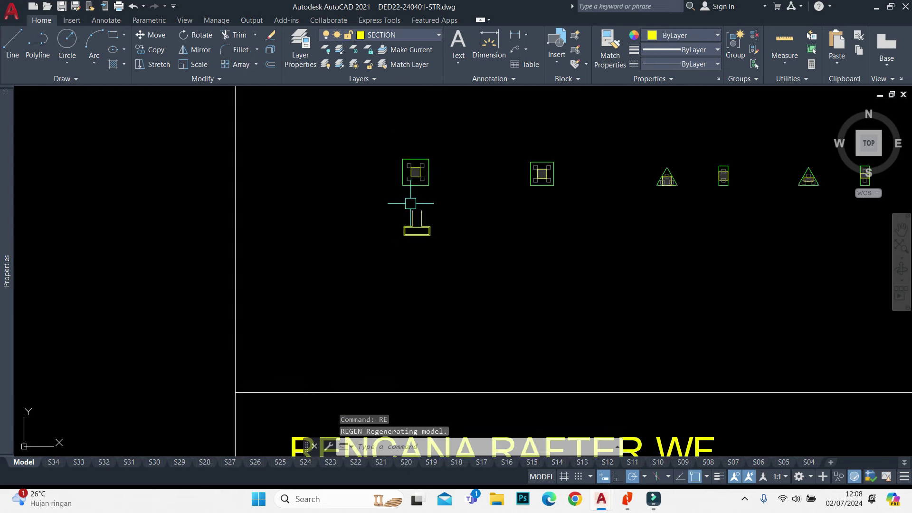
{"action": "scroll", "coordinate": [417, 210], "scroll_direction": "up", "scroll_amount": 3}
{"action": "scroll", "coordinate": [413, 203], "scroll_direction": "down", "scroll_amount": 4}
{"action": "middle_click_drag", "start_coordinate": [413, 203], "coordinate": [254, 331]}
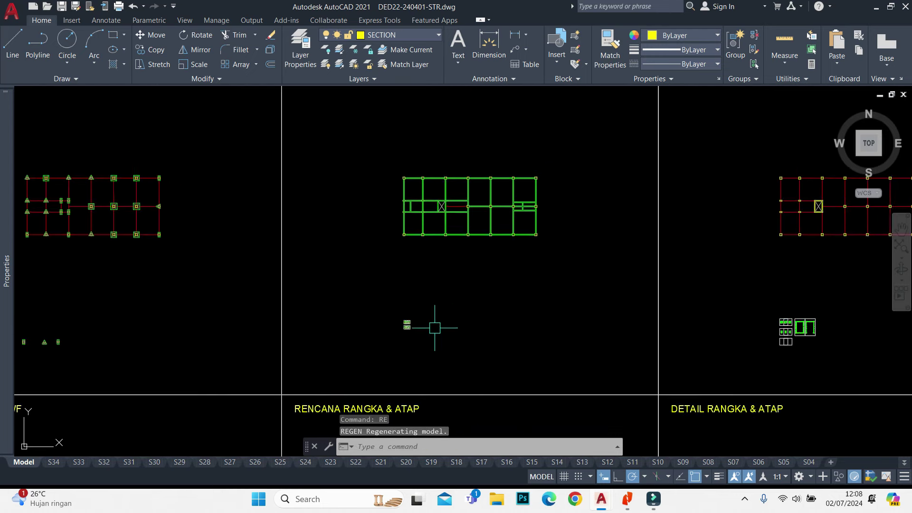
{"action": "scroll", "coordinate": [392, 319], "scroll_direction": "up", "scroll_amount": 6}
{"action": "scroll", "coordinate": [406, 332], "scroll_direction": "up", "scroll_amount": 6}
{"action": "scroll", "coordinate": [550, 173], "scroll_direction": "down", "scroll_amount": 4}
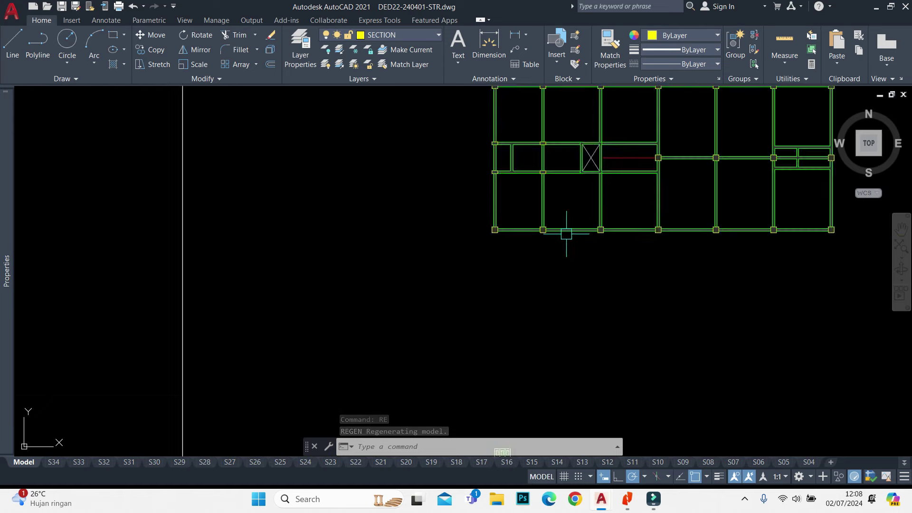
{"action": "middle_click_drag", "start_coordinate": [566, 234], "coordinate": [602, 287]}
{"action": "scroll", "coordinate": [603, 287], "scroll_direction": "up", "scroll_amount": 2}
{"action": "middle_click_drag", "start_coordinate": [539, 275], "coordinate": [537, 332]}
{"action": "scroll", "coordinate": [527, 379], "scroll_direction": "up", "scroll_amount": 8}
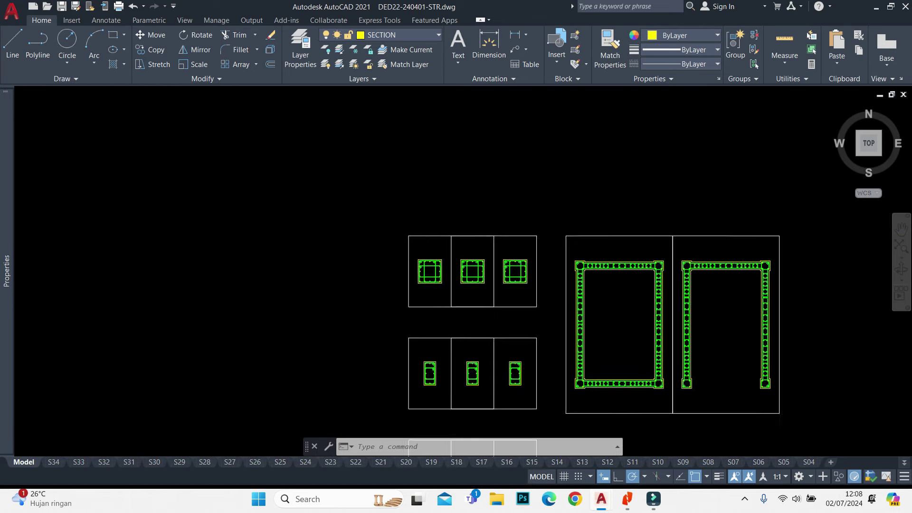
{"action": "scroll", "coordinate": [383, 138], "scroll_direction": "up", "scroll_amount": 3}
{"action": "scroll", "coordinate": [373, 255], "scroll_direction": "up", "scroll_amount": 4}
{"action": "left_click", "coordinate": [363, 244]}
{"action": "left_click", "coordinate": [531, 417]}
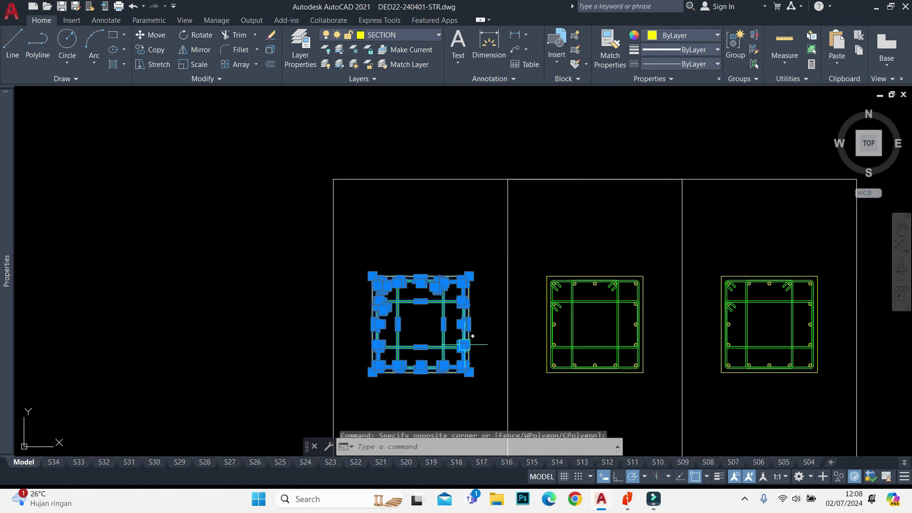
{"action": "key", "text": "ctrl+shift+c"}
{"action": "left_click", "coordinate": [421, 324]}
Open the RPC01 pile-cap block for in-place editing
{"action": "scroll", "coordinate": [618, 242], "scroll_direction": "down", "scroll_amount": 5}
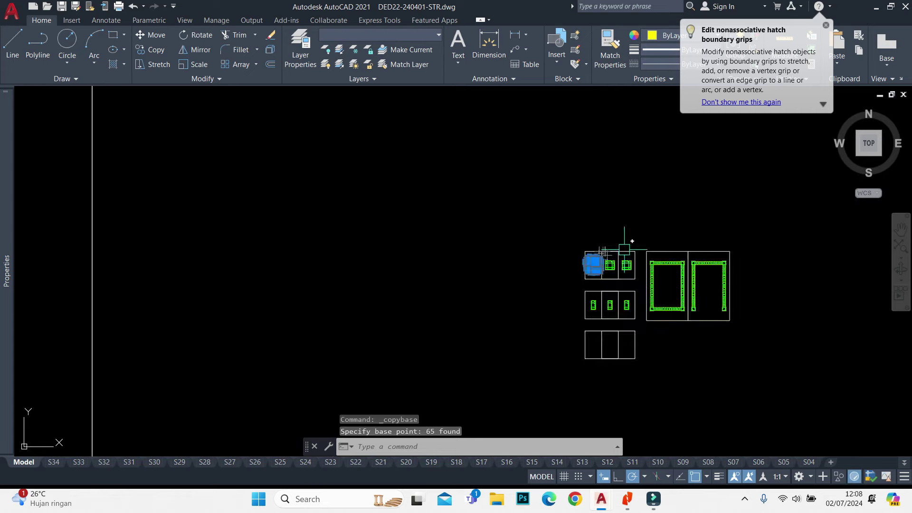
{"action": "scroll", "coordinate": [622, 257], "scroll_direction": "down", "scroll_amount": 2}
{"action": "scroll", "coordinate": [309, 228], "scroll_direction": "up", "scroll_amount": 4}
{"action": "scroll", "coordinate": [375, 217], "scroll_direction": "up", "scroll_amount": 3}
{"action": "key", "text": "Escape"}
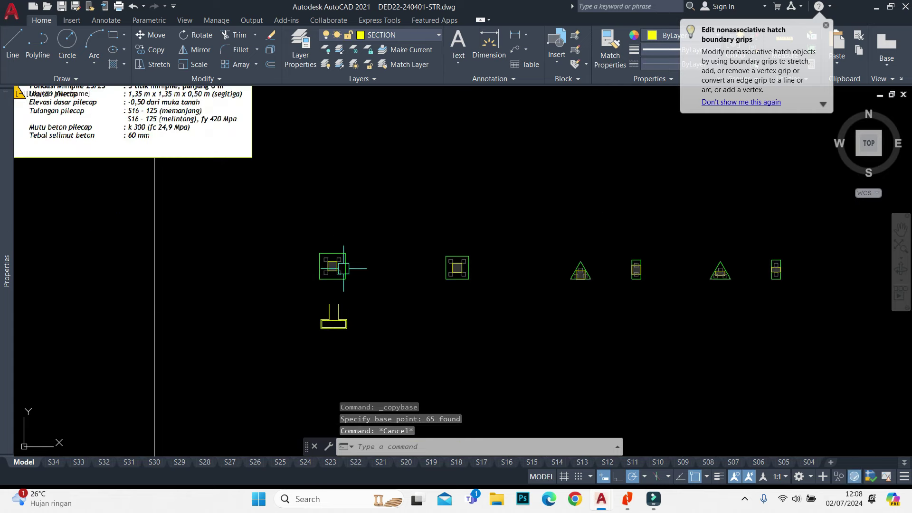
{"action": "key", "text": "ctrl+v"}
{"action": "scroll", "coordinate": [344, 268], "scroll_direction": "up", "scroll_amount": 4}
{"action": "key", "text": "Escape"}
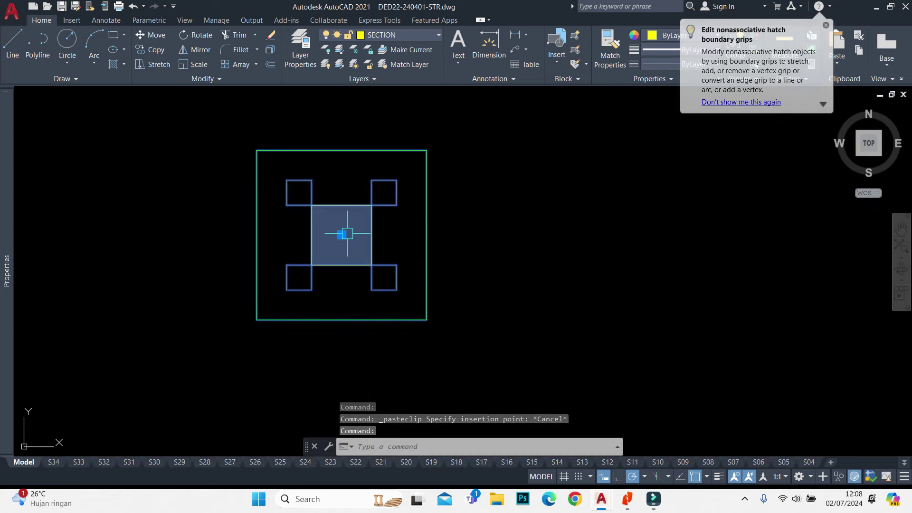
{"action": "right_click", "coordinate": [362, 233]}
{"action": "left_click", "coordinate": [380, 197]}
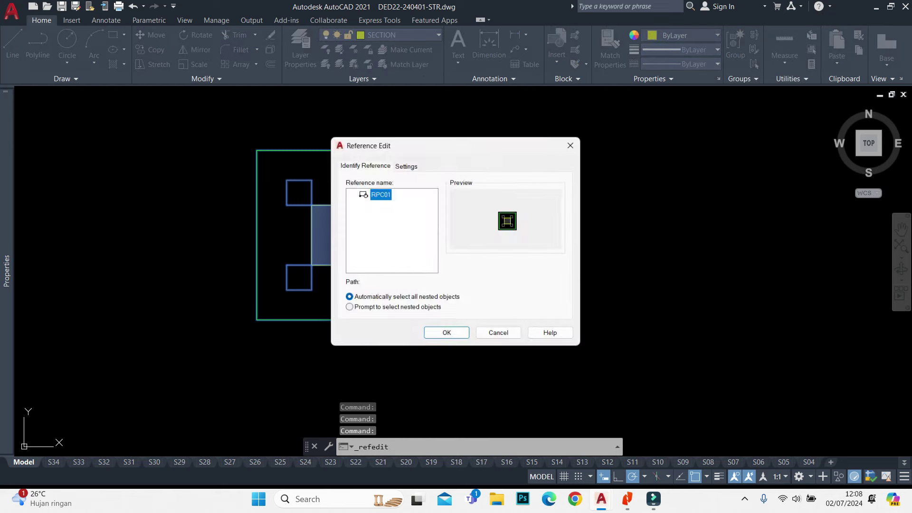
{"action": "left_click", "coordinate": [448, 336]}
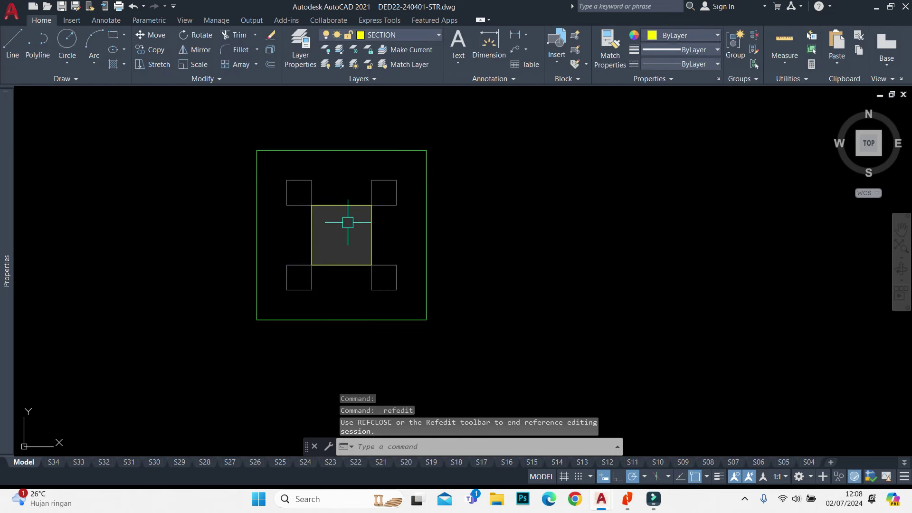
Replace the block's central square with the column section and save the changes
{"action": "left_click_drag", "start_coordinate": [336, 217], "coordinate": [333, 228]}
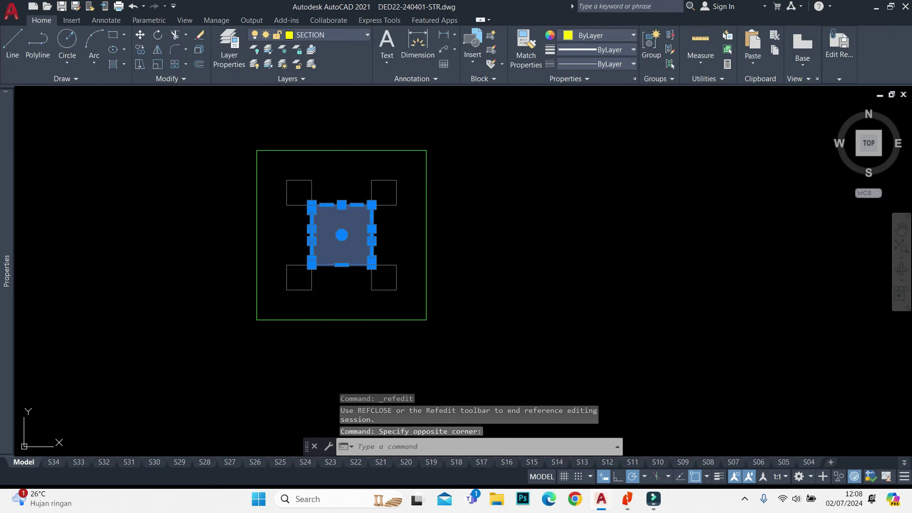
{"action": "key", "text": "ctrl+c"}
{"action": "key", "text": "ctrl+v"}
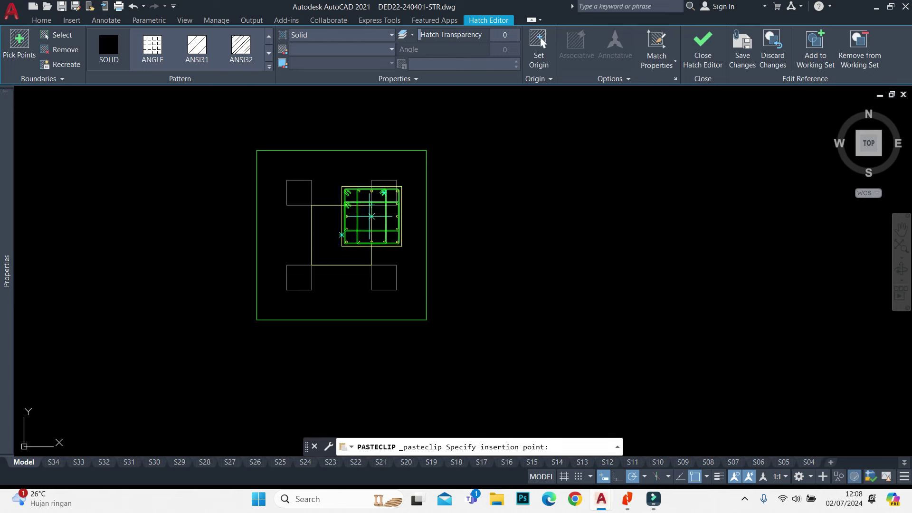
{"action": "left_click", "coordinate": [341, 234]}
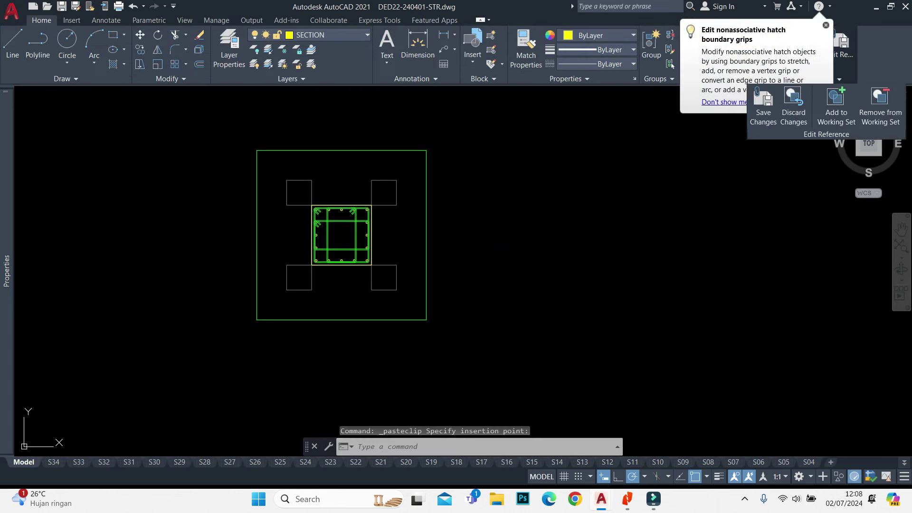
{"action": "left_click", "coordinate": [764, 102]}
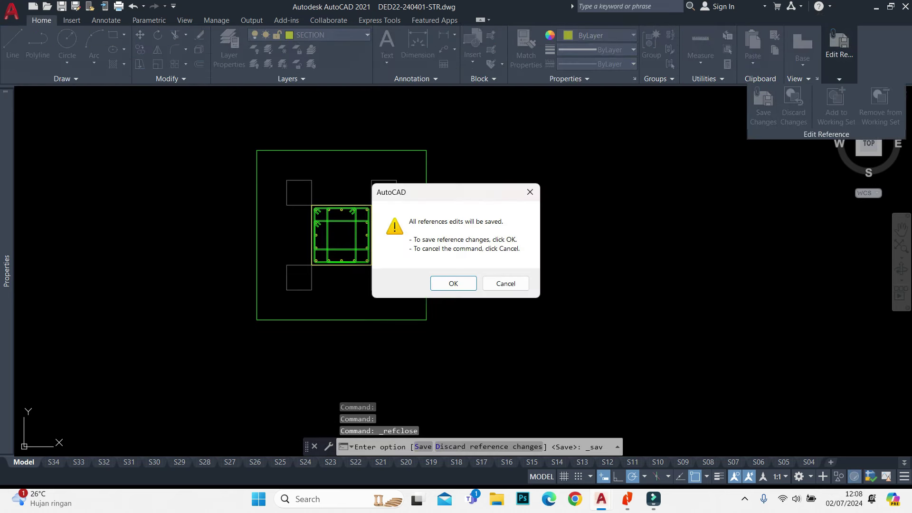
{"action": "left_click", "coordinate": [453, 283]}
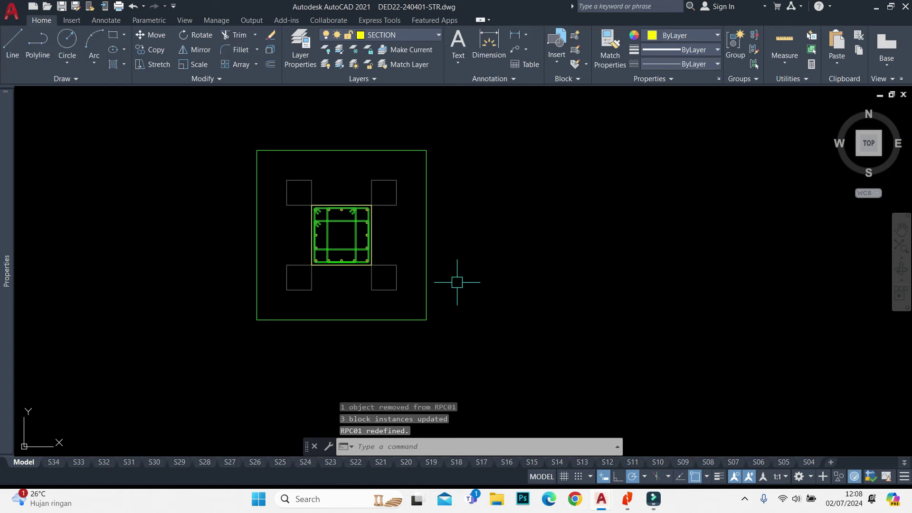
Draw vertical construction lines on the left and right edges of the first bottom bar
{"action": "scroll", "coordinate": [368, 196], "scroll_direction": "down", "scroll_amount": 3}
{"action": "type", "text": "xl"}
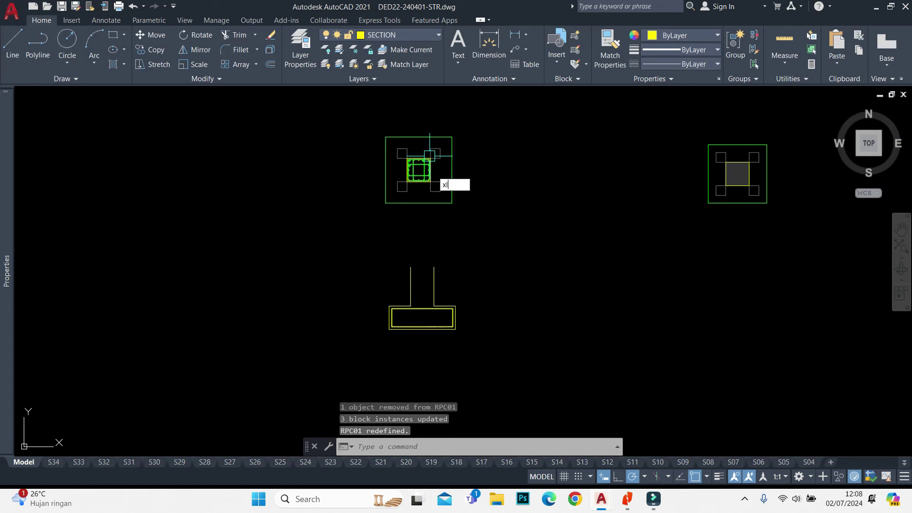
{"action": "key", "text": "Return"}
{"action": "type", "text": "v"}
{"action": "key", "text": "Return"}
{"action": "scroll", "coordinate": [409, 160], "scroll_direction": "up", "scroll_amount": 3}
{"action": "scroll", "coordinate": [300, 297], "scroll_direction": "up", "scroll_amount": 3}
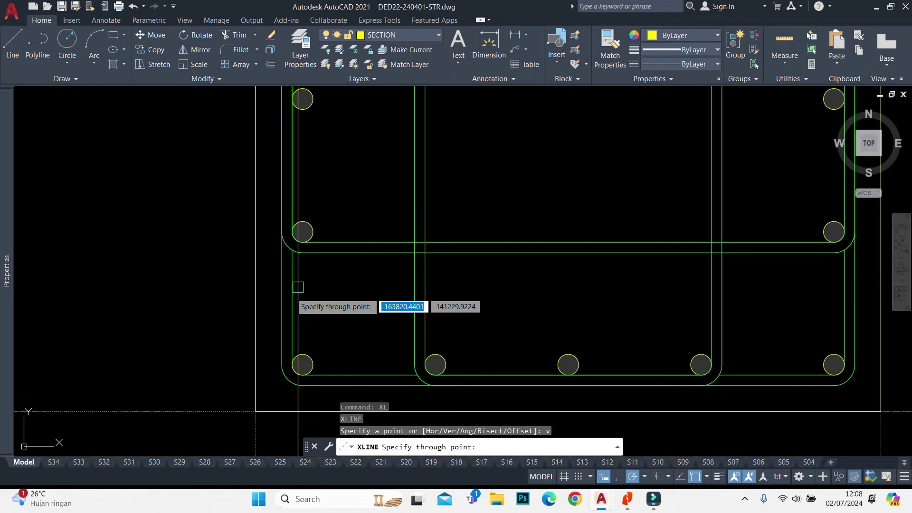
{"action": "scroll", "coordinate": [282, 364], "scroll_direction": "up", "scroll_amount": 4}
{"action": "left_click", "coordinate": [294, 369]}
{"action": "left_click", "coordinate": [345, 369]}
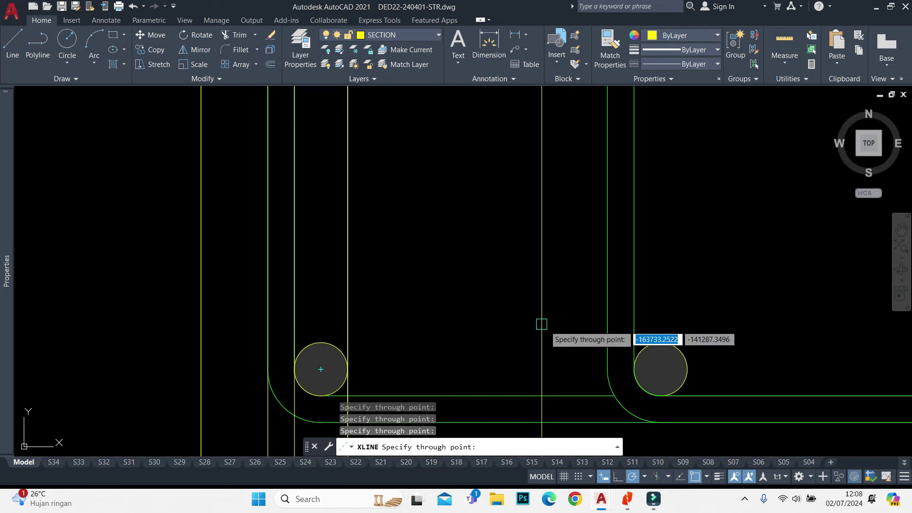
{"action": "scroll", "coordinate": [541, 322], "scroll_direction": "down", "scroll_amount": 2}
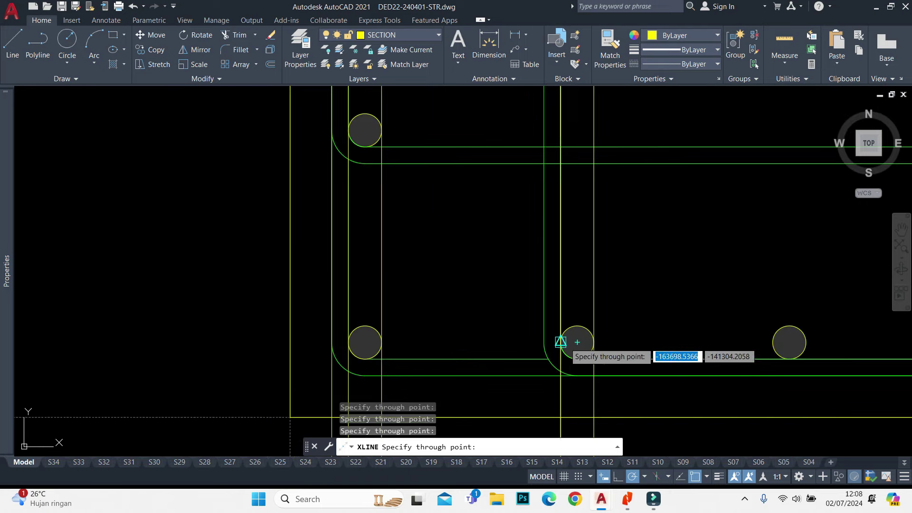
{"action": "key", "text": "Escape"}
Select the two vertical construction lines, cancelling an accidental circle command
{"action": "middle_click_drag", "start_coordinate": [578, 342], "coordinate": [442, 118]}
{"action": "left_click", "coordinate": [482, 244]}
{"action": "left_click", "coordinate": [376, 250]}
{"action": "type", "text": "c"}
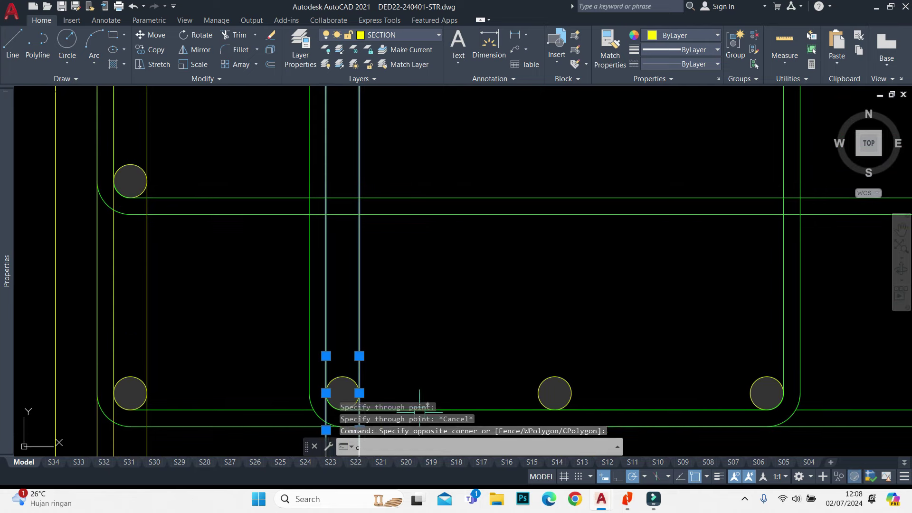
{"action": "key", "text": "Return"}
{"action": "key", "text": "Escape"}
{"action": "scroll", "coordinate": [342, 393], "scroll_direction": "down", "scroll_amount": 2}
Copy the line pair as a 5-item array, spaced to the next bar
{"action": "left_click", "coordinate": [353, 342]}
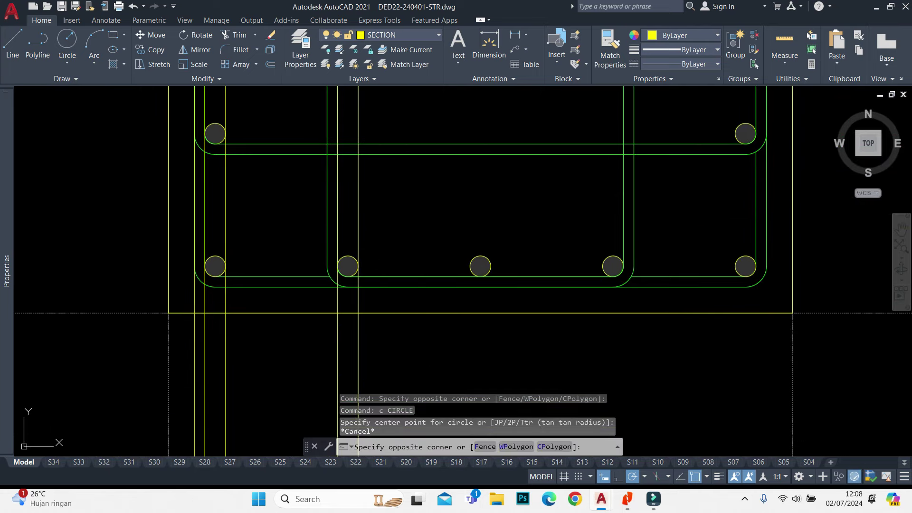
{"action": "left_click", "coordinate": [317, 354]}
{"action": "key", "text": "Return"}
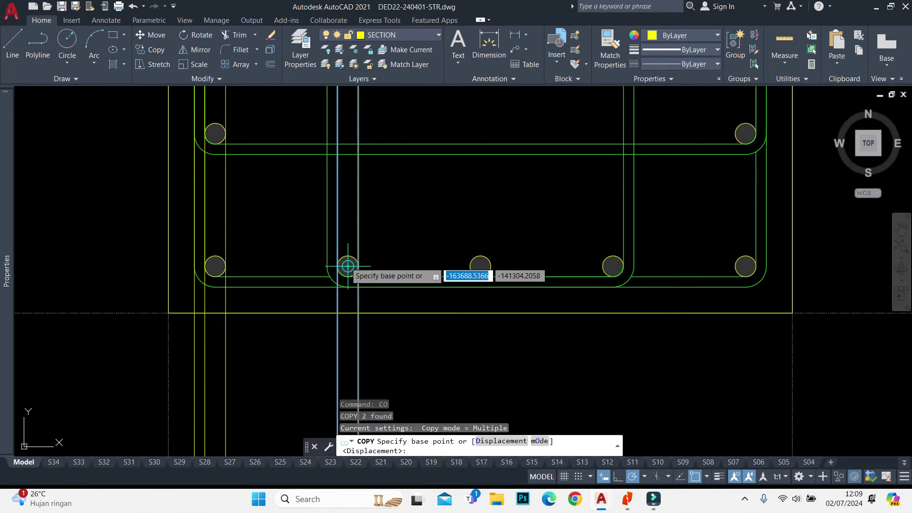
{"action": "left_click", "coordinate": [348, 266]}
{"action": "type", "text": "ar"}
{"action": "key", "text": "Return"}
{"action": "type", "text": "5"}
{"action": "key", "text": "Return"}
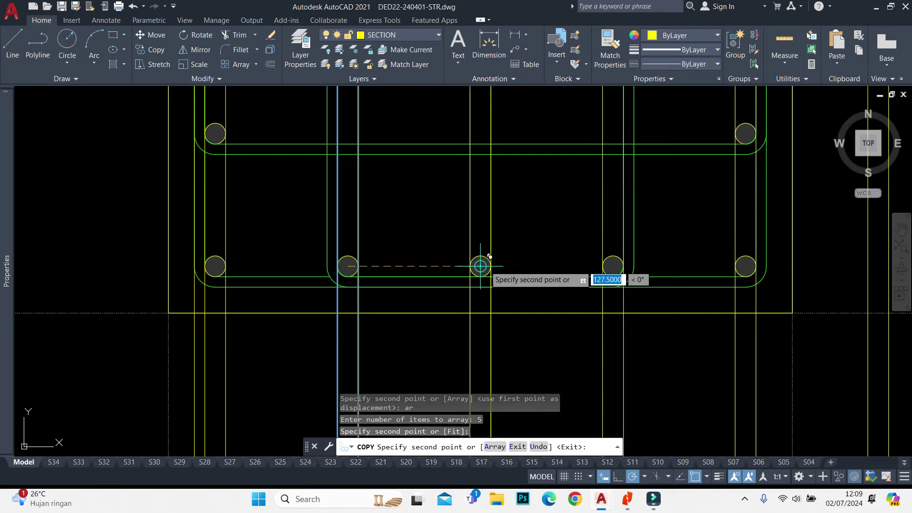
{"action": "left_click", "coordinate": [480, 266]}
{"action": "key", "text": "Escape"}
Erase the extra construction line
{"action": "scroll", "coordinate": [713, 291], "scroll_direction": "down", "scroll_amount": 2}
{"action": "key", "text": "e"}
{"action": "key", "text": "Return"}
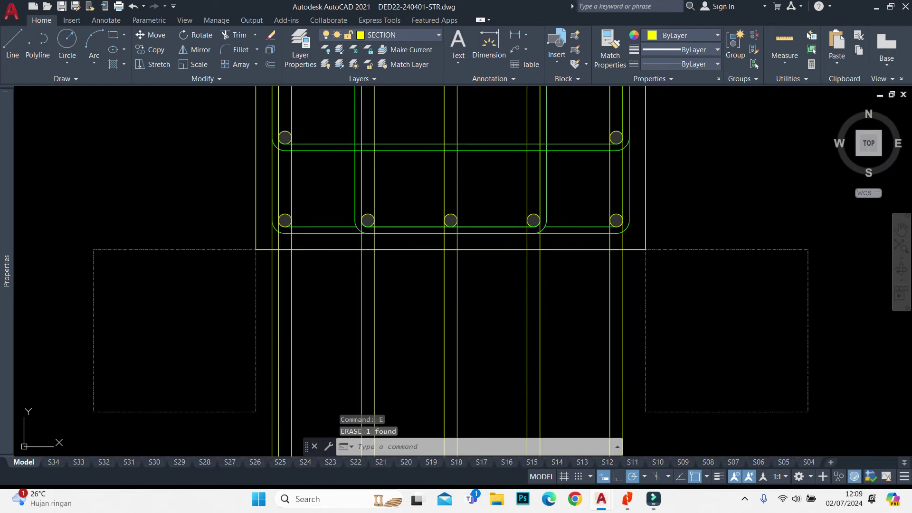
Draw two vertical construction lines through the column section with XL
{"action": "type", "text": "xl"}
{"action": "key", "text": "Return"}
{"action": "left_click", "coordinate": [643, 251]}
{"action": "left_click", "coordinate": [622, 223]}
{"action": "key", "text": "Escape"}
{"action": "scroll", "coordinate": [622, 223], "scroll_direction": "down", "scroll_amount": 4}
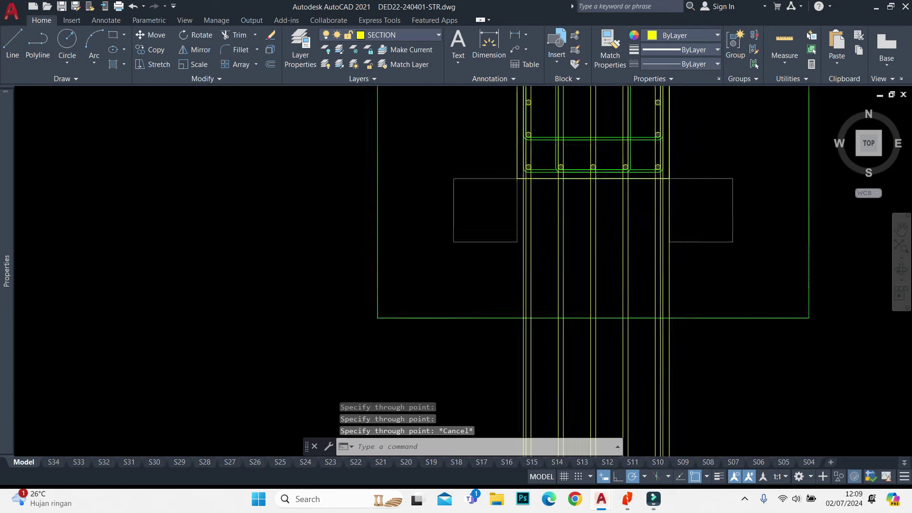
{"action": "scroll", "coordinate": [692, 350], "scroll_direction": "down", "scroll_amount": 2}
{"action": "scroll", "coordinate": [542, 171], "scroll_direction": "down", "scroll_amount": 2}
{"action": "scroll", "coordinate": [529, 139], "scroll_direction": "up", "scroll_amount": 3}
{"action": "scroll", "coordinate": [528, 298], "scroll_direction": "up", "scroll_amount": 5}
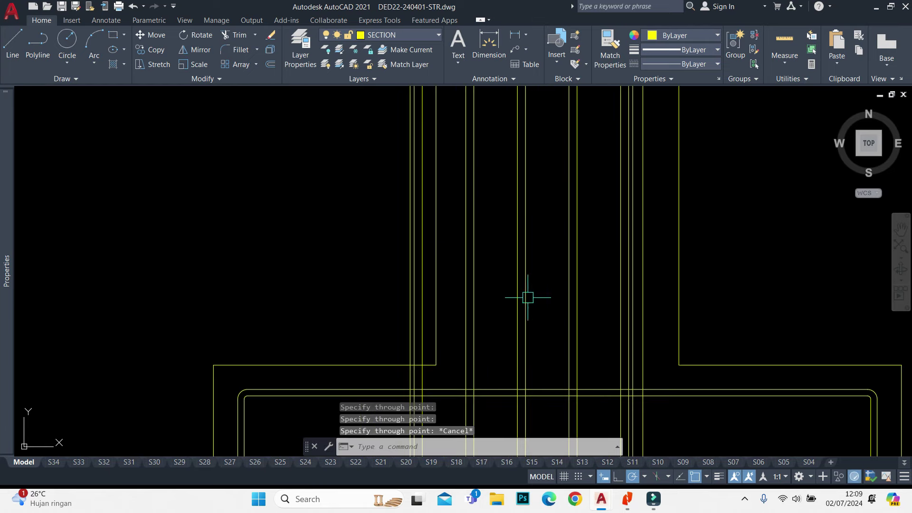
{"action": "scroll", "coordinate": [491, 356], "scroll_direction": "down", "scroll_amount": 3}
Select the column lines and footing and start moving them
{"action": "middle_click_drag", "start_coordinate": [588, 241], "coordinate": [564, 372]}
{"action": "scroll", "coordinate": [564, 372], "scroll_direction": "down", "scroll_amount": 2}
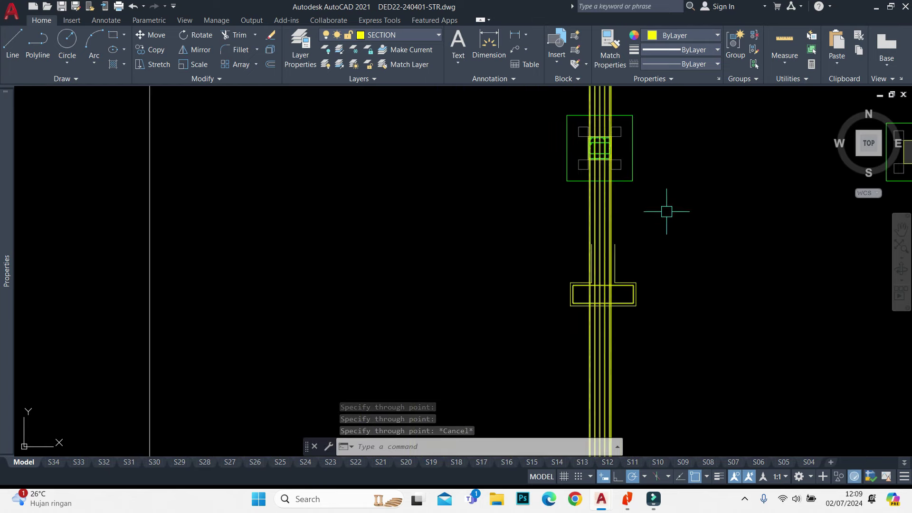
{"action": "left_click", "coordinate": [674, 229]}
{"action": "left_click", "coordinate": [555, 330]}
{"action": "scroll", "coordinate": [651, 163], "scroll_direction": "up", "scroll_amount": 2}
{"action": "scroll", "coordinate": [605, 265], "scroll_direction": "up", "scroll_amount": 2}
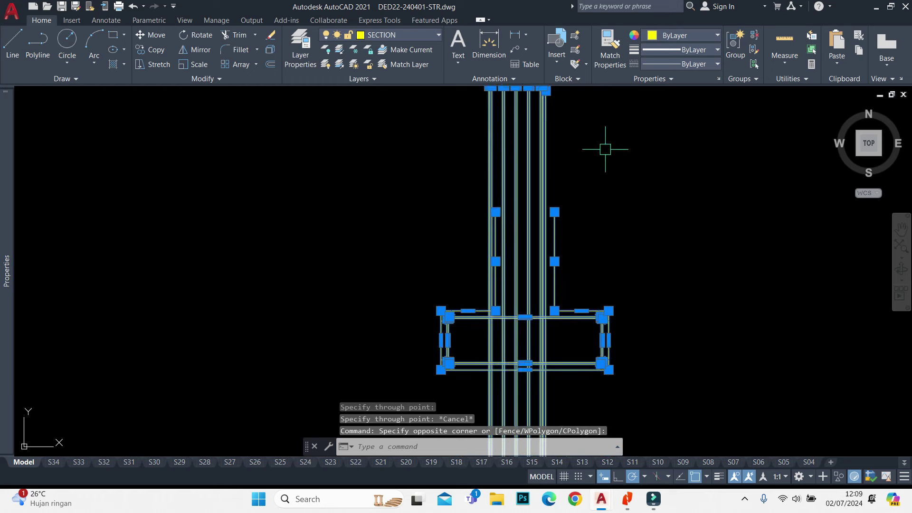
{"action": "scroll", "coordinate": [569, 219], "scroll_direction": "up", "scroll_amount": 4}
{"action": "type", "text": "m"}
{"action": "type", "text": "m"}
{"action": "key", "text": "Return"}
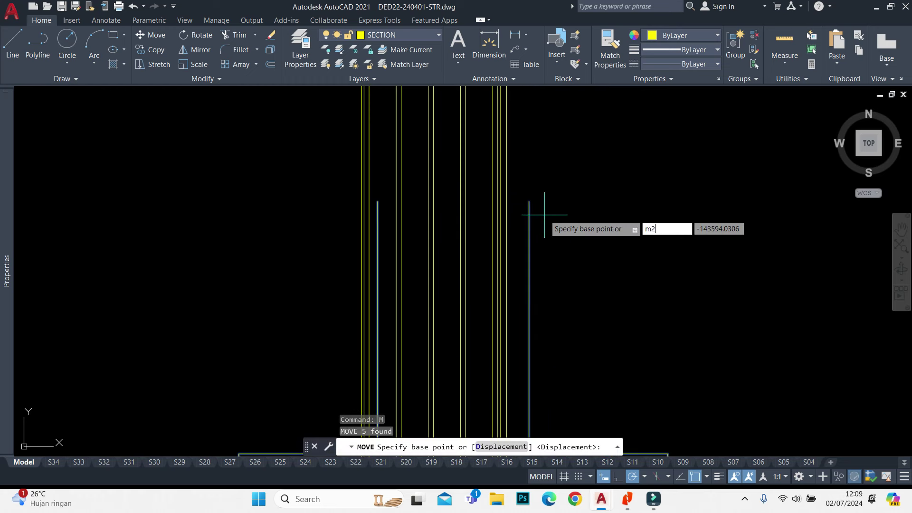
Centre the column lines by moving from one two-point midpoint to another
{"action": "type", "text": "m2p"}
{"action": "key", "text": "Return"}
{"action": "scroll", "coordinate": [532, 207], "scroll_direction": "up", "scroll_amount": 4}
{"action": "left_click", "coordinate": [515, 190]}
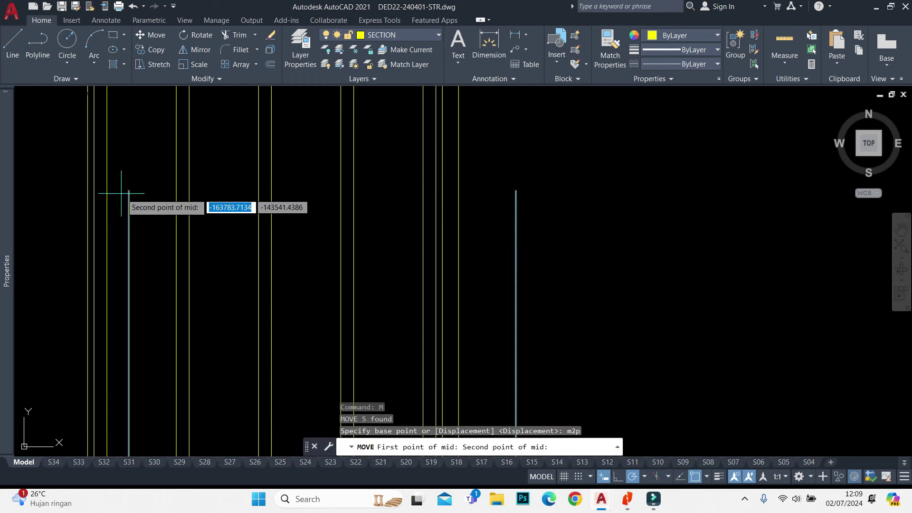
{"action": "left_click", "coordinate": [121, 194]}
{"action": "type", "text": "m2p"}
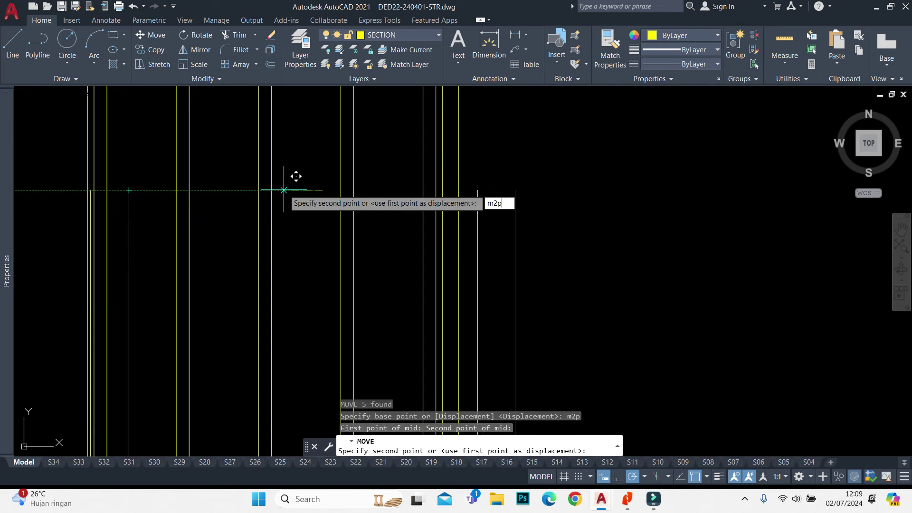
{"action": "key", "text": "Return"}
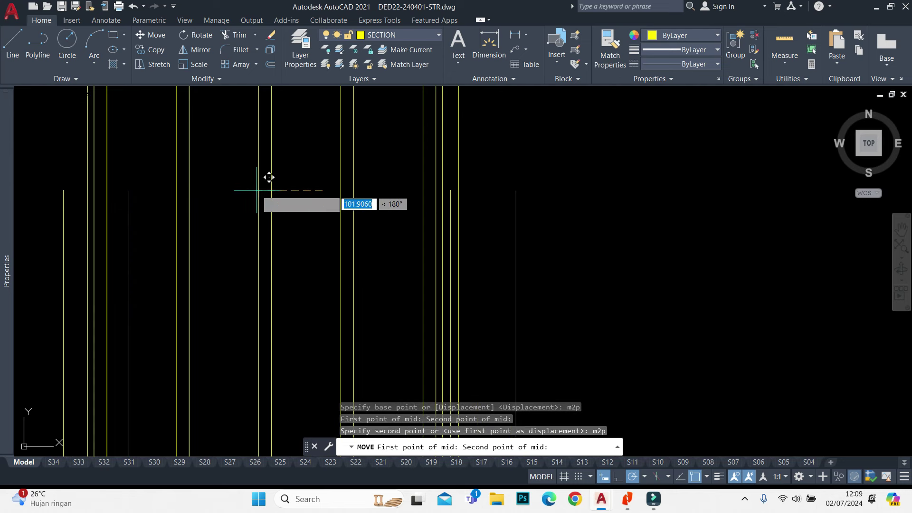
{"action": "left_click", "coordinate": [257, 190]}
{"action": "left_click", "coordinate": [314, 183]}
Select the footing outline and begin a move, then cancel it
{"action": "scroll", "coordinate": [495, 169], "scroll_direction": "down", "scroll_amount": 3}
{"action": "scroll", "coordinate": [496, 168], "scroll_direction": "down", "scroll_amount": 2}
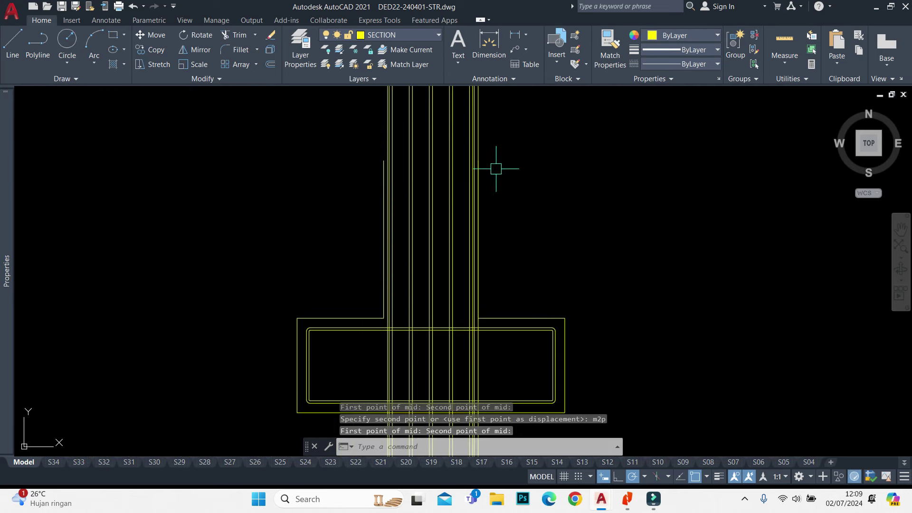
{"action": "scroll", "coordinate": [314, 195], "scroll_direction": "down", "scroll_amount": 3}
{"action": "left_click", "coordinate": [220, 140]}
{"action": "left_click", "coordinate": [585, 395]}
{"action": "scroll", "coordinate": [391, 256], "scroll_direction": "up", "scroll_amount": 3}
{"action": "type", "text": "m"}
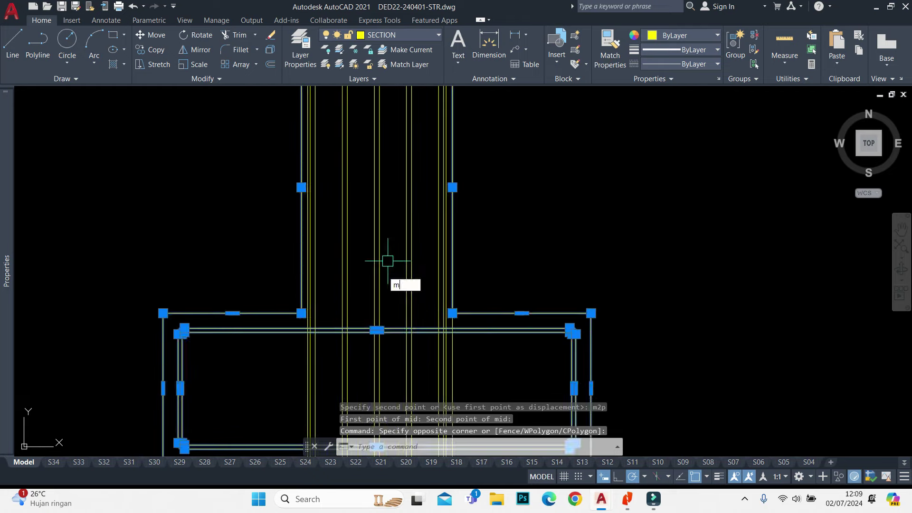
{"action": "key", "text": "Return"}
{"action": "scroll", "coordinate": [313, 304], "scroll_direction": "up", "scroll_amount": 2}
{"action": "scroll", "coordinate": [294, 313], "scroll_direction": "up", "scroll_amount": 3}
{"action": "left_click", "coordinate": [299, 299]}
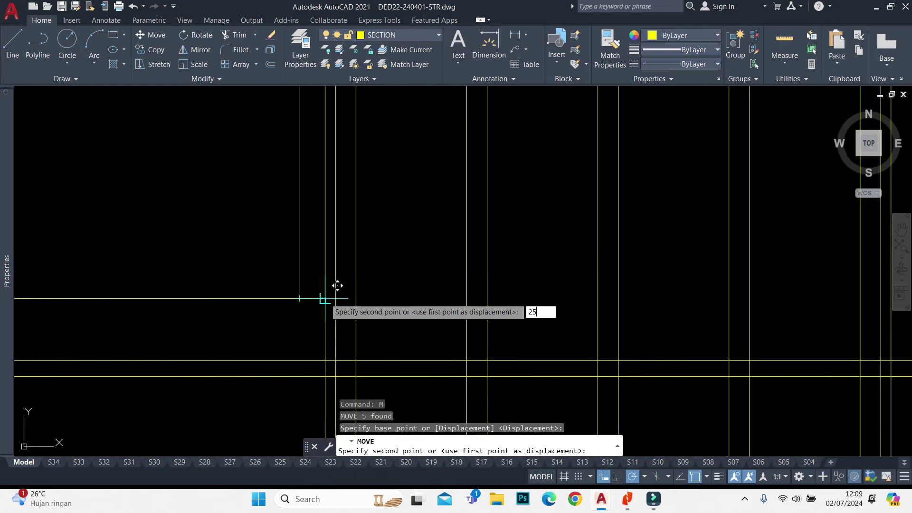
{"action": "key", "text": "Escape"}
{"action": "scroll", "coordinate": [326, 295], "scroll_direction": "down", "scroll_amount": 3}
{"action": "scroll", "coordinate": [418, 237], "scroll_direction": "down", "scroll_amount": 3}
{"action": "scroll", "coordinate": [434, 179], "scroll_direction": "up", "scroll_amount": 3}
{"action": "scroll", "coordinate": [520, 276], "scroll_direction": "up", "scroll_amount": 2}
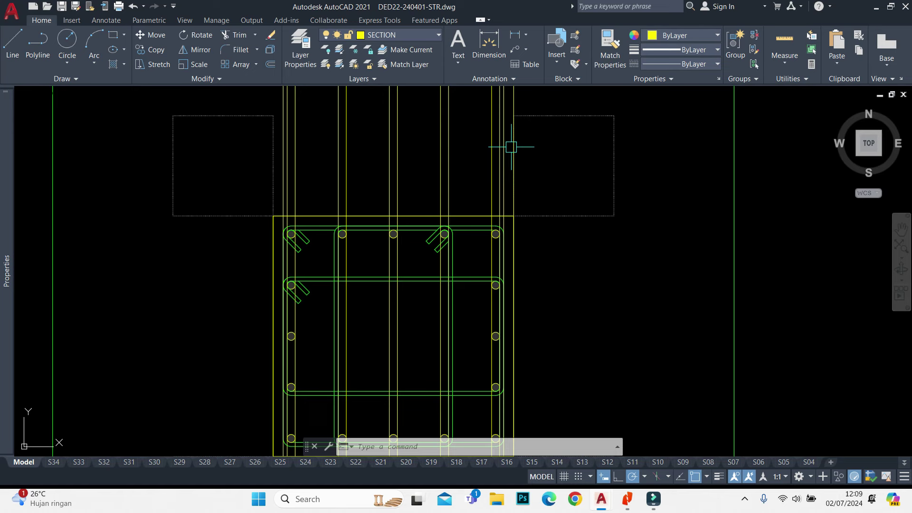
Cancel the vertical construction line and zoom in on the pile cap
{"action": "type", "text": "xl"}
{"action": "key", "text": "Return"}
{"action": "type", "text": "v"}
{"action": "key", "text": "Return"}
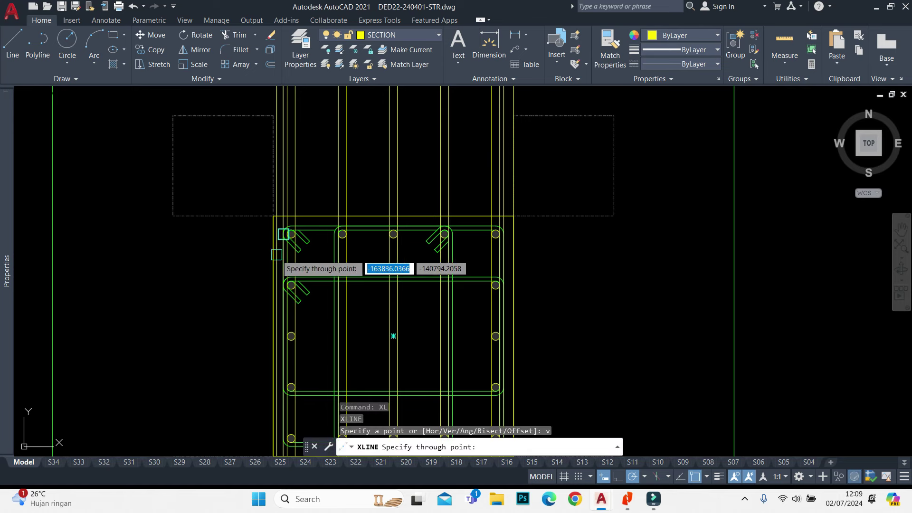
{"action": "key", "text": "Escape"}
{"action": "scroll", "coordinate": [418, 214], "scroll_direction": "down", "scroll_amount": 10}
{"action": "scroll", "coordinate": [397, 254], "scroll_direction": "up", "scroll_amount": 3}
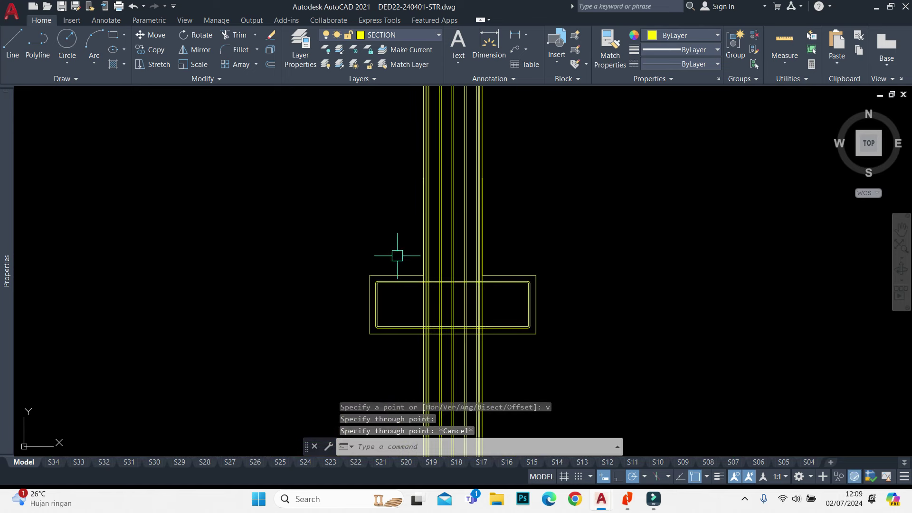
{"action": "scroll", "coordinate": [465, 128], "scroll_direction": "up", "scroll_amount": 3}
{"action": "left_click", "coordinate": [465, 128]}
{"action": "scroll", "coordinate": [456, 126], "scroll_direction": "down", "scroll_amount": 3}
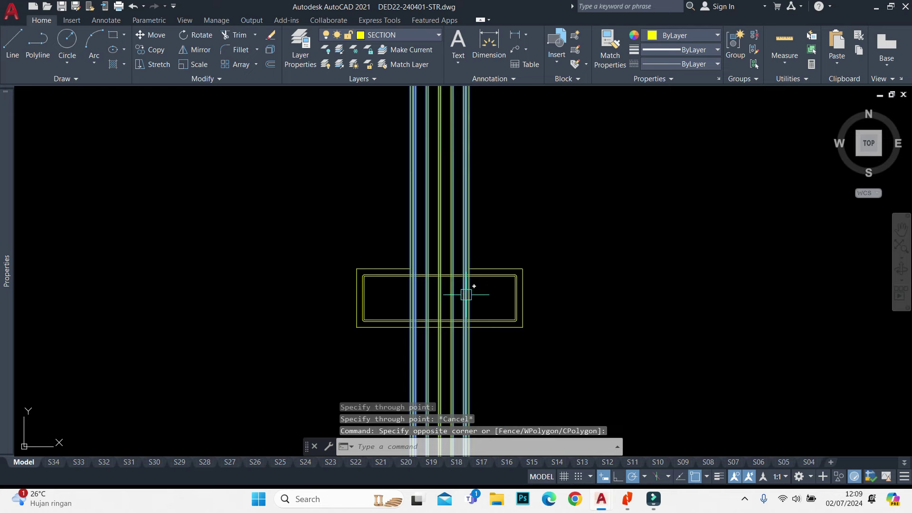
{"action": "scroll", "coordinate": [474, 286], "scroll_direction": "up", "scroll_amount": 2}
{"action": "key", "text": "Escape"}
{"action": "scroll", "coordinate": [474, 311], "scroll_direction": "up", "scroll_amount": 2}
{"action": "scroll", "coordinate": [528, 318], "scroll_direction": "up", "scroll_amount": 1}
{"action": "scroll", "coordinate": [531, 332], "scroll_direction": "up", "scroll_amount": 3}
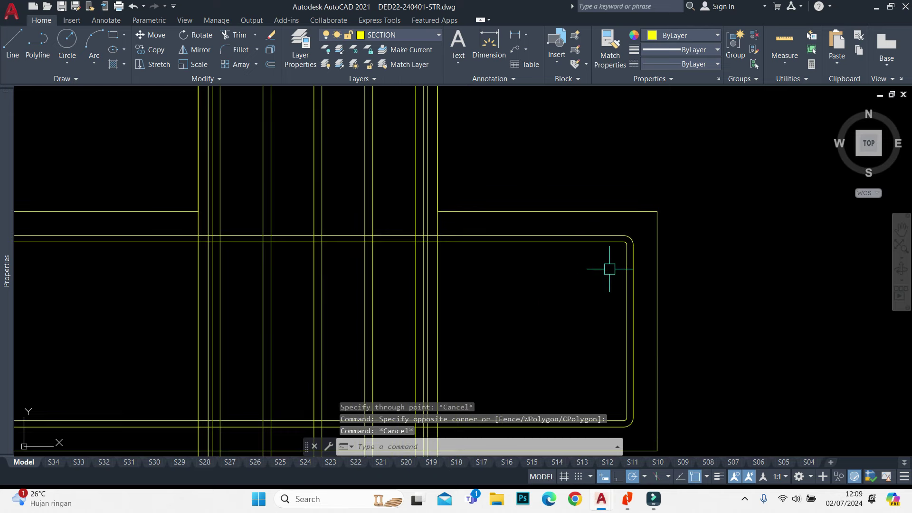
{"action": "scroll", "coordinate": [609, 268], "scroll_direction": "down", "scroll_amount": 3}
{"action": "scroll", "coordinate": [637, 244], "scroll_direction": "up", "scroll_amount": 3}
Pan to the column section above the cap and make STRUCTURE the current layer
{"action": "middle_click_drag", "start_coordinate": [586, 264], "coordinate": [590, 259]}
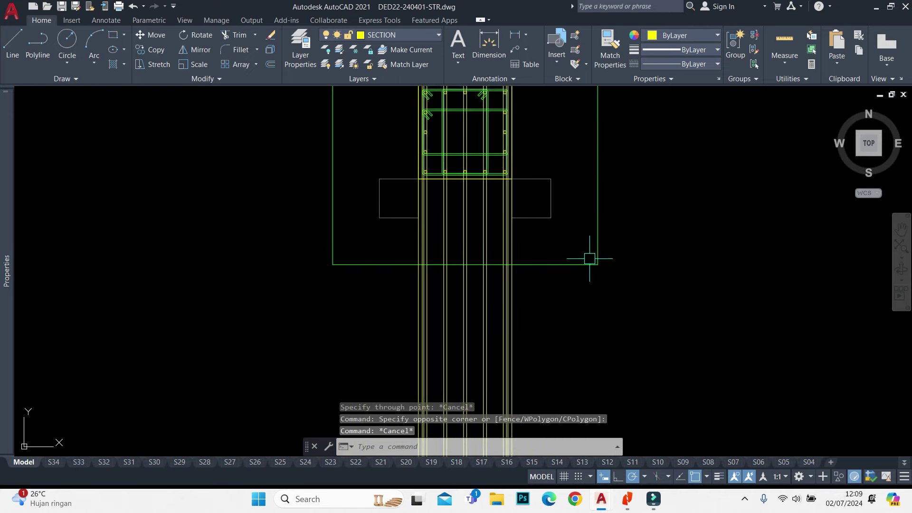
{"action": "scroll", "coordinate": [590, 258], "scroll_direction": "down", "scroll_amount": 2}
{"action": "left_click", "coordinate": [588, 241]}
{"action": "scroll", "coordinate": [560, 318], "scroll_direction": "down", "scroll_amount": 1}
{"action": "scroll", "coordinate": [561, 319], "scroll_direction": "up", "scroll_amount": 3}
{"action": "key", "text": "Escape"}
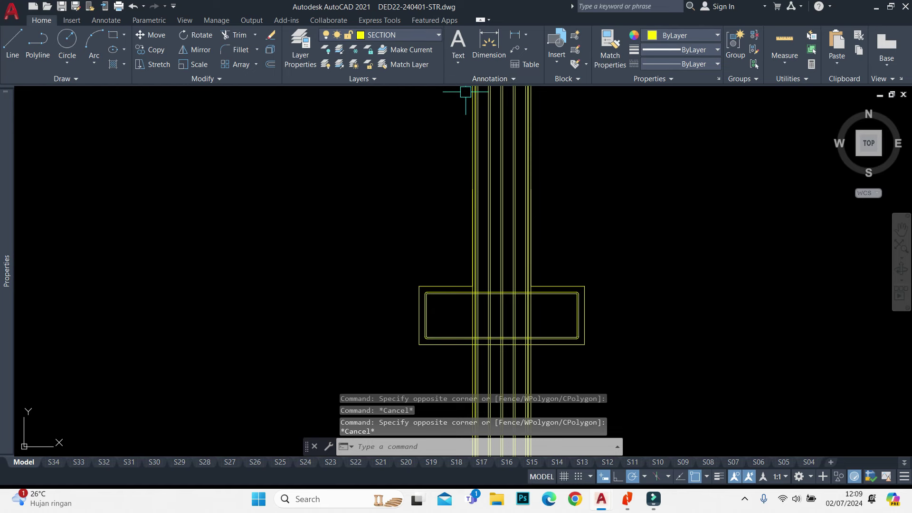
{"action": "left_click", "coordinate": [399, 34]}
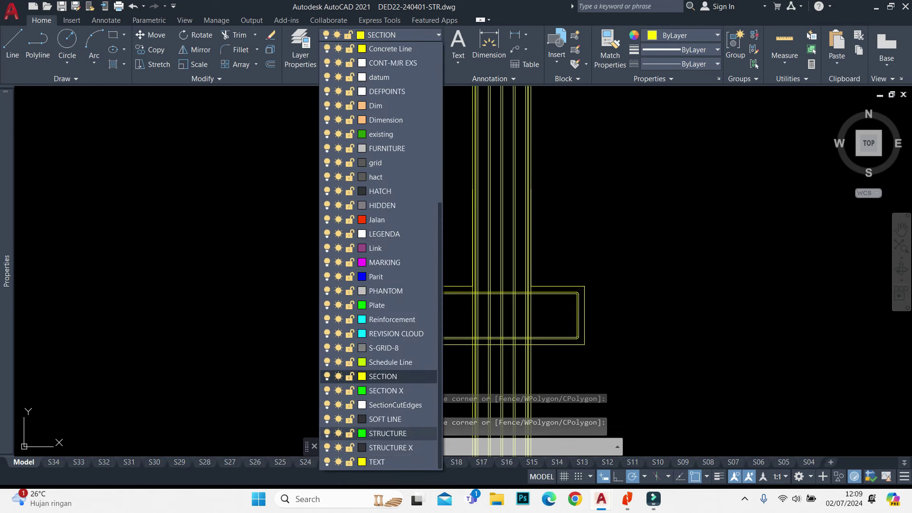
{"action": "left_click", "coordinate": [384, 437]}
Restyle the windowed cap lines to the STRUCTURE properties with match properties
{"action": "type", "text": "l"}
{"action": "key", "text": "Return"}
{"action": "left_click", "coordinate": [608, 297]}
{"action": "key", "text": "Escape"}
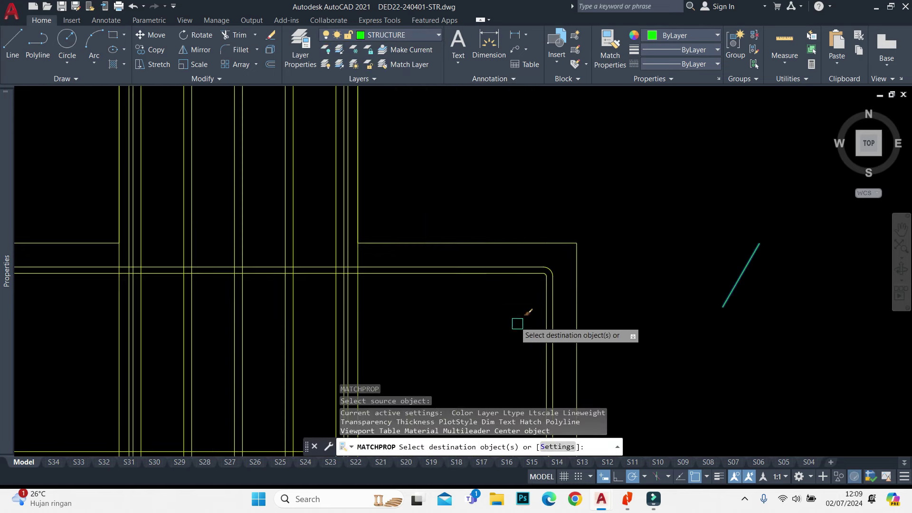
{"action": "left_click", "coordinate": [517, 323]}
{"action": "left_click", "coordinate": [550, 259]}
{"action": "scroll", "coordinate": [550, 259], "scroll_direction": "up", "scroll_amount": 4}
{"action": "key", "text": "Return"}
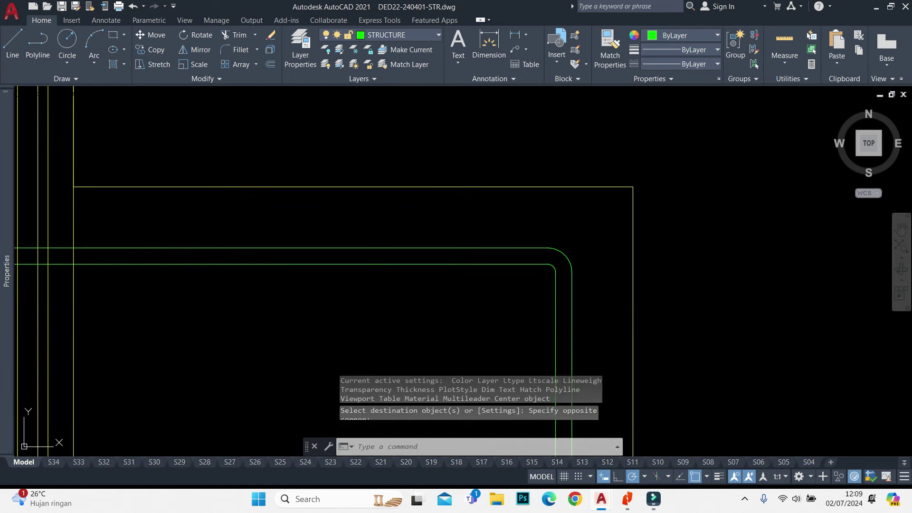
Draw a radius-8 bar circle inside the stirrup's corner bend
{"action": "type", "text": "c"}
{"action": "key", "text": "Return"}
{"action": "left_click", "coordinate": [548, 272]}
{"action": "scroll", "coordinate": [548, 272], "scroll_direction": "up", "scroll_amount": 2}
{"action": "key", "text": "Return"}
{"action": "scroll", "coordinate": [551, 252], "scroll_direction": "down", "scroll_amount": 3}
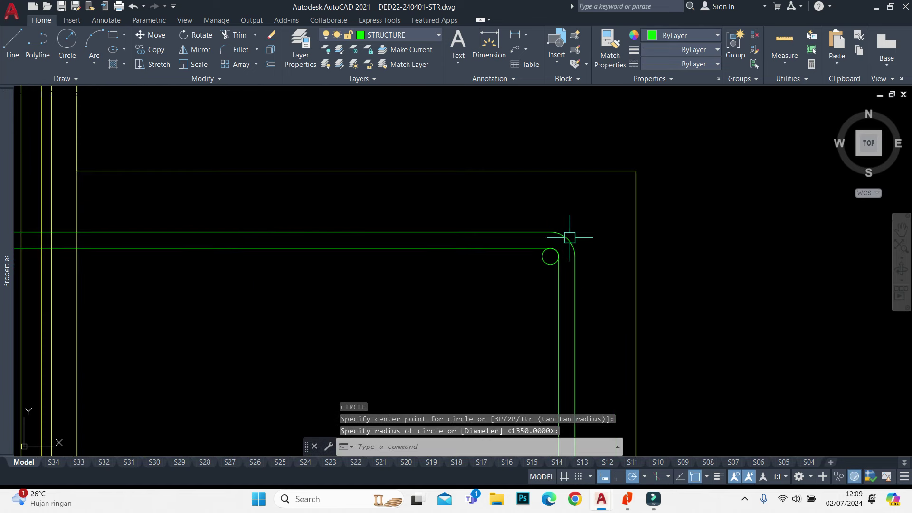
Match the new circle's properties to the green bar
{"action": "type", "text": "ma"}
{"action": "key", "text": "Return"}
{"action": "left_click", "coordinate": [574, 269]}
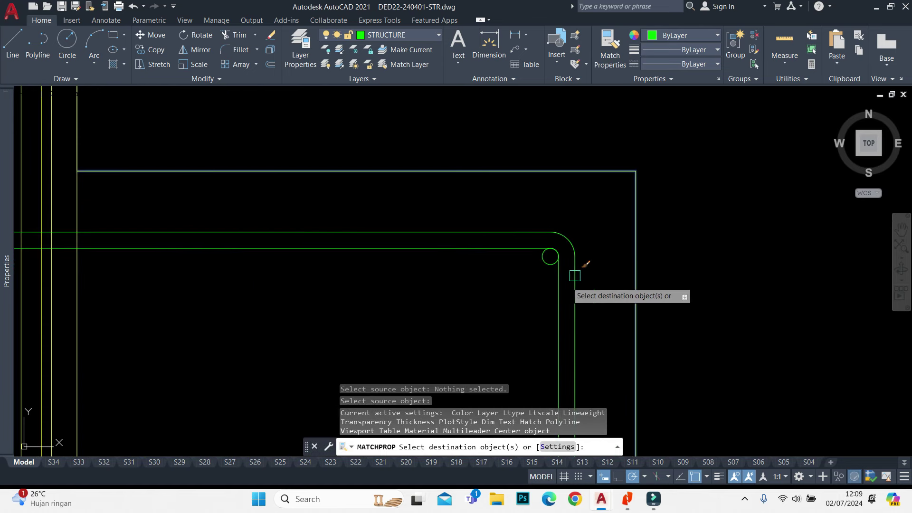
{"action": "left_click", "coordinate": [585, 204]}
{"action": "left_click", "coordinate": [551, 285]}
{"action": "key", "text": "Escape"}
Mirror the circle about the right-edge midpoint to the opposite corner, keeping the original
{"action": "left_click", "coordinate": [541, 266]}
{"action": "scroll", "coordinate": [551, 209], "scroll_direction": "down", "scroll_amount": 2}
{"action": "scroll", "coordinate": [570, 218], "scroll_direction": "down", "scroll_amount": 2}
{"action": "type", "text": "mi"}
{"action": "key", "text": "Return"}
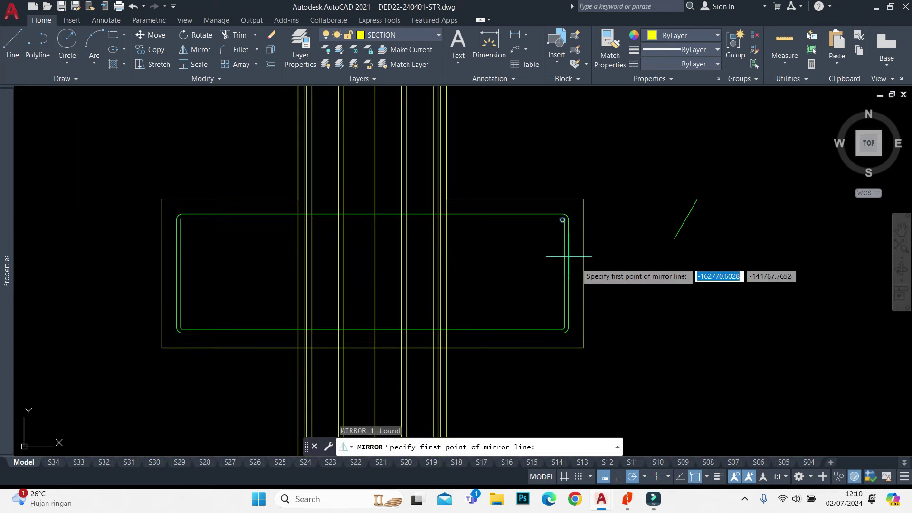
{"action": "left_click", "coordinate": [583, 273]}
{"action": "left_click", "coordinate": [617, 273]}
{"action": "key", "text": "Return"}
{"action": "scroll", "coordinate": [551, 237], "scroll_direction": "up", "scroll_amount": 4}
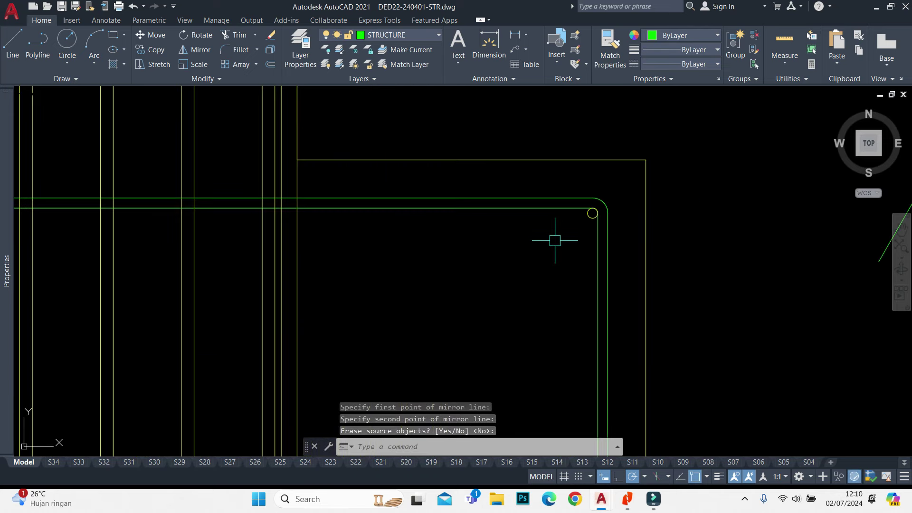
Start a multiline bar with zero justification
{"action": "type", "text": "l"}
{"action": "key", "text": "Return"}
{"action": "key", "text": "j"}
{"action": "key", "text": "Return"}
Draw a zero-justified, scale-16 multiline bar between the two right-hand corner circles
{"action": "key", "text": "z"}
{"action": "key", "text": "Return"}
{"action": "type", "text": "s"}
{"action": "key", "text": "Return"}
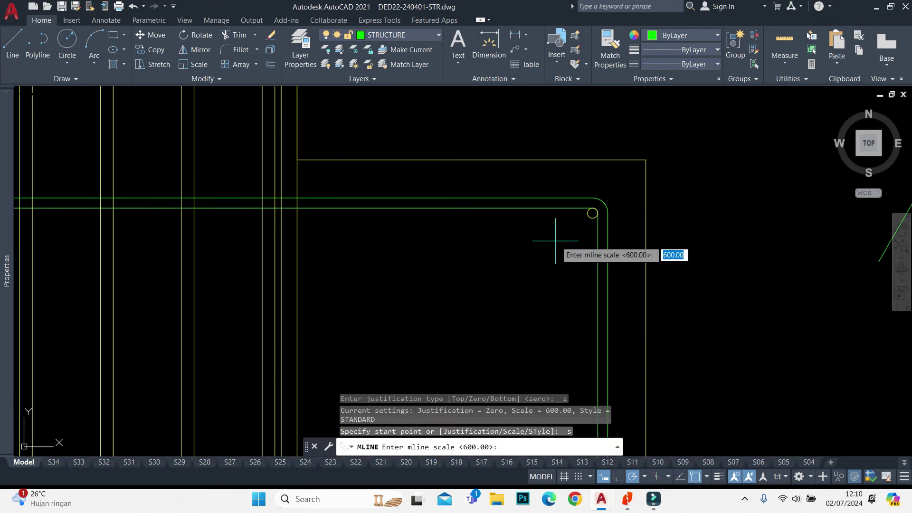
{"action": "type", "text": "16"}
{"action": "key", "text": "Return"}
{"action": "left_click", "coordinate": [592, 213]}
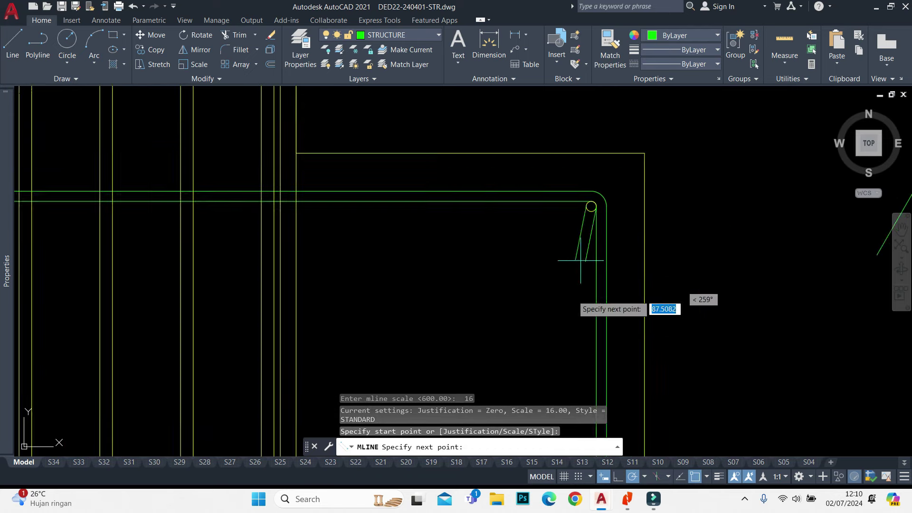
{"action": "middle_click_drag", "start_coordinate": [563, 87], "coordinate": [550, 162]}
{"action": "scroll", "coordinate": [589, 280], "scroll_direction": "up", "scroll_amount": 4}
{"action": "left_click", "coordinate": [597, 287]}
{"action": "key", "text": "Escape"}
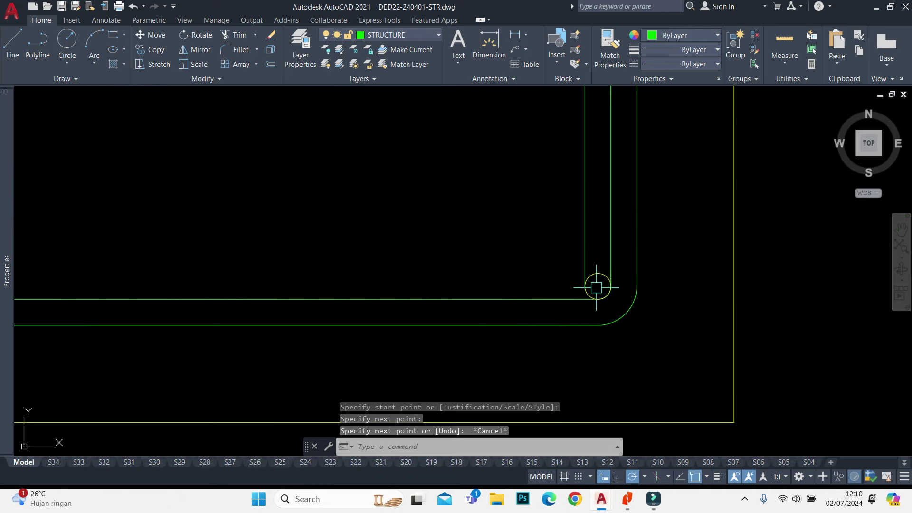
Window-select the new bar and its circles and copy them from a base point on the bar
{"action": "left_click", "coordinate": [576, 313]}
{"action": "scroll", "coordinate": [580, 295], "scroll_direction": "down", "scroll_amount": 6}
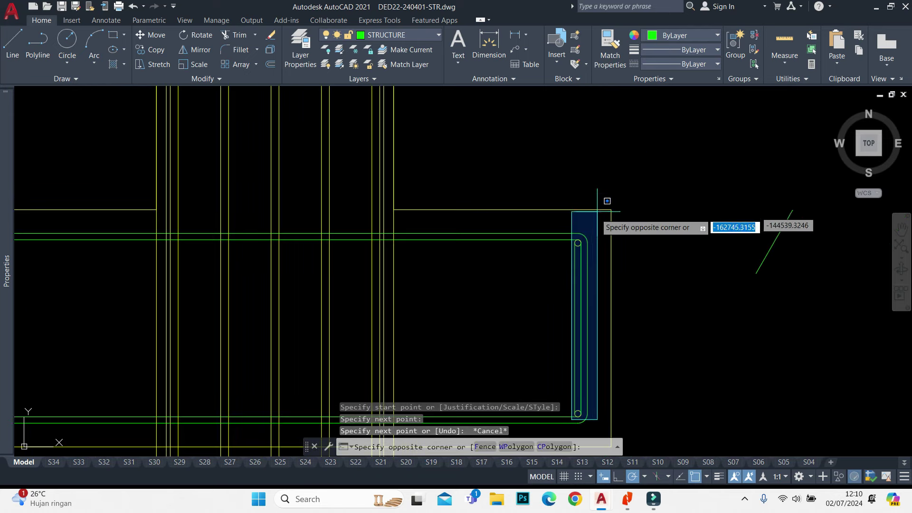
{"action": "type", "text": "c"}
{"action": "key", "text": "Return"}
{"action": "scroll", "coordinate": [570, 247], "scroll_direction": "up", "scroll_amount": 3}
{"action": "left_click", "coordinate": [572, 247]}
{"action": "scroll", "coordinate": [608, 190], "scroll_direction": "down", "scroll_amount": 3}
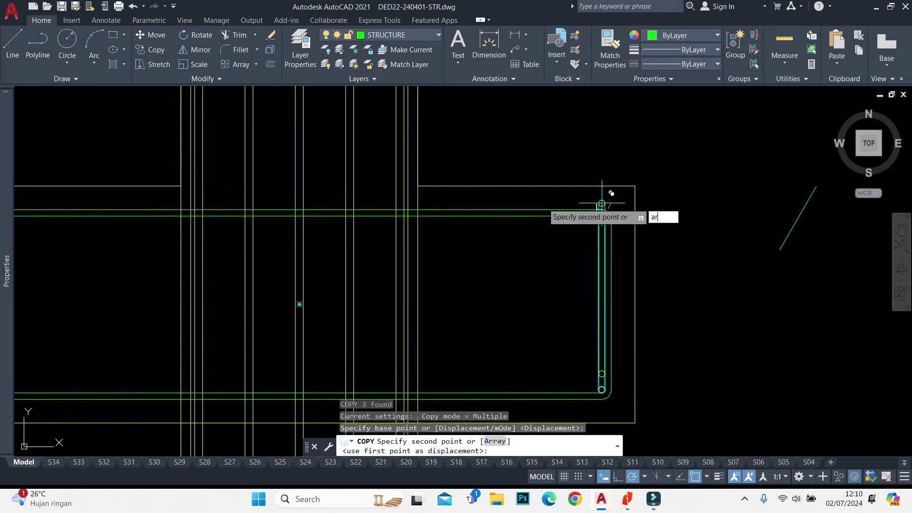
Array the copy as 7 items spaced 1532/15 along the pile cap's top edge
{"action": "type", "text": "ar"}
{"action": "key", "text": "Return"}
{"action": "middle_click_drag", "start_coordinate": [278, 239], "coordinate": [507, 173]}
{"action": "key", "text": "Return"}
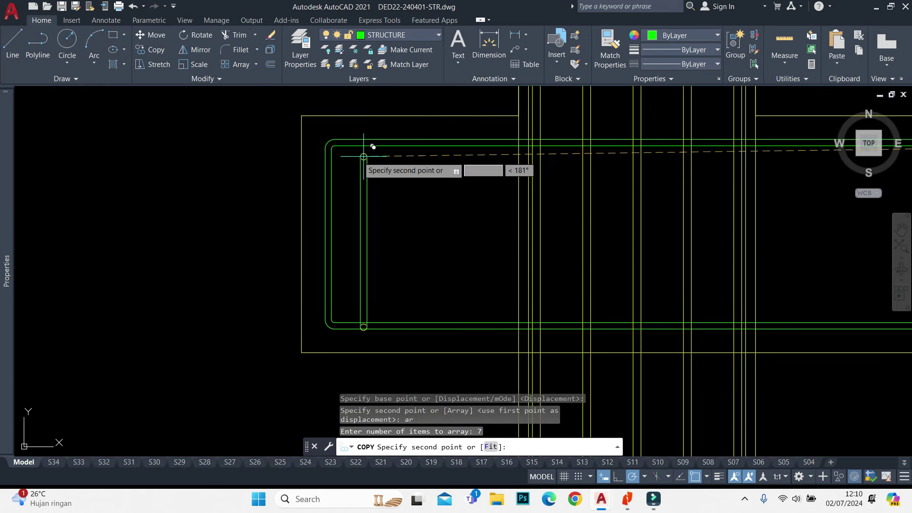
{"action": "scroll", "coordinate": [335, 152], "scroll_direction": "up", "scroll_amount": 4}
{"action": "type", "text": "1532/15"}
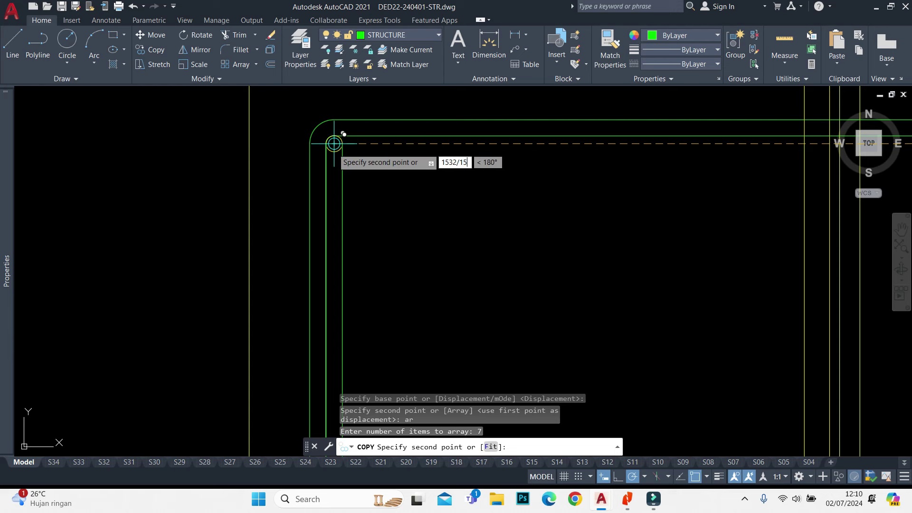
{"action": "key", "text": "Return"}
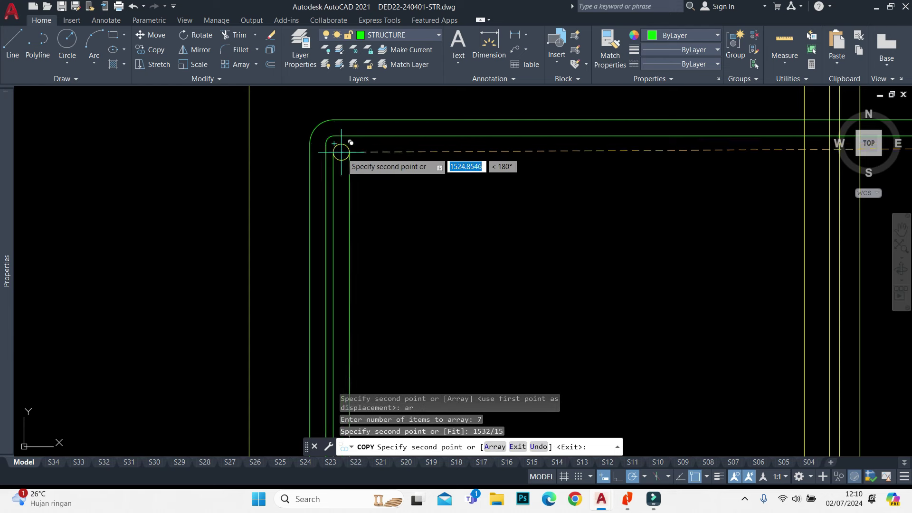
{"action": "scroll", "coordinate": [338, 142], "scroll_direction": "down", "scroll_amount": 3}
{"action": "scroll", "coordinate": [426, 164], "scroll_direction": "down", "scroll_amount": 2}
{"action": "key", "text": "Return"}
Undo the array copy and reselect the right-hand bar with its two corner circles
{"action": "scroll", "coordinate": [713, 157], "scroll_direction": "up", "scroll_amount": 3}
{"action": "scroll", "coordinate": [712, 157], "scroll_direction": "up", "scroll_amount": 3}
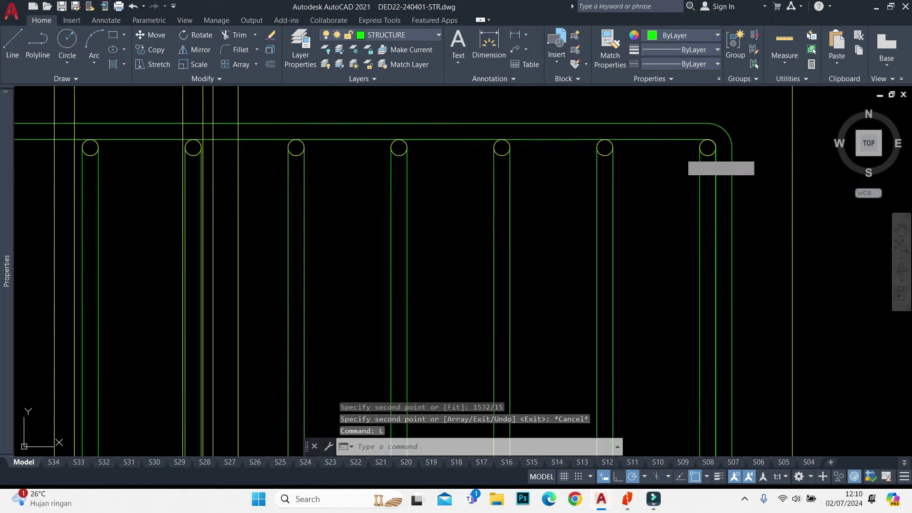
{"action": "type", "text": "l"}
{"action": "key", "text": "Return"}
{"action": "left_click", "coordinate": [708, 148]}
{"action": "key", "text": "Escape"}
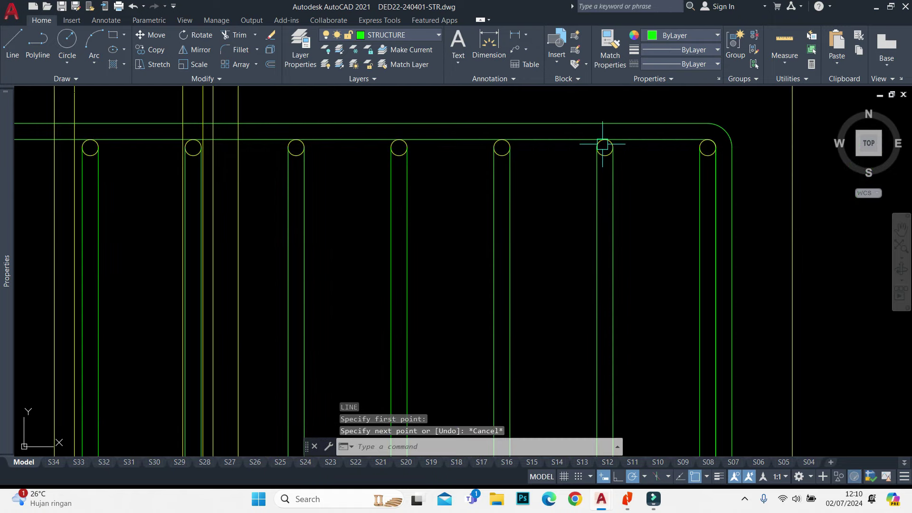
{"action": "key", "text": "ctrl+z"}
{"action": "key", "text": "ctrl+z"}
{"action": "left_click", "coordinate": [529, 200]}
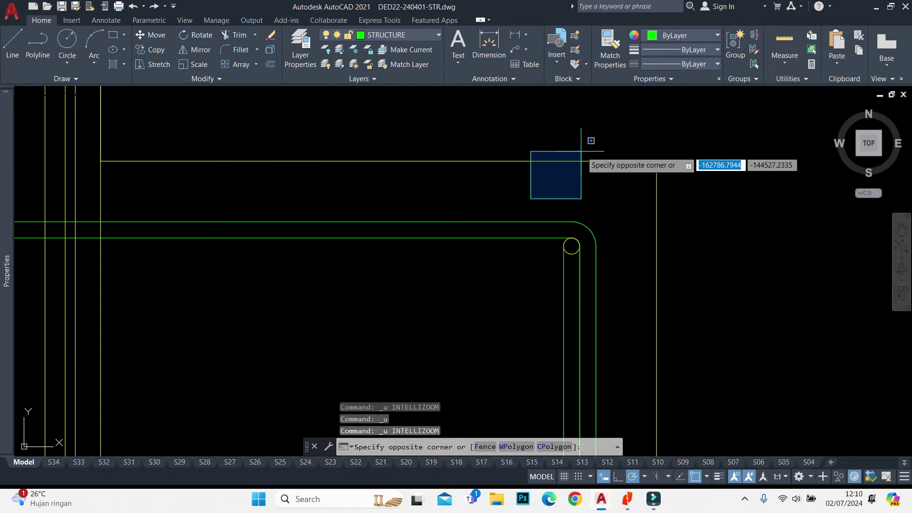
{"action": "scroll", "coordinate": [590, 152], "scroll_direction": "down", "scroll_amount": 2}
{"action": "left_click", "coordinate": [598, 392]}
{"action": "scroll", "coordinate": [579, 380], "scroll_direction": "up", "scroll_amount": 4}
Copy the bar and circles from the bottom circle as an 8-item array spaced 1532/10
{"action": "type", "text": "co"}
{"action": "key", "text": "Return"}
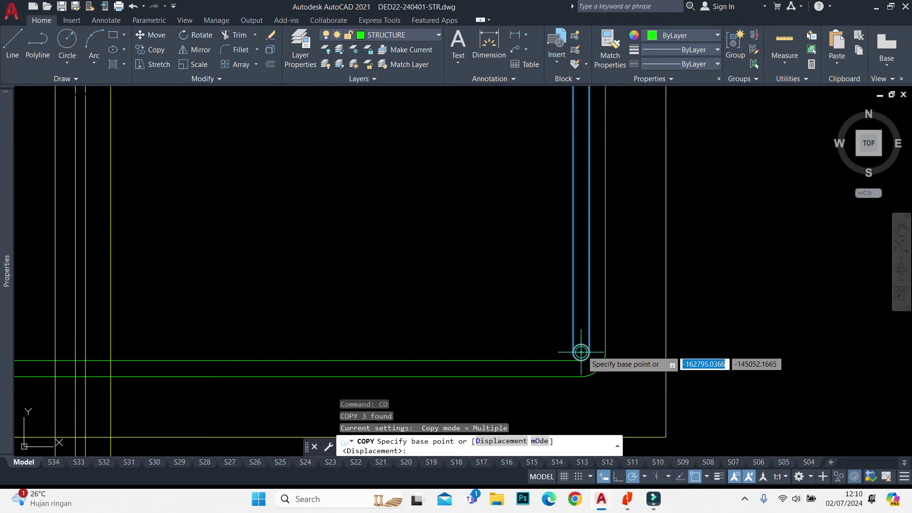
{"action": "left_click", "coordinate": [580, 350]}
{"action": "scroll", "coordinate": [470, 327], "scroll_direction": "down", "scroll_amount": 5}
{"action": "scroll", "coordinate": [536, 224], "scroll_direction": "up", "scroll_amount": 3}
{"action": "scroll", "coordinate": [475, 244], "scroll_direction": "up", "scroll_amount": 2}
{"action": "type", "text": "ar"}
{"action": "key", "text": "Return"}
{"action": "scroll", "coordinate": [504, 250], "scroll_direction": "up", "scroll_amount": 2}
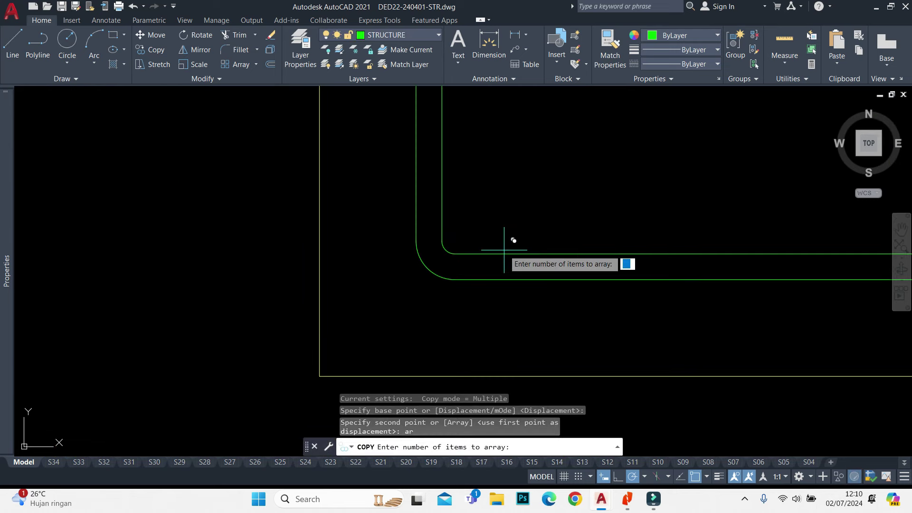
{"action": "type", "text": "8"}
{"action": "key", "text": "Return"}
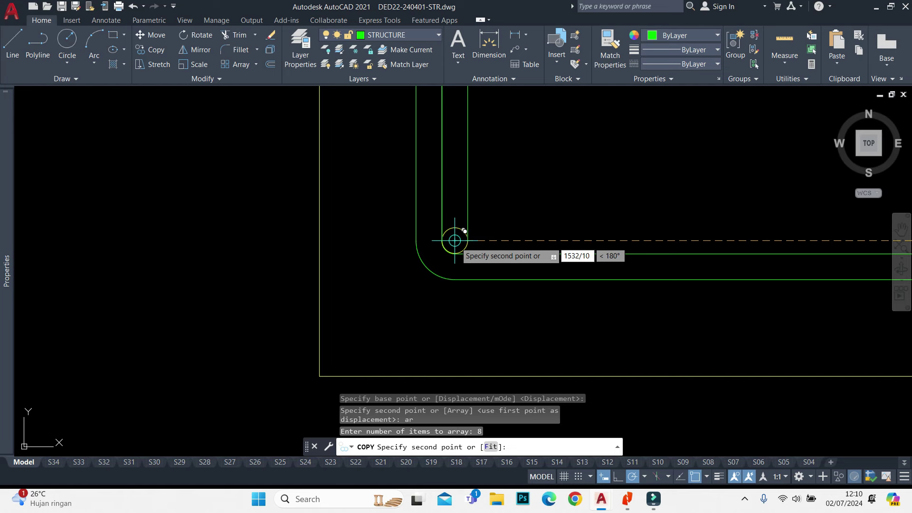
{"action": "scroll", "coordinate": [454, 241], "scroll_direction": "down", "scroll_amount": 5}
{"action": "scroll", "coordinate": [617, 161], "scroll_direction": "up", "scroll_amount": 2}
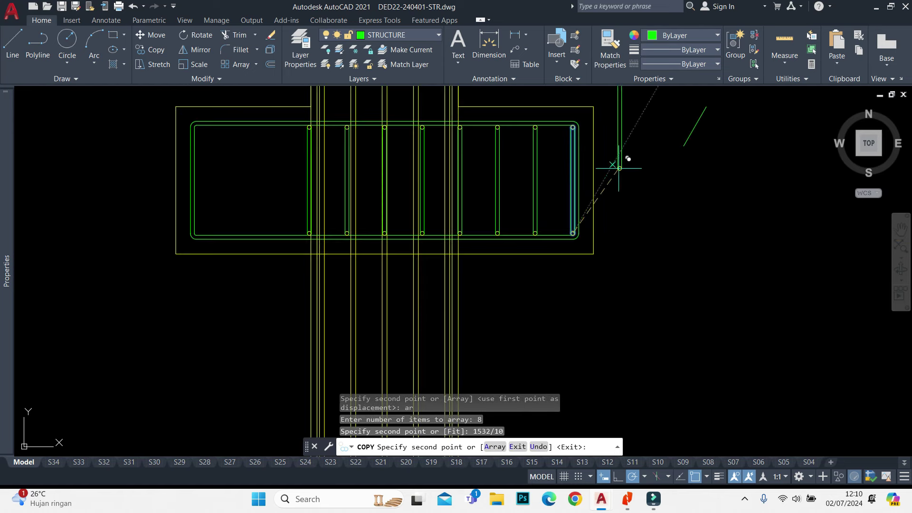
{"action": "type", "text": "1532/10"}
{"action": "key", "text": "Return"}
{"action": "key", "text": "Escape"}
{"action": "scroll", "coordinate": [354, 125], "scroll_direction": "up", "scroll_amount": 3}
Erase the extra vertical bar
{"action": "left_click", "coordinate": [393, 118]}
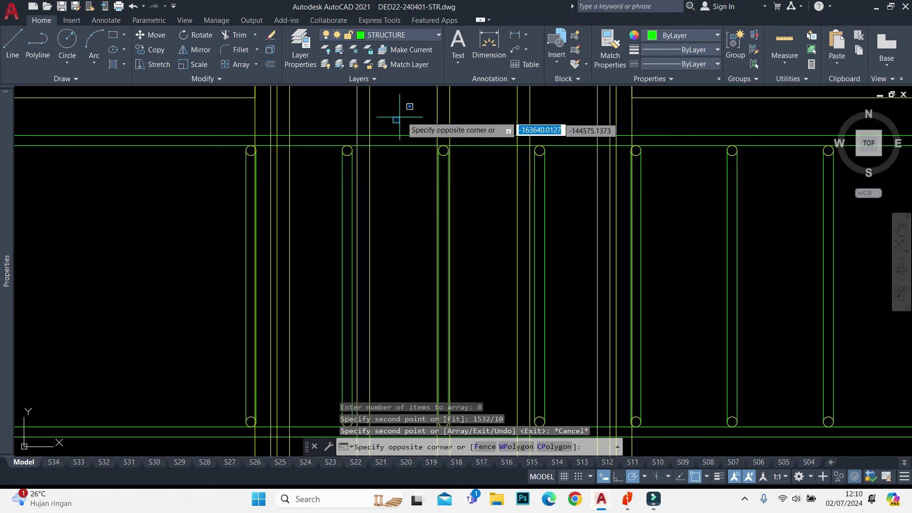
{"action": "scroll", "coordinate": [427, 285], "scroll_direction": "down", "scroll_amount": 3}
{"action": "left_click", "coordinate": [458, 266]}
{"action": "type", "text": "e"}
{"action": "key", "text": "Return"}
{"action": "scroll", "coordinate": [464, 168], "scroll_direction": "up", "scroll_amount": 2}
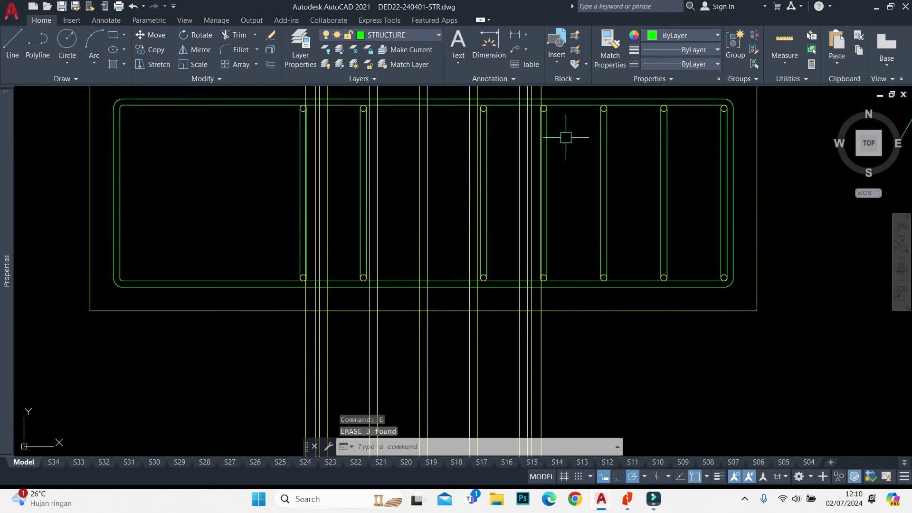
Mirror the right-hand bars about the column centreline, keeping the originals
{"action": "middle_click_drag", "start_coordinate": [411, 99], "coordinate": [405, 147]}
{"action": "left_click", "coordinate": [567, 123]}
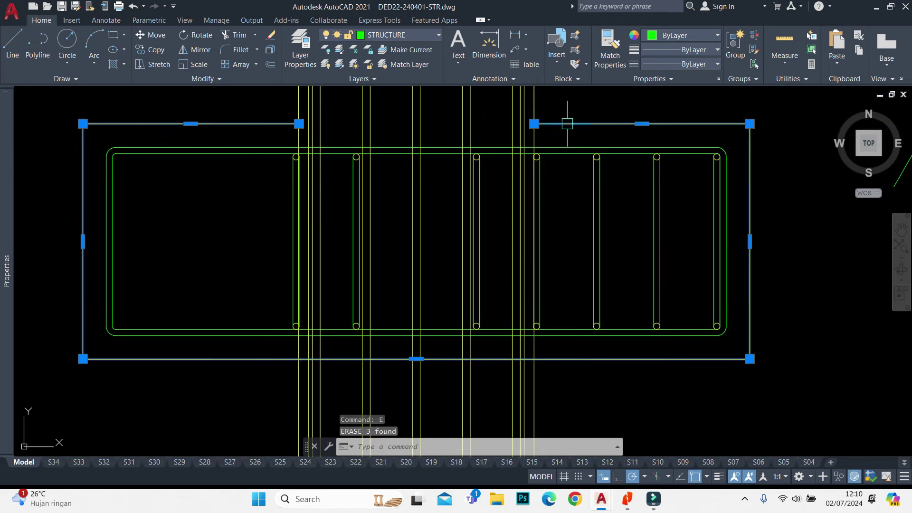
{"action": "key", "text": "Escape"}
{"action": "left_click", "coordinate": [568, 135]}
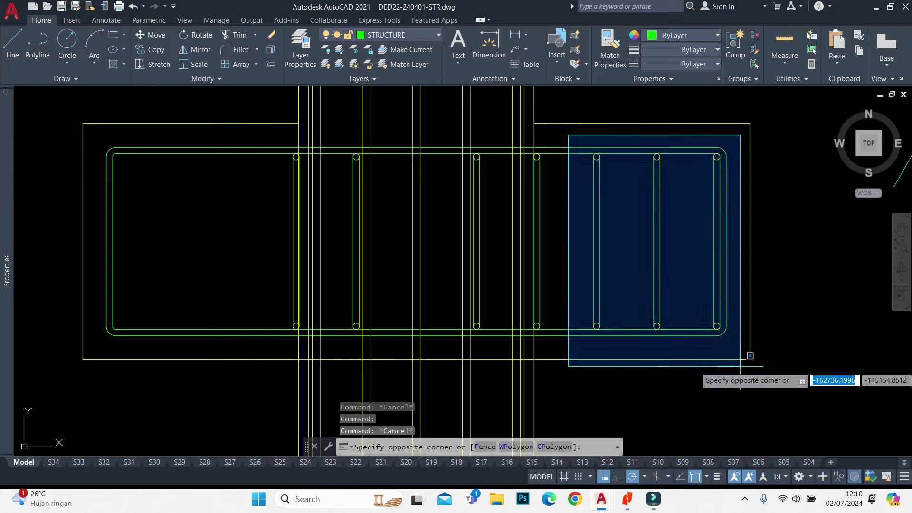
{"action": "left_click", "coordinate": [807, 389]}
{"action": "type", "text": "mi"}
{"action": "key", "text": "Return"}
{"action": "scroll", "coordinate": [423, 362], "scroll_direction": "up", "scroll_amount": 5}
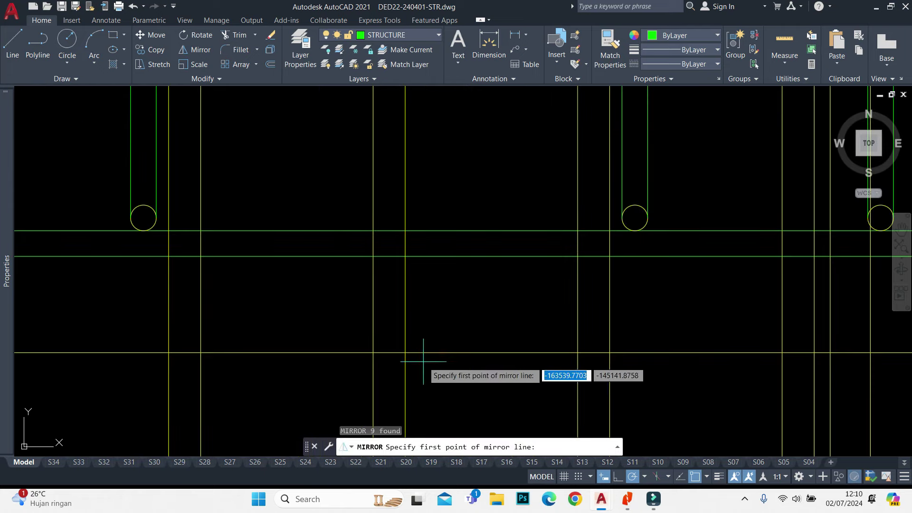
{"action": "left_click", "coordinate": [397, 356]}
{"action": "left_click", "coordinate": [389, 285]}
{"action": "key", "text": "Return"}
Erase the stray diagonal line and window-select the bottom-left corner bar lines
{"action": "scroll", "coordinate": [525, 302], "scroll_direction": "down", "scroll_amount": 5}
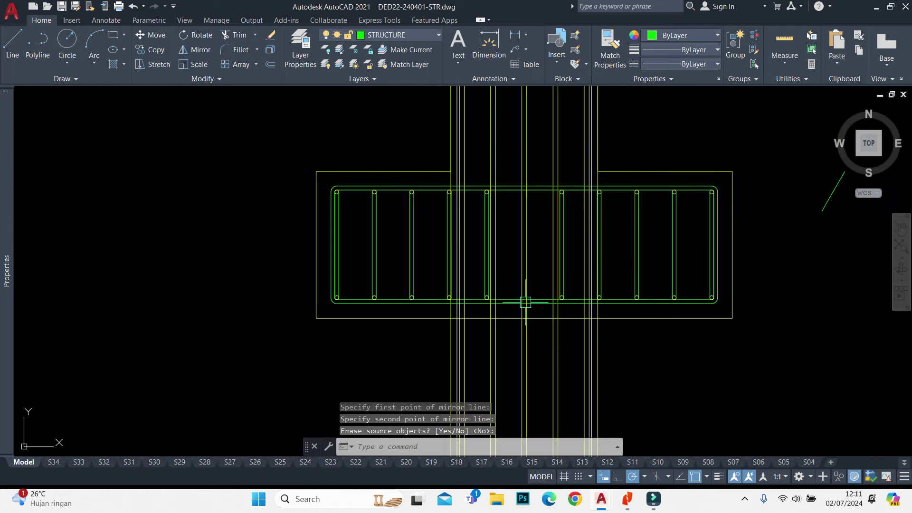
{"action": "scroll", "coordinate": [525, 303], "scroll_direction": "up", "scroll_amount": 3}
{"action": "left_click", "coordinate": [662, 242]}
{"action": "type", "text": "e"}
{"action": "key", "text": "Return"}
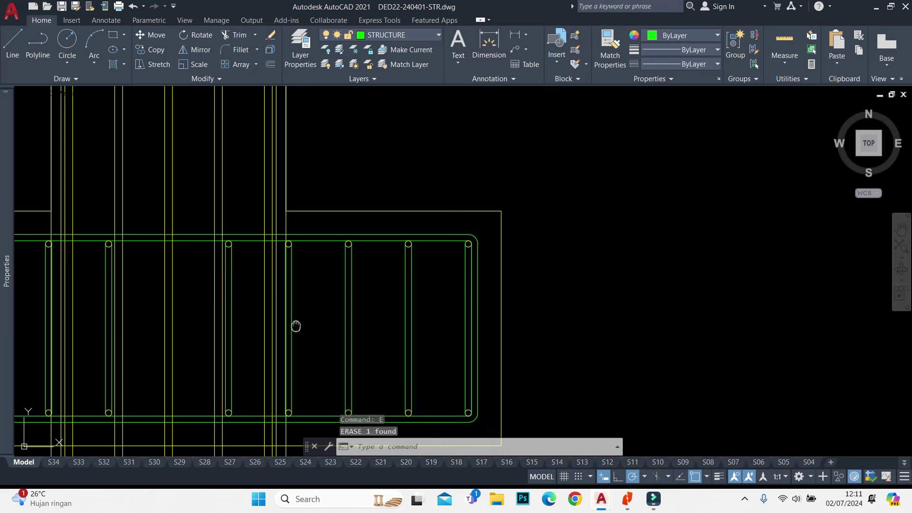
{"action": "middle_click_drag", "start_coordinate": [296, 326], "coordinate": [442, 252]}
{"action": "left_click", "coordinate": [442, 252]}
{"action": "left_click", "coordinate": [530, 196]}
Rotate a copy of the corner bar lines 45° about the bar centre, using 45° polar tracking
{"action": "middle_click_drag", "start_coordinate": [529, 195], "coordinate": [488, 298]}
{"action": "type", "text": "r"}
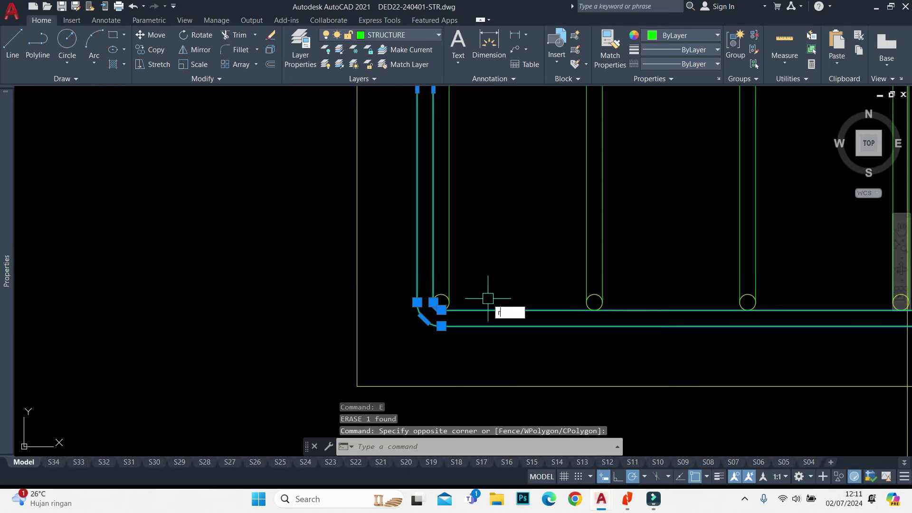
{"action": "scroll", "coordinate": [488, 298], "scroll_direction": "up", "scroll_amount": 2}
{"action": "type", "text": "o"}
{"action": "key", "text": "Return"}
{"action": "left_click", "coordinate": [420, 311]}
{"action": "type", "text": "c"}
{"action": "key", "text": "Return"}
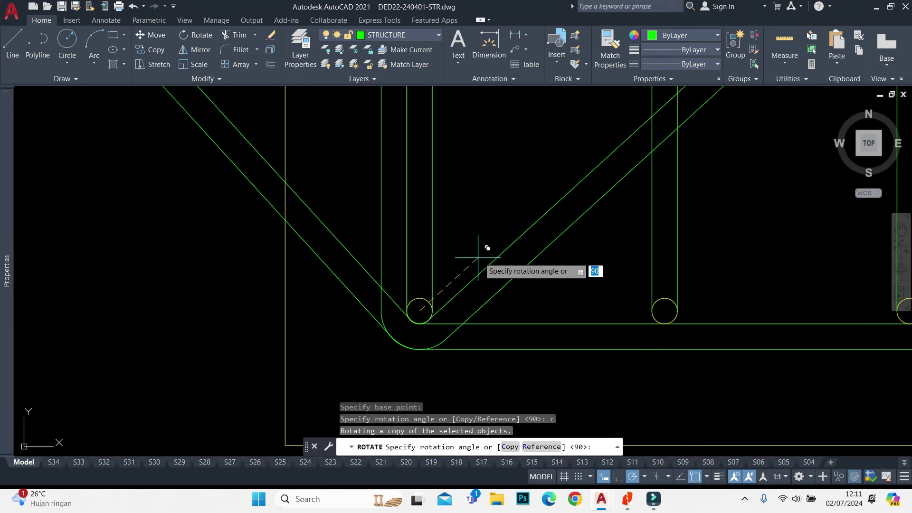
{"action": "right_click", "coordinate": [615, 419]}
{"action": "left_click", "coordinate": [664, 358]}
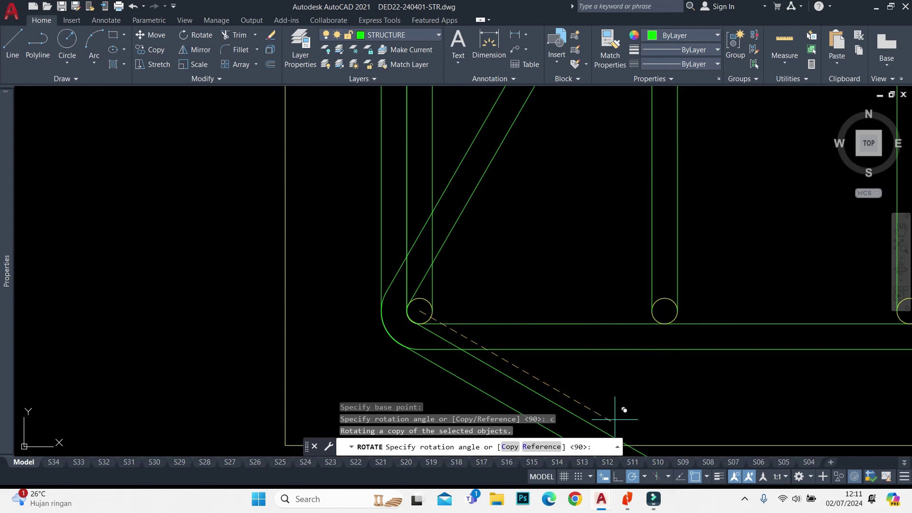
{"action": "left_click", "coordinate": [489, 236]}
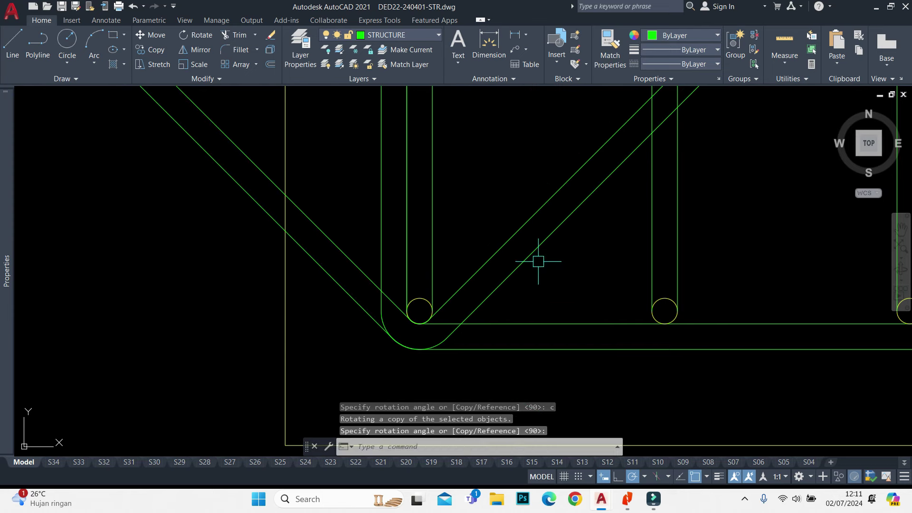
Mirror the rotated hook lines about a 45° axis through the bar centre, keeping the originals
{"action": "left_click_drag", "start_coordinate": [535, 258], "coordinate": [478, 217]}
{"action": "type", "text": "mi"}
{"action": "key", "text": "Return"}
{"action": "left_click", "coordinate": [420, 311]}
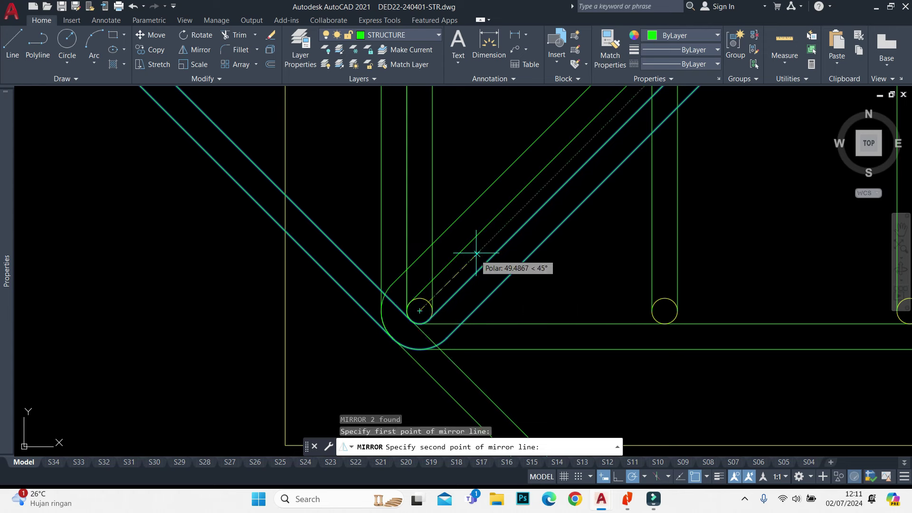
{"action": "left_click", "coordinate": [475, 251]}
{"action": "key", "text": "Return"}
Draw a 16-unit end-cap line from the circle centre for the hook
{"action": "type", "text": "l"}
{"action": "key", "text": "Return"}
{"action": "left_click", "coordinate": [420, 311]}
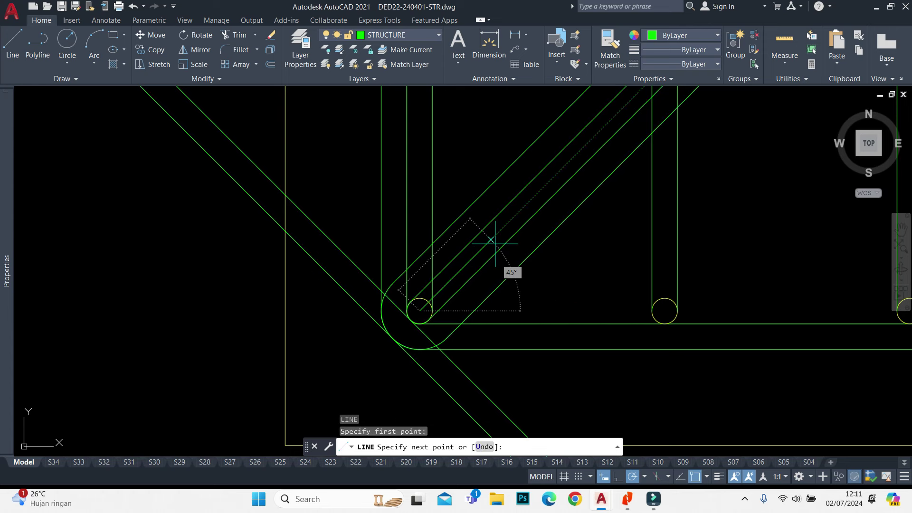
{"action": "type", "text": "16"}
{"action": "key", "text": "Return"}
{"action": "type", "text": "16"}
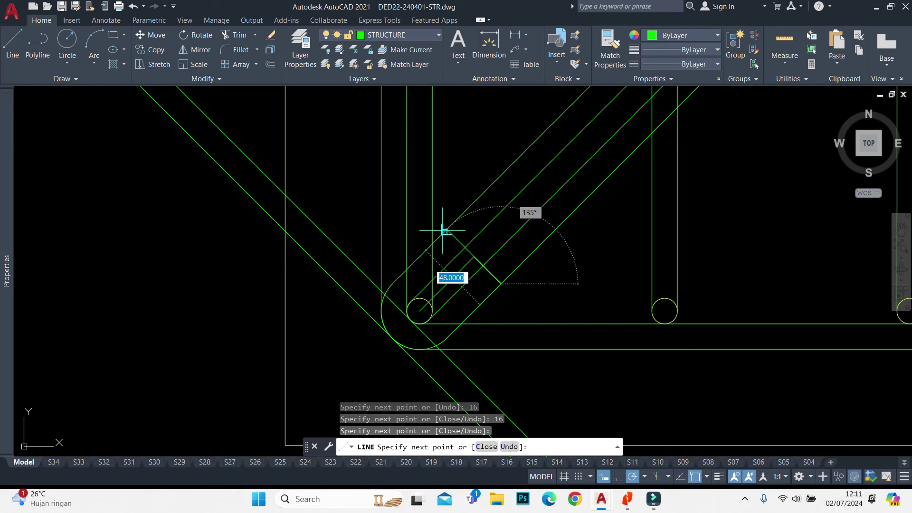
{"action": "key", "text": "Escape"}
Trim the excess diagonal pieces between the hook's parallel lines
{"action": "type", "text": "tr"}
{"action": "key", "text": "Return"}
{"action": "left_click", "coordinate": [480, 211]}
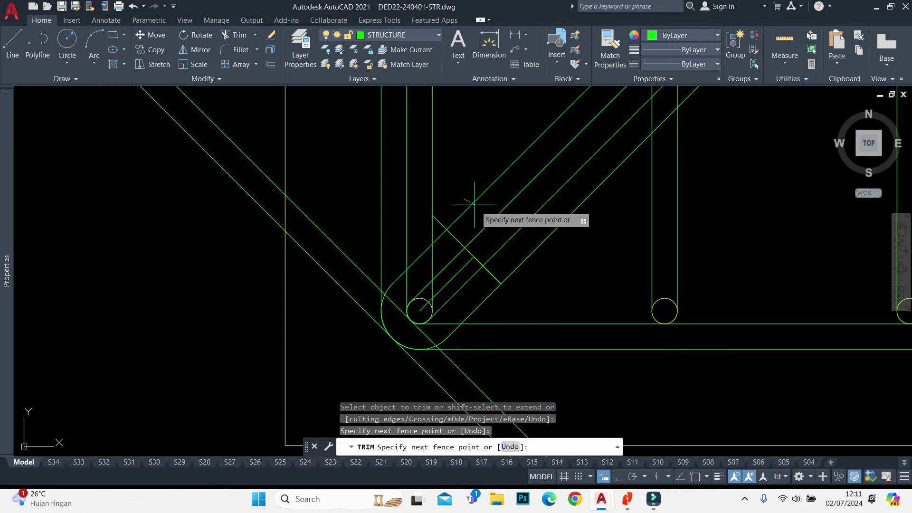
{"action": "left_click", "coordinate": [525, 287]}
{"action": "scroll", "coordinate": [496, 264], "scroll_direction": "up", "scroll_amount": 4}
{"action": "left_click", "coordinate": [438, 262]}
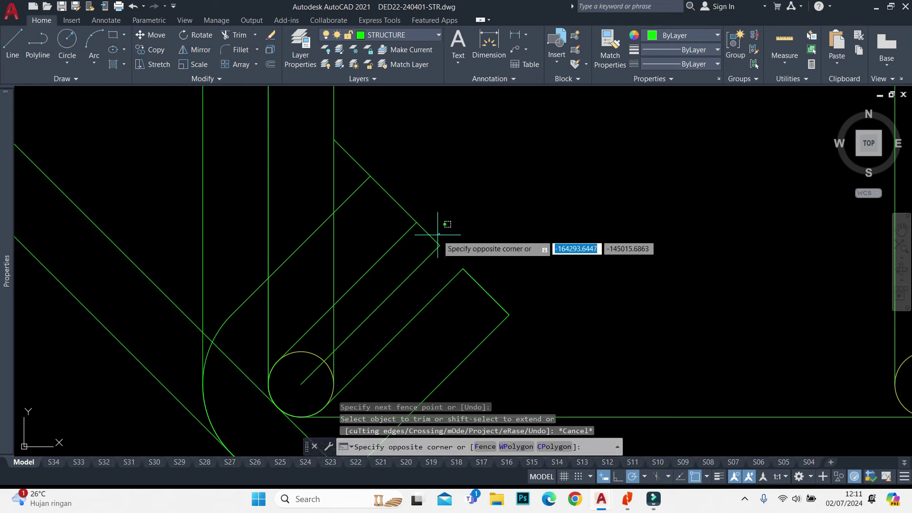
{"action": "left_click", "coordinate": [438, 238]}
{"action": "left_click", "coordinate": [357, 162]}
{"action": "key", "text": "Escape"}
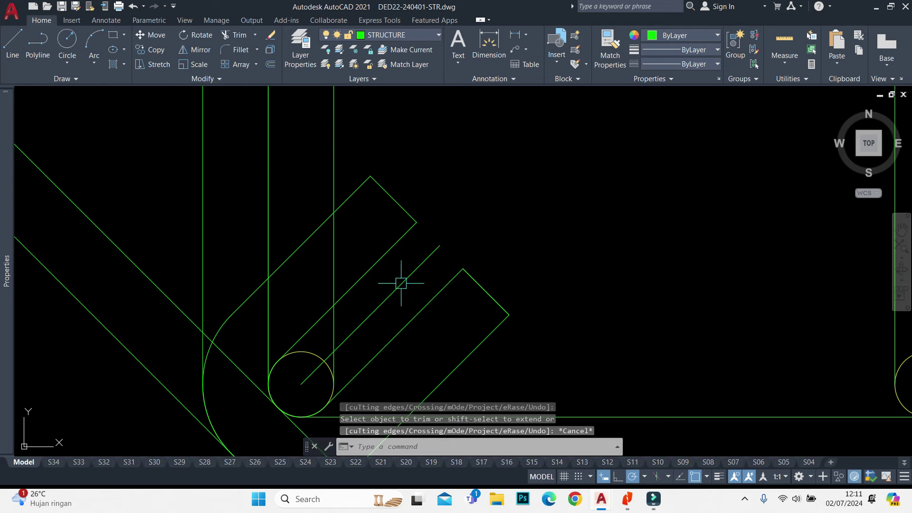
Erase a leftover short segment near the hook
{"action": "left_click", "coordinate": [409, 275]}
{"action": "type", "text": "e"}
{"action": "key", "text": "Return"}
{"action": "left_click", "coordinate": [360, 325]}
Fence-trim the leftover crossing lines at the hook bend and cut the diagonal
{"action": "scroll", "coordinate": [513, 152], "scroll_direction": "down", "scroll_amount": 3}
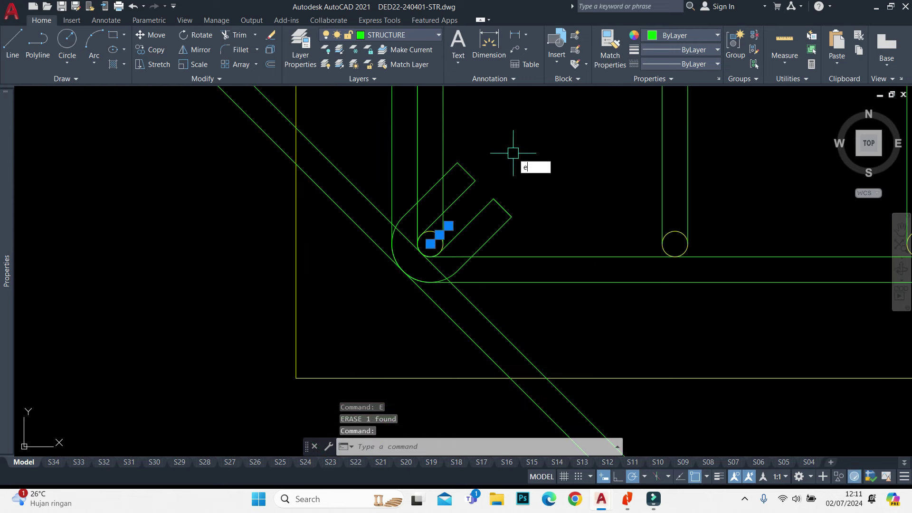
{"action": "scroll", "coordinate": [498, 244], "scroll_direction": "up", "scroll_amount": 3}
{"action": "type", "text": "tr"}
{"action": "key", "text": "Return"}
{"action": "left_click", "coordinate": [444, 304]}
{"action": "left_click", "coordinate": [287, 303]}
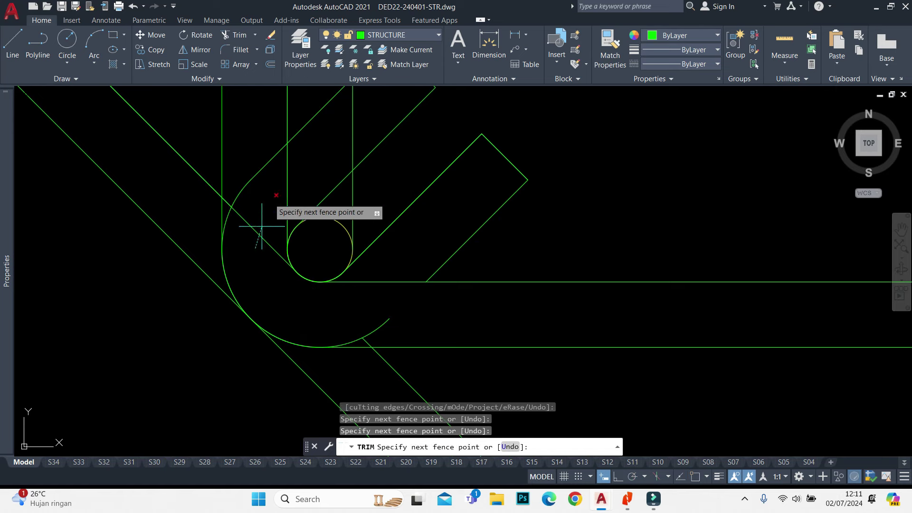
{"action": "left_click", "coordinate": [356, 106]}
{"action": "key", "text": "Return"}
{"action": "scroll", "coordinate": [427, 168], "scroll_direction": "down", "scroll_amount": 2}
{"action": "left_click", "coordinate": [344, 340]}
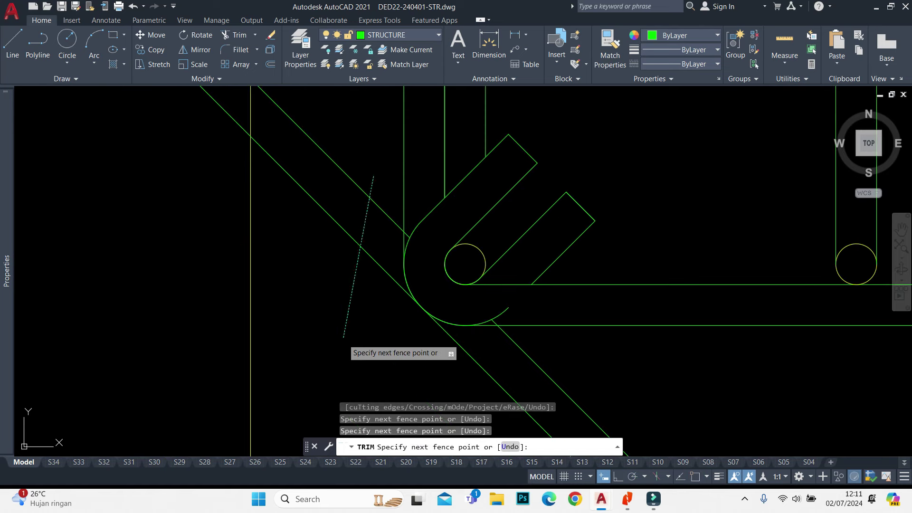
{"action": "left_click", "coordinate": [537, 349]}
{"action": "key", "text": "Return"}
{"action": "key", "text": "Escape"}
{"action": "scroll", "coordinate": [532, 274], "scroll_direction": "up", "scroll_amount": 2}
Extend the hook's outer arc to meet the diagonal leg
{"action": "type", "text": "ex"}
{"action": "key", "text": "Return"}
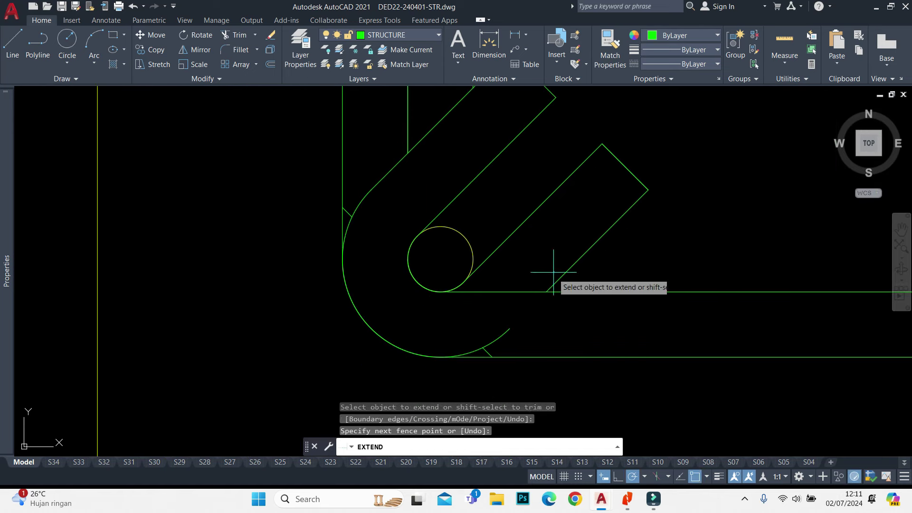
{"action": "left_click", "coordinate": [547, 265]}
{"action": "left_click", "coordinate": [480, 370]}
{"action": "key", "text": "Return"}
{"action": "key", "text": "Escape"}
{"action": "scroll", "coordinate": [480, 370], "scroll_direction": "up", "scroll_amount": 2}
Begin another trim on the hook's remaining overlapping pieces
{"action": "scroll", "coordinate": [496, 333], "scroll_direction": "down", "scroll_amount": 2}
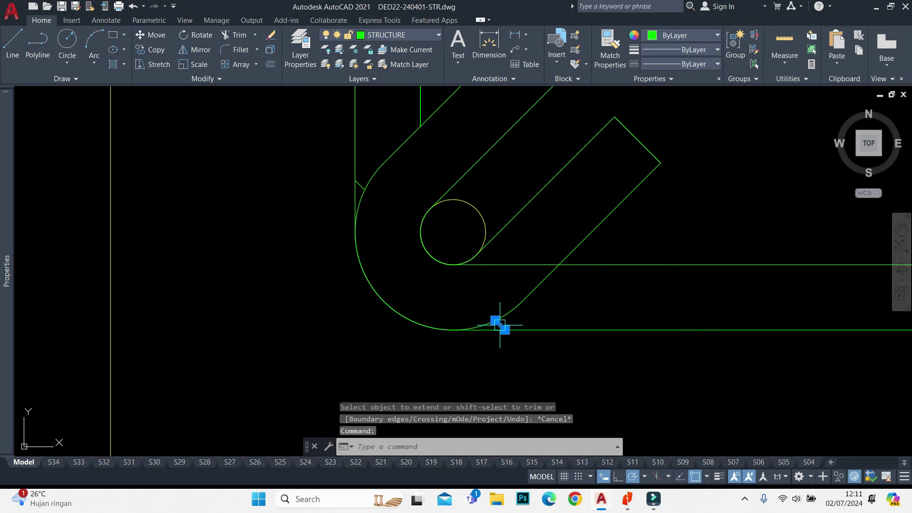
{"action": "scroll", "coordinate": [499, 319], "scroll_direction": "down", "scroll_amount": 1}
{"action": "type", "text": "tr"}
{"action": "key", "text": "Return"}
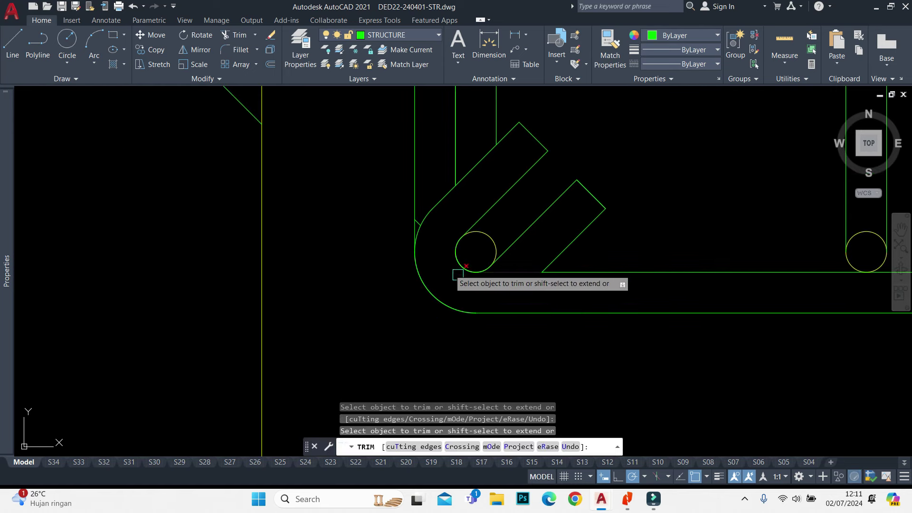
{"action": "scroll", "coordinate": [413, 214], "scroll_direction": "up", "scroll_amount": 2}
{"action": "scroll", "coordinate": [430, 233], "scroll_direction": "up", "scroll_amount": 2}
Cancel trimming, then window-select the long diagonal construction lines and erase them
{"action": "key", "text": "Escape"}
{"action": "scroll", "coordinate": [428, 238], "scroll_direction": "down", "scroll_amount": 3}
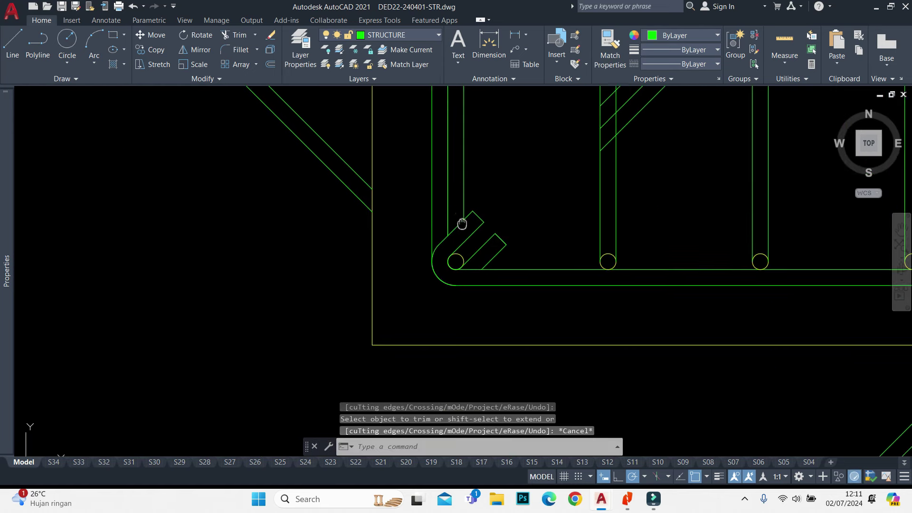
{"action": "left_click", "coordinate": [546, 247]}
{"action": "left_click", "coordinate": [458, 228]}
{"action": "left_click", "coordinate": [341, 178]}
{"action": "left_click", "coordinate": [301, 252]}
{"action": "key", "text": "e"}
{"action": "key", "text": "Return"}
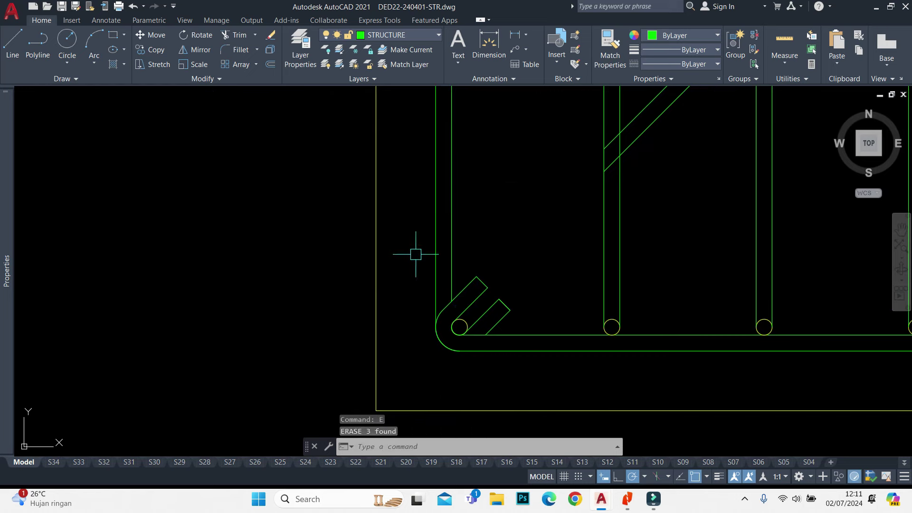
Erase the two remaining long diagonal lines
{"action": "scroll", "coordinate": [475, 214], "scroll_direction": "down", "scroll_amount": 2}
{"action": "scroll", "coordinate": [546, 181], "scroll_direction": "down", "scroll_amount": 2}
{"action": "left_click", "coordinate": [534, 240]}
{"action": "left_click", "coordinate": [514, 183]}
{"action": "type", "text": "e"}
{"action": "key", "text": "Return"}
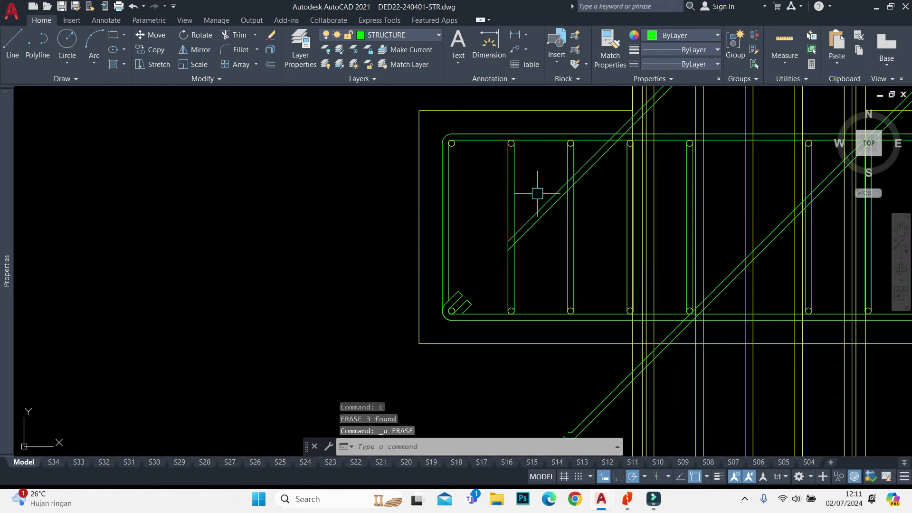
Crossing-select the stray lines below the cage's bottom bars
{"action": "left_click", "coordinate": [535, 185]}
{"action": "left_click", "coordinate": [533, 237]}
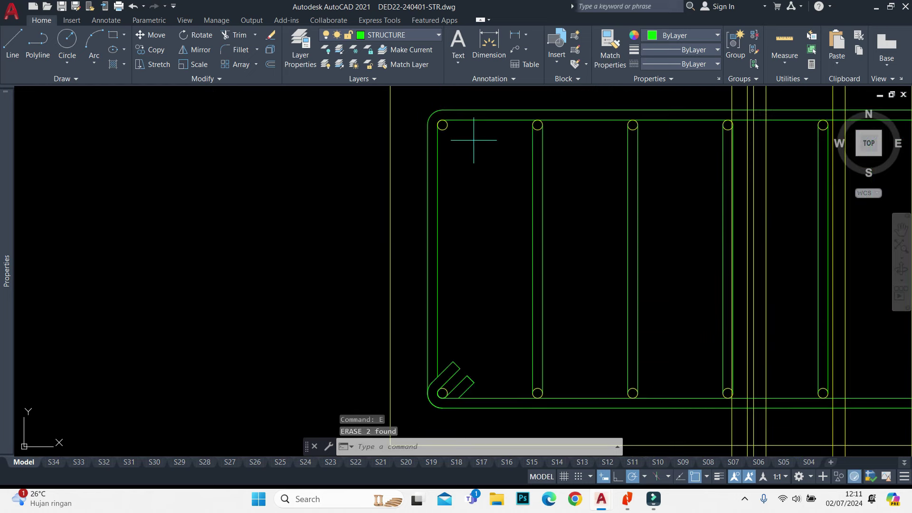
{"action": "left_click", "coordinate": [473, 139]}
{"action": "scroll", "coordinate": [578, 305], "scroll_direction": "down", "scroll_amount": 2}
{"action": "scroll", "coordinate": [560, 254], "scroll_direction": "down", "scroll_amount": 1}
{"action": "scroll", "coordinate": [532, 285], "scroll_direction": "up", "scroll_amount": 2}
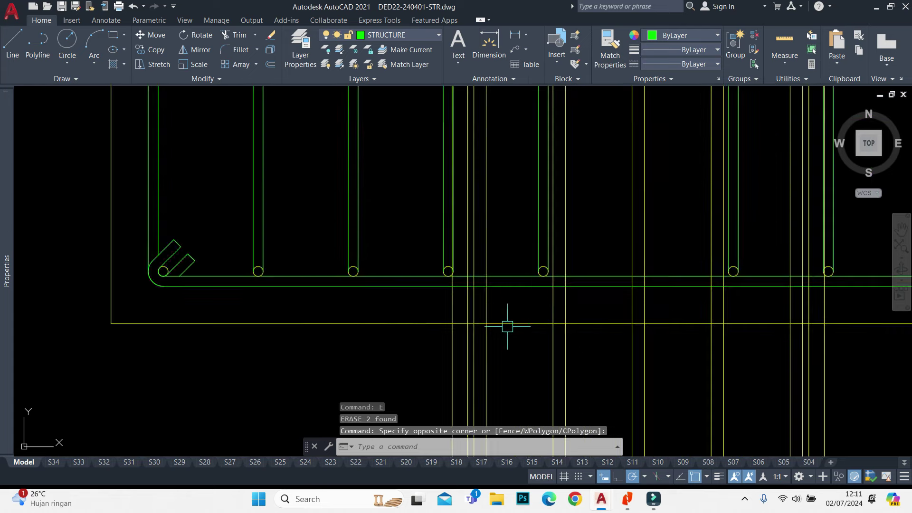
{"action": "scroll", "coordinate": [507, 320], "scroll_direction": "up", "scroll_amount": 1}
{"action": "scroll", "coordinate": [485, 271], "scroll_direction": "up", "scroll_amount": 1}
{"action": "left_click", "coordinate": [532, 334]}
{"action": "left_click", "coordinate": [478, 326]}
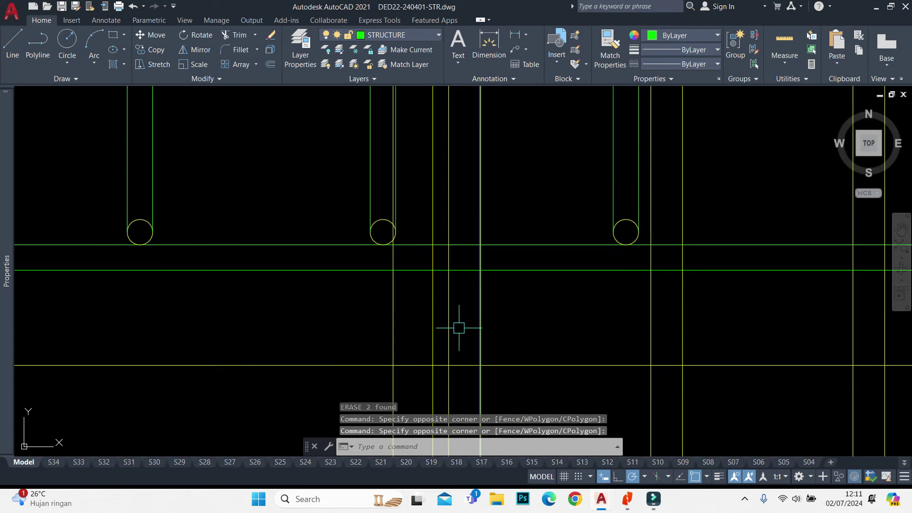
{"action": "scroll", "coordinate": [463, 309], "scroll_direction": "down", "scroll_amount": 2}
{"action": "scroll", "coordinate": [470, 281], "scroll_direction": "down", "scroll_amount": 2}
{"action": "scroll", "coordinate": [466, 289], "scroll_direction": "up", "scroll_amount": 4}
{"action": "scroll", "coordinate": [450, 300], "scroll_direction": "up", "scroll_amount": 2}
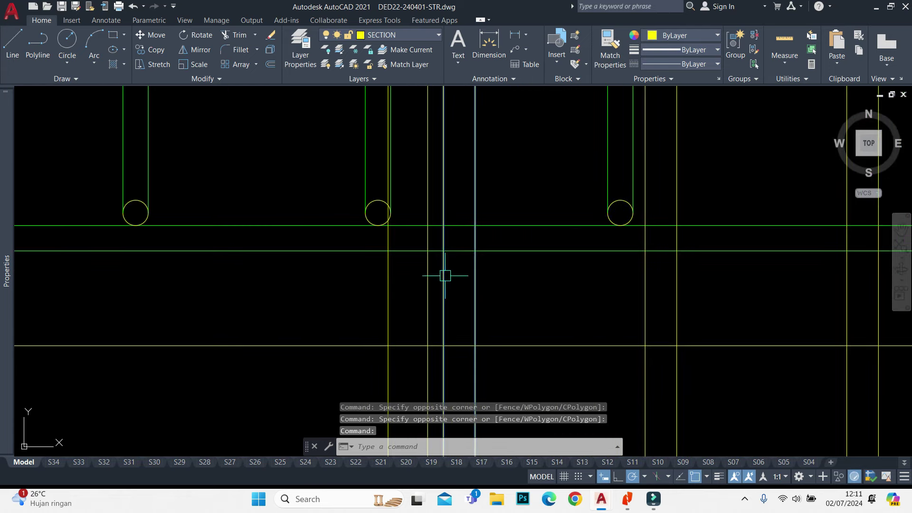
Start rotating the selected lines with RO, then cancel without rotating
{"action": "type", "text": "ro"}
{"action": "key", "text": "Return"}
{"action": "scroll", "coordinate": [397, 237], "scroll_direction": "up", "scroll_amount": 2}
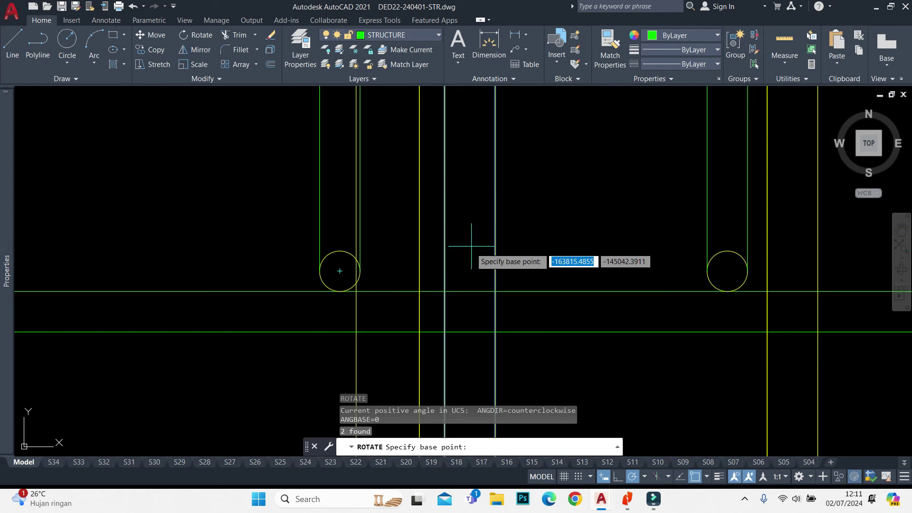
{"action": "key", "text": "Escape"}
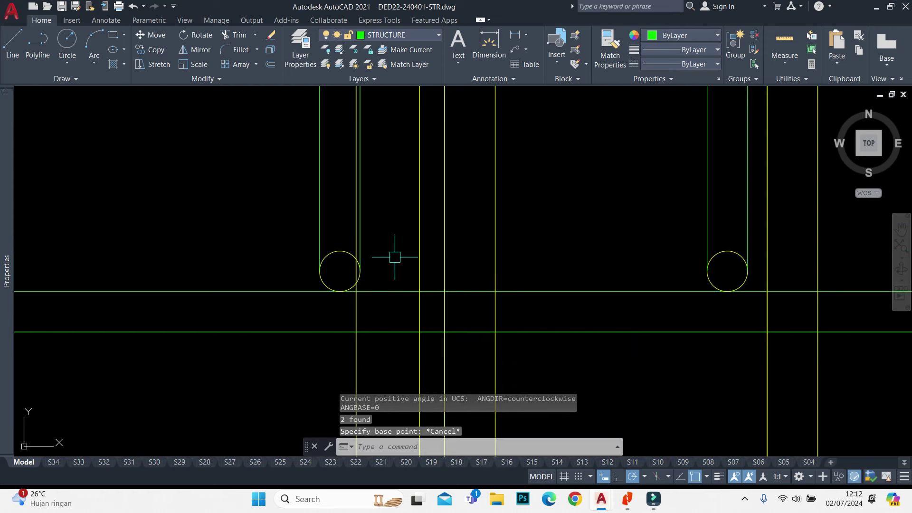
{"action": "type", "text": "x"}
Start a horizontal construction line, then cancel it and the pending selection
{"action": "key", "text": "Return"}
{"action": "type", "text": "h"}
{"action": "key", "text": "Return"}
{"action": "key", "text": "Escape"}
{"action": "scroll", "coordinate": [495, 218], "scroll_direction": "up", "scroll_amount": 4}
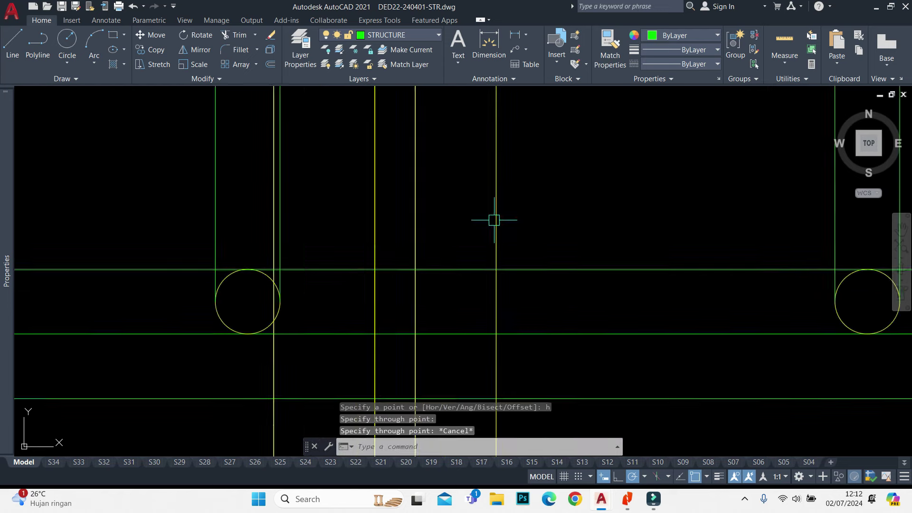
{"action": "left_click", "coordinate": [524, 212]}
{"action": "key", "text": "Escape"}
Bring the column bars into view and start two lines, cancelling both undrawn
{"action": "scroll", "coordinate": [427, 209], "scroll_direction": "down", "scroll_amount": 4}
{"action": "scroll", "coordinate": [427, 209], "scroll_direction": "down", "scroll_amount": 6}
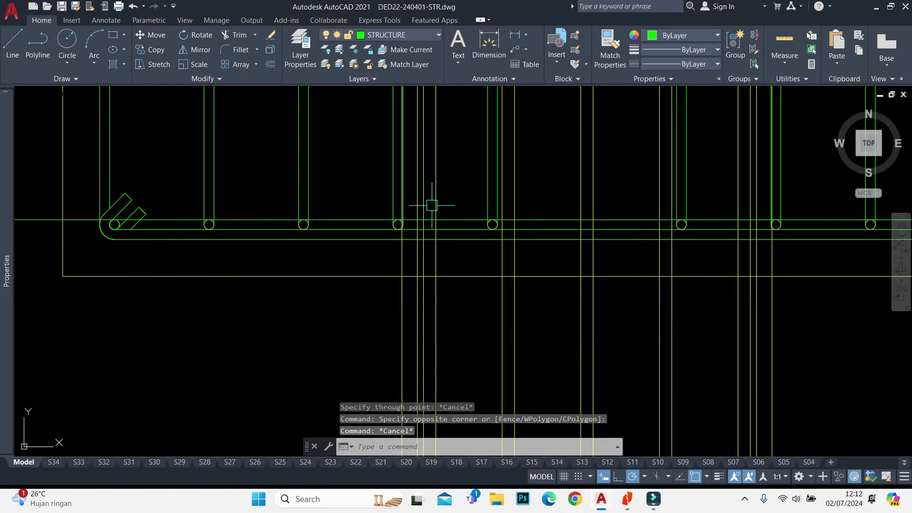
{"action": "middle_click_drag", "start_coordinate": [428, 204], "coordinate": [440, 278]}
{"action": "scroll", "coordinate": [439, 288], "scroll_direction": "up", "scroll_amount": 4}
{"action": "scroll", "coordinate": [435, 314], "scroll_direction": "up", "scroll_amount": 2}
{"action": "type", "text": "l"}
{"action": "key", "text": "Return"}
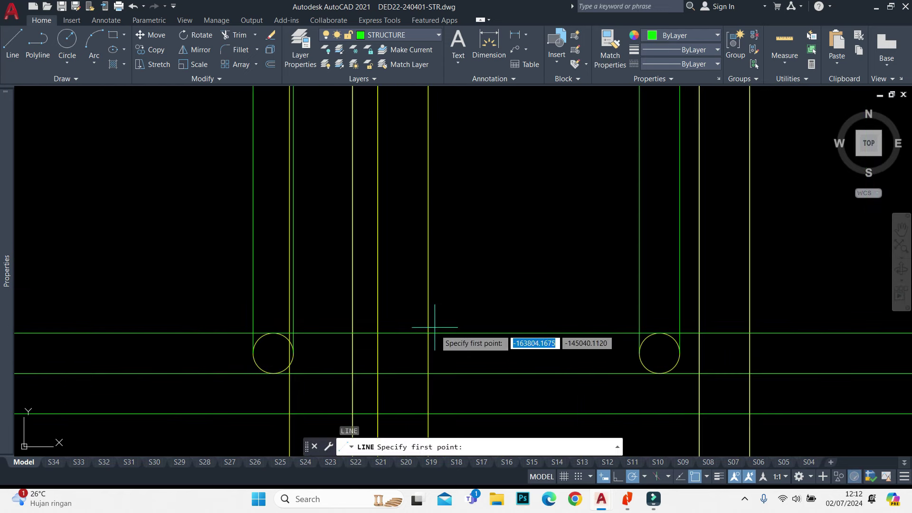
{"action": "left_click", "coordinate": [428, 333]}
{"action": "key", "text": "Escape"}
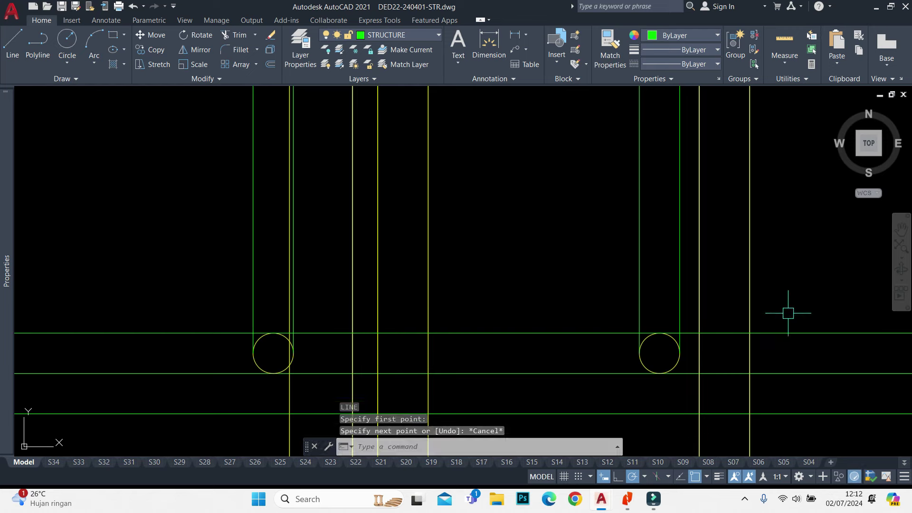
{"action": "key", "text": "Return"}
{"action": "left_click", "coordinate": [703, 335]}
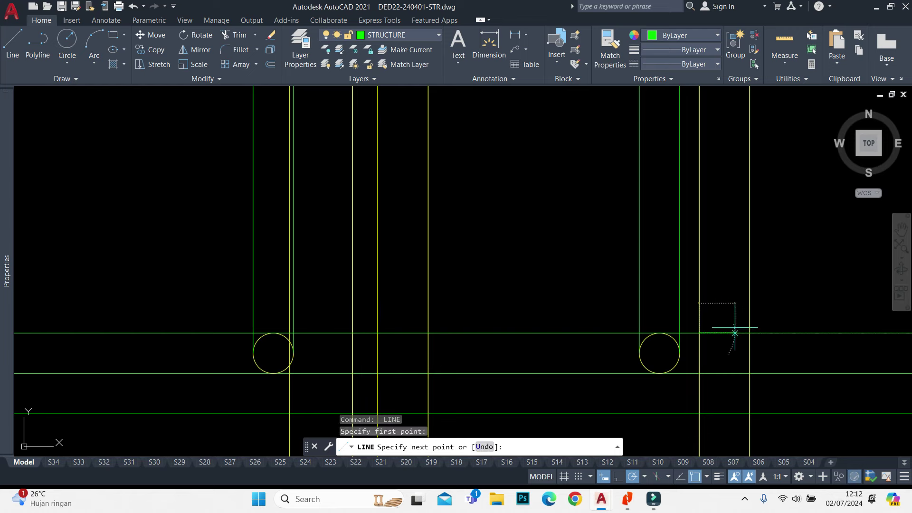
{"action": "key", "text": "Escape"}
{"action": "scroll", "coordinate": [630, 433], "scroll_direction": "down", "scroll_amount": 8}
Bring up the structural design report in Nitro PDF Pro and browse its pages
{"action": "left_click", "coordinate": [627, 499]}
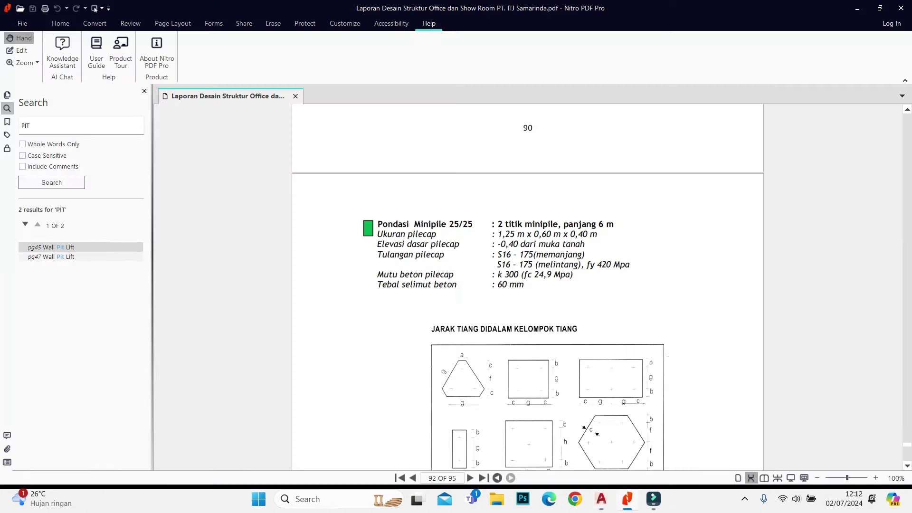
{"action": "scroll", "coordinate": [528, 266], "scroll_direction": "up", "scroll_amount": 3}
{"action": "scroll", "coordinate": [527, 266], "scroll_direction": "up", "scroll_amount": 3}
{"action": "scroll", "coordinate": [527, 266], "scroll_direction": "up", "scroll_amount": 5}
{"action": "scroll", "coordinate": [527, 285], "scroll_direction": "up", "scroll_amount": 5}
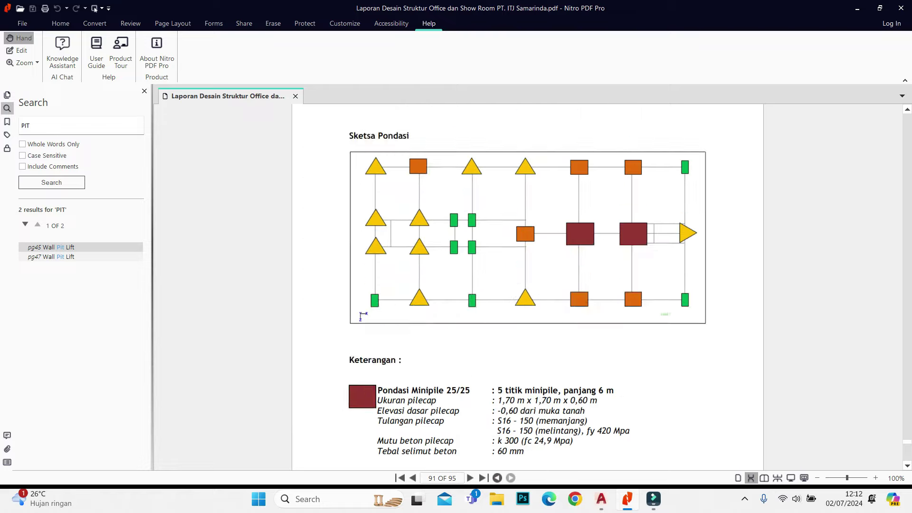
{"action": "scroll", "coordinate": [527, 285], "scroll_direction": "up", "scroll_amount": 3}
{"action": "scroll", "coordinate": [528, 285], "scroll_direction": "down", "scroll_amount": 5}
{"action": "scroll", "coordinate": [527, 285], "scroll_direction": "down", "scroll_amount": 3}
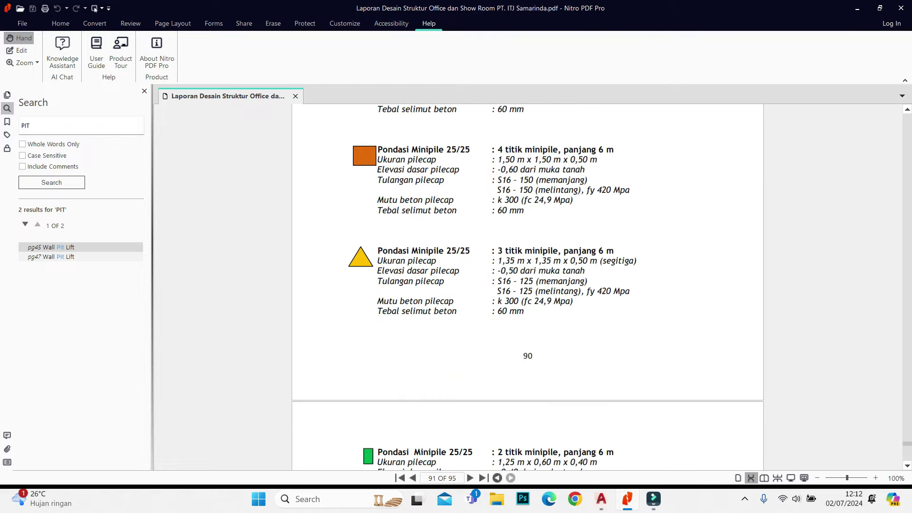
{"action": "scroll", "coordinate": [527, 285], "scroll_direction": "down", "scroll_amount": 5}
{"action": "scroll", "coordinate": [527, 285], "scroll_direction": "down", "scroll_amount": 5}
{"action": "scroll", "coordinate": [527, 285], "scroll_direction": "up", "scroll_amount": 20}
{"action": "scroll", "coordinate": [527, 285], "scroll_direction": "up", "scroll_amount": 10}
{"action": "type", "text": "kolom"}
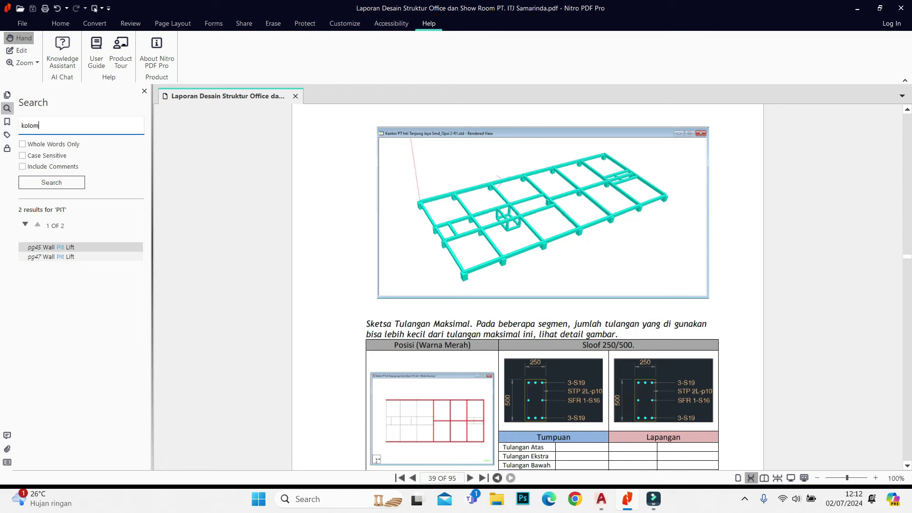
Search the report for 'kolom', review page 46's column table, then return to AutoCAD
{"action": "key", "text": "Return"}
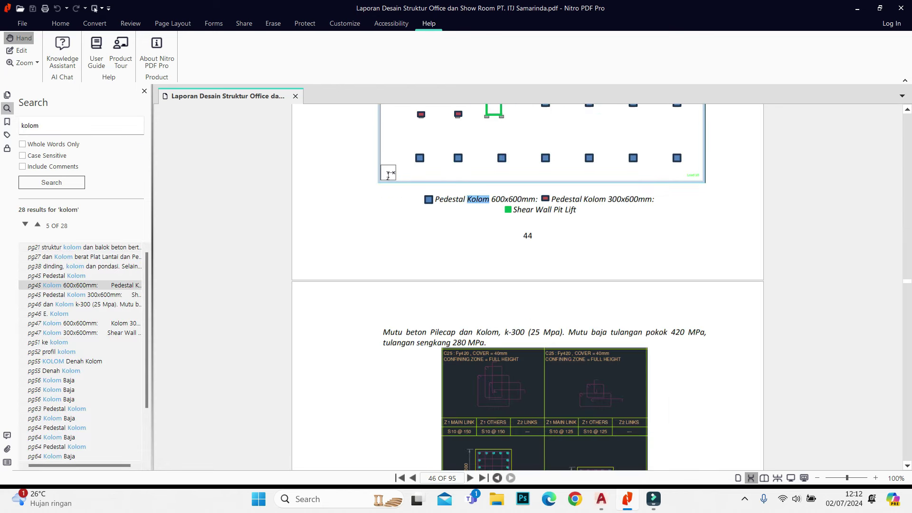
{"action": "scroll", "coordinate": [527, 285], "scroll_direction": "down", "scroll_amount": 1}
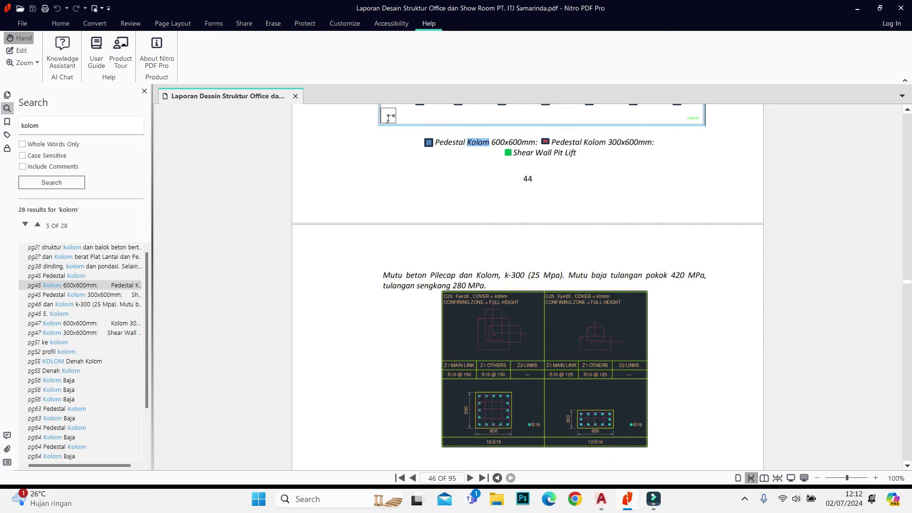
{"action": "scroll", "coordinate": [528, 285], "scroll_direction": "down", "scroll_amount": 1}
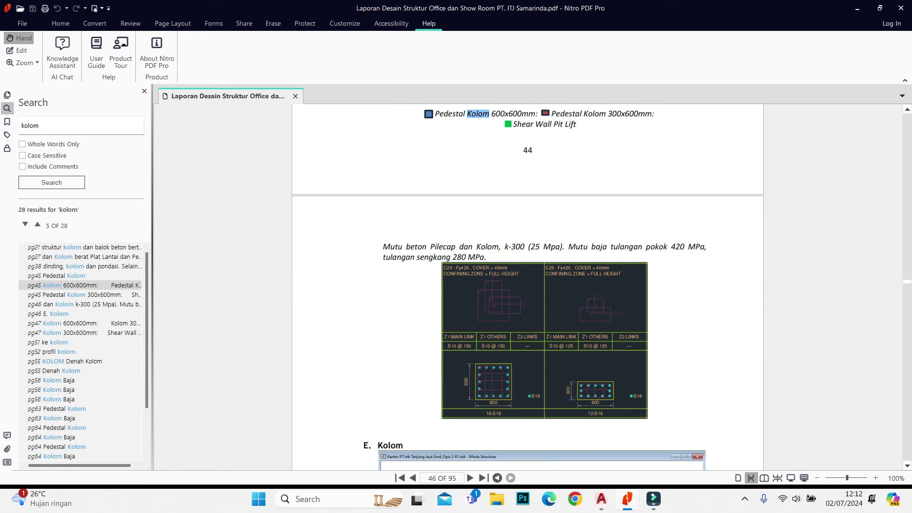
{"action": "left_click", "coordinate": [857, 8]}
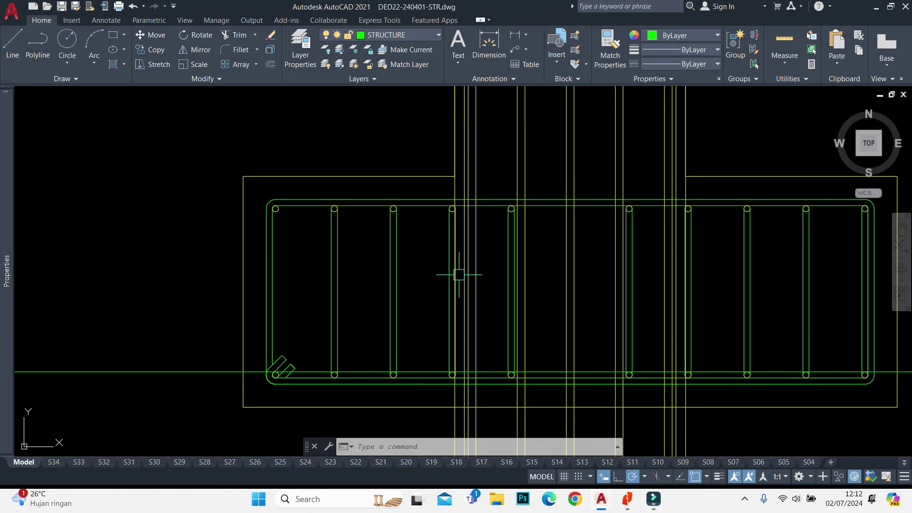
Offset the horizontal bar line by 20 at the hooked bottom-left corner
{"action": "scroll", "coordinate": [475, 285], "scroll_direction": "up", "scroll_amount": 3}
{"action": "left_click", "coordinate": [502, 279]}
{"action": "left_click", "coordinate": [386, 274]}
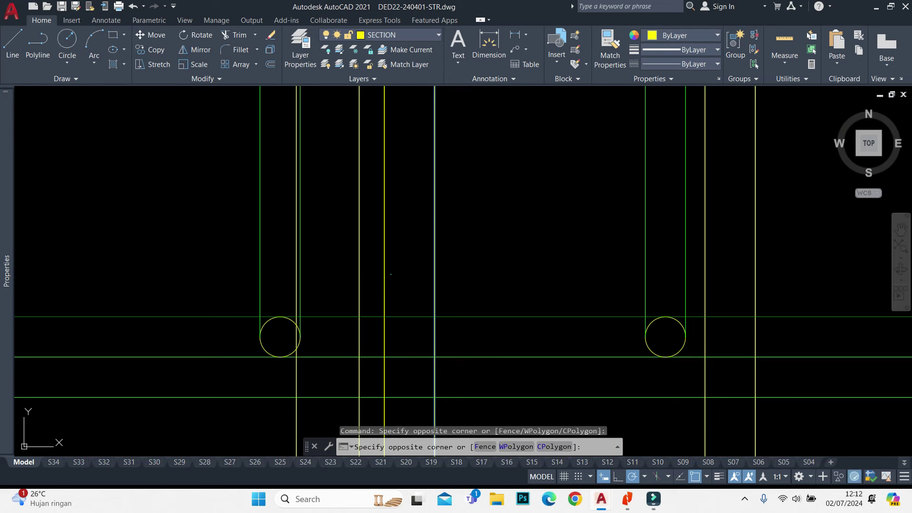
{"action": "key", "text": "Escape"}
{"action": "type", "text": "o"}
{"action": "key", "text": "Return"}
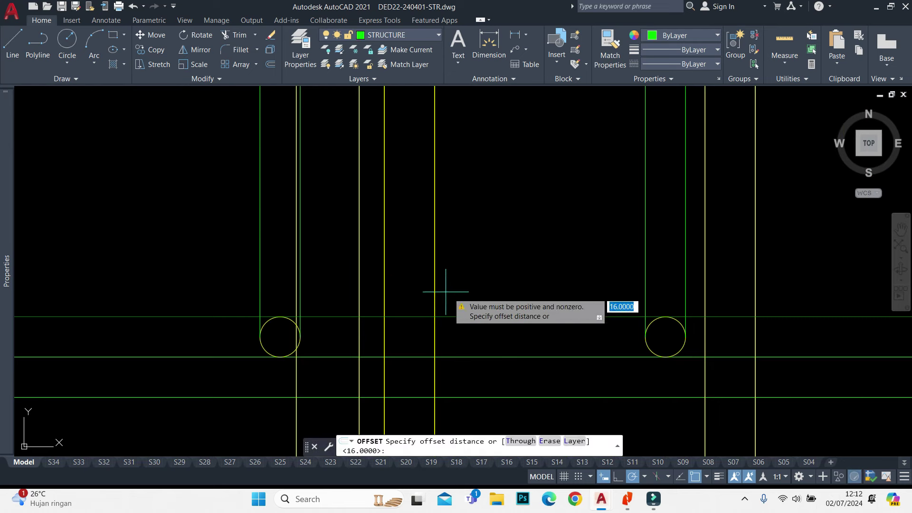
{"action": "type", "text": "20"}
{"action": "key", "text": "Return"}
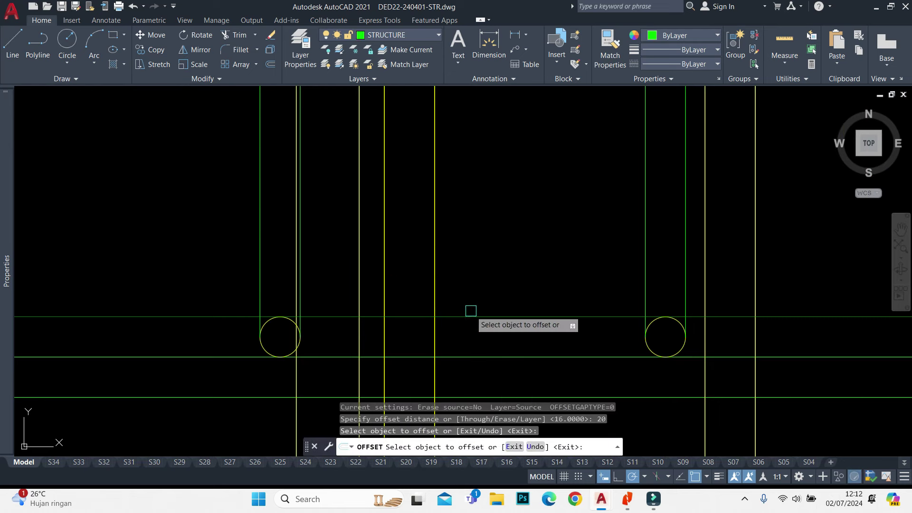
{"action": "left_click", "coordinate": [472, 315]}
{"action": "left_click", "coordinate": [479, 241]}
{"action": "scroll", "coordinate": [479, 242], "scroll_direction": "down", "scroll_amount": 2}
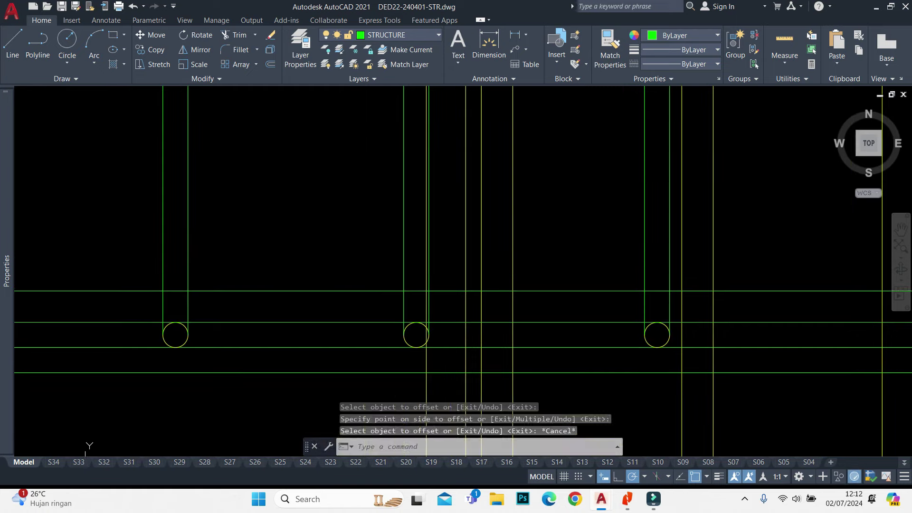
Fillet the hooked corner between the bar lines with radius 10
{"action": "type", "text": "f"}
{"action": "key", "text": "Return"}
{"action": "type", "text": "r"}
{"action": "key", "text": "Return"}
{"action": "type", "text": "10"}
{"action": "scroll", "coordinate": [502, 275], "scroll_direction": "up", "scroll_amount": 2}
{"action": "key", "text": "Return"}
{"action": "scroll", "coordinate": [464, 299], "scroll_direction": "up", "scroll_amount": 2}
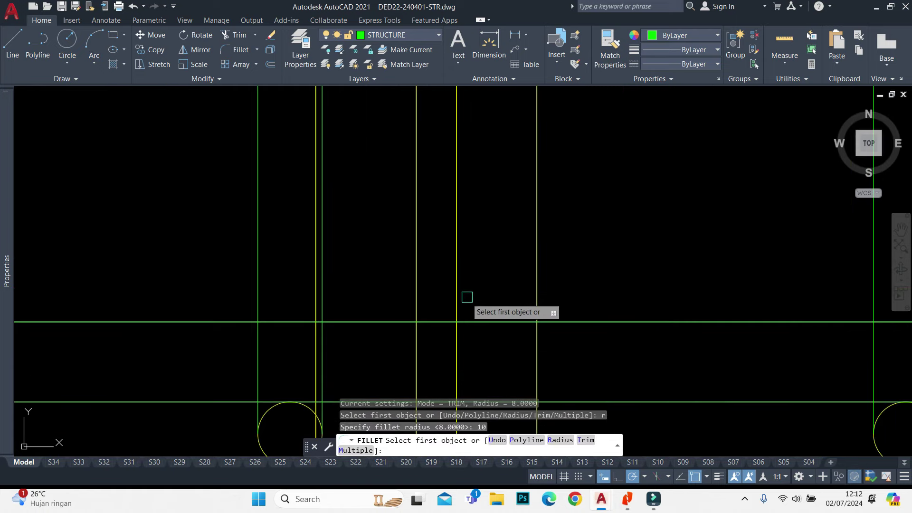
{"action": "left_click", "coordinate": [454, 304]}
{"action": "scroll", "coordinate": [412, 329], "scroll_direction": "up", "scroll_amount": 2}
{"action": "left_click", "coordinate": [325, 322]}
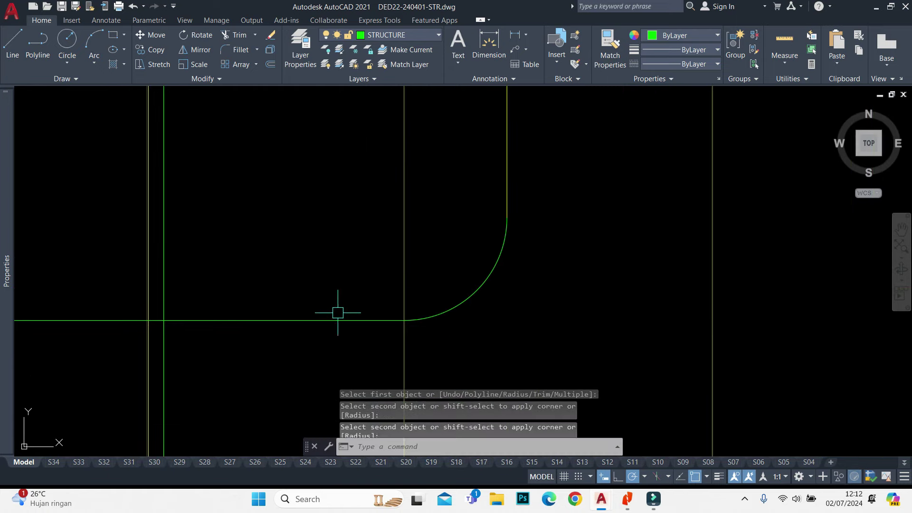
{"action": "scroll", "coordinate": [335, 309], "scroll_direction": "down", "scroll_amount": 2}
Offset the fillet arc outward by 20 to form the hook's outer edge
{"action": "type", "text": "o"}
{"action": "key", "text": "Return"}
Erase the stray vertical line at the hooked corner after abandoning a trim
{"action": "key", "text": "Return"}
{"action": "left_click", "coordinate": [468, 265]}
{"action": "left_click", "coordinate": [560, 344]}
{"action": "key", "text": "Escape"}
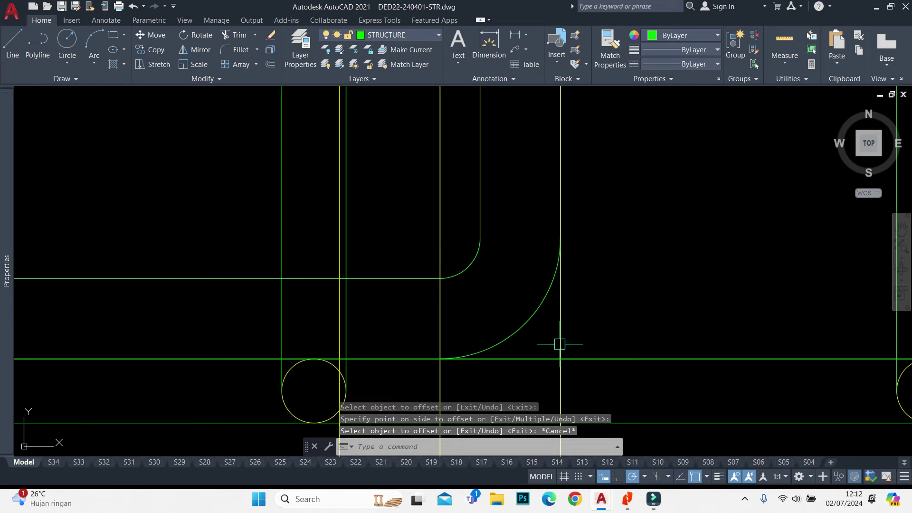
{"action": "type", "text": "tr"}
{"action": "key", "text": "Return"}
{"action": "scroll", "coordinate": [442, 385], "scroll_direction": "up", "scroll_amount": 4}
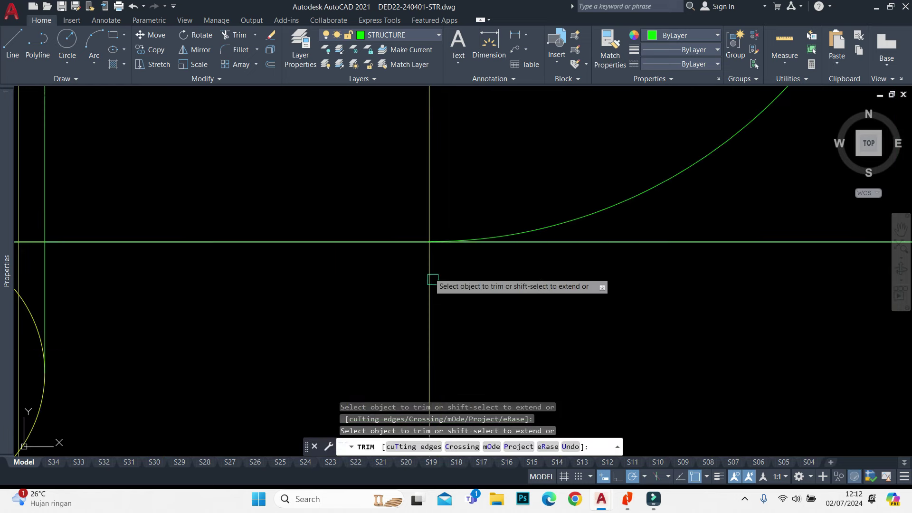
{"action": "left_click", "coordinate": [437, 261]}
{"action": "key", "text": "Escape"}
{"action": "type", "text": "re"}
{"action": "key", "text": "Return"}
{"action": "scroll", "coordinate": [442, 254], "scroll_direction": "down", "scroll_amount": 5}
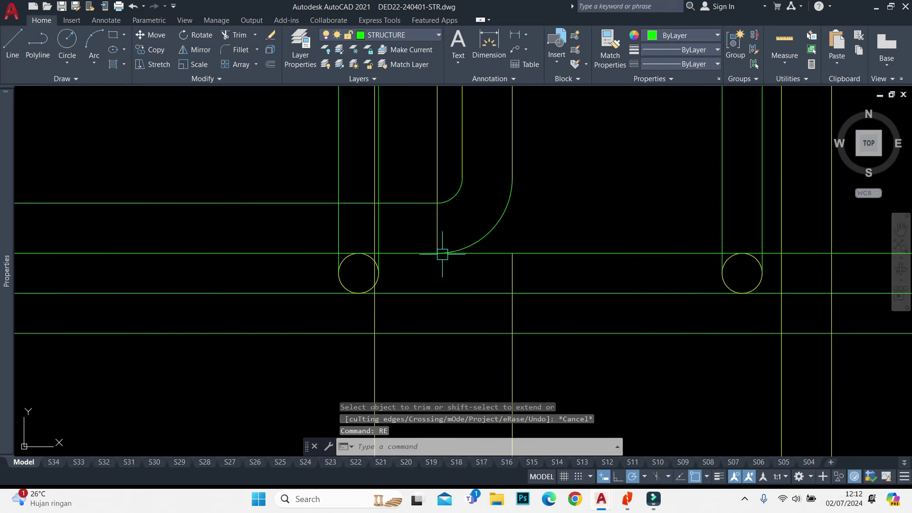
{"action": "left_click", "coordinate": [512, 274]}
{"action": "left_click", "coordinate": [480, 276]}
{"action": "type", "text": "e"}
{"action": "key", "text": "Return"}
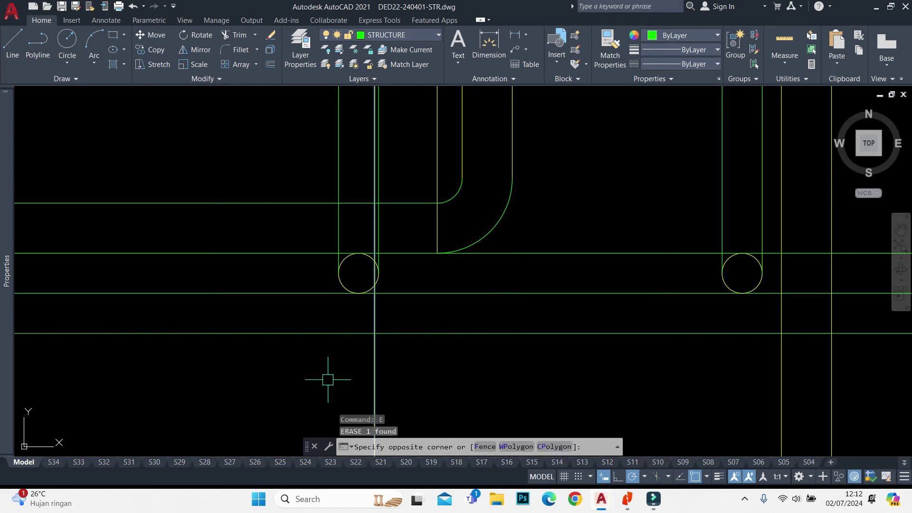
Fence-trim the overlapping lines across the rounded corner
{"action": "left_click", "coordinate": [444, 214]}
{"action": "scroll", "coordinate": [443, 214], "scroll_direction": "down", "scroll_amount": 3}
{"action": "scroll", "coordinate": [434, 261], "scroll_direction": "down", "scroll_amount": 3}
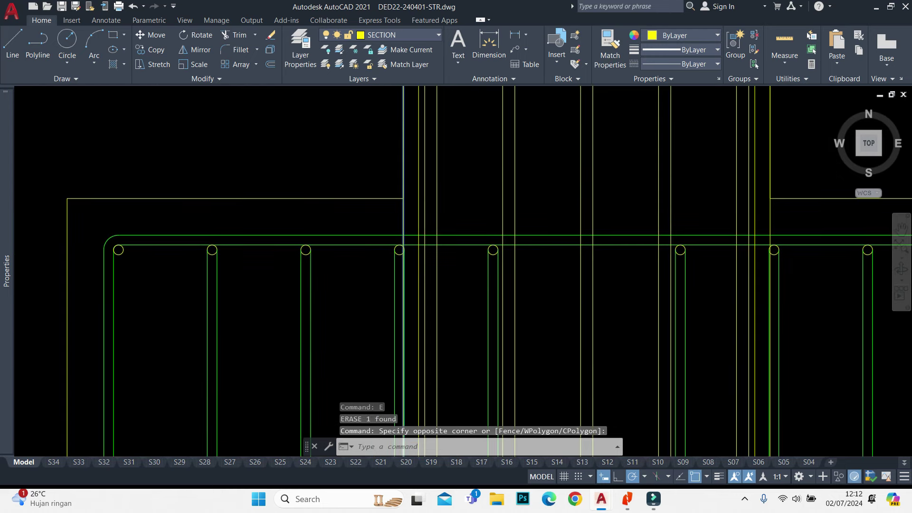
{"action": "scroll", "coordinate": [397, 214], "scroll_direction": "up", "scroll_amount": 4}
{"action": "key", "text": "Escape"}
{"action": "scroll", "coordinate": [444, 223], "scroll_direction": "down", "scroll_amount": 4}
{"action": "scroll", "coordinate": [444, 223], "scroll_direction": "up", "scroll_amount": 2}
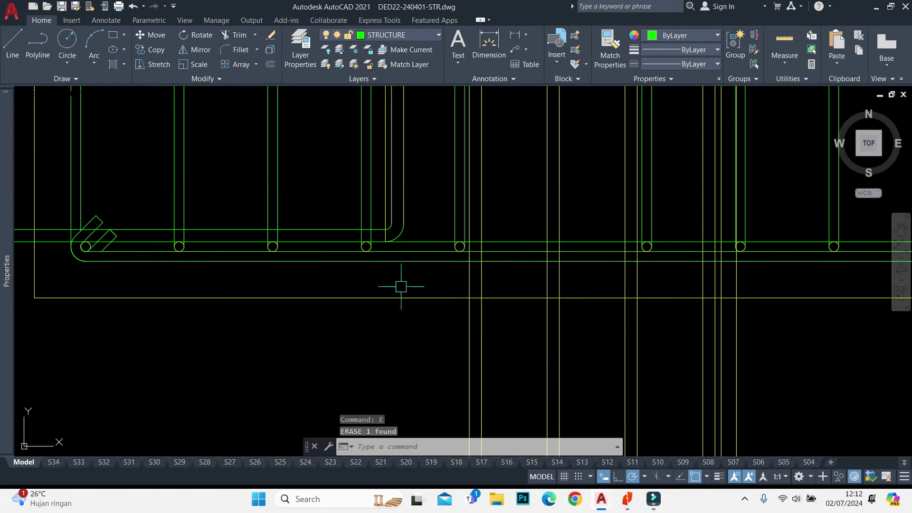
{"action": "scroll", "coordinate": [402, 285], "scroll_direction": "up", "scroll_amount": 3}
{"action": "scroll", "coordinate": [366, 224], "scroll_direction": "up", "scroll_amount": 3}
{"action": "type", "text": "tr"}
{"action": "key", "text": "Return"}
{"action": "scroll", "coordinate": [441, 266], "scroll_direction": "down", "scroll_amount": 2}
{"action": "left_click", "coordinate": [409, 279]}
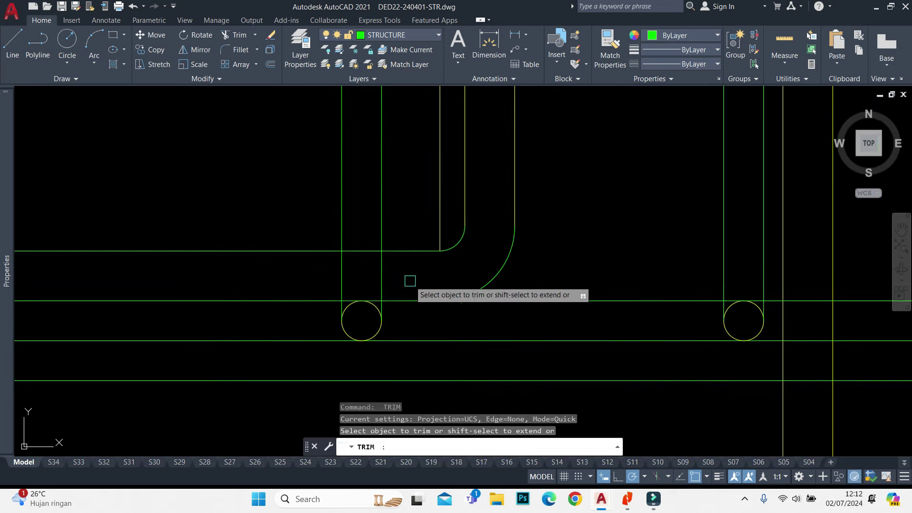
{"action": "left_click", "coordinate": [193, 275]}
{"action": "key", "text": "Return"}
Fence-trim the column lines where they meet the pile cap's top bars
{"action": "scroll", "coordinate": [193, 275], "scroll_direction": "down", "scroll_amount": 2}
{"action": "scroll", "coordinate": [285, 224], "scroll_direction": "down", "scroll_amount": 2}
{"action": "scroll", "coordinate": [338, 214], "scroll_direction": "up", "scroll_amount": 4}
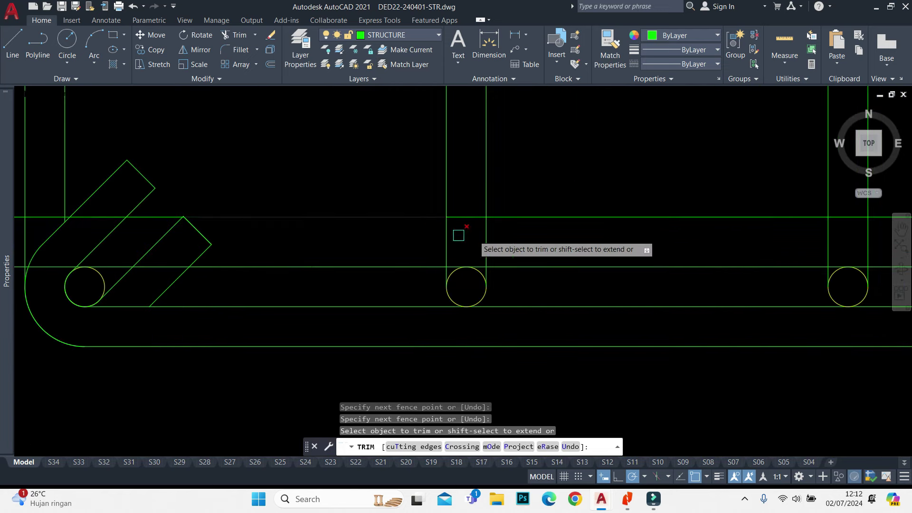
{"action": "left_click", "coordinate": [494, 230]}
{"action": "scroll", "coordinate": [475, 251], "scroll_direction": "down", "scroll_amount": 2}
{"action": "key", "text": "Return"}
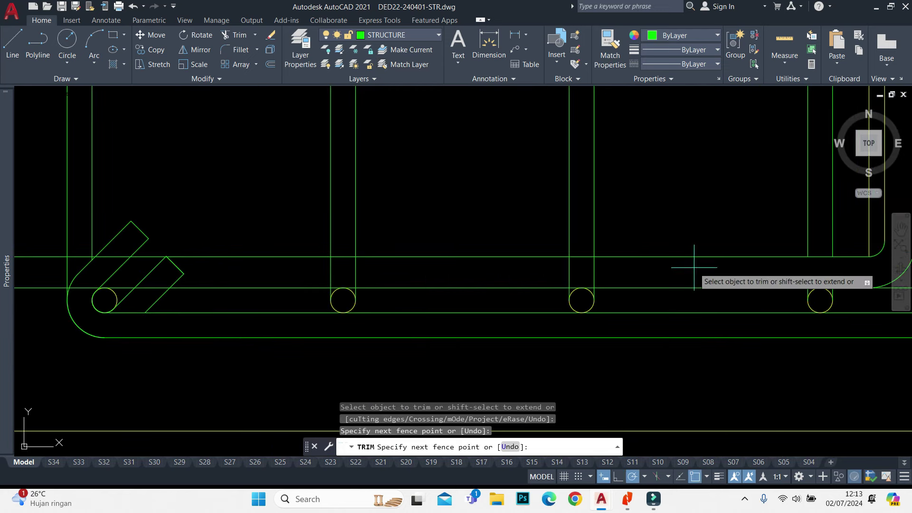
{"action": "left_click", "coordinate": [695, 268]}
{"action": "key", "text": "Escape"}
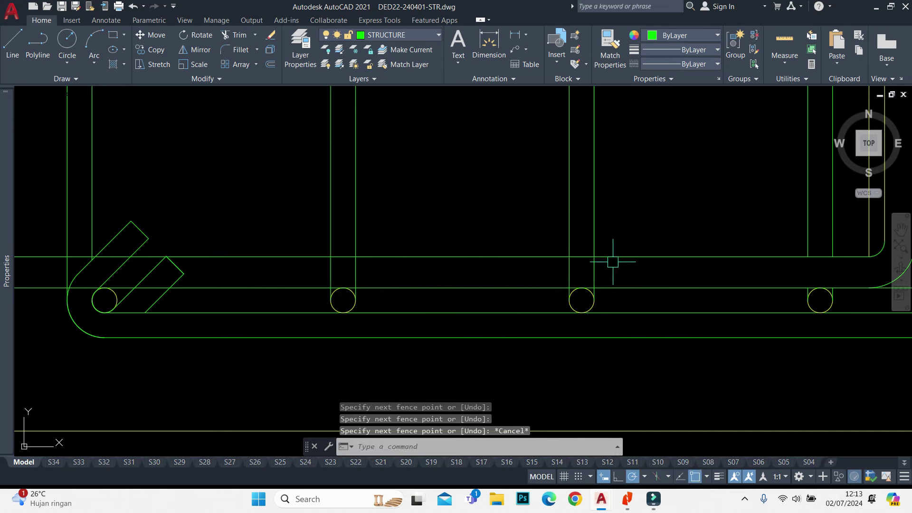
Explode the two rebar polylines into separate segments, then abandon a fence trim
{"action": "left_click", "coordinate": [638, 192]}
{"action": "left_click", "coordinate": [249, 176]}
{"action": "type", "text": "x"}
{"action": "key", "text": "Return"}
{"action": "type", "text": "tr"}
{"action": "key", "text": "Return"}
{"action": "left_click_drag", "start_coordinate": [658, 269], "coordinate": [234, 267]}
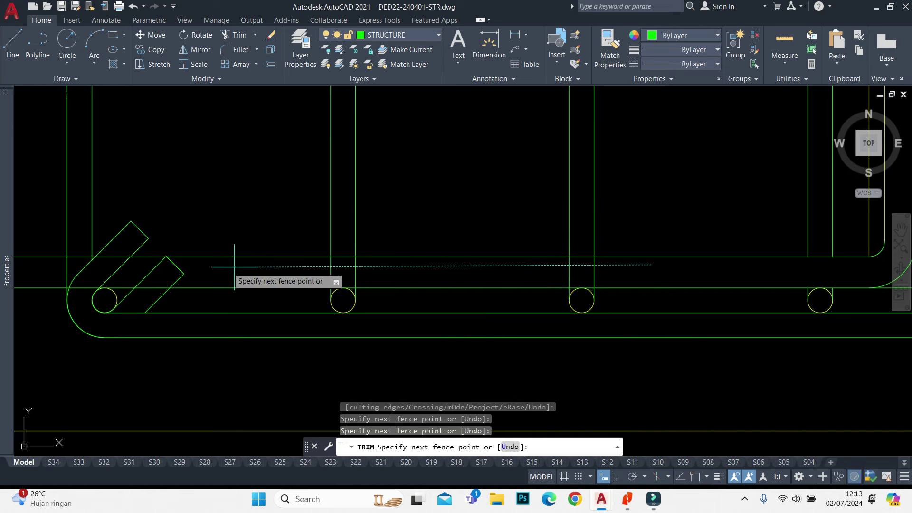
{"action": "key", "text": "Escape"}
Window-select the two horizontal bar lines, then clear the selection
{"action": "middle_click_drag", "start_coordinate": [274, 246], "coordinate": [414, 295]}
{"action": "left_click", "coordinate": [448, 265]}
{"action": "left_click", "coordinate": [401, 340]}
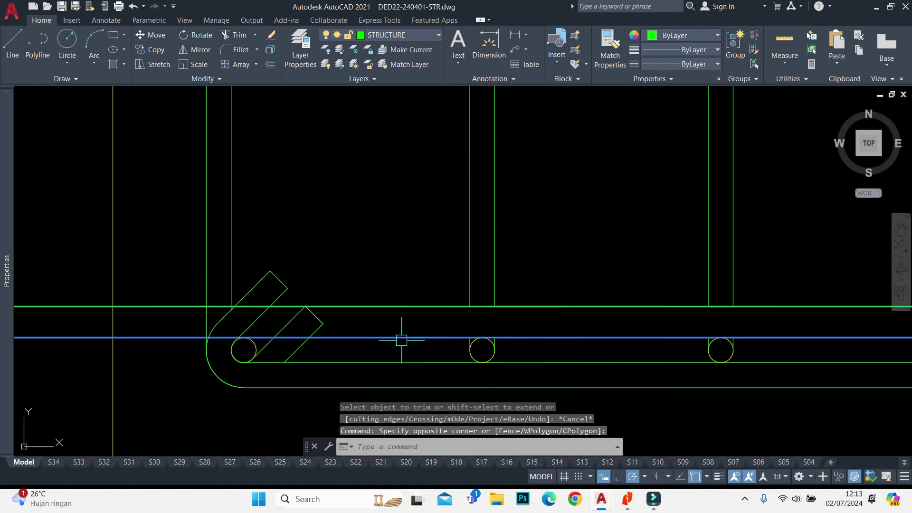
{"action": "type", "text": "o"}
{"action": "key", "text": "Return"}
{"action": "key", "text": "Escape"}
{"action": "scroll", "coordinate": [428, 285], "scroll_direction": "down", "scroll_amount": 3}
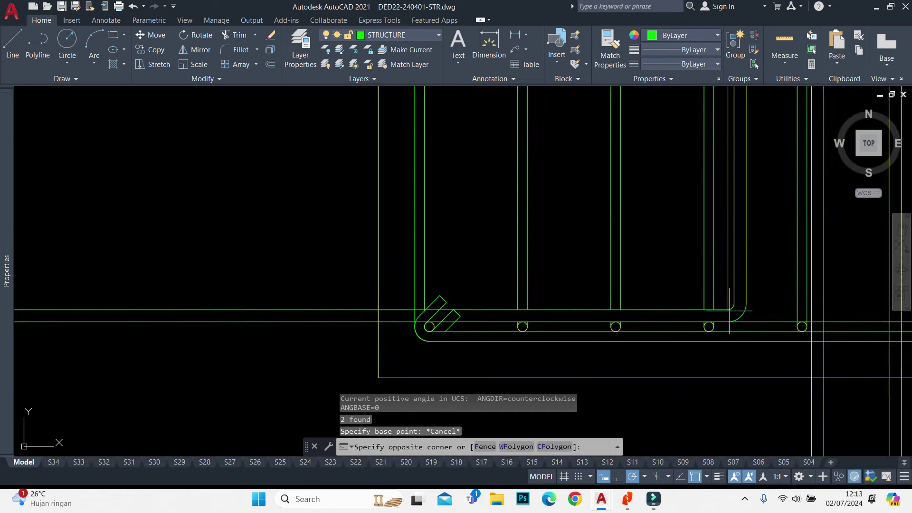
Draw the horizontal leg line of the bent bar inside the cage
{"action": "scroll", "coordinate": [724, 294], "scroll_direction": "up", "scroll_amount": 3}
{"action": "type", "text": "l"}
{"action": "left_click", "coordinate": [724, 294]}
{"action": "scroll", "coordinate": [635, 292], "scroll_direction": "down", "scroll_amount": 2}
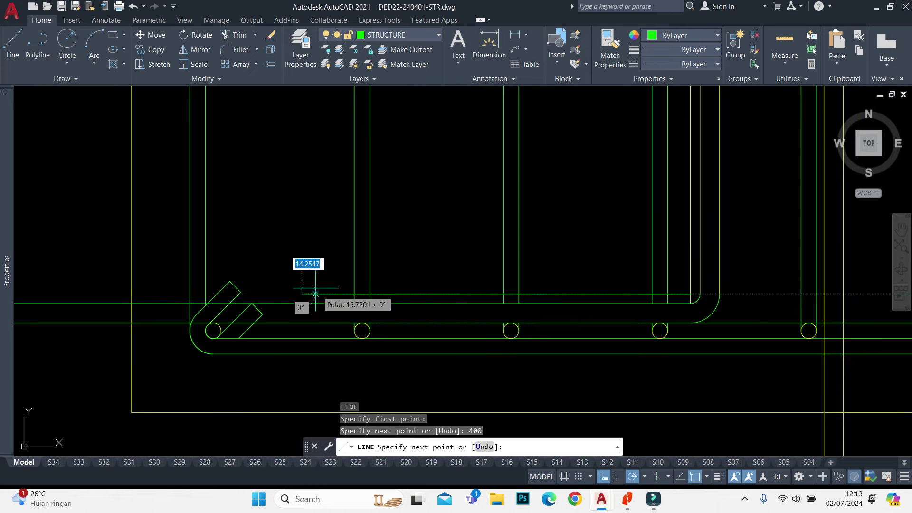
{"action": "left_click", "coordinate": [301, 232]}
{"action": "key", "text": "Escape"}
Rotate a copy of the leg 45° about its corner to form the diagonal leg
{"action": "scroll", "coordinate": [296, 258], "scroll_direction": "up", "scroll_amount": 3}
{"action": "left_click", "coordinate": [249, 432]}
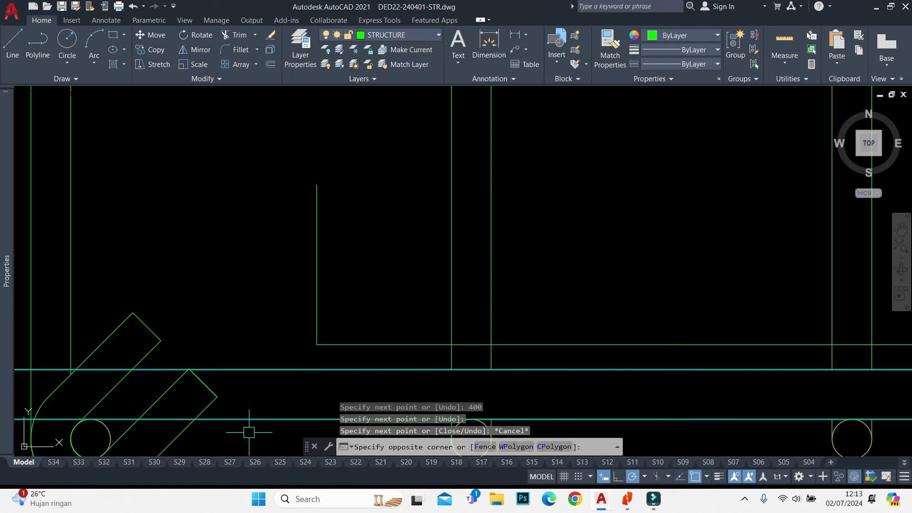
{"action": "type", "text": "ro"}
{"action": "key", "text": "Return"}
{"action": "left_click", "coordinate": [316, 344]}
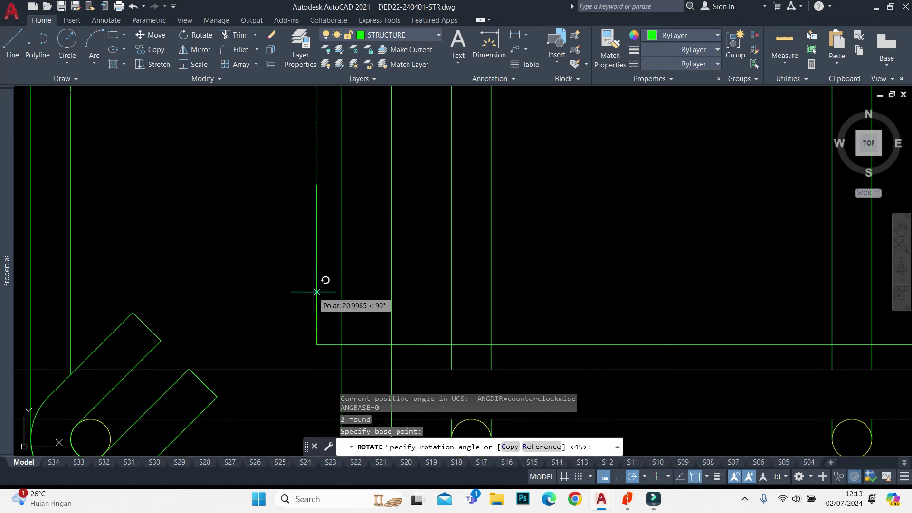
{"action": "type", "text": "c"}
{"action": "key", "text": "Return"}
{"action": "scroll", "coordinate": [323, 385], "scroll_direction": "down", "scroll_amount": 3}
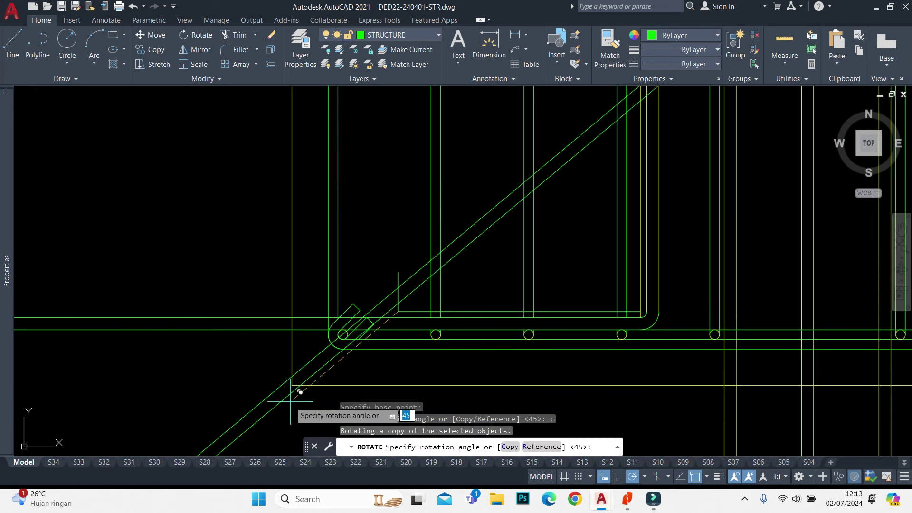
{"action": "key", "text": "Return"}
{"action": "scroll", "coordinate": [331, 369], "scroll_direction": "up", "scroll_amount": 4}
Fillet the horizontal and diagonal legs with a bend radius of 100
{"action": "type", "text": "f"}
{"action": "key", "text": "Return"}
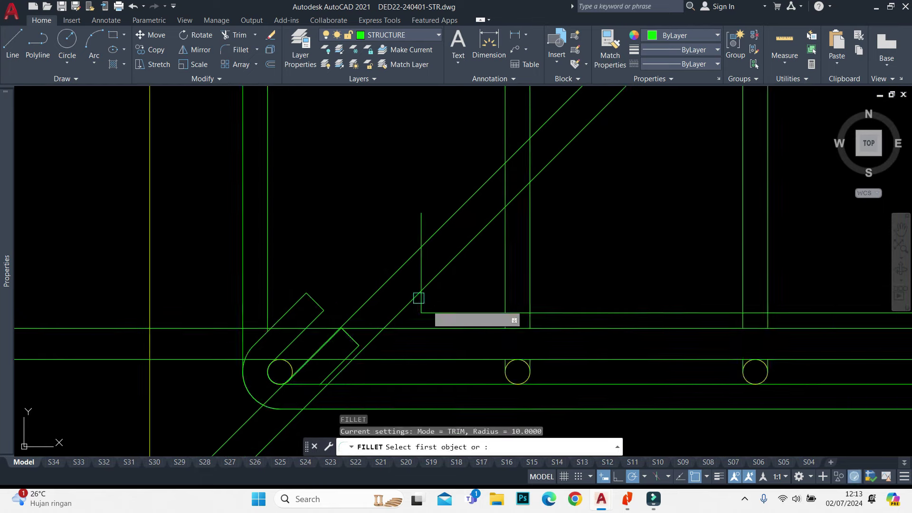
{"action": "type", "text": "r"}
{"action": "key", "text": "Return"}
{"action": "type", "text": "100"}
{"action": "key", "text": "Return"}
{"action": "left_click", "coordinate": [418, 362]}
{"action": "left_click", "coordinate": [379, 296]}
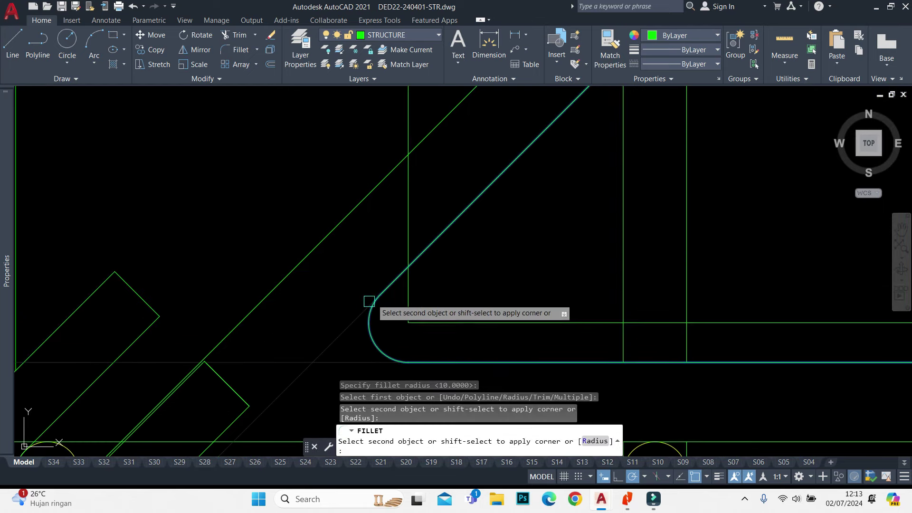
Offset the bend arc to the outer side at the default distance
{"action": "middle_click_drag", "start_coordinate": [386, 306], "coordinate": [380, 240]}
{"action": "type", "text": "o"}
{"action": "key", "text": "Return"}
{"action": "key", "text": "Return"}
{"action": "left_click", "coordinate": [372, 287]}
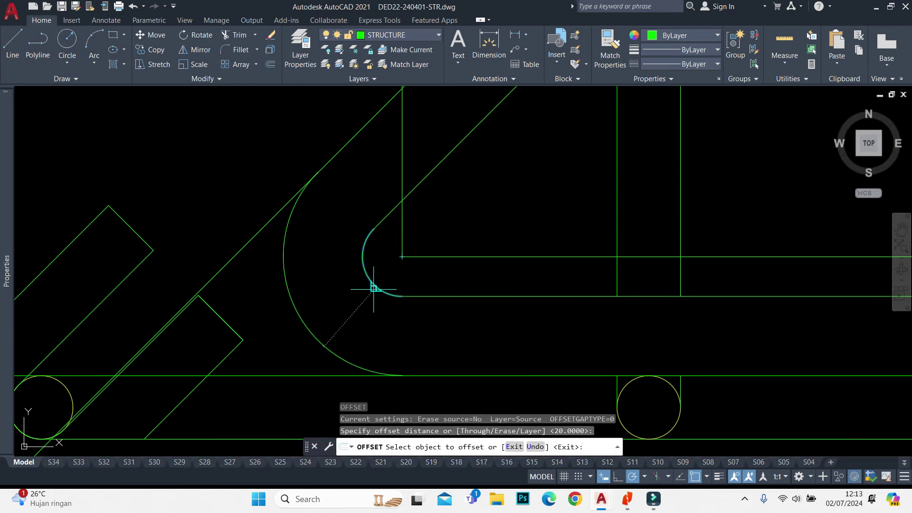
{"action": "left_click", "coordinate": [332, 316]}
{"action": "key", "text": "Escape"}
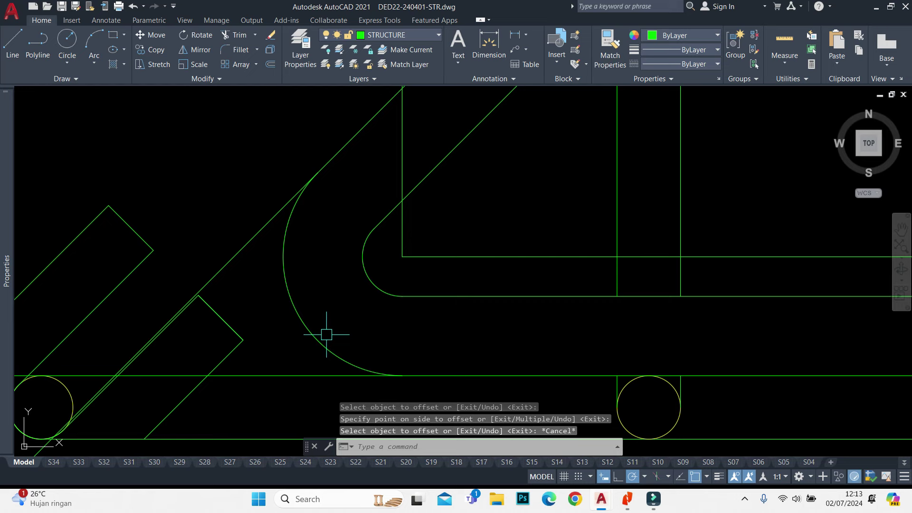
Trim the extra line ends and erase the leftover vertical line
{"action": "type", "text": "tr"}
{"action": "key", "text": "Return"}
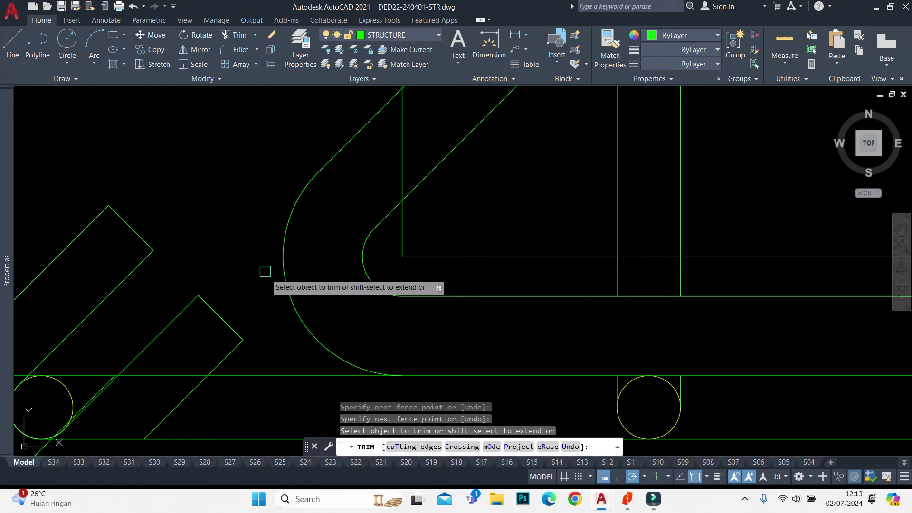
{"action": "left_click_drag", "start_coordinate": [288, 367], "coordinate": [287, 388]}
{"action": "key", "text": "Return"}
{"action": "key", "text": "Escape"}
{"action": "left_click", "coordinate": [401, 223]}
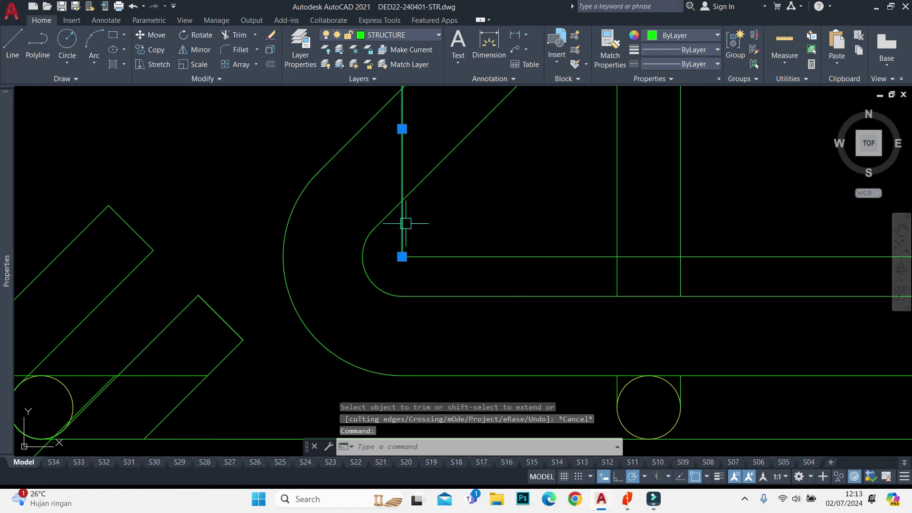
{"action": "type", "text": "e"}
{"action": "key", "text": "Return"}
{"action": "scroll", "coordinate": [413, 218], "scroll_direction": "down", "scroll_amount": 4}
Delete the stray horizontal line at the corner and the long horizontal line
{"action": "middle_click_drag", "start_coordinate": [429, 208], "coordinate": [396, 269]}
{"action": "left_click", "coordinate": [418, 291]}
{"action": "key", "text": "Delete"}
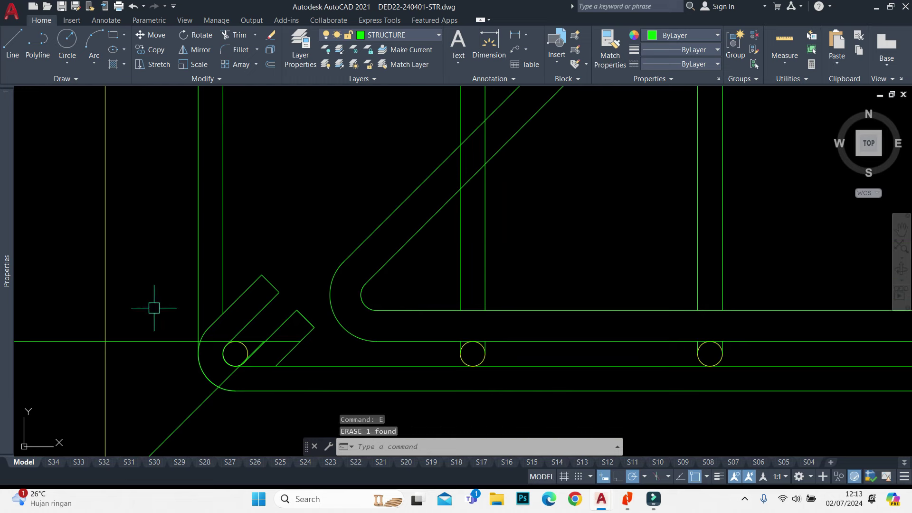
{"action": "left_click", "coordinate": [152, 301]}
{"action": "left_click", "coordinate": [150, 445]}
{"action": "key", "text": "Delete"}
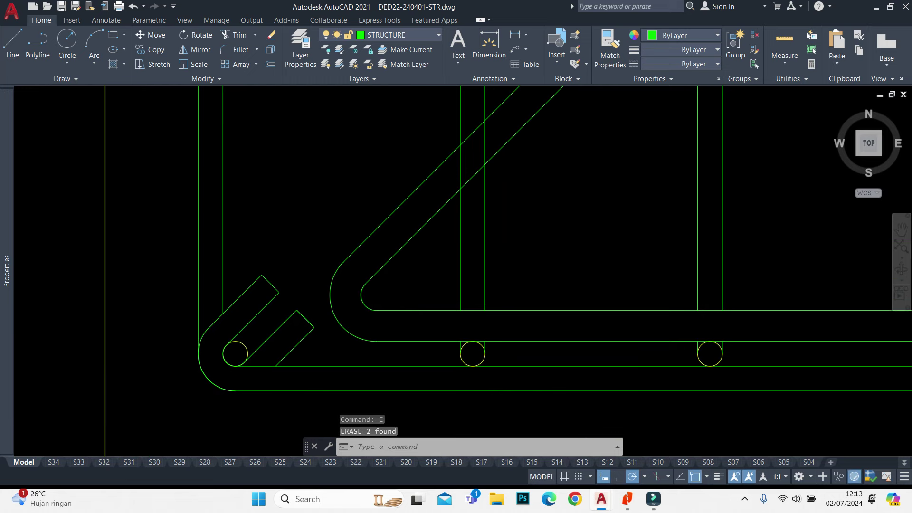
{"action": "scroll", "coordinate": [371, 275], "scroll_direction": "down", "scroll_amount": 3}
{"action": "scroll", "coordinate": [343, 310], "scroll_direction": "up", "scroll_amount": 3}
{"action": "type", "text": "l"}
{"action": "key", "text": "Return"}
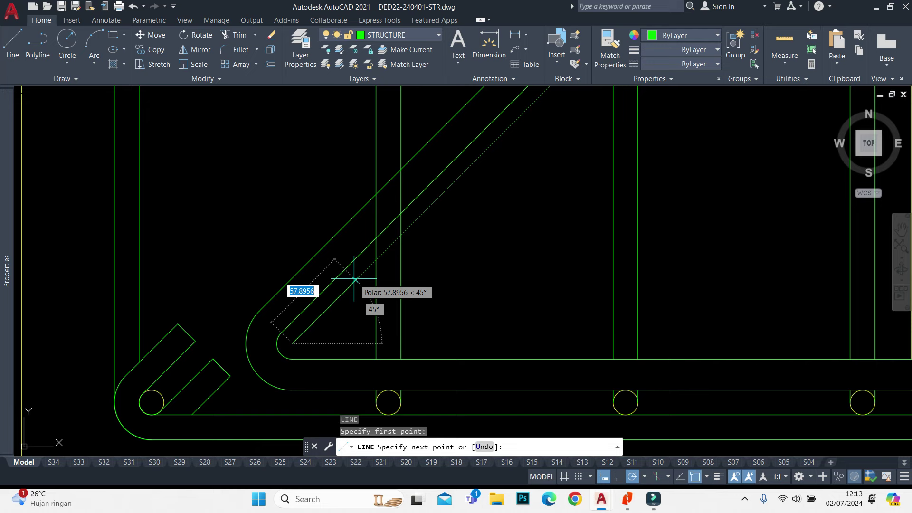
Finish the 190-long 45° diagonal leg and its end cap lines
{"action": "key", "text": "Return"}
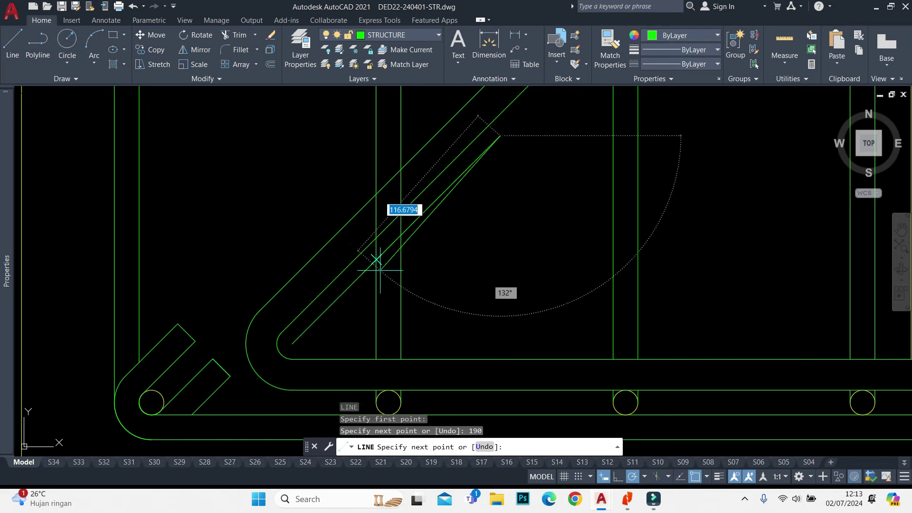
{"action": "scroll", "coordinate": [376, 309], "scroll_direction": "down", "scroll_amount": 3}
{"action": "scroll", "coordinate": [387, 285], "scroll_direction": "up", "scroll_amount": 3}
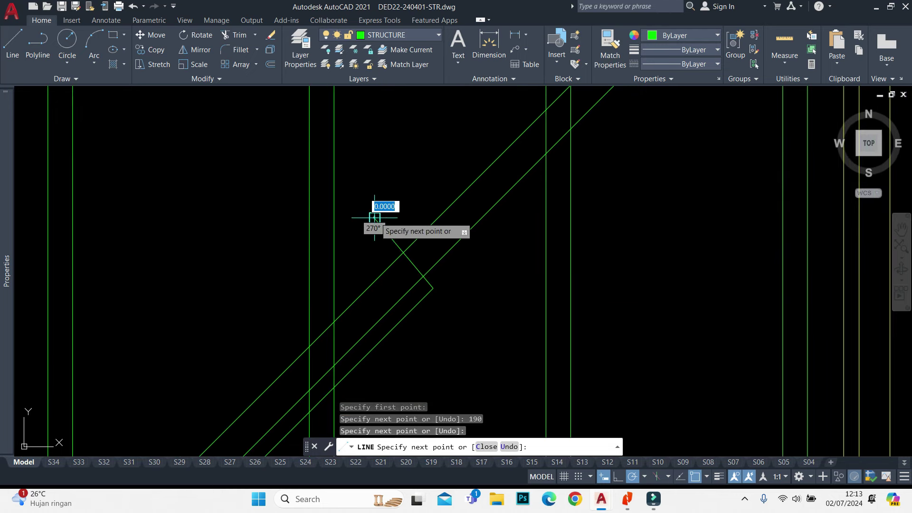
{"action": "key", "text": "Escape"}
Trim the diagonal overshoots beyond the new end cap
{"action": "type", "text": "tr"}
{"action": "key", "text": "Return"}
{"action": "left_click_drag", "start_coordinate": [399, 212], "coordinate": [471, 285]}
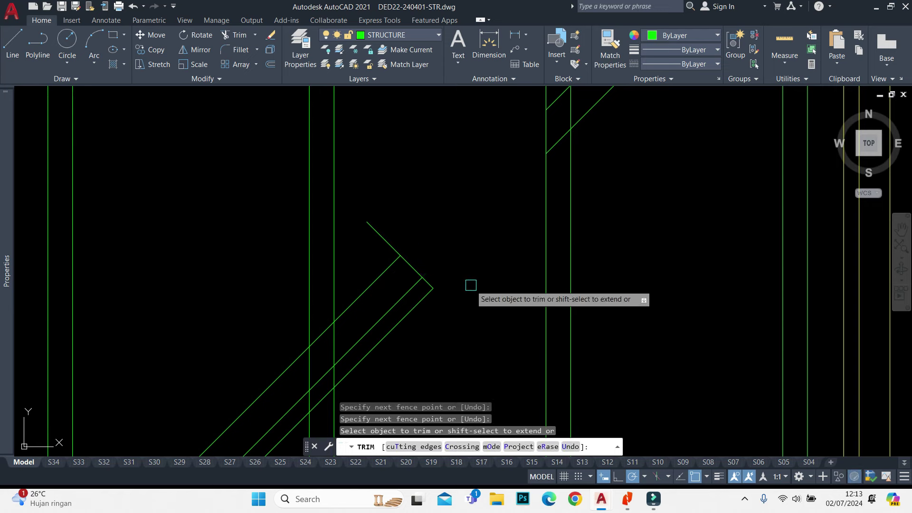
{"action": "left_click", "coordinate": [412, 266]}
{"action": "scroll", "coordinate": [407, 229], "scroll_direction": "down", "scroll_amount": 5}
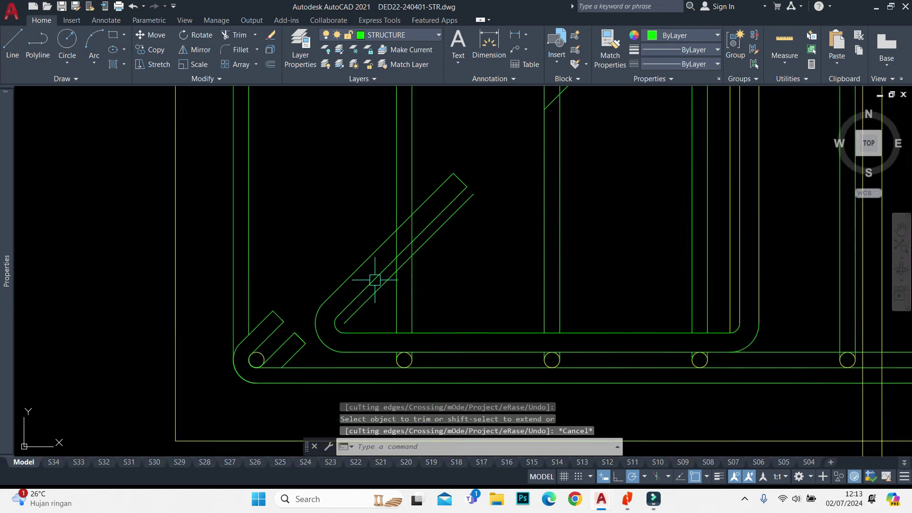
{"action": "scroll", "coordinate": [373, 279], "scroll_direction": "up", "scroll_amount": 5}
{"action": "left_click", "coordinate": [447, 180]}
Erase the leftover diagonal and the two extra diagonal lines
{"action": "key", "text": "Return"}
{"action": "left_click", "coordinate": [457, 216]}
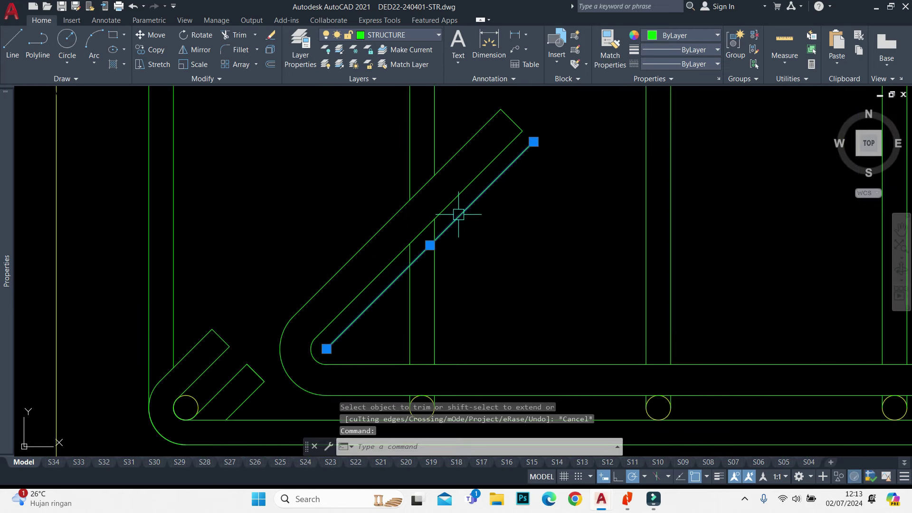
{"action": "type", "text": "e"}
{"action": "key", "text": "Return"}
{"action": "scroll", "coordinate": [459, 269], "scroll_direction": "down", "scroll_amount": 3}
{"action": "left_click", "coordinate": [449, 172]}
{"action": "key", "text": "Return"}
Bring the whole cage into view and pick a source line for Match Properties
{"action": "scroll", "coordinate": [522, 157], "scroll_direction": "down", "scroll_amount": 3}
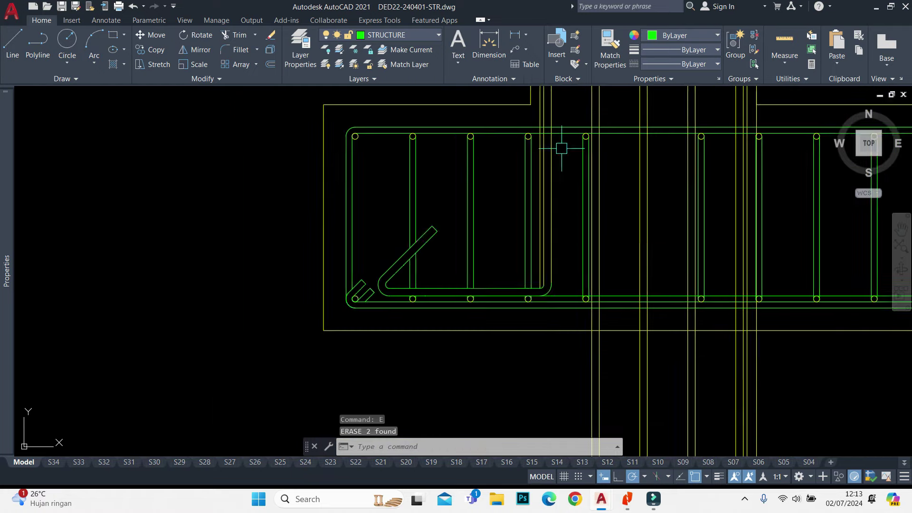
{"action": "scroll", "coordinate": [485, 187], "scroll_direction": "down", "scroll_amount": 4}
{"action": "middle_click_drag", "start_coordinate": [502, 266], "coordinate": [502, 287]}
{"action": "scroll", "coordinate": [503, 309], "scroll_direction": "up", "scroll_amount": 4}
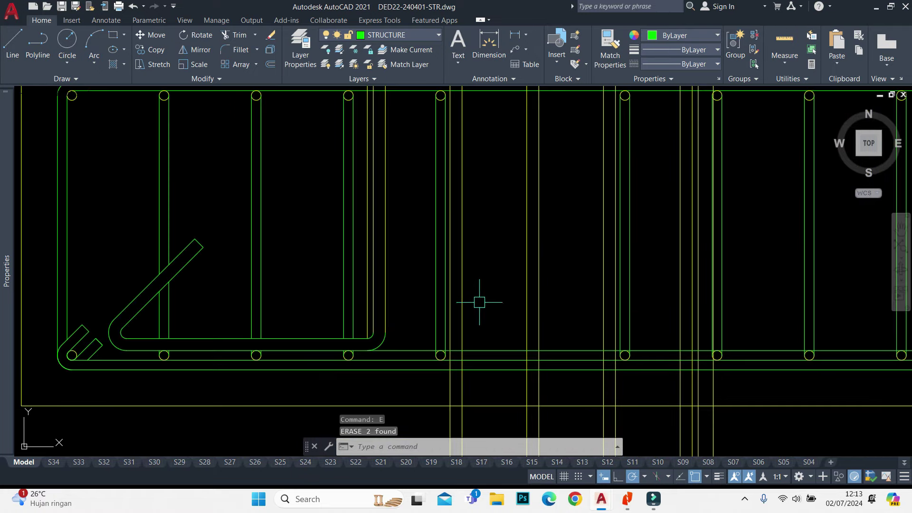
{"action": "type", "text": "ma"}
{"action": "key", "text": "Return"}
{"action": "left_click", "coordinate": [476, 352]}
Select a target line for Match Properties, then cancel the match
{"action": "left_click", "coordinate": [732, 229]}
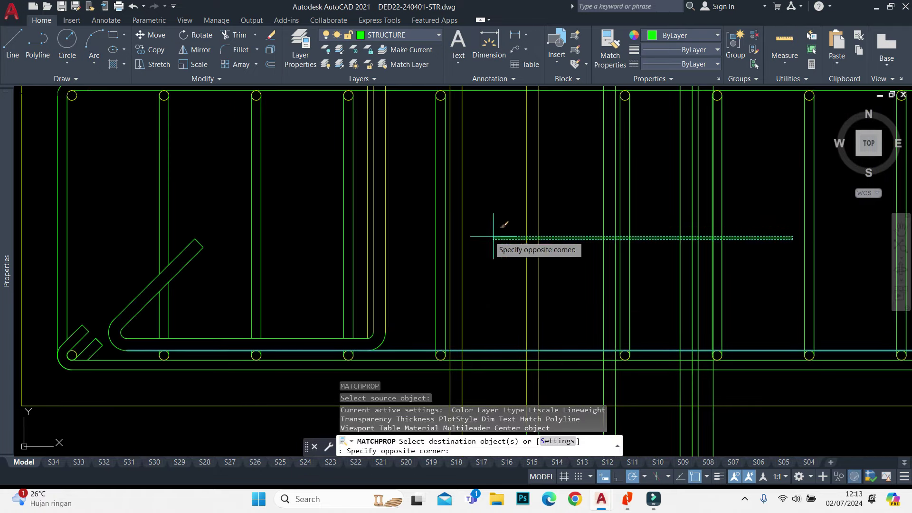
{"action": "scroll", "coordinate": [326, 204], "scroll_direction": "down", "scroll_amount": 4}
{"action": "key", "text": "Escape"}
{"action": "scroll", "coordinate": [445, 165], "scroll_direction": "up", "scroll_amount": 3}
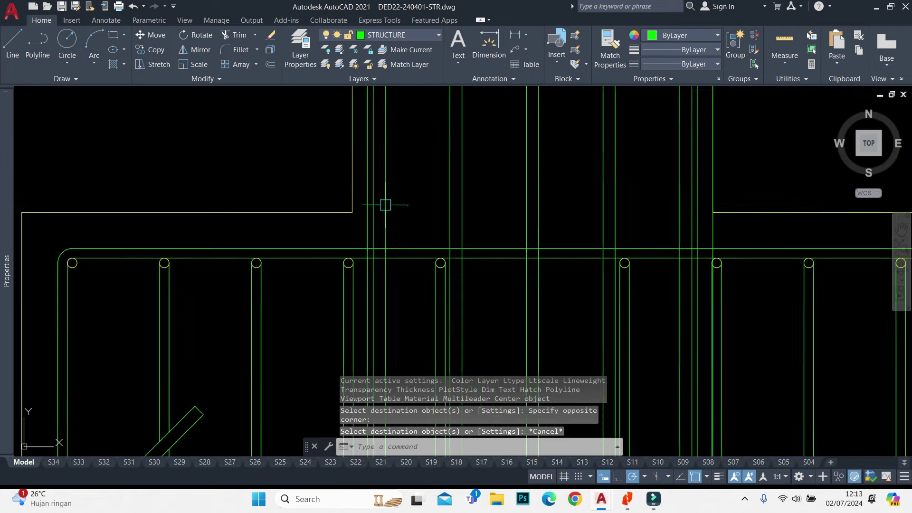
{"action": "scroll", "coordinate": [382, 203], "scroll_direction": "up", "scroll_amount": 3}
Place a horizontal construction line at the bottom bar level
{"action": "type", "text": "l"}
{"action": "key", "text": "Return"}
{"action": "middle_click_drag", "start_coordinate": [342, 226], "coordinate": [332, 235]}
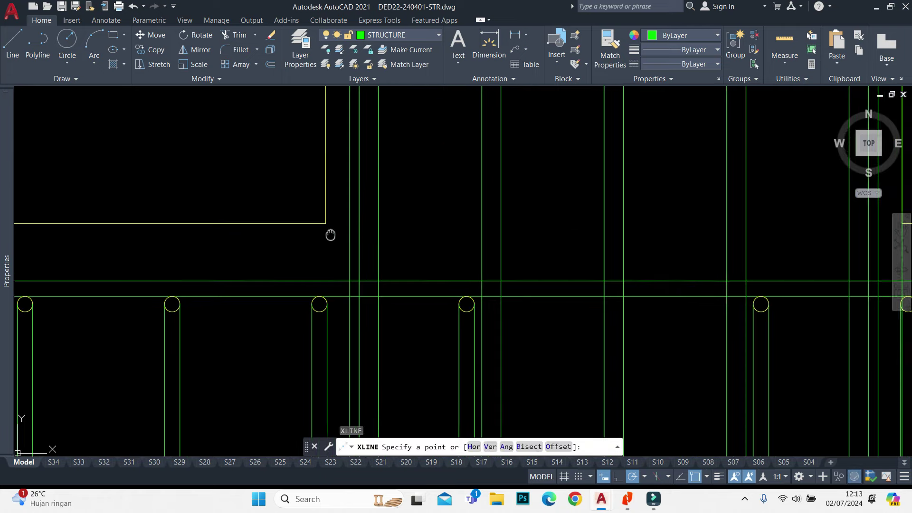
{"action": "key", "text": "h"}
{"action": "key", "text": "Return"}
{"action": "left_click", "coordinate": [331, 221]}
{"action": "key", "text": "Escape"}
Erase a stray line near the bottom bars
{"action": "type", "text": "tr"}
{"action": "key", "text": "Return"}
{"action": "scroll", "coordinate": [336, 240], "scroll_direction": "down", "scroll_amount": 4}
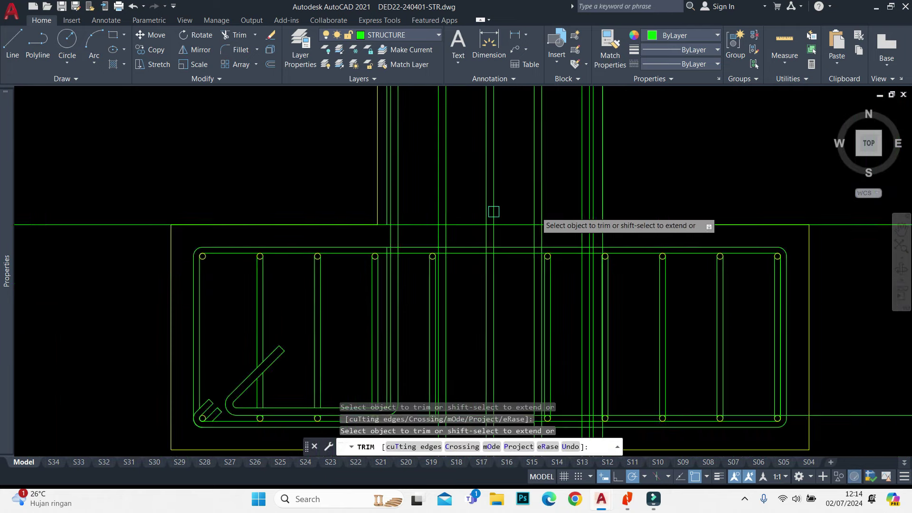
{"action": "scroll", "coordinate": [610, 233], "scroll_direction": "up", "scroll_amount": 4}
{"action": "key", "text": "Escape"}
{"action": "left_click", "coordinate": [592, 247]}
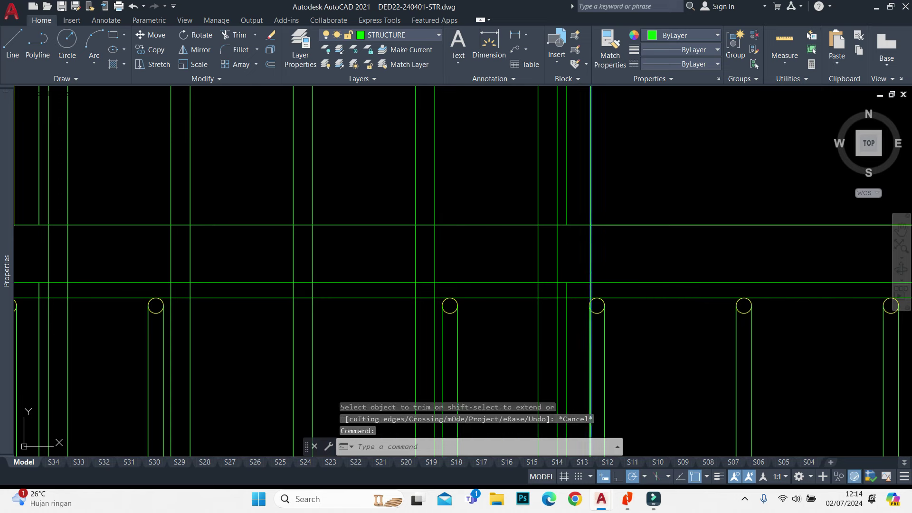
{"action": "type", "text": "e"}
{"action": "key", "text": "Return"}
{"action": "scroll", "coordinate": [368, 237], "scroll_direction": "down", "scroll_amount": 2}
{"action": "scroll", "coordinate": [369, 238], "scroll_direction": "up", "scroll_amount": 2}
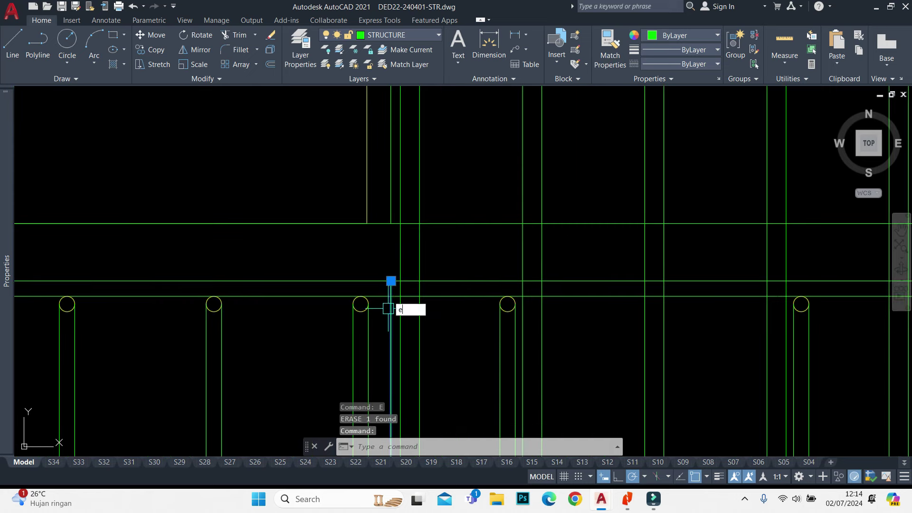
Clear a window selection and back out of the started Circle and Fillet commands
{"action": "left_click", "coordinate": [448, 223]}
{"action": "scroll", "coordinate": [449, 223], "scroll_direction": "down", "scroll_amount": 3}
{"action": "key", "text": "Escape"}
{"action": "scroll", "coordinate": [515, 260], "scroll_direction": "up", "scroll_amount": 3}
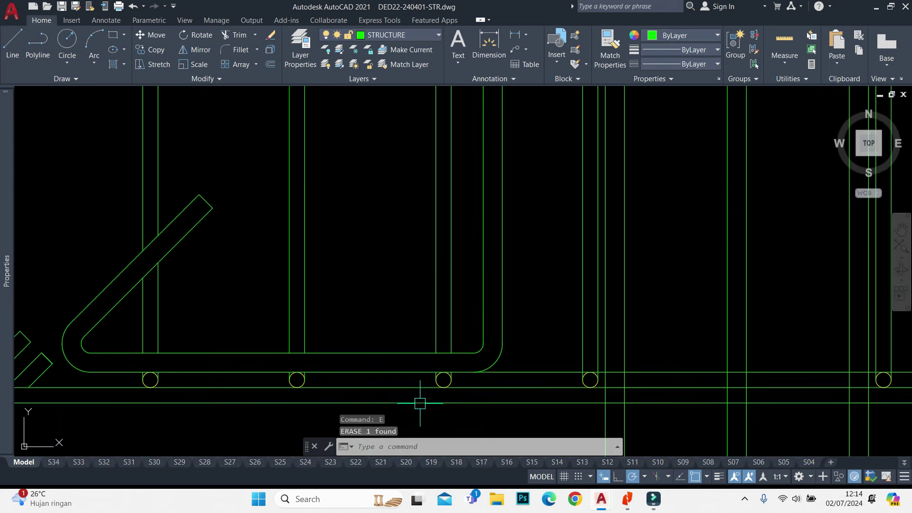
{"action": "scroll", "coordinate": [417, 399], "scroll_direction": "up", "scroll_amount": 2}
{"action": "type", "text": "c"}
{"action": "scroll", "coordinate": [461, 376], "scroll_direction": "down", "scroll_amount": 3}
{"action": "scroll", "coordinate": [639, 326], "scroll_direction": "up", "scroll_amount": 3}
{"action": "key", "text": "Escape"}
{"action": "type", "text": "f"}
{"action": "key", "text": "Return"}
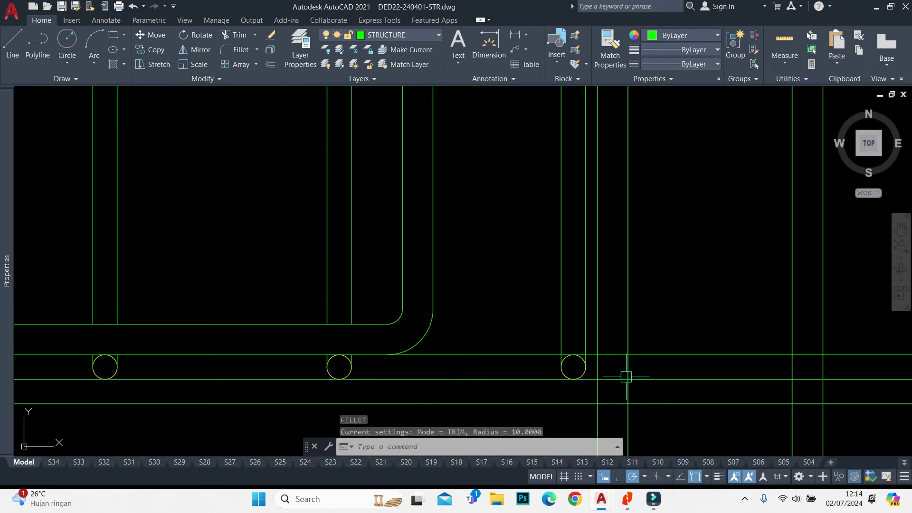
{"action": "key", "text": "Escape"}
{"action": "scroll", "coordinate": [612, 392], "scroll_direction": "up", "scroll_amount": 2}
Fence-trim the bottom bar segments, including the piece beside the bar circle
{"action": "type", "text": "tr"}
{"action": "key", "text": "Return"}
{"action": "scroll", "coordinate": [576, 366], "scroll_direction": "down", "scroll_amount": 2}
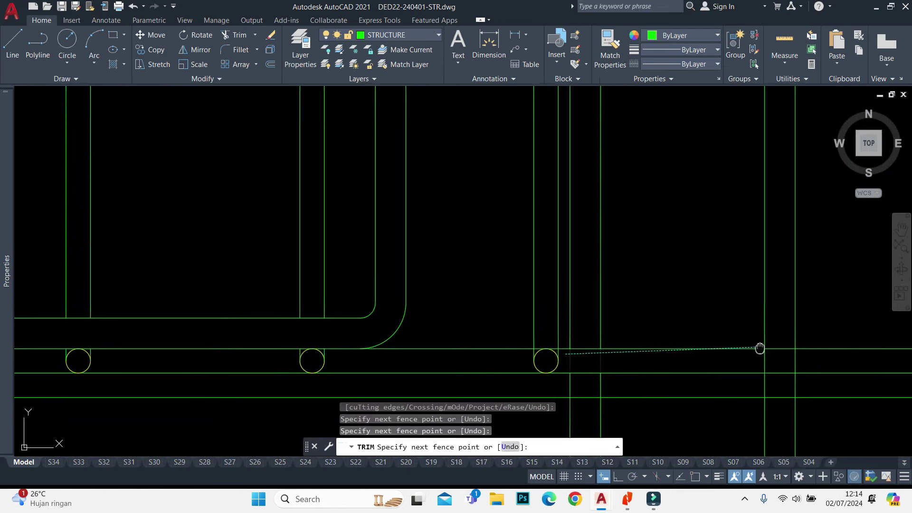
{"action": "left_click_drag", "start_coordinate": [317, 325], "coordinate": [512, 320]}
{"action": "scroll", "coordinate": [533, 321], "scroll_direction": "up", "scroll_amount": 2}
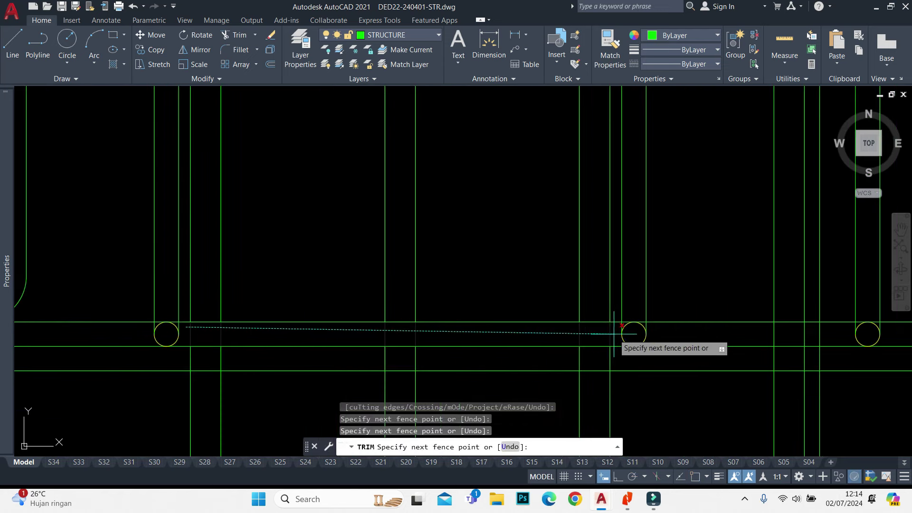
{"action": "left_click_drag", "start_coordinate": [613, 333], "coordinate": [614, 333]}
{"action": "scroll", "coordinate": [521, 241], "scroll_direction": "down", "scroll_amount": 4}
{"action": "scroll", "coordinate": [640, 276], "scroll_direction": "up", "scroll_amount": 4}
{"action": "left_click", "coordinate": [610, 276]}
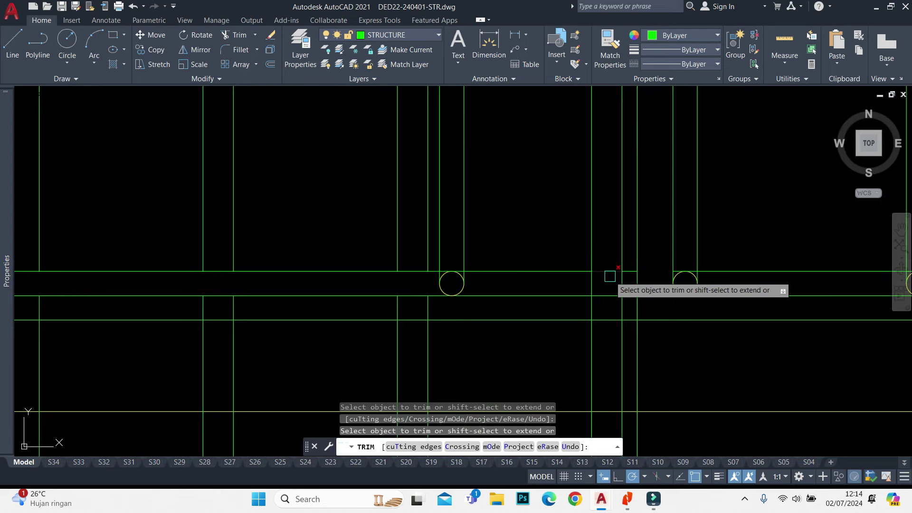
Fence-trim more bar segments and select the leftover line pieces
{"action": "scroll", "coordinate": [659, 287], "scroll_direction": "up", "scroll_amount": 2}
{"action": "scroll", "coordinate": [678, 299], "scroll_direction": "down", "scroll_amount": 3}
{"action": "scroll", "coordinate": [731, 328], "scroll_direction": "up", "scroll_amount": 2}
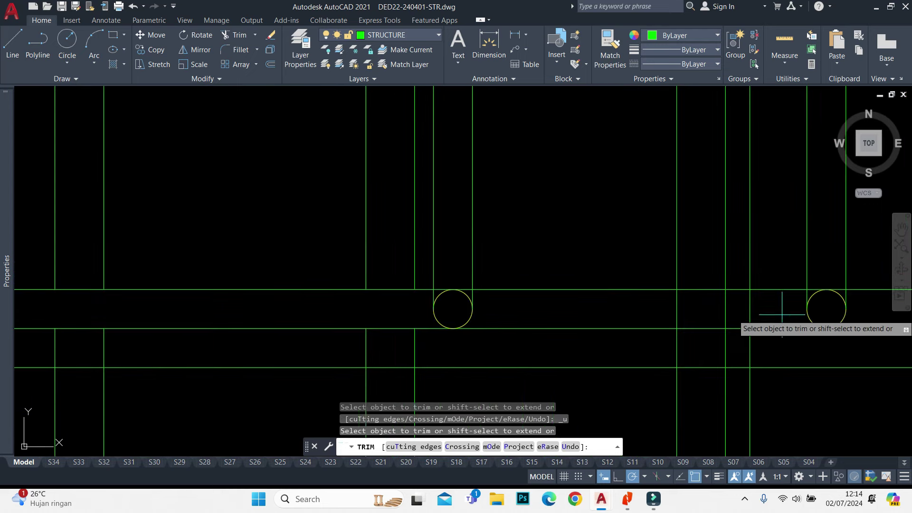
{"action": "left_click_drag", "start_coordinate": [732, 328], "coordinate": [574, 289]}
{"action": "scroll", "coordinate": [708, 322], "scroll_direction": "down", "scroll_amount": 3}
{"action": "key", "text": "Escape"}
{"action": "left_click_drag", "start_coordinate": [708, 321], "coordinate": [444, 261]}
{"action": "scroll", "coordinate": [534, 204], "scroll_direction": "up", "scroll_amount": 3}
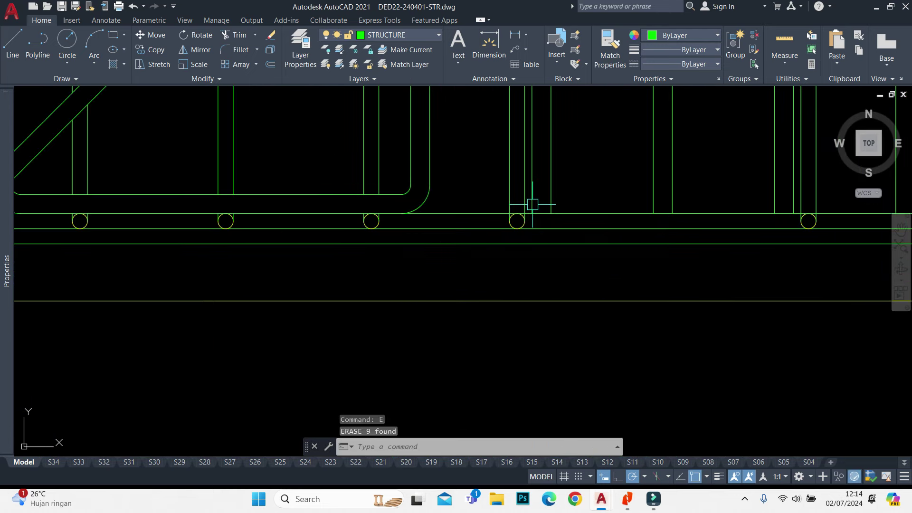
Join the vertical bar line to the bottom bar with a radius-0 fillet
{"action": "type", "text": "f"}
{"action": "key", "text": "Return"}
{"action": "type", "text": "r"}
{"action": "key", "text": "Return"}
{"action": "type", "text": "0"}
{"action": "key", "text": "Return"}
{"action": "scroll", "coordinate": [525, 190], "scroll_direction": "up", "scroll_amount": 2}
{"action": "left_click", "coordinate": [523, 199]}
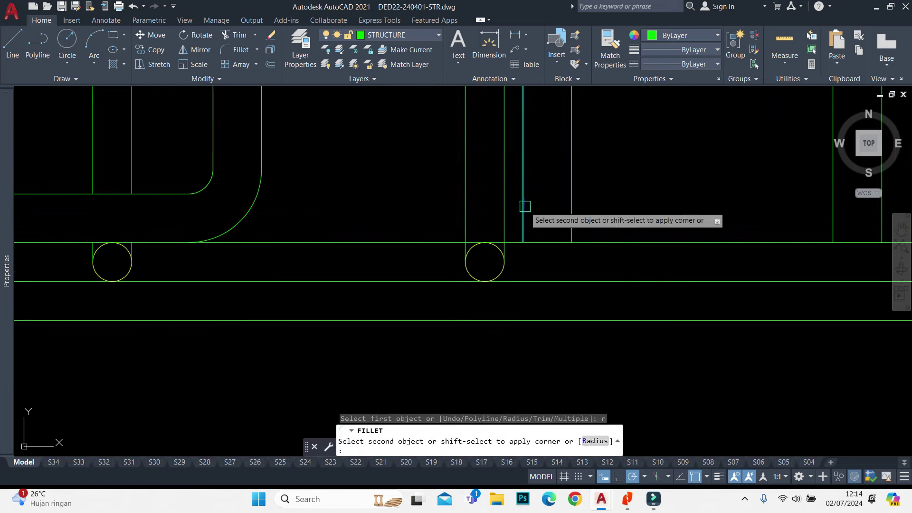
{"action": "scroll", "coordinate": [582, 237], "scroll_direction": "up", "scroll_amount": 2}
{"action": "key", "text": "Escape"}
Stretch the U-bend up onto the bottom bar line
{"action": "left_click", "coordinate": [620, 197]}
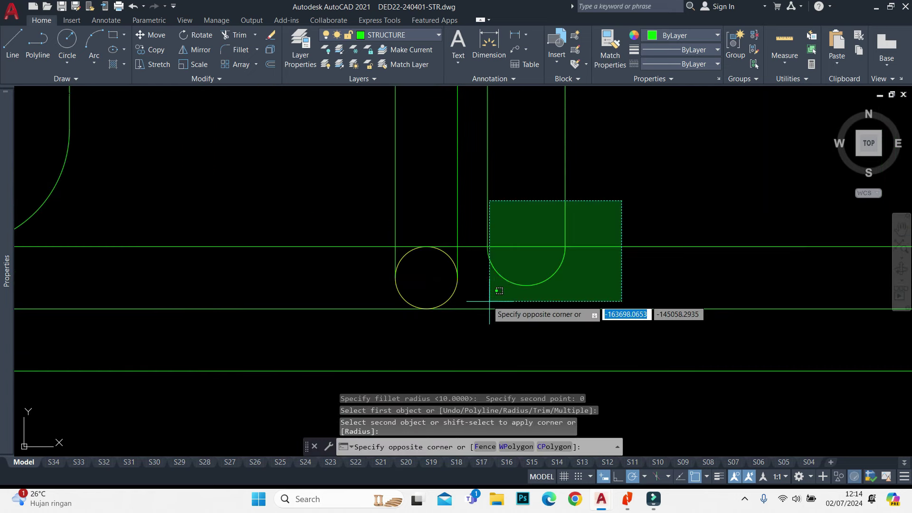
{"action": "left_click", "coordinate": [490, 301]}
{"action": "type", "text": "s"}
{"action": "key", "text": "Return"}
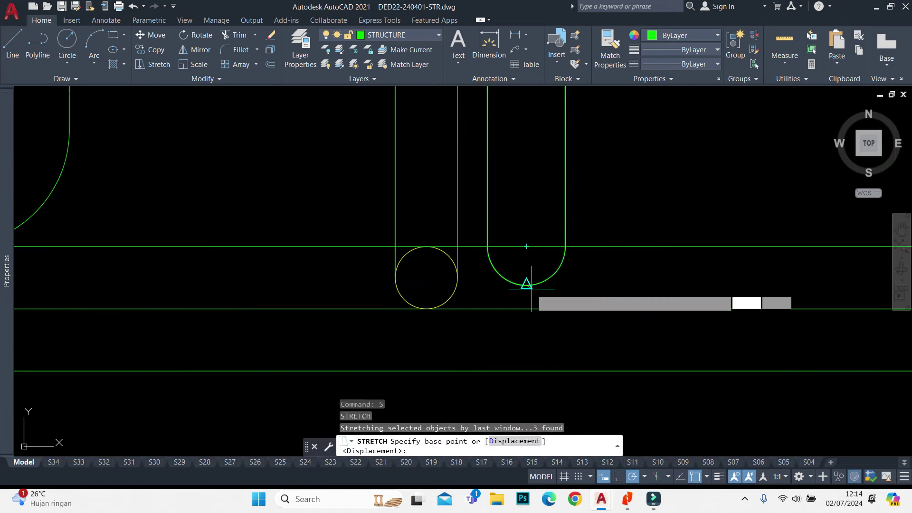
{"action": "left_click", "coordinate": [526, 285]}
{"action": "left_click", "coordinate": [526, 247]}
{"action": "scroll", "coordinate": [526, 248], "scroll_direction": "down", "scroll_amount": 3}
{"action": "scroll", "coordinate": [470, 310], "scroll_direction": "up", "scroll_amount": 2}
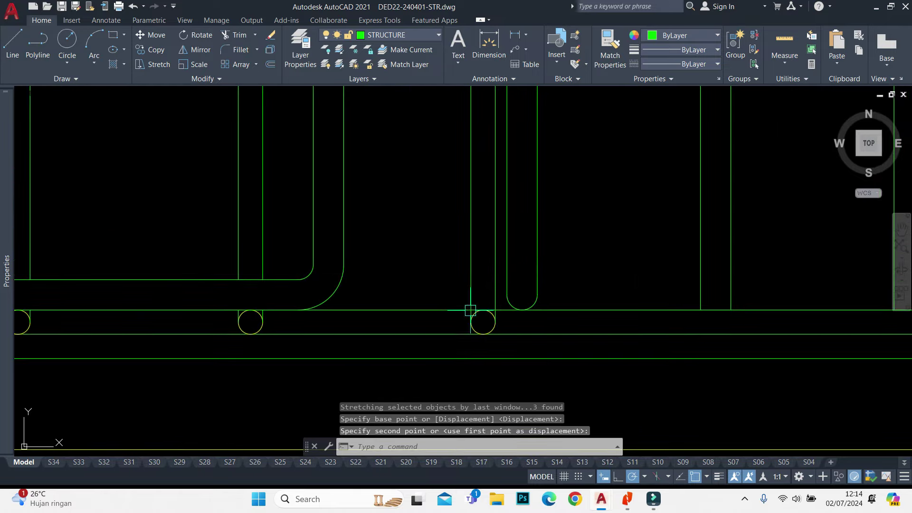
{"action": "scroll", "coordinate": [499, 278], "scroll_direction": "down", "scroll_amount": 3}
Cut away the left part of the long horizontal bar line
{"action": "left_click", "coordinate": [543, 288]}
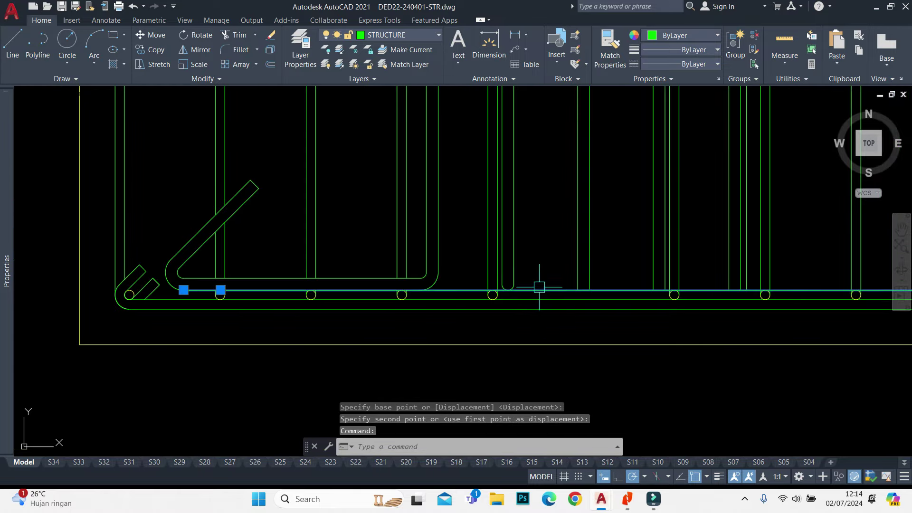
{"action": "type", "text": "ex"}
{"action": "key", "text": "Return"}
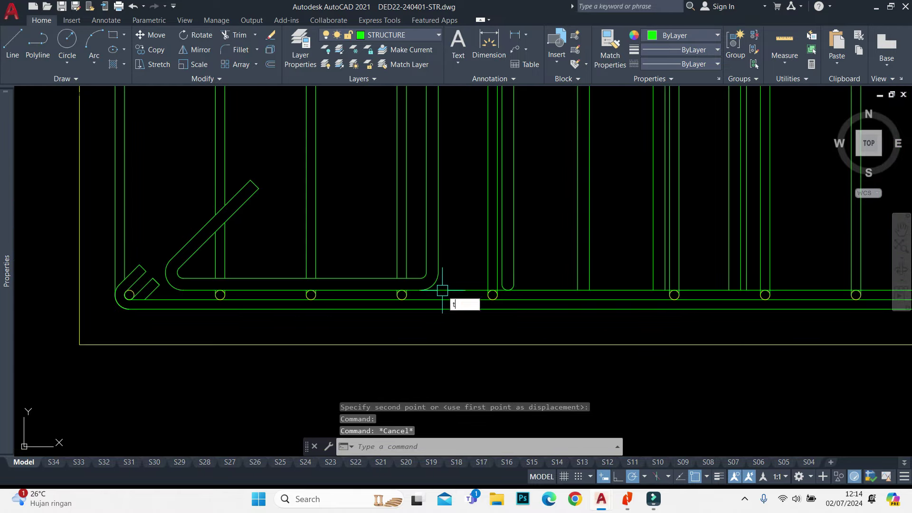
{"action": "left_click", "coordinate": [449, 290]}
{"action": "key", "text": "Escape"}
{"action": "scroll", "coordinate": [548, 293], "scroll_direction": "down", "scroll_amount": 1}
{"action": "scroll", "coordinate": [482, 283], "scroll_direction": "down", "scroll_amount": 1}
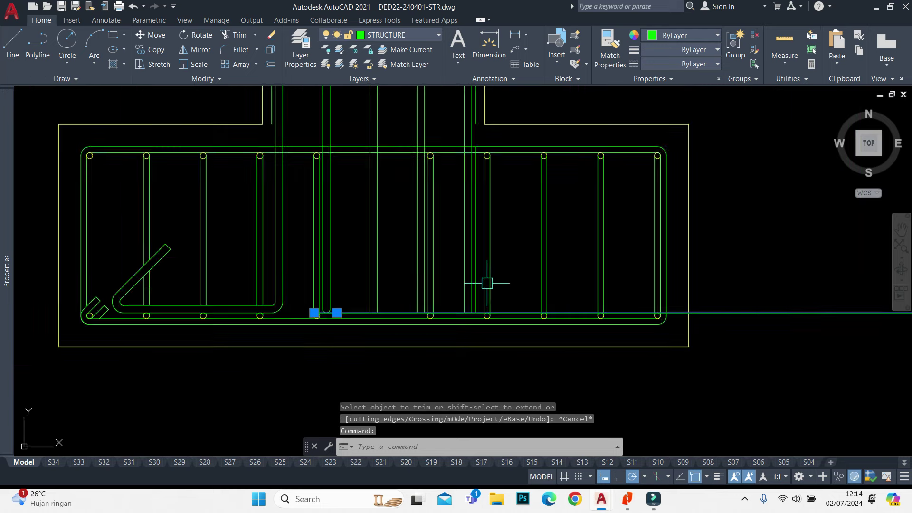
{"action": "scroll", "coordinate": [482, 283], "scroll_direction": "down", "scroll_amount": 1}
{"action": "scroll", "coordinate": [472, 303], "scroll_direction": "up", "scroll_amount": 1}
Erase the extra horizontal bar line
{"action": "type", "text": "e"}
{"action": "key", "text": "Return"}
{"action": "scroll", "coordinate": [381, 319], "scroll_direction": "up", "scroll_amount": 1}
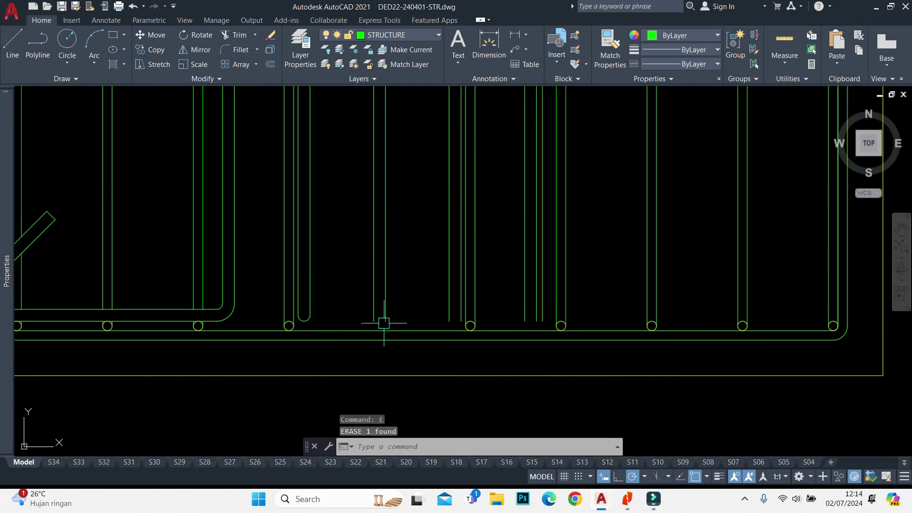
{"action": "scroll", "coordinate": [344, 371], "scroll_direction": "up", "scroll_amount": 1}
{"action": "scroll", "coordinate": [289, 328], "scroll_direction": "up", "scroll_amount": 1}
Abandon the mirror and make the green circle yellow by matching a yellow bar circle's properties
{"action": "type", "text": "mi"}
{"action": "key", "text": "Return"}
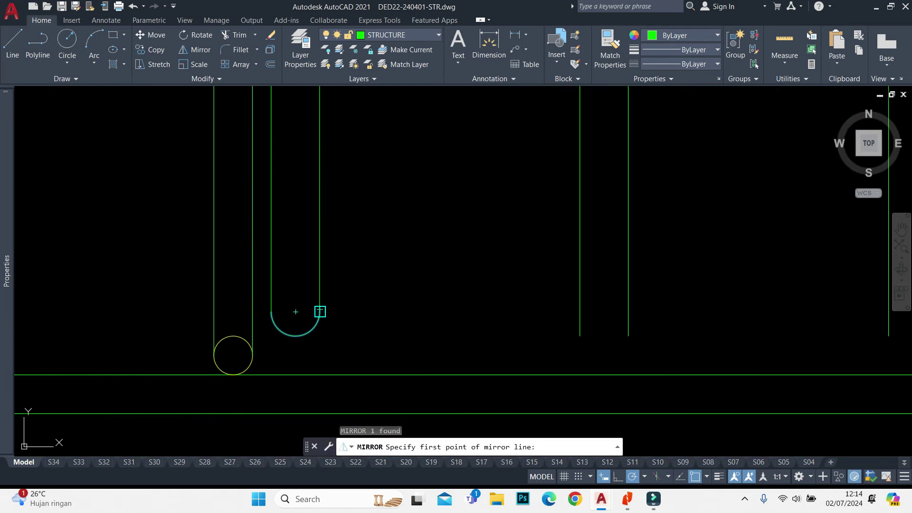
{"action": "key", "text": "Escape"}
{"action": "type", "text": "ma"}
{"action": "key", "text": "Return"}
{"action": "left_click", "coordinate": [259, 356]}
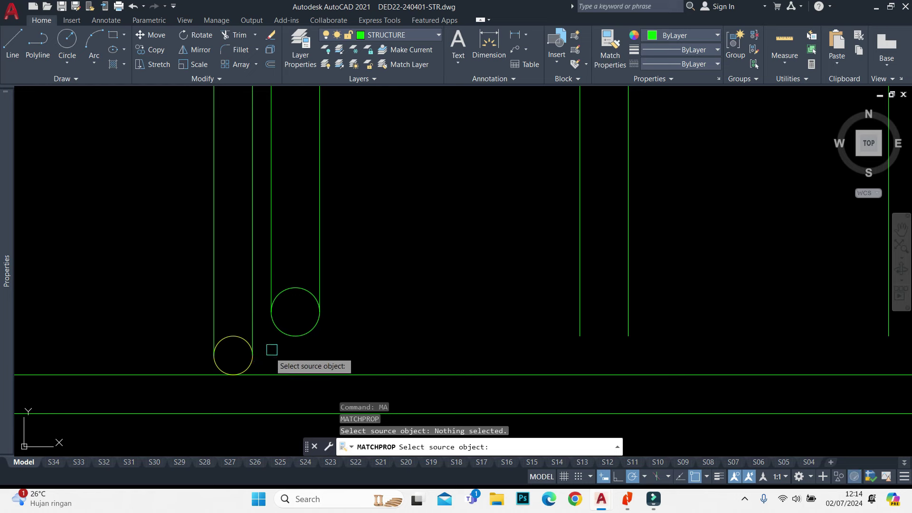
{"action": "left_click", "coordinate": [253, 354]}
{"action": "left_click", "coordinate": [392, 359]}
{"action": "left_click", "coordinate": [291, 266]}
{"action": "scroll", "coordinate": [292, 267], "scroll_direction": "down", "scroll_amount": 1}
{"action": "key", "text": "Escape"}
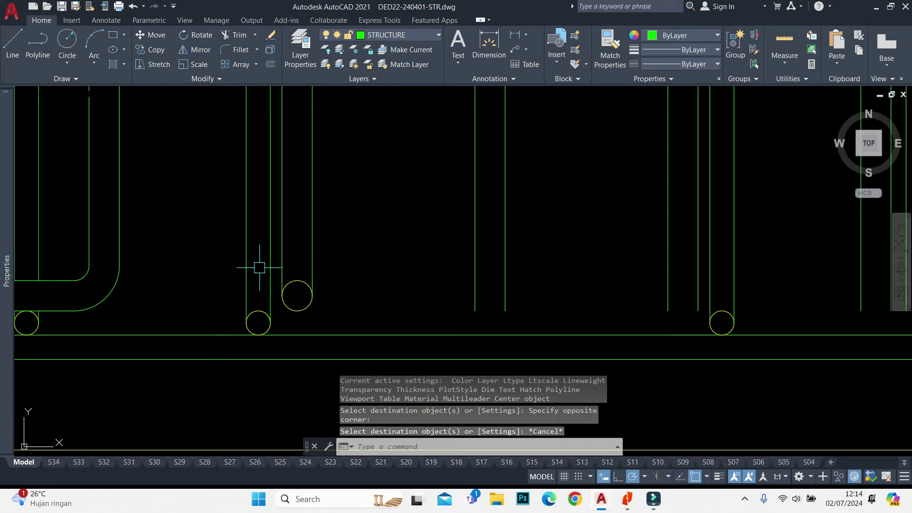
{"action": "scroll", "coordinate": [285, 266], "scroll_direction": "up", "scroll_amount": 1}
{"action": "scroll", "coordinate": [309, 285], "scroll_direction": "up", "scroll_amount": 2}
{"action": "scroll", "coordinate": [323, 237], "scroll_direction": "down", "scroll_amount": 1}
Copy the yellow bar circle into the next U-bar bend
{"action": "left_click", "coordinate": [323, 229]}
{"action": "left_click", "coordinate": [420, 327]}
{"action": "type", "text": "c"}
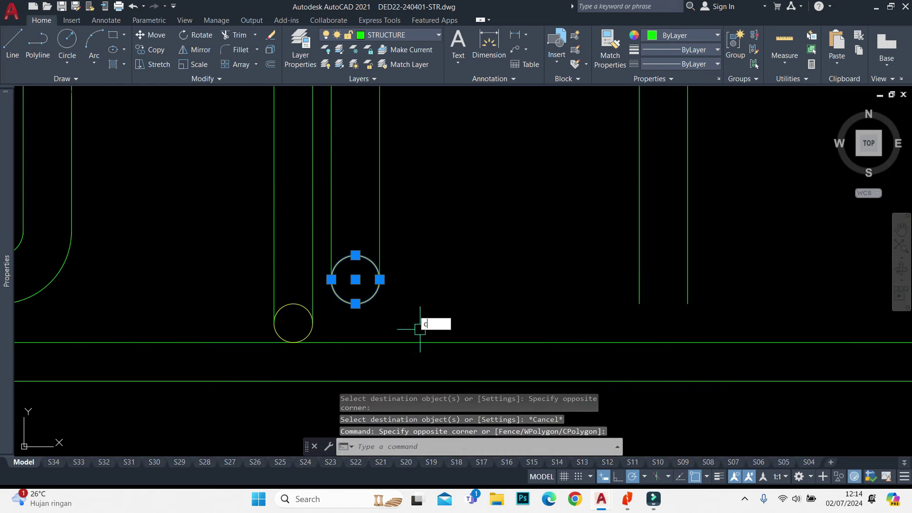
{"action": "type", "text": "o"}
{"action": "key", "text": "Return"}
{"action": "left_click", "coordinate": [373, 279]}
{"action": "scroll", "coordinate": [565, 273], "scroll_direction": "down", "scroll_amount": 1}
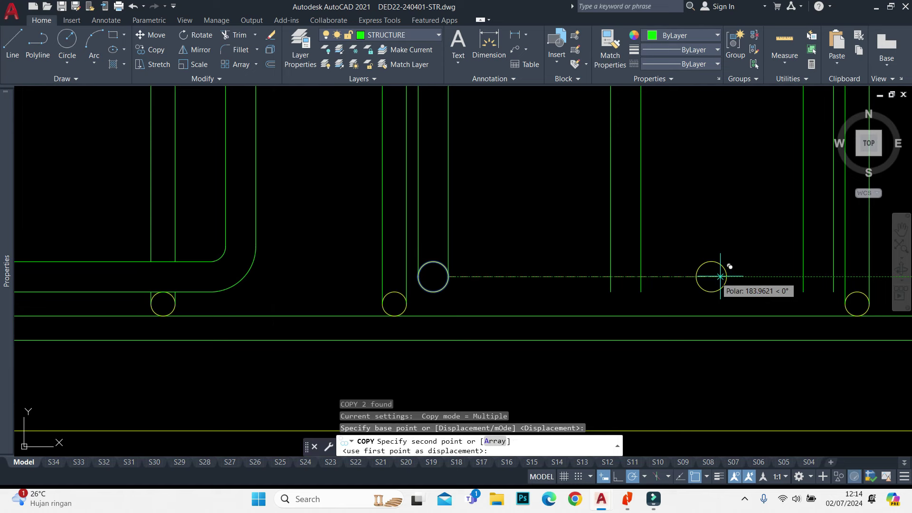
{"action": "left_click", "coordinate": [641, 277]}
Place further circle copies in the remaining bar bends along the lower bars
{"action": "middle_click_drag", "start_coordinate": [816, 276], "coordinate": [525, 294]}
{"action": "left_click", "coordinate": [542, 294]}
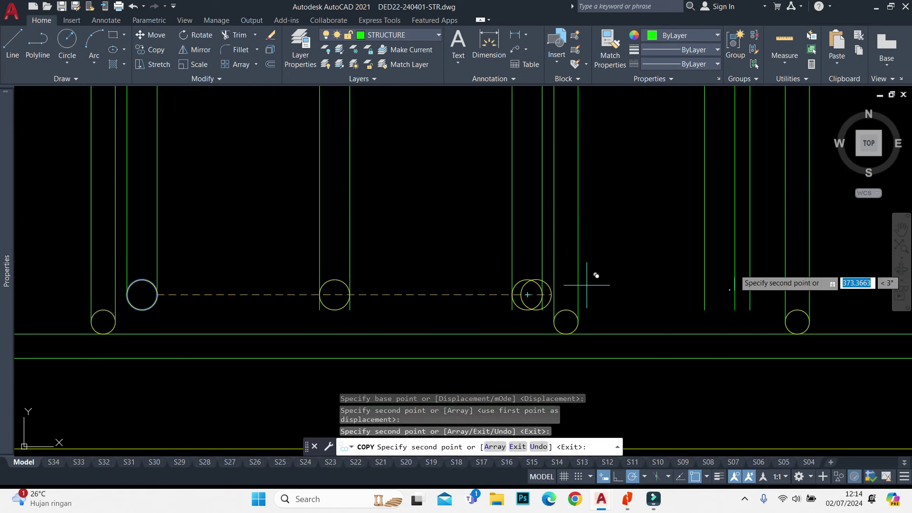
{"action": "middle_click_drag", "start_coordinate": [734, 279], "coordinate": [636, 327]}
{"action": "scroll", "coordinate": [638, 329], "scroll_direction": "down", "scroll_amount": 2}
{"action": "scroll", "coordinate": [627, 337], "scroll_direction": "up", "scroll_amount": 2}
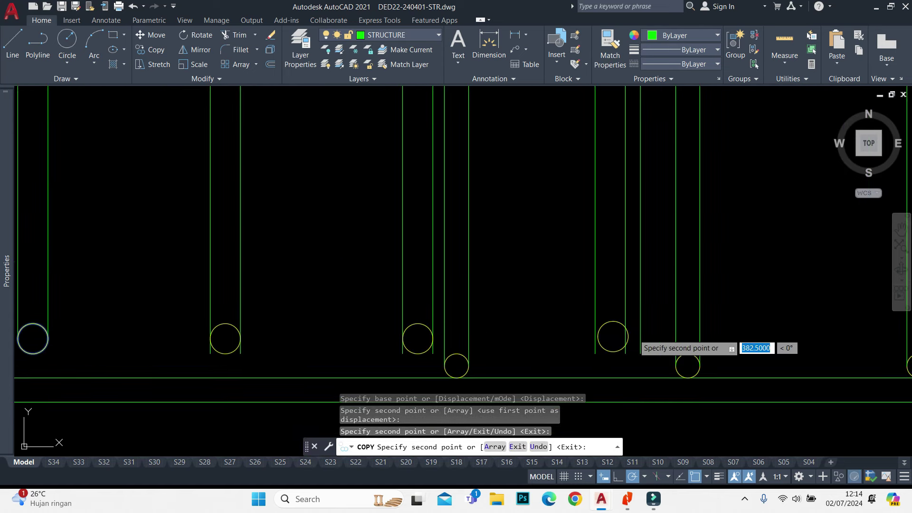
{"action": "scroll", "coordinate": [632, 335], "scroll_direction": "up", "scroll_amount": 2}
{"action": "scroll", "coordinate": [617, 341], "scroll_direction": "down", "scroll_amount": 2}
{"action": "scroll", "coordinate": [589, 340], "scroll_direction": "down", "scroll_amount": 2}
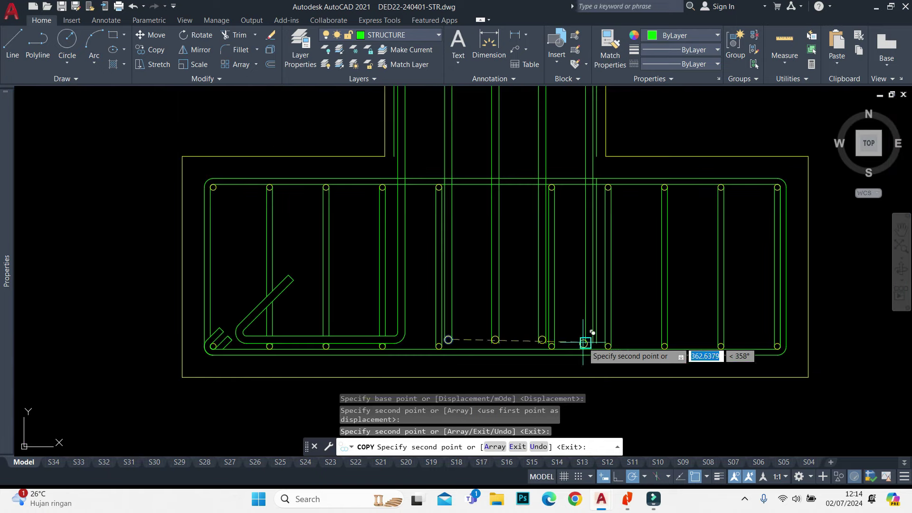
{"action": "key", "text": "Escape"}
{"action": "scroll", "coordinate": [549, 346], "scroll_direction": "up", "scroll_amount": 3}
{"action": "scroll", "coordinate": [528, 331], "scroll_direction": "up", "scroll_amount": 2}
{"action": "type", "text": "tr"}
{"action": "key", "text": "Return"}
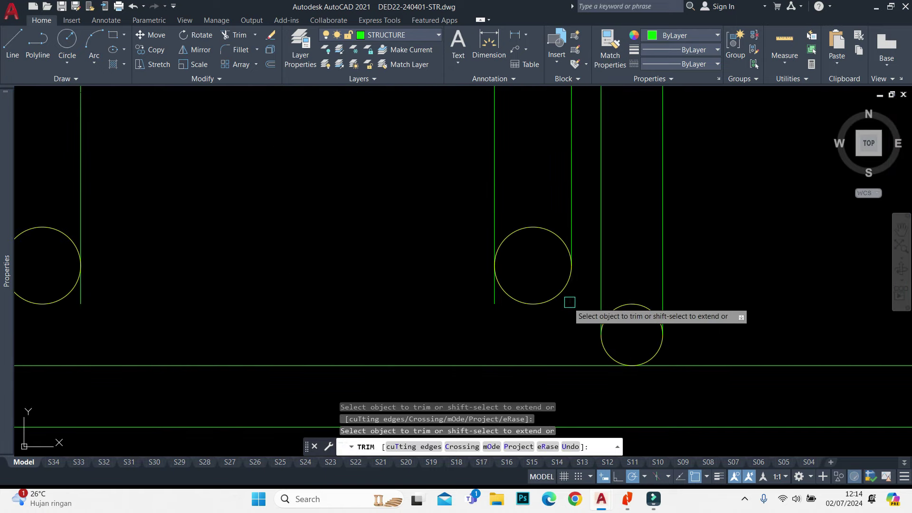
Cancel the trim and begin selecting the left bent bar
{"action": "scroll", "coordinate": [492, 303], "scroll_direction": "down", "scroll_amount": 3}
{"action": "scroll", "coordinate": [523, 266], "scroll_direction": "up", "scroll_amount": 3}
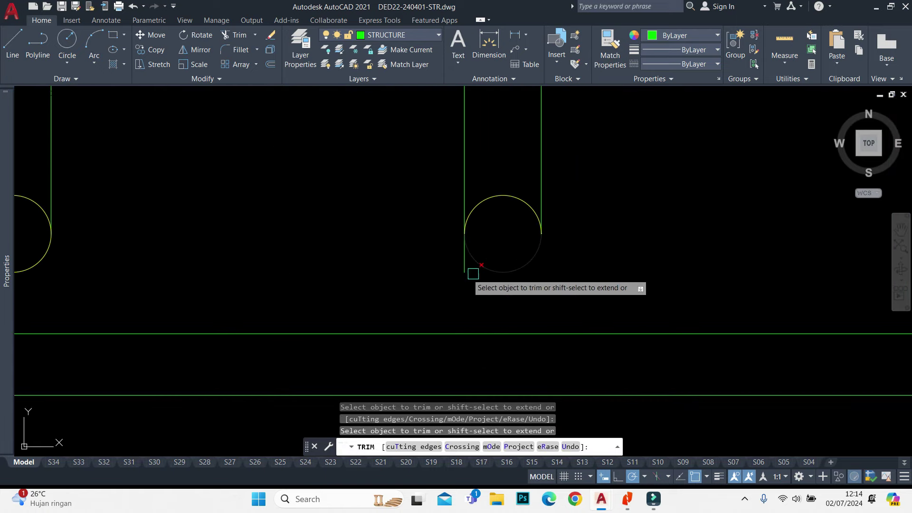
{"action": "scroll", "coordinate": [460, 272], "scroll_direction": "down", "scroll_amount": 5}
{"action": "scroll", "coordinate": [451, 238], "scroll_direction": "up", "scroll_amount": 1}
{"action": "scroll", "coordinate": [400, 267], "scroll_direction": "up", "scroll_amount": 2}
{"action": "key", "text": "Escape"}
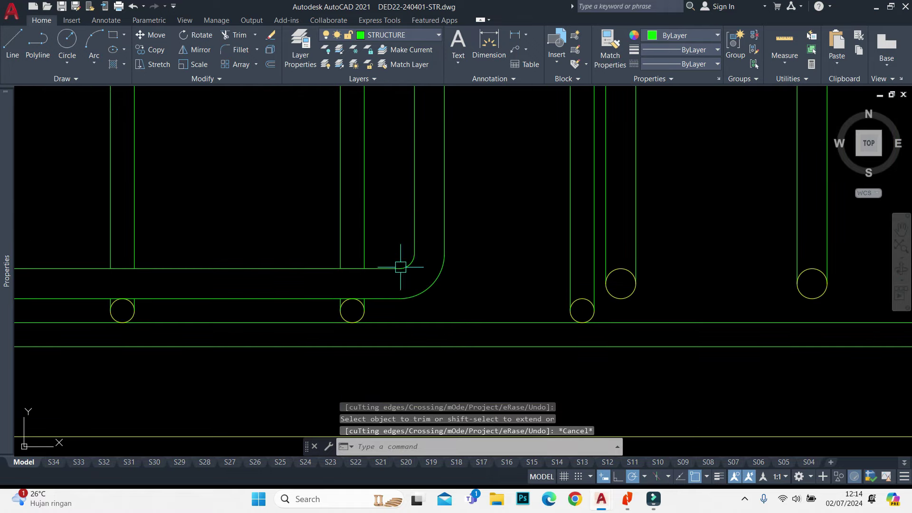
{"action": "left_click", "coordinate": [401, 233]}
{"action": "scroll", "coordinate": [450, 288], "scroll_direction": "down", "scroll_amount": 3}
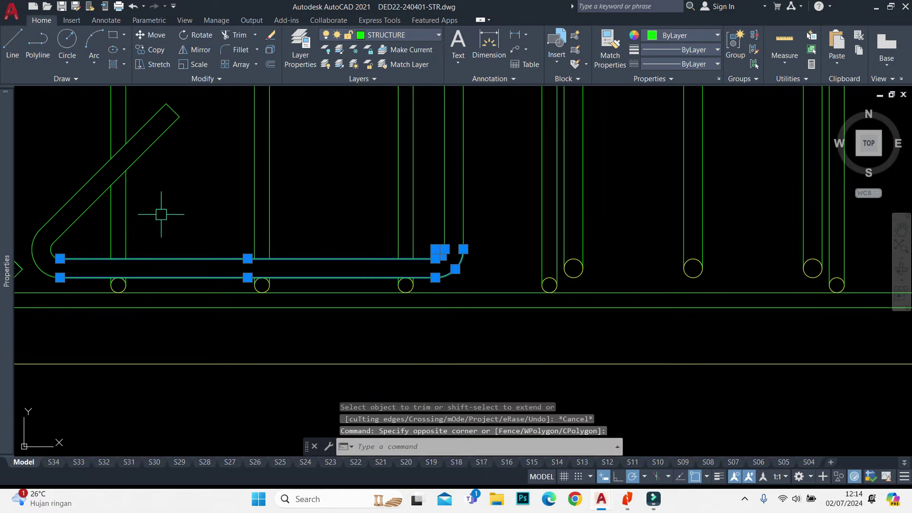
{"action": "middle_click_drag", "start_coordinate": [159, 209], "coordinate": [234, 264]}
{"action": "scroll", "coordinate": [234, 264], "scroll_direction": "up", "scroll_amount": 3}
Add the diagonal leg to the selection and start mirroring the bent bar
{"action": "left_click", "coordinate": [247, 251]}
{"action": "left_click", "coordinate": [137, 216]}
{"action": "scroll", "coordinate": [136, 216], "scroll_direction": "down", "scroll_amount": 2}
{"action": "middle_click_drag", "start_coordinate": [224, 158], "coordinate": [260, 247]}
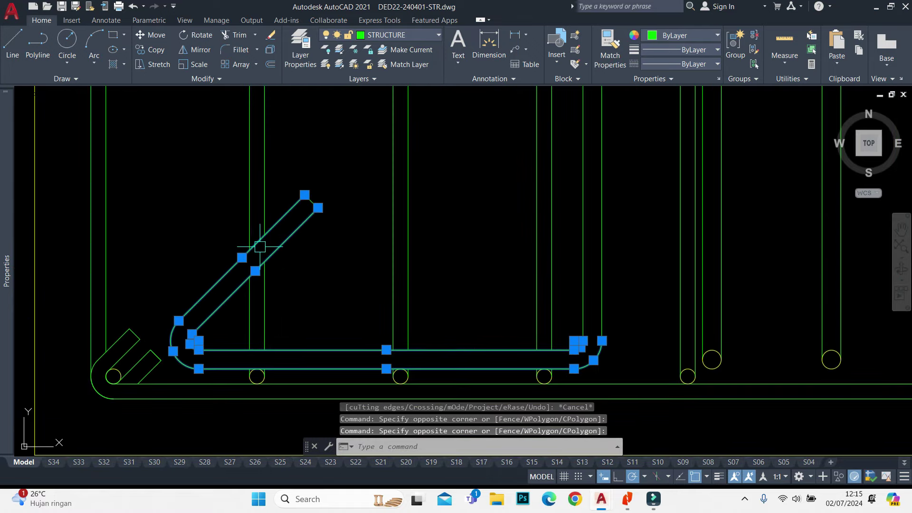
{"action": "left_click", "coordinate": [318, 208]}
{"action": "key", "text": "Escape"}
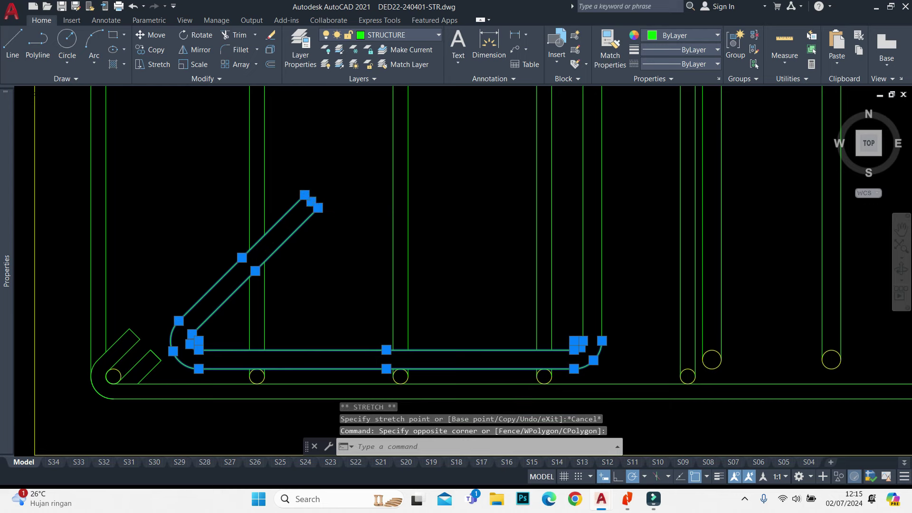
{"action": "scroll", "coordinate": [452, 205], "scroll_direction": "down", "scroll_amount": 4}
{"action": "type", "text": "mi"}
{"action": "key", "text": "Return"}
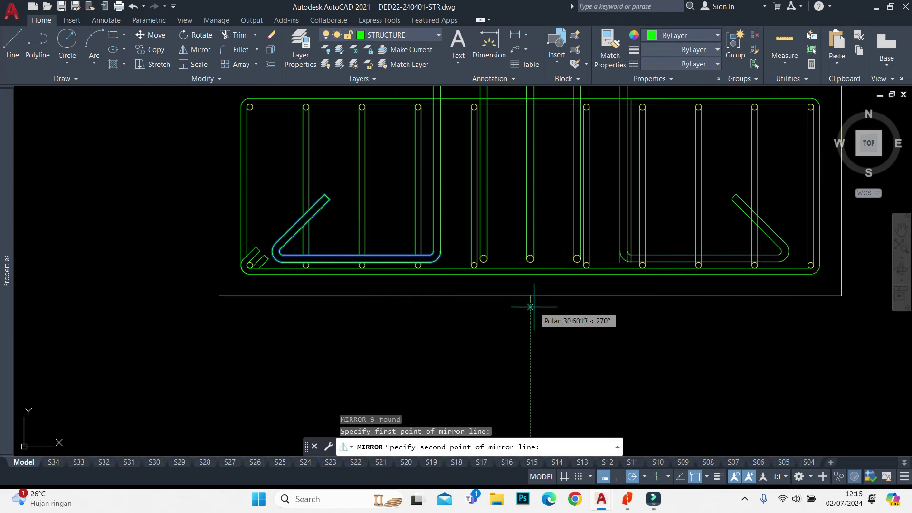
Mirror the bent bar about the cap centre, keeping the original, and fence-trim overlapping lines
{"action": "left_click", "coordinate": [530, 306]}
{"action": "scroll", "coordinate": [726, 265], "scroll_direction": "up", "scroll_amount": 5}
{"action": "key", "text": "Return"}
{"action": "type", "text": "tr"}
{"action": "key", "text": "Return"}
{"action": "left_click", "coordinate": [627, 230]}
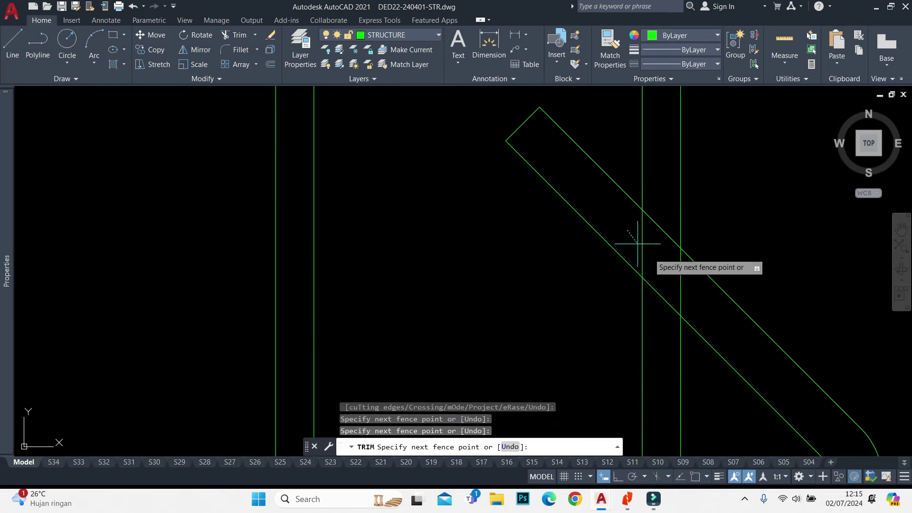
{"action": "scroll", "coordinate": [638, 244], "scroll_direction": "down", "scroll_amount": 4}
{"action": "middle_click_drag", "start_coordinate": [655, 197], "coordinate": [638, 308]}
{"action": "scroll", "coordinate": [718, 245], "scroll_direction": "up", "scroll_amount": 2}
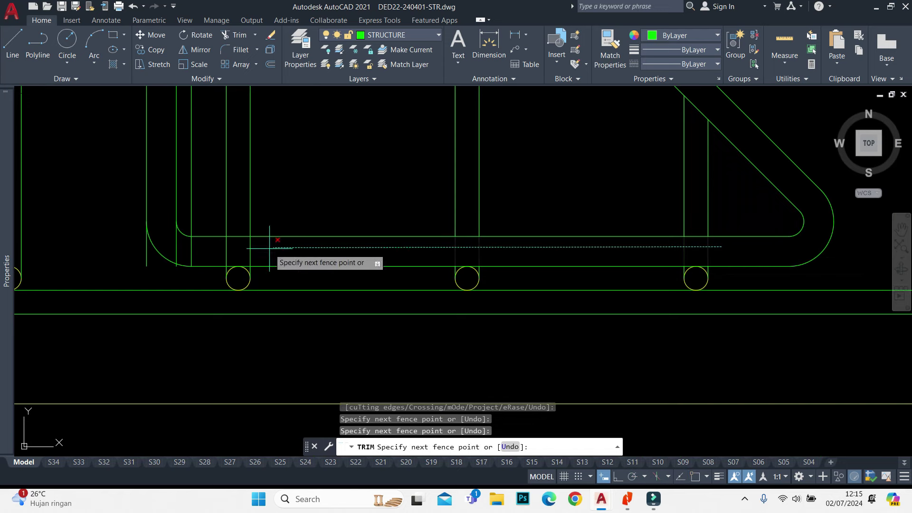
{"action": "key", "text": "Return"}
Trim away the vertical line below the bent bar's arc
{"action": "scroll", "coordinate": [377, 261], "scroll_direction": "down", "scroll_amount": 3}
{"action": "scroll", "coordinate": [373, 259], "scroll_direction": "up", "scroll_amount": 4}
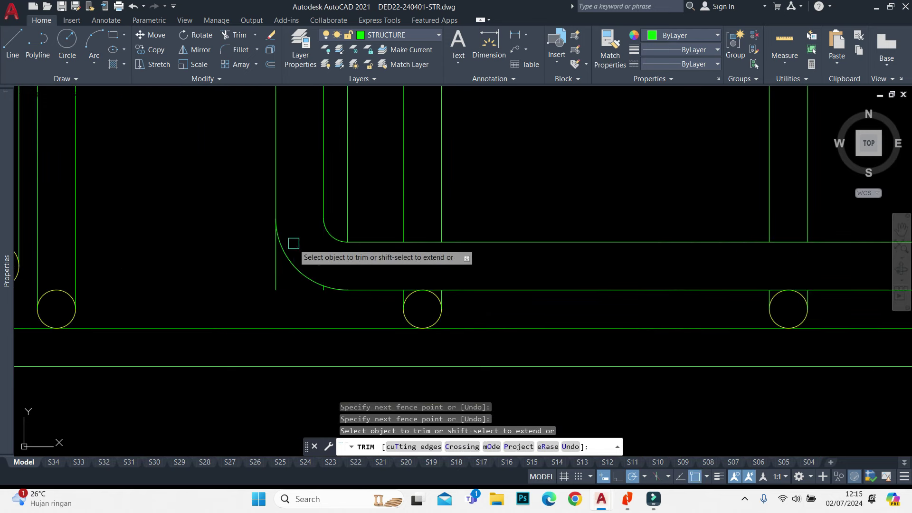
{"action": "left_click", "coordinate": [278, 270]}
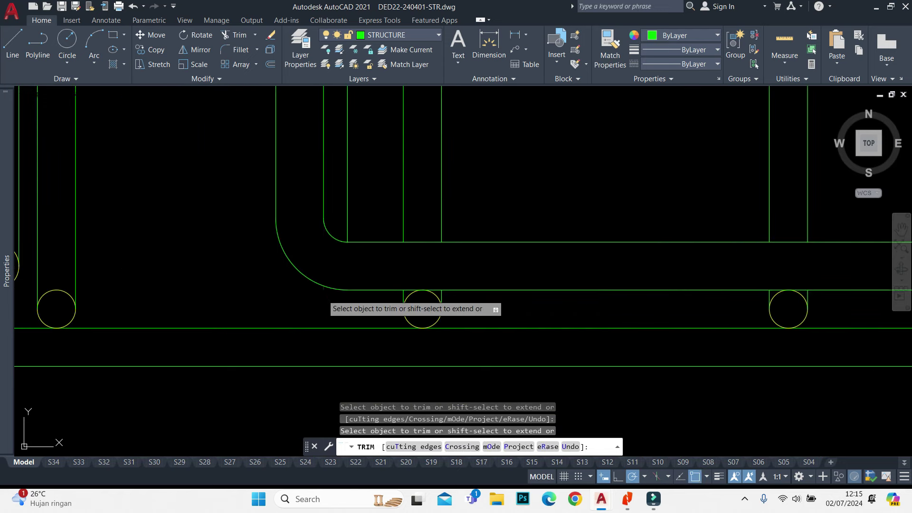
{"action": "key", "text": "Escape"}
{"action": "scroll", "coordinate": [326, 271], "scroll_direction": "down", "scroll_amount": 2}
{"action": "scroll", "coordinate": [332, 266], "scroll_direction": "down", "scroll_amount": 3}
{"action": "scroll", "coordinate": [380, 218], "scroll_direction": "up", "scroll_amount": 5}
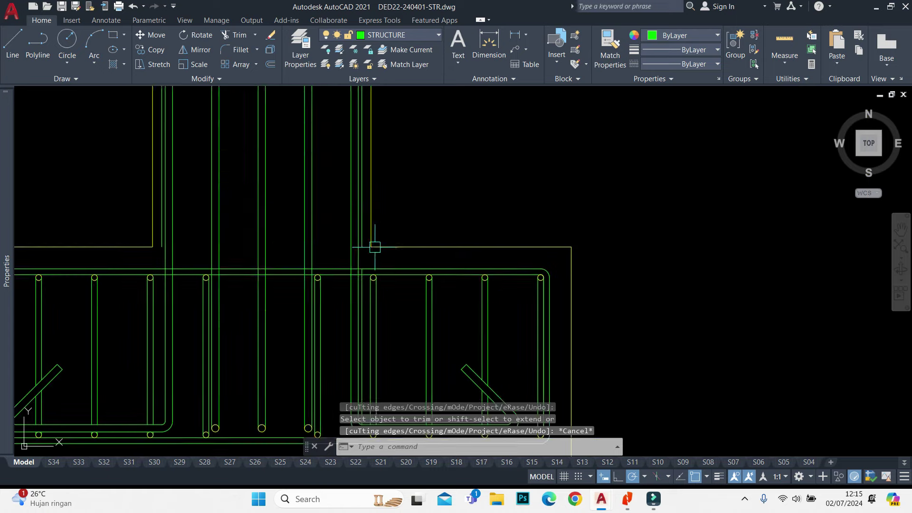
{"action": "scroll", "coordinate": [375, 247], "scroll_direction": "down", "scroll_amount": 2}
{"action": "scroll", "coordinate": [433, 281], "scroll_direction": "up", "scroll_amount": 3}
Start a zero-justified MLINE with the Scale option for a column tie, then consult the report PDF
{"action": "type", "text": "tr"}
{"action": "key", "text": "Return"}
{"action": "scroll", "coordinate": [502, 240], "scroll_direction": "up", "scroll_amount": 2}
{"action": "left_click", "coordinate": [547, 232]}
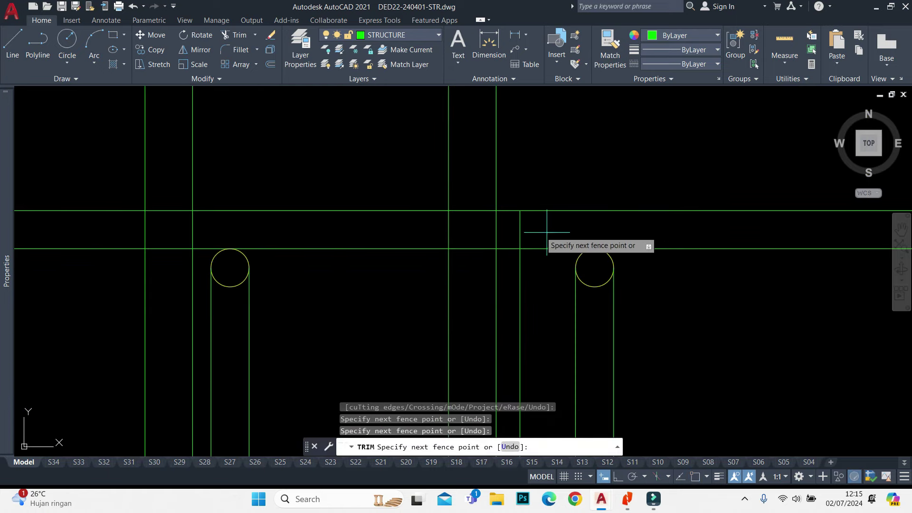
{"action": "scroll", "coordinate": [173, 204], "scroll_direction": "down", "scroll_amount": 3}
{"action": "scroll", "coordinate": [361, 228], "scroll_direction": "down", "scroll_amount": 2}
{"action": "key", "text": "Escape"}
{"action": "mouse_move", "coordinate": [306, 224]}
{"action": "middle_mouse_down"}
{"action": "mouse_move", "coordinate": [448, 195]}
{"action": "mouse_move", "coordinate": [432, 246]}
{"action": "middle_mouse_up"}
{"action": "type", "text": "mml j z "}
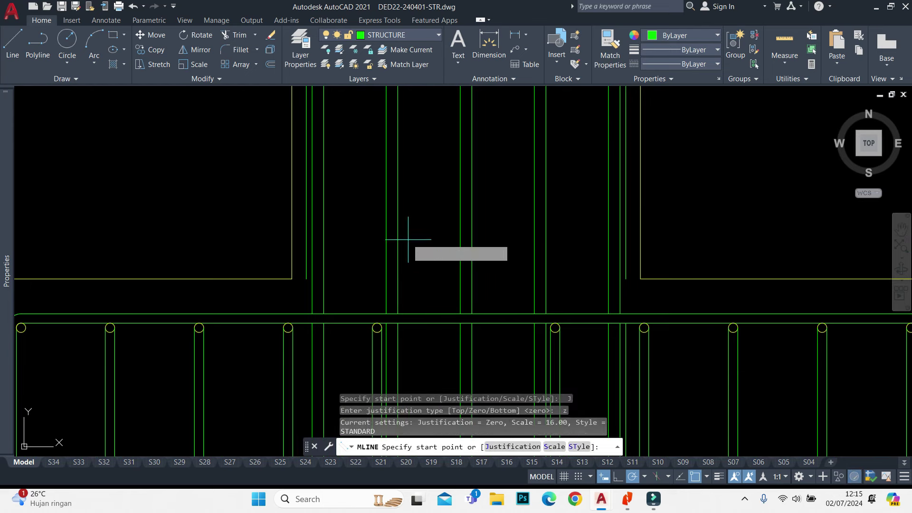
{"action": "type", "text": "s"}
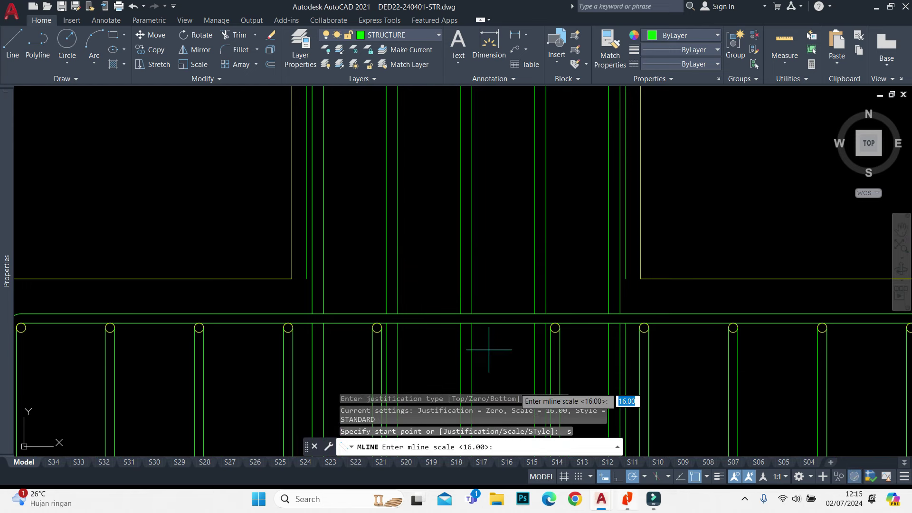
{"action": "key", "text": "alt+Tab"}
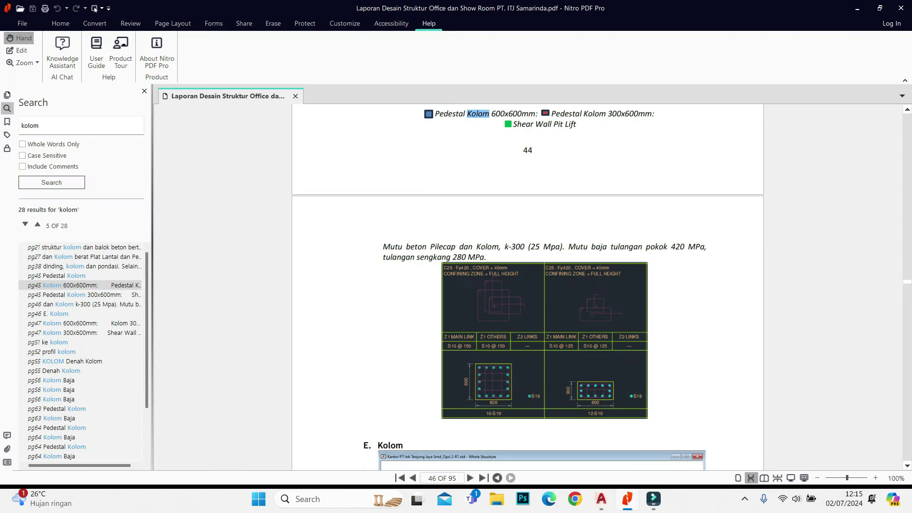
Draw a scale-10 double-line tie between the column faces and explode it
{"action": "key", "text": "alt+Tab"}
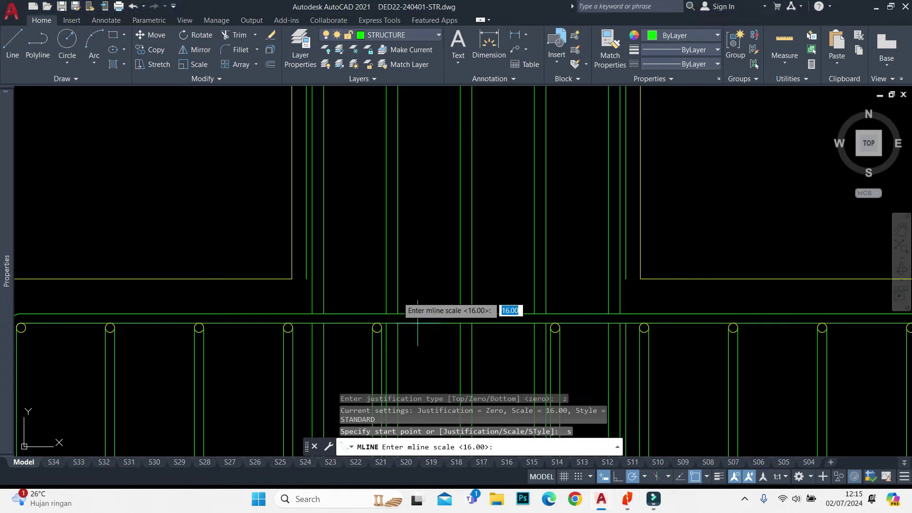
{"action": "type", "text": "10"}
{"action": "key", "text": "Return"}
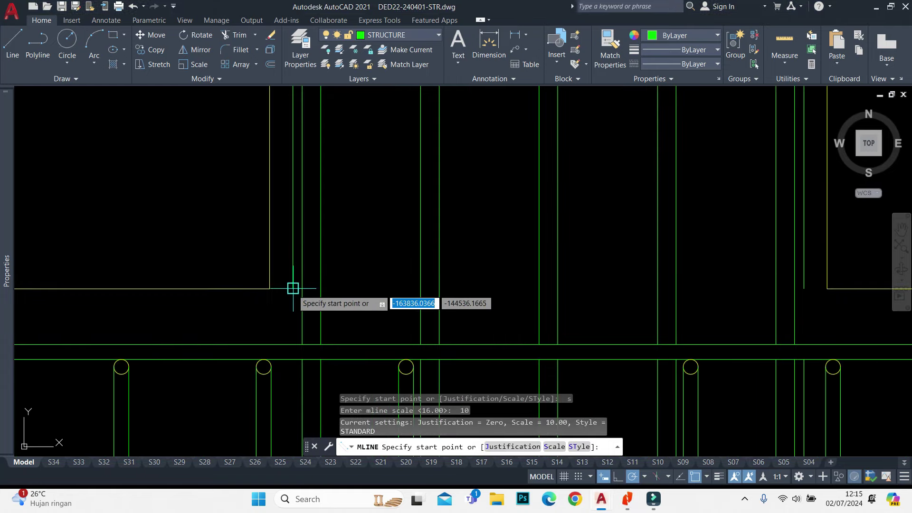
{"action": "left_click", "coordinate": [293, 288]}
{"action": "left_click", "coordinate": [803, 288]}
{"action": "key", "text": "Escape"}
{"action": "scroll", "coordinate": [799, 282], "scroll_direction": "up", "scroll_amount": 4}
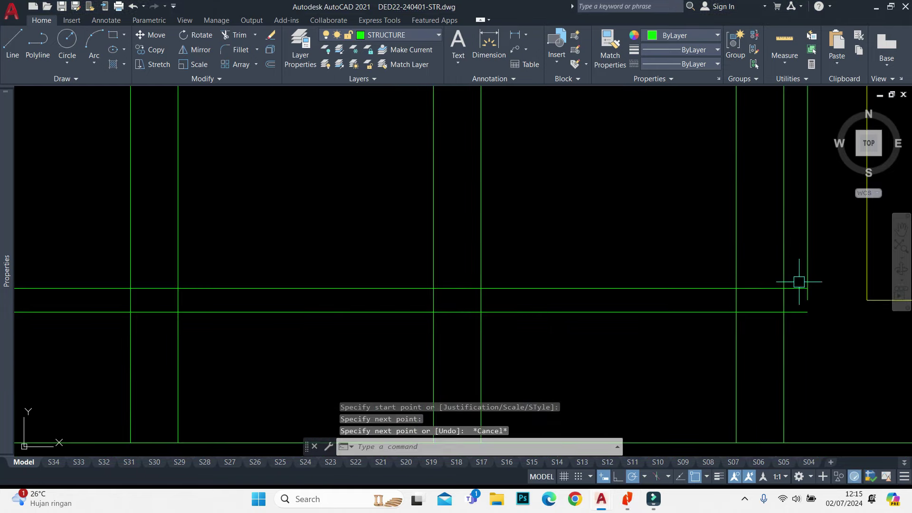
{"action": "left_click", "coordinate": [676, 299]}
{"action": "key", "text": "Escape"}
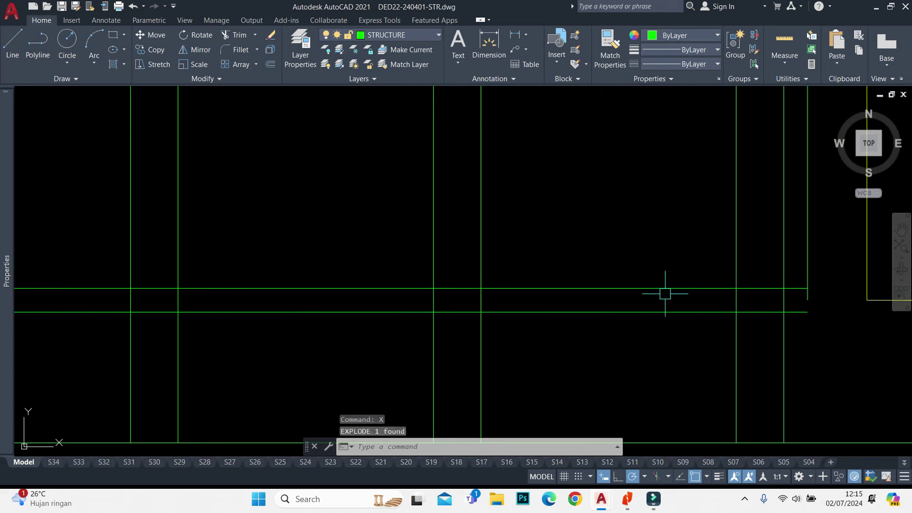
Fillet the two tie lines into a semicircular end
{"action": "type", "text": "f"}
{"action": "key", "text": "Return"}
Window-select the rounded tie end and stretch it from the arc end
{"action": "key", "text": "Return"}
{"action": "left_click", "coordinate": [663, 288]}
{"action": "left_click", "coordinate": [662, 312]}
{"action": "scroll", "coordinate": [823, 266], "scroll_direction": "up", "scroll_amount": 4}
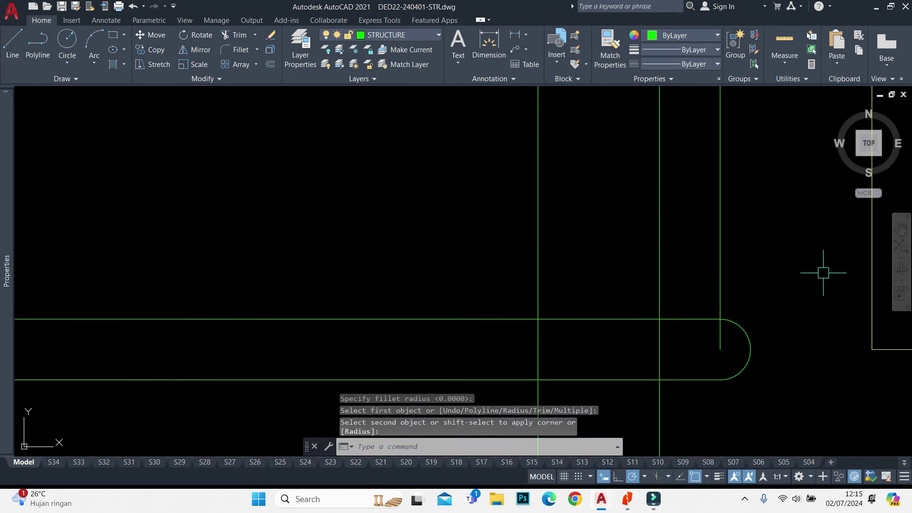
{"action": "left_click", "coordinate": [823, 273]}
{"action": "left_click", "coordinate": [669, 400]}
{"action": "type", "text": "s"}
{"action": "key", "text": "Return"}
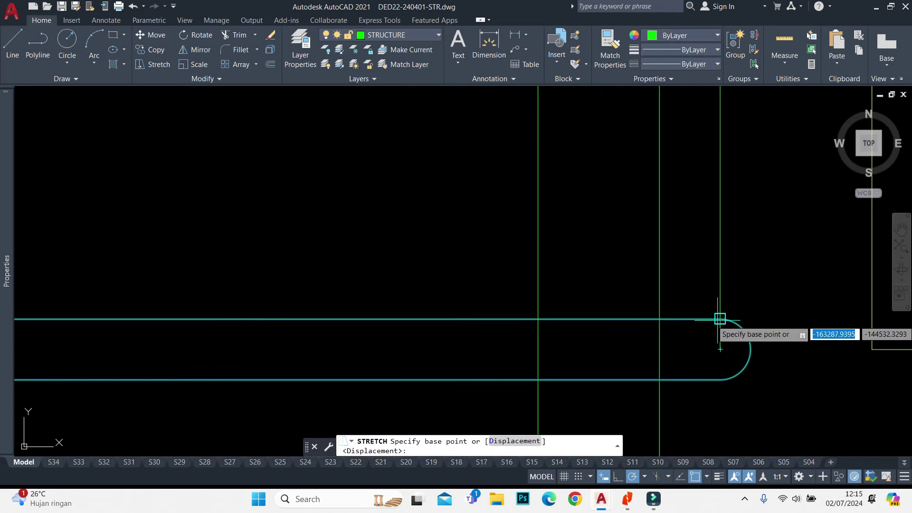
{"action": "left_click", "coordinate": [720, 320]}
Stretch the rounded tie end by 5
{"action": "key", "text": "Return"}
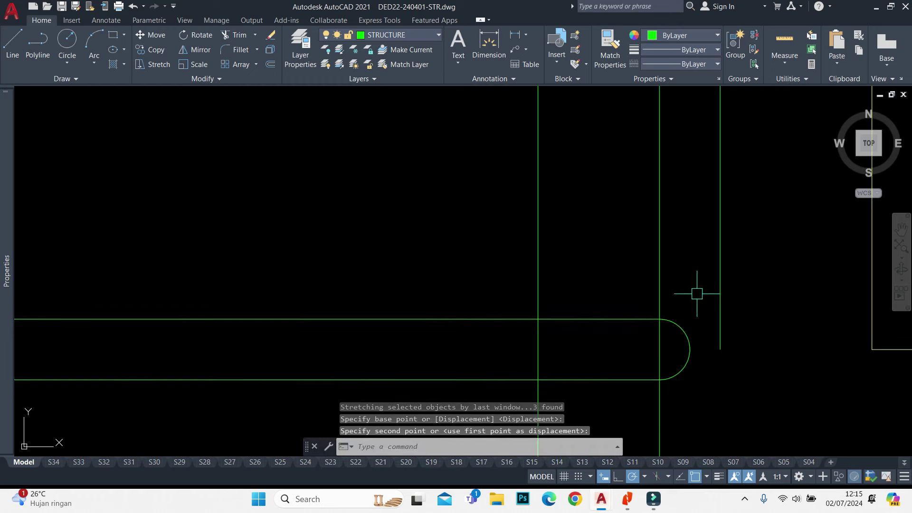
{"action": "left_click", "coordinate": [697, 295]}
{"action": "left_click", "coordinate": [631, 405]}
{"action": "type", "text": "s"}
{"action": "key", "text": "Return"}
{"action": "left_click", "coordinate": [597, 270]}
{"action": "type", "text": "5"}
{"action": "key", "text": "Return"}
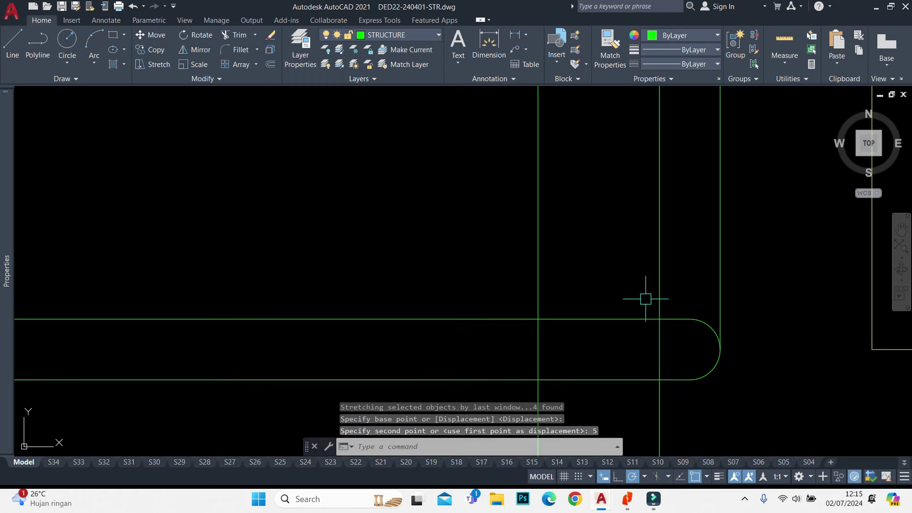
Mirror the end arc about its endpoints to form a full bar circle
{"action": "left_click", "coordinate": [709, 327]}
{"action": "left_click", "coordinate": [689, 319]}
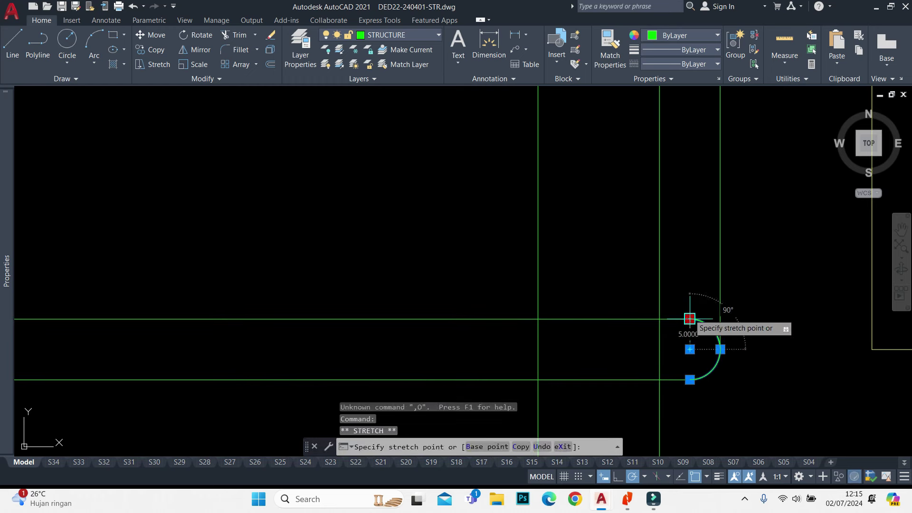
{"action": "key", "text": "Escape"}
{"action": "type", "text": "mi"}
{"action": "key", "text": "Return"}
{"action": "left_click", "coordinate": [689, 295]}
{"action": "key", "text": "Return"}
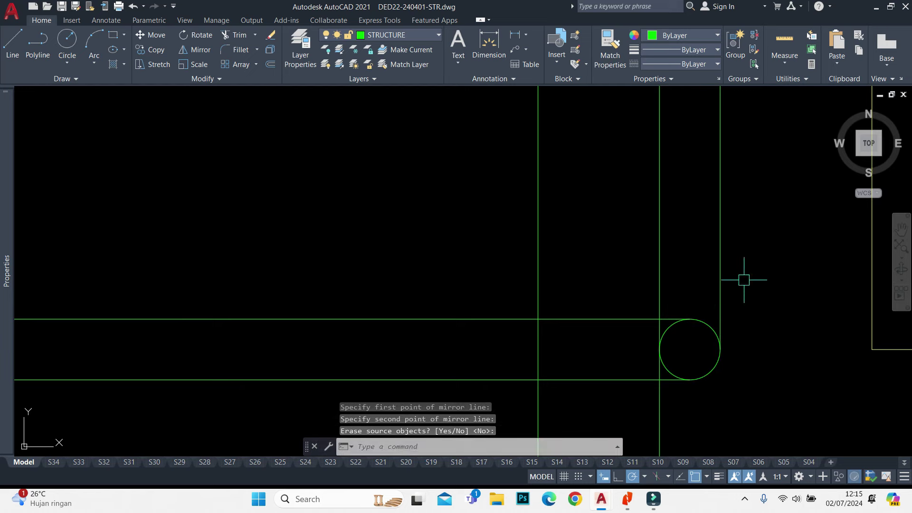
Match the new circle's properties to the existing yellow bar circle with MATCHPROP
{"action": "scroll", "coordinate": [708, 283], "scroll_direction": "down", "scroll_amount": 5}
{"action": "type", "text": "ma"}
{"action": "key", "text": "Return"}
{"action": "scroll", "coordinate": [760, 299], "scroll_direction": "up", "scroll_amount": 3}
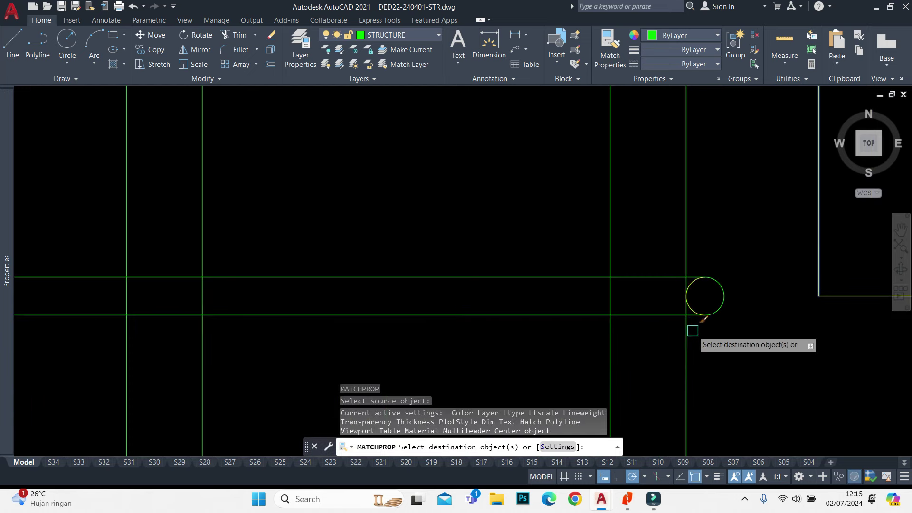
{"action": "left_click", "coordinate": [662, 342]}
{"action": "left_click", "coordinate": [644, 266]}
{"action": "key", "text": "Return"}
{"action": "scroll", "coordinate": [643, 267], "scroll_direction": "down", "scroll_amount": 1}
Fence-trim the tie lines at both ends of the tie
{"action": "type", "text": "tr"}
{"action": "key", "text": "Return"}
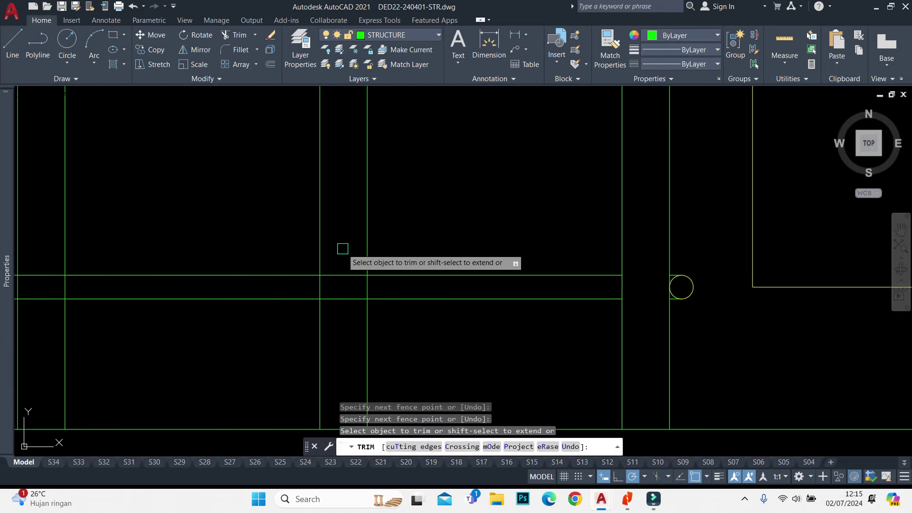
{"action": "left_click", "coordinate": [344, 252]}
{"action": "key", "text": "Return"}
{"action": "middle_click_drag", "start_coordinate": [108, 271], "coordinate": [480, 179]}
{"action": "left_click", "coordinate": [481, 181]}
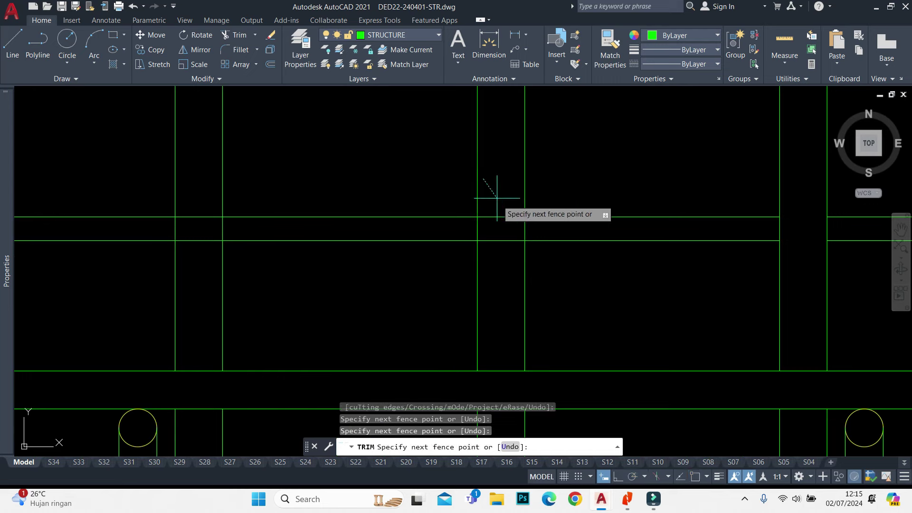
{"action": "key", "text": "Return"}
Trim the tie lines back past the left column face
{"action": "middle_click_drag", "start_coordinate": [159, 188], "coordinate": [225, 185]}
{"action": "left_click", "coordinate": [539, 178]}
{"action": "key", "text": "Return"}
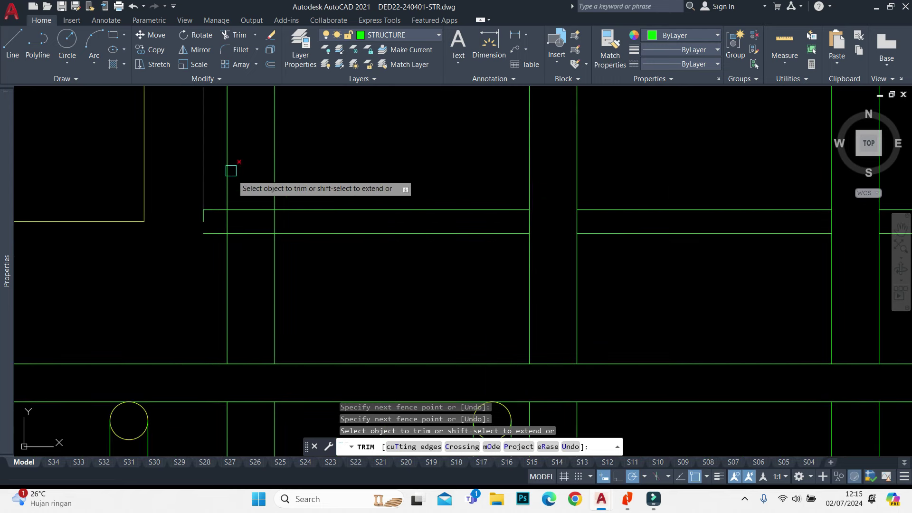
{"action": "left_click", "coordinate": [251, 195]}
{"action": "left_click", "coordinate": [243, 234]}
{"action": "key", "text": "Return"}
Erase the leftover tie line stubs and the short vertical line
{"action": "left_click", "coordinate": [191, 256]}
{"action": "left_click", "coordinate": [226, 168]}
{"action": "left_click", "coordinate": [197, 157]}
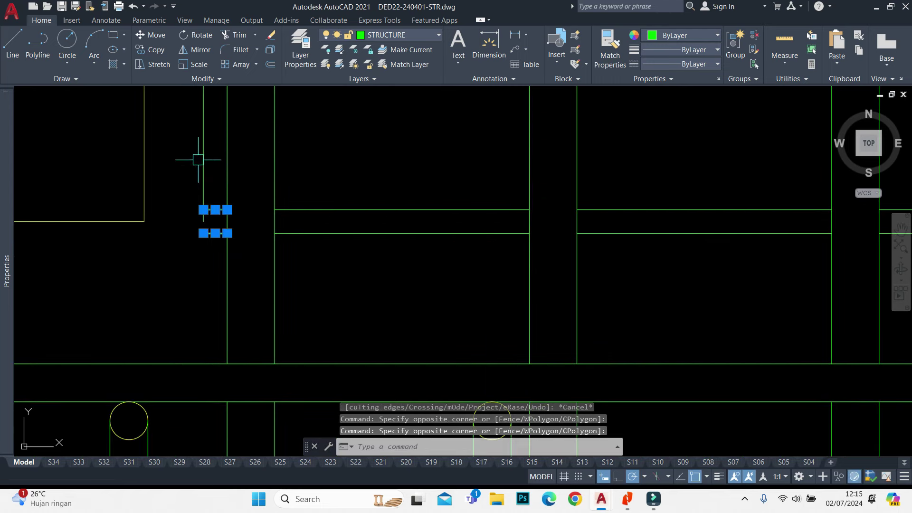
{"action": "type", "text": "e"}
{"action": "key", "text": "Return"}
{"action": "scroll", "coordinate": [207, 155], "scroll_direction": "down", "scroll_amount": 3}
Mirror the tie end and circle about the column centre to the other side
{"action": "left_click", "coordinate": [469, 142]}
{"action": "left_click", "coordinate": [621, 260]}
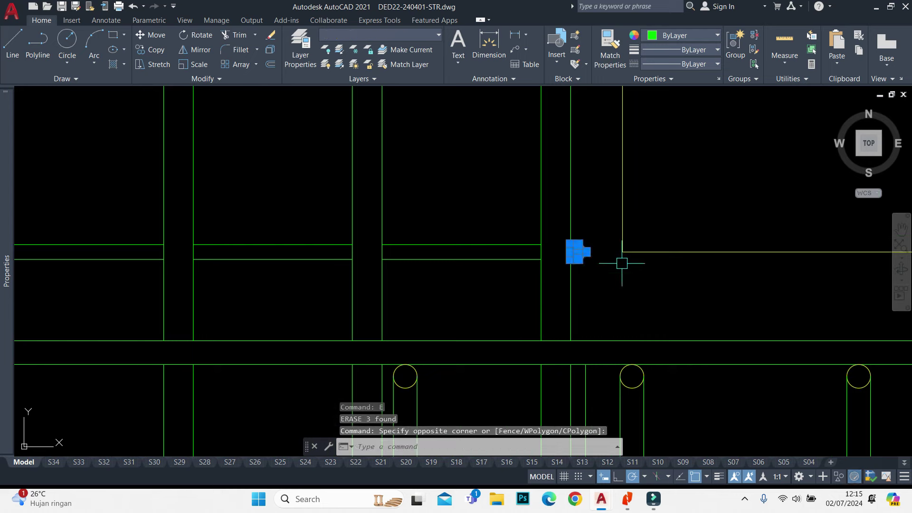
{"action": "type", "text": "mi"}
{"action": "key", "text": "Return"}
{"action": "scroll", "coordinate": [577, 268], "scroll_direction": "up", "scroll_amount": 3}
{"action": "left_click", "coordinate": [503, 331]}
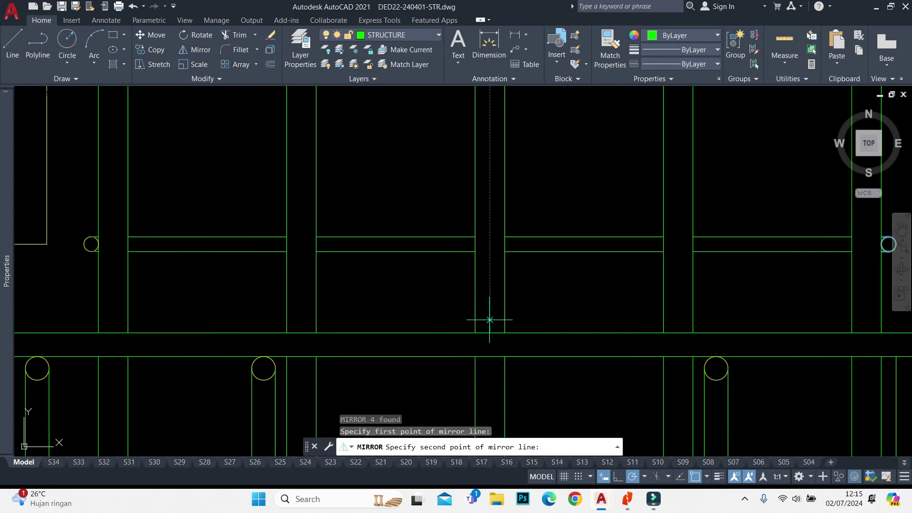
{"action": "key", "text": "Return"}
{"action": "scroll", "coordinate": [421, 270], "scroll_direction": "down", "scroll_amount": 3}
Select the tie lines and end circles for a rectangular array
{"action": "left_click", "coordinate": [157, 191]}
{"action": "left_click", "coordinate": [723, 283]}
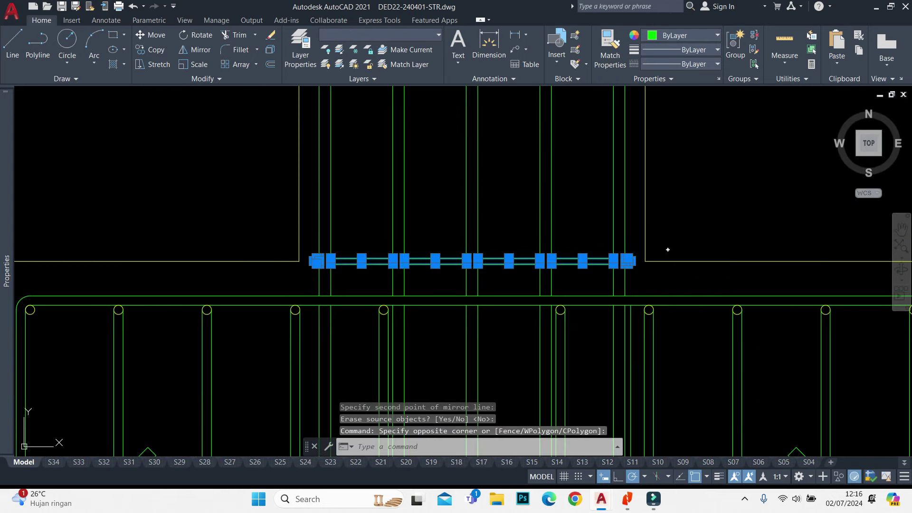
{"action": "key", "text": "Escape"}
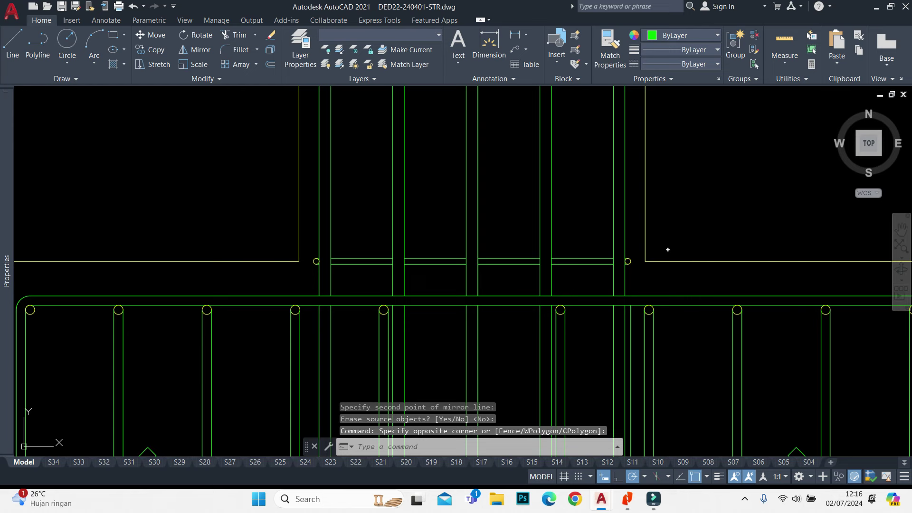
{"action": "left_click", "coordinate": [668, 249]}
{"action": "type", "text": "ar"}
{"action": "key", "text": "Return"}
{"action": "key", "text": "Return"}
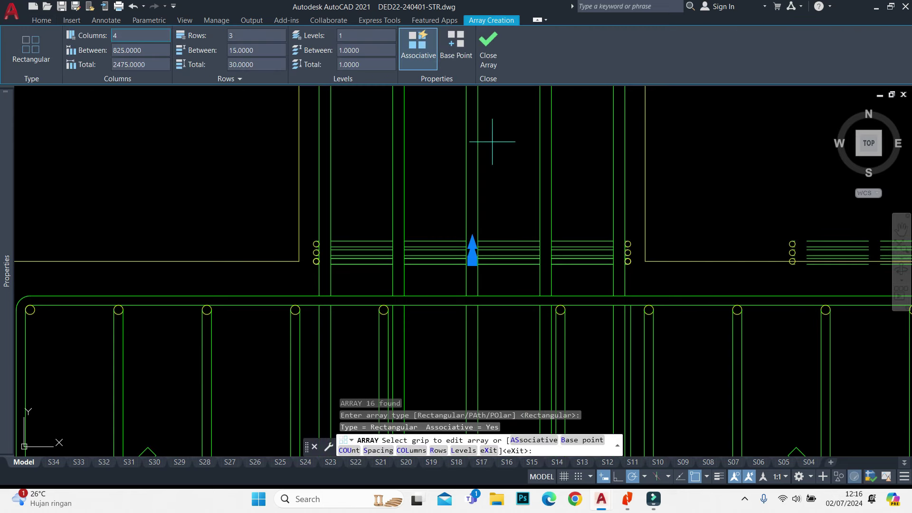
Set the tie array to 1 column and 5 rows at 150 spacing
{"action": "key", "text": "Tab"}
{"action": "type", "text": "5"}
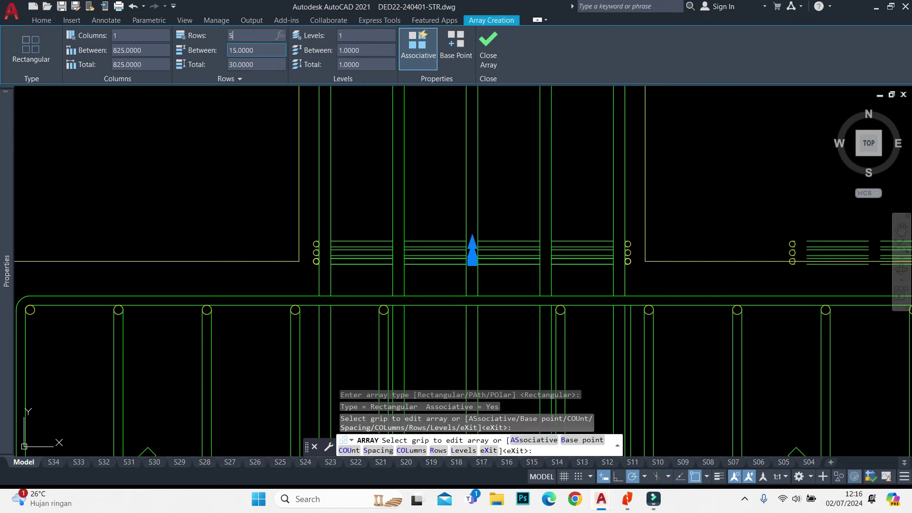
{"action": "key", "text": "Tab"}
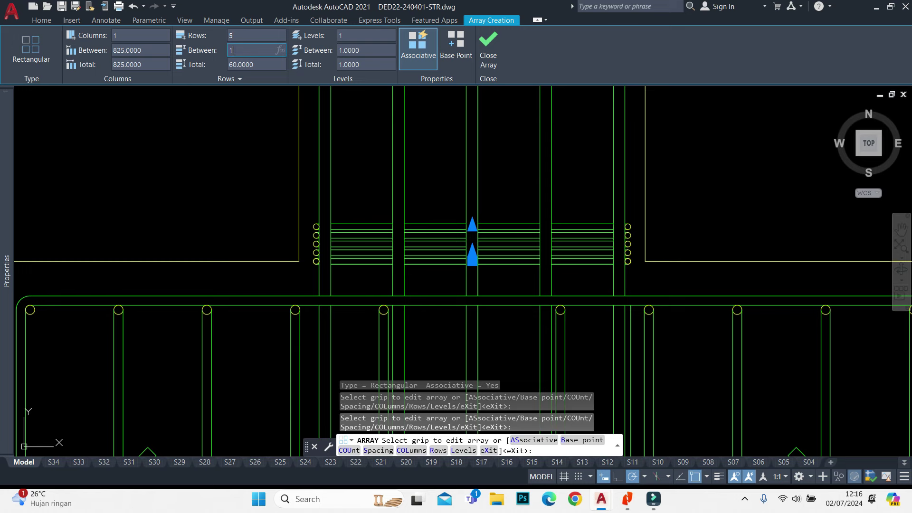
{"action": "type", "text": "50"}
{"action": "key", "text": "Return"}
{"action": "scroll", "coordinate": [489, 143], "scroll_direction": "down", "scroll_amount": 4}
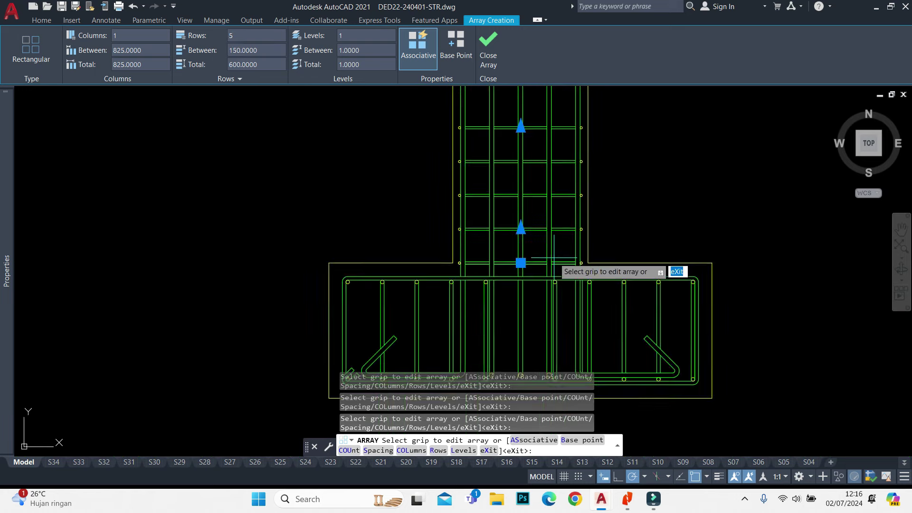
{"action": "key", "text": "Escape"}
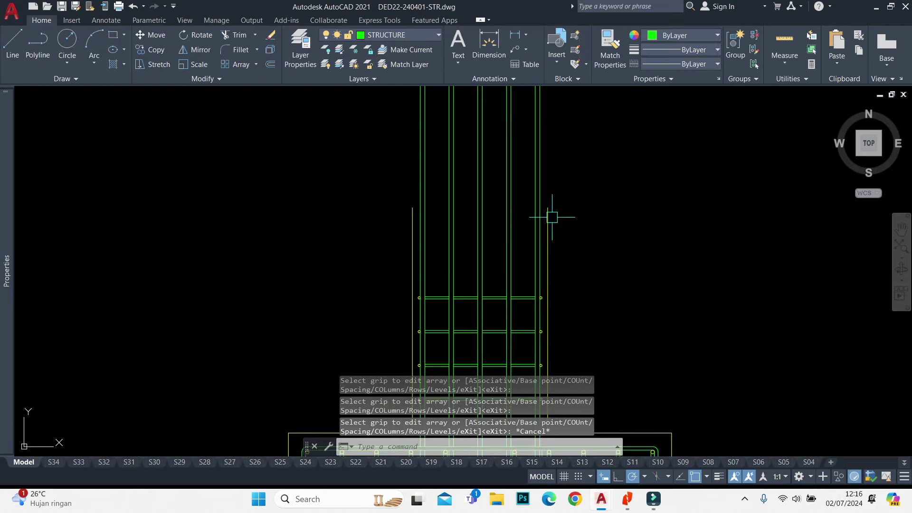
Place a horizontal construction line at the column top
{"action": "type", "text": "xl"}
{"action": "key", "text": "Return"}
{"action": "left_click", "coordinate": [546, 207]}
{"action": "type", "text": "tr"}
{"action": "key", "text": "Return"}
{"action": "left_click", "coordinate": [576, 208]}
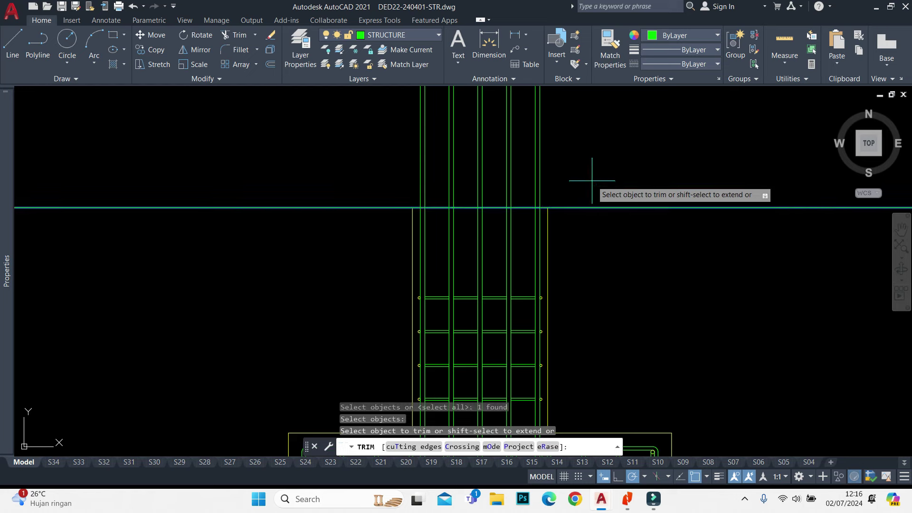
{"action": "left_click_drag", "start_coordinate": [592, 180], "coordinate": [375, 179]}
{"action": "key", "text": "Escape"}
{"action": "scroll", "coordinate": [605, 147], "scroll_direction": "down", "scroll_amount": 5}
{"action": "scroll", "coordinate": [467, 260], "scroll_direction": "up", "scroll_amount": 2}
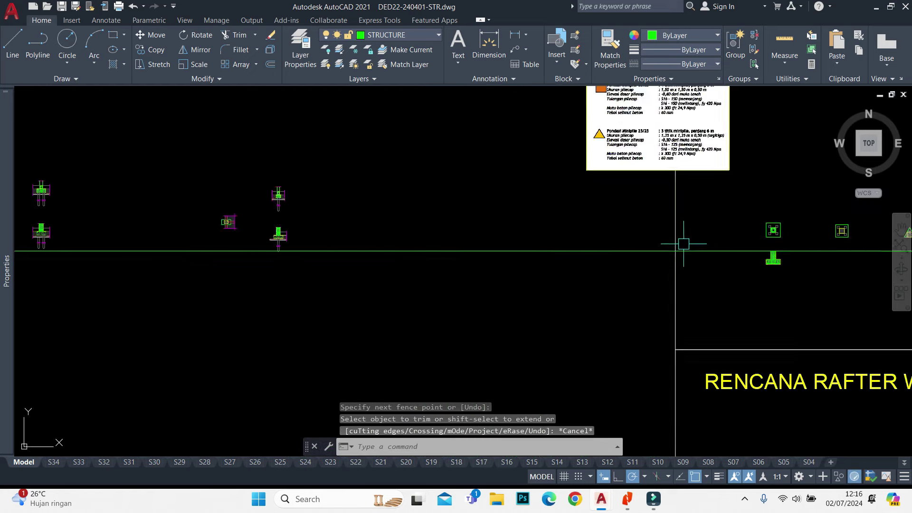
{"action": "scroll", "coordinate": [684, 244], "scroll_direction": "up", "scroll_amount": 1}
{"action": "scroll", "coordinate": [692, 316], "scroll_direction": "up", "scroll_amount": 2}
{"action": "scroll", "coordinate": [629, 319], "scroll_direction": "up", "scroll_amount": 3}
Trim the column bars to the construction line with a fence
{"action": "type", "text": "tr"}
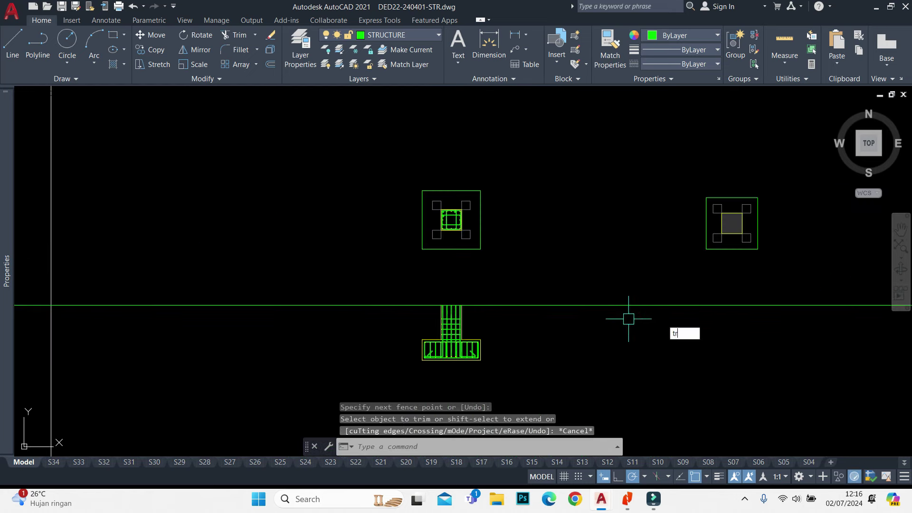
{"action": "key", "text": "Return"}
{"action": "left_click", "coordinate": [523, 328]}
{"action": "left_click", "coordinate": [395, 288]}
{"action": "key", "text": "Return"}
{"action": "key", "text": "Escape"}
{"action": "scroll", "coordinate": [479, 288], "scroll_direction": "up", "scroll_amount": 5}
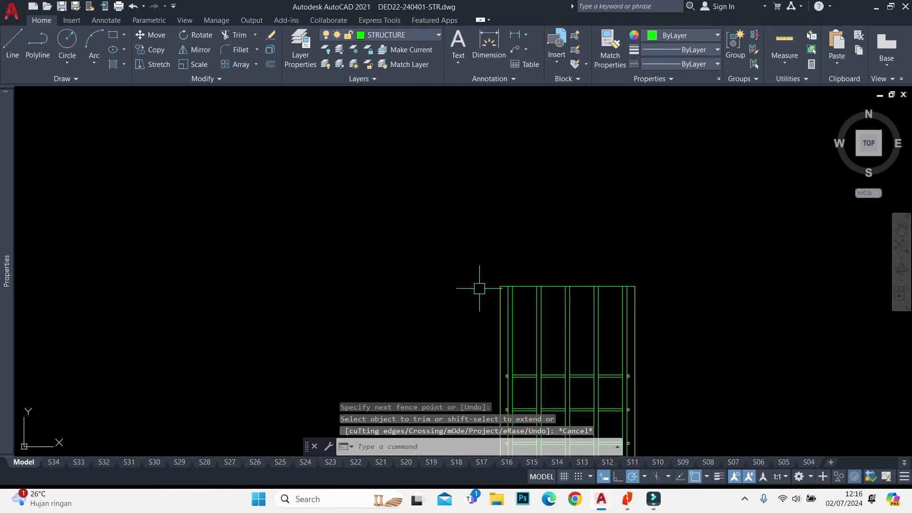
Stretch the column's top line 150 to the left
{"action": "left_click", "coordinate": [479, 288]}
{"action": "left_click", "coordinate": [454, 314]}
{"action": "left_click", "coordinate": [546, 235]}
{"action": "left_click", "coordinate": [484, 294]}
{"action": "left_click", "coordinate": [758, 329]}
{"action": "left_click", "coordinate": [504, 313]}
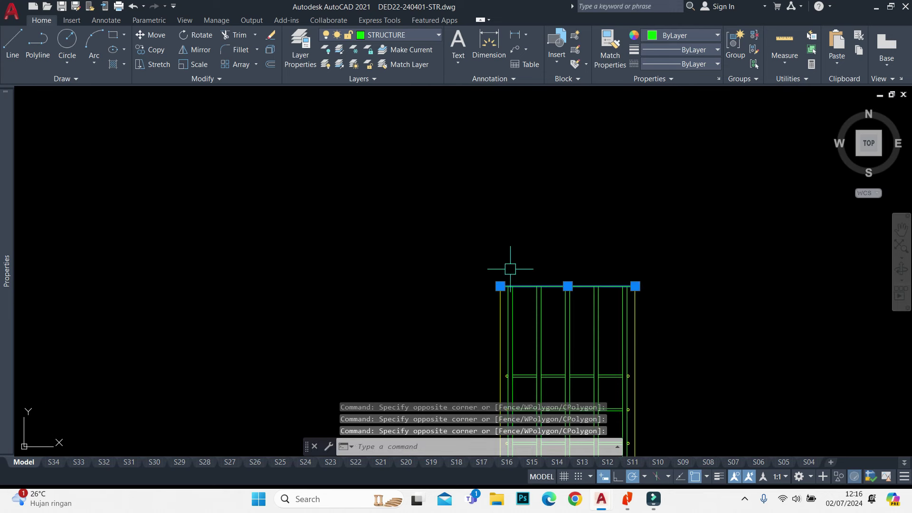
{"action": "type", "text": "s"}
{"action": "key", "text": "Return"}
{"action": "left_click", "coordinate": [532, 245]}
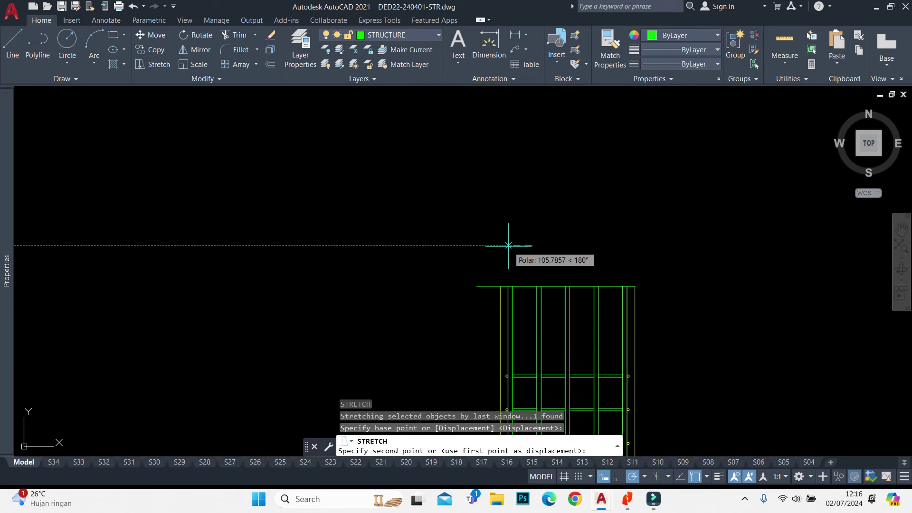
{"action": "type", "text": "150"}
{"action": "key", "text": "Return"}
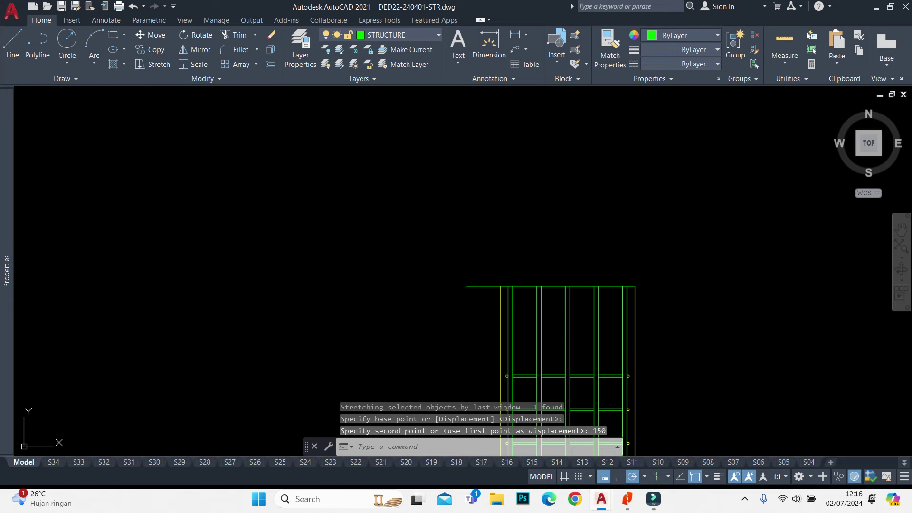
Stretch the top line's right end out by 150
{"action": "left_click", "coordinate": [651, 322]}
{"action": "type", "text": "s"}
{"action": "key", "text": "Return"}
{"action": "left_click", "coordinate": [560, 252]}
{"action": "type", "text": "150"}
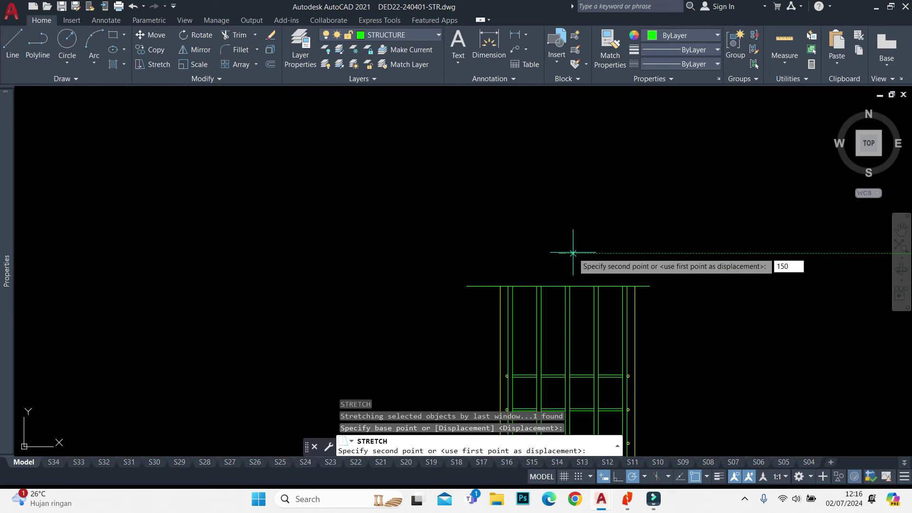
{"action": "key", "text": "Return"}
Move the extended top line onto the BORDER layer
{"action": "left_click", "coordinate": [612, 283]}
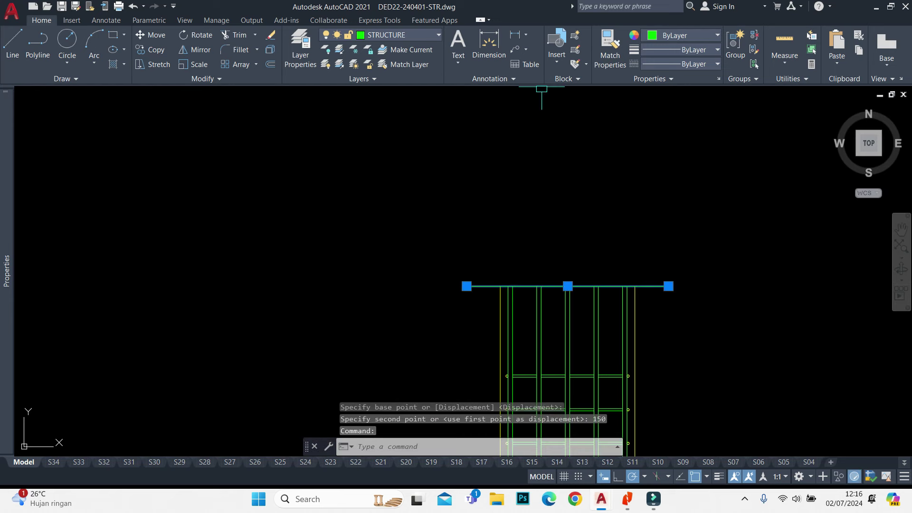
{"action": "left_click", "coordinate": [399, 35]}
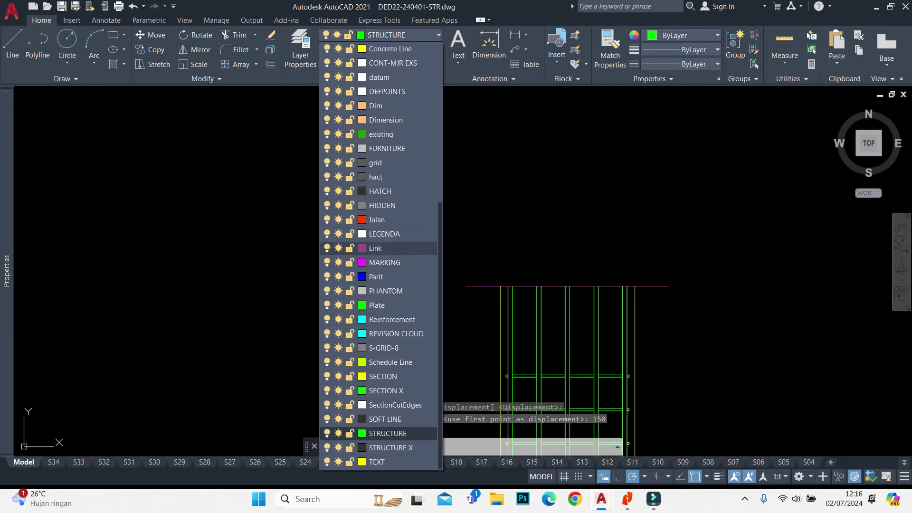
{"action": "scroll", "coordinate": [380, 294], "scroll_direction": "up", "scroll_amount": 3}
{"action": "scroll", "coordinate": [380, 295], "scroll_direction": "up", "scroll_amount": 3}
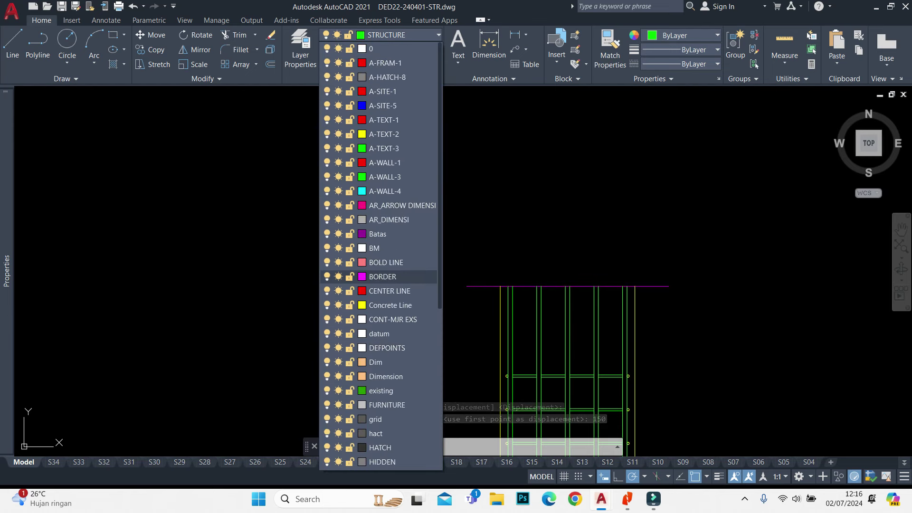
{"action": "left_click", "coordinate": [382, 276]}
{"action": "key", "text": "Escape"}
{"action": "key", "text": "Escape"}
Check the column tie array's row grip, then regenerate the drawing
{"action": "scroll", "coordinate": [523, 347], "scroll_direction": "up", "scroll_amount": 2}
{"action": "scroll", "coordinate": [552, 329], "scroll_direction": "up", "scroll_amount": 2}
{"action": "left_click", "coordinate": [552, 282]}
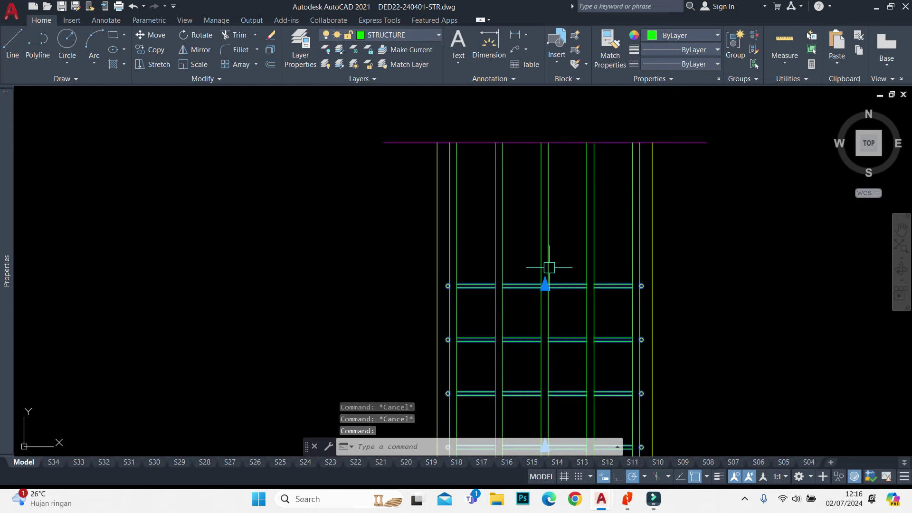
{"action": "left_click", "coordinate": [545, 285]}
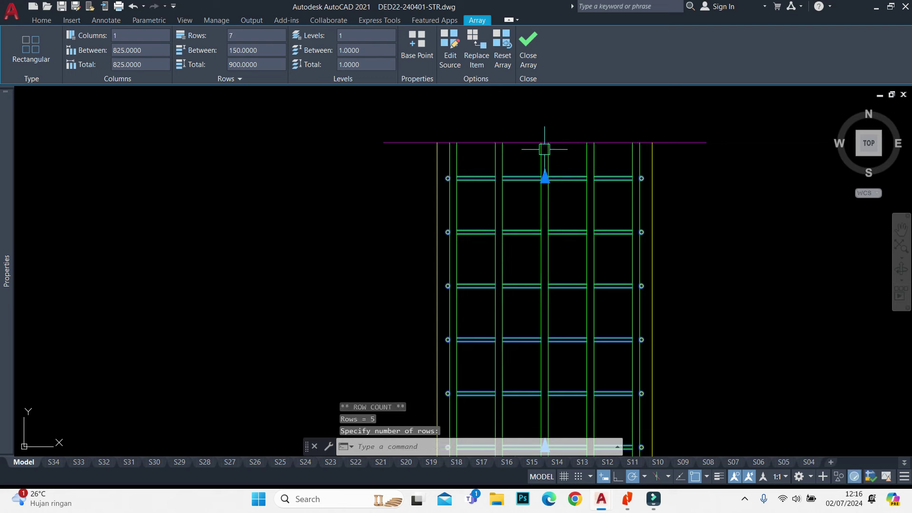
{"action": "scroll", "coordinate": [544, 152], "scroll_direction": "down", "scroll_amount": 4}
{"action": "key", "text": "Escape"}
{"action": "type", "text": "re"}
{"action": "key", "text": "Return"}
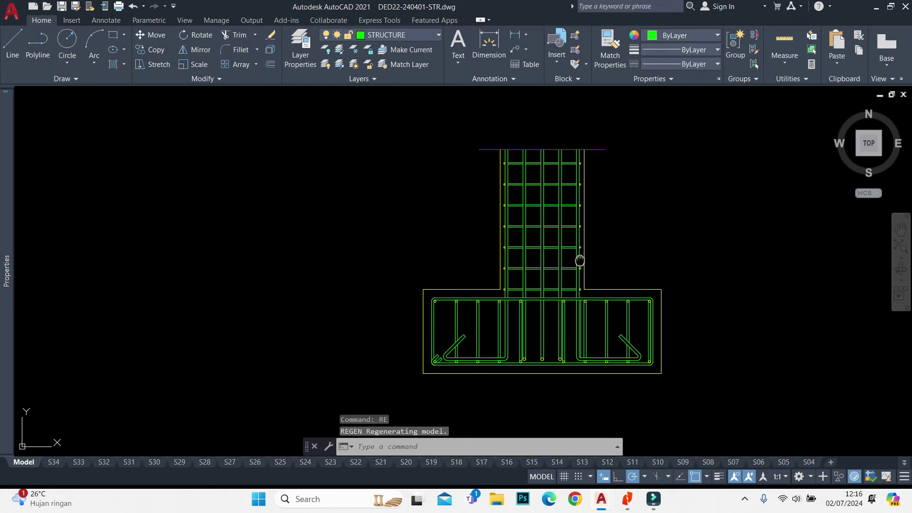
Erase the leftover construction line below the pile cap
{"action": "scroll", "coordinate": [537, 262], "scroll_direction": "up", "scroll_amount": 3}
{"action": "scroll", "coordinate": [451, 278], "scroll_direction": "down", "scroll_amount": 5}
{"action": "scroll", "coordinate": [555, 301], "scroll_direction": "down", "scroll_amount": 5}
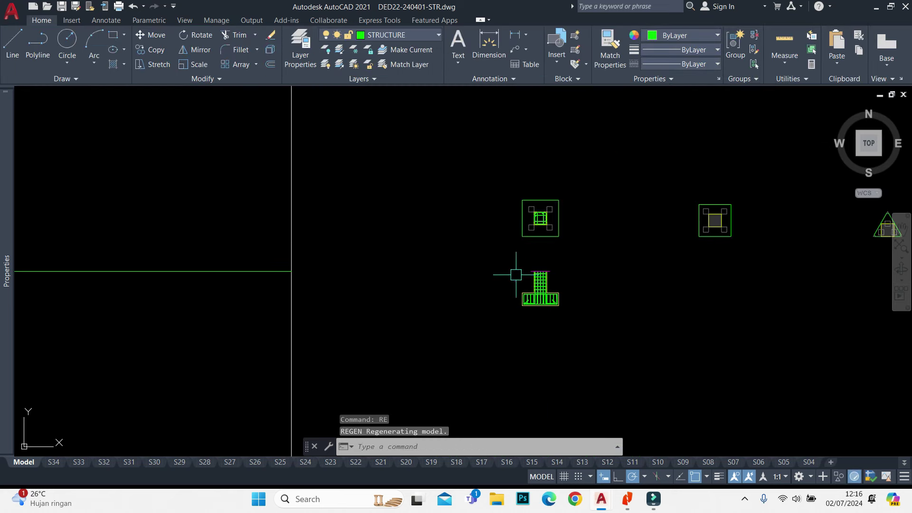
{"action": "left_click_drag", "start_coordinate": [190, 254], "coordinate": [168, 292]}
{"action": "type", "text": "e"}
{"action": "key", "text": "Return"}
Set the multiline to zero justification and the pile-stub scale of 250
{"action": "scroll", "coordinate": [566, 301], "scroll_direction": "down", "scroll_amount": 5}
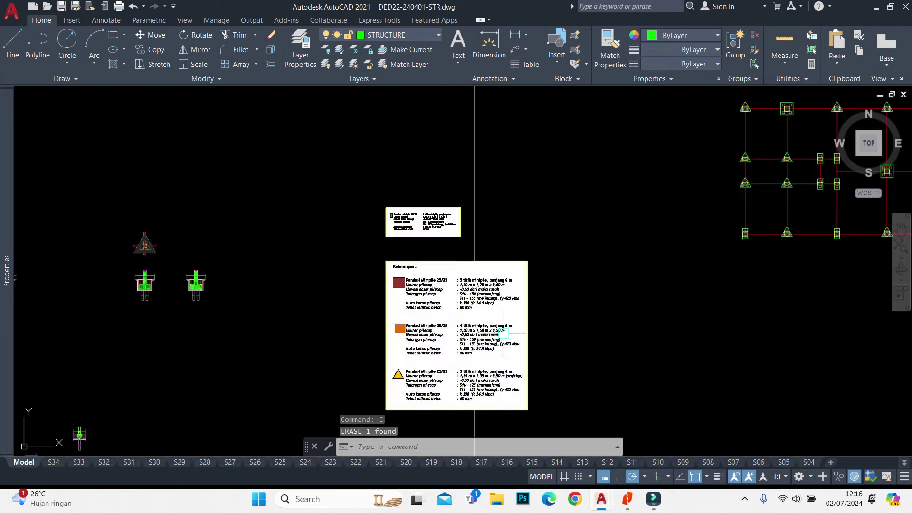
{"action": "scroll", "coordinate": [437, 310], "scroll_direction": "up", "scroll_amount": 5}
{"action": "scroll", "coordinate": [496, 202], "scroll_direction": "down", "scroll_amount": 4}
{"action": "type", "text": "mi"}
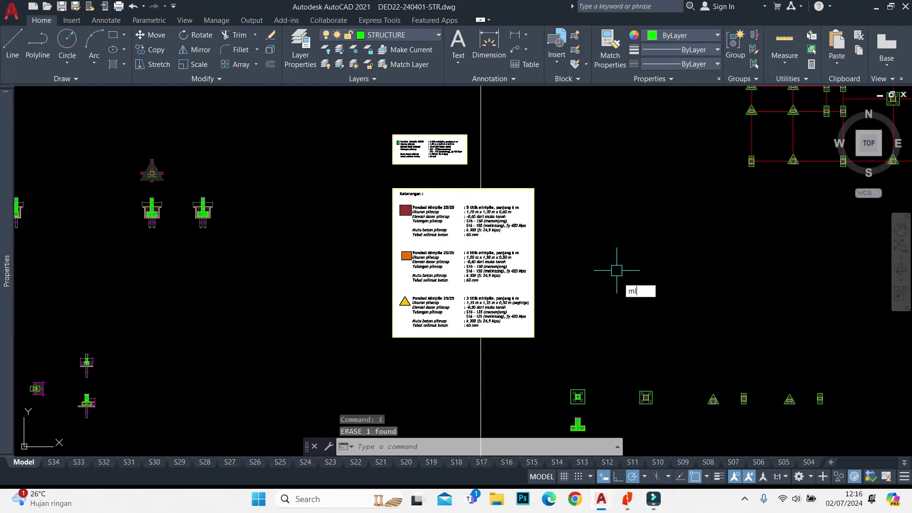
{"action": "key", "text": "Return"}
{"action": "key", "text": "j"}
{"action": "key", "text": "Return"}
{"action": "key", "text": "z"}
{"action": "key", "text": "Return"}
{"action": "key", "text": "s"}
{"action": "key", "text": "Return"}
{"action": "type", "text": "250"}
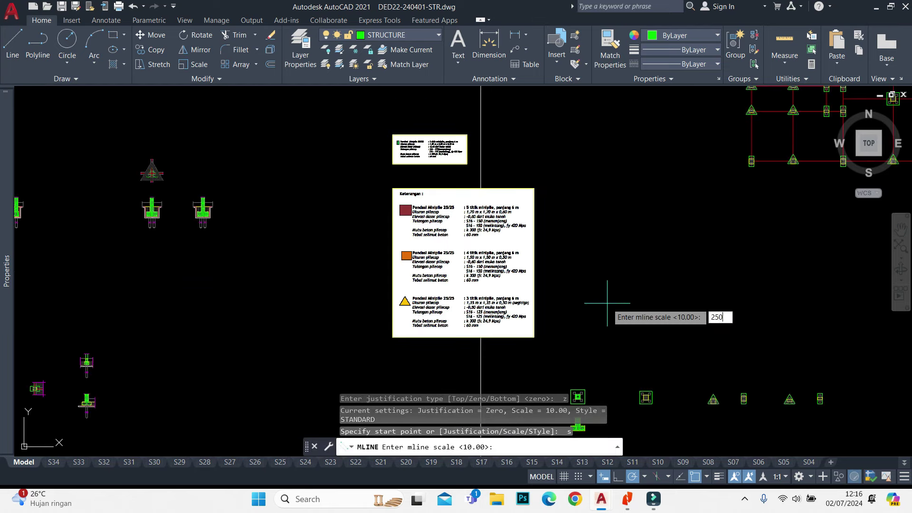
{"action": "key", "text": "Return"}
Draw the 500-long pile stub multiline down from the cap's bottom
{"action": "scroll", "coordinate": [528, 323], "scroll_direction": "up", "scroll_amount": 5}
{"action": "scroll", "coordinate": [550, 281], "scroll_direction": "up", "scroll_amount": 3}
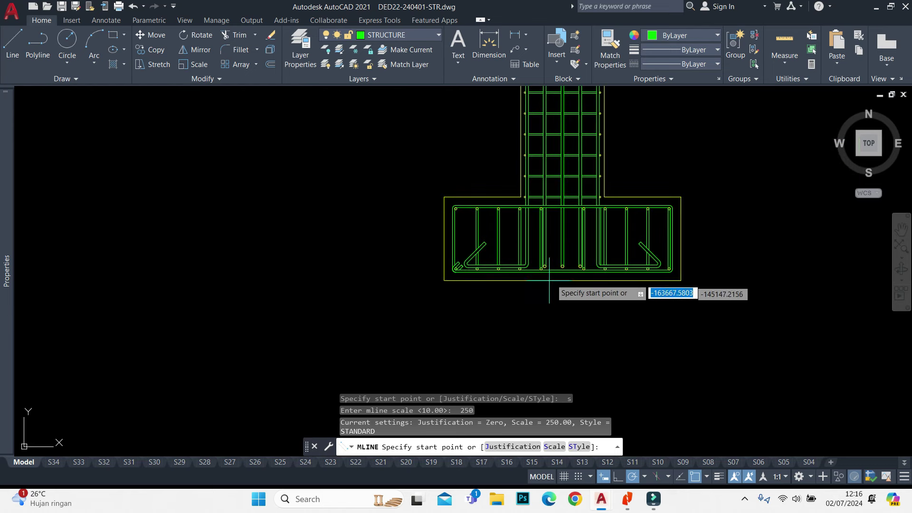
{"action": "left_click", "coordinate": [562, 281]}
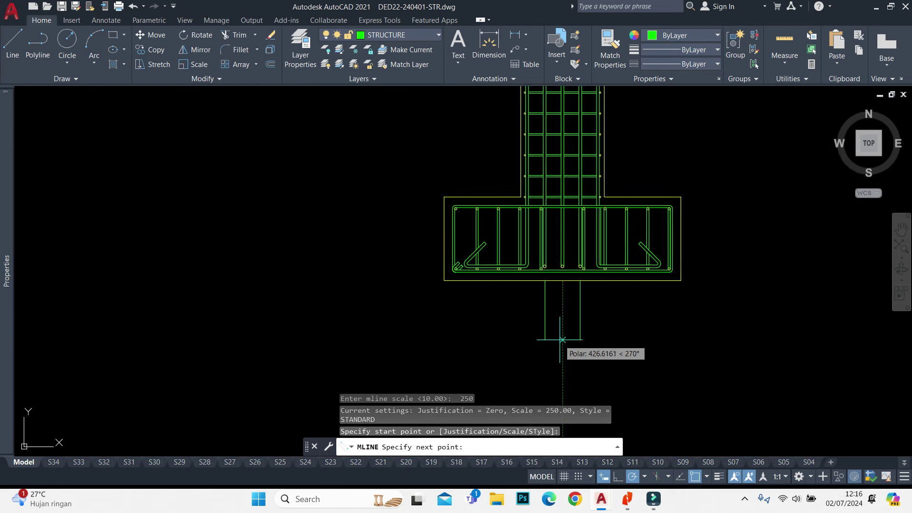
{"action": "type", "text": "500"}
{"action": "key", "text": "Return"}
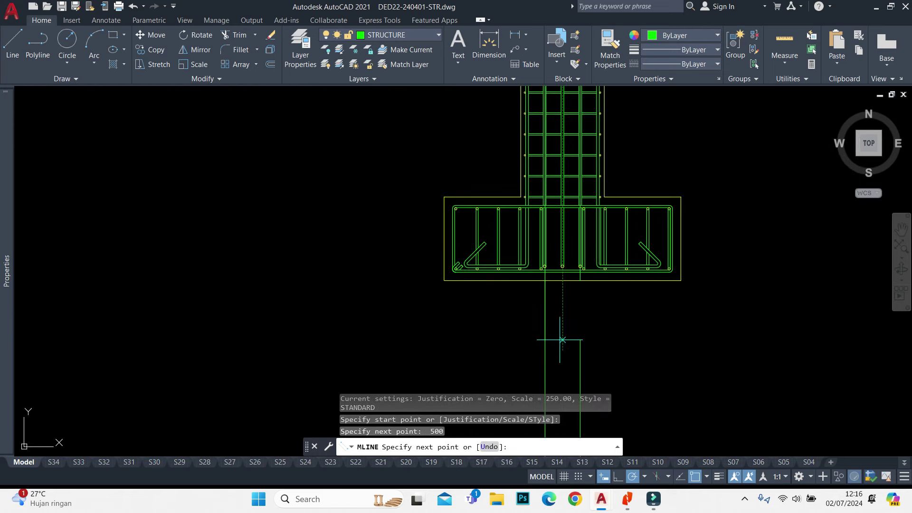
{"action": "key", "text": "Escape"}
Draw a line closing the bottom of the pile stub
{"action": "middle_click_drag", "start_coordinate": [561, 340], "coordinate": [535, 265]}
{"action": "type", "text": "l"}
{"action": "key", "text": "Return"}
{"action": "left_click", "coordinate": [552, 274]}
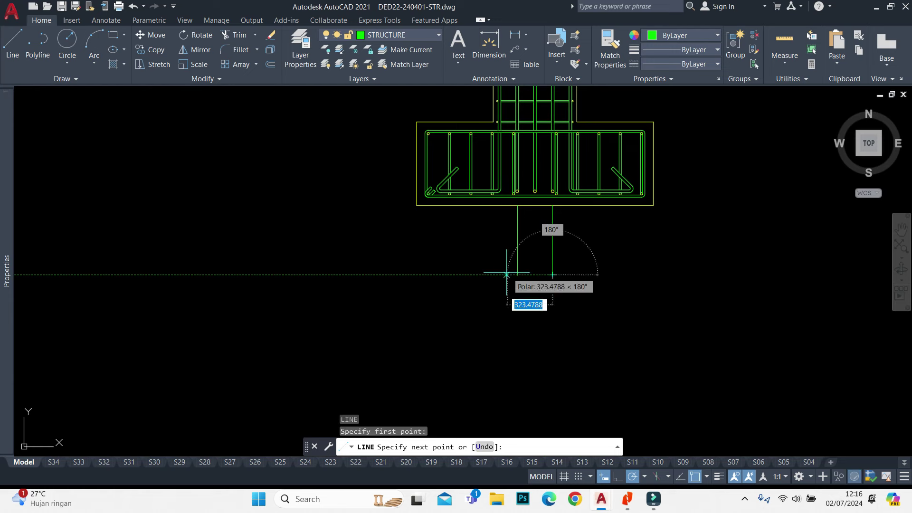
{"action": "left_click", "coordinate": [517, 274]}
{"action": "key", "text": "Escape"}
Stretch the stub's bottom line 100 past its left side
{"action": "scroll", "coordinate": [519, 269], "scroll_direction": "up", "scroll_amount": 2}
{"action": "left_click", "coordinate": [510, 283]}
{"action": "type", "text": "s"}
{"action": "key", "text": "Return"}
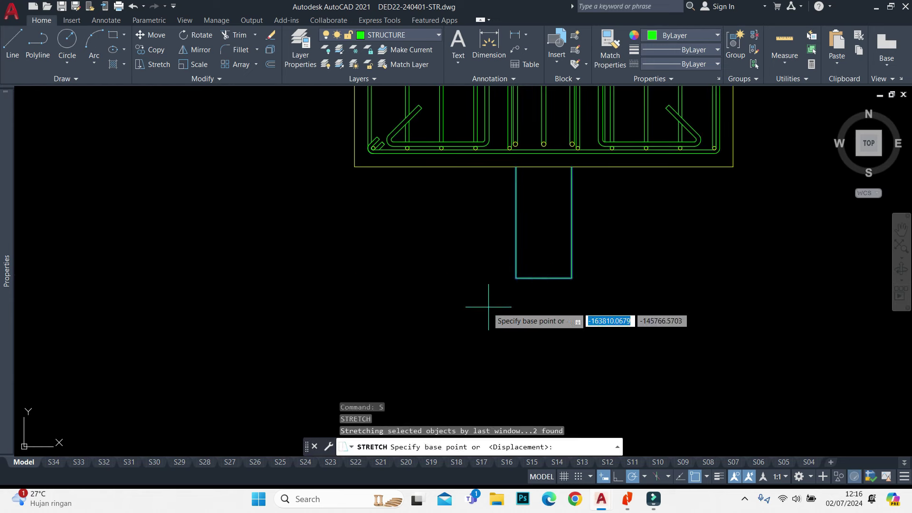
{"action": "left_click", "coordinate": [487, 307]}
{"action": "type", "text": "100"}
{"action": "key", "text": "Return"}
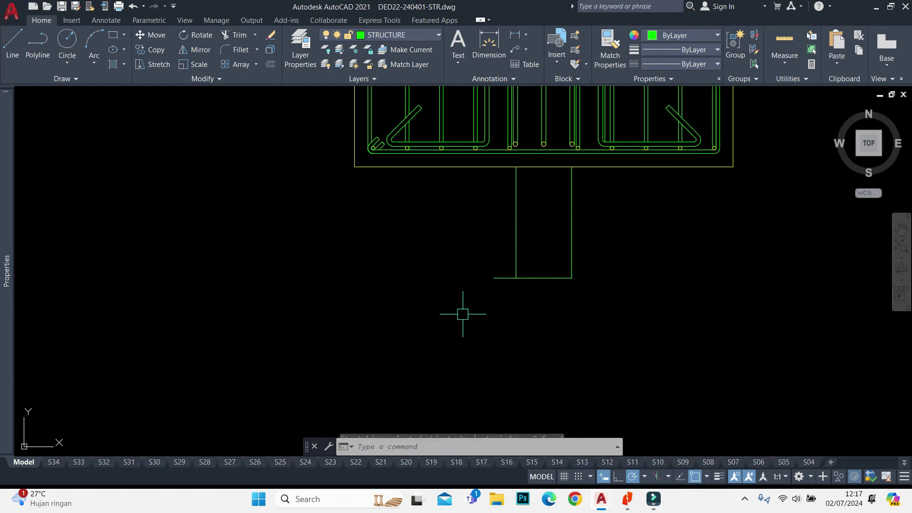
Stretch the stub's bottom line 100 past its right side
{"action": "left_click", "coordinate": [698, 209]}
{"action": "left_click", "coordinate": [559, 319]}
{"action": "type", "text": "s"}
{"action": "key", "text": "Return"}
{"action": "left_click", "coordinate": [593, 319]}
{"action": "type", "text": "100"}
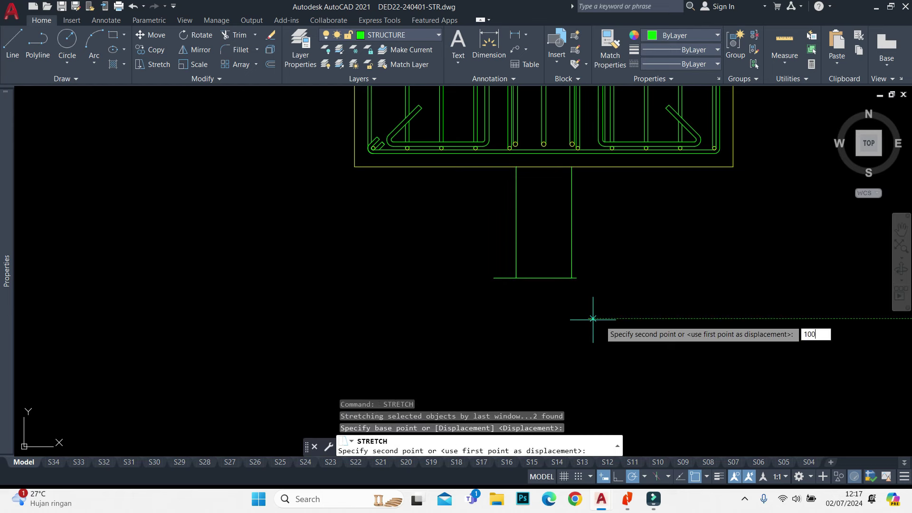
{"action": "key", "text": "Return"}
Select the stub's bottom line and open the layer list
{"action": "left_click", "coordinate": [428, 212]}
{"action": "left_click", "coordinate": [670, 349]}
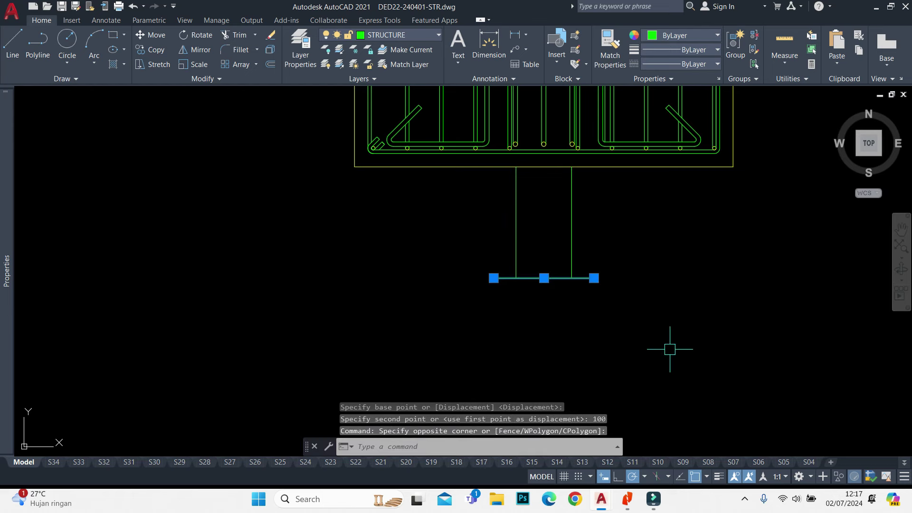
{"action": "left_click", "coordinate": [399, 35]}
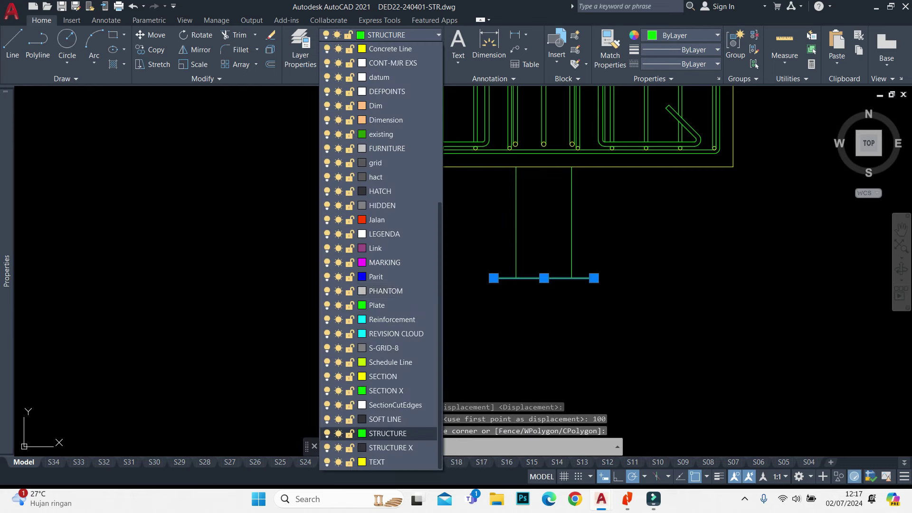
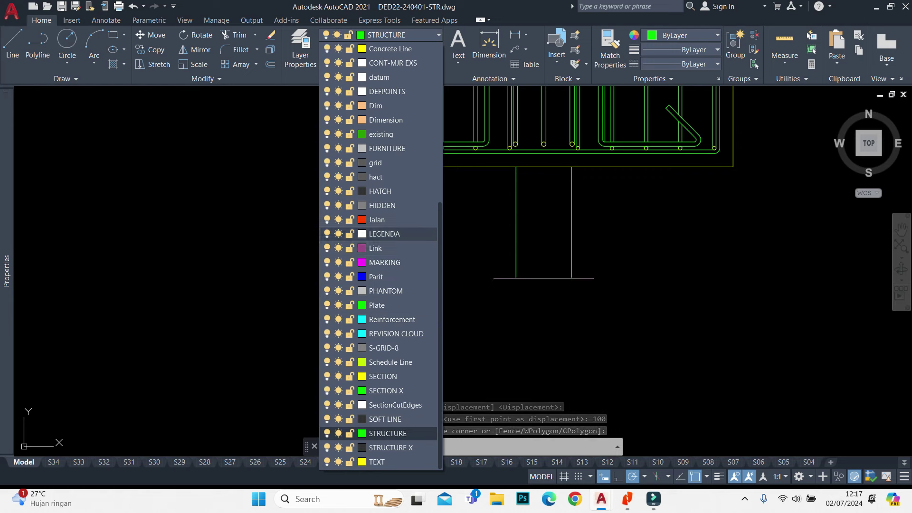
Put the pile's base line on BORDER and its two side lines on HIDDEN
{"action": "scroll", "coordinate": [380, 248], "scroll_direction": "up", "scroll_amount": 5}
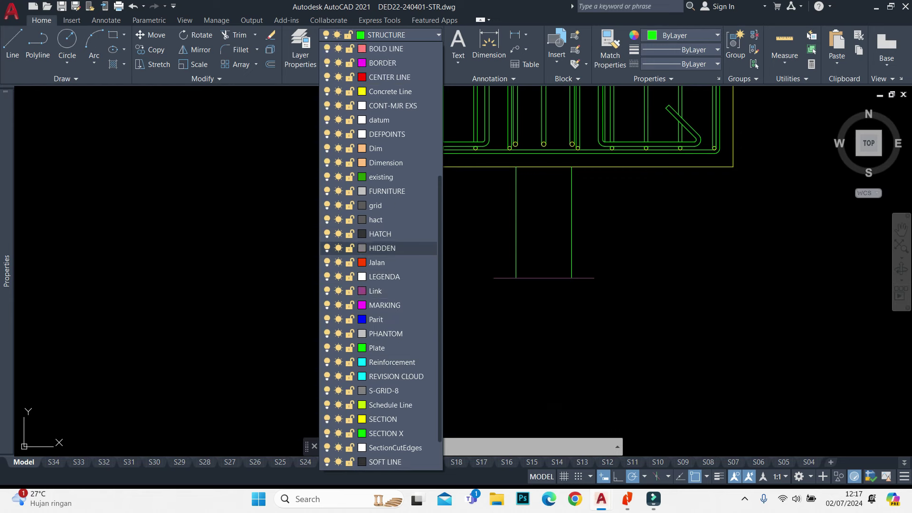
{"action": "left_click", "coordinate": [380, 234]}
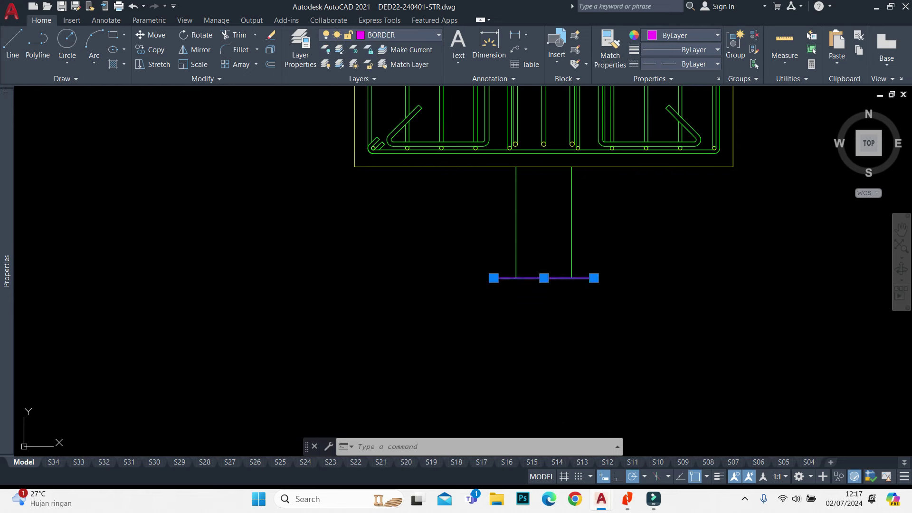
{"action": "key", "text": "Escape"}
{"action": "key", "text": "Escape"}
{"action": "left_click", "coordinate": [533, 223]}
{"action": "left_click", "coordinate": [405, 92]}
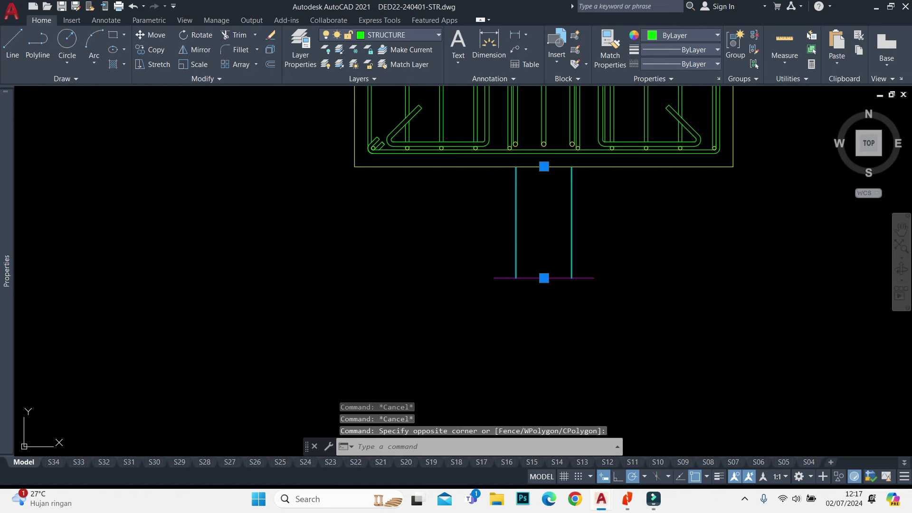
{"action": "left_click", "coordinate": [390, 35]}
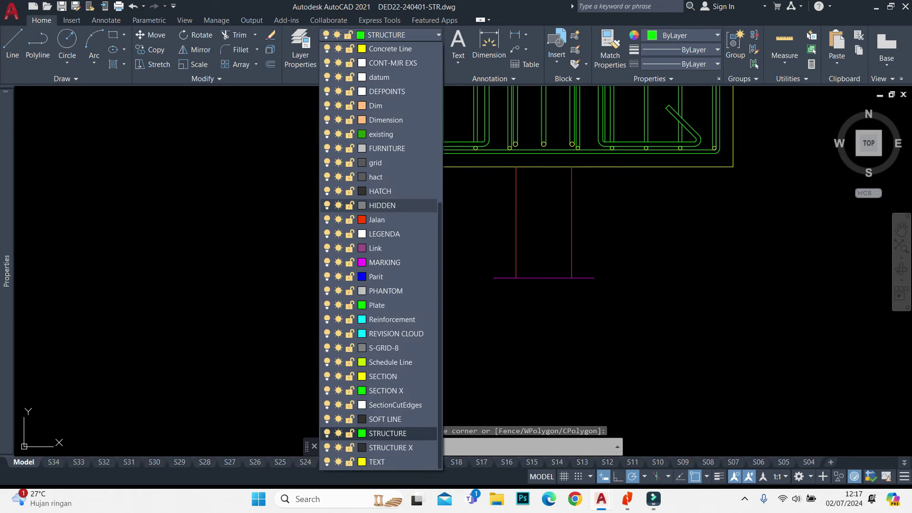
{"action": "left_click", "coordinate": [380, 205]}
Centre the pile in view and begin mirroring the selected lines
{"action": "middle_click_drag", "start_coordinate": [647, 232], "coordinate": [537, 255]}
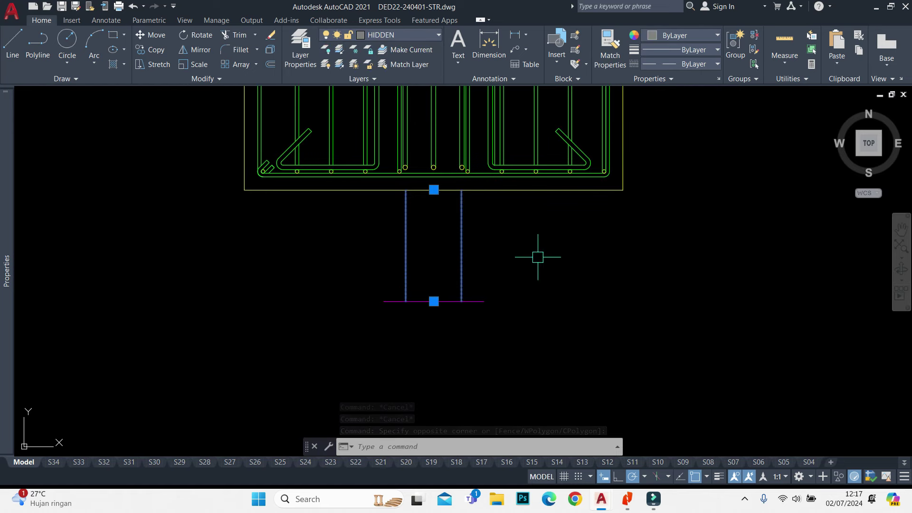
{"action": "type", "text": "mi"}
{"action": "key", "text": "Return"}
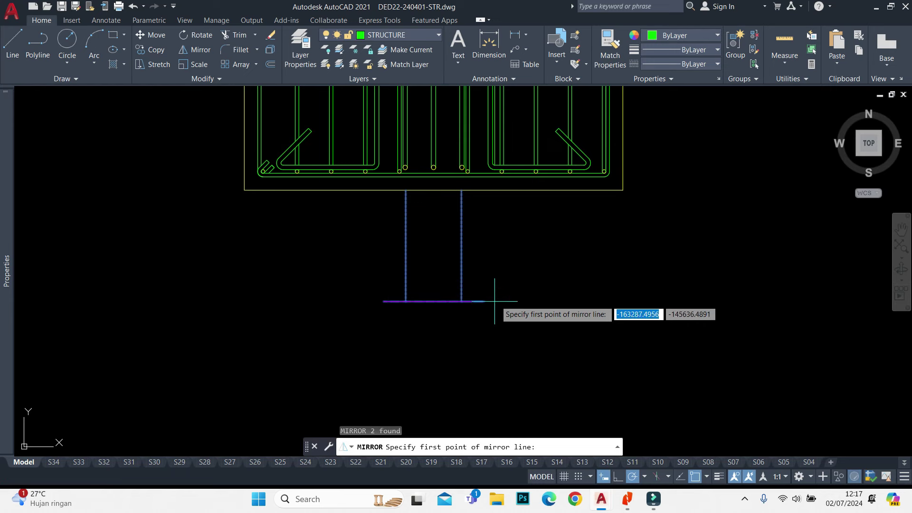
Mirror the break line across the shaft, keeping the original, to form a double break
{"action": "type", "text": "50"}
{"action": "key", "text": "Return"}
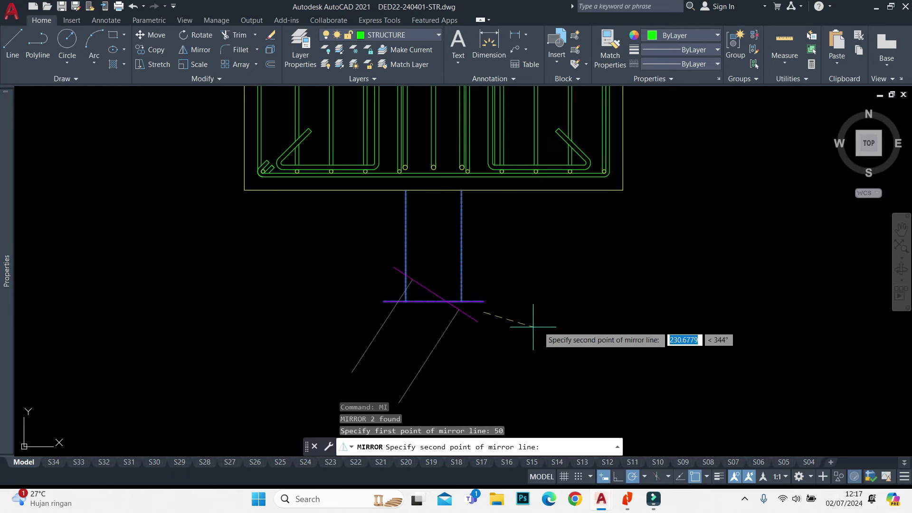
{"action": "left_click", "coordinate": [556, 307]}
{"action": "key", "text": "Return"}
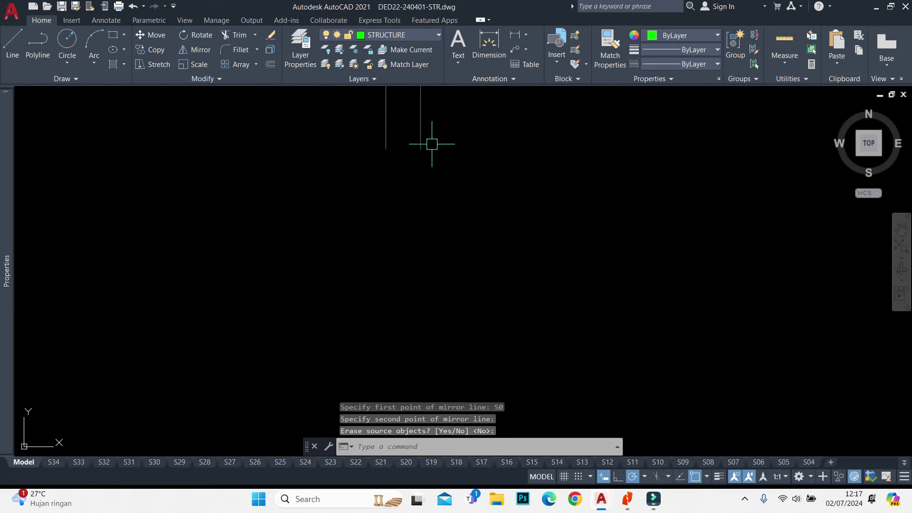
Close the pile bottom with a line and begin a 100-unit tip line
{"action": "type", "text": "l"}
{"action": "key", "text": "Return"}
{"action": "left_click", "coordinate": [420, 149]}
{"action": "left_click", "coordinate": [386, 149]}
{"action": "key", "text": "Return"}
{"action": "key", "text": "Return"}
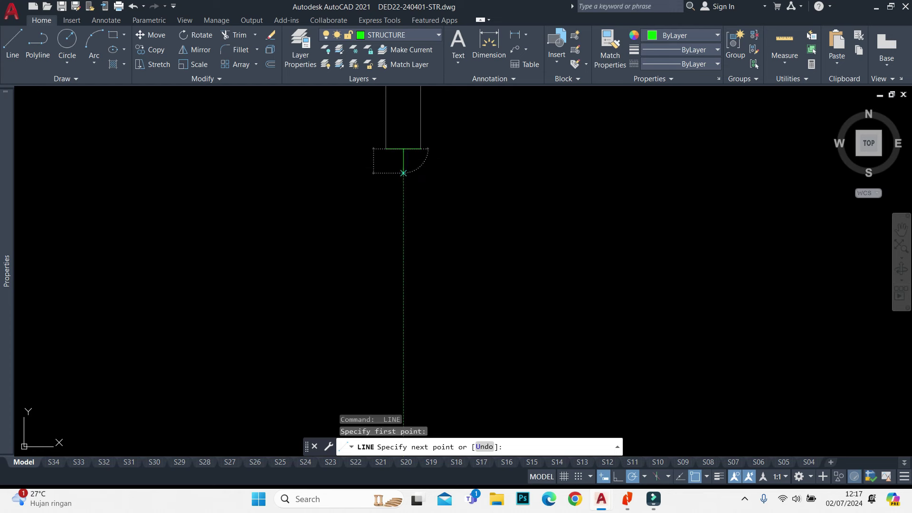
{"action": "type", "text": "100"}
{"action": "key", "text": "Return"}
{"action": "scroll", "coordinate": [418, 148], "scroll_direction": "up", "scroll_amount": 2}
{"action": "left_click", "coordinate": [417, 149]}
Redraw the tip with a 200-unit centre guide line and a tip edge from the corner
{"action": "key", "text": "ctrl+z"}
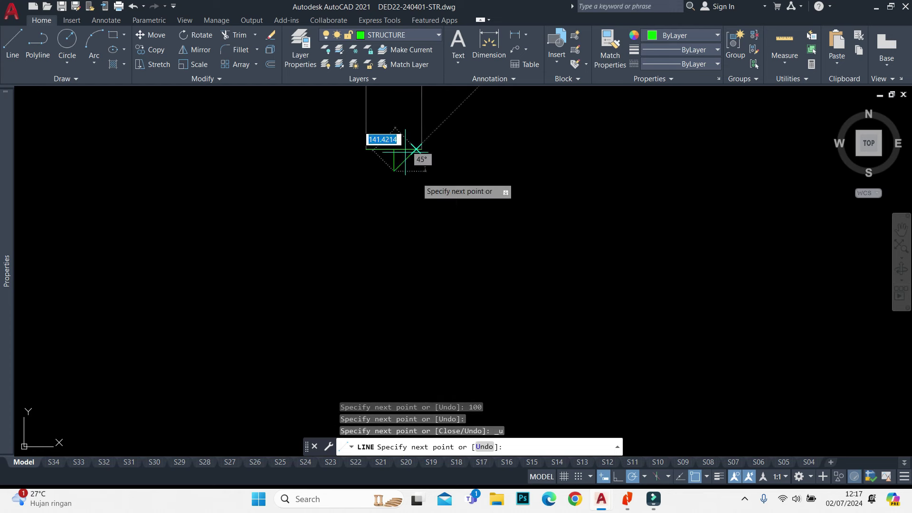
{"action": "key", "text": "ctrl+z"}
{"action": "key", "text": "BackSpace"}
{"action": "type", "text": "200"}
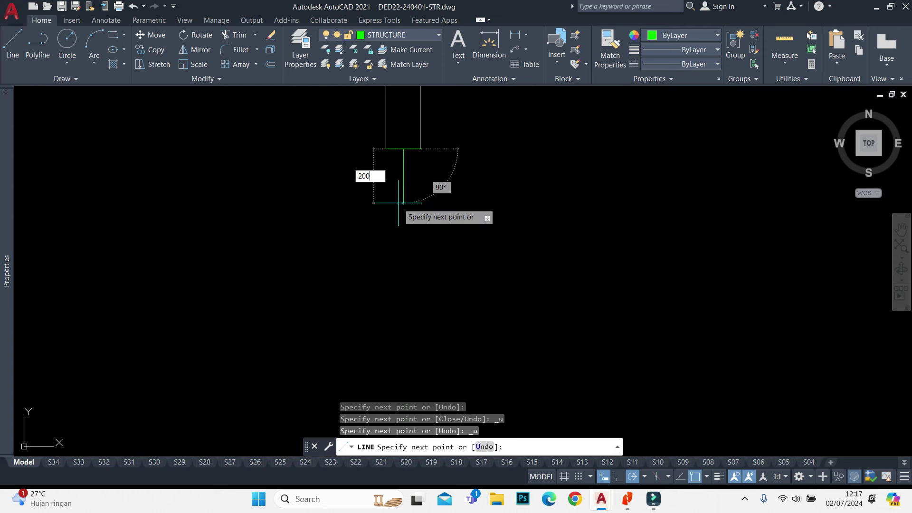
{"action": "key", "text": "Return"}
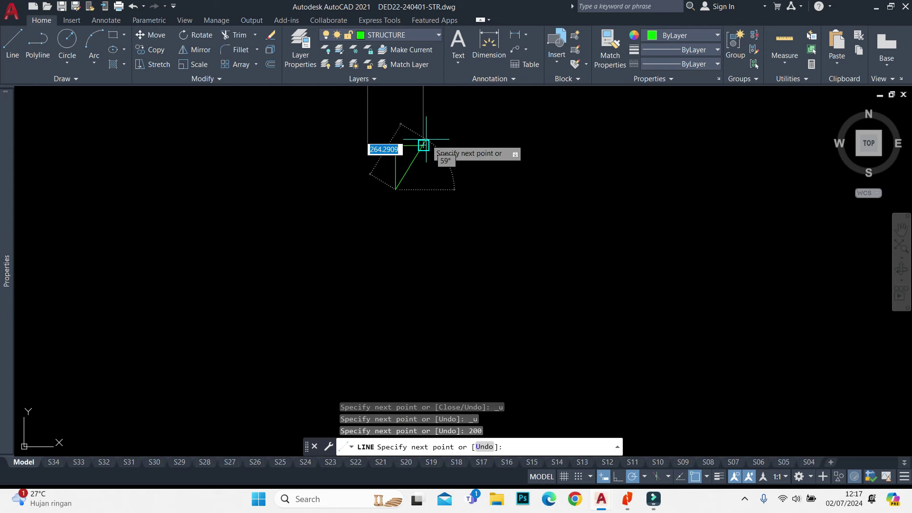
{"action": "key", "text": "Escape"}
{"action": "key", "text": "space"}
{"action": "left_click", "coordinate": [368, 145]}
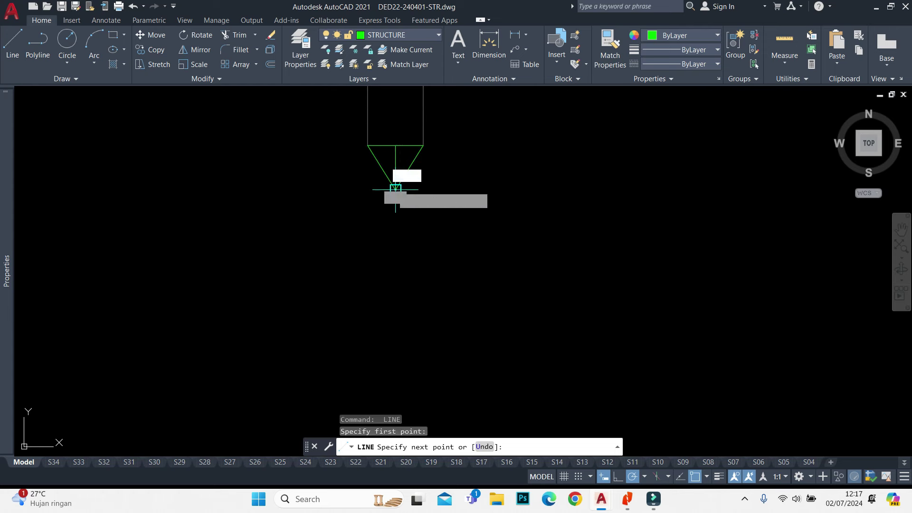
{"action": "key", "text": "Escape"}
Trim the helper lines above the tip with a fence, leaving a V-shaped point
{"action": "type", "text": "tr"}
{"action": "key", "text": "space"}
{"action": "left_click_drag", "start_coordinate": [480, 116], "coordinate": [393, 138]}
{"action": "key", "text": "Escape"}
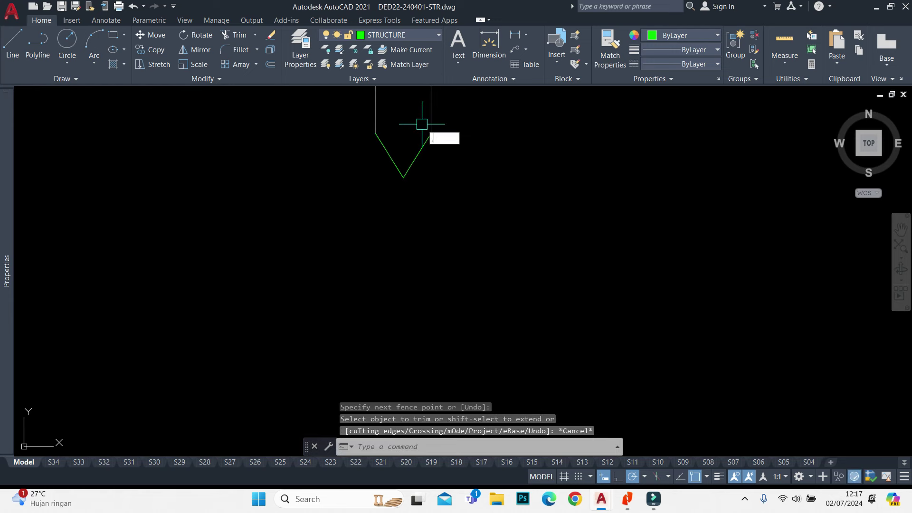
Match the dashed pile side line's properties onto the tip lines
{"action": "type", "text": "ma"}
{"action": "key", "text": "space"}
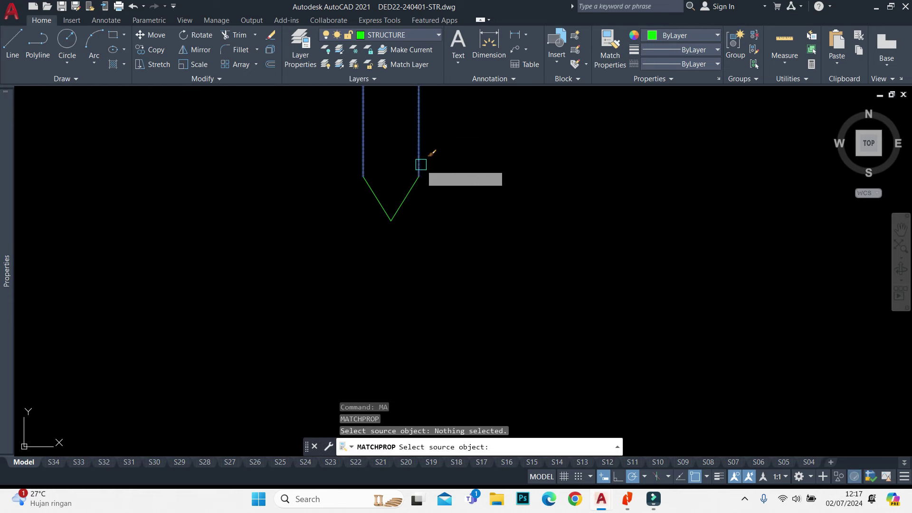
{"action": "left_click", "coordinate": [419, 162]}
{"action": "left_click_drag", "start_coordinate": [438, 142], "coordinate": [397, 194]}
{"action": "key", "text": "Escape"}
{"action": "scroll", "coordinate": [400, 212], "scroll_direction": "down", "scroll_amount": 4}
{"action": "middle_click_drag", "start_coordinate": [434, 188], "coordinate": [432, 243]}
{"action": "left_click", "coordinate": [472, 301]}
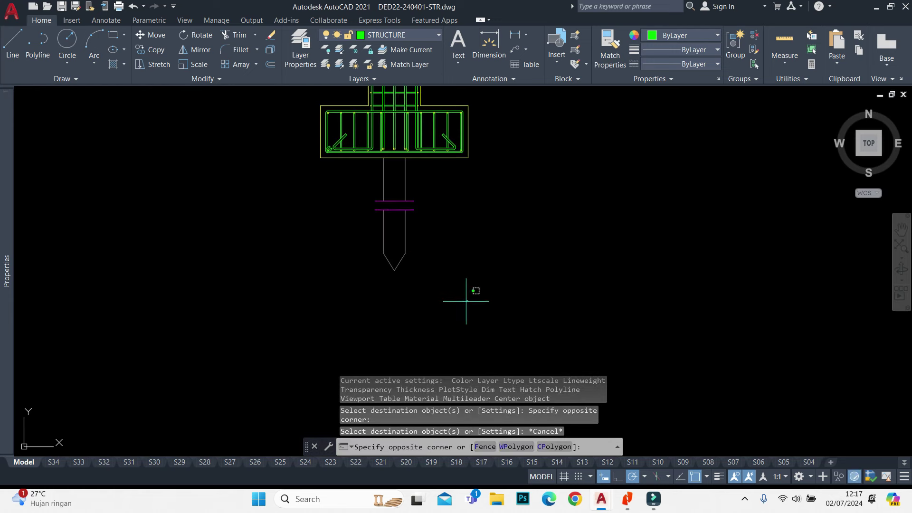
Stretch the pile bottom down by 500 with a crossing window
{"action": "left_click", "coordinate": [302, 168]}
{"action": "type", "text": "s"}
{"action": "key", "text": "space"}
{"action": "left_click", "coordinate": [500, 196]}
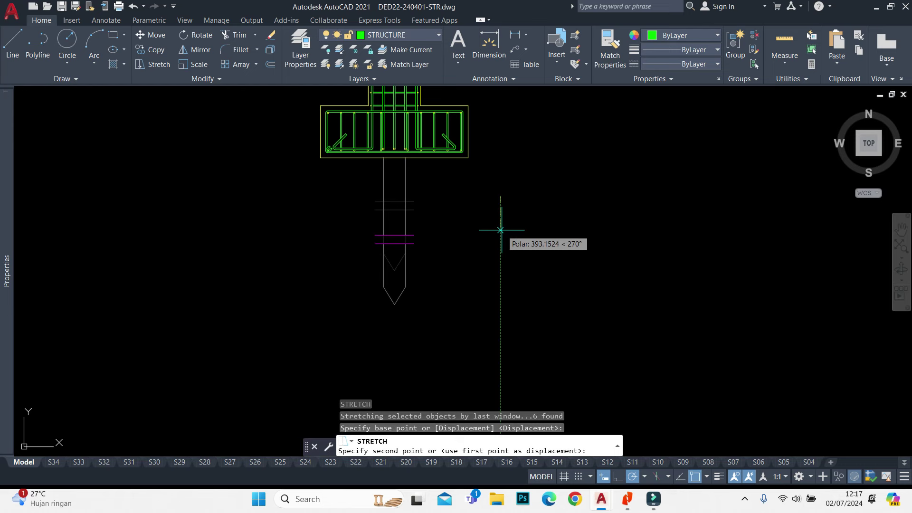
{"action": "type", "text": "50"}
{"action": "key", "text": "Return"}
Copy the whole pile twice using the pile spacing taken from the plan
{"action": "left_click", "coordinate": [480, 202]}
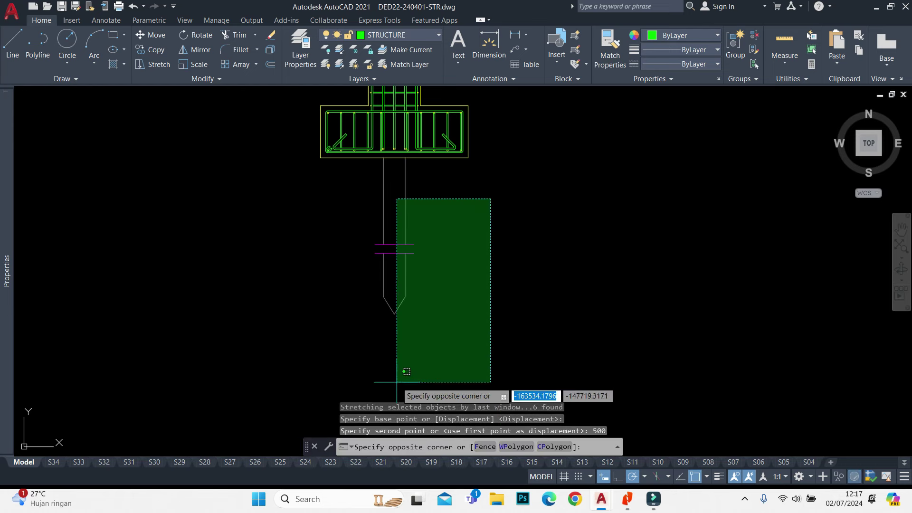
{"action": "left_click", "coordinate": [397, 377]}
{"action": "left_click", "coordinate": [444, 254]}
{"action": "left_click", "coordinate": [376, 309]}
{"action": "key", "text": "Return"}
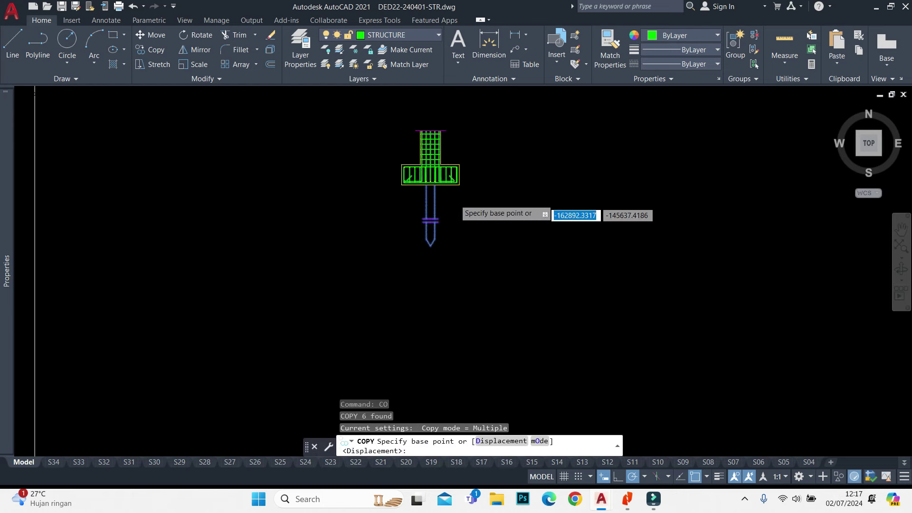
{"action": "scroll", "coordinate": [441, 214], "scroll_direction": "down", "scroll_amount": 5}
{"action": "scroll", "coordinate": [418, 194], "scroll_direction": "up", "scroll_amount": 6}
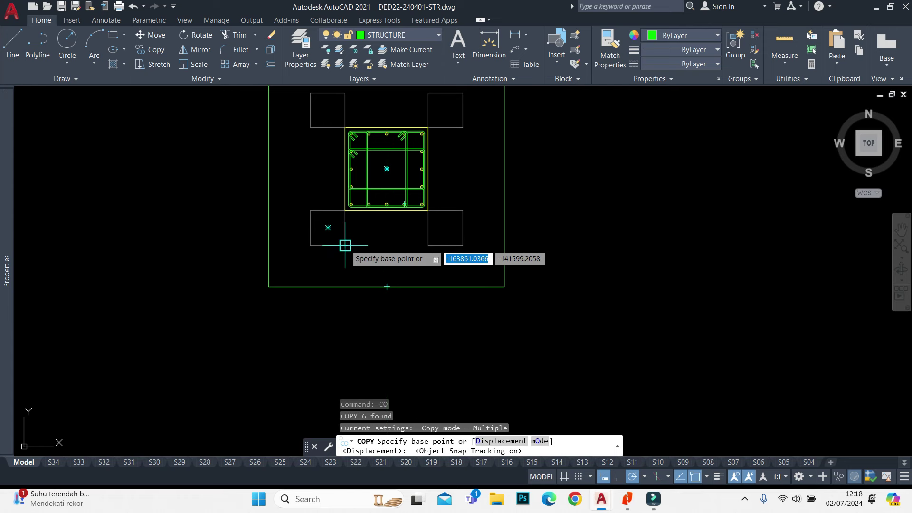
{"action": "left_click", "coordinate": [387, 245]}
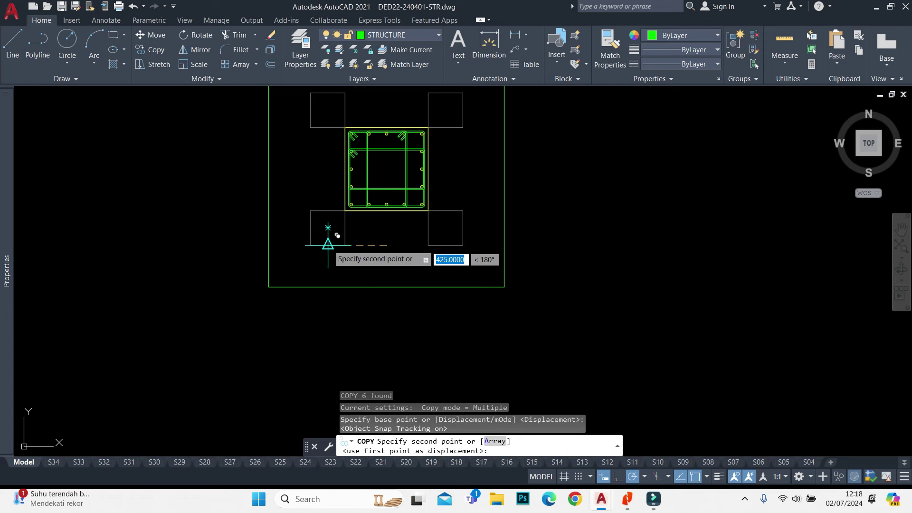
{"action": "left_click", "coordinate": [422, 246]}
{"action": "left_click", "coordinate": [445, 246]}
Review the three piles beneath the section and regenerate the display
{"action": "scroll", "coordinate": [463, 205], "scroll_direction": "down", "scroll_amount": 3}
{"action": "middle_click_drag", "start_coordinate": [546, 456], "coordinate": [573, 306]}
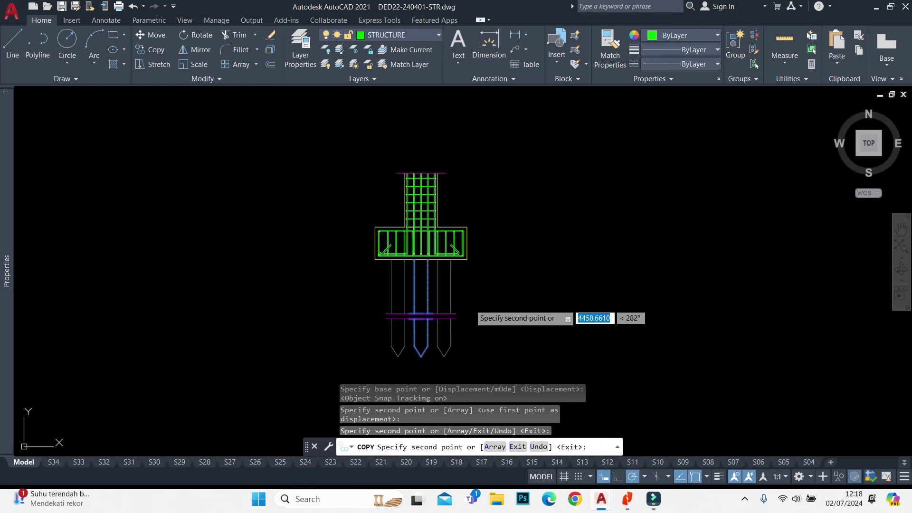
{"action": "scroll", "coordinate": [435, 346], "scroll_direction": "up", "scroll_amount": 2}
{"action": "scroll", "coordinate": [436, 346], "scroll_direction": "up", "scroll_amount": 1}
{"action": "key", "text": "Escape"}
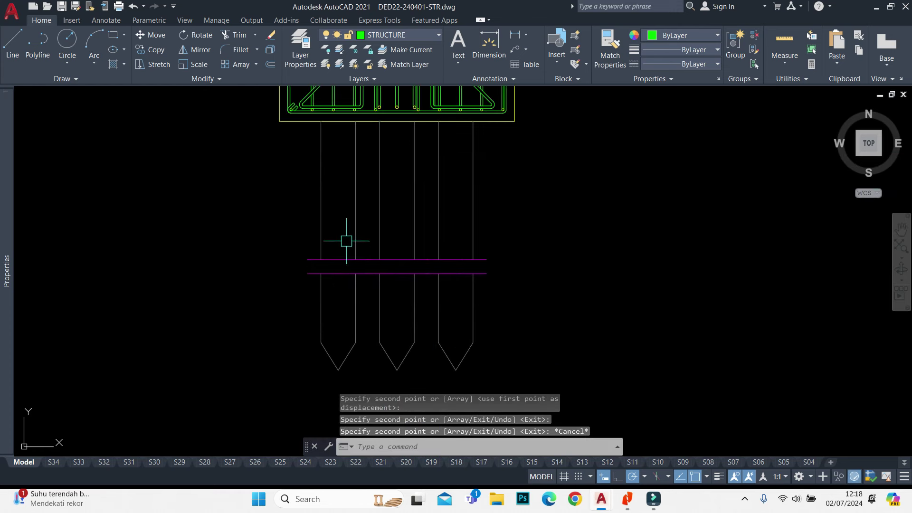
{"action": "scroll", "coordinate": [484, 172], "scroll_direction": "down", "scroll_amount": 3}
{"action": "type", "text": "re"}
{"action": "key", "text": "Return"}
Zoom around the drawing and clear the stray selection
{"action": "scroll", "coordinate": [497, 253], "scroll_direction": "down", "scroll_amount": 4}
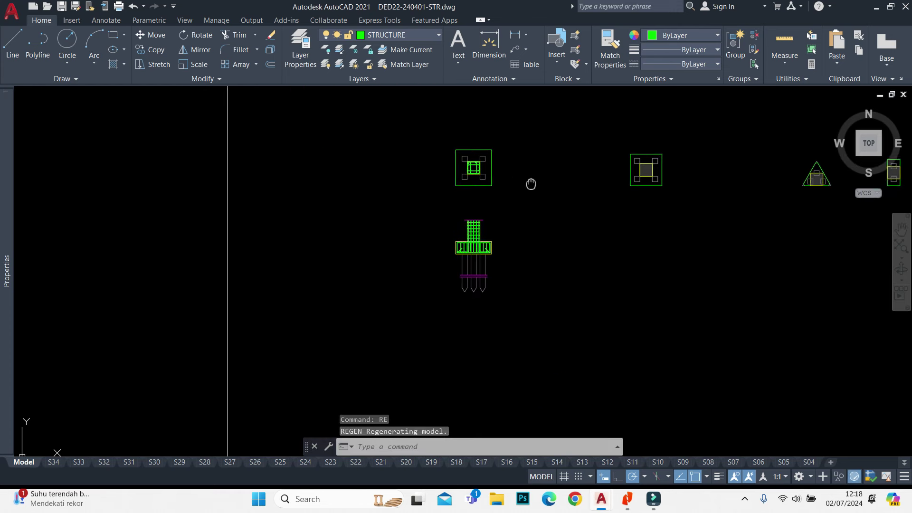
{"action": "scroll", "coordinate": [531, 184], "scroll_direction": "up", "scroll_amount": 2}
{"action": "left_click", "coordinate": [522, 188]}
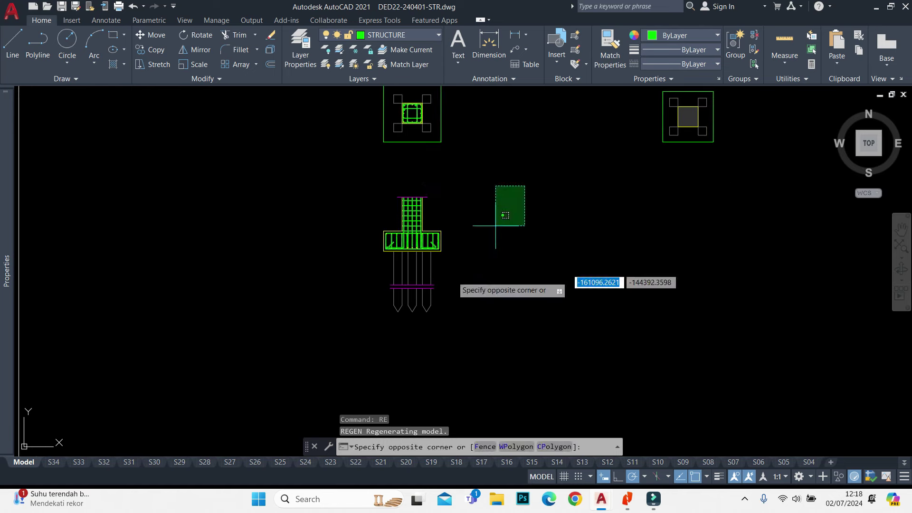
{"action": "scroll", "coordinate": [346, 332], "scroll_direction": "down", "scroll_amount": 1}
{"action": "scroll", "coordinate": [332, 275], "scroll_direction": "down", "scroll_amount": 2}
{"action": "key", "text": "Escape"}
{"action": "scroll", "coordinate": [643, 223], "scroll_direction": "down", "scroll_amount": 1}
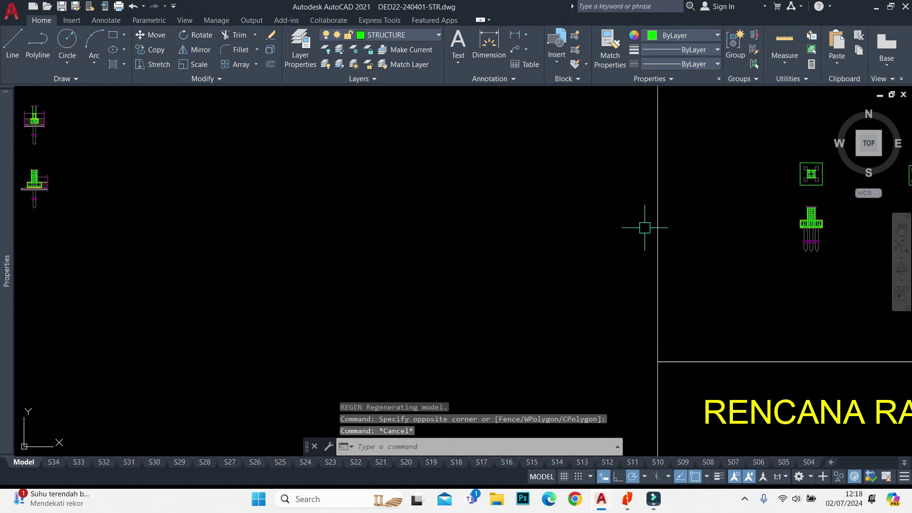
{"action": "scroll", "coordinate": [658, 212], "scroll_direction": "down", "scroll_amount": 2}
{"action": "scroll", "coordinate": [643, 248], "scroll_direction": "up", "scroll_amount": 2}
{"action": "scroll", "coordinate": [643, 248], "scroll_direction": "up", "scroll_amount": 2}
{"action": "scroll", "coordinate": [668, 305], "scroll_direction": "up", "scroll_amount": 1}
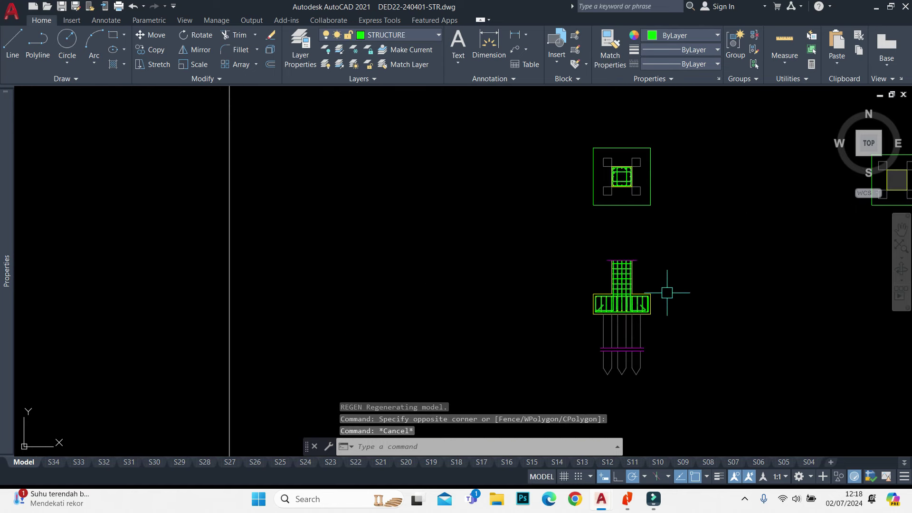
{"action": "scroll", "coordinate": [592, 310], "scroll_direction": "up", "scroll_amount": 1}
Pan the plan drawings upward and cancel the unfinished polyline, showing the pile cap section
{"action": "type", "text": "pl"}
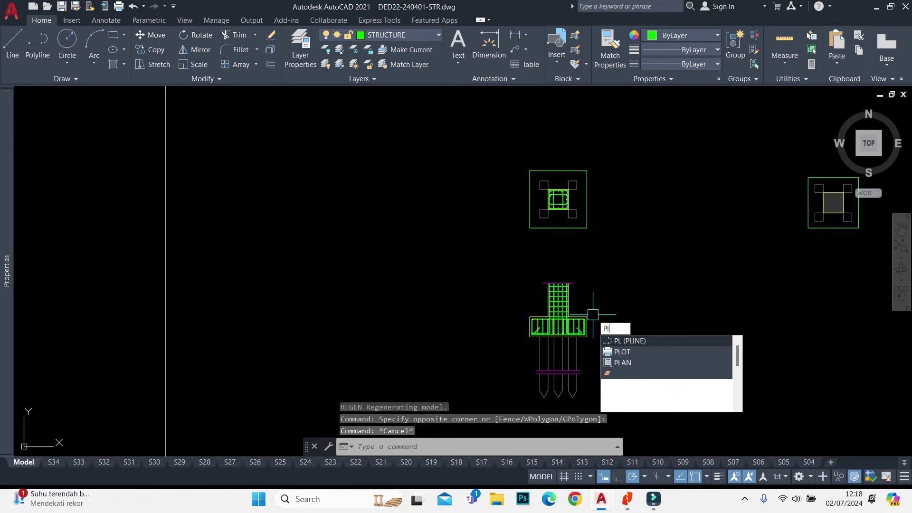
{"action": "key", "text": "Return"}
{"action": "scroll", "coordinate": [535, 340], "scroll_direction": "up", "scroll_amount": 3}
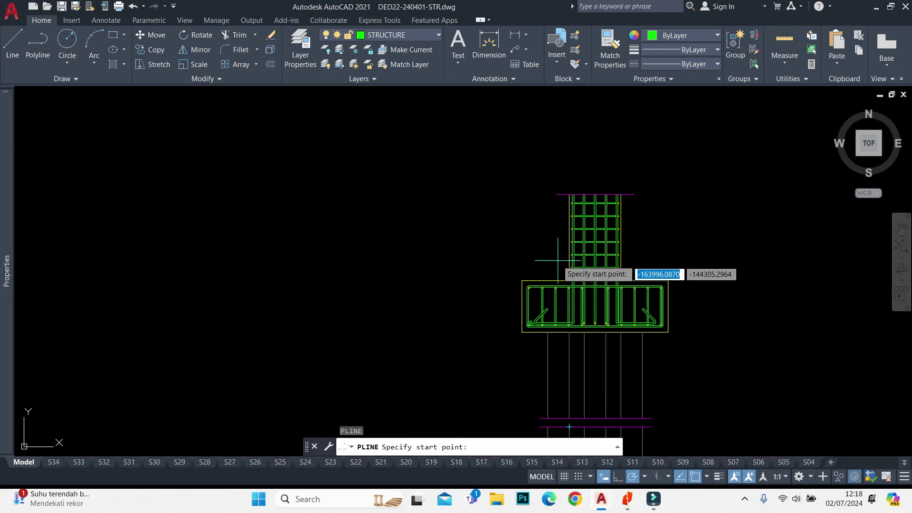
{"action": "scroll", "coordinate": [546, 270], "scroll_direction": "down", "scroll_amount": 4}
{"action": "scroll", "coordinate": [570, 224], "scroll_direction": "down", "scroll_amount": 2}
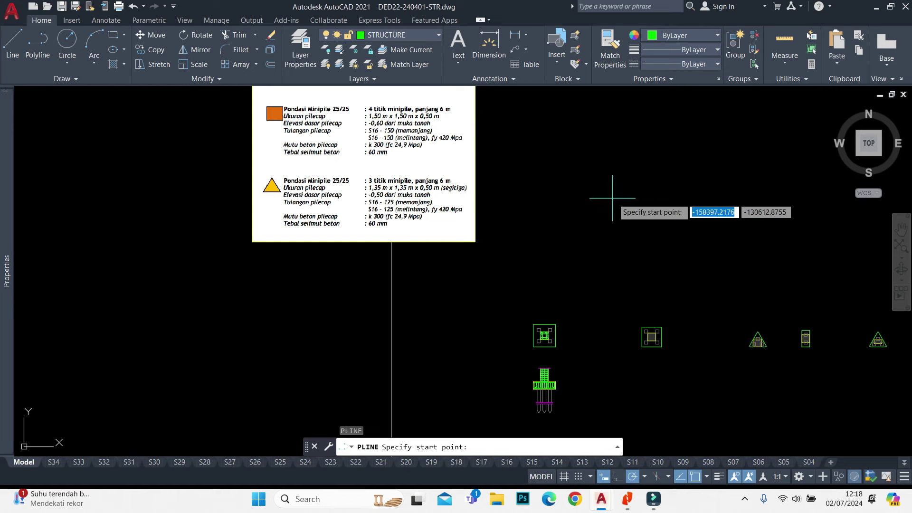
{"action": "mouse_move", "coordinate": [605, 309]}
{"action": "middle_mouse_down"}
{"action": "mouse_move", "coordinate": [582, 297]}
{"action": "mouse_move", "coordinate": [584, 244]}
{"action": "middle_mouse_up"}
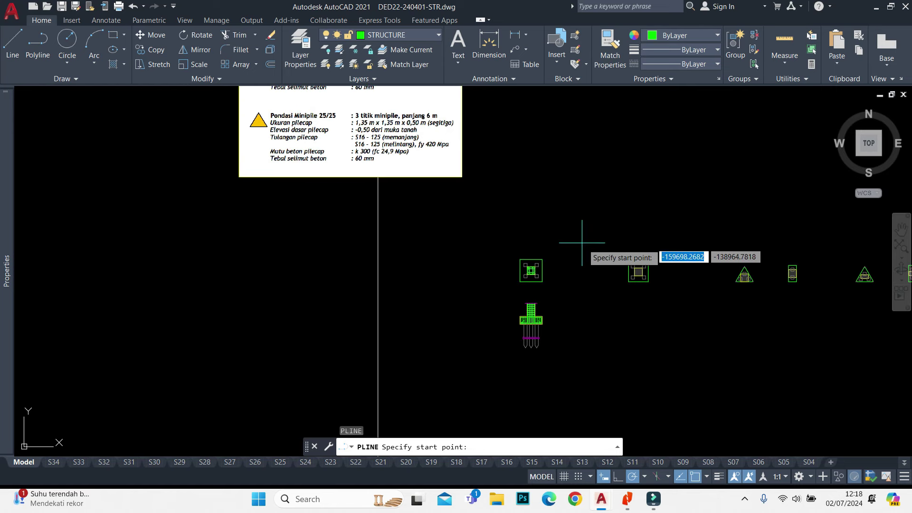
{"action": "key", "text": "Escape"}
{"action": "key", "text": "Escape"}
{"action": "scroll", "coordinate": [549, 329], "scroll_direction": "up", "scroll_amount": 3}
Place a horizontal construction line through the pile cap's top endpoint
{"action": "key", "text": "Return"}
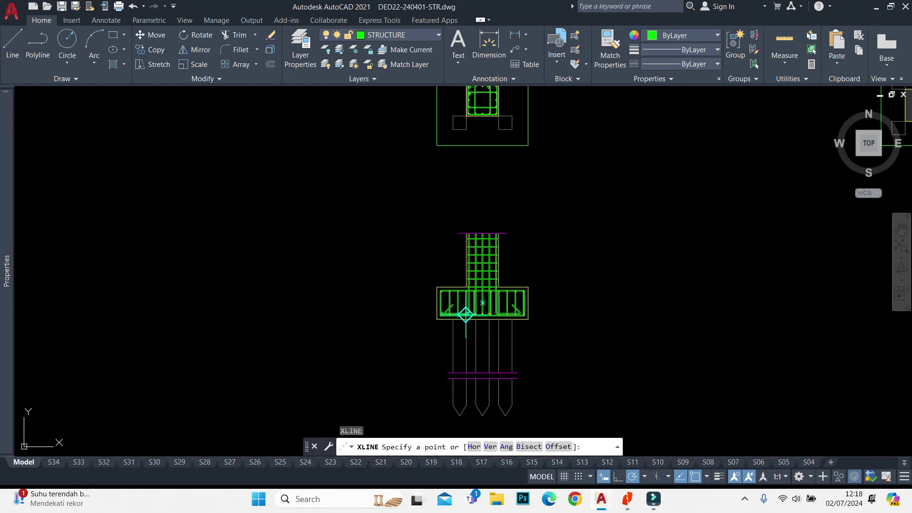
{"action": "type", "text": "h"}
{"action": "key", "text": "Return"}
{"action": "scroll", "coordinate": [416, 278], "scroll_direction": "up", "scroll_amount": 2}
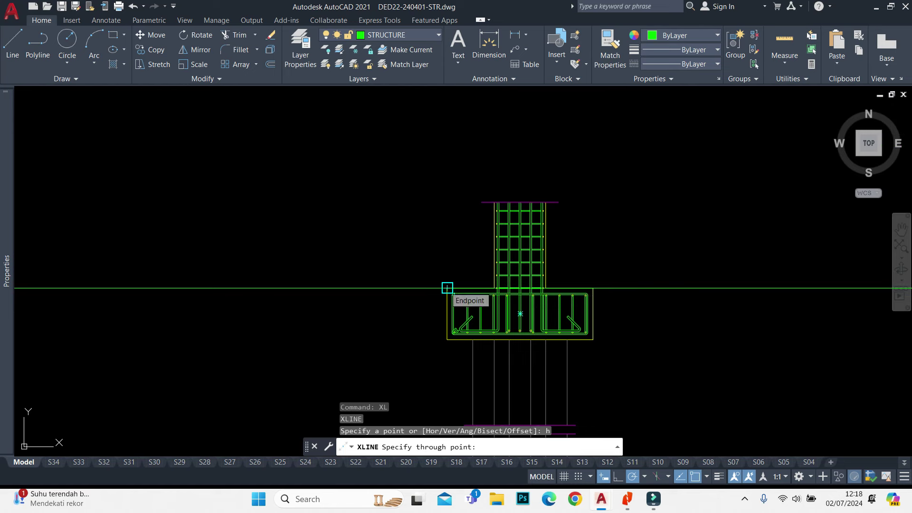
{"action": "left_click", "coordinate": [447, 288]}
{"action": "key", "text": "Return"}
{"action": "scroll", "coordinate": [468, 264], "scroll_direction": "down", "scroll_amount": 3}
Offset the construction line 500 units upward above the pile cap
{"action": "type", "text": "o"}
{"action": "key", "text": "Return"}
{"action": "scroll", "coordinate": [469, 265], "scroll_direction": "up", "scroll_amount": 2}
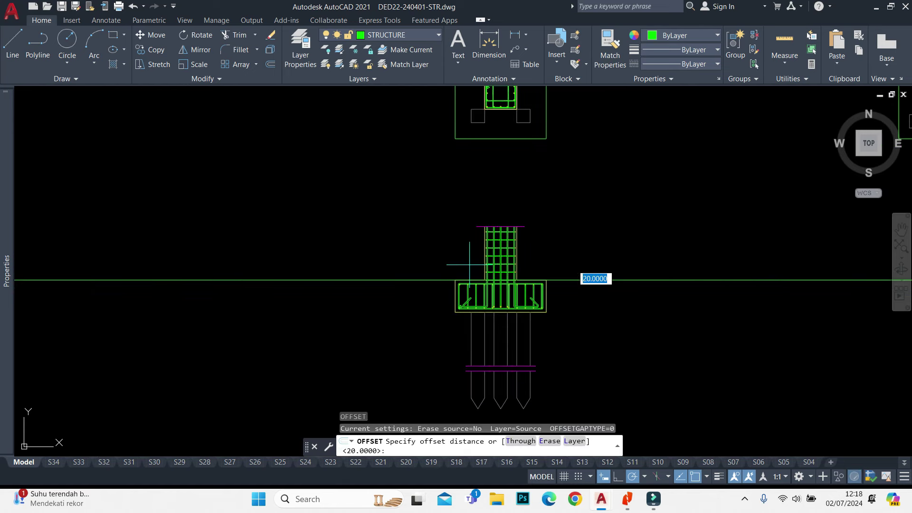
{"action": "type", "text": "5"}
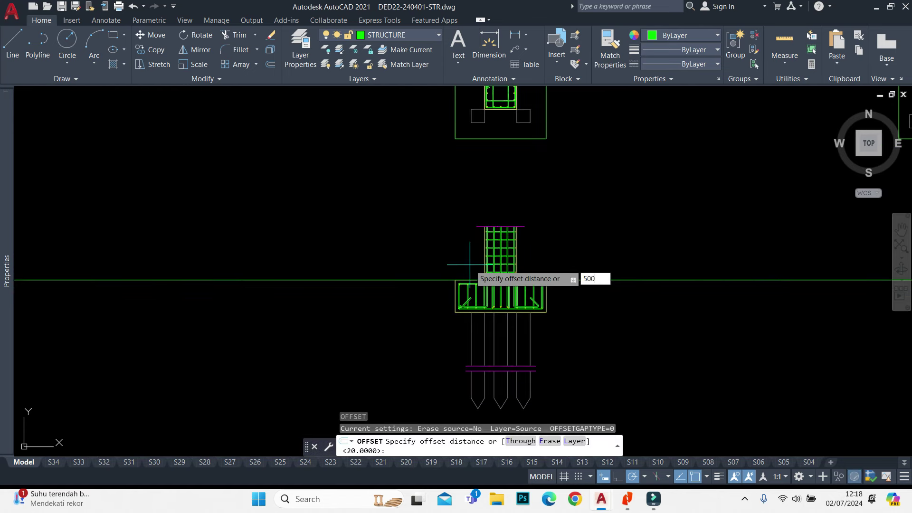
{"action": "key", "text": "Return"}
{"action": "left_click", "coordinate": [404, 281]}
{"action": "left_click", "coordinate": [413, 255]}
{"action": "key", "text": "Escape"}
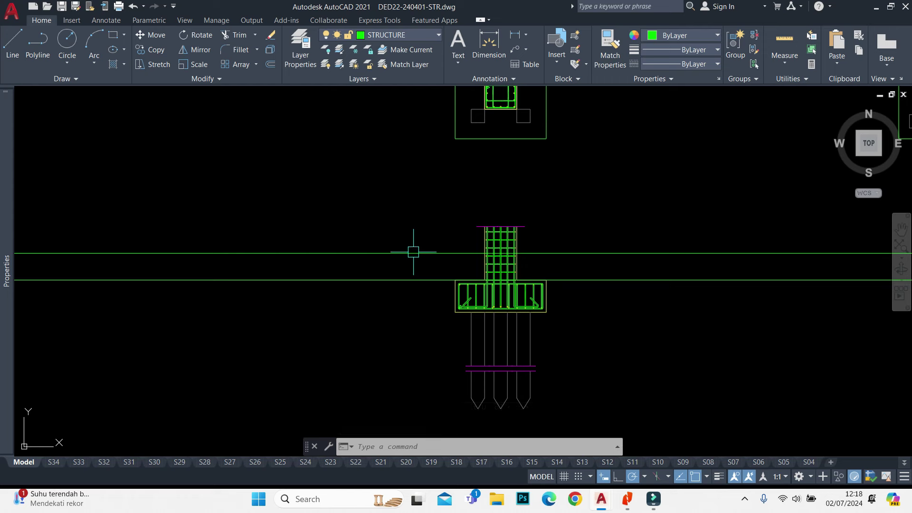
Begin a polyline on the footing's upper line, undoing a wrong first segment
{"action": "type", "text": "pl"}
{"action": "key", "text": "Return"}
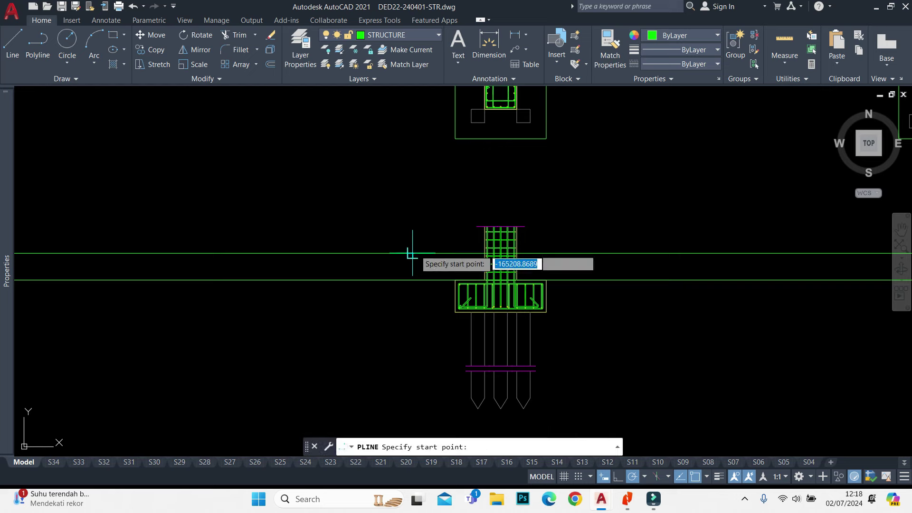
{"action": "scroll", "coordinate": [447, 252], "scroll_direction": "up", "scroll_amount": 3}
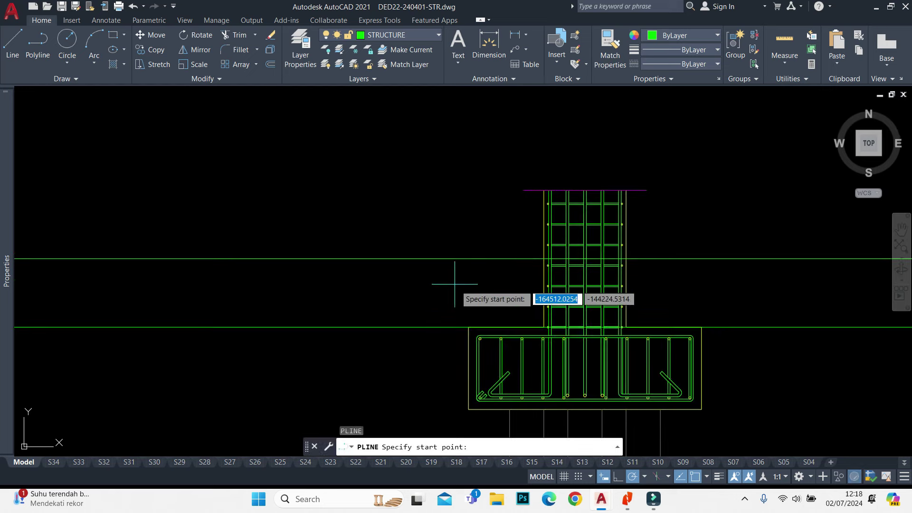
{"action": "left_click", "coordinate": [468, 259]}
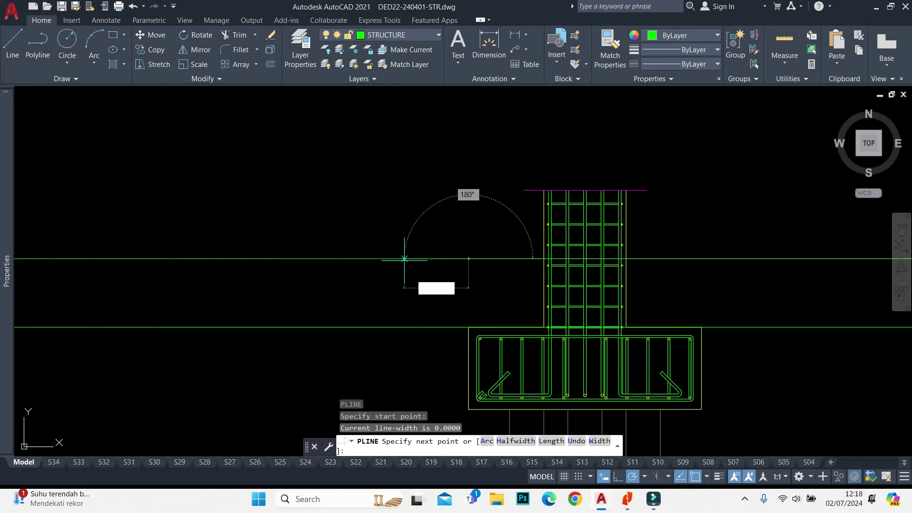
{"action": "type", "text": "00"}
{"action": "key", "text": "Return"}
{"action": "key", "text": "ctrl+z"}
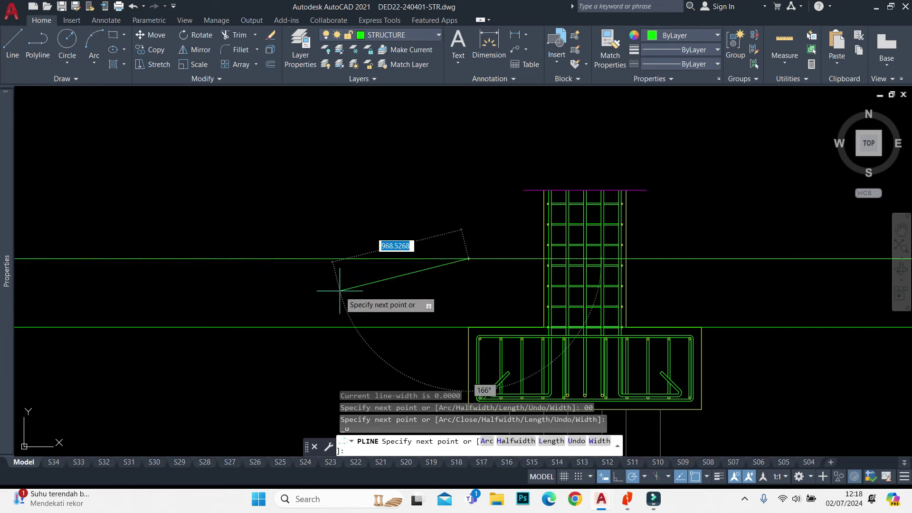
{"action": "key", "text": "Return"}
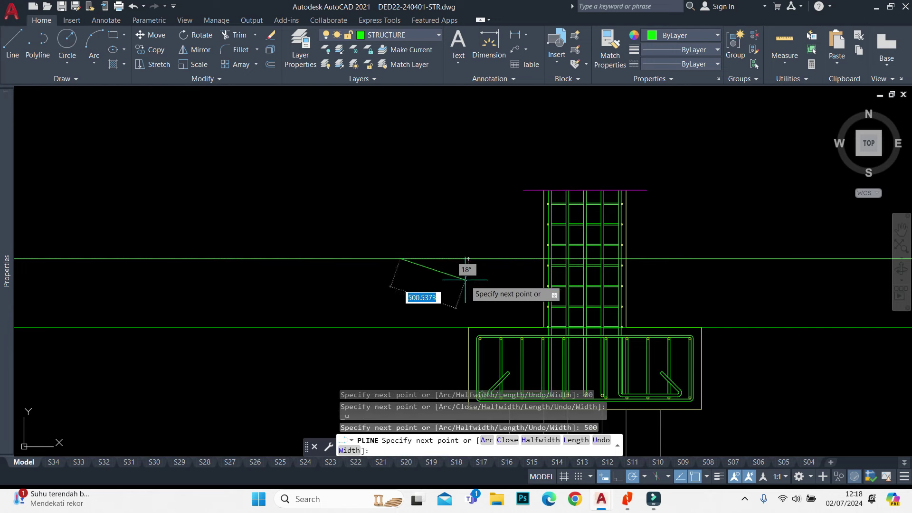
{"action": "key", "text": "Return"}
{"action": "key", "text": "Return"}
Abandon the restarted polyline and erase the stray short line left of the footing
{"action": "left_click", "coordinate": [468, 259]}
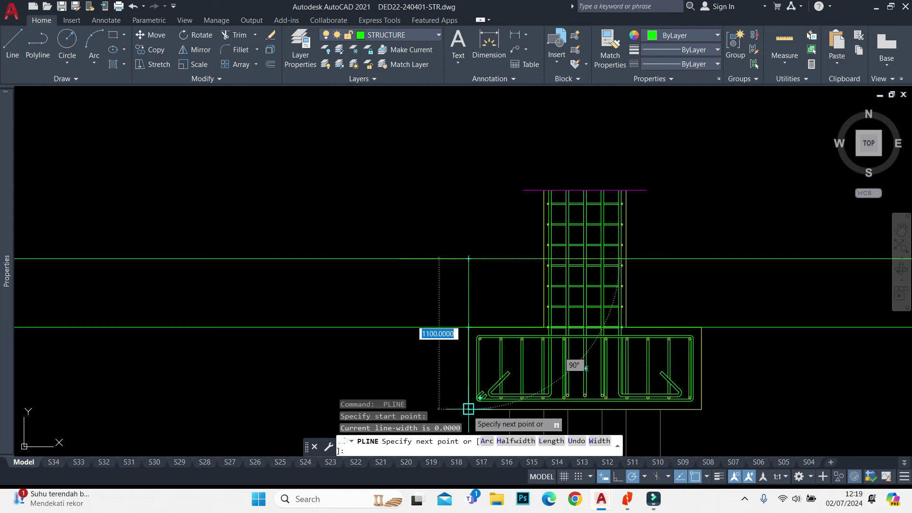
{"action": "key", "text": "Escape"}
{"action": "left_click", "coordinate": [443, 257]}
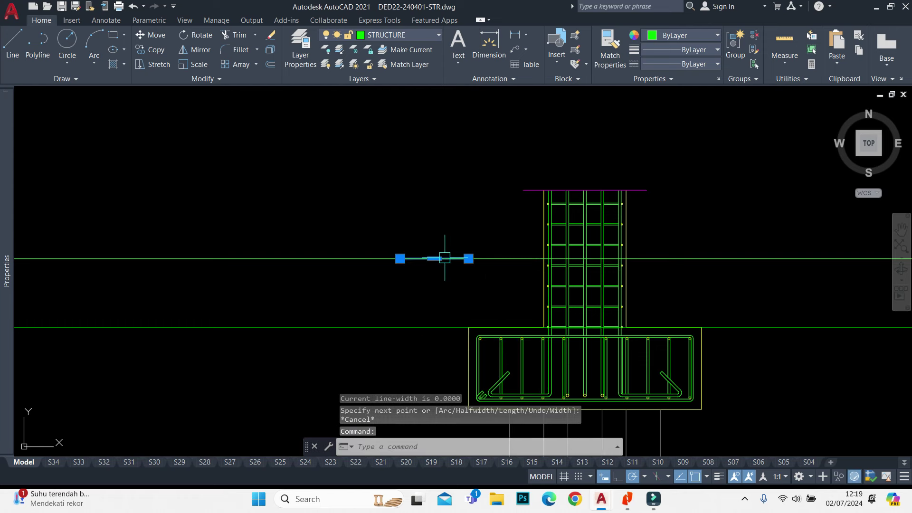
{"action": "type", "text": "e"}
{"action": "key", "text": "Return"}
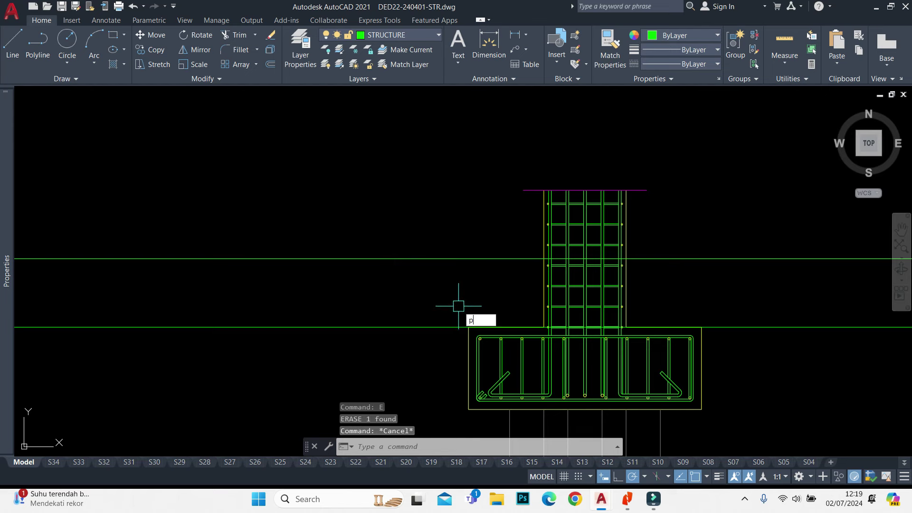
Trace the footing outline along its bottom and right edges
{"action": "type", "text": "l"}
{"action": "key", "text": "Return"}
{"action": "left_click", "coordinate": [468, 409]}
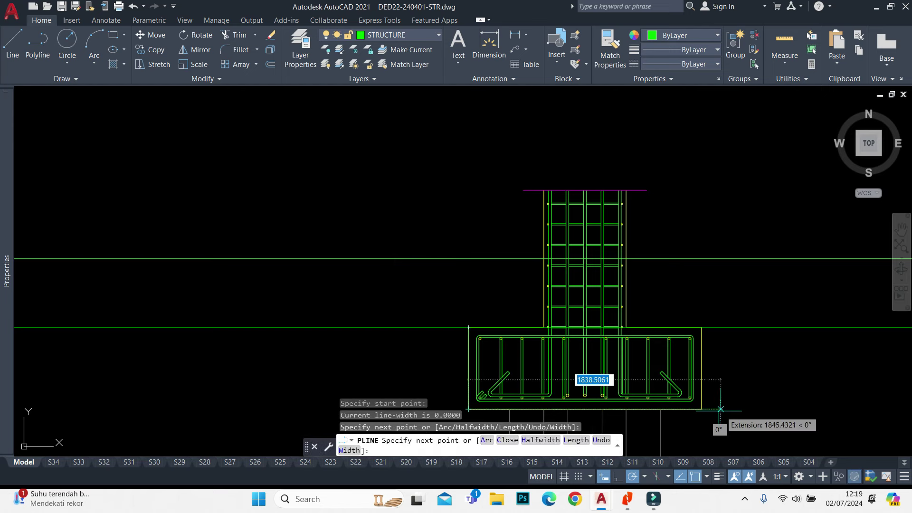
{"action": "left_click", "coordinate": [702, 408]}
{"action": "left_click", "coordinate": [701, 328]}
{"action": "key", "text": "Return"}
Offset the footing outline 200 outward as the excavation outline
{"action": "type", "text": "o"}
{"action": "key", "text": "Return"}
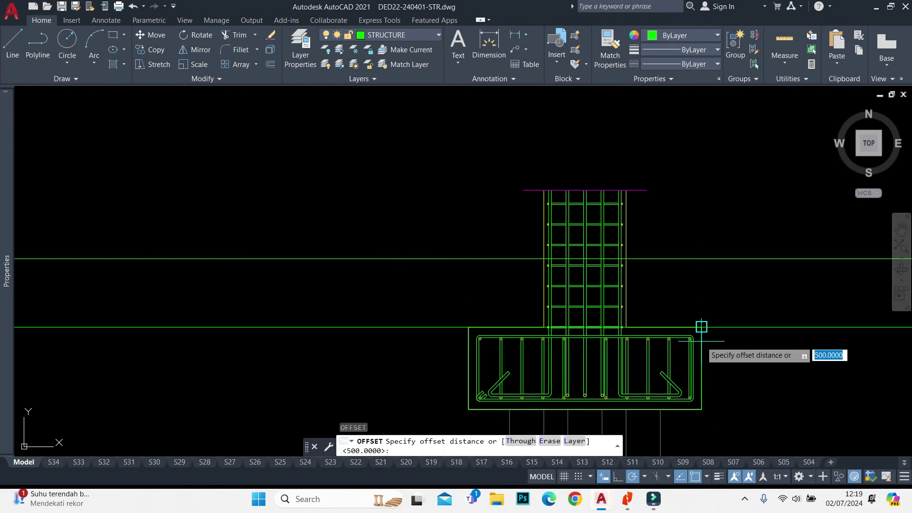
{"action": "key", "text": "Return"}
{"action": "left_click", "coordinate": [702, 327]}
{"action": "key", "text": "Escape"}
{"action": "key", "text": "Return"}
{"action": "type", "text": "20"}
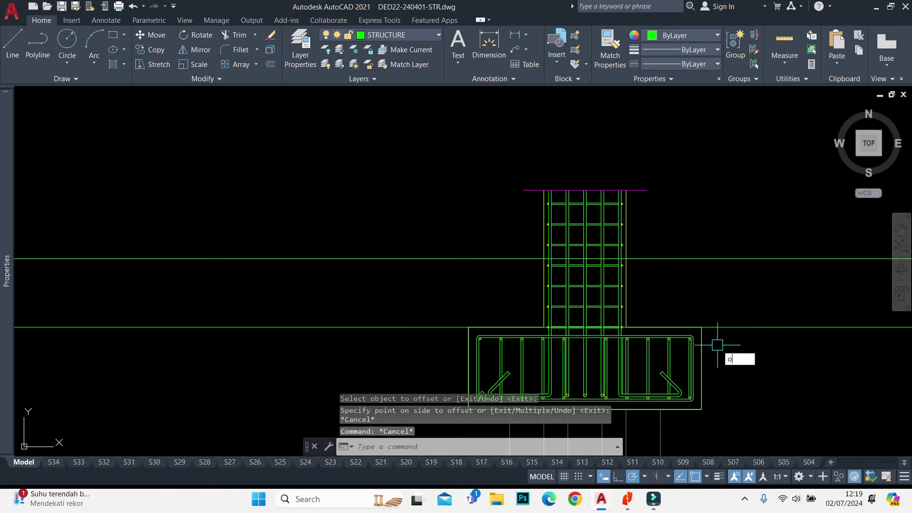
{"action": "key", "text": "Return"}
{"action": "left_click", "coordinate": [701, 342]}
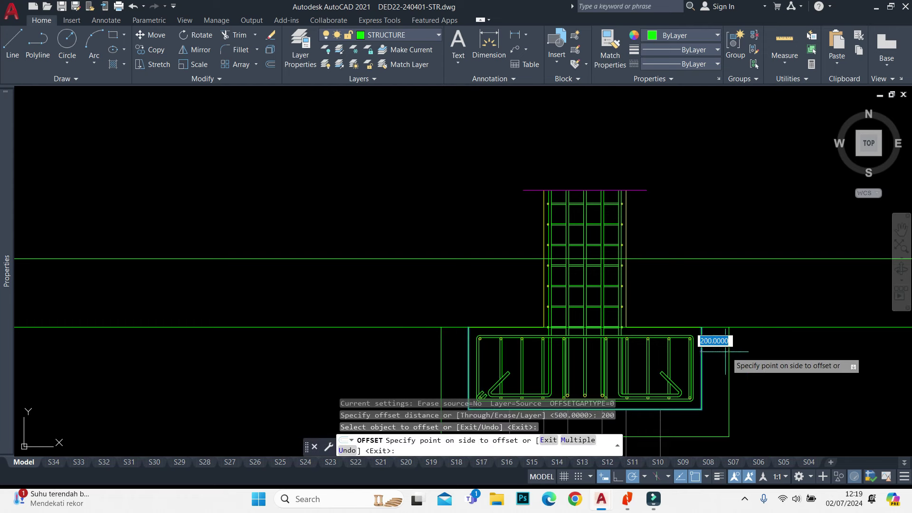
{"action": "key", "text": "Escape"}
Draw 1000-long ground lines out from the left and right outline corners
{"action": "key", "text": "Return"}
{"action": "left_click", "coordinate": [469, 327]}
{"action": "type", "text": "10"}
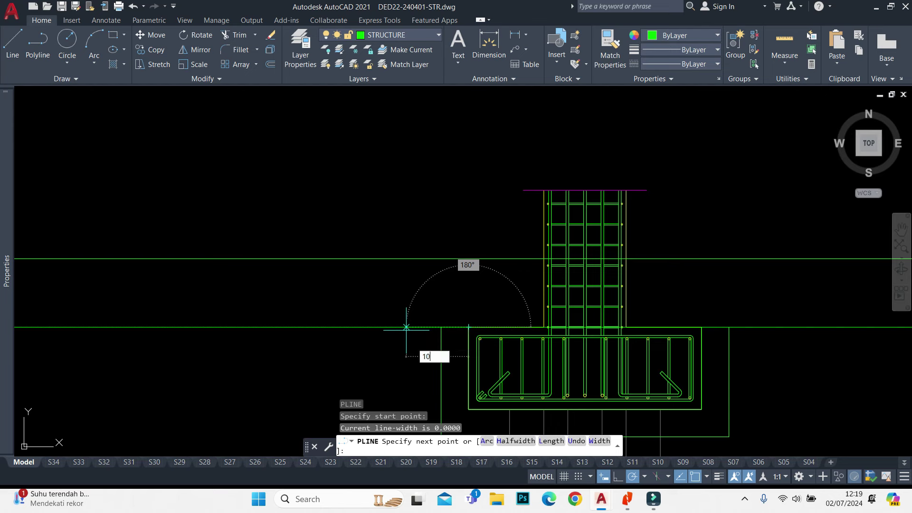
{"action": "key", "text": "Return"}
{"action": "key", "text": "Return"}
{"action": "key", "text": "Return"}
{"action": "left_click", "coordinate": [730, 327]}
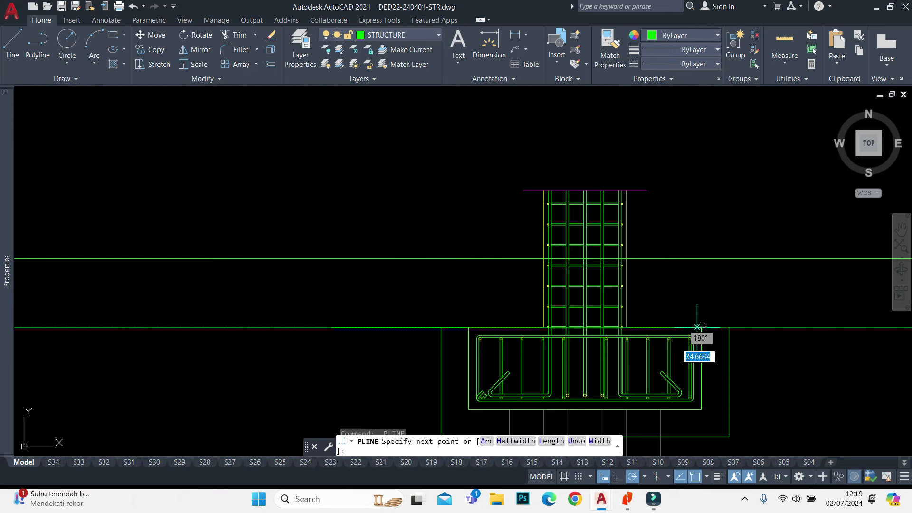
{"action": "type", "text": "1000"}
Offset the left ground line downward
{"action": "key", "text": "Return"}
{"action": "key", "text": "Escape"}
{"action": "type", "text": "o"}
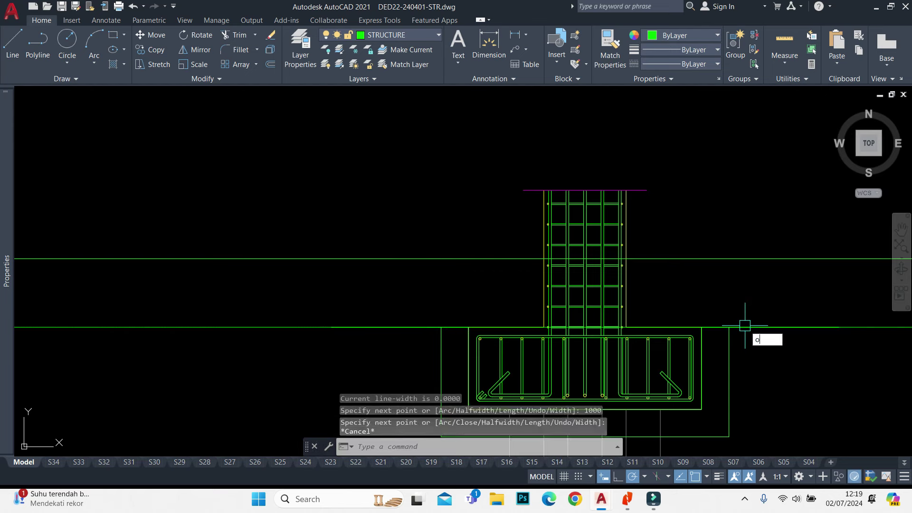
{"action": "key", "text": "Return"}
Fillet the left and right corners to join the ground lines to the outline
{"action": "key", "text": "Return"}
{"action": "left_click", "coordinate": [418, 328]}
{"action": "left_click", "coordinate": [407, 356]}
{"action": "key", "text": "Escape"}
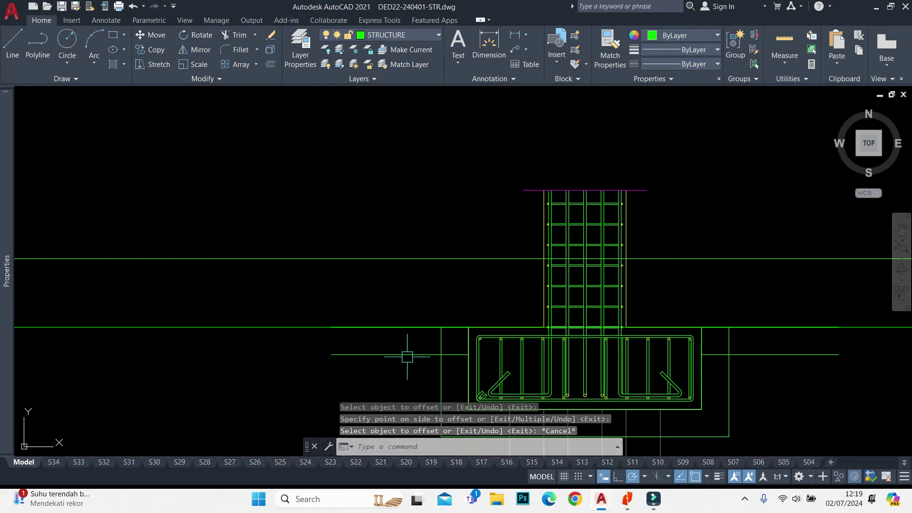
{"action": "type", "text": "fillet"}
{"action": "key", "text": "Return"}
{"action": "left_click", "coordinate": [409, 355]}
{"action": "left_click", "coordinate": [442, 380]}
{"action": "key", "text": "Return"}
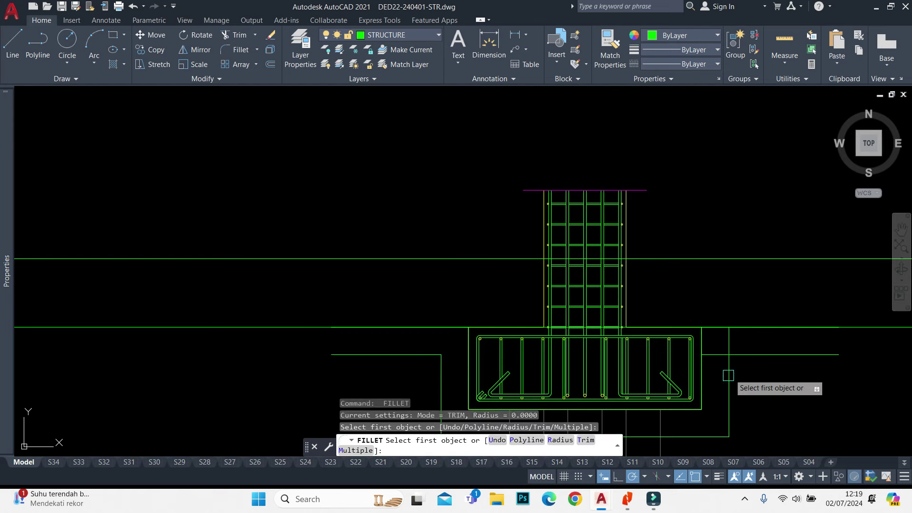
{"action": "left_click", "coordinate": [728, 376]}
{"action": "left_click", "coordinate": [737, 354]}
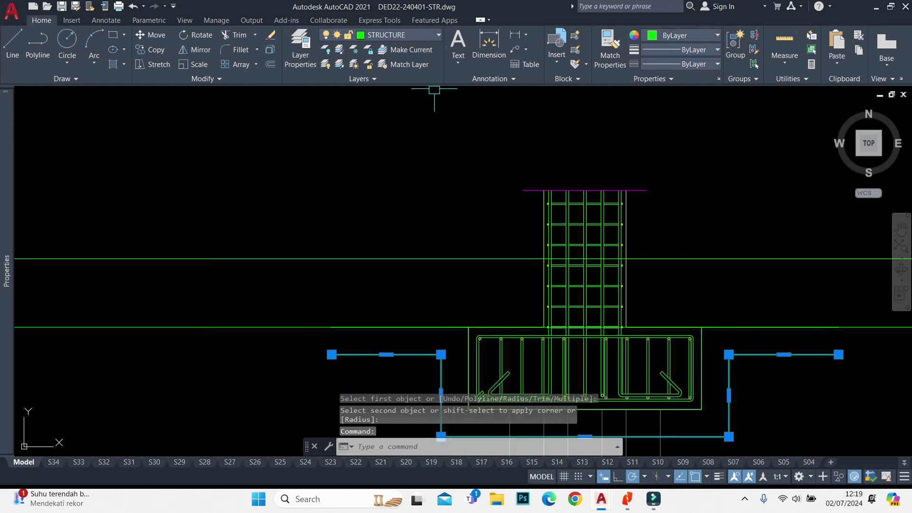
Erase the two long construction lines
{"action": "left_click", "coordinate": [399, 35]}
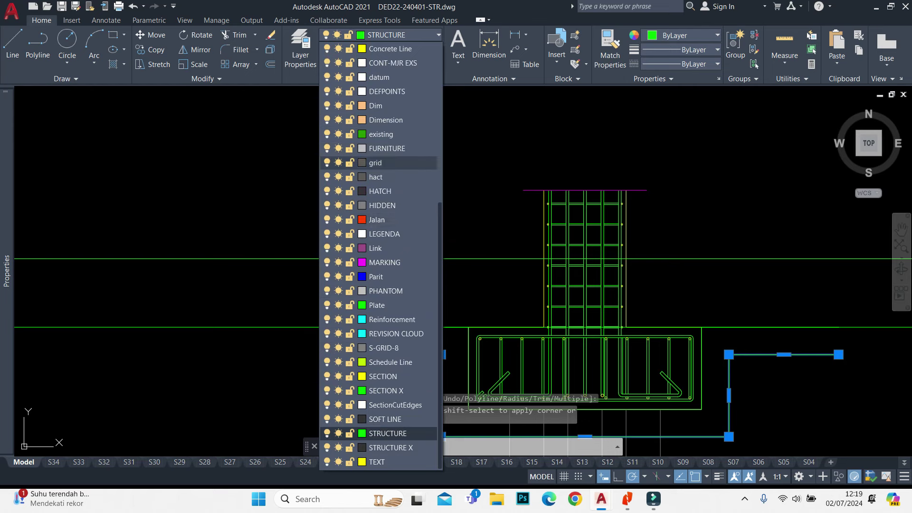
{"action": "scroll", "coordinate": [380, 219], "scroll_direction": "up", "scroll_amount": 5}
{"action": "key", "text": "Escape"}
{"action": "key", "text": "Escape"}
{"action": "scroll", "coordinate": [447, 185], "scroll_direction": "down", "scroll_amount": 3}
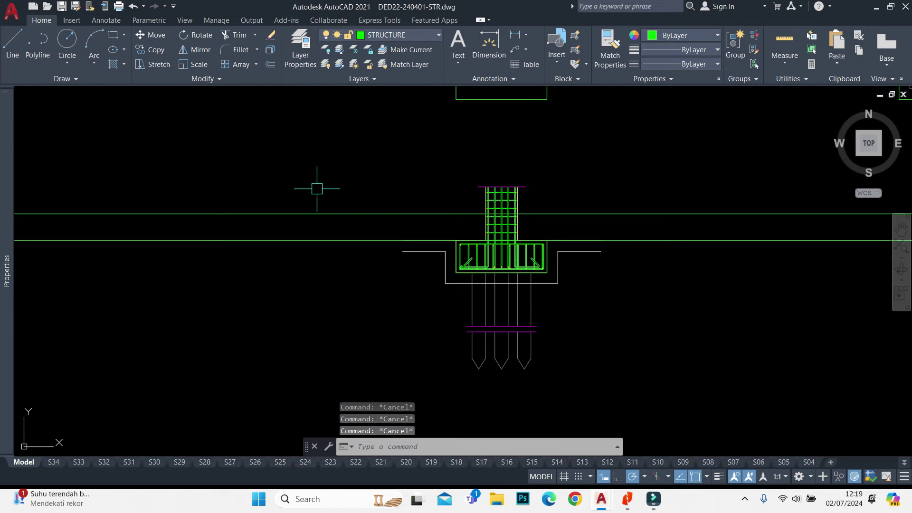
{"action": "left_click", "coordinate": [316, 188]}
{"action": "left_click", "coordinate": [342, 247]}
{"action": "type", "text": "e"}
{"action": "key", "text": "Return"}
Select the short line left of the pile cap and try an offset, then cancel it
{"action": "scroll", "coordinate": [411, 219], "scroll_direction": "up", "scroll_amount": 2}
{"action": "left_click", "coordinate": [440, 252]}
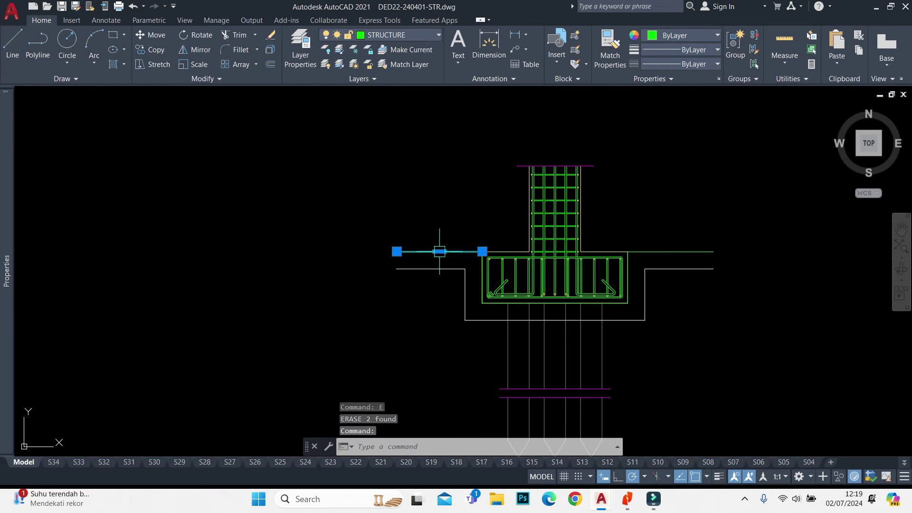
{"action": "scroll", "coordinate": [472, 267], "scroll_direction": "up", "scroll_amount": 4}
{"action": "type", "text": "o"}
{"action": "key", "text": "Return"}
{"action": "key", "text": "Return"}
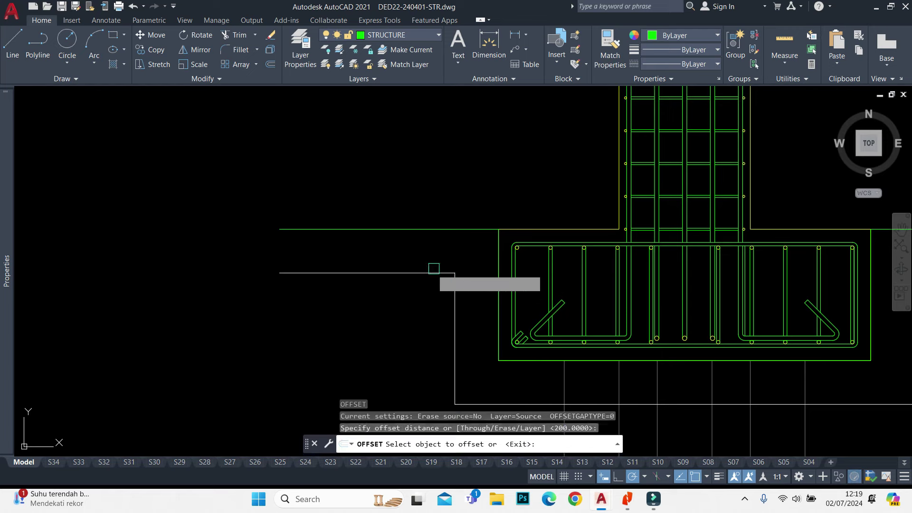
{"action": "left_click", "coordinate": [433, 269]}
{"action": "key", "text": "Escape"}
Move the pile cap outline onto the BOLD LINE layer
{"action": "left_click", "coordinate": [444, 229]}
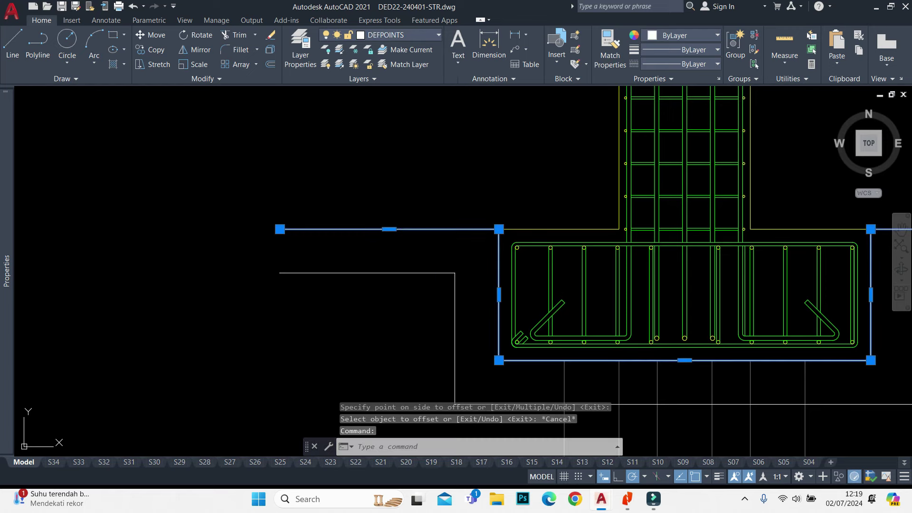
{"action": "left_click", "coordinate": [399, 35]}
{"action": "scroll", "coordinate": [380, 276], "scroll_direction": "up", "scroll_amount": 3}
{"action": "scroll", "coordinate": [380, 277], "scroll_direction": "up", "scroll_amount": 3}
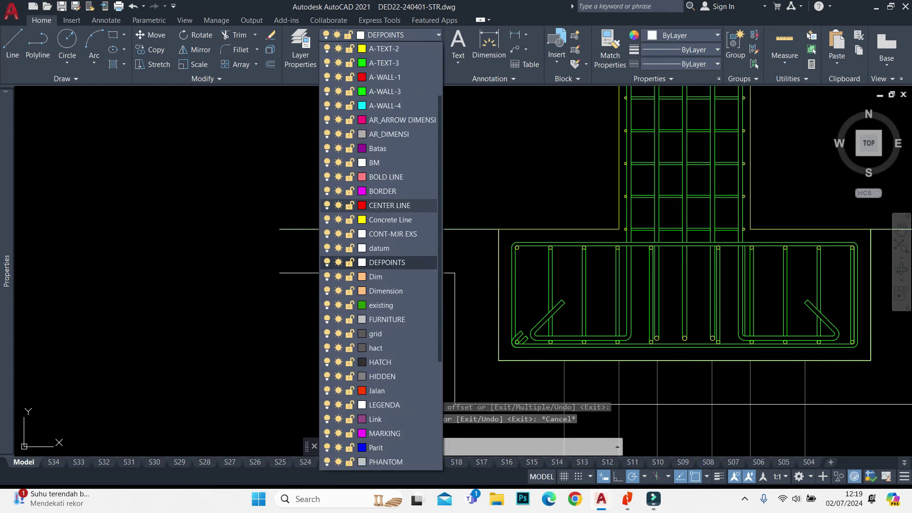
{"action": "scroll", "coordinate": [380, 277], "scroll_direction": "up", "scroll_amount": 3}
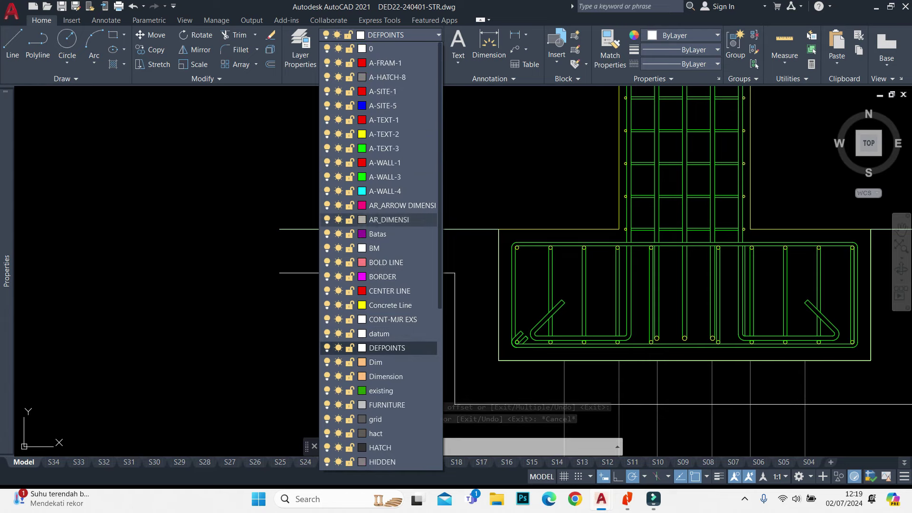
{"action": "left_click", "coordinate": [380, 262]}
{"action": "scroll", "coordinate": [333, 289], "scroll_direction": "down", "scroll_amount": 3}
{"action": "scroll", "coordinate": [333, 290], "scroll_direction": "down", "scroll_amount": 3}
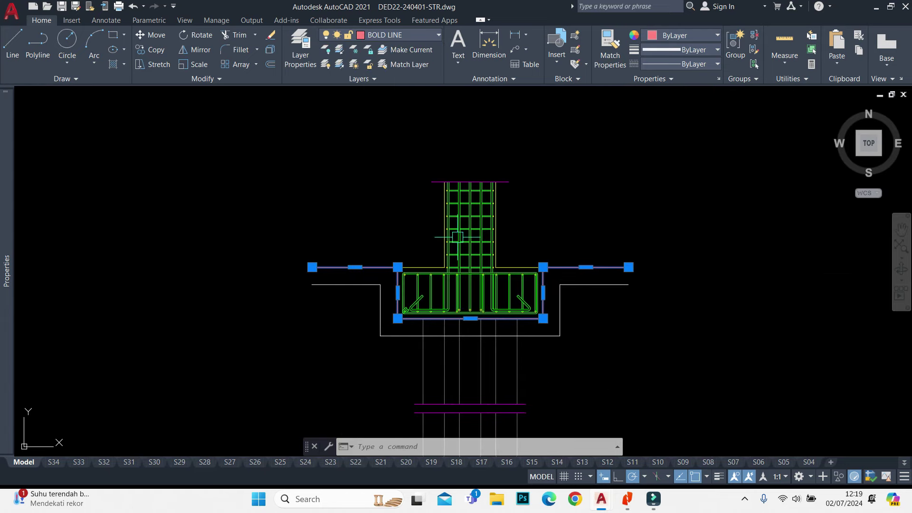
{"action": "key", "text": "Escape"}
Close both ends of the ground outline with short vertical lines
{"action": "scroll", "coordinate": [625, 266], "scroll_direction": "up", "scroll_amount": 2}
{"action": "type", "text": "l"}
{"action": "key", "text": "Return"}
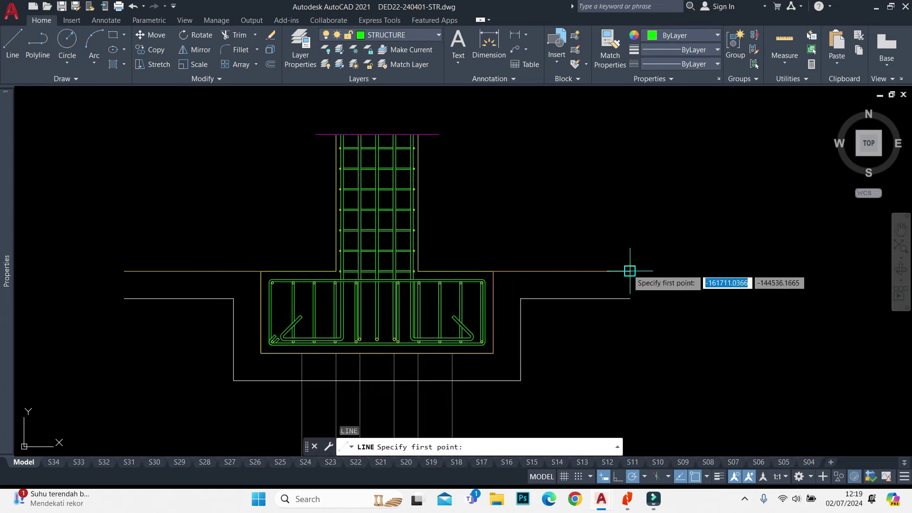
{"action": "left_click", "coordinate": [630, 271]}
{"action": "left_click", "coordinate": [630, 298]}
{"action": "key", "text": "Return"}
{"action": "key", "text": "Return"}
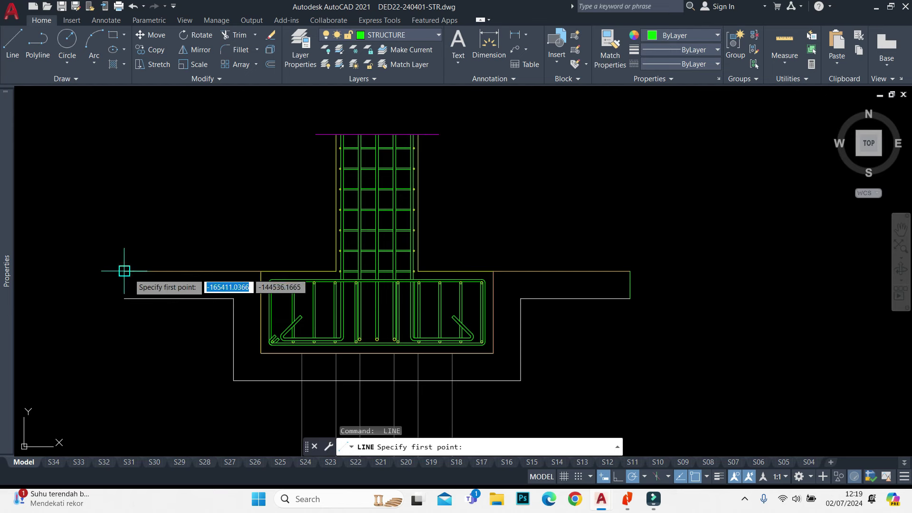
{"action": "left_click", "coordinate": [124, 271]}
{"action": "left_click", "coordinate": [125, 298]}
{"action": "key", "text": "Escape"}
Match the ground outline's properties to the new end line with MATCHPROP
{"action": "type", "text": "ma"}
{"action": "key", "text": "Return"}
{"action": "left_click", "coordinate": [124, 285]}
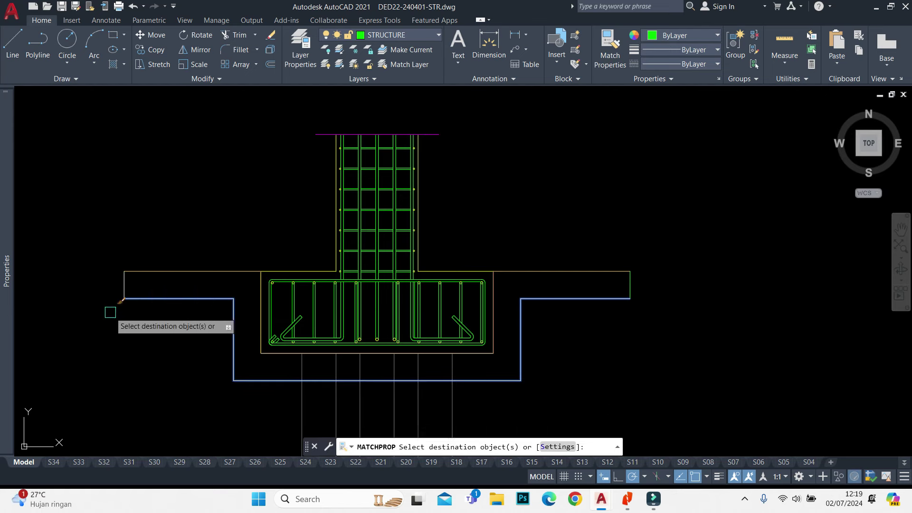
{"action": "left_click", "coordinate": [724, 318]}
{"action": "left_click", "coordinate": [616, 279]}
{"action": "key", "text": "Escape"}
Copy the piles with a base point, erase them, and make HATCH the current layer
{"action": "scroll", "coordinate": [592, 228], "scroll_direction": "down", "scroll_amount": 2}
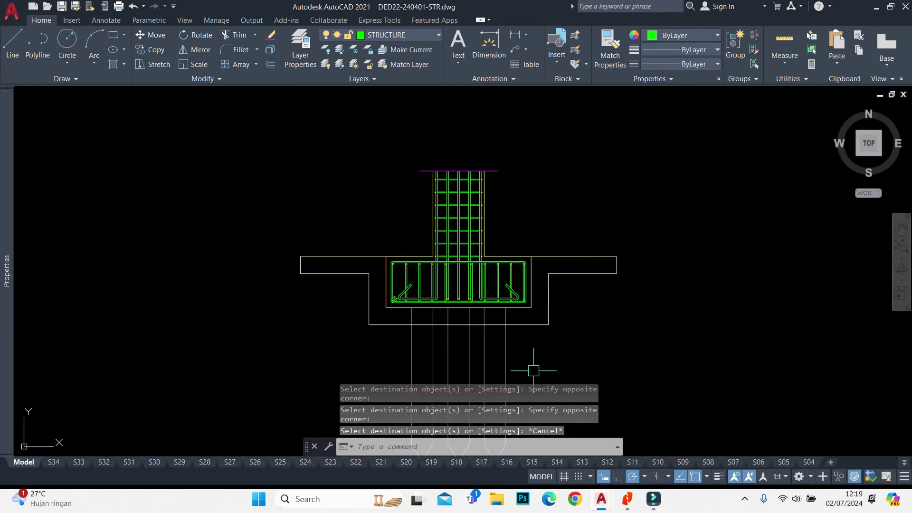
{"action": "middle_click_drag", "start_coordinate": [534, 370], "coordinate": [544, 171]}
{"action": "left_click_drag", "start_coordinate": [544, 171], "coordinate": [335, 306]}
{"action": "middle_click_drag", "start_coordinate": [336, 306], "coordinate": [318, 456]}
{"action": "key", "text": "ctrl+shift+c"}
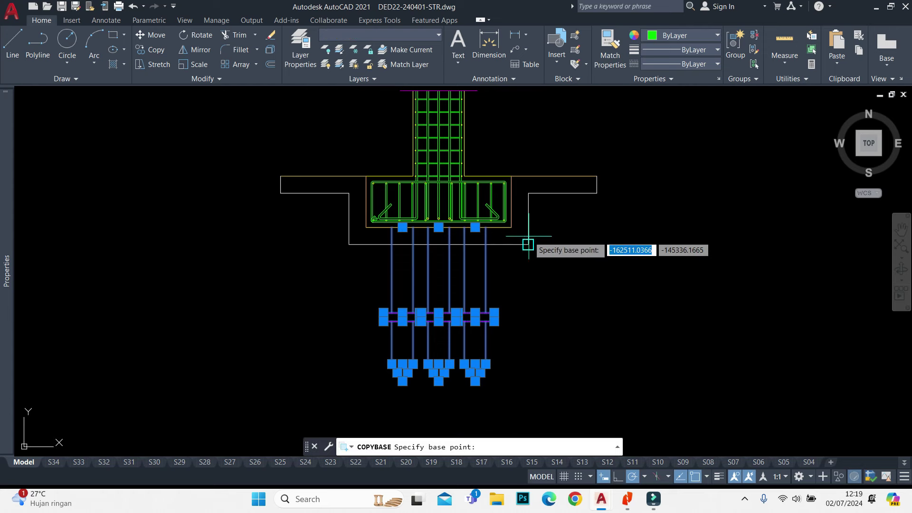
{"action": "left_click", "coordinate": [524, 235]}
{"action": "middle_click_drag", "start_coordinate": [525, 236], "coordinate": [521, 336]}
{"action": "type", "text": "e"}
{"action": "key", "text": "Return"}
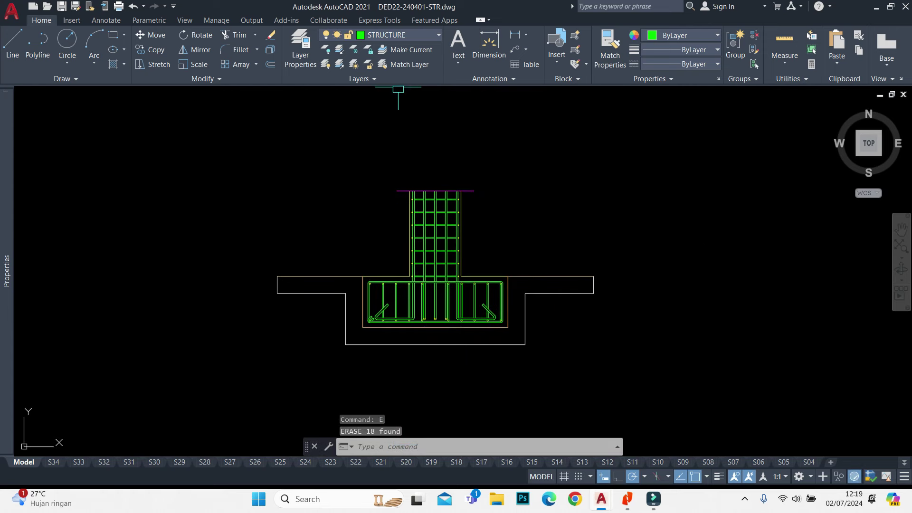
{"action": "left_click", "coordinate": [394, 35]}
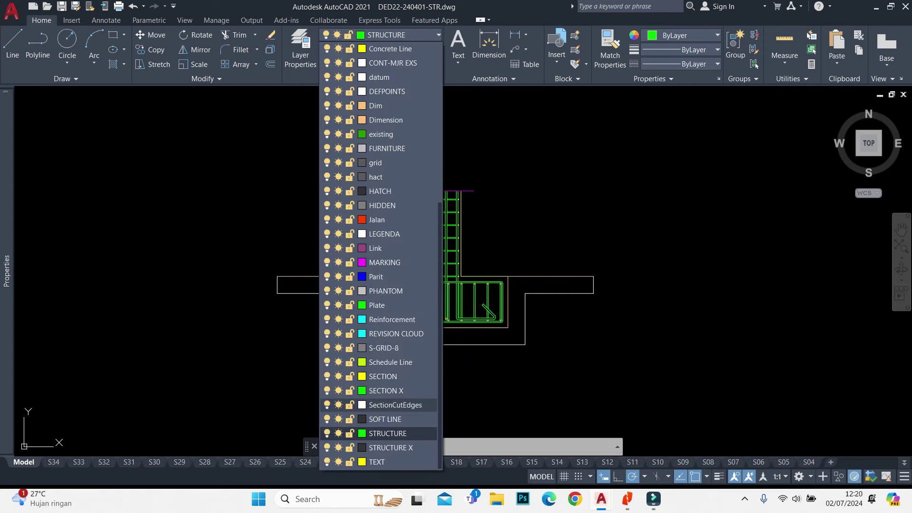
{"action": "left_click", "coordinate": [380, 191]}
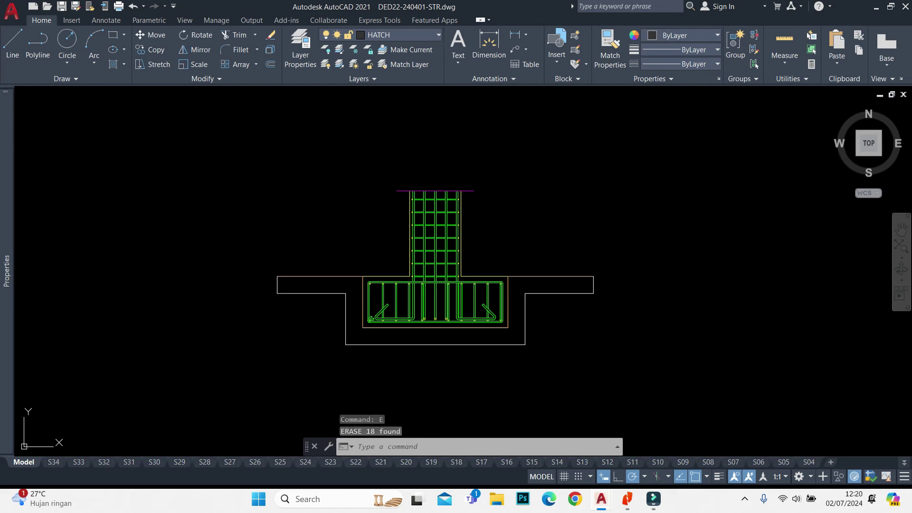
Hatch the ground band around the footing with opaque EARTH, scale 15, angle 45
{"action": "type", "text": "h"}
{"action": "key", "text": "Return"}
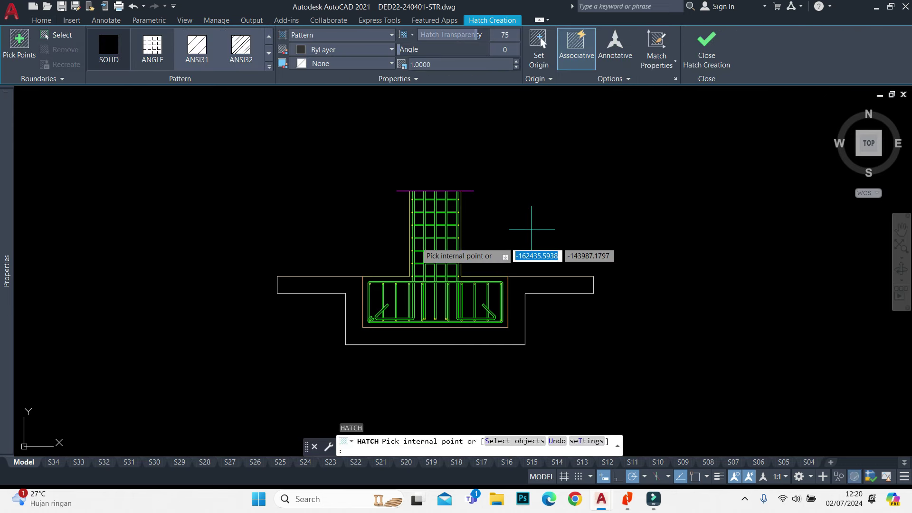
{"action": "scroll", "coordinate": [130, 47], "scroll_direction": "down", "scroll_amount": 1}
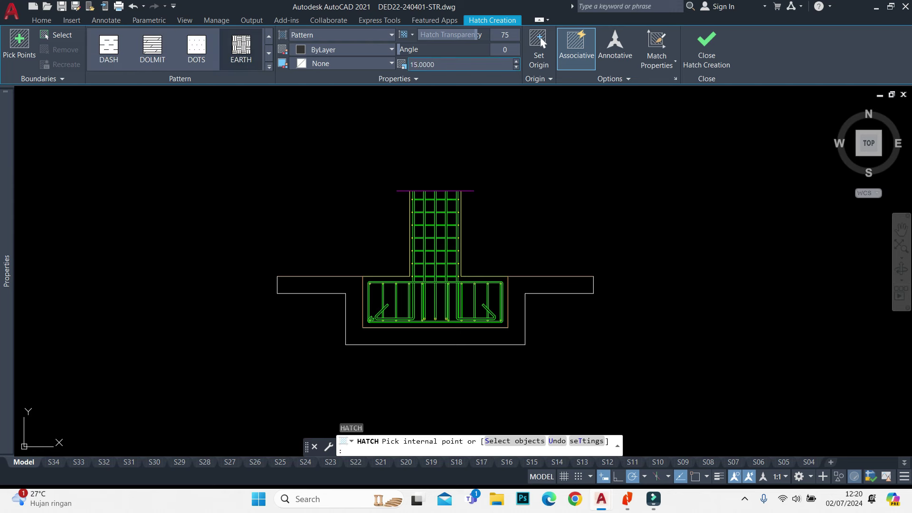
{"action": "left_click", "coordinate": [532, 289]}
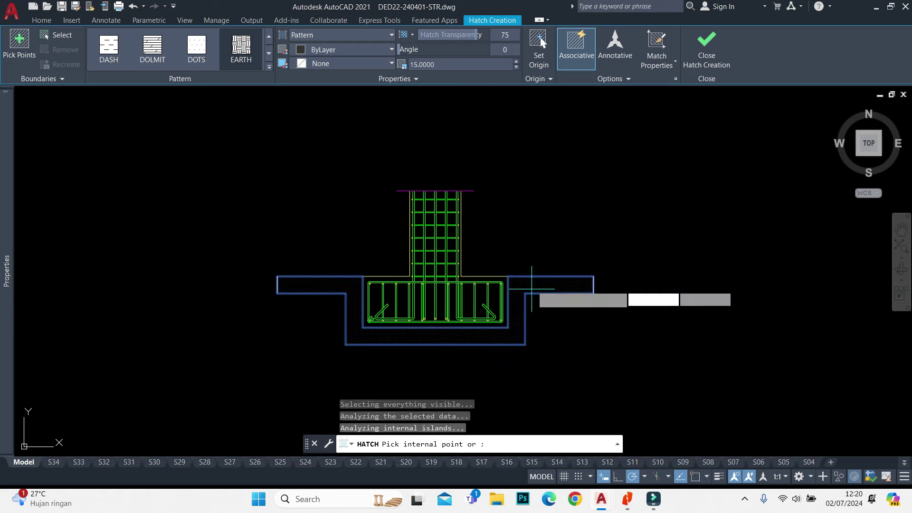
{"action": "scroll", "coordinate": [517, 299], "scroll_direction": "up", "scroll_amount": 2}
{"action": "type", "text": "0"}
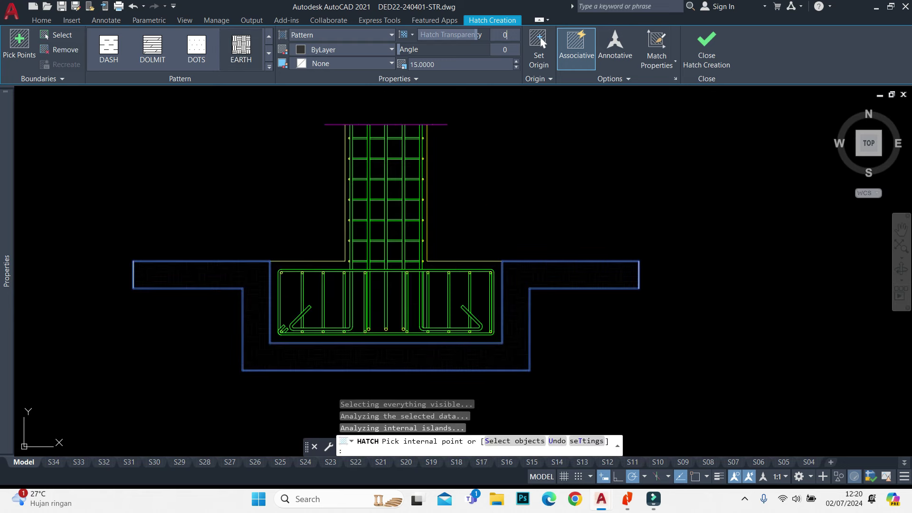
{"action": "key", "text": "Return"}
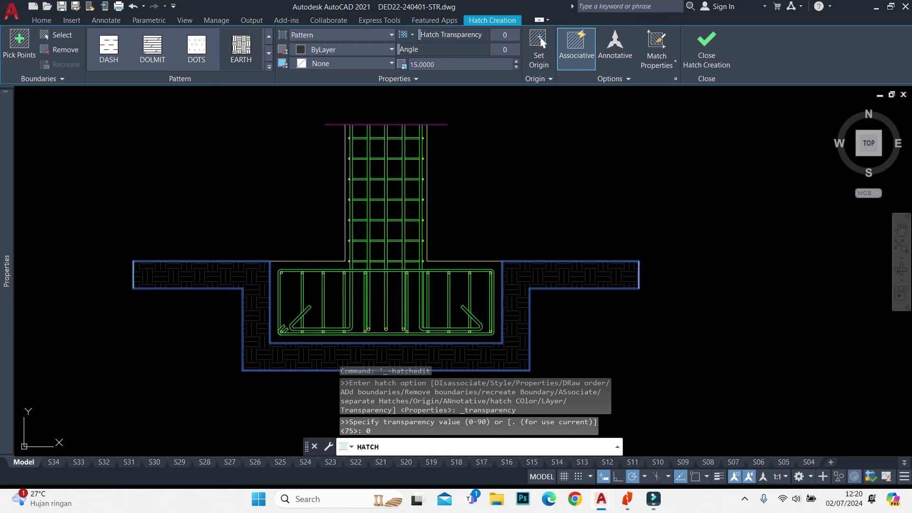
{"action": "type", "text": "45"}
{"action": "key", "text": "Return"}
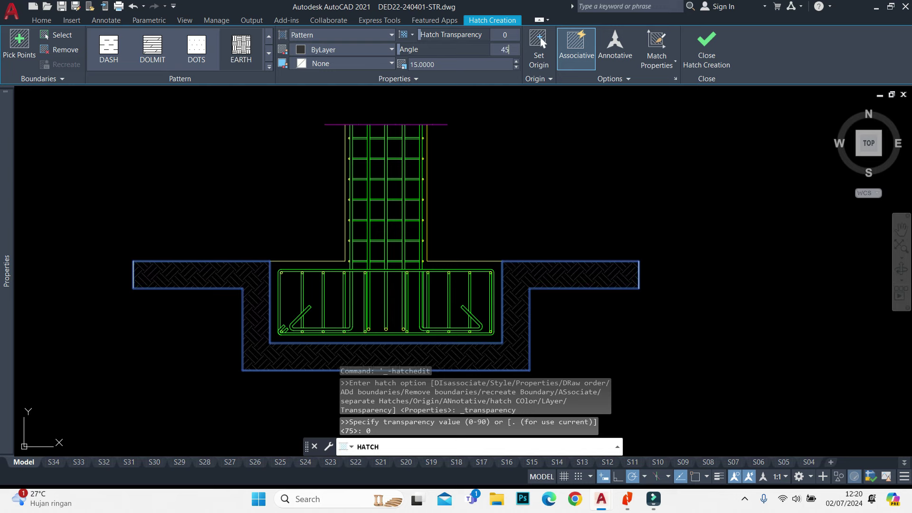
{"action": "key", "text": "Escape"}
{"action": "key", "text": "Escape"}
{"action": "scroll", "coordinate": [551, 244], "scroll_direction": "down", "scroll_amount": 3}
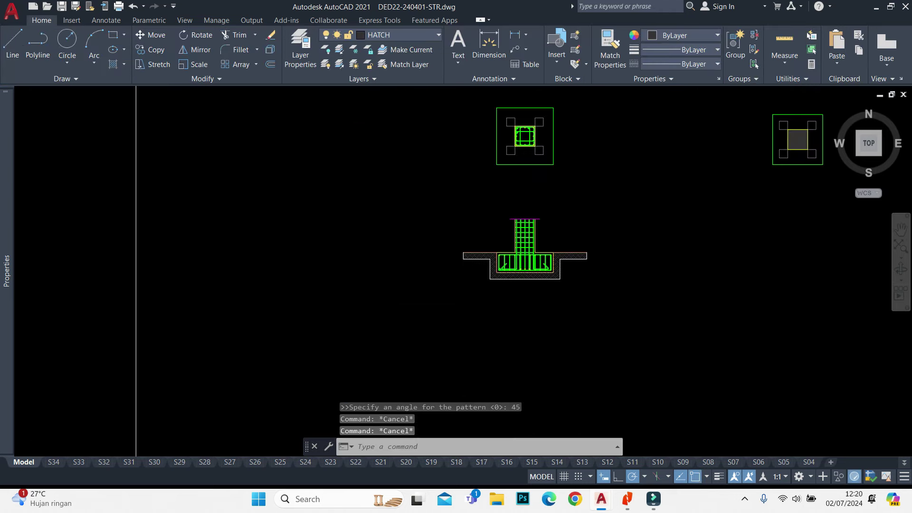
{"action": "scroll", "coordinate": [550, 244], "scroll_direction": "down", "scroll_amount": 2}
{"action": "scroll", "coordinate": [387, 246], "scroll_direction": "up", "scroll_amount": 2}
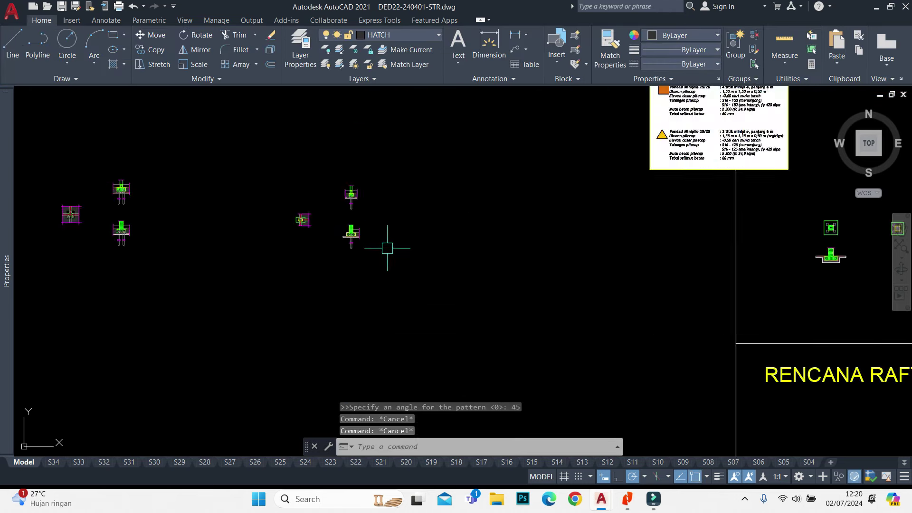
{"action": "scroll", "coordinate": [258, 169], "scroll_direction": "up", "scroll_amount": 2}
{"action": "scroll", "coordinate": [413, 143], "scroll_direction": "up", "scroll_amount": 2}
{"action": "scroll", "coordinate": [483, 212], "scroll_direction": "down", "scroll_amount": 1}
{"action": "scroll", "coordinate": [371, 256], "scroll_direction": "up", "scroll_amount": 2}
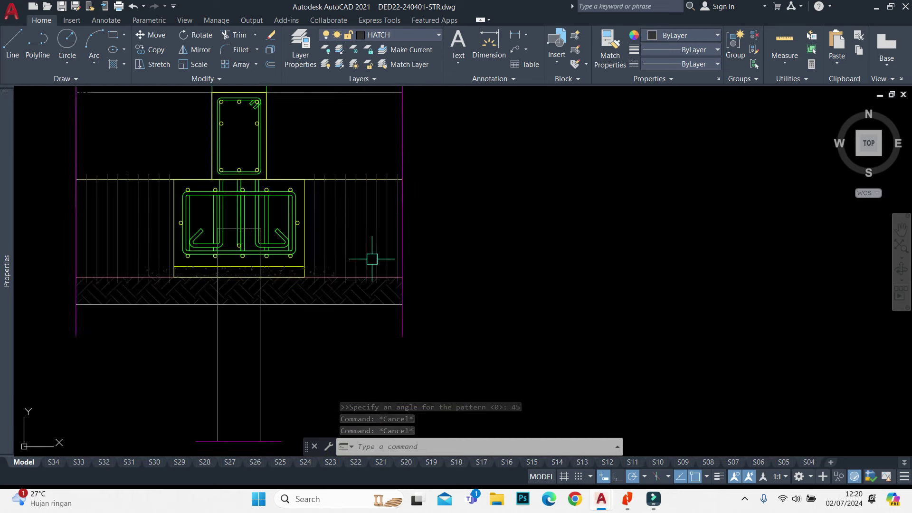
{"action": "scroll", "coordinate": [404, 218], "scroll_direction": "down", "scroll_amount": 5}
{"action": "scroll", "coordinate": [403, 218], "scroll_direction": "down", "scroll_amount": 2}
{"action": "middle_click_drag", "start_coordinate": [775, 196], "coordinate": [348, 86]}
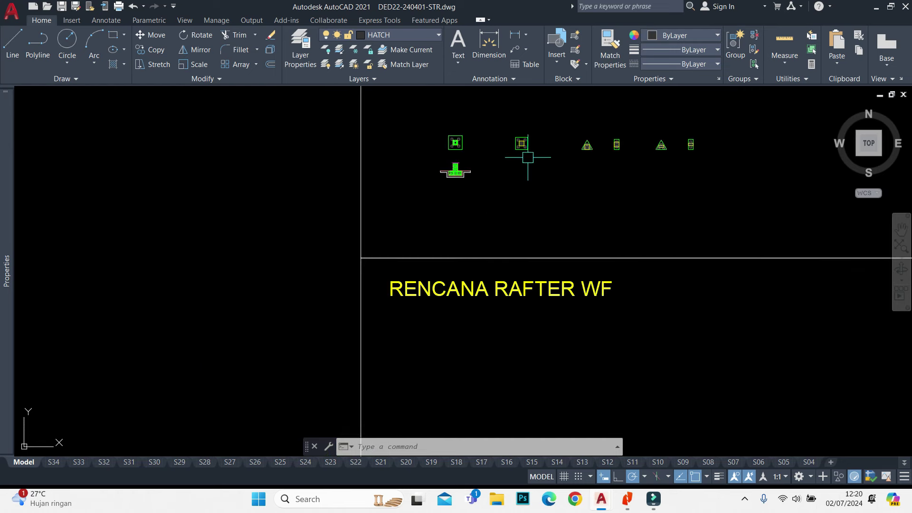
{"action": "scroll", "coordinate": [527, 157], "scroll_direction": "up", "scroll_amount": 3}
{"action": "scroll", "coordinate": [418, 159], "scroll_direction": "up", "scroll_amount": 3}
{"action": "middle_click_drag", "start_coordinate": [656, 189], "coordinate": [494, 167]}
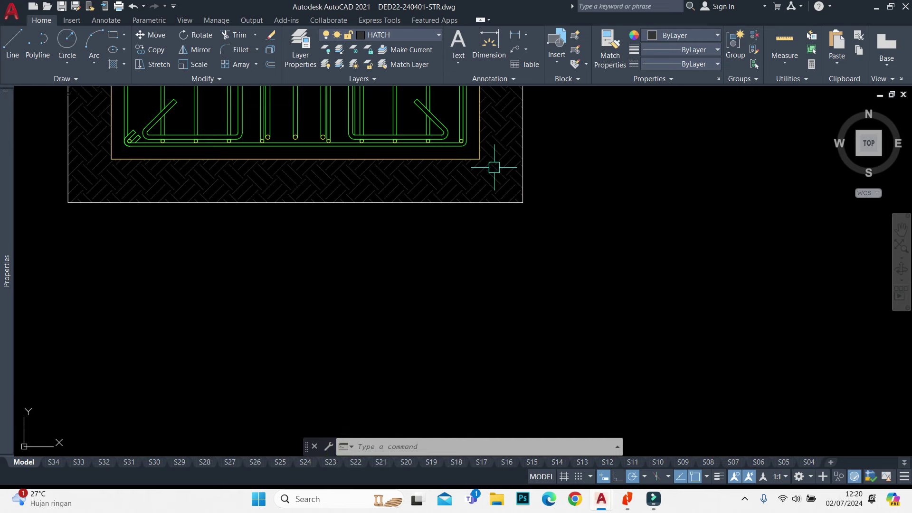
{"action": "left_click", "coordinate": [546, 150]}
{"action": "left_click", "coordinate": [95, 265]}
{"action": "middle_click_drag", "start_coordinate": [44, 281], "coordinate": [96, 457]}
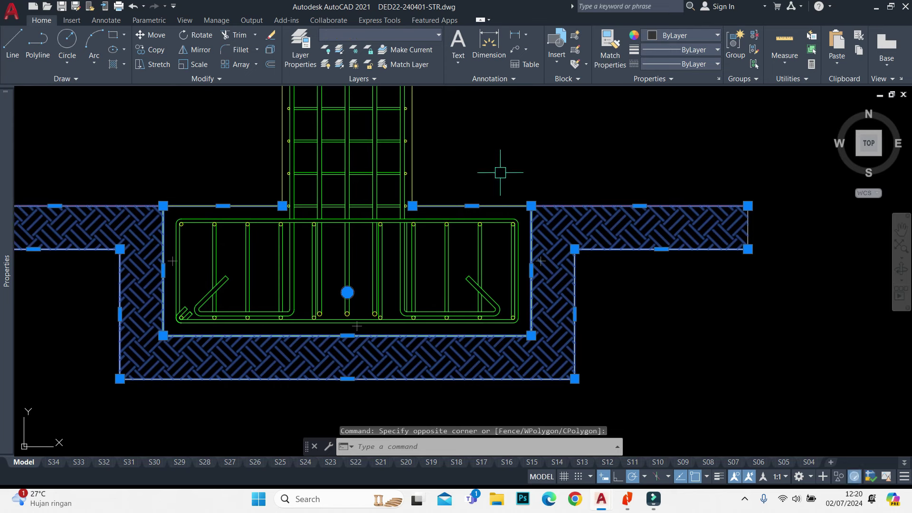
Stretch the soil hatch's bottom edge 50 units lower
{"action": "type", "text": "s"}
{"action": "key", "text": "Return"}
{"action": "left_click", "coordinate": [477, 125]}
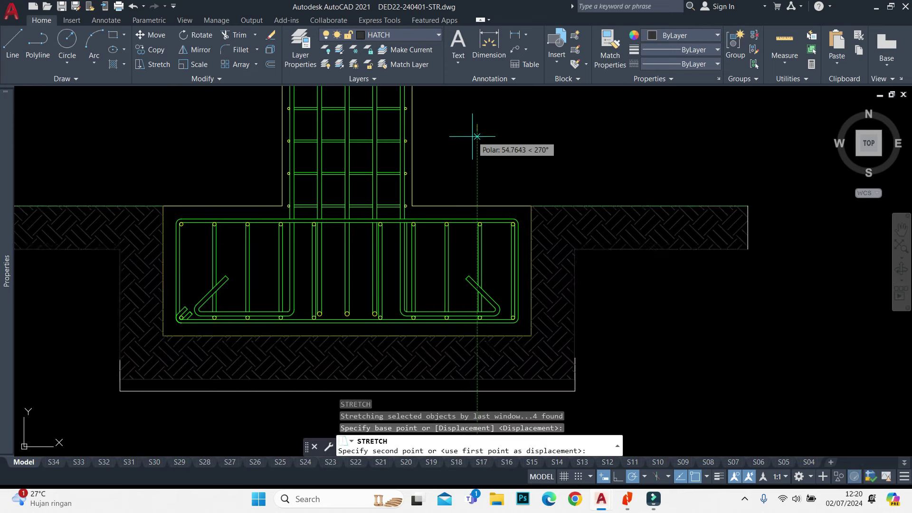
{"action": "type", "text": "10"}
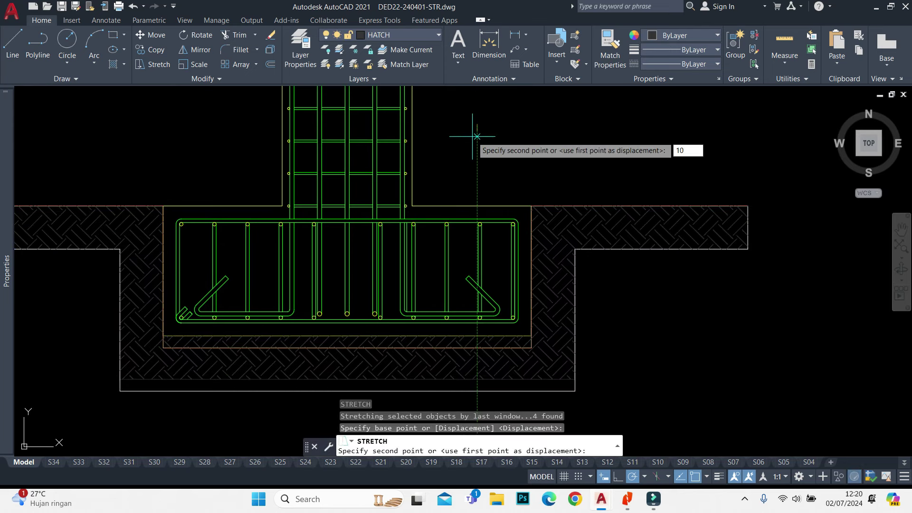
{"action": "key", "text": "Return"}
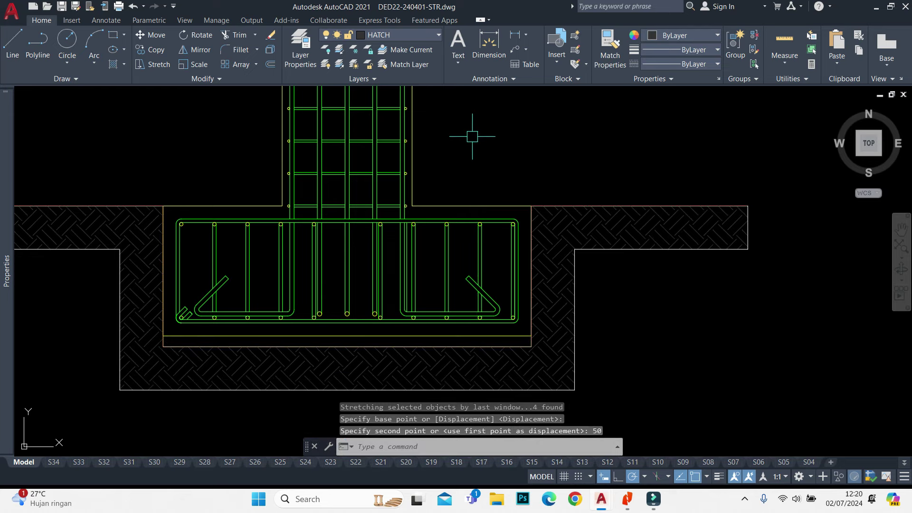
Start a new hatch for the strip beneath the footing
{"action": "middle_click_drag", "start_coordinate": [436, 216], "coordinate": [454, 177]}
{"action": "type", "text": "h"}
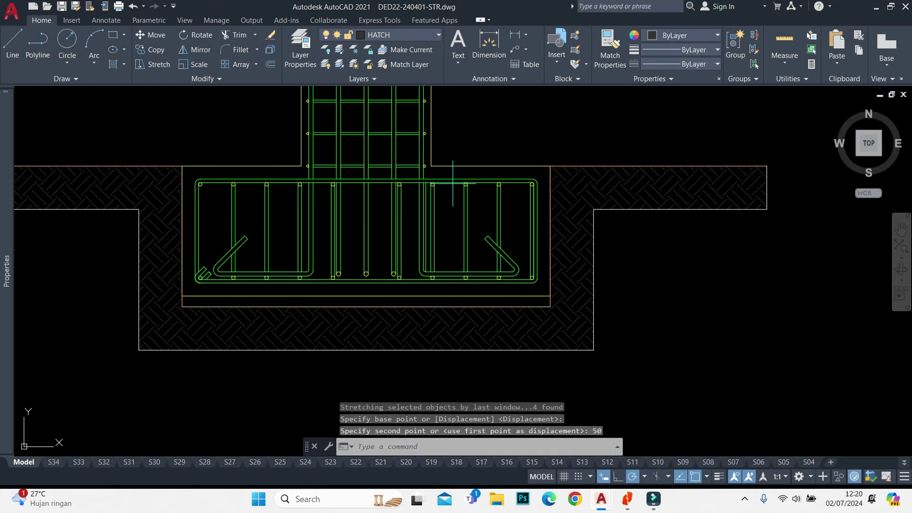
{"action": "type", "text": "h"}
{"action": "key", "text": "Return"}
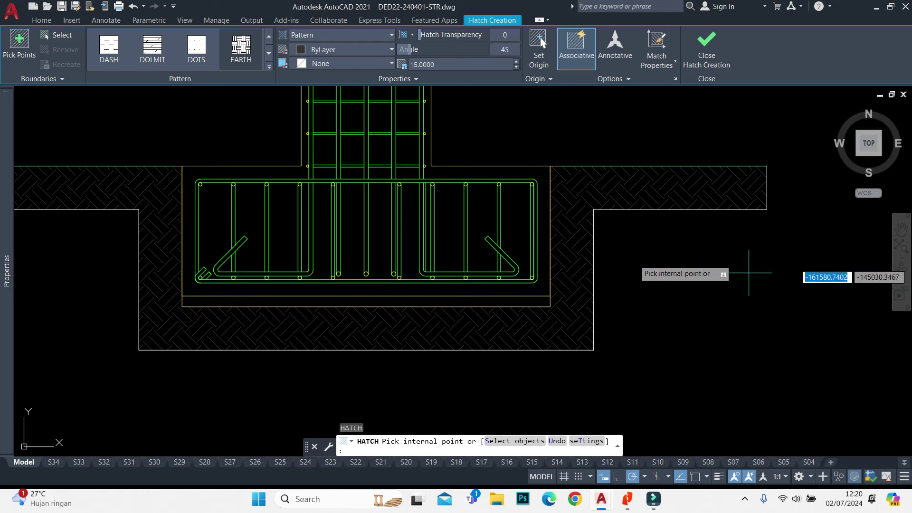
Hatch the strip below the footing with AR-CONC at scale 0.3, after previewing other patterns
{"action": "left_click", "coordinate": [269, 36]}
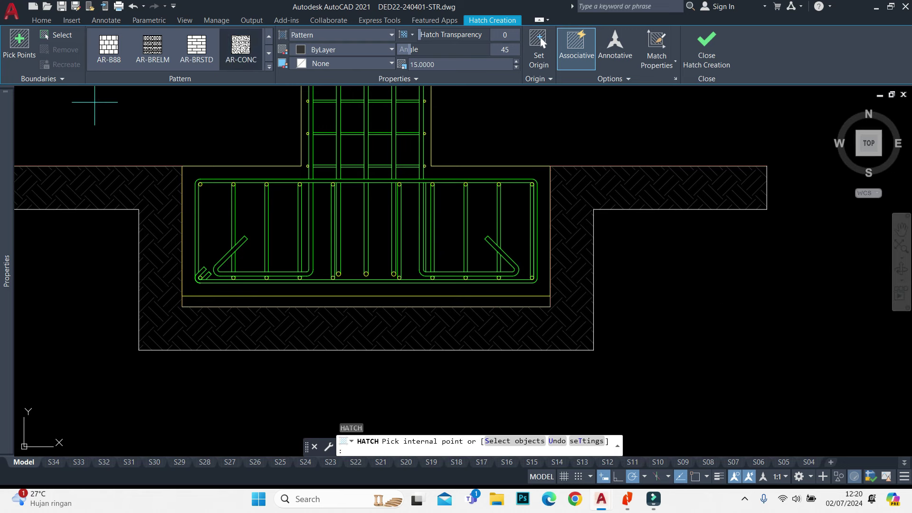
{"action": "left_click", "coordinate": [241, 47]}
{"action": "left_click", "coordinate": [356, 297]}
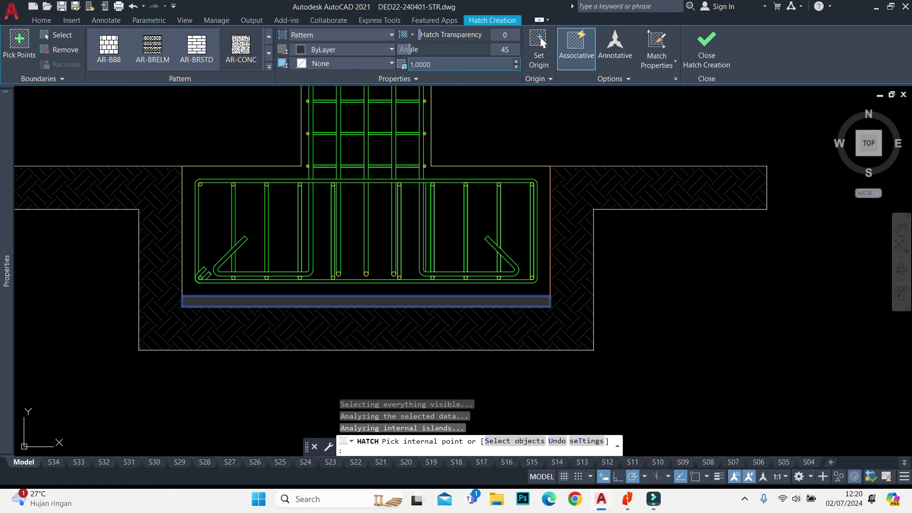
{"action": "left_click", "coordinate": [197, 47]}
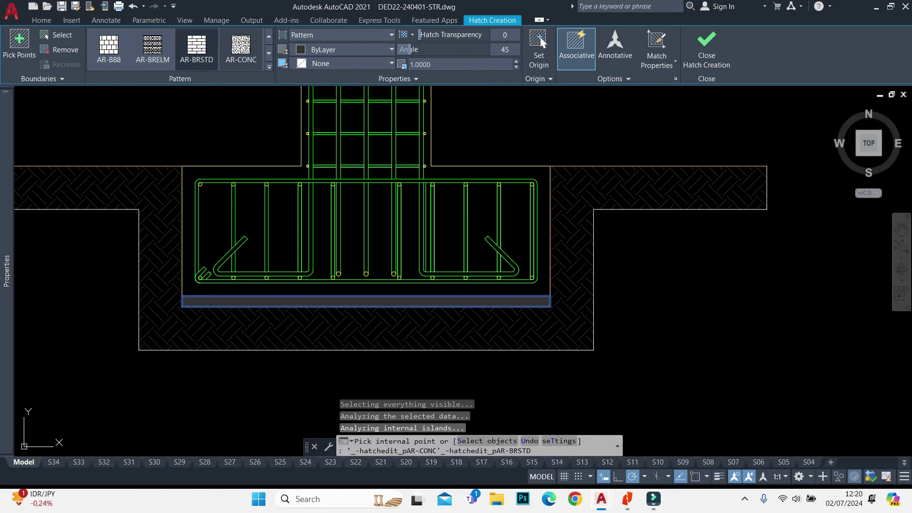
{"action": "left_click", "coordinate": [152, 48]}
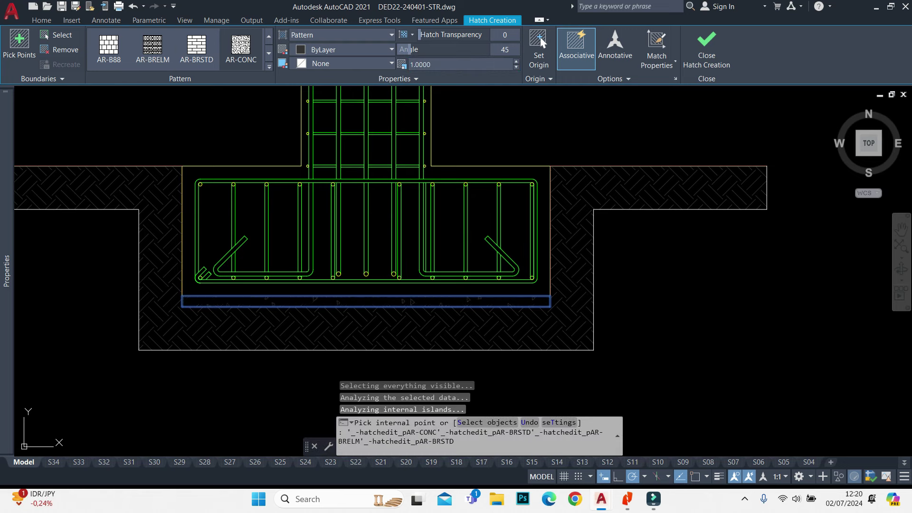
{"action": "left_click", "coordinate": [241, 48]}
{"action": "scroll", "coordinate": [376, 328], "scroll_direction": "up", "scroll_amount": 2}
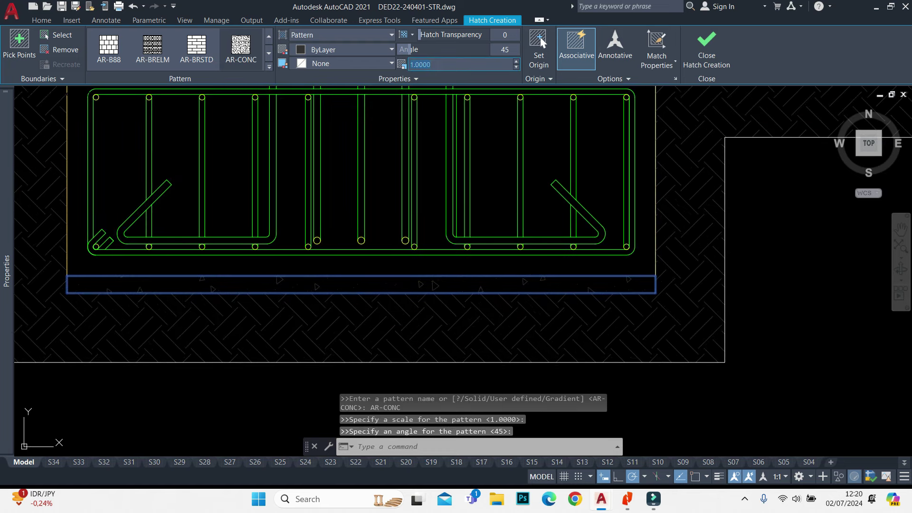
{"action": "type", "text": "0"}
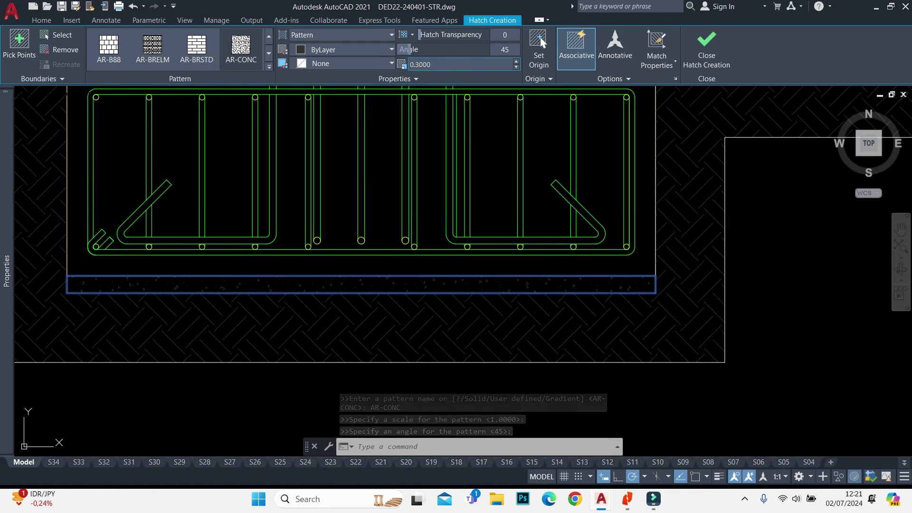
{"action": "key", "text": "Escape"}
{"action": "key", "text": "Escape"}
{"action": "key", "text": "Escape"}
Paste the copied piles back beneath the section and regenerate the display
{"action": "scroll", "coordinate": [584, 305], "scroll_direction": "down", "scroll_amount": 2}
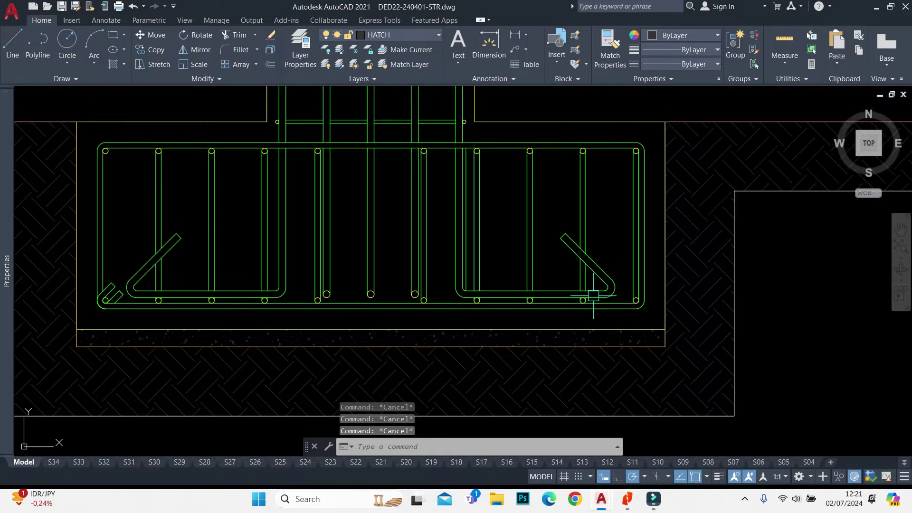
{"action": "middle_click_drag", "start_coordinate": [584, 306], "coordinate": [577, 293]}
{"action": "scroll", "coordinate": [577, 293], "scroll_direction": "down", "scroll_amount": 3}
{"action": "scroll", "coordinate": [577, 294], "scroll_direction": "down", "scroll_amount": 3}
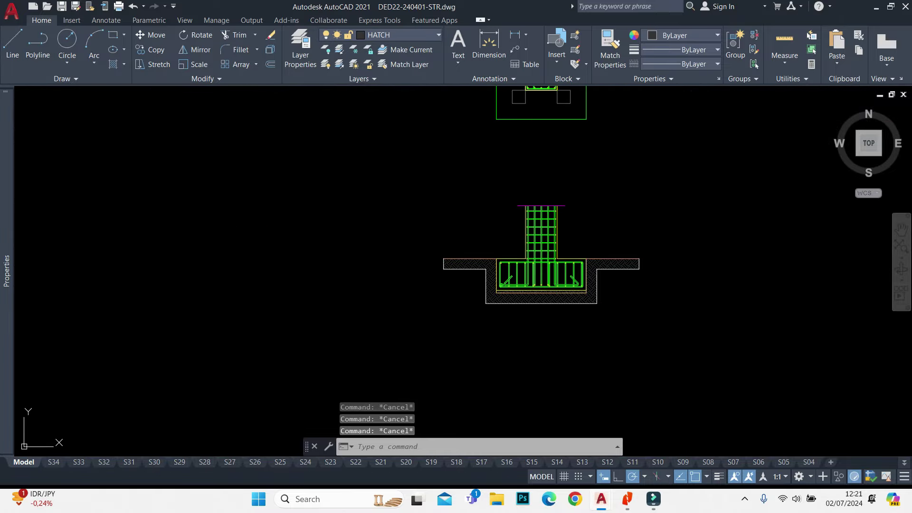
{"action": "left_click", "coordinate": [380, 34]}
{"action": "scroll", "coordinate": [580, 221], "scroll_direction": "down", "scroll_amount": 3}
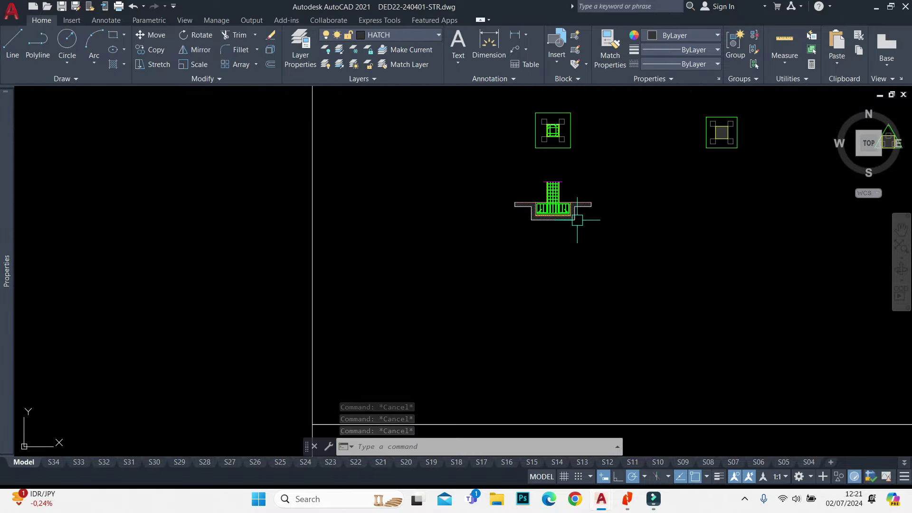
{"action": "scroll", "coordinate": [578, 220], "scroll_direction": "up", "scroll_amount": 3}
{"action": "key", "text": "ctrl+v"}
{"action": "key", "text": "Escape"}
{"action": "type", "text": "RE"}
{"action": "key", "text": "Return"}
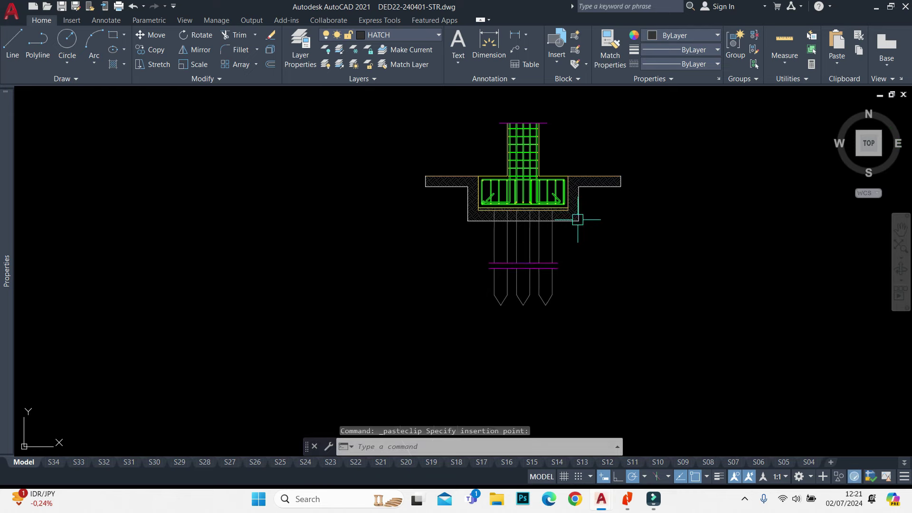
Window-select the pasted pile lines
{"action": "scroll", "coordinate": [554, 201], "scroll_direction": "up", "scroll_amount": 4}
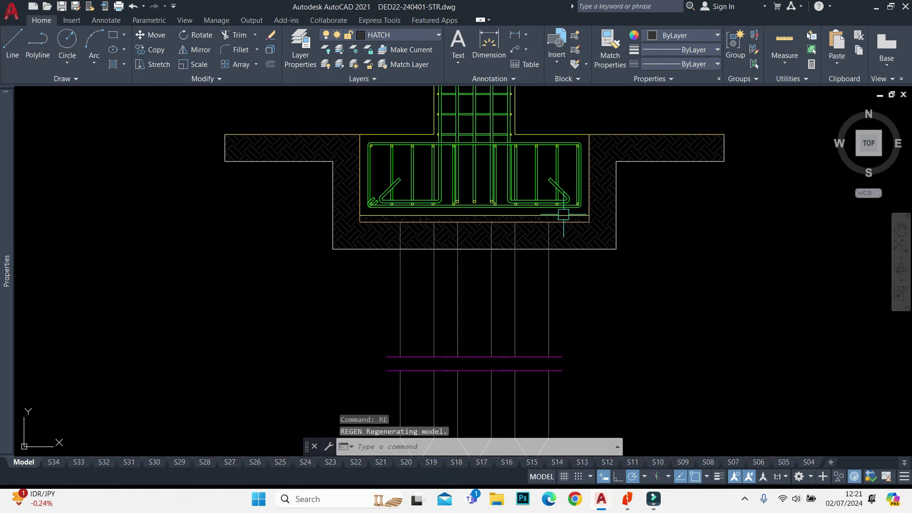
{"action": "left_click", "coordinate": [567, 266]}
{"action": "left_click", "coordinate": [393, 259]}
Stretch the windowed piles 250 upward into the pile cap
{"action": "left_click", "coordinate": [385, 173], "text": "shift"}
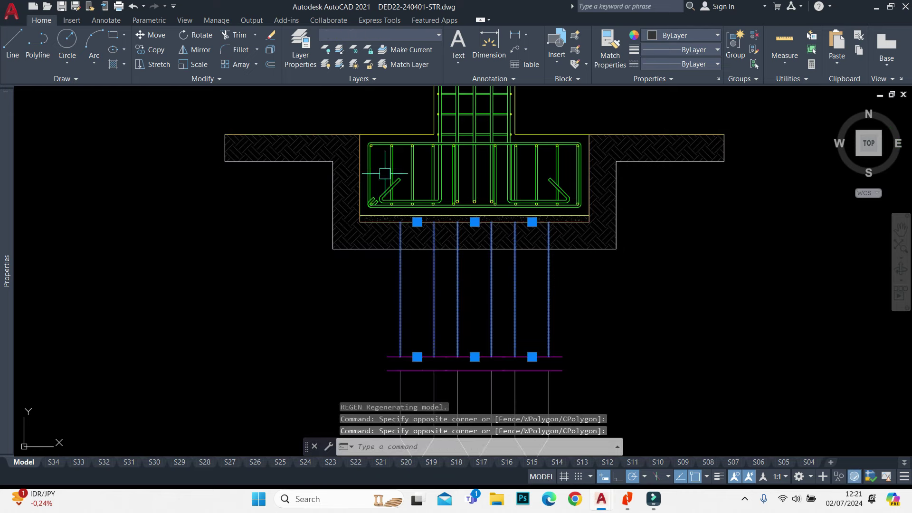
{"action": "middle_click_drag", "start_coordinate": [689, 253], "coordinate": [672, 305]}
{"action": "type", "text": "s"}
{"action": "key", "text": "Return"}
{"action": "left_click", "coordinate": [660, 356]}
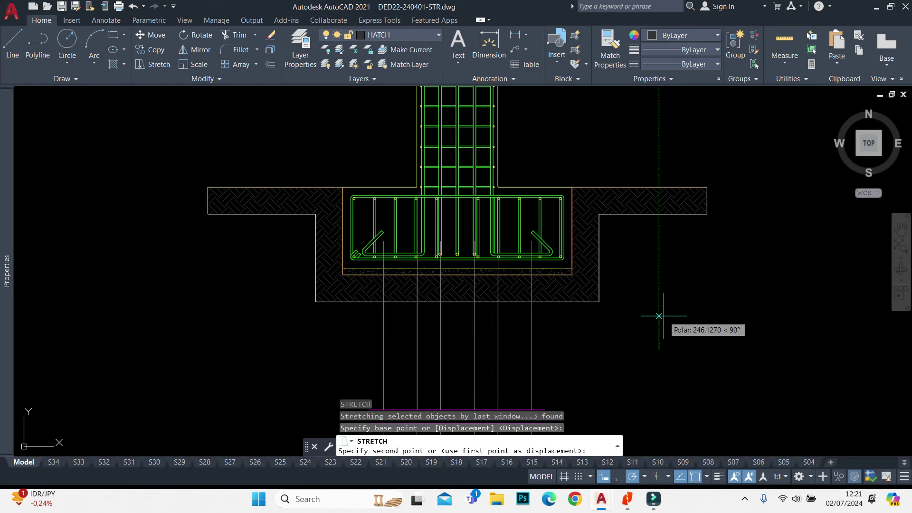
{"action": "type", "text": "250"}
{"action": "key", "text": "Return"}
Draw a horizontal line across the pile tops inside the cap
{"action": "scroll", "coordinate": [529, 244], "scroll_direction": "up", "scroll_amount": 3}
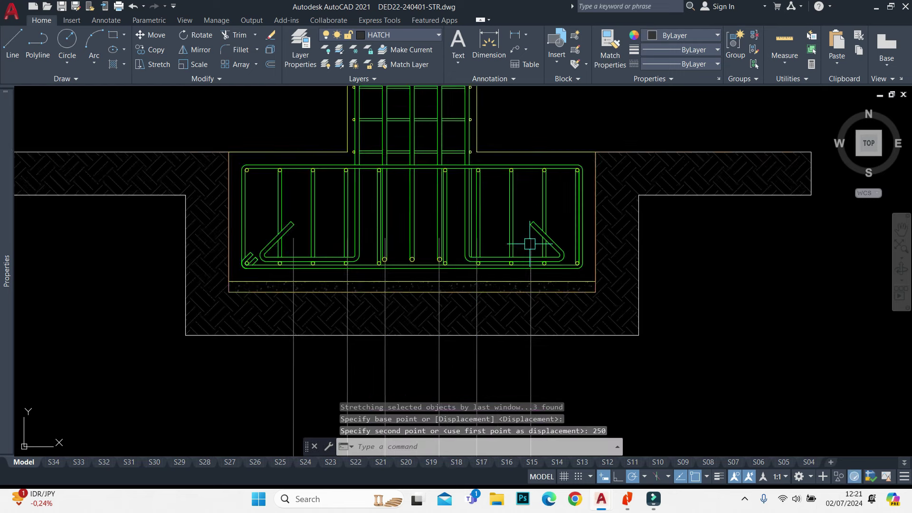
{"action": "scroll", "coordinate": [525, 238], "scroll_direction": "up", "scroll_amount": 3}
{"action": "type", "text": "l"}
{"action": "key", "text": "Return"}
{"action": "left_click", "coordinate": [533, 235]}
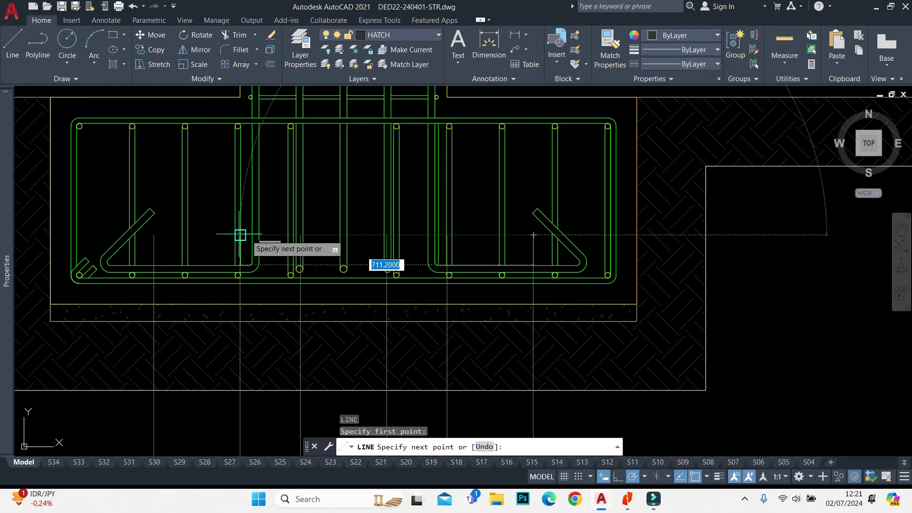
{"action": "left_click", "coordinate": [153, 234]}
{"action": "key", "text": "Escape"}
Trim the excess segments between the piles back to the new line
{"action": "type", "text": "tr"}
{"action": "key", "text": "Return"}
{"action": "left_click", "coordinate": [240, 256]}
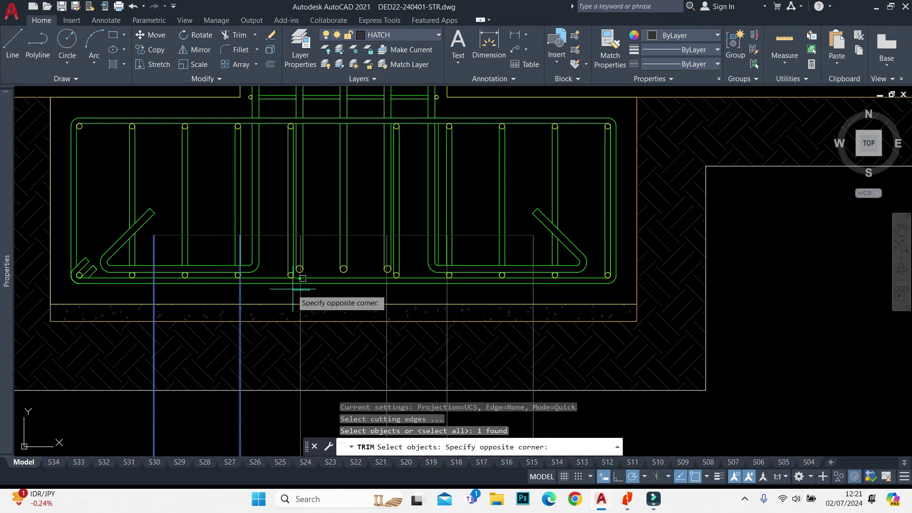
{"action": "left_click", "coordinate": [418, 297]}
{"action": "left_click", "coordinate": [470, 297]}
{"action": "key", "text": "Return"}
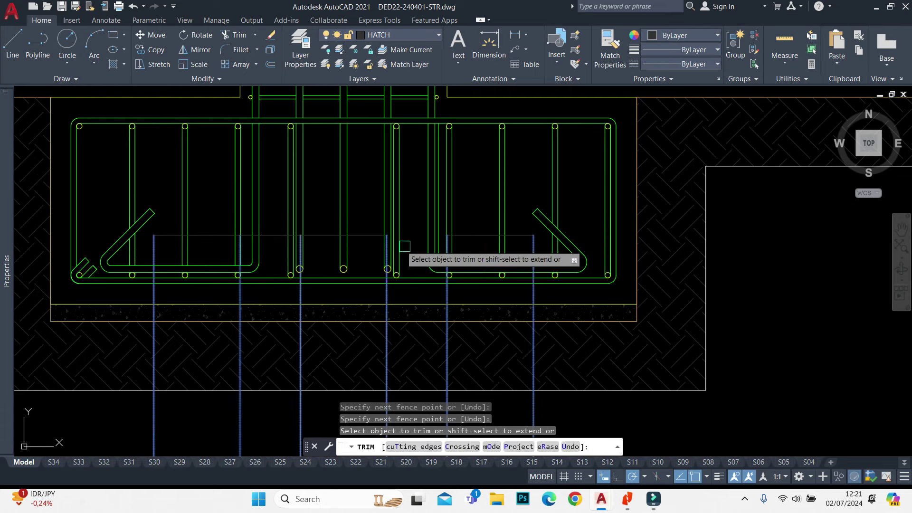
{"action": "left_click", "coordinate": [413, 234]}
{"action": "left_click", "coordinate": [271, 234]}
{"action": "key", "text": "Escape"}
Match properties from a cap line onto the pile lines, then switch to the structural report PDF
{"action": "type", "text": "ma"}
{"action": "key", "text": "Return"}
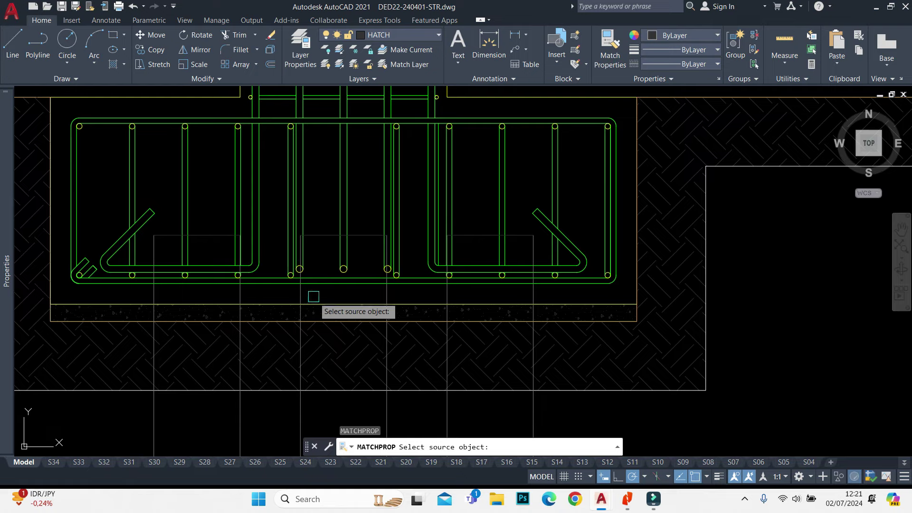
{"action": "left_click", "coordinate": [301, 298]}
{"action": "left_click", "coordinate": [316, 235]}
{"action": "left_click", "coordinate": [228, 235]}
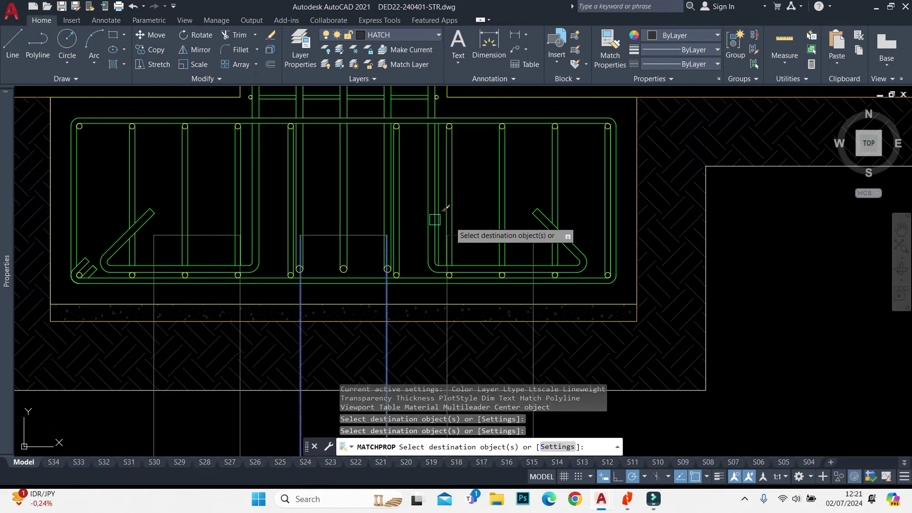
{"action": "left_click", "coordinate": [490, 240]}
{"action": "scroll", "coordinate": [522, 199], "scroll_direction": "down", "scroll_amount": 2}
{"action": "key", "text": "Escape"}
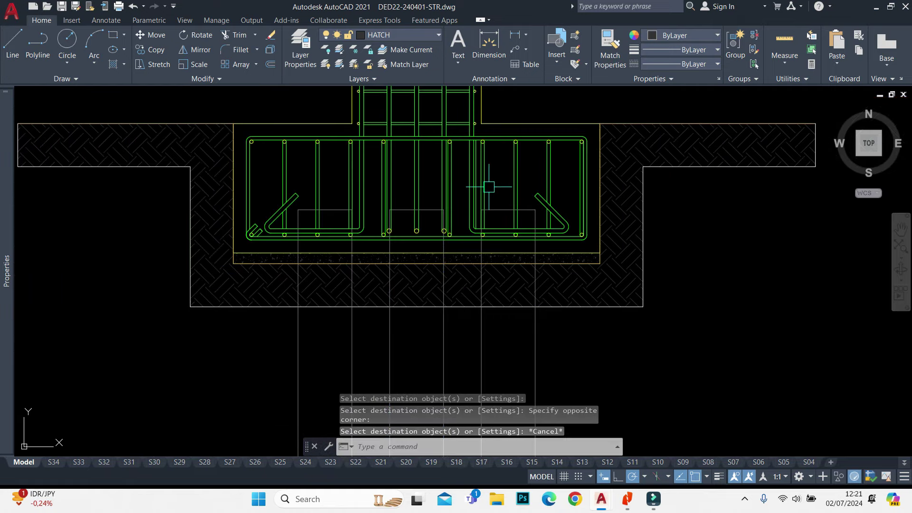
{"action": "scroll", "coordinate": [567, 273], "scroll_direction": "down", "scroll_amount": 5}
{"action": "scroll", "coordinate": [537, 252], "scroll_direction": "down", "scroll_amount": 4}
{"action": "type", "text": "m"}
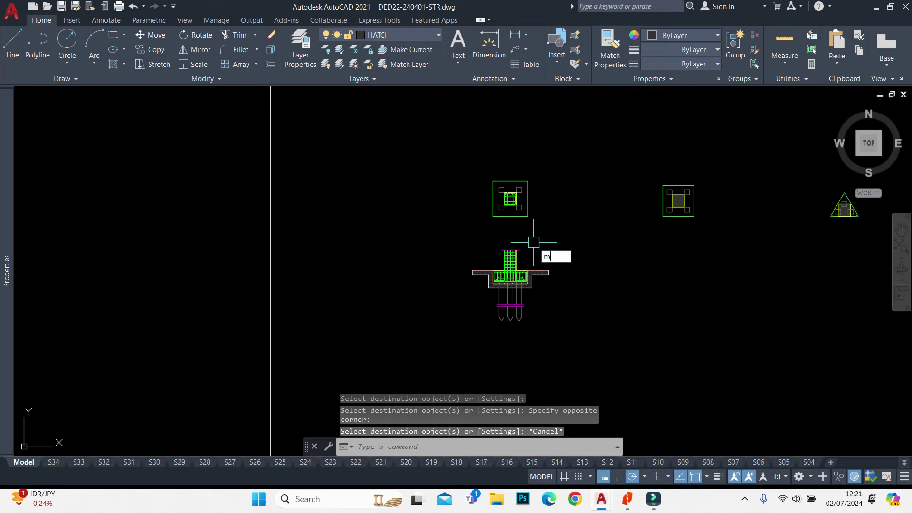
{"action": "type", "text": "l j z s"}
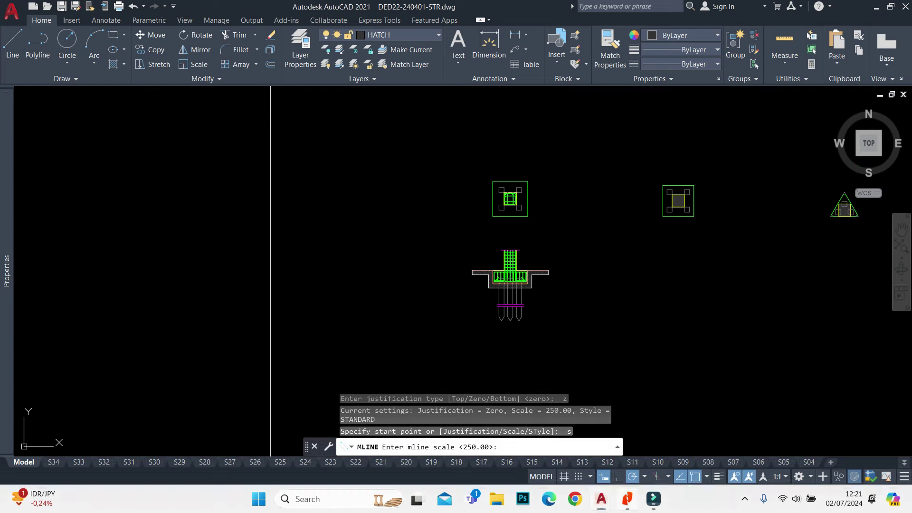
{"action": "key", "text": "alt+Tab"}
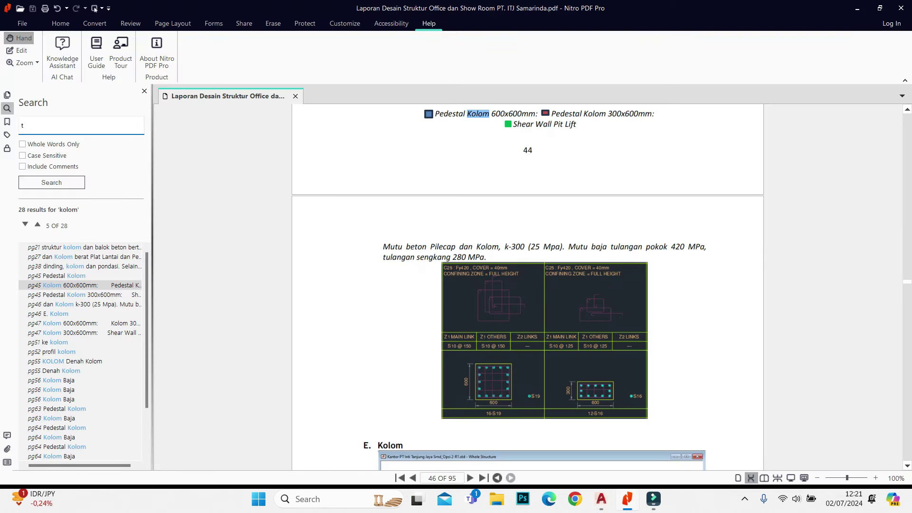
Search the report for 'tie-beam' then 'sloof', reviewing Sloof 250/500 and 250/400 on pages 38–40
{"action": "key", "text": "Return"}
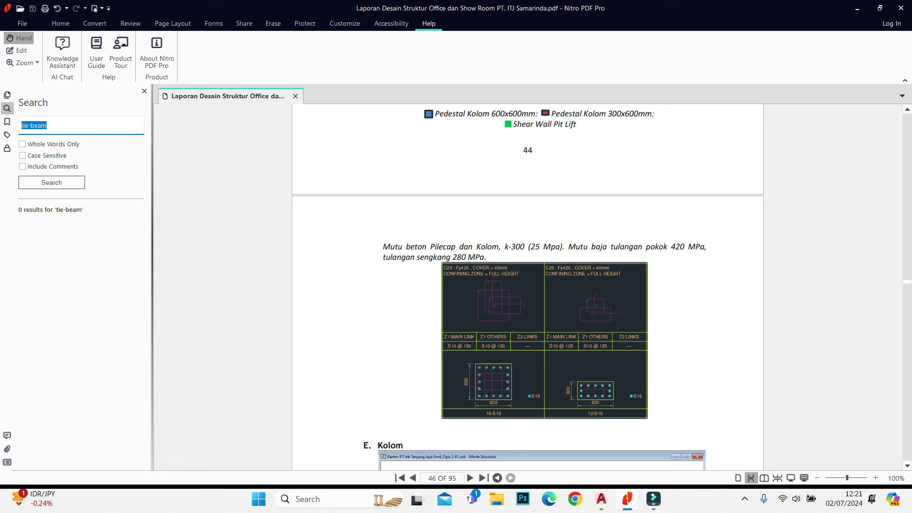
{"action": "key", "text": "Return"}
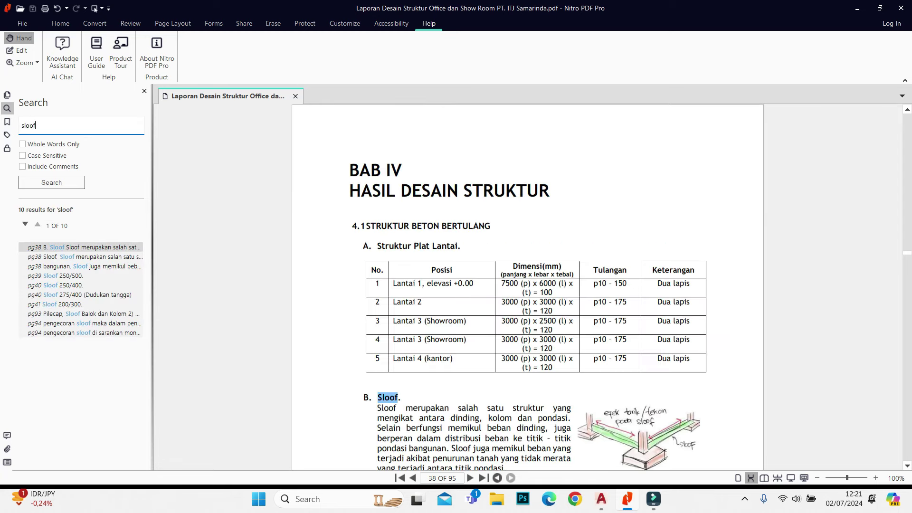
{"action": "scroll", "coordinate": [528, 286], "scroll_direction": "down", "scroll_amount": 3}
{"action": "scroll", "coordinate": [527, 287], "scroll_direction": "down", "scroll_amount": 4}
{"action": "scroll", "coordinate": [528, 287], "scroll_direction": "down", "scroll_amount": 3}
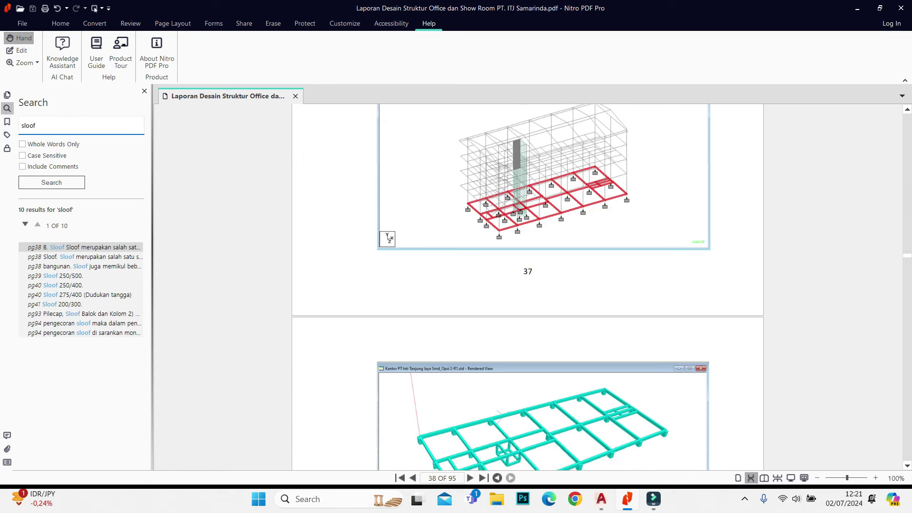
{"action": "scroll", "coordinate": [528, 287], "scroll_direction": "down", "scroll_amount": 3}
{"action": "scroll", "coordinate": [527, 287], "scroll_direction": "down", "scroll_amount": 3}
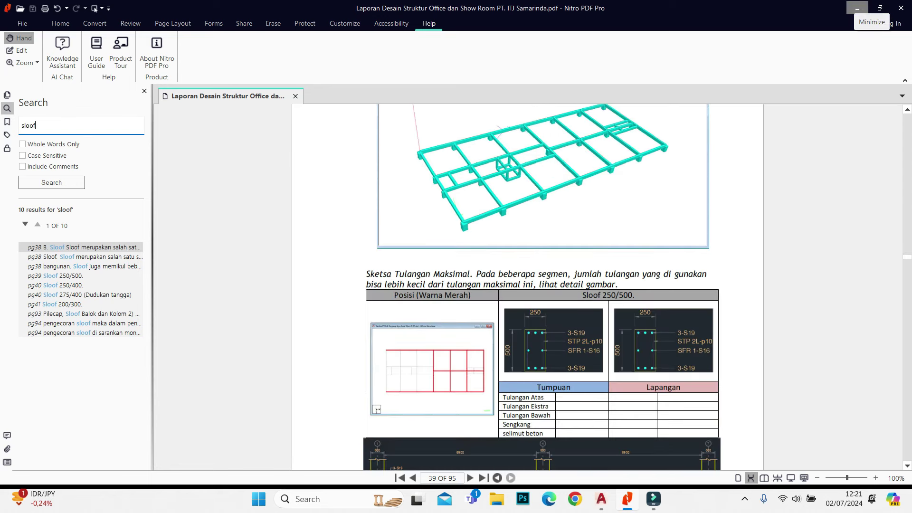
{"action": "scroll", "coordinate": [525, 226], "scroll_direction": "down", "scroll_amount": 5}
{"action": "scroll", "coordinate": [525, 227], "scroll_direction": "down", "scroll_amount": 10}
{"action": "scroll", "coordinate": [526, 227], "scroll_direction": "down", "scroll_amount": 6}
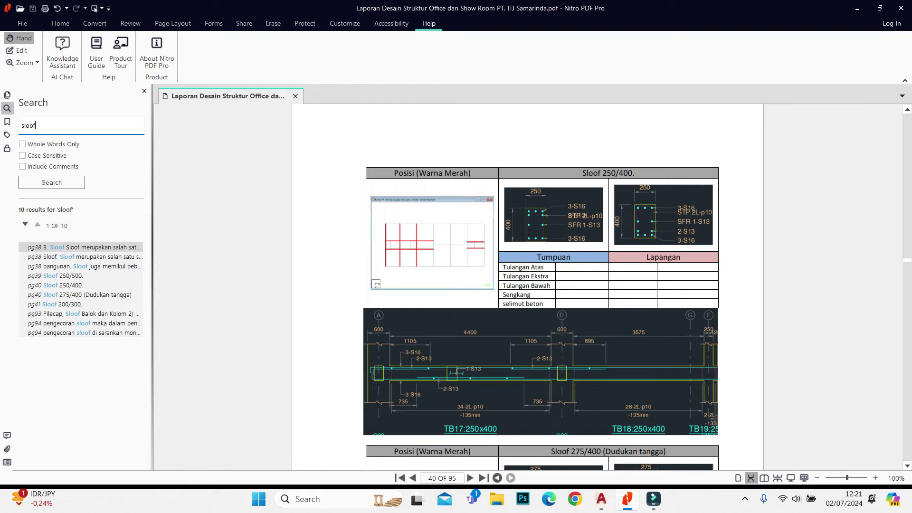
{"action": "left_click", "coordinate": [858, 8]}
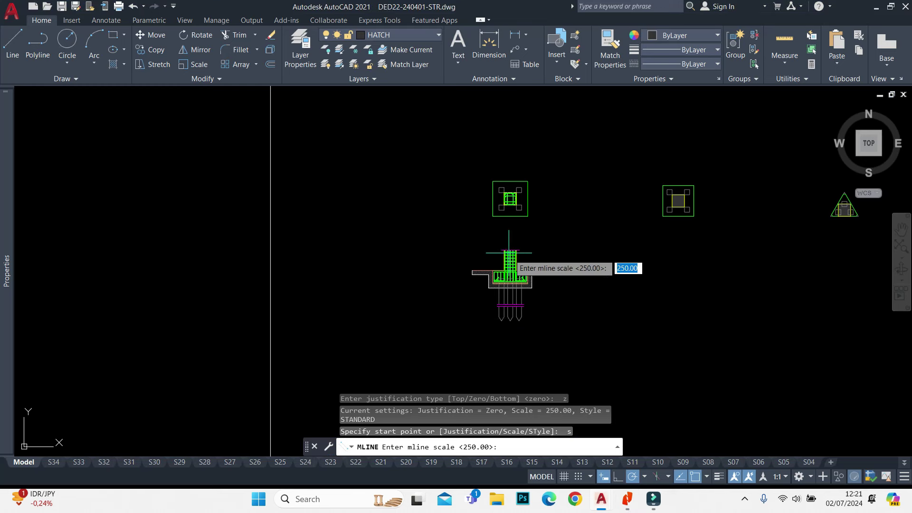
Cancel the pending multiline and draw a polyline from the footing's left end to the column's corner
{"action": "scroll", "coordinate": [513, 266], "scroll_direction": "up", "scroll_amount": 3}
{"action": "scroll", "coordinate": [508, 281], "scroll_direction": "up", "scroll_amount": 3}
{"action": "key", "text": "Return"}
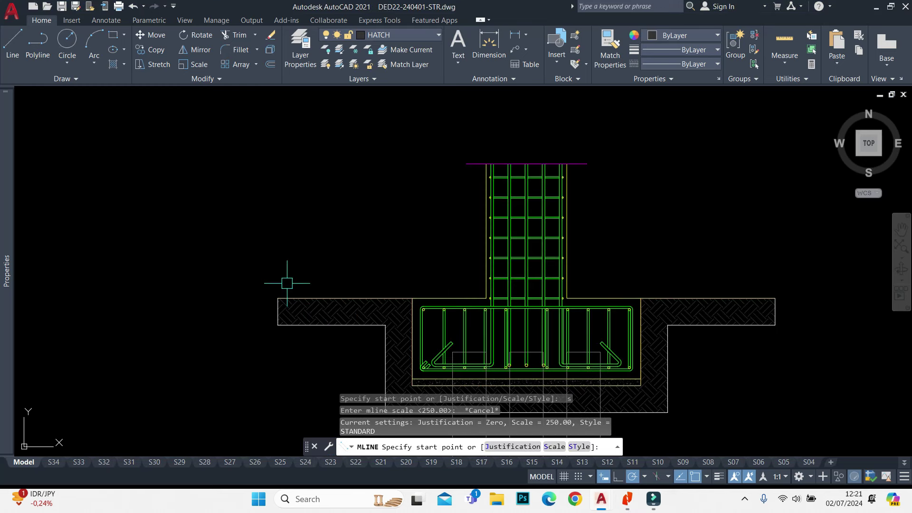
{"action": "key", "text": "Escape"}
{"action": "type", "text": "pl"}
{"action": "key", "text": "Return"}
{"action": "left_click", "coordinate": [277, 298]}
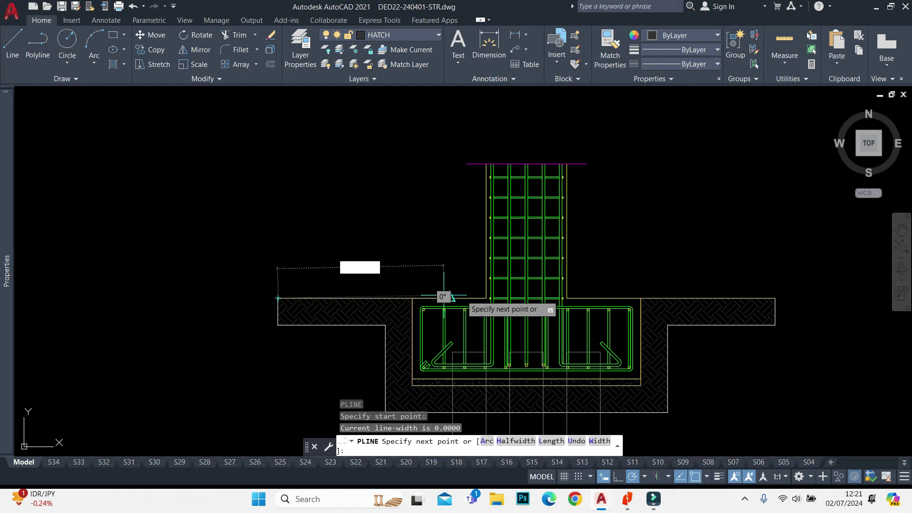
{"action": "scroll", "coordinate": [487, 301], "scroll_direction": "up", "scroll_amount": 4}
{"action": "left_click", "coordinate": [490, 308]}
{"action": "key", "text": "Return"}
Try a 500 offset on the top horizontal line, then cancel and reselect it
{"action": "type", "text": "o"}
{"action": "key", "text": "Return"}
{"action": "scroll", "coordinate": [427, 306], "scroll_direction": "down", "scroll_amount": 3}
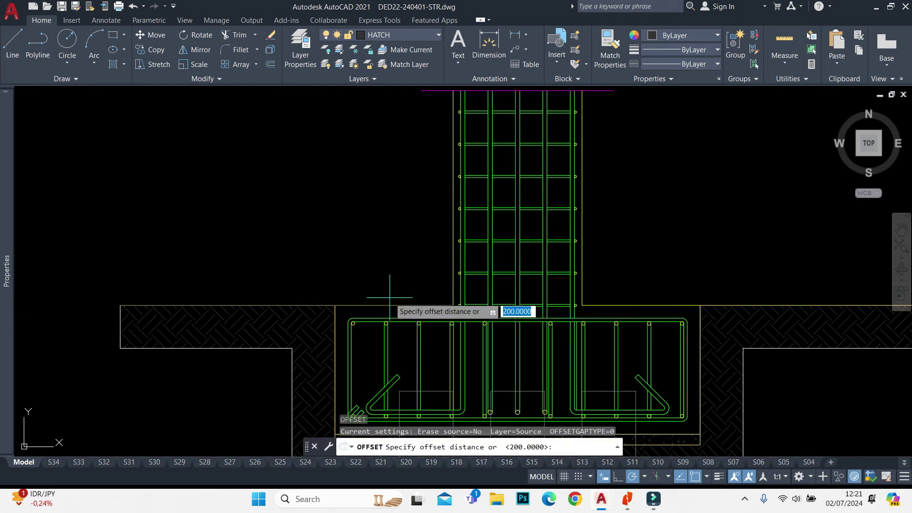
{"action": "type", "text": "500"}
Rotate a copy of the top line to vertical
{"action": "key", "text": "Return"}
{"action": "left_click", "coordinate": [387, 305]}
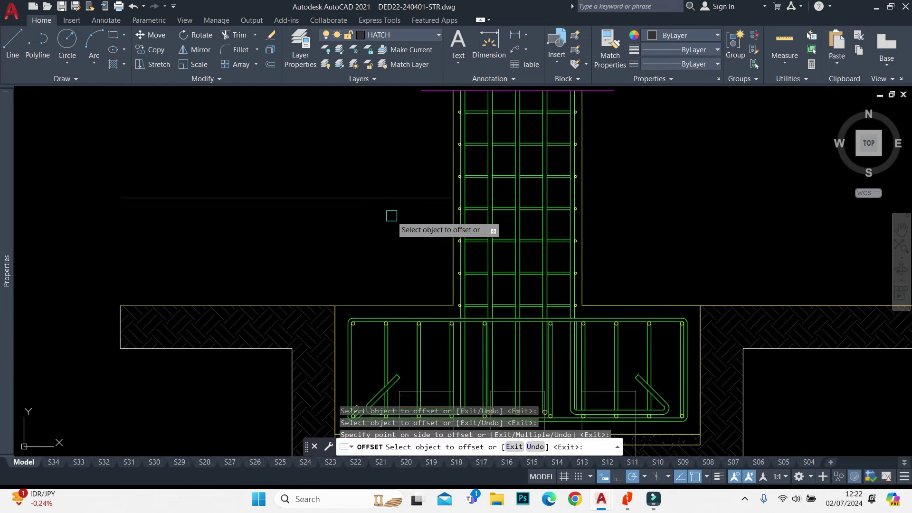
{"action": "scroll", "coordinate": [389, 214], "scroll_direction": "down", "scroll_amount": 3}
{"action": "left_click", "coordinate": [403, 190]}
{"action": "key", "text": "Escape"}
{"action": "left_click", "coordinate": [393, 208]}
{"action": "type", "text": "r"}
{"action": "key", "text": "Return"}
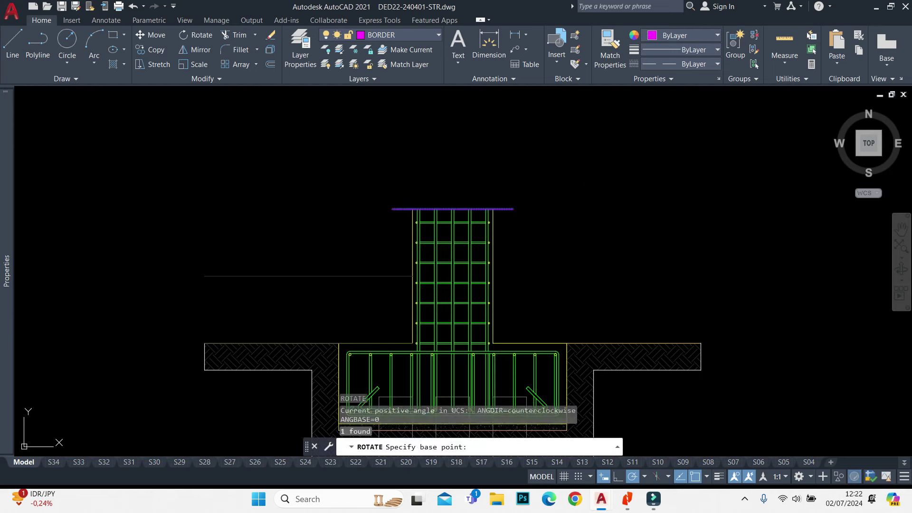
{"action": "left_click", "coordinate": [442, 209]}
{"action": "type", "text": "c"}
{"action": "key", "text": "Return"}
{"action": "left_click", "coordinate": [429, 160]}
{"action": "key", "text": "m"}
Move the new magenta vertical line to the slab's left edge
{"action": "key", "text": "Return"}
{"action": "left_click", "coordinate": [445, 179]}
{"action": "key", "text": "Return"}
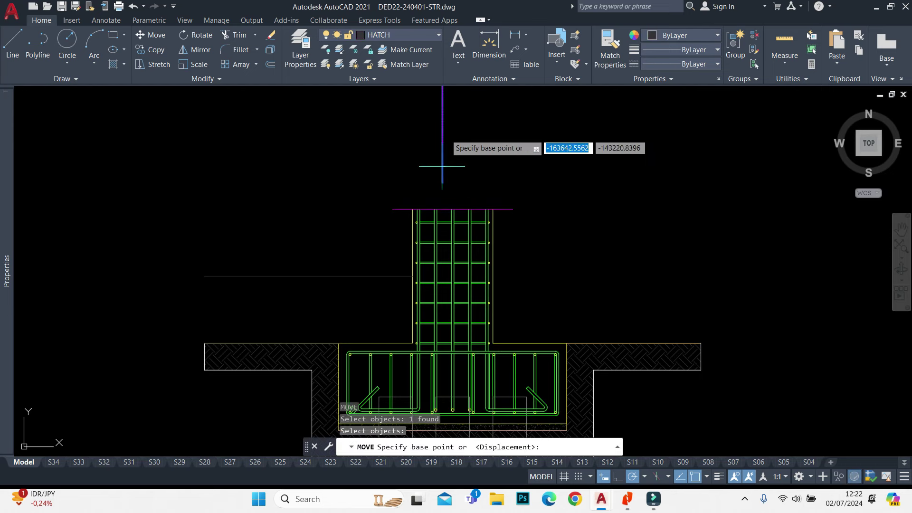
{"action": "left_click", "coordinate": [442, 123]}
{"action": "left_click", "coordinate": [204, 343]}
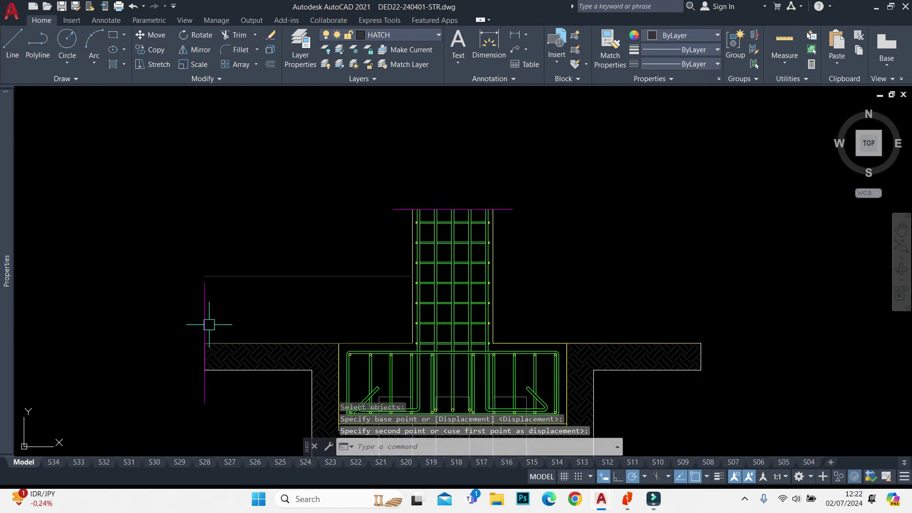
Stretch the vertical line's top end 200 upward
{"action": "scroll", "coordinate": [207, 321], "scroll_direction": "up", "scroll_amount": 2}
{"action": "left_click", "coordinate": [216, 316]}
{"action": "left_click", "coordinate": [156, 195]}
{"action": "left_click", "coordinate": [316, 175]}
{"action": "left_click", "coordinate": [266, 294]}
{"action": "key", "text": "s"}
{"action": "key", "text": "Return"}
{"action": "left_click", "coordinate": [265, 216]}
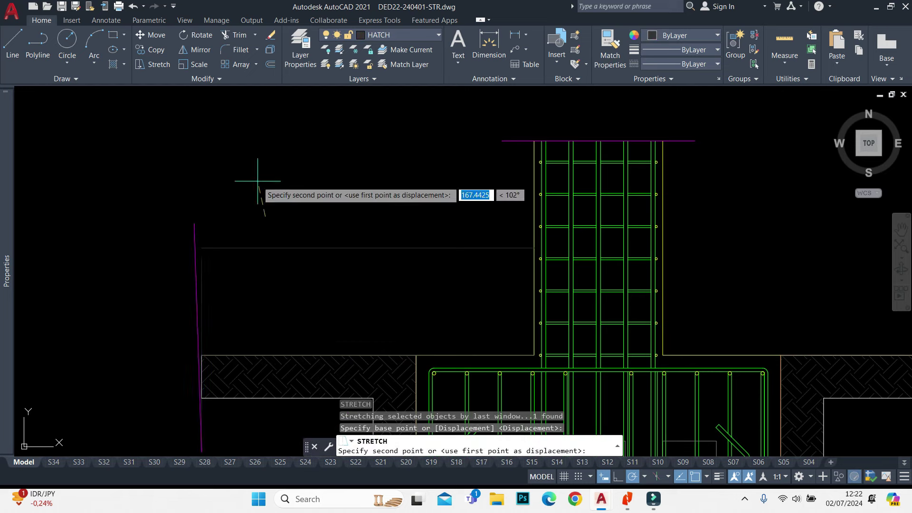
{"action": "type", "text": "200"}
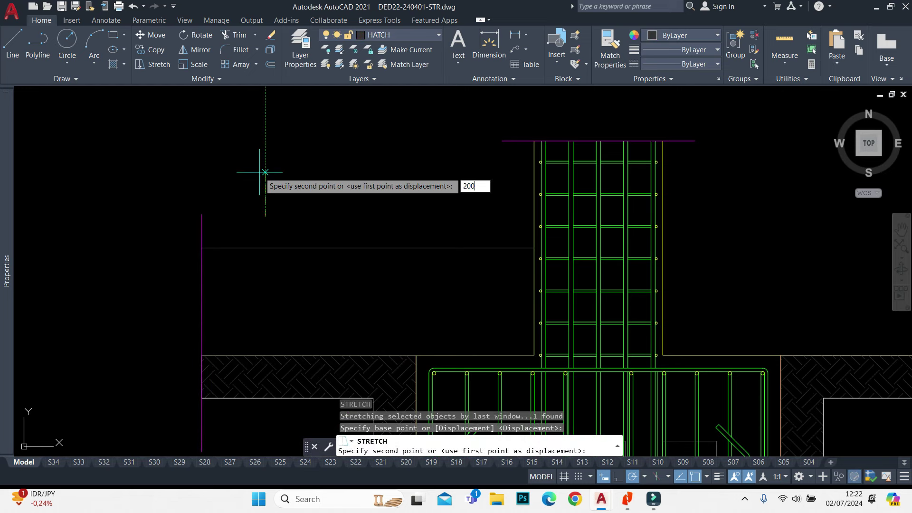
{"action": "key", "text": "Return"}
Stretch the vertical line's bottom end 100 downward
{"action": "left_click", "coordinate": [259, 194]}
{"action": "left_click", "coordinate": [156, 285]}
{"action": "scroll", "coordinate": [285, 209], "scroll_direction": "down", "scroll_amount": 2}
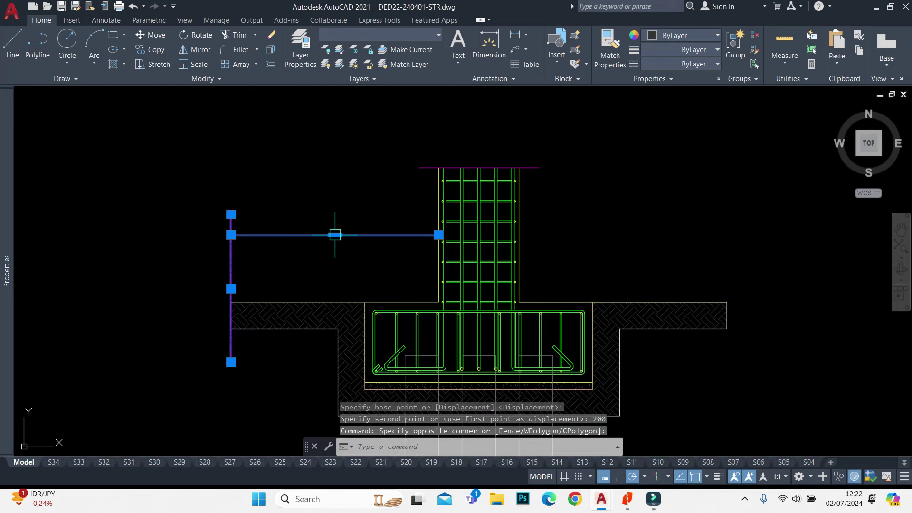
{"action": "middle_click_drag", "start_coordinate": [316, 266], "coordinate": [420, 224]}
{"action": "scroll", "coordinate": [394, 267], "scroll_direction": "up", "scroll_amount": 2}
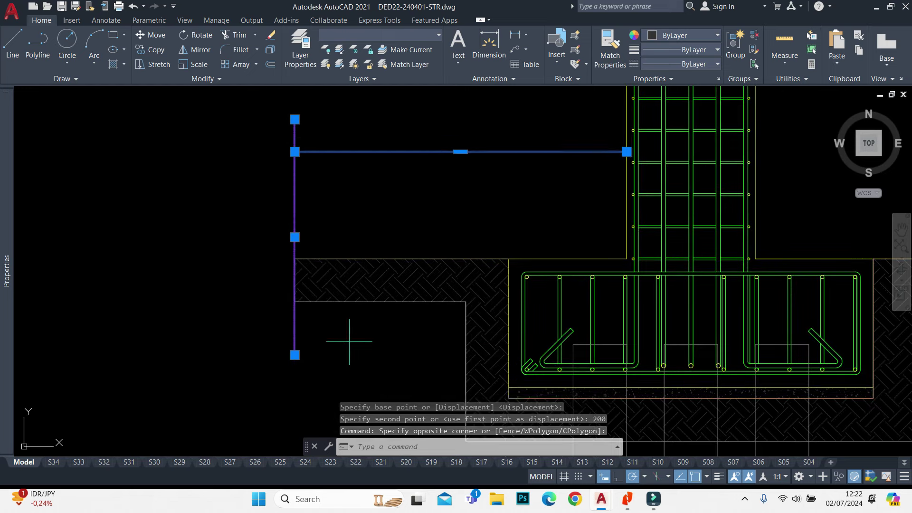
{"action": "key", "text": "Escape"}
{"action": "left_click", "coordinate": [351, 350]}
{"action": "left_click", "coordinate": [244, 416]}
{"action": "key", "text": "s"}
{"action": "key", "text": "Return"}
{"action": "left_click", "coordinate": [221, 395]}
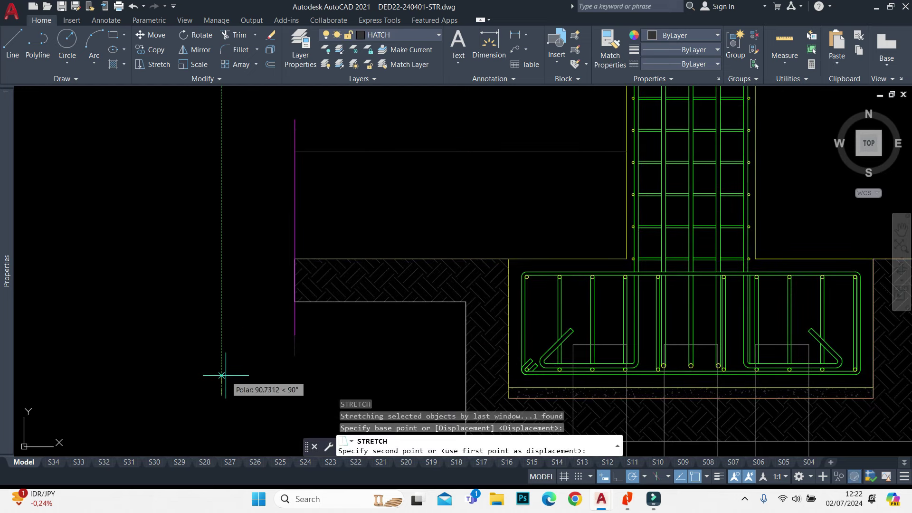
{"action": "type", "text": "100"}
{"action": "key", "text": "Return"}
Attempt to match properties from the source object onto both edge lines
{"action": "scroll", "coordinate": [322, 342], "scroll_direction": "down", "scroll_amount": 2}
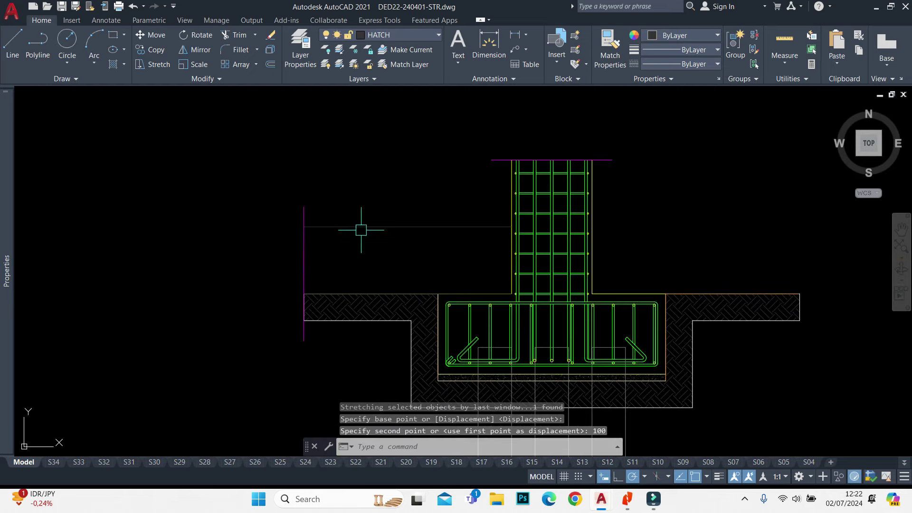
{"action": "left_click", "coordinate": [371, 212]}
{"action": "key", "text": "Escape"}
{"action": "scroll", "coordinate": [519, 278], "scroll_direction": "down", "scroll_amount": 2}
{"action": "type", "text": "ma"}
{"action": "key", "text": "Return"}
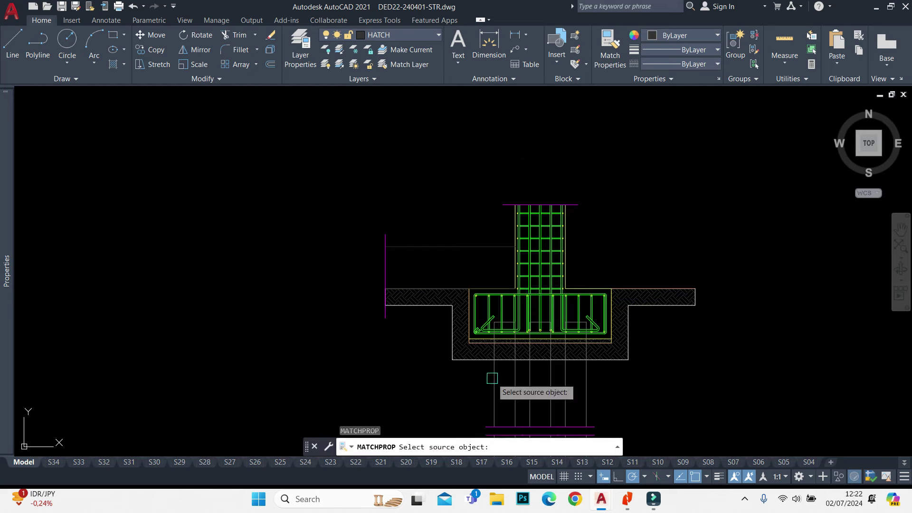
{"action": "left_click", "coordinate": [494, 376]}
{"action": "left_click", "coordinate": [407, 260]}
{"action": "key", "text": "Escape"}
{"action": "left_click", "coordinate": [362, 257]}
{"action": "type", "text": "m"}
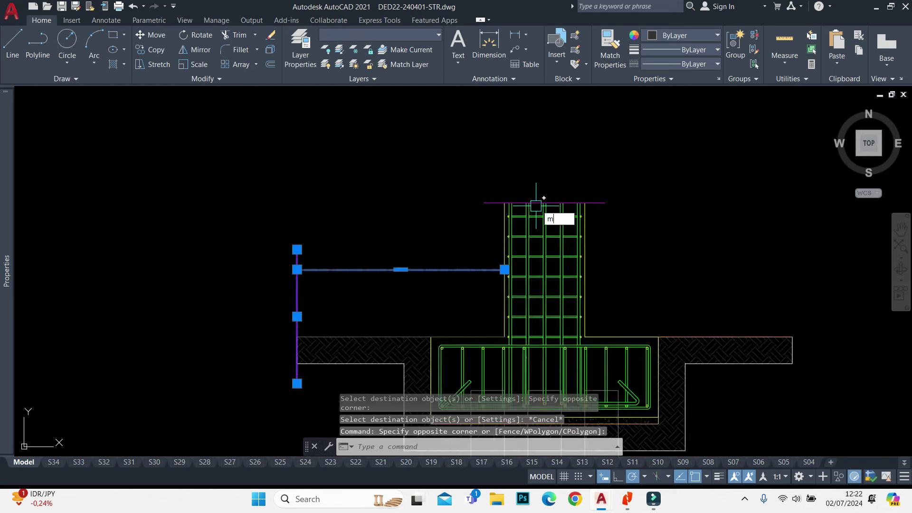
Start mirroring the two edge lines to the right side
{"action": "scroll", "coordinate": [547, 202], "scroll_direction": "up", "scroll_amount": 5}
{"action": "type", "text": "mi"}
{"action": "key", "text": "Return"}
{"action": "scroll", "coordinate": [546, 201], "scroll_direction": "up", "scroll_amount": 2}
Mirror the lines about the column centre, keeping the originals, then regenerate the display
{"action": "left_click", "coordinate": [551, 196]}
{"action": "scroll", "coordinate": [527, 163], "scroll_direction": "down", "scroll_amount": 3}
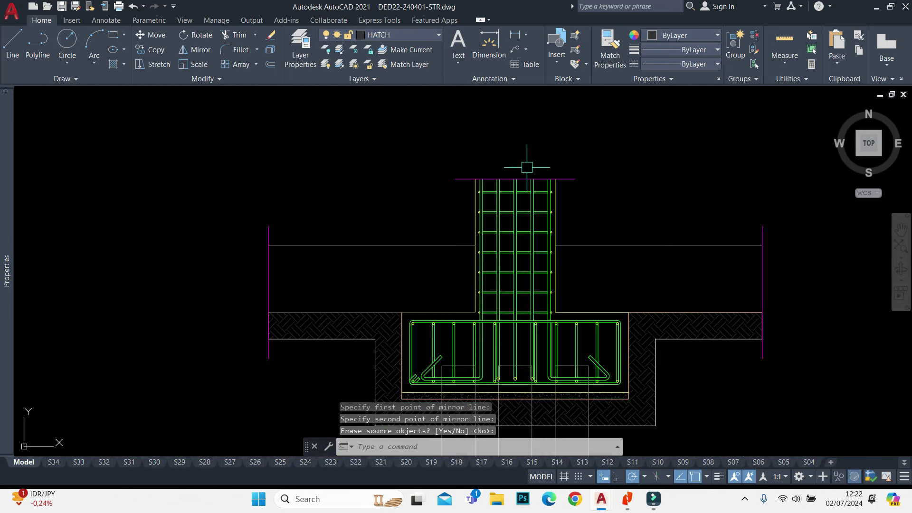
{"action": "key", "text": "Return"}
{"action": "scroll", "coordinate": [546, 158], "scroll_direction": "down", "scroll_amount": 3}
{"action": "type", "text": "RE"}
{"action": "key", "text": "Return"}
{"action": "scroll", "coordinate": [562, 216], "scroll_direction": "up", "scroll_amount": 2}
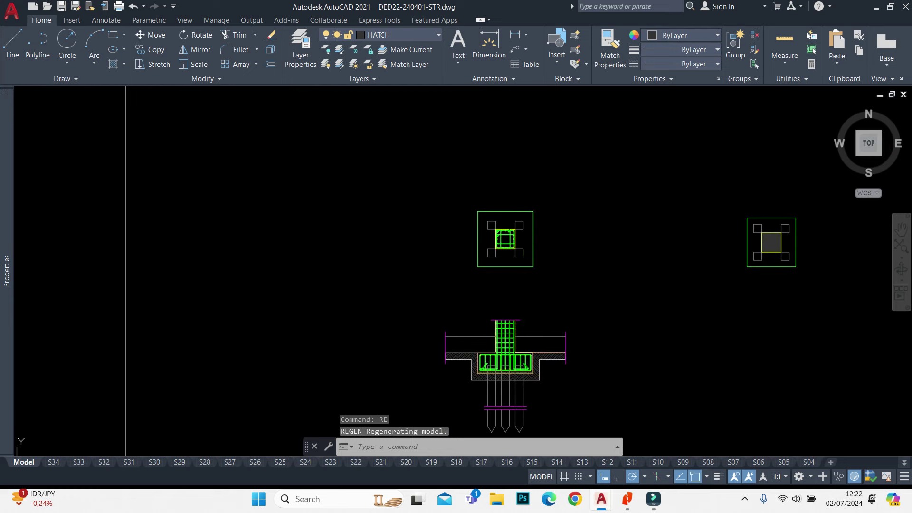
{"action": "type", "text": "m"}
Start a multiline with Zero justification, keeping the 250 scale
{"action": "key", "text": "Return"}
{"action": "type", "text": "j"}
{"action": "key", "text": "Return"}
{"action": "type", "text": "z"}
{"action": "key", "text": "Return"}
{"action": "key", "text": "s"}
{"action": "key", "text": "Return"}
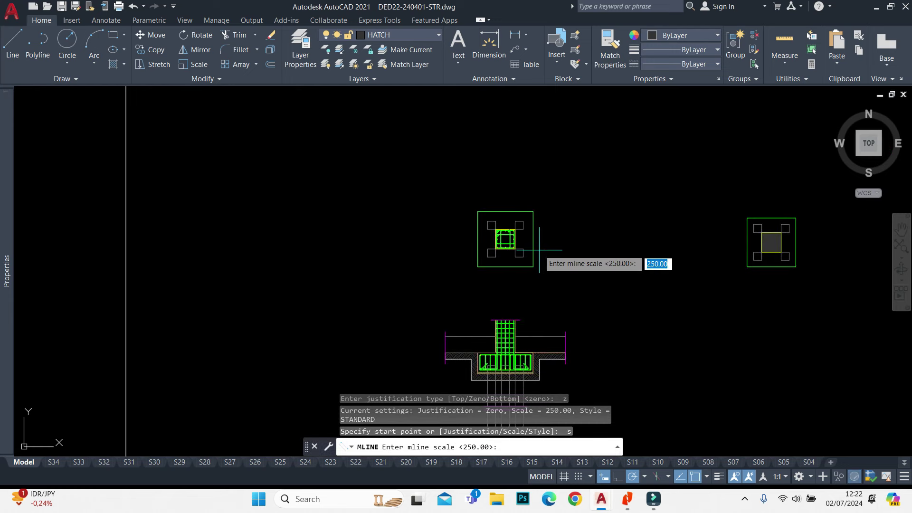
{"action": "key", "text": "Return"}
{"action": "scroll", "coordinate": [522, 253], "scroll_direction": "up", "scroll_amount": 4}
Draw the 1500-long column multiline downward from the plan column
{"action": "left_click", "coordinate": [488, 240]}
{"action": "scroll", "coordinate": [488, 236], "scroll_direction": "down", "scroll_amount": 4}
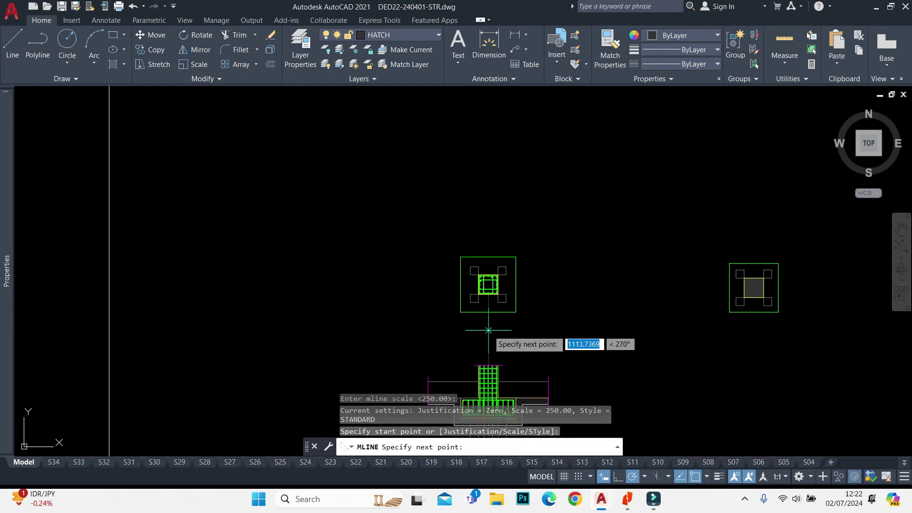
{"action": "middle_click_drag", "start_coordinate": [488, 326], "coordinate": [482, 220]}
{"action": "scroll", "coordinate": [482, 221], "scroll_direction": "up", "scroll_amount": 2}
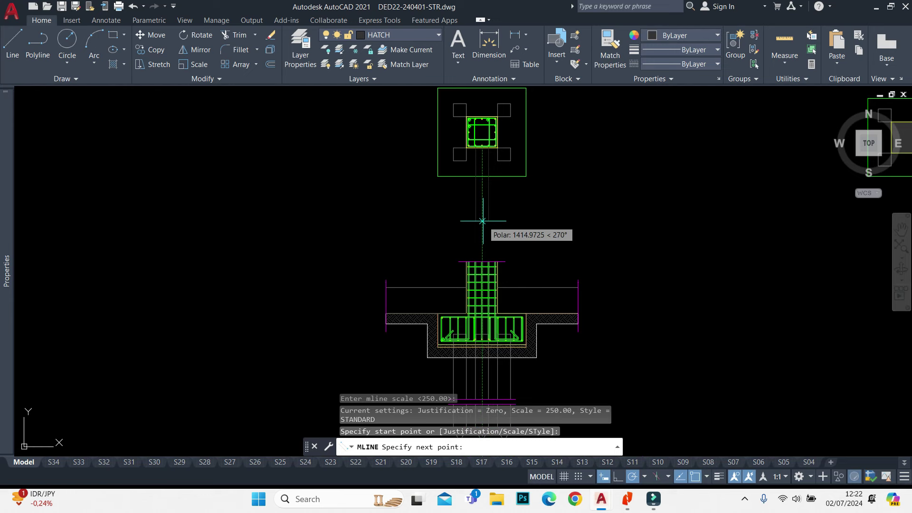
{"action": "type", "text": "1500"}
{"action": "key", "text": "Return"}
{"action": "key", "text": "Escape"}
Copy the column's magenta end line to the midpoint between two points
{"action": "scroll", "coordinate": [482, 220], "scroll_direction": "up", "scroll_amount": 2}
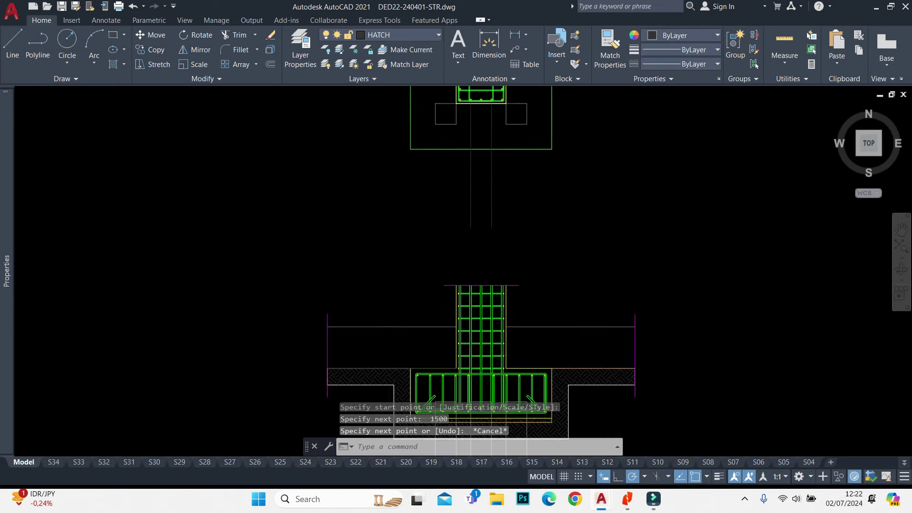
{"action": "scroll", "coordinate": [544, 316], "scroll_direction": "up", "scroll_amount": 2}
{"action": "key", "text": "Return"}
{"action": "scroll", "coordinate": [489, 319], "scroll_direction": "up", "scroll_amount": 6}
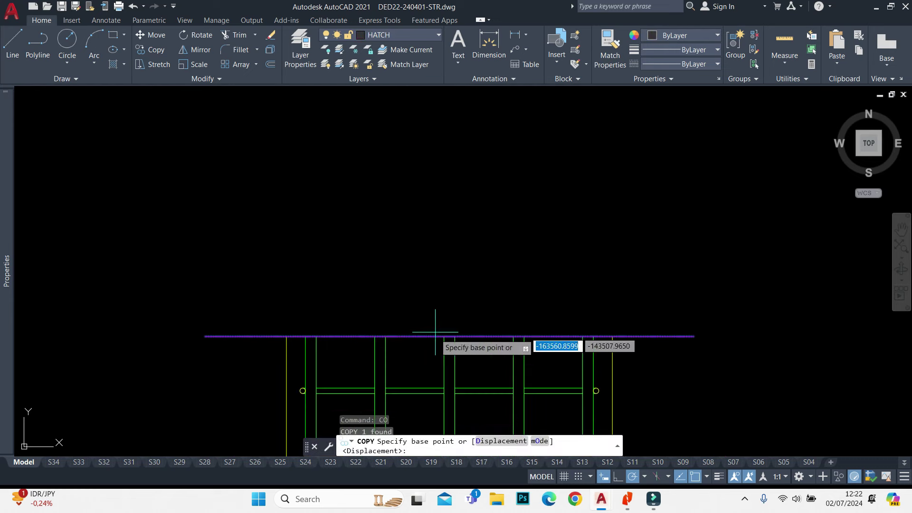
{"action": "left_click", "coordinate": [449, 324]}
{"action": "scroll", "coordinate": [449, 324], "scroll_direction": "down", "scroll_amount": 4}
{"action": "type", "text": "m2p"}
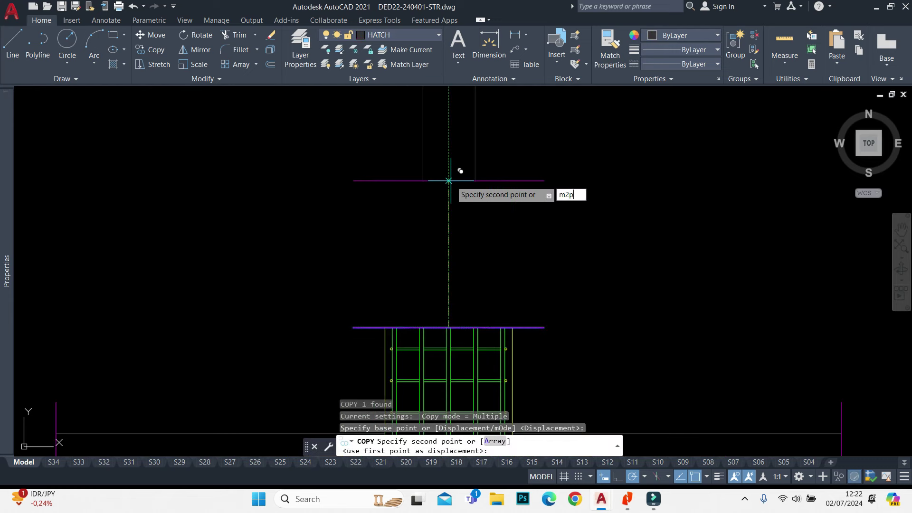
{"action": "key", "text": "Return"}
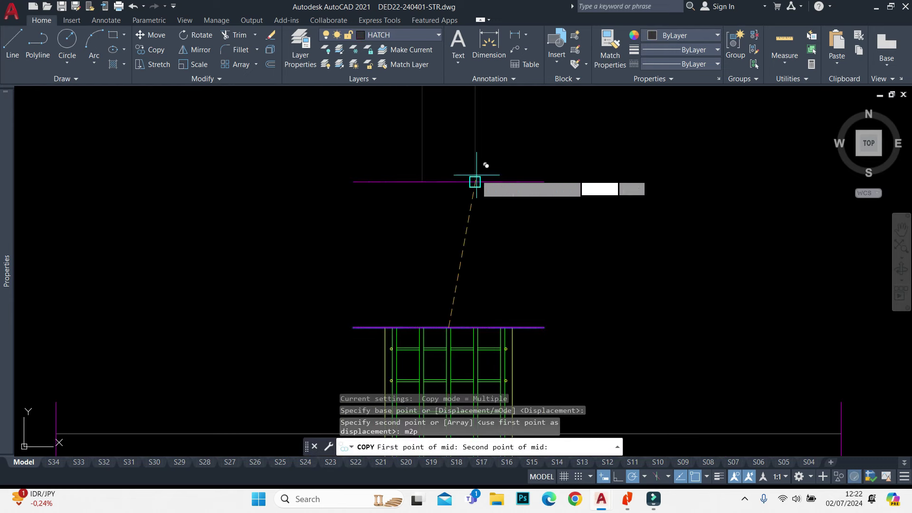
{"action": "key", "text": "Escape"}
{"action": "scroll", "coordinate": [509, 152], "scroll_direction": "down", "scroll_amount": 3}
Stretch both ends of the copied magenta line by 250
{"action": "left_click", "coordinate": [518, 230]}
{"action": "left_click", "coordinate": [491, 256]}
{"action": "type", "text": "s"}
{"action": "key", "text": "Return"}
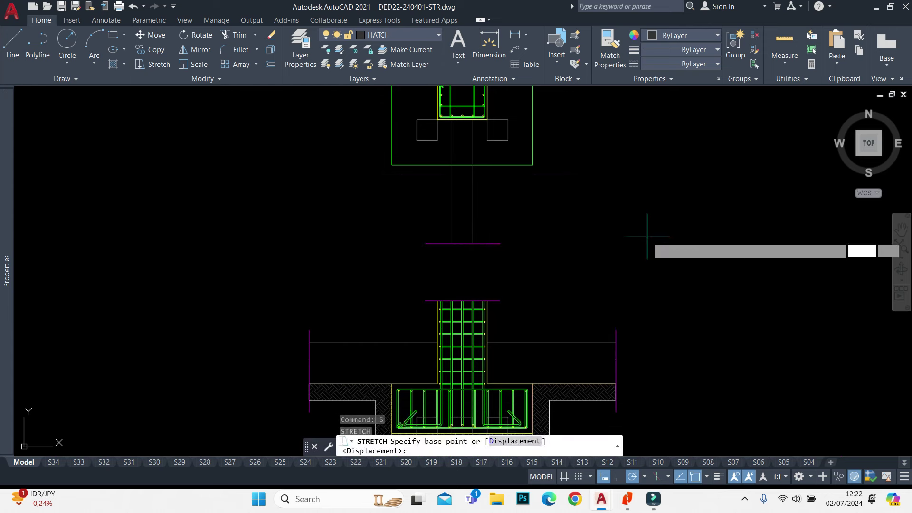
{"action": "left_click", "coordinate": [648, 238]}
{"action": "type", "text": "250"}
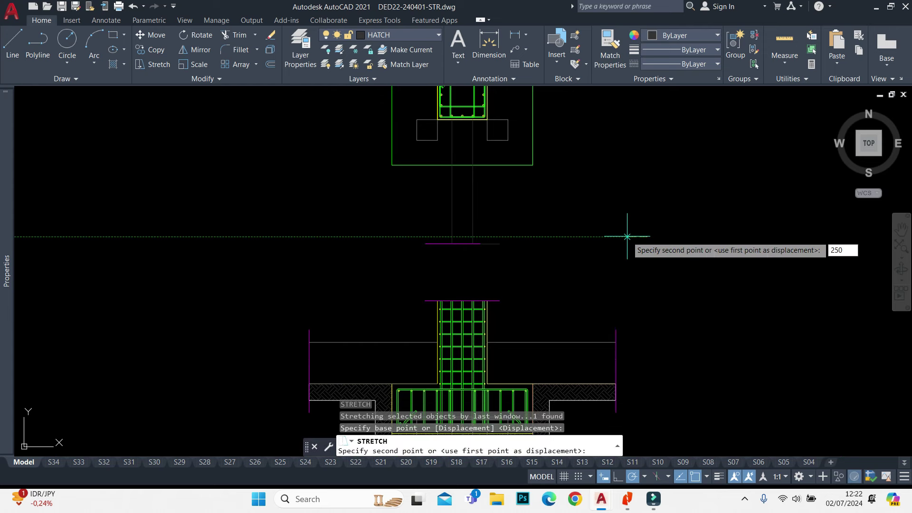
{"action": "key", "text": "Return"}
{"action": "scroll", "coordinate": [466, 245], "scroll_direction": "up", "scroll_amount": 2}
{"action": "left_click", "coordinate": [399, 213]}
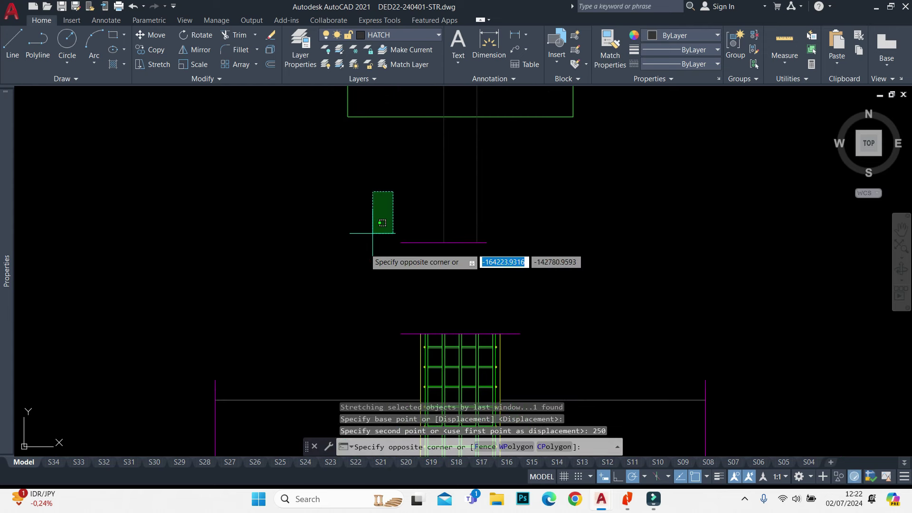
{"action": "key", "text": "Return"}
{"action": "left_click", "coordinate": [385, 272]}
{"action": "type", "text": "250"}
{"action": "key", "text": "Return"}
{"action": "scroll", "coordinate": [449, 250], "scroll_direction": "down", "scroll_amount": 2}
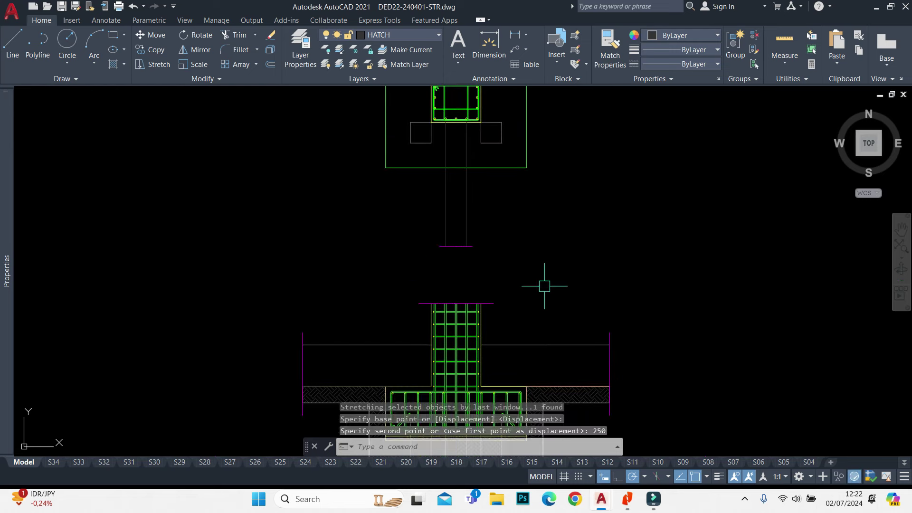
Try matching properties onto the new lines, then cancel and pan across the drawing
{"action": "type", "text": "ma"}
{"action": "key", "text": "Return"}
{"action": "left_click", "coordinate": [551, 349]}
{"action": "left_click", "coordinate": [529, 340]}
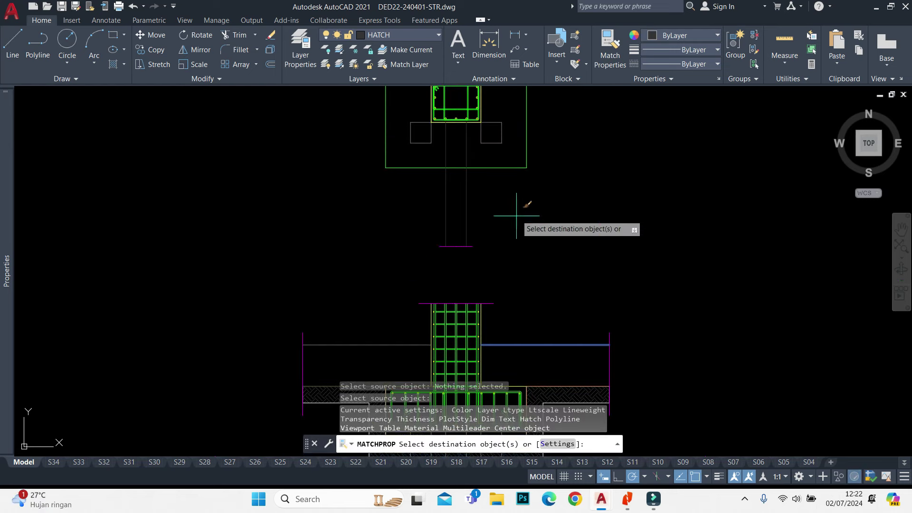
{"action": "left_click", "coordinate": [525, 203]}
{"action": "left_click", "coordinate": [411, 193]}
{"action": "key", "text": "Escape"}
{"action": "scroll", "coordinate": [461, 220], "scroll_direction": "down", "scroll_amount": 5}
{"action": "middle_click_drag", "start_coordinate": [510, 253], "coordinate": [633, 225]}
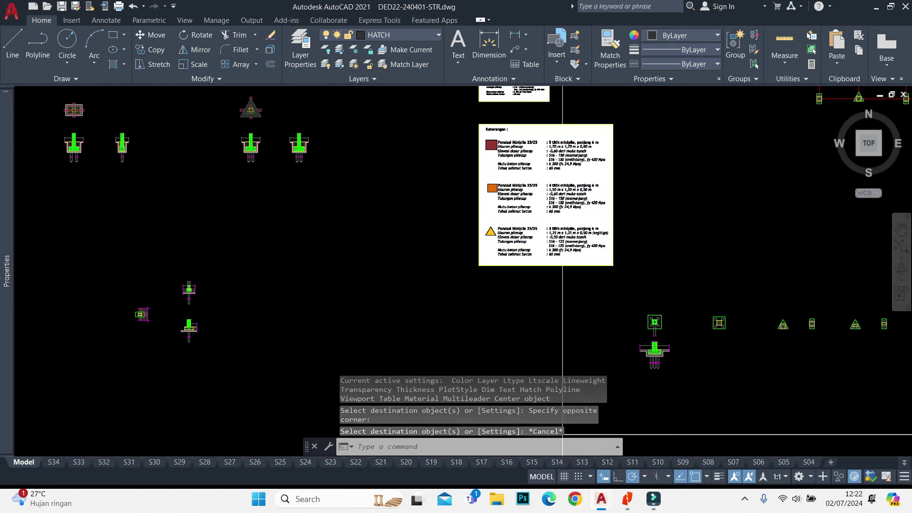
Move the view over the pile cap plan and start the Offset command
{"action": "scroll", "coordinate": [679, 340], "scroll_direction": "up", "scroll_amount": 3}
{"action": "scroll", "coordinate": [637, 347], "scroll_direction": "up", "scroll_amount": 3}
{"action": "type", "text": "p"}
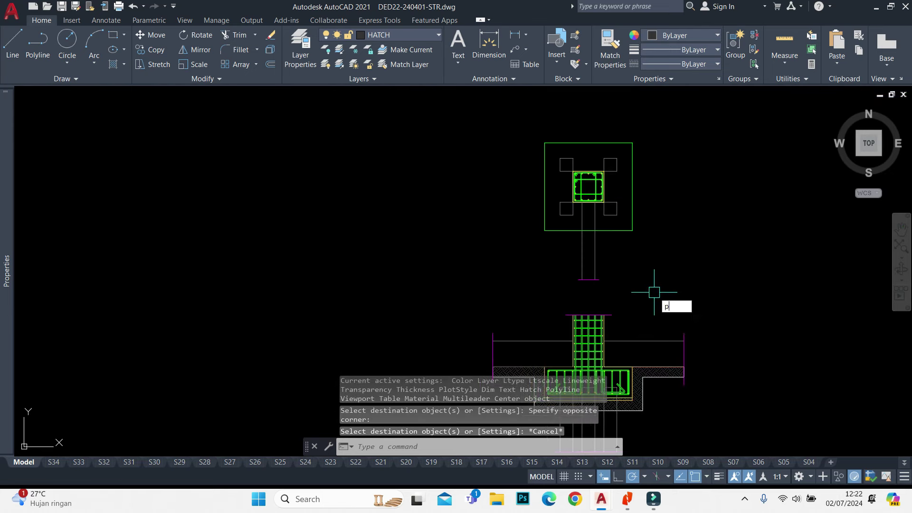
{"action": "middle_click_drag", "start_coordinate": [654, 292], "coordinate": [638, 298]}
{"action": "key", "text": "BackSpace"}
{"action": "type", "text": "o"}
{"action": "key", "text": "Return"}
Explode the footing block into separate lines after the 200 offset fails on it
{"action": "type", "text": "200"}
{"action": "key", "text": "Return"}
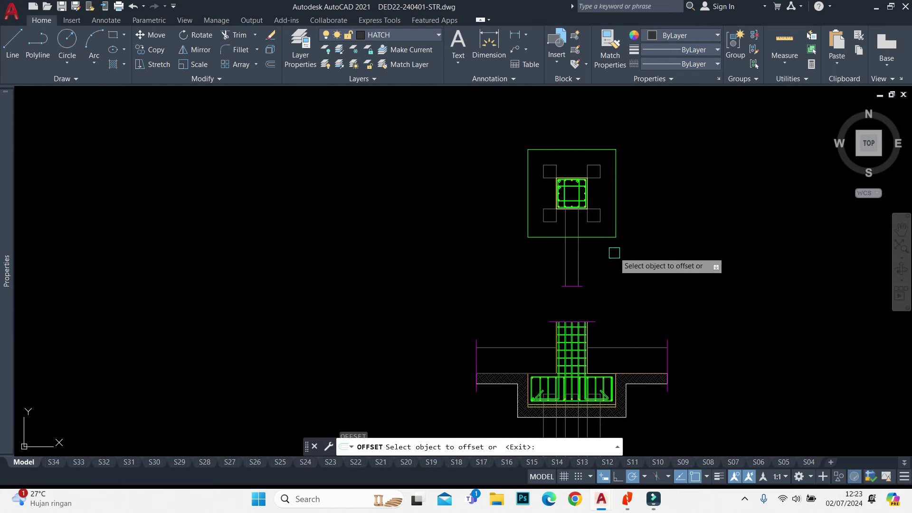
{"action": "left_click", "coordinate": [614, 236]}
{"action": "key", "text": "Escape"}
{"action": "left_click", "coordinate": [599, 236]}
{"action": "scroll", "coordinate": [599, 236], "scroll_direction": "down", "scroll_amount": 3}
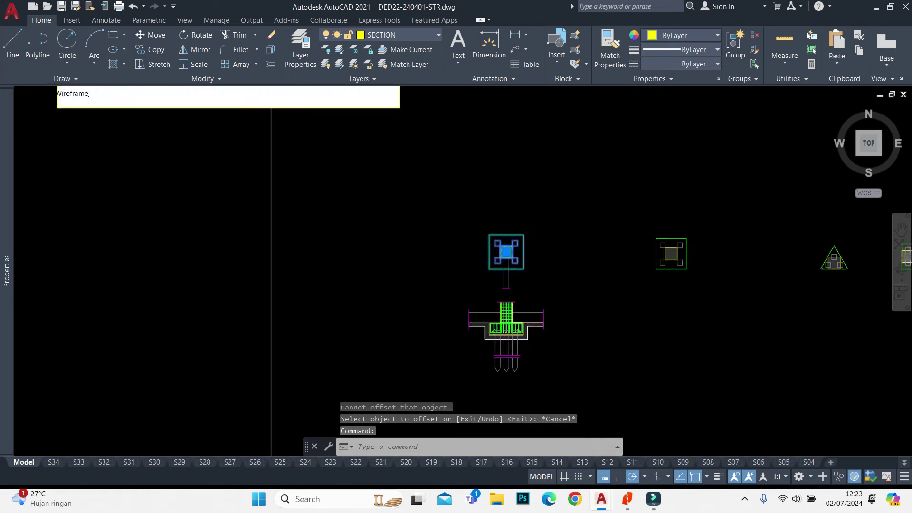
{"action": "scroll", "coordinate": [515, 271], "scroll_direction": "up", "scroll_amount": 3}
{"action": "key", "text": "x"}
{"action": "key", "text": "Return"}
Offset the outer footing outline inward to create the inner outline
{"action": "type", "text": "o"}
{"action": "key", "text": "Return"}
{"action": "key", "text": "Return"}
{"action": "left_click", "coordinate": [522, 279]}
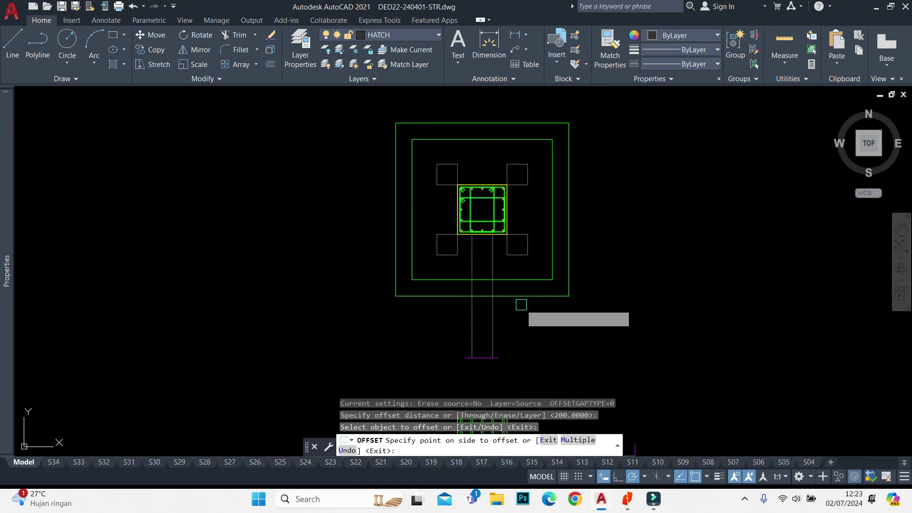
{"action": "left_click", "coordinate": [525, 308]}
{"action": "key", "text": "Escape"}
Copy a pile square from its centre to the column centre
{"action": "left_click", "coordinate": [517, 255]}
{"action": "type", "text": "co"}
{"action": "key", "text": "Return"}
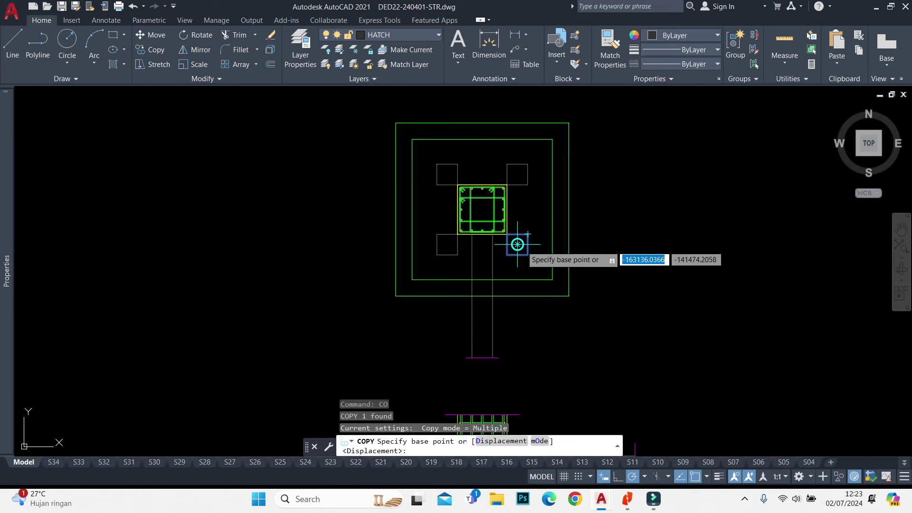
{"action": "left_click", "coordinate": [518, 245]}
{"action": "scroll", "coordinate": [477, 196], "scroll_direction": "up", "scroll_amount": 2}
{"action": "left_click", "coordinate": [497, 220]}
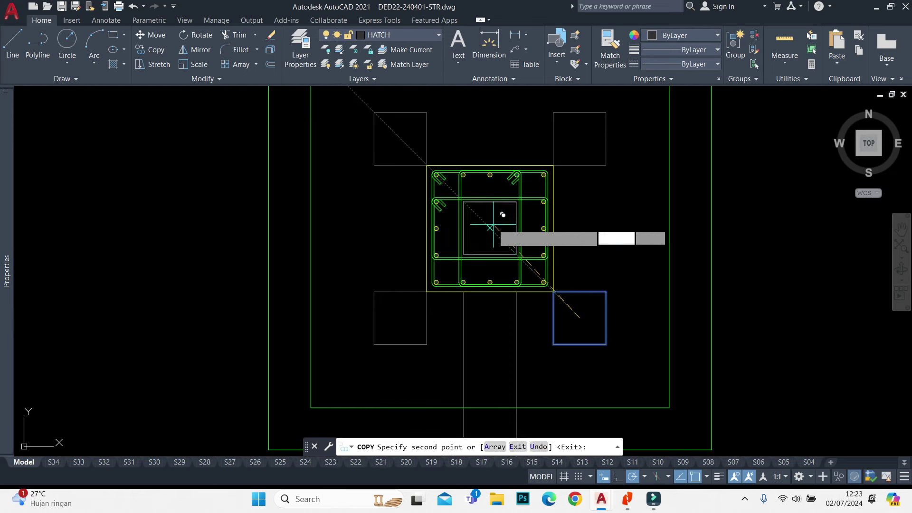
{"action": "key", "text": "Escape"}
Attempt Match Properties on the plan objects, then cancel it
{"action": "scroll", "coordinate": [548, 190], "scroll_direction": "down", "scroll_amount": 4}
{"action": "scroll", "coordinate": [587, 224], "scroll_direction": "down", "scroll_amount": 2}
{"action": "scroll", "coordinate": [559, 246], "scroll_direction": "up", "scroll_amount": 2}
{"action": "scroll", "coordinate": [559, 247], "scroll_direction": "down", "scroll_amount": 2}
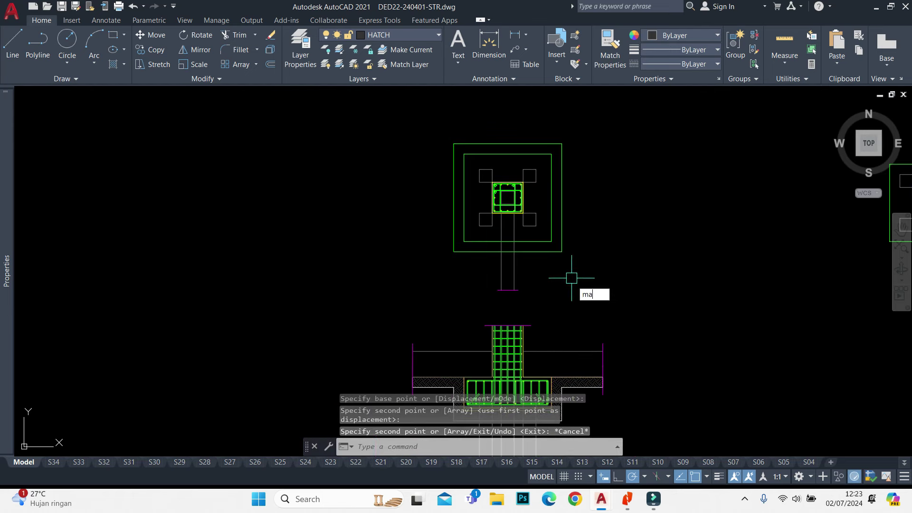
{"action": "type", "text": "ma"}
{"action": "key", "text": "Return"}
{"action": "left_click", "coordinate": [580, 375]}
{"action": "scroll", "coordinate": [532, 224], "scroll_direction": "up", "scroll_amount": 1}
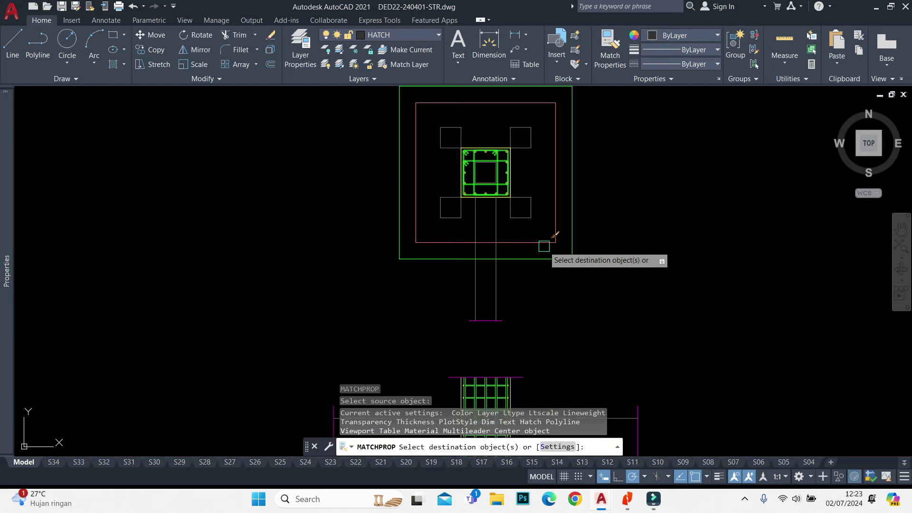
{"action": "key", "text": "Return"}
{"action": "key", "text": "Return"}
{"action": "scroll", "coordinate": [600, 329], "scroll_direction": "down", "scroll_amount": 3}
{"action": "left_click", "coordinate": [571, 301]}
{"action": "scroll", "coordinate": [571, 300], "scroll_direction": "up", "scroll_amount": 2}
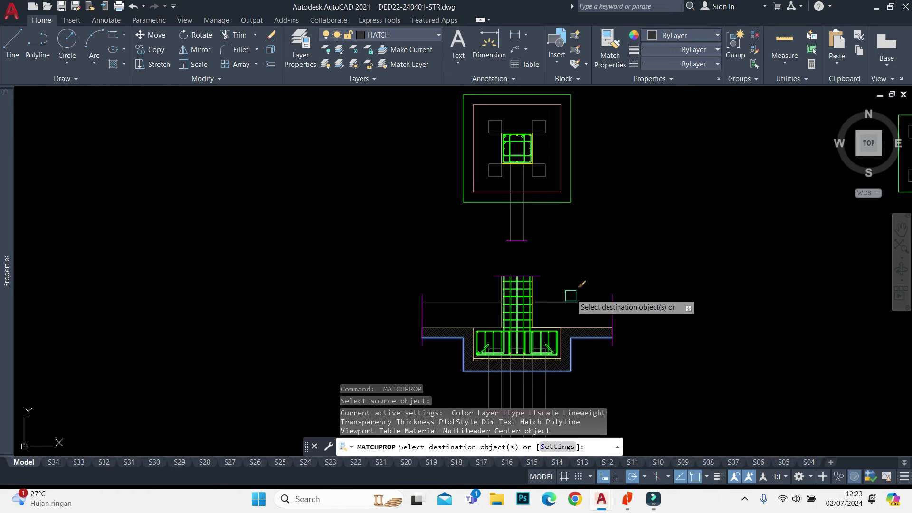
{"action": "key", "text": "Escape"}
Erase the column's two extension lines from the plan
{"action": "left_click_drag", "start_coordinate": [546, 209], "coordinate": [504, 223]}
{"action": "scroll", "coordinate": [547, 181], "scroll_direction": "up", "scroll_amount": 4}
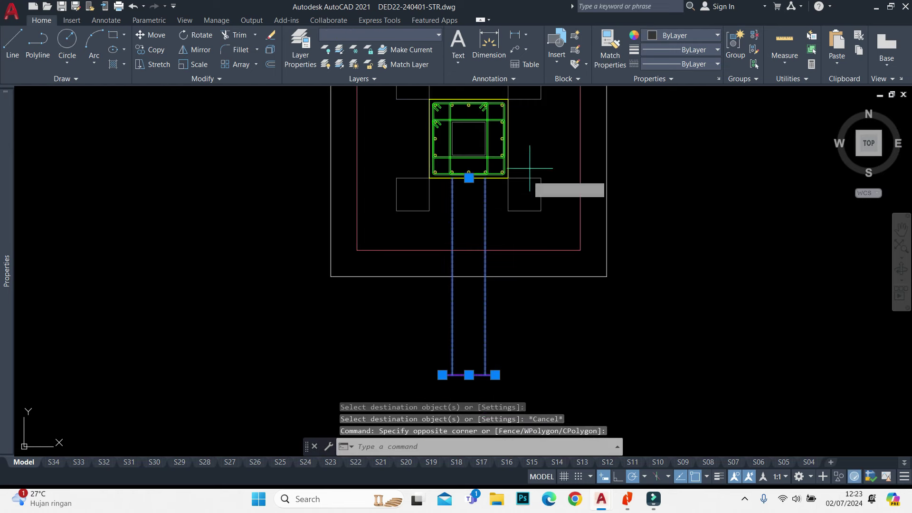
{"action": "key", "text": "ctrl+shift+c"}
{"action": "key", "text": "Escape"}
{"action": "type", "text": "e"}
{"action": "key", "text": "Return"}
Pan the plan back into view and start hatching the outer ring
{"action": "scroll", "coordinate": [541, 211], "scroll_direction": "down", "scroll_amount": 4}
{"action": "middle_click_drag", "start_coordinate": [542, 223], "coordinate": [543, 274]}
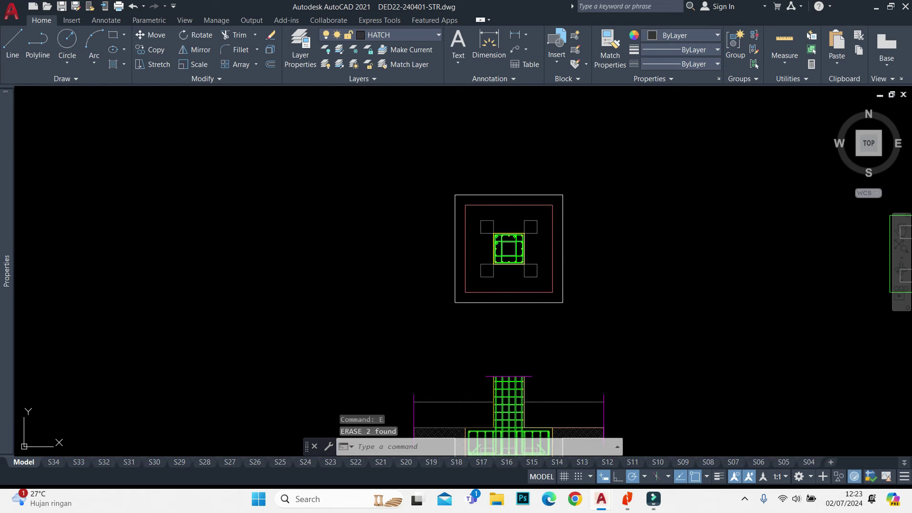
{"action": "type", "text": "h"}
{"action": "key", "text": "Return"}
Hatch the plan's outer ring and match it to the section's herringbone hatch with MATCHPROP
{"action": "left_click", "coordinate": [557, 276]}
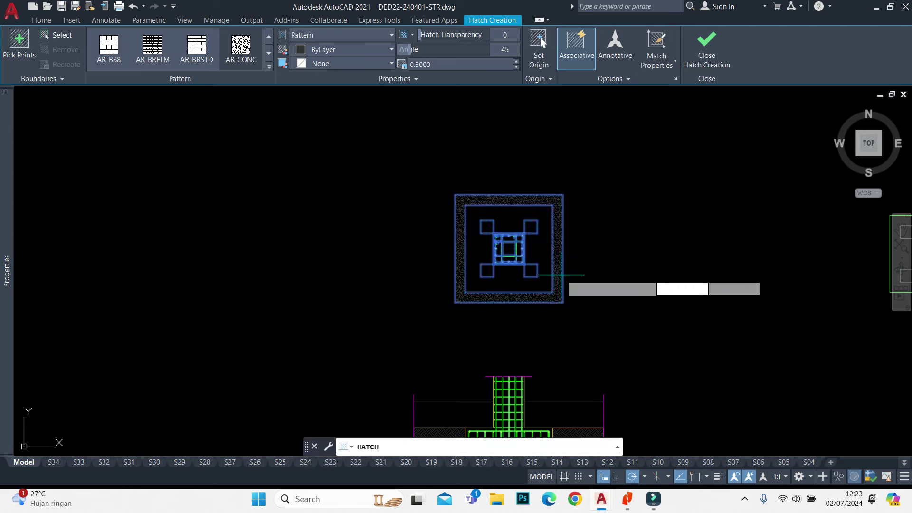
{"action": "key", "text": "Return"}
{"action": "type", "text": "ma"}
{"action": "key", "text": "Return"}
{"action": "scroll", "coordinate": [578, 326], "scroll_direction": "up", "scroll_amount": 3}
{"action": "left_click", "coordinate": [554, 350]}
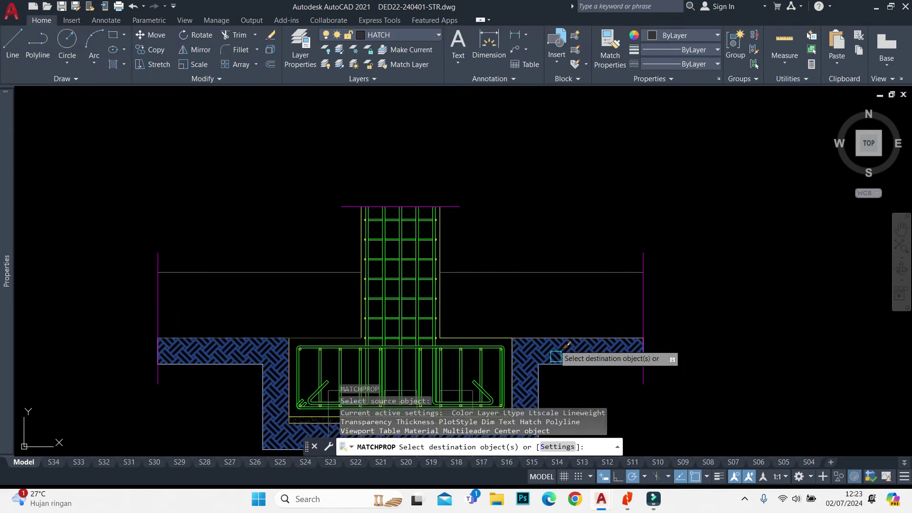
{"action": "scroll", "coordinate": [553, 350], "scroll_direction": "down", "scroll_amount": 3}
{"action": "scroll", "coordinate": [529, 128], "scroll_direction": "up", "scroll_amount": 3}
{"action": "scroll", "coordinate": [555, 180], "scroll_direction": "up", "scroll_amount": 2}
{"action": "left_click", "coordinate": [555, 180]}
Paste the copied column lines at the plan's column and select them
{"action": "key", "text": "ctrl+v"}
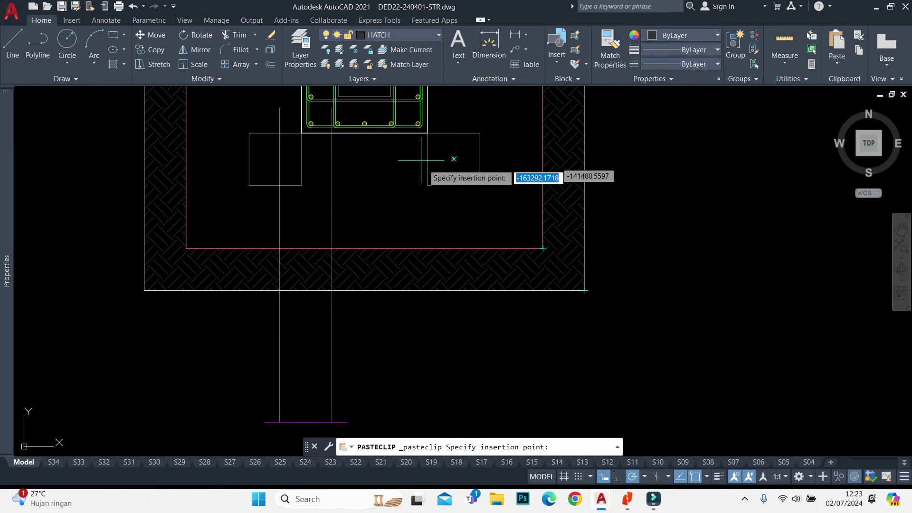
{"action": "left_click", "coordinate": [482, 186]}
{"action": "scroll", "coordinate": [484, 187], "scroll_direction": "down", "scroll_amount": 3}
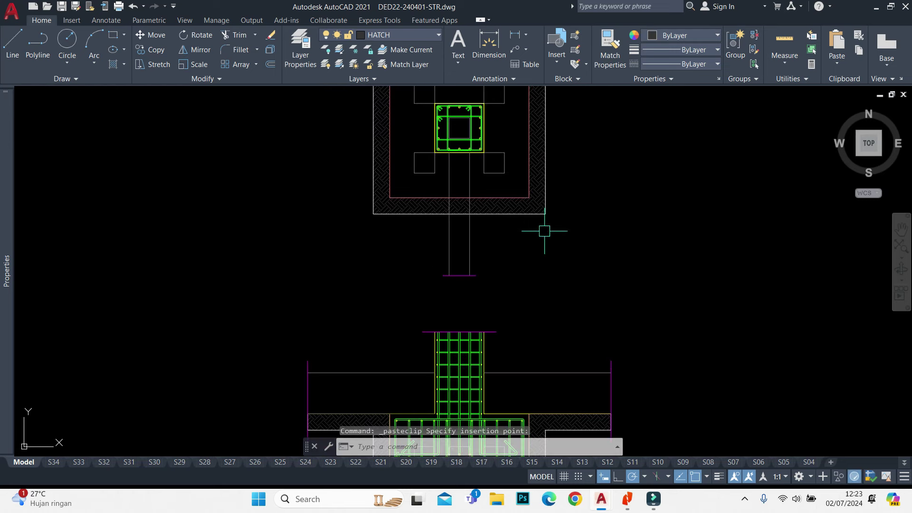
{"action": "left_click_drag", "start_coordinate": [544, 231], "coordinate": [392, 296]}
{"action": "middle_click_drag", "start_coordinate": [522, 125], "coordinate": [522, 220]}
{"action": "scroll", "coordinate": [486, 193], "scroll_direction": "up", "scroll_amount": 2}
Rotate a copy of the column lines 90° about the column centre to make horizontal lines
{"action": "type", "text": "ro"}
{"action": "key", "text": "Return"}
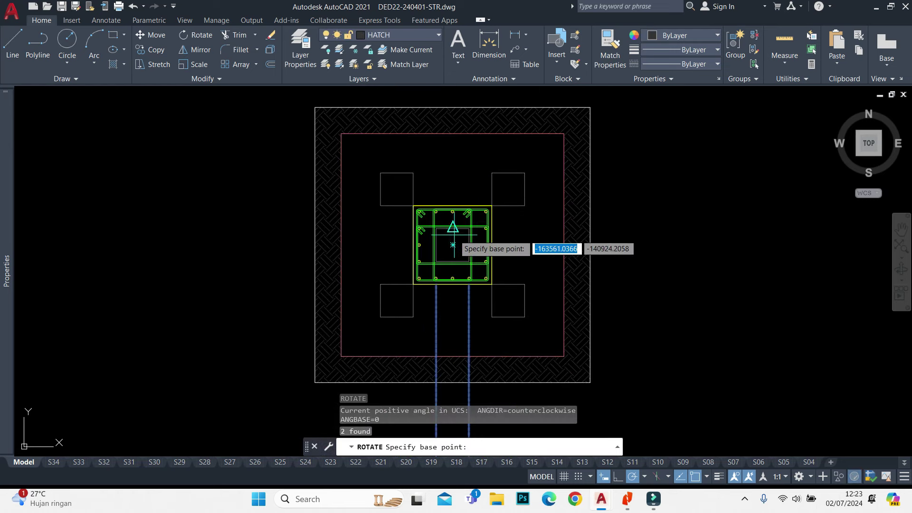
{"action": "left_click", "coordinate": [453, 244]}
{"action": "type", "text": "c"}
{"action": "key", "text": "Return"}
{"action": "left_click", "coordinate": [333, 245]}
{"action": "left_click", "coordinate": [257, 193]}
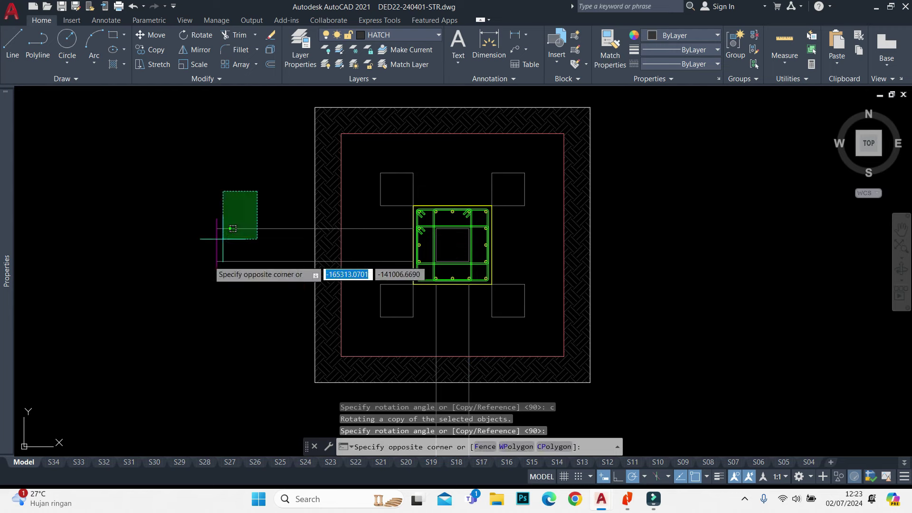
{"action": "left_click", "coordinate": [198, 280]}
{"action": "left_click", "coordinate": [586, 266]}
{"action": "scroll", "coordinate": [621, 264], "scroll_direction": "down", "scroll_amount": 3}
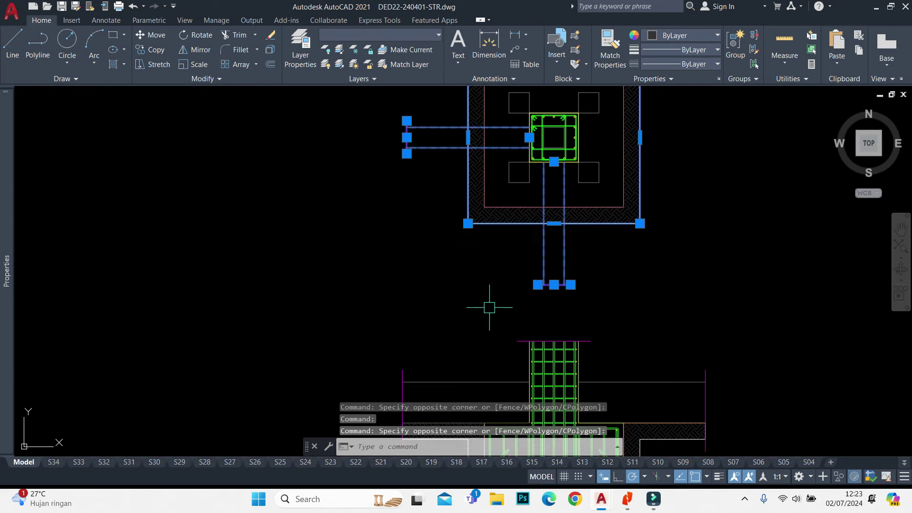
Mirror the four left-side column lines across a vertical axis through the column, keeping the originals
{"action": "left_click", "coordinate": [696, 234]}
{"action": "left_click", "coordinate": [582, 155]}
{"action": "scroll", "coordinate": [583, 187], "scroll_direction": "up", "scroll_amount": 3}
{"action": "type", "text": "mi"}
{"action": "key", "text": "Return"}
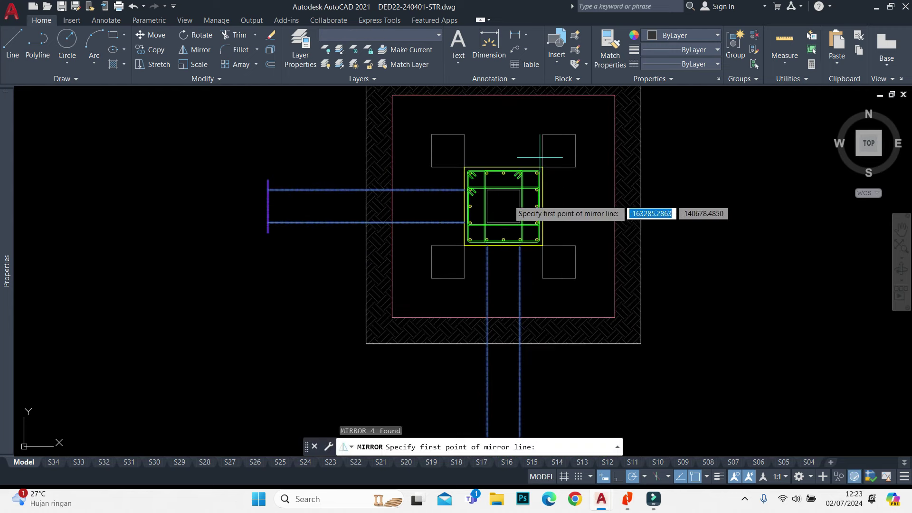
{"action": "left_click", "coordinate": [503, 206]}
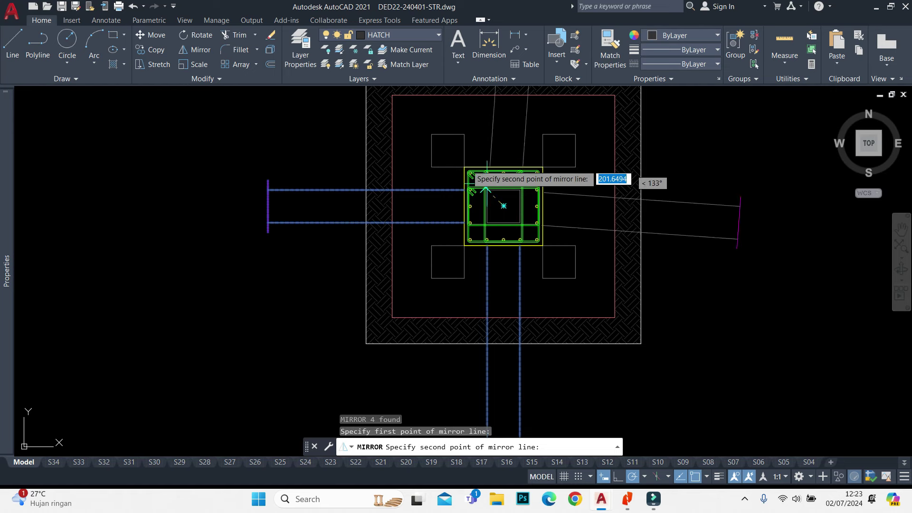
{"action": "scroll", "coordinate": [464, 168], "scroll_direction": "up", "scroll_amount": 4}
{"action": "left_click", "coordinate": [468, 169]}
{"action": "key", "text": "Return"}
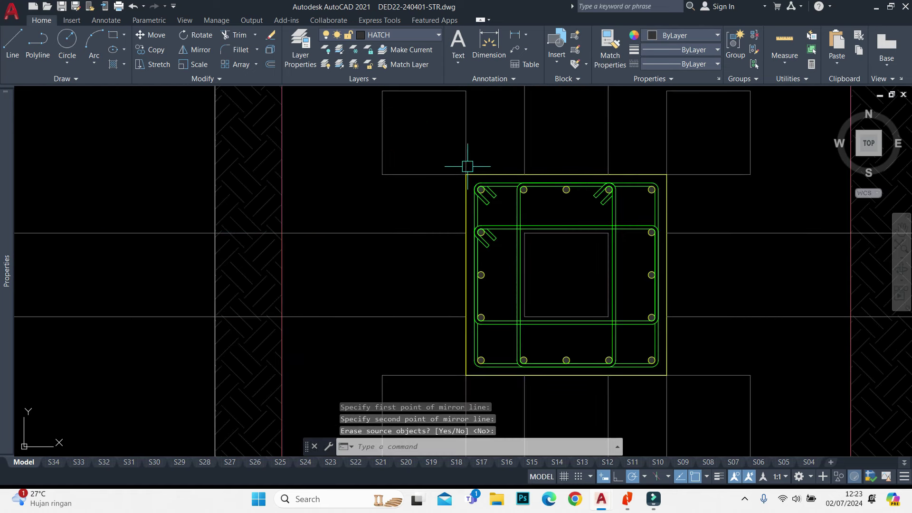
{"action": "scroll", "coordinate": [469, 167], "scroll_direction": "down", "scroll_amount": 5}
{"action": "middle_click_drag", "start_coordinate": [638, 160], "coordinate": [627, 187]}
Regenerate the drawing and move the pile cap plan up above the section
{"action": "type", "text": "re"}
{"action": "key", "text": "Return"}
{"action": "scroll", "coordinate": [627, 186], "scroll_direction": "down", "scroll_amount": 3}
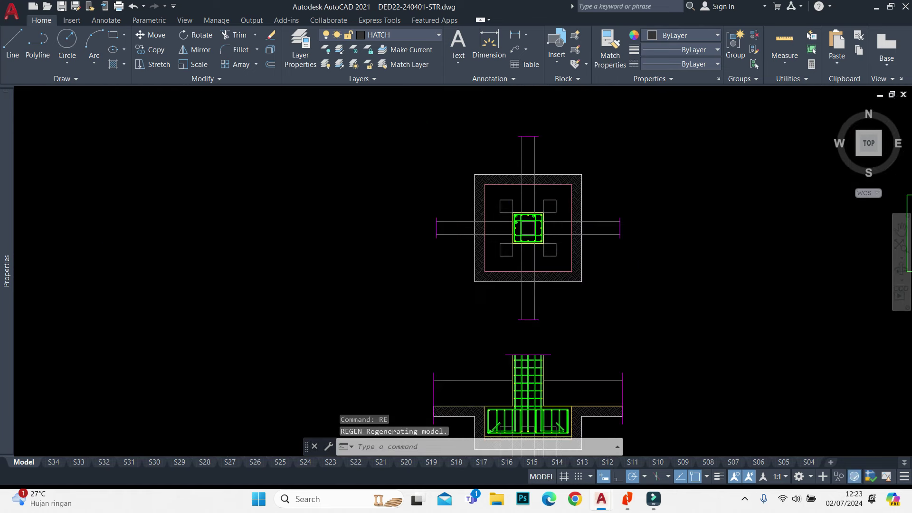
{"action": "scroll", "coordinate": [656, 214], "scroll_direction": "down", "scroll_amount": 1}
{"action": "middle_click_drag", "start_coordinate": [656, 214], "coordinate": [526, 230]}
{"action": "middle_click_drag", "start_coordinate": [445, 238], "coordinate": [603, 98]}
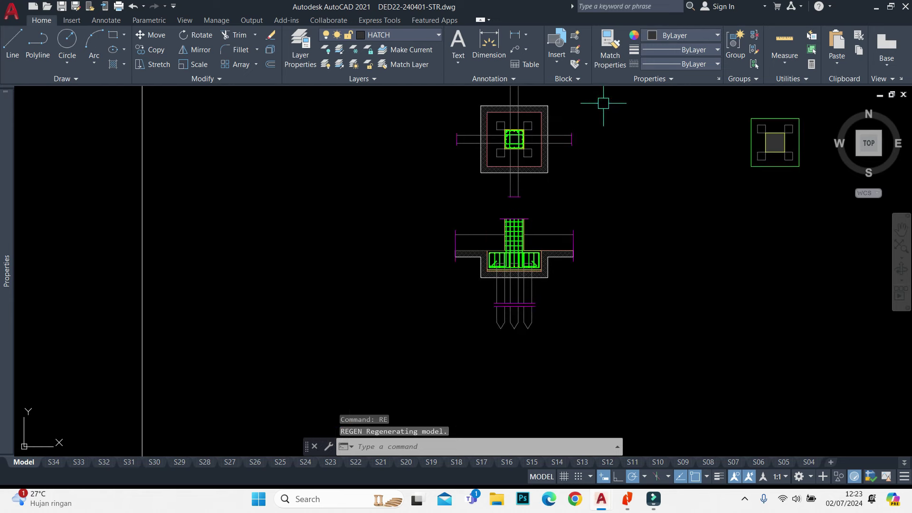
{"action": "middle_click_drag", "start_coordinate": [575, 189], "coordinate": [546, 242]}
{"action": "left_click", "coordinate": [601, 128]}
{"action": "left_click", "coordinate": [343, 290]}
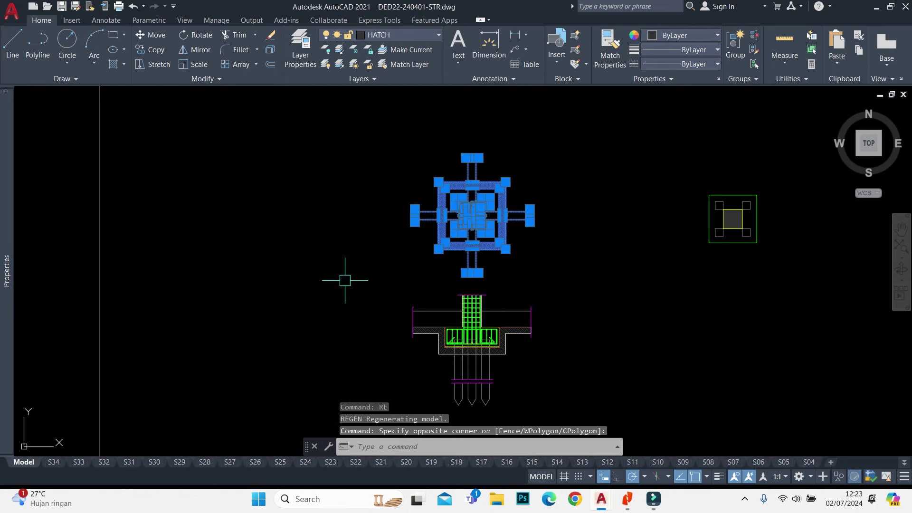
{"action": "type", "text": "m"}
{"action": "key", "text": "Return"}
{"action": "left_click", "coordinate": [354, 266]}
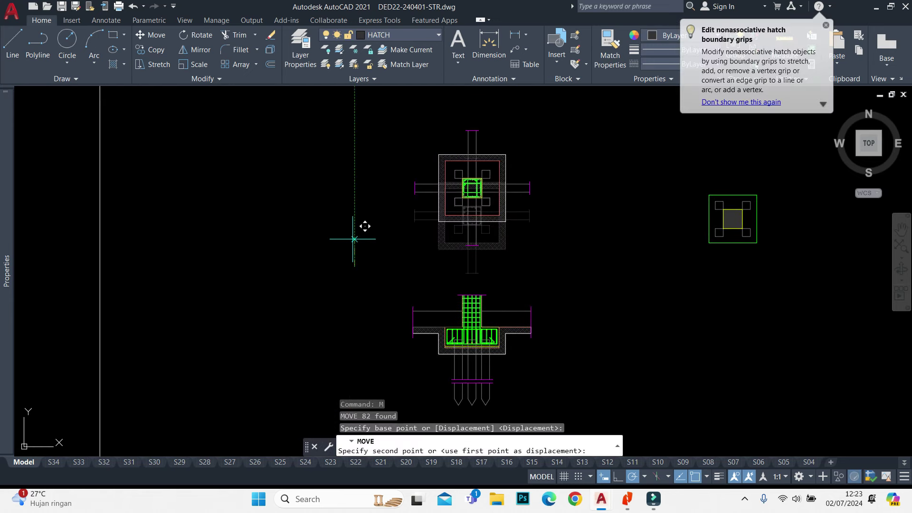
{"action": "left_click", "coordinate": [353, 239]}
Copy the whole pile cap section 5000 units to the right
{"action": "scroll", "coordinate": [472, 226], "scroll_direction": "down", "scroll_amount": 2}
{"action": "scroll", "coordinate": [523, 266], "scroll_direction": "up", "scroll_amount": 2}
{"action": "left_click", "coordinate": [523, 224]}
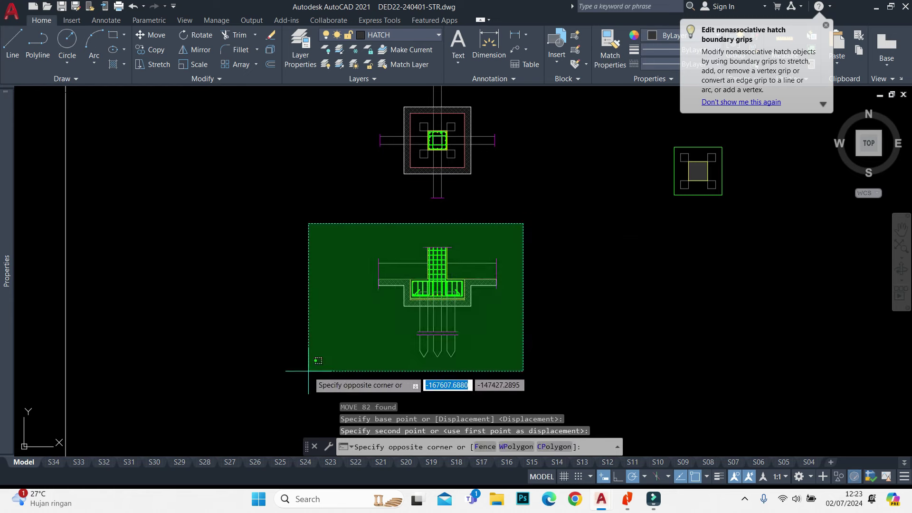
{"action": "left_click", "coordinate": [308, 371]}
{"action": "type", "text": "cco"}
{"action": "key", "text": "Return"}
{"action": "scroll", "coordinate": [437, 213], "scroll_direction": "up", "scroll_amount": 2}
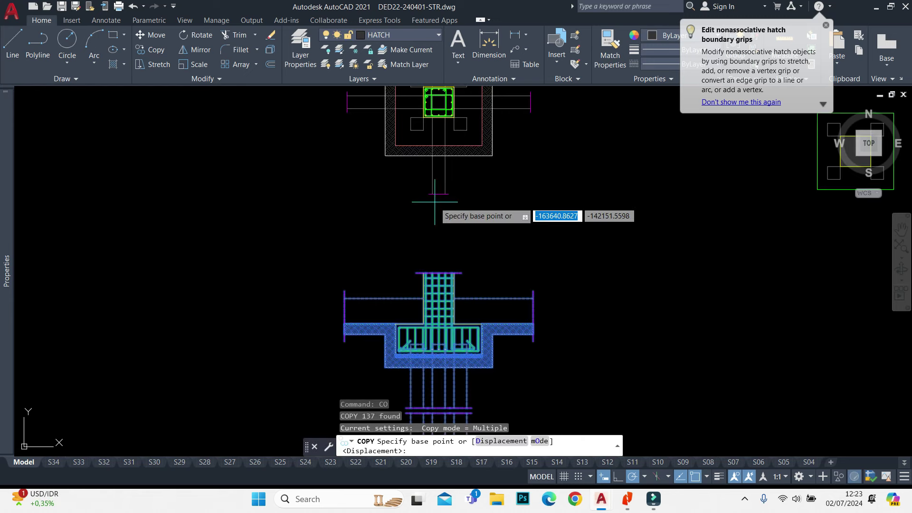
{"action": "left_click", "coordinate": [279, 204]}
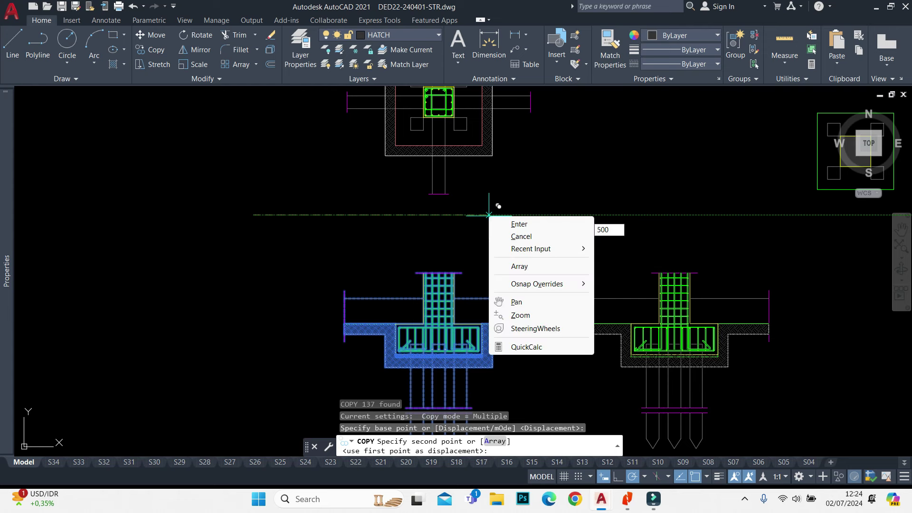
{"action": "key", "text": "Escape"}
{"action": "type", "text": "0"}
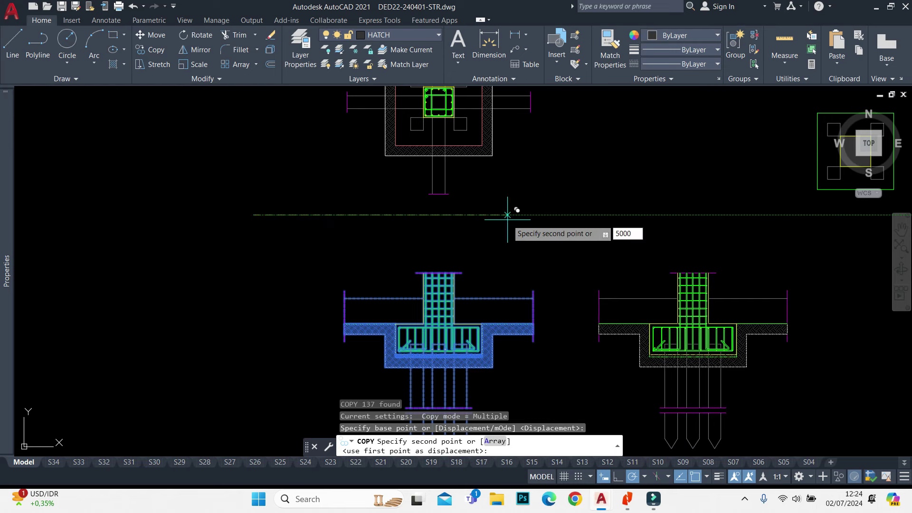
{"action": "key", "text": "Return"}
{"action": "key", "text": "Escape"}
Move the right-hand footing symbols to their new position
{"action": "scroll", "coordinate": [554, 228], "scroll_direction": "down", "scroll_amount": 3}
{"action": "middle_click_drag", "start_coordinate": [554, 228], "coordinate": [539, 243]}
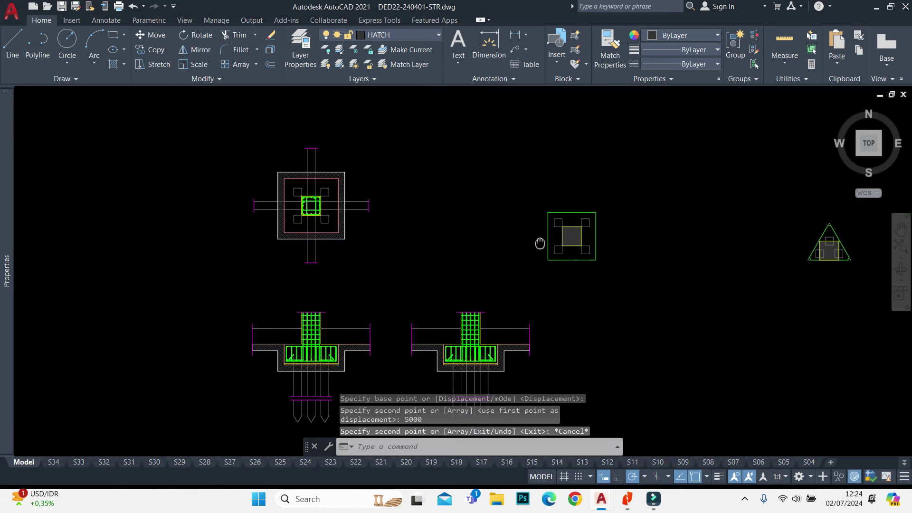
{"action": "scroll", "coordinate": [540, 243], "scroll_direction": "down", "scroll_amount": 2}
{"action": "left_click", "coordinate": [429, 218]}
{"action": "left_click", "coordinate": [879, 306]}
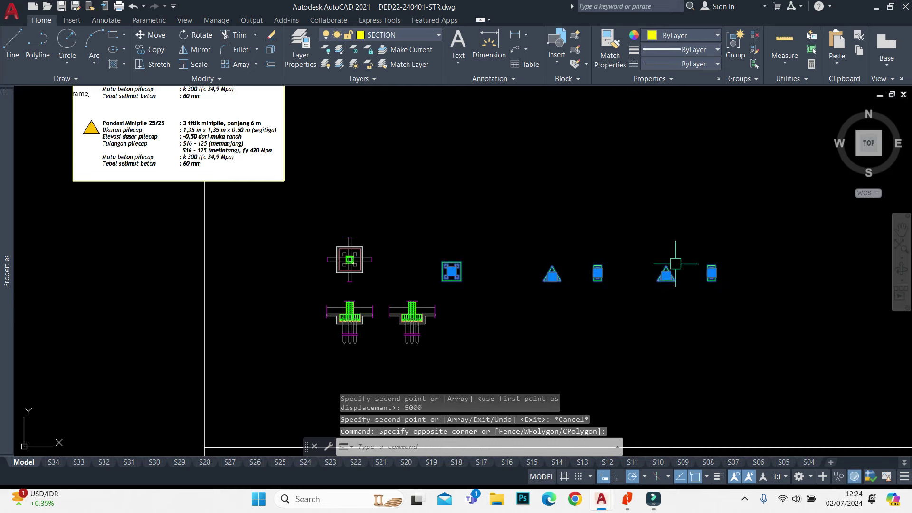
{"action": "type", "text": "m"}
{"action": "key", "text": "Return"}
{"action": "left_click", "coordinate": [505, 197]}
{"action": "scroll", "coordinate": [441, 300], "scroll_direction": "up", "scroll_amount": 3}
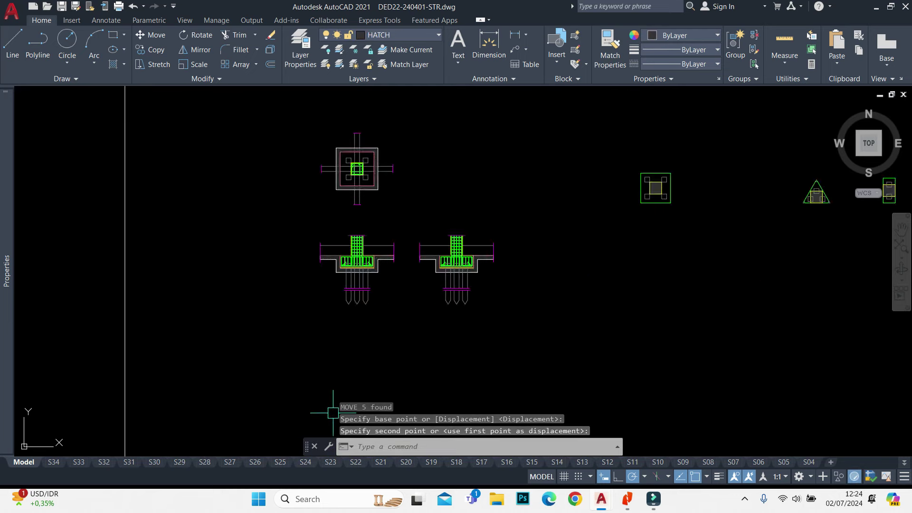
{"action": "scroll", "coordinate": [441, 299], "scroll_direction": "up", "scroll_amount": 2}
{"action": "scroll", "coordinate": [537, 220], "scroll_direction": "up", "scroll_amount": 3}
{"action": "scroll", "coordinate": [541, 234], "scroll_direction": "up", "scroll_amount": 3}
{"action": "scroll", "coordinate": [615, 227], "scroll_direction": "up", "scroll_amount": 3}
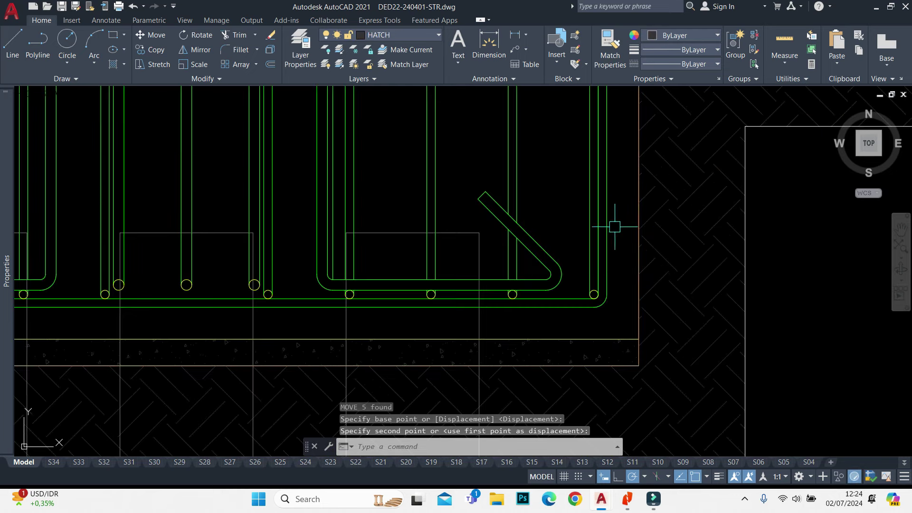
{"action": "left_click", "coordinate": [606, 305]}
Window-select the lower reinforcement bars, then cancel the selection
{"action": "left_click", "coordinate": [608, 305]}
{"action": "scroll", "coordinate": [610, 305], "scroll_direction": "down", "scroll_amount": 2}
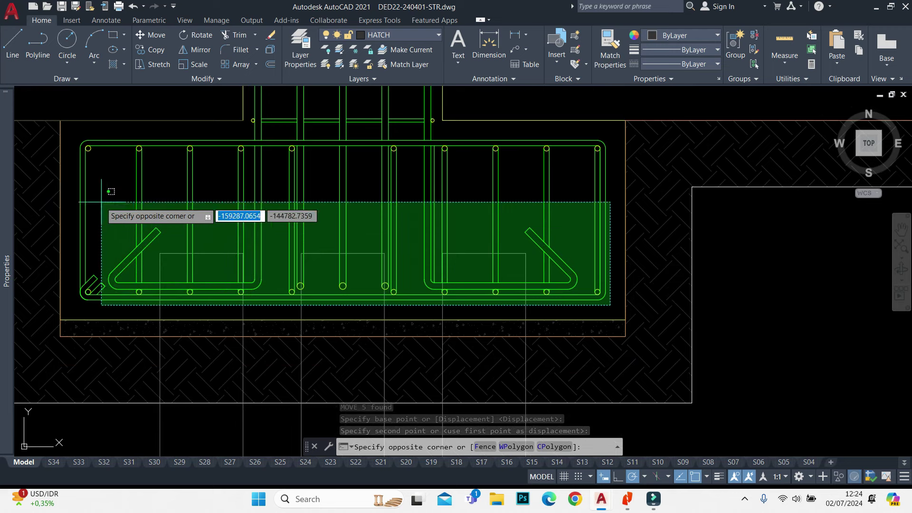
{"action": "left_click", "coordinate": [85, 200]}
{"action": "key", "text": "Escape"}
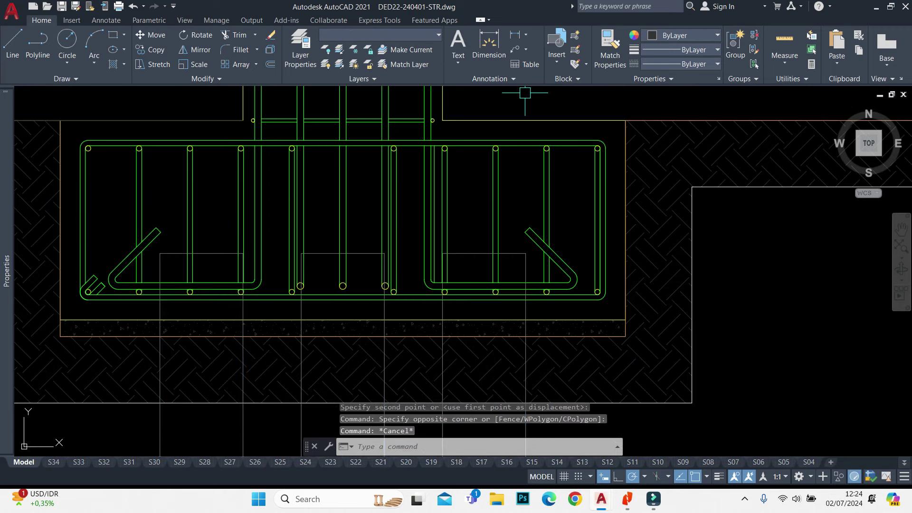
Turn off the HIDDEN layer from the Layer dropdown, leaving PHANTOM switched on
{"action": "left_click", "coordinate": [394, 34]}
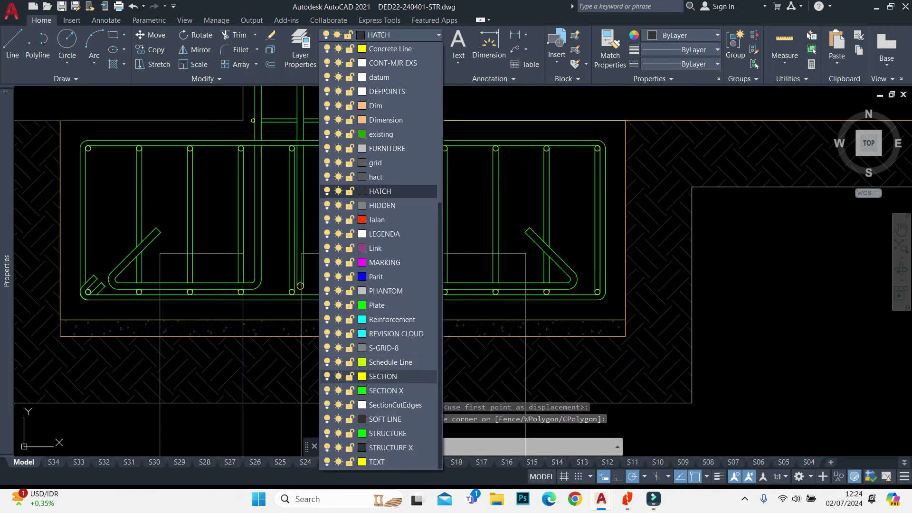
{"action": "scroll", "coordinate": [380, 332], "scroll_direction": "up", "scroll_amount": 1}
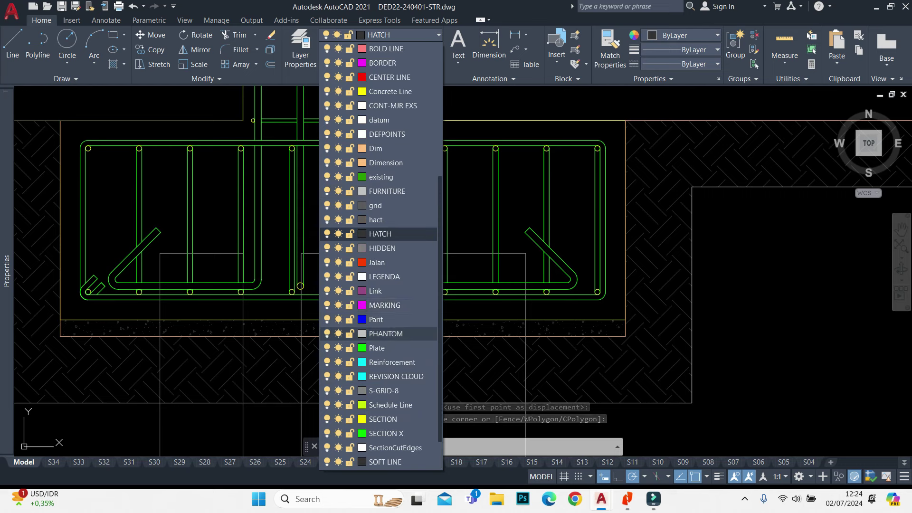
{"action": "left_click", "coordinate": [327, 333]}
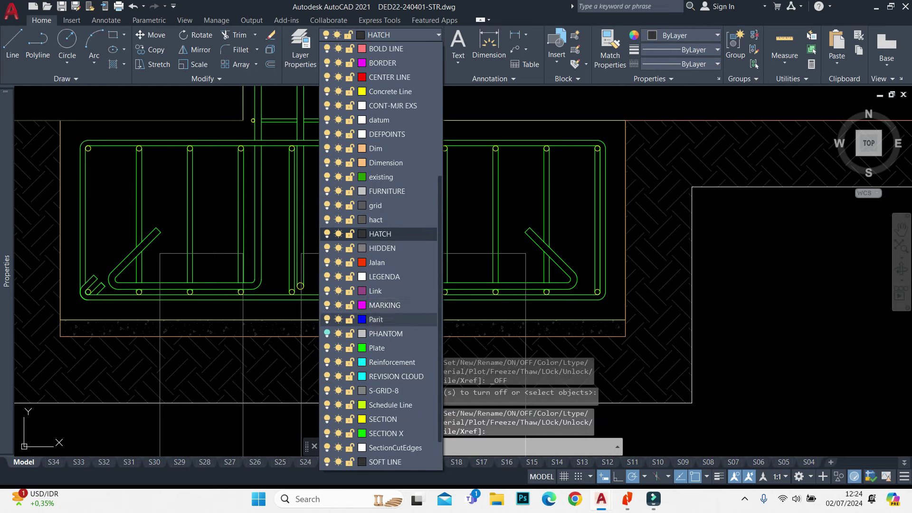
{"action": "left_click", "coordinate": [327, 334]}
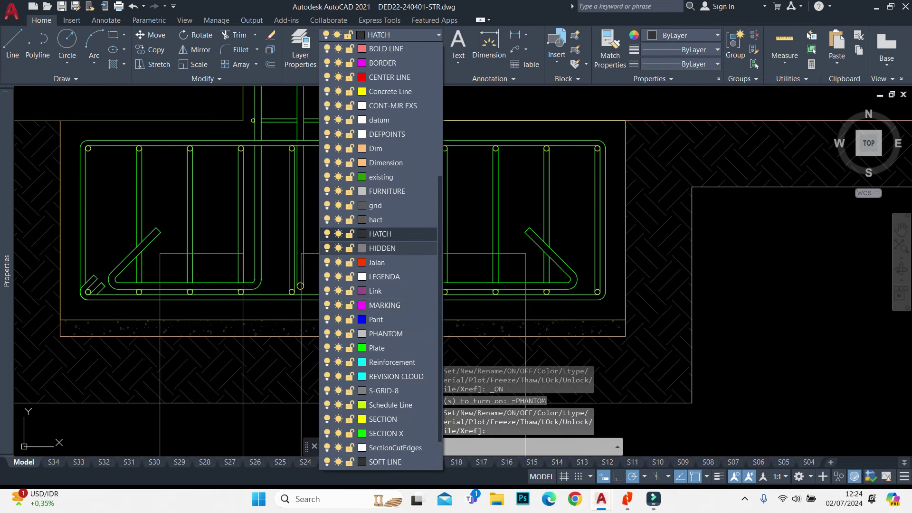
{"action": "left_click", "coordinate": [327, 248]}
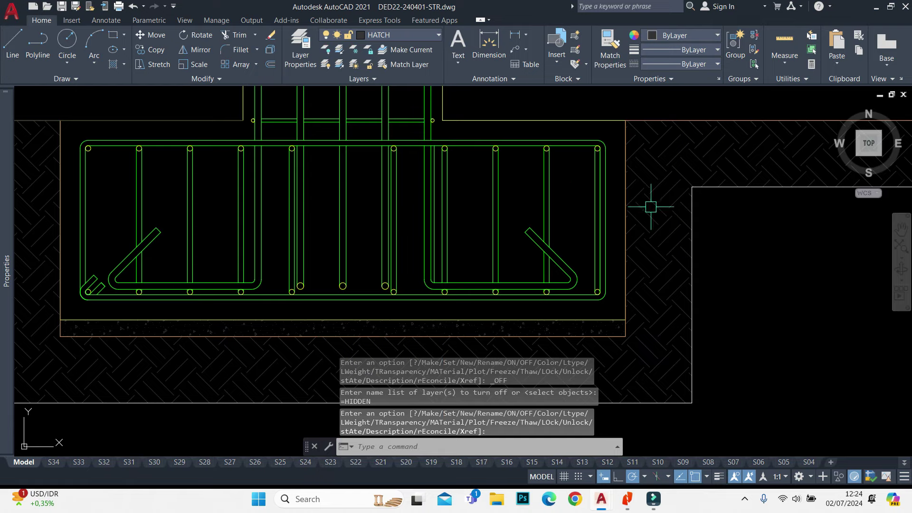
{"action": "scroll", "coordinate": [560, 180], "scroll_direction": "up", "scroll_amount": 1}
{"action": "scroll", "coordinate": [618, 186], "scroll_direction": "down", "scroll_amount": 3}
{"action": "left_click", "coordinate": [625, 184]}
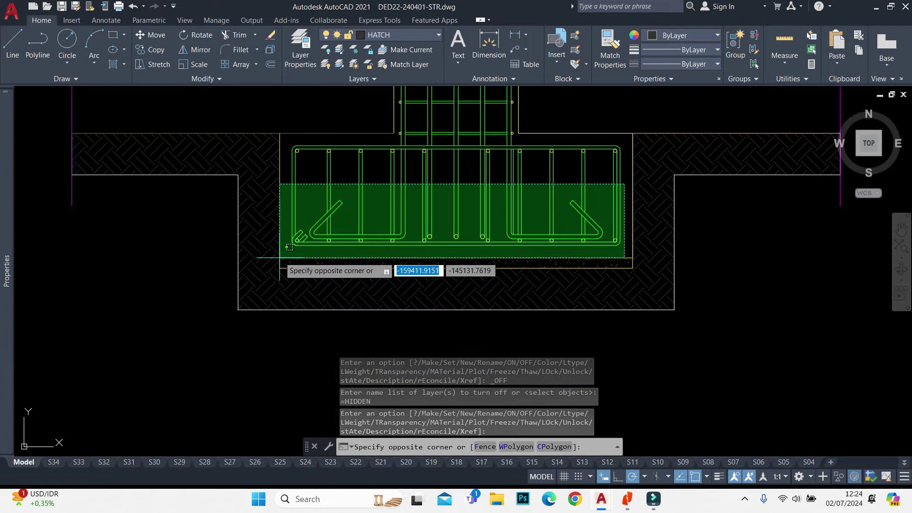
Stretch the cage's lower half 16 units downward from a bar circle base point
{"action": "left_click", "coordinate": [292, 242]}
{"action": "scroll", "coordinate": [306, 248], "scroll_direction": "up", "scroll_amount": 2}
{"action": "type", "text": "s"}
{"action": "key", "text": "Return"}
{"action": "scroll", "coordinate": [320, 218], "scroll_direction": "up", "scroll_amount": 2}
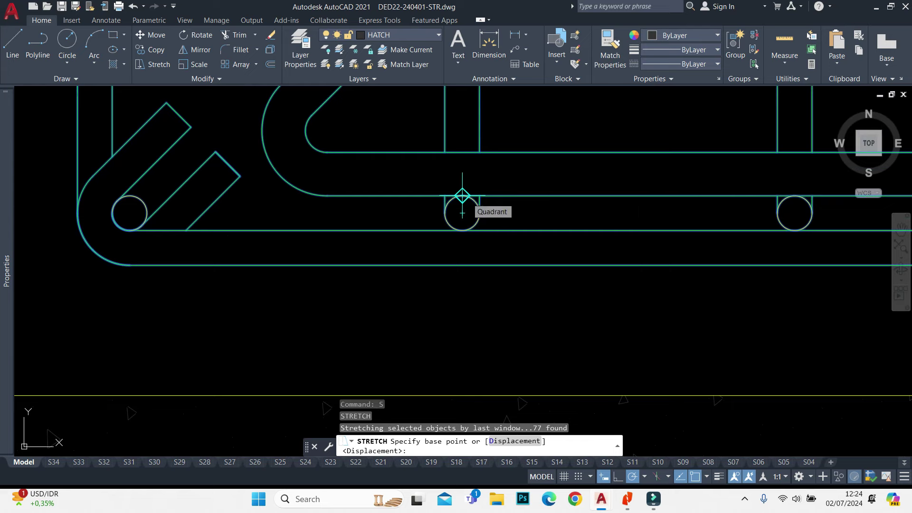
{"action": "left_click", "coordinate": [463, 195]}
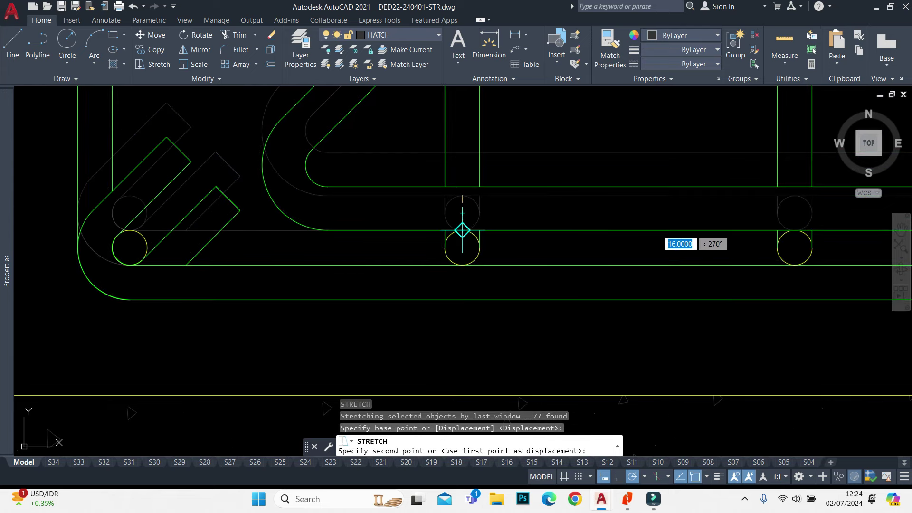
{"action": "left_click", "coordinate": [462, 231]}
Start a selection window across the cage and cancel it
{"action": "scroll", "coordinate": [315, 234], "scroll_direction": "down", "scroll_amount": 3}
{"action": "scroll", "coordinate": [299, 264], "scroll_direction": "up", "scroll_amount": 1}
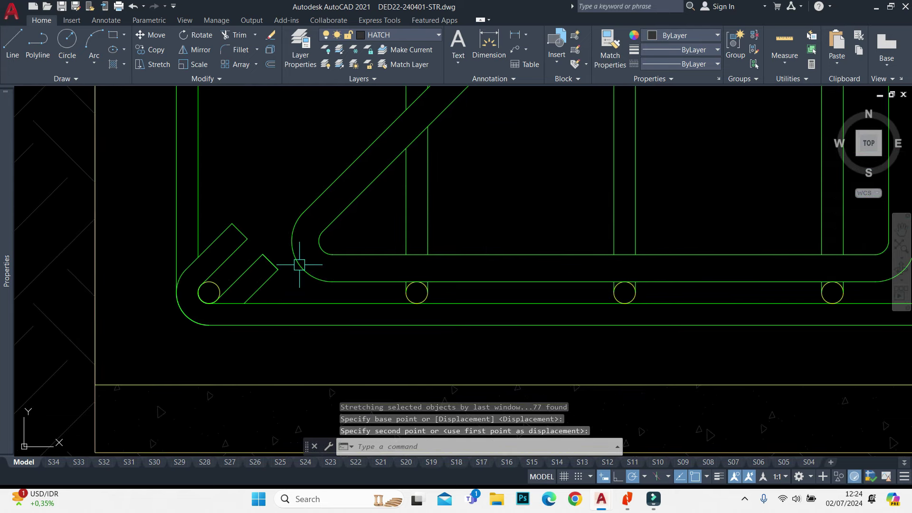
{"action": "scroll", "coordinate": [263, 259], "scroll_direction": "down", "scroll_amount": 2}
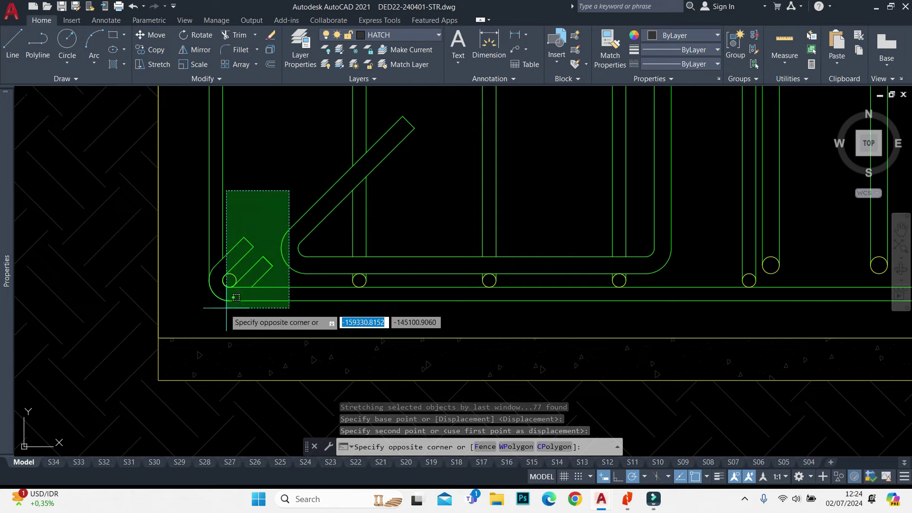
{"action": "scroll", "coordinate": [213, 280], "scroll_direction": "down", "scroll_amount": 4}
{"action": "key", "text": "Escape"}
{"action": "scroll", "coordinate": [754, 301], "scroll_direction": "up", "scroll_amount": 2}
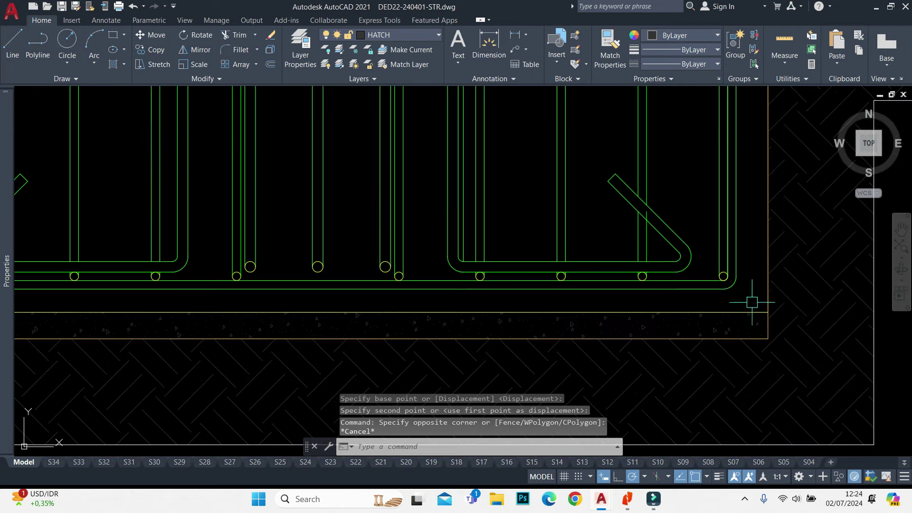
{"action": "left_click", "coordinate": [754, 302]}
{"action": "scroll", "coordinate": [575, 228], "scroll_direction": "down", "scroll_amount": 2}
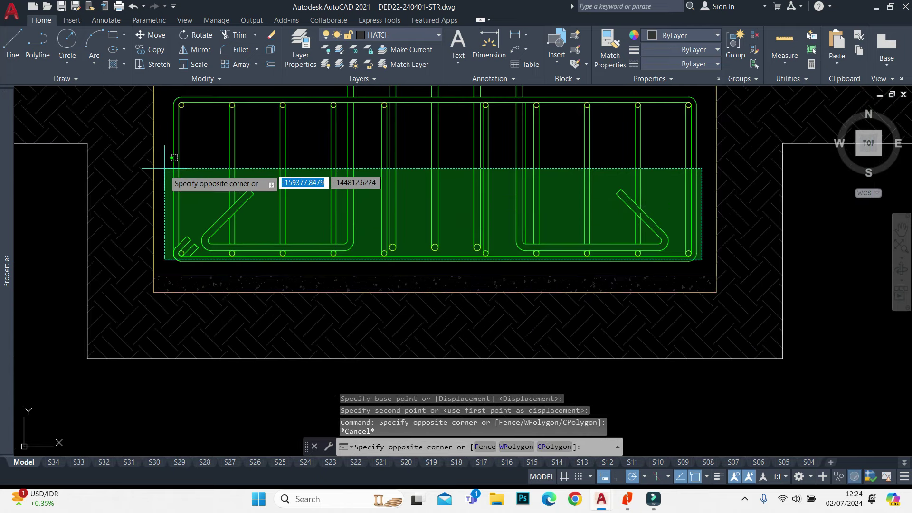
{"action": "key", "text": "Escape"}
Window-select all the reinforcement bars of the cage, including its left side
{"action": "left_click", "coordinate": [706, 169]}
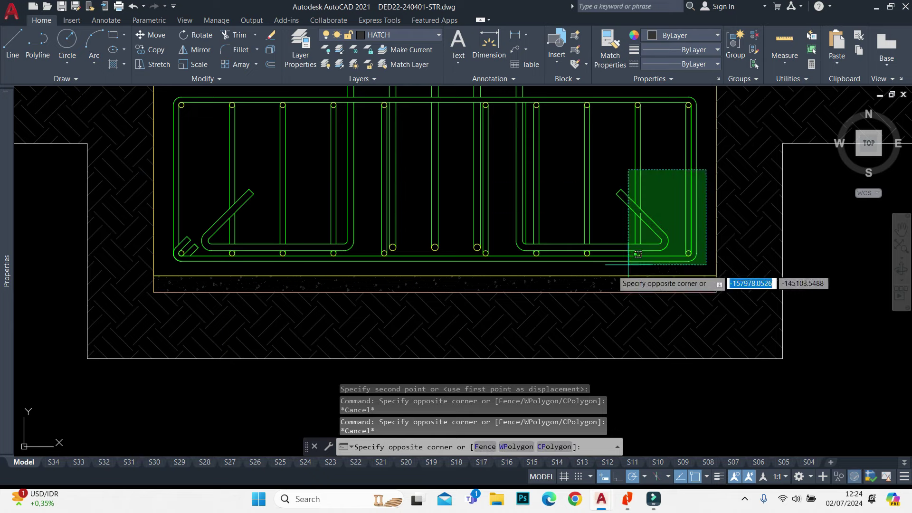
{"action": "left_click", "coordinate": [153, 290]}
{"action": "scroll", "coordinate": [199, 235], "scroll_direction": "up", "scroll_amount": 4}
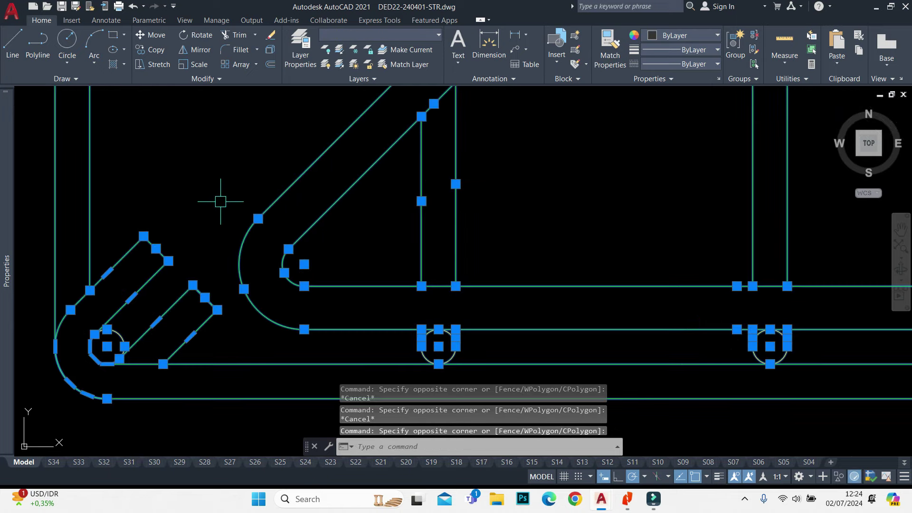
{"action": "scroll", "coordinate": [120, 331], "scroll_direction": "up", "scroll_amount": 4}
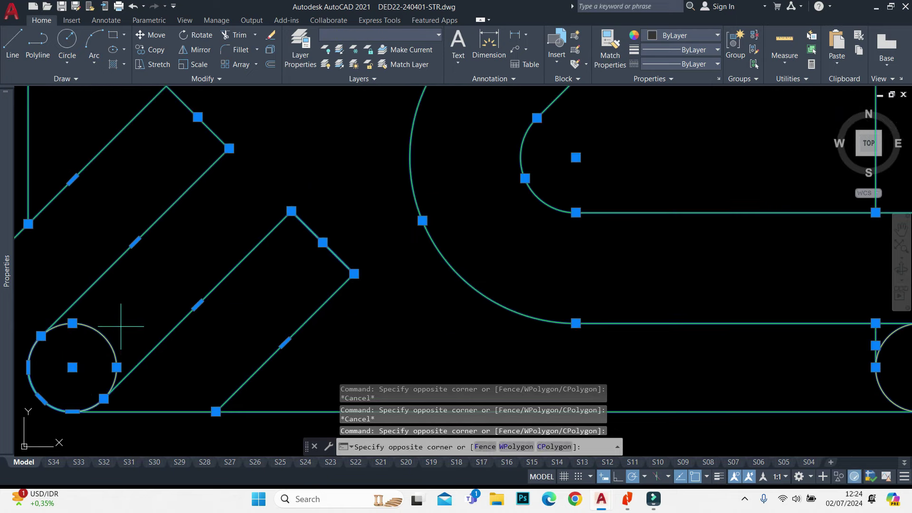
{"action": "scroll", "coordinate": [121, 326], "scroll_direction": "down", "scroll_amount": 5}
{"action": "scroll", "coordinate": [565, 281], "scroll_direction": "up", "scroll_amount": 5}
{"action": "scroll", "coordinate": [408, 316], "scroll_direction": "down", "scroll_amount": 3}
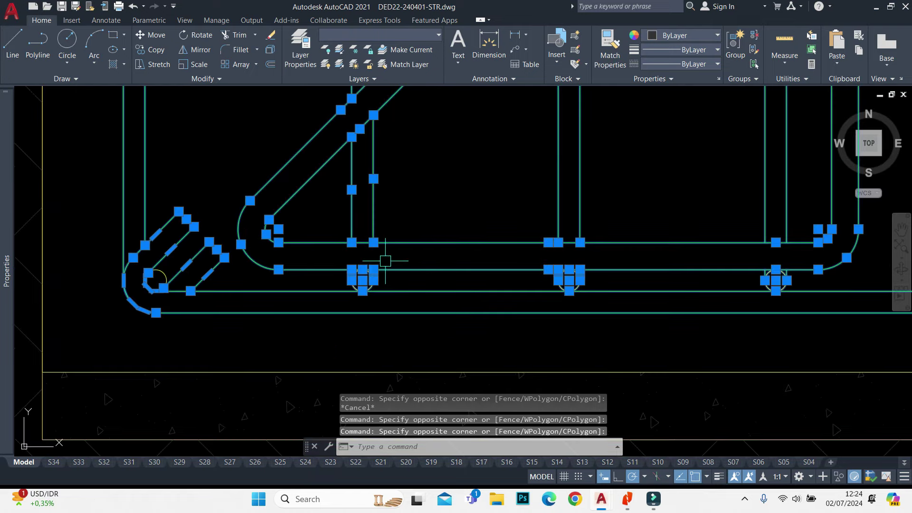
{"action": "scroll", "coordinate": [366, 286], "scroll_direction": "up", "scroll_amount": 1}
{"action": "scroll", "coordinate": [326, 281], "scroll_direction": "down", "scroll_amount": 1}
{"action": "scroll", "coordinate": [316, 302], "scroll_direction": "down", "scroll_amount": 3}
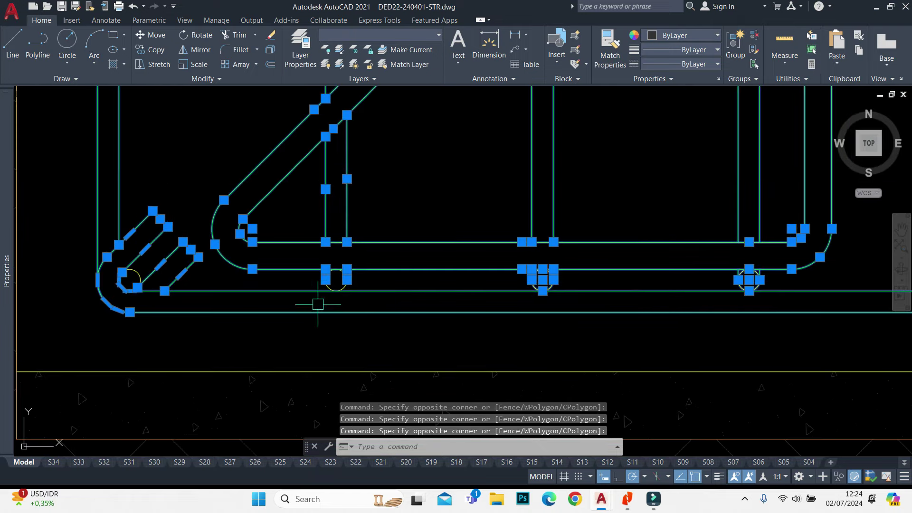
{"action": "left_click", "coordinate": [289, 301]}
{"action": "left_click", "coordinate": [629, 251]}
{"action": "mouse_move", "coordinate": [629, 251]}
{"action": "middle_mouse_down"}
{"action": "mouse_move", "coordinate": [461, 259]}
{"action": "mouse_move", "coordinate": [434, 230]}
{"action": "mouse_move", "coordinate": [400, 233]}
{"action": "middle_mouse_up"}
Remove the bottom bar circles, from lower-left to right corner, from the selection
{"action": "left_click", "coordinate": [325, 333], "text": "shift"}
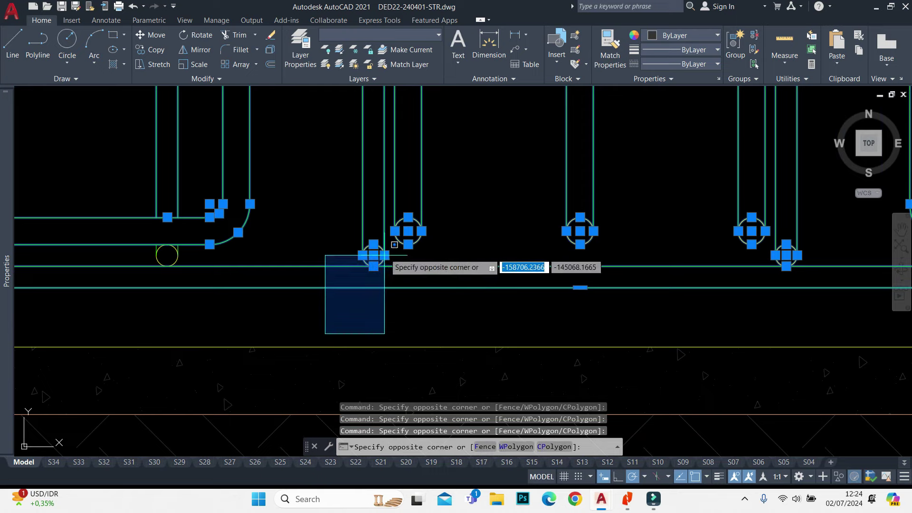
{"action": "left_click", "coordinate": [384, 230], "text": "shift"}
{"action": "scroll", "coordinate": [588, 219], "scroll_direction": "down", "scroll_amount": 2}
{"action": "scroll", "coordinate": [561, 308], "scroll_direction": "up", "scroll_amount": 4}
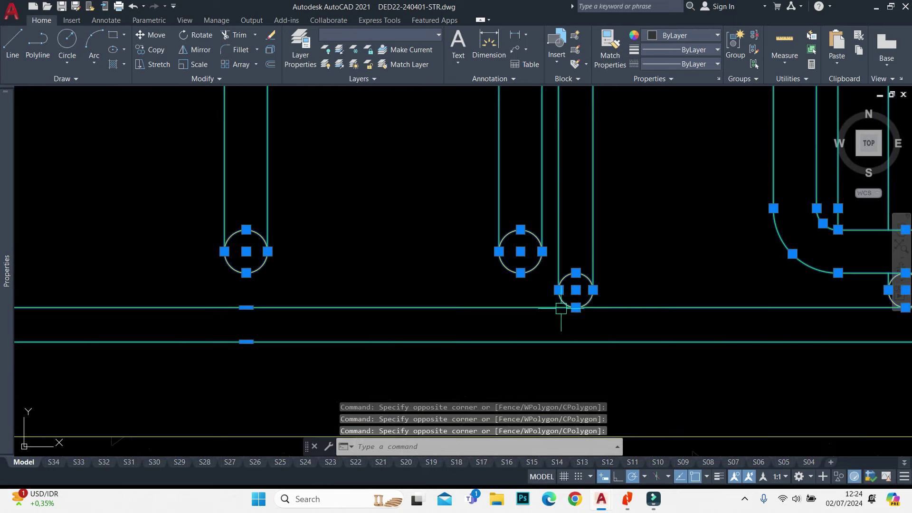
{"action": "scroll", "coordinate": [667, 209], "scroll_direction": "down", "scroll_amount": 3}
{"action": "scroll", "coordinate": [484, 300], "scroll_direction": "up", "scroll_amount": 3}
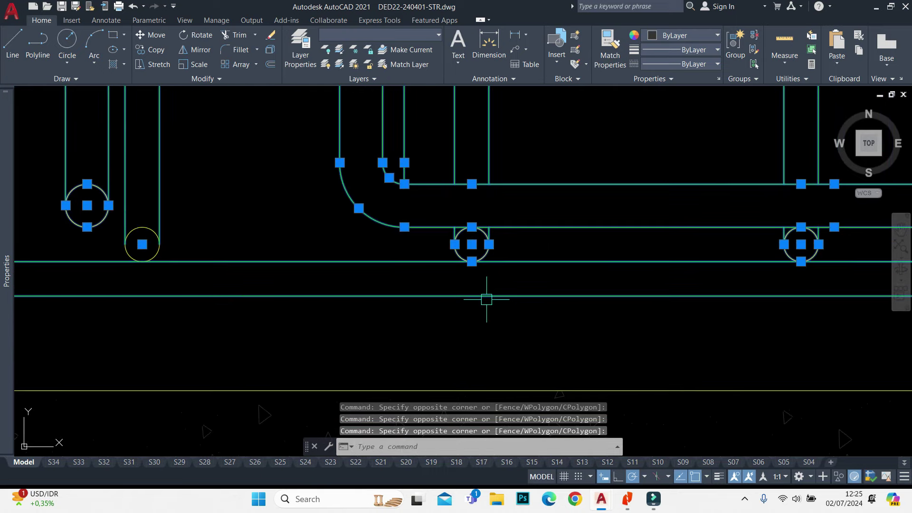
{"action": "left_click", "coordinate": [403, 334]}
{"action": "left_click", "coordinate": [481, 251], "text": "shift"}
{"action": "scroll", "coordinate": [403, 205], "scroll_direction": "down", "scroll_amount": 4}
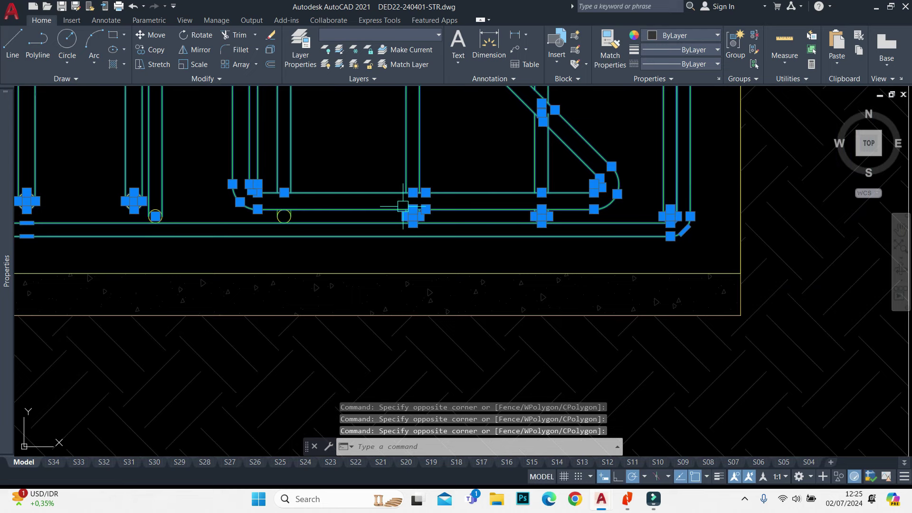
{"action": "left_click", "coordinate": [386, 259]}
{"action": "left_click", "coordinate": [594, 198], "text": "shift"}
{"action": "scroll", "coordinate": [660, 209], "scroll_direction": "up", "scroll_amount": 2}
{"action": "left_click", "coordinate": [567, 309]}
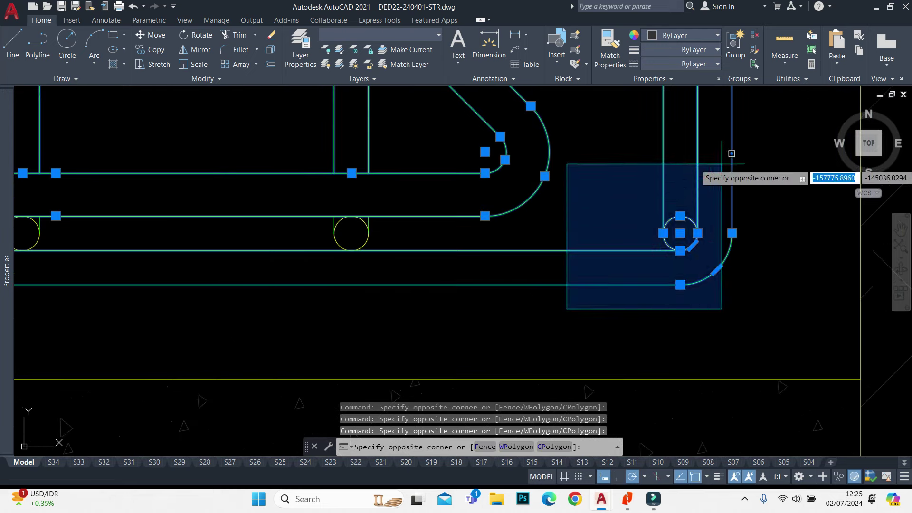
{"action": "left_click", "coordinate": [722, 164], "text": "shift"}
{"action": "scroll", "coordinate": [674, 185], "scroll_direction": "down", "scroll_amount": 2}
{"action": "scroll", "coordinate": [673, 188], "scroll_direction": "down", "scroll_amount": 1}
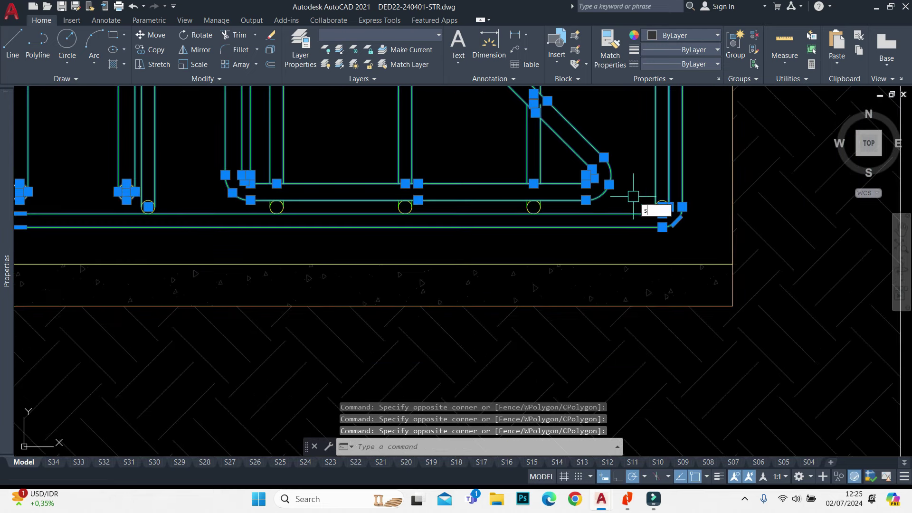
Stretch the remaining selected bars 32 units upward
{"action": "type", "text": "s"}
{"action": "key", "text": "Return"}
{"action": "scroll", "coordinate": [669, 219], "scroll_direction": "up", "scroll_amount": 1}
{"action": "left_click", "coordinate": [634, 163]}
{"action": "type", "text": "3"}
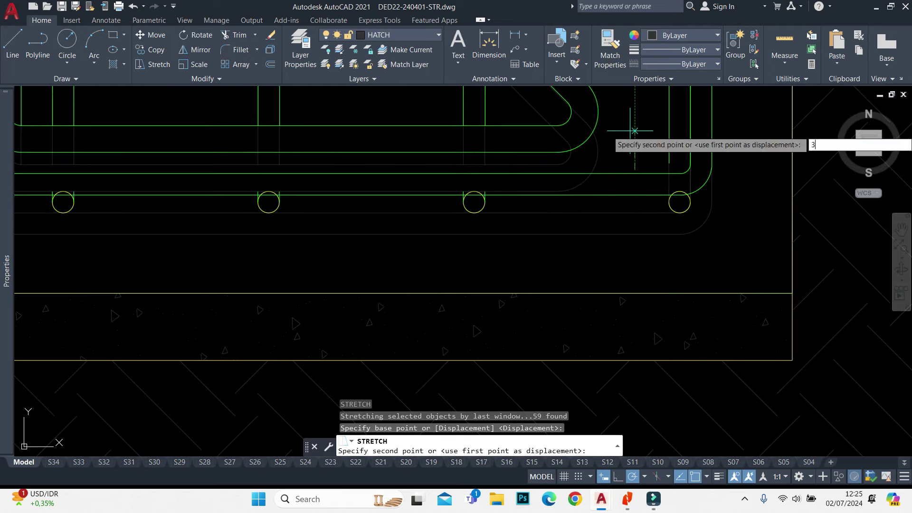
{"action": "type", "text": "2"}
{"action": "key", "text": "Return"}
{"action": "scroll", "coordinate": [632, 126], "scroll_direction": "down", "scroll_amount": 2}
{"action": "scroll", "coordinate": [667, 210], "scroll_direction": "up", "scroll_amount": 1}
{"action": "scroll", "coordinate": [673, 217], "scroll_direction": "up", "scroll_amount": 1}
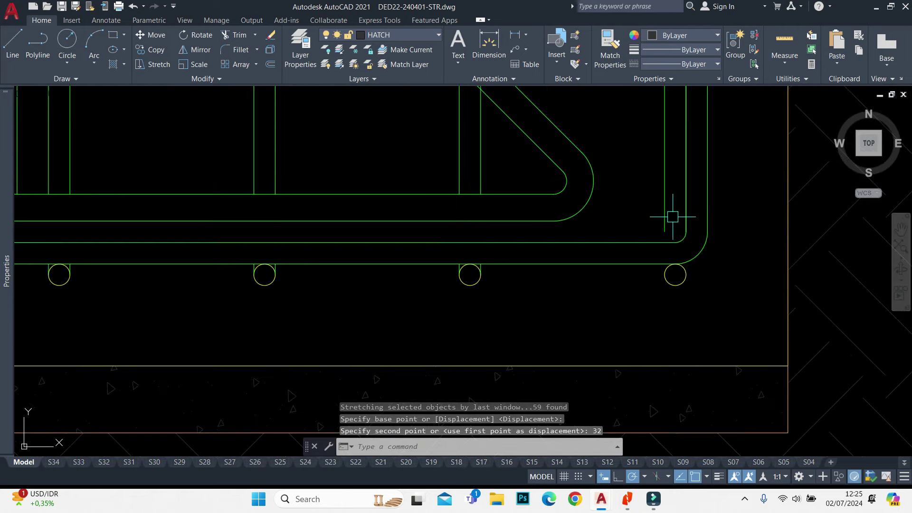
{"action": "type", "text": "ex"}
{"action": "key", "text": "Return"}
Abandon the first extend attempt and clear the selection
{"action": "left_click_drag", "start_coordinate": [673, 217], "coordinate": [650, 221]}
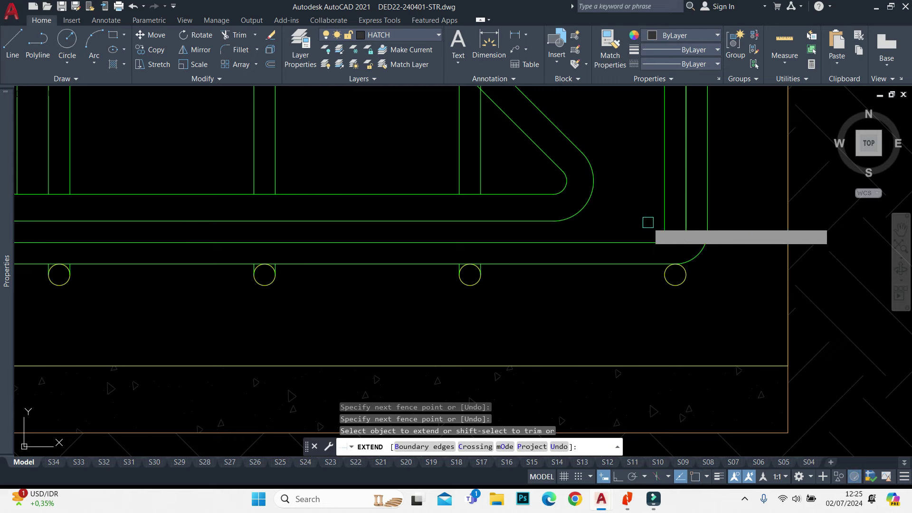
{"action": "key", "text": "Escape"}
{"action": "left_click", "coordinate": [669, 219]}
{"action": "key", "text": "Return"}
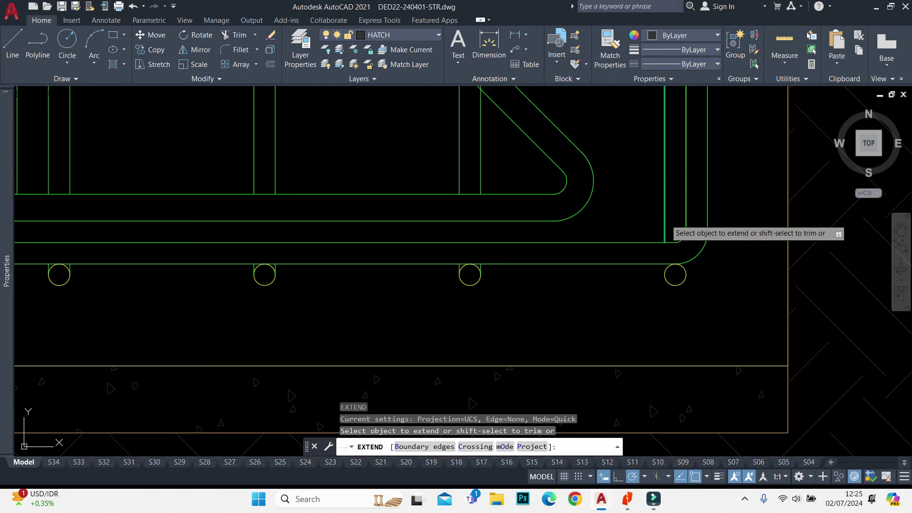
{"action": "scroll", "coordinate": [668, 217], "scroll_direction": "down", "scroll_amount": 3}
{"action": "scroll", "coordinate": [673, 214], "scroll_direction": "up", "scroll_amount": 3}
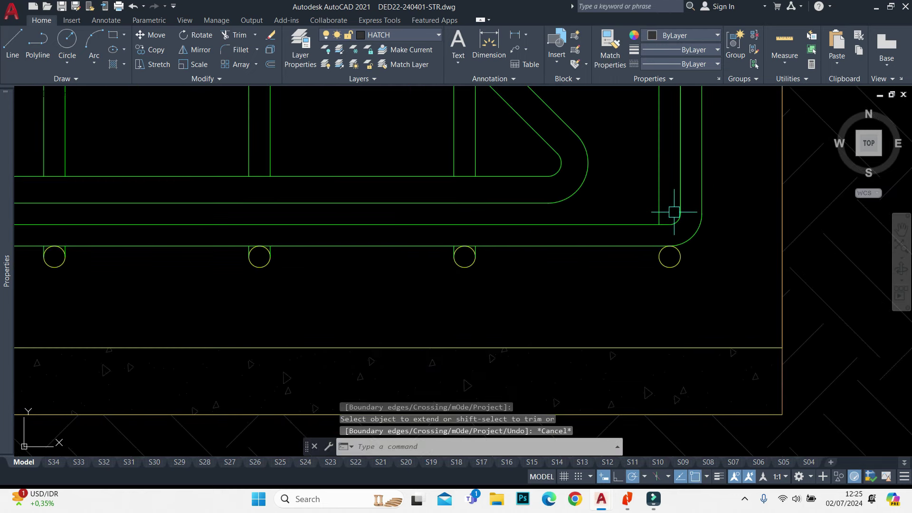
{"action": "scroll", "coordinate": [475, 226], "scroll_direction": "up", "scroll_amount": 3}
{"action": "scroll", "coordinate": [468, 285], "scroll_direction": "up", "scroll_amount": 2}
Copy one bar circle in the section to a new position on the right
{"action": "left_click", "coordinate": [372, 288]}
{"action": "type", "text": "c"}
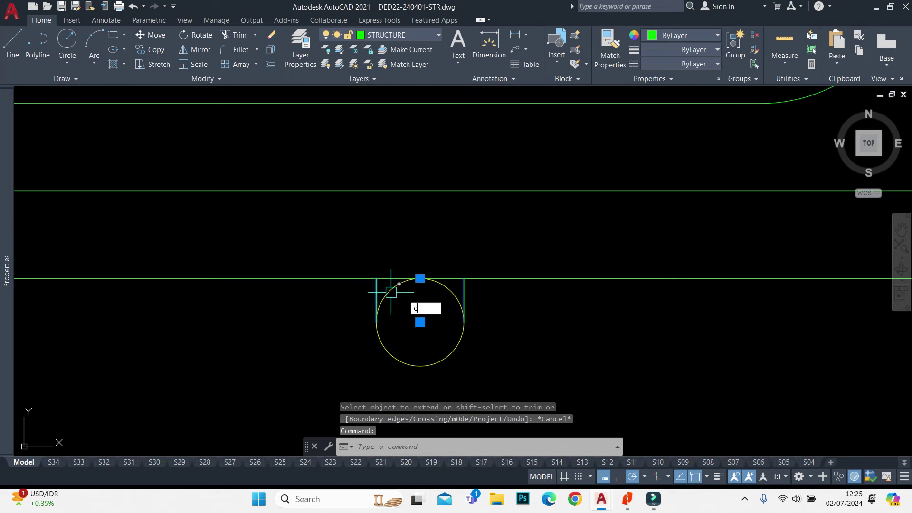
{"action": "type", "text": "o"}
{"action": "key", "text": "Return"}
{"action": "left_click", "coordinate": [428, 314]}
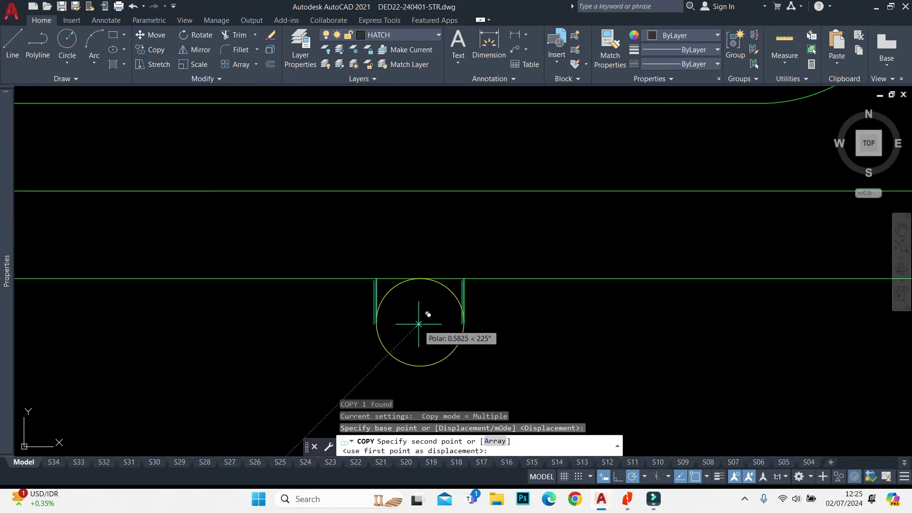
{"action": "scroll", "coordinate": [347, 285], "scroll_direction": "down", "scroll_amount": 4}
{"action": "left_click", "coordinate": [703, 300]}
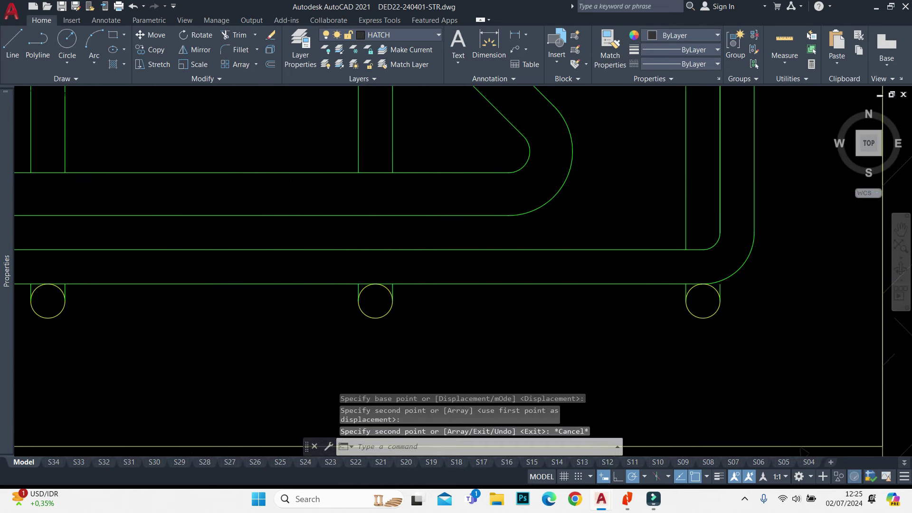
{"action": "scroll", "coordinate": [703, 300], "scroll_direction": "up", "scroll_amount": 2}
{"action": "scroll", "coordinate": [717, 285], "scroll_direction": "up", "scroll_amount": 3}
Explode the selected object and bring the rebar layout into view
{"action": "type", "text": "x"}
{"action": "key", "text": "Return"}
{"action": "type", "text": "ex"}
{"action": "key", "text": "Return"}
{"action": "key", "text": "Escape"}
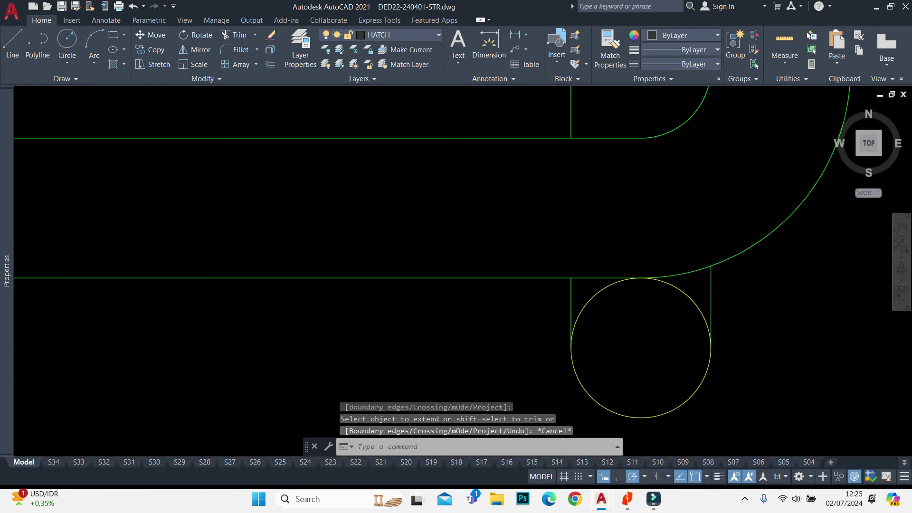
{"action": "scroll", "coordinate": [631, 290], "scroll_direction": "down", "scroll_amount": 5}
{"action": "scroll", "coordinate": [525, 289], "scroll_direction": "down", "scroll_amount": 4}
{"action": "middle_click_drag", "start_coordinate": [525, 289], "coordinate": [639, 259]}
{"action": "type", "text": "ex"}
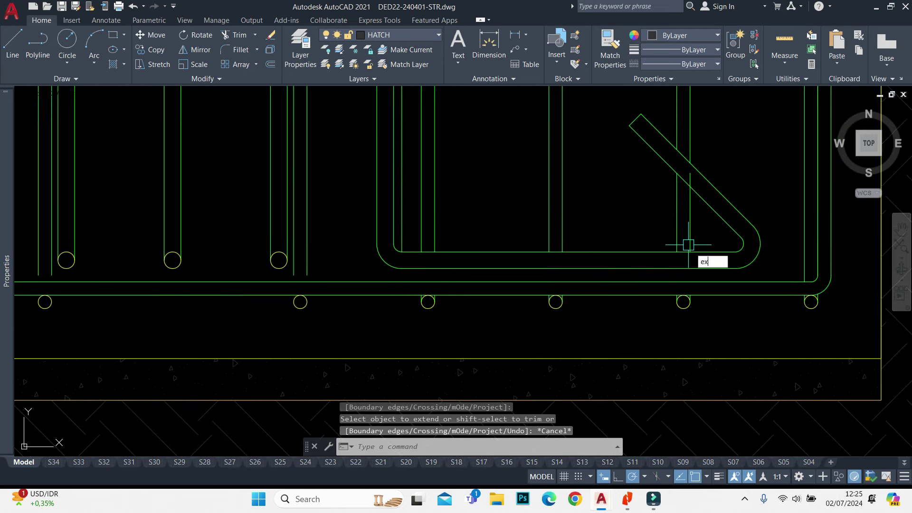
Extend the fenced stirrup legs down to the bottom bar line as boundary
{"action": "key", "text": "Return"}
{"action": "type", "text": "b"}
{"action": "key", "text": "Return"}
{"action": "left_click", "coordinate": [684, 282]}
{"action": "key", "text": "Return"}
{"action": "left_click", "coordinate": [698, 237]}
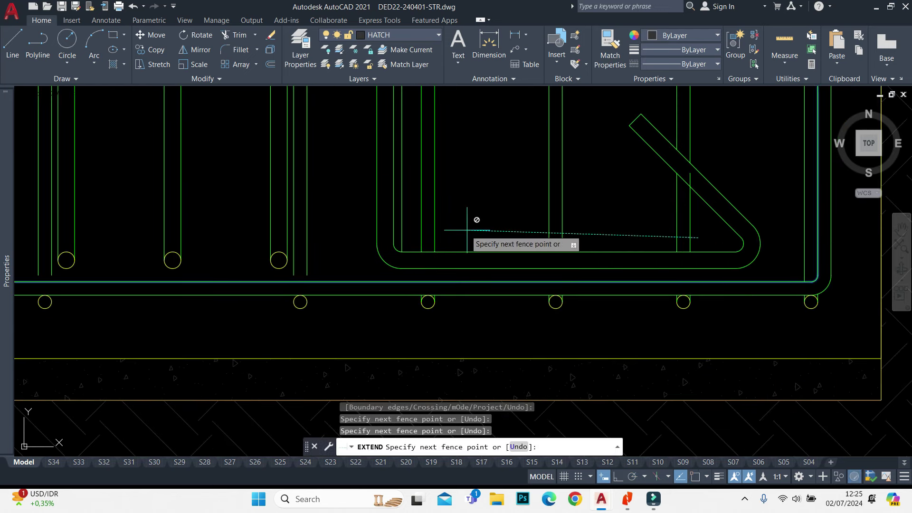
{"action": "left_click", "coordinate": [416, 219]}
{"action": "key", "text": "Return"}
{"action": "middle_click_drag", "start_coordinate": [409, 223], "coordinate": [555, 250]}
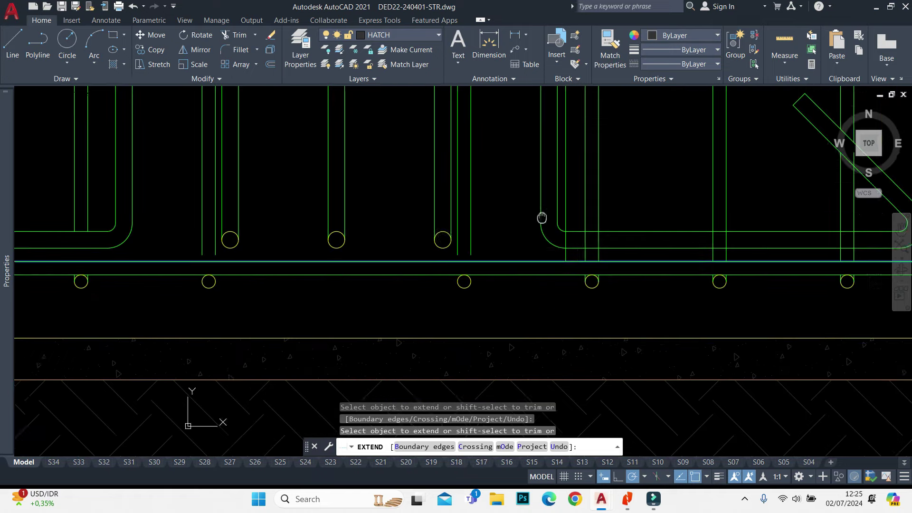
{"action": "scroll", "coordinate": [624, 245], "scroll_direction": "down", "scroll_amount": 3}
{"action": "key", "text": "Escape"}
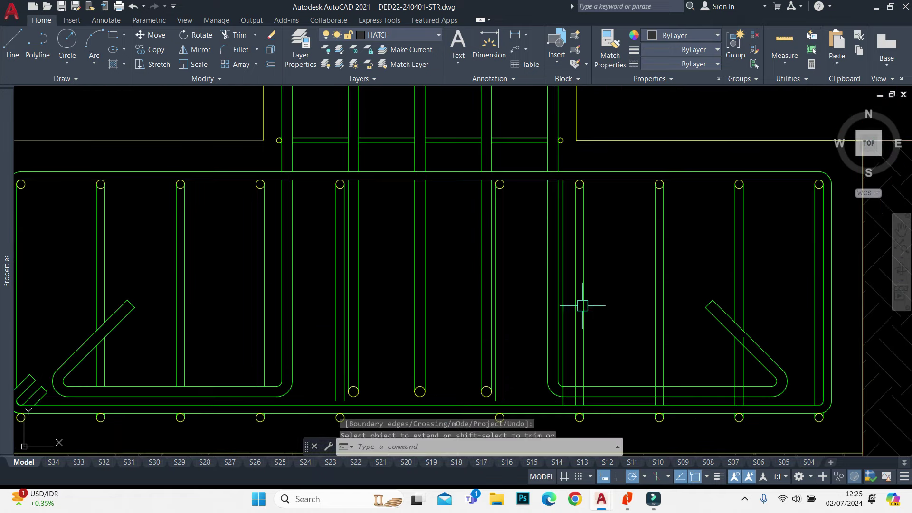
Erase the stray vertical bar line in the section
{"action": "scroll", "coordinate": [582, 305], "scroll_direction": "up", "scroll_amount": 3}
{"action": "left_click", "coordinate": [563, 259]}
{"action": "type", "text": "e"}
{"action": "key", "text": "Return"}
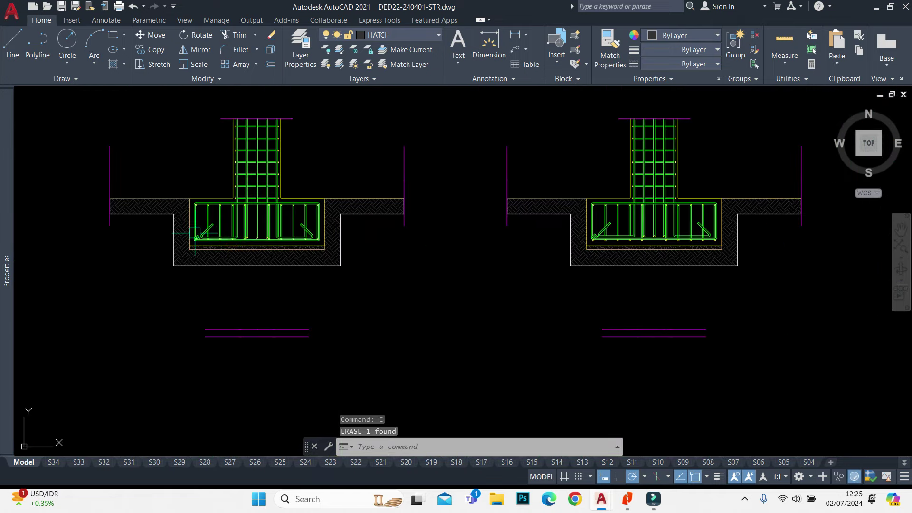
{"action": "scroll", "coordinate": [622, 142], "scroll_direction": "up", "scroll_amount": 2}
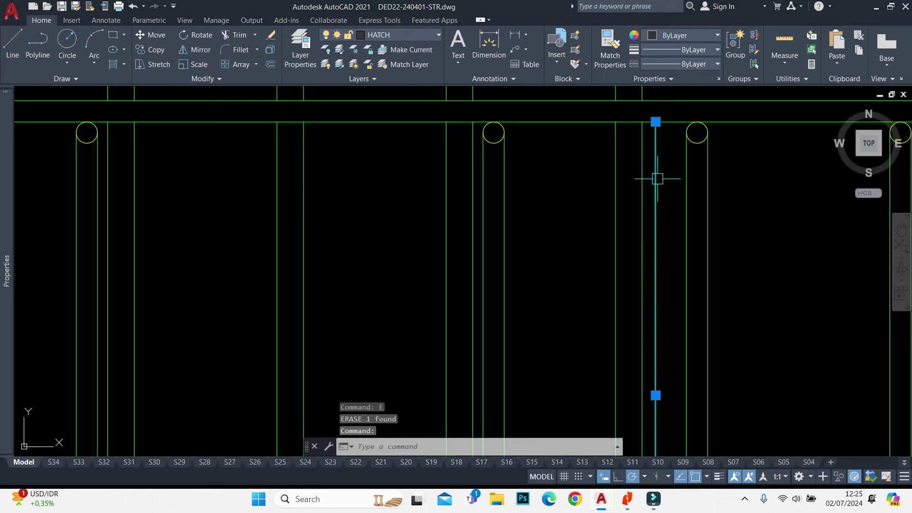
{"action": "scroll", "coordinate": [657, 178], "scroll_direction": "down", "scroll_amount": 5}
{"action": "type", "text": "e p"}
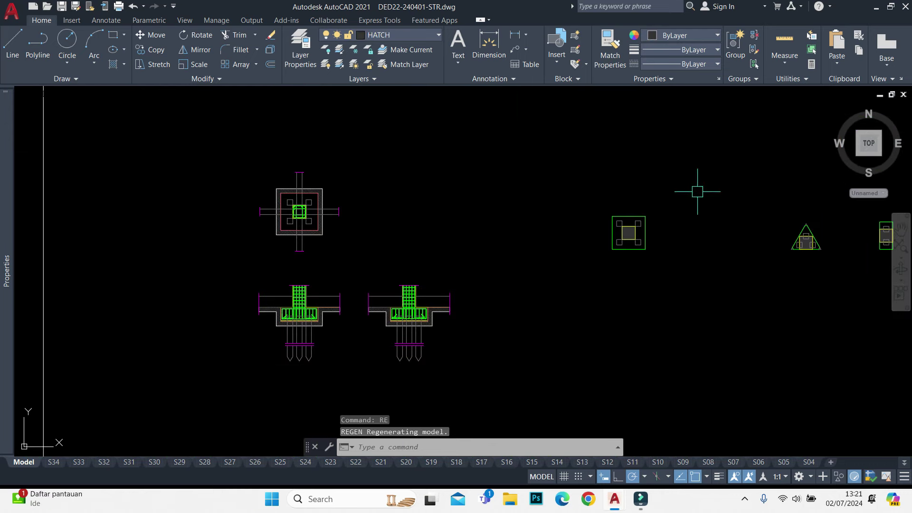
{"action": "type", "text": "o"}
Copy the column from the pile cap plan into the right footing
{"action": "key", "text": "Return"}
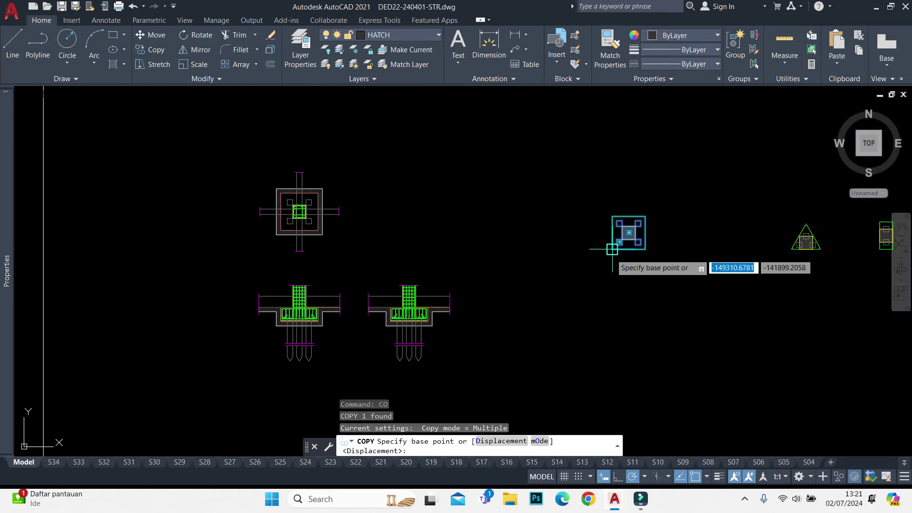
{"action": "key", "text": "Escape"}
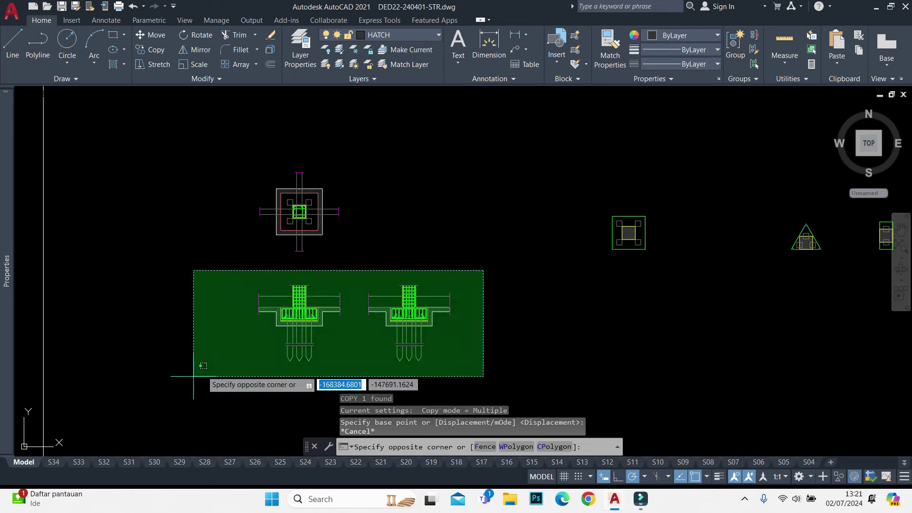
{"action": "key", "text": "Escape"}
{"action": "scroll", "coordinate": [304, 245], "scroll_direction": "up", "scroll_amount": 2}
{"action": "left_click", "coordinate": [289, 243]}
{"action": "scroll", "coordinate": [369, 228], "scroll_direction": "up", "scroll_amount": 2}
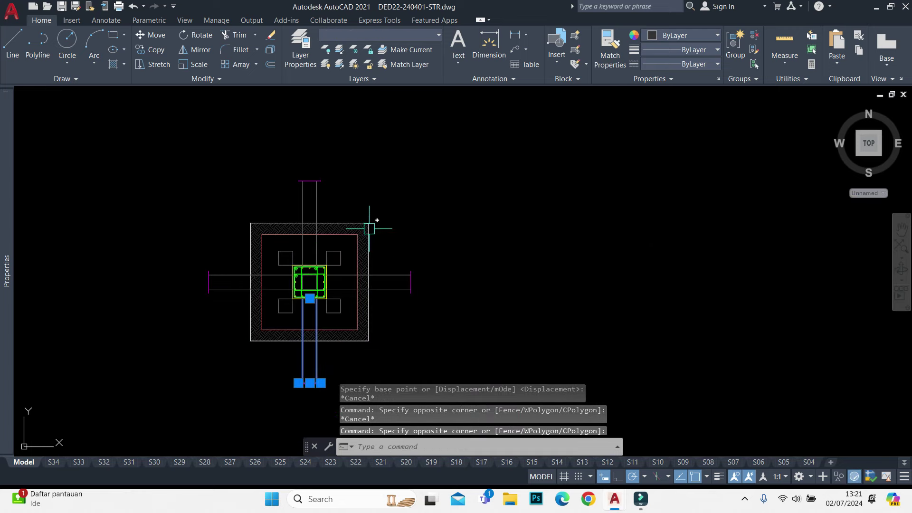
{"action": "type", "text": "co"}
{"action": "key", "text": "Return"}
{"action": "scroll", "coordinate": [369, 216], "scroll_direction": "up", "scroll_amount": 2}
{"action": "left_click", "coordinate": [285, 314]}
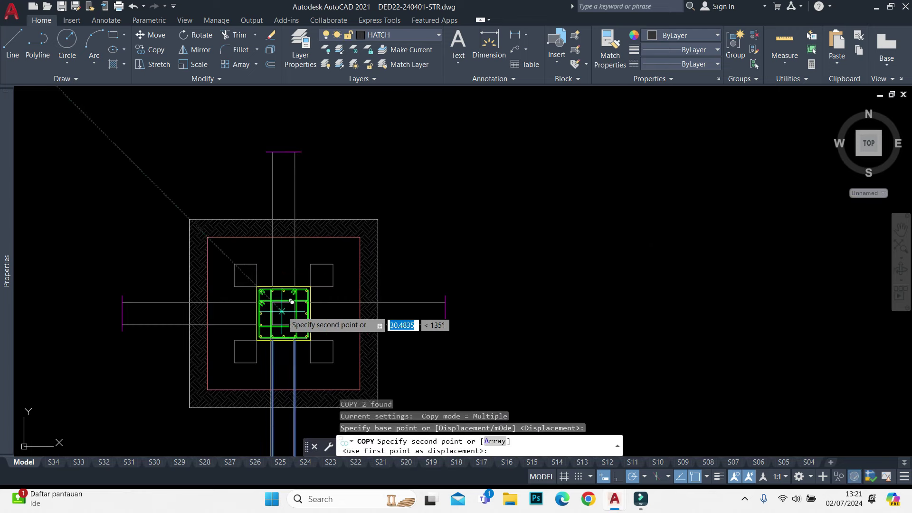
{"action": "scroll", "coordinate": [285, 266], "scroll_direction": "down", "scroll_amount": 3}
{"action": "scroll", "coordinate": [808, 311], "scroll_direction": "up", "scroll_amount": 2}
{"action": "left_click", "coordinate": [810, 312]}
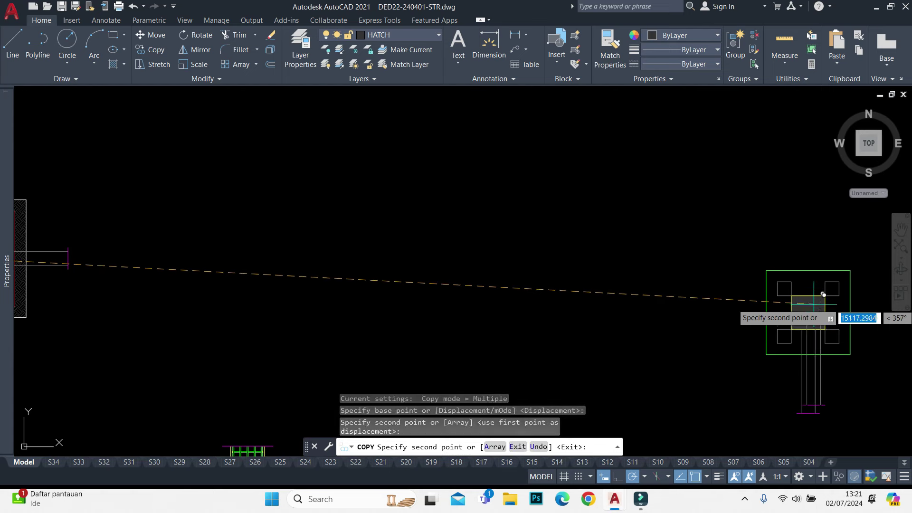
{"action": "key", "text": "Return"}
Explode the column block and erase its solid fill
{"action": "type", "text": "x"}
{"action": "key", "text": "Return"}
{"action": "left_click", "coordinate": [812, 292]}
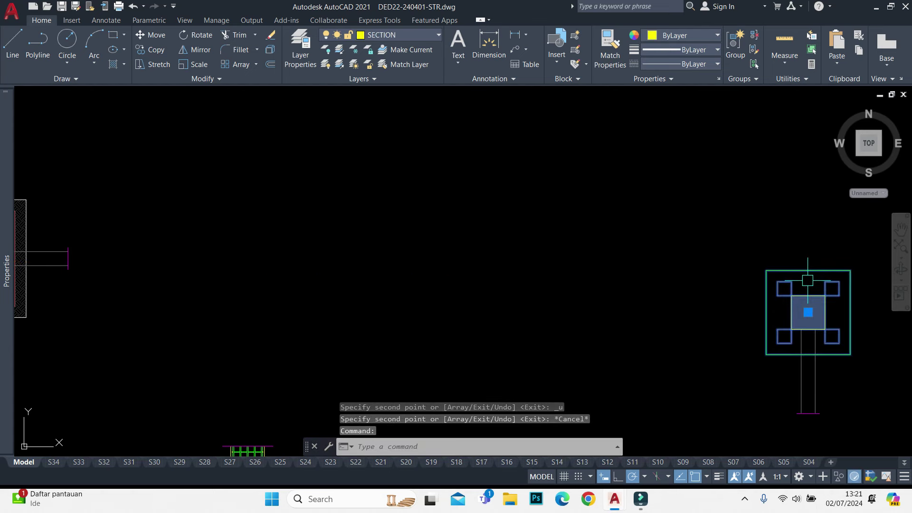
{"action": "key", "text": "Return"}
{"action": "left_click_drag", "start_coordinate": [769, 282], "coordinate": [830, 335]}
{"action": "scroll", "coordinate": [517, 323], "scroll_direction": "down", "scroll_amount": 2}
{"action": "scroll", "coordinate": [472, 333], "scroll_direction": "down", "scroll_amount": 4}
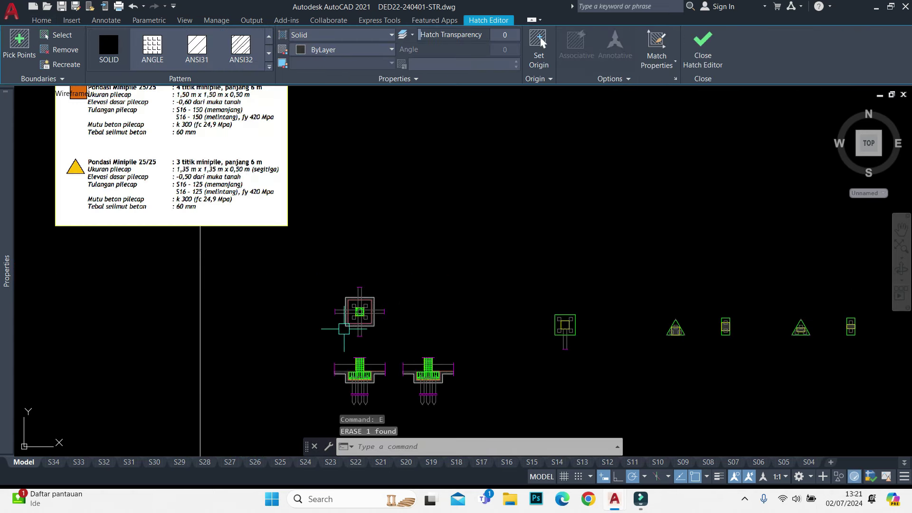
{"action": "type", "text": "e"}
{"action": "key", "text": "Return"}
Select the 66-piece column reinforcement, minus the inner outline, and start copying it
{"action": "scroll", "coordinate": [241, 332], "scroll_direction": "up", "scroll_amount": 2}
{"action": "scroll", "coordinate": [346, 295], "scroll_direction": "up", "scroll_amount": 5}
{"action": "scroll", "coordinate": [418, 291], "scroll_direction": "up", "scroll_amount": 4}
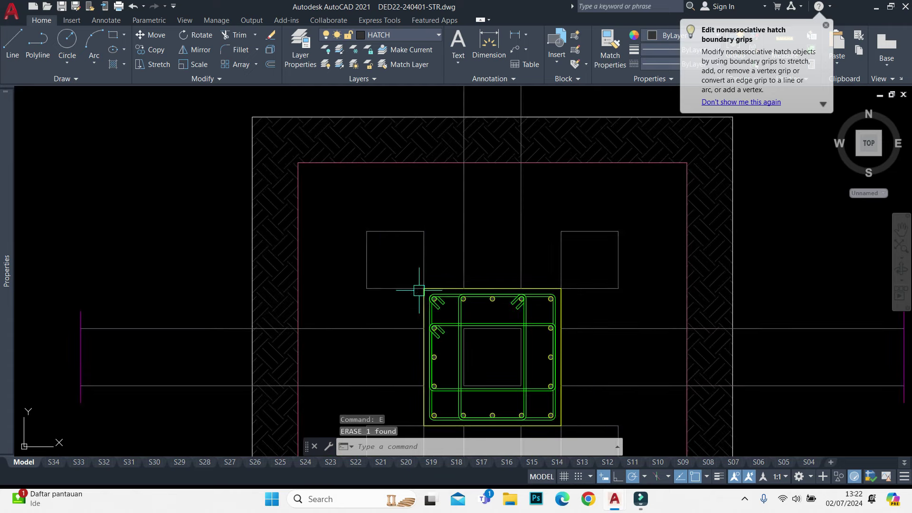
{"action": "left_click", "coordinate": [398, 246]}
{"action": "scroll", "coordinate": [478, 262], "scroll_direction": "down", "scroll_amount": 1}
{"action": "left_click", "coordinate": [563, 405]}
{"action": "scroll", "coordinate": [532, 341], "scroll_direction": "up", "scroll_amount": 5}
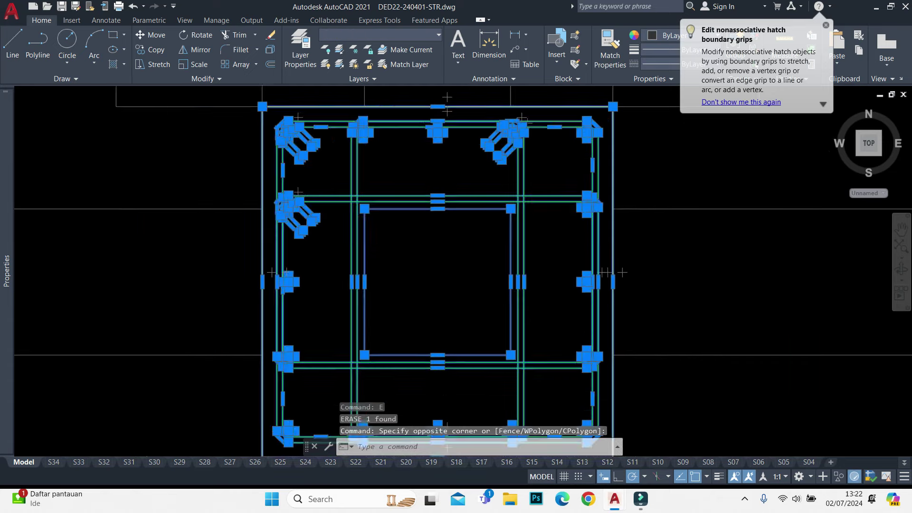
{"action": "scroll", "coordinate": [532, 341], "scroll_direction": "up", "scroll_amount": 2}
{"action": "left_click", "coordinate": [524, 335], "text": "shift"}
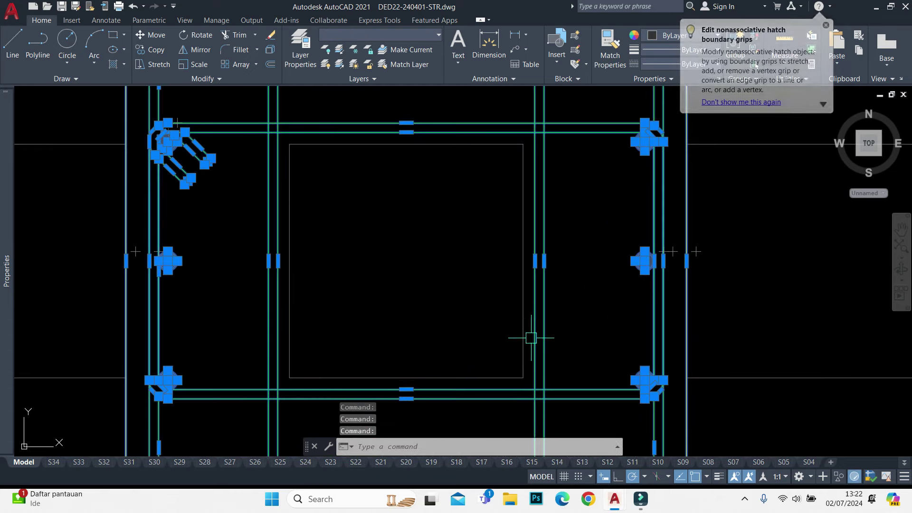
{"action": "scroll", "coordinate": [536, 313], "scroll_direction": "down", "scroll_amount": 5}
{"action": "type", "text": "c"}
{"action": "key", "text": "Return"}
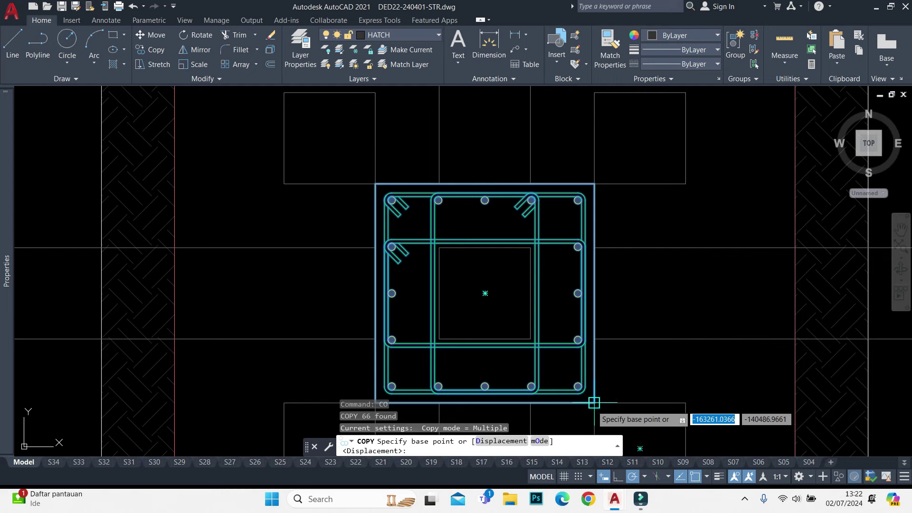
Copy the reinforcement from the column corner onto the second pile cap footing
{"action": "left_click", "coordinate": [594, 403]}
{"action": "scroll", "coordinate": [403, 270], "scroll_direction": "down", "scroll_amount": 6}
{"action": "scroll", "coordinate": [411, 261], "scroll_direction": "down", "scroll_amount": 5}
{"action": "scroll", "coordinate": [562, 295], "scroll_direction": "up", "scroll_amount": 3}
{"action": "scroll", "coordinate": [532, 295], "scroll_direction": "up", "scroll_amount": 4}
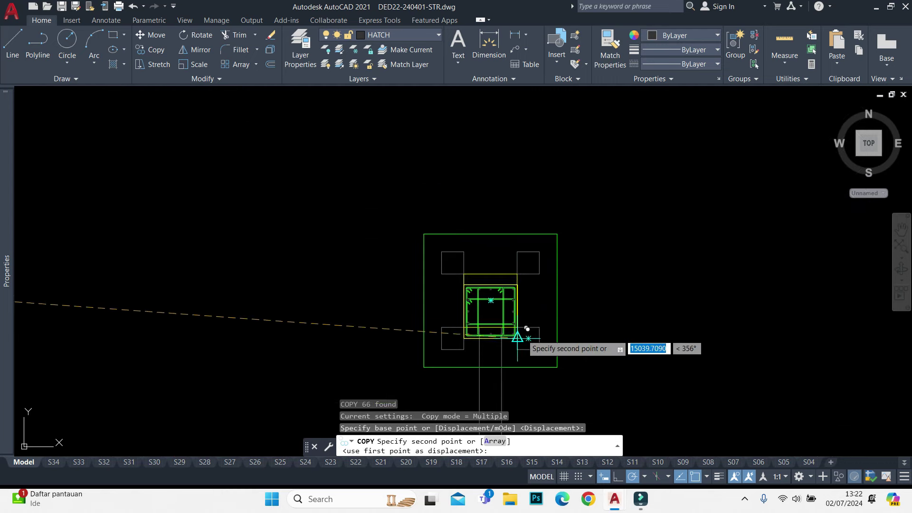
{"action": "left_click", "coordinate": [517, 326]}
{"action": "scroll", "coordinate": [526, 184], "scroll_direction": "up", "scroll_amount": 3}
{"action": "key", "text": "Escape"}
{"action": "scroll", "coordinate": [525, 281], "scroll_direction": "down", "scroll_amount": 3}
Rotate a copy of the two column lines 270° about the column centre
{"action": "left_click", "coordinate": [555, 285]}
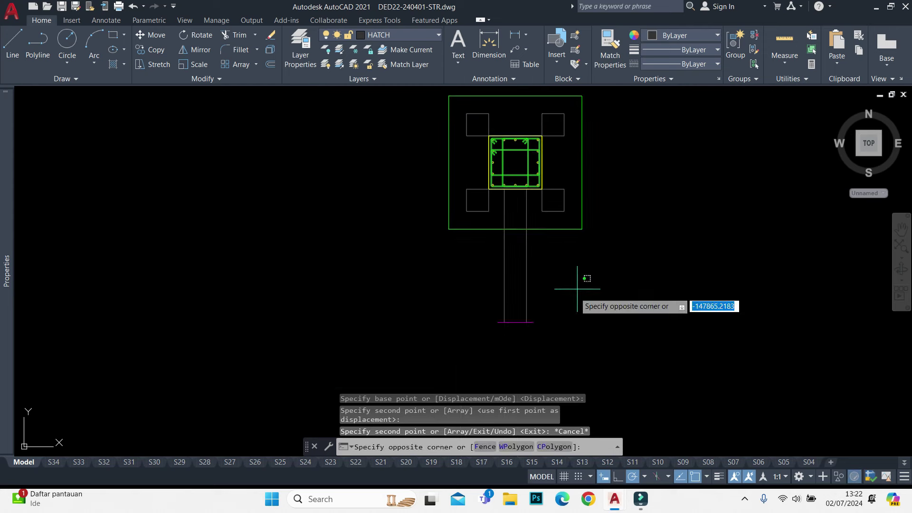
{"action": "left_click", "coordinate": [499, 266]}
{"action": "middle_click_drag", "start_coordinate": [561, 171], "coordinate": [577, 270]}
{"action": "type", "text": "ro"}
{"action": "key", "text": "Return"}
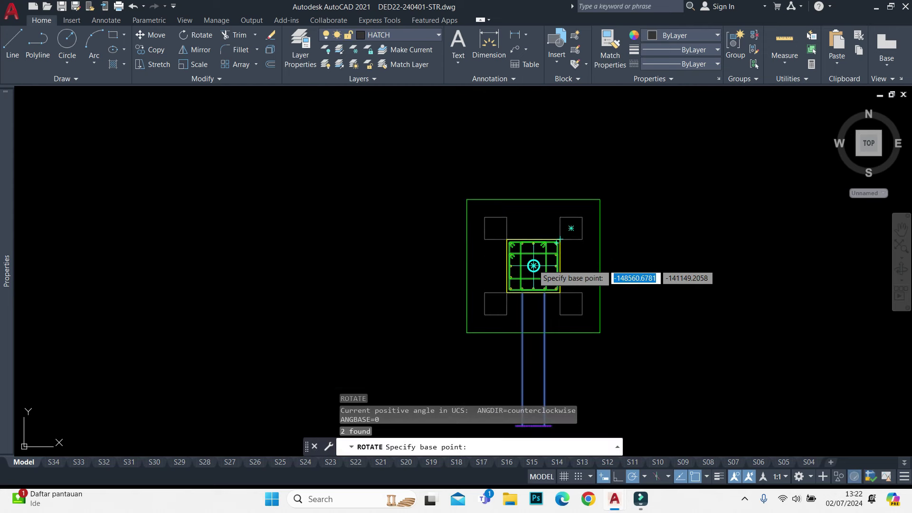
{"action": "left_click", "coordinate": [533, 265]}
{"action": "type", "text": "c"}
{"action": "key", "text": "Return"}
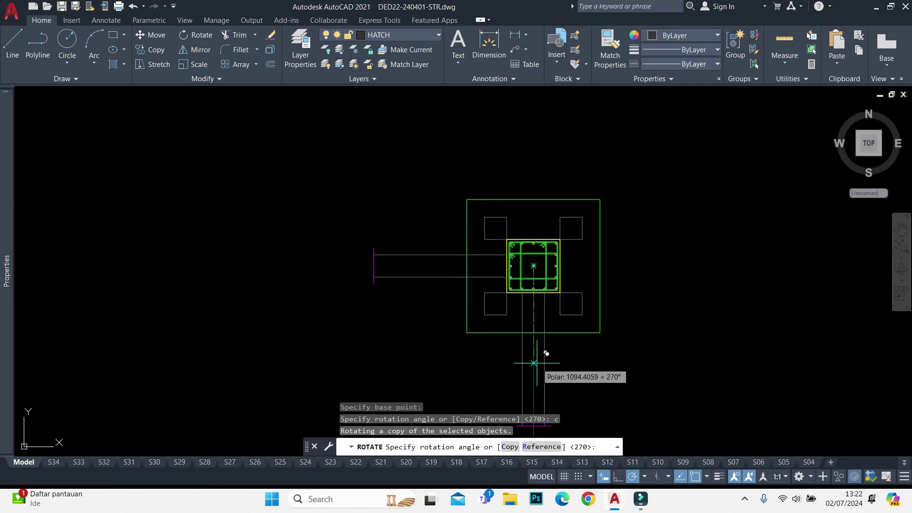
{"action": "left_click", "coordinate": [547, 354]}
Select the horizontal beam lines and start a mirror, then cancel it
{"action": "left_click", "coordinate": [536, 364]}
{"action": "scroll", "coordinate": [537, 363], "scroll_direction": "up", "scroll_amount": 3}
{"action": "scroll", "coordinate": [489, 270], "scroll_direction": "down", "scroll_amount": 3}
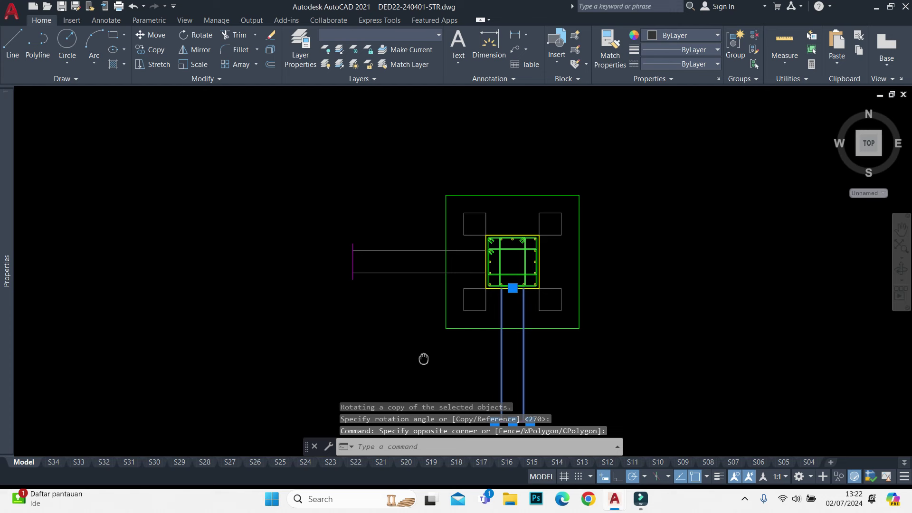
{"action": "left_click", "coordinate": [350, 246]}
{"action": "type", "text": "mi"}
{"action": "key", "text": "Return"}
{"action": "left_click", "coordinate": [525, 260]}
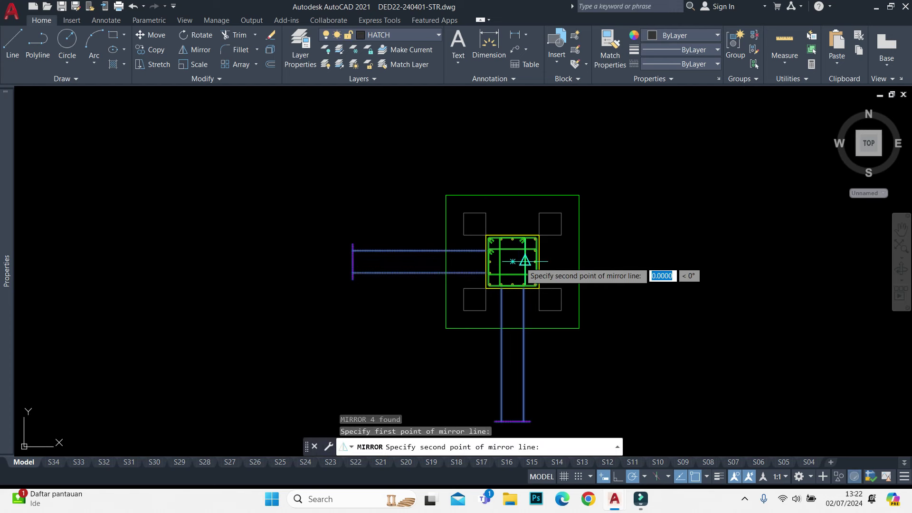
{"action": "key", "text": "Escape"}
Mirror the horizontal tie-beam lines about the column centre, keeping the originals
{"action": "left_click", "coordinate": [377, 202]}
{"action": "left_click", "coordinate": [267, 357]}
{"action": "middle_click_drag", "start_coordinate": [623, 401], "coordinate": [608, 310]}
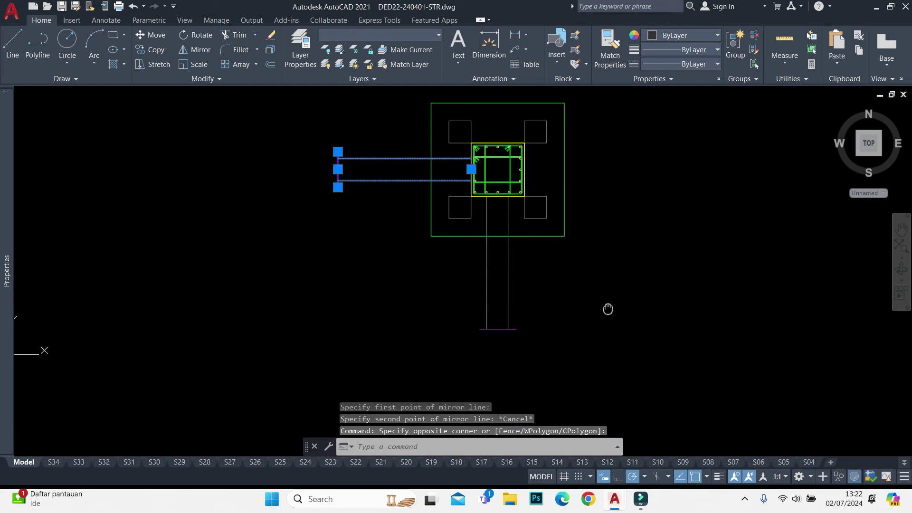
{"action": "left_click", "coordinate": [443, 356]}
{"action": "middle_click_drag", "start_coordinate": [595, 139], "coordinate": [556, 285]}
{"action": "type", "text": "mi"}
{"action": "key", "text": "Return"}
{"action": "left_click", "coordinate": [459, 316]}
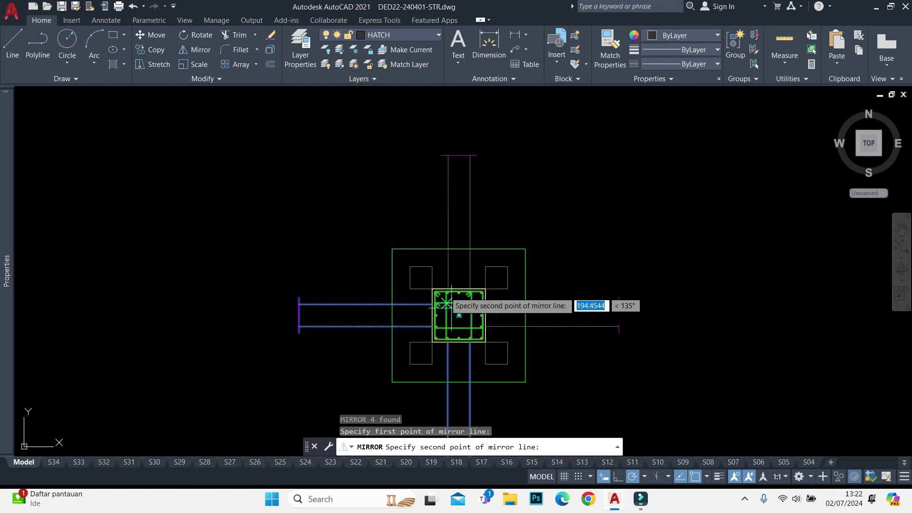
{"action": "left_click", "coordinate": [387, 247]}
{"action": "key", "text": "Return"}
{"action": "scroll", "coordinate": [500, 233], "scroll_direction": "down", "scroll_amount": 5}
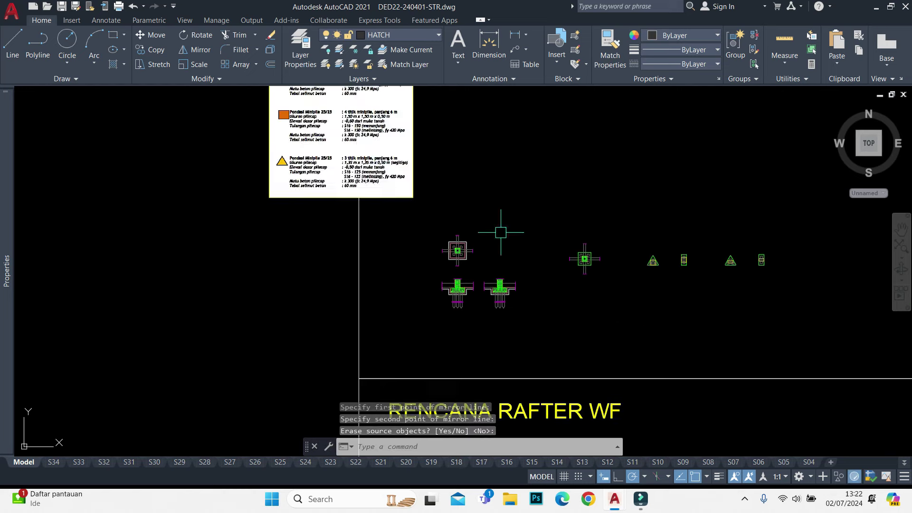
{"action": "scroll", "coordinate": [501, 232], "scroll_direction": "up", "scroll_amount": 8}
Copy the pile cap hatch from its inner corner onto the second pile cap plan
{"action": "left_click", "coordinate": [509, 192]}
{"action": "left_click", "coordinate": [462, 274]}
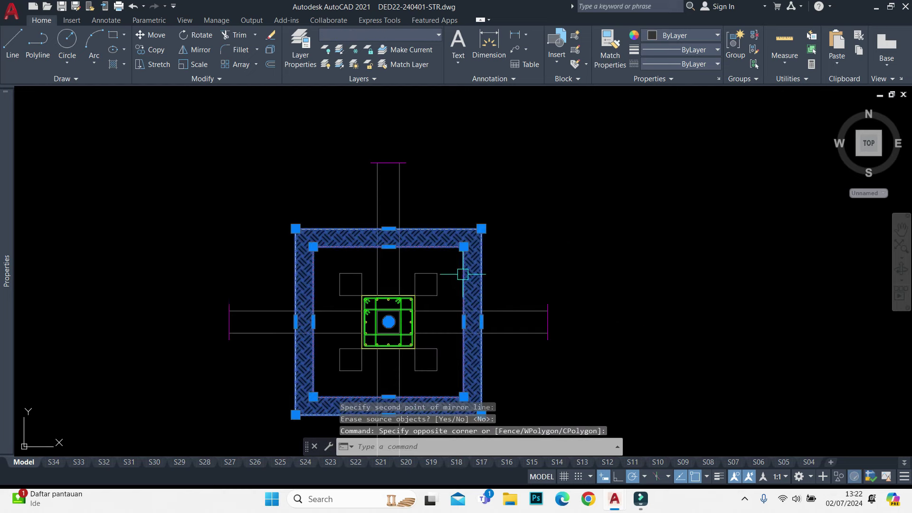
{"action": "type", "text": "co"}
{"action": "key", "text": "Return"}
{"action": "left_click", "coordinate": [464, 396]}
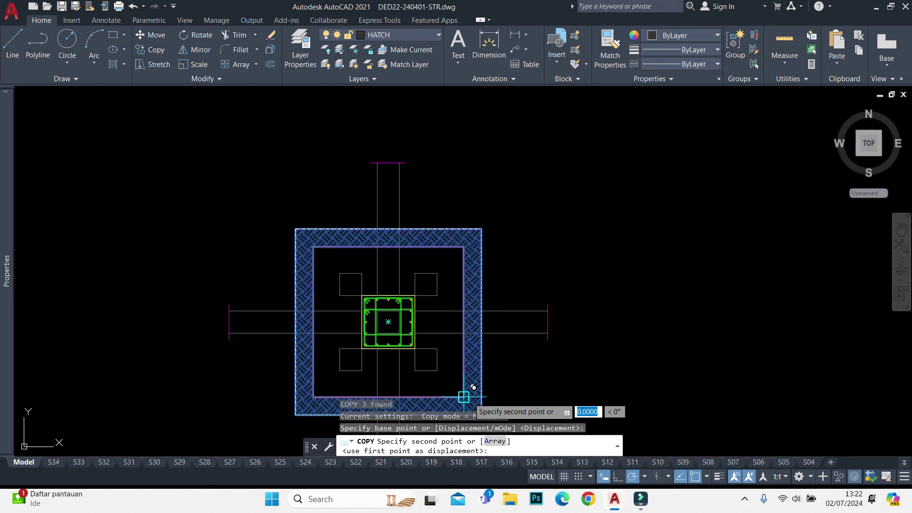
{"action": "scroll", "coordinate": [686, 261], "scroll_direction": "down", "scroll_amount": 5}
{"action": "scroll", "coordinate": [765, 287], "scroll_direction": "up", "scroll_amount": 3}
{"action": "scroll", "coordinate": [671, 302], "scroll_direction": "up", "scroll_amount": 2}
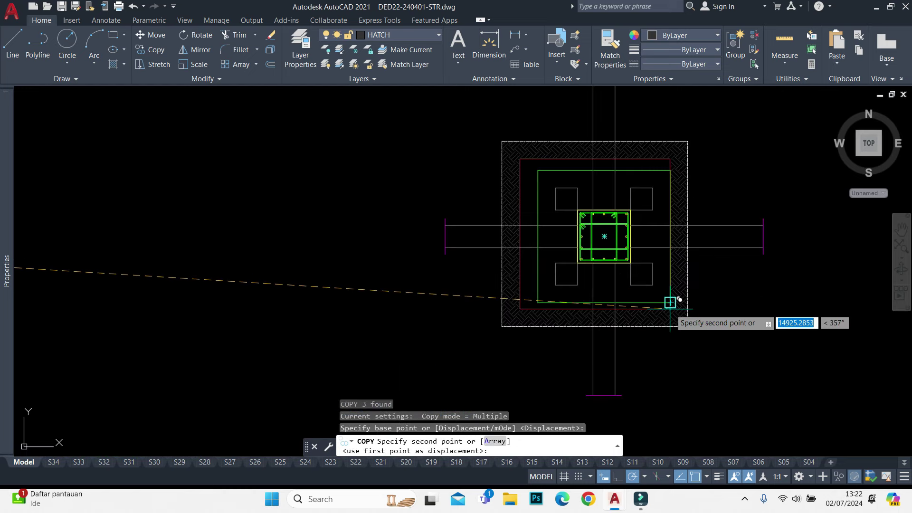
{"action": "left_click", "coordinate": [669, 302]}
{"action": "key", "text": "Escape"}
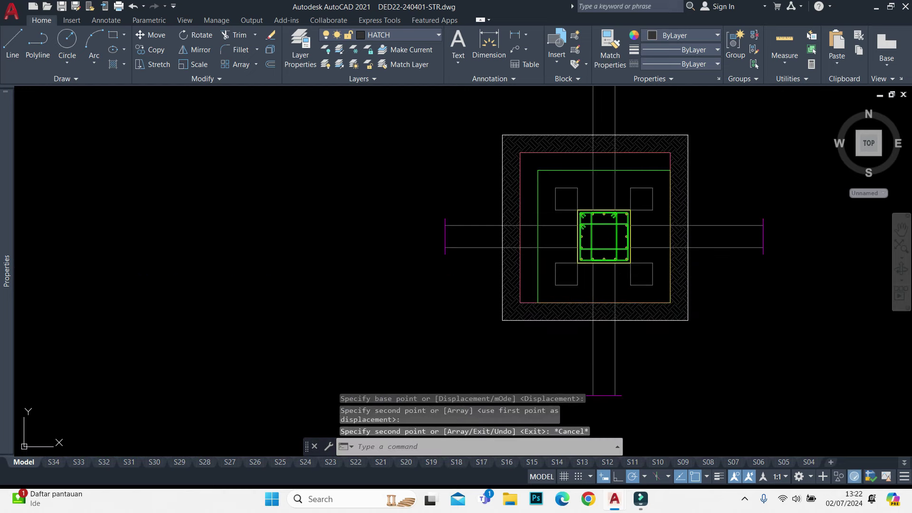
{"action": "left_click", "coordinate": [520, 109]}
Stretch the selected hatch edge, then undo that stretch
{"action": "left_click", "coordinate": [490, 399]}
{"action": "type", "text": "s"}
{"action": "key", "text": "Return"}
{"action": "scroll", "coordinate": [533, 303], "scroll_direction": "up", "scroll_amount": 4}
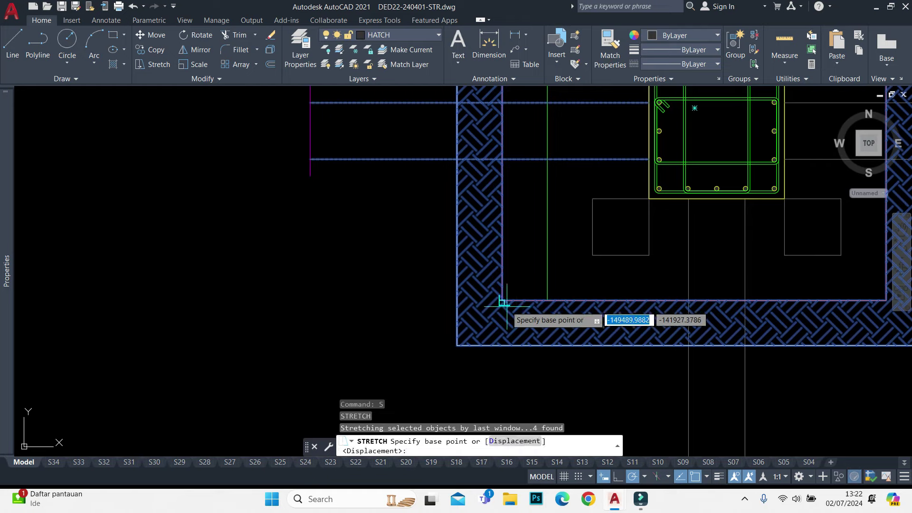
{"action": "left_click", "coordinate": [507, 306]}
{"action": "scroll", "coordinate": [546, 301], "scroll_direction": "down", "scroll_amount": 5}
{"action": "left_click", "coordinate": [576, 275]}
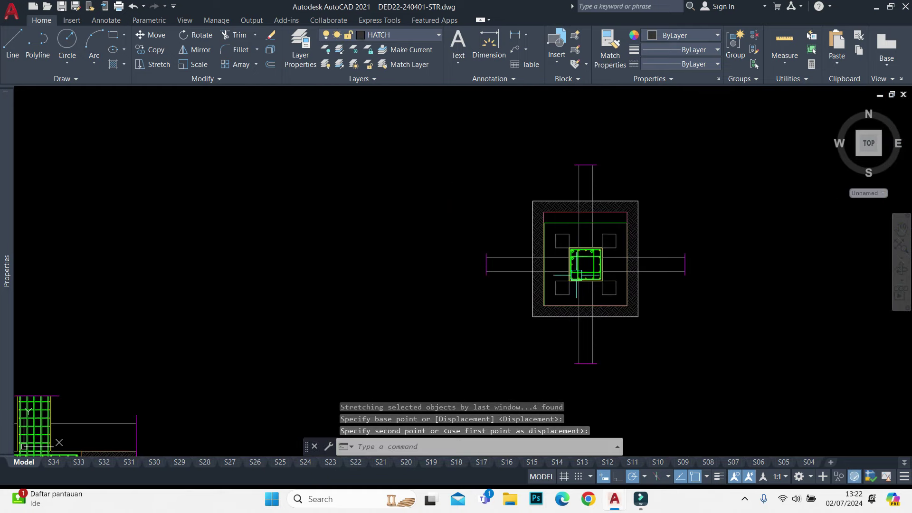
{"action": "key", "text": "ctrl+z"}
{"action": "key", "text": "ctrl+z"}
Stretch the footing hatch's left edge inward to the smaller outline
{"action": "left_click", "coordinate": [522, 330]}
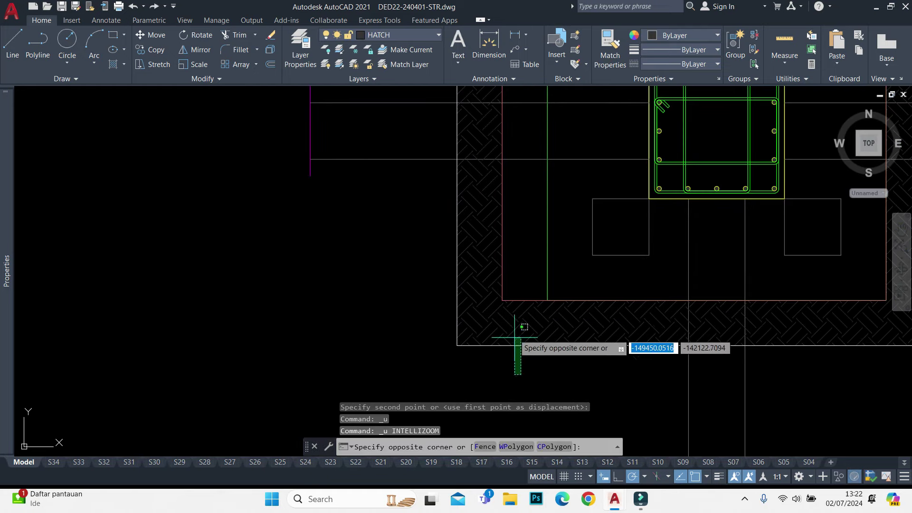
{"action": "scroll", "coordinate": [508, 333], "scroll_direction": "down", "scroll_amount": 4}
{"action": "left_click", "coordinate": [480, 100]}
{"action": "type", "text": "s"}
{"action": "key", "text": "Return"}
{"action": "scroll", "coordinate": [522, 271], "scroll_direction": "up", "scroll_amount": 2}
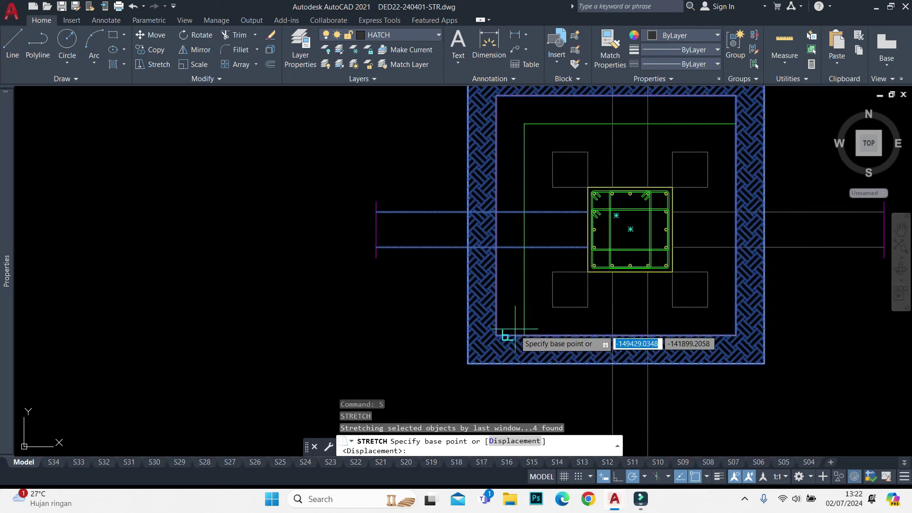
{"action": "left_click", "coordinate": [496, 334]}
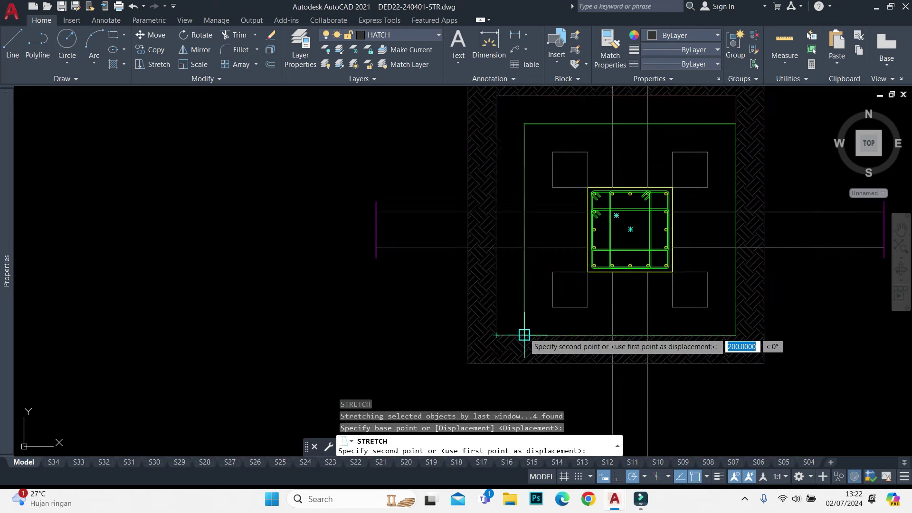
{"action": "left_click", "coordinate": [524, 335]}
Stretch the footing hatch's top edge down to fit the second pile cap
{"action": "mouse_move", "coordinate": [696, 152]}
{"action": "middle_mouse_down"}
{"action": "mouse_move", "coordinate": [695, 189]}
{"action": "mouse_move", "coordinate": [639, 312]}
{"action": "middle_mouse_up"}
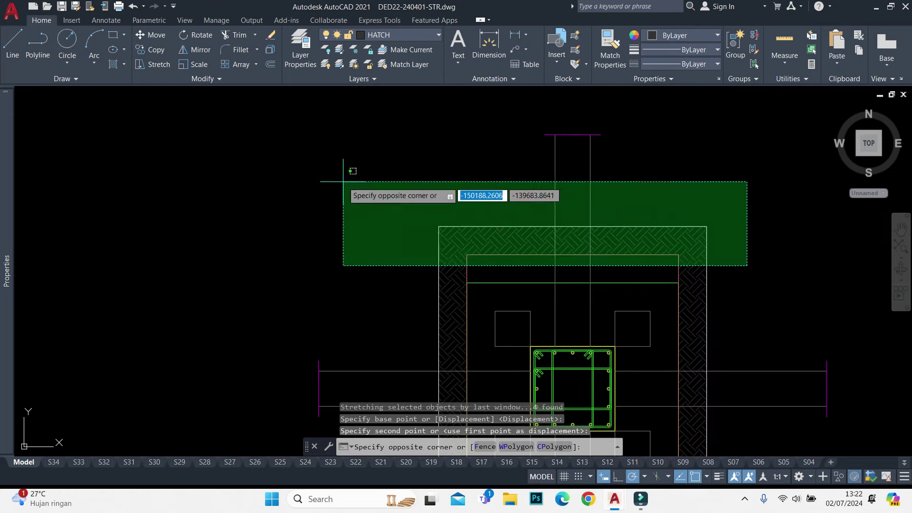
{"action": "left_click", "coordinate": [320, 158]}
{"action": "scroll", "coordinate": [447, 240], "scroll_direction": "up", "scroll_amount": 2}
{"action": "type", "text": "s"}
{"action": "key", "text": "Return"}
{"action": "left_click", "coordinate": [490, 266]}
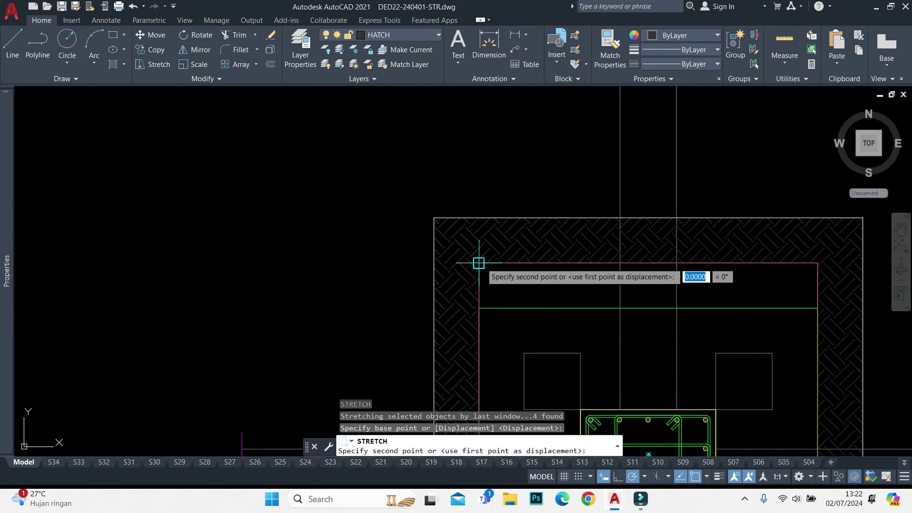
{"action": "left_click", "coordinate": [480, 302]}
{"action": "scroll", "coordinate": [481, 302], "scroll_direction": "down", "scroll_amount": 2}
Reshape the footing hatch's inner edge with its top middle grip, then cancel
{"action": "left_click", "coordinate": [486, 232]}
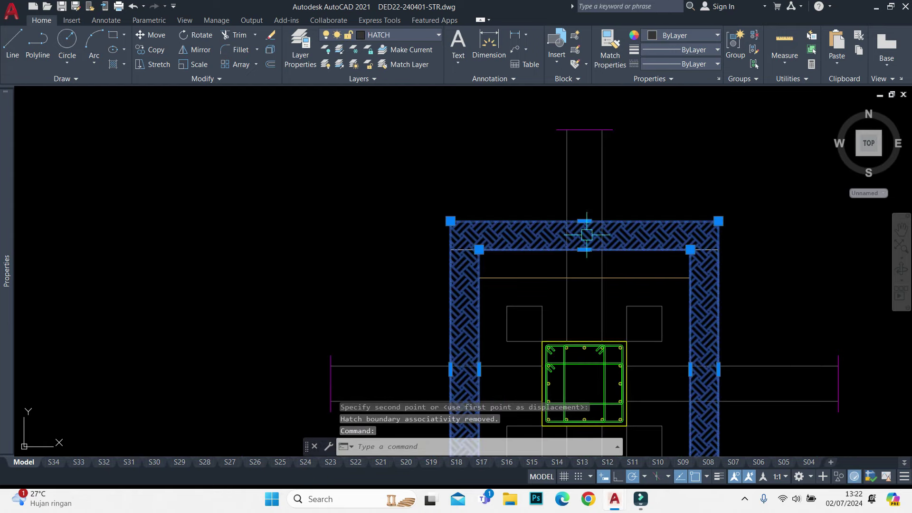
{"action": "scroll", "coordinate": [587, 239], "scroll_direction": "up", "scroll_amount": 2}
{"action": "left_click", "coordinate": [583, 256]}
{"action": "left_click", "coordinate": [583, 301]}
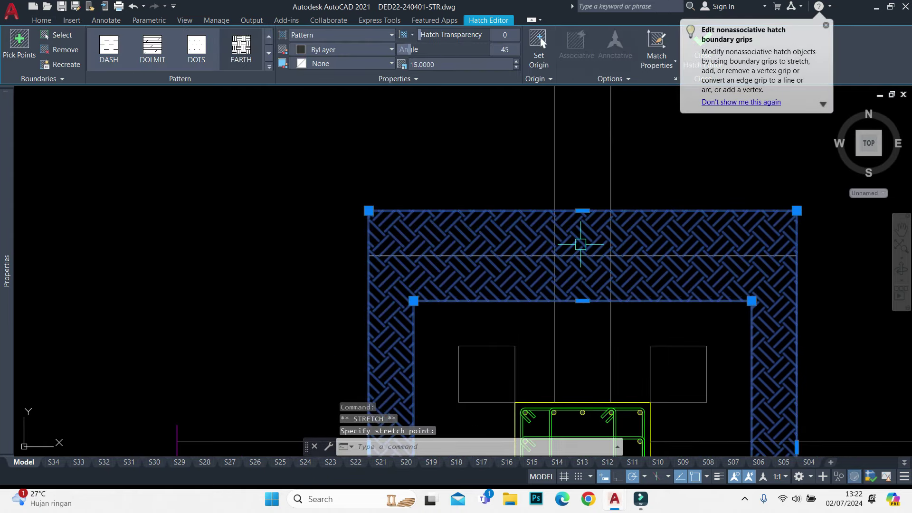
{"action": "left_click", "coordinate": [583, 210]}
{"action": "scroll", "coordinate": [563, 240], "scroll_direction": "down", "scroll_amount": 1}
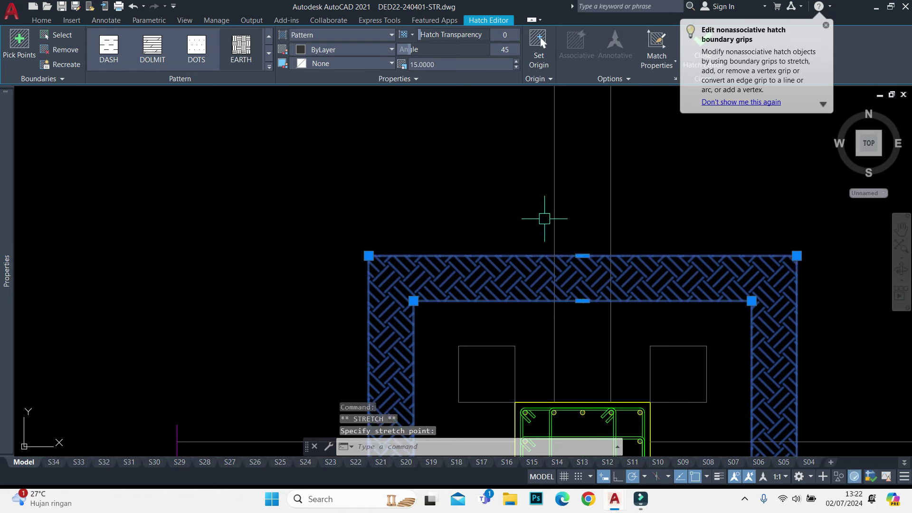
{"action": "scroll", "coordinate": [528, 187], "scroll_direction": "down", "scroll_amount": 2}
{"action": "scroll", "coordinate": [520, 176], "scroll_direction": "down", "scroll_amount": 2}
{"action": "key", "text": "Escape"}
{"action": "scroll", "coordinate": [524, 182], "scroll_direction": "up", "scroll_amount": 5}
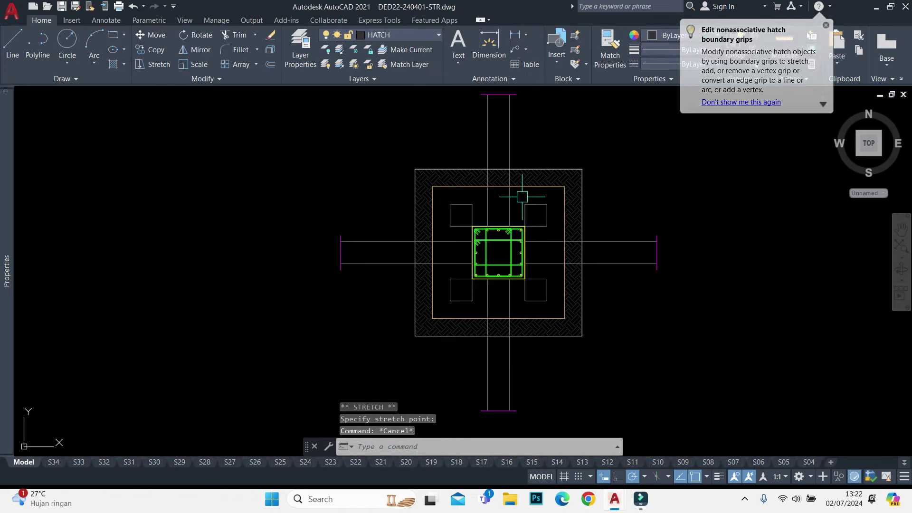
Select the stray hatch covering the column and erase it
{"action": "left_click", "coordinate": [549, 176]}
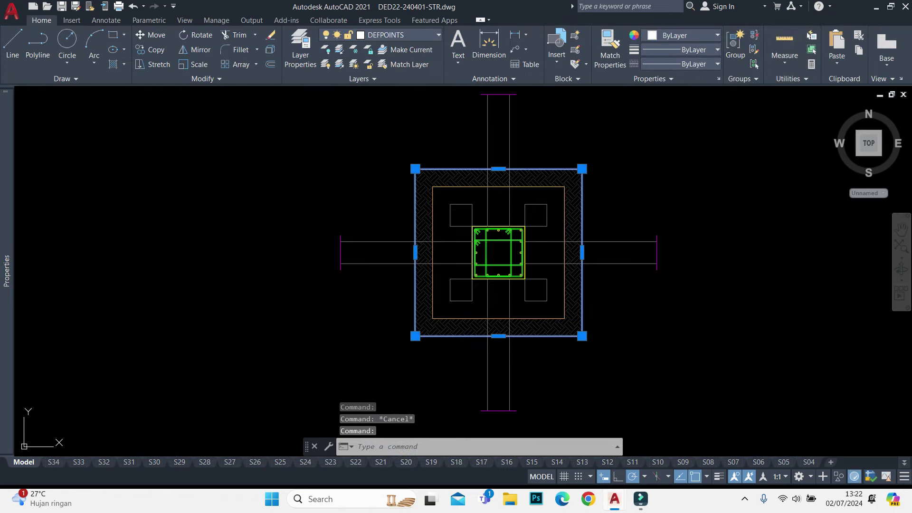
{"action": "key", "text": "Escape"}
{"action": "left_click", "coordinate": [537, 180]}
{"action": "scroll", "coordinate": [577, 154], "scroll_direction": "down", "scroll_amount": 3}
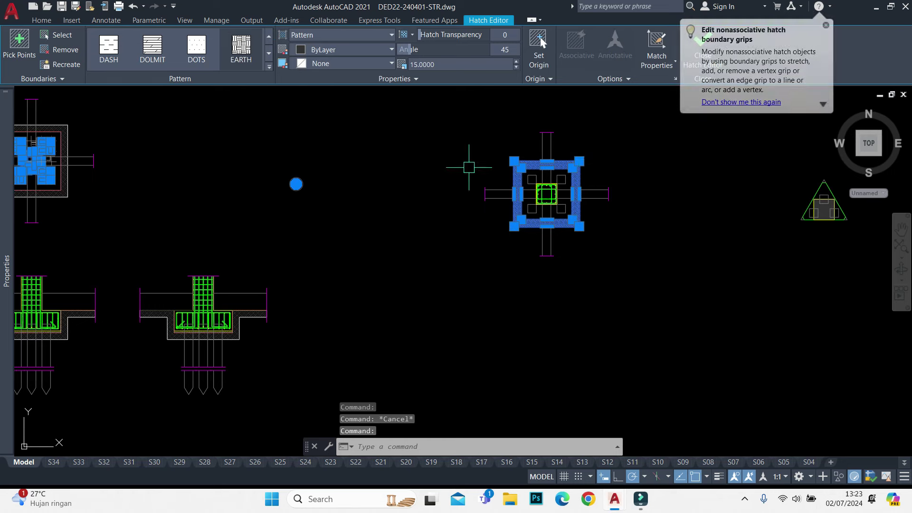
{"action": "key", "text": "Escape"}
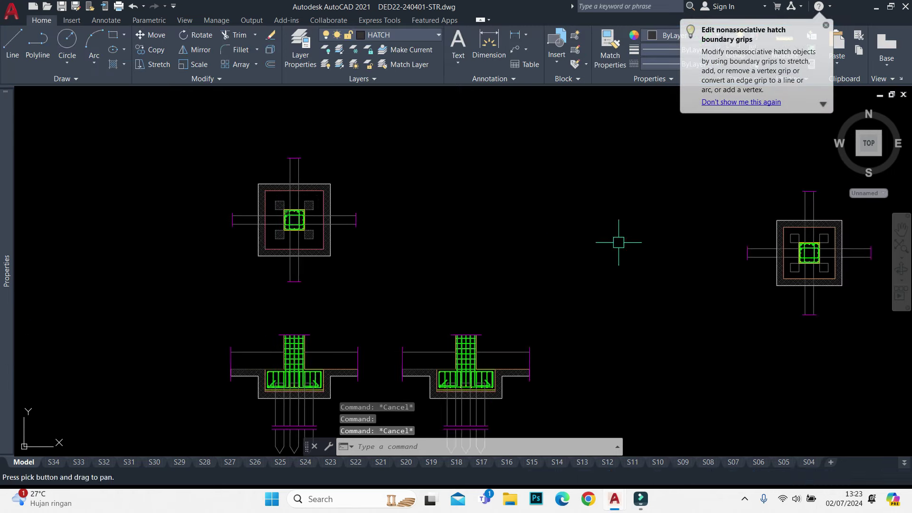
{"action": "scroll", "coordinate": [423, 264], "scroll_direction": "up", "scroll_amount": 3}
{"action": "scroll", "coordinate": [423, 264], "scroll_direction": "up", "scroll_amount": 2}
{"action": "left_click", "coordinate": [413, 267]}
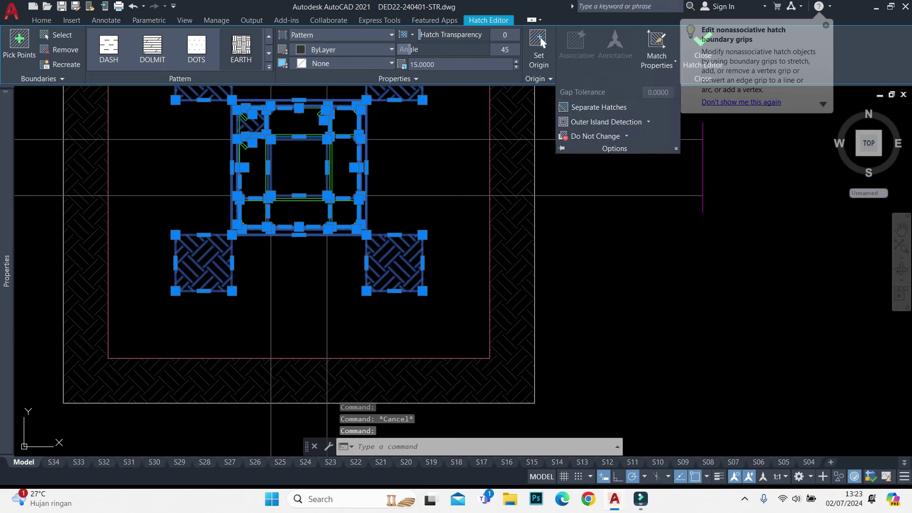
{"action": "left_click", "coordinate": [540, 45]}
{"action": "key", "text": "Escape"}
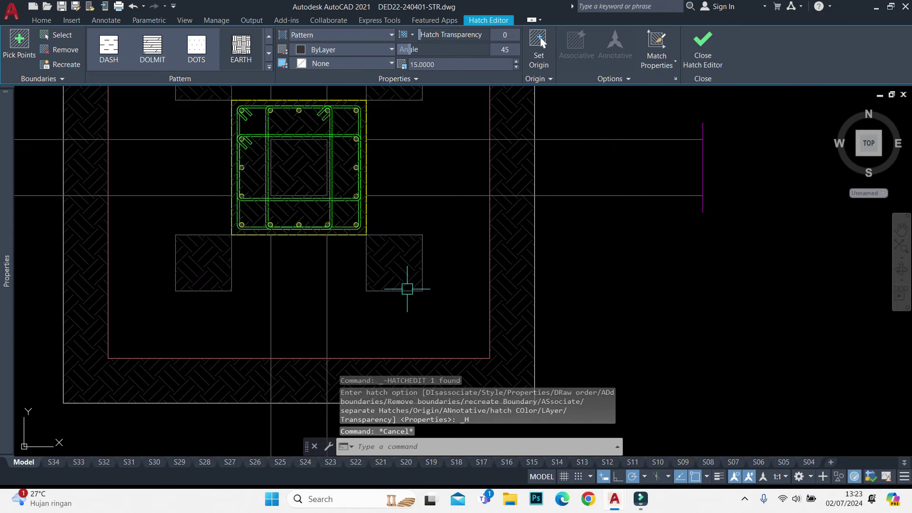
{"action": "left_click", "coordinate": [392, 251]}
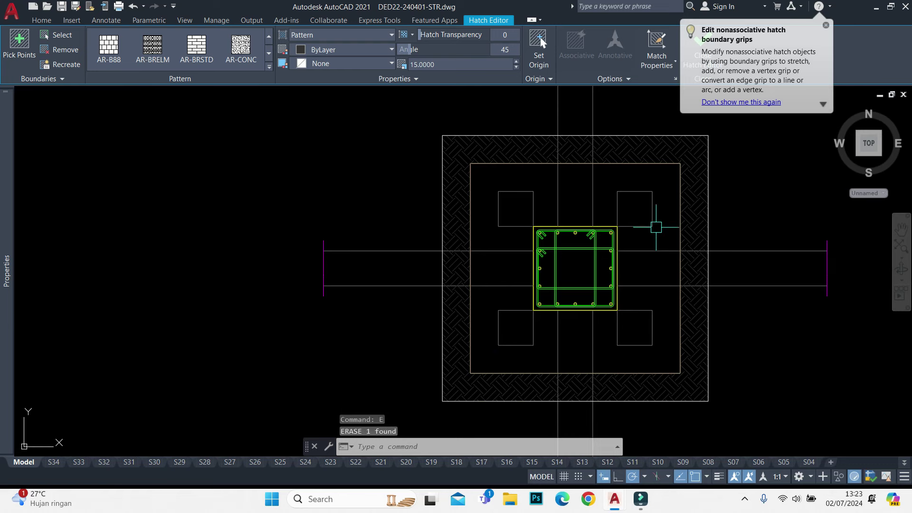
{"action": "key", "text": "Escape"}
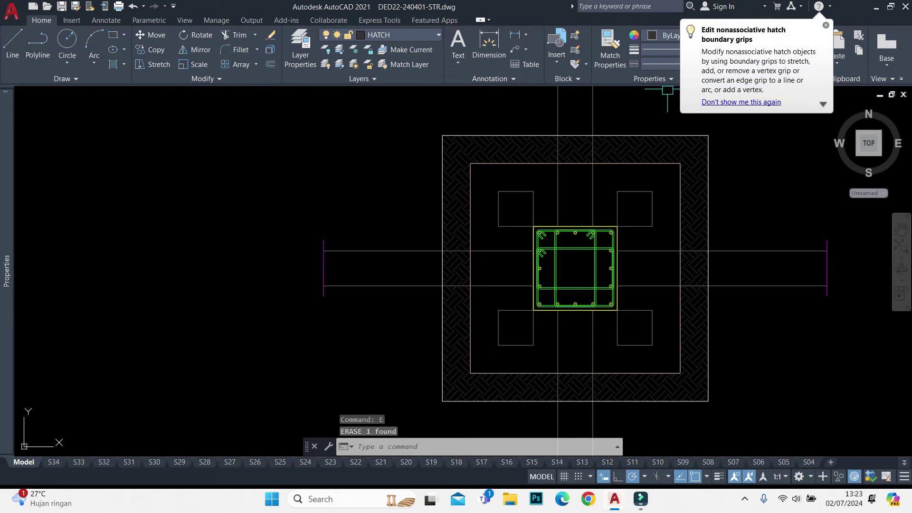
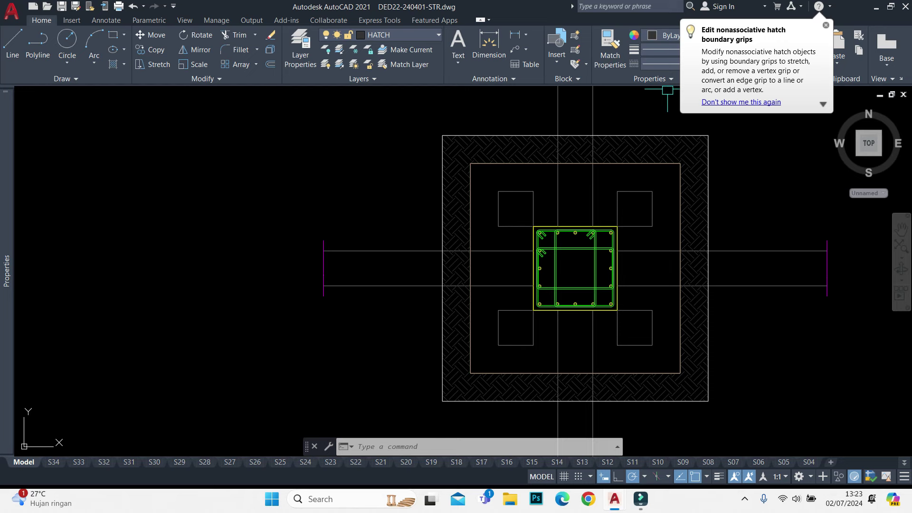
Pan and zoom around the sheet to inspect the Keterangan legend and the footing details
{"action": "scroll", "coordinate": [592, 169], "scroll_direction": "down", "scroll_amount": 2}
{"action": "scroll", "coordinate": [592, 169], "scroll_direction": "down", "scroll_amount": 4}
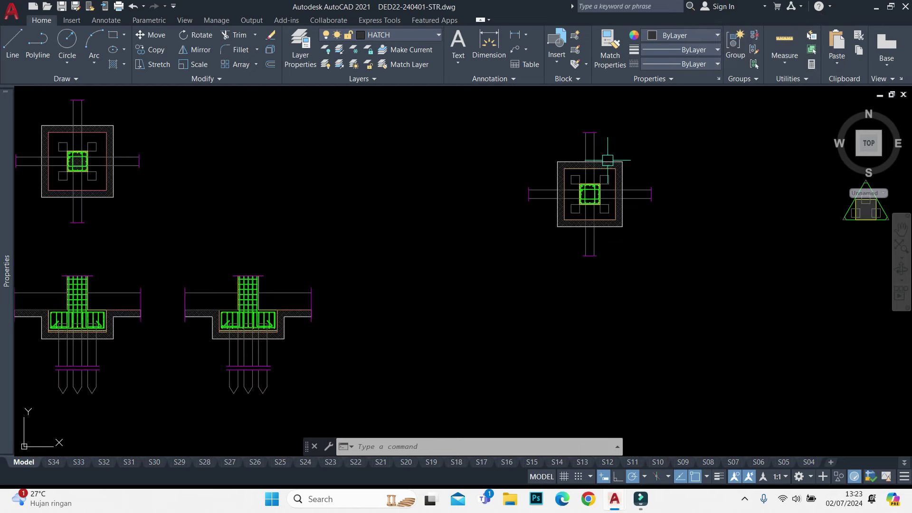
{"action": "scroll", "coordinate": [608, 160], "scroll_direction": "down", "scroll_amount": 4}
{"action": "scroll", "coordinate": [386, 241], "scroll_direction": "up", "scroll_amount": 2}
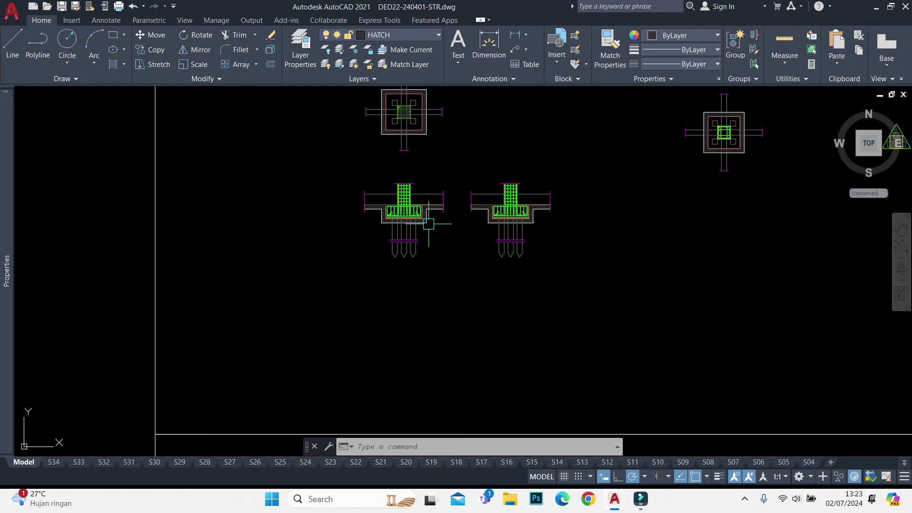
{"action": "scroll", "coordinate": [544, 145], "scroll_direction": "down", "scroll_amount": 3}
{"action": "middle_click_drag", "start_coordinate": [565, 171], "coordinate": [589, 314]}
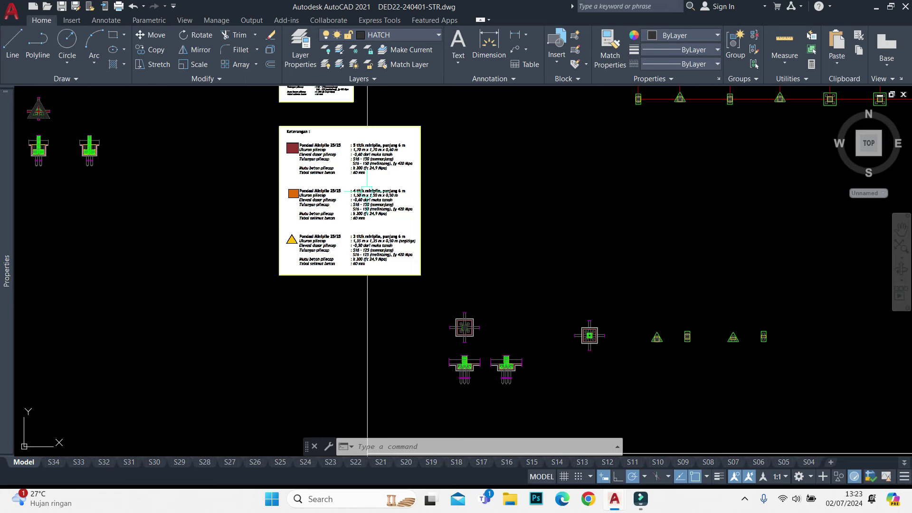
{"action": "middle_click_drag", "start_coordinate": [325, 157], "coordinate": [334, 229]}
{"action": "scroll", "coordinate": [335, 229], "scroll_direction": "up", "scroll_amount": 2}
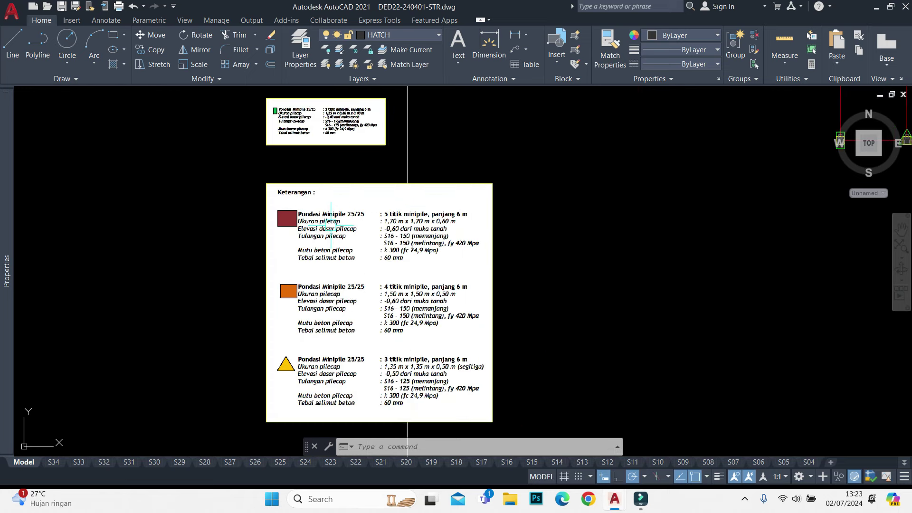
{"action": "scroll", "coordinate": [333, 204], "scroll_direction": "up", "scroll_amount": 2}
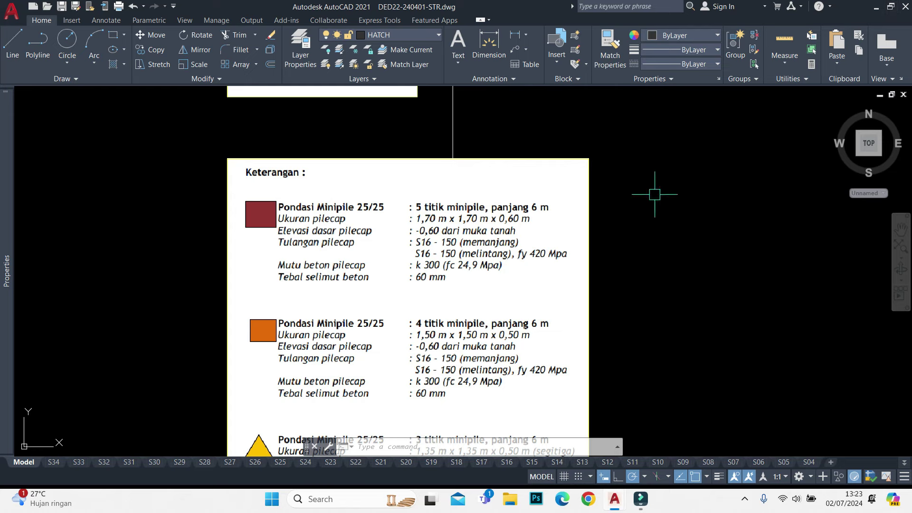
{"action": "scroll", "coordinate": [446, 163], "scroll_direction": "down", "scroll_amount": 5}
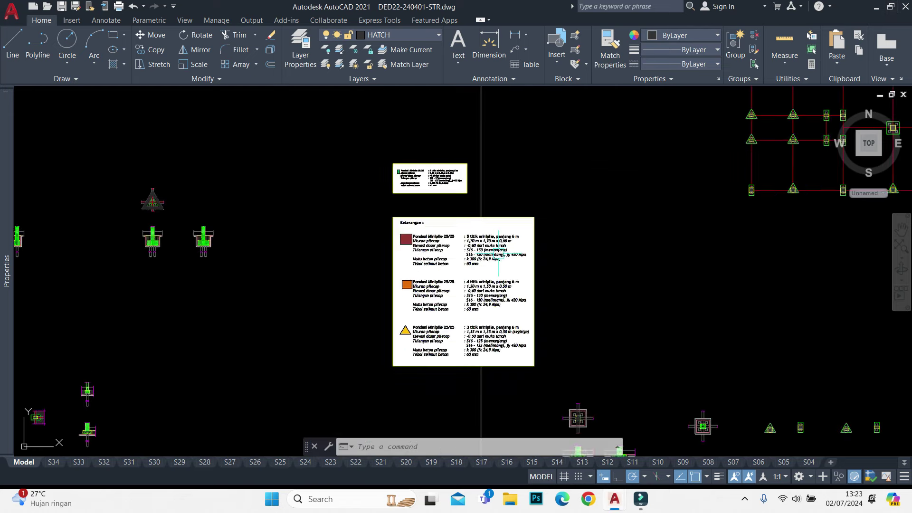
{"action": "scroll", "coordinate": [525, 240], "scroll_direction": "down", "scroll_amount": 2}
{"action": "scroll", "coordinate": [610, 316], "scroll_direction": "up", "scroll_amount": 2}
{"action": "scroll", "coordinate": [470, 346], "scroll_direction": "up", "scroll_amount": 5}
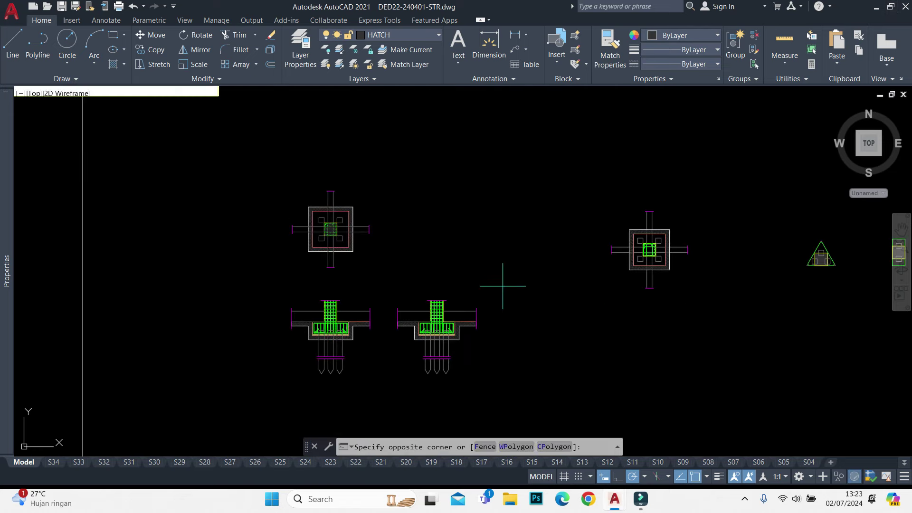
Copy both footing section details to a new spot below the right-hand footing plan
{"action": "left_click", "coordinate": [282, 394]}
{"action": "type", "text": "co"}
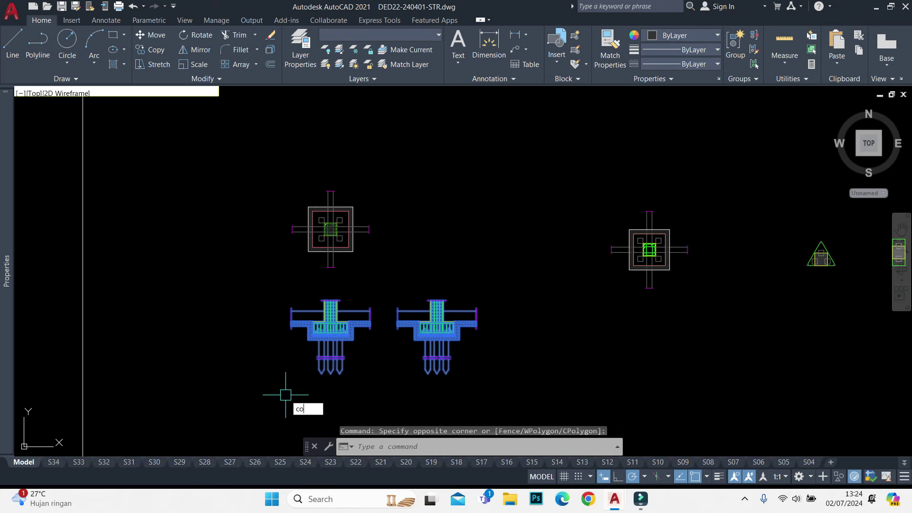
{"action": "key", "text": "Return"}
{"action": "scroll", "coordinate": [323, 264], "scroll_direction": "up", "scroll_amount": 4}
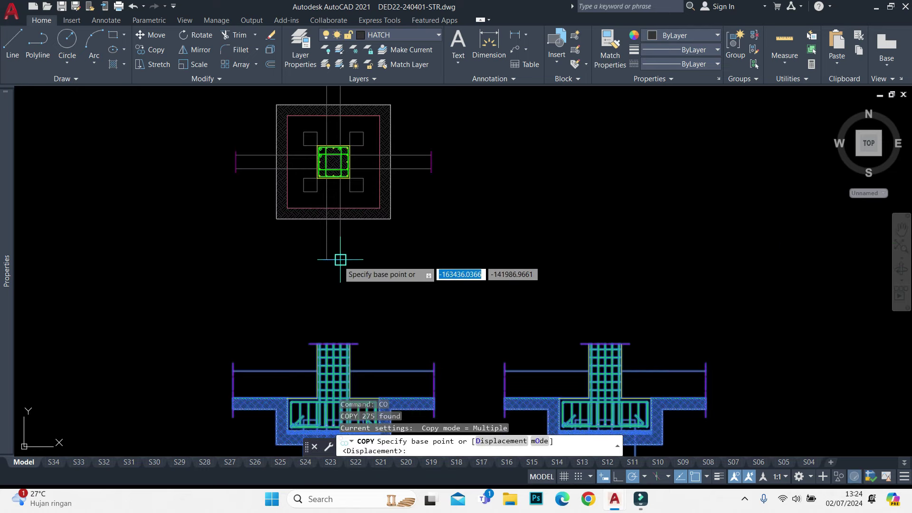
{"action": "left_click", "coordinate": [340, 261]}
{"action": "scroll", "coordinate": [703, 255], "scroll_direction": "down", "scroll_amount": 3}
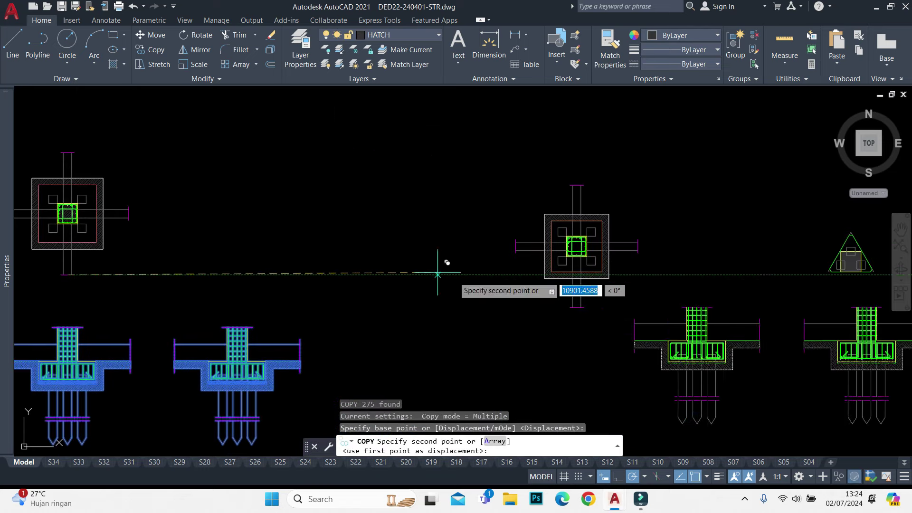
{"action": "scroll", "coordinate": [572, 304], "scroll_direction": "up", "scroll_amount": 2}
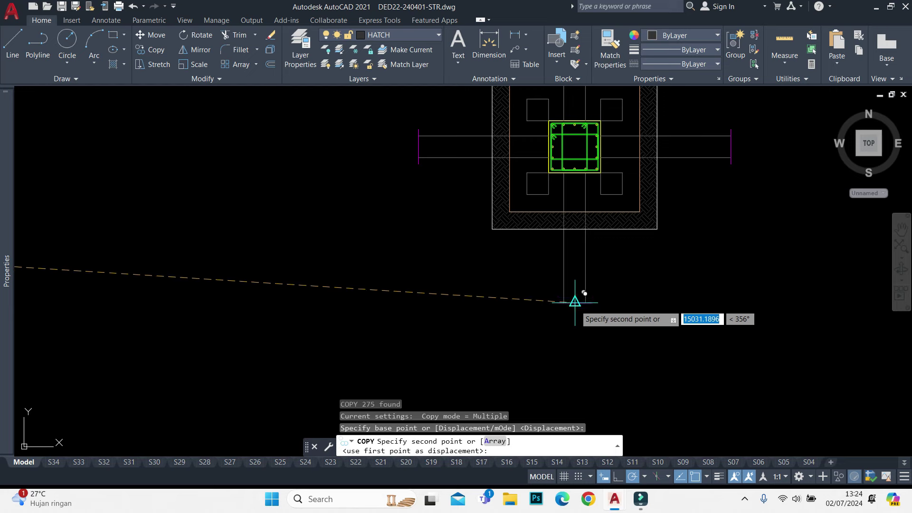
{"action": "left_click", "coordinate": [575, 301]}
{"action": "key", "text": "Escape"}
{"action": "scroll", "coordinate": [576, 226], "scroll_direction": "down", "scroll_amount": 5}
{"action": "scroll", "coordinate": [579, 156], "scroll_direction": "down", "scroll_amount": 2}
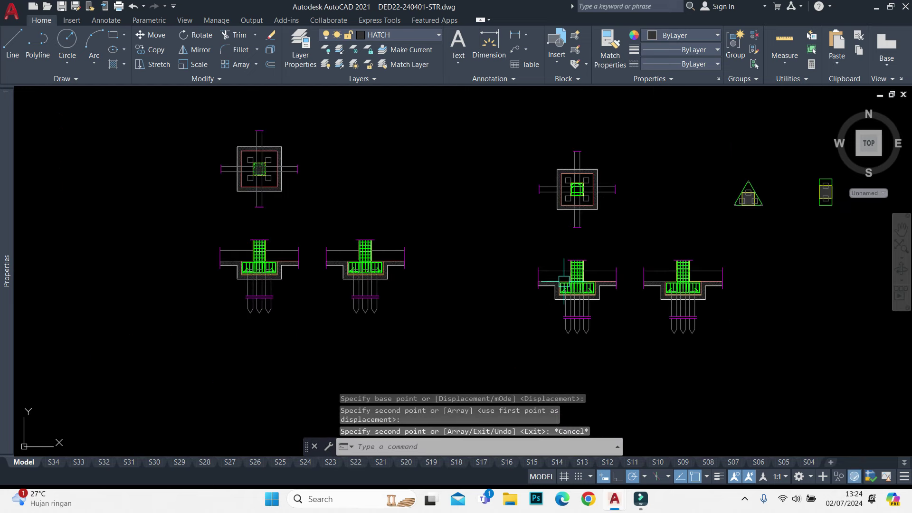
Draw two vertical construction lines (XLINE, Ver option) through the footing plan edges
{"action": "type", "text": "l"}
{"action": "key", "text": "Return"}
{"action": "scroll", "coordinate": [582, 214], "scroll_direction": "up", "scroll_amount": 4}
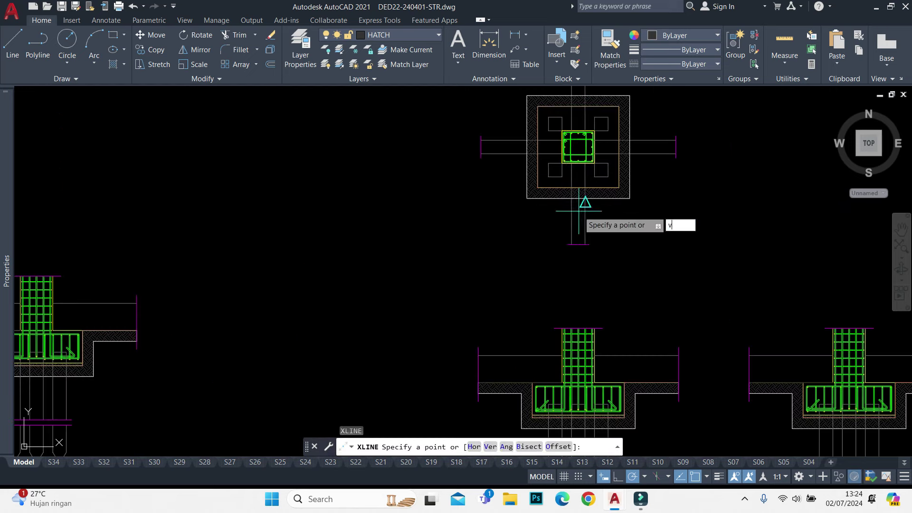
{"action": "type", "text": "v"}
{"action": "key", "text": "Return"}
{"action": "scroll", "coordinate": [556, 188], "scroll_direction": "up", "scroll_amount": 3}
{"action": "left_click", "coordinate": [517, 190]}
{"action": "left_click", "coordinate": [696, 182]}
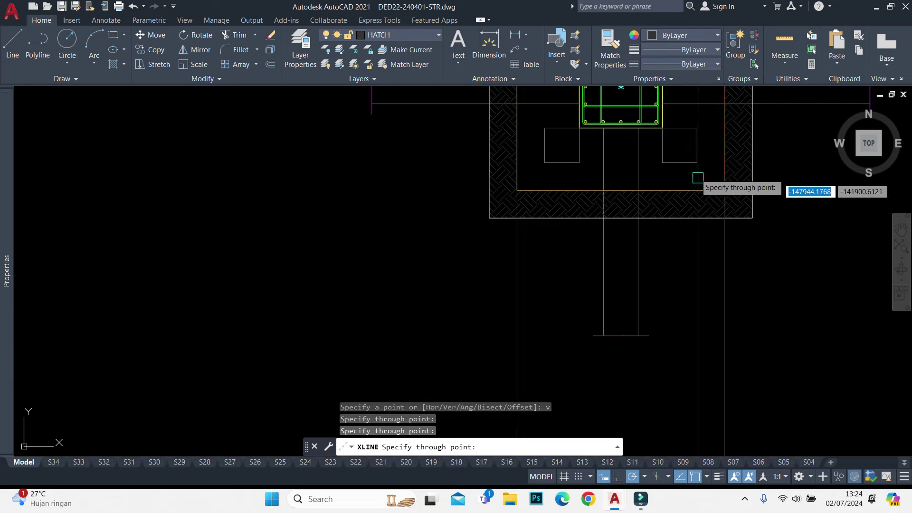
{"action": "scroll", "coordinate": [699, 190], "scroll_direction": "down", "scroll_amount": 4}
{"action": "scroll", "coordinate": [644, 305], "scroll_direction": "up", "scroll_amount": 4}
{"action": "key", "text": "Escape"}
Select the four vertical bars in the left group of the section's rebar cage
{"action": "scroll", "coordinate": [684, 275], "scroll_direction": "up", "scroll_amount": 2}
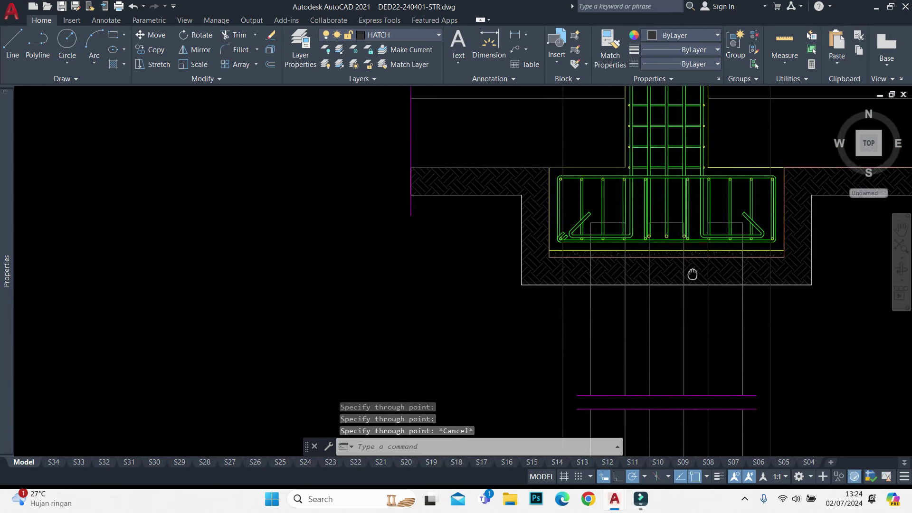
{"action": "scroll", "coordinate": [617, 163], "scroll_direction": "up", "scroll_amount": 2}
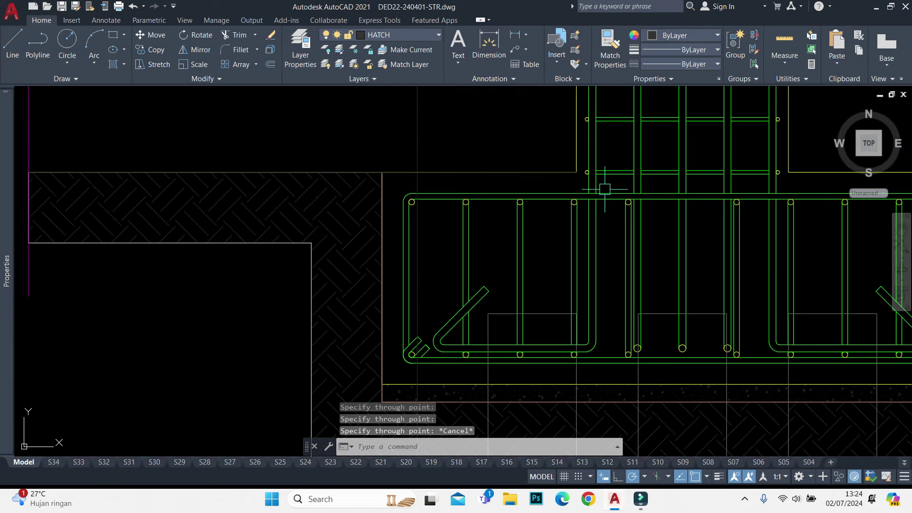
{"action": "scroll", "coordinate": [605, 189], "scroll_direction": "up", "scroll_amount": 4}
{"action": "left_click", "coordinate": [612, 169]}
{"action": "scroll", "coordinate": [615, 171], "scroll_direction": "down", "scroll_amount": 4}
{"action": "left_click", "coordinate": [651, 354]}
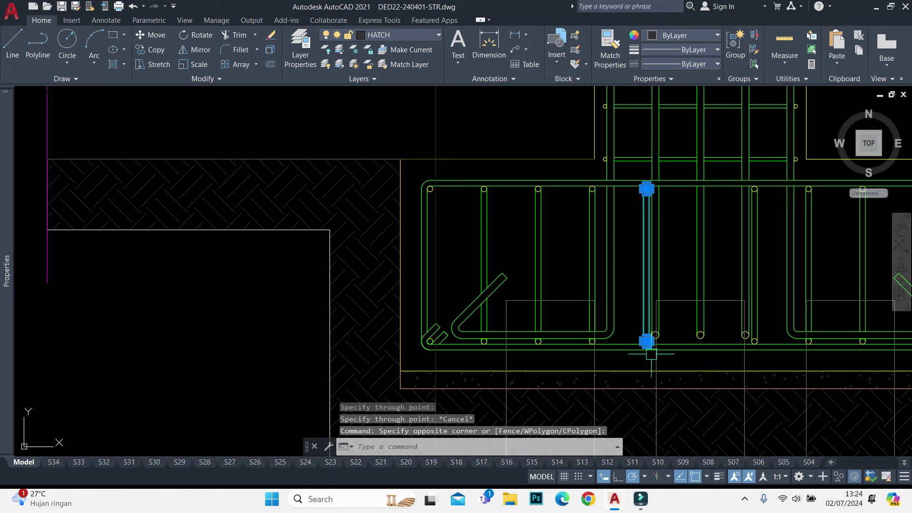
{"action": "scroll", "coordinate": [585, 200], "scroll_direction": "down", "scroll_amount": 2}
{"action": "scroll", "coordinate": [586, 190], "scroll_direction": "up", "scroll_amount": 4}
{"action": "left_click", "coordinate": [589, 167]}
{"action": "scroll", "coordinate": [603, 333], "scroll_direction": "down", "scroll_amount": 2}
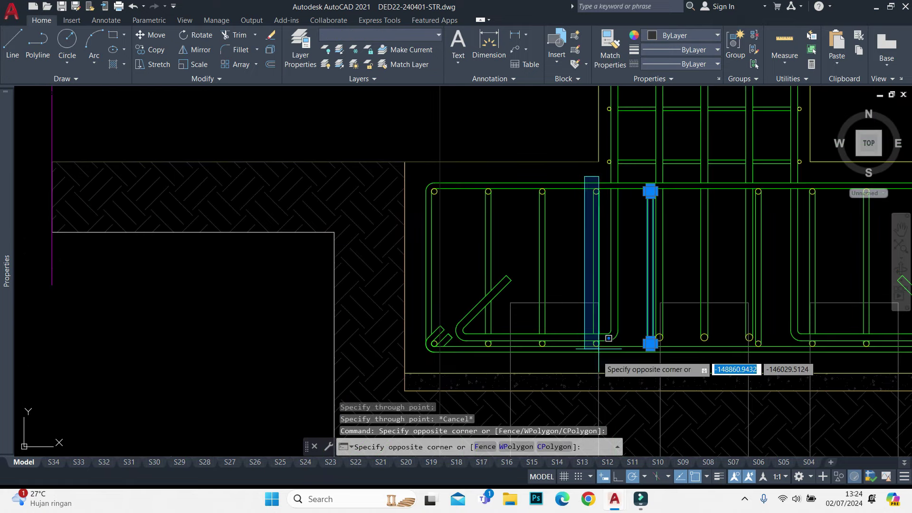
{"action": "left_click", "coordinate": [612, 356]}
{"action": "scroll", "coordinate": [525, 190], "scroll_direction": "up", "scroll_amount": 4}
{"action": "left_click", "coordinate": [539, 169]}
{"action": "scroll", "coordinate": [539, 169], "scroll_direction": "down", "scroll_amount": 4}
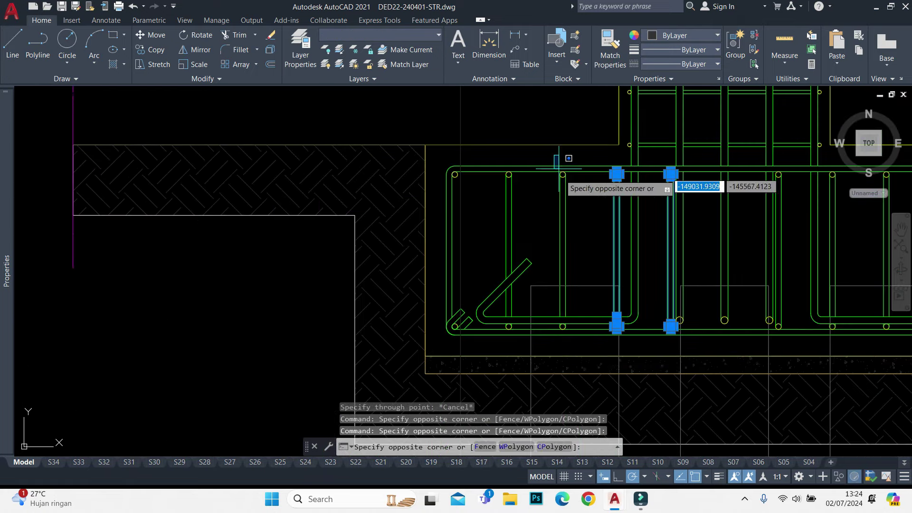
{"action": "left_click", "coordinate": [582, 337]}
{"action": "scroll", "coordinate": [501, 157], "scroll_direction": "up", "scroll_amount": 4}
{"action": "left_click", "coordinate": [496, 153]}
{"action": "scroll", "coordinate": [497, 153], "scroll_direction": "down", "scroll_amount": 4}
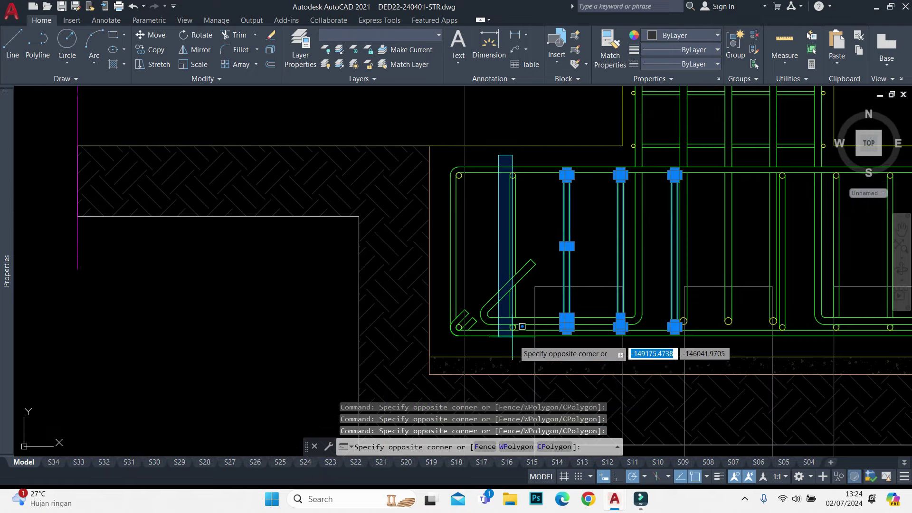
{"action": "left_click", "coordinate": [519, 344]}
{"action": "scroll", "coordinate": [519, 344], "scroll_direction": "down", "scroll_amount": 2}
{"action": "scroll", "coordinate": [375, 204], "scroll_direction": "up", "scroll_amount": 2}
{"action": "scroll", "coordinate": [375, 205], "scroll_direction": "up", "scroll_amount": 2}
Copy the selected bars with the cage corner as base point, then erase them from the section
{"action": "key", "text": "ctrl+shift+c"}
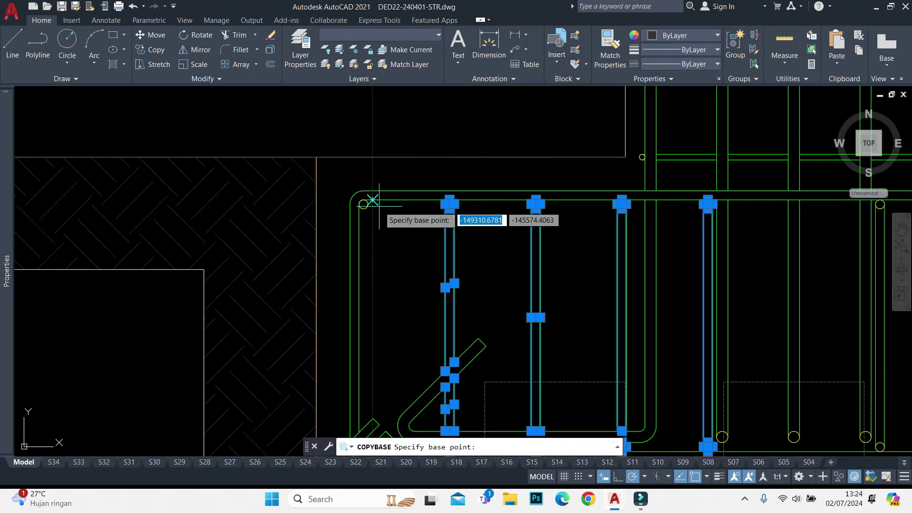
{"action": "scroll", "coordinate": [366, 200], "scroll_direction": "up", "scroll_amount": 3}
{"action": "left_click", "coordinate": [346, 209]}
{"action": "scroll", "coordinate": [468, 203], "scroll_direction": "down", "scroll_amount": 3}
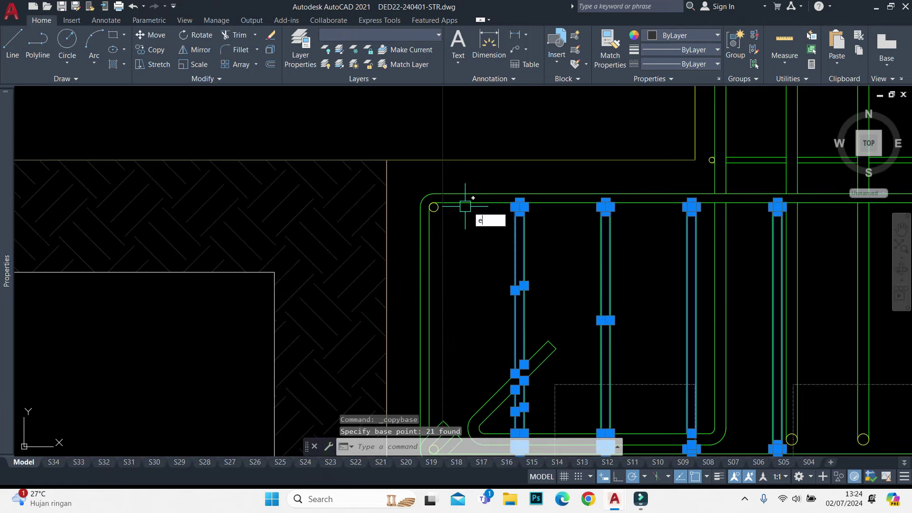
{"action": "type", "text": "e"}
{"action": "key", "text": "Return"}
{"action": "scroll", "coordinate": [472, 197], "scroll_direction": "up", "scroll_amount": 3}
{"action": "scroll", "coordinate": [483, 243], "scroll_direction": "down", "scroll_amount": 1}
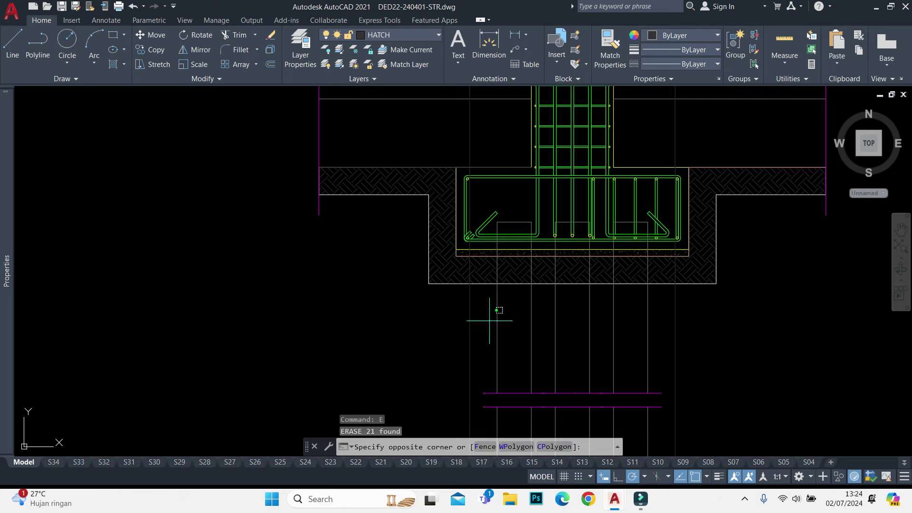
{"action": "key", "text": "Escape"}
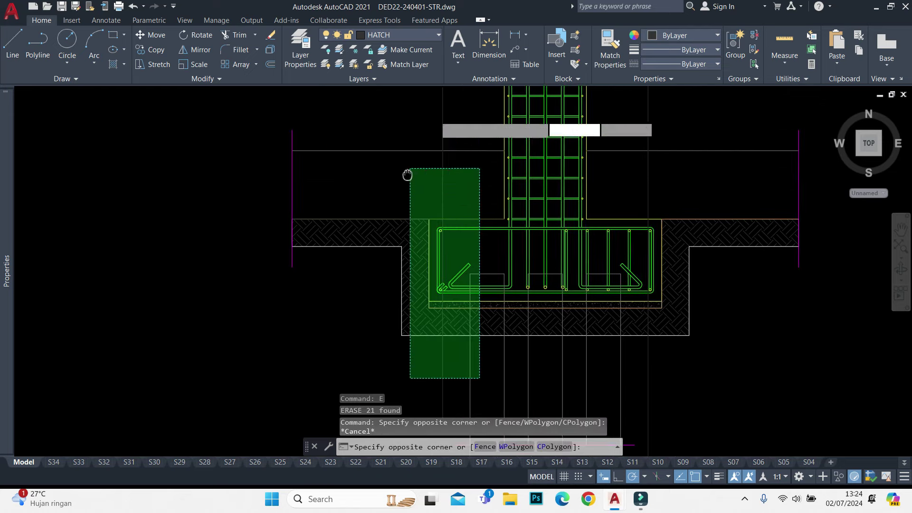
{"action": "left_click", "coordinate": [254, 124]}
{"action": "left_click", "coordinate": [463, 136]}
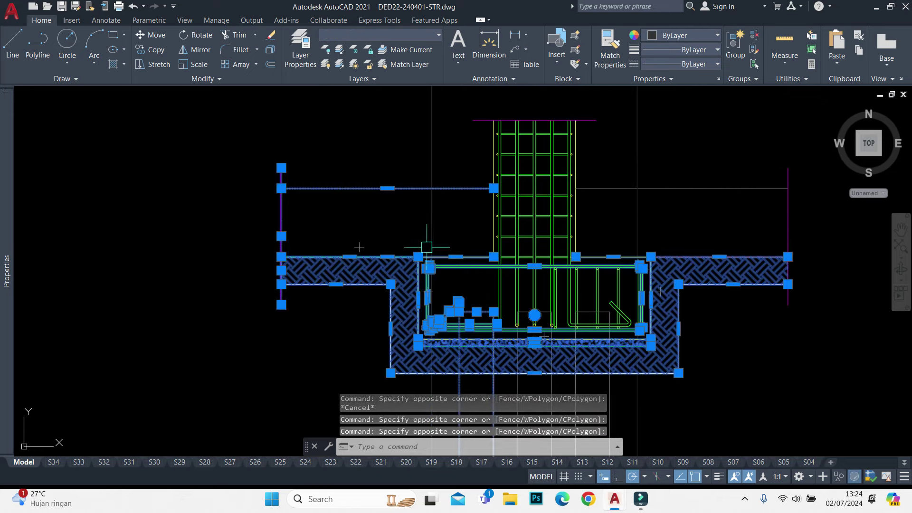
Stretch the crossing-selected left side of the footing section (30 objects)
{"action": "scroll", "coordinate": [427, 246], "scroll_direction": "up", "scroll_amount": 2}
{"action": "scroll", "coordinate": [418, 240], "scroll_direction": "up", "scroll_amount": 2}
{"action": "type", "text": "s"}
{"action": "key", "text": "Return"}
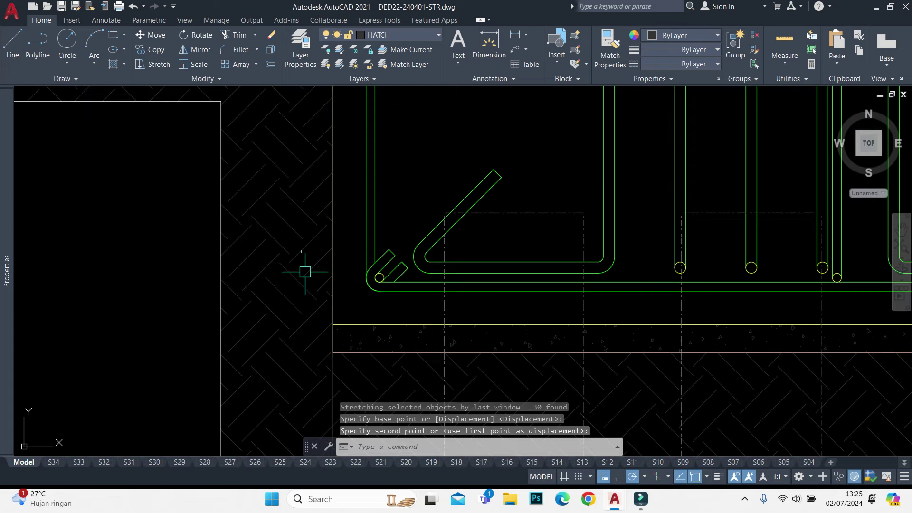
{"action": "scroll", "coordinate": [305, 271], "scroll_direction": "down", "scroll_amount": 3}
{"action": "middle_click_drag", "start_coordinate": [472, 212], "coordinate": [432, 243]}
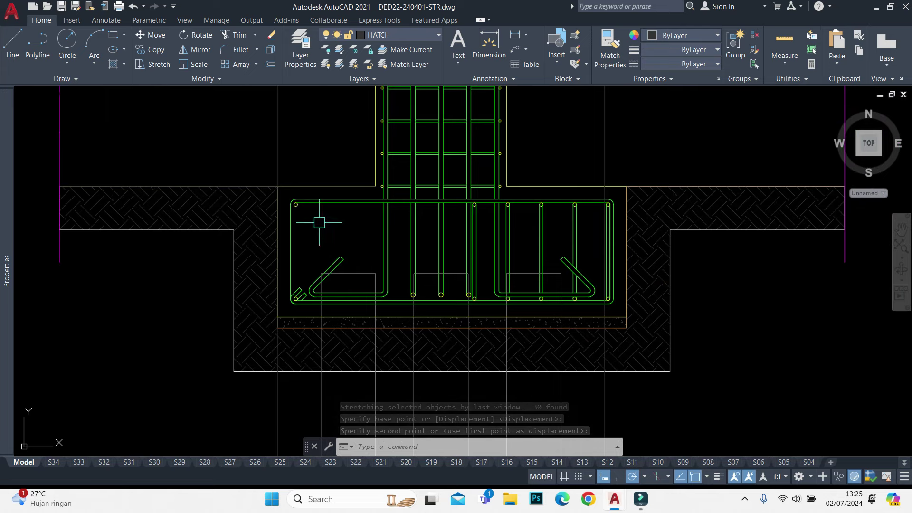
{"action": "scroll", "coordinate": [292, 209], "scroll_direction": "up", "scroll_amount": 2}
Paste the copied vertical bars back into the section's rebar cage
{"action": "key", "text": "ctrl+v"}
{"action": "scroll", "coordinate": [285, 180], "scroll_direction": "up", "scroll_amount": 2}
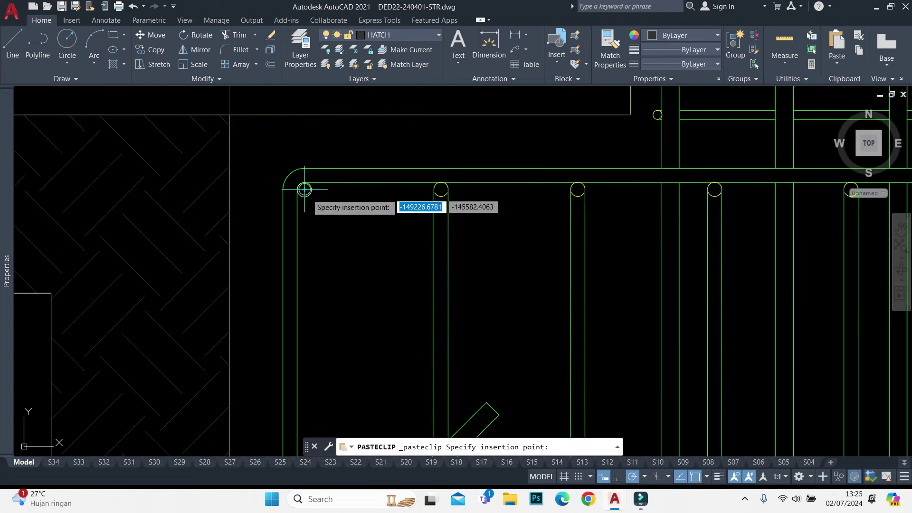
{"action": "scroll", "coordinate": [304, 190], "scroll_direction": "up", "scroll_amount": 1}
{"action": "scroll", "coordinate": [305, 192], "scroll_direction": "down", "scroll_amount": 4}
{"action": "middle_click_drag", "start_coordinate": [580, 197], "coordinate": [435, 203]}
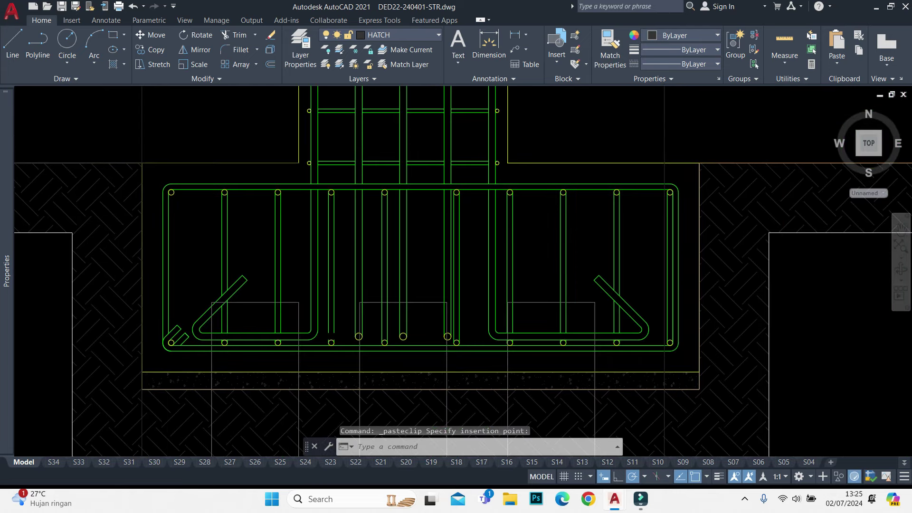
{"action": "scroll", "coordinate": [433, 204], "scroll_direction": "down", "scroll_amount": 2}
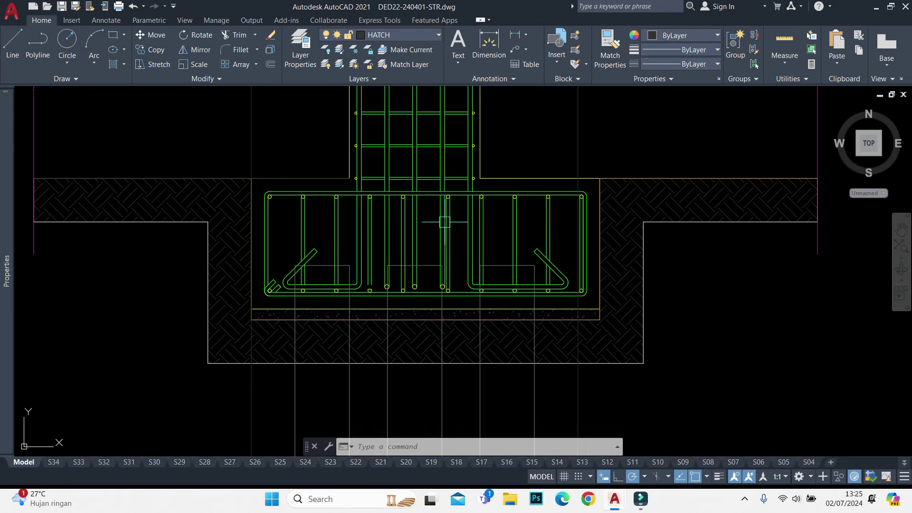
{"action": "scroll", "coordinate": [530, 179], "scroll_direction": "down", "scroll_amount": 2}
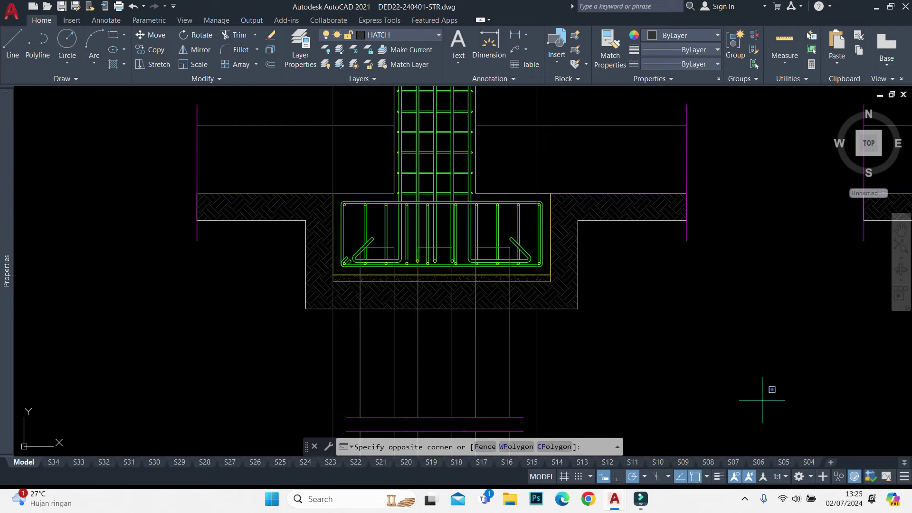
{"action": "scroll", "coordinate": [556, 200], "scroll_direction": "up", "scroll_amount": 2}
{"action": "scroll", "coordinate": [425, 258], "scroll_direction": "up", "scroll_amount": 4}
{"action": "key", "text": "Escape"}
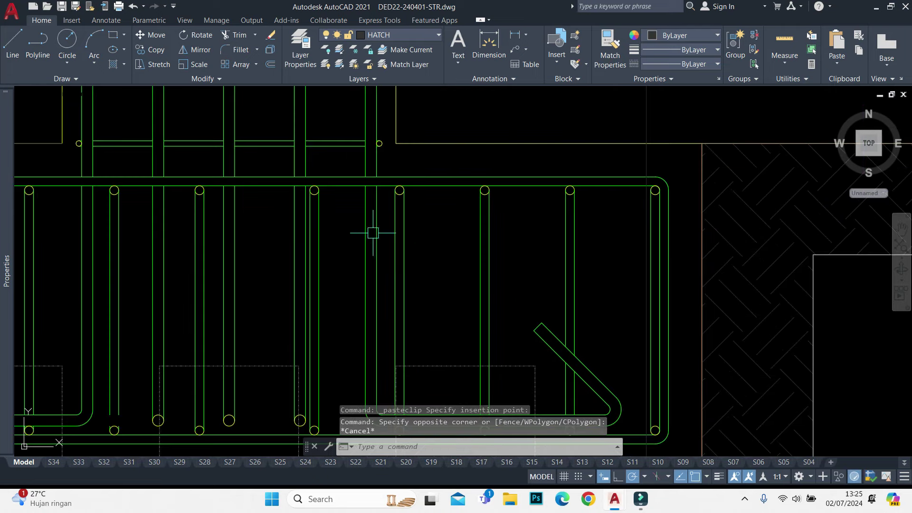
Select the right-hand vertical, diagonal hooked and remaining bars in the cap section
{"action": "scroll", "coordinate": [295, 179], "scroll_direction": "up", "scroll_amount": 1}
{"action": "scroll", "coordinate": [315, 179], "scroll_direction": "up", "scroll_amount": 2}
{"action": "scroll", "coordinate": [328, 179], "scroll_direction": "up", "scroll_amount": 2}
{"action": "scroll", "coordinate": [380, 147], "scroll_direction": "down", "scroll_amount": 5}
{"action": "left_click", "coordinate": [383, 146]}
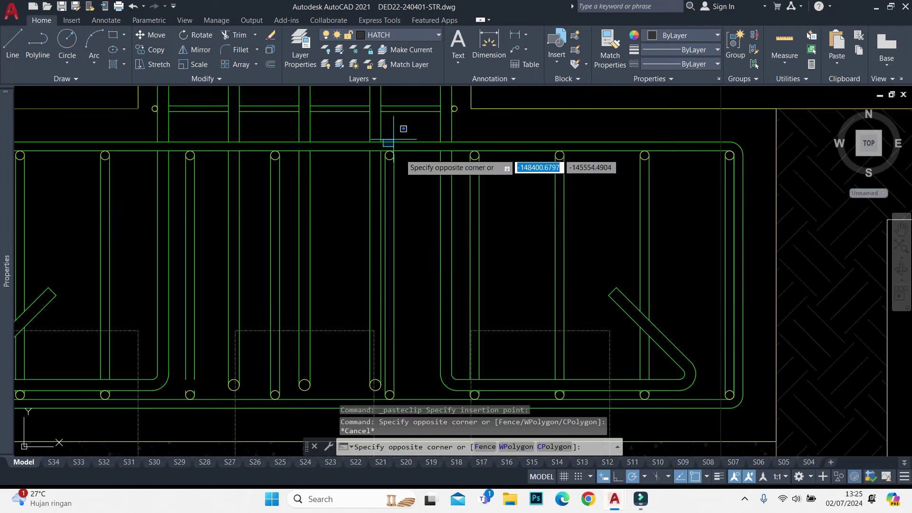
{"action": "middle_click_drag", "start_coordinate": [421, 382], "coordinate": [420, 326]}
{"action": "left_click", "coordinate": [419, 326]}
{"action": "scroll", "coordinate": [447, 350], "scroll_direction": "up", "scroll_amount": 3}
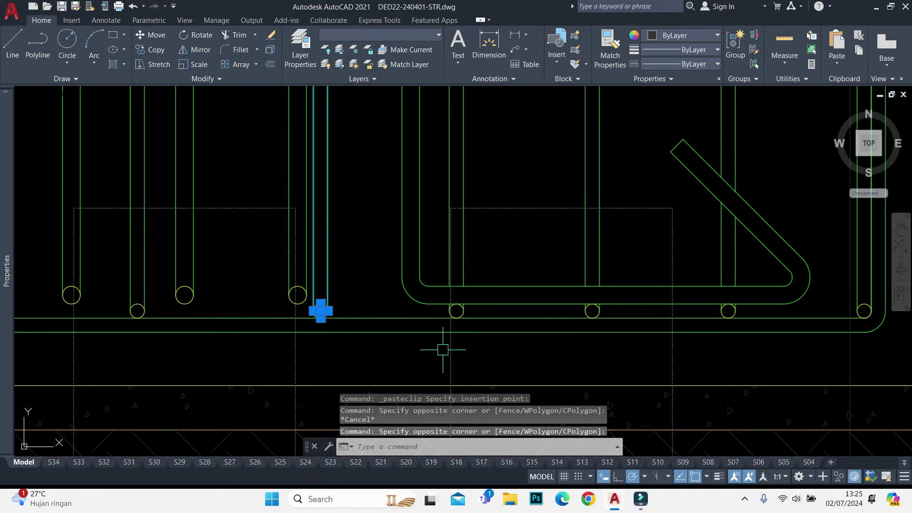
{"action": "scroll", "coordinate": [443, 350], "scroll_direction": "down", "scroll_amount": 3}
{"action": "left_click", "coordinate": [449, 317]}
{"action": "left_click", "coordinate": [500, 148]}
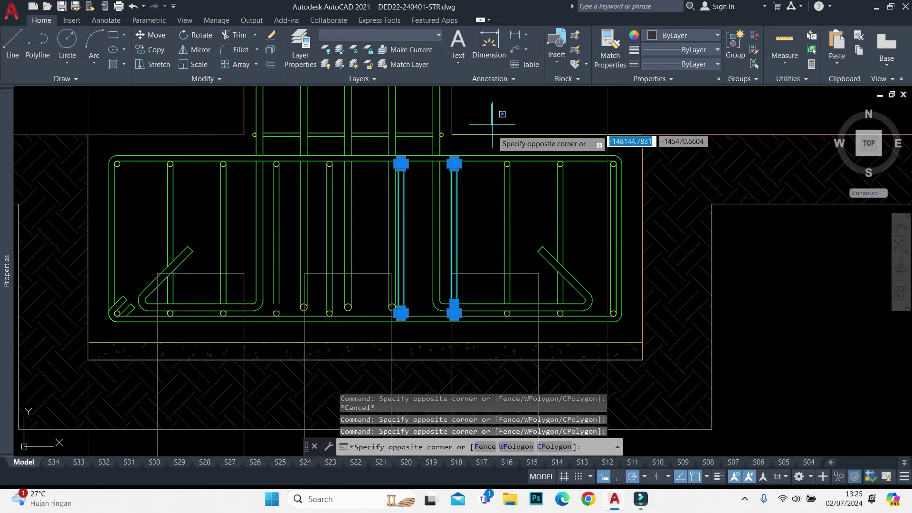
{"action": "left_click", "coordinate": [544, 375]}
{"action": "scroll", "coordinate": [551, 308], "scroll_direction": "up", "scroll_amount": 2}
{"action": "scroll", "coordinate": [551, 333], "scroll_direction": "up", "scroll_amount": 2}
{"action": "left_click", "coordinate": [551, 351]}
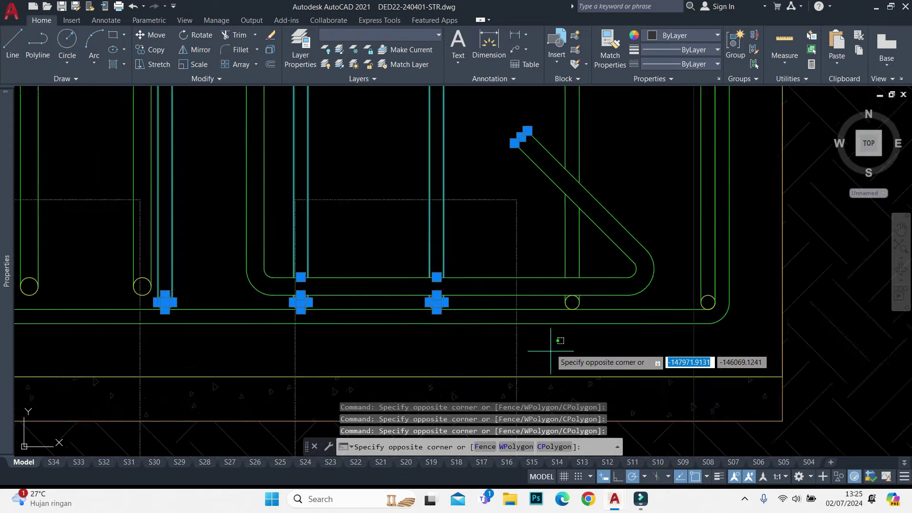
{"action": "scroll", "coordinate": [551, 351], "scroll_direction": "down", "scroll_amount": 3}
{"action": "left_click", "coordinate": [550, 173]}
{"action": "scroll", "coordinate": [550, 180], "scroll_direction": "up", "scroll_amount": 3}
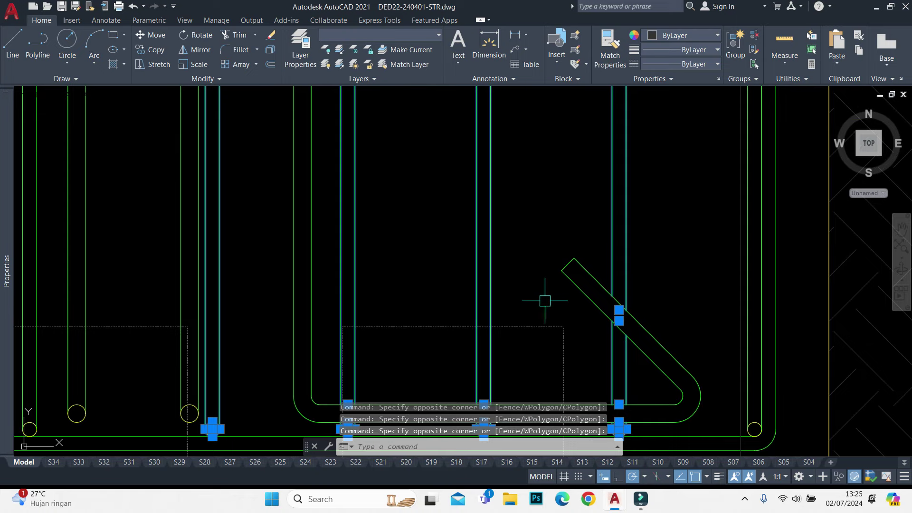
{"action": "scroll", "coordinate": [553, 261], "scroll_direction": "down", "scroll_amount": 3}
{"action": "left_click", "coordinate": [641, 368]}
Copy the 19 selected bars with a base point at the bar centre, then erase them
{"action": "scroll", "coordinate": [641, 320], "scroll_direction": "up", "scroll_amount": 3}
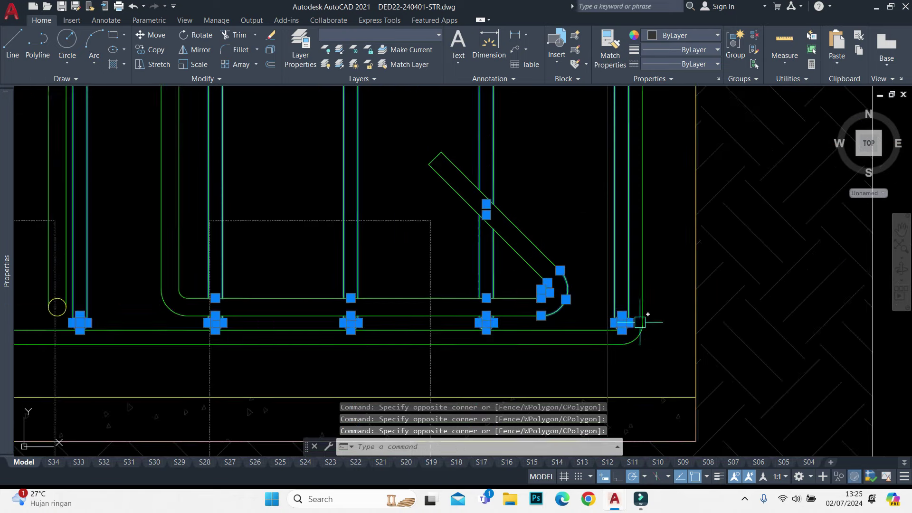
{"action": "scroll", "coordinate": [535, 190], "scroll_direction": "up", "scroll_amount": 2}
{"action": "scroll", "coordinate": [604, 323], "scroll_direction": "up", "scroll_amount": 2}
{"action": "key", "text": "ctrl+shift+c"}
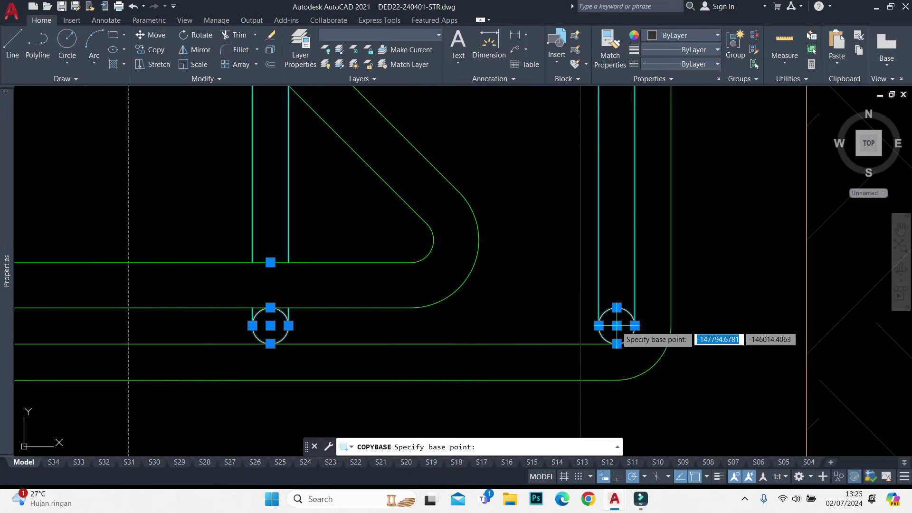
{"action": "left_click", "coordinate": [616, 325]}
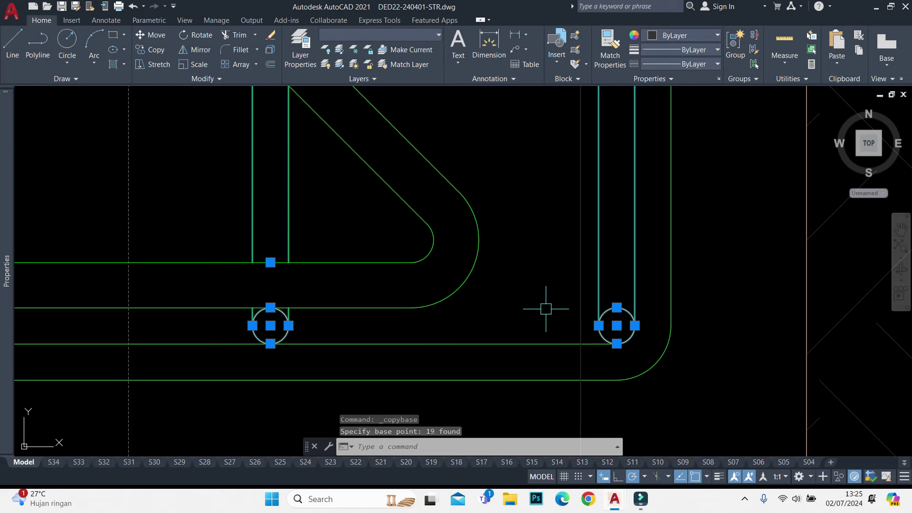
{"action": "scroll", "coordinate": [503, 280], "scroll_direction": "down", "scroll_amount": 7}
{"action": "type", "text": "e"}
{"action": "key", "text": "Return"}
{"action": "scroll", "coordinate": [518, 274], "scroll_direction": "down", "scroll_amount": 2}
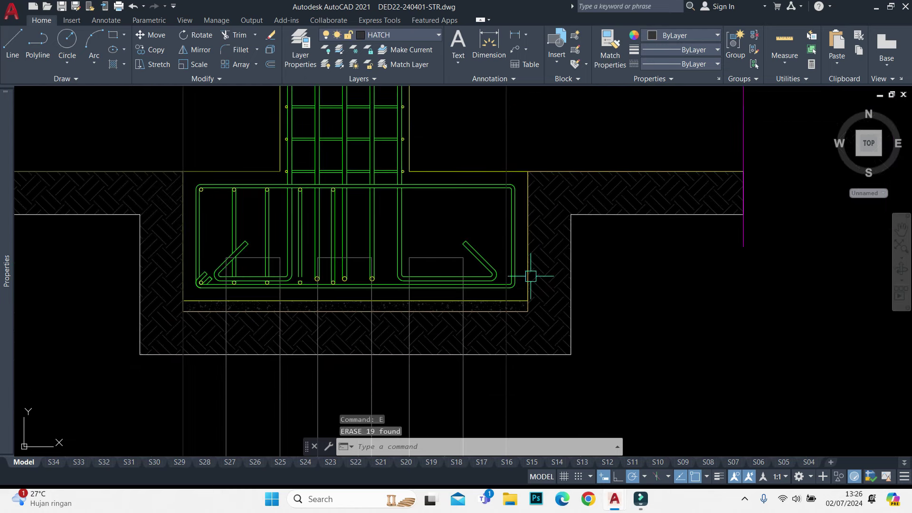
Make a first stretch attempt on the cap's right outline and hatch, then abandon it
{"action": "left_click", "coordinate": [848, 389]}
{"action": "scroll", "coordinate": [579, 235], "scroll_direction": "down", "scroll_amount": 4}
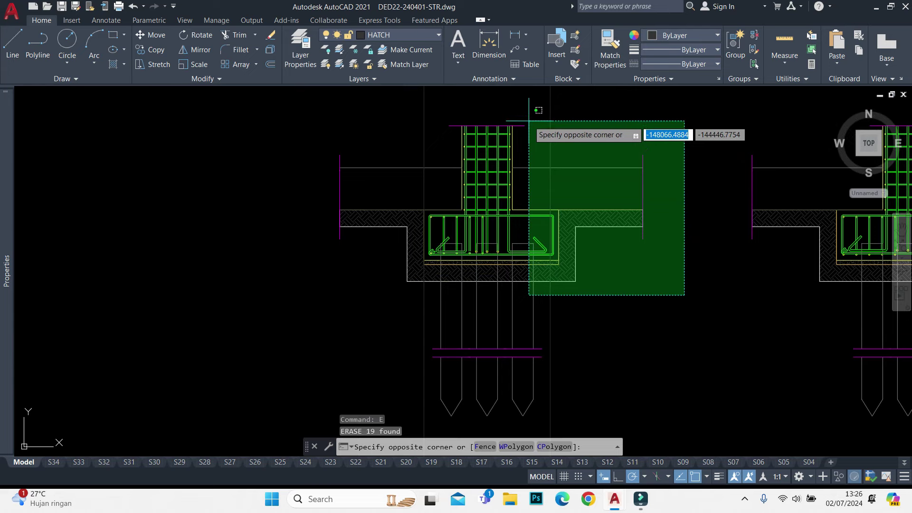
{"action": "left_click", "coordinate": [537, 166]}
{"action": "scroll", "coordinate": [549, 255], "scroll_direction": "up", "scroll_amount": 4}
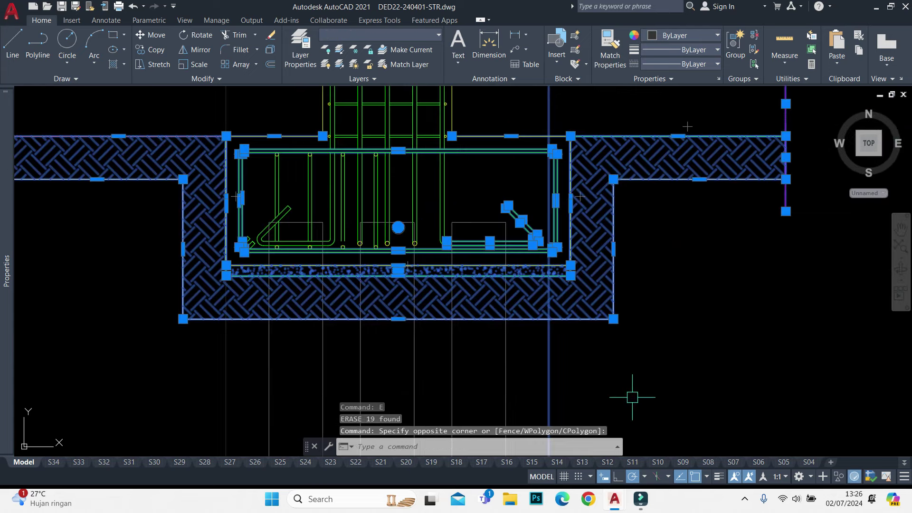
{"action": "scroll", "coordinate": [407, 362], "scroll_direction": "up", "scroll_amount": 3}
{"action": "type", "text": "s"}
{"action": "key", "text": "Return"}
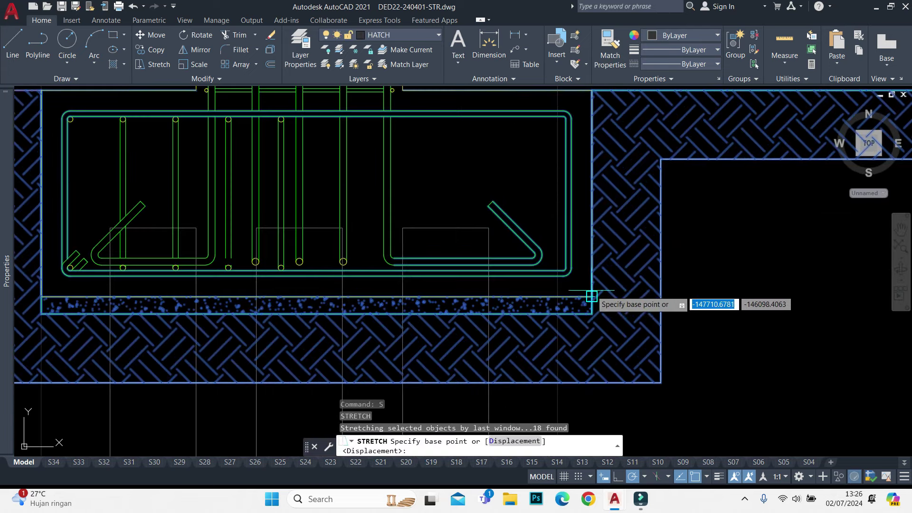
{"action": "left_click", "coordinate": [597, 302]}
{"action": "key", "text": "Escape"}
Stretch the cap's right edge and hatch inward from its right corner
{"action": "scroll", "coordinate": [585, 293], "scroll_direction": "down", "scroll_amount": 2}
{"action": "left_click", "coordinate": [765, 360]}
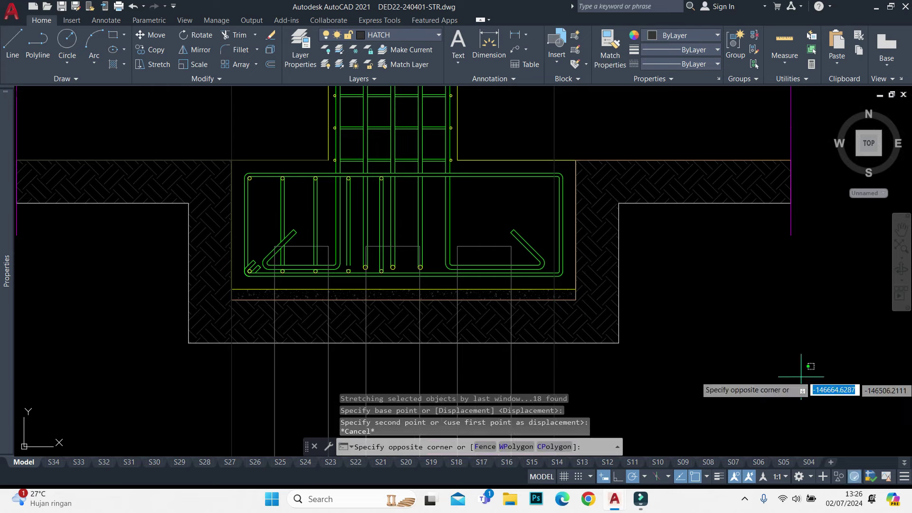
{"action": "scroll", "coordinate": [721, 316], "scroll_direction": "down", "scroll_amount": 2}
{"action": "left_click", "coordinate": [618, 112]}
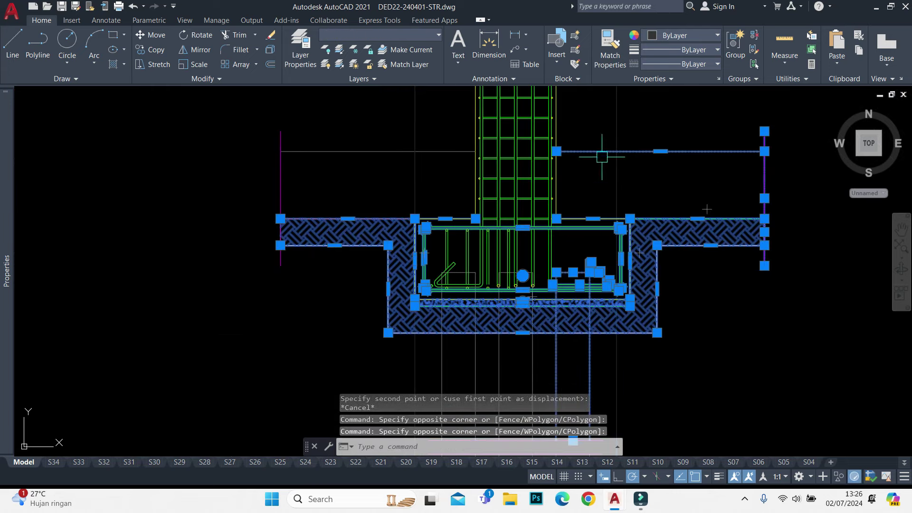
{"action": "scroll", "coordinate": [647, 276], "scroll_direction": "up", "scroll_amount": 4}
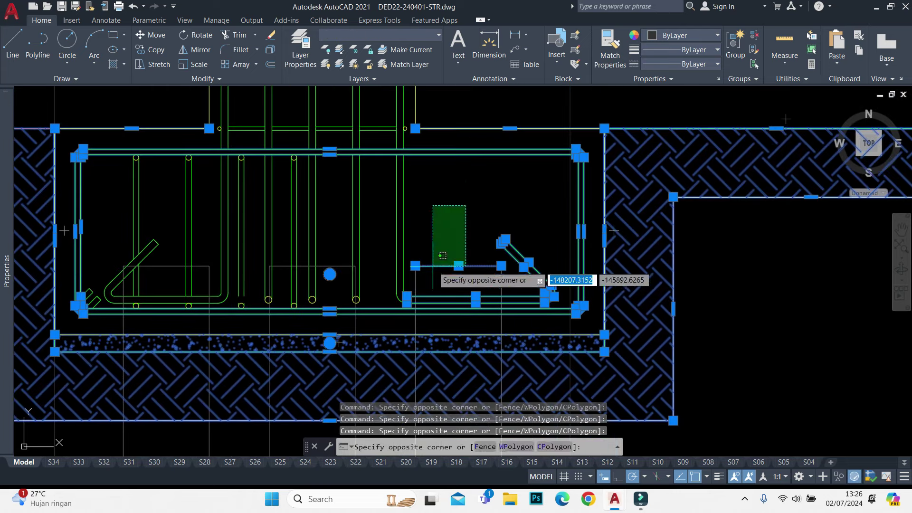
{"action": "type", "text": "s"}
{"action": "key", "text": "Return"}
{"action": "scroll", "coordinate": [608, 347], "scroll_direction": "up", "scroll_amount": 4}
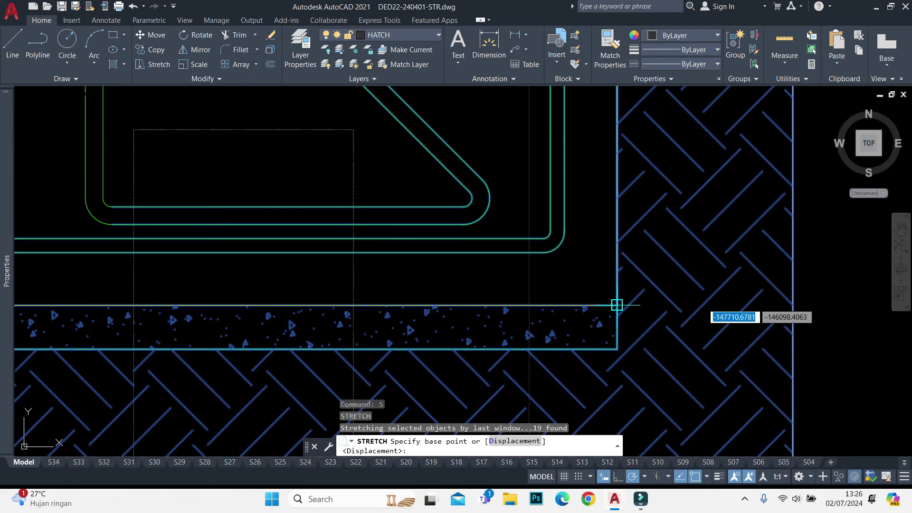
{"action": "left_click", "coordinate": [617, 305]}
{"action": "left_click", "coordinate": [529, 307]}
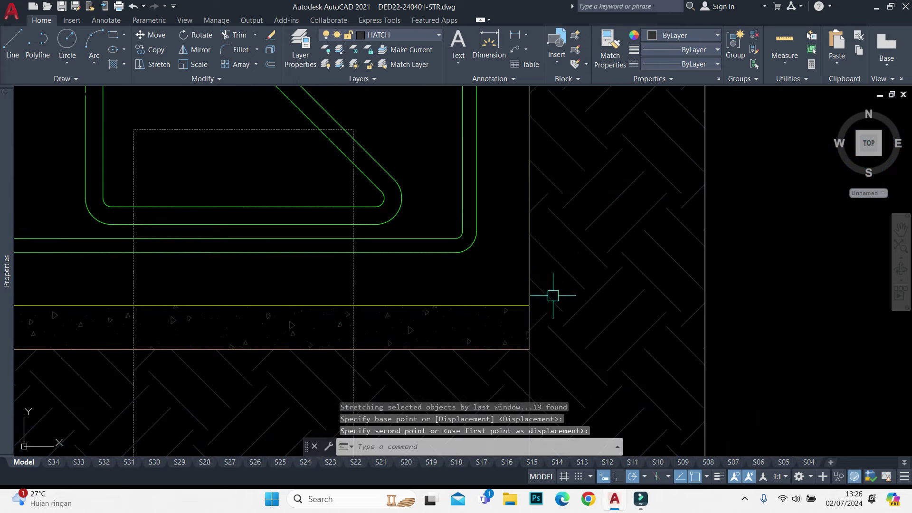
{"action": "scroll", "coordinate": [554, 285], "scroll_direction": "down", "scroll_amount": 3}
Paste the copied rebar back in at the cap's new right corner
{"action": "key", "text": "ctrl+v"}
{"action": "scroll", "coordinate": [539, 228], "scroll_direction": "up", "scroll_amount": 3}
{"action": "scroll", "coordinate": [561, 304], "scroll_direction": "down", "scroll_amount": 3}
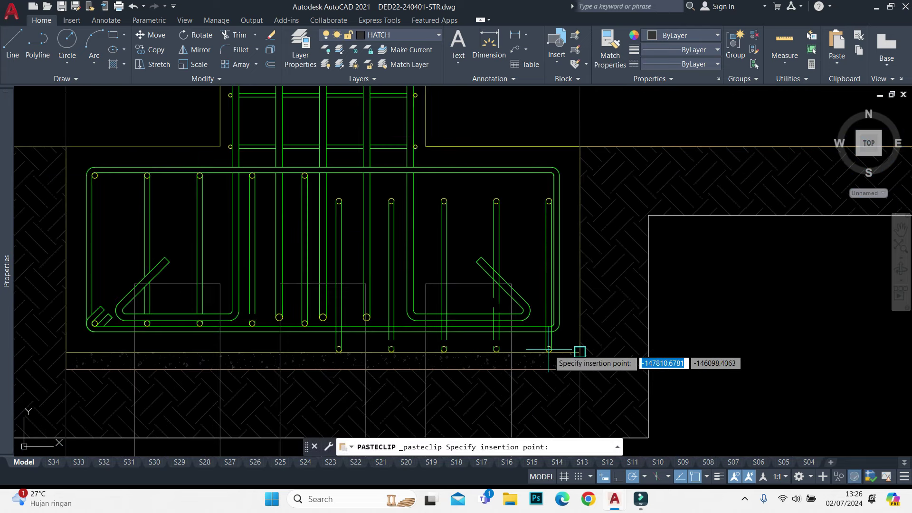
{"action": "scroll", "coordinate": [553, 308], "scroll_direction": "up", "scroll_amount": 3}
{"action": "left_click", "coordinate": [554, 306]}
{"action": "middle_click_drag", "start_coordinate": [510, 275], "coordinate": [719, 283]}
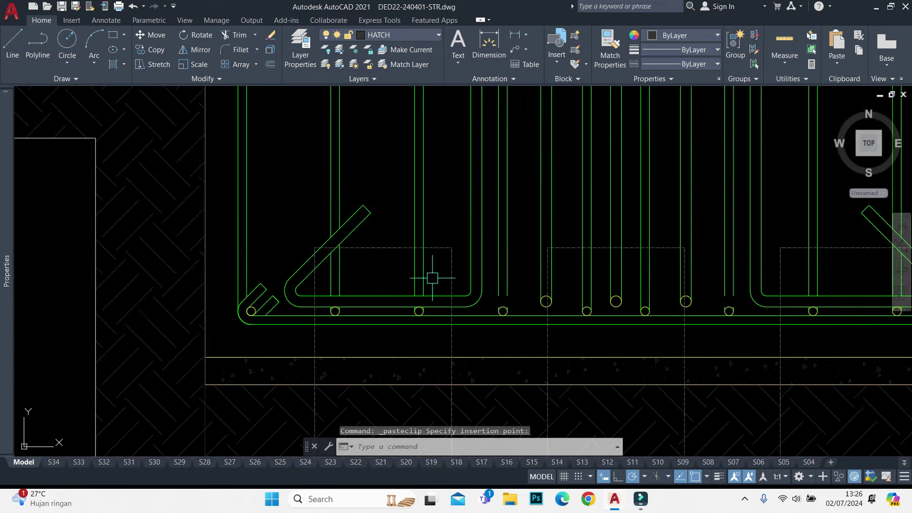
{"action": "scroll", "coordinate": [534, 279], "scroll_direction": "up", "scroll_amount": 3}
Extend the middle vertical bars downward using fences across them
{"action": "type", "text": "ex"}
{"action": "key", "text": "Return"}
{"action": "left_click_drag", "start_coordinate": [499, 304], "coordinate": [444, 302]}
{"action": "scroll", "coordinate": [444, 302], "scroll_direction": "down", "scroll_amount": 5}
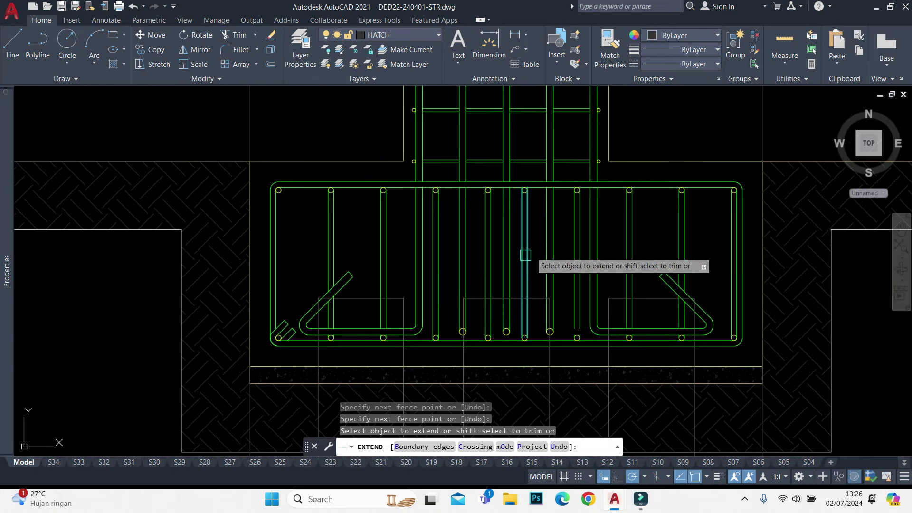
{"action": "scroll", "coordinate": [591, 328], "scroll_direction": "up", "scroll_amount": 4}
{"action": "left_click", "coordinate": [555, 313]}
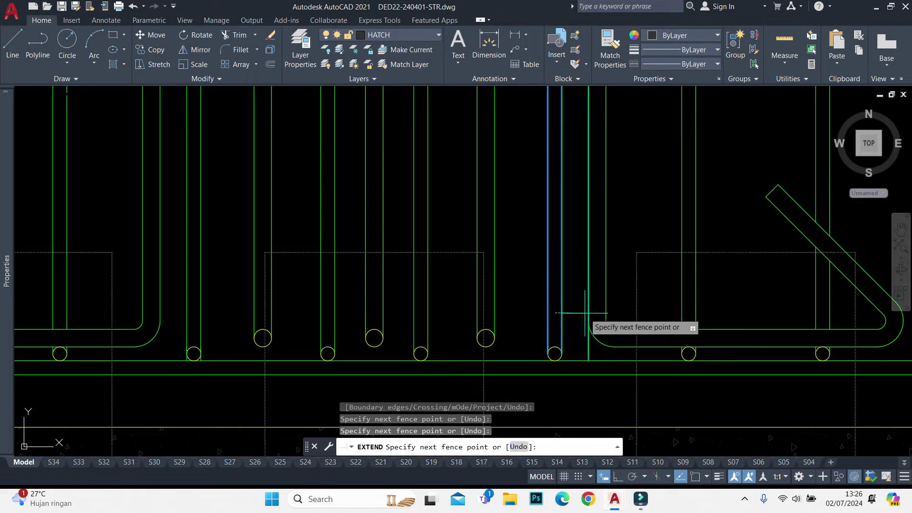
{"action": "key", "text": "Return"}
{"action": "key", "text": "Escape"}
{"action": "scroll", "coordinate": [582, 276], "scroll_direction": "down", "scroll_amount": 2}
{"action": "scroll", "coordinate": [712, 218], "scroll_direction": "down", "scroll_amount": 2}
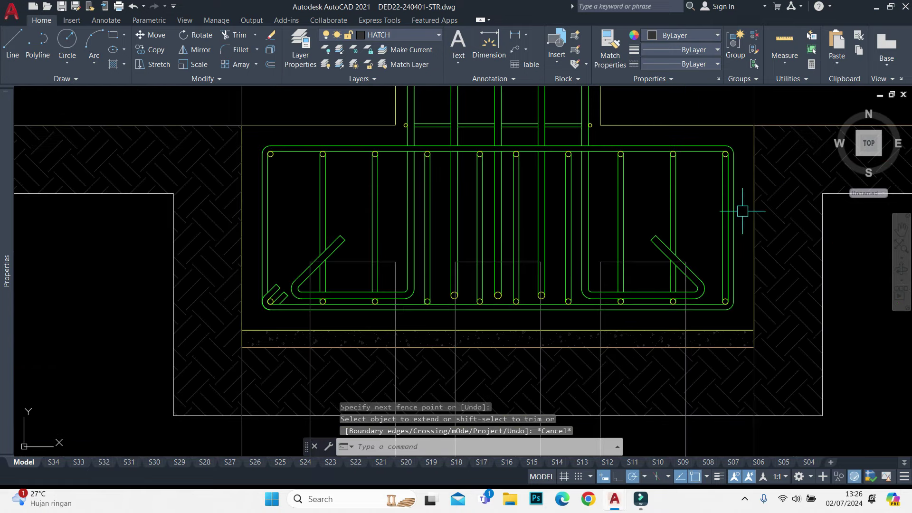
{"action": "scroll", "coordinate": [743, 211], "scroll_direction": "down", "scroll_amount": 2}
{"action": "scroll", "coordinate": [732, 200], "scroll_direction": "down", "scroll_amount": 2}
{"action": "scroll", "coordinate": [712, 228], "scroll_direction": "down", "scroll_amount": 1}
Erase the two long vertical guide lines from the pile-cap section
{"action": "scroll", "coordinate": [732, 171], "scroll_direction": "down", "scroll_amount": 2}
{"action": "left_click", "coordinate": [744, 147]}
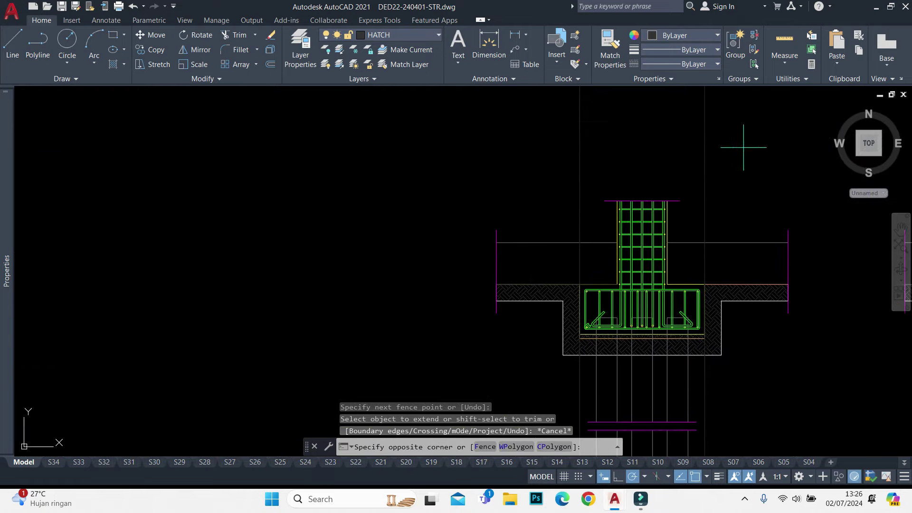
{"action": "left_click", "coordinate": [534, 163]}
{"action": "scroll", "coordinate": [533, 163], "scroll_direction": "down", "scroll_amount": 2}
{"action": "scroll", "coordinate": [637, 162], "scroll_direction": "down", "scroll_amount": 2}
{"action": "middle_click_drag", "start_coordinate": [637, 162], "coordinate": [604, 266]}
{"action": "type", "text": "e"}
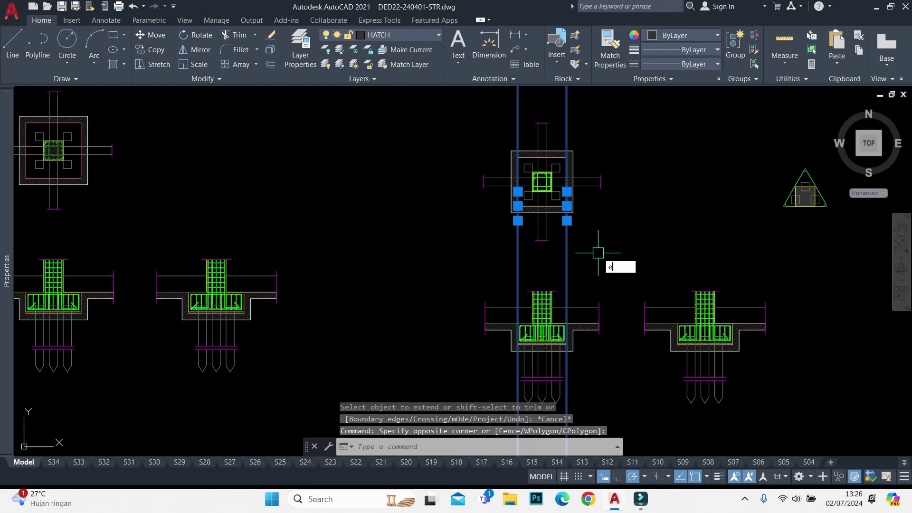
{"action": "key", "text": "Return"}
Start a vertical construction line, cancel it, and pan toward the other footings
{"action": "type", "text": "xl"}
{"action": "key", "text": "Return"}
{"action": "type", "text": "v"}
{"action": "key", "text": "Return"}
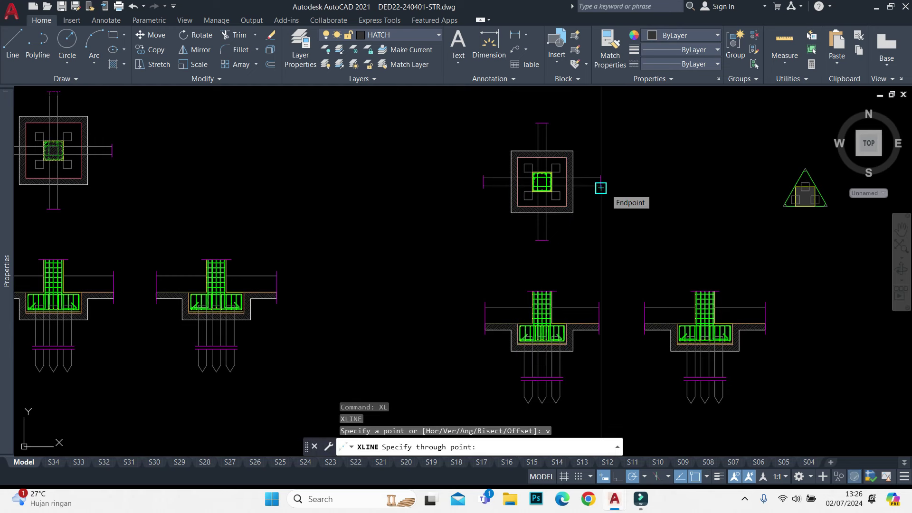
{"action": "key", "text": "Escape"}
{"action": "scroll", "coordinate": [647, 228], "scroll_direction": "down", "scroll_amount": 2}
{"action": "mouse_move", "coordinate": [646, 228]}
{"action": "middle_mouse_down"}
{"action": "mouse_move", "coordinate": [508, 275]}
{"action": "mouse_move", "coordinate": [451, 203]}
{"action": "middle_mouse_up"}
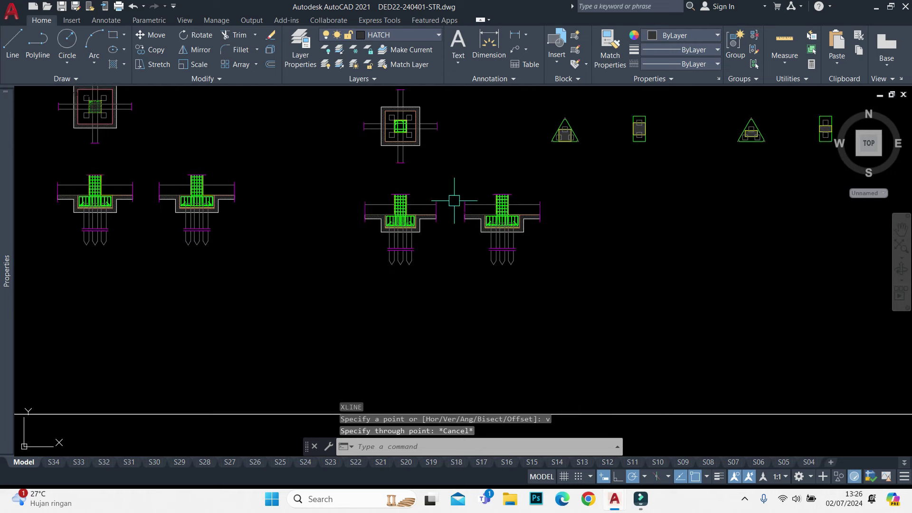
{"action": "scroll", "coordinate": [497, 209], "scroll_direction": "up", "scroll_amount": 2}
{"action": "scroll", "coordinate": [497, 209], "scroll_direction": "up", "scroll_amount": 2}
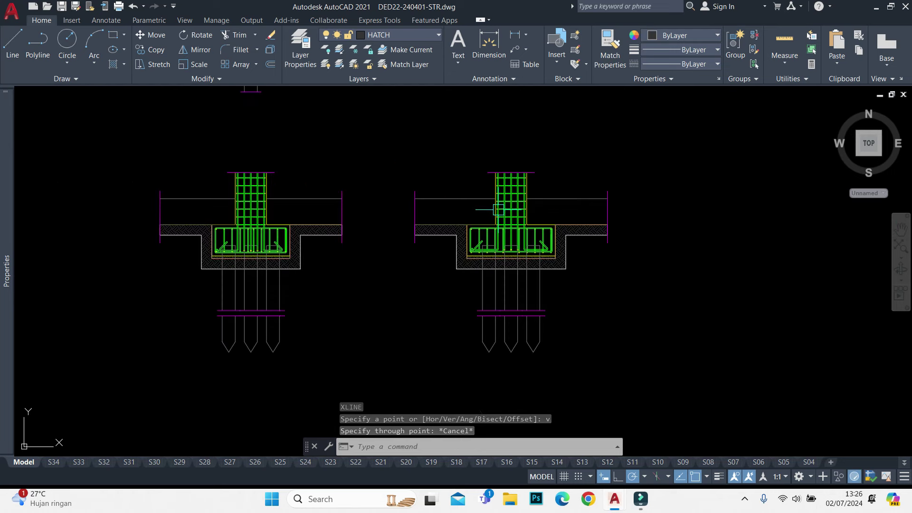
{"action": "scroll", "coordinate": [497, 241], "scroll_direction": "up", "scroll_amount": 3}
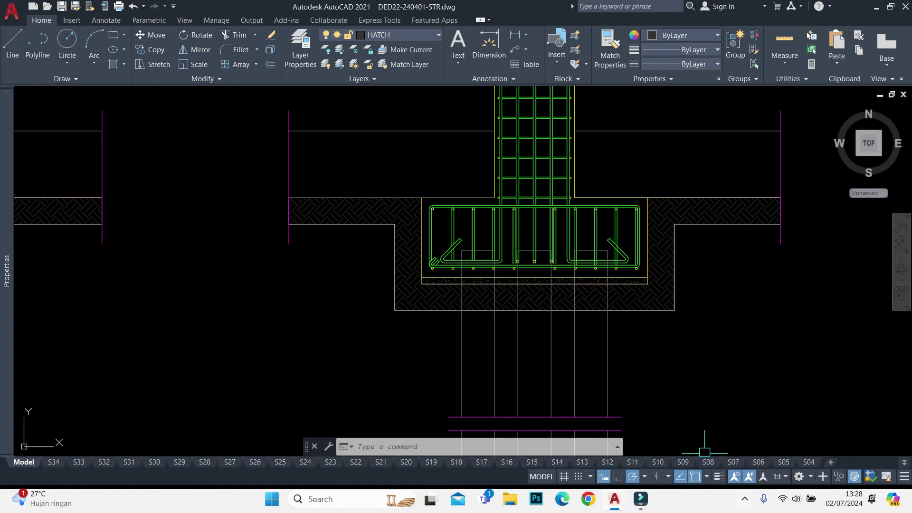
Use the status-bar controls, then bring one pile-cap section into view
{"action": "left_click", "coordinate": [745, 498]}
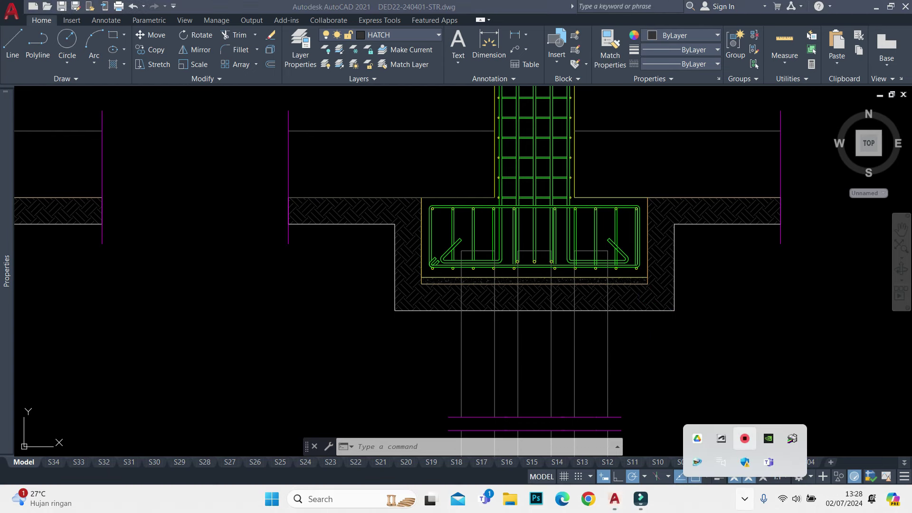
{"action": "right_click", "coordinate": [744, 438]}
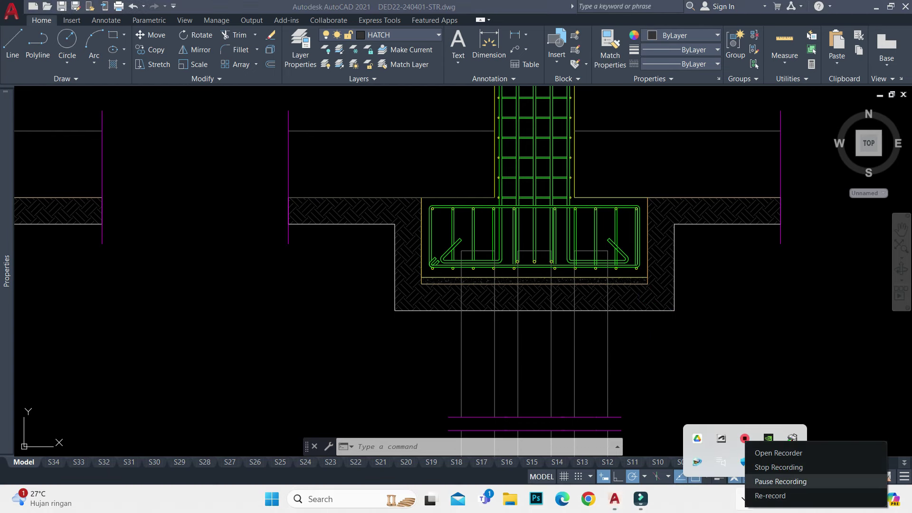
{"action": "left_click", "coordinate": [774, 483]}
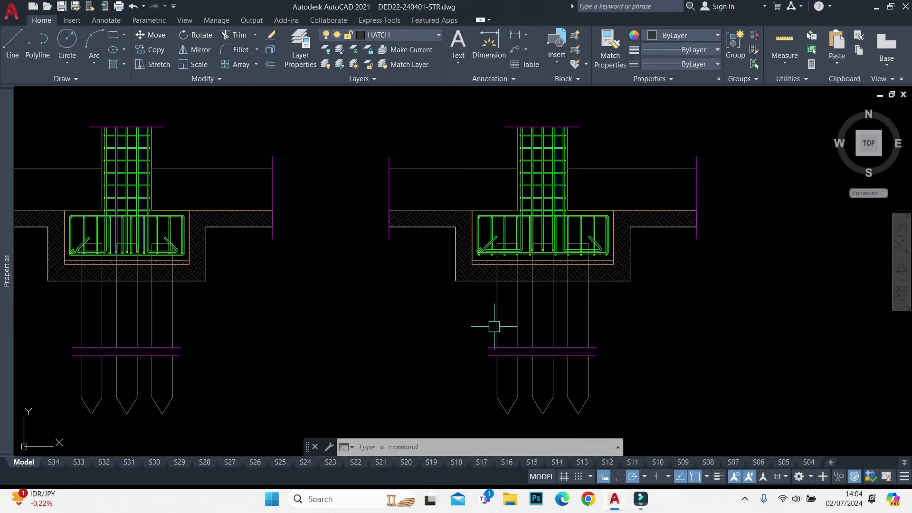
{"action": "scroll", "coordinate": [494, 326], "scroll_direction": "down", "scroll_amount": 5}
{"action": "scroll", "coordinate": [546, 246], "scroll_direction": "up", "scroll_amount": 2}
{"action": "scroll", "coordinate": [549, 248], "scroll_direction": "up", "scroll_amount": 1}
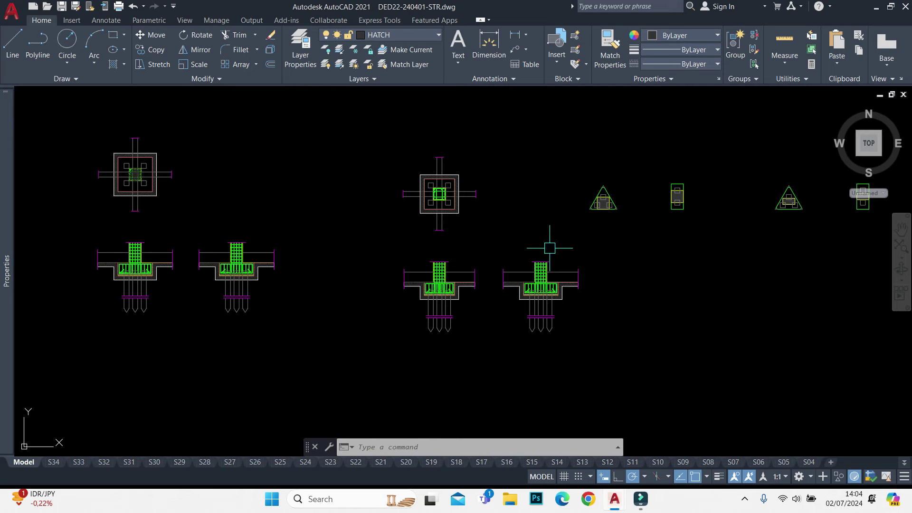
{"action": "middle_click_drag", "start_coordinate": [523, 264], "coordinate": [509, 288]}
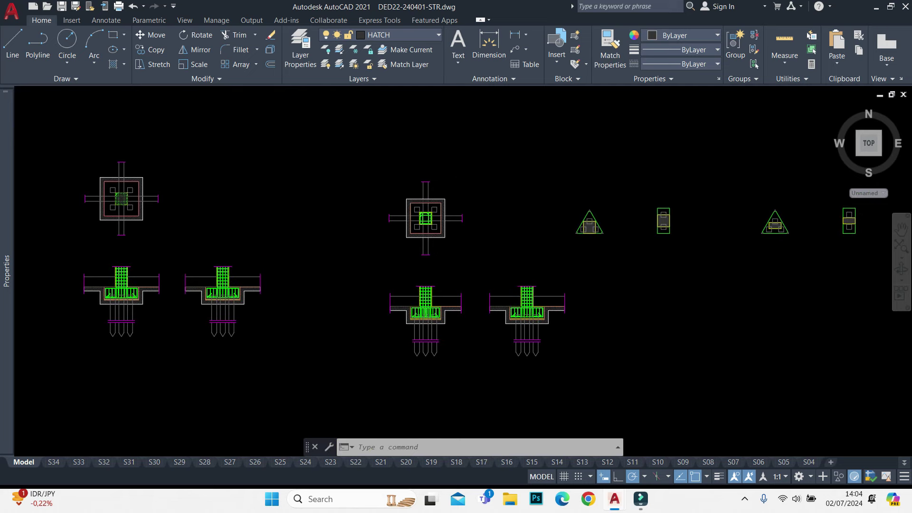
{"action": "scroll", "coordinate": [494, 453], "scroll_direction": "down", "scroll_amount": 2}
{"action": "scroll", "coordinate": [595, 363], "scroll_direction": "up", "scroll_amount": 2}
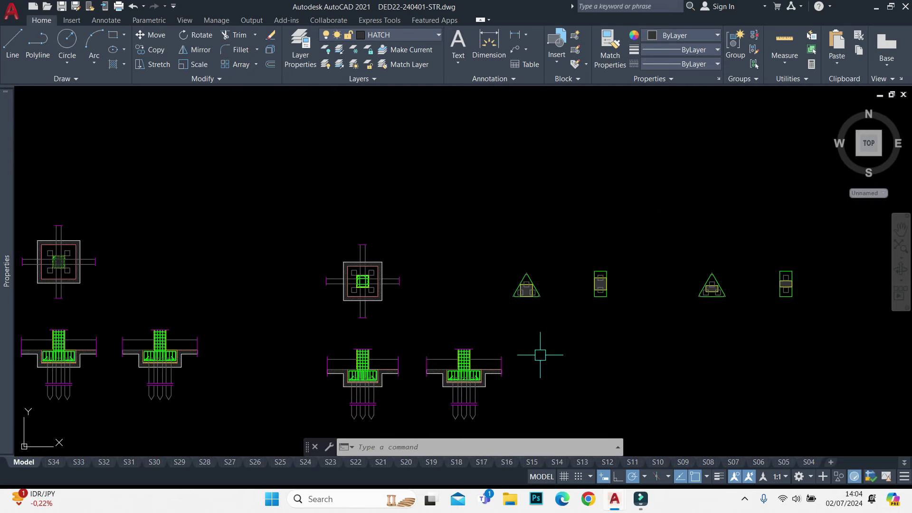
{"action": "middle_click_drag", "start_coordinate": [540, 355], "coordinate": [591, 288]}
{"action": "scroll", "coordinate": [522, 316], "scroll_direction": "up", "scroll_amount": 6}
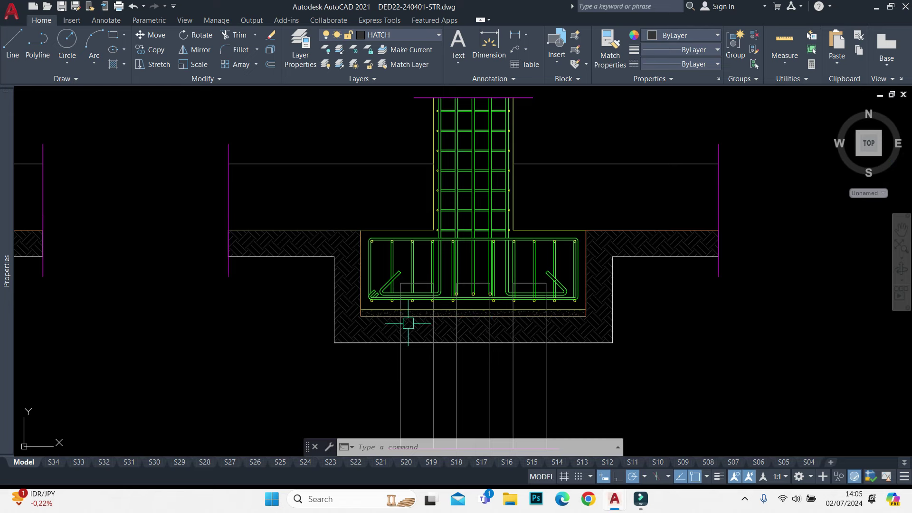
{"action": "scroll", "coordinate": [408, 323], "scroll_direction": "down", "scroll_amount": 1}
Start a horizontal construction line with XL, then cancel it
{"action": "type", "text": "xl"}
{"action": "key", "text": "Return"}
{"action": "type", "text": "h"}
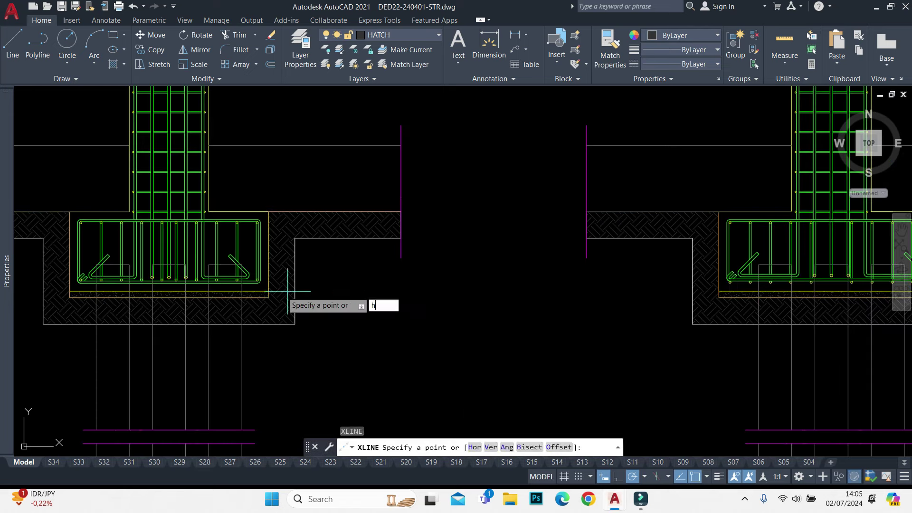
{"action": "key", "text": "Return"}
{"action": "scroll", "coordinate": [287, 291], "scroll_direction": "up", "scroll_amount": 3}
{"action": "scroll", "coordinate": [296, 270], "scroll_direction": "down", "scroll_amount": 3}
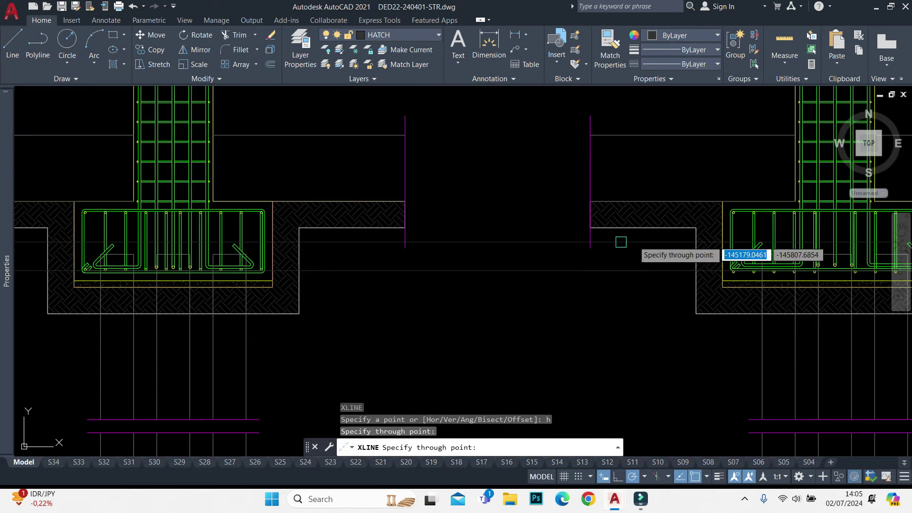
{"action": "key", "text": "Escape"}
Place two vertical construction lines through the pile-cap section's edges
{"action": "type", "text": "xl"}
{"action": "key", "text": "Return"}
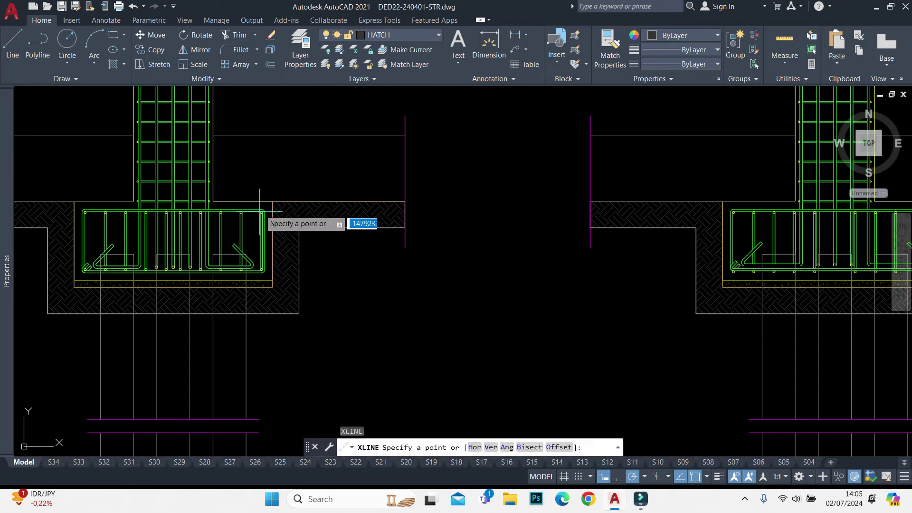
{"action": "type", "text": "v"}
{"action": "key", "text": "Return"}
{"action": "scroll", "coordinate": [275, 212], "scroll_direction": "up", "scroll_amount": 2}
{"action": "scroll", "coordinate": [232, 226], "scroll_direction": "down", "scroll_amount": 2}
{"action": "middle_click_drag", "start_coordinate": [72, 228], "coordinate": [233, 227]}
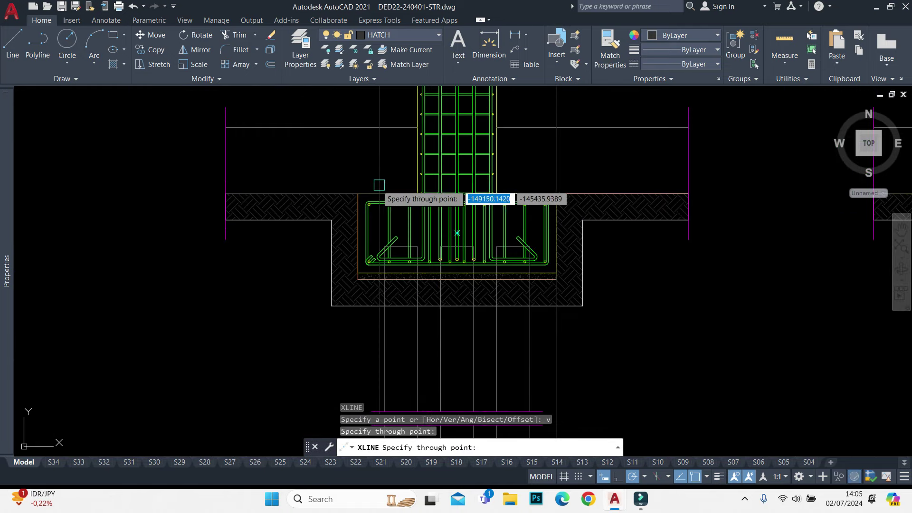
{"action": "left_click", "coordinate": [359, 194]}
{"action": "left_click", "coordinate": [331, 263]}
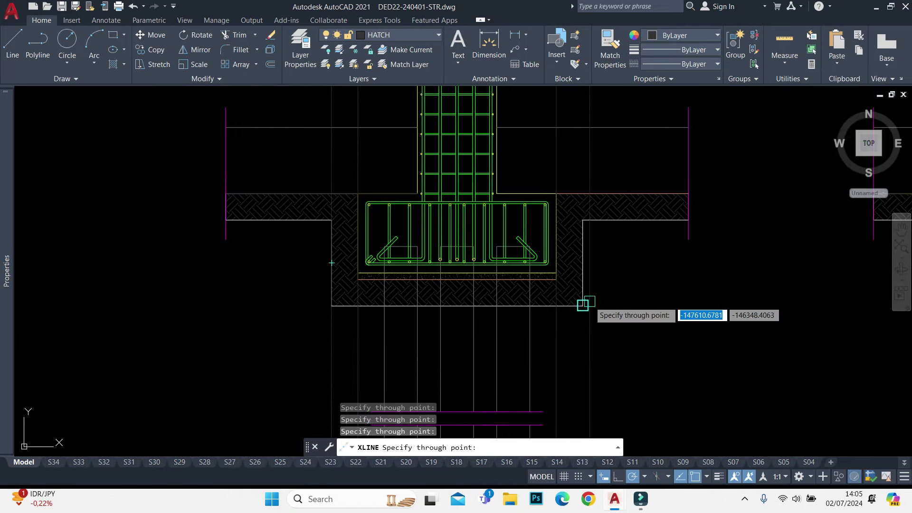
{"action": "key", "text": "Escape"}
{"action": "scroll", "coordinate": [570, 237], "scroll_direction": "down", "scroll_amount": 5}
Copy the vertical construction lines with a picked base point
{"action": "left_click", "coordinate": [583, 351]}
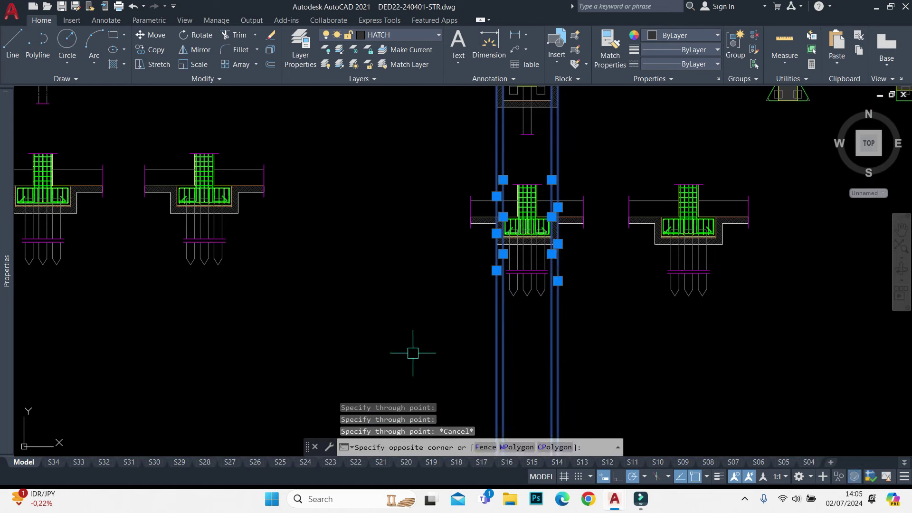
{"action": "left_click", "coordinate": [558, 266]}
{"action": "key", "text": "ctrl+shift+c"}
{"action": "scroll", "coordinate": [547, 285], "scroll_direction": "up", "scroll_amount": 3}
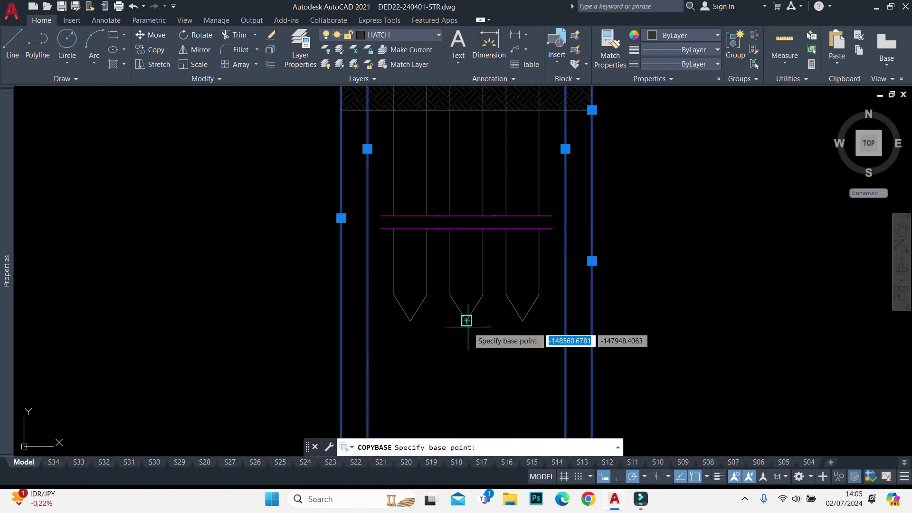
{"action": "scroll", "coordinate": [466, 320], "scroll_direction": "down", "scroll_amount": 2}
{"action": "scroll", "coordinate": [522, 238], "scroll_direction": "up", "scroll_amount": 2}
{"action": "scroll", "coordinate": [618, 200], "scroll_direction": "up", "scroll_amount": 3}
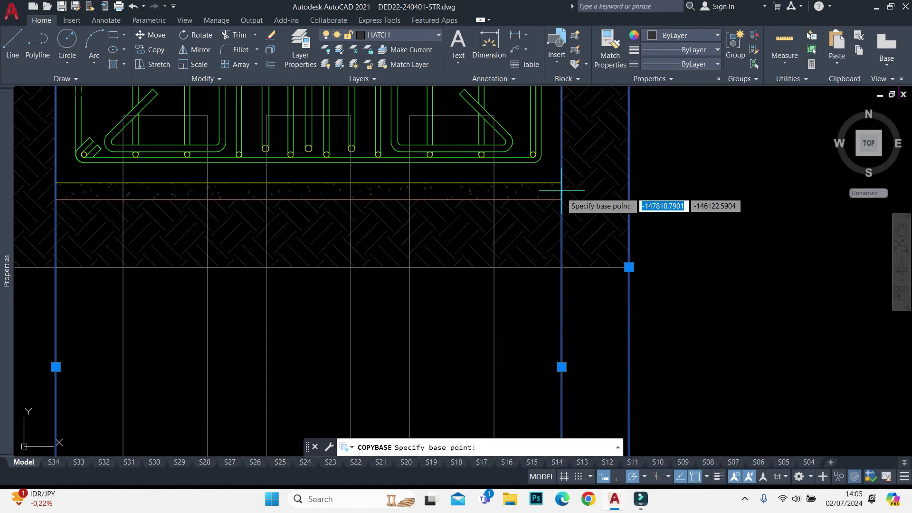
{"action": "left_click", "coordinate": [306, 180]}
{"action": "scroll", "coordinate": [363, 191], "scroll_direction": "down", "scroll_amount": 4}
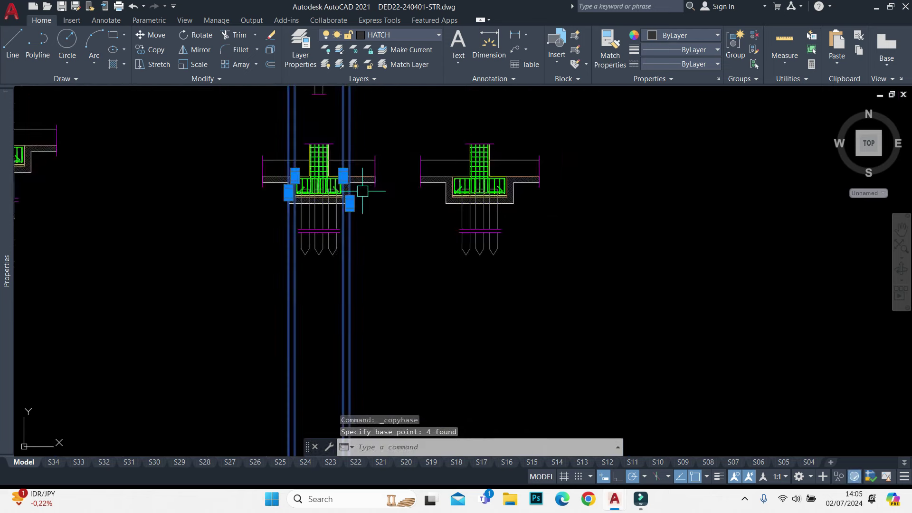
{"action": "scroll", "coordinate": [513, 190], "scroll_direction": "up", "scroll_amount": 3}
Paste the copied construction lines onto the other section's rebar cage
{"action": "key", "text": "ctrl+v"}
{"action": "scroll", "coordinate": [453, 219], "scroll_direction": "up", "scroll_amount": 3}
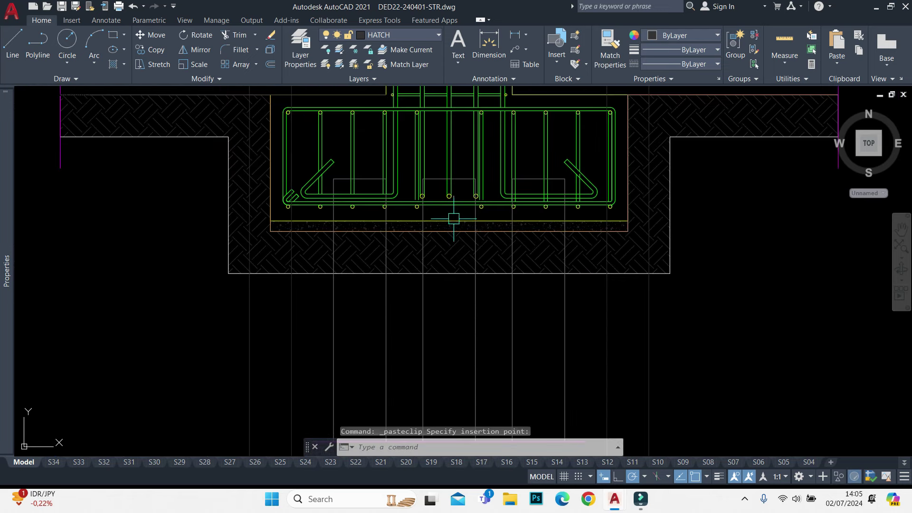
{"action": "scroll", "coordinate": [453, 218], "scroll_direction": "down", "scroll_amount": 2}
{"action": "scroll", "coordinate": [416, 235], "scroll_direction": "up", "scroll_amount": 1}
{"action": "scroll", "coordinate": [342, 181], "scroll_direction": "up", "scroll_amount": 1}
{"action": "scroll", "coordinate": [347, 198], "scroll_direction": "up", "scroll_amount": 3}
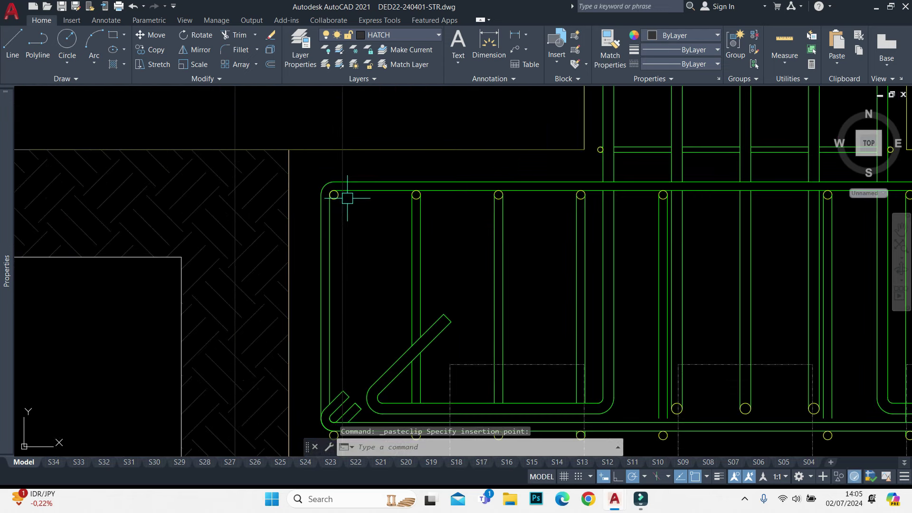
{"action": "left_click", "coordinate": [332, 208]}
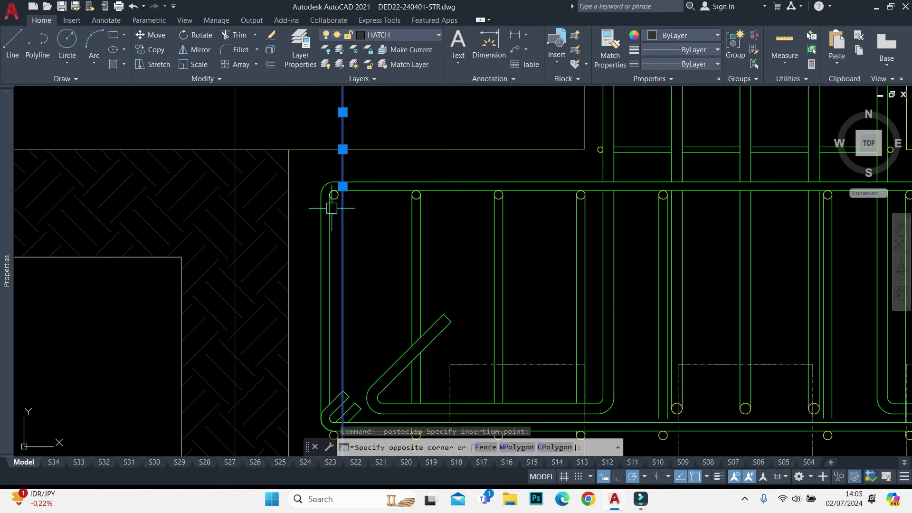
{"action": "scroll", "coordinate": [340, 197], "scroll_direction": "up", "scroll_amount": 4}
{"action": "key", "text": "Escape"}
{"action": "scroll", "coordinate": [370, 139], "scroll_direction": "down", "scroll_amount": 4}
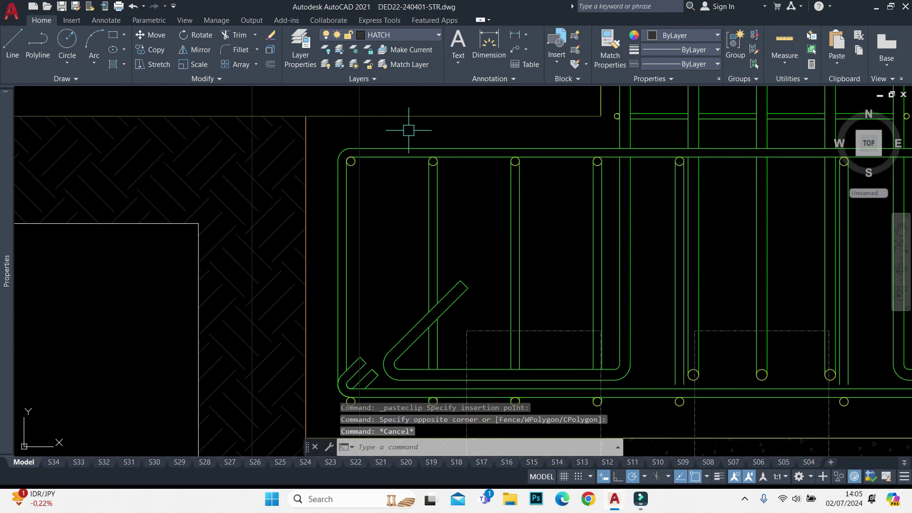
Window-select several vertical rebar bars in the section, then clear the selection
{"action": "scroll", "coordinate": [423, 129], "scroll_direction": "down", "scroll_amount": 2}
{"action": "left_click", "coordinate": [468, 107]}
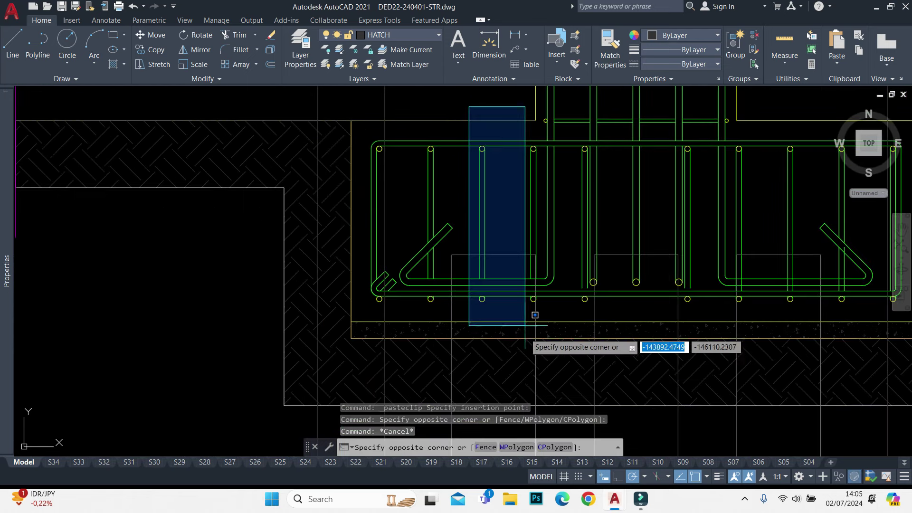
{"action": "left_click", "coordinate": [537, 318]}
{"action": "scroll", "coordinate": [576, 141], "scroll_direction": "up", "scroll_amount": 4}
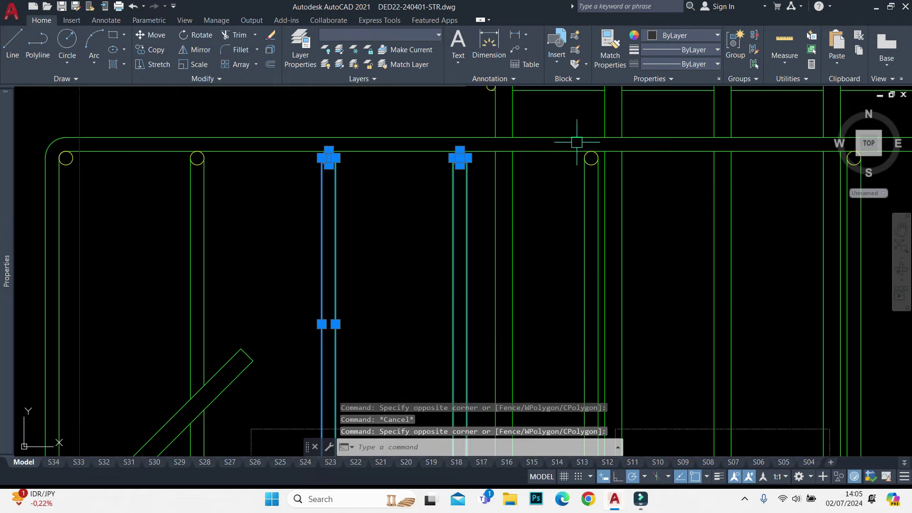
{"action": "left_click", "coordinate": [576, 142]}
{"action": "scroll", "coordinate": [584, 352], "scroll_direction": "down", "scroll_amount": 4}
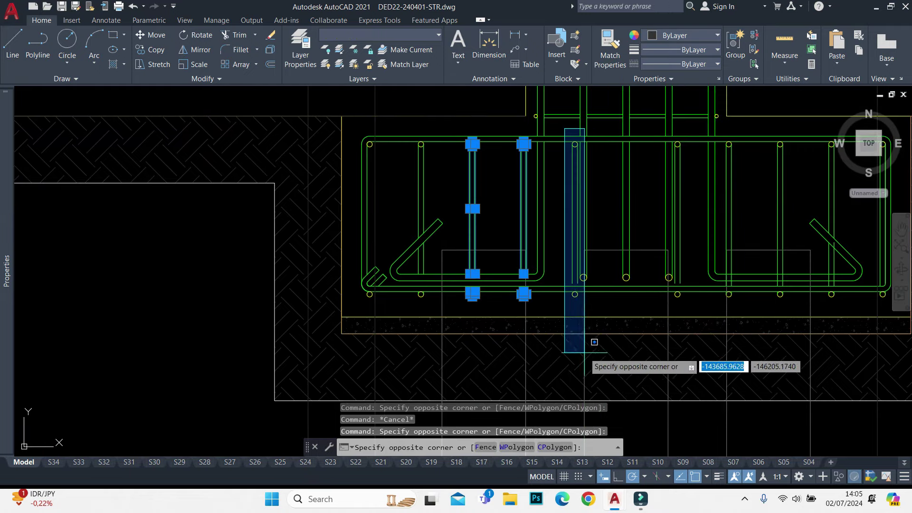
{"action": "left_click", "coordinate": [579, 326]}
{"action": "scroll", "coordinate": [431, 155], "scroll_direction": "up", "scroll_amount": 2}
{"action": "left_click", "coordinate": [391, 139]}
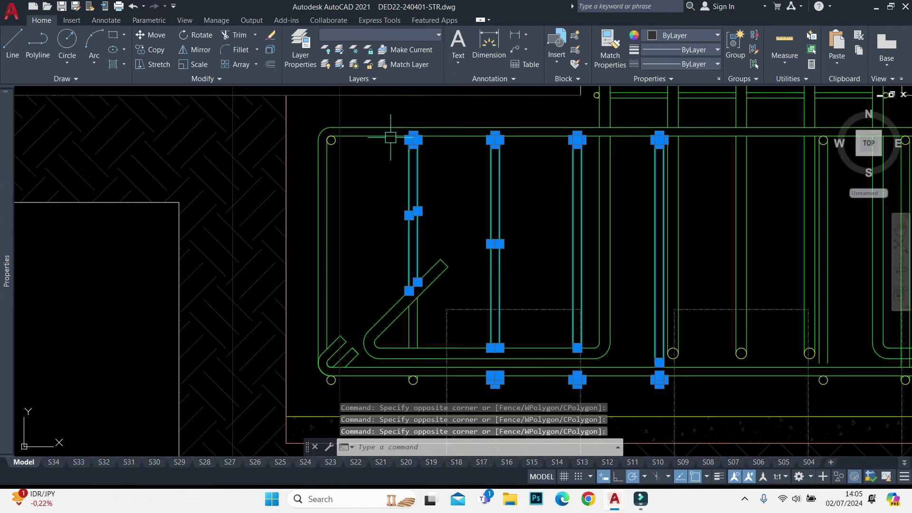
{"action": "scroll", "coordinate": [337, 148], "scroll_direction": "up", "scroll_amount": 4}
{"action": "scroll", "coordinate": [339, 142], "scroll_direction": "down", "scroll_amount": 3}
{"action": "scroll", "coordinate": [451, 266], "scroll_direction": "up", "scroll_amount": 2}
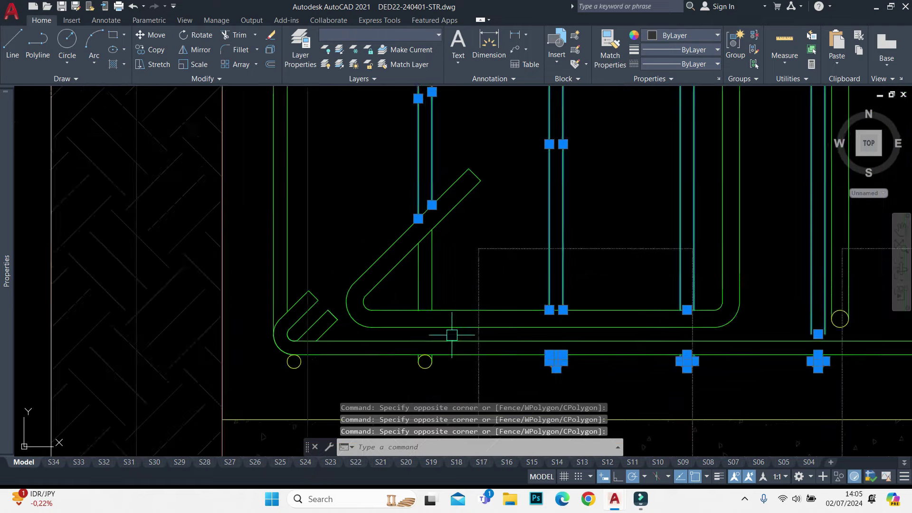
{"action": "scroll", "coordinate": [464, 258], "scroll_direction": "up", "scroll_amount": 2}
{"action": "left_click", "coordinate": [453, 251]}
{"action": "left_click", "coordinate": [371, 278]}
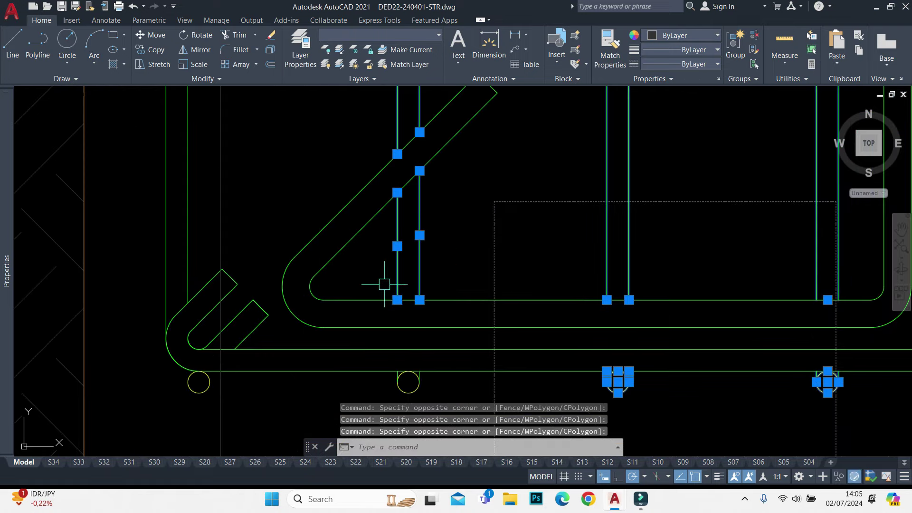
{"action": "scroll", "coordinate": [385, 284], "scroll_direction": "down", "scroll_amount": 1}
{"action": "scroll", "coordinate": [383, 206], "scroll_direction": "down", "scroll_amount": 2}
{"action": "scroll", "coordinate": [489, 351], "scroll_direction": "down", "scroll_amount": 2}
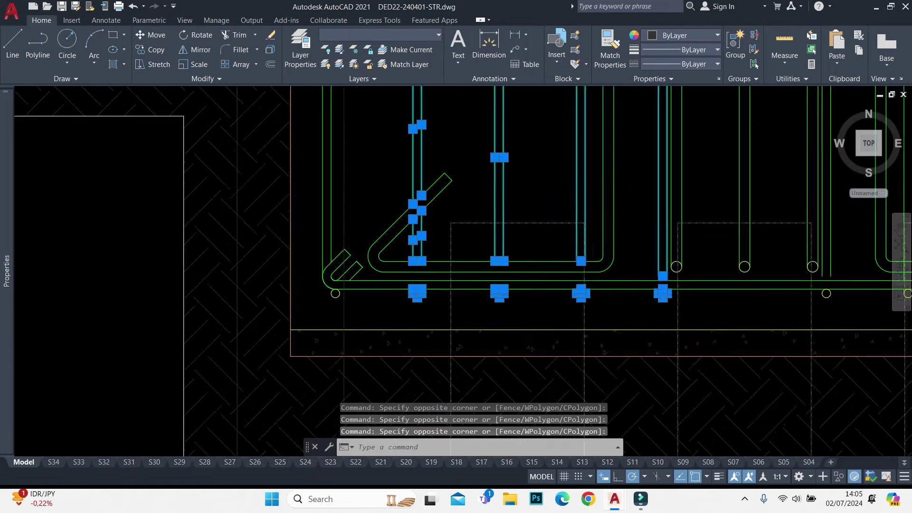
{"action": "scroll", "coordinate": [466, 332], "scroll_direction": "down", "scroll_amount": 5}
{"action": "key", "text": "Escape"}
Copy the corner and vertical bars with a base point, then erase the 23 old bars
{"action": "scroll", "coordinate": [630, 275], "scroll_direction": "up", "scroll_amount": 1}
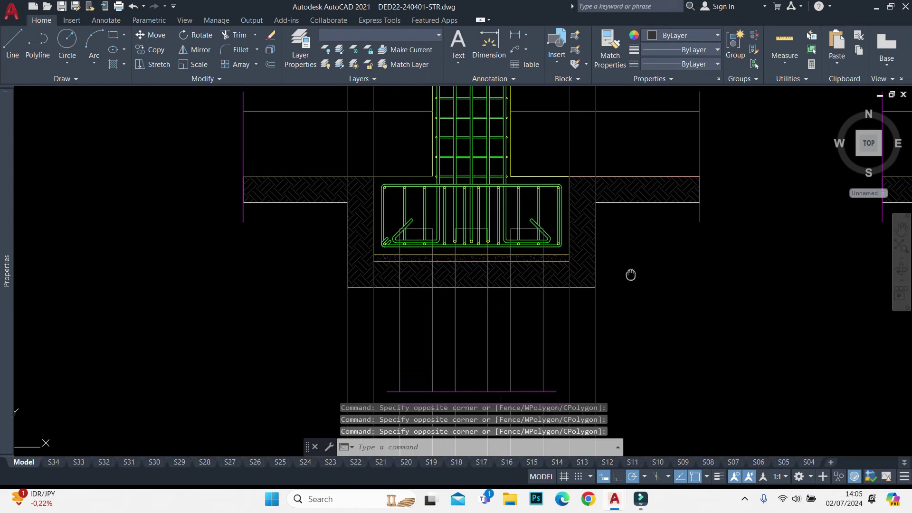
{"action": "scroll", "coordinate": [672, 275], "scroll_direction": "up", "scroll_amount": 1}
{"action": "scroll", "coordinate": [584, 285], "scroll_direction": "up", "scroll_amount": 2}
{"action": "scroll", "coordinate": [430, 275], "scroll_direction": "up", "scroll_amount": 3}
{"action": "scroll", "coordinate": [439, 366], "scroll_direction": "up", "scroll_amount": 3}
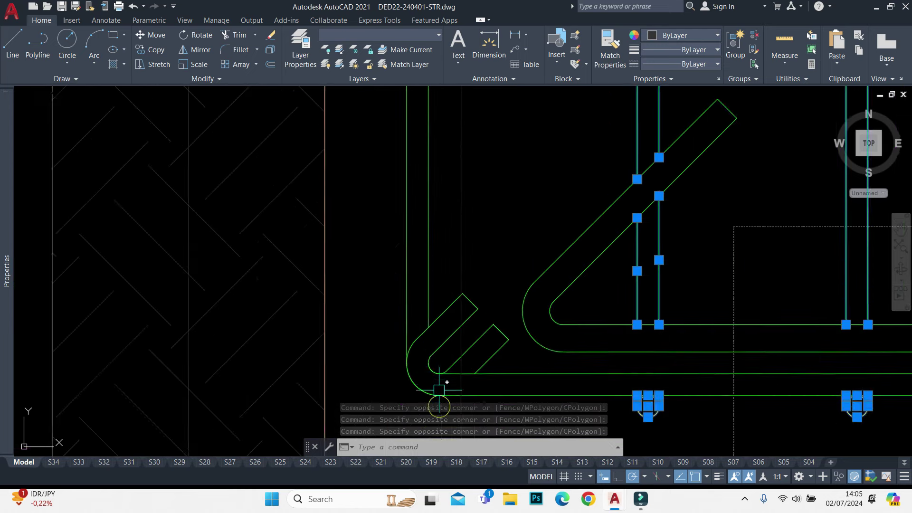
{"action": "scroll", "coordinate": [419, 279], "scroll_direction": "up", "scroll_amount": 2}
{"action": "left_click", "coordinate": [449, 309]}
{"action": "scroll", "coordinate": [452, 315], "scroll_direction": "down", "scroll_amount": 4}
{"action": "middle_click_drag", "start_coordinate": [451, 315], "coordinate": [402, 156]}
{"action": "middle_click_drag", "start_coordinate": [401, 308], "coordinate": [402, 195]}
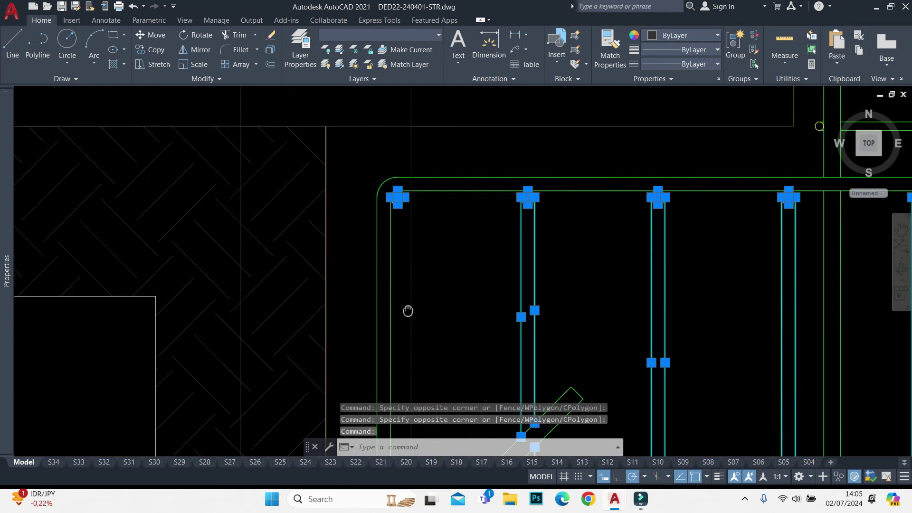
{"action": "scroll", "coordinate": [402, 209], "scroll_direction": "up", "scroll_amount": 2}
{"action": "scroll", "coordinate": [402, 219], "scroll_direction": "up", "scroll_amount": 2}
{"action": "key", "text": "ctrl+shift+c"}
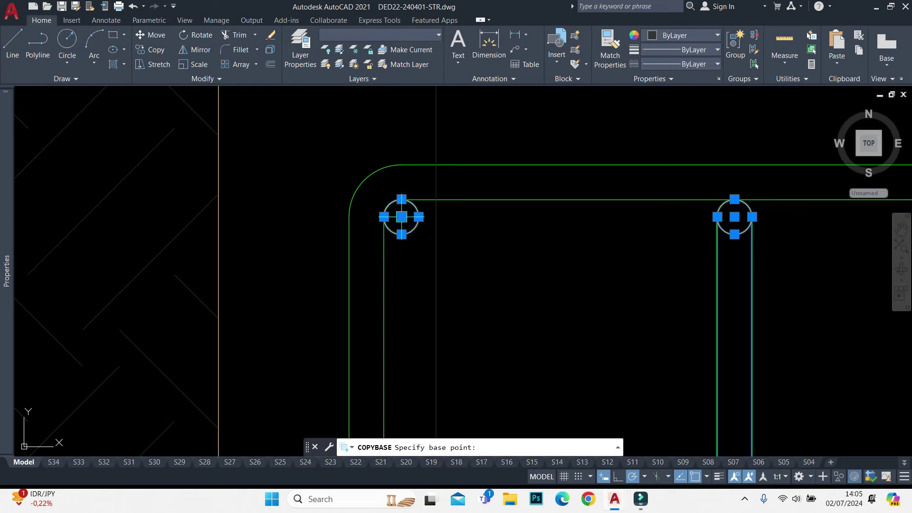
{"action": "scroll", "coordinate": [463, 148], "scroll_direction": "down", "scroll_amount": 5}
{"action": "key", "text": "Escape"}
{"action": "type", "text": "e"}
{"action": "key", "text": "Return"}
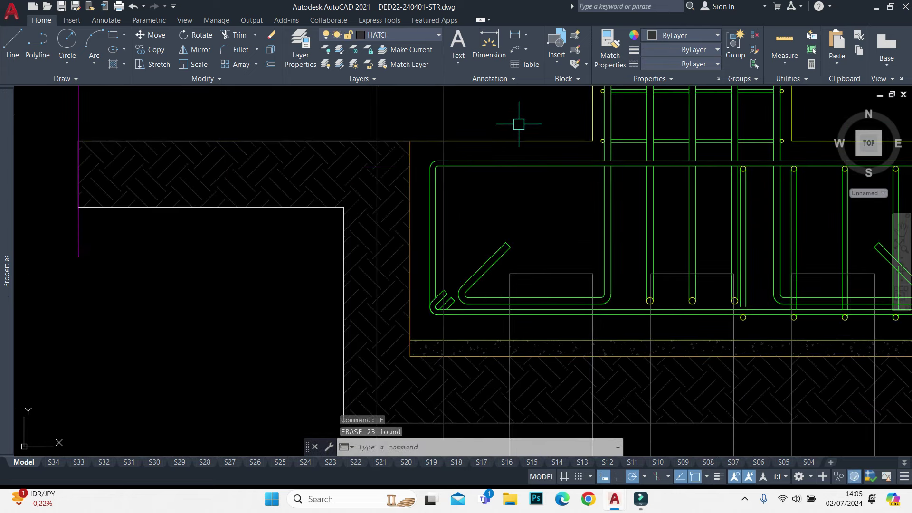
Crossing-select the cap side and stretch the 30 outline and hatch objects to the new width
{"action": "scroll", "coordinate": [518, 124], "scroll_direction": "down", "scroll_amount": 5}
{"action": "scroll", "coordinate": [531, 270], "scroll_direction": "up", "scroll_amount": 2}
{"action": "middle_click_drag", "start_coordinate": [413, 140], "coordinate": [403, 169]}
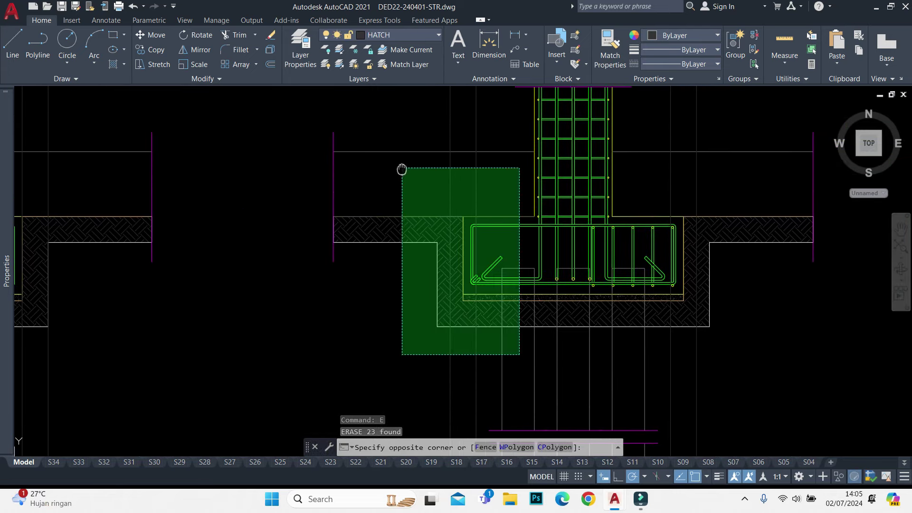
{"action": "left_click", "coordinate": [282, 107]}
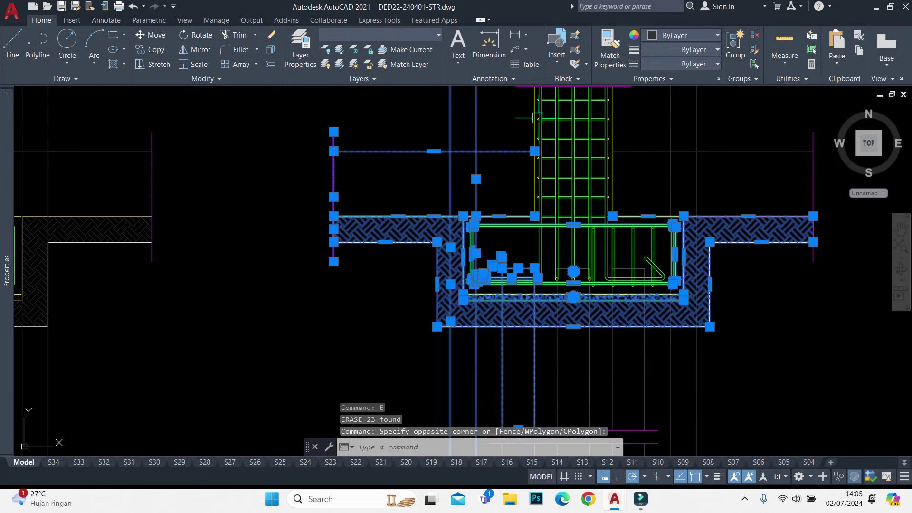
{"action": "left_click", "coordinate": [488, 116]}
{"action": "scroll", "coordinate": [480, 204], "scroll_direction": "up", "scroll_amount": 2}
{"action": "scroll", "coordinate": [444, 204], "scroll_direction": "up", "scroll_amount": 3}
{"action": "type", "text": "s"}
{"action": "key", "text": "Return"}
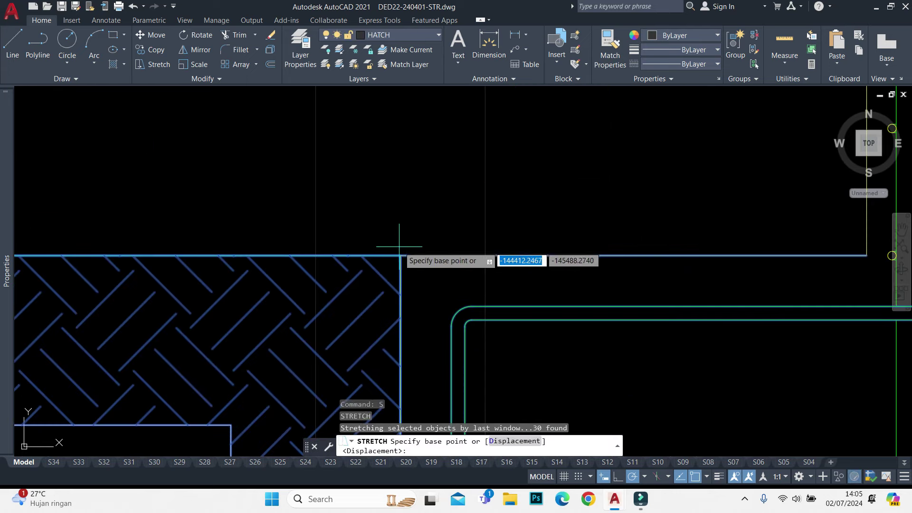
{"action": "left_click", "coordinate": [400, 256]}
{"action": "left_click", "coordinate": [484, 255]}
Stretch the hooked bar's end lines by 100 units
{"action": "scroll", "coordinate": [498, 167], "scroll_direction": "down", "scroll_amount": 5}
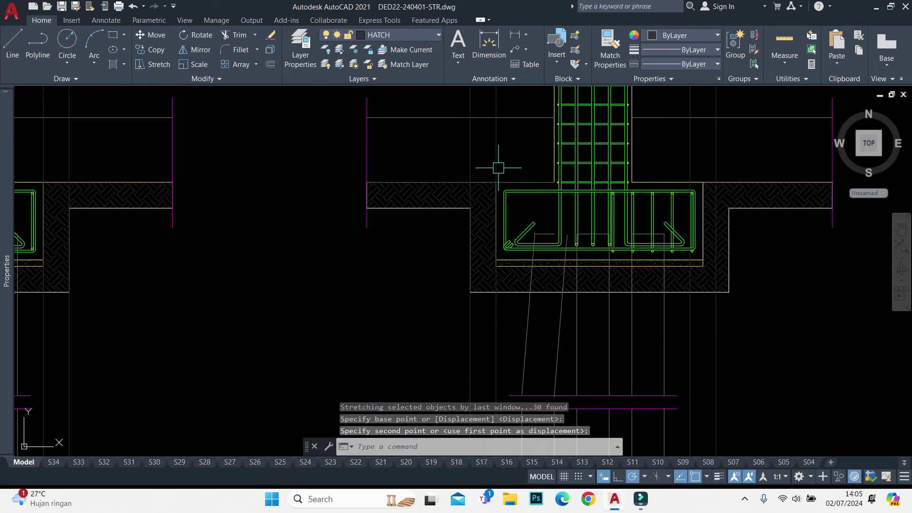
{"action": "scroll", "coordinate": [574, 209], "scroll_direction": "up", "scroll_amount": 4}
{"action": "scroll", "coordinate": [605, 249], "scroll_direction": "up", "scroll_amount": 3}
{"action": "left_click", "coordinate": [604, 179]}
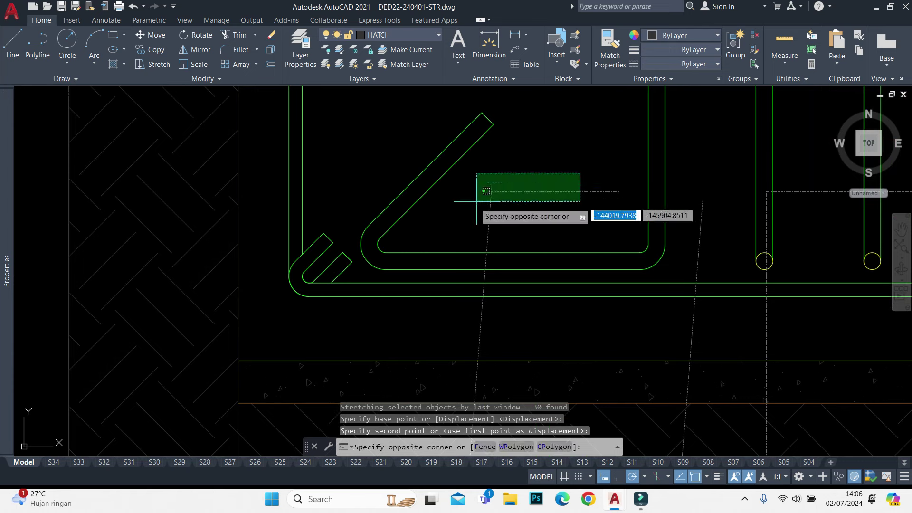
{"action": "left_click", "coordinate": [449, 219]}
{"action": "type", "text": "s"}
{"action": "key", "text": "Return"}
{"action": "left_click", "coordinate": [567, 148]}
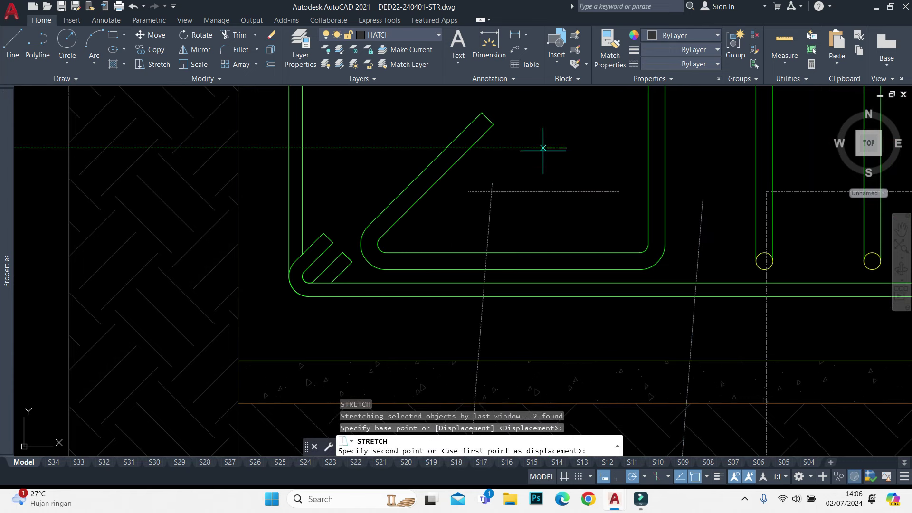
{"action": "type", "text": "100"}
{"action": "key", "text": "Return"}
{"action": "left_click", "coordinate": [542, 200]}
{"action": "left_click", "coordinate": [597, 192]}
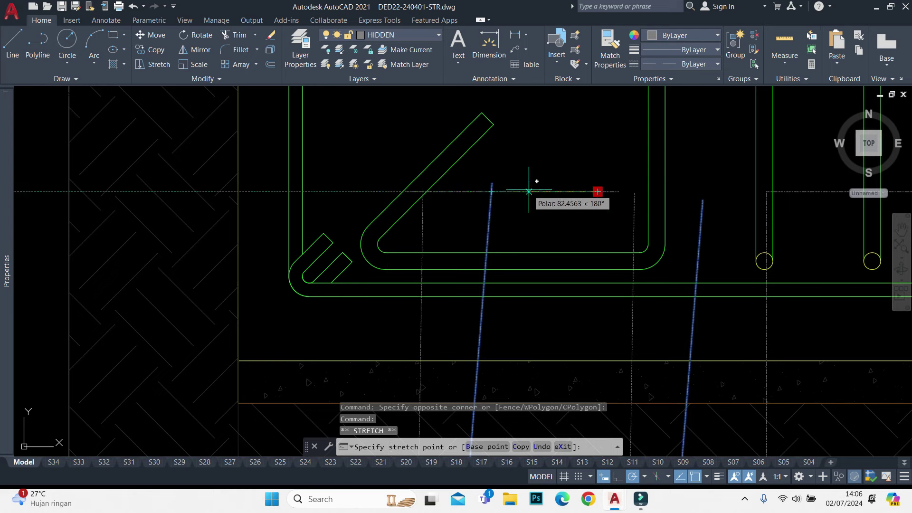
{"action": "key", "text": "Escape"}
{"action": "scroll", "coordinate": [529, 142], "scroll_direction": "down", "scroll_amount": 3}
Paste the copied bars into the resized section at the corner bar
{"action": "scroll", "coordinate": [529, 189], "scroll_direction": "down", "scroll_amount": 2}
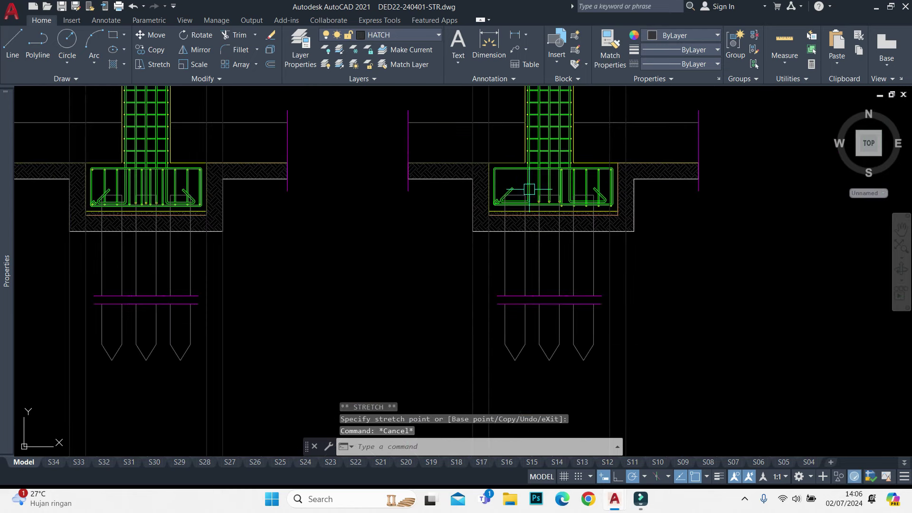
{"action": "scroll", "coordinate": [548, 212], "scroll_direction": "up", "scroll_amount": 3}
{"action": "scroll", "coordinate": [594, 195], "scroll_direction": "down", "scroll_amount": 4}
{"action": "scroll", "coordinate": [556, 261], "scroll_direction": "up", "scroll_amount": 2}
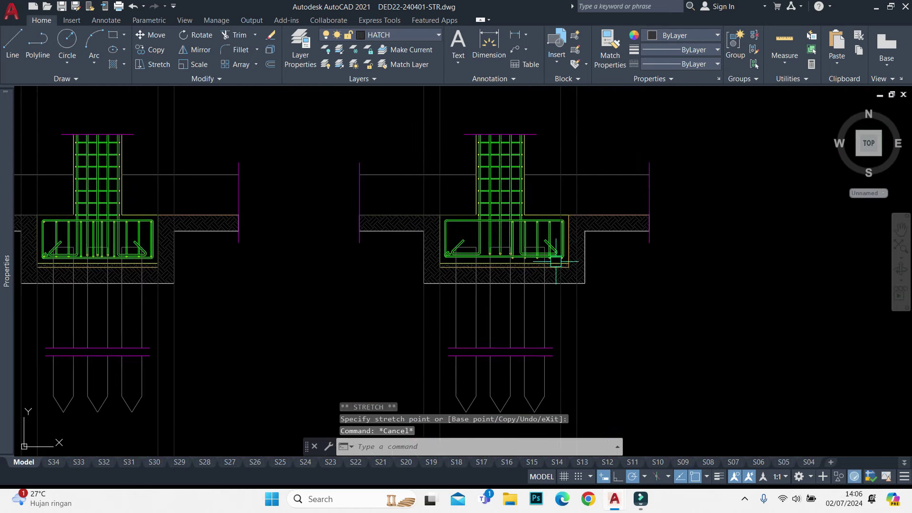
{"action": "scroll", "coordinate": [611, 256], "scroll_direction": "up", "scroll_amount": 2}
{"action": "scroll", "coordinate": [439, 232], "scroll_direction": "up", "scroll_amount": 3}
{"action": "key", "text": "ctrl+v"}
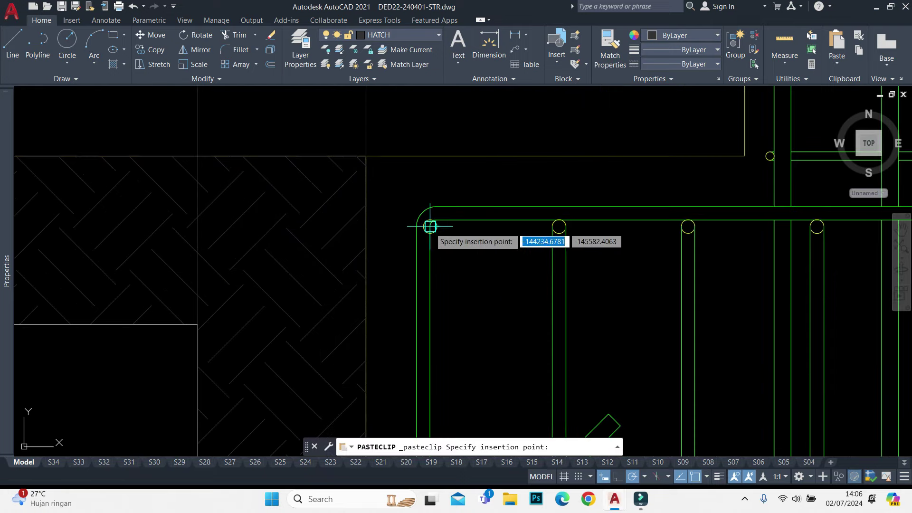
{"action": "left_click", "coordinate": [439, 232]}
{"action": "scroll", "coordinate": [439, 232], "scroll_direction": "down", "scroll_amount": 4}
{"action": "middle_click_drag", "start_coordinate": [618, 190], "coordinate": [513, 204]}
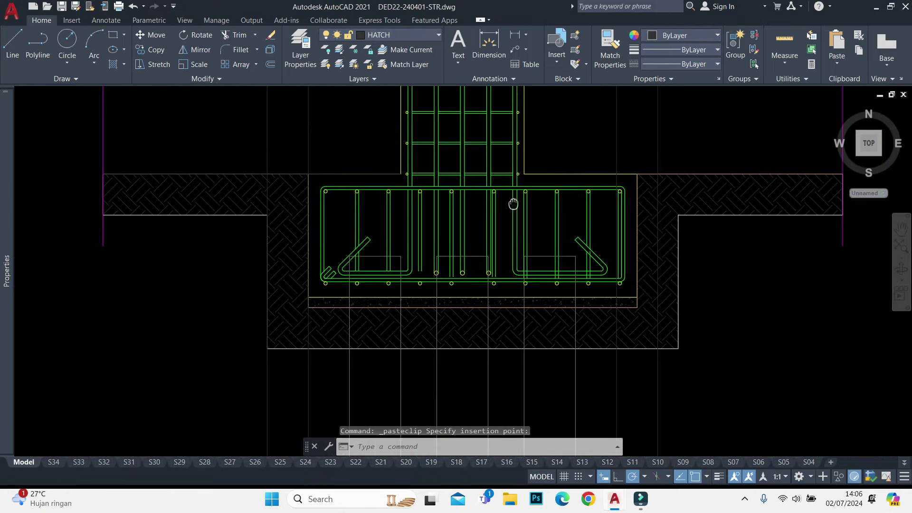
{"action": "scroll", "coordinate": [416, 272], "scroll_direction": "up", "scroll_amount": 4}
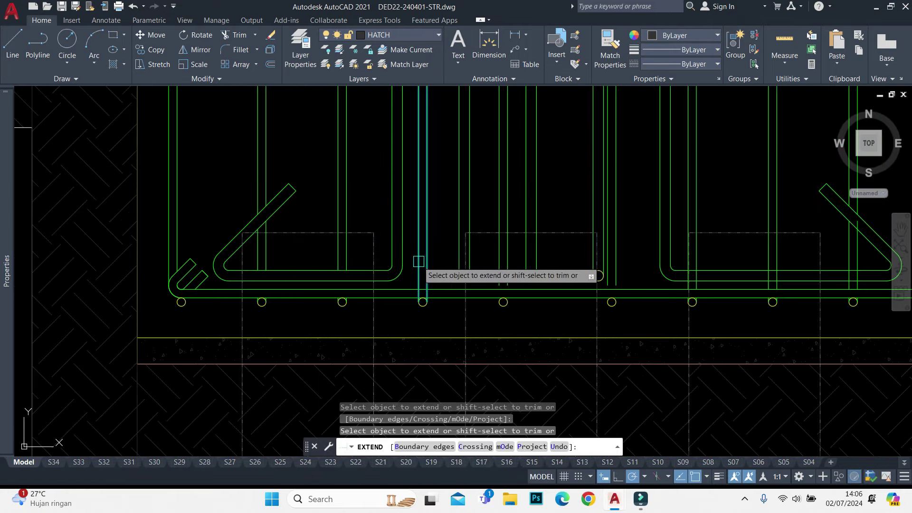
{"action": "scroll", "coordinate": [518, 271], "scroll_direction": "down", "scroll_amount": 2}
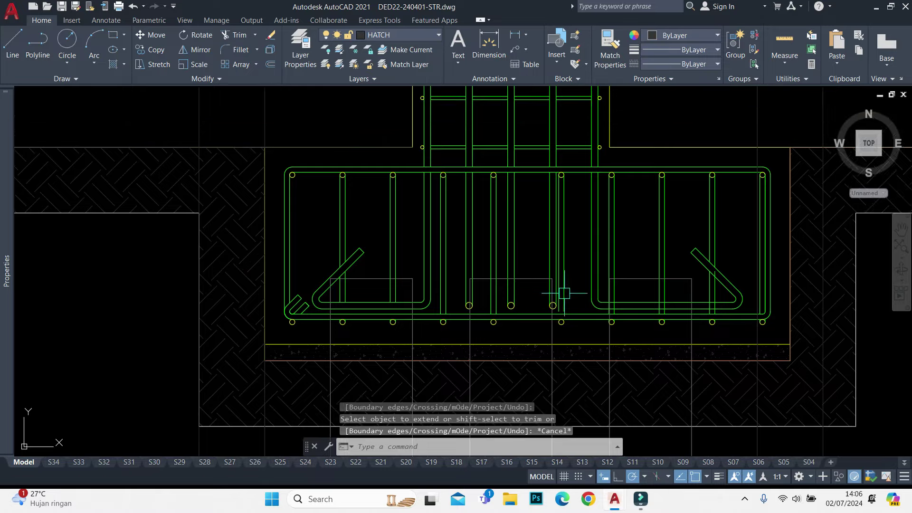
{"action": "scroll", "coordinate": [561, 295], "scroll_direction": "up", "scroll_amount": 2}
{"action": "key", "text": "Escape"}
Window-select the right-hand bars, copy them with a base point, and erase the 24 objects
{"action": "left_click", "coordinate": [564, 305]}
{"action": "scroll", "coordinate": [526, 238], "scroll_direction": "up", "scroll_amount": 5}
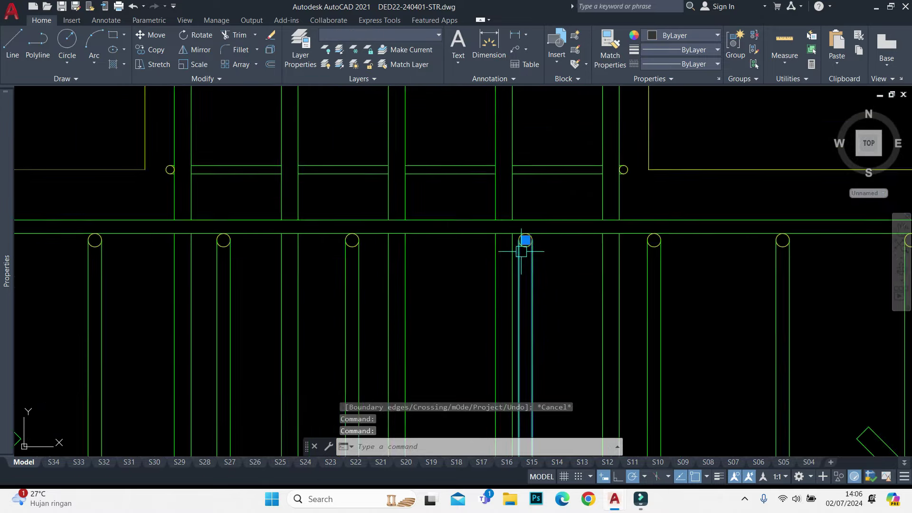
{"action": "scroll", "coordinate": [523, 245], "scroll_direction": "down", "scroll_amount": 4}
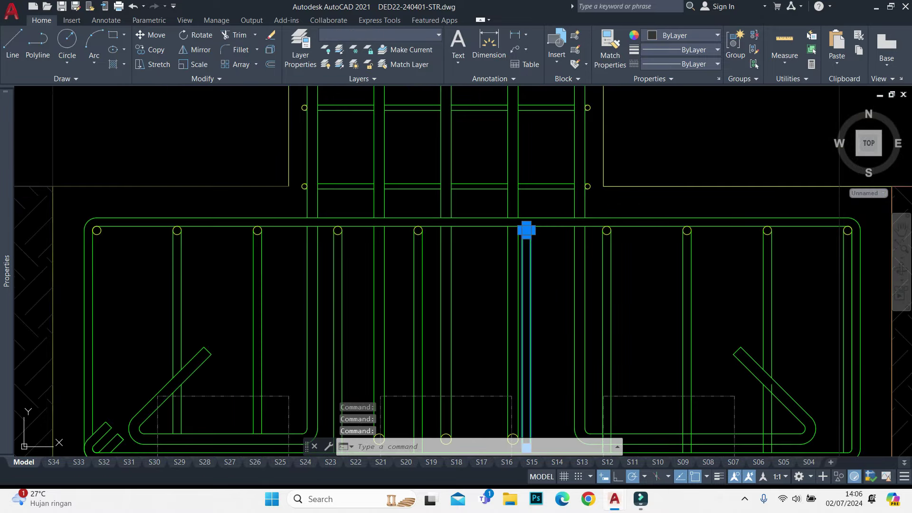
{"action": "left_click", "coordinate": [611, 199]}
{"action": "scroll", "coordinate": [610, 200], "scroll_direction": "down", "scroll_amount": 2}
{"action": "left_click", "coordinate": [766, 380]}
{"action": "scroll", "coordinate": [783, 177], "scroll_direction": "up", "scroll_amount": 4}
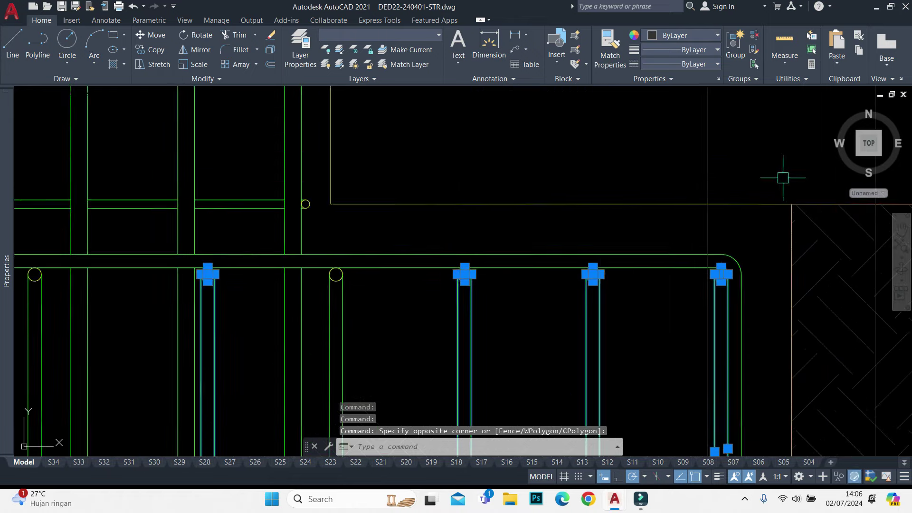
{"action": "scroll", "coordinate": [720, 259], "scroll_direction": "up", "scroll_amount": 4}
{"action": "key", "text": "ctrl+shift+c"}
{"action": "key", "text": "Escape"}
{"action": "scroll", "coordinate": [689, 228], "scroll_direction": "down", "scroll_amount": 3}
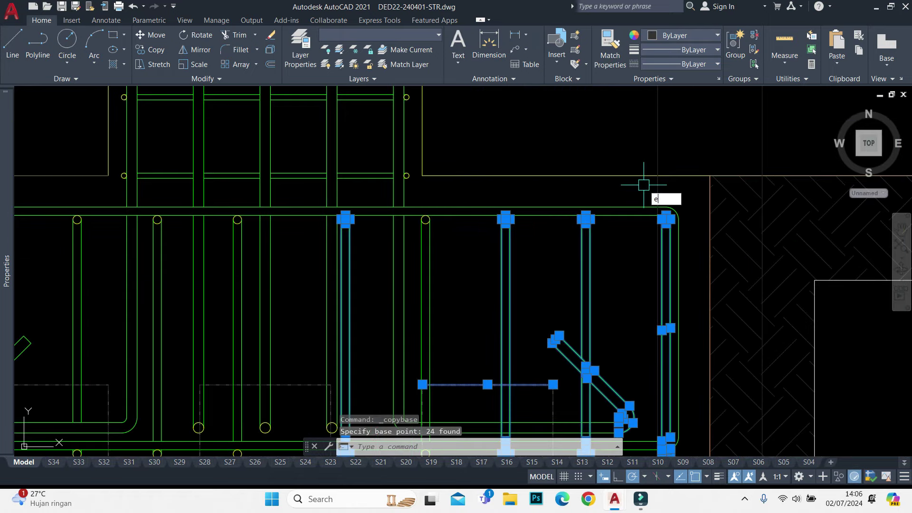
{"action": "type", "text": "e"}
{"action": "key", "text": "Return"}
{"action": "scroll", "coordinate": [665, 187], "scroll_direction": "up", "scroll_amount": 3}
{"action": "scroll", "coordinate": [788, 233], "scroll_direction": "down", "scroll_amount": 3}
{"action": "scroll", "coordinate": [703, 306], "scroll_direction": "up", "scroll_amount": 3}
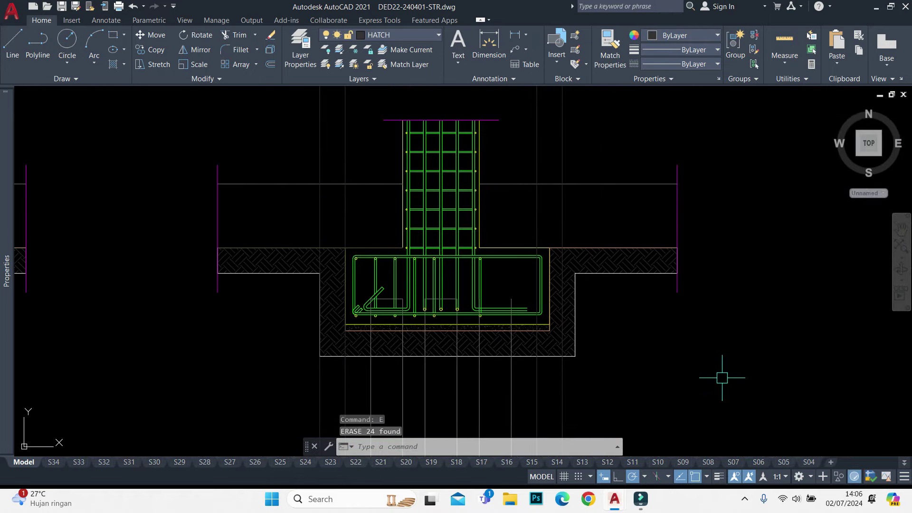
Stretch the cap's right edge and hatch 100 units to the left
{"action": "left_click", "coordinate": [631, 405]}
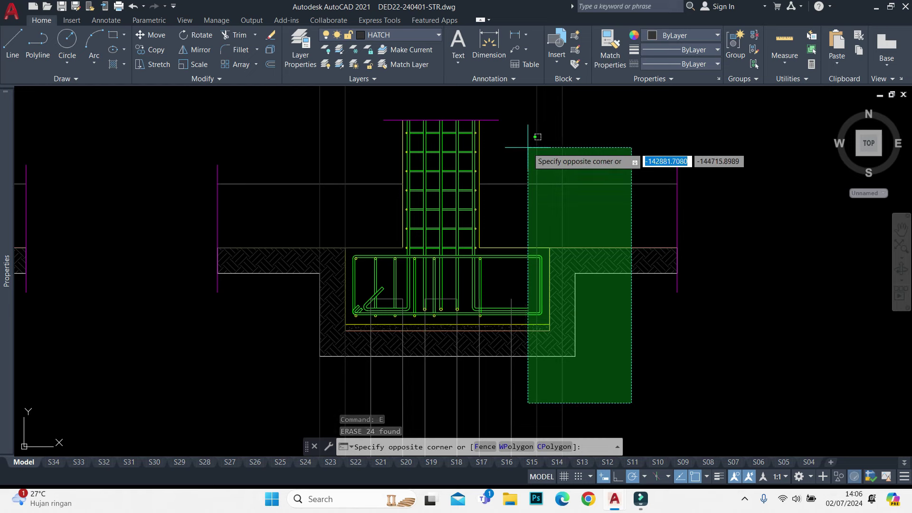
{"action": "left_click", "coordinate": [505, 134]}
{"action": "left_click", "coordinate": [564, 132]}
{"action": "scroll", "coordinate": [563, 282], "scroll_direction": "up", "scroll_amount": 4}
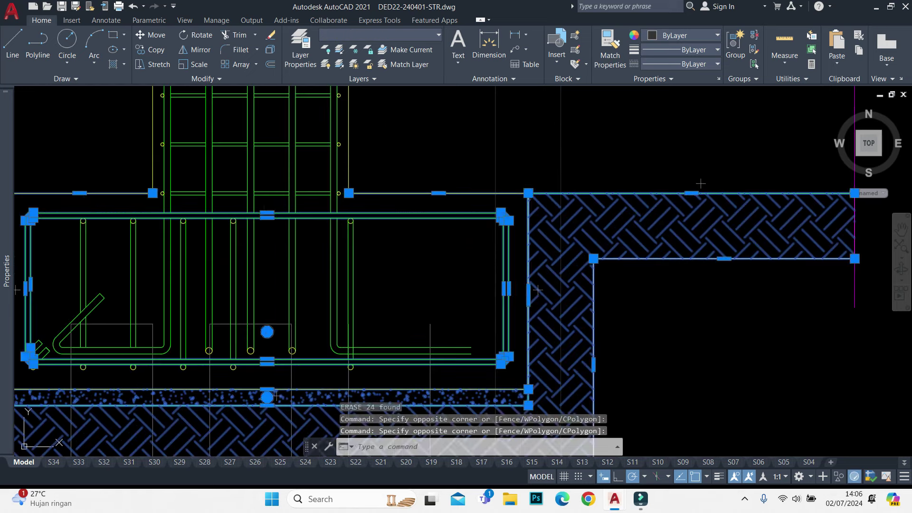
{"action": "type", "text": "s"}
{"action": "key", "text": "Return"}
{"action": "left_click", "coordinate": [527, 194]}
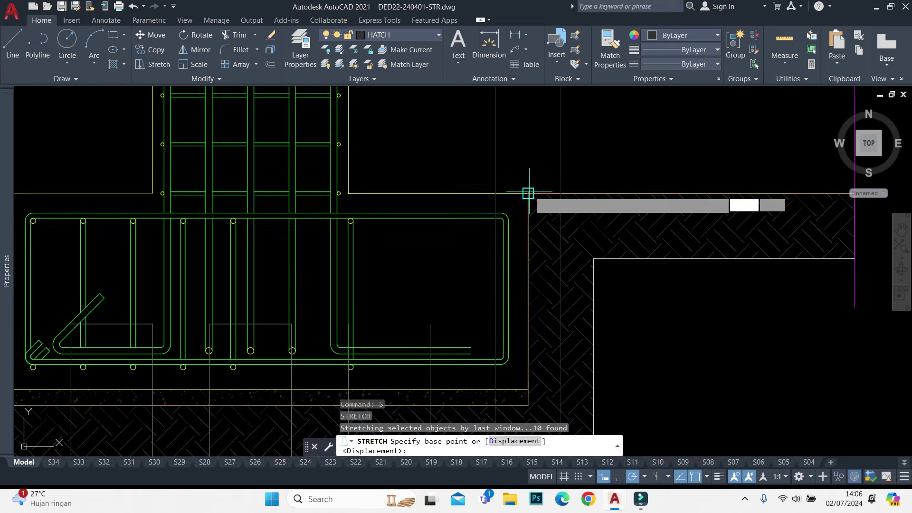
{"action": "left_click", "coordinate": [498, 190]}
Paste the right-hand bars back into the section at the bar centre
{"action": "key", "text": "ctrl+v"}
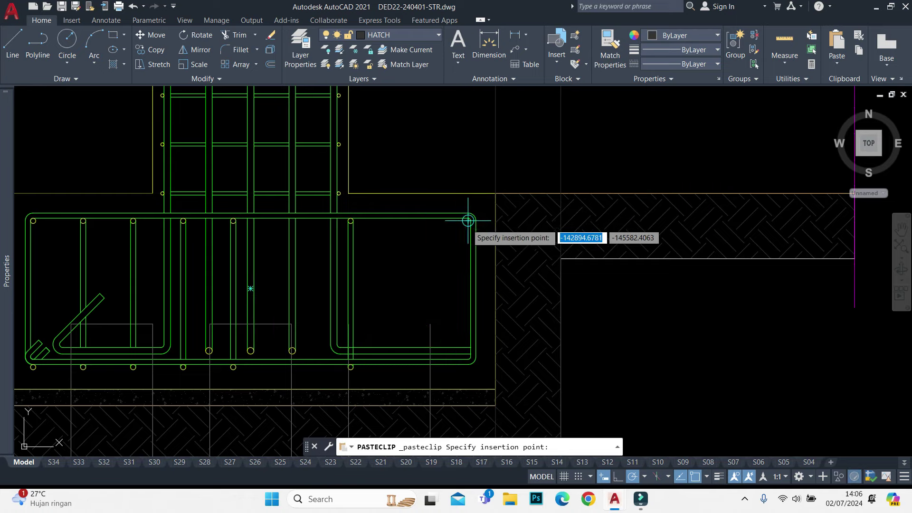
{"action": "left_click", "coordinate": [468, 220]}
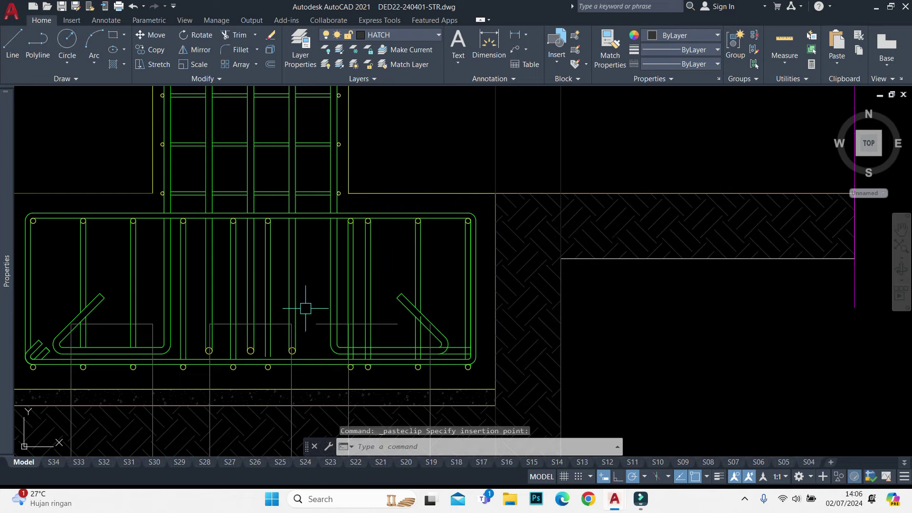
{"action": "scroll", "coordinate": [261, 352], "scroll_direction": "up", "scroll_amount": 3}
{"action": "type", "text": "ex"}
{"action": "key", "text": "Return"}
{"action": "left_click", "coordinate": [267, 357]}
{"action": "left_click", "coordinate": [319, 350]}
{"action": "scroll", "coordinate": [524, 202], "scroll_direction": "down", "scroll_amount": 1}
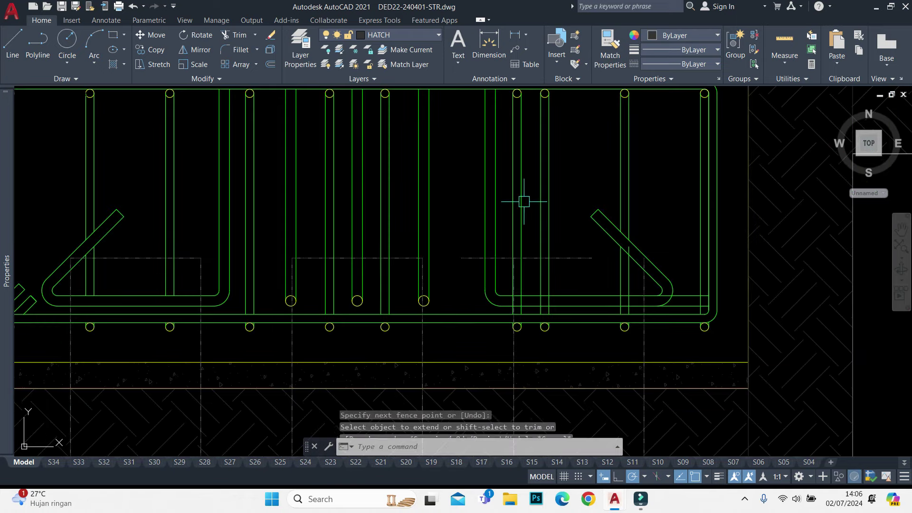
{"action": "key", "text": "Escape"}
{"action": "middle_click_drag", "start_coordinate": [524, 201], "coordinate": [526, 252]}
{"action": "mouse_move", "coordinate": [551, 209]}
{"action": "middle_mouse_down"}
{"action": "mouse_move", "coordinate": [555, 242]}
{"action": "mouse_move", "coordinate": [529, 210]}
{"action": "mouse_move", "coordinate": [494, 290]}
{"action": "mouse_move", "coordinate": [482, 253]}
{"action": "middle_mouse_up"}
Erase the duplicate right-hand bar and the stray bar dot at the bottom
{"action": "left_click", "coordinate": [511, 204]}
{"action": "type", "text": "e"}
{"action": "key", "text": "Return"}
{"action": "scroll", "coordinate": [482, 252], "scroll_direction": "up", "scroll_amount": 2}
{"action": "left_click", "coordinate": [519, 332]}
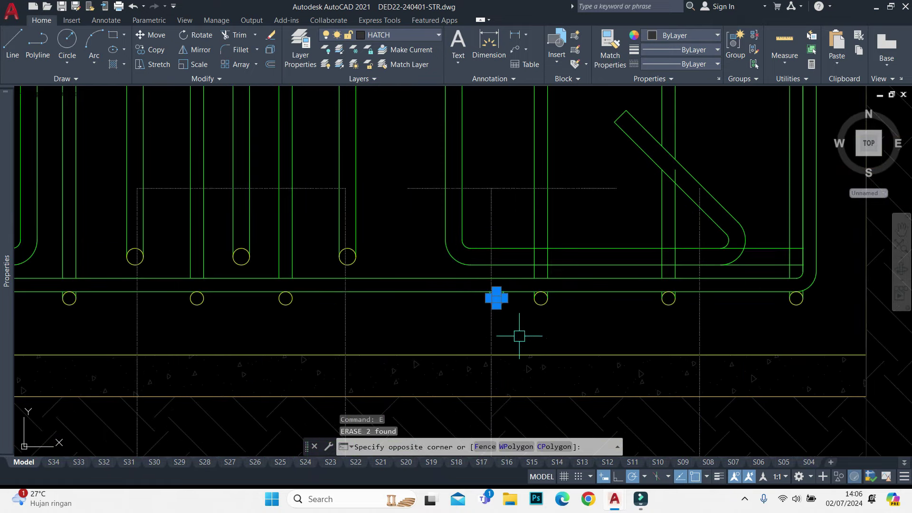
{"action": "key", "text": "Delete"}
Move the selected line horizontally to its new position on the right
{"action": "type", "text": "m"}
{"action": "key", "text": "Return"}
{"action": "left_click", "coordinate": [614, 188]}
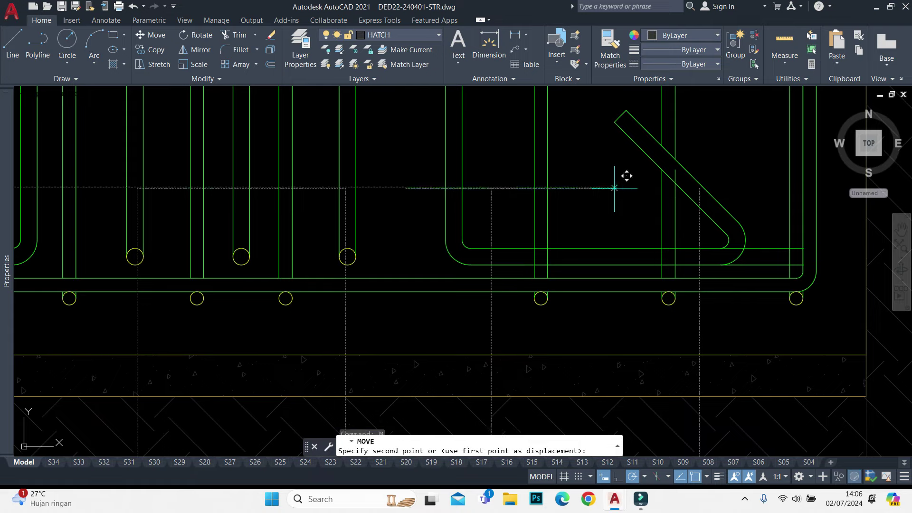
{"action": "left_click", "coordinate": [700, 188]}
{"action": "scroll", "coordinate": [679, 178], "scroll_direction": "up", "scroll_amount": 4}
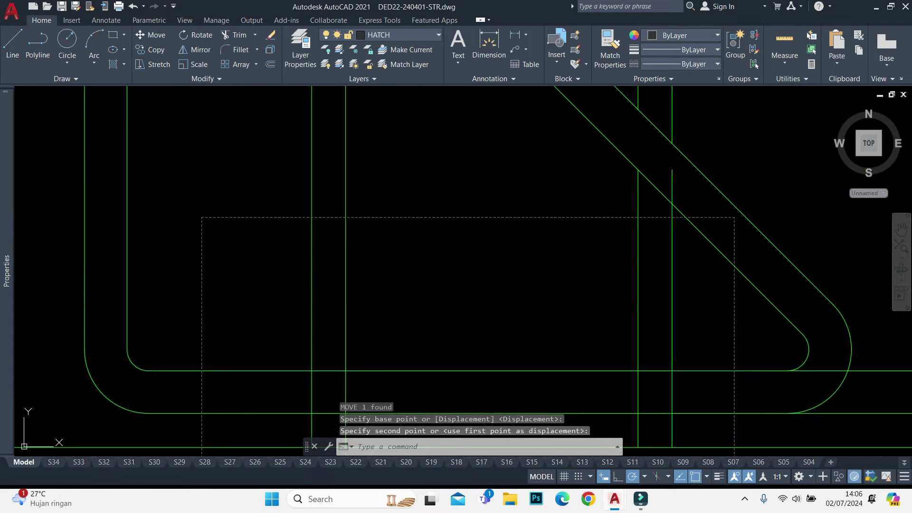
{"action": "type", "text": "tr"}
{"action": "key", "text": "Return"}
{"action": "key", "text": "Escape"}
{"action": "scroll", "coordinate": [675, 183], "scroll_direction": "down", "scroll_amount": 3}
Erase the two stray lines at the right hook of the rebar
{"action": "scroll", "coordinate": [672, 190], "scroll_direction": "down", "scroll_amount": 2}
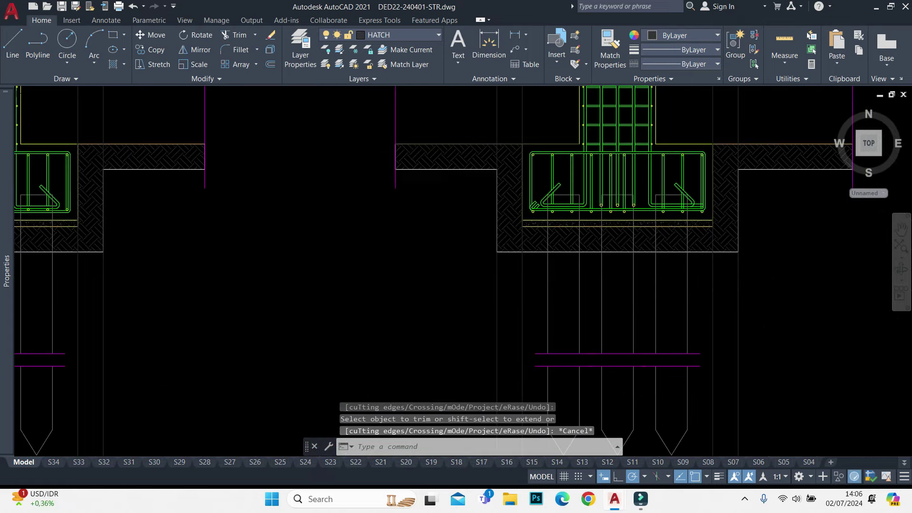
{"action": "scroll", "coordinate": [670, 200], "scroll_direction": "up", "scroll_amount": 2}
{"action": "scroll", "coordinate": [666, 207], "scroll_direction": "up", "scroll_amount": 1}
{"action": "scroll", "coordinate": [652, 208], "scroll_direction": "up", "scroll_amount": 2}
{"action": "type", "text": "tr"}
{"action": "key", "text": "Return"}
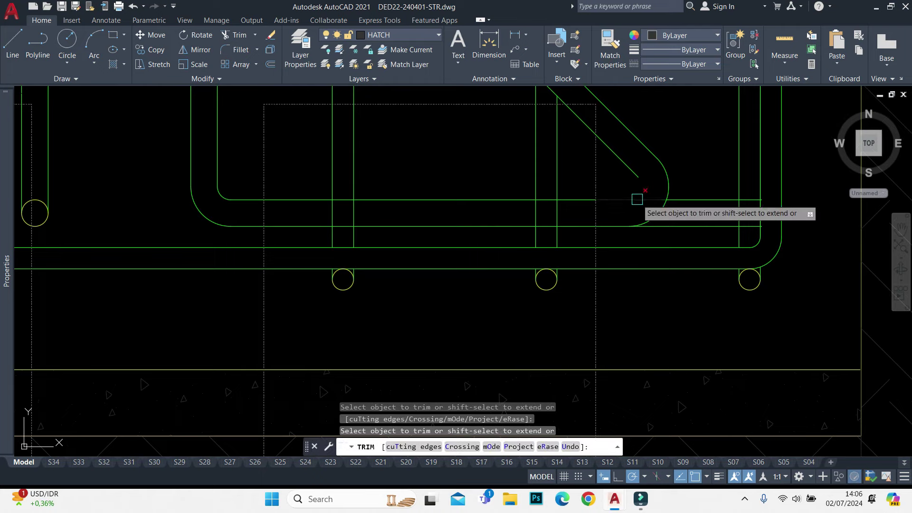
{"action": "key", "text": "Escape"}
{"action": "left_click", "coordinate": [706, 201]}
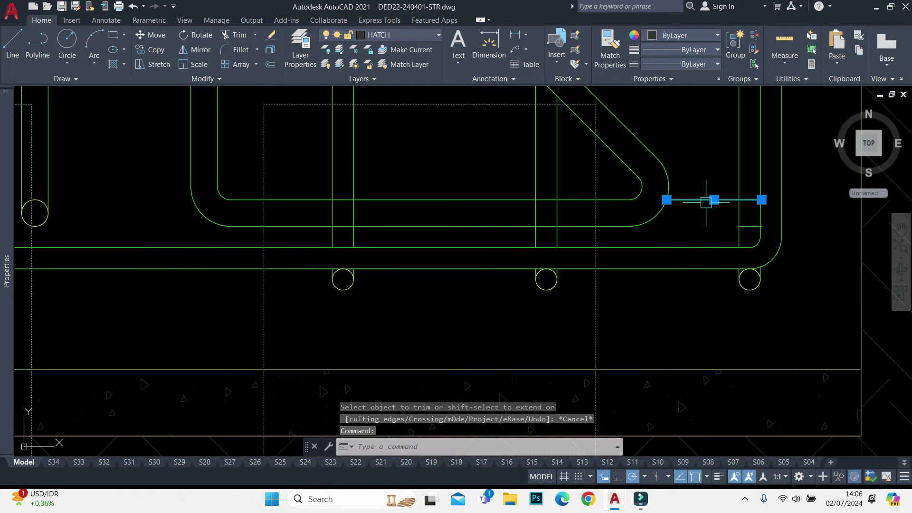
{"action": "left_click", "coordinate": [789, 239]}
{"action": "type", "text": "e"}
{"action": "key", "text": "Return"}
Trim the short vertical bars between the two horizontal lines with a fence
{"action": "scroll", "coordinate": [753, 217], "scroll_direction": "down", "scroll_amount": 3}
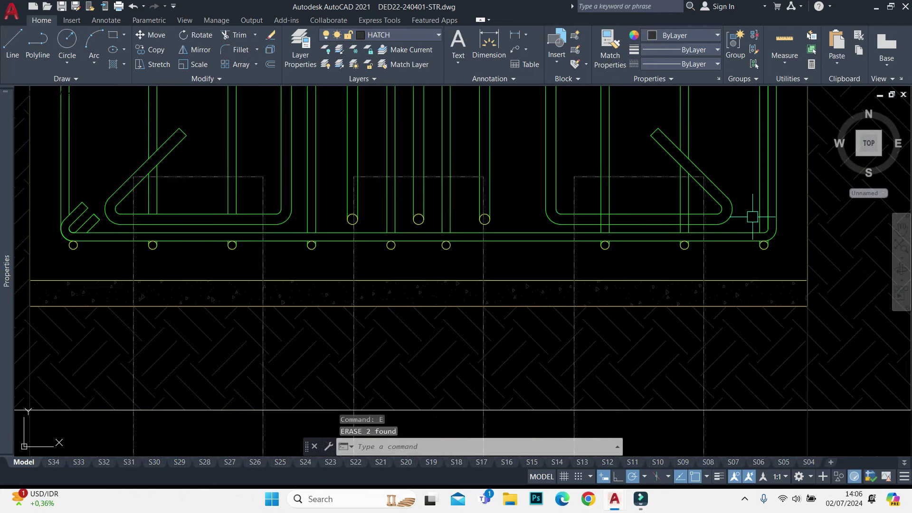
{"action": "scroll", "coordinate": [684, 195], "scroll_direction": "up", "scroll_amount": 4}
{"action": "type", "text": "tr"}
{"action": "key", "text": "Return"}
{"action": "left_click_drag", "start_coordinate": [706, 261], "coordinate": [443, 260]}
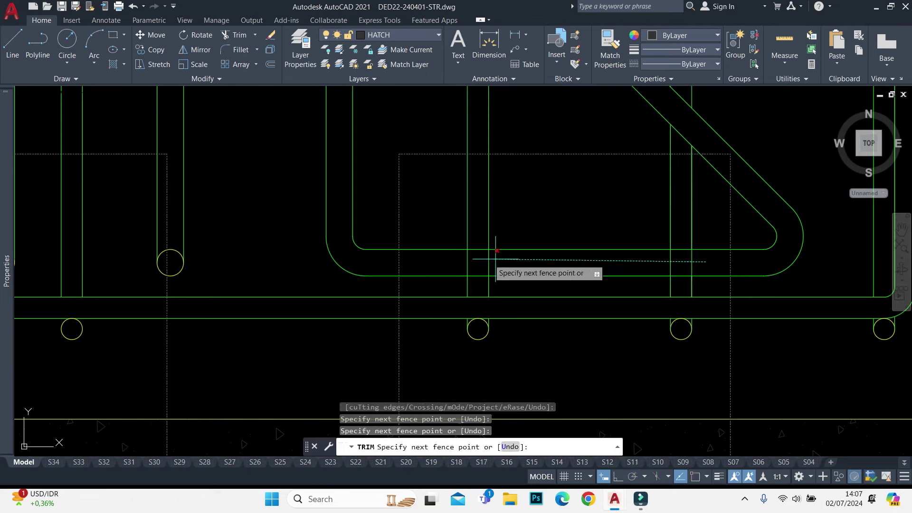
{"action": "key", "text": "Escape"}
Select the two short vertical bars and try mirroring them at the centre bar, then cancel
{"action": "left_click", "coordinate": [444, 259]}
{"action": "left_click", "coordinate": [707, 306]}
{"action": "scroll", "coordinate": [705, 285], "scroll_direction": "down", "scroll_amount": 3}
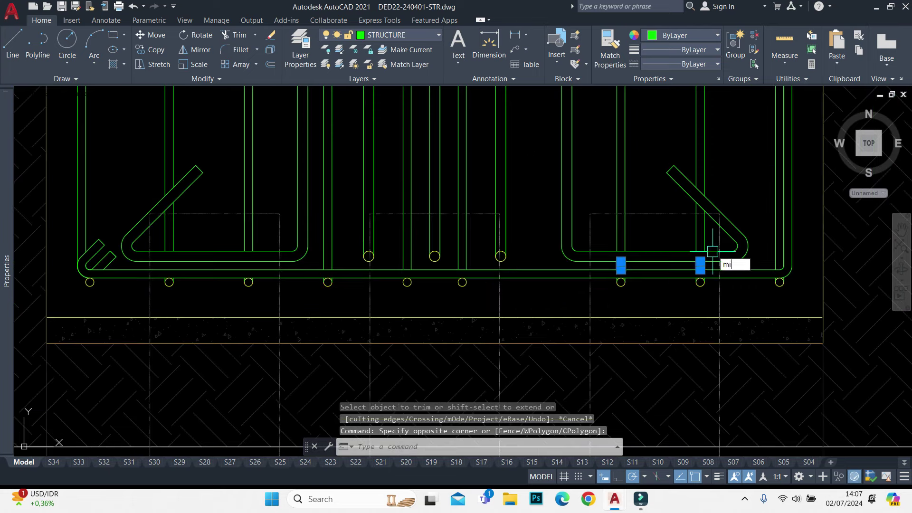
{"action": "type", "text": "mi"}
{"action": "key", "text": "Return"}
{"action": "left_click", "coordinate": [407, 285]}
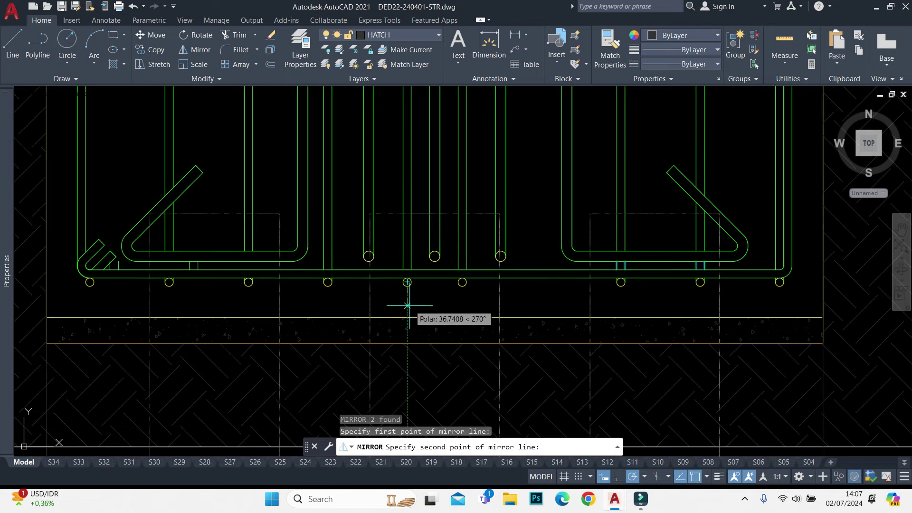
{"action": "key", "text": "Escape"}
{"action": "scroll", "coordinate": [603, 259], "scroll_direction": "up", "scroll_amount": 2}
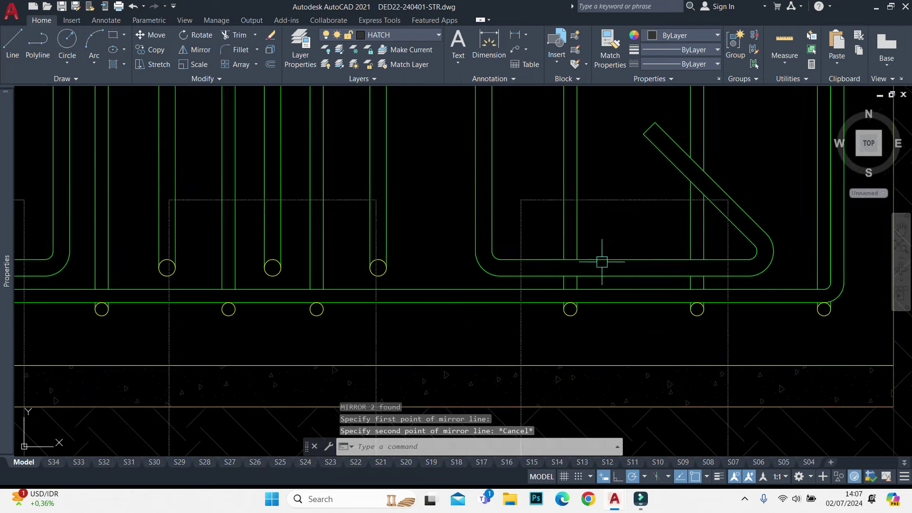
{"action": "scroll", "coordinate": [546, 261], "scroll_direction": "up", "scroll_amount": 4}
Mirror the two short bars about the vertical centreline, keeping the originals
{"action": "left_click", "coordinate": [546, 268]}
{"action": "scroll", "coordinate": [791, 322], "scroll_direction": "down", "scroll_amount": 3}
{"action": "left_click", "coordinate": [875, 335]}
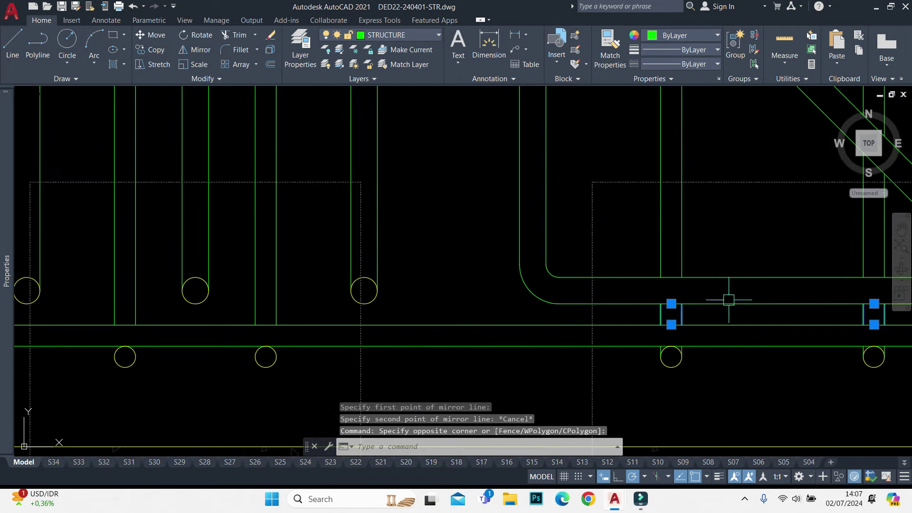
{"action": "scroll", "coordinate": [727, 301], "scroll_direction": "down", "scroll_amount": 2}
{"action": "type", "text": "mi"}
{"action": "key", "text": "Return"}
{"action": "scroll", "coordinate": [304, 346], "scroll_direction": "down", "scroll_amount": 2}
{"action": "scroll", "coordinate": [428, 298], "scroll_direction": "down", "scroll_amount": 2}
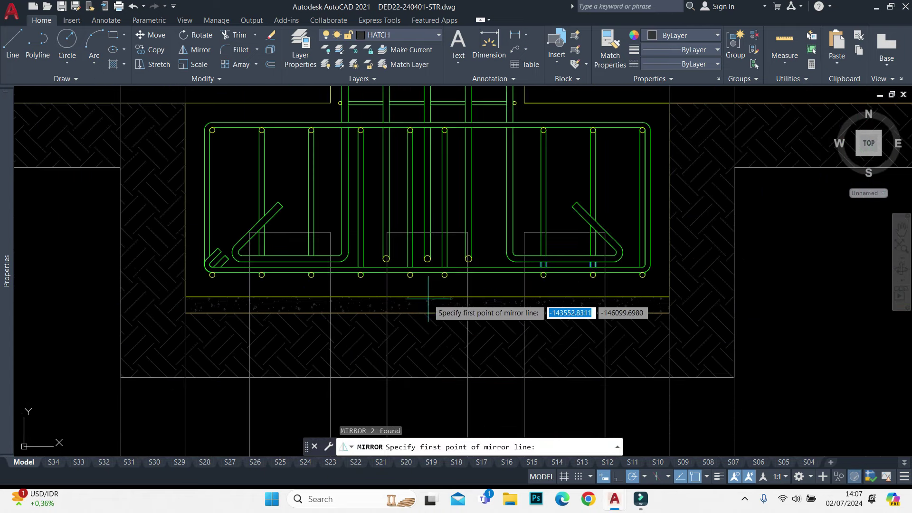
{"action": "scroll", "coordinate": [428, 278], "scroll_direction": "up", "scroll_amount": 2}
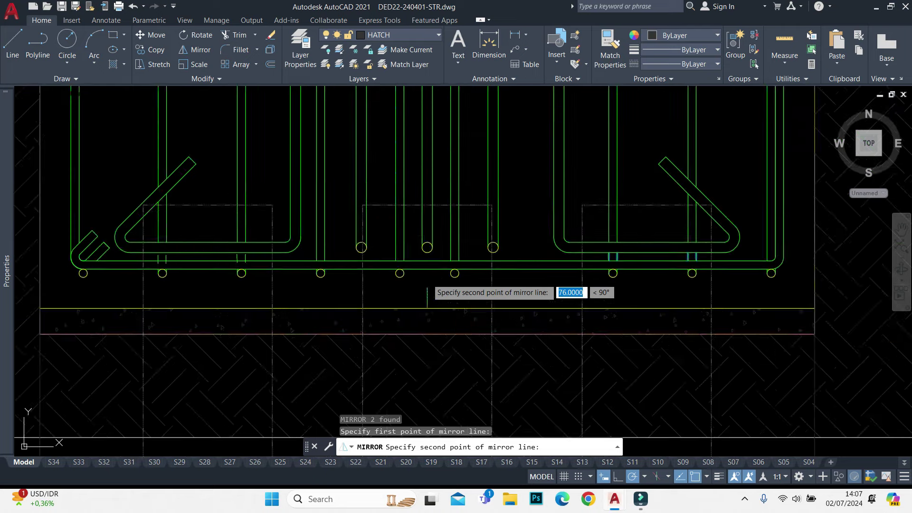
{"action": "scroll", "coordinate": [427, 282], "scroll_direction": "up", "scroll_amount": 2}
{"action": "left_click", "coordinate": [457, 318]}
{"action": "key", "text": "Return"}
{"action": "scroll", "coordinate": [457, 317], "scroll_direction": "down", "scroll_amount": 3}
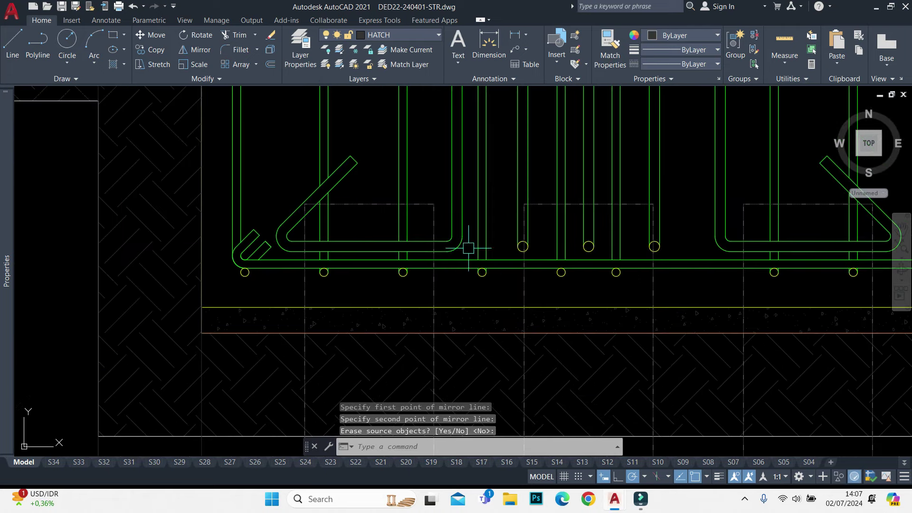
{"action": "middle_click_drag", "start_coordinate": [458, 318], "coordinate": [546, 266]}
Mirror the middle bar near the cap centre about the centreline, keeping the original
{"action": "scroll", "coordinate": [609, 256], "scroll_direction": "up", "scroll_amount": 3}
{"action": "scroll", "coordinate": [608, 218], "scroll_direction": "down", "scroll_amount": 3}
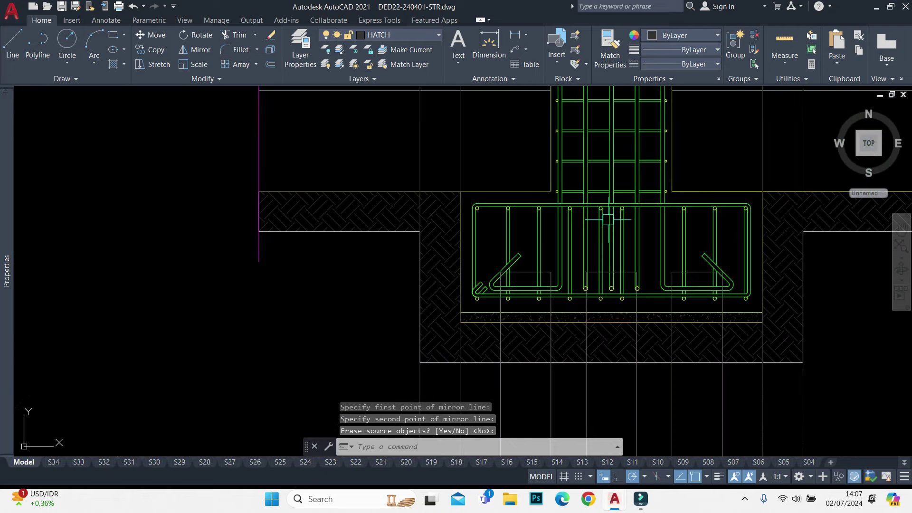
{"action": "scroll", "coordinate": [616, 216], "scroll_direction": "up", "scroll_amount": 3}
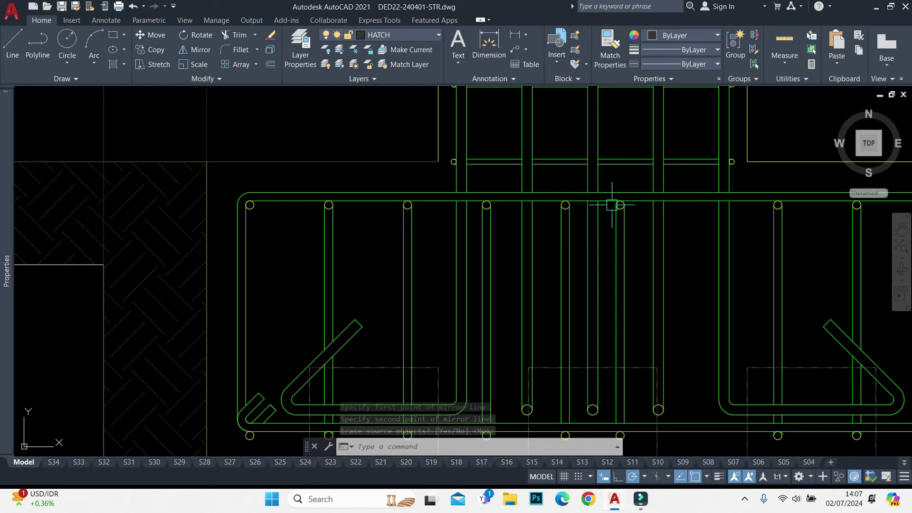
{"action": "scroll", "coordinate": [469, 163], "scroll_direction": "up", "scroll_amount": 2}
{"action": "scroll", "coordinate": [471, 164], "scroll_direction": "down", "scroll_amount": 2}
{"action": "left_click", "coordinate": [470, 164]}
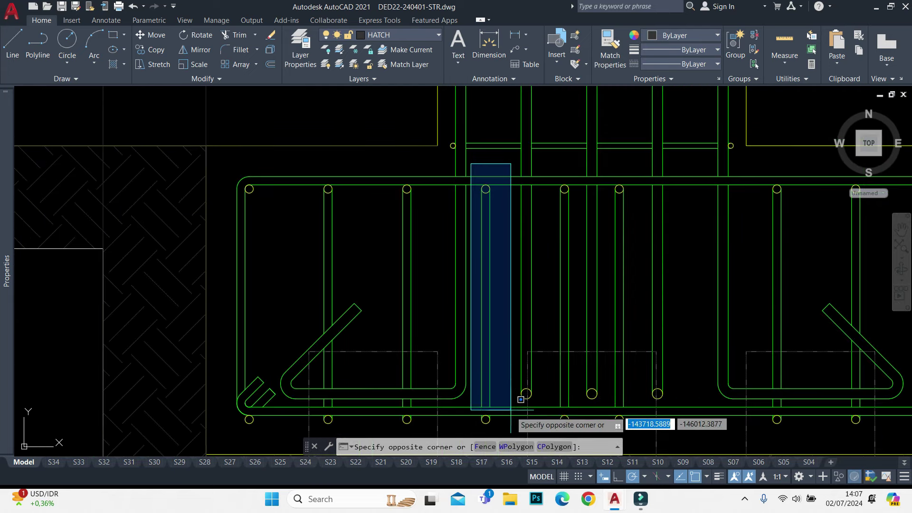
{"action": "left_click", "coordinate": [511, 425]}
{"action": "middle_click_drag", "start_coordinate": [511, 425], "coordinate": [462, 319]}
{"action": "type", "text": "mi"}
{"action": "key", "text": "Return"}
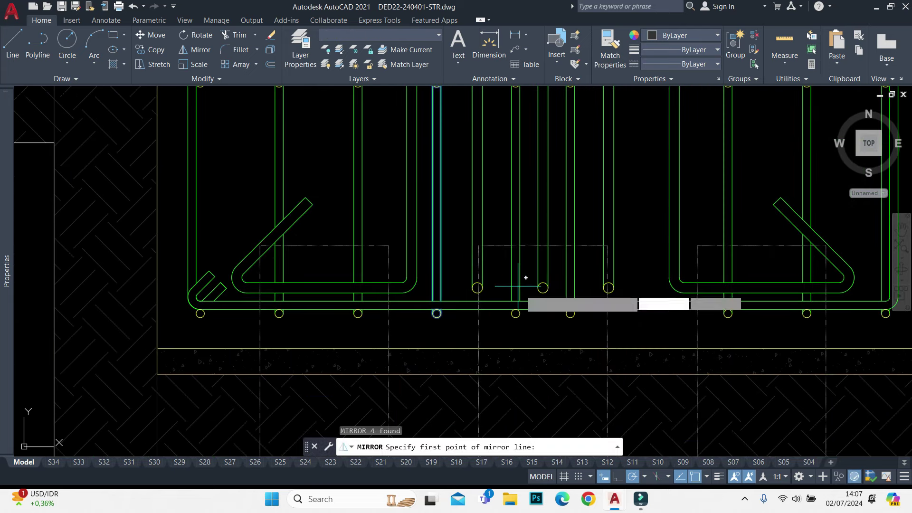
{"action": "left_click", "coordinate": [543, 324]}
{"action": "key", "text": "Return"}
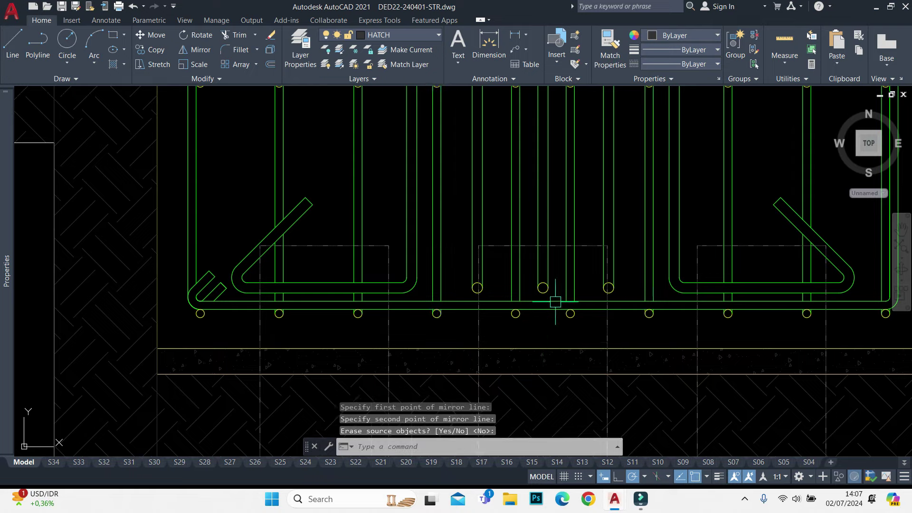
Zoom around the section to check the now-symmetric rebar cage
{"action": "scroll", "coordinate": [554, 302], "scroll_direction": "down", "scroll_amount": 3}
{"action": "scroll", "coordinate": [570, 266], "scroll_direction": "down", "scroll_amount": 2}
{"action": "scroll", "coordinate": [354, 250], "scroll_direction": "up", "scroll_amount": 3}
{"action": "scroll", "coordinate": [417, 183], "scroll_direction": "up", "scroll_amount": 4}
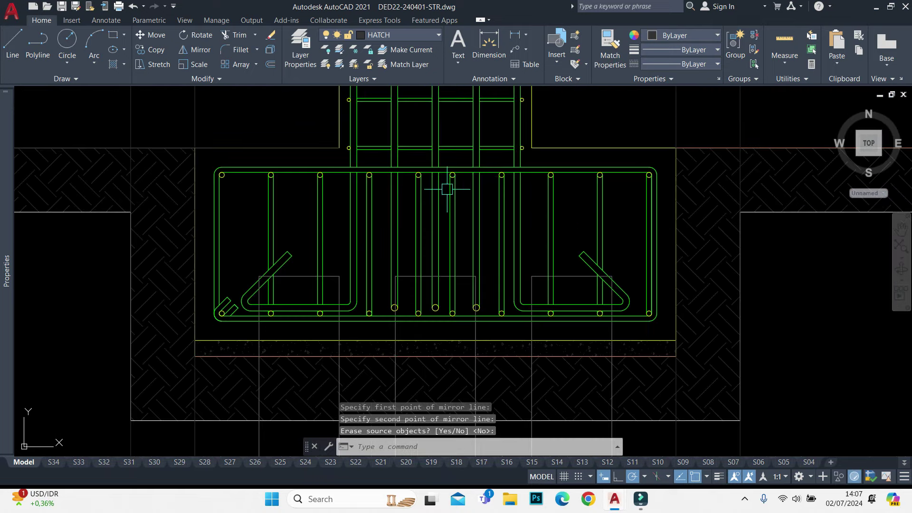
{"action": "scroll", "coordinate": [519, 204], "scroll_direction": "down", "scroll_amount": 3}
{"action": "scroll", "coordinate": [576, 230], "scroll_direction": "up", "scroll_amount": 4}
{"action": "scroll", "coordinate": [570, 268], "scroll_direction": "down", "scroll_amount": 5}
{"action": "scroll", "coordinate": [570, 269], "scroll_direction": "down", "scroll_amount": 4}
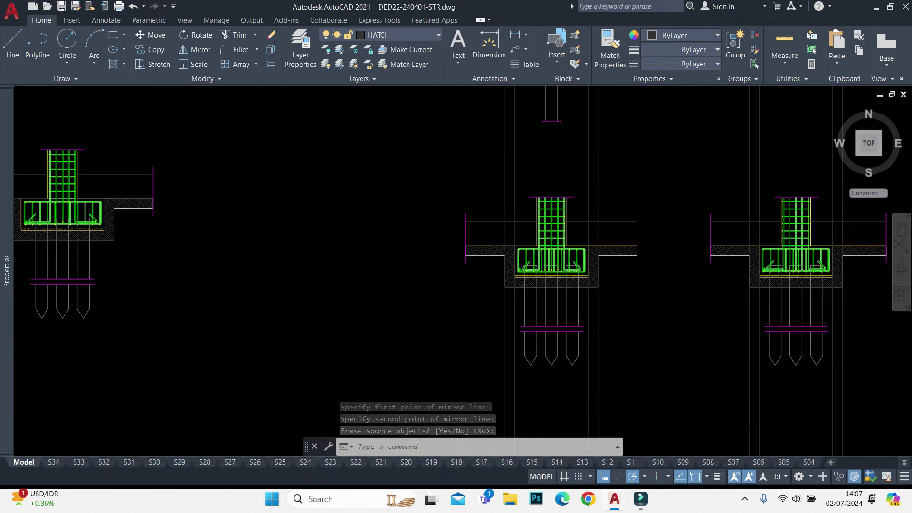
{"action": "scroll", "coordinate": [470, 269], "scroll_direction": "down", "scroll_amount": 2}
{"action": "scroll", "coordinate": [464, 301], "scroll_direction": "up", "scroll_amount": 5}
{"action": "scroll", "coordinate": [464, 301], "scroll_direction": "up", "scroll_amount": 3}
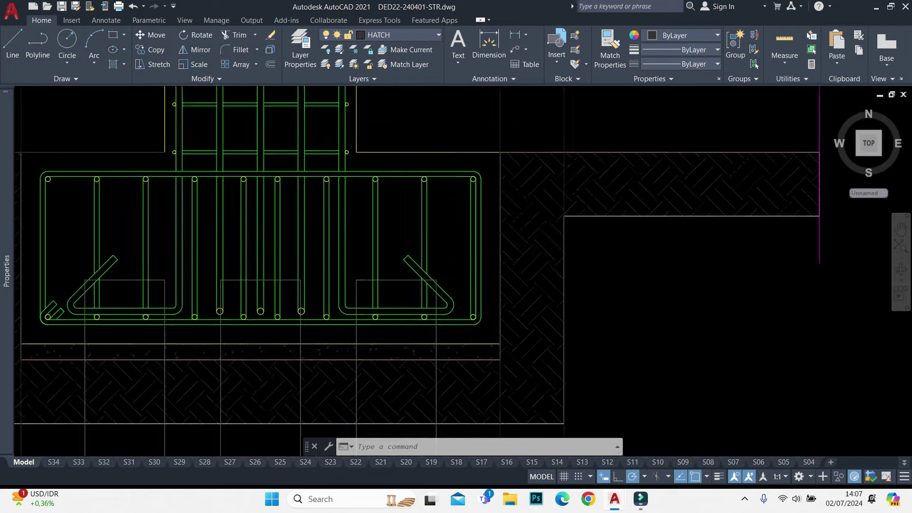
{"action": "scroll", "coordinate": [310, 279], "scroll_direction": "up", "scroll_amount": 2}
{"action": "scroll", "coordinate": [126, 313], "scroll_direction": "down", "scroll_amount": 2}
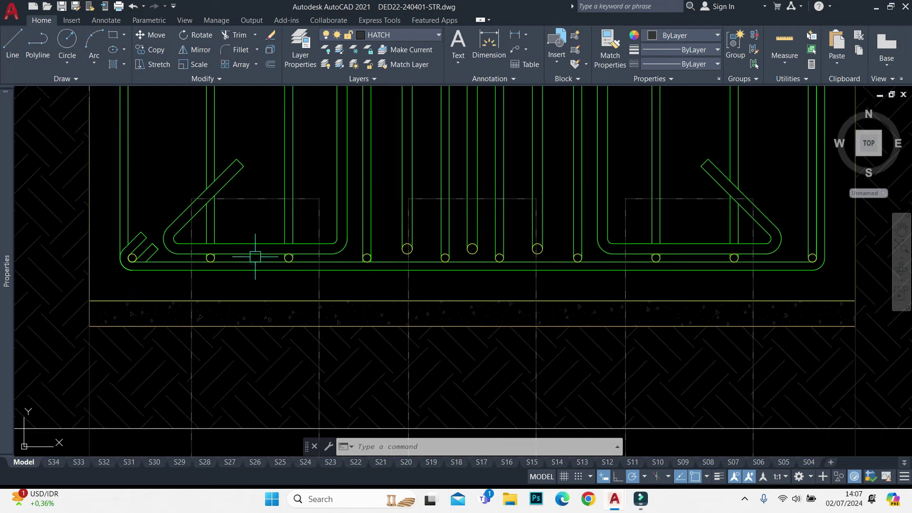
{"action": "scroll", "coordinate": [359, 256], "scroll_direction": "up", "scroll_amount": 3}
Start a trim near the rebar circle, cancel it, and zoom back out
{"action": "type", "text": "tr"}
{"action": "key", "text": "Return"}
{"action": "scroll", "coordinate": [412, 314], "scroll_direction": "up", "scroll_amount": 5}
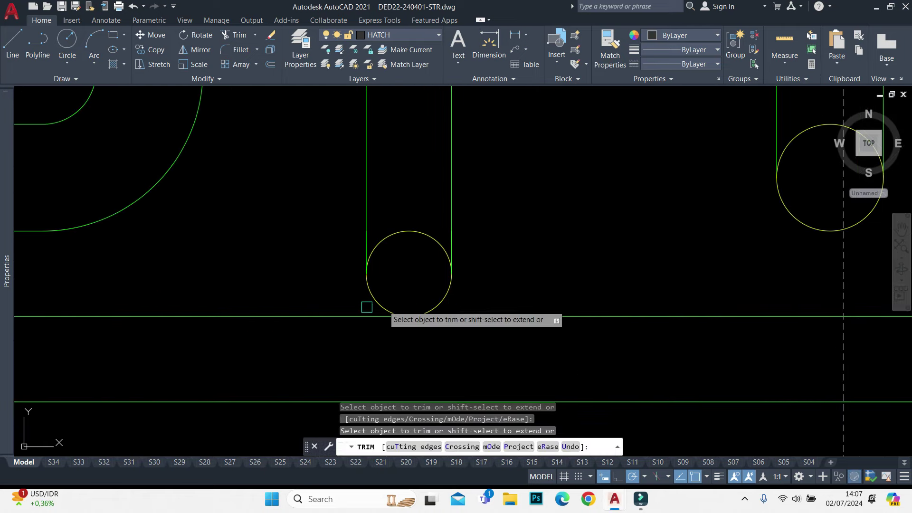
{"action": "scroll", "coordinate": [373, 312], "scroll_direction": "down", "scroll_amount": 3}
{"action": "key", "text": "Escape"}
{"action": "scroll", "coordinate": [656, 242], "scroll_direction": "down", "scroll_amount": 3}
{"action": "scroll", "coordinate": [646, 247], "scroll_direction": "down", "scroll_amount": 2}
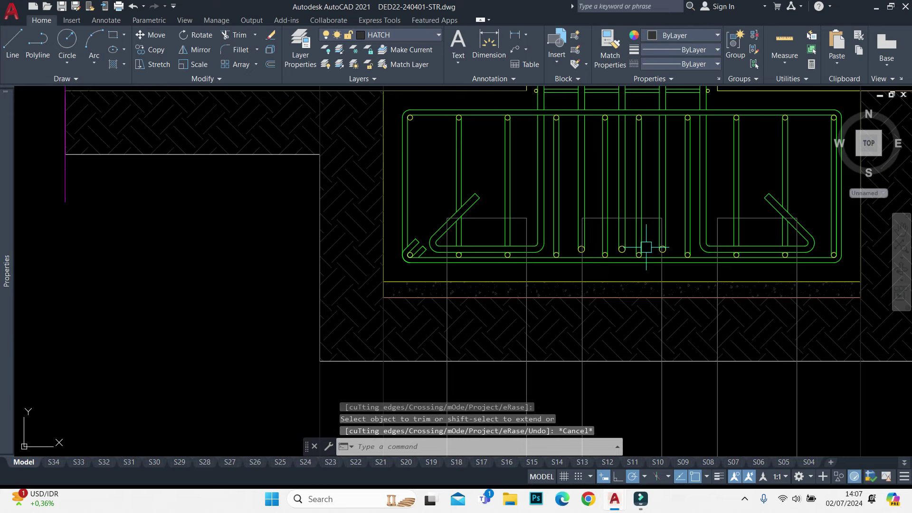
{"action": "scroll", "coordinate": [646, 247], "scroll_direction": "down", "scroll_amount": 3}
{"action": "scroll", "coordinate": [648, 252], "scroll_direction": "down", "scroll_amount": 2}
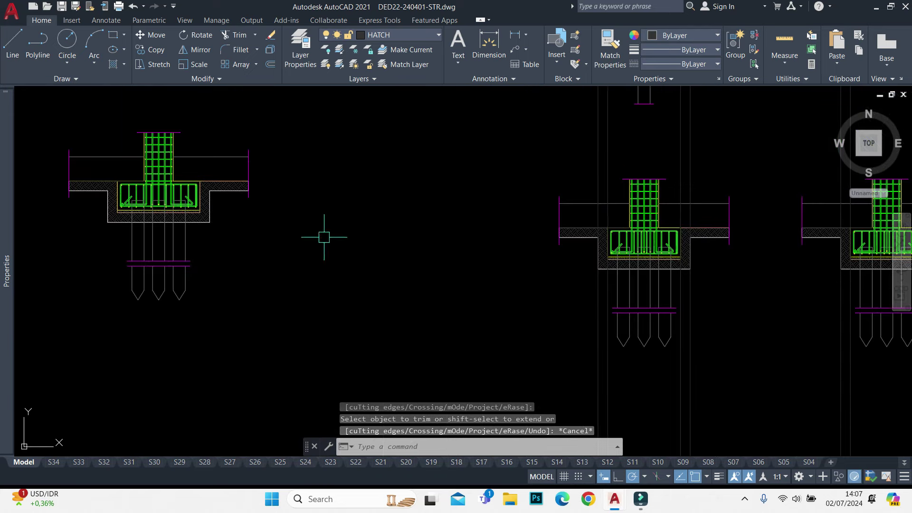
Copy the five vertical section bars of the middle footing down near the hook
{"action": "middle_click_drag", "start_coordinate": [324, 237], "coordinate": [428, 294]}
{"action": "middle_click_drag", "start_coordinate": [167, 302], "coordinate": [277, 289]}
{"action": "scroll", "coordinate": [418, 228], "scroll_direction": "up", "scroll_amount": 4}
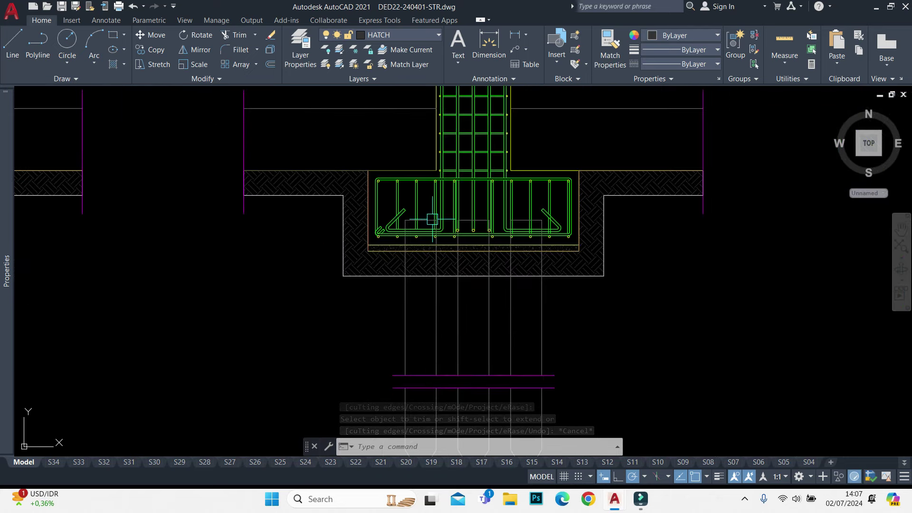
{"action": "scroll", "coordinate": [424, 223], "scroll_direction": "up", "scroll_amount": 2}
{"action": "scroll", "coordinate": [378, 219], "scroll_direction": "up", "scroll_amount": 5}
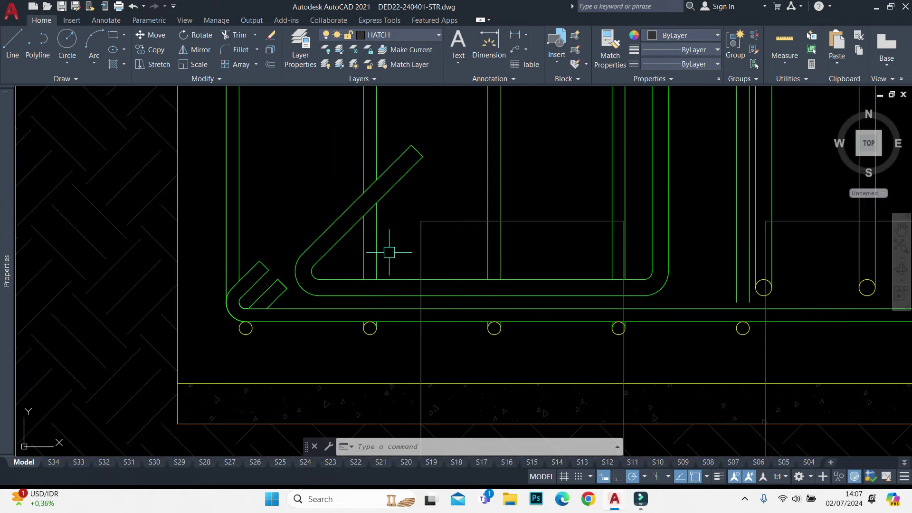
{"action": "left_click", "coordinate": [456, 143]}
{"action": "left_click", "coordinate": [418, 112]}
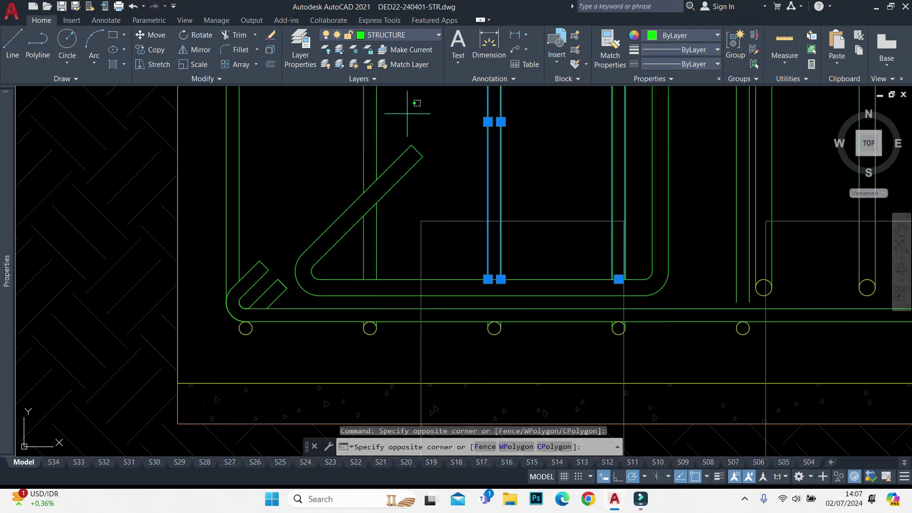
{"action": "left_click", "coordinate": [333, 137]}
{"action": "middle_click_drag", "start_coordinate": [418, 140], "coordinate": [401, 282]}
{"action": "type", "text": "c"}
{"action": "key", "text": "Return"}
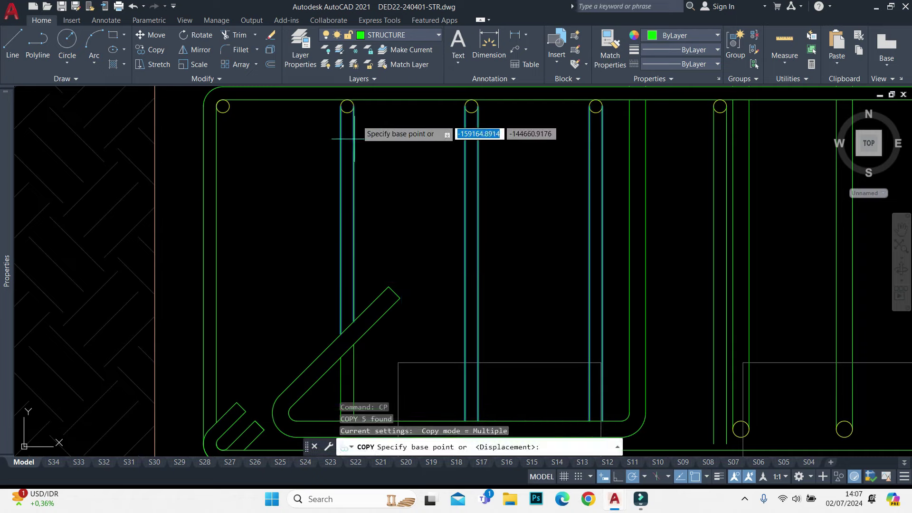
{"action": "scroll", "coordinate": [352, 109], "scroll_direction": "up", "scroll_amount": 4}
{"action": "left_click", "coordinate": [347, 95]}
{"action": "scroll", "coordinate": [353, 165], "scroll_direction": "down", "scroll_amount": 6}
{"action": "scroll", "coordinate": [355, 301], "scroll_direction": "up", "scroll_amount": 4}
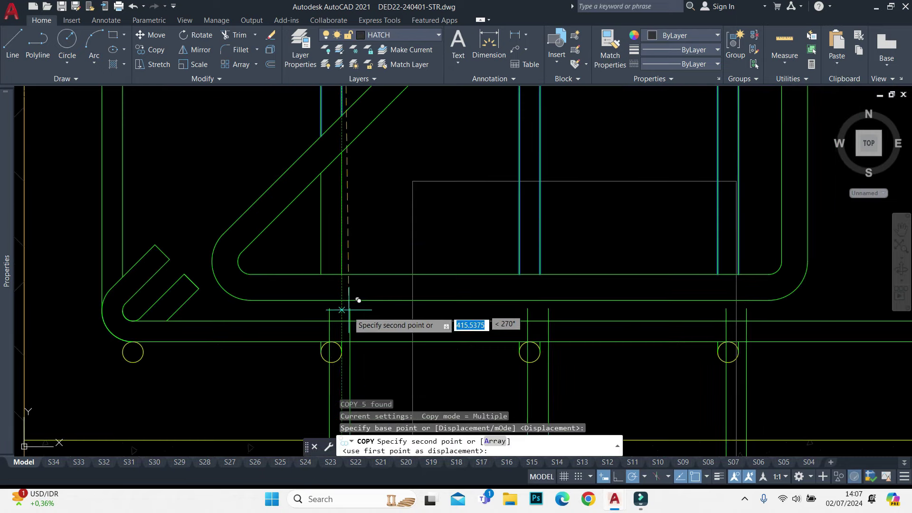
{"action": "left_click", "coordinate": [349, 305]}
{"action": "key", "text": "Escape"}
Trim the copied bars at the horizontal bar using two fence passes
{"action": "type", "text": "tr"}
{"action": "key", "text": "space"}
{"action": "type", "text": "t"}
{"action": "key", "text": "Return"}
{"action": "left_click", "coordinate": [365, 321]}
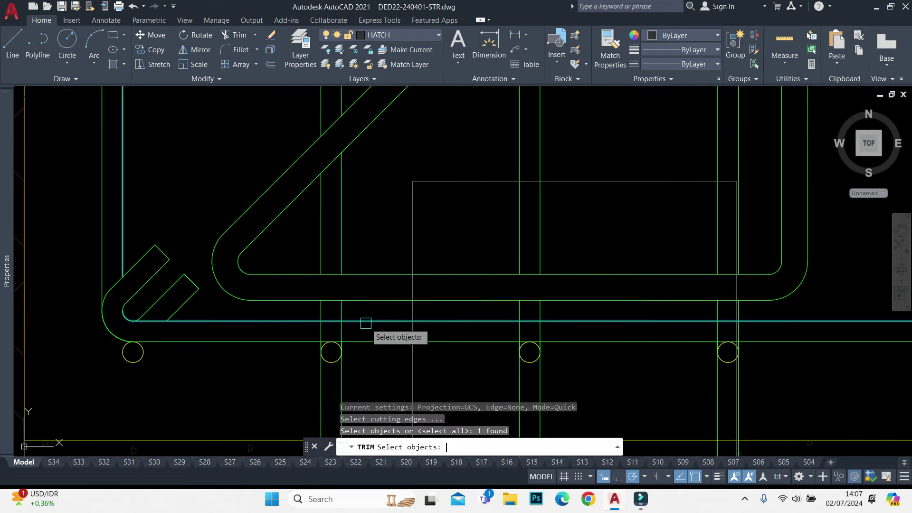
{"action": "key", "text": "Return"}
{"action": "left_click", "coordinate": [289, 334]}
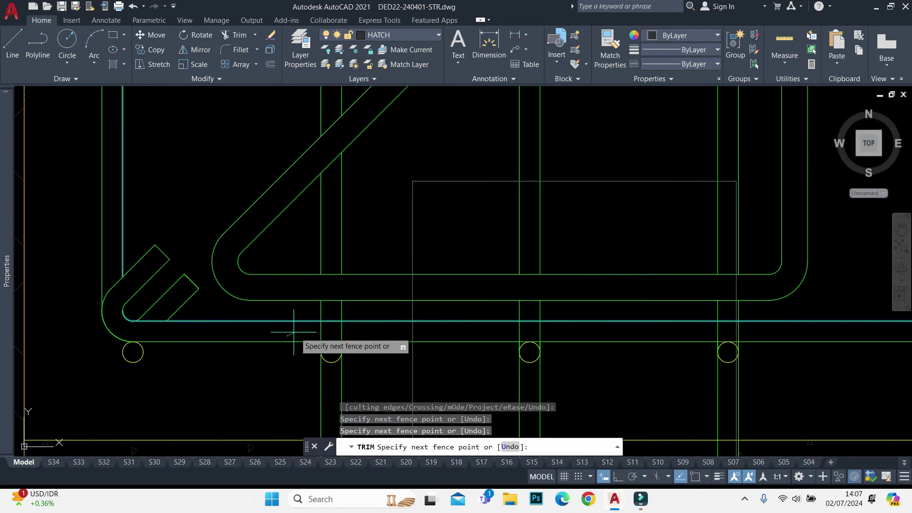
{"action": "left_click", "coordinate": [342, 329]}
{"action": "key", "text": "Return"}
{"action": "left_click", "coordinate": [477, 334]}
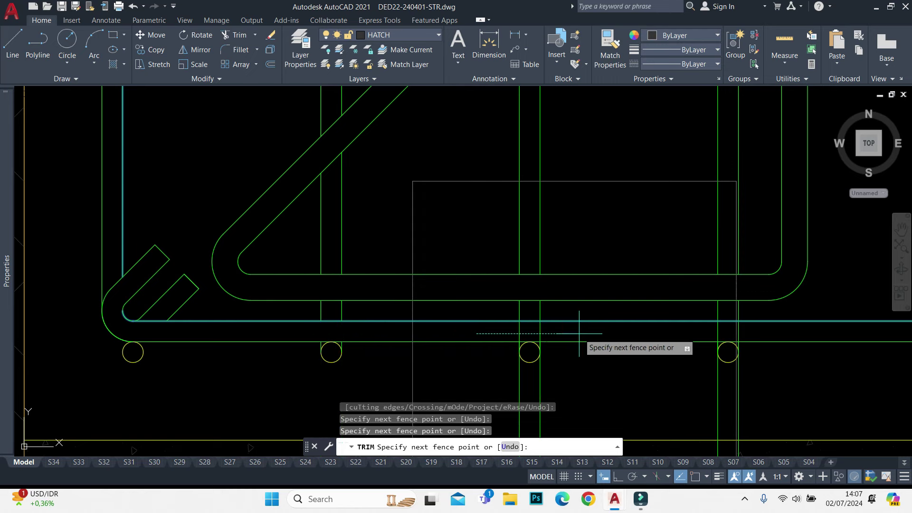
{"action": "left_click", "coordinate": [709, 331]}
{"action": "key", "text": "Return"}
{"action": "key", "text": "Escape"}
Start extending and then trimming the bar lines, cancelling both passes
{"action": "scroll", "coordinate": [798, 304], "scroll_direction": "down", "scroll_amount": 5}
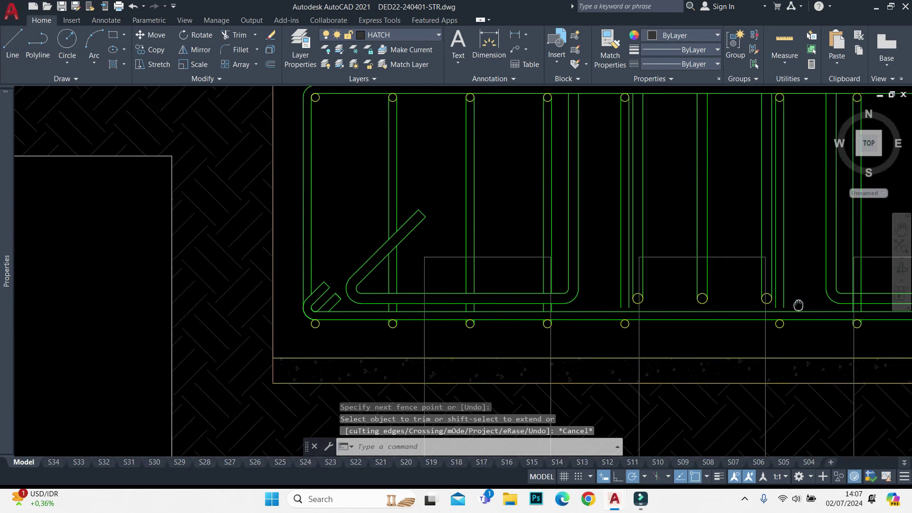
{"action": "scroll", "coordinate": [525, 320], "scroll_direction": "up", "scroll_amount": 2}
{"action": "scroll", "coordinate": [597, 332], "scroll_direction": "up", "scroll_amount": 3}
{"action": "key", "text": "Return"}
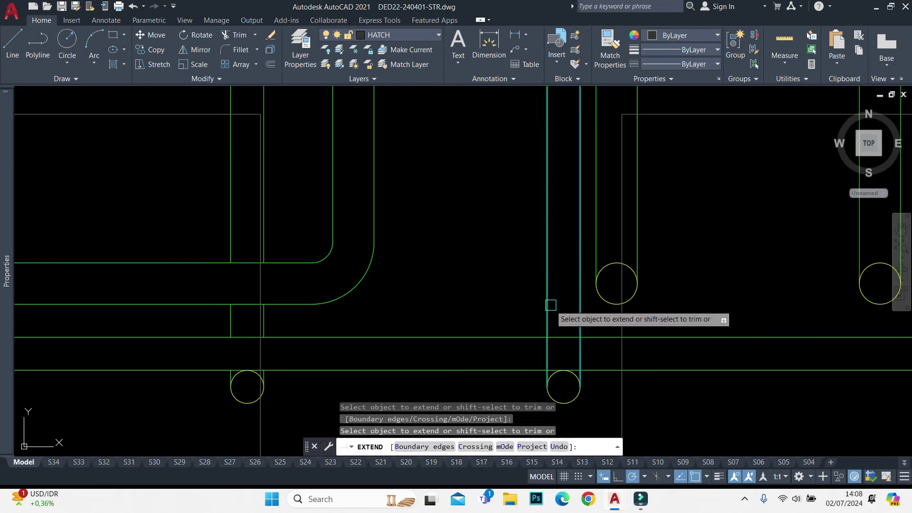
{"action": "scroll", "coordinate": [570, 314], "scroll_direction": "down", "scroll_amount": 2}
{"action": "scroll", "coordinate": [562, 304], "scroll_direction": "up", "scroll_amount": 2}
{"action": "key", "text": "Escape"}
{"action": "type", "text": "tr"}
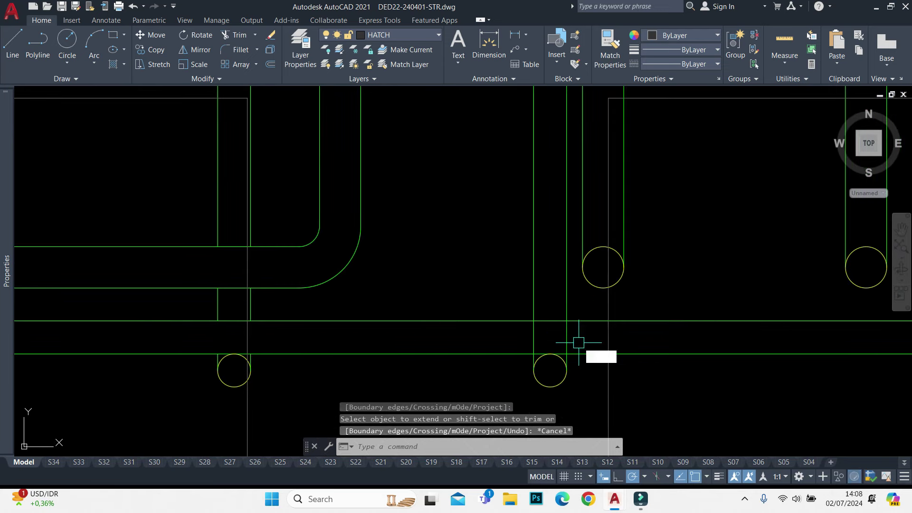
{"action": "key", "text": "Return"}
{"action": "key", "text": "Escape"}
Extend one section bar to meet the bottom main bars
{"action": "scroll", "coordinate": [623, 275], "scroll_direction": "down", "scroll_amount": 3}
{"action": "scroll", "coordinate": [623, 275], "scroll_direction": "down", "scroll_amount": 1}
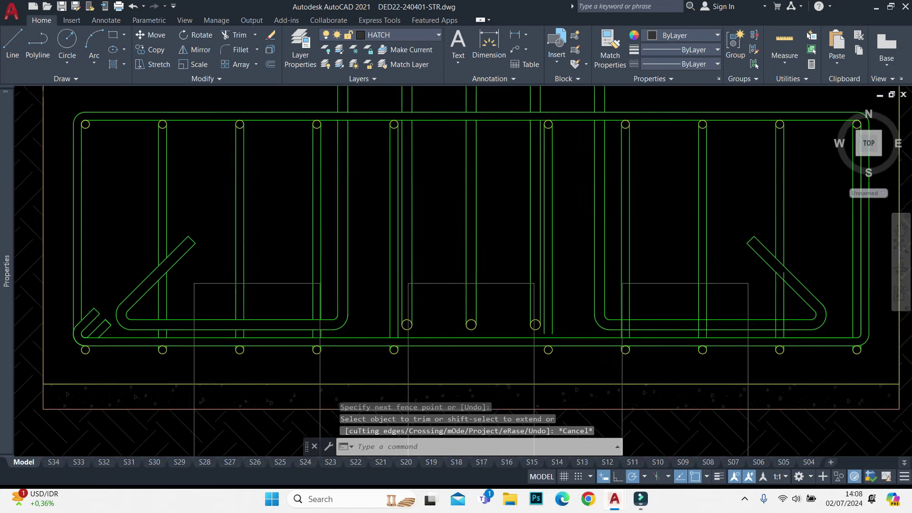
{"action": "scroll", "coordinate": [562, 340], "scroll_direction": "up", "scroll_amount": 3}
{"action": "type", "text": "ex"}
{"action": "key", "text": "Return"}
{"action": "left_click", "coordinate": [528, 306]}
{"action": "key", "text": "Return"}
{"action": "key", "text": "Escape"}
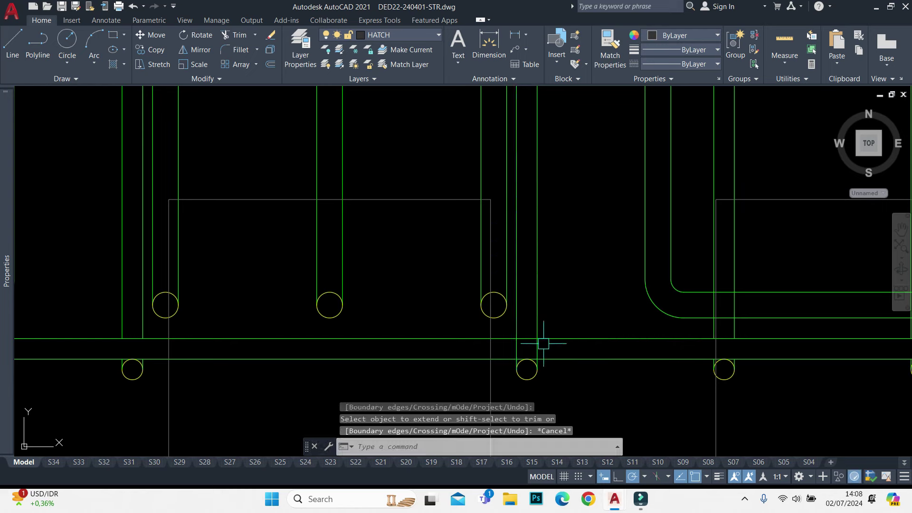
Attempt a fence trim across the lower bars, then cancel it
{"action": "scroll", "coordinate": [534, 346], "scroll_direction": "down", "scroll_amount": 2}
{"action": "type", "text": "tr"}
{"action": "key", "text": "Return"}
{"action": "left_click_drag", "start_coordinate": [565, 366], "coordinate": [484, 350]}
{"action": "scroll", "coordinate": [700, 287], "scroll_direction": "down", "scroll_amount": 2}
{"action": "key", "text": "Escape"}
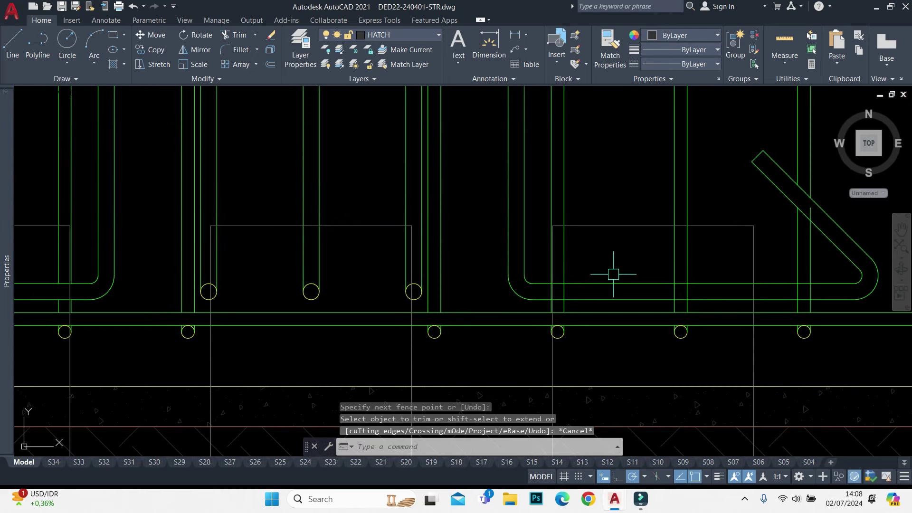
{"action": "scroll", "coordinate": [700, 286], "scroll_direction": "down", "scroll_amount": 3}
{"action": "scroll", "coordinate": [703, 285], "scroll_direction": "up", "scroll_amount": 3}
{"action": "scroll", "coordinate": [708, 284], "scroll_direction": "up", "scroll_amount": 2}
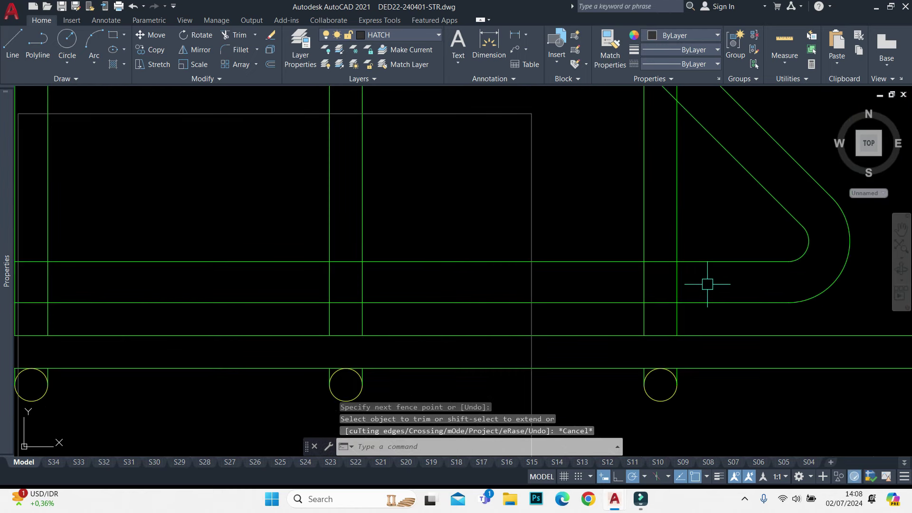
{"action": "type", "text": "trr"}
{"action": "key", "text": "Escape"}
{"action": "type", "text": "t"}
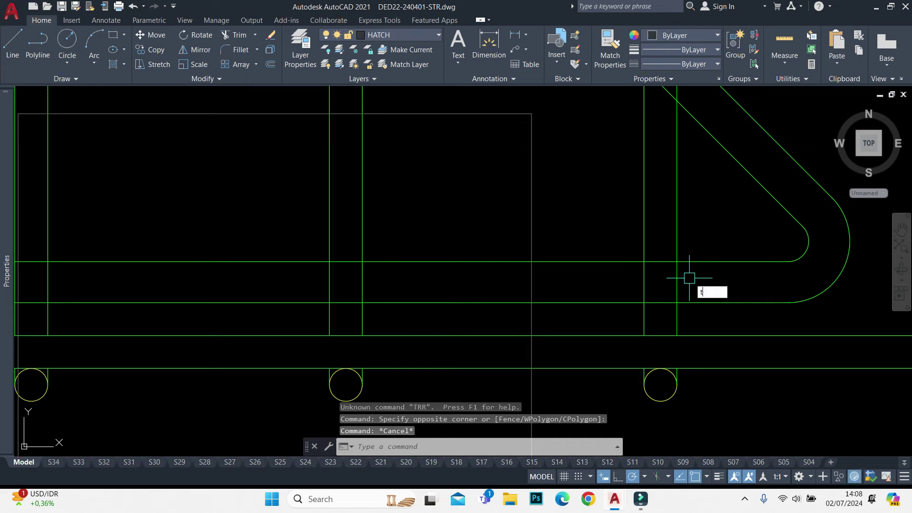
Fence-trim across the section bars, cancel further trimming, and zoom out to the whole footing
{"action": "type", "text": "r"}
{"action": "key", "text": "Return"}
{"action": "left_click_drag", "start_coordinate": [689, 279], "coordinate": [259, 284]}
{"action": "scroll", "coordinate": [256, 283], "scroll_direction": "down", "scroll_amount": 1}
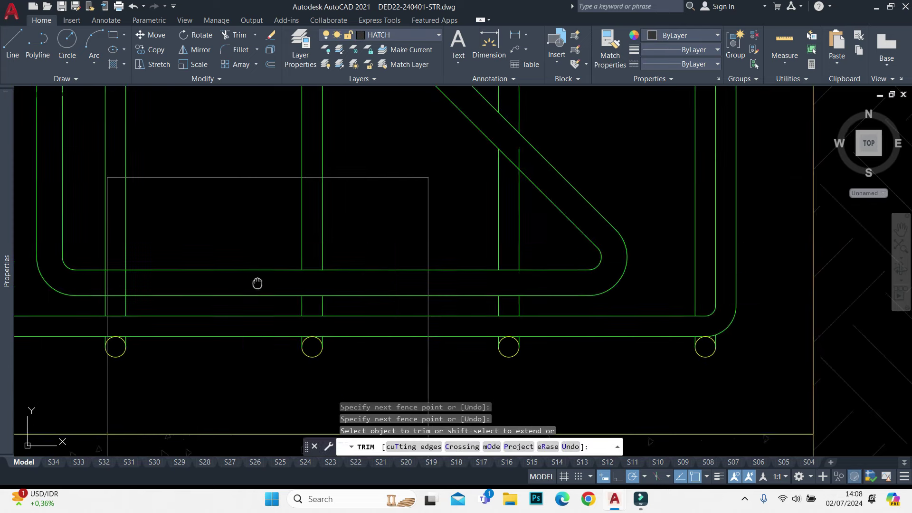
{"action": "scroll", "coordinate": [451, 260], "scroll_direction": "down", "scroll_amount": 1}
{"action": "scroll", "coordinate": [457, 250], "scroll_direction": "up", "scroll_amount": 2}
{"action": "scroll", "coordinate": [451, 261], "scroll_direction": "down", "scroll_amount": 3}
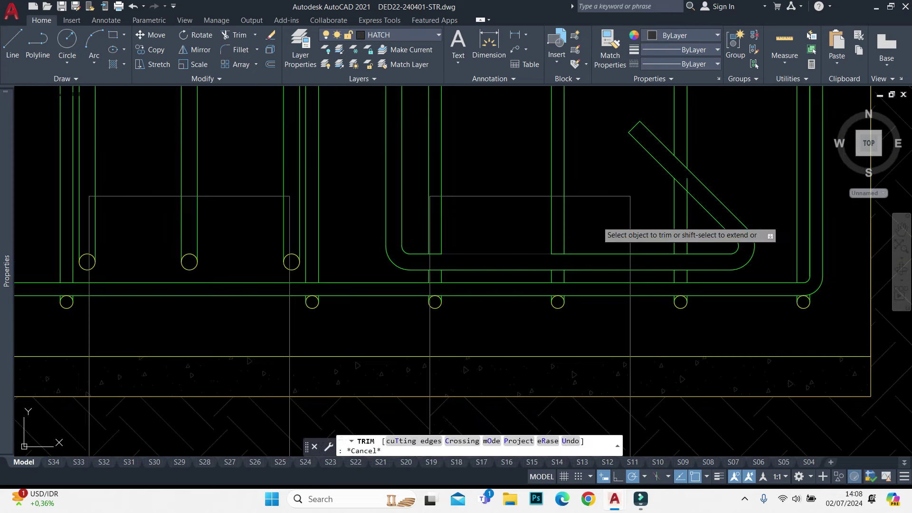
{"action": "key", "text": "Escape"}
{"action": "type", "text": "tr"}
{"action": "key", "text": "Return"}
{"action": "scroll", "coordinate": [690, 182], "scroll_direction": "up", "scroll_amount": 1}
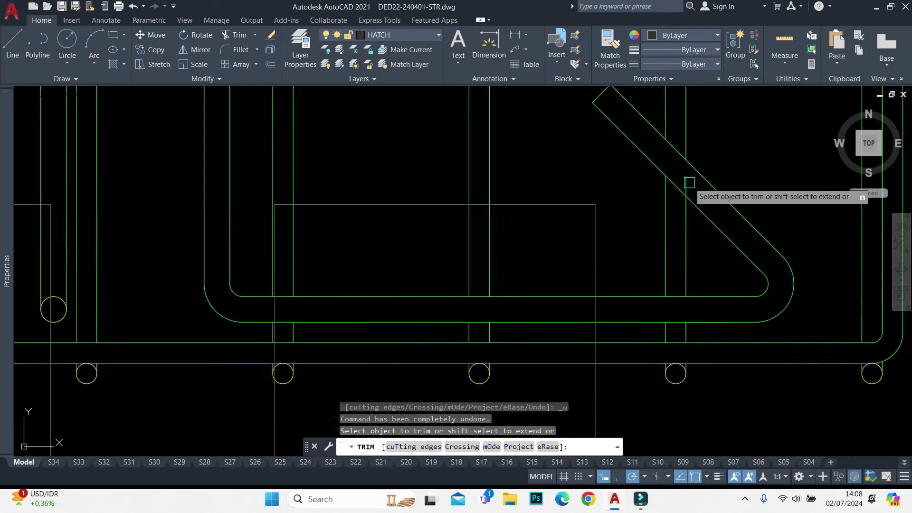
{"action": "scroll", "coordinate": [689, 182], "scroll_direction": "up", "scroll_amount": 1}
{"action": "key", "text": "Escape"}
{"action": "scroll", "coordinate": [687, 182], "scroll_direction": "down", "scroll_amount": 3}
{"action": "scroll", "coordinate": [685, 183], "scroll_direction": "down", "scroll_amount": 2}
{"action": "scroll", "coordinate": [685, 182], "scroll_direction": "down", "scroll_amount": 1}
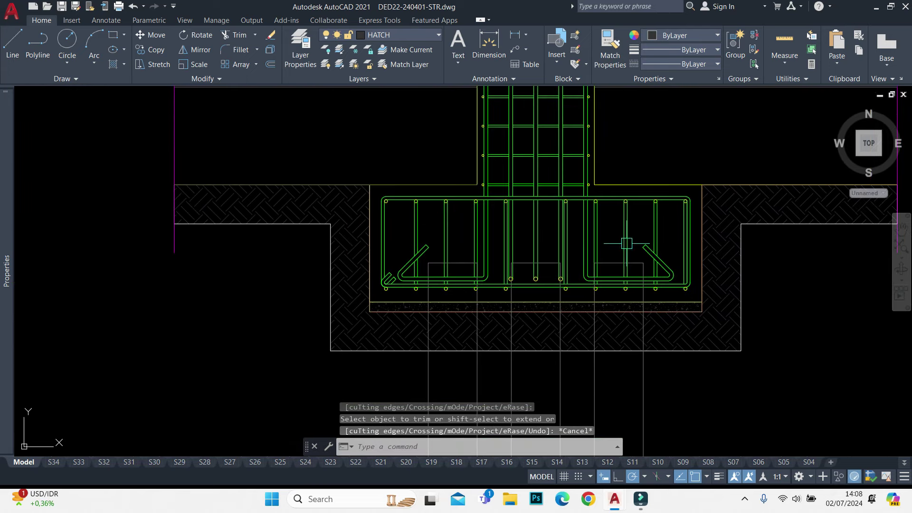
{"action": "scroll", "coordinate": [774, 130], "scroll_direction": "down", "scroll_amount": 3}
Erase the blue vertical guide lines from the footing sections
{"action": "scroll", "coordinate": [827, 100], "scroll_direction": "down", "scroll_amount": 2}
{"action": "mouse_move", "coordinate": [826, 123]}
{"action": "middle_mouse_down"}
{"action": "mouse_move", "coordinate": [661, 270]}
{"action": "mouse_move", "coordinate": [627, 210]}
{"action": "middle_mouse_up"}
{"action": "left_click", "coordinate": [779, 223]}
{"action": "left_click", "coordinate": [315, 221]}
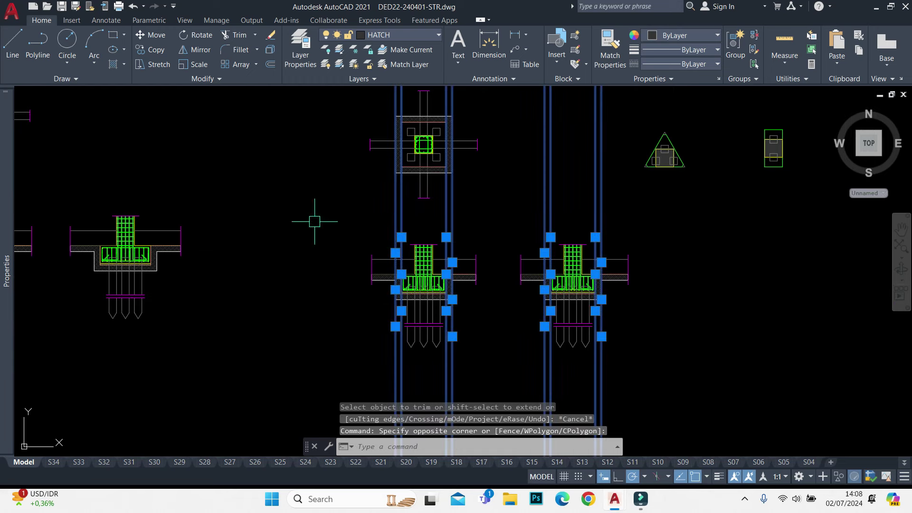
{"action": "type", "text": "e"}
{"action": "key", "text": "Return"}
Move the four small triangular and rectangular cap plans further right
{"action": "middle_click_drag", "start_coordinate": [397, 208], "coordinate": [198, 311]}
{"action": "scroll", "coordinate": [441, 226], "scroll_direction": "down", "scroll_amount": 3}
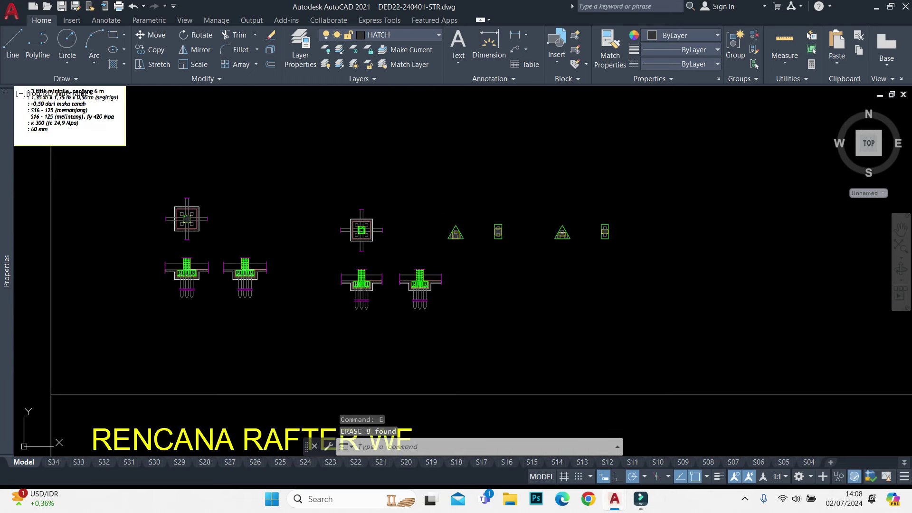
{"action": "left_click", "coordinate": [420, 189]}
{"action": "left_click", "coordinate": [729, 263]}
{"action": "scroll", "coordinate": [449, 206], "scroll_direction": "up", "scroll_amount": 2}
{"action": "type", "text": "m"}
{"action": "key", "text": "Return"}
{"action": "left_click", "coordinate": [508, 189]}
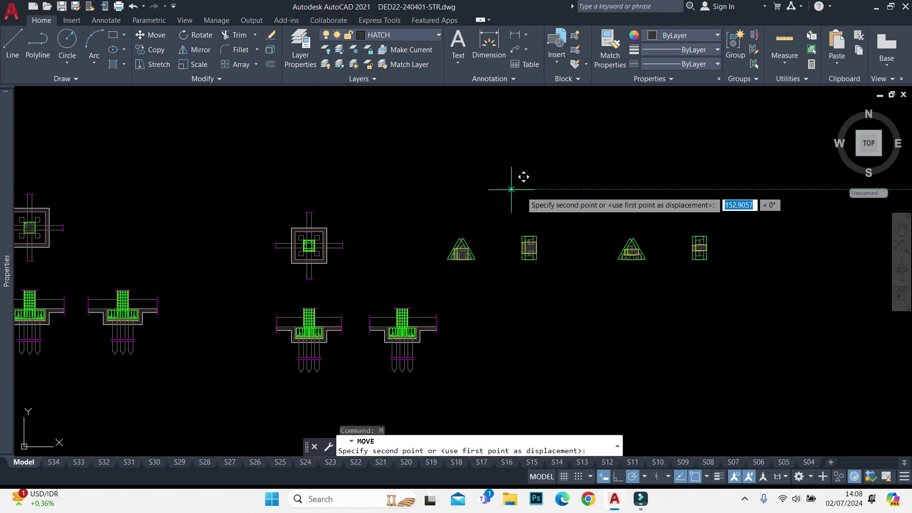
{"action": "left_click", "coordinate": [577, 189]}
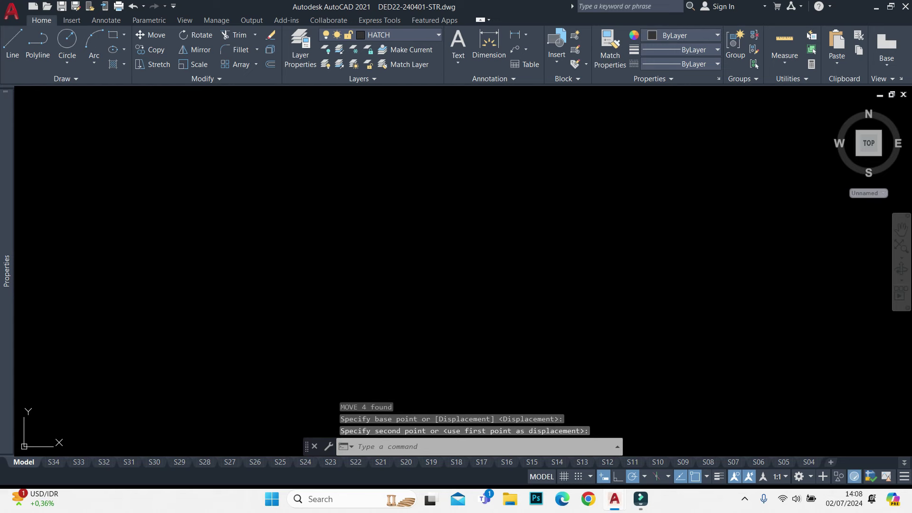
Regenerate the drawing and pan across the footing sections
{"action": "type", "text": "re"}
{"action": "key", "text": "Return"}
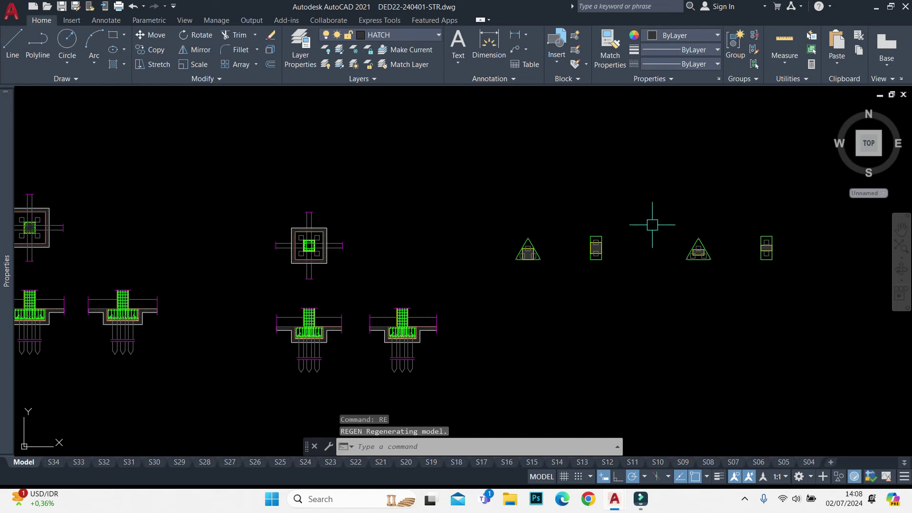
{"action": "middle_click_drag", "start_coordinate": [652, 225], "coordinate": [517, 255]}
{"action": "middle_click_drag", "start_coordinate": [238, 347], "coordinate": [326, 270]}
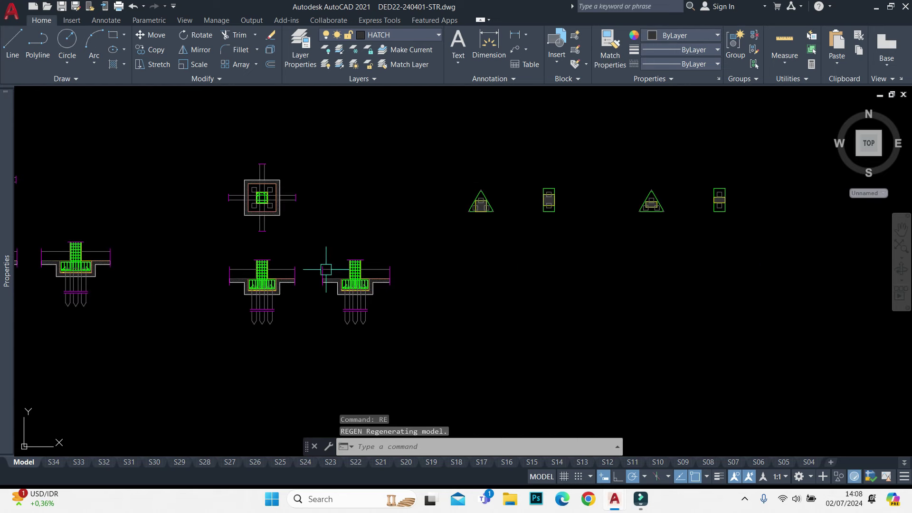
Select the third and fourth footing sections and start a copy, then cancel it
{"action": "scroll", "coordinate": [397, 231], "scroll_direction": "down", "scroll_amount": 2}
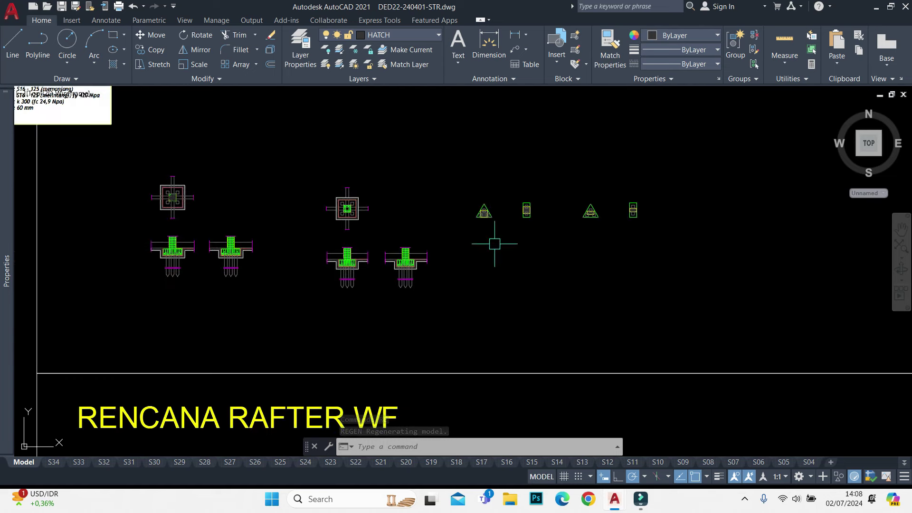
{"action": "scroll", "coordinate": [475, 266], "scroll_direction": "up", "scroll_amount": 2}
{"action": "scroll", "coordinate": [493, 204], "scroll_direction": "down", "scroll_amount": 3}
{"action": "middle_click_drag", "start_coordinate": [326, 213], "coordinate": [678, 291]}
{"action": "scroll", "coordinate": [449, 253], "scroll_direction": "down", "scroll_amount": 1}
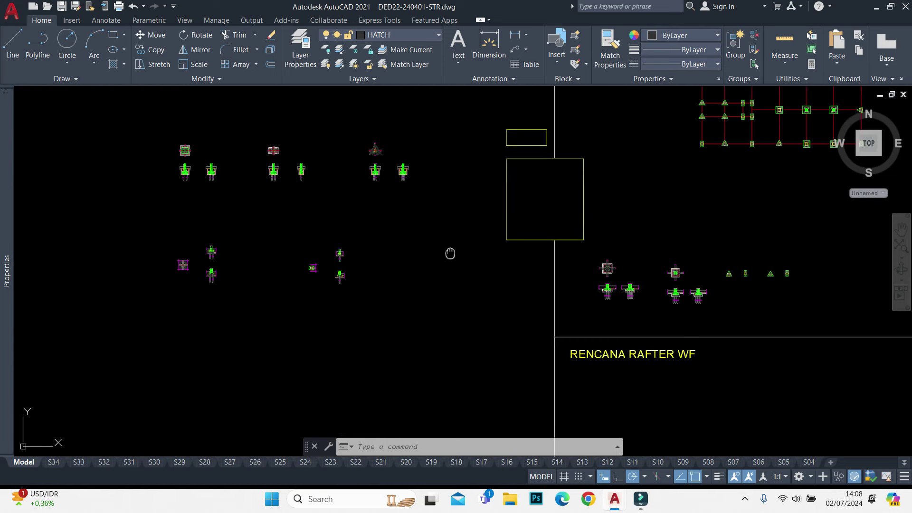
{"action": "scroll", "coordinate": [306, 167], "scroll_direction": "up", "scroll_amount": 2}
{"action": "scroll", "coordinate": [505, 175], "scroll_direction": "up", "scroll_amount": 2}
{"action": "scroll", "coordinate": [544, 253], "scroll_direction": "up", "scroll_amount": 3}
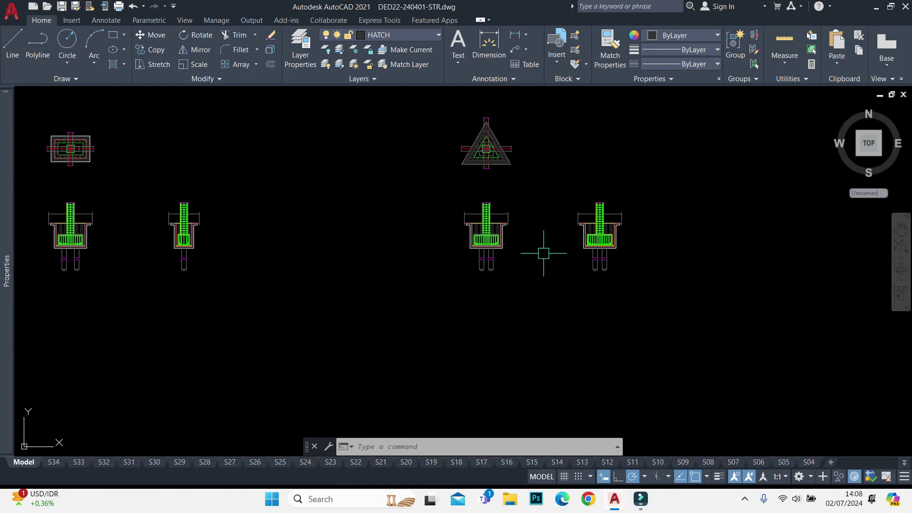
{"action": "left_click", "coordinate": [526, 203]}
{"action": "left_click", "coordinate": [403, 330]}
{"action": "left_click", "coordinate": [674, 141]}
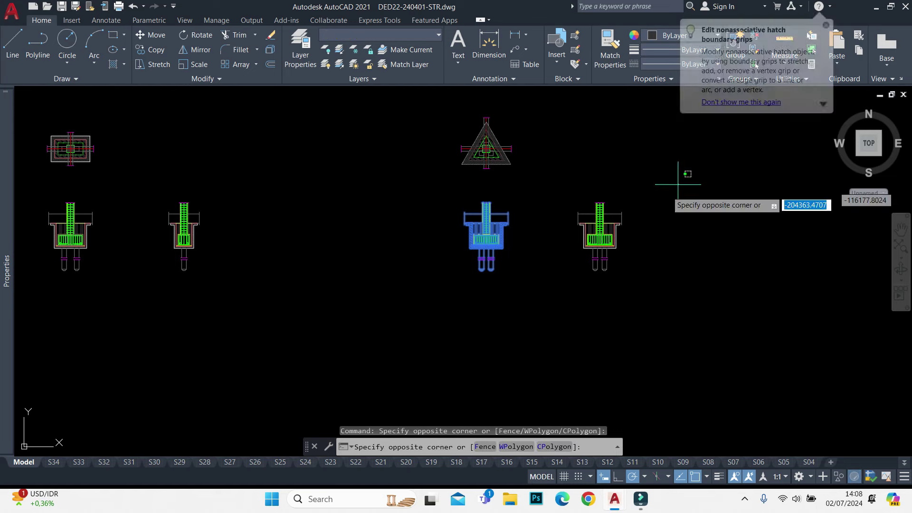
{"action": "left_click", "coordinate": [509, 301]}
{"action": "type", "text": "co"}
{"action": "key", "text": "Return"}
{"action": "scroll", "coordinate": [486, 149], "scroll_direction": "up", "scroll_amount": 2}
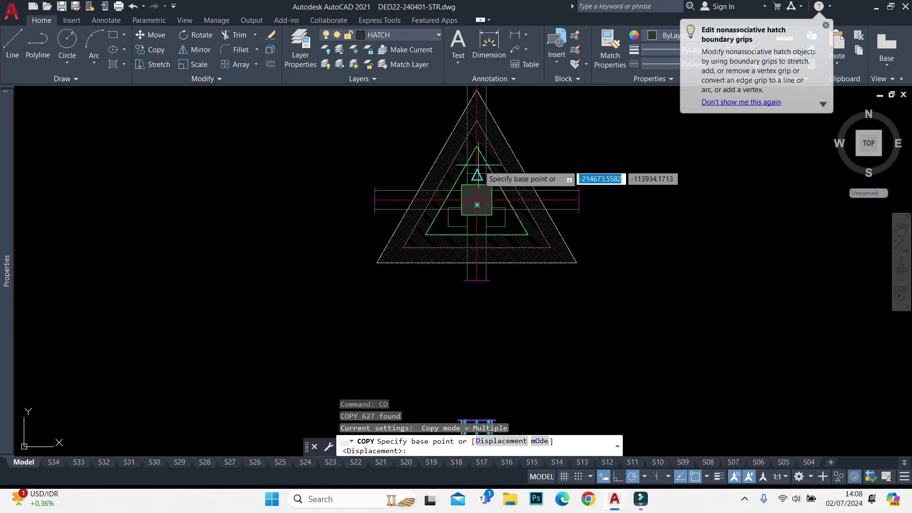
{"action": "scroll", "coordinate": [451, 194], "scroll_direction": "down", "scroll_amount": 3}
{"action": "scroll", "coordinate": [748, 228], "scroll_direction": "down", "scroll_amount": 3}
{"action": "key", "text": "Escape"}
{"action": "scroll", "coordinate": [720, 263], "scroll_direction": "up", "scroll_amount": 4}
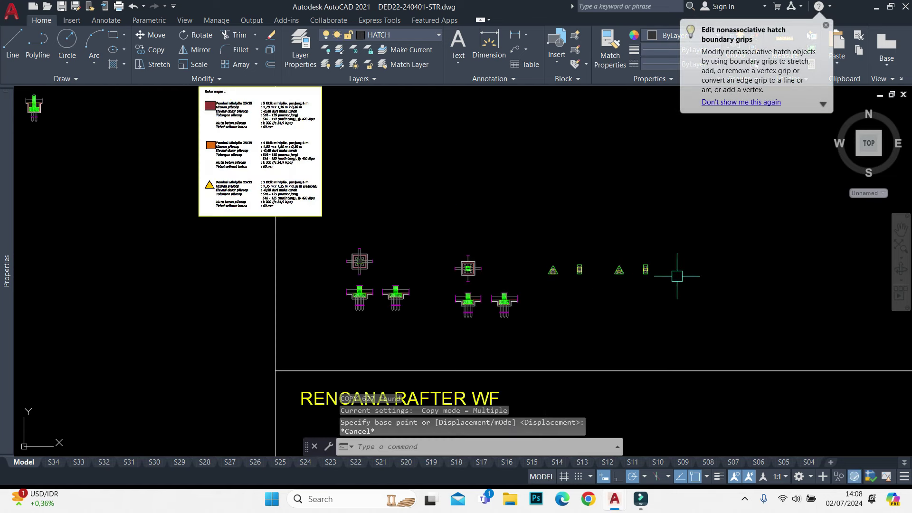
{"action": "scroll", "coordinate": [506, 311], "scroll_direction": "up", "scroll_amount": 2}
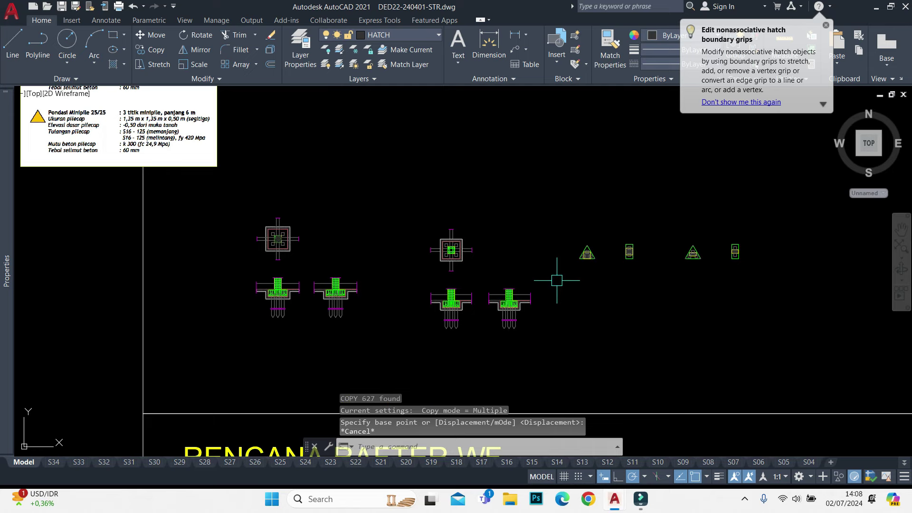
Draw vertical construction lines through the triangle's left and right corners
{"action": "type", "text": "XL"}
{"action": "key", "text": "Return"}
{"action": "type", "text": "v"}
{"action": "key", "text": "Return"}
{"action": "scroll", "coordinate": [580, 249], "scroll_direction": "up", "scroll_amount": 3}
{"action": "scroll", "coordinate": [546, 257], "scroll_direction": "up", "scroll_amount": 2}
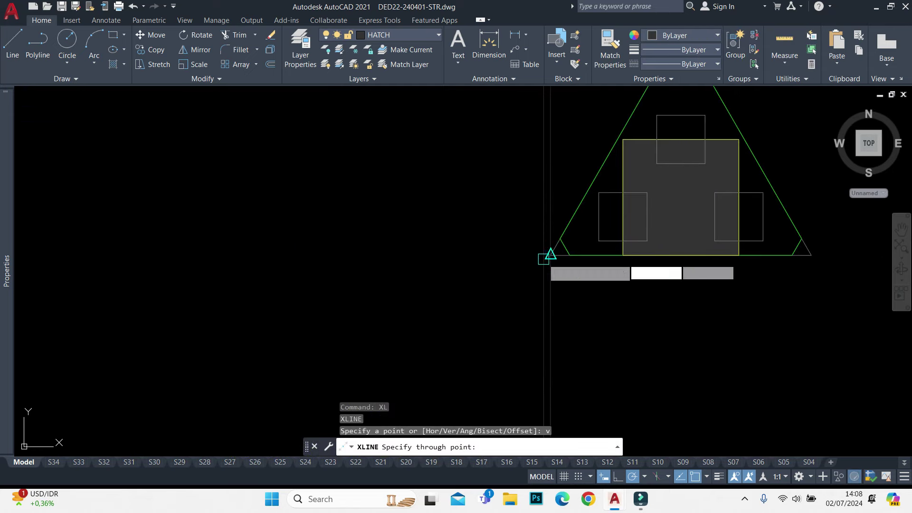
{"action": "left_click", "coordinate": [544, 259]}
{"action": "left_click", "coordinate": [811, 255]}
{"action": "key", "text": "Escape"}
{"action": "scroll", "coordinate": [655, 228], "scroll_direction": "down", "scroll_amount": 5}
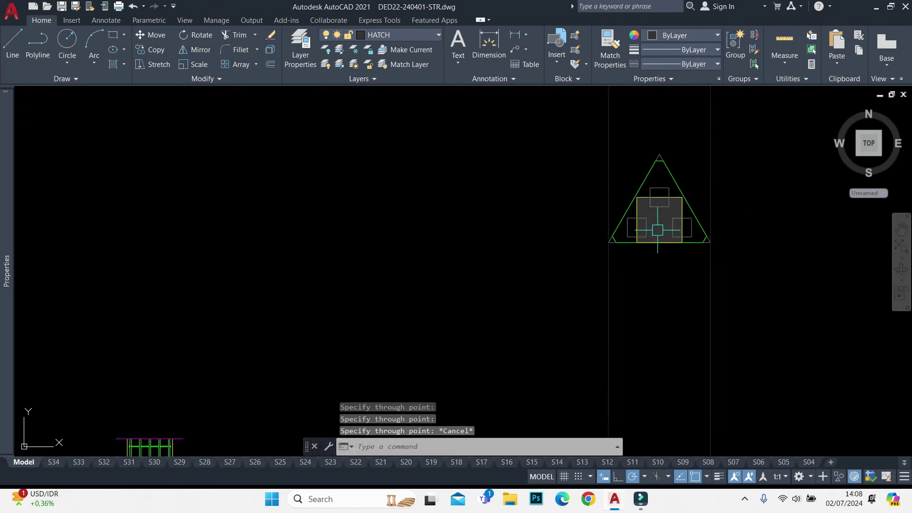
Select the two footing sections and start another copy, then cancel it
{"action": "middle_click_drag", "start_coordinate": [640, 250], "coordinate": [582, 202]}
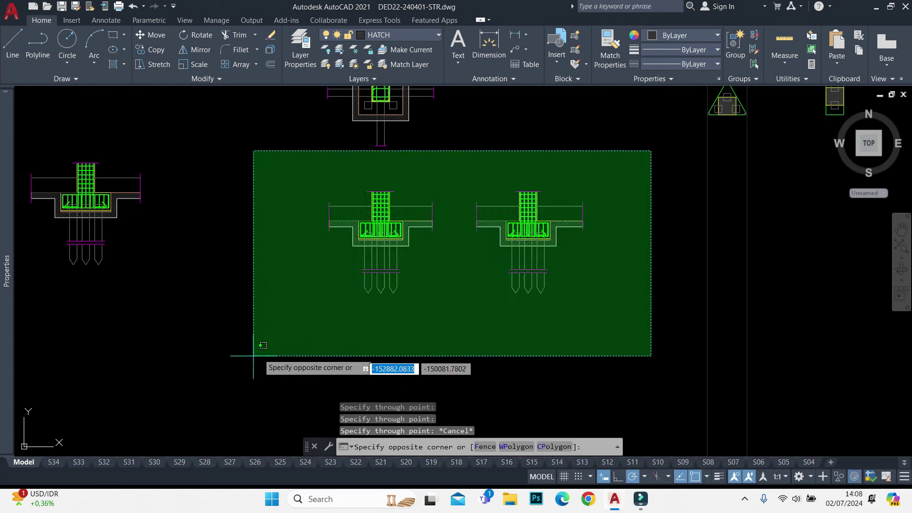
{"action": "left_click", "coordinate": [258, 372]}
{"action": "middle_click_drag", "start_coordinate": [404, 134], "coordinate": [376, 248]}
{"action": "type", "text": "co"}
{"action": "key", "text": "Return"}
{"action": "scroll", "coordinate": [351, 263], "scroll_direction": "up", "scroll_amount": 2}
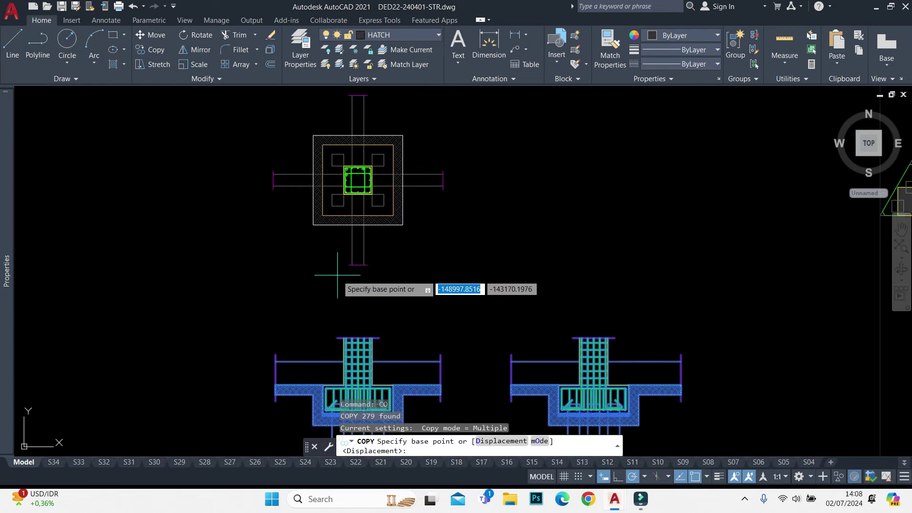
{"action": "key", "text": "Escape"}
{"action": "scroll", "coordinate": [496, 220], "scroll_direction": "down", "scroll_amount": 3}
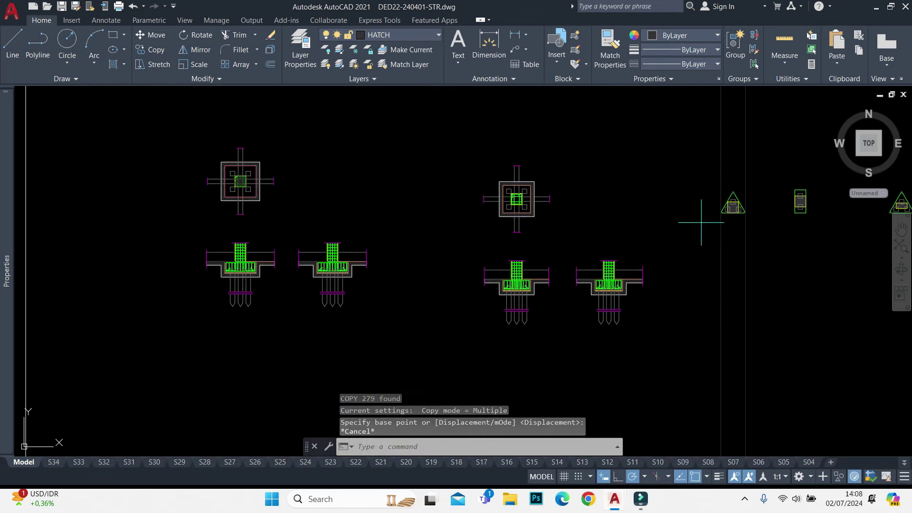
Select the right column plan, its two sections and the right beam
{"action": "left_click", "coordinate": [702, 220]}
{"action": "left_click", "coordinate": [467, 353]}
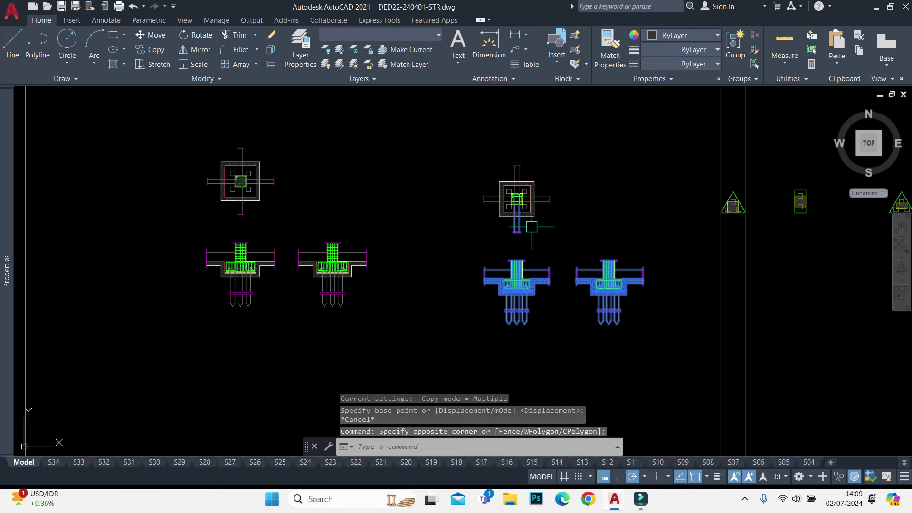
{"action": "scroll", "coordinate": [513, 171], "scroll_direction": "up", "scroll_amount": 3}
{"action": "left_click", "coordinate": [657, 205]}
{"action": "left_click", "coordinate": [605, 267]}
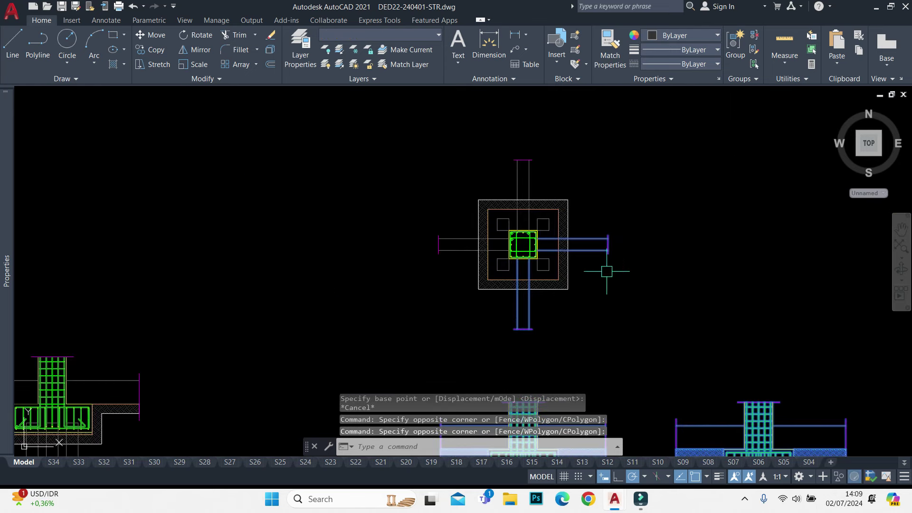
{"action": "left_click", "coordinate": [581, 97]}
{"action": "left_click", "coordinate": [511, 141]}
{"action": "type", "text": "c"}
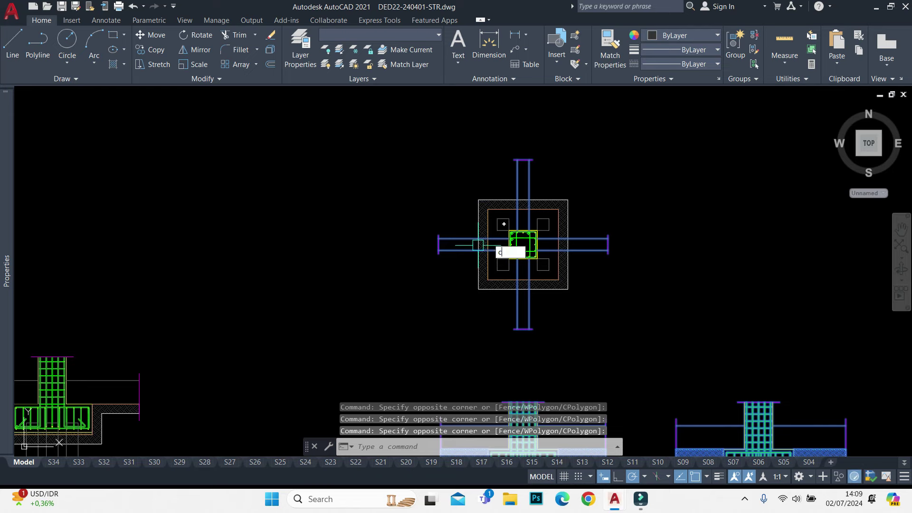
{"action": "scroll", "coordinate": [522, 221], "scroll_direction": "up", "scroll_amount": 3}
Copy the selection from the column centre onto the triangular pile cap
{"action": "type", "text": "o"}
{"action": "key", "text": "Return"}
{"action": "left_click", "coordinate": [522, 280]}
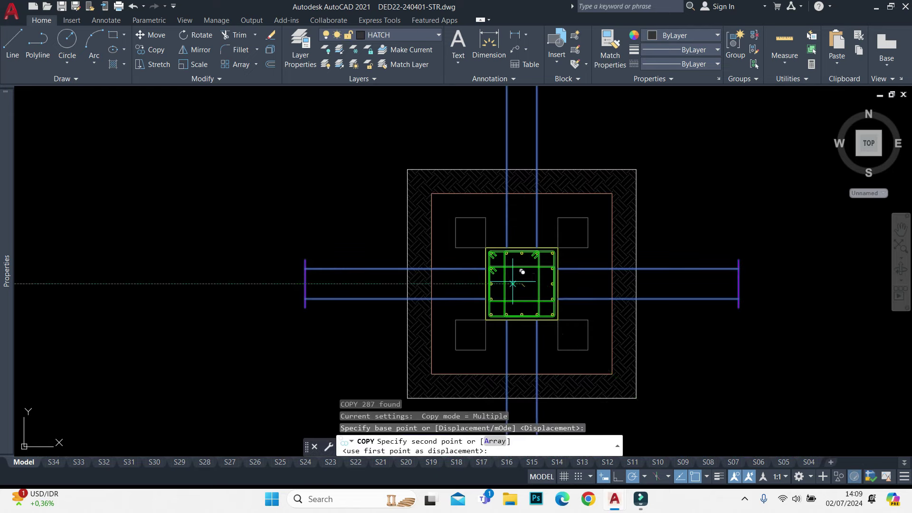
{"action": "scroll", "coordinate": [522, 272], "scroll_direction": "down", "scroll_amount": 5}
{"action": "scroll", "coordinate": [532, 209], "scroll_direction": "up", "scroll_amount": 2}
{"action": "scroll", "coordinate": [527, 228], "scroll_direction": "up", "scroll_amount": 2}
{"action": "scroll", "coordinate": [532, 237], "scroll_direction": "up", "scroll_amount": 2}
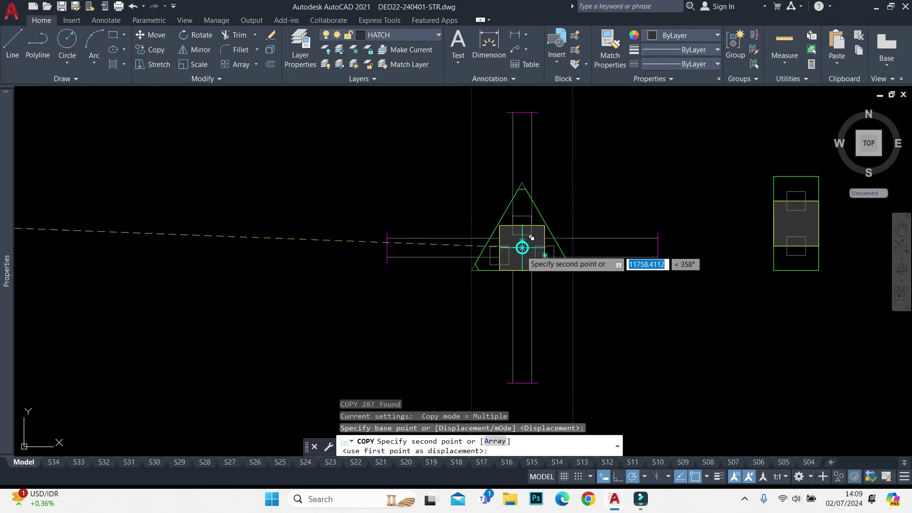
{"action": "left_click", "coordinate": [532, 237]}
{"action": "key", "text": "Escape"}
{"action": "scroll", "coordinate": [556, 236], "scroll_direction": "up", "scroll_amount": 4}
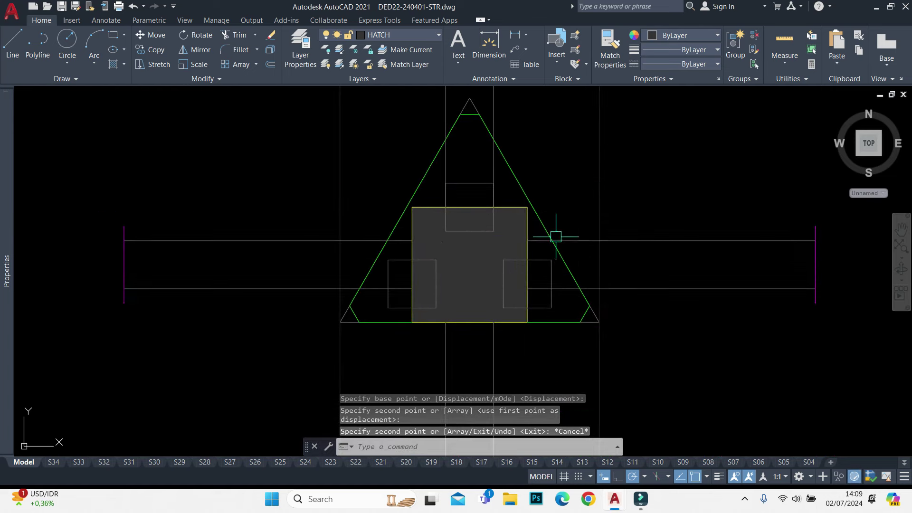
{"action": "scroll", "coordinate": [580, 167], "scroll_direction": "down", "scroll_amount": 5}
{"action": "scroll", "coordinate": [593, 214], "scroll_direction": "up", "scroll_amount": 1}
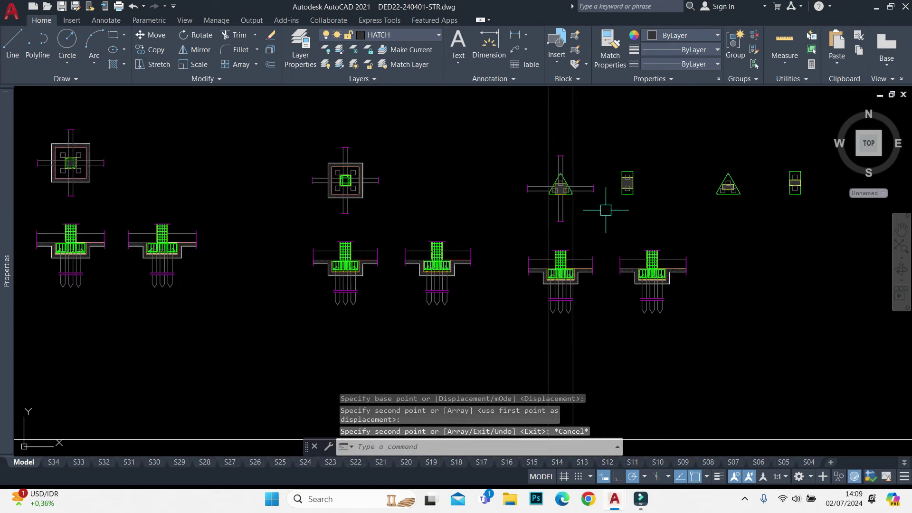
{"action": "scroll", "coordinate": [586, 220], "scroll_direction": "up", "scroll_amount": 3}
{"action": "scroll", "coordinate": [546, 280], "scroll_direction": "up", "scroll_amount": 1}
{"action": "scroll", "coordinate": [553, 255], "scroll_direction": "up", "scroll_amount": 3}
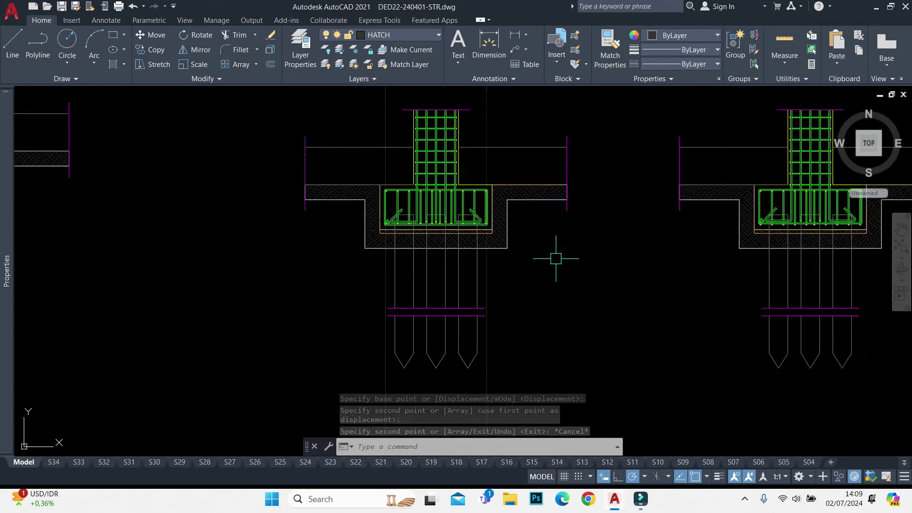
{"action": "scroll", "coordinate": [382, 116], "scroll_direction": "up", "scroll_amount": 1}
{"action": "scroll", "coordinate": [481, 143], "scroll_direction": "up", "scroll_amount": 2}
{"action": "scroll", "coordinate": [511, 187], "scroll_direction": "up", "scroll_amount": 2}
{"action": "scroll", "coordinate": [495, 163], "scroll_direction": "up", "scroll_amount": 2}
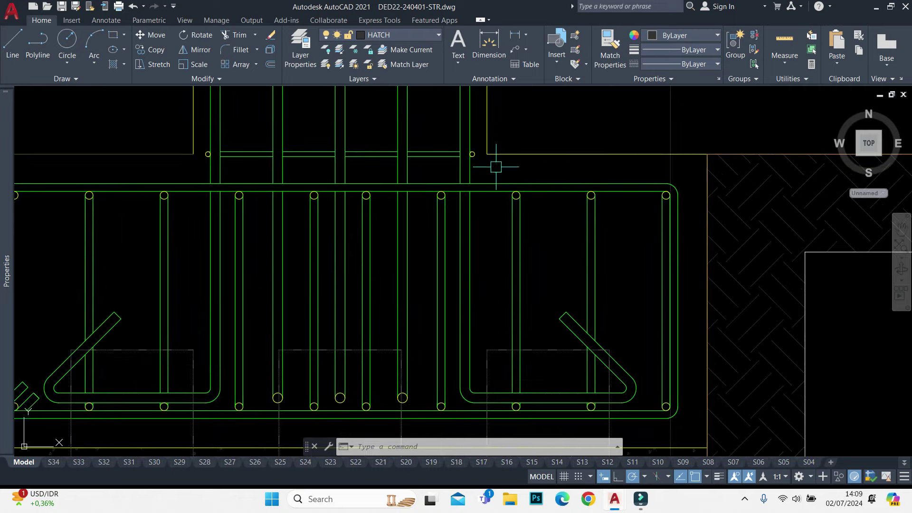
{"action": "scroll", "coordinate": [556, 176], "scroll_direction": "down", "scroll_amount": 2}
{"action": "left_click", "coordinate": [510, 161]}
{"action": "scroll", "coordinate": [556, 176], "scroll_direction": "down", "scroll_amount": 3}
{"action": "scroll", "coordinate": [545, 224], "scroll_direction": "down", "scroll_amount": 3}
{"action": "key", "text": "Escape"}
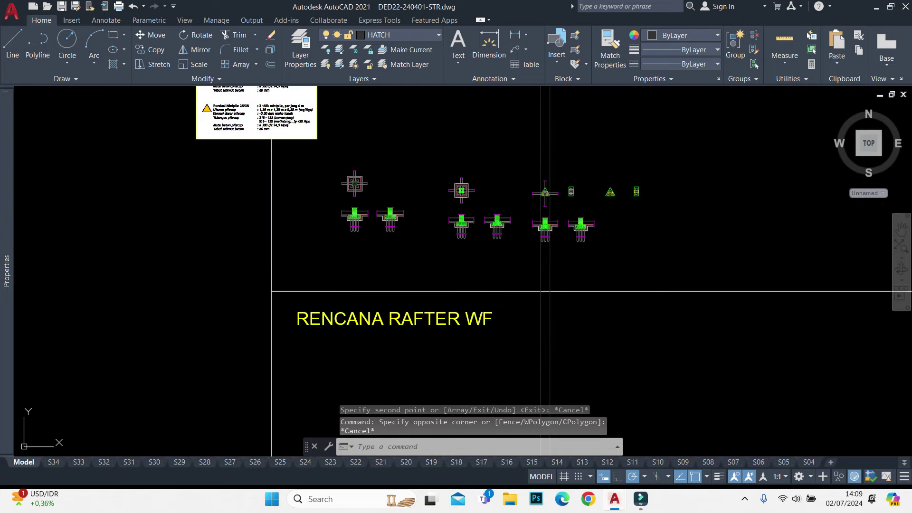
{"action": "middle_click_drag", "start_coordinate": [281, 104], "coordinate": [375, 228]}
{"action": "scroll", "coordinate": [374, 228], "scroll_direction": "up", "scroll_amount": 4}
{"action": "scroll", "coordinate": [362, 279], "scroll_direction": "up", "scroll_amount": 1}
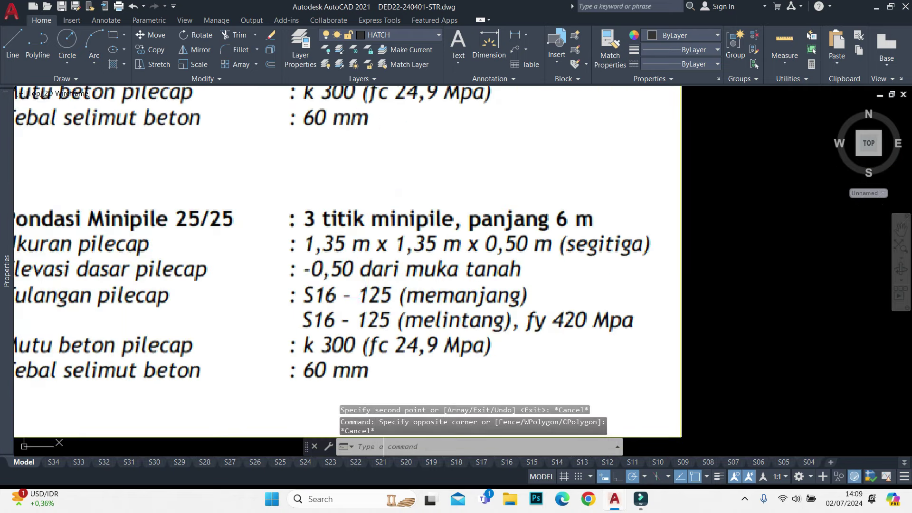
{"action": "scroll", "coordinate": [363, 285], "scroll_direction": "down", "scroll_amount": 5}
{"action": "scroll", "coordinate": [632, 347], "scroll_direction": "down", "scroll_amount": 2}
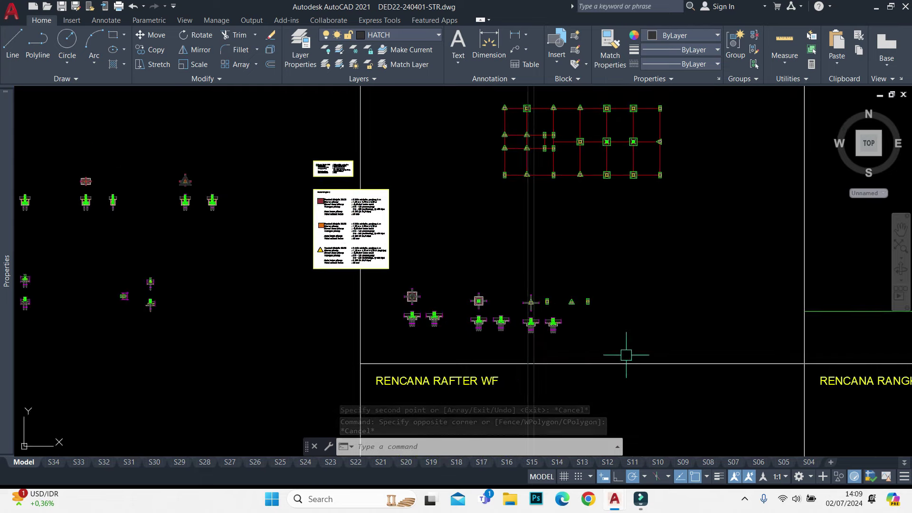
{"action": "scroll", "coordinate": [534, 305], "scroll_direction": "up", "scroll_amount": 2}
{"action": "scroll", "coordinate": [540, 336], "scroll_direction": "up", "scroll_amount": 3}
{"action": "scroll", "coordinate": [598, 322], "scroll_direction": "up", "scroll_amount": 2}
{"action": "scroll", "coordinate": [601, 307], "scroll_direction": "up", "scroll_amount": 4}
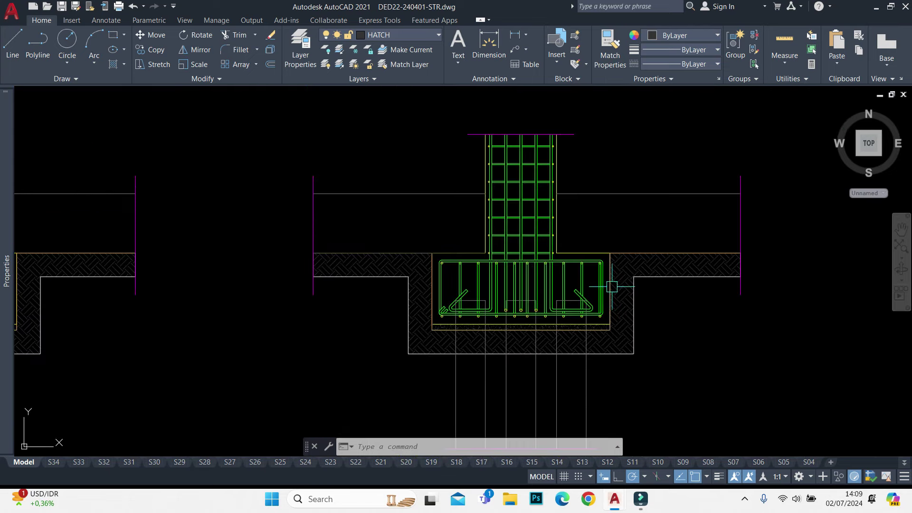
Crossing-select both section bottoms and stretch them 100 from a picked base point
{"action": "left_click", "coordinate": [652, 288]}
{"action": "scroll", "coordinate": [636, 294], "scroll_direction": "down", "scroll_amount": 3}
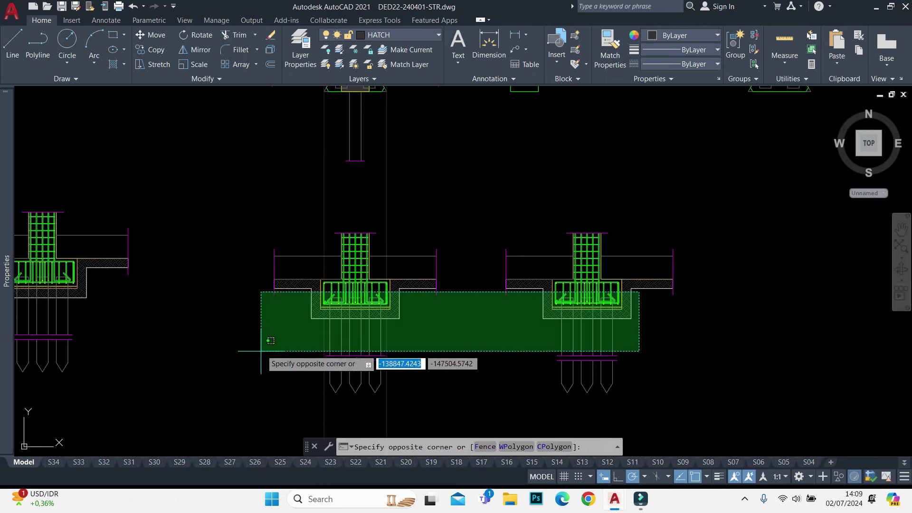
{"action": "left_click", "coordinate": [304, 333]}
{"action": "scroll", "coordinate": [304, 333], "scroll_direction": "up", "scroll_amount": 3}
{"action": "type", "text": "s"}
{"action": "key", "text": "Return"}
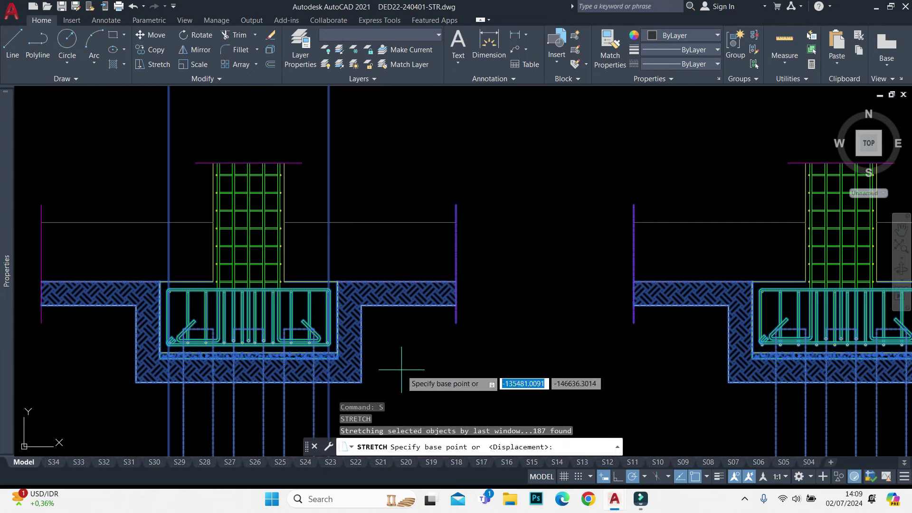
{"action": "left_click", "coordinate": [402, 366]}
{"action": "type", "text": "10"}
{"action": "key", "text": "Return"}
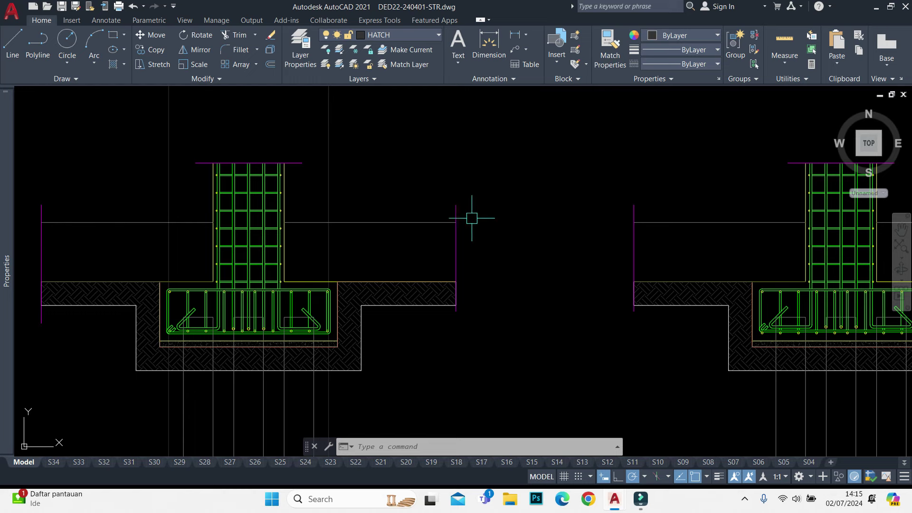
{"action": "scroll", "coordinate": [485, 202], "scroll_direction": "down", "scroll_amount": 3}
{"action": "scroll", "coordinate": [497, 223], "scroll_direction": "down", "scroll_amount": 2}
Erase the two old vertical construction lines
{"action": "left_click", "coordinate": [514, 170]}
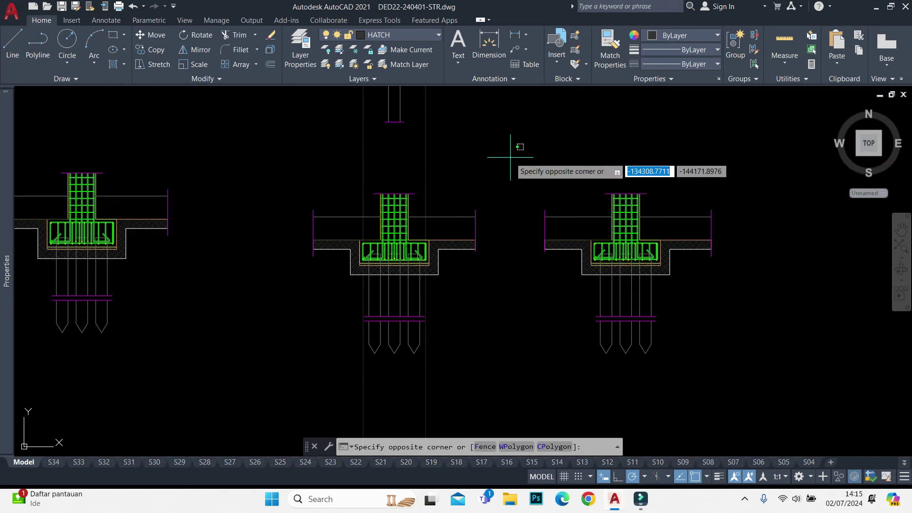
{"action": "left_click", "coordinate": [292, 172]}
{"action": "type", "text": "e"}
{"action": "key", "text": "Return"}
{"action": "scroll", "coordinate": [496, 224], "scroll_direction": "down", "scroll_amount": 3}
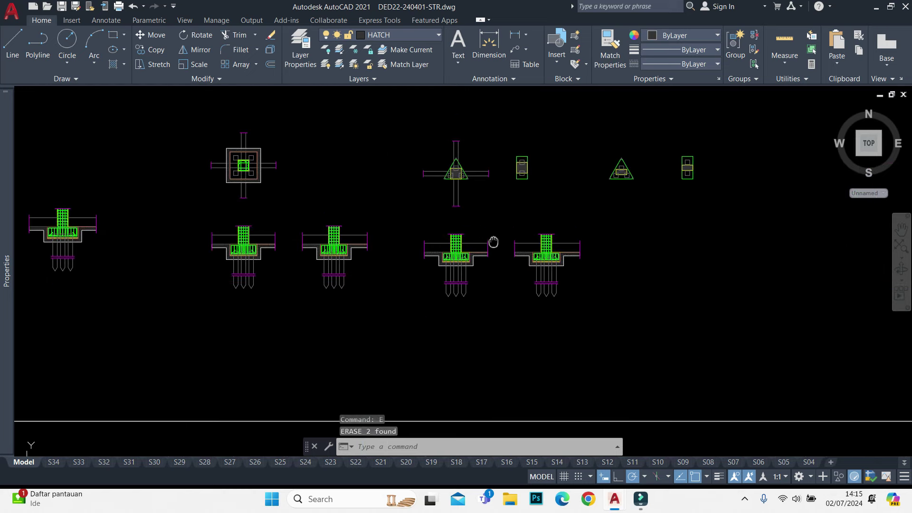
Place a trial vertical construction line at the column edge, then erase it
{"action": "type", "text": "x"}
{"action": "scroll", "coordinate": [467, 192], "scroll_direction": "up", "scroll_amount": 2}
{"action": "key", "text": "Escape"}
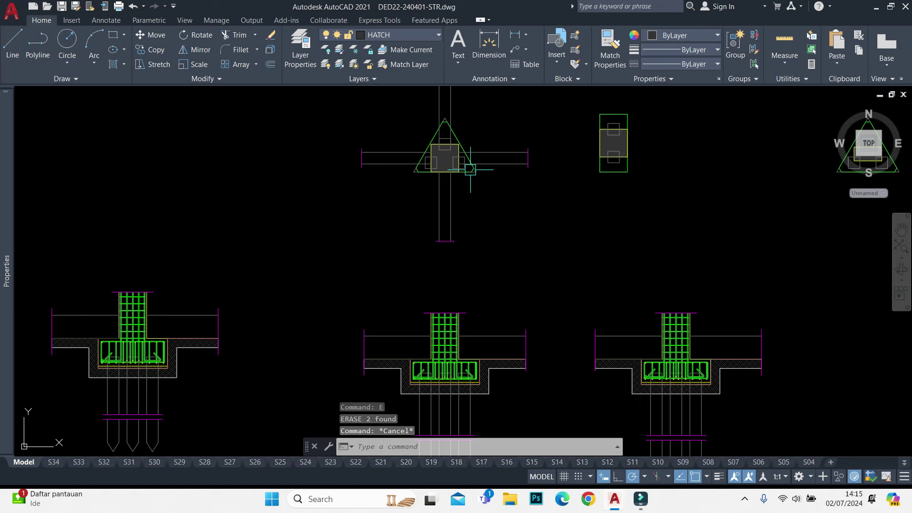
{"action": "key", "text": "Return"}
{"action": "type", "text": "v"}
{"action": "key", "text": "Return"}
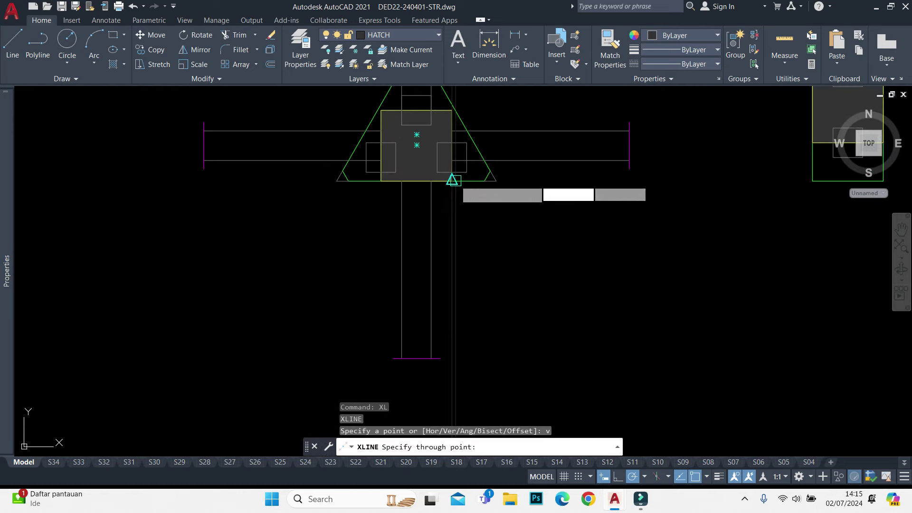
{"action": "left_click", "coordinate": [459, 199]}
{"action": "key", "text": "Escape"}
{"action": "left_click", "coordinate": [460, 289]}
{"action": "type", "text": "e"}
{"action": "key", "text": "Return"}
Stretch the column's lower end, and stretch the right beam end by 500
{"action": "scroll", "coordinate": [494, 268], "scroll_direction": "down", "scroll_amount": 2}
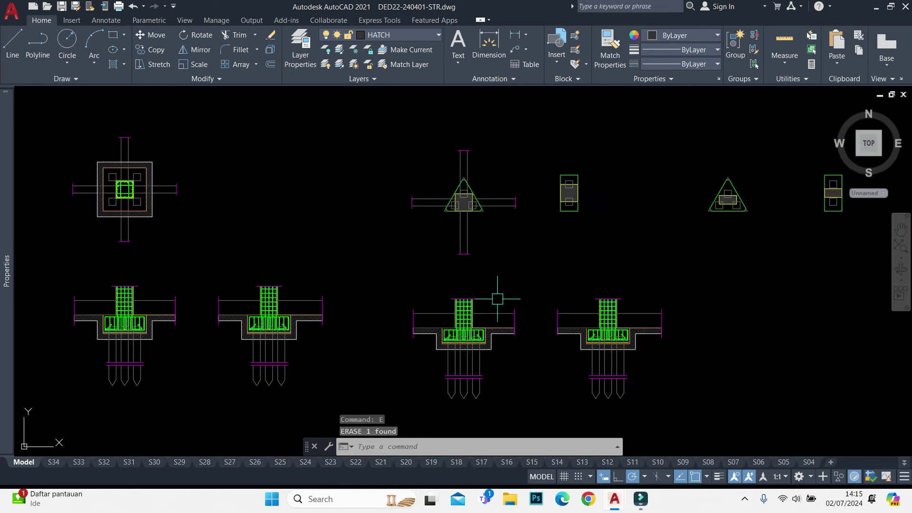
{"action": "left_click", "coordinate": [494, 230]}
{"action": "left_click", "coordinate": [340, 277]}
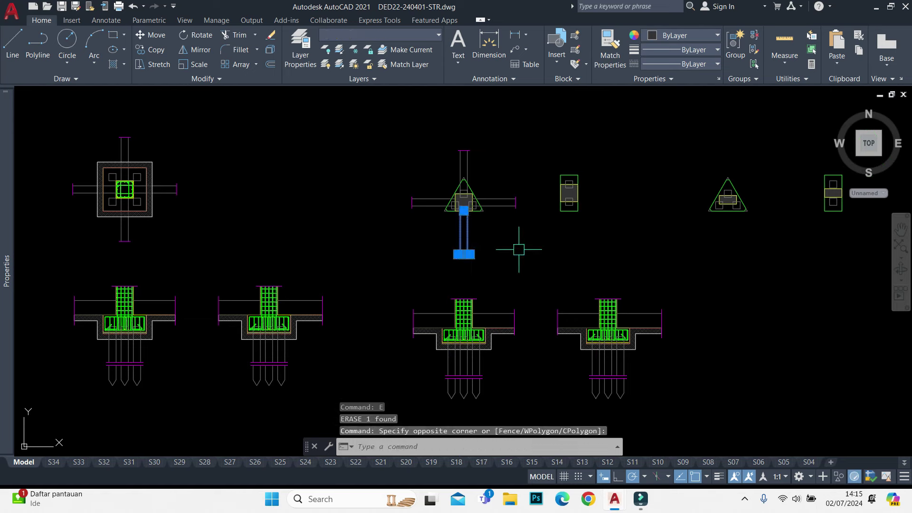
{"action": "type", "text": "s"}
{"action": "key", "text": "Return"}
{"action": "left_click", "coordinate": [511, 257]}
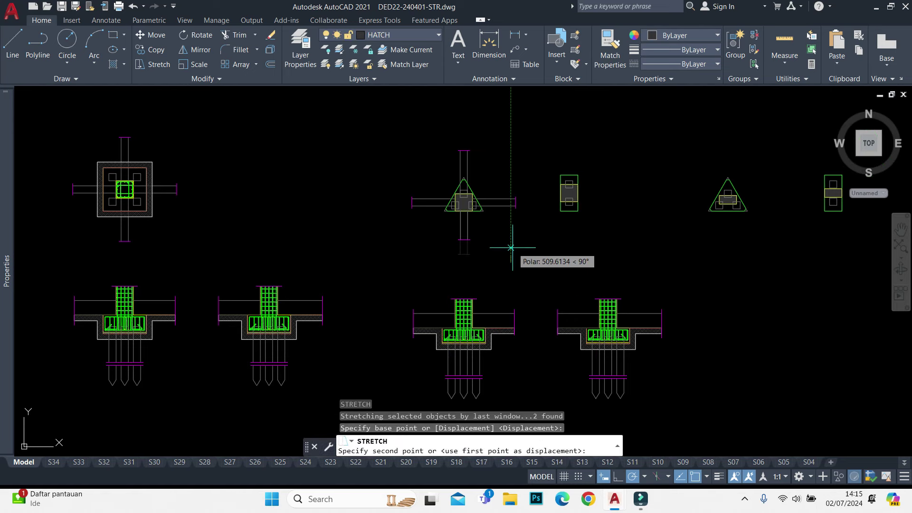
{"action": "left_click", "coordinate": [504, 240]}
{"action": "scroll", "coordinate": [510, 238], "scroll_direction": "up", "scroll_amount": 2}
{"action": "left_click", "coordinate": [546, 159]}
{"action": "left_click", "coordinate": [493, 261]}
{"action": "key", "text": "Return"}
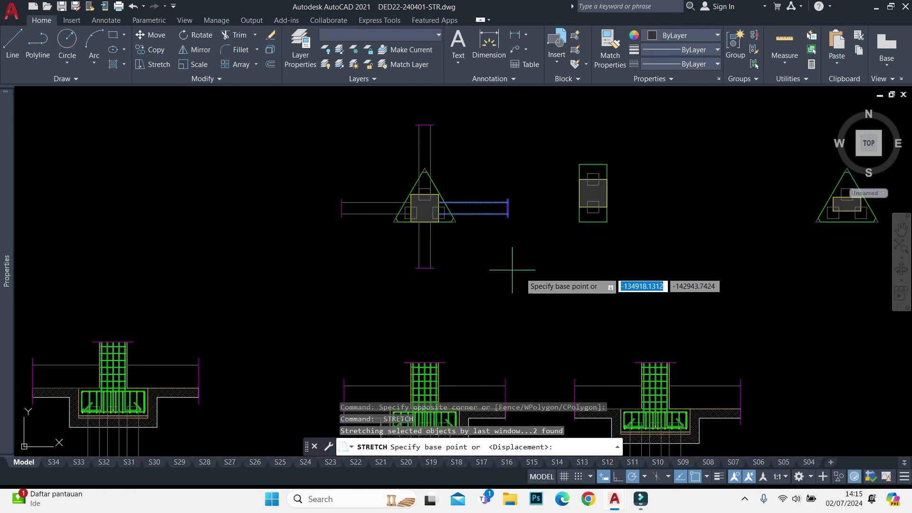
{"action": "left_click", "coordinate": [521, 272]}
{"action": "key", "text": "Return"}
Stretch the column top and the left beam end by 500 each
{"action": "left_click", "coordinate": [455, 116]}
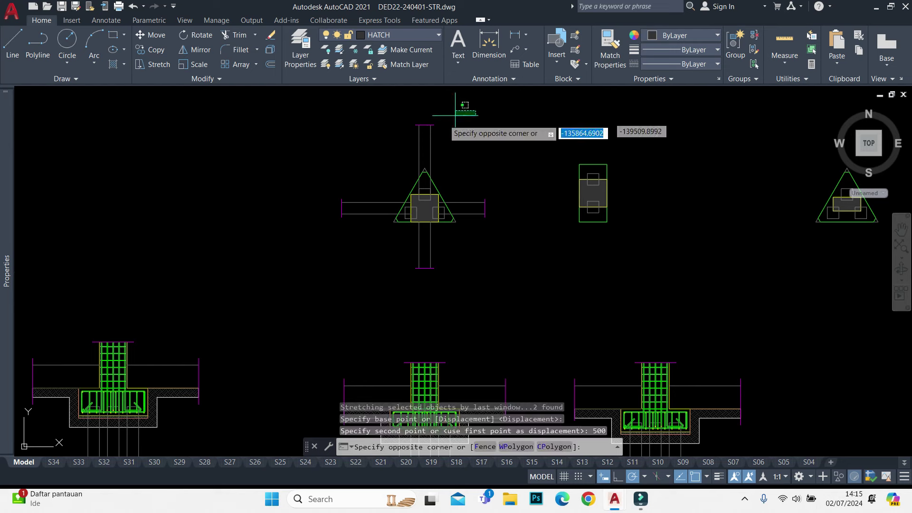
{"action": "left_click", "coordinate": [409, 142]}
{"action": "key", "text": "Return"}
{"action": "left_click", "coordinate": [488, 135]}
{"action": "type", "text": "500"}
{"action": "key", "text": "Return"}
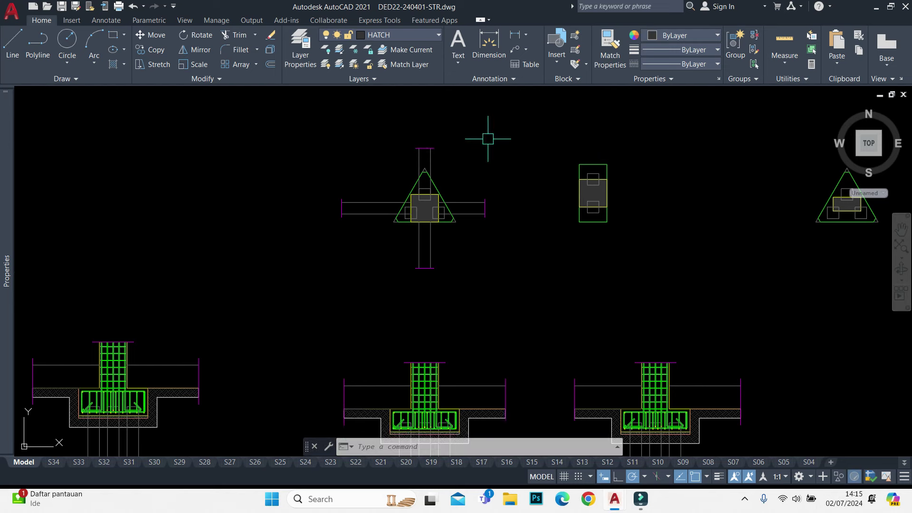
{"action": "left_click", "coordinate": [399, 192]}
{"action": "left_click", "coordinate": [335, 224]}
{"action": "key", "text": "Return"}
{"action": "left_click", "coordinate": [266, 249]}
{"action": "type", "text": "500"}
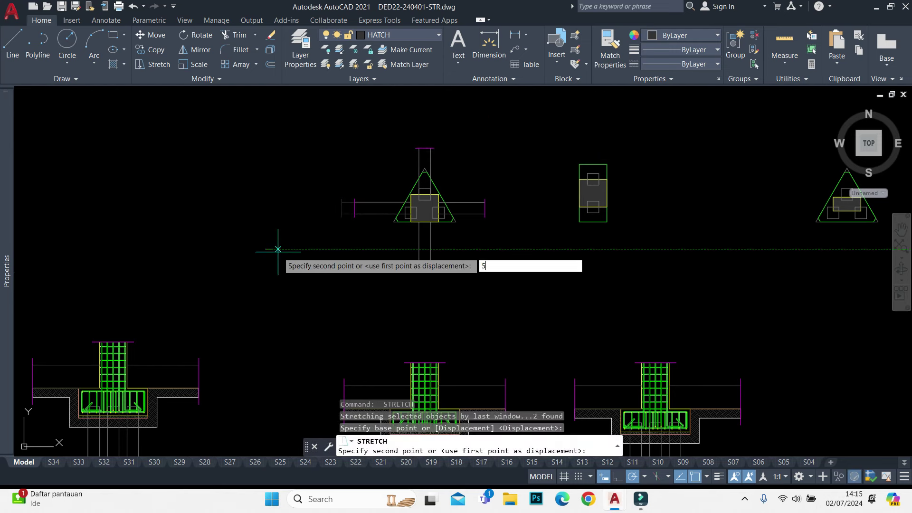
{"action": "key", "text": "Return"}
Add a vertical guide line through the cap plan and crossing-select the middle section's right cap edge
{"action": "scroll", "coordinate": [376, 247], "scroll_direction": "down", "scroll_amount": 2}
{"action": "type", "text": "xl"}
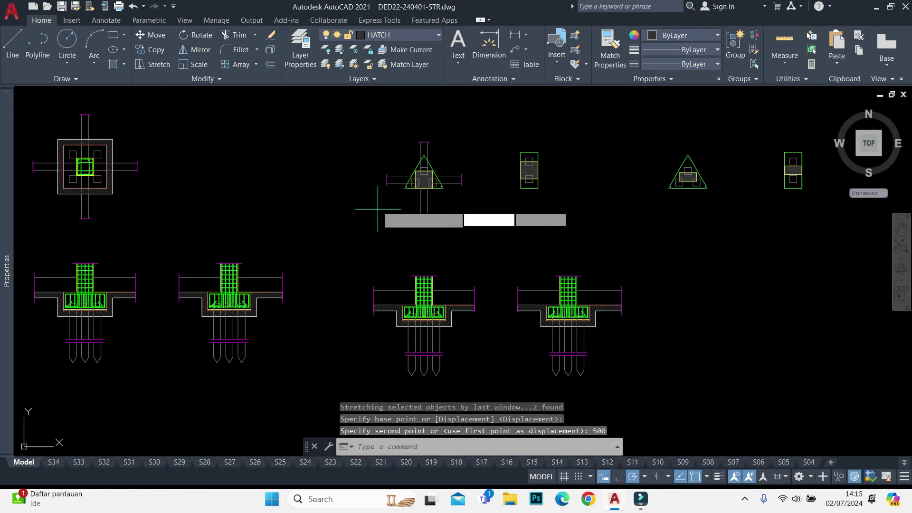
{"action": "key", "text": "Return"}
{"action": "type", "text": "v"}
{"action": "key", "text": "Return"}
{"action": "left_click", "coordinate": [387, 185]}
{"action": "key", "text": "Escape"}
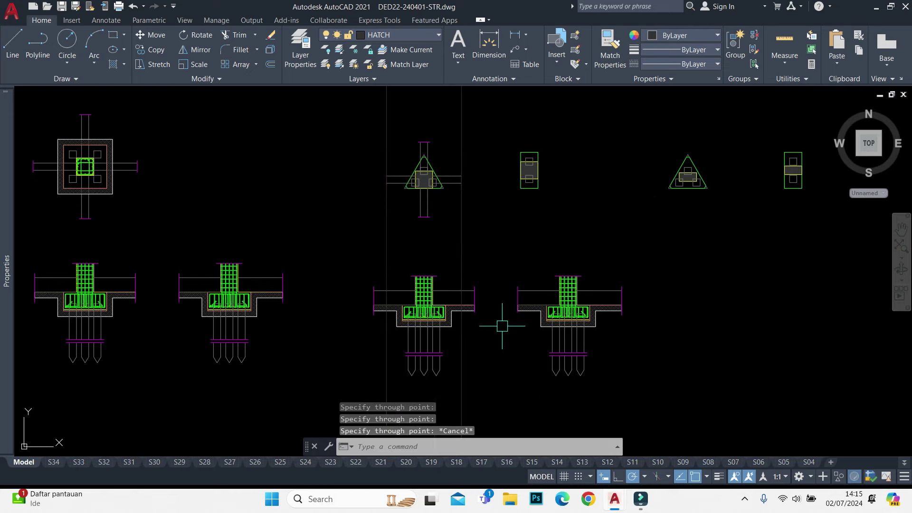
{"action": "scroll", "coordinate": [499, 320], "scroll_direction": "up", "scroll_amount": 3}
{"action": "left_click", "coordinate": [473, 210]}
{"action": "left_click", "coordinate": [459, 336]}
{"action": "scroll", "coordinate": [454, 301], "scroll_direction": "up", "scroll_amount": 2}
Stretch the cap's right side and hatch in to the guide line
{"action": "type", "text": "s"}
{"action": "key", "text": "Return"}
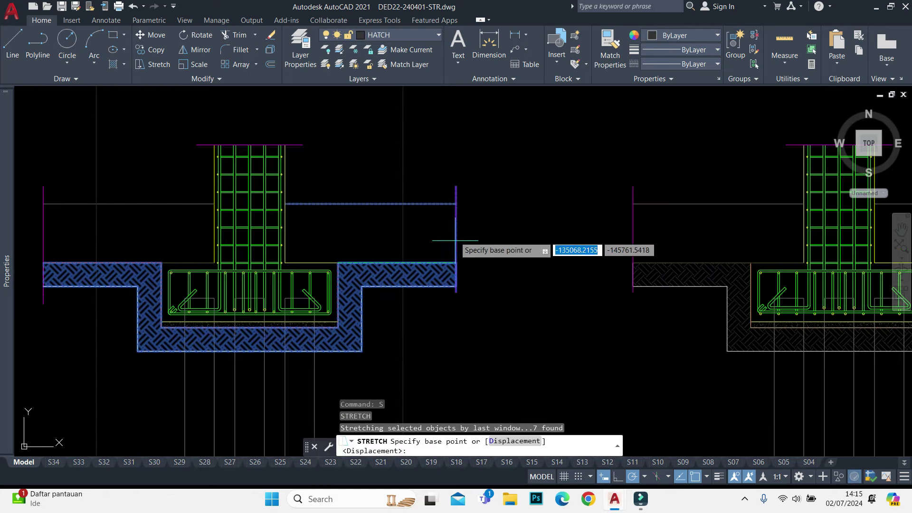
{"action": "left_click", "coordinate": [455, 204]}
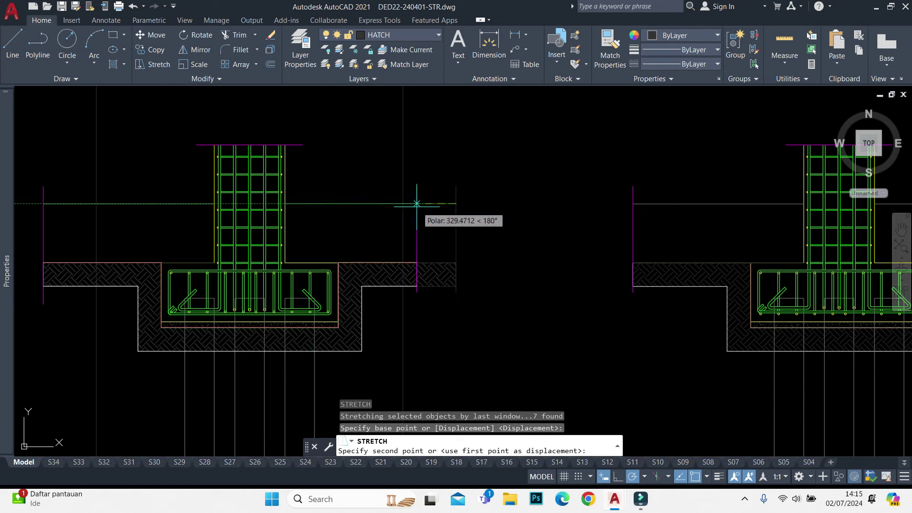
{"action": "left_click", "coordinate": [401, 203]}
{"action": "scroll", "coordinate": [399, 218], "scroll_direction": "down", "scroll_amount": 2}
{"action": "scroll", "coordinate": [398, 219], "scroll_direction": "up", "scroll_amount": 2}
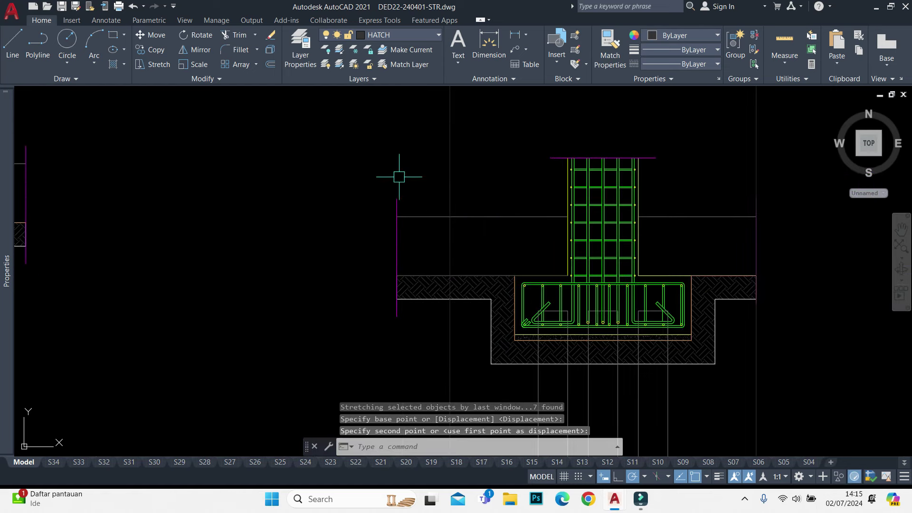
Stretch the cap's left side and hatch in to the other guide line
{"action": "left_click", "coordinate": [414, 178]}
{"action": "left_click", "coordinate": [378, 332]}
{"action": "type", "text": "s"}
{"action": "key", "text": "Return"}
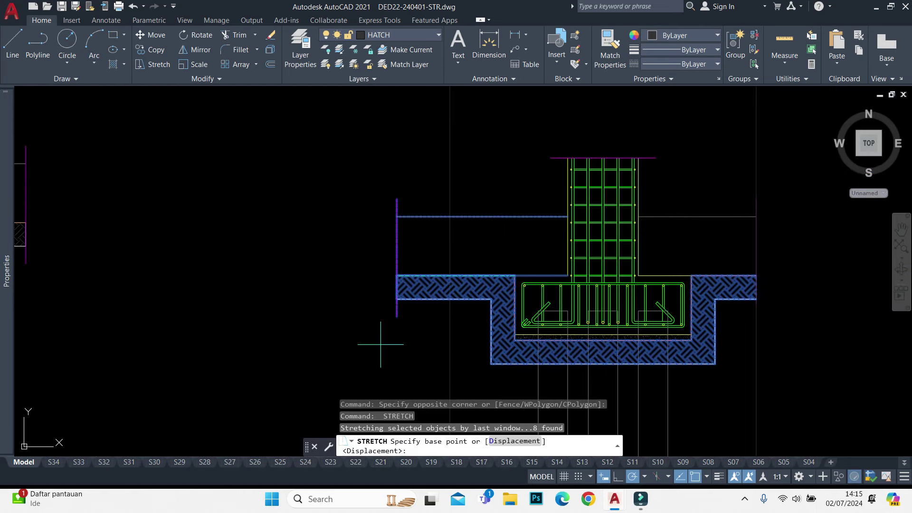
{"action": "left_click", "coordinate": [396, 316]}
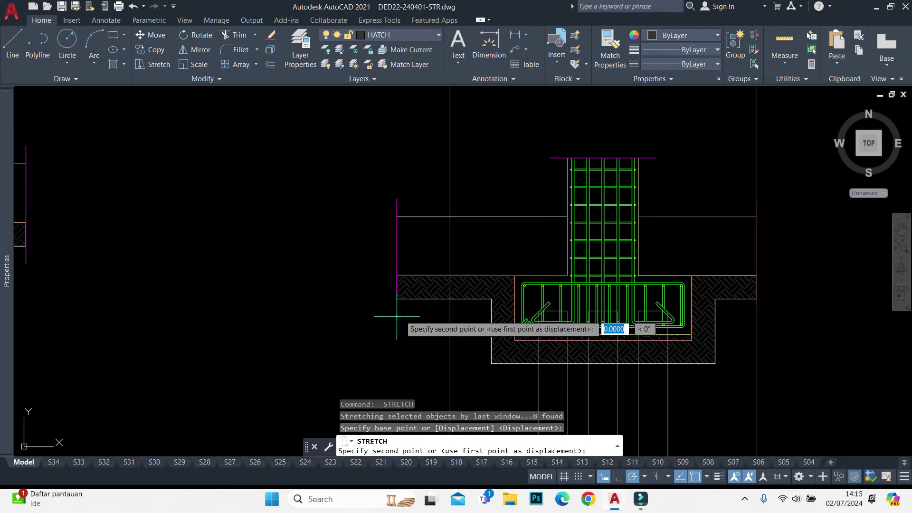
{"action": "left_click", "coordinate": [448, 317]}
Select the two vertical guide lines and bring all footings into view
{"action": "scroll", "coordinate": [448, 317], "scroll_direction": "down", "scroll_amount": 3}
{"action": "left_click_drag", "start_coordinate": [589, 199], "coordinate": [401, 203]}
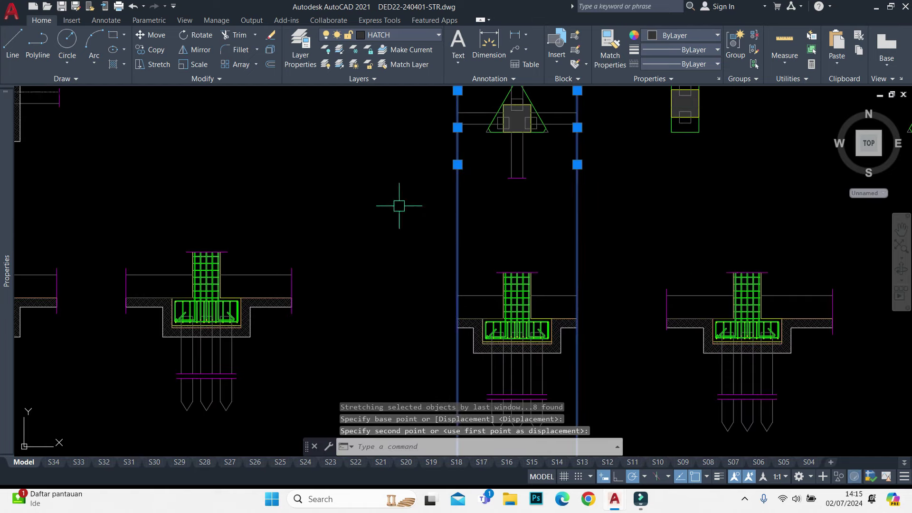
{"action": "scroll", "coordinate": [497, 197], "scroll_direction": "down", "scroll_amount": 2}
{"action": "middle_click_drag", "start_coordinate": [496, 198], "coordinate": [459, 242]}
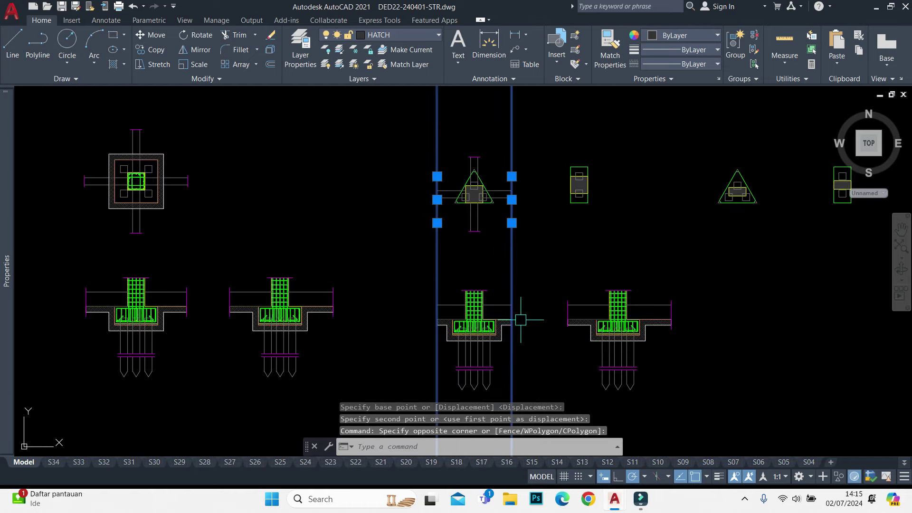
{"action": "type", "text": "cp"}
Copy the two guide lines from the pile tip over to the right section
{"action": "key", "text": "Return"}
{"action": "scroll", "coordinate": [477, 383], "scroll_direction": "up", "scroll_amount": 2}
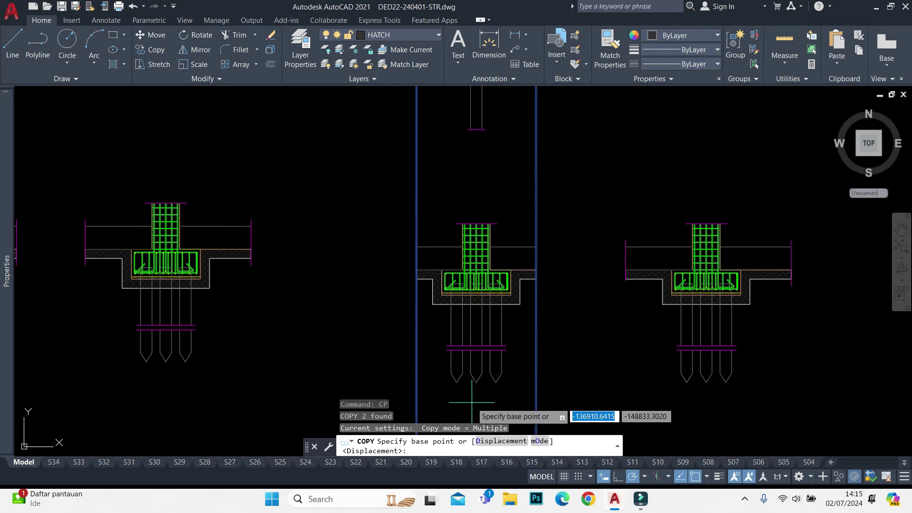
{"action": "left_click", "coordinate": [476, 383]}
{"action": "scroll", "coordinate": [490, 377], "scroll_direction": "down", "scroll_amount": 2}
{"action": "scroll", "coordinate": [589, 339], "scroll_direction": "up", "scroll_amount": 2}
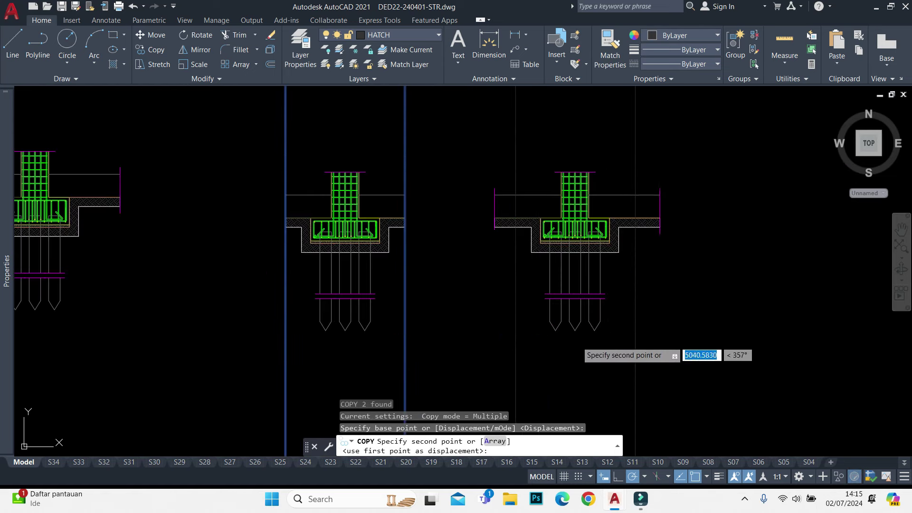
{"action": "left_click", "coordinate": [575, 331]}
{"action": "key", "text": "Escape"}
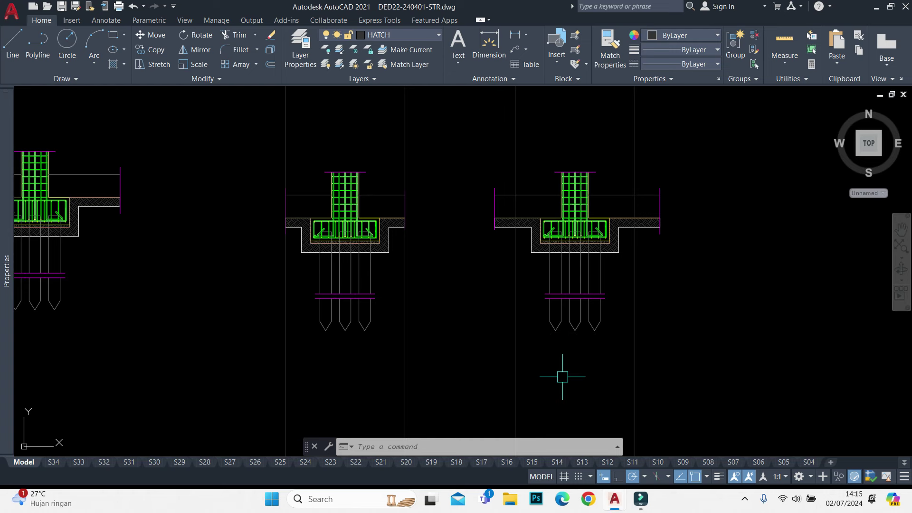
Stretch the right section's right side inward to the guide line
{"action": "key", "text": "ctrl+1"}
{"action": "scroll", "coordinate": [693, 227], "scroll_direction": "up", "scroll_amount": 5}
{"action": "left_click", "coordinate": [712, 133]}
{"action": "left_click", "coordinate": [576, 308]}
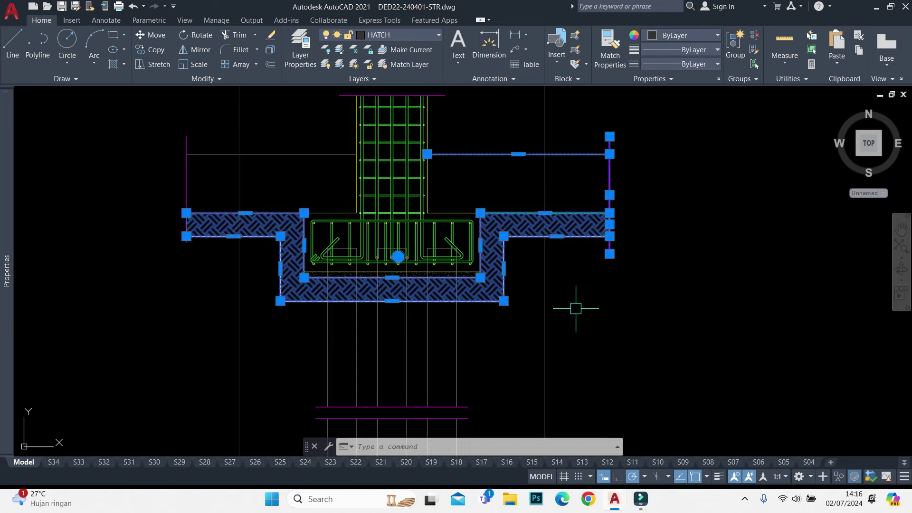
{"action": "type", "text": "s"}
{"action": "key", "text": "Return"}
{"action": "left_click", "coordinate": [609, 236]}
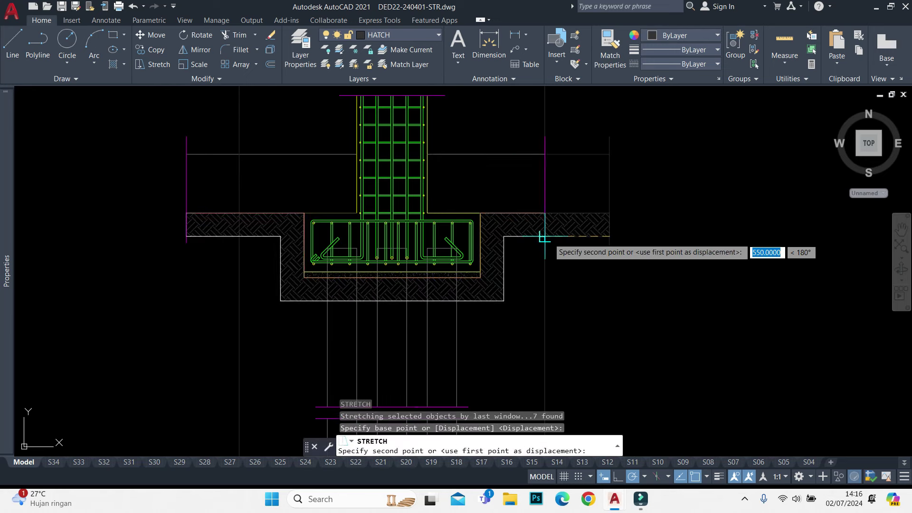
{"action": "left_click", "coordinate": [544, 236]}
Stretch the section's left side inward to the other guide line
{"action": "left_click", "coordinate": [200, 112]}
{"action": "left_click", "coordinate": [147, 301]}
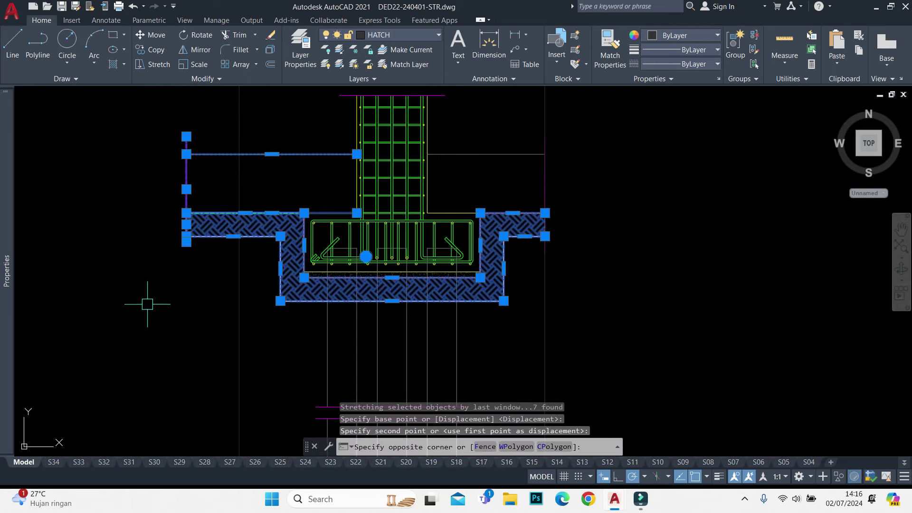
{"action": "type", "text": "s"}
{"action": "key", "text": "Return"}
{"action": "left_click", "coordinate": [186, 188]}
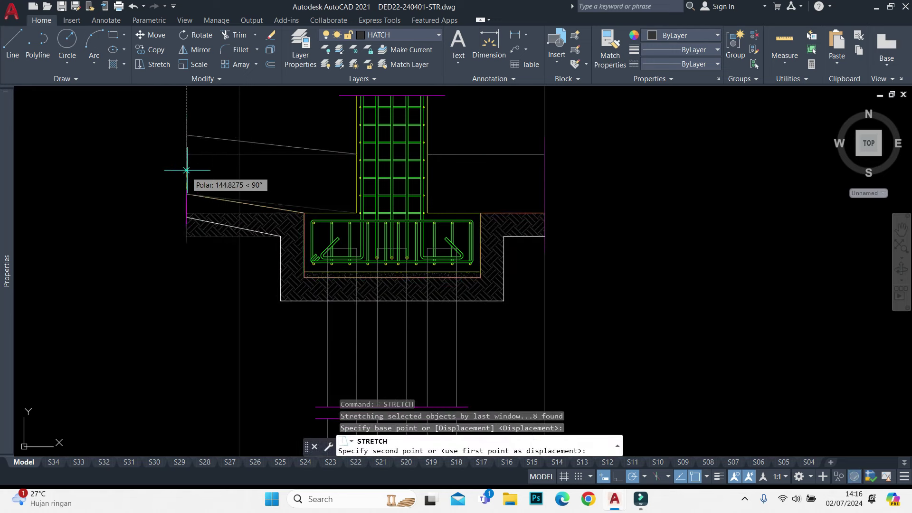
{"action": "left_click", "coordinate": [239, 188]}
Erase the temporary guide lines
{"action": "scroll", "coordinate": [380, 190], "scroll_direction": "down", "scroll_amount": 5}
{"action": "scroll", "coordinate": [448, 166], "scroll_direction": "down", "scroll_amount": 2}
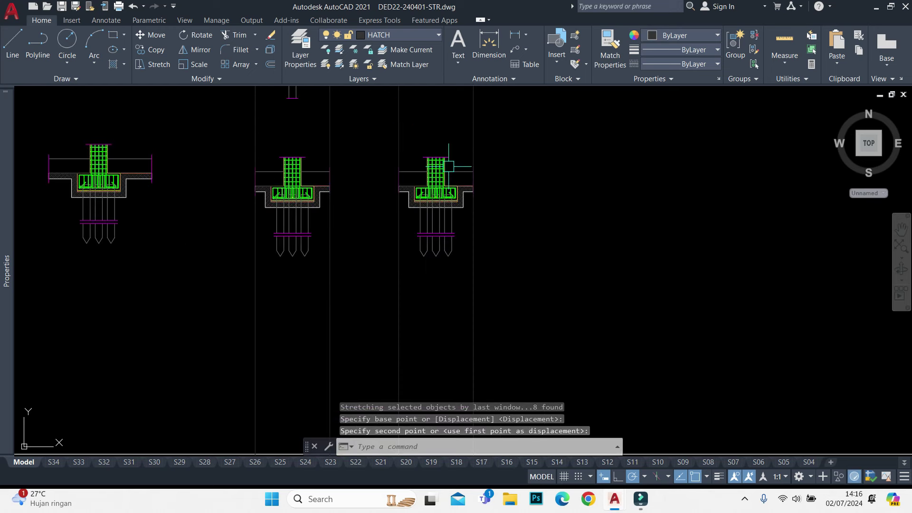
{"action": "left_click", "coordinate": [520, 112]}
{"action": "left_click", "coordinate": [218, 125]}
{"action": "type", "text": "e"}
{"action": "key", "text": "Return"}
Move the triangle and rectangle plans further right and regenerate the display
{"action": "scroll", "coordinate": [387, 163], "scroll_direction": "down", "scroll_amount": 5}
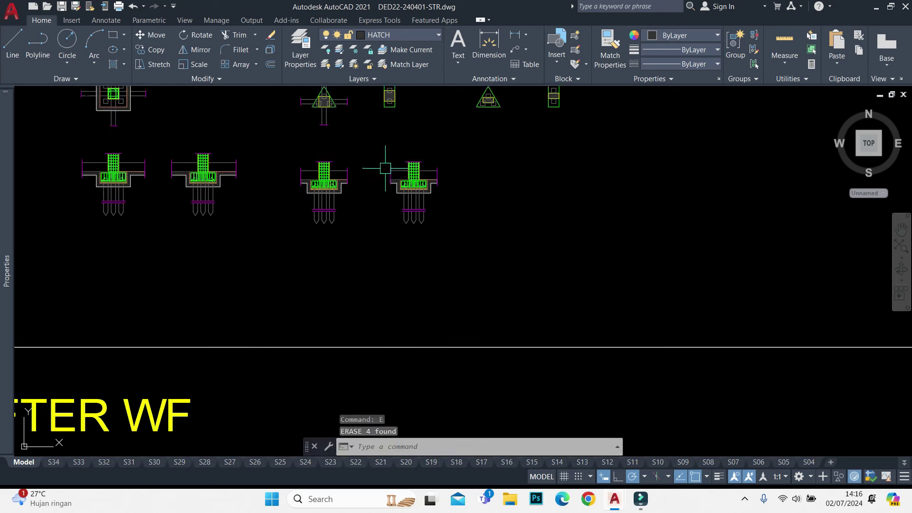
{"action": "scroll", "coordinate": [522, 239], "scroll_direction": "up", "scroll_amount": 2}
{"action": "left_click", "coordinate": [703, 144]}
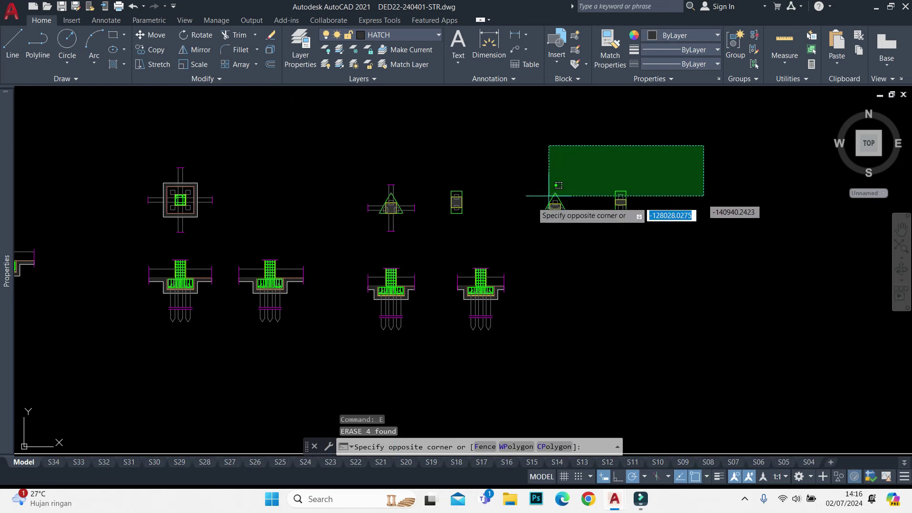
{"action": "left_click", "coordinate": [428, 249]}
{"action": "mouse_move", "coordinate": [527, 202]}
{"action": "middle_mouse_down"}
{"action": "mouse_move", "coordinate": [422, 236]}
{"action": "mouse_move", "coordinate": [490, 205]}
{"action": "middle_mouse_up"}
{"action": "type", "text": "m"}
{"action": "key", "text": "Return"}
{"action": "left_click", "coordinate": [439, 183]}
{"action": "left_click", "coordinate": [580, 183]}
{"action": "type", "text": "re"}
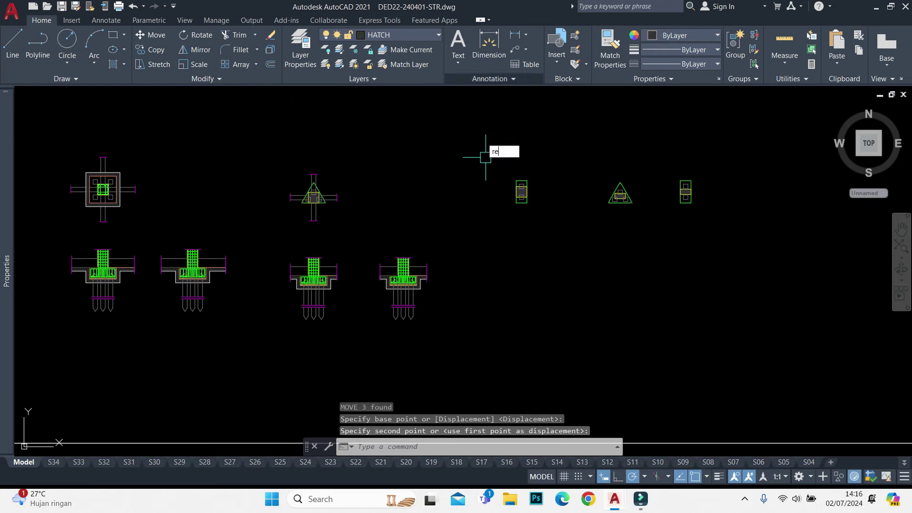
{"action": "key", "text": "Return"}
Draw two vertical construction lines from the triangular plan down into the section
{"action": "scroll", "coordinate": [365, 142], "scroll_direction": "up", "scroll_amount": 4}
{"action": "middle_click_drag", "start_coordinate": [364, 142], "coordinate": [359, 255]}
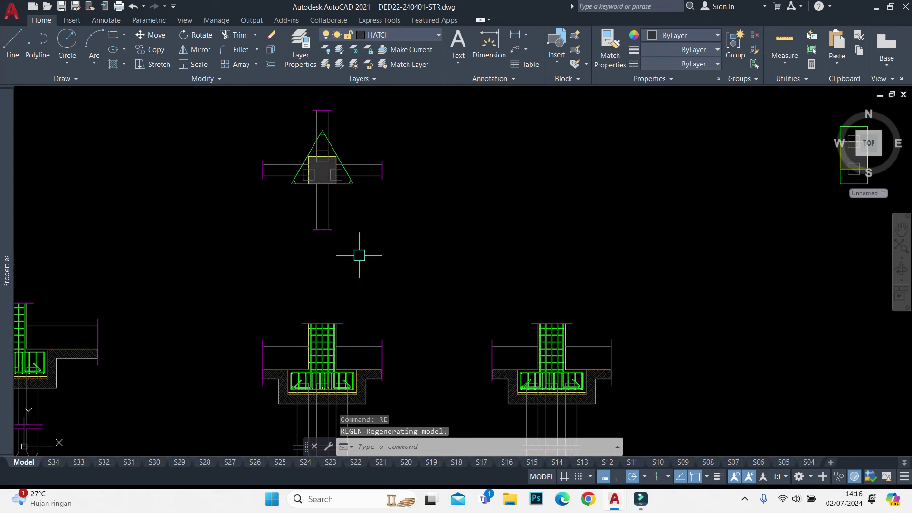
{"action": "type", "text": "xl"}
{"action": "key", "text": "Return"}
{"action": "scroll", "coordinate": [351, 256], "scroll_direction": "up", "scroll_amount": 2}
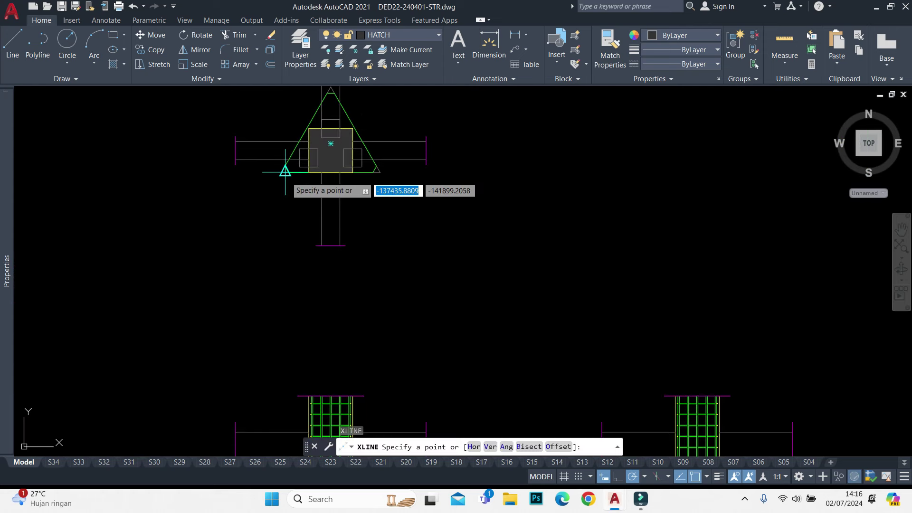
{"action": "type", "text": "v"}
{"action": "key", "text": "Return"}
{"action": "left_click", "coordinate": [282, 172]}
{"action": "middle_click_drag", "start_coordinate": [282, 172], "coordinate": [269, 115]}
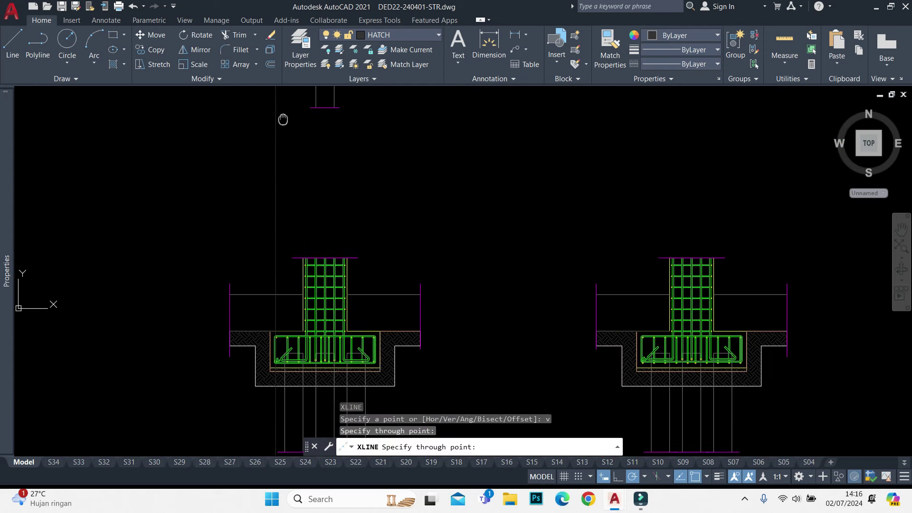
{"action": "left_click", "coordinate": [368, 121]}
{"action": "key", "text": "Escape"}
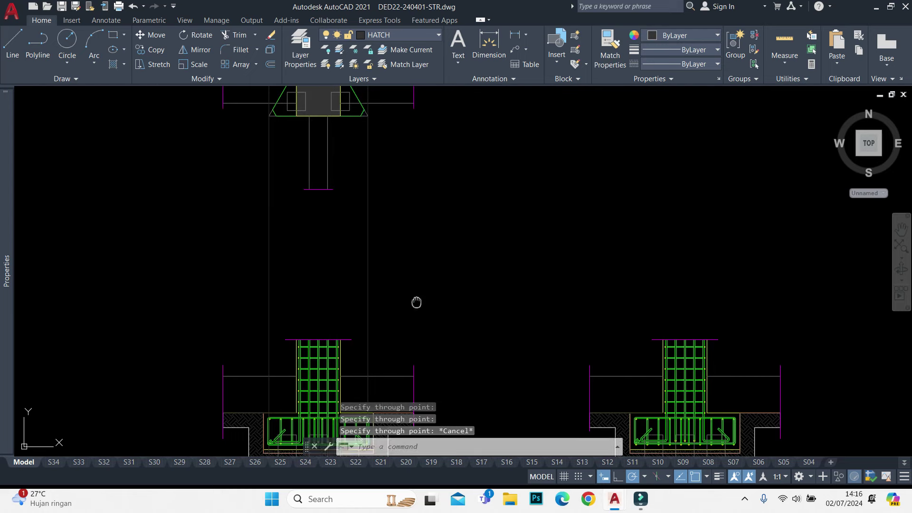
{"action": "middle_click_drag", "start_coordinate": [418, 301], "coordinate": [441, 130]}
{"action": "scroll", "coordinate": [377, 266], "scroll_direction": "up", "scroll_amount": 6}
Erase the unwanted vertical rebar bars from the pile-cap section
{"action": "scroll", "coordinate": [333, 193], "scroll_direction": "up", "scroll_amount": 2}
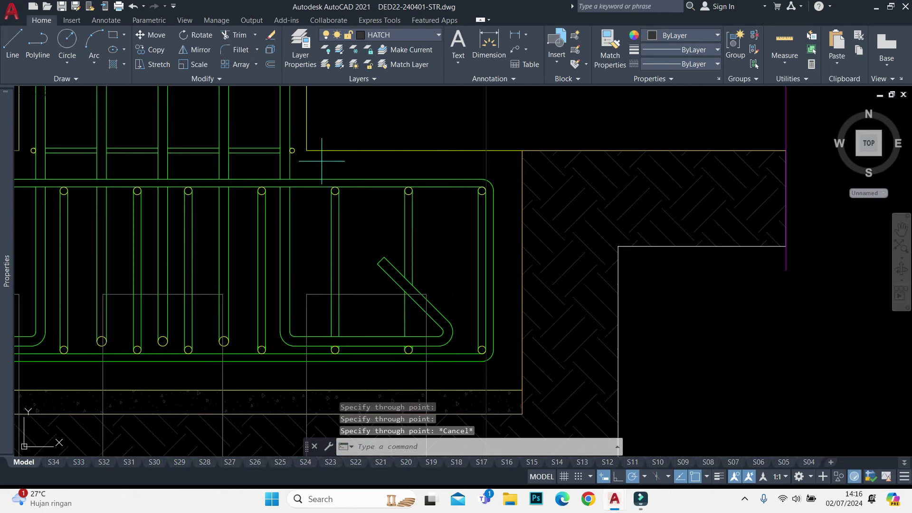
{"action": "left_click", "coordinate": [318, 185]}
{"action": "left_click", "coordinate": [359, 368]}
{"action": "scroll", "coordinate": [472, 230], "scroll_direction": "down", "scroll_amount": 4}
{"action": "type", "text": "e"}
{"action": "key", "text": "Return"}
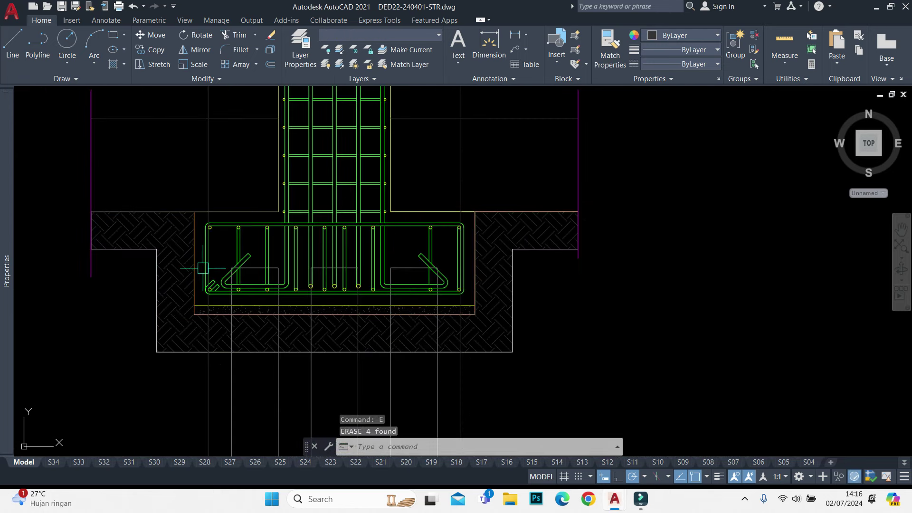
{"action": "scroll", "coordinate": [247, 216], "scroll_direction": "up", "scroll_amount": 2}
{"action": "scroll", "coordinate": [238, 209], "scroll_direction": "up", "scroll_amount": 3}
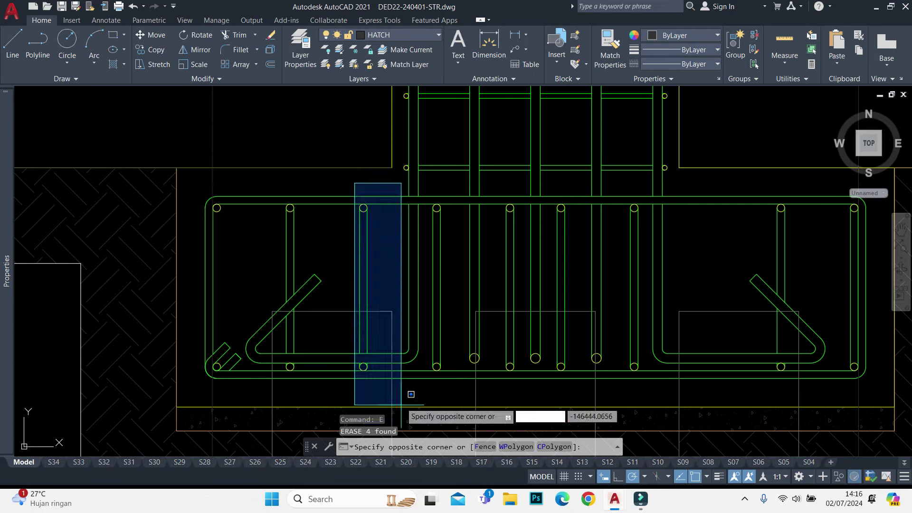
{"action": "left_click", "coordinate": [397, 407]}
{"action": "key", "text": "Return"}
{"action": "scroll", "coordinate": [315, 265], "scroll_direction": "down", "scroll_amount": 2}
{"action": "scroll", "coordinate": [310, 262], "scroll_direction": "up", "scroll_amount": 2}
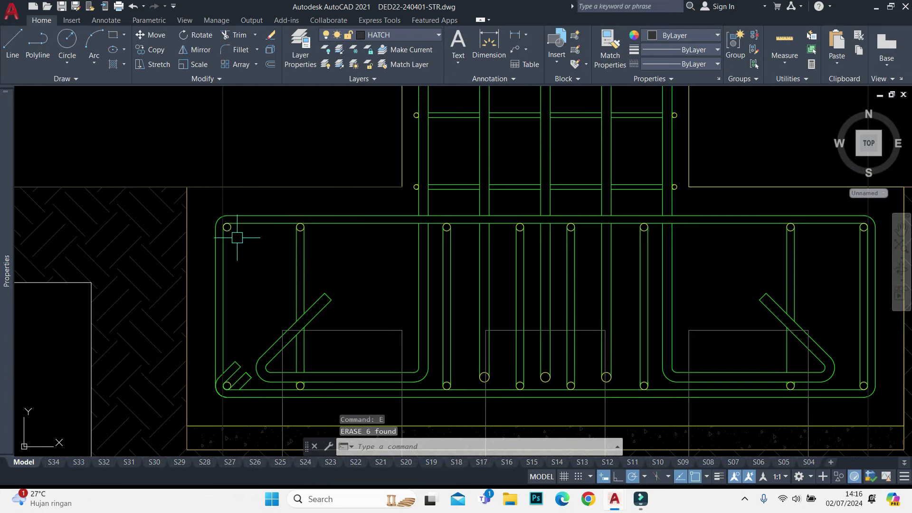
{"action": "scroll", "coordinate": [334, 204], "scroll_direction": "down", "scroll_amount": 4}
{"action": "scroll", "coordinate": [537, 210], "scroll_direction": "up", "scroll_amount": 4}
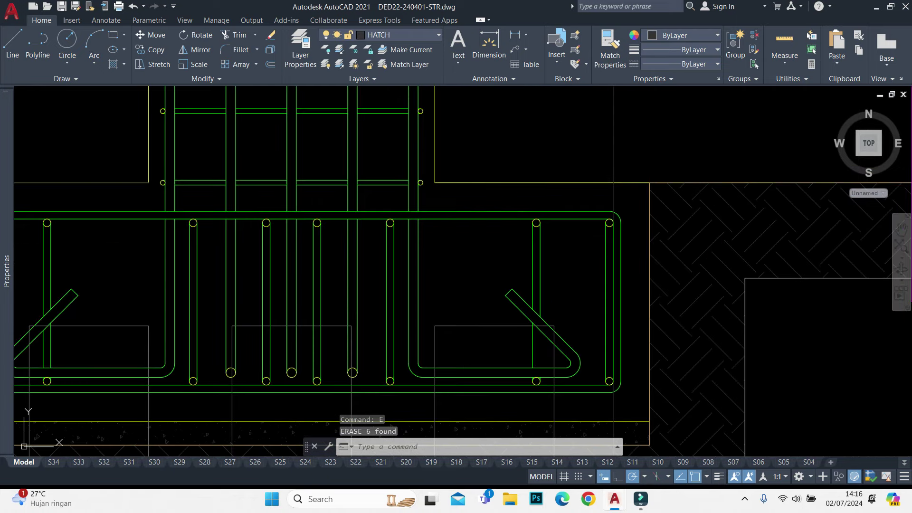
Copy two hooked rebar bars to the clipboard with a base point
{"action": "left_click", "coordinate": [525, 197]}
{"action": "left_click", "coordinate": [540, 398]}
{"action": "left_click", "coordinate": [598, 201]}
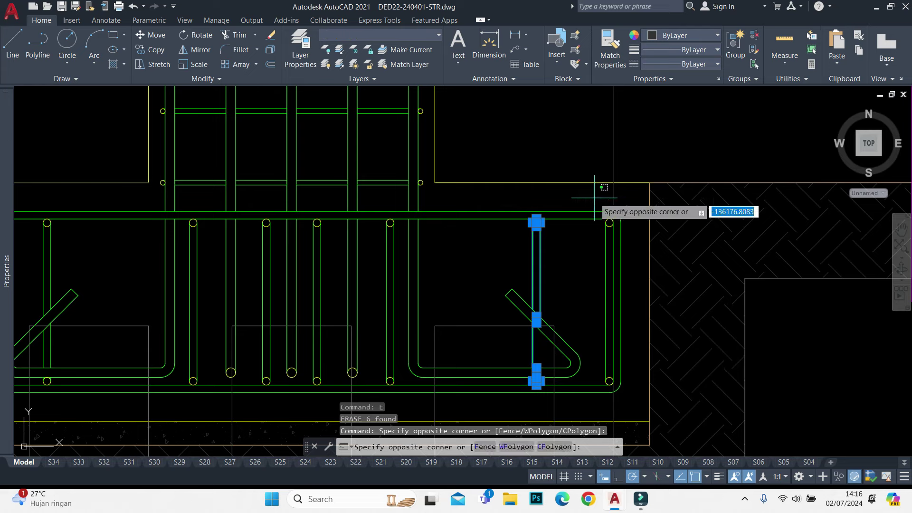
{"action": "left_click", "coordinate": [624, 380]}
{"action": "scroll", "coordinate": [627, 213], "scroll_direction": "up", "scroll_amount": 4}
{"action": "key", "text": "ctrl+shift+c"}
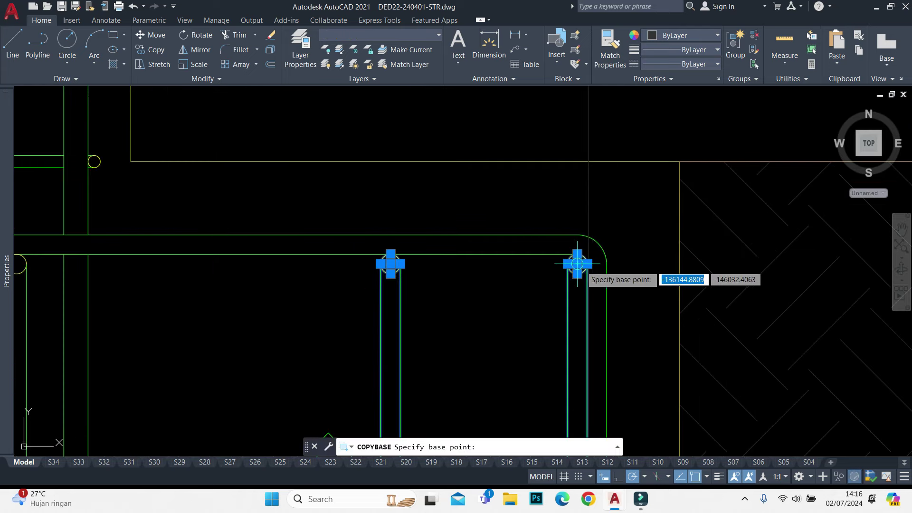
{"action": "key", "text": "Escape"}
{"action": "scroll", "coordinate": [517, 230], "scroll_direction": "down", "scroll_amount": 3}
{"action": "scroll", "coordinate": [489, 211], "scroll_direction": "down", "scroll_amount": 2}
Stretch the footing section's right side, hatch and bars leftward to the new width
{"action": "left_click", "coordinate": [615, 114]}
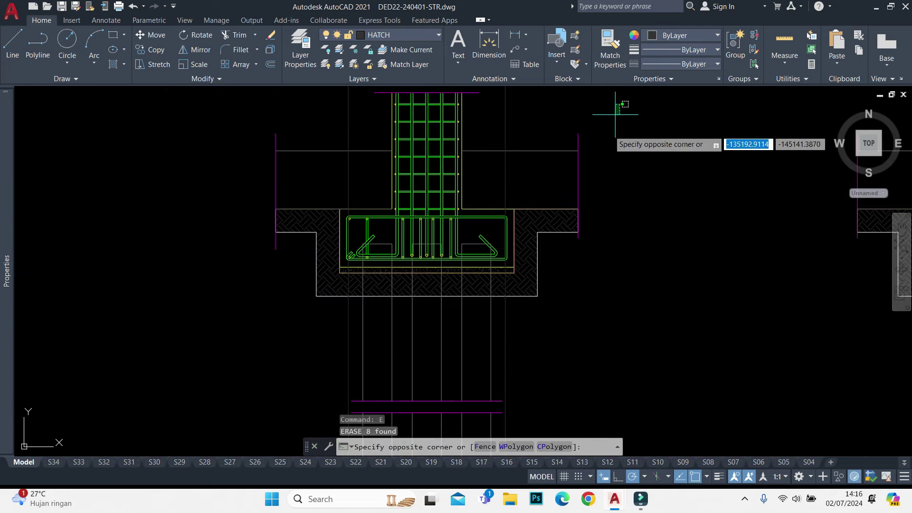
{"action": "left_click", "coordinate": [483, 339]}
{"action": "left_click", "coordinate": [556, 345]}
{"action": "left_click", "coordinate": [408, 335]}
{"action": "scroll", "coordinate": [491, 225], "scroll_direction": "up", "scroll_amount": 4}
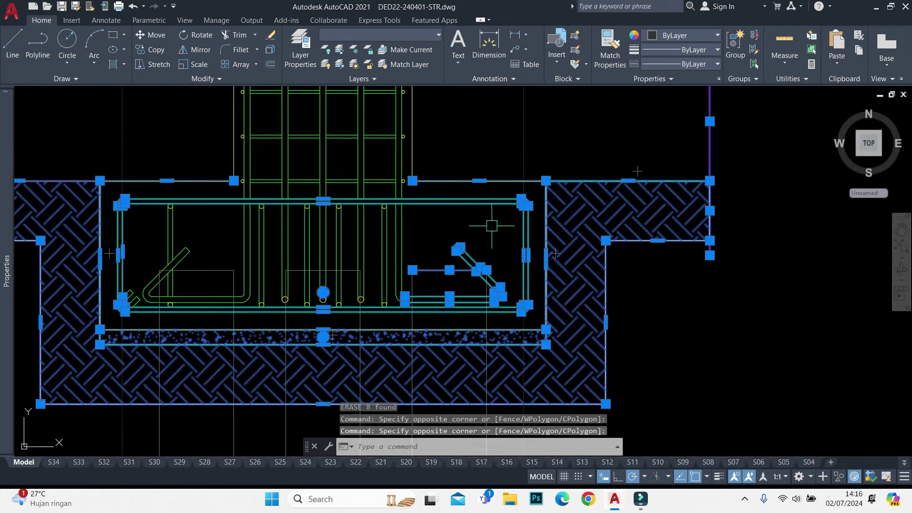
{"action": "scroll", "coordinate": [439, 287], "scroll_direction": "up", "scroll_amount": 5}
{"action": "type", "text": "s"}
{"action": "key", "text": "Return"}
{"action": "scroll", "coordinate": [495, 232], "scroll_direction": "down", "scroll_amount": 4}
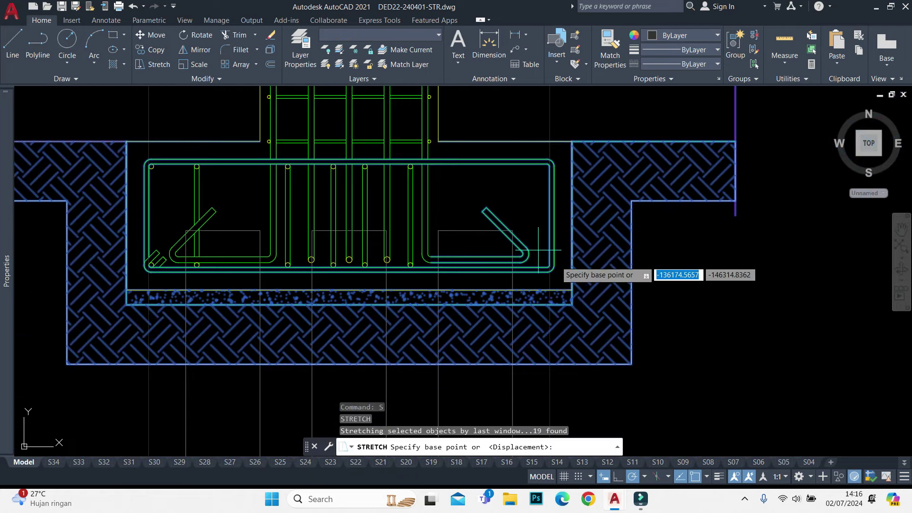
{"action": "scroll", "coordinate": [550, 289], "scroll_direction": "up", "scroll_amount": 4}
{"action": "left_click", "coordinate": [616, 308]}
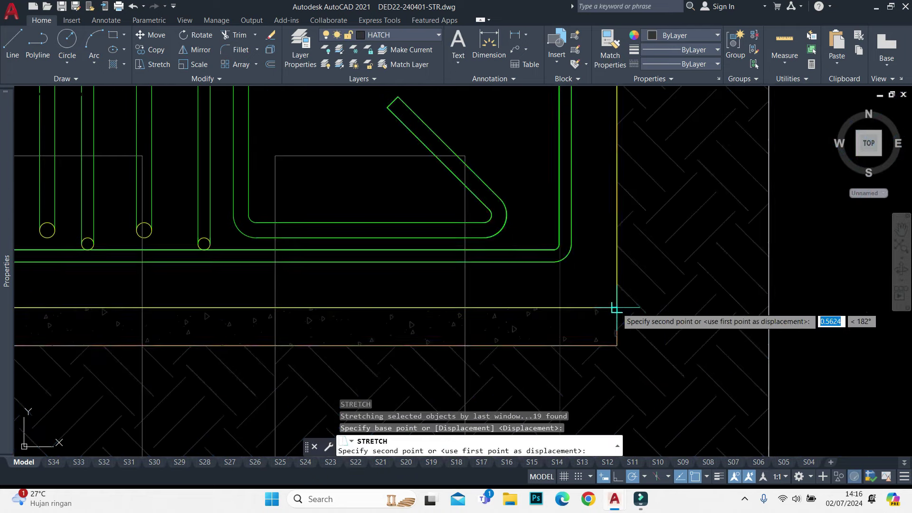
{"action": "left_click", "coordinate": [560, 308]}
Paste the copied hooked bars back into the drawing
{"action": "key", "text": "ctrl+v"}
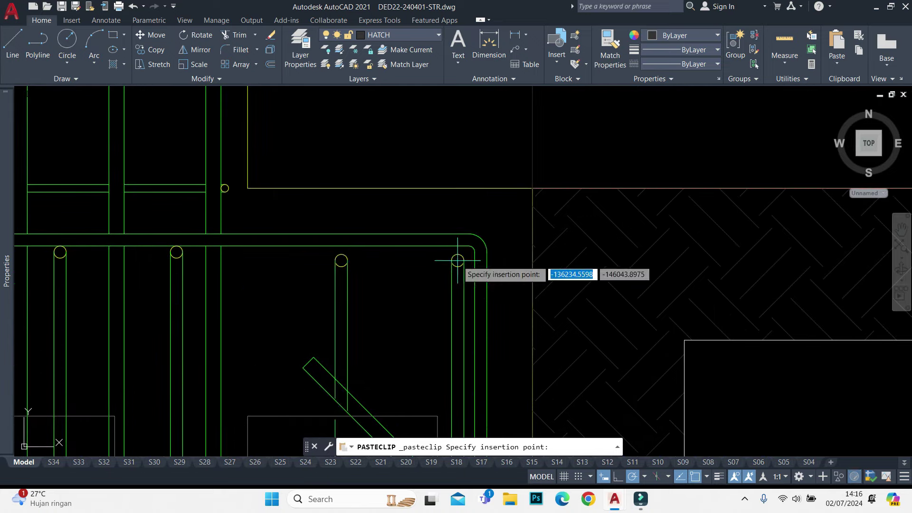
{"action": "scroll", "coordinate": [461, 215], "scroll_direction": "down", "scroll_amount": 4}
{"action": "scroll", "coordinate": [448, 275], "scroll_direction": "up", "scroll_amount": 5}
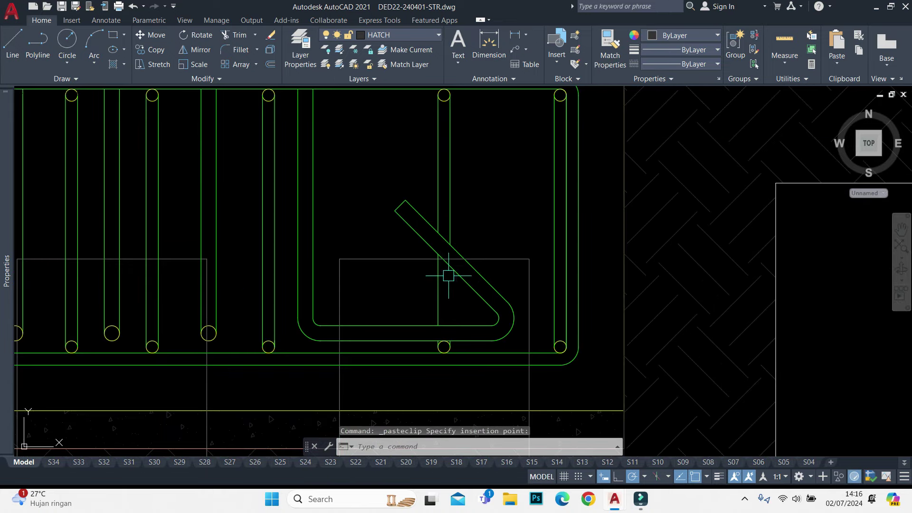
{"action": "scroll", "coordinate": [452, 255], "scroll_direction": "up", "scroll_amount": 2}
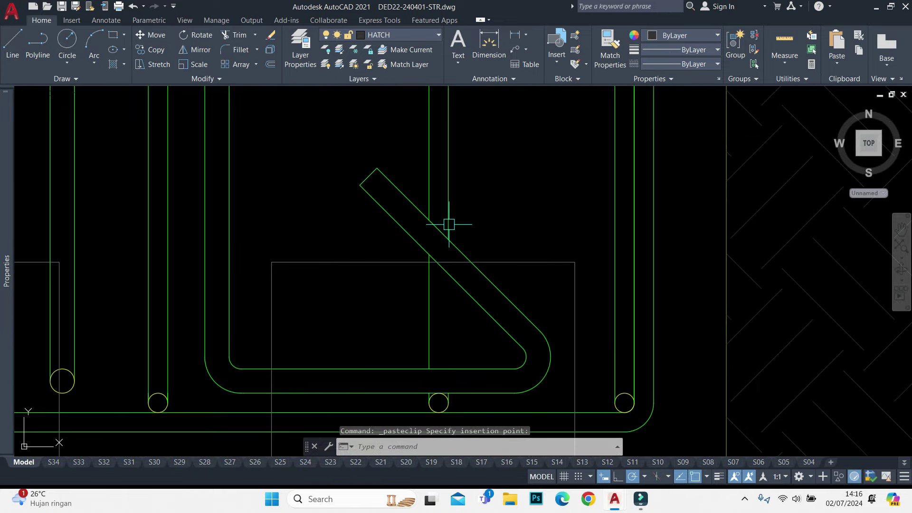
Place the pasted hooked bar in the section corner and extend the vertical line to the bottom edge
{"action": "left_click", "coordinate": [449, 224]}
{"action": "type", "text": "ex"}
{"action": "key", "text": "Return"}
{"action": "key", "text": "Escape"}
{"action": "left_click", "coordinate": [448, 203]}
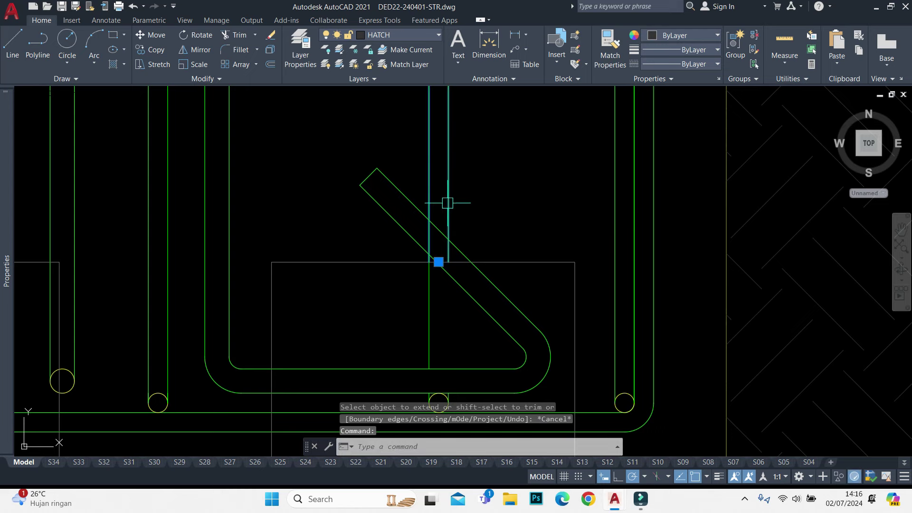
{"action": "type", "text": "ex"}
{"action": "key", "text": "Return"}
{"action": "left_click", "coordinate": [452, 232]}
{"action": "key", "text": "Escape"}
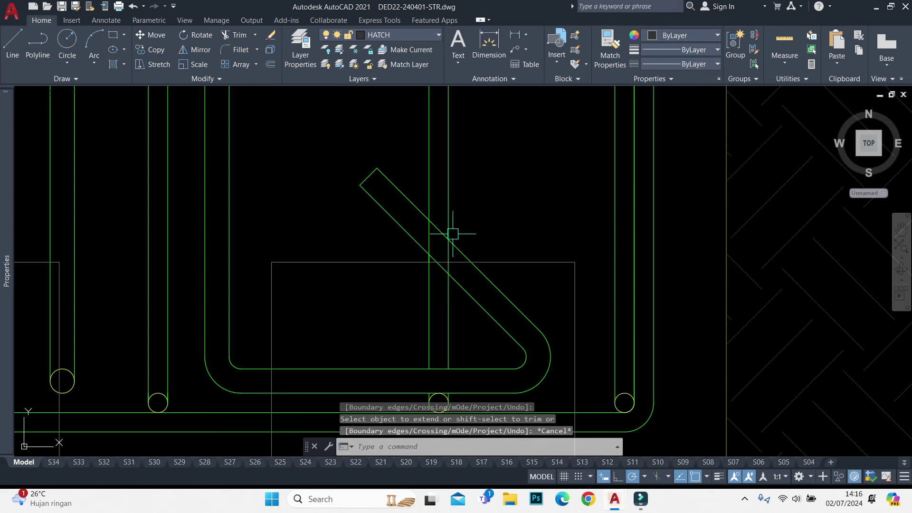
Trim the overlapping lines in the section corner with a fence
{"action": "scroll", "coordinate": [453, 234], "scroll_direction": "up", "scroll_amount": 3}
{"action": "type", "text": "tr"}
{"action": "key", "text": "Return"}
{"action": "left_click_drag", "start_coordinate": [388, 216], "coordinate": [451, 283]}
{"action": "scroll", "coordinate": [452, 283], "scroll_direction": "up", "scroll_amount": 2}
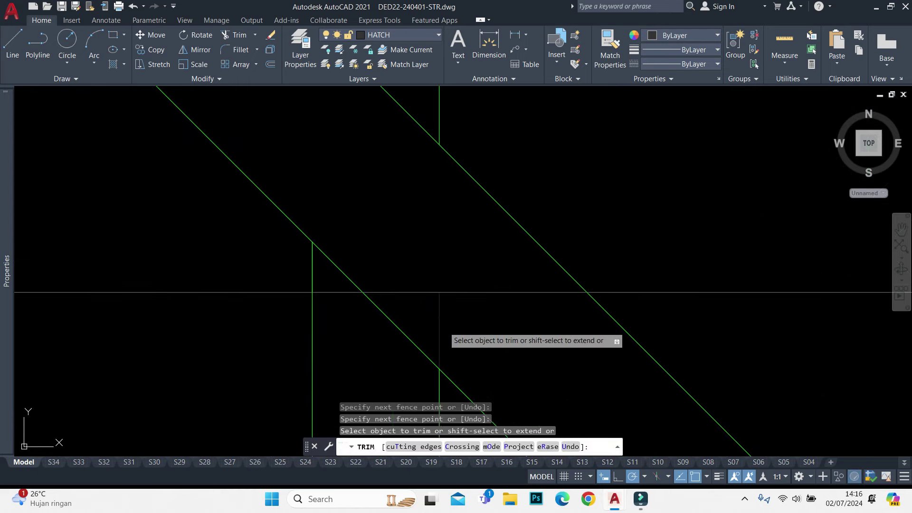
{"action": "key", "text": "Escape"}
{"action": "scroll", "coordinate": [464, 255], "scroll_direction": "down", "scroll_amount": 5}
{"action": "scroll", "coordinate": [573, 275], "scroll_direction": "up", "scroll_amount": 2}
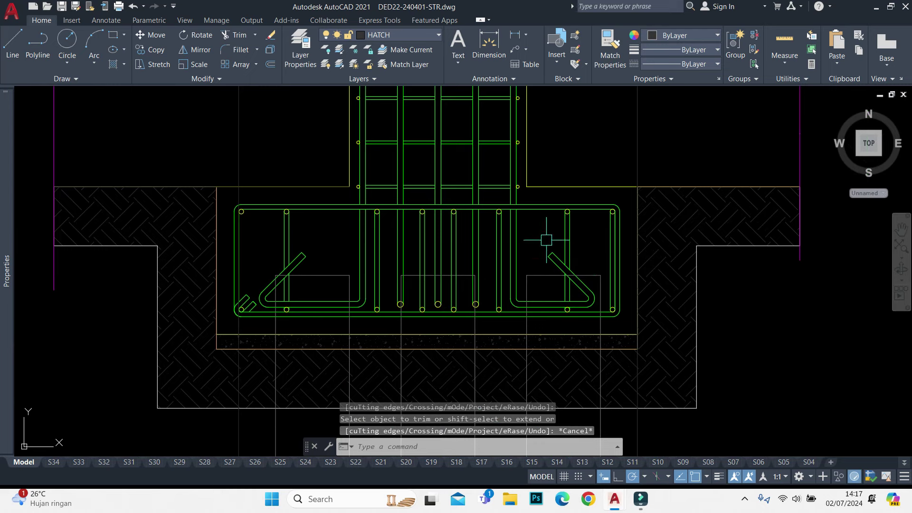
{"action": "scroll", "coordinate": [522, 232], "scroll_direction": "up", "scroll_amount": 2}
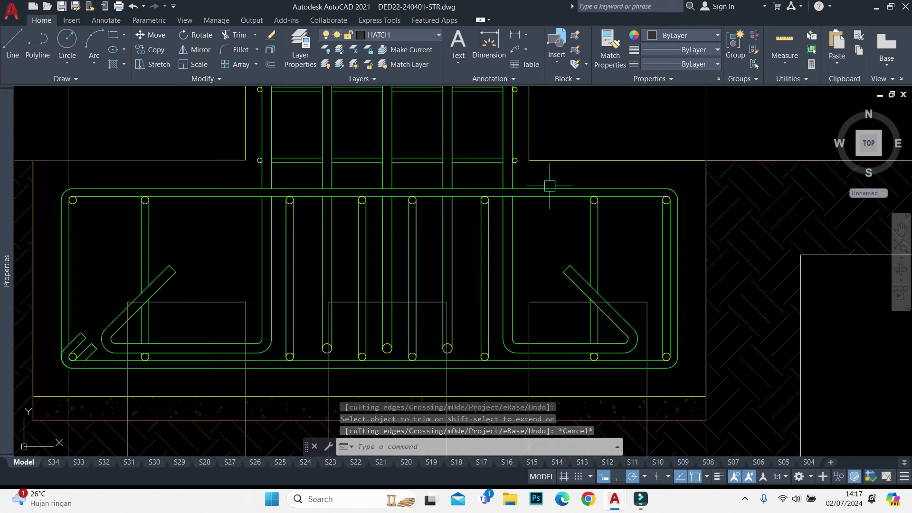
{"action": "scroll", "coordinate": [497, 199], "scroll_direction": "up", "scroll_amount": 2}
Move the first vertical bar and its dots right to the new spacing
{"action": "left_click", "coordinate": [475, 159]}
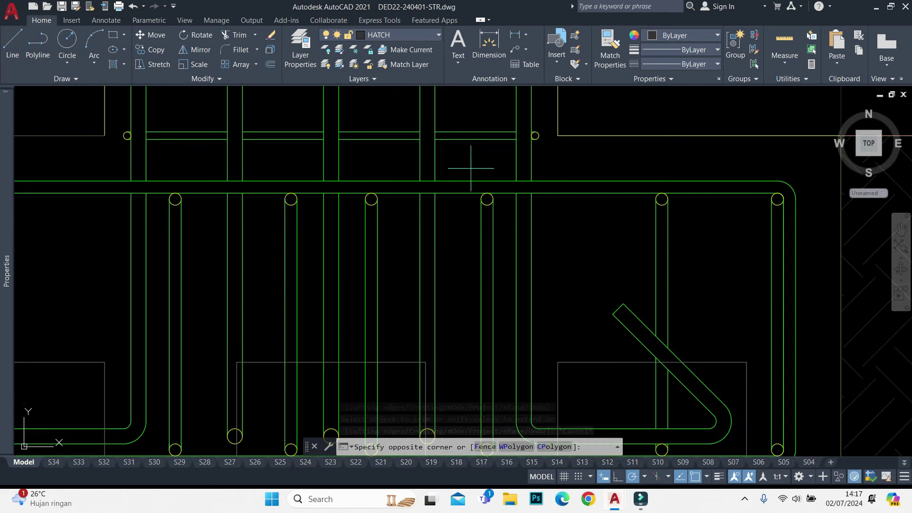
{"action": "scroll", "coordinate": [479, 171], "scroll_direction": "down", "scroll_amount": 2}
{"action": "left_click", "coordinate": [505, 343]}
{"action": "type", "text": "m"}
{"action": "key", "text": "Return"}
{"action": "scroll", "coordinate": [477, 167], "scroll_direction": "up", "scroll_amount": 2}
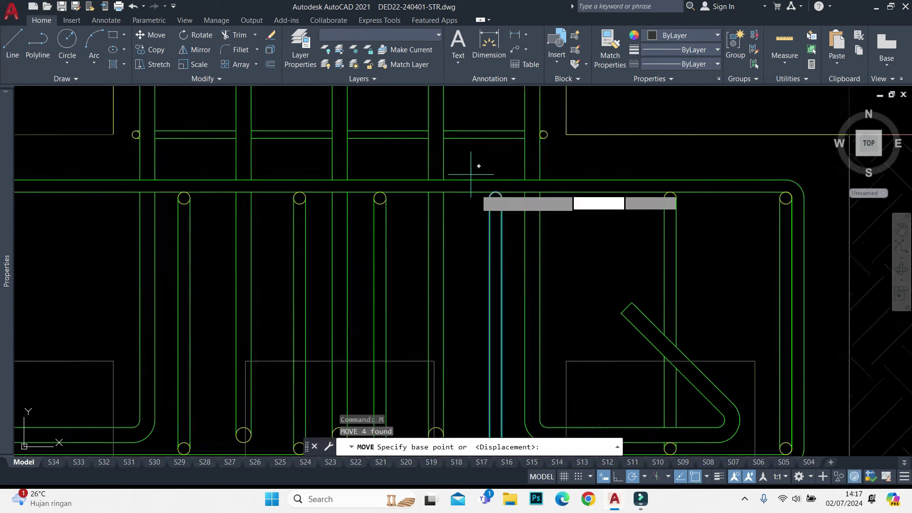
{"action": "scroll", "coordinate": [486, 207], "scroll_direction": "up", "scroll_amount": 2}
{"action": "left_click", "coordinate": [498, 203]}
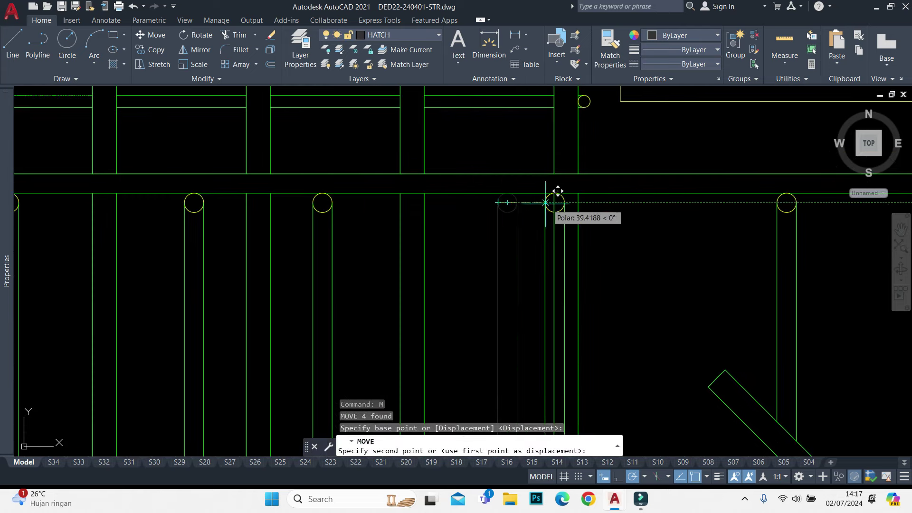
{"action": "left_click", "coordinate": [576, 202]}
{"action": "scroll", "coordinate": [591, 198], "scroll_direction": "down", "scroll_amount": 3}
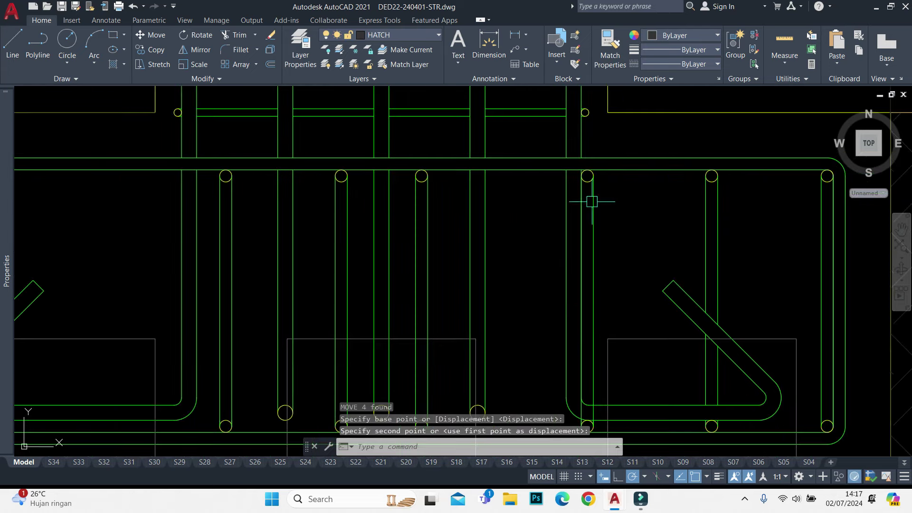
{"action": "scroll", "coordinate": [576, 321], "scroll_direction": "up", "scroll_amount": 3}
Explode the moved bar into separate segments so its ends can be trimmed
{"action": "type", "text": "tr"}
{"action": "key", "text": "Return"}
{"action": "scroll", "coordinate": [576, 321], "scroll_direction": "up", "scroll_amount": 2}
{"action": "key", "text": "Escape"}
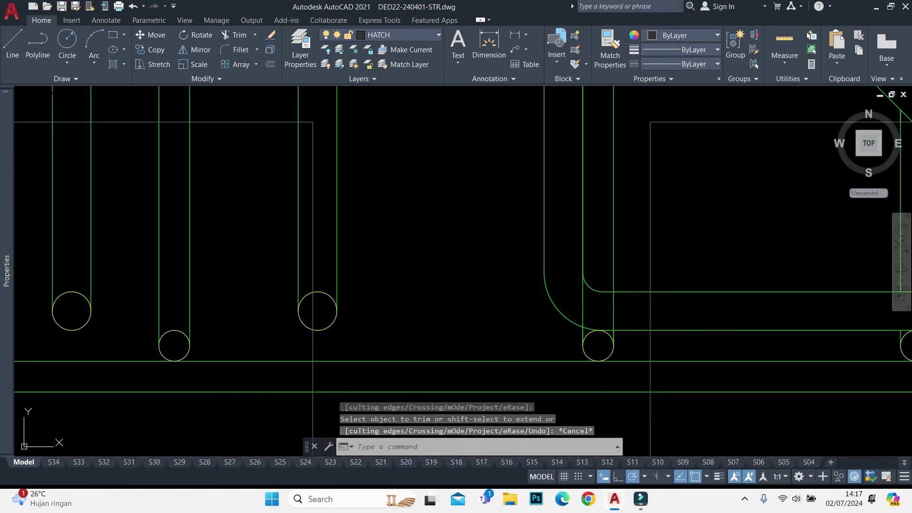
{"action": "left_click", "coordinate": [584, 306]}
{"action": "key", "text": "x"}
{"action": "key", "text": "Return"}
{"action": "type", "text": "tr"}
{"action": "key", "text": "Return"}
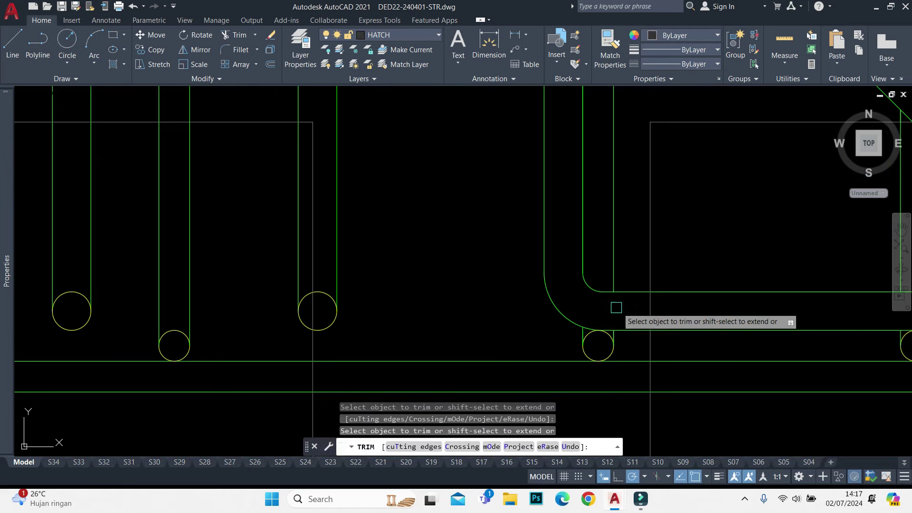
{"action": "key", "text": "Escape"}
{"action": "scroll", "coordinate": [594, 263], "scroll_direction": "down", "scroll_amount": 3}
{"action": "scroll", "coordinate": [594, 263], "scroll_direction": "up", "scroll_amount": 2}
{"action": "scroll", "coordinate": [525, 218], "scroll_direction": "up", "scroll_amount": 2}
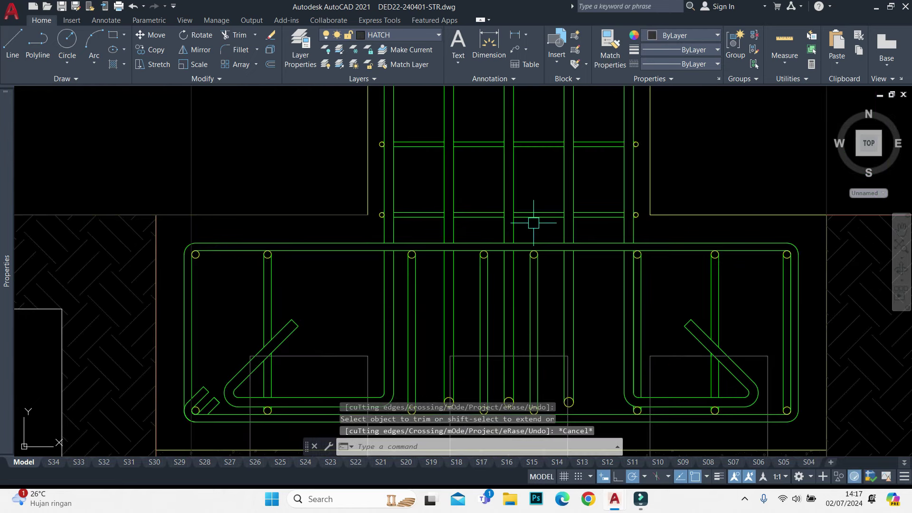
Move the middle vertical bar to the right
{"action": "left_click", "coordinate": [533, 223]}
{"action": "key", "text": "Escape"}
{"action": "left_click", "coordinate": [528, 233]}
{"action": "middle_click_drag", "start_coordinate": [551, 411], "coordinate": [552, 327]}
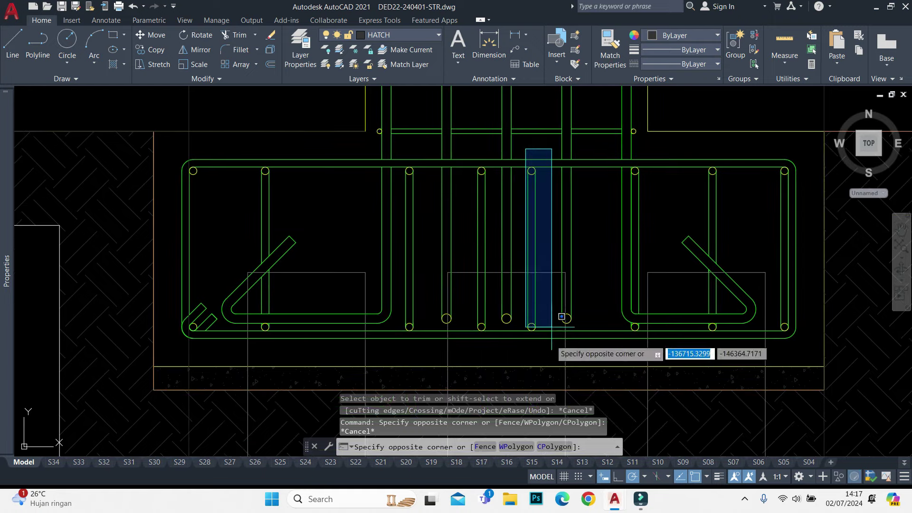
{"action": "left_click", "coordinate": [562, 316]}
{"action": "scroll", "coordinate": [556, 196], "scroll_direction": "up", "scroll_amount": 2}
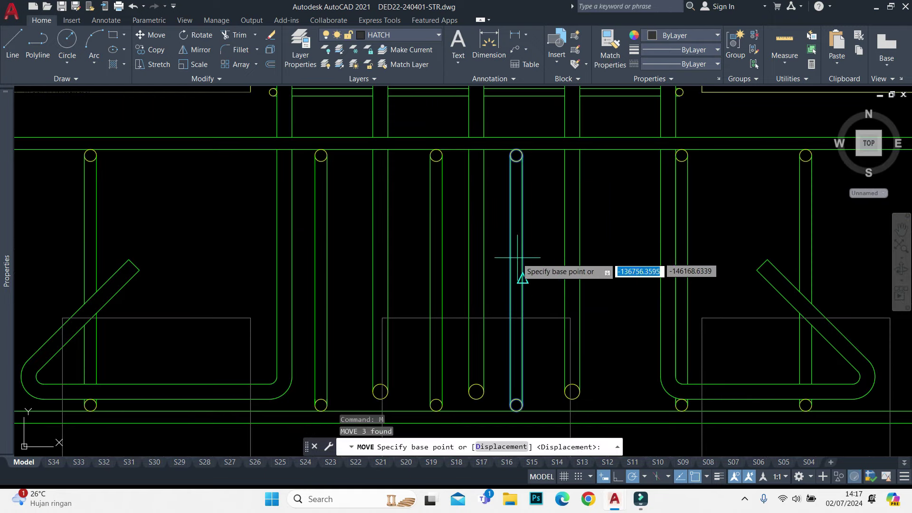
{"action": "left_click", "coordinate": [517, 271]}
{"action": "left_click", "coordinate": [563, 280]}
{"action": "scroll", "coordinate": [546, 225], "scroll_direction": "down", "scroll_amount": 2}
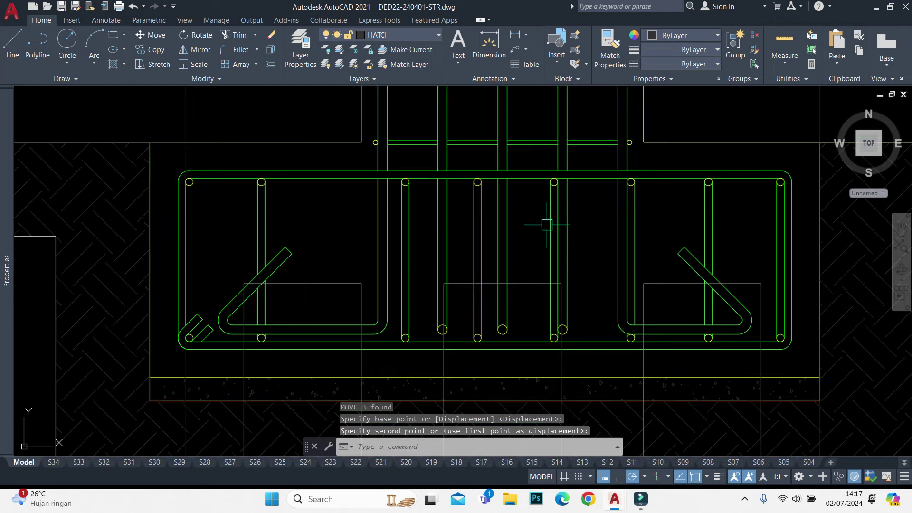
{"action": "scroll", "coordinate": [475, 186], "scroll_direction": "up", "scroll_amount": 2}
{"action": "scroll", "coordinate": [468, 141], "scroll_direction": "down", "scroll_amount": 3}
Move the next vertical bar to its new position
{"action": "left_click", "coordinate": [481, 143]}
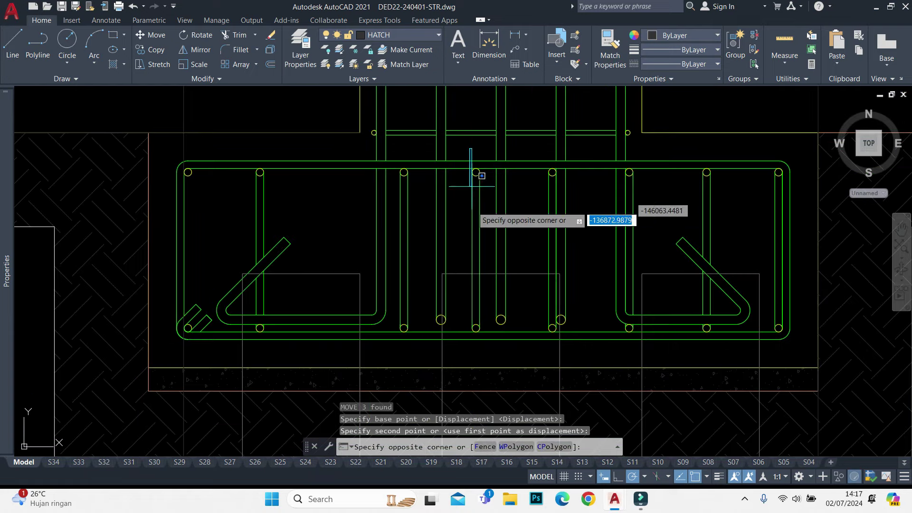
{"action": "left_click", "coordinate": [467, 349]}
{"action": "scroll", "coordinate": [470, 332], "scroll_direction": "up", "scroll_amount": 3}
{"action": "type", "text": "m"}
{"action": "key", "text": "Return"}
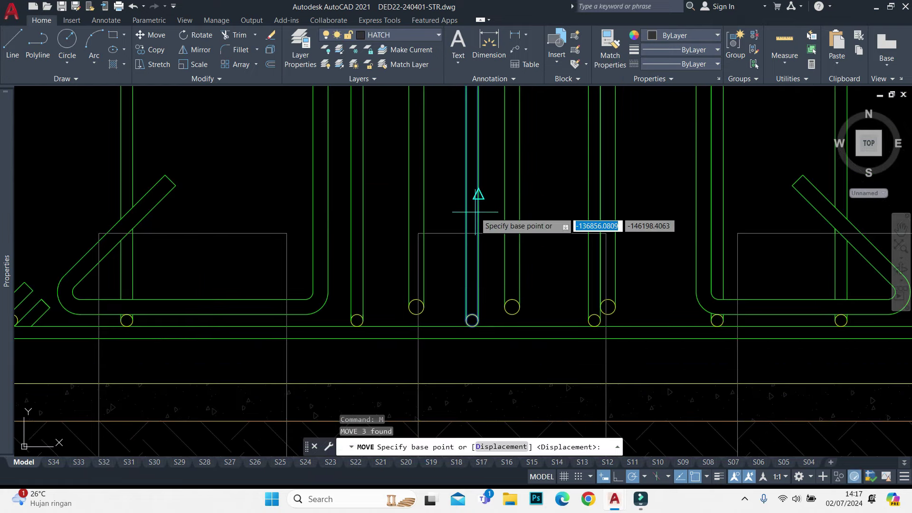
{"action": "left_click", "coordinate": [463, 196]}
{"action": "scroll", "coordinate": [453, 232], "scroll_direction": "down", "scroll_amount": 2}
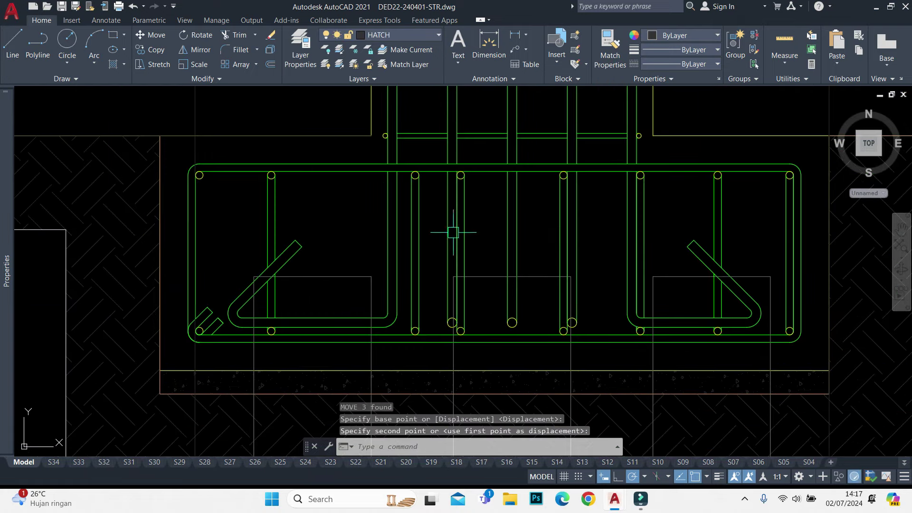
{"action": "scroll", "coordinate": [418, 152], "scroll_direction": "up", "scroll_amount": 2}
{"action": "scroll", "coordinate": [407, 169], "scroll_direction": "down", "scroll_amount": 3}
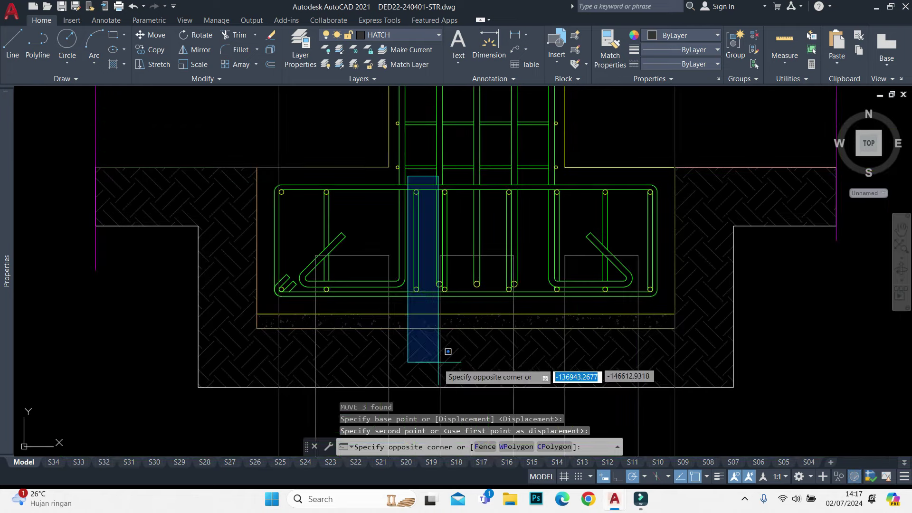
Shift another vertical bar left to its new spacing
{"action": "left_click", "coordinate": [436, 376]}
{"action": "scroll", "coordinate": [412, 237], "scroll_direction": "up", "scroll_amount": 3}
{"action": "scroll", "coordinate": [412, 238], "scroll_direction": "up", "scroll_amount": 2}
{"action": "type", "text": "m"}
{"action": "key", "text": "Return"}
{"action": "left_click", "coordinate": [414, 244]}
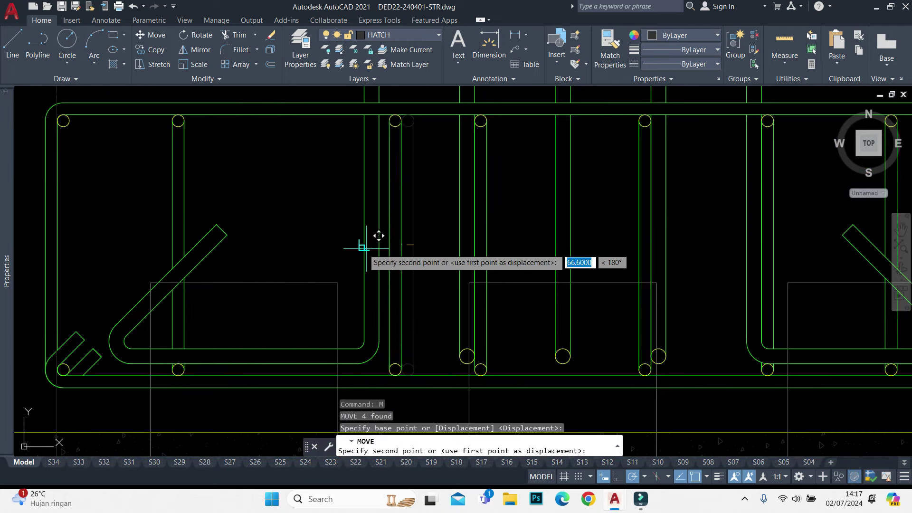
{"action": "left_click", "coordinate": [361, 249]}
{"action": "scroll", "coordinate": [383, 372], "scroll_direction": "up", "scroll_amount": 3}
Trim the leftover short segments at the inner corner of the section
{"action": "type", "text": "tr"}
{"action": "key", "text": "Return"}
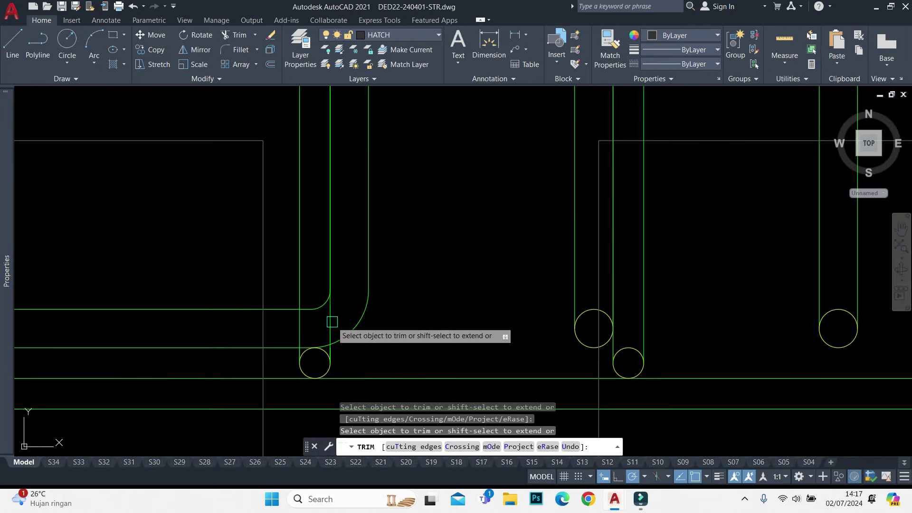
{"action": "left_click", "coordinate": [323, 314]}
{"action": "left_click", "coordinate": [310, 330]}
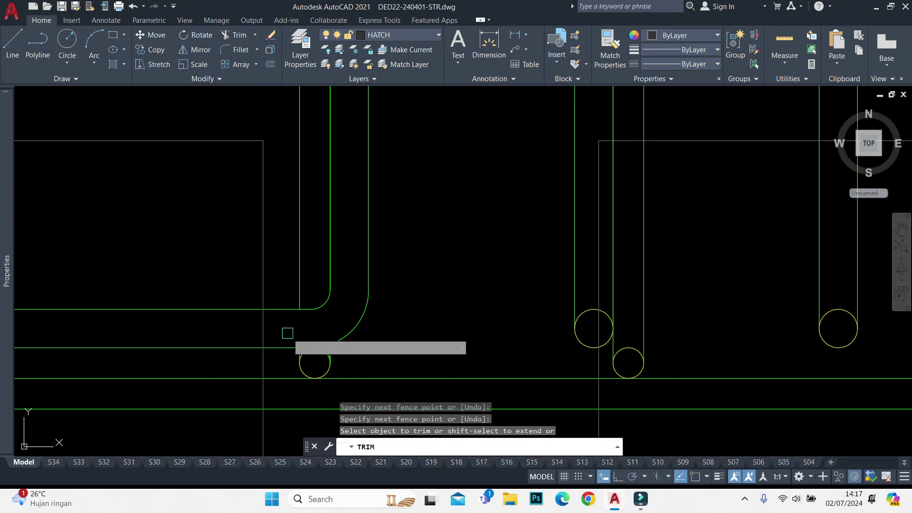
{"action": "key", "text": "Escape"}
{"action": "scroll", "coordinate": [336, 314], "scroll_direction": "down", "scroll_amount": 3}
{"action": "scroll", "coordinate": [482, 298], "scroll_direction": "down", "scroll_amount": 2}
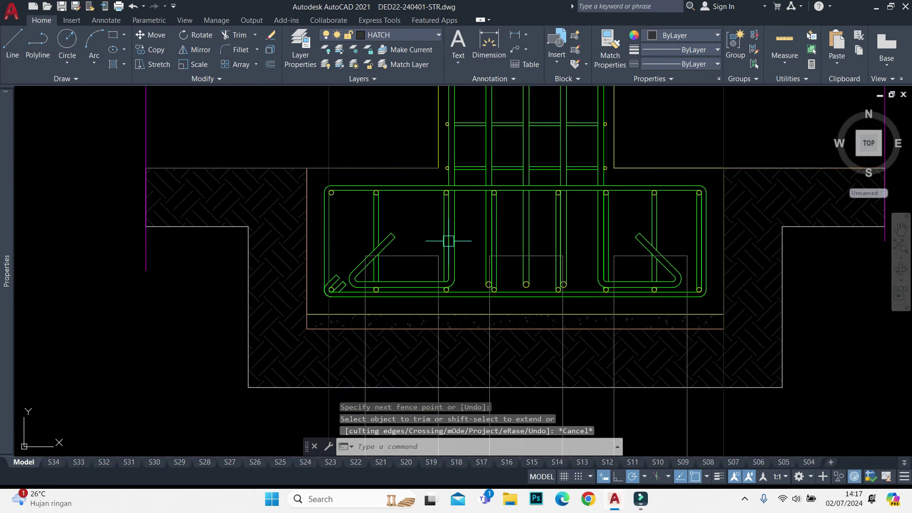
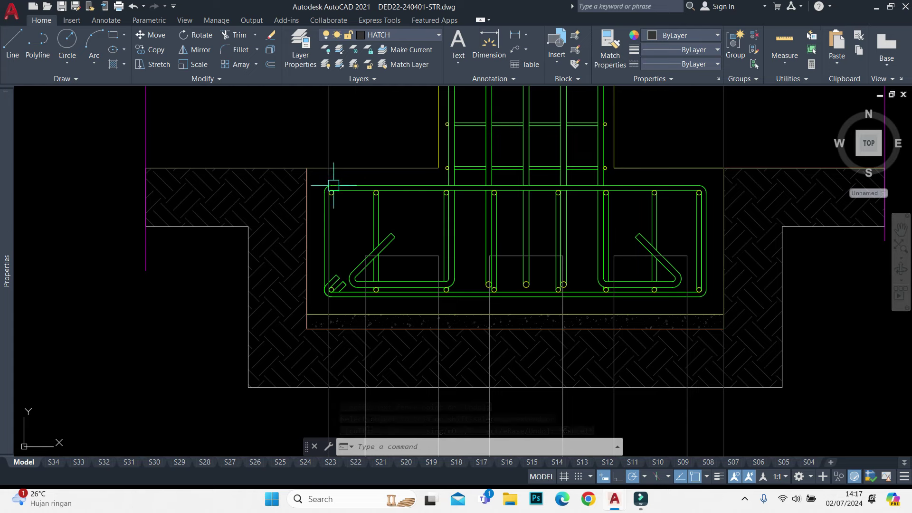
Select the two vertical stirrup bars in the pile cap
{"action": "scroll", "coordinate": [334, 185], "scroll_direction": "up", "scroll_amount": 4}
{"action": "left_click", "coordinate": [492, 203]}
{"action": "left_click", "coordinate": [415, 337]}
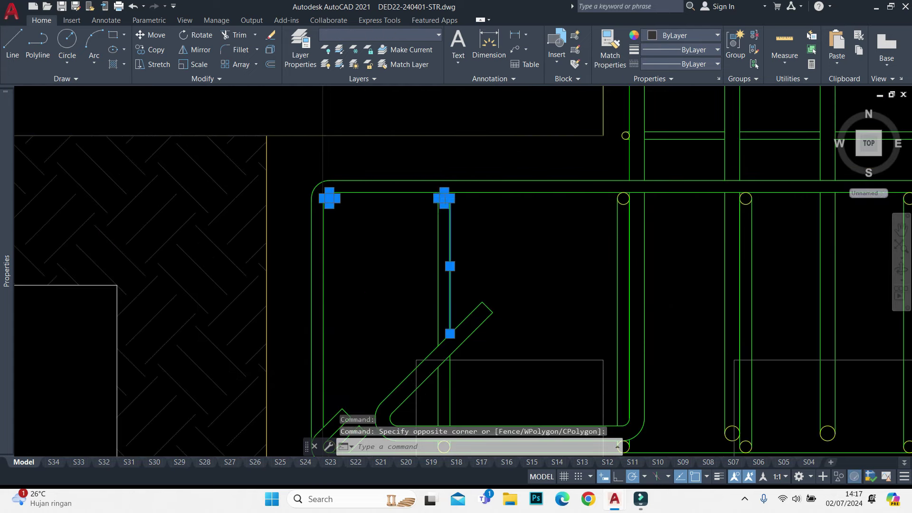
{"action": "middle_click_drag", "start_coordinate": [457, 366], "coordinate": [449, 304]}
{"action": "scroll", "coordinate": [417, 241], "scroll_direction": "up", "scroll_amount": 3}
{"action": "left_click", "coordinate": [472, 328]}
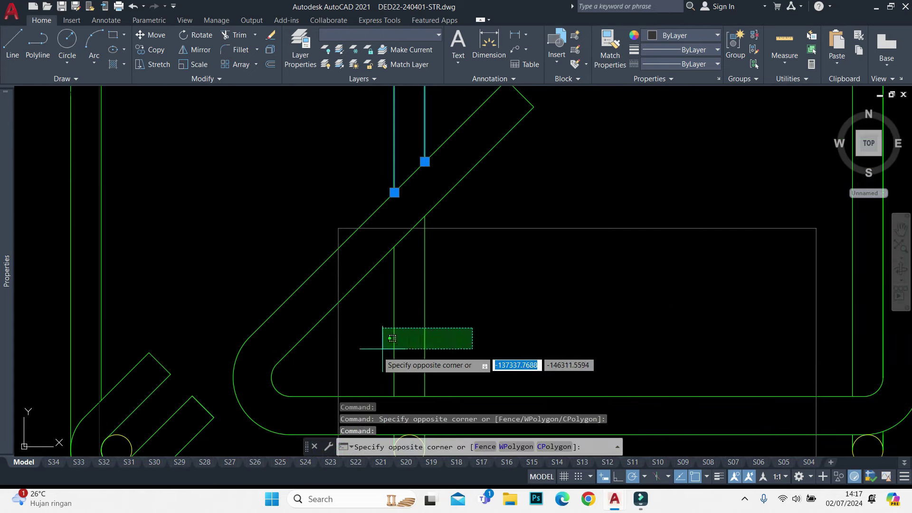
{"action": "left_click", "coordinate": [383, 333]}
{"action": "left_click", "coordinate": [366, 285]}
{"action": "scroll", "coordinate": [466, 355], "scroll_direction": "down", "scroll_amount": 3}
{"action": "left_click", "coordinate": [466, 355]}
Add the small corner bar, copy the bars with a base point, and erase the old rebar
{"action": "scroll", "coordinate": [336, 345], "scroll_direction": "up", "scroll_amount": 4}
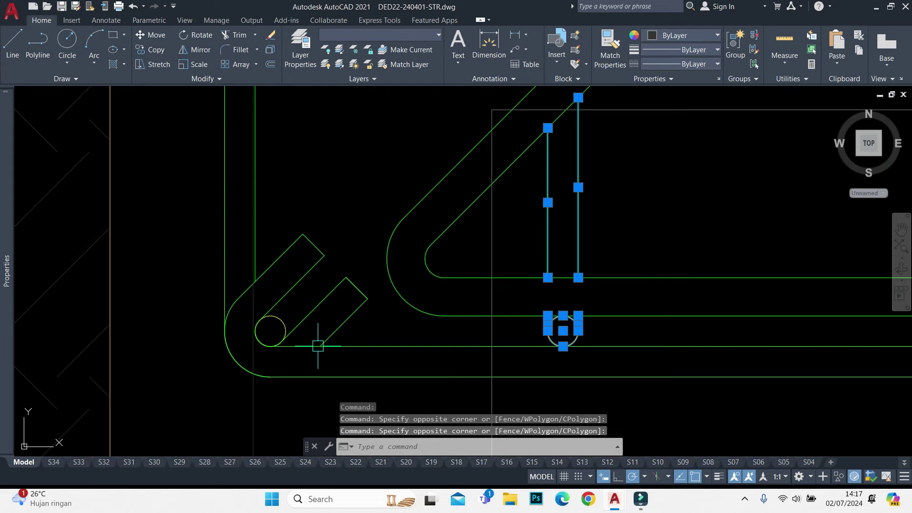
{"action": "left_click", "coordinate": [280, 326]}
{"action": "scroll", "coordinate": [280, 326], "scroll_direction": "down", "scroll_amount": 3}
{"action": "scroll", "coordinate": [323, 308], "scroll_direction": "up", "scroll_amount": 2}
{"action": "scroll", "coordinate": [301, 309], "scroll_direction": "up", "scroll_amount": 1}
{"action": "left_click", "coordinate": [295, 315]}
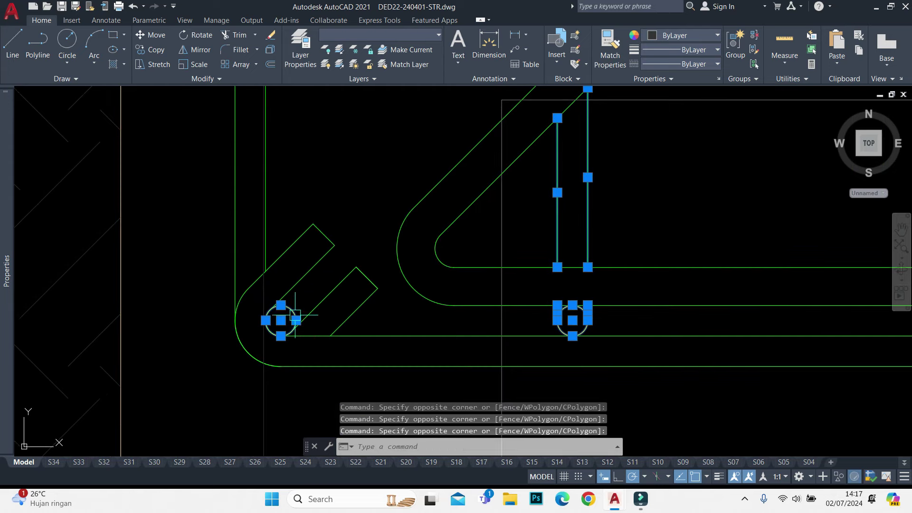
{"action": "scroll", "coordinate": [295, 315], "scroll_direction": "down", "scroll_amount": 3}
{"action": "scroll", "coordinate": [309, 195], "scroll_direction": "up", "scroll_amount": 2}
{"action": "key", "text": "ctrl+shift+c"}
{"action": "middle_click_drag", "start_coordinate": [290, 95], "coordinate": [285, 231]}
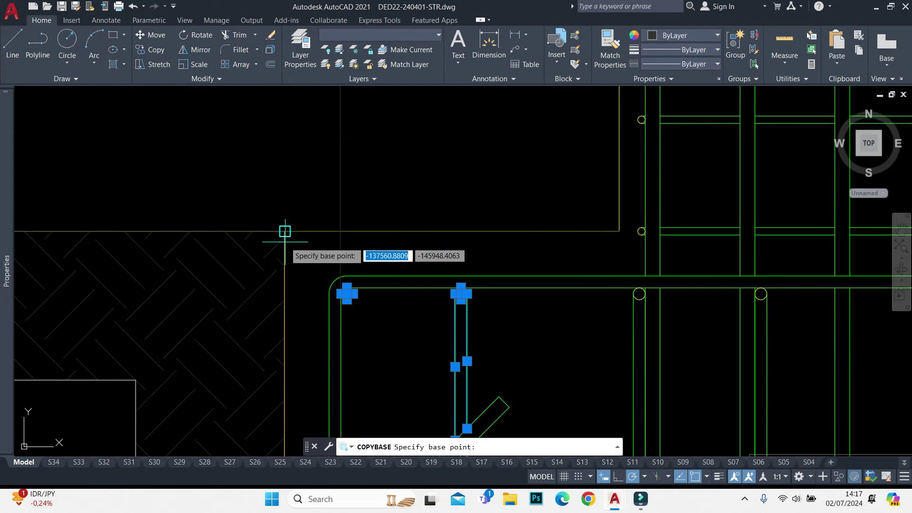
{"action": "key", "text": "Escape"}
{"action": "scroll", "coordinate": [352, 204], "scroll_direction": "down", "scroll_amount": 3}
{"action": "type", "text": "e"}
{"action": "key", "text": "Return"}
Crossing-select the footing hatch, outline lines and cap rebar
{"action": "mouse_move", "coordinate": [357, 200]}
{"action": "middle_mouse_down"}
{"action": "mouse_move", "coordinate": [385, 190]}
{"action": "mouse_move", "coordinate": [396, 241]}
{"action": "middle_mouse_up"}
{"action": "left_click", "coordinate": [395, 122]}
{"action": "left_click", "coordinate": [199, 442]}
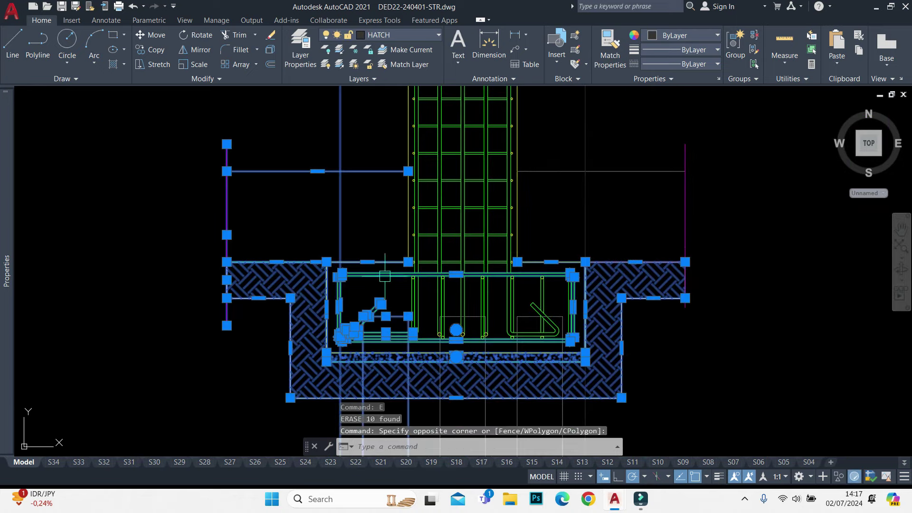
{"action": "scroll", "coordinate": [404, 323], "scroll_direction": "up", "scroll_amount": 5}
{"action": "left_click", "coordinate": [393, 275]}
{"action": "left_click", "coordinate": [386, 313]}
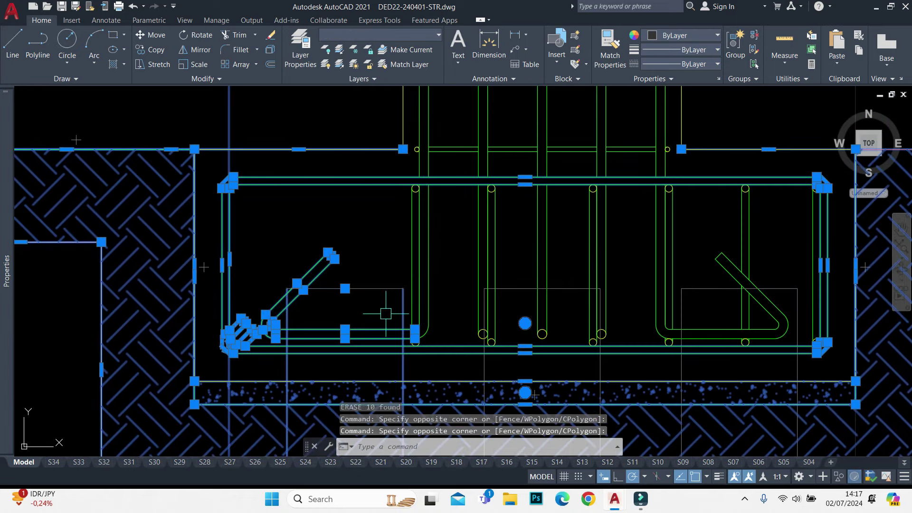
{"action": "left_click", "coordinate": [401, 308]}
{"action": "scroll", "coordinate": [408, 285], "scroll_direction": "down", "scroll_amount": 1}
{"action": "scroll", "coordinate": [412, 261], "scroll_direction": "down", "scroll_amount": 1}
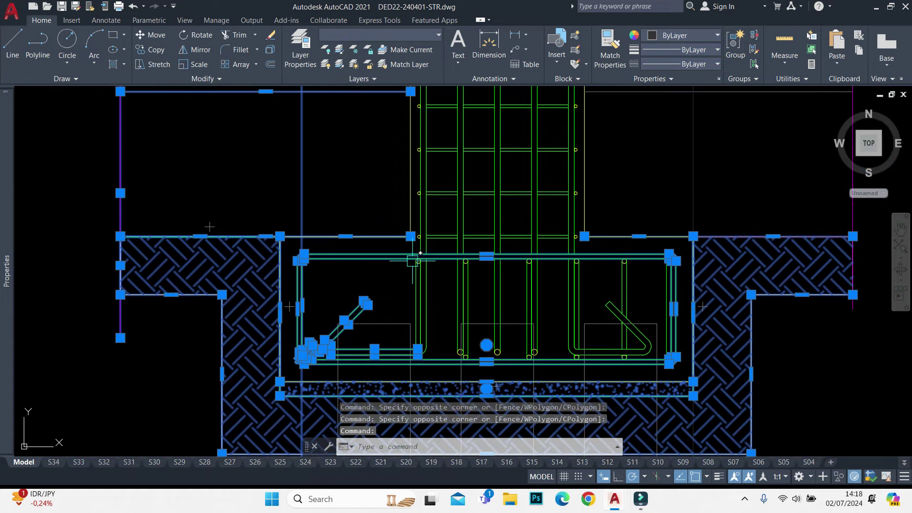
{"action": "left_click", "coordinate": [224, 173]}
{"action": "scroll", "coordinate": [290, 274], "scroll_direction": "down", "scroll_amount": 1}
{"action": "scroll", "coordinate": [290, 274], "scroll_direction": "down", "scroll_amount": 1}
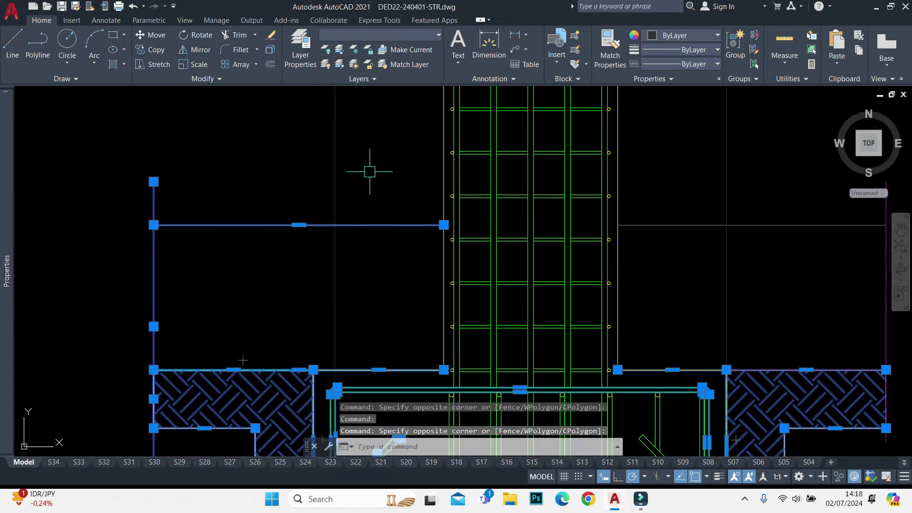
Stretch the footing from the cap corner so its left side moves inward
{"action": "type", "text": "s"}
{"action": "scroll", "coordinate": [359, 181], "scroll_direction": "down", "scroll_amount": 2}
{"action": "key", "text": "Return"}
{"action": "scroll", "coordinate": [335, 227], "scroll_direction": "up", "scroll_amount": 7}
{"action": "scroll", "coordinate": [318, 238], "scroll_direction": "up", "scroll_amount": 3}
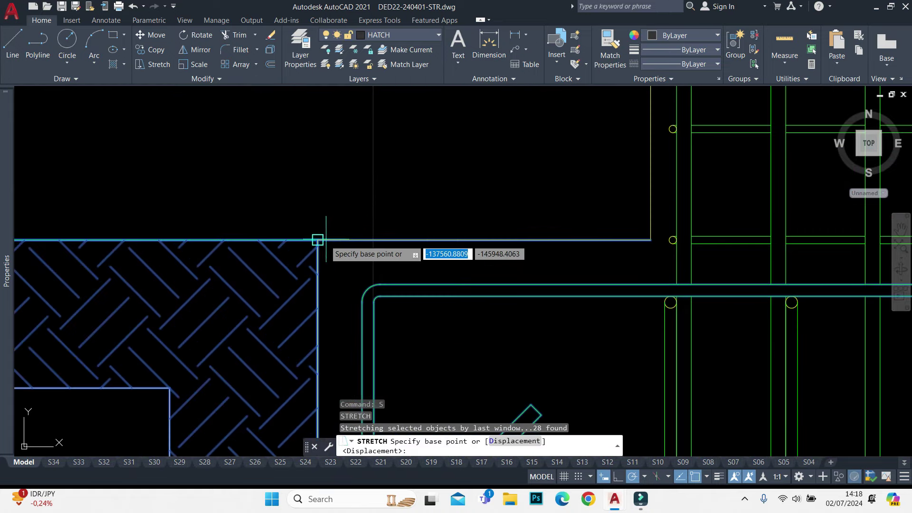
{"action": "left_click", "coordinate": [317, 239]}
{"action": "left_click", "coordinate": [372, 240]}
Paste the copied stirrup bars back inside the cap
{"action": "key", "text": "ctrl+v"}
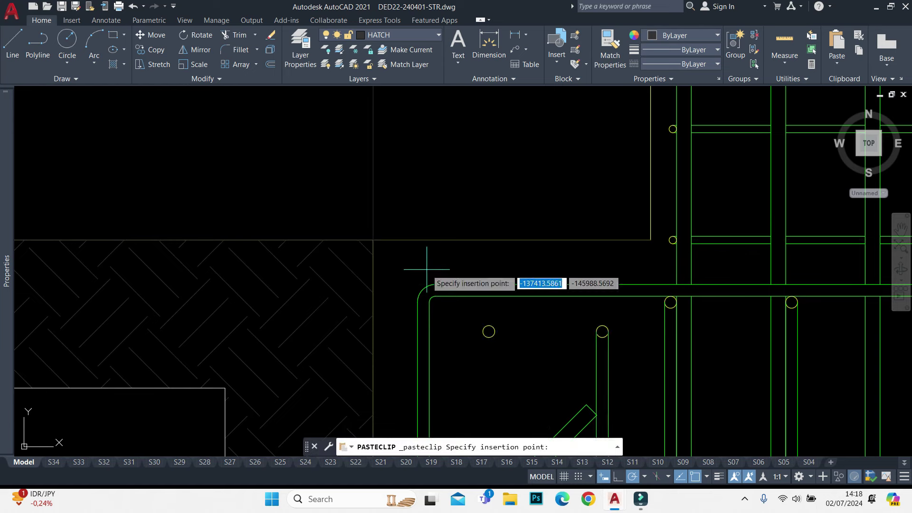
{"action": "left_click", "coordinate": [373, 240]}
{"action": "scroll", "coordinate": [372, 236], "scroll_direction": "down", "scroll_amount": 3}
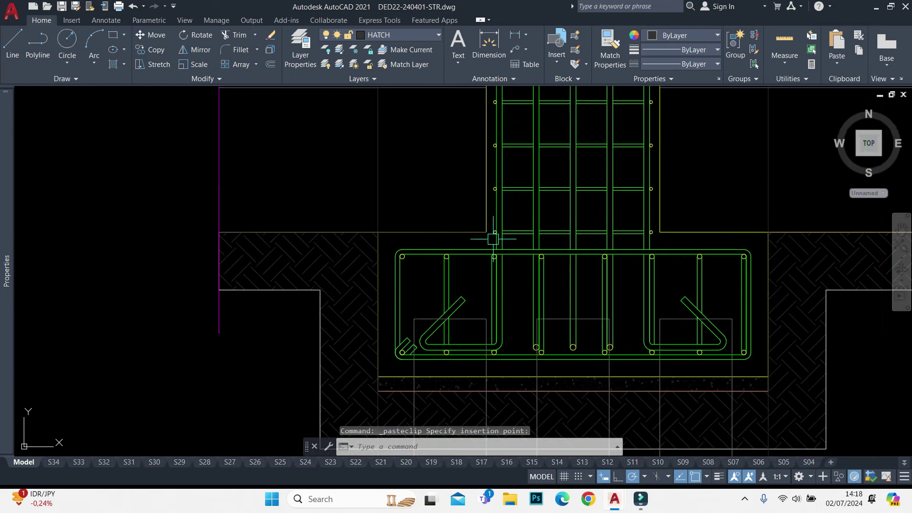
{"action": "middle_click_drag", "start_coordinate": [510, 258], "coordinate": [477, 271]}
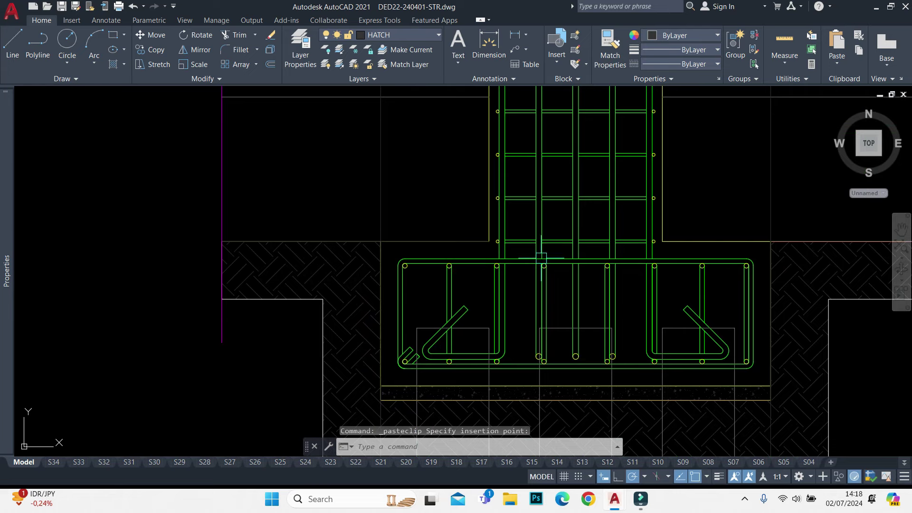
Copy a vertical rebar to a spot near the cap's left edge
{"action": "scroll", "coordinate": [445, 303], "scroll_direction": "up", "scroll_amount": 4}
{"action": "left_click", "coordinate": [461, 278]}
{"action": "type", "text": "c"}
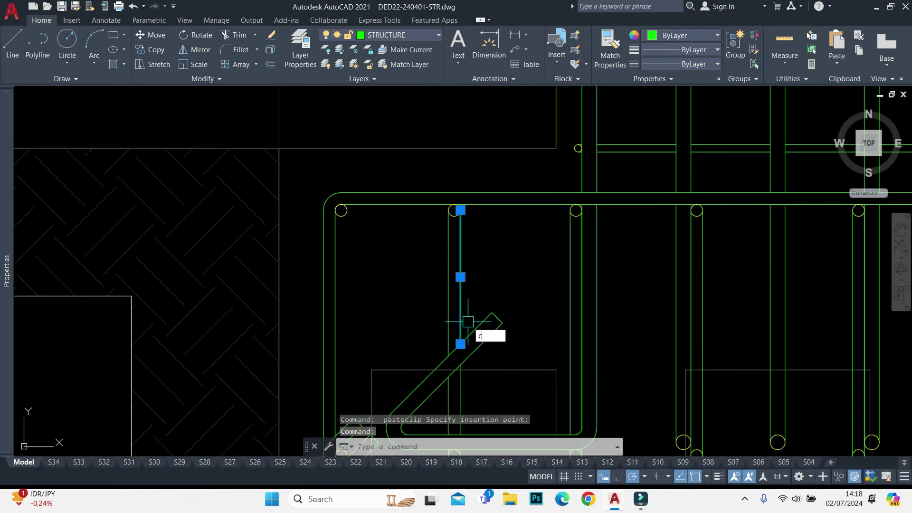
{"action": "key", "text": "Return"}
{"action": "left_click", "coordinate": [454, 210]}
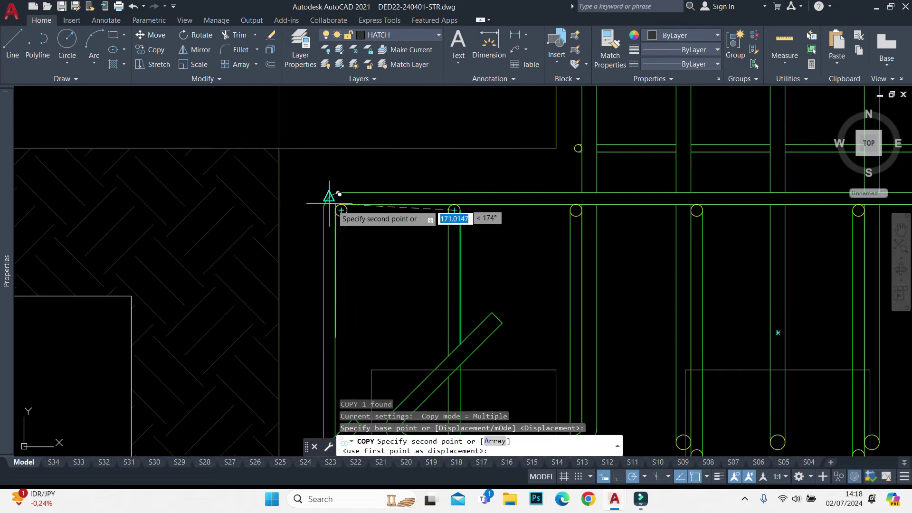
{"action": "left_click", "coordinate": [342, 210]}
{"action": "key", "text": "Escape"}
Try EXTEND and then TRIM on the rebar, cancelling both
{"action": "scroll", "coordinate": [387, 153], "scroll_direction": "down", "scroll_amount": 2}
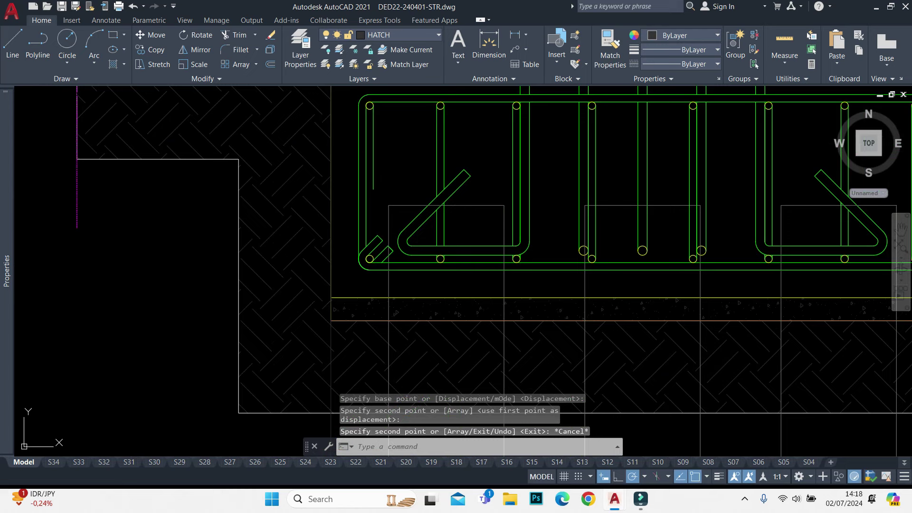
{"action": "type", "text": "ex"}
{"action": "key", "text": "Return"}
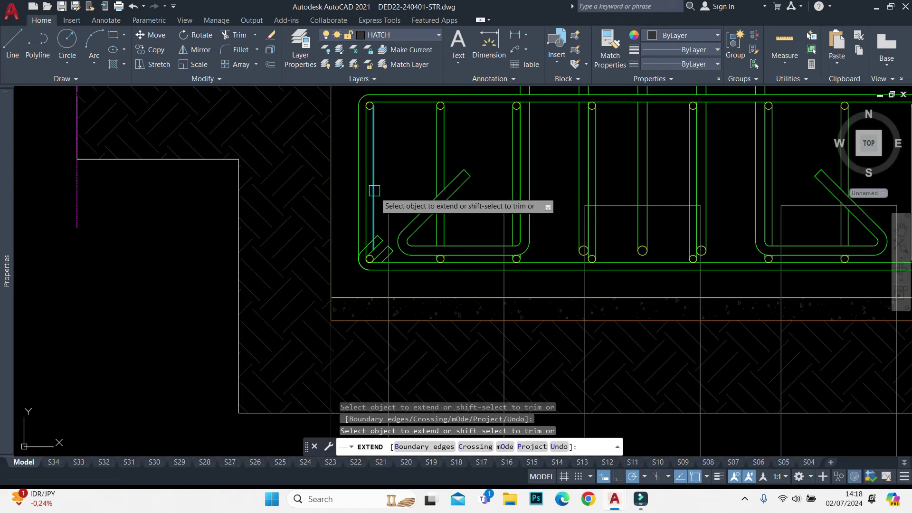
{"action": "key", "text": "Escape"}
{"action": "scroll", "coordinate": [374, 247], "scroll_direction": "up", "scroll_amount": 5}
{"action": "type", "text": "tr"}
{"action": "key", "text": "Return"}
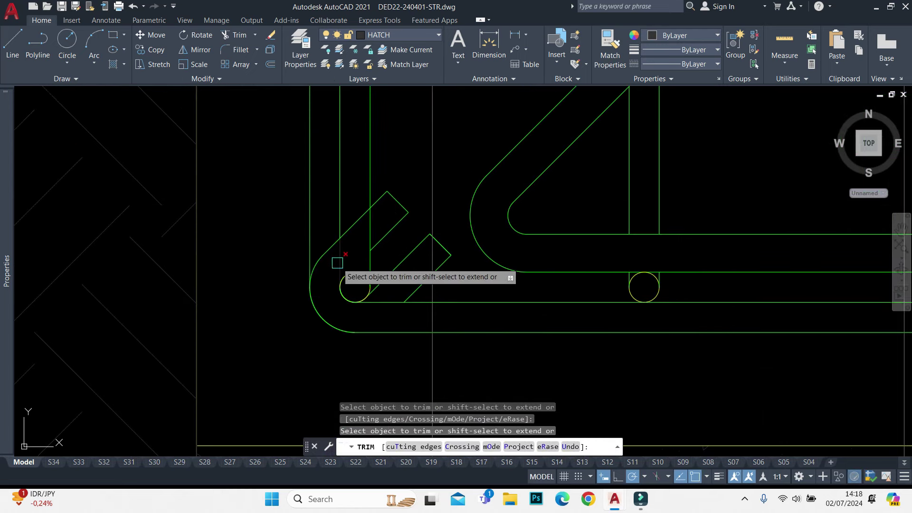
{"action": "key", "text": "Escape"}
{"action": "scroll", "coordinate": [368, 220], "scroll_direction": "down", "scroll_amount": 4}
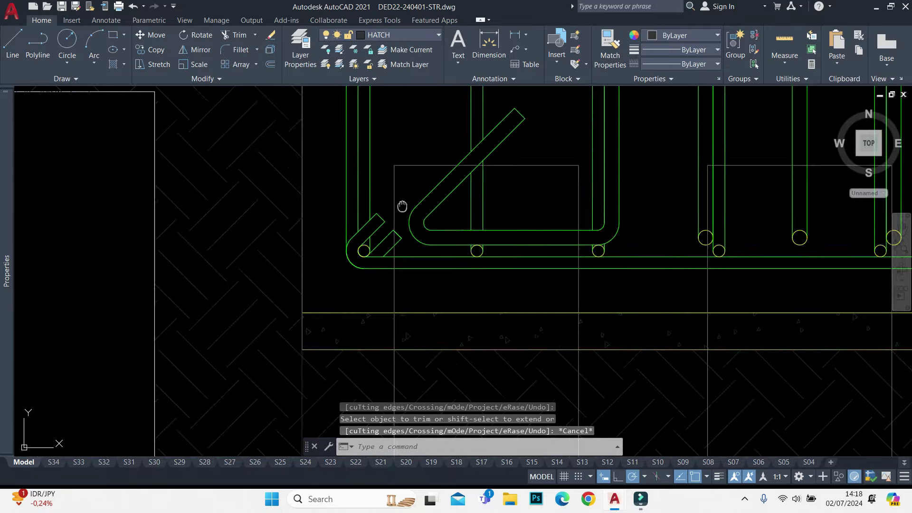
Show the neighbouring footing and select the two vertical guide lines
{"action": "middle_click_drag", "start_coordinate": [402, 206], "coordinate": [359, 224]}
{"action": "scroll", "coordinate": [359, 224], "scroll_direction": "down", "scroll_amount": 4}
{"action": "scroll", "coordinate": [598, 171], "scroll_direction": "down", "scroll_amount": 3}
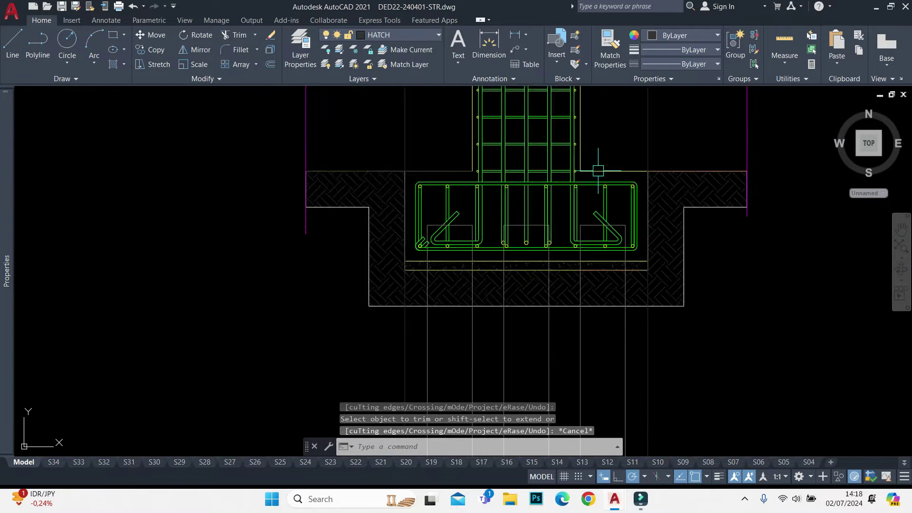
{"action": "scroll", "coordinate": [570, 166], "scroll_direction": "down", "scroll_amount": 2}
{"action": "scroll", "coordinate": [537, 187], "scroll_direction": "down", "scroll_amount": 1}
{"action": "middle_click_drag", "start_coordinate": [537, 187], "coordinate": [436, 195]}
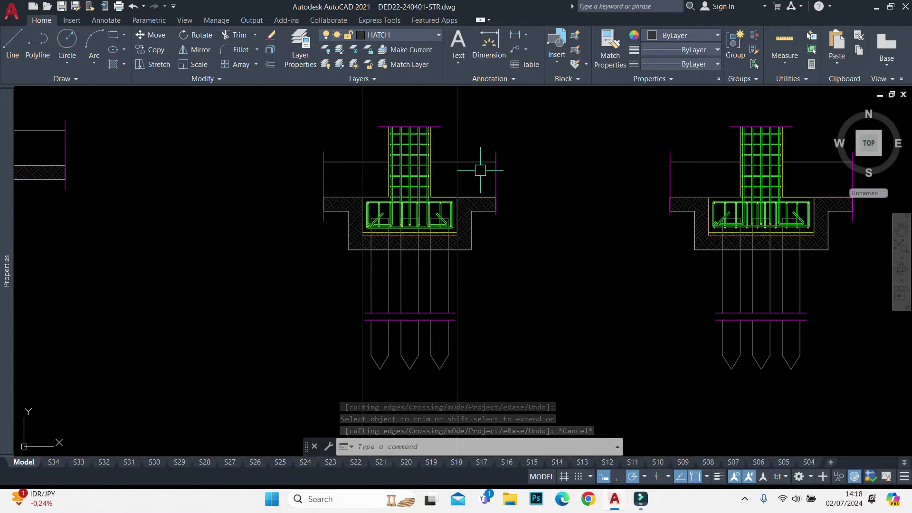
{"action": "scroll", "coordinate": [493, 232], "scroll_direction": "down", "scroll_amount": 2}
{"action": "left_click", "coordinate": [499, 169]}
{"action": "left_click", "coordinate": [416, 173]}
Copy the two guide lines from this column top to the other footing's column top
{"action": "type", "text": "co"}
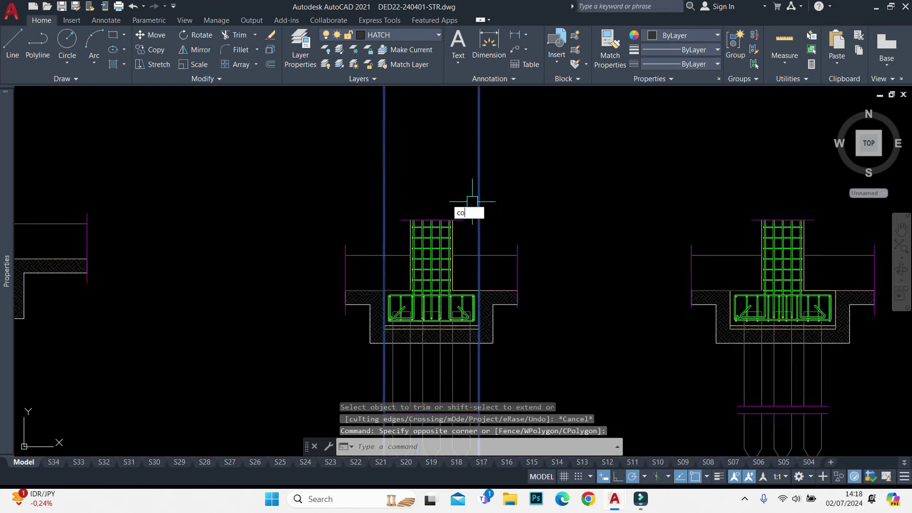
{"action": "key", "text": "Return"}
{"action": "scroll", "coordinate": [456, 224], "scroll_direction": "up", "scroll_amount": 10}
{"action": "left_click", "coordinate": [420, 239]}
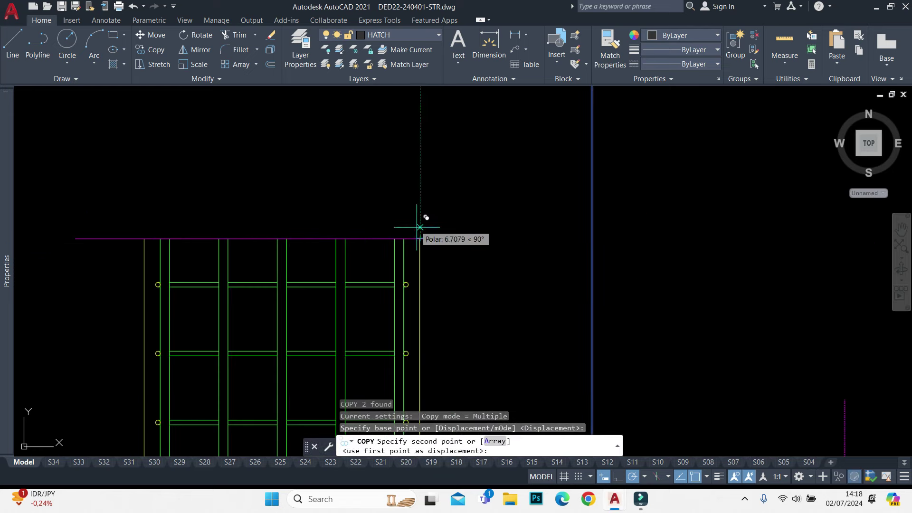
{"action": "scroll", "coordinate": [632, 204], "scroll_direction": "down", "scroll_amount": 5}
{"action": "scroll", "coordinate": [643, 204], "scroll_direction": "up", "scroll_amount": 3}
{"action": "scroll", "coordinate": [643, 204], "scroll_direction": "up", "scroll_amount": 2}
{"action": "left_click", "coordinate": [643, 205]}
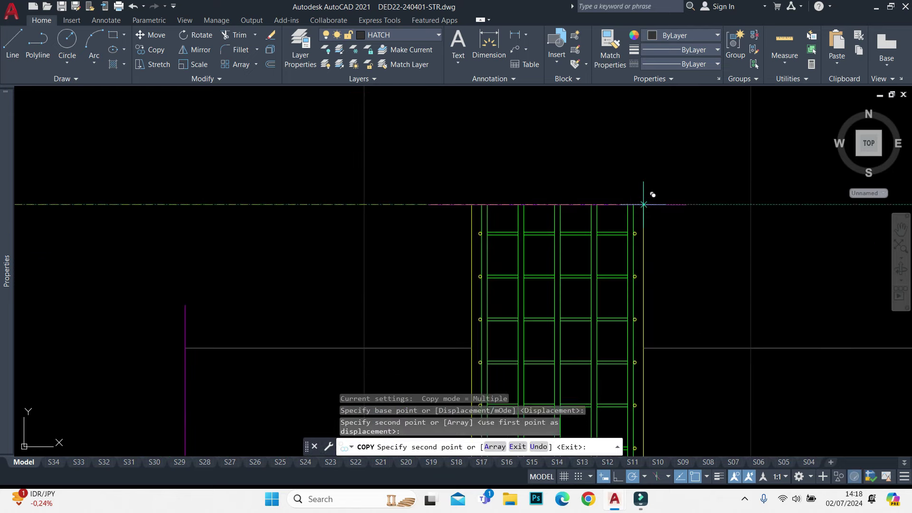
{"action": "scroll", "coordinate": [643, 204], "scroll_direction": "down", "scroll_amount": 5}
{"action": "key", "text": "Escape"}
Erase a group of surplus vertical bars inside the cap
{"action": "scroll", "coordinate": [520, 244], "scroll_direction": "up", "scroll_amount": 4}
{"action": "scroll", "coordinate": [547, 187], "scroll_direction": "up", "scroll_amount": 2}
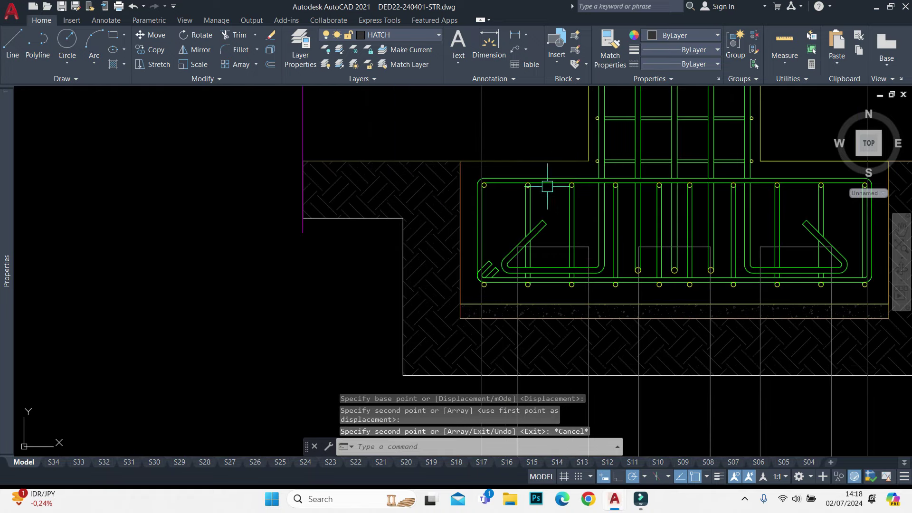
{"action": "left_click", "coordinate": [565, 143]}
{"action": "left_click", "coordinate": [581, 285]}
{"action": "middle_click_drag", "start_coordinate": [652, 251], "coordinate": [480, 297]}
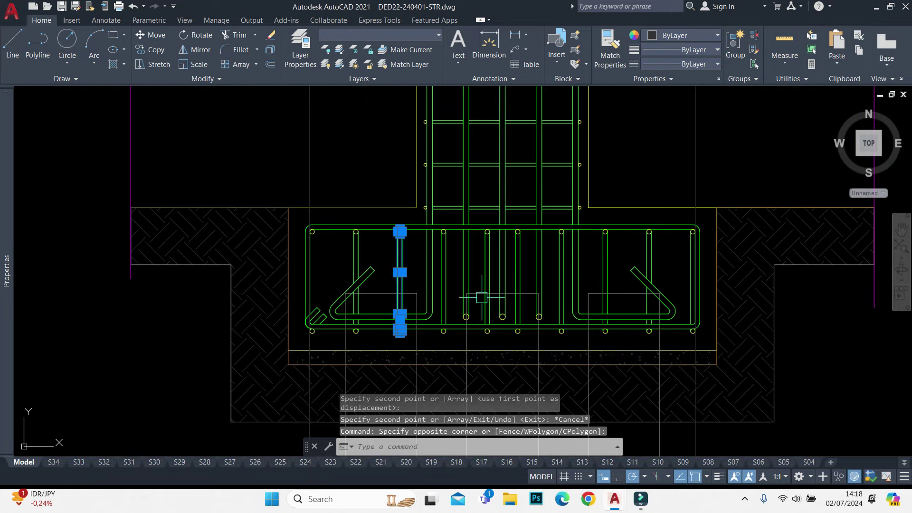
{"action": "key", "text": "e"}
{"action": "key", "text": "Return"}
Erase more surplus vertical bars, then select the bars at the footing's right end
{"action": "left_click", "coordinate": [601, 176]}
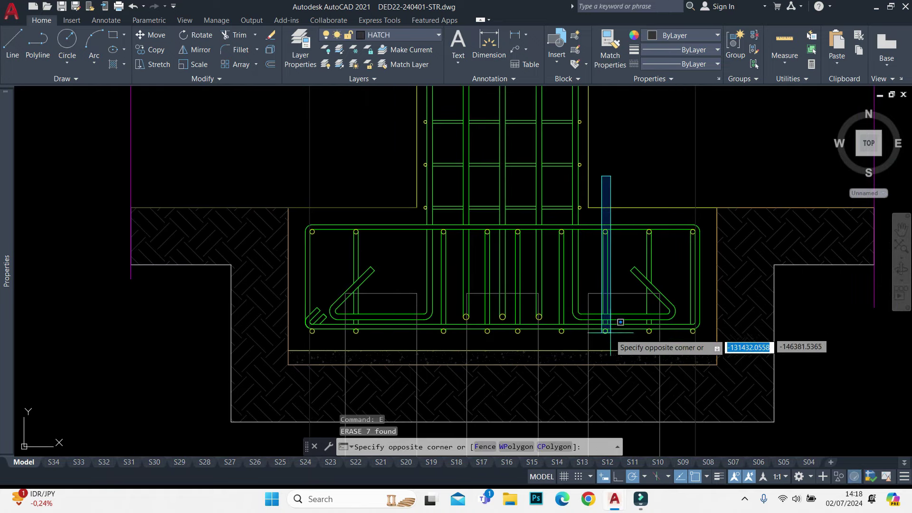
{"action": "left_click", "coordinate": [612, 390]}
{"action": "scroll", "coordinate": [600, 341], "scroll_direction": "up", "scroll_amount": 2}
{"action": "scroll", "coordinate": [600, 342], "scroll_direction": "down", "scroll_amount": 2}
{"action": "left_click", "coordinate": [600, 342]}
{"action": "scroll", "coordinate": [618, 280], "scroll_direction": "down", "scroll_amount": 2}
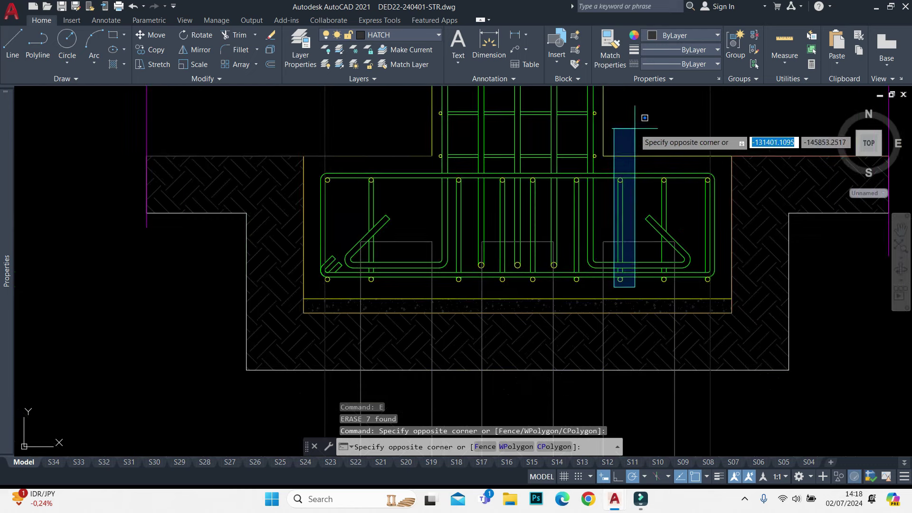
{"action": "left_click", "coordinate": [636, 138]}
{"action": "key", "text": "e"}
{"action": "key", "text": "Return"}
{"action": "scroll", "coordinate": [657, 194], "scroll_direction": "up", "scroll_amount": 1}
{"action": "scroll", "coordinate": [627, 197], "scroll_direction": "up", "scroll_amount": 2}
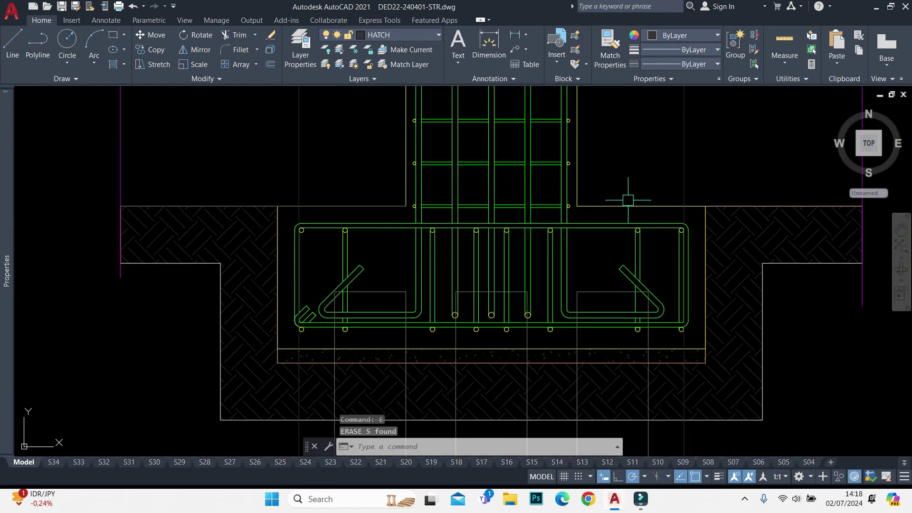
{"action": "left_click", "coordinate": [623, 183]}
{"action": "left_click", "coordinate": [697, 331]}
Copy the right-end bars, without the diagonal, with a base point, then erase them
{"action": "scroll", "coordinate": [692, 269], "scroll_direction": "up", "scroll_amount": 3}
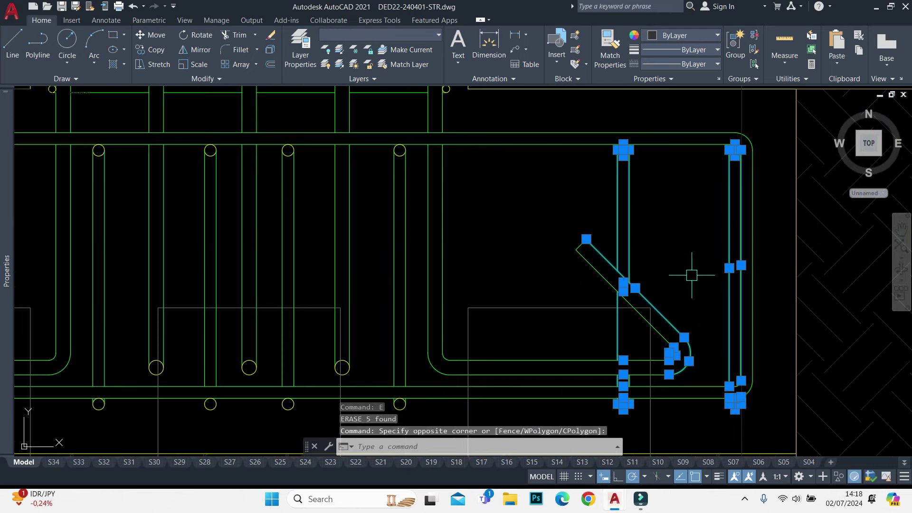
{"action": "left_click", "coordinate": [696, 279], "text": "shift"}
{"action": "left_click", "coordinate": [662, 380], "text": "shift"}
{"action": "scroll", "coordinate": [729, 149], "scroll_direction": "up", "scroll_amount": 1}
{"action": "key", "text": "ctrl+shift+c"}
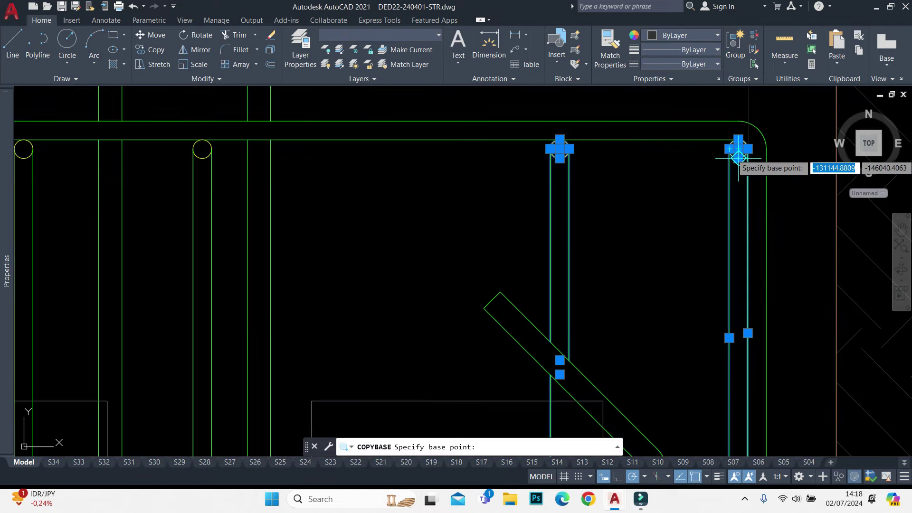
{"action": "scroll", "coordinate": [738, 149], "scroll_direction": "down", "scroll_amount": 3}
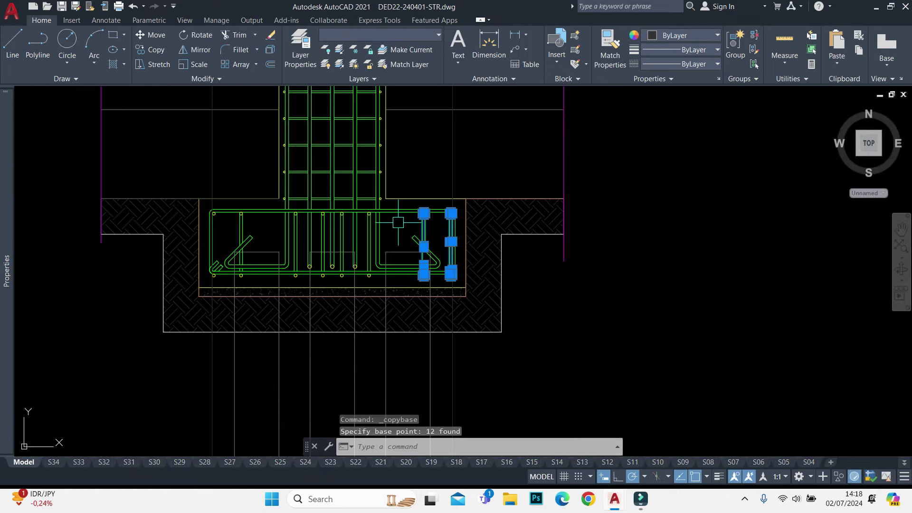
{"action": "key", "text": "Escape"}
{"action": "type", "text": "e"}
{"action": "key", "text": "Return"}
Crossing-select the right end of the pile cap and its rebar
{"action": "scroll", "coordinate": [611, 92], "scroll_direction": "up", "scroll_amount": 1}
{"action": "scroll", "coordinate": [603, 105], "scroll_direction": "up", "scroll_amount": 1}
{"action": "left_click", "coordinate": [604, 106]}
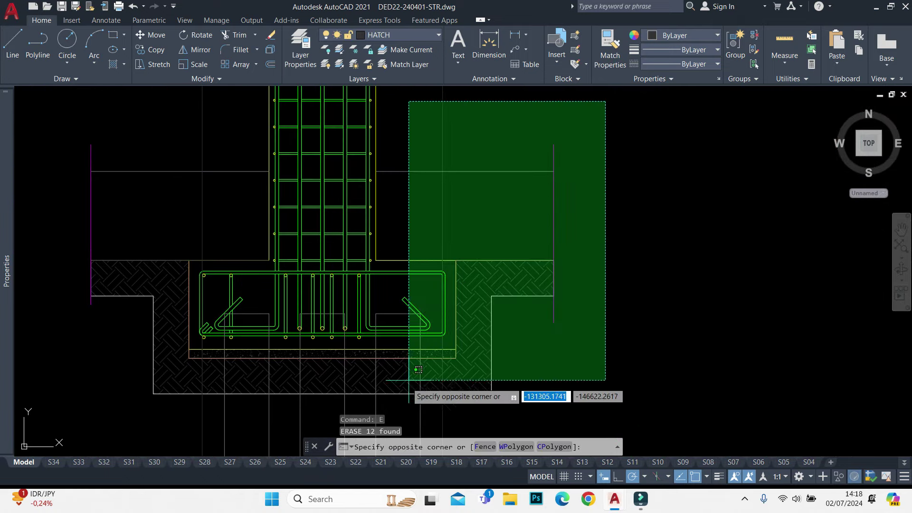
{"action": "left_click", "coordinate": [404, 393]}
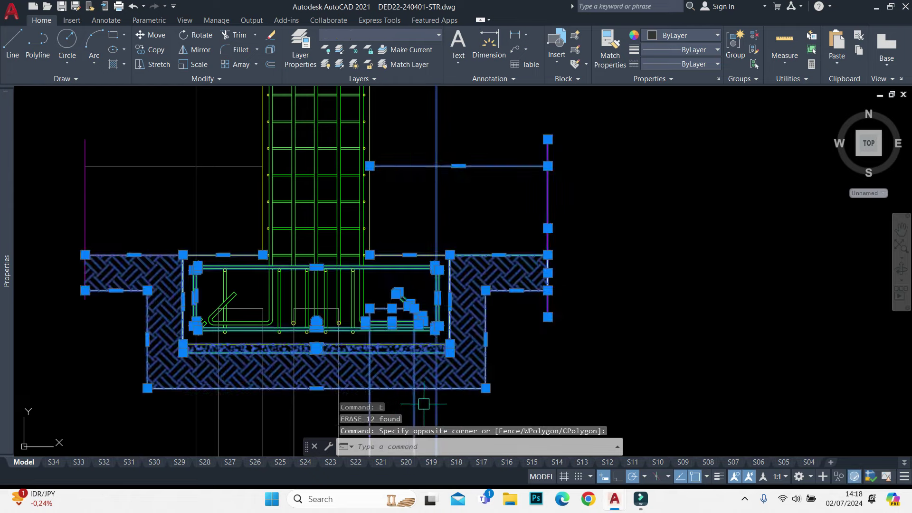
{"action": "scroll", "coordinate": [425, 404], "scroll_direction": "up", "scroll_amount": 1}
{"action": "left_click", "coordinate": [472, 388]}
{"action": "left_click", "coordinate": [552, 157]}
{"action": "scroll", "coordinate": [437, 233], "scroll_direction": "up", "scroll_amount": 4}
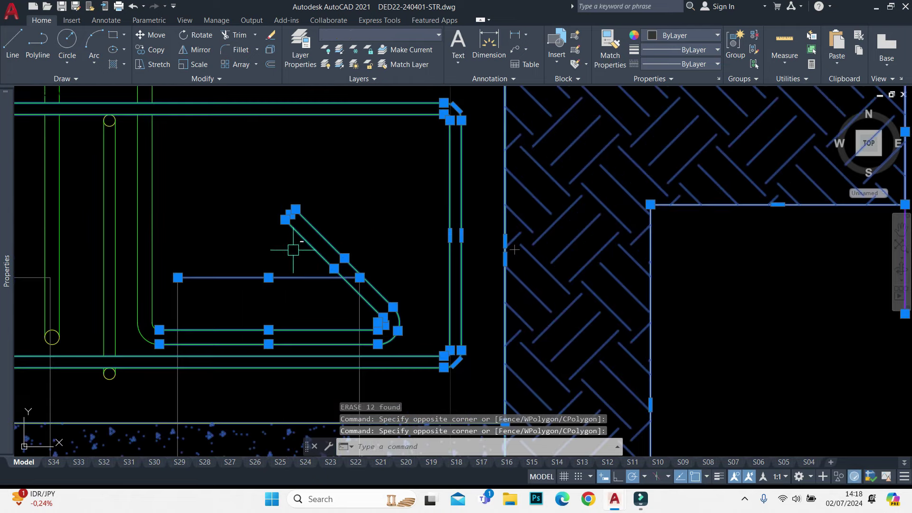
{"action": "left_click", "coordinate": [272, 254]}
{"action": "left_click", "coordinate": [167, 297]}
Stretch the selected right end from the cap corner out to the cap outline
{"action": "type", "text": "s"}
{"action": "key", "text": "Return"}
{"action": "scroll", "coordinate": [550, 342], "scroll_direction": "up", "scroll_amount": 2}
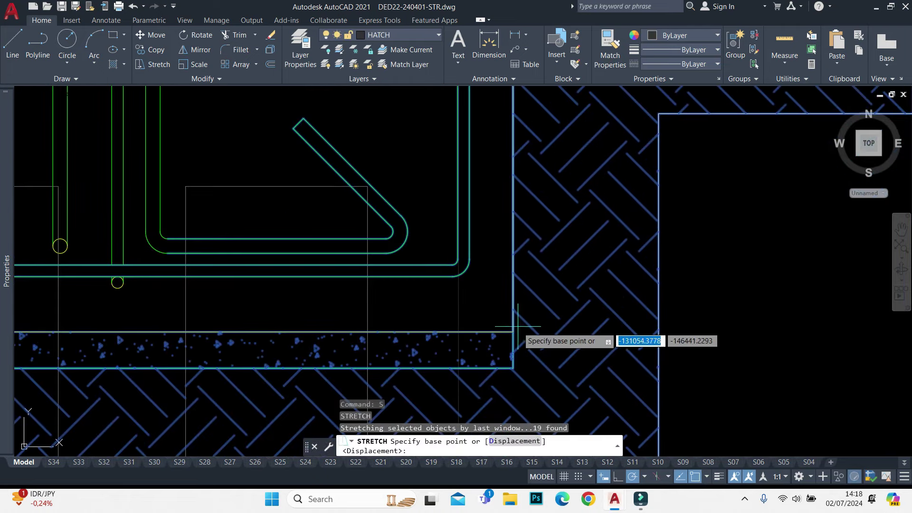
{"action": "left_click", "coordinate": [513, 330]}
{"action": "middle_click_drag", "start_coordinate": [513, 330], "coordinate": [457, 330]}
{"action": "scroll", "coordinate": [457, 330], "scroll_direction": "down", "scroll_amount": 2}
Paste the copied bars back into the drawing
{"action": "key", "text": "ctrl+v"}
{"action": "scroll", "coordinate": [463, 324], "scroll_direction": "down", "scroll_amount": 3}
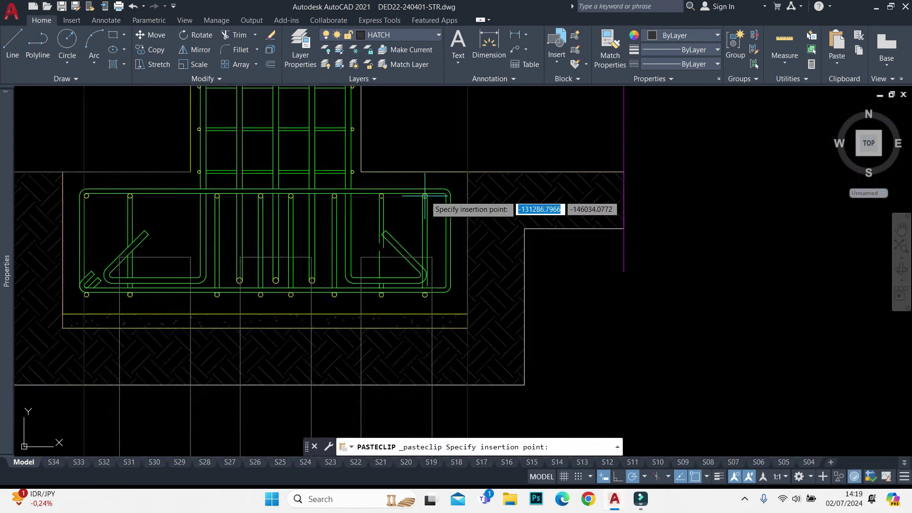
{"action": "scroll", "coordinate": [445, 198], "scroll_direction": "up", "scroll_amount": 3}
{"action": "mouse_move", "coordinate": [447, 198]}
{"action": "middle_mouse_down"}
{"action": "mouse_move", "coordinate": [394, 291]}
{"action": "mouse_move", "coordinate": [415, 227]}
{"action": "middle_mouse_up"}
Abandon an Extend, then explode the vertical bar beside the diagonal
{"action": "type", "text": "ex"}
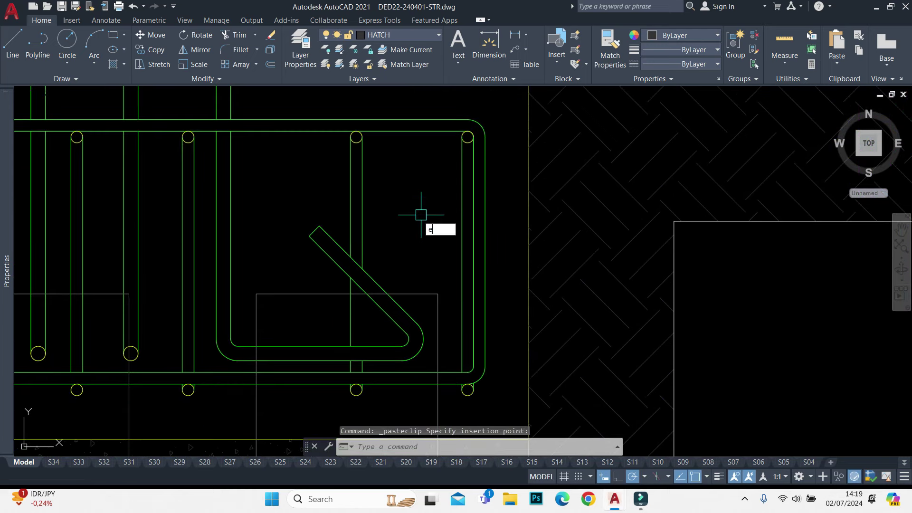
{"action": "key", "text": "Return"}
{"action": "key", "text": "Escape"}
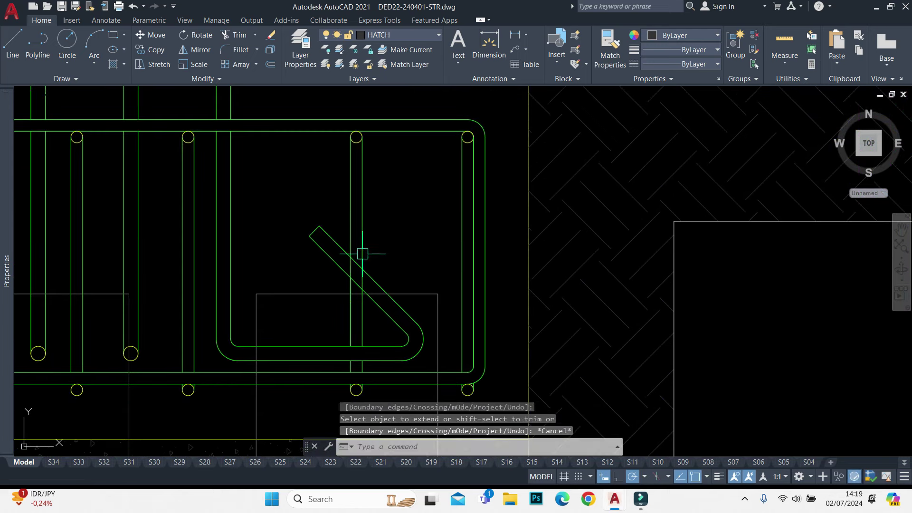
{"action": "left_click", "coordinate": [366, 254]}
{"action": "type", "text": "x"}
{"action": "key", "text": "Return"}
{"action": "scroll", "coordinate": [349, 260], "scroll_direction": "up", "scroll_amount": 1}
{"action": "scroll", "coordinate": [349, 260], "scroll_direction": "up", "scroll_amount": 1}
Trim the bar with a fence line, then view the whole footing reinforcement
{"action": "type", "text": "tr"}
{"action": "key", "text": "Return"}
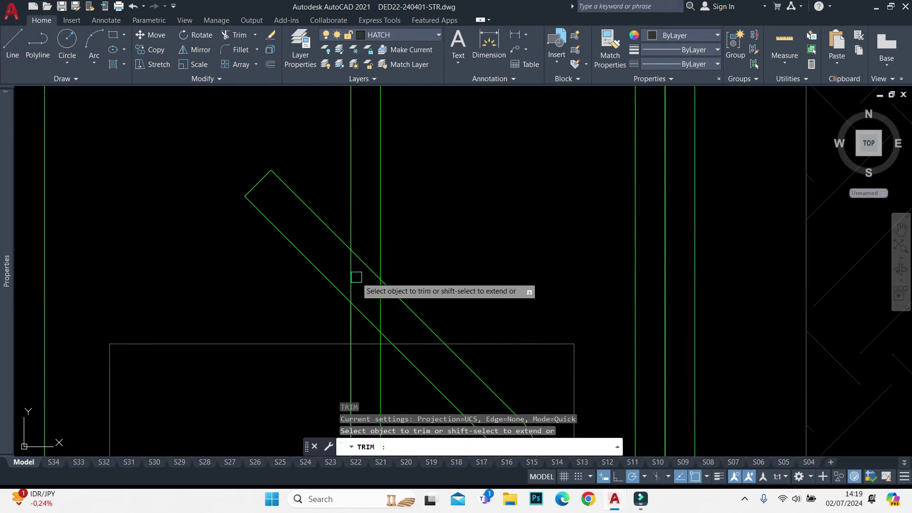
{"action": "left_click", "coordinate": [356, 276]}
{"action": "left_click", "coordinate": [397, 305]}
{"action": "key", "text": "Return"}
{"action": "key", "text": "Escape"}
{"action": "scroll", "coordinate": [465, 171], "scroll_direction": "down", "scroll_amount": 3}
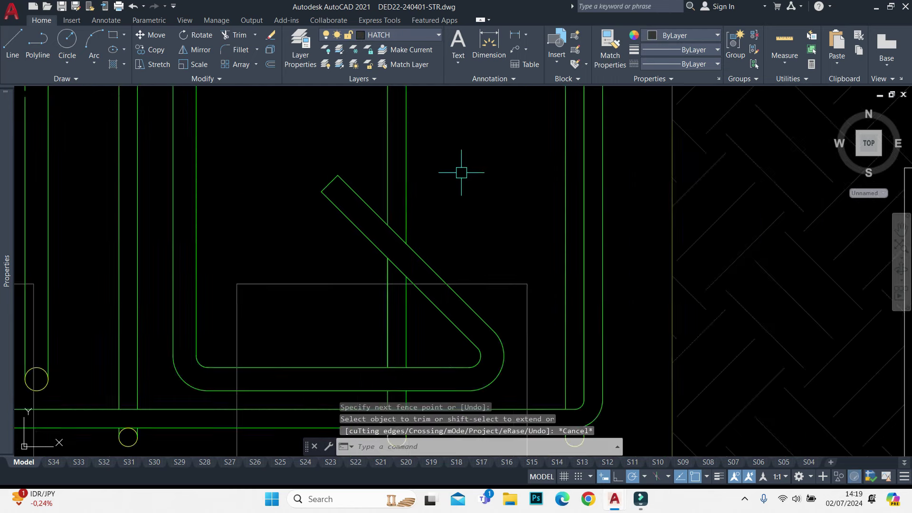
{"action": "scroll", "coordinate": [414, 173], "scroll_direction": "down", "scroll_amount": 3}
{"action": "middle_click_drag", "start_coordinate": [414, 173], "coordinate": [417, 208]}
Select four vertical bar lines and begin moving them with a base point
{"action": "scroll", "coordinate": [362, 191], "scroll_direction": "up", "scroll_amount": 2}
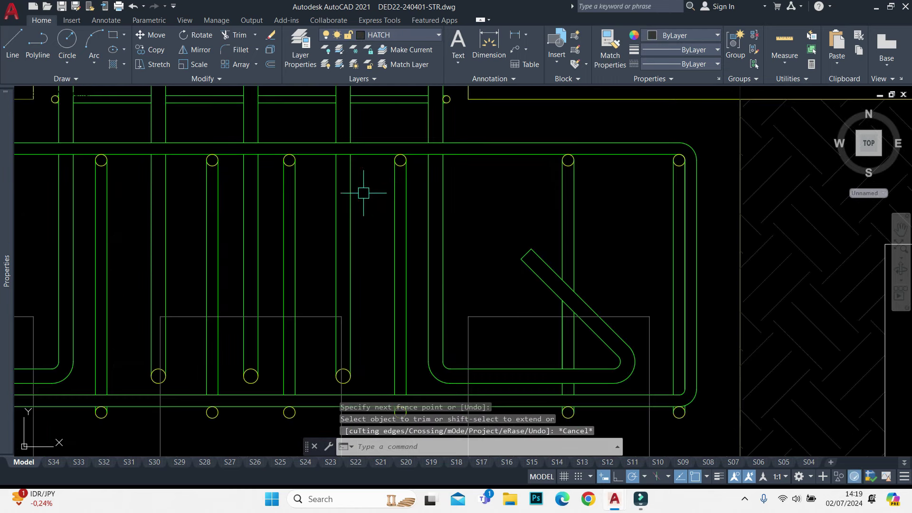
{"action": "scroll", "coordinate": [379, 137], "scroll_direction": "up", "scroll_amount": 3}
{"action": "left_click", "coordinate": [389, 108]}
{"action": "scroll", "coordinate": [388, 109], "scroll_direction": "down", "scroll_amount": 3}
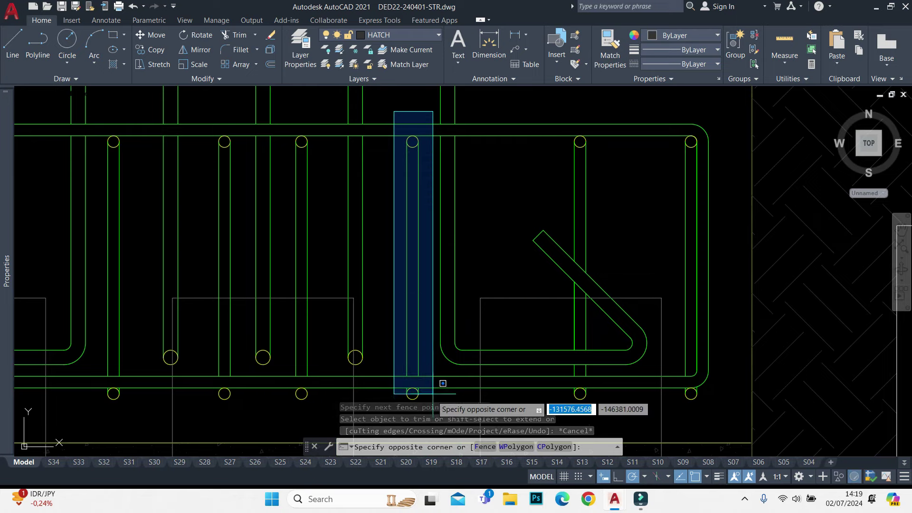
{"action": "scroll", "coordinate": [444, 380], "scroll_direction": "up", "scroll_amount": 2}
{"action": "scroll", "coordinate": [451, 363], "scroll_direction": "down", "scroll_amount": 2}
{"action": "left_click", "coordinate": [441, 369]}
{"action": "scroll", "coordinate": [442, 368], "scroll_direction": "up", "scroll_amount": 2}
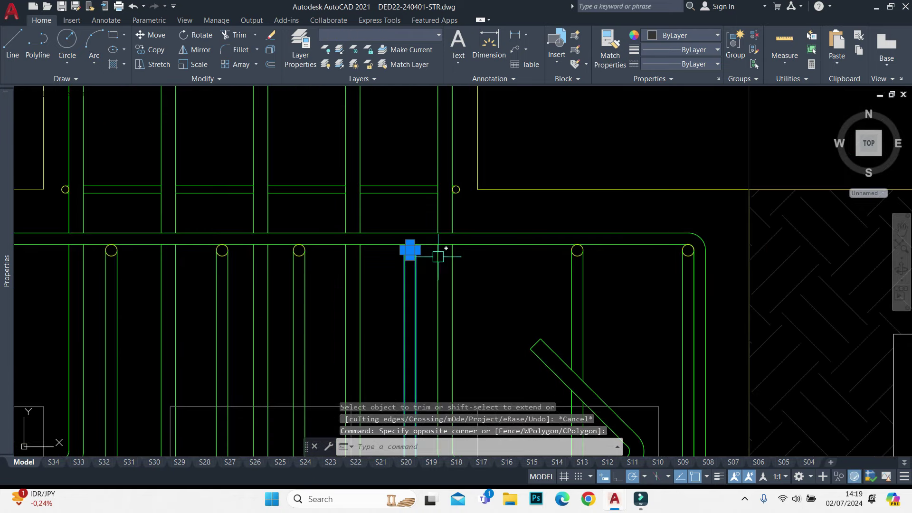
{"action": "type", "text": "m"}
{"action": "key", "text": "Return"}
{"action": "left_click", "coordinate": [403, 364]}
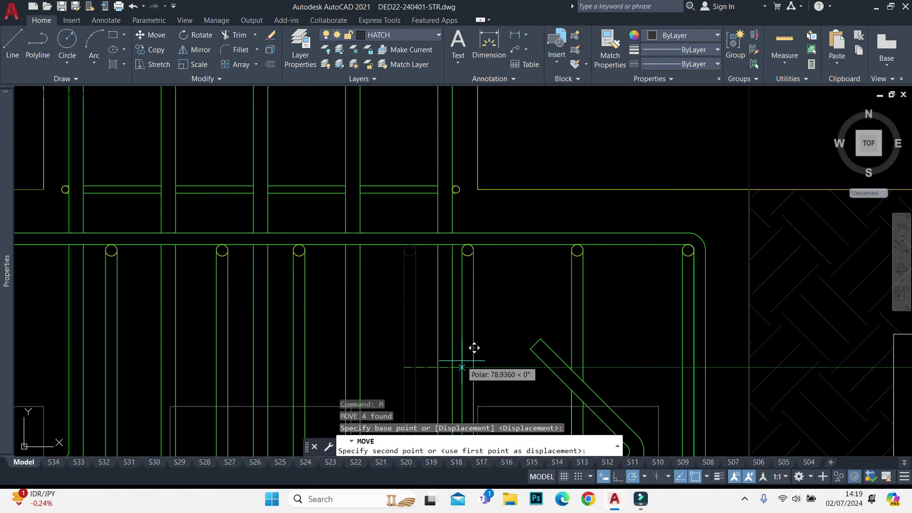
Place the first bar further right, then move the middle vertical bar right
{"action": "left_click", "coordinate": [451, 357]}
{"action": "middle_click_drag", "start_coordinate": [422, 329], "coordinate": [425, 312]}
{"action": "scroll", "coordinate": [458, 138], "scroll_direction": "down", "scroll_amount": 2}
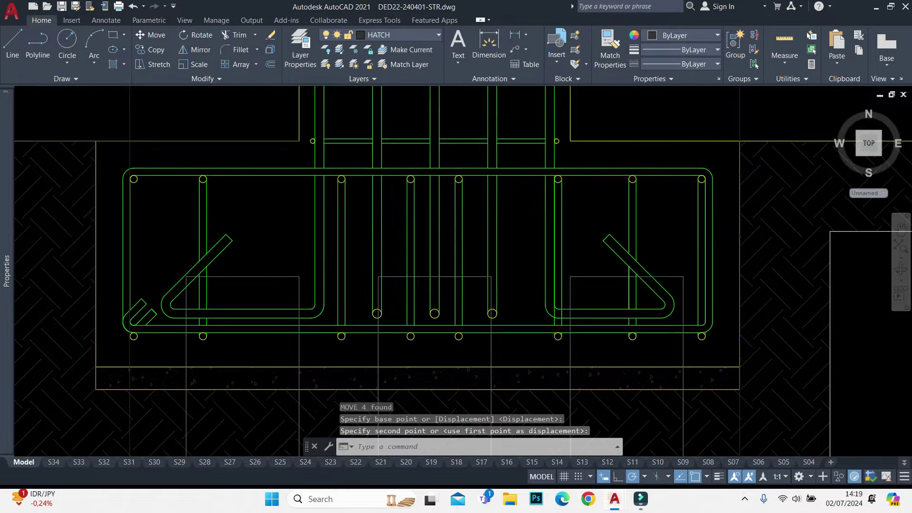
{"action": "scroll", "coordinate": [456, 157], "scroll_direction": "up", "scroll_amount": 2}
{"action": "left_click", "coordinate": [458, 162]}
{"action": "scroll", "coordinate": [463, 156], "scroll_direction": "down", "scroll_amount": 2}
{"action": "left_click", "coordinate": [479, 357]}
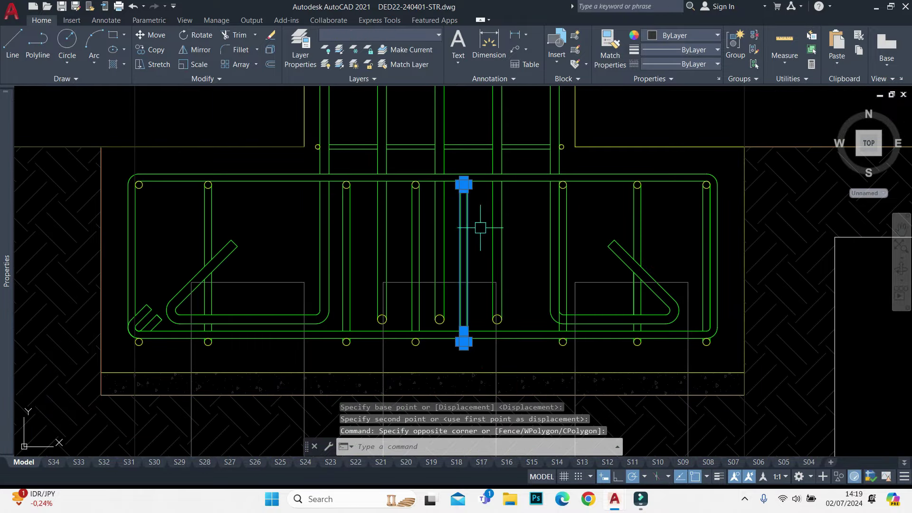
{"action": "type", "text": "m"}
{"action": "key", "text": "Return"}
{"action": "left_click", "coordinate": [467, 257]}
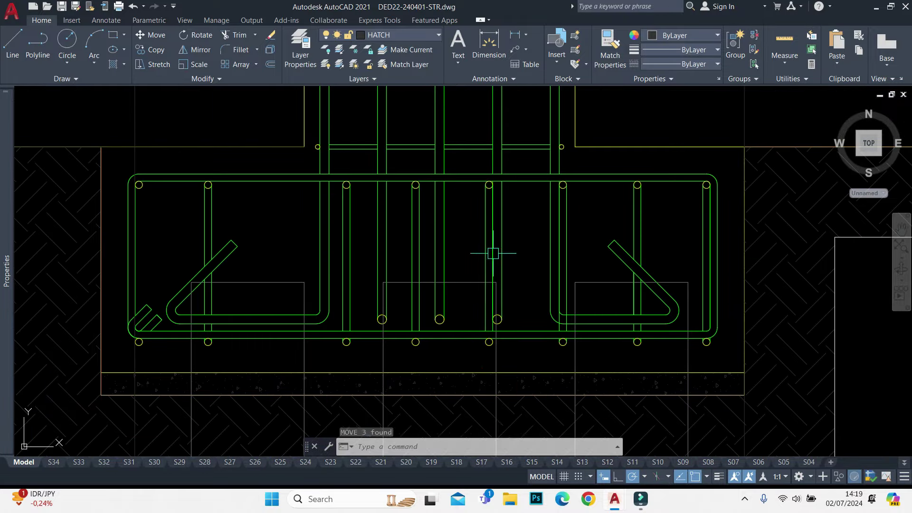
Move the next vertical bar to the left
{"action": "left_click", "coordinate": [402, 157]}
{"action": "left_click", "coordinate": [429, 373]}
{"action": "type", "text": "m"}
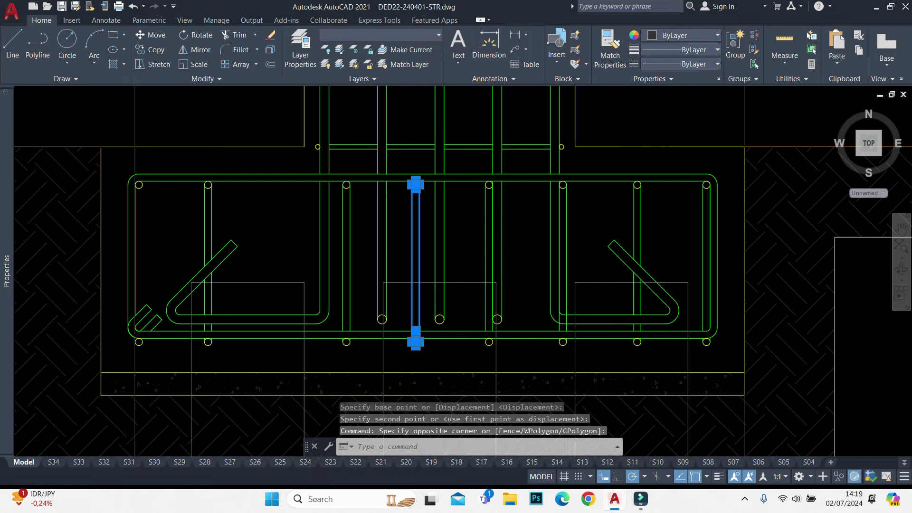
{"action": "key", "text": "Return"}
{"action": "scroll", "coordinate": [404, 266], "scroll_direction": "up", "scroll_amount": 3}
{"action": "left_click", "coordinate": [407, 287]}
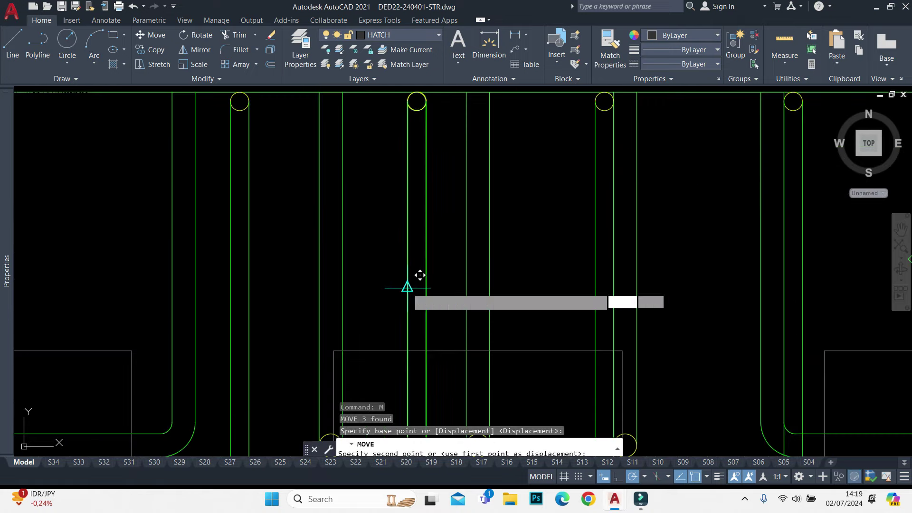
{"action": "left_click", "coordinate": [354, 272]}
{"action": "scroll", "coordinate": [444, 200], "scroll_direction": "down", "scroll_amount": 4}
{"action": "scroll", "coordinate": [380, 155], "scroll_direction": "up", "scroll_amount": 3}
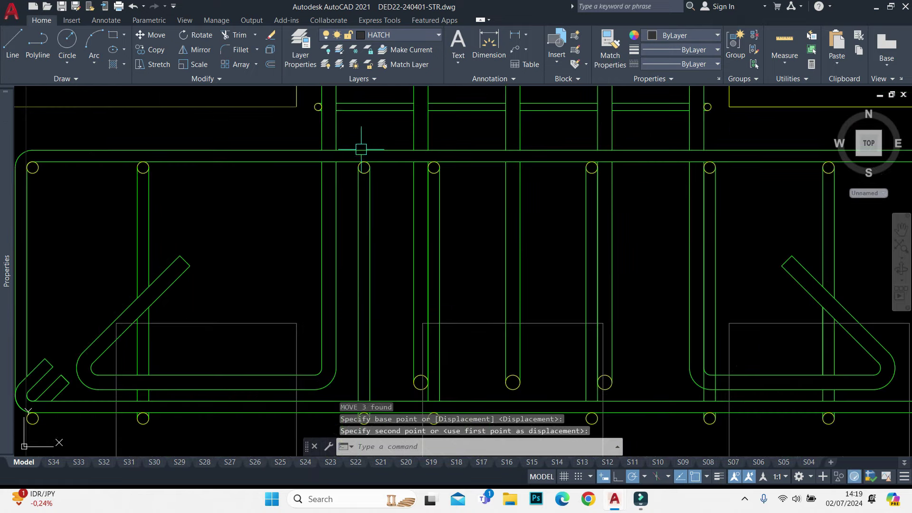
{"action": "left_click", "coordinate": [356, 128]}
{"action": "key", "text": "Escape"}
{"action": "scroll", "coordinate": [376, 240], "scroll_direction": "down", "scroll_amount": 3}
{"action": "scroll", "coordinate": [366, 151], "scroll_direction": "up", "scroll_amount": 4}
Shift the left vertical bar further left and reselect it
{"action": "left_click", "coordinate": [363, 145]}
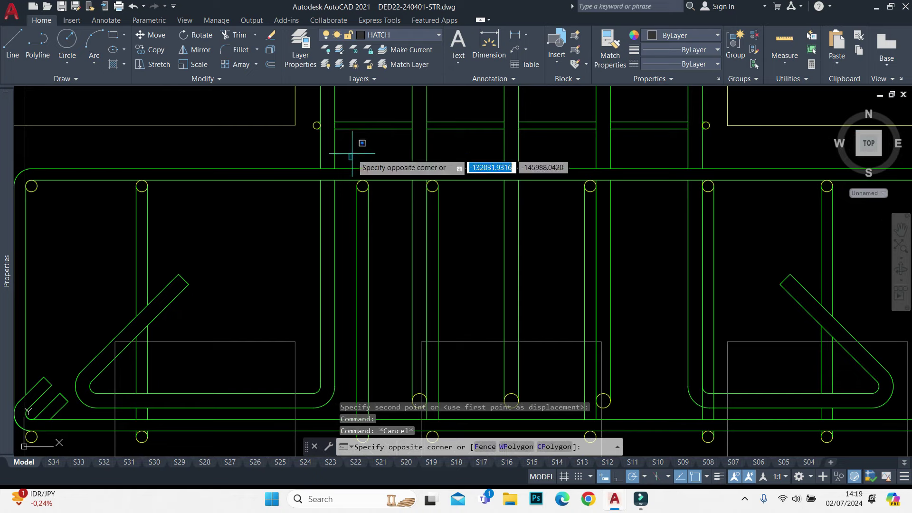
{"action": "scroll", "coordinate": [363, 145], "scroll_direction": "down", "scroll_amount": 3}
{"action": "left_click", "coordinate": [387, 375]}
{"action": "type", "text": "m"}
{"action": "key", "text": "Return"}
{"action": "left_click", "coordinate": [363, 247]}
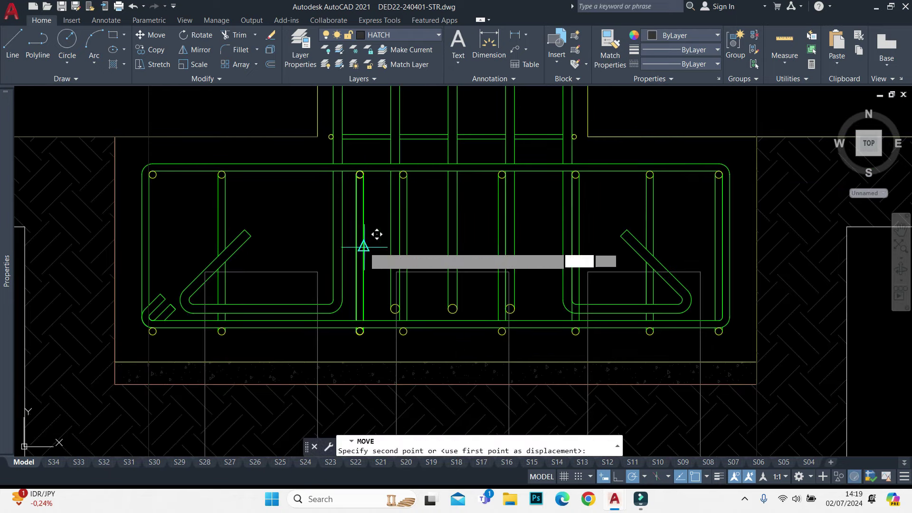
{"action": "left_click", "coordinate": [332, 247]}
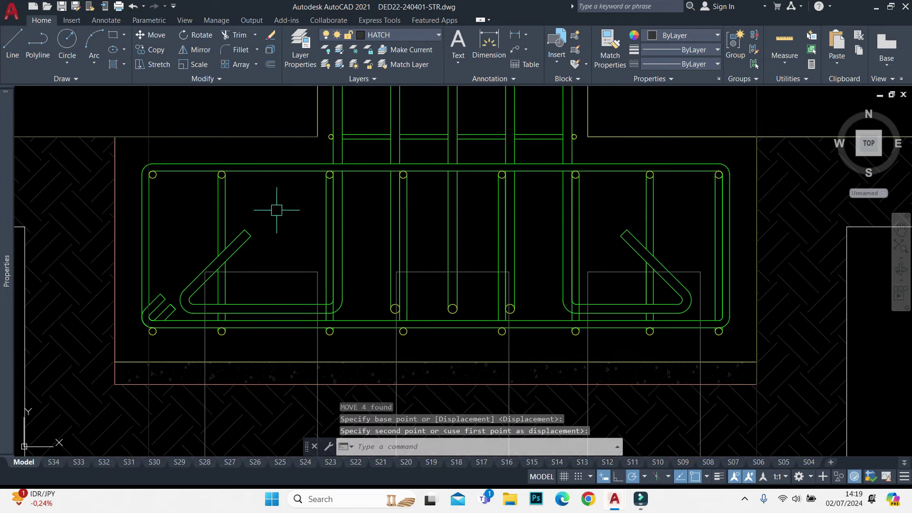
{"action": "left_click", "coordinate": [283, 210]}
{"action": "left_click", "coordinate": [226, 180]}
Select the end bar with its circle and copy it with a base point
{"action": "scroll", "coordinate": [222, 294], "scroll_direction": "up", "scroll_amount": 2}
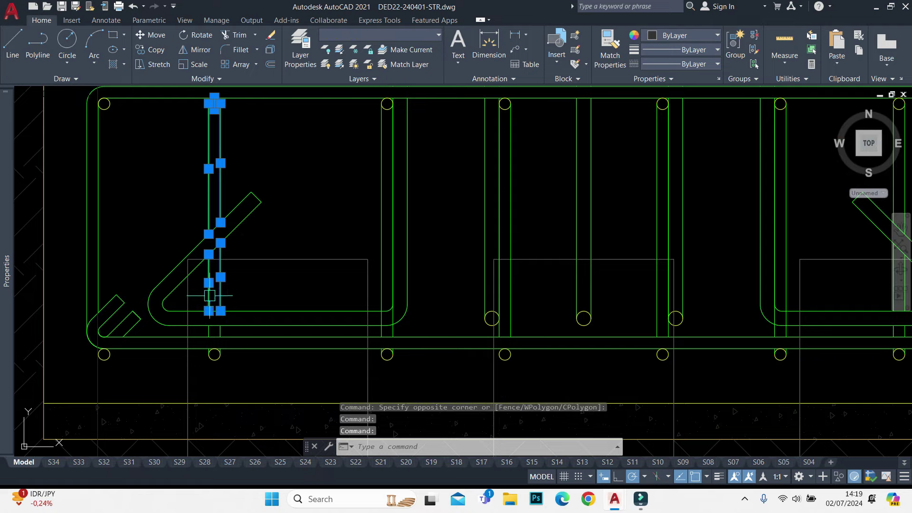
{"action": "scroll", "coordinate": [222, 350], "scroll_direction": "up", "scroll_amount": 5}
{"action": "left_click", "coordinate": [157, 422]}
{"action": "left_click", "coordinate": [254, 174]}
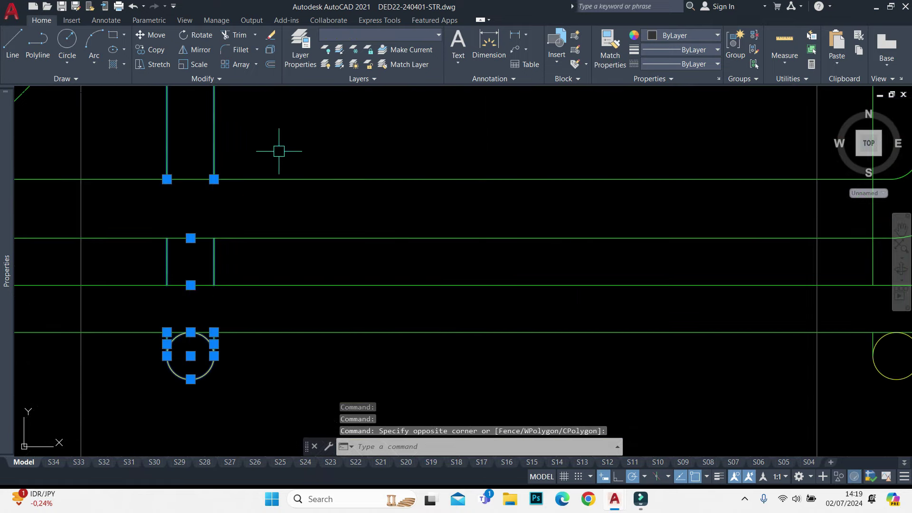
{"action": "scroll", "coordinate": [326, 230], "scroll_direction": "down", "scroll_amount": 5}
{"action": "middle_click_drag", "start_coordinate": [326, 230], "coordinate": [356, 327]}
{"action": "scroll", "coordinate": [355, 327], "scroll_direction": "down", "scroll_amount": 3}
{"action": "key", "text": "ctrl+shift+c"}
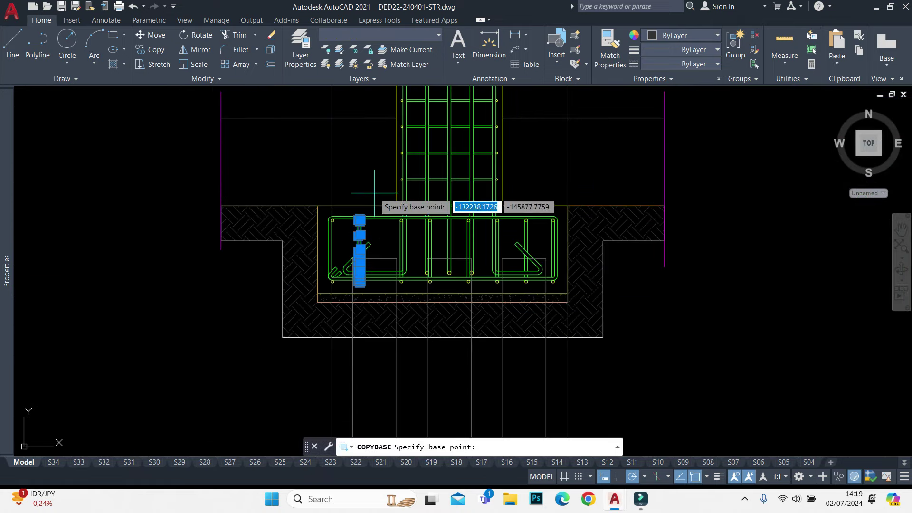
{"action": "scroll", "coordinate": [318, 207], "scroll_direction": "up", "scroll_amount": 2}
{"action": "scroll", "coordinate": [318, 207], "scroll_direction": "up", "scroll_amount": 2}
{"action": "key", "text": "Escape"}
Reselect the bar's lower end and end circle and copy them with a base point
{"action": "left_click", "coordinate": [349, 237]}
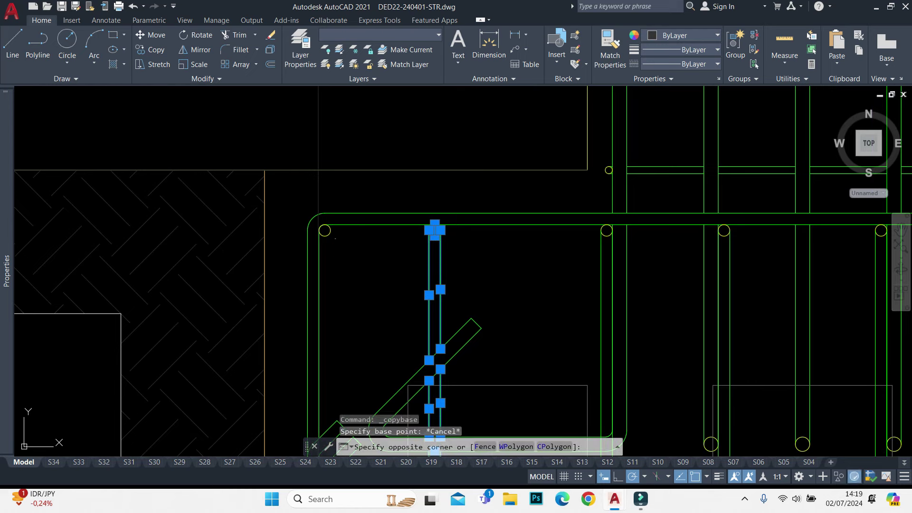
{"action": "left_click", "coordinate": [322, 228]}
{"action": "middle_click_drag", "start_coordinate": [333, 223], "coordinate": [352, 99]}
{"action": "scroll", "coordinate": [326, 285], "scroll_direction": "up", "scroll_amount": 4}
{"action": "left_click", "coordinate": [371, 273]}
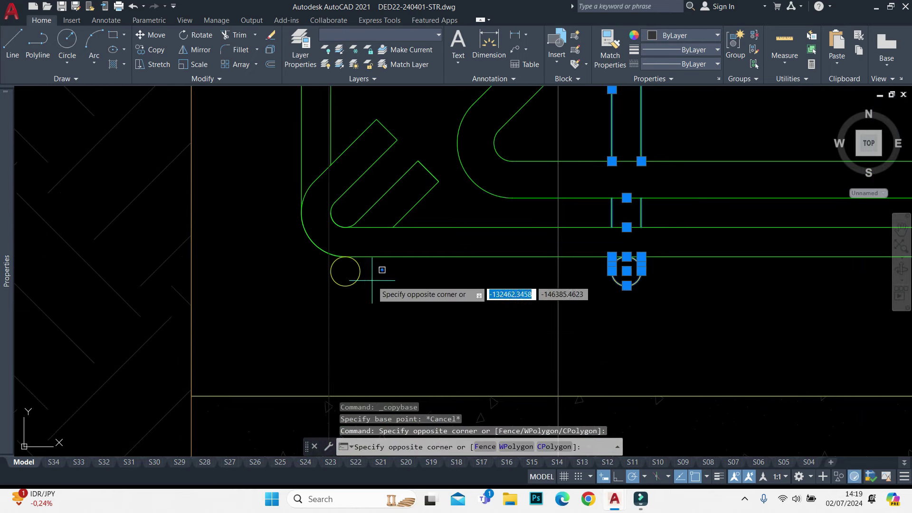
{"action": "left_click", "coordinate": [328, 255]}
{"action": "scroll", "coordinate": [333, 266], "scroll_direction": "down", "scroll_amount": 5}
{"action": "middle_click_drag", "start_coordinate": [333, 266], "coordinate": [375, 368]}
{"action": "key", "text": "ctrl+shift+c"}
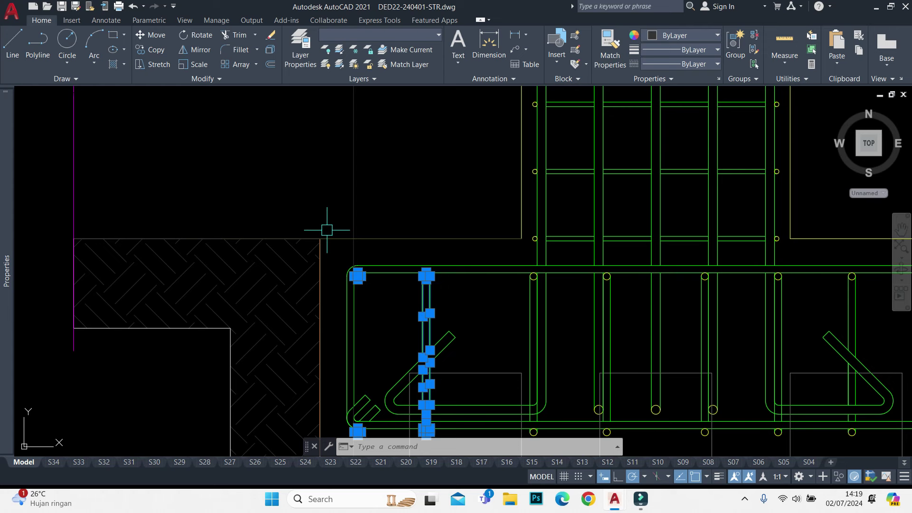
{"action": "type", "text": "e"}
Erase the 11 misaligned rebar lines at the cap's left end
{"action": "key", "text": "Return"}
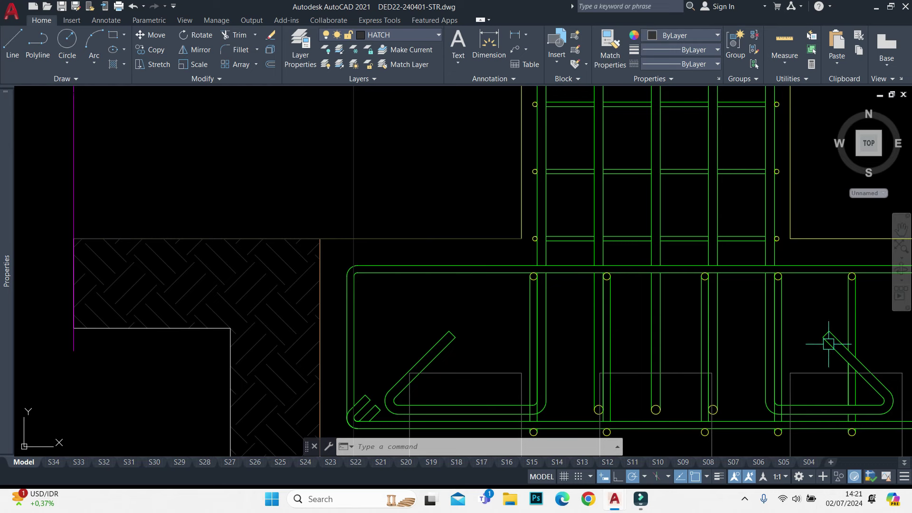
Bring the footing's left side into view, discarding two trial selection windows
{"action": "scroll", "coordinate": [534, 252], "scroll_direction": "down", "scroll_amount": 2}
{"action": "key", "text": "Escape"}
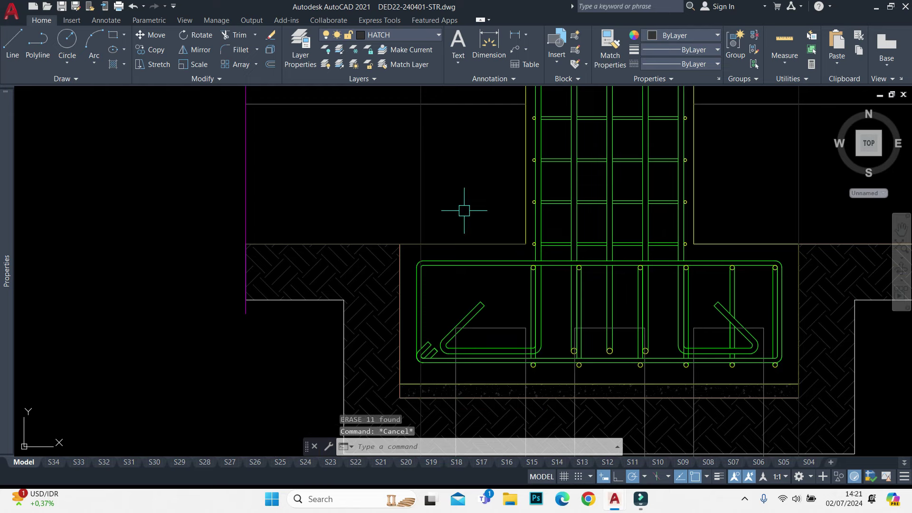
{"action": "scroll", "coordinate": [465, 214], "scroll_direction": "down", "scroll_amount": 2}
{"action": "left_click", "coordinate": [484, 102]}
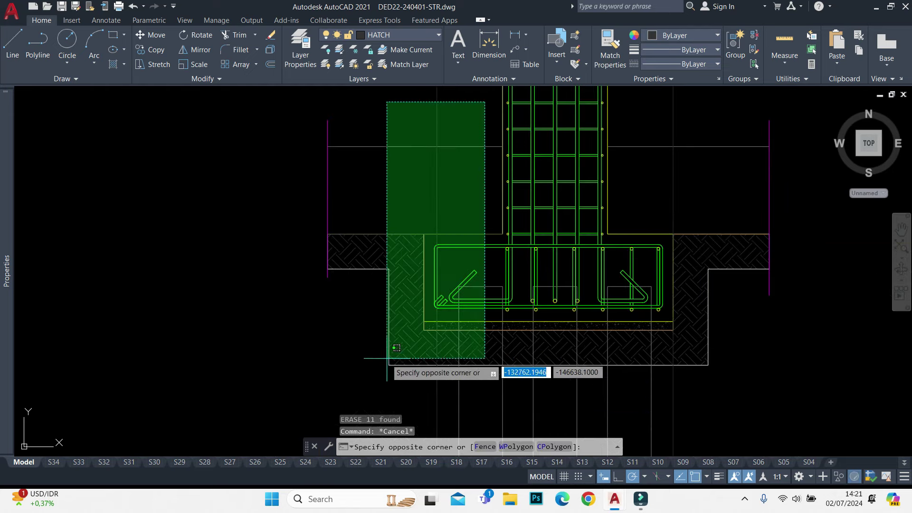
{"action": "middle_click_drag", "start_coordinate": [386, 356], "coordinate": [379, 259]}
{"action": "middle_click_drag", "start_coordinate": [322, 298], "coordinate": [326, 356]}
{"action": "scroll", "coordinate": [326, 356], "scroll_direction": "down", "scroll_amount": 2}
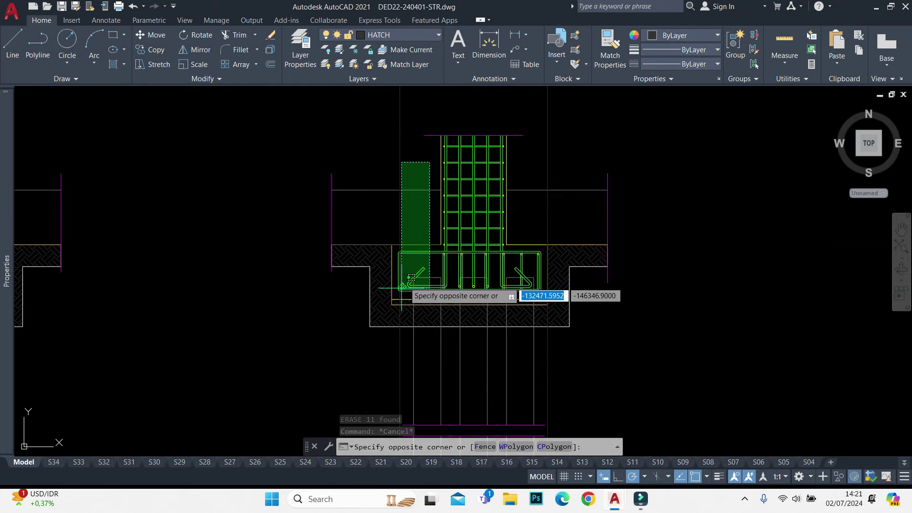
{"action": "key", "text": "Escape"}
{"action": "left_click", "coordinate": [422, 149]}
{"action": "key", "text": "Escape"}
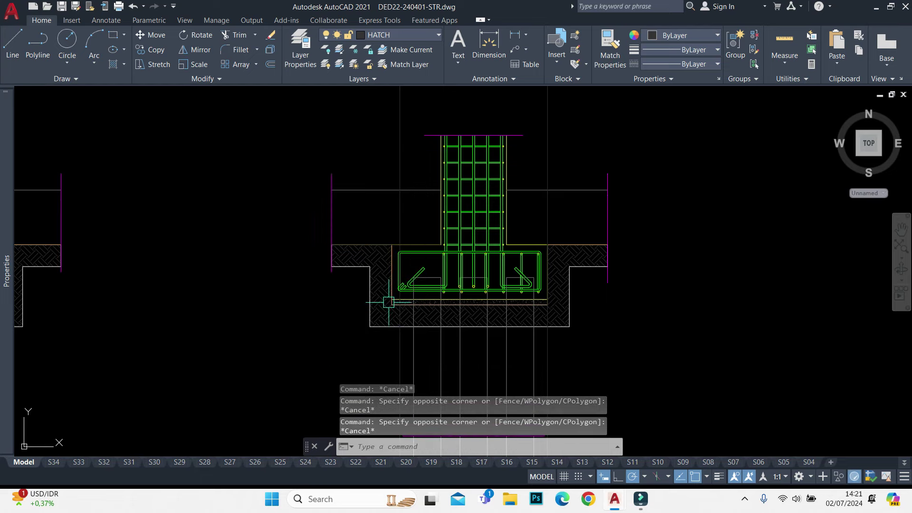
Crossing-select the left cap outline, hatch and rebar, then begin Stretch
{"action": "left_click", "coordinate": [436, 349]}
{"action": "left_click", "coordinate": [326, 197]}
{"action": "scroll", "coordinate": [309, 152], "scroll_direction": "up", "scroll_amount": 2}
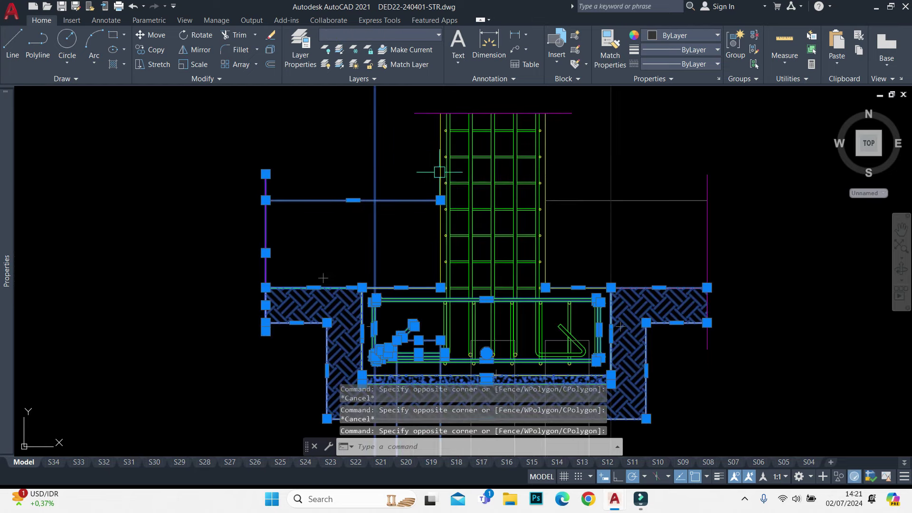
{"action": "middle_click_drag", "start_coordinate": [401, 278], "coordinate": [387, 193]}
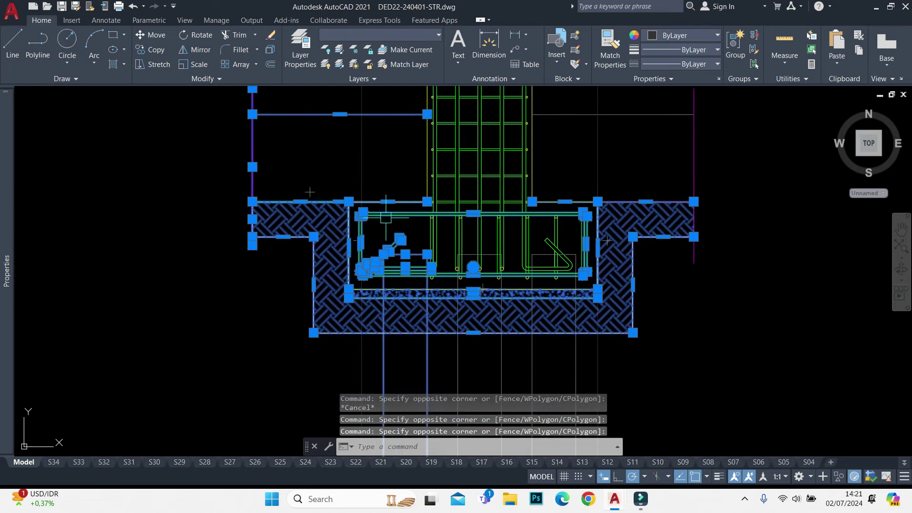
{"action": "scroll", "coordinate": [412, 273], "scroll_direction": "up", "scroll_amount": 4}
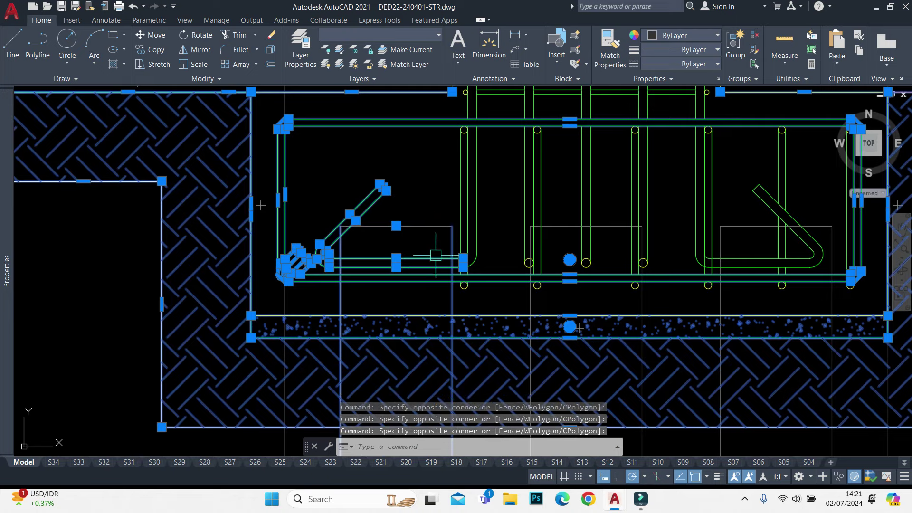
{"action": "middle_click_drag", "start_coordinate": [318, 102], "coordinate": [339, 139]}
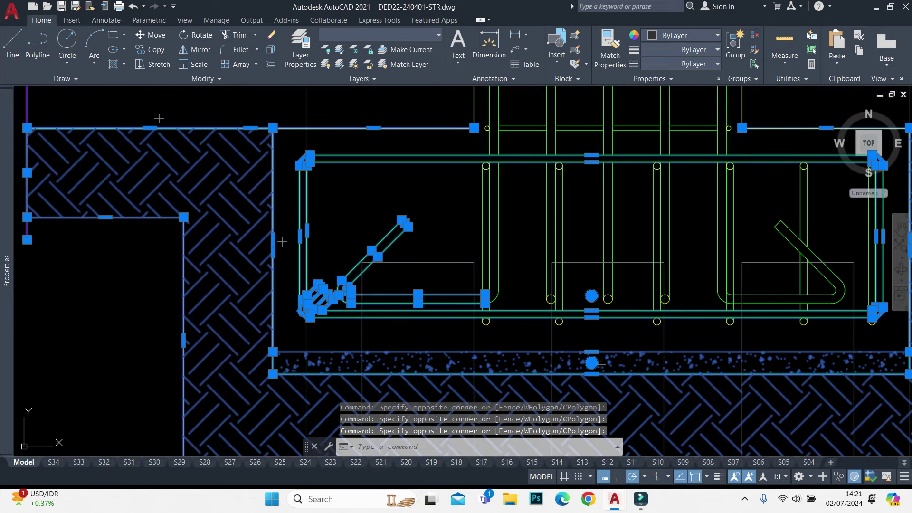
{"action": "scroll", "coordinate": [280, 111], "scroll_direction": "up", "scroll_amount": 4}
{"action": "type", "text": "s"}
{"action": "key", "text": "space"}
Stretch the cap's left side by 75 and paste the copied rebar into the section
{"action": "left_click", "coordinate": [262, 158]}
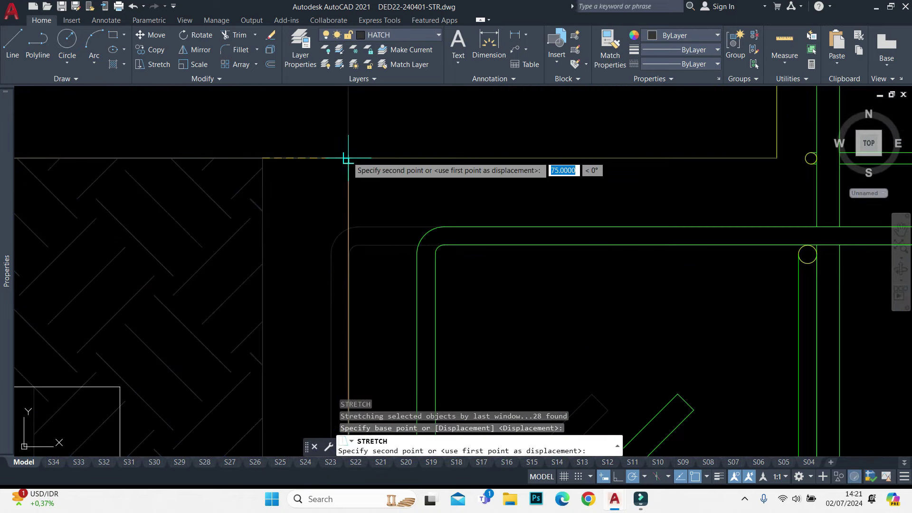
{"action": "left_click", "coordinate": [347, 158]}
{"action": "scroll", "coordinate": [394, 115], "scroll_direction": "down", "scroll_amount": 4}
{"action": "key", "text": "ctrl+v"}
{"action": "scroll", "coordinate": [413, 167], "scroll_direction": "up", "scroll_amount": 2}
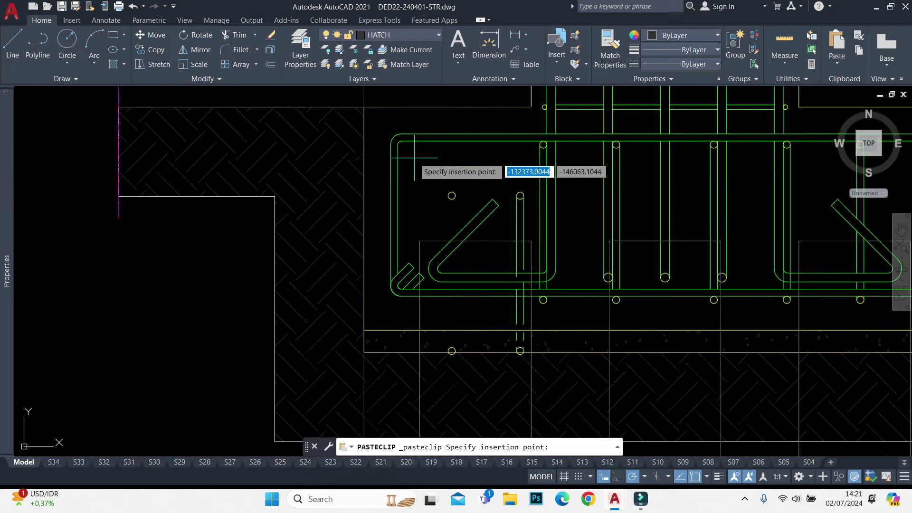
{"action": "scroll", "coordinate": [404, 152], "scroll_direction": "up", "scroll_amount": 2}
{"action": "scroll", "coordinate": [347, 138], "scroll_direction": "up", "scroll_amount": 2}
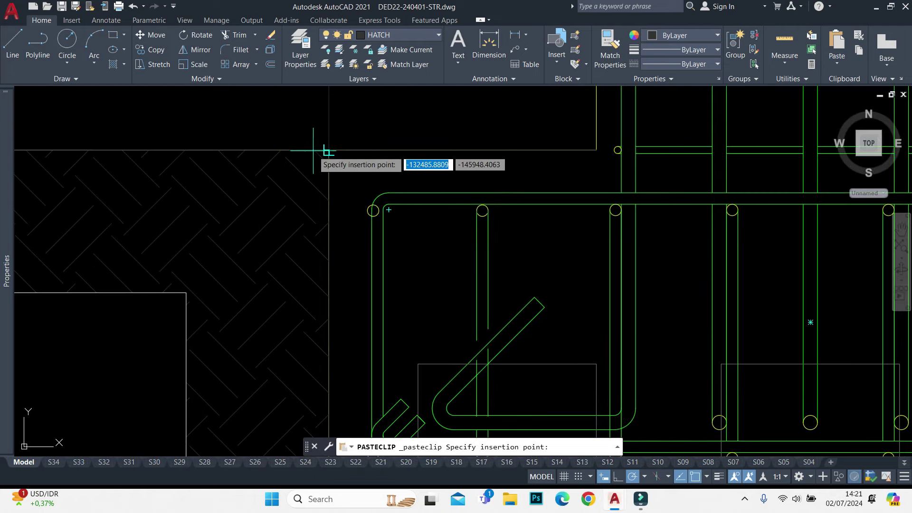
{"action": "left_click", "coordinate": [326, 142]}
Copy the two vertical rebar lines 161.2 to the left
{"action": "mouse_move", "coordinate": [503, 408]}
{"action": "middle_mouse_down"}
{"action": "mouse_move", "coordinate": [527, 236]}
{"action": "mouse_move", "coordinate": [503, 329]}
{"action": "middle_mouse_up"}
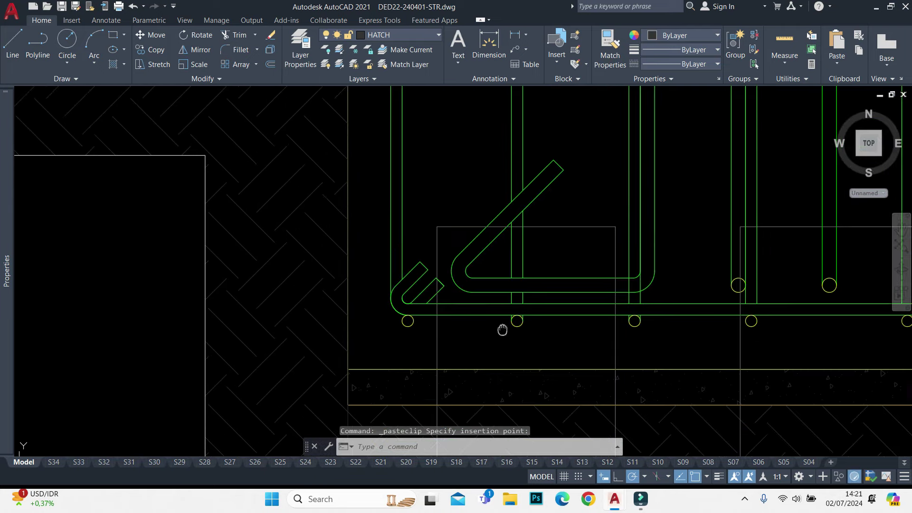
{"action": "left_click", "coordinate": [524, 129]}
{"action": "left_click", "coordinate": [523, 247]}
{"action": "middle_click_drag", "start_coordinate": [525, 248], "coordinate": [508, 154]}
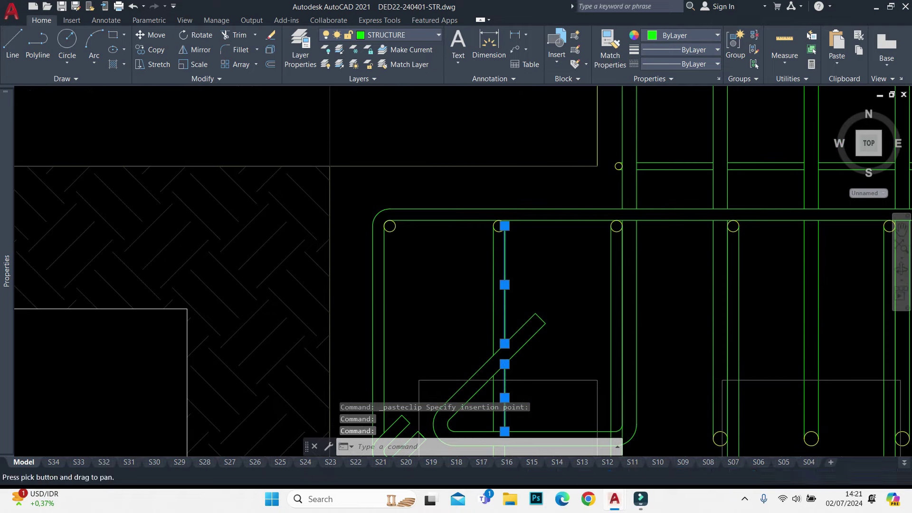
{"action": "type", "text": "co"}
{"action": "key", "text": "Return"}
{"action": "scroll", "coordinate": [498, 208], "scroll_direction": "up", "scroll_amount": 2}
{"action": "left_click", "coordinate": [499, 237]}
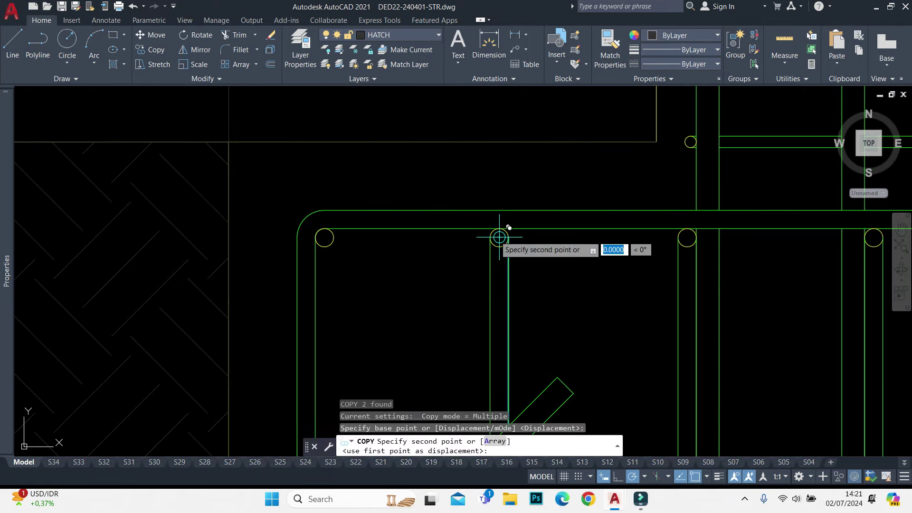
{"action": "left_click", "coordinate": [324, 238]}
{"action": "scroll", "coordinate": [325, 238], "scroll_direction": "down", "scroll_amount": 2}
Erase the unwanted copied line; Extend and Trim are started but cancelled
{"action": "left_click", "coordinate": [306, 185]}
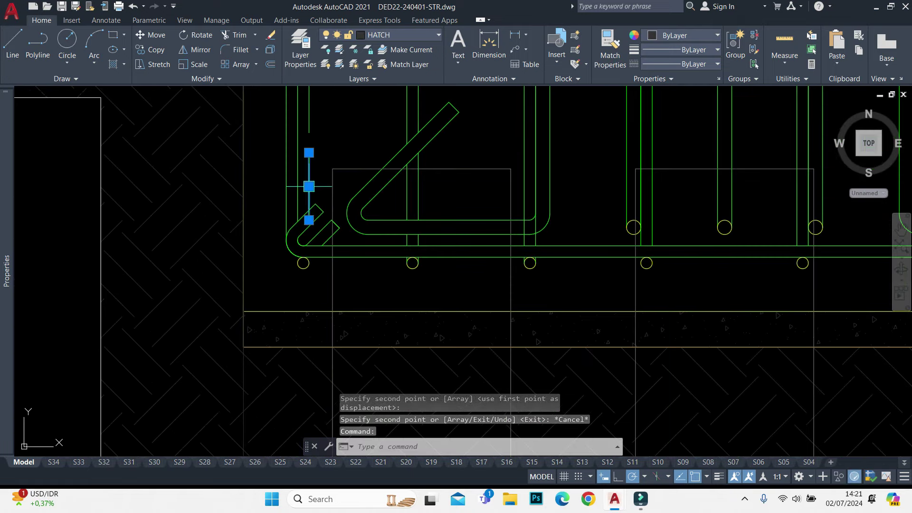
{"action": "type", "text": "e"}
{"action": "key", "text": "Return"}
{"action": "type", "text": "ex"}
{"action": "key", "text": "Return"}
{"action": "key", "text": "Escape"}
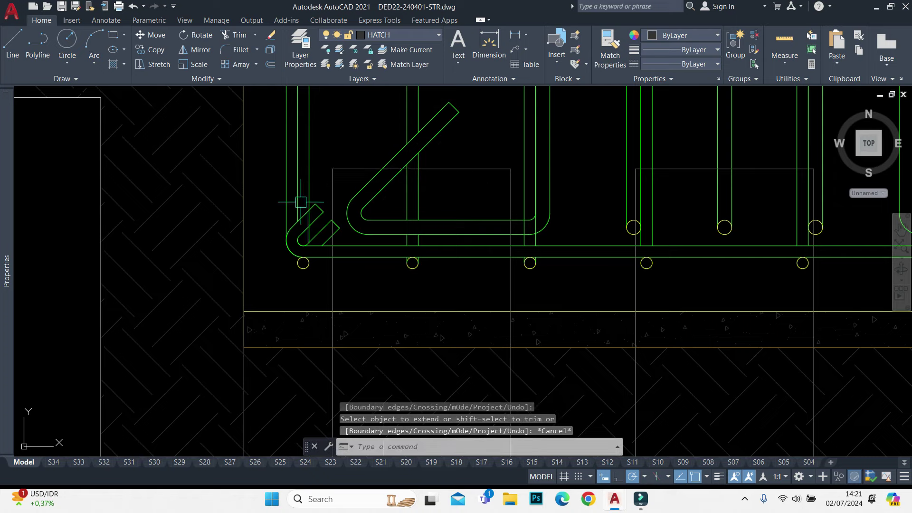
{"action": "scroll", "coordinate": [311, 218], "scroll_direction": "up", "scroll_amount": 4}
{"action": "type", "text": "tr"}
{"action": "key", "text": "Return"}
{"action": "key", "text": "Escape"}
Erase the two stray vertical lines beside the footing and column
{"action": "scroll", "coordinate": [429, 179], "scroll_direction": "down", "scroll_amount": 6}
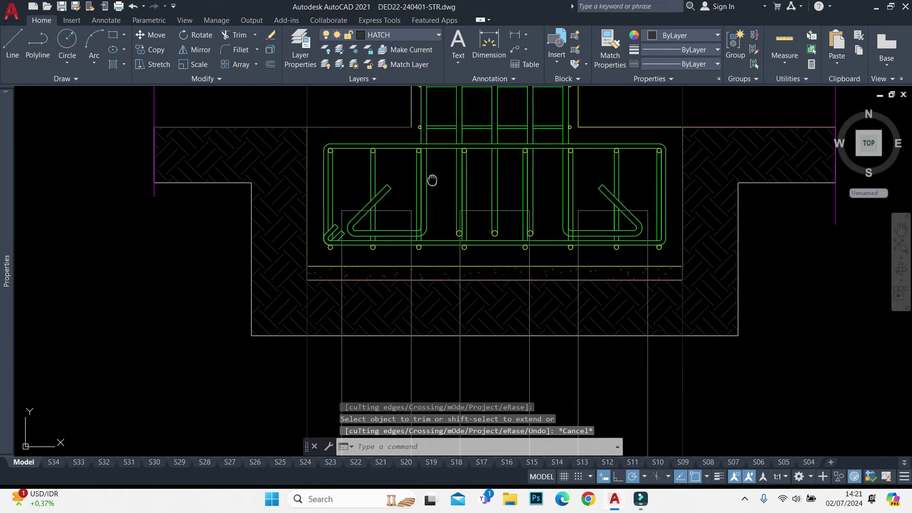
{"action": "scroll", "coordinate": [553, 170], "scroll_direction": "down", "scroll_amount": 4}
{"action": "middle_click_drag", "start_coordinate": [611, 252], "coordinate": [573, 396]}
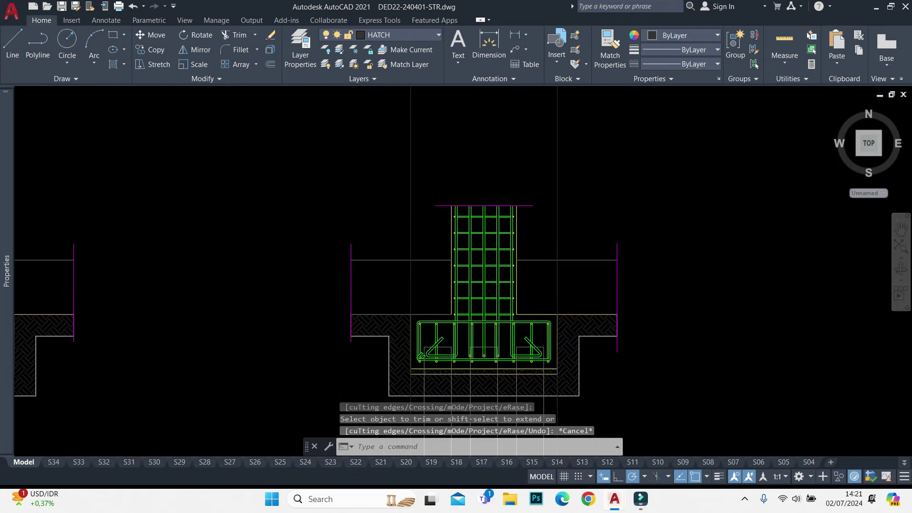
{"action": "left_click", "coordinate": [647, 156]}
{"action": "scroll", "coordinate": [459, 305], "scroll_direction": "up", "scroll_amount": 5}
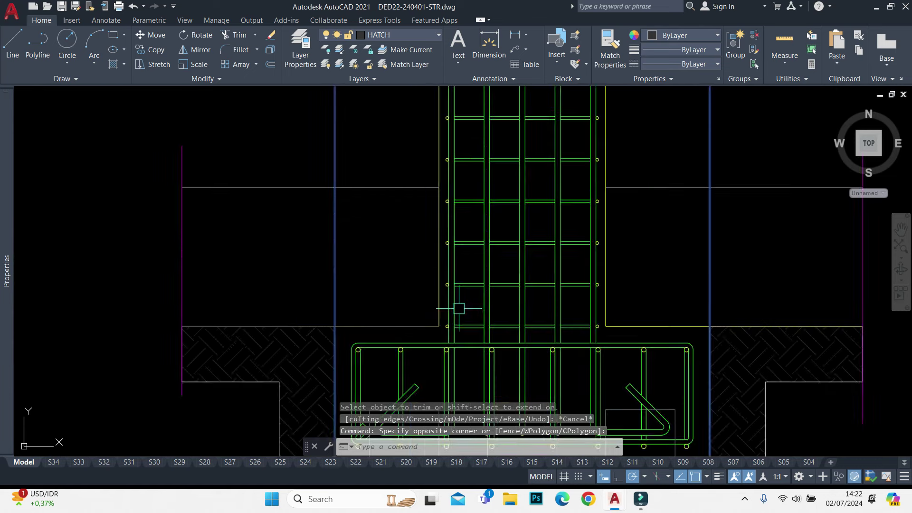
{"action": "scroll", "coordinate": [496, 270], "scroll_direction": "down", "scroll_amount": 8}
{"action": "type", "text": "e"}
{"action": "key", "text": "Return"}
{"action": "scroll", "coordinate": [434, 422], "scroll_direction": "down", "scroll_amount": 2}
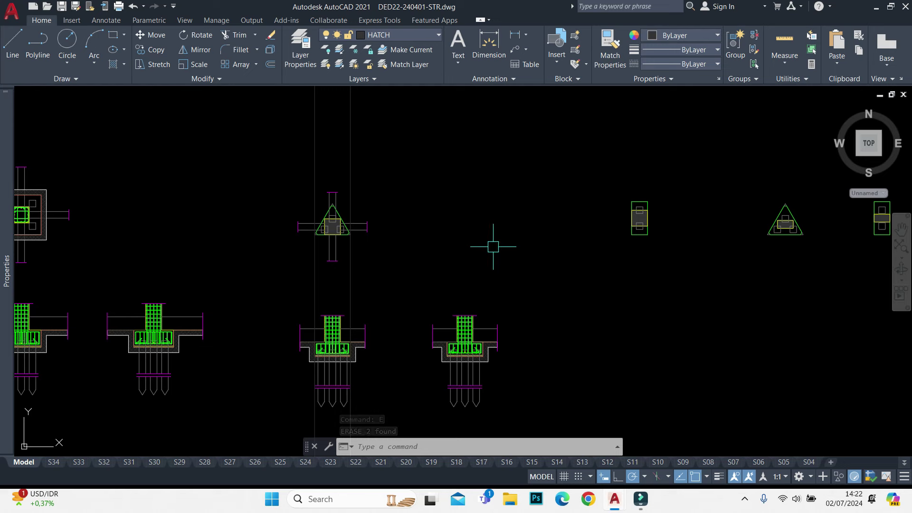
{"action": "left_click", "coordinate": [431, 267]}
{"action": "left_click", "coordinate": [281, 272]}
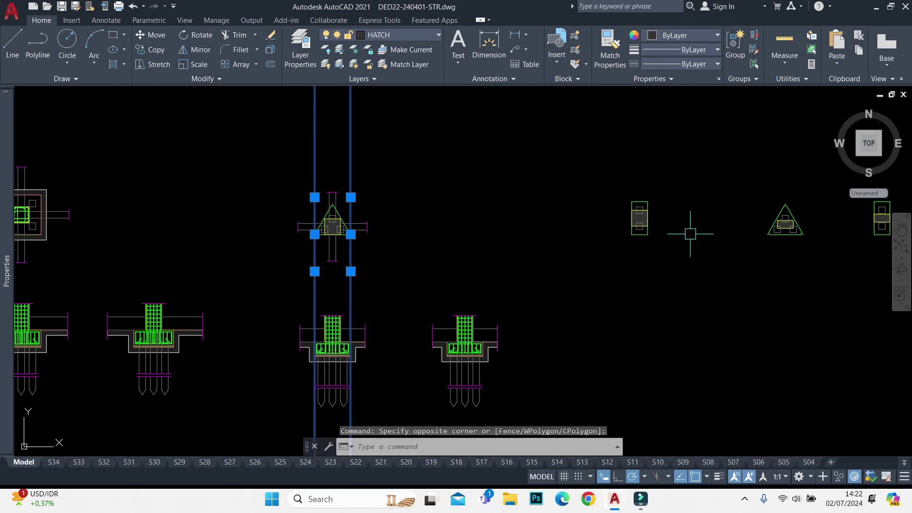
{"action": "key", "text": "Escape"}
{"action": "scroll", "coordinate": [657, 207], "scroll_direction": "up", "scroll_amount": 2}
{"action": "type", "text": "l"}
{"action": "key", "text": "Return"}
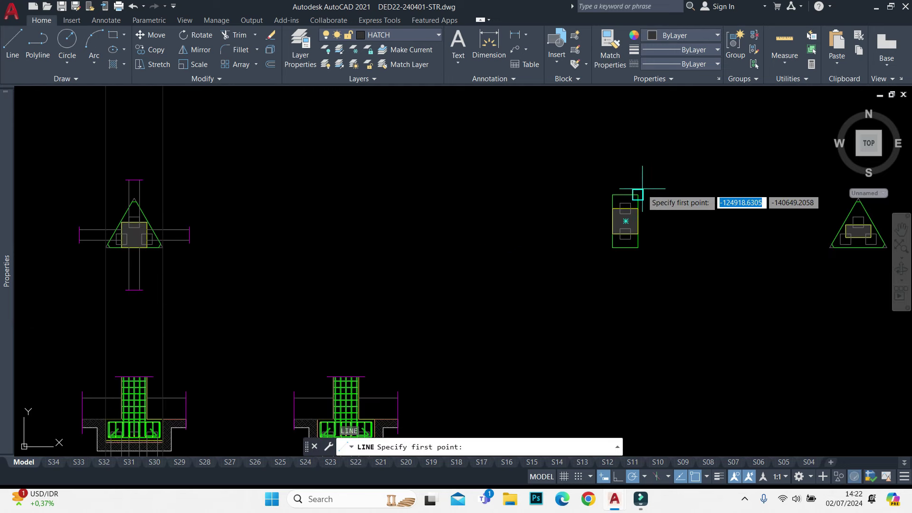
{"action": "left_click", "coordinate": [638, 195]}
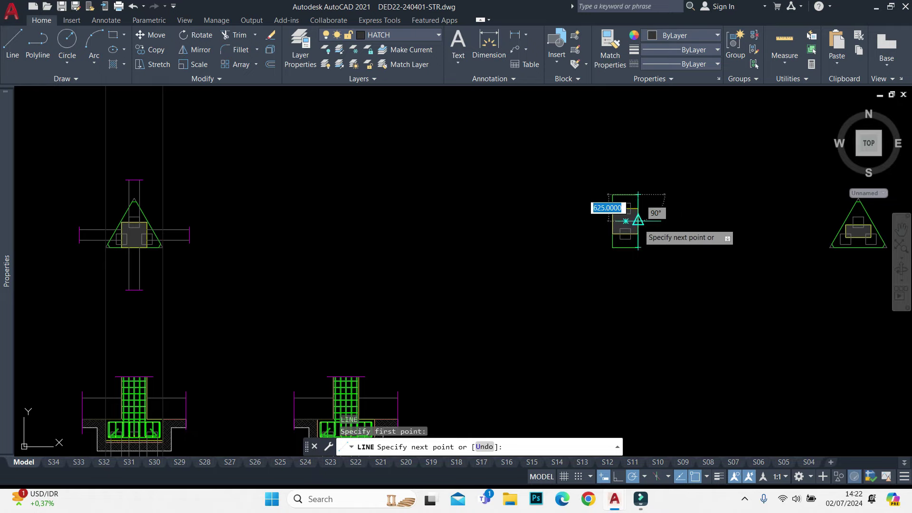
{"action": "key", "text": "Escape"}
{"action": "scroll", "coordinate": [651, 237], "scroll_direction": "down", "scroll_amount": 5}
{"action": "scroll", "coordinate": [449, 182], "scroll_direction": "up", "scroll_amount": 2}
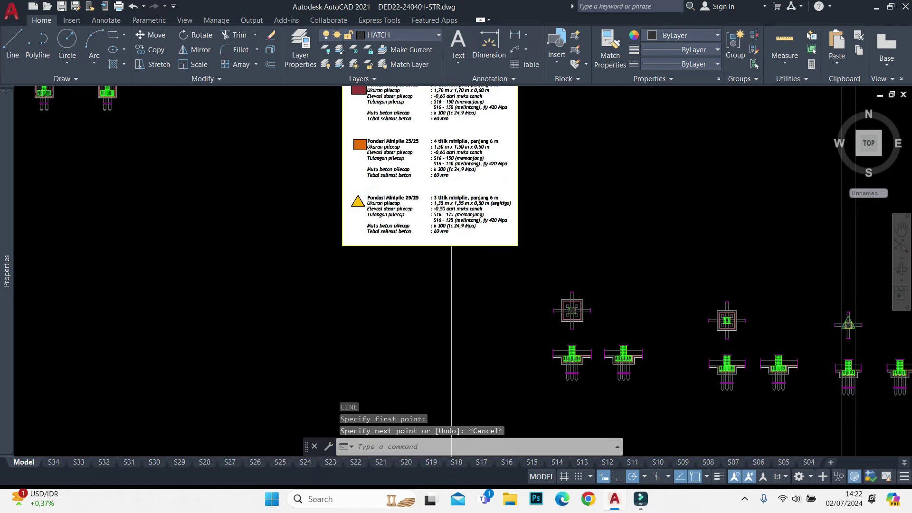
{"action": "scroll", "coordinate": [418, 190], "scroll_direction": "up", "scroll_amount": 3}
{"action": "scroll", "coordinate": [397, 255], "scroll_direction": "down", "scroll_amount": 2}
{"action": "scroll", "coordinate": [439, 239], "scroll_direction": "down", "scroll_amount": 2}
{"action": "scroll", "coordinate": [432, 190], "scroll_direction": "down", "scroll_amount": 3}
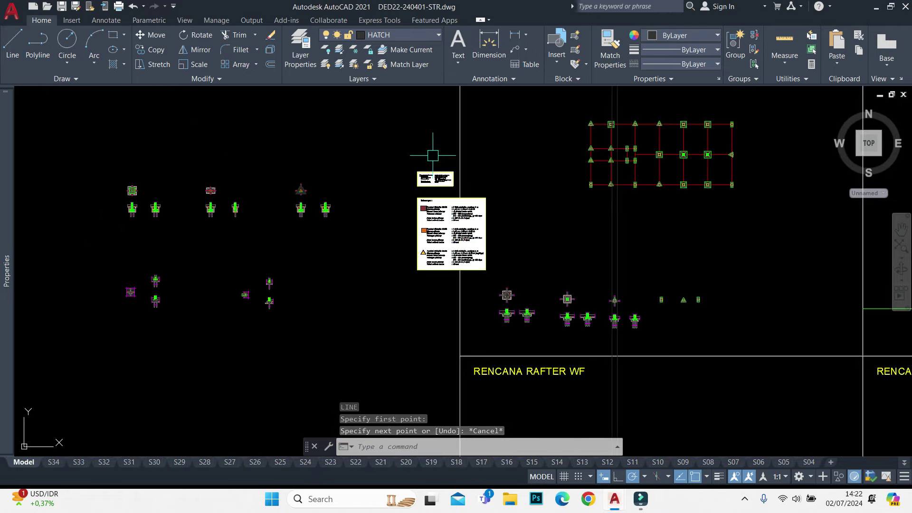
{"action": "scroll", "coordinate": [428, 161], "scroll_direction": "up", "scroll_amount": 4}
{"action": "scroll", "coordinate": [424, 189], "scroll_direction": "up", "scroll_amount": 2}
{"action": "scroll", "coordinate": [408, 197], "scroll_direction": "up", "scroll_amount": 3}
{"action": "scroll", "coordinate": [408, 197], "scroll_direction": "up", "scroll_amount": 2}
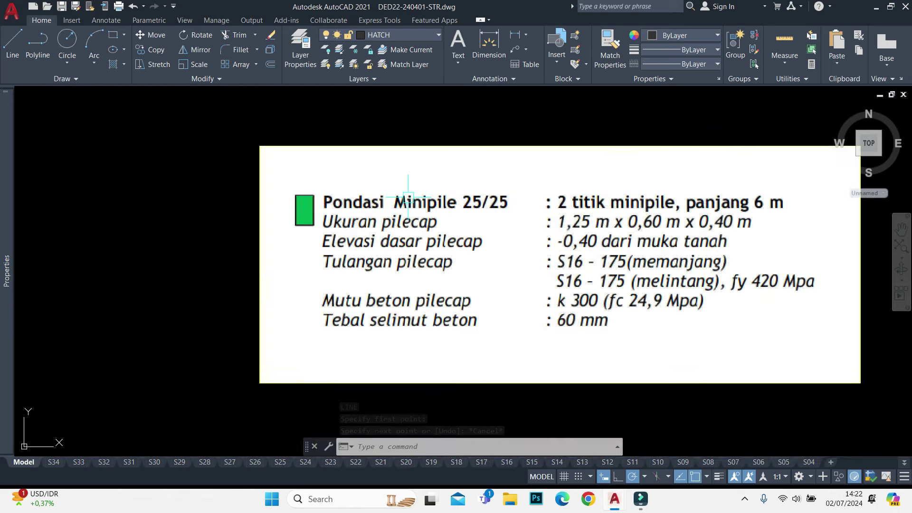
{"action": "scroll", "coordinate": [408, 196], "scroll_direction": "down", "scroll_amount": 5}
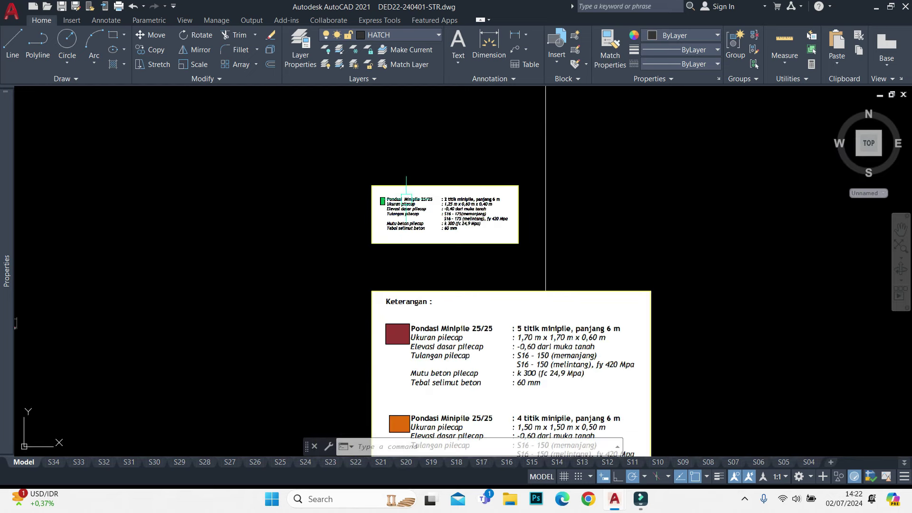
{"action": "scroll", "coordinate": [407, 197], "scroll_direction": "down", "scroll_amount": 4}
{"action": "scroll", "coordinate": [472, 233], "scroll_direction": "down", "scroll_amount": 2}
{"action": "scroll", "coordinate": [506, 302], "scroll_direction": "up", "scroll_amount": 3}
{"action": "scroll", "coordinate": [392, 210], "scroll_direction": "up", "scroll_amount": 4}
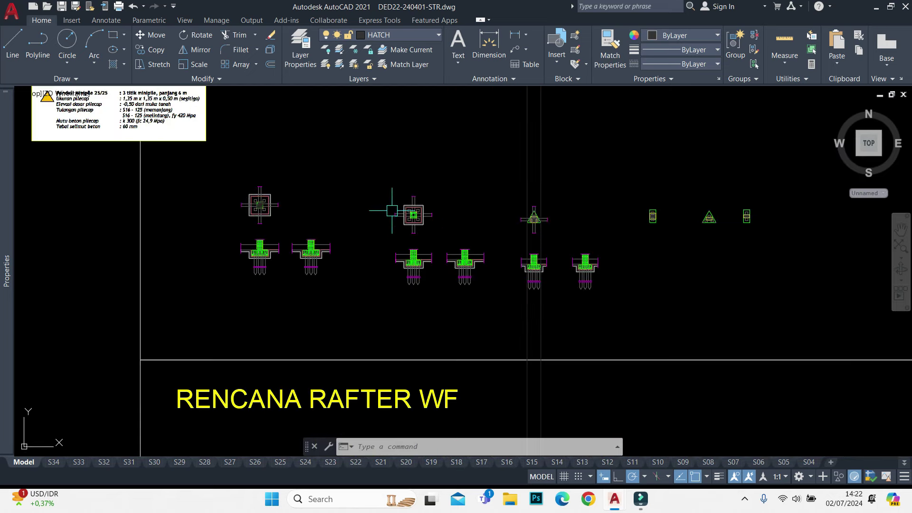
{"action": "scroll", "coordinate": [569, 217], "scroll_direction": "up", "scroll_amount": 2}
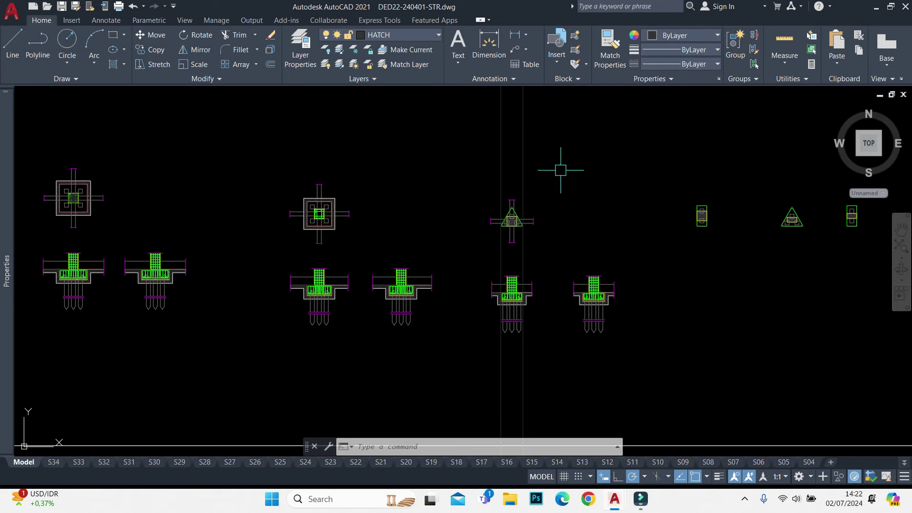
Copy the column plan lines across to the right-hand rectangular column plan
{"action": "left_click", "coordinate": [537, 275]}
{"action": "left_click", "coordinate": [458, 354]}
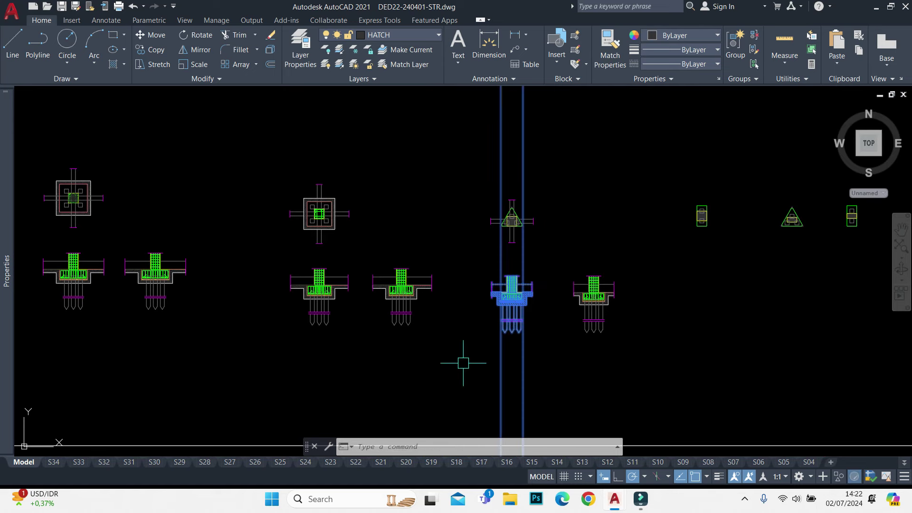
{"action": "scroll", "coordinate": [523, 257], "scroll_direction": "up", "scroll_amount": 2}
{"action": "key", "text": "Escape"}
{"action": "left_click", "coordinate": [520, 220]}
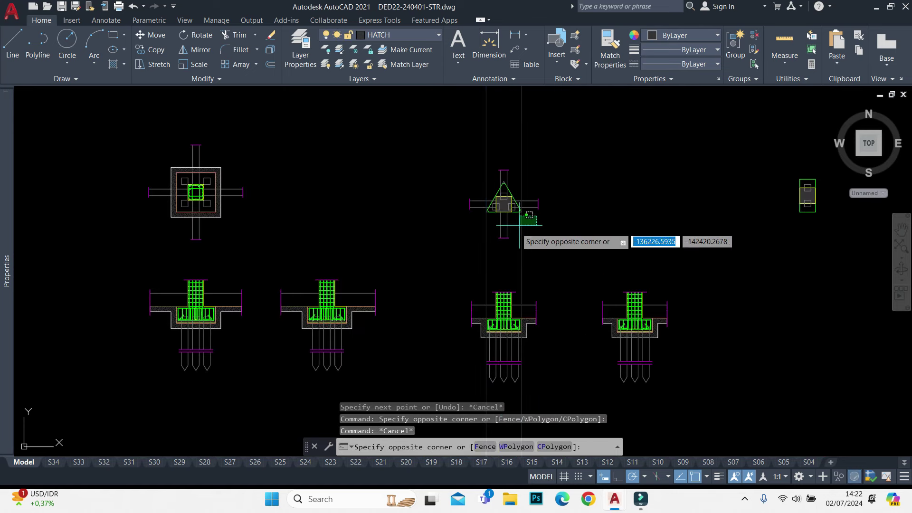
{"action": "left_click", "coordinate": [452, 378]}
{"action": "scroll", "coordinate": [510, 209], "scroll_direction": "up", "scroll_amount": 8}
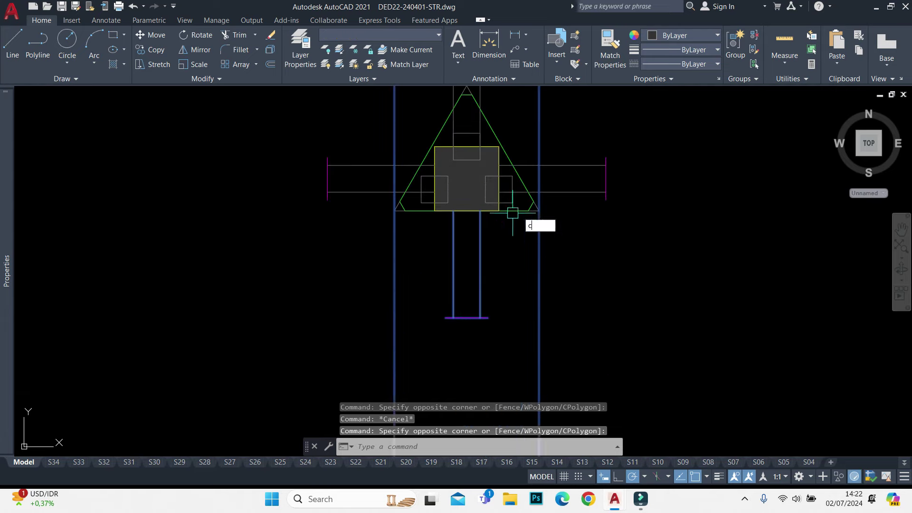
{"action": "type", "text": "co"}
{"action": "key", "text": "Return"}
{"action": "left_click", "coordinate": [466, 206]}
{"action": "scroll", "coordinate": [466, 206], "scroll_direction": "down", "scroll_amount": 8}
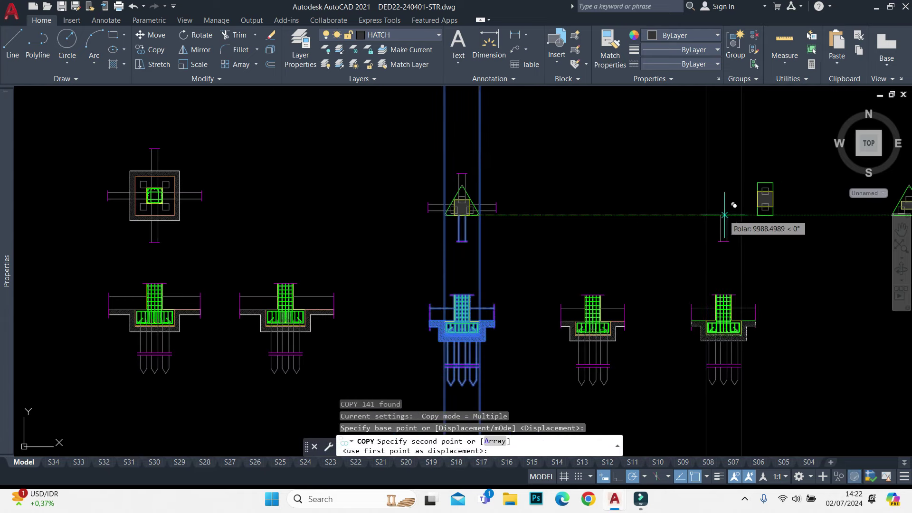
{"action": "scroll", "coordinate": [731, 209], "scroll_direction": "up", "scroll_amount": 2}
{"action": "left_click", "coordinate": [790, 214]}
{"action": "key", "text": "Escape"}
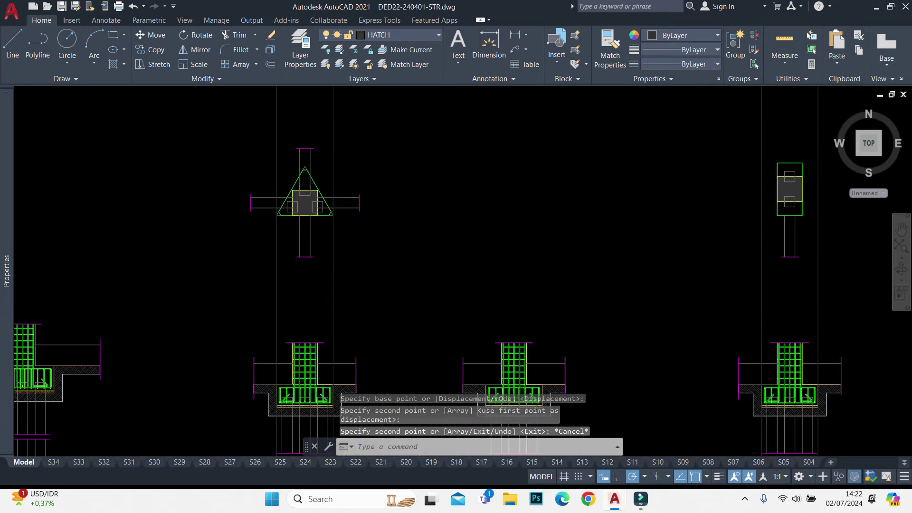
Copy the two horizontal beam stub lines beside the rectangular column
{"action": "scroll", "coordinate": [252, 201], "scroll_direction": "up", "scroll_amount": 2}
{"action": "left_click", "coordinate": [356, 153]}
{"action": "key", "text": "Escape"}
{"action": "left_click", "coordinate": [451, 167]}
{"action": "left_click", "coordinate": [379, 207]}
{"action": "scroll", "coordinate": [380, 207], "scroll_direction": "up", "scroll_amount": 6}
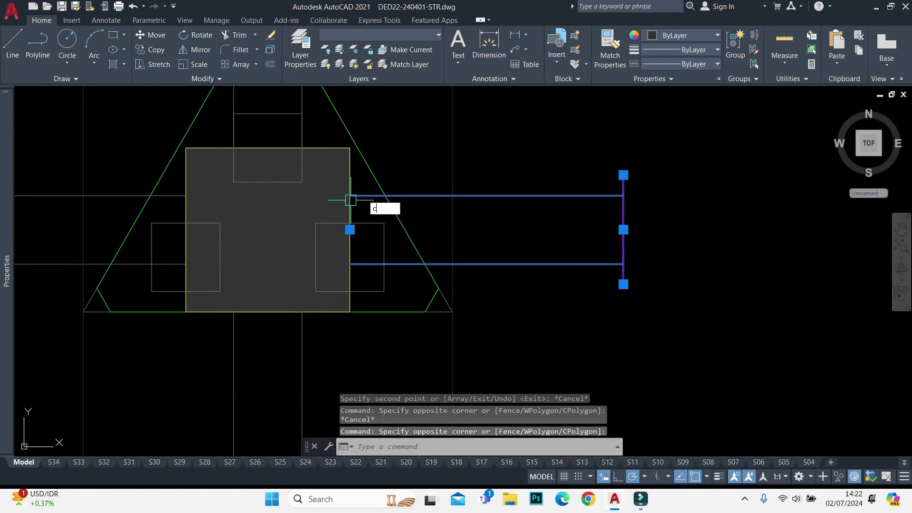
{"action": "type", "text": "co"}
{"action": "key", "text": "Return"}
{"action": "left_click", "coordinate": [349, 229]}
{"action": "scroll", "coordinate": [349, 229], "scroll_direction": "down", "scroll_amount": 7}
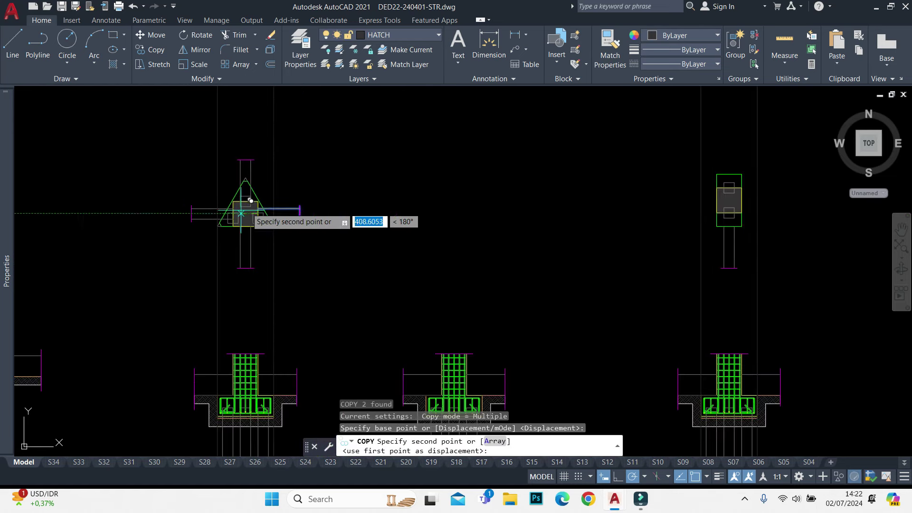
{"action": "scroll", "coordinate": [712, 219], "scroll_direction": "up", "scroll_amount": 3}
{"action": "left_click", "coordinate": [712, 220]}
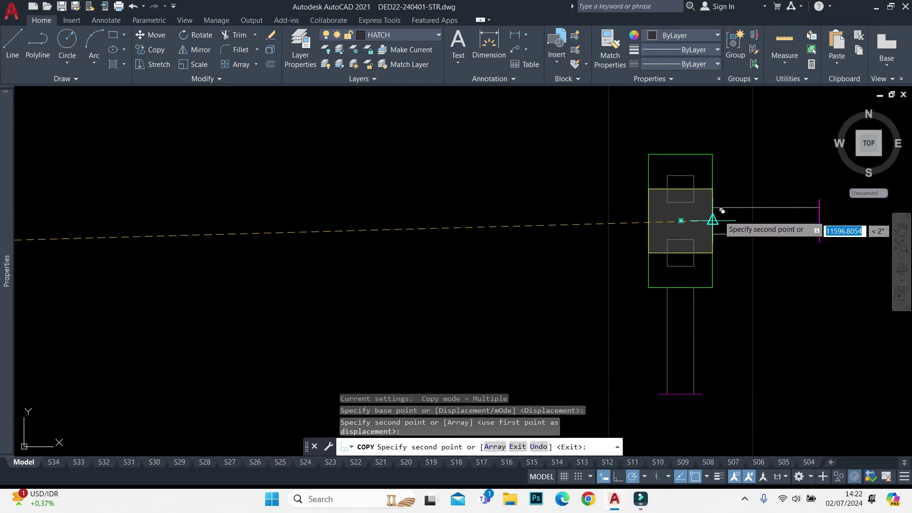
{"action": "key", "text": "Escape"}
Mirror the beam stubs and lower column lines to the opposite sides, keeping originals
{"action": "middle_click_drag", "start_coordinate": [857, 160], "coordinate": [715, 166]}
{"action": "left_click_drag", "start_coordinate": [714, 167], "coordinate": [646, 261]}
{"action": "type", "text": "mi"}
{"action": "key", "text": "Return"}
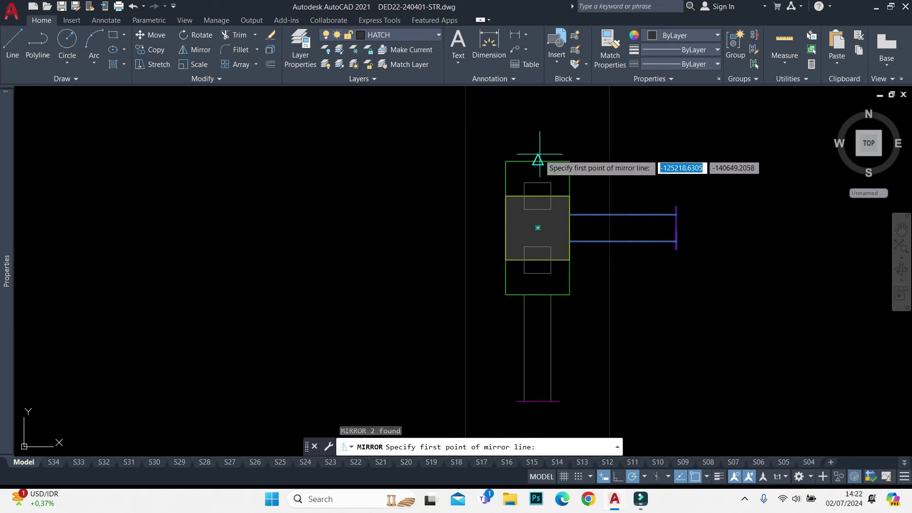
{"action": "left_click", "coordinate": [538, 162]}
{"action": "key", "text": "Return"}
{"action": "left_click", "coordinate": [574, 334]}
{"action": "left_click", "coordinate": [525, 414]}
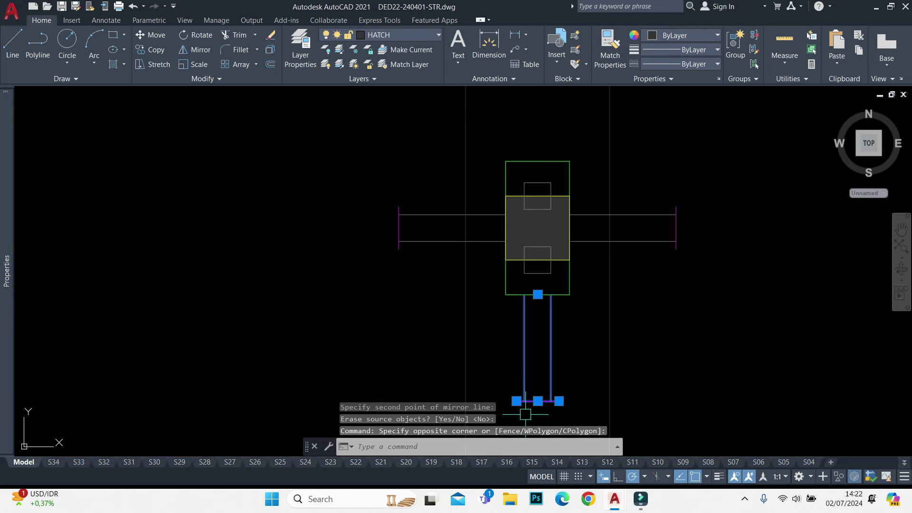
{"action": "type", "text": "mi"}
{"action": "key", "text": "Return"}
{"action": "left_click", "coordinate": [537, 228]}
{"action": "left_click", "coordinate": [584, 228]}
{"action": "key", "text": "Return"}
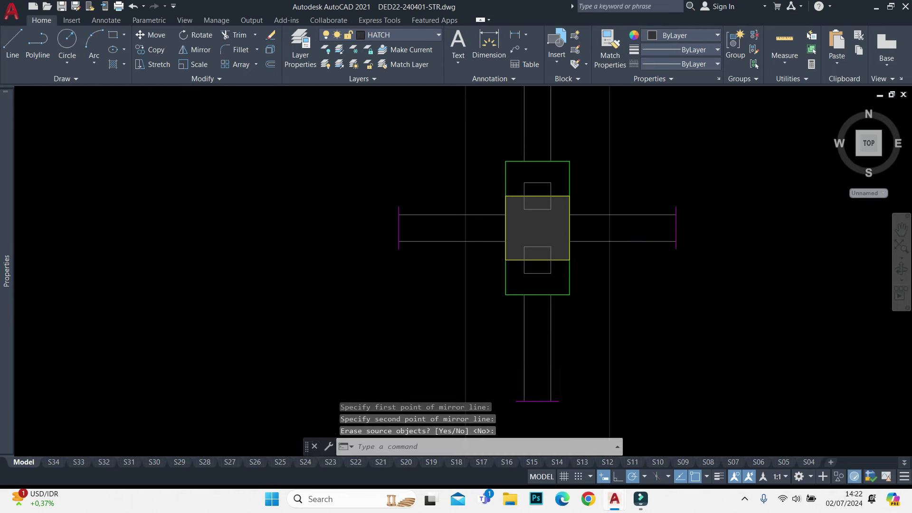
Erase the two leftover guide lines above the plan
{"action": "scroll", "coordinate": [573, 220], "scroll_direction": "down", "scroll_amount": 4}
{"action": "left_click", "coordinate": [635, 131]}
{"action": "left_click", "coordinate": [475, 100]}
{"action": "type", "text": "e"}
{"action": "key", "text": "Return"}
Draw a vertical construction line through the column edge
{"action": "scroll", "coordinate": [197, 177], "scroll_direction": "down", "scroll_amount": 4}
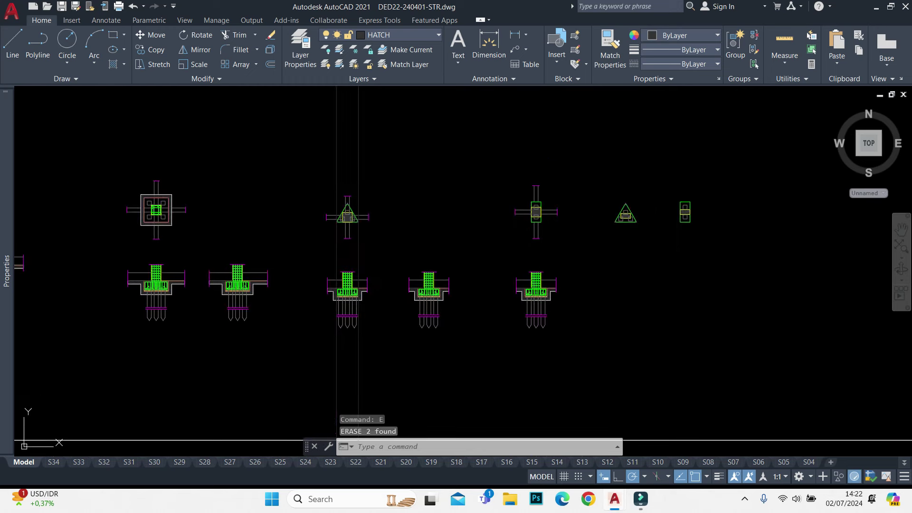
{"action": "type", "text": "l"}
{"action": "key", "text": "Return"}
{"action": "scroll", "coordinate": [529, 240], "scroll_direction": "up", "scroll_amount": 3}
{"action": "scroll", "coordinate": [532, 199], "scroll_direction": "up", "scroll_amount": 3}
{"action": "type", "text": "v"}
{"action": "key", "text": "Return"}
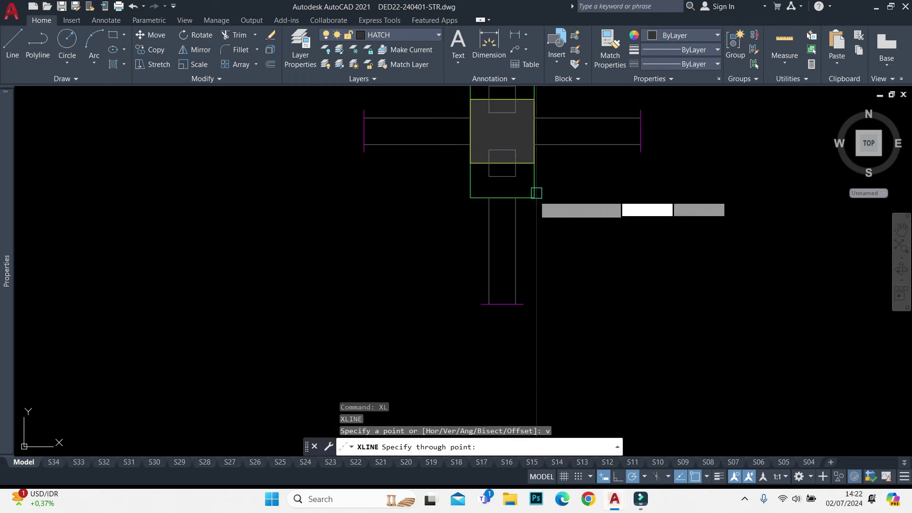
{"action": "left_click", "coordinate": [489, 202]}
{"action": "scroll", "coordinate": [491, 200], "scroll_direction": "down", "scroll_amount": 3}
{"action": "key", "text": "Escape"}
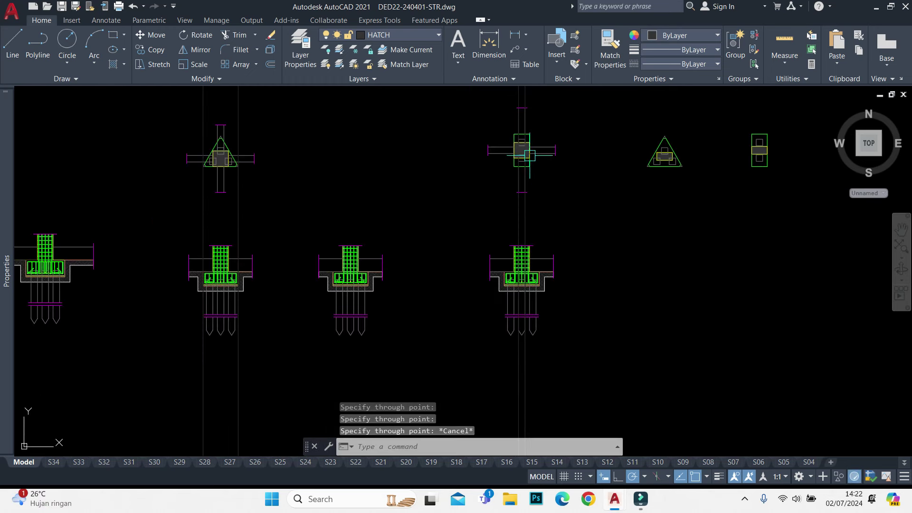
Erase the leftover guide lines
{"action": "scroll", "coordinate": [526, 252], "scroll_direction": "up", "scroll_amount": 2}
{"action": "scroll", "coordinate": [509, 259], "scroll_direction": "up", "scroll_amount": 3}
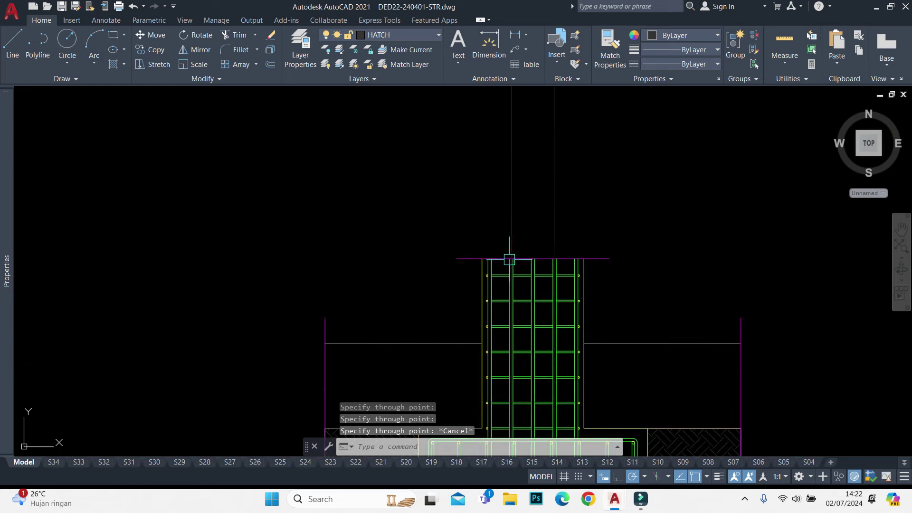
{"action": "scroll", "coordinate": [547, 243], "scroll_direction": "up", "scroll_amount": 4}
{"action": "scroll", "coordinate": [550, 244], "scroll_direction": "down", "scroll_amount": 2}
{"action": "scroll", "coordinate": [543, 259], "scroll_direction": "up", "scroll_amount": 4}
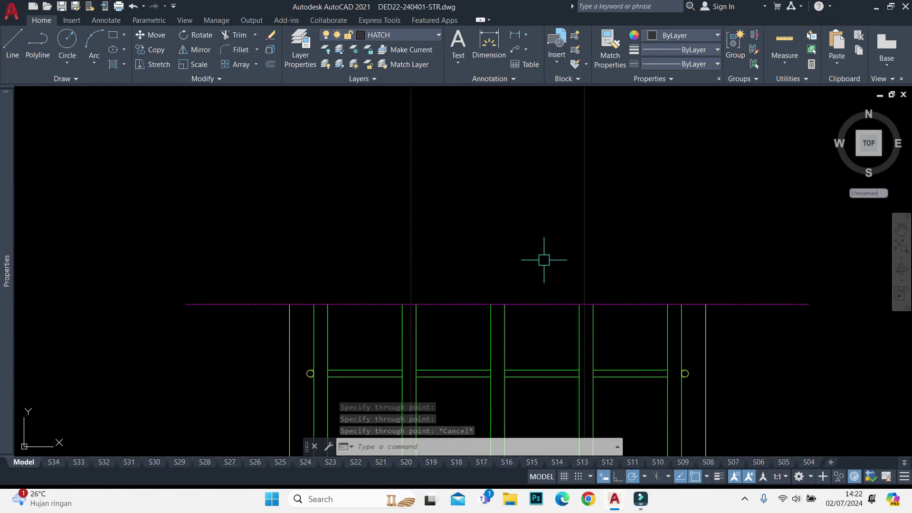
{"action": "scroll", "coordinate": [528, 267], "scroll_direction": "down", "scroll_amount": 4}
{"action": "scroll", "coordinate": [533, 248], "scroll_direction": "down", "scroll_amount": 3}
{"action": "scroll", "coordinate": [533, 238], "scroll_direction": "down", "scroll_amount": 1}
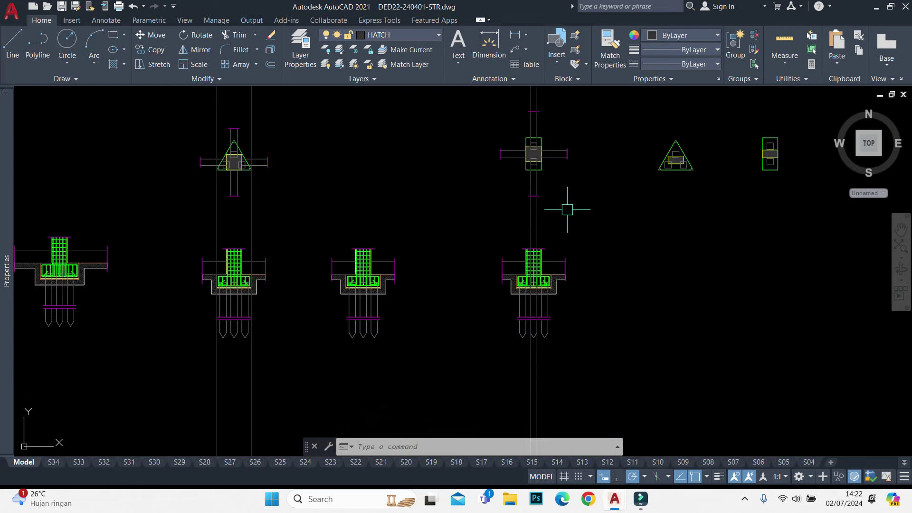
{"action": "left_click", "coordinate": [530, 218]}
{"action": "type", "text": "e"}
{"action": "key", "text": "Return"}
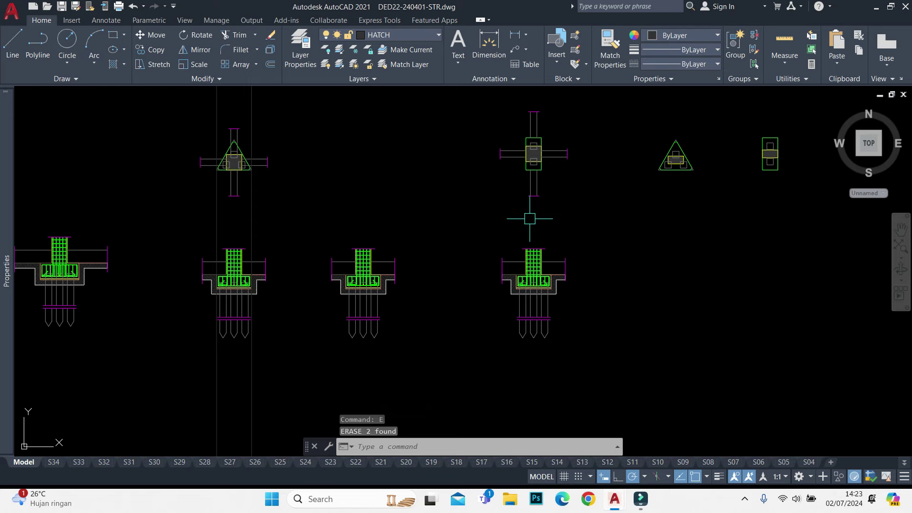
Select the first footing section to inspect it alongside the neighbouring footings
{"action": "scroll", "coordinate": [527, 266], "scroll_direction": "up", "scroll_amount": 2}
{"action": "scroll", "coordinate": [543, 248], "scroll_direction": "down", "scroll_amount": 4}
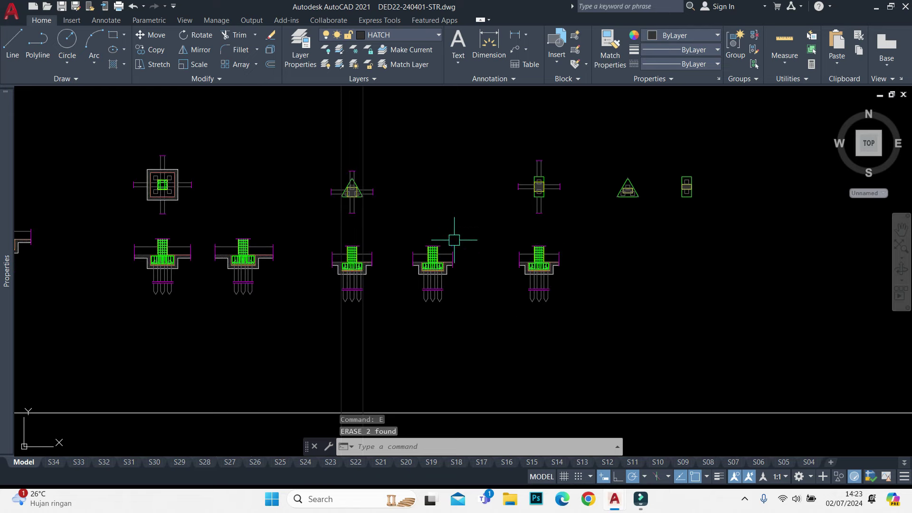
{"action": "left_click", "coordinate": [480, 228]}
{"action": "left_click", "coordinate": [399, 316]}
{"action": "mouse_move", "coordinate": [614, 315]}
{"action": "middle_mouse_down"}
{"action": "mouse_move", "coordinate": [638, 309]}
{"action": "mouse_move", "coordinate": [623, 332]}
{"action": "middle_mouse_up"}
{"action": "key", "text": "Escape"}
{"action": "scroll", "coordinate": [360, 279], "scroll_direction": "up", "scroll_amount": 5}
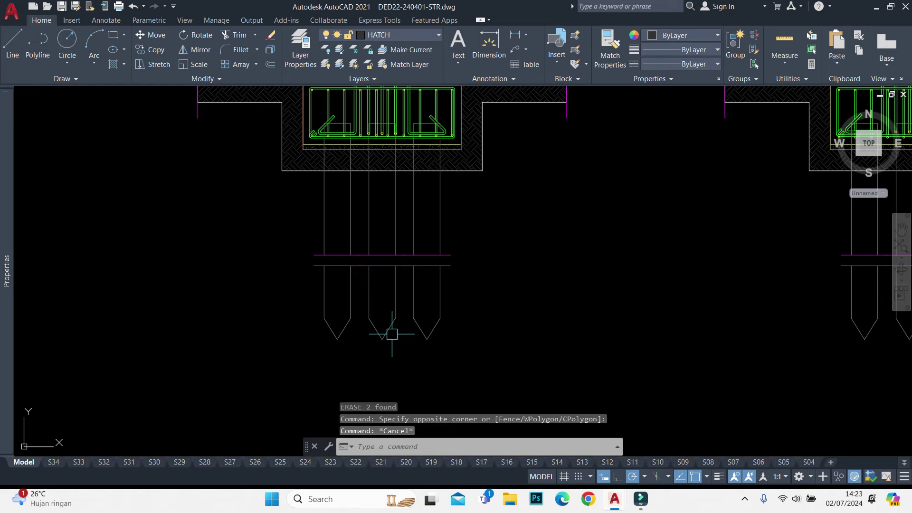
Erase the middle pile tip, magenta bands and upper pile lines in the first section
{"action": "left_click", "coordinate": [393, 359]}
{"action": "left_click", "coordinate": [362, 241]}
{"action": "type", "text": "E"}
{"action": "key", "text": "Return"}
{"action": "left_click", "coordinate": [402, 207]}
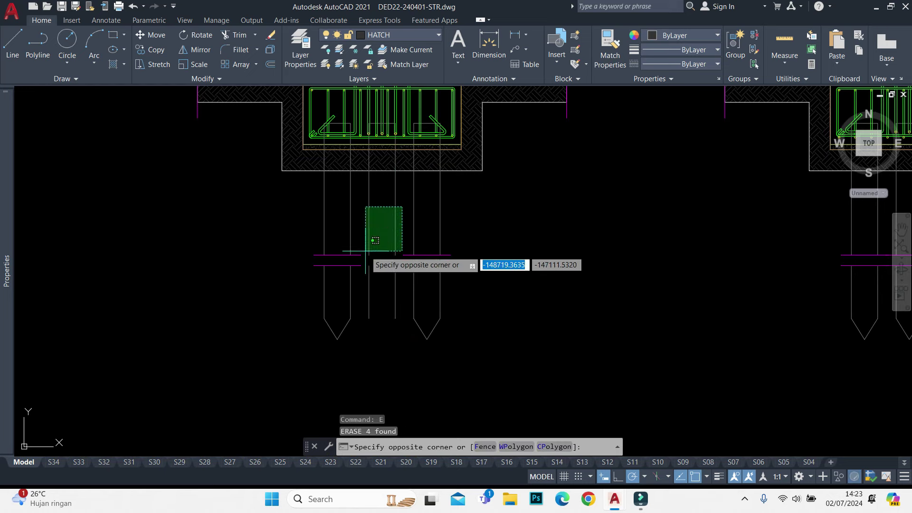
{"action": "left_click", "coordinate": [366, 251]}
{"action": "key", "text": "Return"}
Erase the short stray line inside the first pile cap
{"action": "left_click", "coordinate": [375, 295]}
{"action": "middle_click_drag", "start_coordinate": [399, 222], "coordinate": [394, 332]}
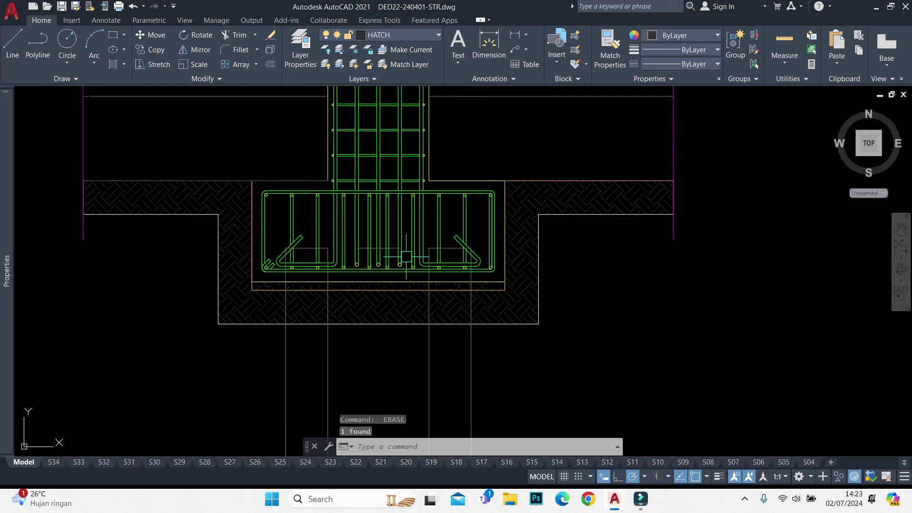
{"action": "scroll", "coordinate": [390, 247], "scroll_direction": "up", "scroll_amount": 3}
{"action": "left_click", "coordinate": [385, 242]}
{"action": "key", "text": "Escape"}
{"action": "left_click", "coordinate": [384, 242]}
{"action": "type", "text": "E"}
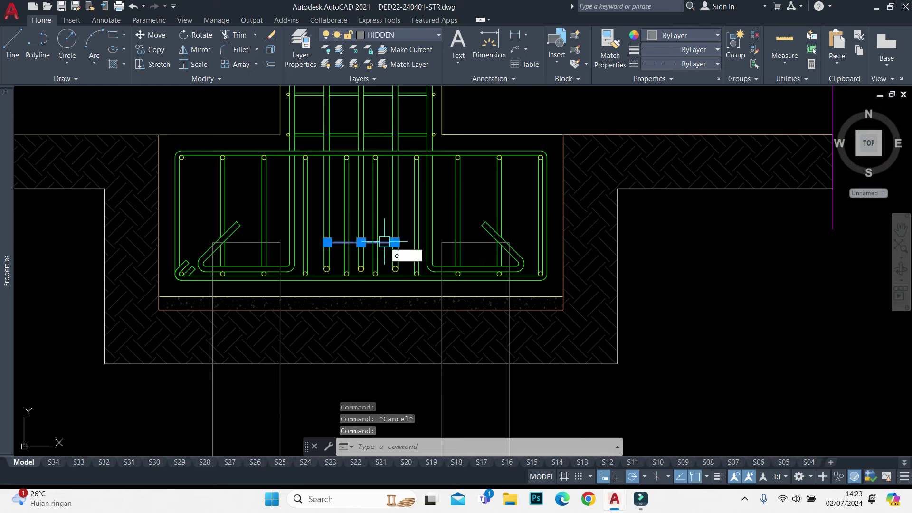
{"action": "key", "text": "Return"}
{"action": "scroll", "coordinate": [428, 242], "scroll_direction": "down", "scroll_amount": 3}
{"action": "scroll", "coordinate": [428, 242], "scroll_direction": "down", "scroll_amount": 2}
Draw a vertical XLINE guide through the plan's pile position
{"action": "type", "text": "XL"}
{"action": "key", "text": "Return"}
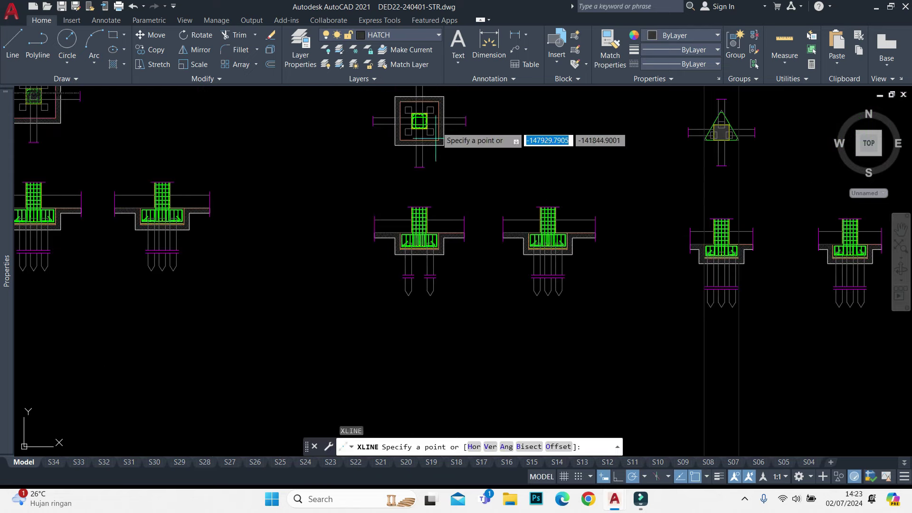
{"action": "type", "text": "v"}
{"action": "key", "text": "Return"}
{"action": "scroll", "coordinate": [449, 105], "scroll_direction": "up", "scroll_amount": 3}
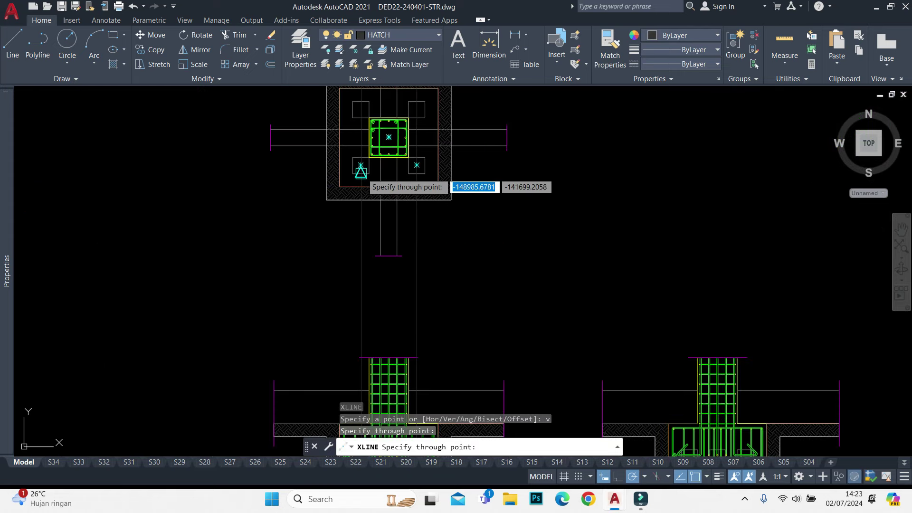
{"action": "left_click", "coordinate": [362, 190]}
{"action": "key", "text": "Escape"}
{"action": "scroll", "coordinate": [430, 148], "scroll_direction": "down", "scroll_amount": 2}
{"action": "middle_click_drag", "start_coordinate": [422, 271], "coordinate": [421, 230]}
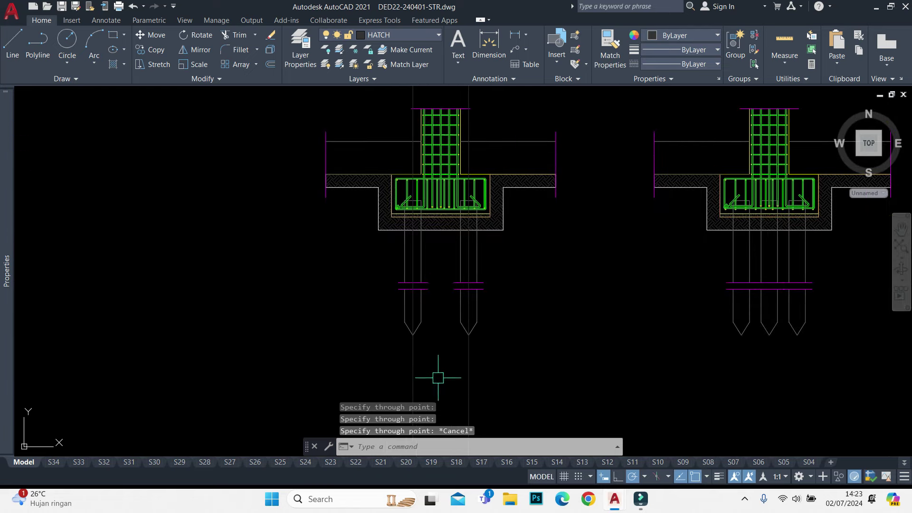
{"action": "middle_click_drag", "start_coordinate": [472, 310], "coordinate": [536, 313]}
{"action": "scroll", "coordinate": [625, 380], "scroll_direction": "up", "scroll_amount": 4}
Erase the middle pile tip and middle band segments in the second section
{"action": "left_click", "coordinate": [651, 362]}
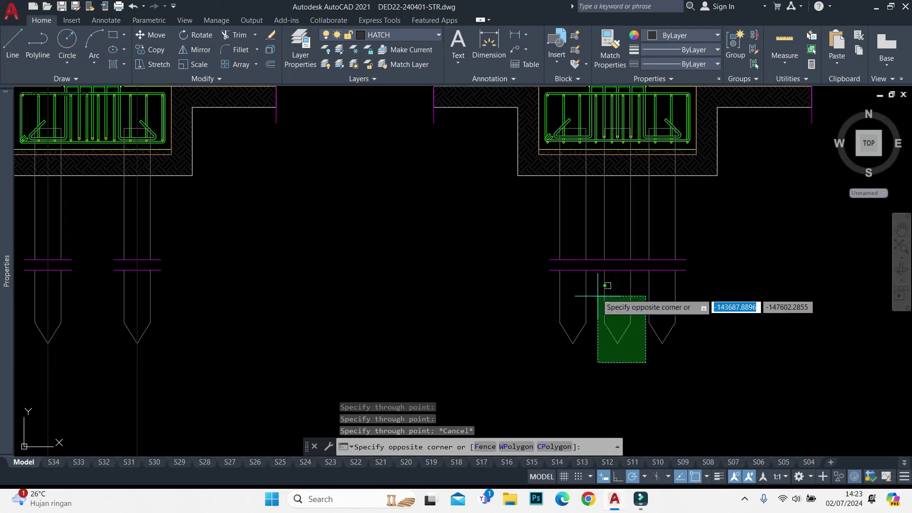
{"action": "left_click", "coordinate": [596, 305]}
{"action": "type", "text": "e"}
{"action": "key", "text": "Return"}
{"action": "left_click", "coordinate": [617, 290]}
{"action": "left_click", "coordinate": [639, 231]}
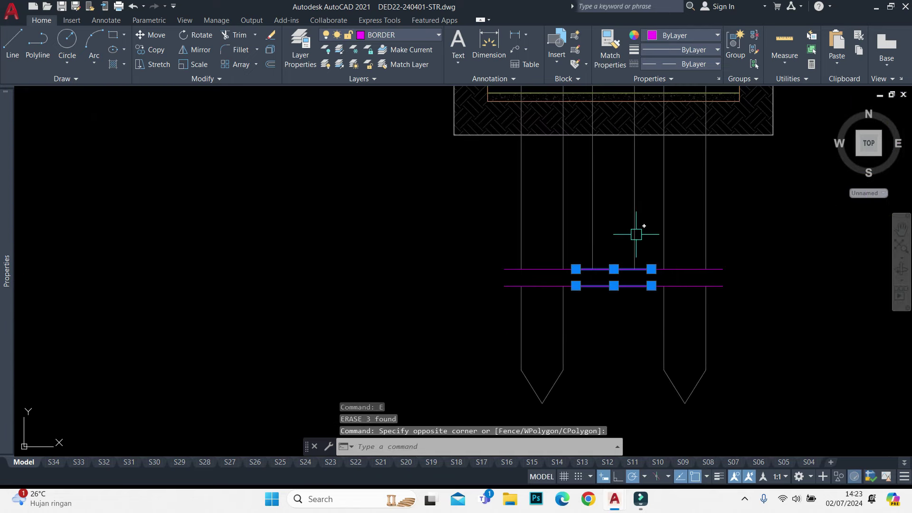
{"action": "type", "text": "e"}
{"action": "key", "text": "Return"}
Select a short rebar line in the second pile cap
{"action": "scroll", "coordinate": [615, 143], "scroll_direction": "up", "scroll_amount": 3}
{"action": "scroll", "coordinate": [617, 114], "scroll_direction": "up", "scroll_amount": 2}
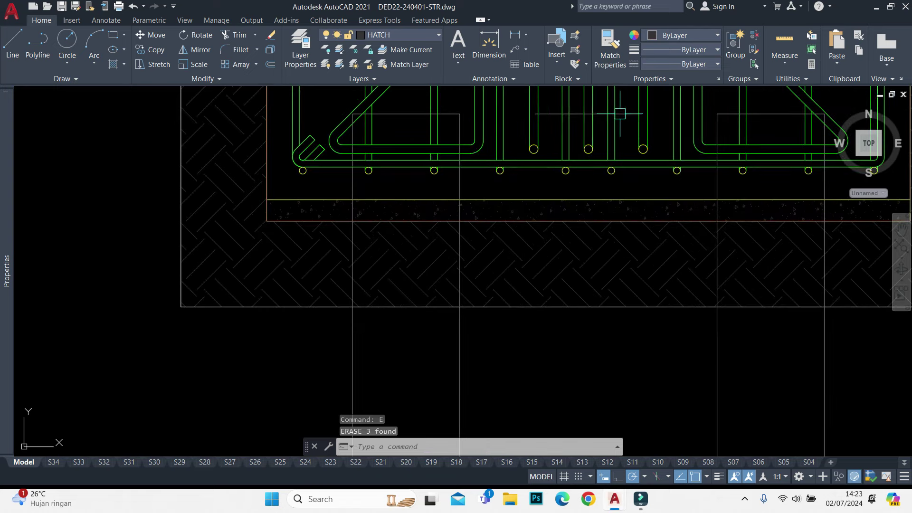
{"action": "left_click", "coordinate": [611, 114]}
{"action": "scroll", "coordinate": [493, 228], "scroll_direction": "down", "scroll_amount": 2}
{"action": "scroll", "coordinate": [500, 220], "scroll_direction": "down", "scroll_amount": 5}
Erase the stray rebar line in the pile cap
{"action": "type", "text": "e"}
{"action": "key", "text": "Return"}
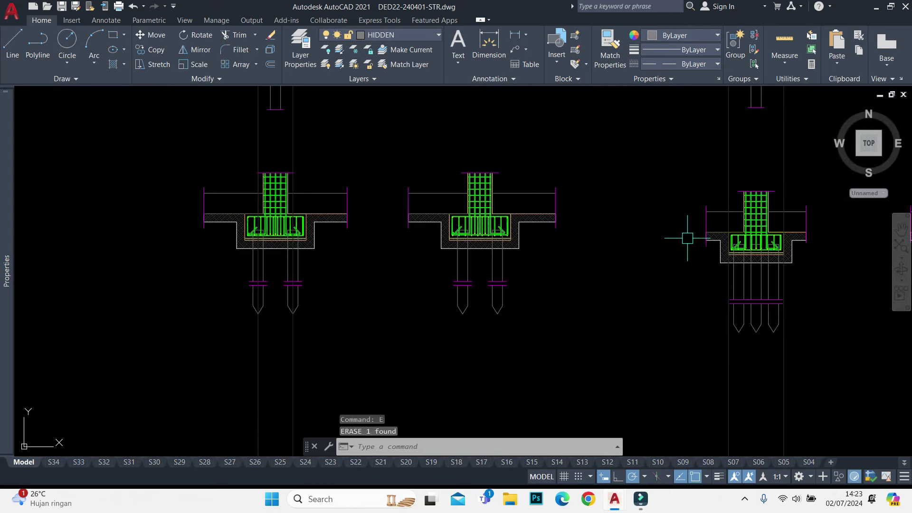
{"action": "scroll", "coordinate": [686, 200], "scroll_direction": "down", "scroll_amount": 1}
{"action": "middle_click_drag", "start_coordinate": [686, 160], "coordinate": [501, 358]}
{"action": "type", "text": "xl"}
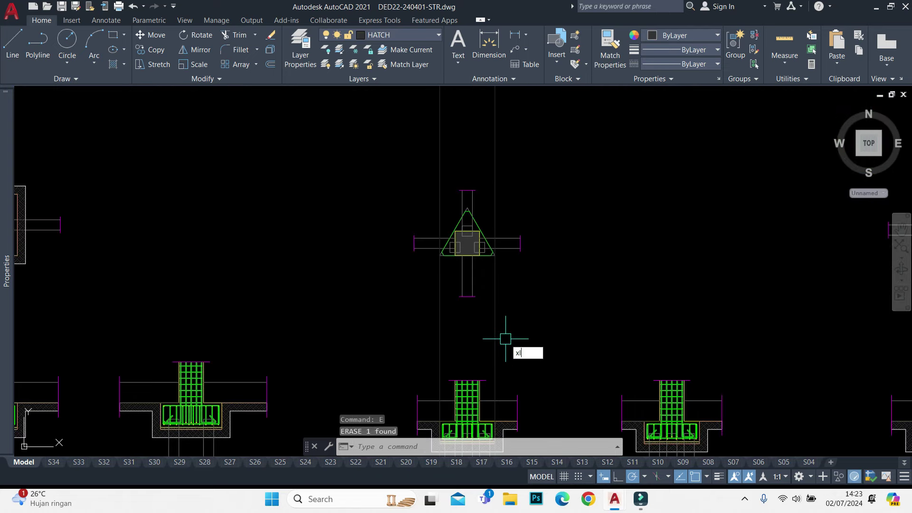
Draw a vertical construction line through the hatch's edge
{"action": "key", "text": "Return"}
{"action": "type", "text": "v"}
{"action": "key", "text": "Return"}
{"action": "scroll", "coordinate": [464, 266], "scroll_direction": "up", "scroll_amount": 6}
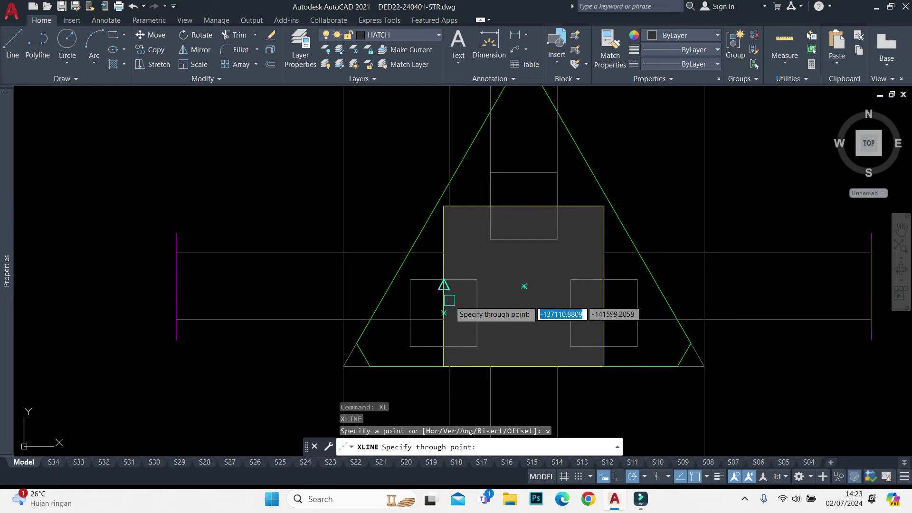
{"action": "left_click", "coordinate": [604, 314]}
{"action": "key", "text": "Escape"}
{"action": "scroll", "coordinate": [609, 191], "scroll_direction": "down", "scroll_amount": 6}
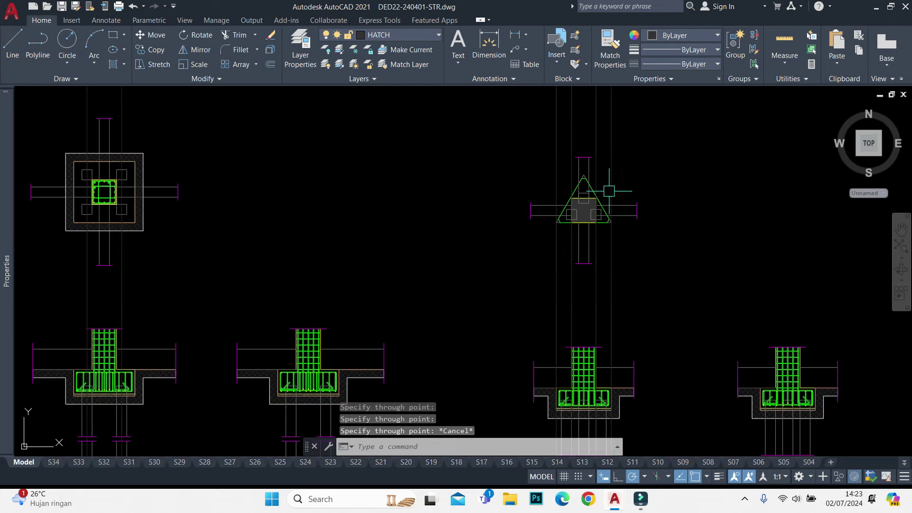
{"action": "scroll", "coordinate": [488, 326], "scroll_direction": "down", "scroll_amount": 5}
{"action": "scroll", "coordinate": [489, 326], "scroll_direction": "up", "scroll_amount": 1}
{"action": "scroll", "coordinate": [618, 316], "scroll_direction": "down", "scroll_amount": 3}
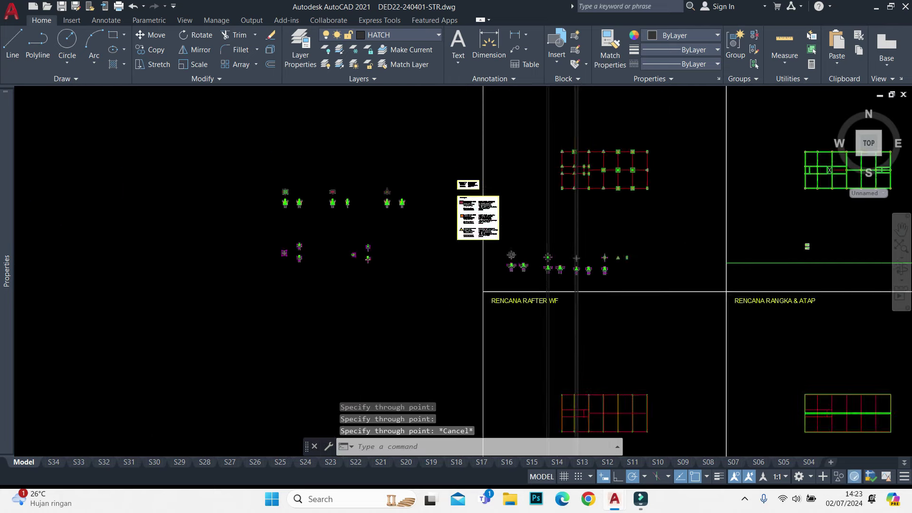
{"action": "scroll", "coordinate": [622, 316], "scroll_direction": "up", "scroll_amount": 1}
{"action": "scroll", "coordinate": [494, 242], "scroll_direction": "up", "scroll_amount": 3}
Erase the extra pile lines in the middle footing
{"action": "mouse_move", "coordinate": [689, 256]}
{"action": "middle_mouse_down"}
{"action": "mouse_move", "coordinate": [330, 355]}
{"action": "mouse_move", "coordinate": [252, 208]}
{"action": "middle_mouse_up"}
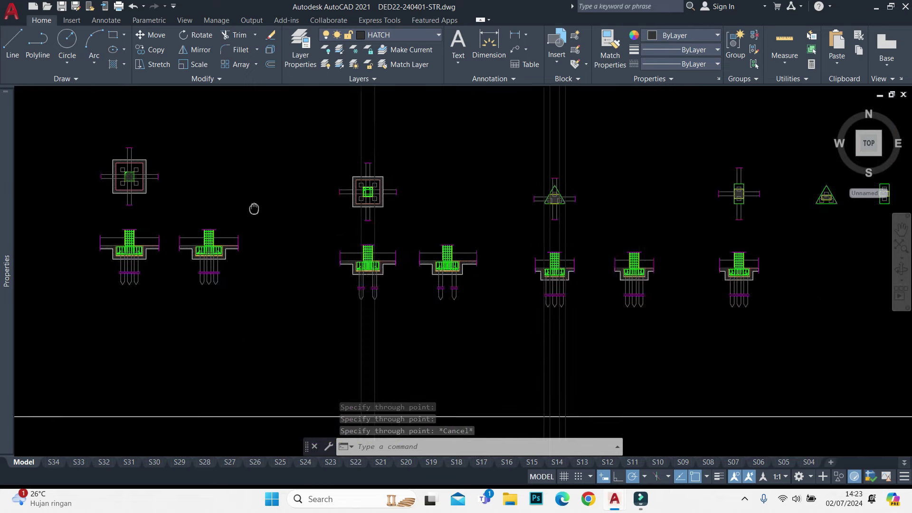
{"action": "scroll", "coordinate": [582, 310], "scroll_direction": "up", "scroll_amount": 4}
{"action": "scroll", "coordinate": [506, 247], "scroll_direction": "up", "scroll_amount": 4}
{"action": "left_click", "coordinate": [492, 367]}
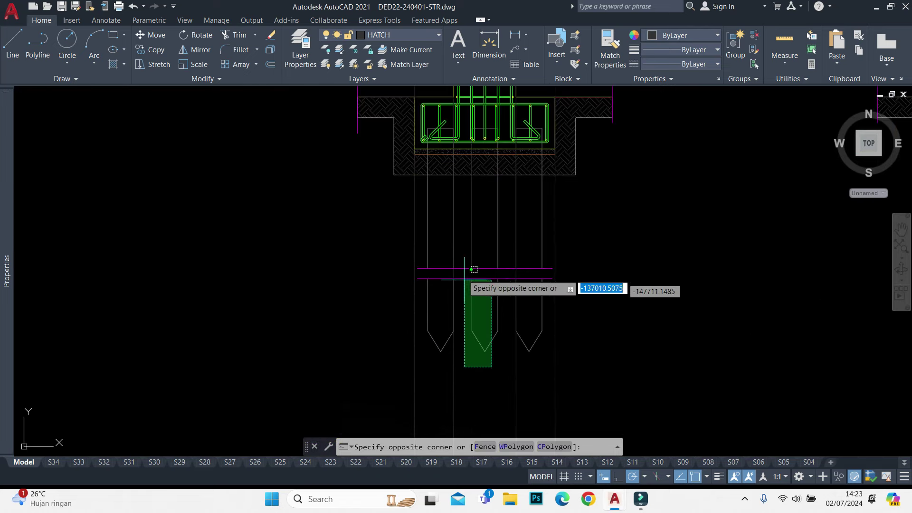
{"action": "left_click", "coordinate": [469, 292]}
{"action": "scroll", "coordinate": [489, 273], "scroll_direction": "up", "scroll_amount": 3}
{"action": "type", "text": "e"}
{"action": "key", "text": "Return"}
Select the purple pile band lines and the left pile's lines
{"action": "left_click", "coordinate": [494, 249]}
{"action": "left_click", "coordinate": [471, 297]}
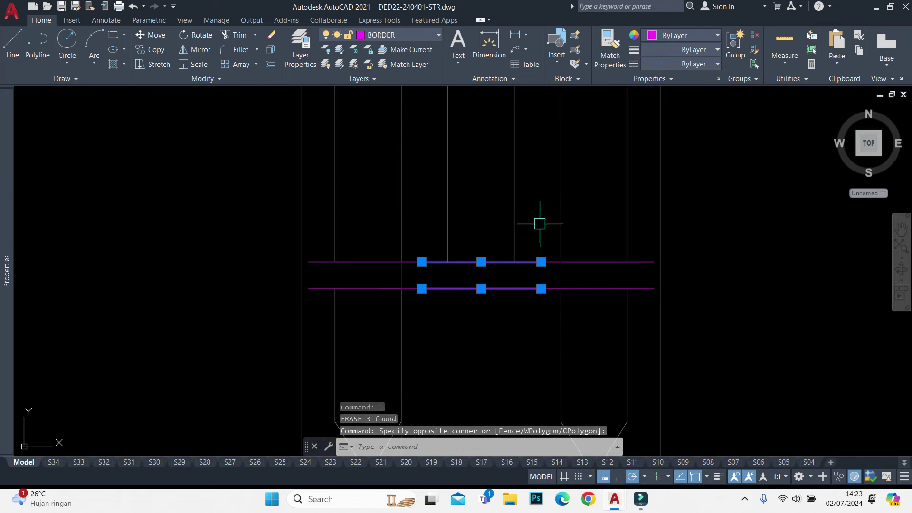
{"action": "left_click", "coordinate": [480, 186]}
{"action": "scroll", "coordinate": [505, 189], "scroll_direction": "down", "scroll_amount": 3}
{"action": "scroll", "coordinate": [488, 173], "scroll_direction": "down", "scroll_amount": 2}
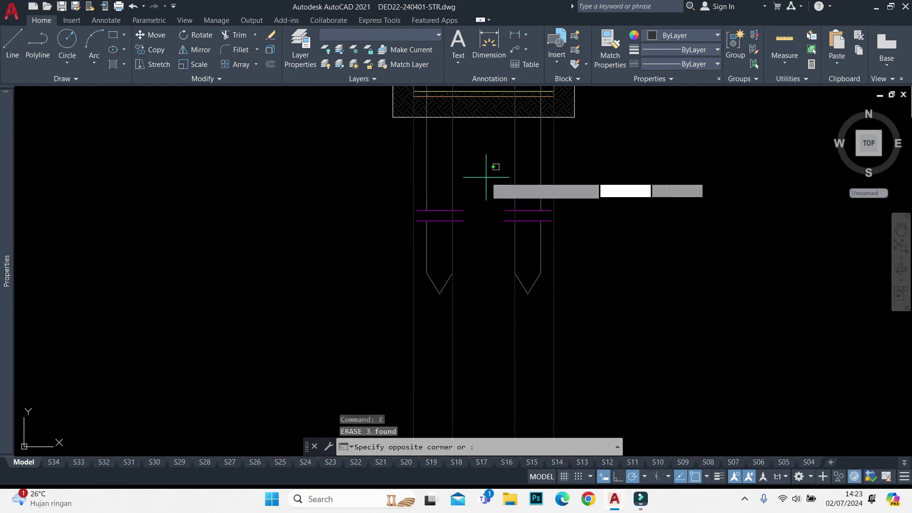
{"action": "left_click", "coordinate": [457, 325]}
{"action": "key", "text": "Escape"}
{"action": "scroll", "coordinate": [478, 268], "scroll_direction": "down", "scroll_amount": 4}
{"action": "middle_click_drag", "start_coordinate": [478, 269], "coordinate": [471, 312]}
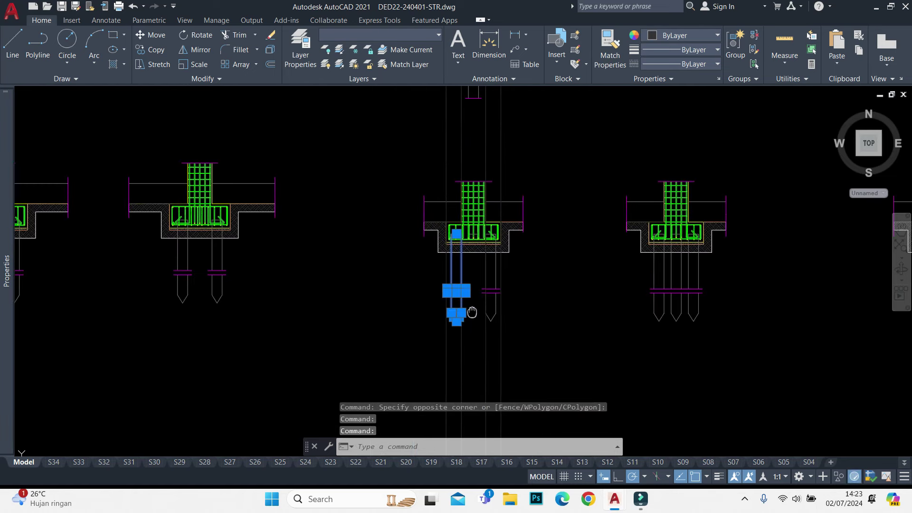
{"action": "scroll", "coordinate": [478, 299], "scroll_direction": "down", "scroll_amount": 2}
{"action": "scroll", "coordinate": [478, 268], "scroll_direction": "up", "scroll_amount": 3}
Move the left pile from its tip to its new position
{"action": "type", "text": "m"}
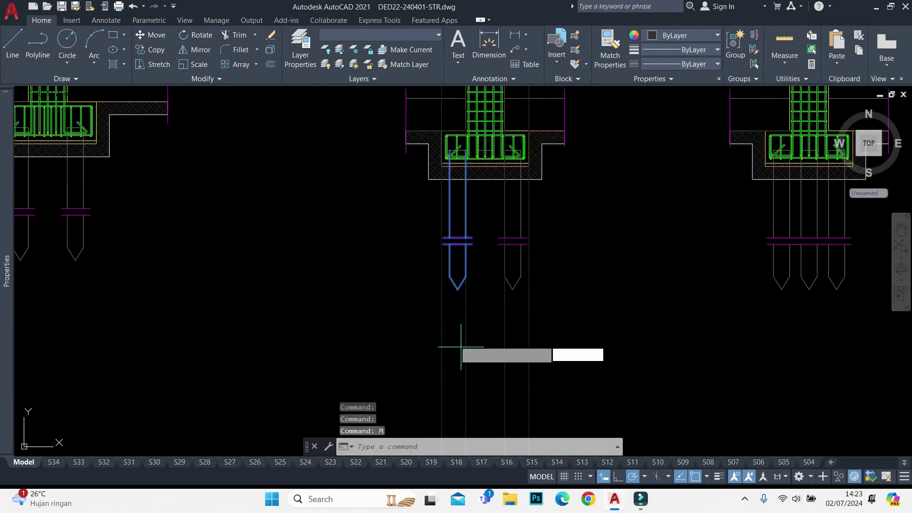
{"action": "key", "text": "Return"}
{"action": "scroll", "coordinate": [433, 291], "scroll_direction": "up", "scroll_amount": 3}
{"action": "left_click", "coordinate": [464, 285]}
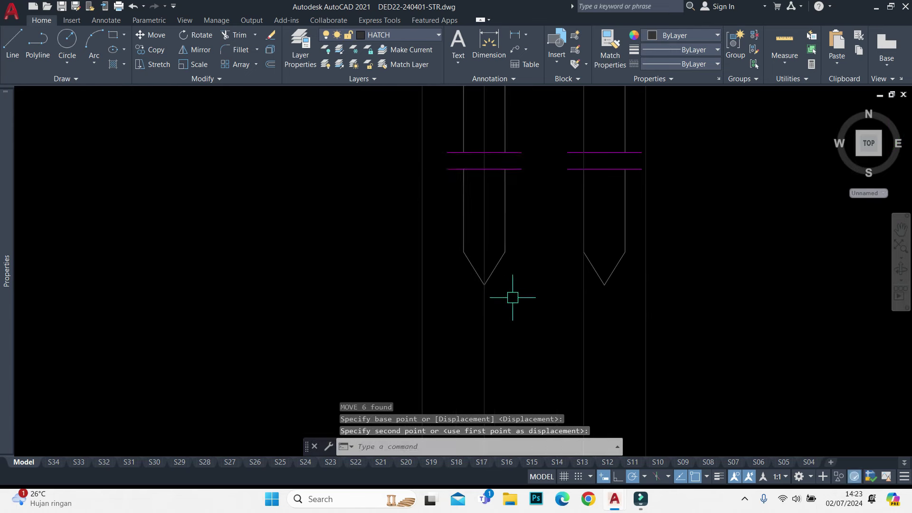
{"action": "scroll", "coordinate": [514, 295], "scroll_direction": "down", "scroll_amount": 2}
{"action": "left_click", "coordinate": [510, 315]}
Move the right pile's lines into their new position
{"action": "left_click", "coordinate": [632, 175]}
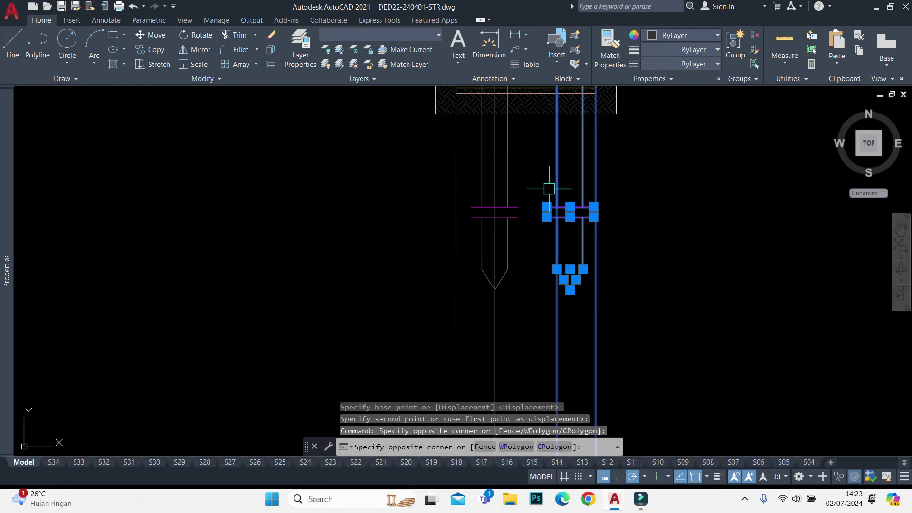
{"action": "left_click", "coordinate": [638, 310]}
{"action": "left_click", "coordinate": [605, 210]}
{"action": "scroll", "coordinate": [602, 222], "scroll_direction": "up", "scroll_amount": 2}
{"action": "type", "text": "m"}
{"action": "key", "text": "Return"}
{"action": "scroll", "coordinate": [595, 287], "scroll_direction": "down", "scroll_amount": 2}
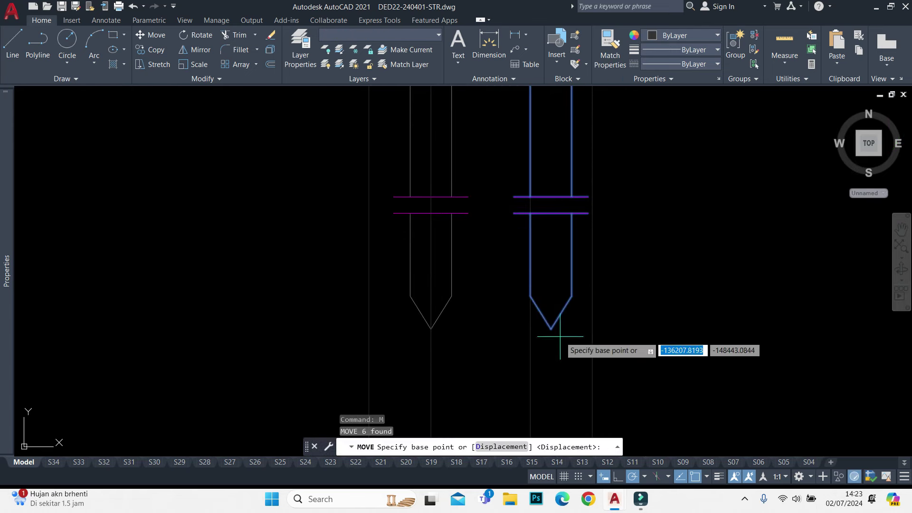
{"action": "left_click", "coordinate": [551, 327]}
{"action": "scroll", "coordinate": [511, 236], "scroll_direction": "down", "scroll_amount": 2}
{"action": "scroll", "coordinate": [511, 236], "scroll_direction": "up", "scroll_amount": 2}
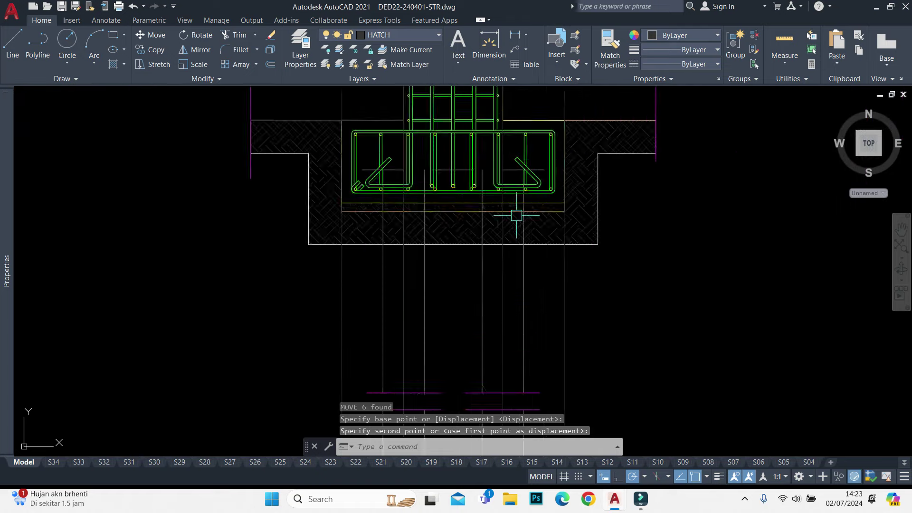
{"action": "scroll", "coordinate": [520, 210], "scroll_direction": "up", "scroll_amount": 2}
{"action": "left_click", "coordinate": [509, 149]}
Move two horizontal rebar lines into place inside the cap
{"action": "scroll", "coordinate": [537, 242], "scroll_direction": "up", "scroll_amount": 1}
{"action": "type", "text": "m"}
{"action": "key", "text": "Return"}
{"action": "scroll", "coordinate": [538, 241], "scroll_direction": "up", "scroll_amount": 2}
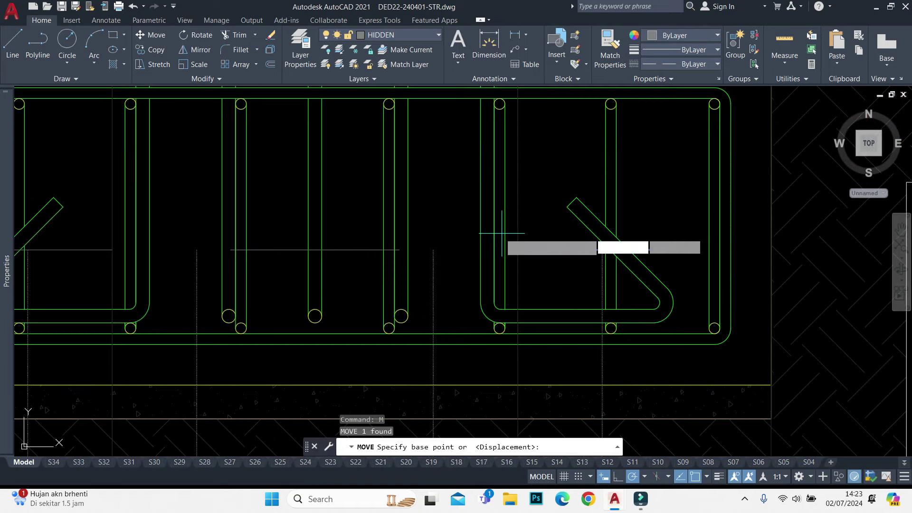
{"action": "left_click", "coordinate": [517, 249]}
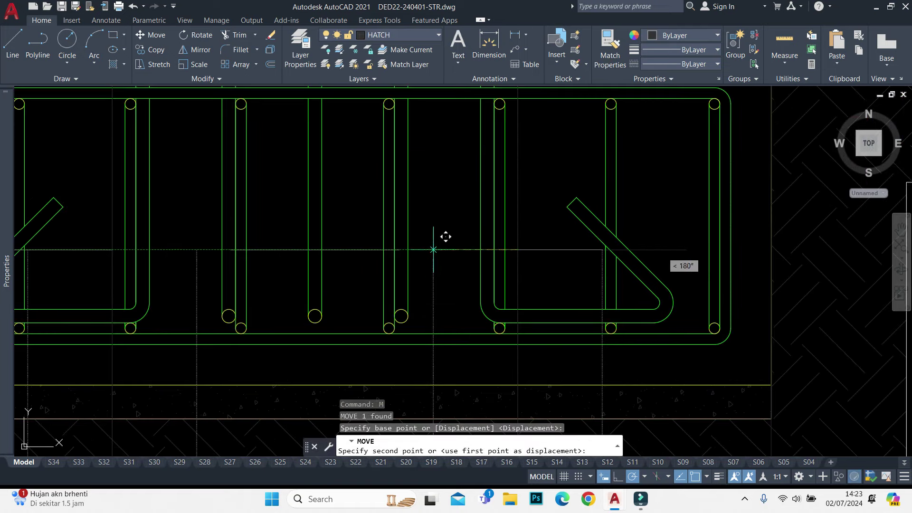
{"action": "left_click", "coordinate": [432, 249]}
{"action": "middle_click_drag", "start_coordinate": [410, 245], "coordinate": [645, 218]}
{"action": "left_click", "coordinate": [326, 221]}
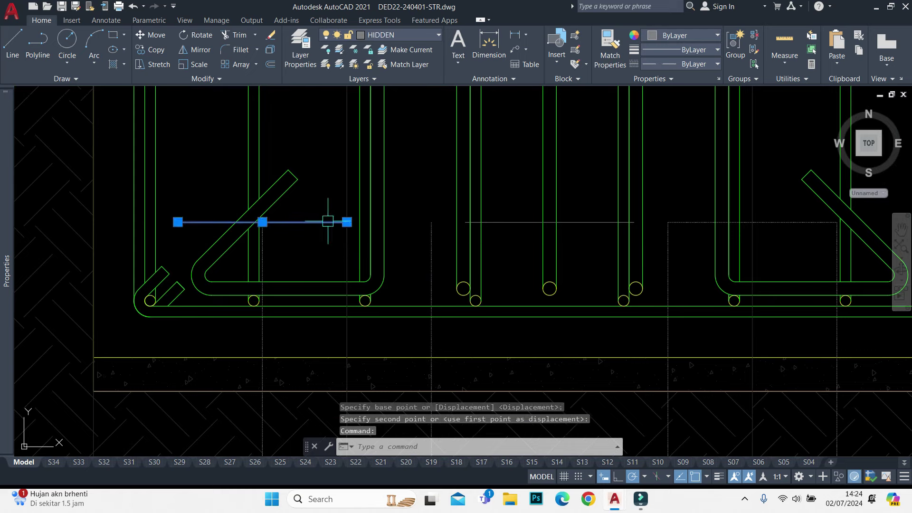
{"action": "type", "text": "m"}
{"action": "key", "text": "Return"}
{"action": "left_click", "coordinate": [347, 222]}
{"action": "left_click", "coordinate": [412, 222]}
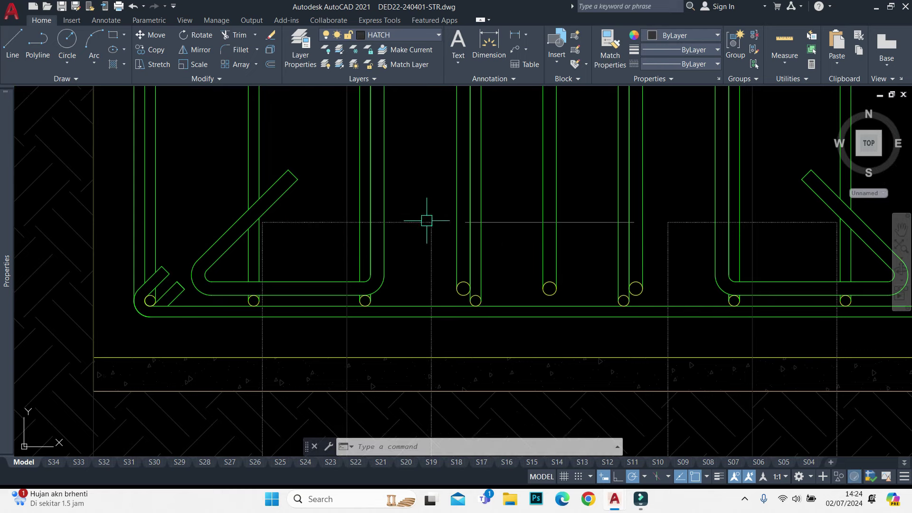
Erase the leftover line in the cap
{"action": "left_click", "coordinate": [470, 220]}
{"action": "type", "text": "e"}
{"action": "key", "text": "Return"}
{"action": "scroll", "coordinate": [543, 190], "scroll_direction": "down", "scroll_amount": 5}
Erase the old piles beneath the right footing section
{"action": "scroll", "coordinate": [543, 189], "scroll_direction": "down", "scroll_amount": 3}
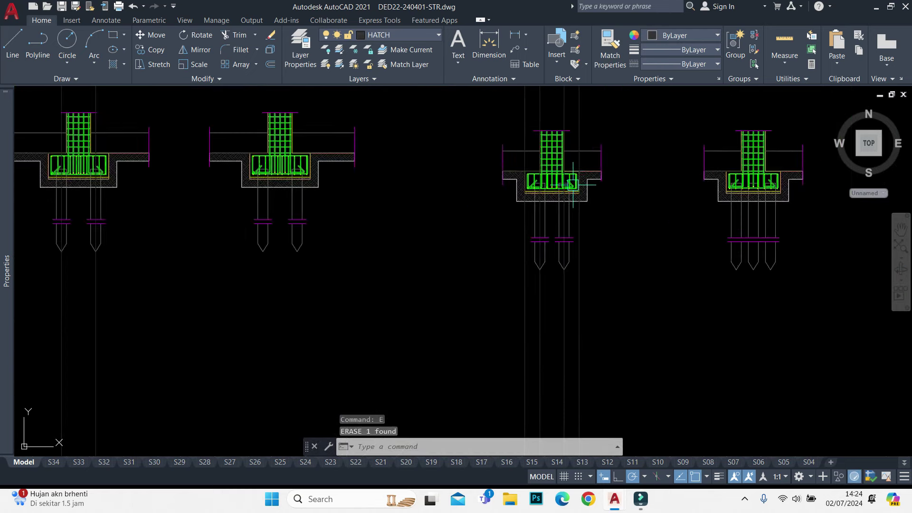
{"action": "left_click", "coordinate": [583, 301]}
{"action": "left_click", "coordinate": [551, 228]}
{"action": "scroll", "coordinate": [509, 248], "scroll_direction": "up", "scroll_amount": 2}
{"action": "scroll", "coordinate": [643, 216], "scroll_direction": "up", "scroll_amount": 2}
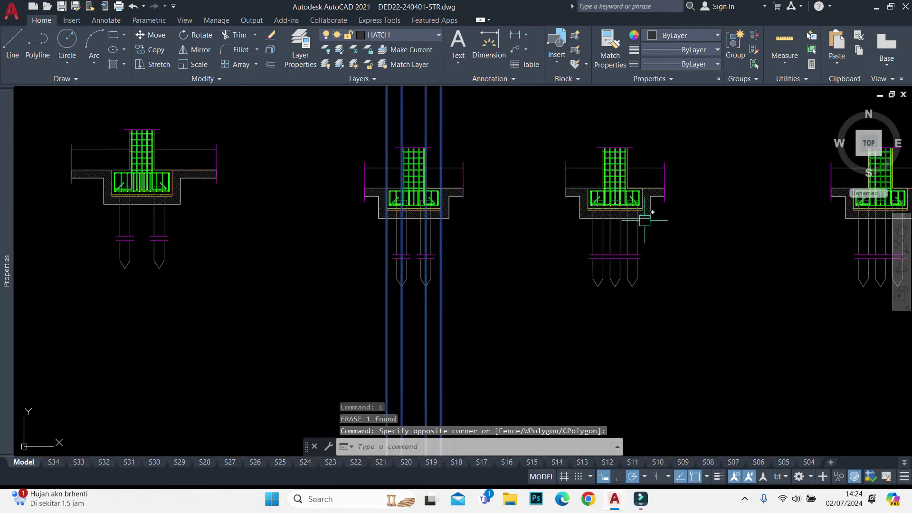
{"action": "left_click", "coordinate": [655, 229]}
{"action": "left_click", "coordinate": [570, 291]}
{"action": "key", "text": "Return"}
Copy the middle footing's piles to the right footing's corner
{"action": "left_click", "coordinate": [499, 232]}
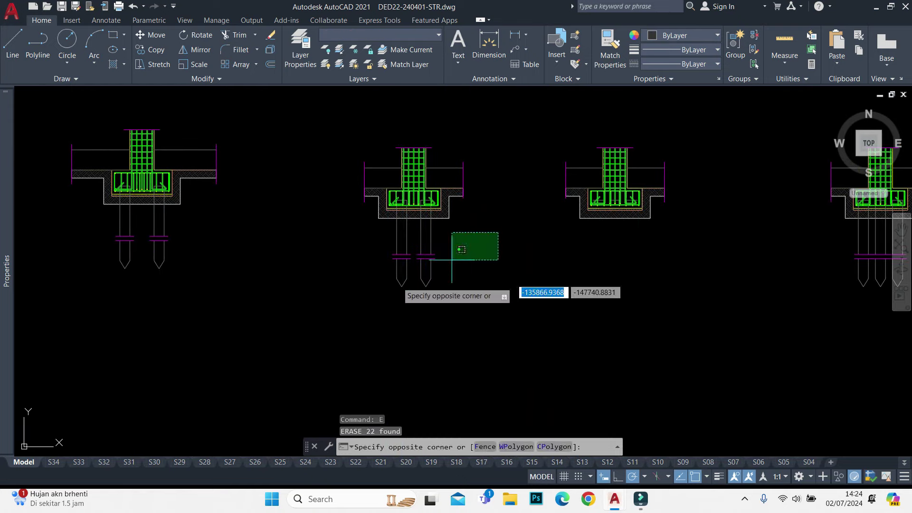
{"action": "left_click", "coordinate": [376, 285]}
{"action": "scroll", "coordinate": [376, 285], "scroll_direction": "up", "scroll_amount": 2}
{"action": "type", "text": "co"}
{"action": "key", "text": "Return"}
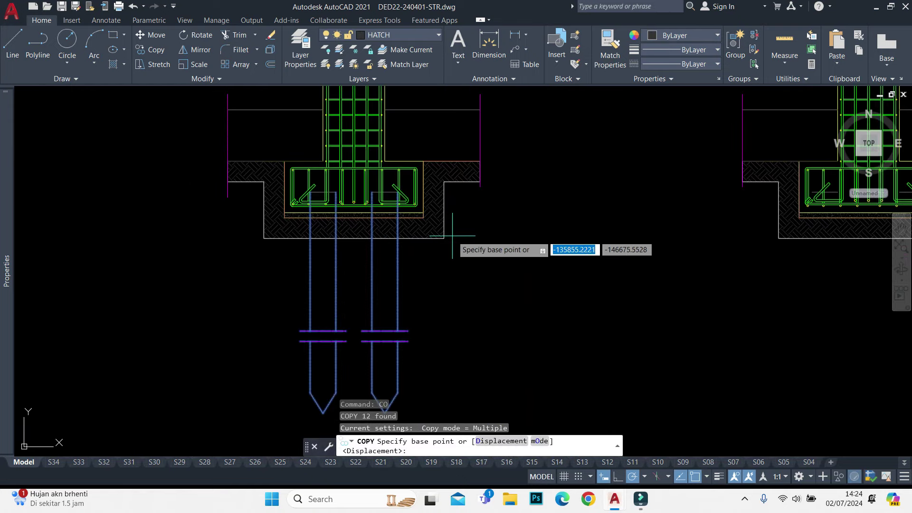
{"action": "left_click", "coordinate": [444, 238]}
{"action": "scroll", "coordinate": [444, 237], "scroll_direction": "down", "scroll_amount": 2}
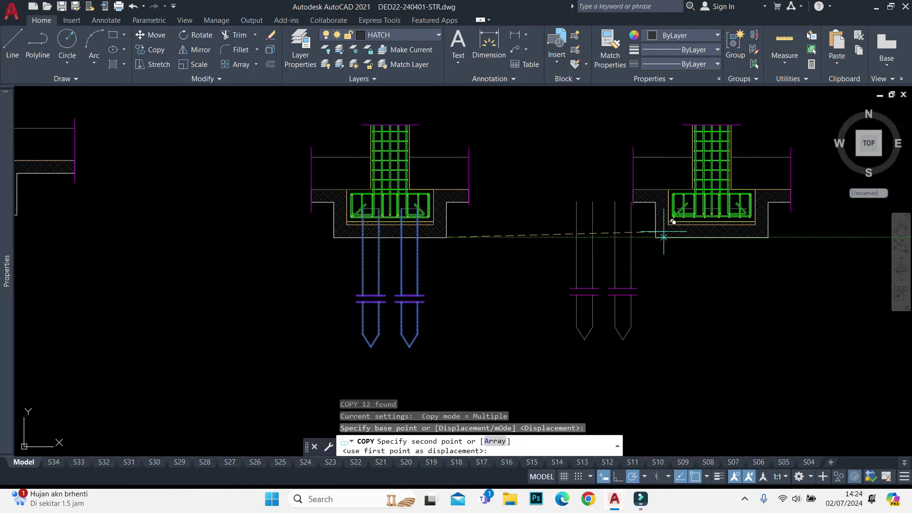
{"action": "left_click", "coordinate": [768, 237]}
{"action": "scroll", "coordinate": [448, 321], "scroll_direction": "down", "scroll_amount": 4}
{"action": "scroll", "coordinate": [539, 287], "scroll_direction": "up", "scroll_amount": 4}
{"action": "key", "text": "Escape"}
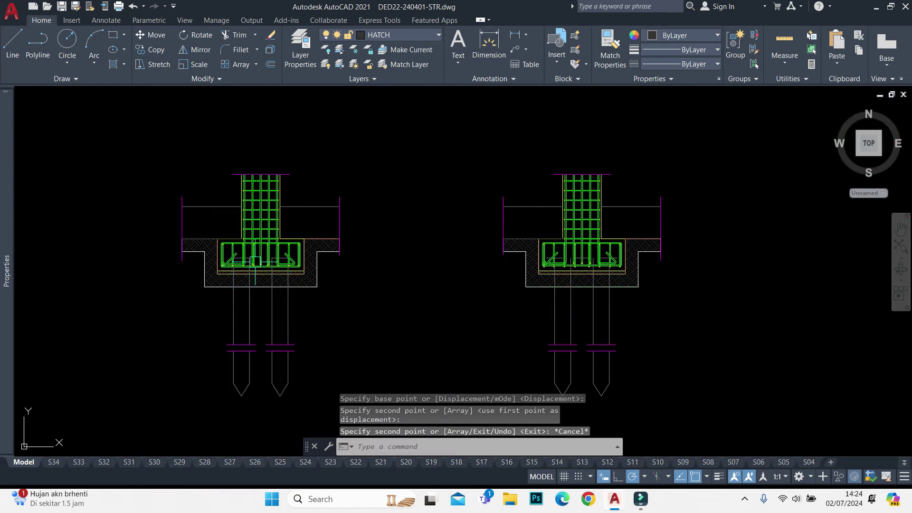
Move the short horizontal rebar line to its new position
{"action": "scroll", "coordinate": [590, 244], "scroll_direction": "up", "scroll_amount": 4}
{"action": "scroll", "coordinate": [539, 209], "scroll_direction": "up", "scroll_amount": 2}
{"action": "scroll", "coordinate": [491, 259], "scroll_direction": "up", "scroll_amount": 2}
{"action": "left_click", "coordinate": [456, 254]}
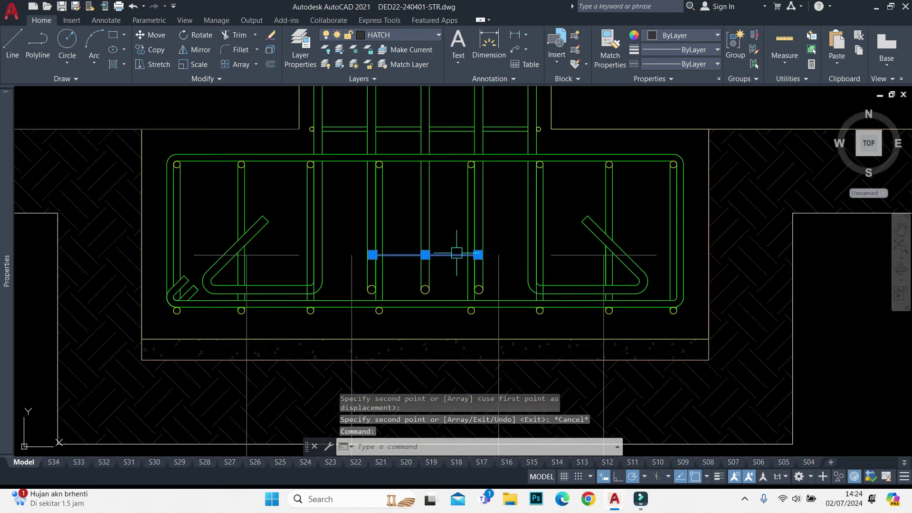
{"action": "type", "text": "m"}
{"action": "key", "text": "Return"}
{"action": "scroll", "coordinate": [483, 252], "scroll_direction": "up", "scroll_amount": 2}
{"action": "scroll", "coordinate": [483, 255], "scroll_direction": "up", "scroll_amount": 2}
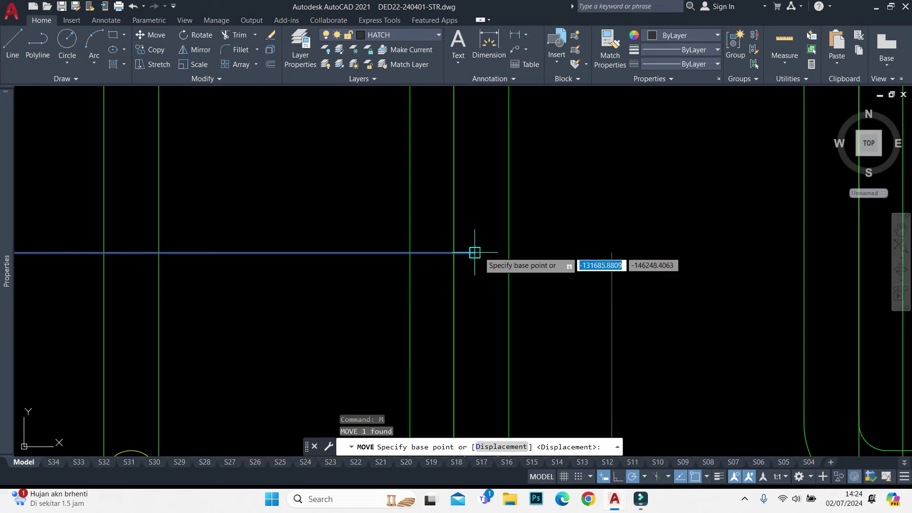
{"action": "left_click", "coordinate": [474, 252]}
{"action": "scroll", "coordinate": [480, 250], "scroll_direction": "down", "scroll_amount": 4}
{"action": "left_click", "coordinate": [675, 255]}
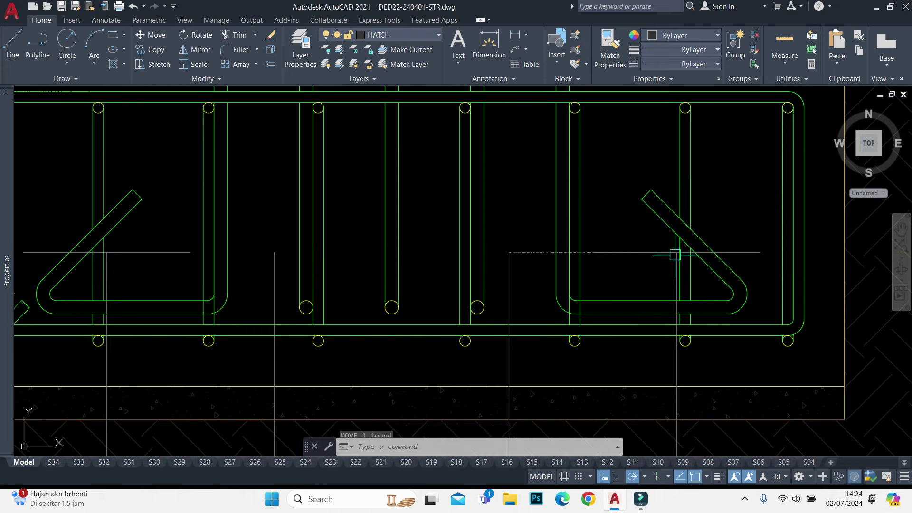
Move another horizontal rebar line across to the left
{"action": "left_click", "coordinate": [743, 239]}
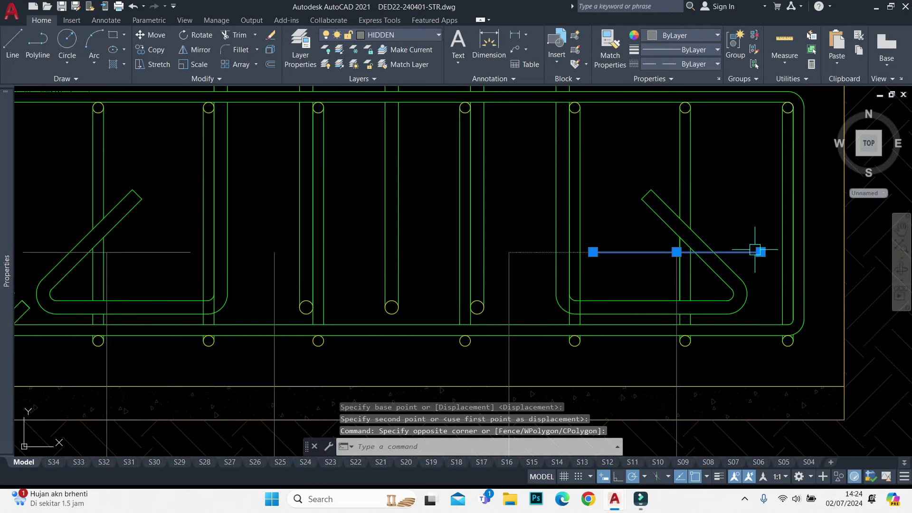
{"action": "type", "text": "m"}
{"action": "key", "text": "Return"}
{"action": "left_click", "coordinate": [760, 253]}
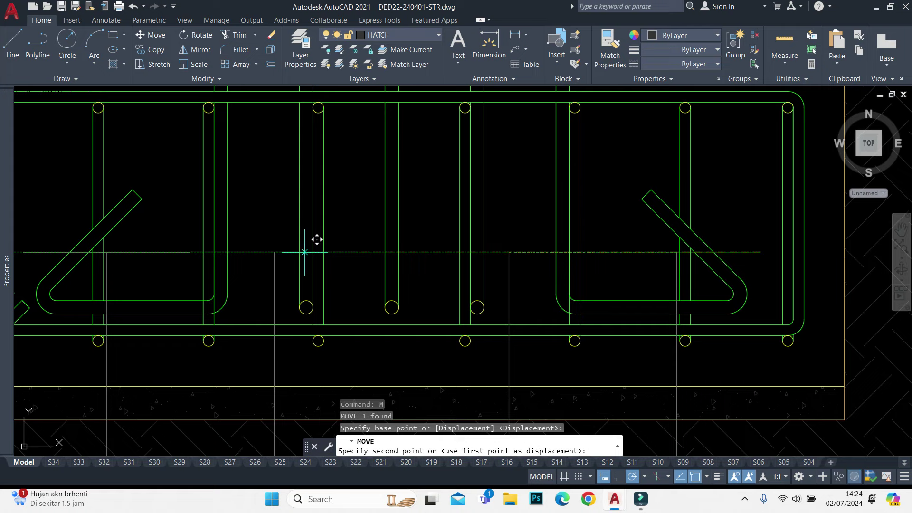
{"action": "left_click", "coordinate": [270, 253]}
Erase the stray horizontal line
{"action": "left_click", "coordinate": [56, 252]}
{"action": "type", "text": "e"}
{"action": "key", "text": "Return"}
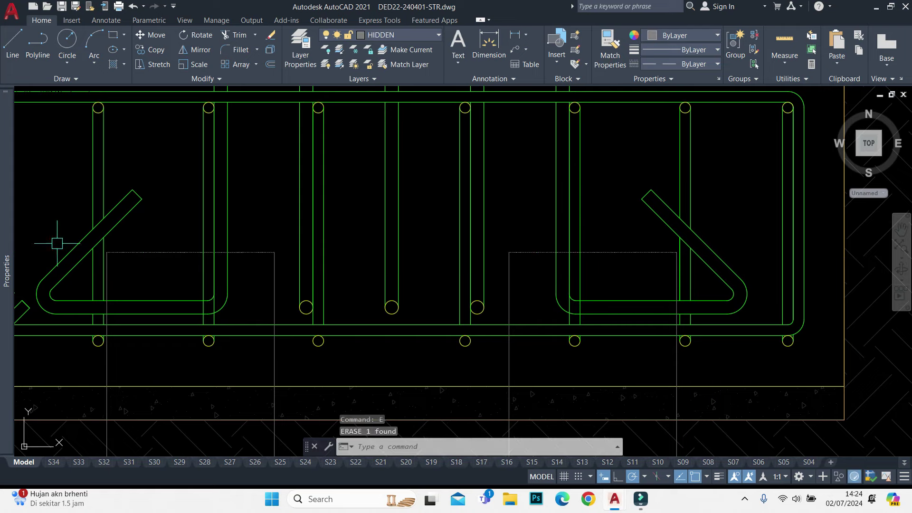
{"action": "scroll", "coordinate": [245, 204], "scroll_direction": "down", "scroll_amount": 6}
{"action": "scroll", "coordinate": [310, 179], "scroll_direction": "down", "scroll_amount": 2}
{"action": "scroll", "coordinate": [454, 167], "scroll_direction": "down", "scroll_amount": 6}
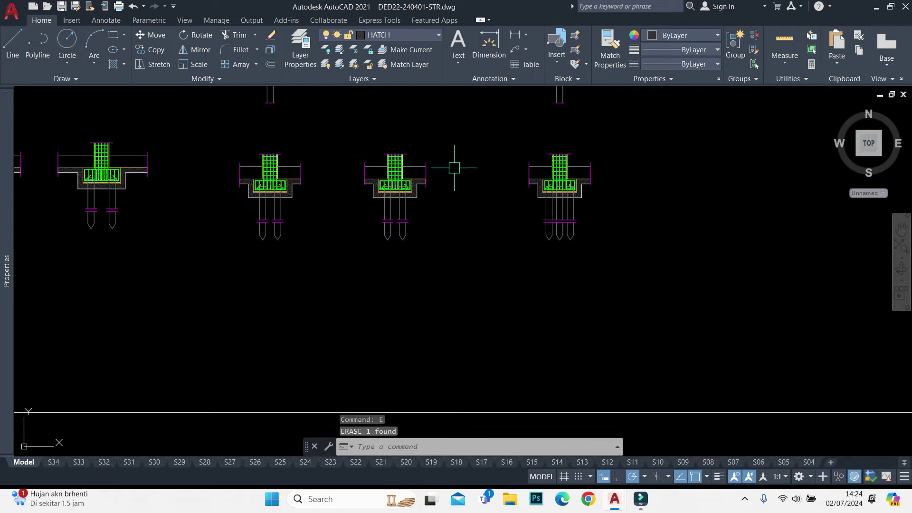
Erase the four piles beneath the fourth footing section
{"action": "middle_click_drag", "start_coordinate": [475, 161], "coordinate": [443, 260]}
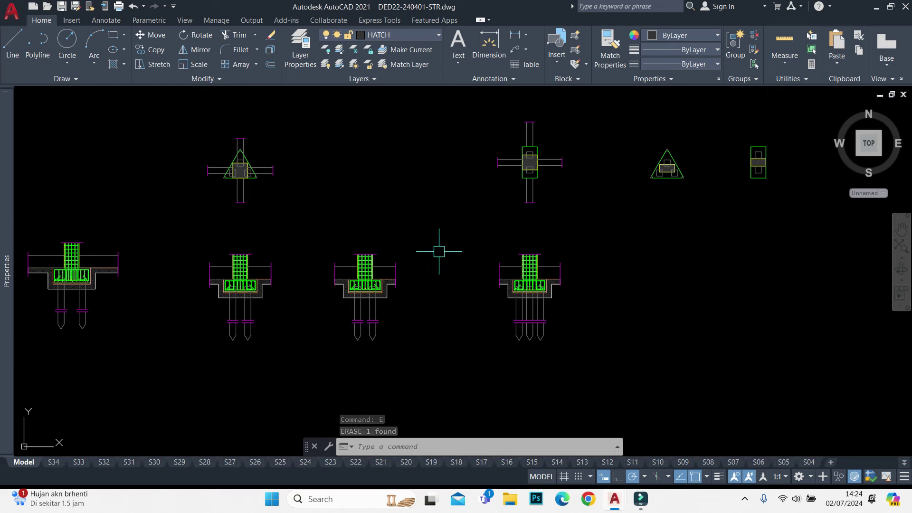
{"action": "scroll", "coordinate": [556, 309], "scroll_direction": "up", "scroll_amount": 3}
{"action": "left_click", "coordinate": [587, 271]}
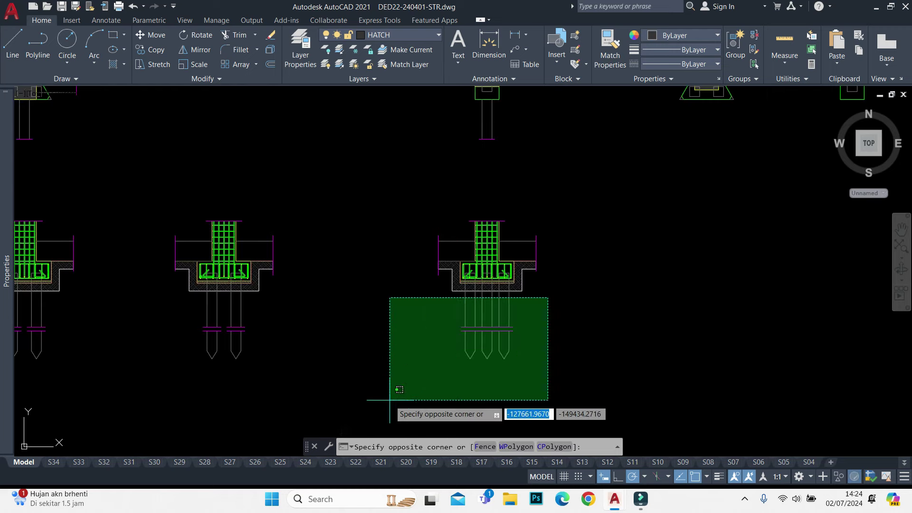
{"action": "left_click", "coordinate": [393, 387]}
{"action": "type", "text": "e"}
{"action": "key", "text": "Return"}
{"action": "scroll", "coordinate": [507, 233], "scroll_direction": "down", "scroll_amount": 2}
{"action": "type", "text": "x"}
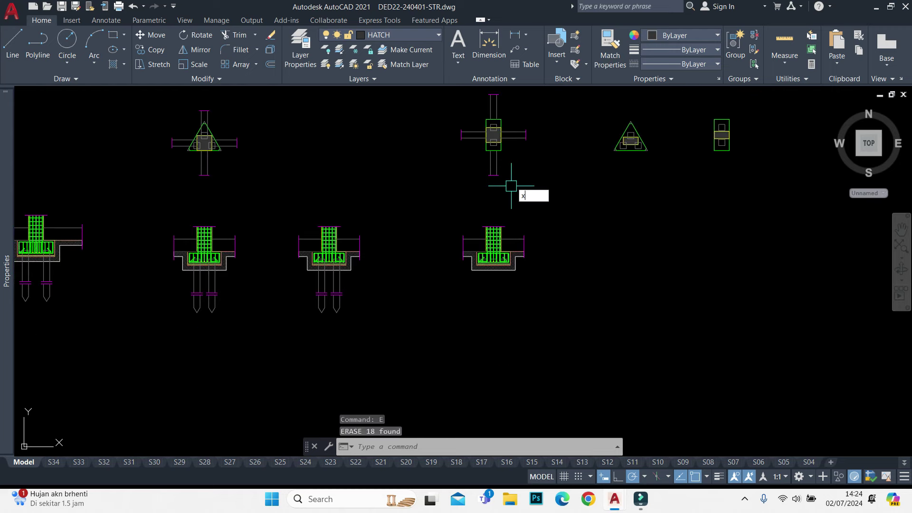
Start an infinite construction line command
{"action": "type", "text": "l"}
{"action": "key", "text": "Return"}
{"action": "scroll", "coordinate": [498, 161], "scroll_direction": "up", "scroll_amount": 3}
Cancel the vertical construction line and erase the short horizontal line on the left
{"action": "type", "text": "v"}
{"action": "key", "text": "Return"}
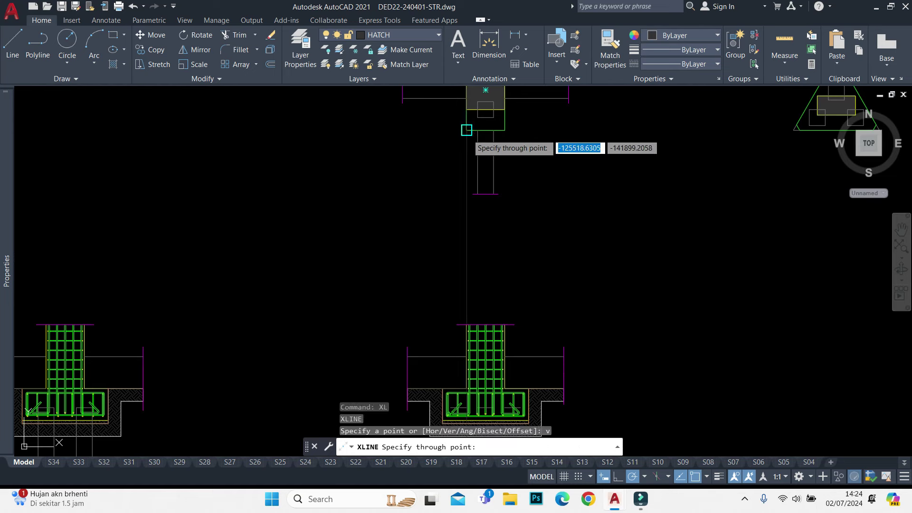
{"action": "scroll", "coordinate": [504, 129], "scroll_direction": "down", "scroll_amount": 2}
{"action": "scroll", "coordinate": [501, 275], "scroll_direction": "up", "scroll_amount": 3}
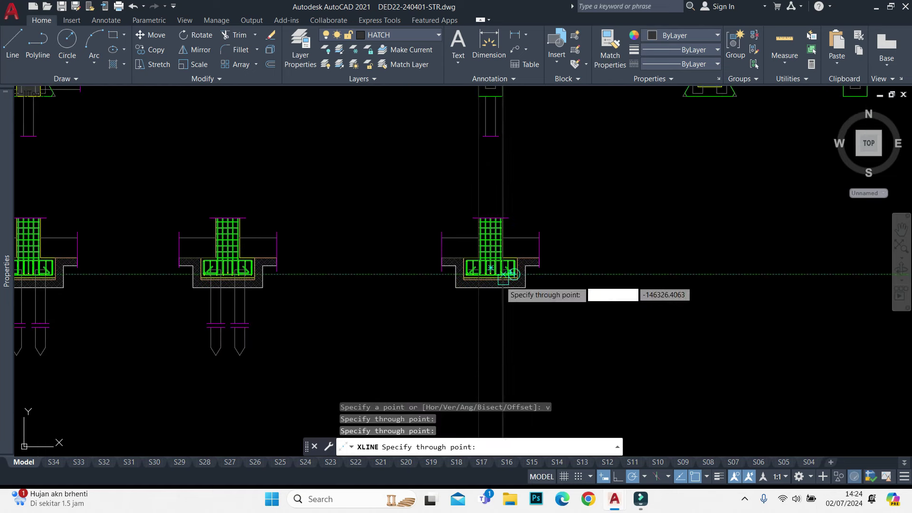
{"action": "key", "text": "Escape"}
{"action": "scroll", "coordinate": [475, 285], "scroll_direction": "up", "scroll_amount": 3}
{"action": "scroll", "coordinate": [475, 285], "scroll_direction": "up", "scroll_amount": 3}
{"action": "scroll", "coordinate": [477, 262], "scroll_direction": "up", "scroll_amount": 2}
{"action": "left_click", "coordinate": [469, 313]}
{"action": "left_click", "coordinate": [466, 338]}
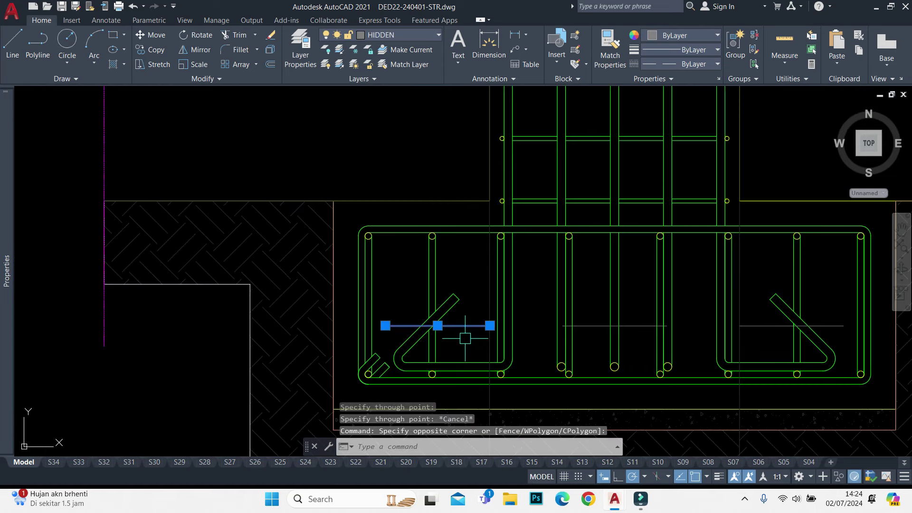
{"action": "type", "text": "e"}
{"action": "key", "text": "Return"}
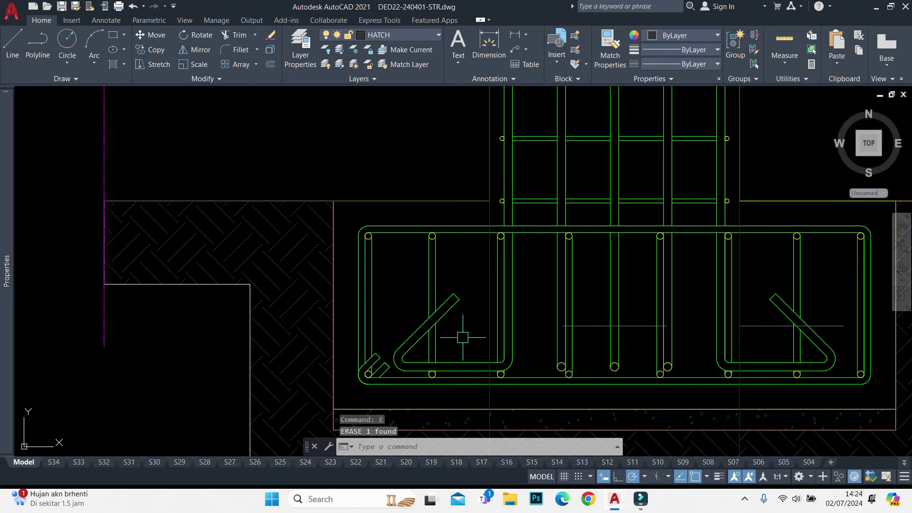
Select all segments of the left bent bar, including the bottom and short left segments
{"action": "scroll", "coordinate": [502, 312], "scroll_direction": "down", "scroll_amount": 3}
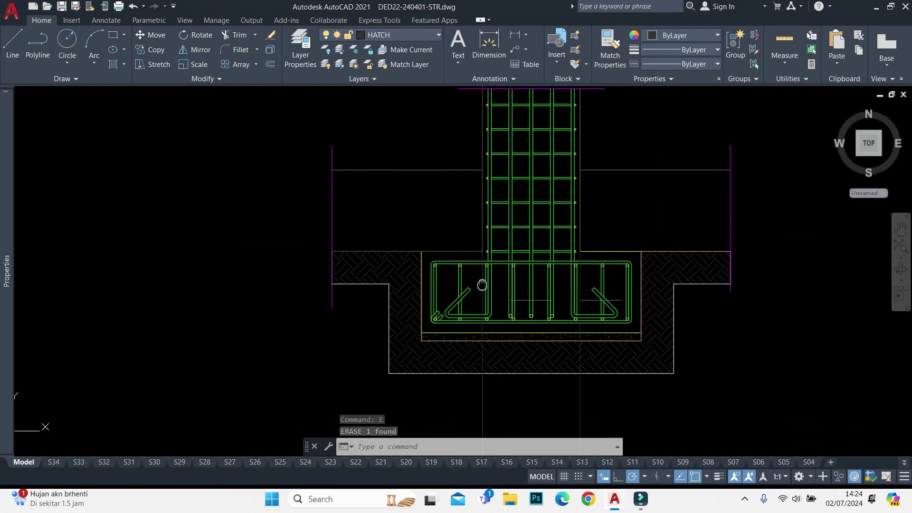
{"action": "scroll", "coordinate": [475, 265], "scroll_direction": "up", "scroll_amount": 3}
{"action": "left_click", "coordinate": [467, 274]}
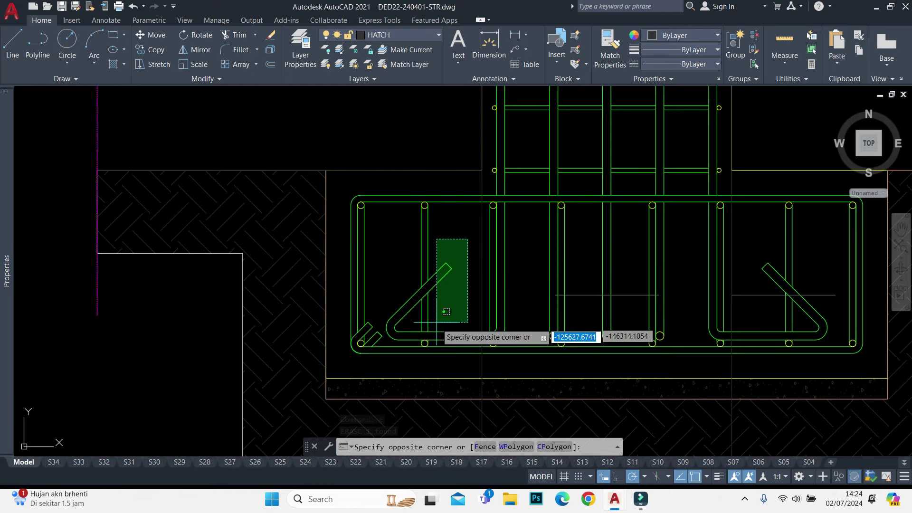
{"action": "left_click", "coordinate": [445, 337]}
{"action": "scroll", "coordinate": [445, 337], "scroll_direction": "up", "scroll_amount": 2}
{"action": "left_click", "coordinate": [464, 317]}
{"action": "left_click", "coordinate": [451, 343]}
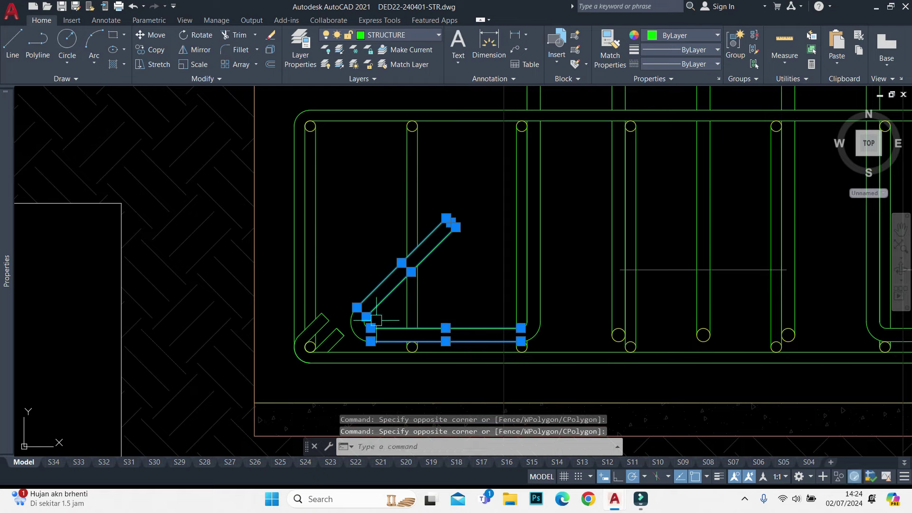
{"action": "left_click", "coordinate": [413, 249]}
{"action": "left_click", "coordinate": [437, 260]}
{"action": "left_click", "coordinate": [374, 255]}
{"action": "left_click", "coordinate": [359, 334]}
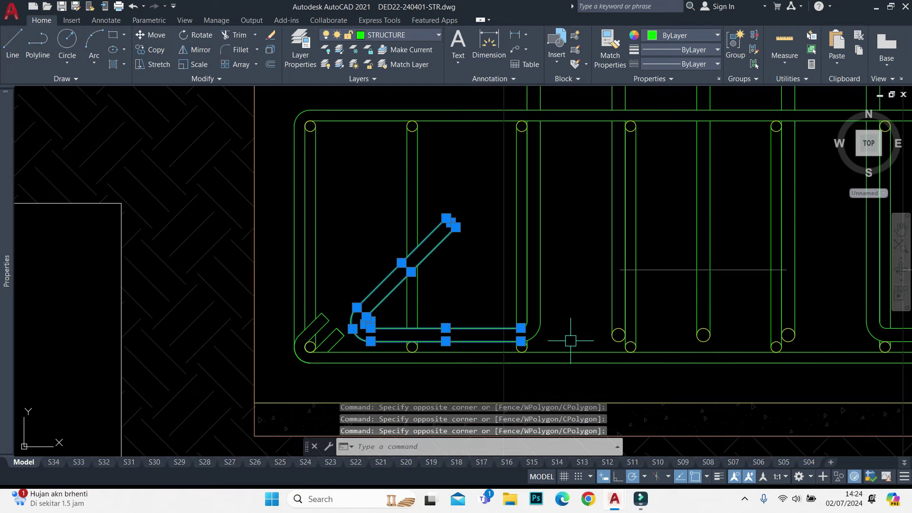
{"action": "scroll", "coordinate": [570, 334], "scroll_direction": "up", "scroll_amount": 4}
{"action": "type", "text": "m"}
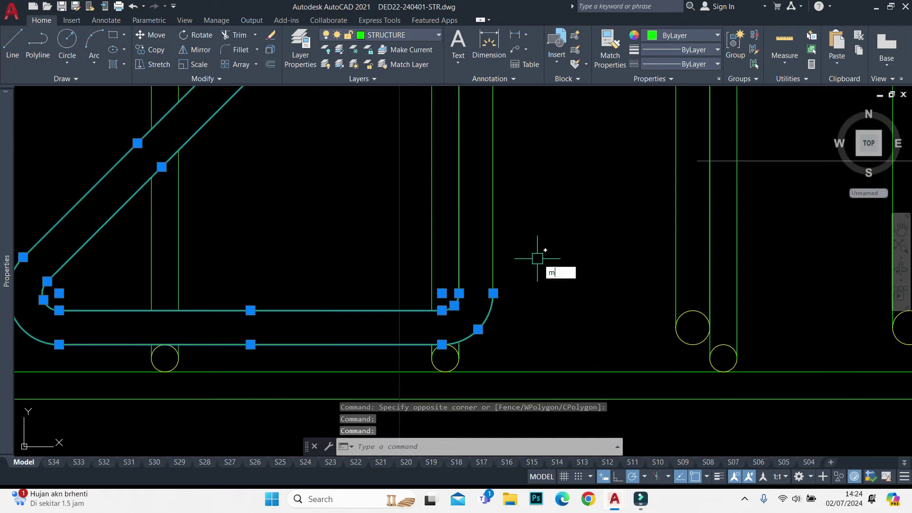
Mirror the bent bar about a midpoint axis to the cap's right side, keeping the original
{"action": "type", "text": "i"}
{"action": "key", "text": "Return"}
{"action": "type", "text": "p"}
{"action": "key", "text": "Return"}
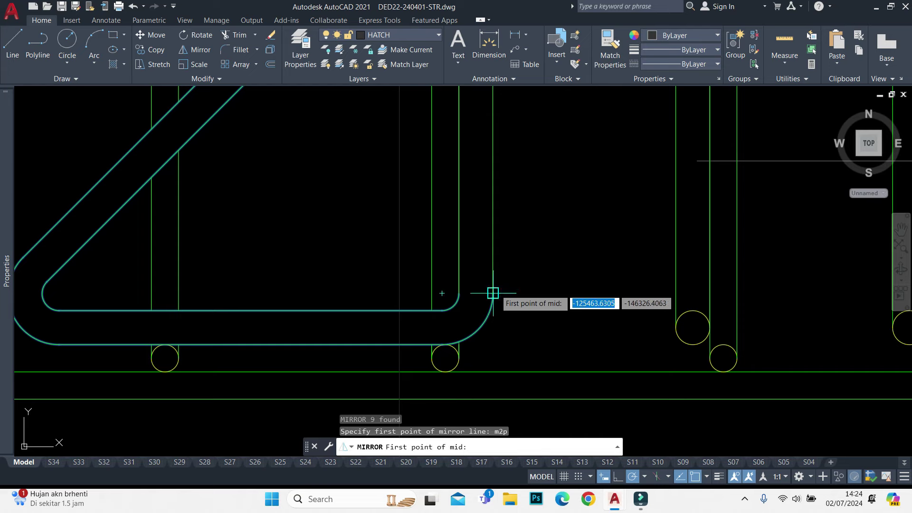
{"action": "left_click", "coordinate": [459, 293]}
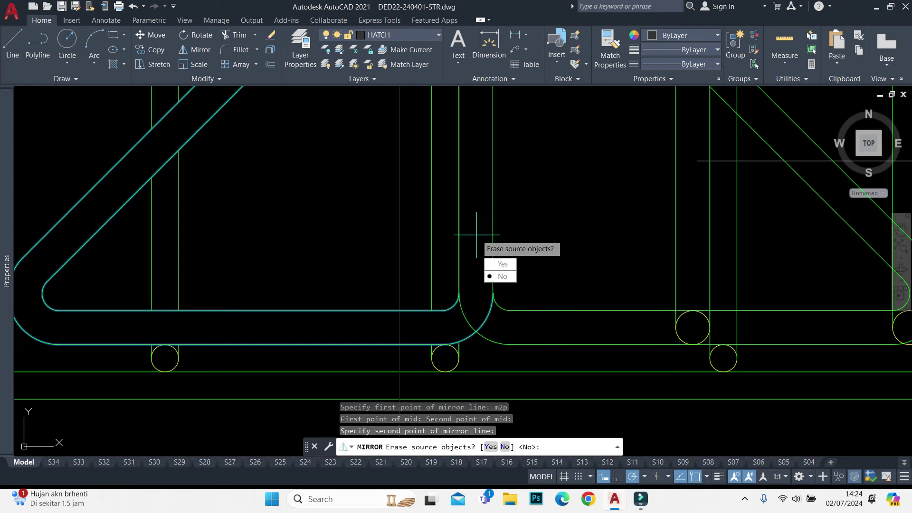
{"action": "key", "text": "Return"}
Erase the left diagonal bar and select the lower horizontal bar
{"action": "scroll", "coordinate": [476, 234], "scroll_direction": "down", "scroll_amount": 3}
{"action": "scroll", "coordinate": [602, 187], "scroll_direction": "down", "scroll_amount": 2}
{"action": "left_click", "coordinate": [404, 195]}
{"action": "left_click", "coordinate": [304, 309]}
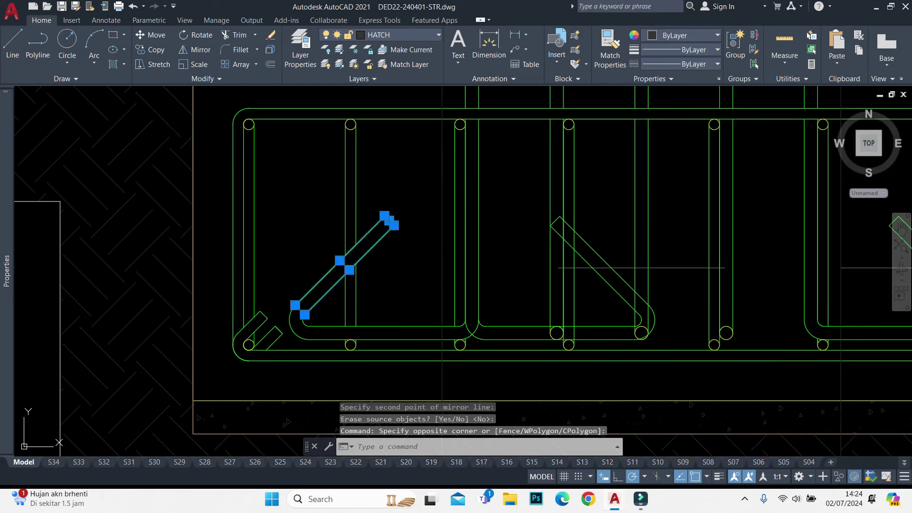
{"action": "key", "text": "e"}
{"action": "key", "text": "Return"}
{"action": "scroll", "coordinate": [429, 348], "scroll_direction": "up", "scroll_amount": 2}
{"action": "left_click", "coordinate": [589, 290]}
{"action": "left_click", "coordinate": [379, 333]}
Erase the lower horizontal bar, the diagonal bar and the horizontal line
{"action": "key", "text": "e"}
{"action": "key", "text": "Return"}
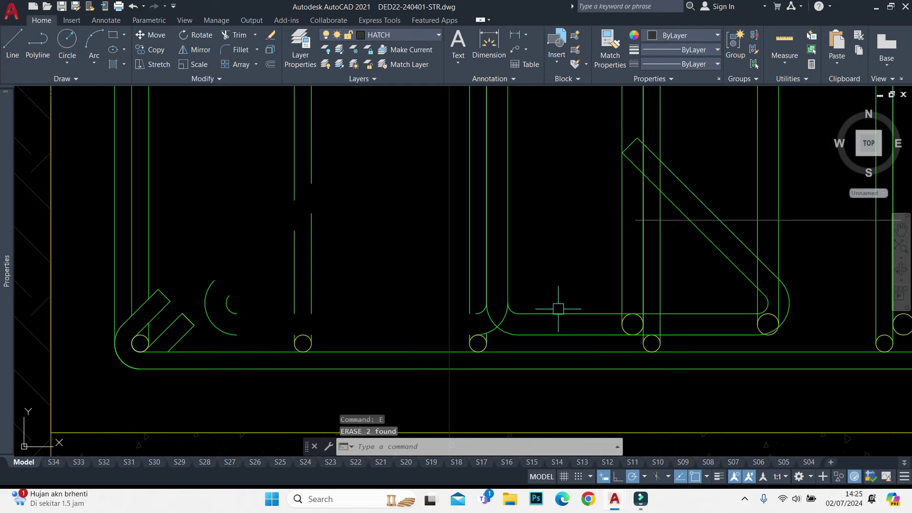
{"action": "scroll", "coordinate": [558, 309], "scroll_direction": "down", "scroll_amount": 3}
{"action": "scroll", "coordinate": [533, 340], "scroll_direction": "down", "scroll_amount": 2}
{"action": "scroll", "coordinate": [572, 291], "scroll_direction": "up", "scroll_amount": 2}
{"action": "scroll", "coordinate": [604, 330], "scroll_direction": "up", "scroll_amount": 2}
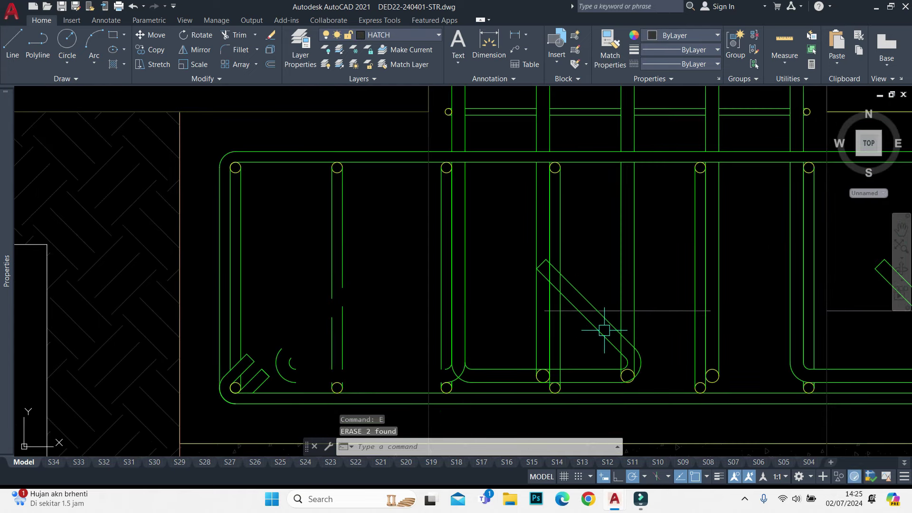
{"action": "scroll", "coordinate": [591, 261], "scroll_direction": "down", "scroll_amount": 3}
{"action": "scroll", "coordinate": [589, 275], "scroll_direction": "up", "scroll_amount": 5}
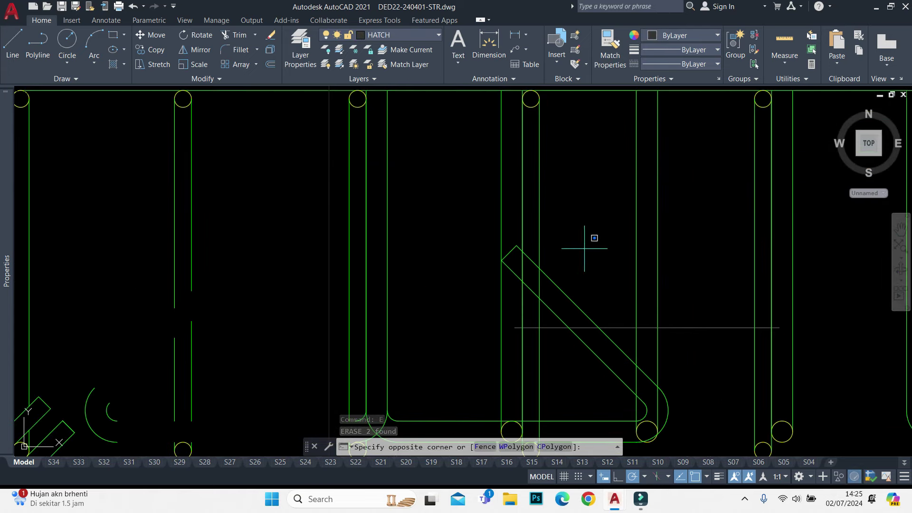
{"action": "left_click", "coordinate": [546, 373]}
{"action": "scroll", "coordinate": [572, 239], "scroll_direction": "down", "scroll_amount": 2}
{"action": "key", "text": "Return"}
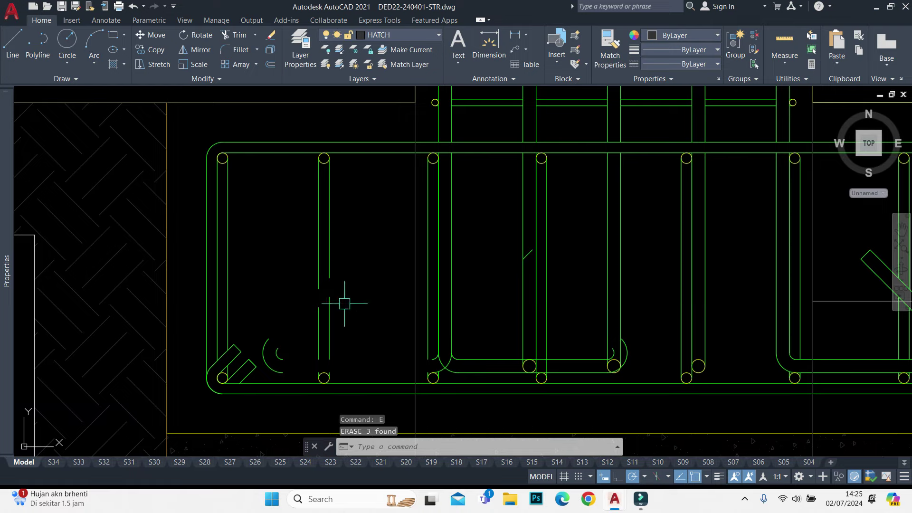
Window-select and erase the left rebar bars
{"action": "scroll", "coordinate": [315, 224], "scroll_direction": "down", "scroll_amount": 2}
{"action": "scroll", "coordinate": [283, 162], "scroll_direction": "down", "scroll_amount": 2}
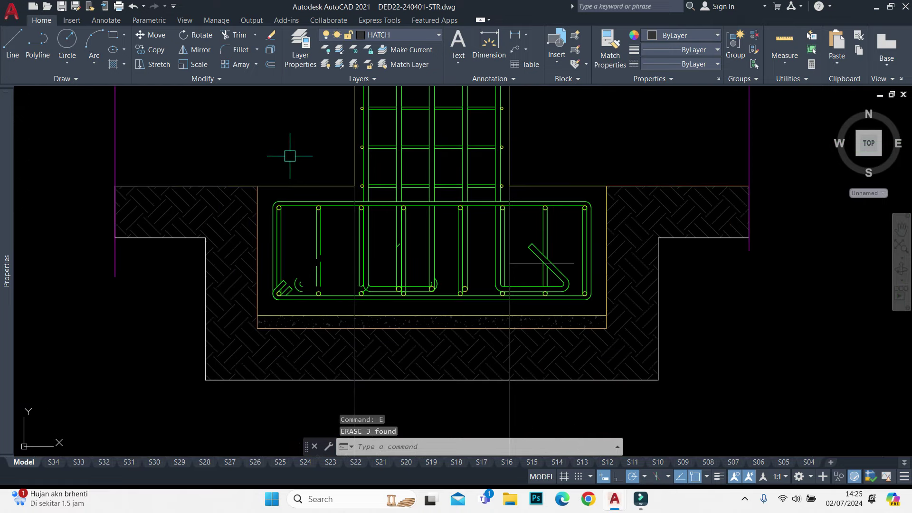
{"action": "left_click", "coordinate": [289, 156]}
{"action": "left_click", "coordinate": [354, 308]}
{"action": "scroll", "coordinate": [296, 261], "scroll_direction": "up", "scroll_amount": 2}
{"action": "type", "text": "e"}
{"action": "key", "text": "Return"}
Stretch the left part of the footing and cage from the cap corner
{"action": "scroll", "coordinate": [282, 189], "scroll_direction": "down", "scroll_amount": 4}
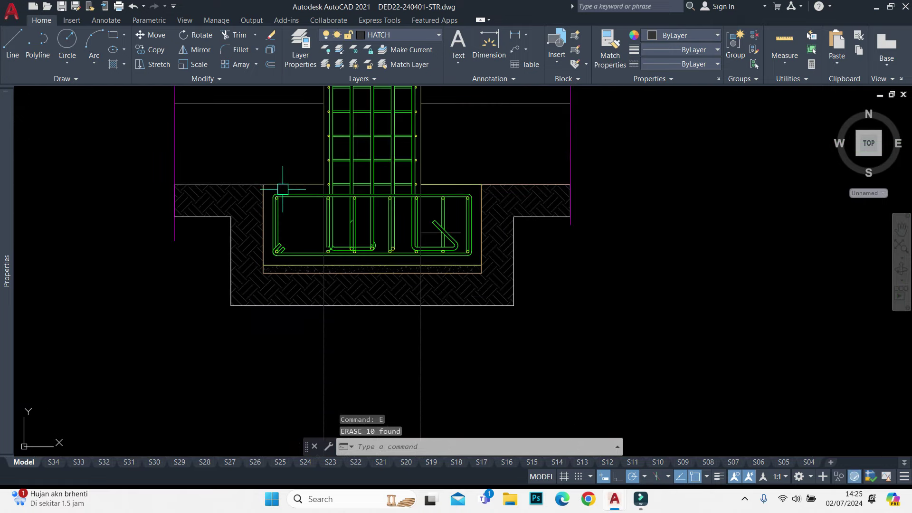
{"action": "middle_click_drag", "start_coordinate": [295, 159], "coordinate": [318, 186]}
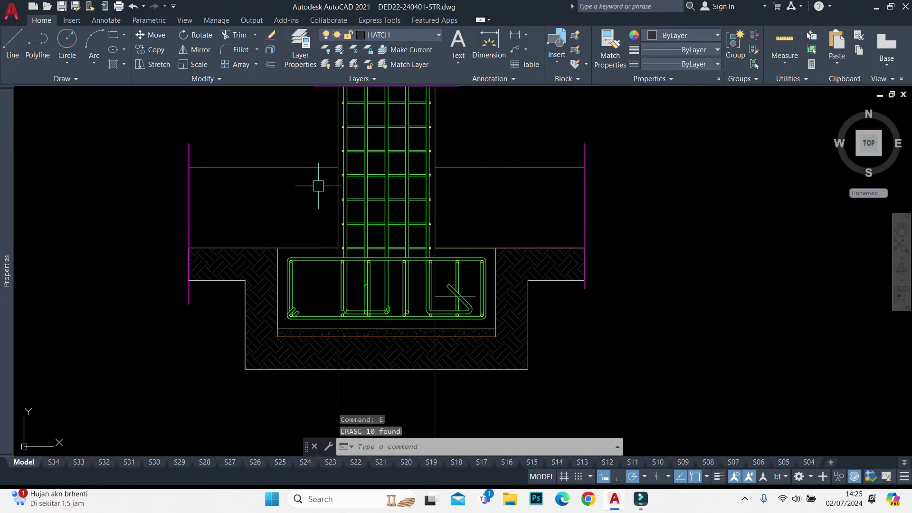
{"action": "left_click", "coordinate": [150, 428]}
{"action": "type", "text": "s"}
{"action": "key", "text": "Return"}
{"action": "scroll", "coordinate": [257, 249], "scroll_direction": "up", "scroll_amount": 2}
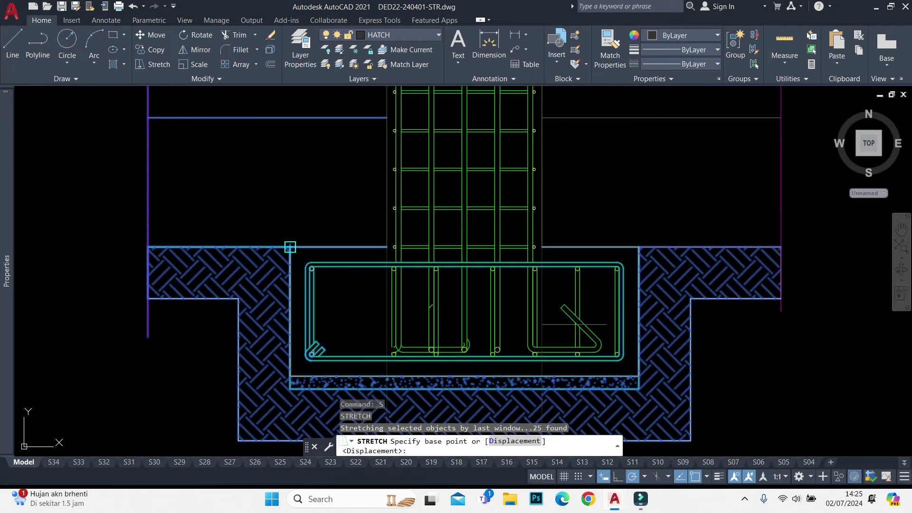
{"action": "left_click", "coordinate": [290, 247]}
{"action": "left_click", "coordinate": [582, 256]}
Erase the nine leftover bars at the cage's left edge
{"action": "scroll", "coordinate": [395, 272], "scroll_direction": "up", "scroll_amount": 2}
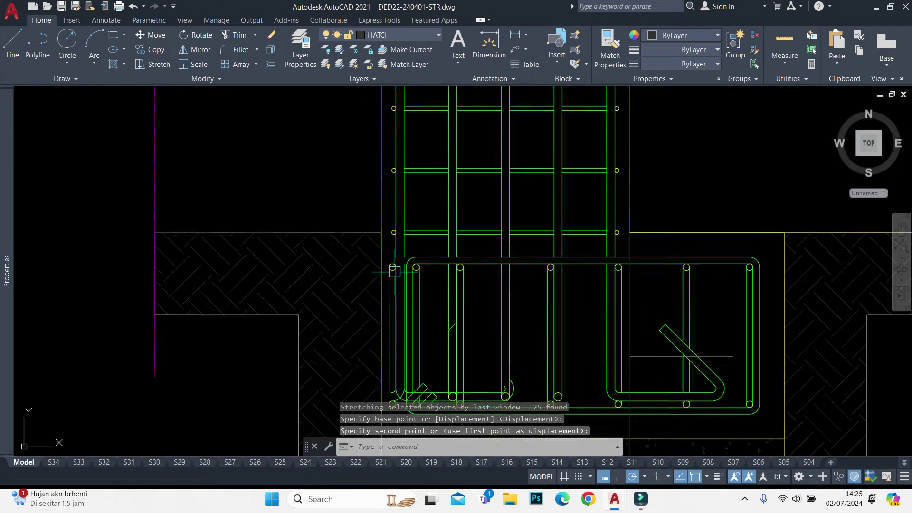
{"action": "scroll", "coordinate": [394, 271], "scroll_direction": "up", "scroll_amount": 6}
{"action": "scroll", "coordinate": [348, 196], "scroll_direction": "down", "scroll_amount": 6}
{"action": "left_click", "coordinate": [375, 187]}
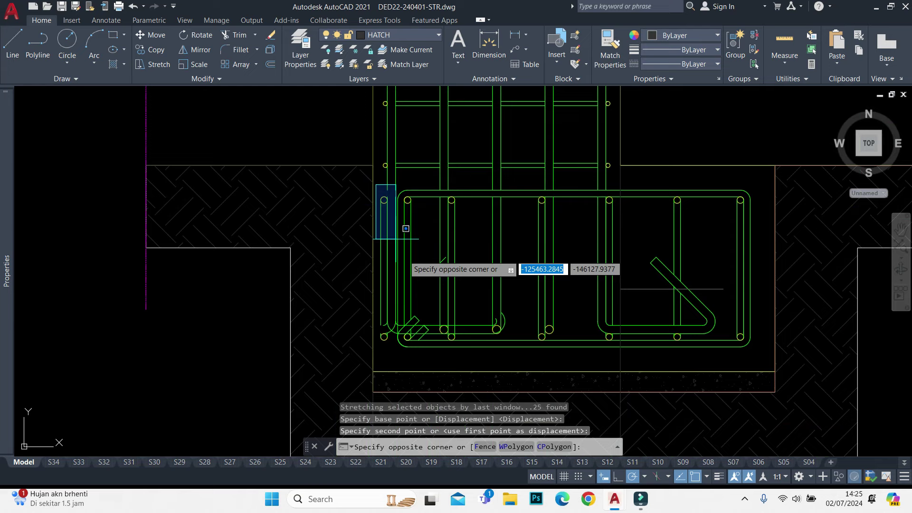
{"action": "left_click", "coordinate": [400, 368]}
{"action": "type", "text": "e"}
{"action": "key", "text": "Return"}
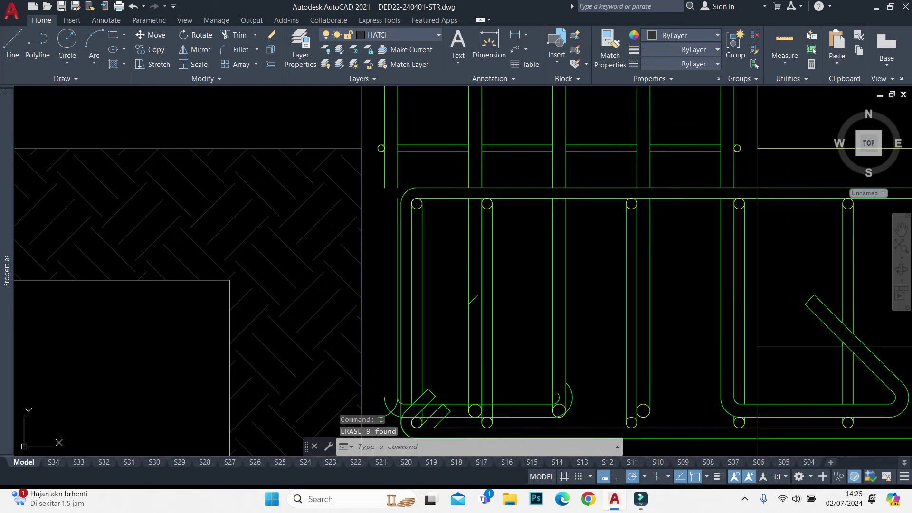
Start EXTEND on the bars, then cancel it without extending
{"action": "type", "text": "ex"}
{"action": "key", "text": "Return"}
{"action": "middle_click_drag", "start_coordinate": [391, 287], "coordinate": [383, 302]}
{"action": "scroll", "coordinate": [383, 302], "scroll_direction": "up", "scroll_amount": 3}
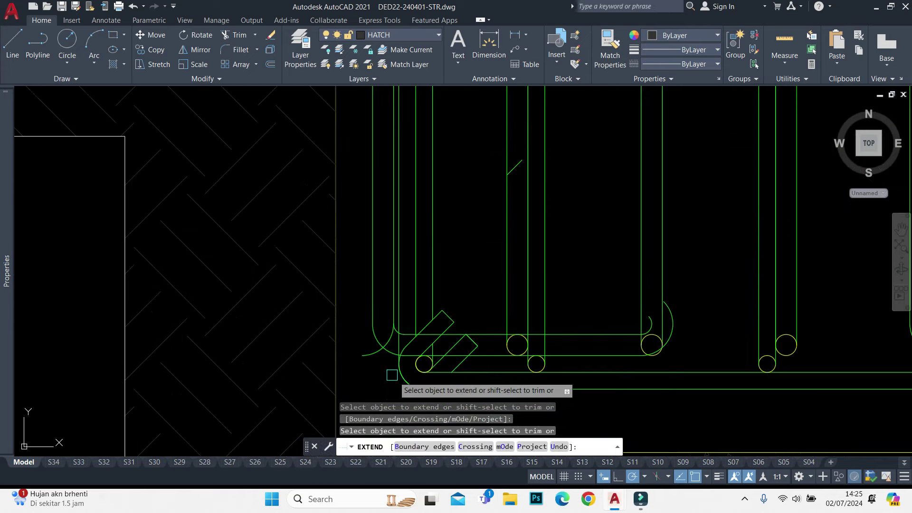
{"action": "scroll", "coordinate": [483, 369], "scroll_direction": "down", "scroll_amount": 5}
{"action": "scroll", "coordinate": [689, 283], "scroll_direction": "up", "scroll_amount": 2}
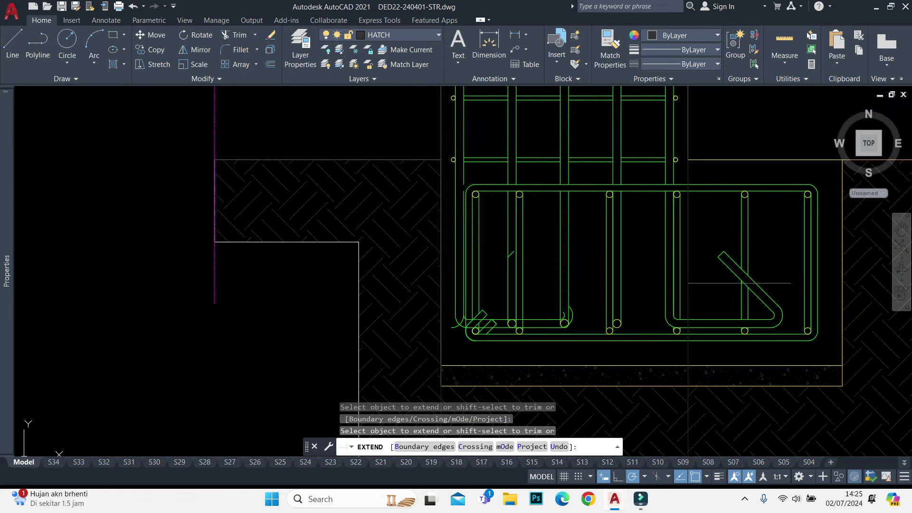
{"action": "key", "text": "Escape"}
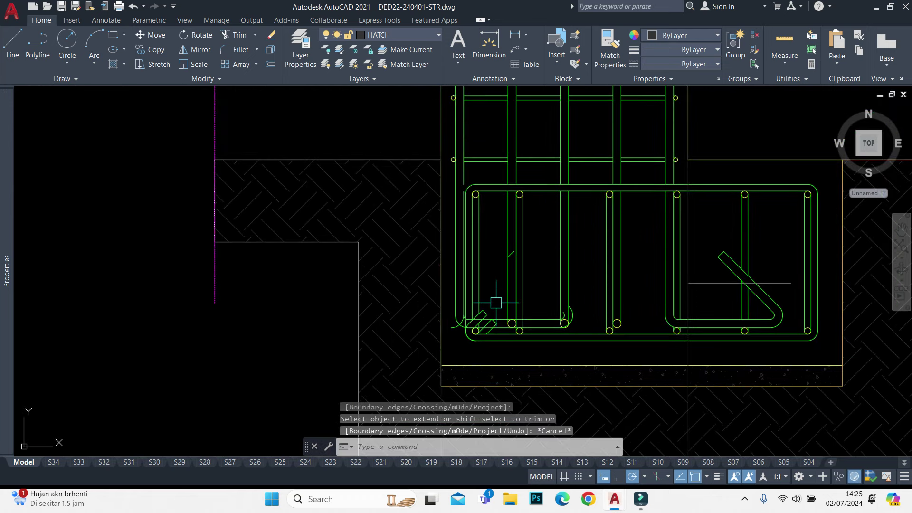
{"action": "scroll", "coordinate": [500, 221], "scroll_direction": "up", "scroll_amount": 2}
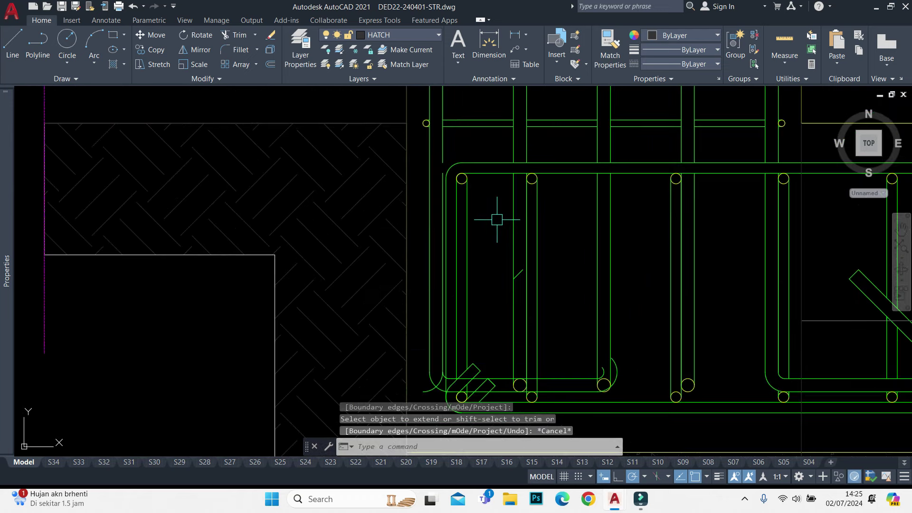
{"action": "scroll", "coordinate": [465, 179], "scroll_direction": "up", "scroll_amount": 2}
{"action": "scroll", "coordinate": [453, 150], "scroll_direction": "down", "scroll_amount": 2}
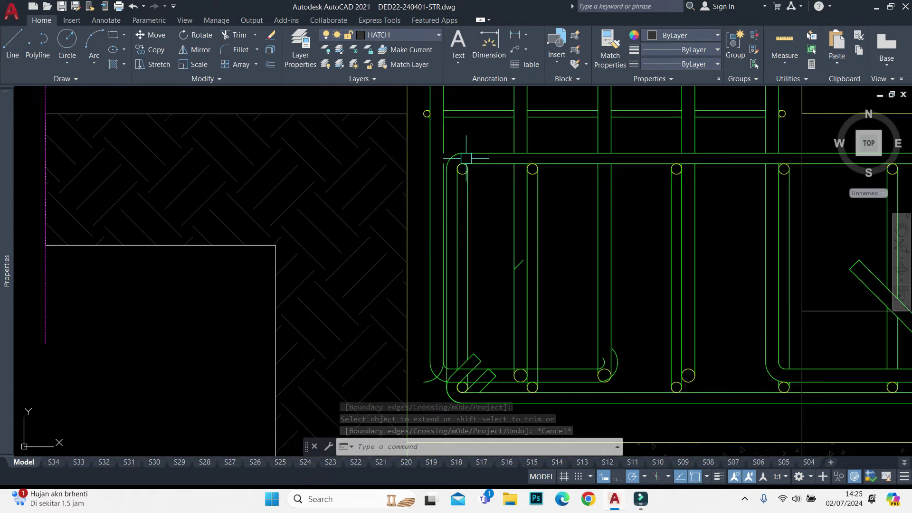
{"action": "scroll", "coordinate": [444, 142], "scroll_direction": "up", "scroll_amount": 2}
{"action": "key", "text": "Return"}
{"action": "scroll", "coordinate": [417, 346], "scroll_direction": "down", "scroll_amount": 2}
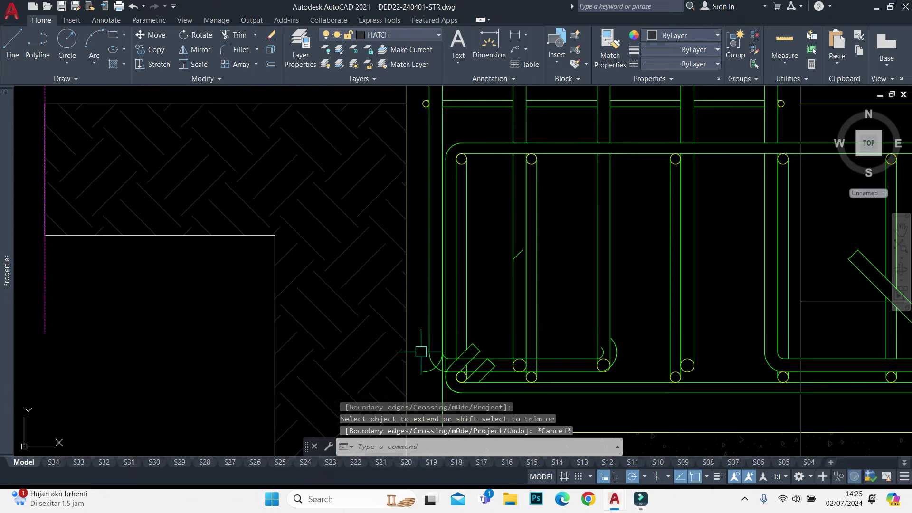
{"action": "scroll", "coordinate": [443, 366], "scroll_direction": "up", "scroll_amount": 2}
{"action": "key", "text": "Escape"}
Erase the stray corner line and the two stirrup lines
{"action": "left_click", "coordinate": [481, 346]}
{"action": "type", "text": "e"}
{"action": "key", "text": "Return"}
{"action": "scroll", "coordinate": [483, 346], "scroll_direction": "down", "scroll_amount": 2}
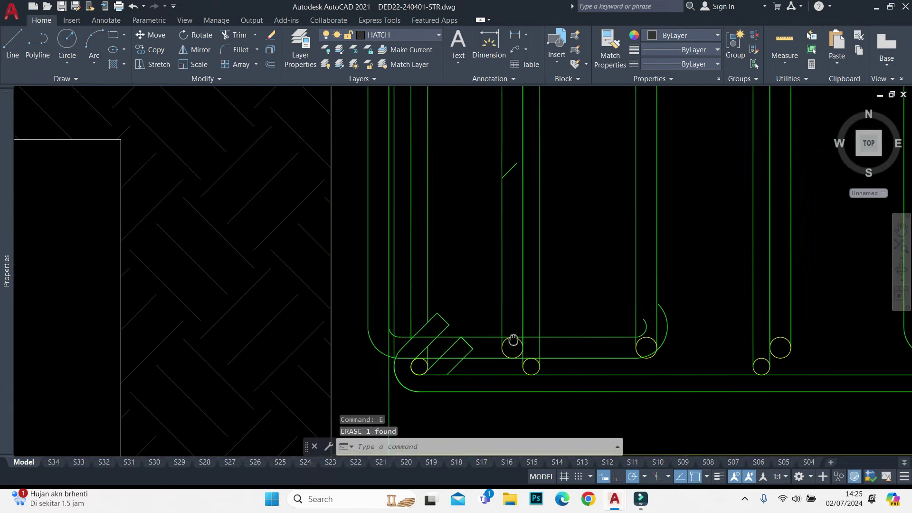
{"action": "scroll", "coordinate": [523, 323], "scroll_direction": "up", "scroll_amount": 2}
{"action": "left_click", "coordinate": [580, 292]}
{"action": "left_click", "coordinate": [532, 376]}
{"action": "type", "text": "e"}
{"action": "key", "text": "Return"}
Erase the stirrup arc and the bar circle, undoing the last step
{"action": "left_click", "coordinate": [672, 284]}
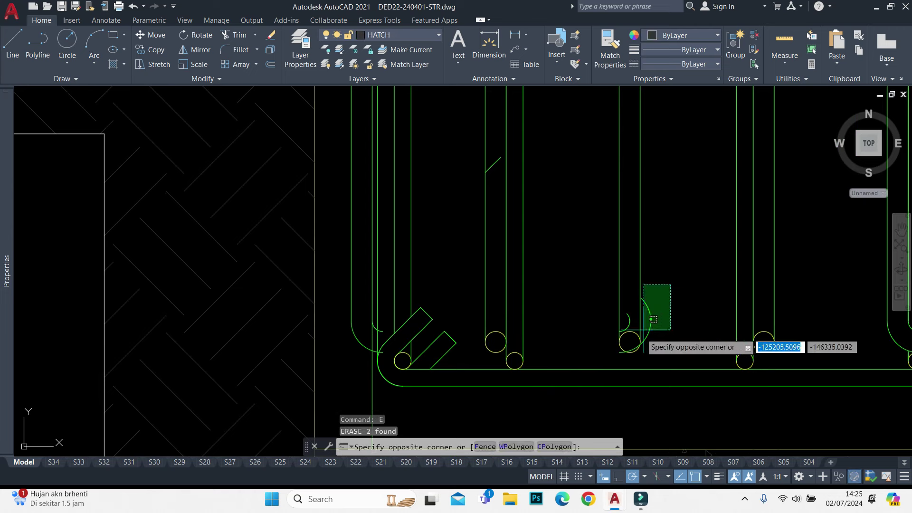
{"action": "left_click", "coordinate": [642, 334]}
{"action": "scroll", "coordinate": [639, 311], "scroll_direction": "up", "scroll_amount": 2}
{"action": "left_click", "coordinate": [646, 304]}
{"action": "scroll", "coordinate": [638, 310], "scroll_direction": "up", "scroll_amount": 2}
{"action": "left_click", "coordinate": [632, 333]}
{"action": "type", "text": "e"}
{"action": "key", "text": "Return"}
{"action": "scroll", "coordinate": [641, 286], "scroll_direction": "up", "scroll_amount": 2}
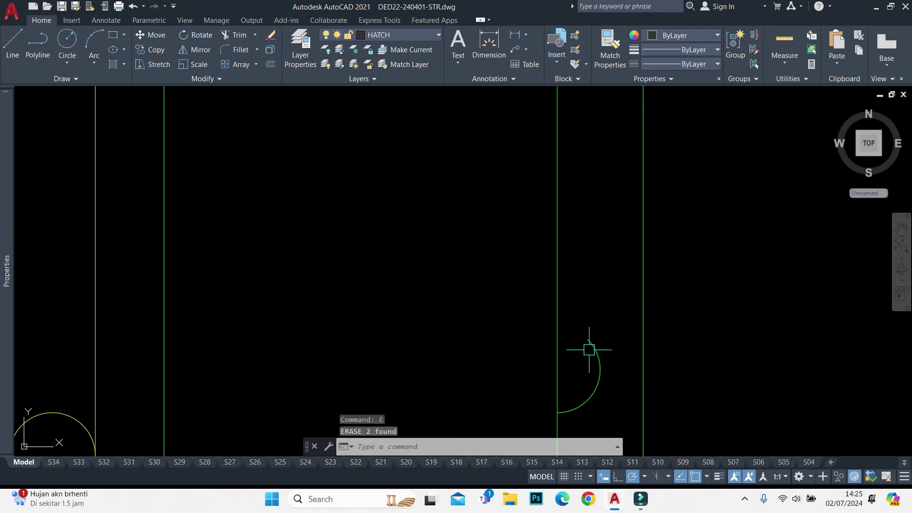
{"action": "scroll", "coordinate": [603, 303], "scroll_direction": "down", "scroll_amount": 4}
{"action": "type", "text": "e"}
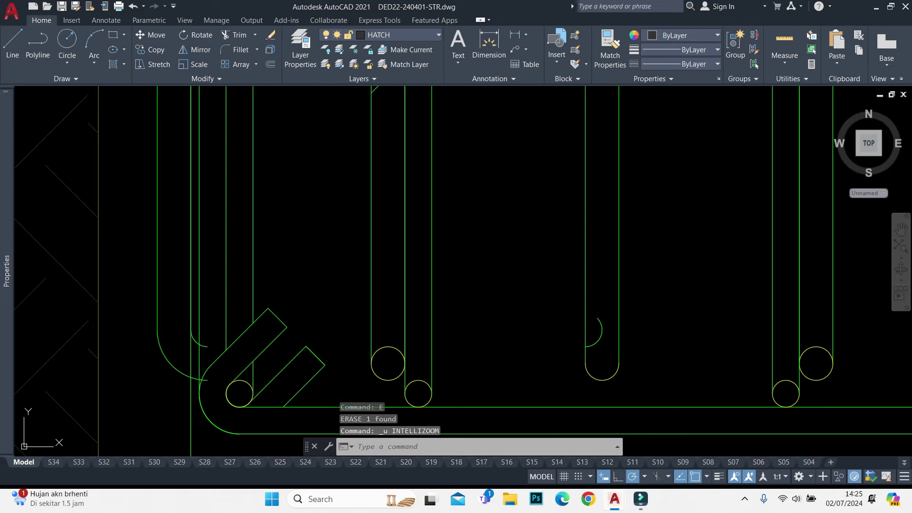
{"action": "key", "text": "ctrl+z"}
Erase the large stirrup arc and select the small arc
{"action": "left_click", "coordinate": [680, 370]}
{"action": "left_click", "coordinate": [651, 336]}
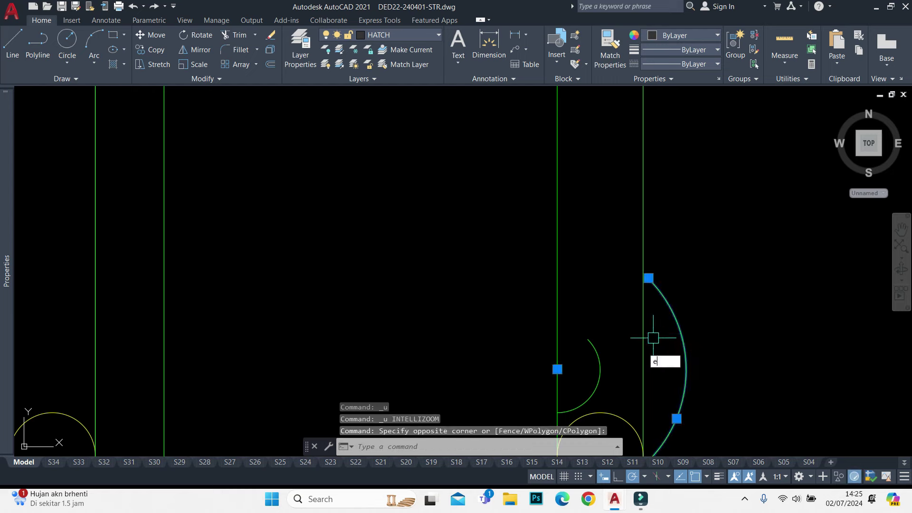
{"action": "type", "text": "e"}
{"action": "key", "text": "Return"}
{"action": "left_click", "coordinate": [703, 387]}
{"action": "left_click", "coordinate": [588, 352]}
{"action": "key", "text": "Escape"}
{"action": "scroll", "coordinate": [596, 280], "scroll_direction": "down", "scroll_amount": 5}
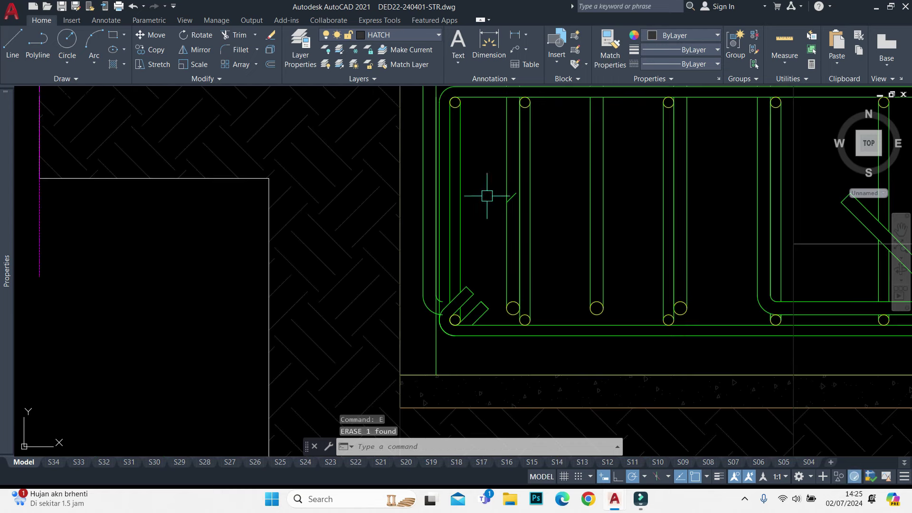
Window-select the leftover pieces at the cage's lower-left corner
{"action": "left_click", "coordinate": [491, 158]}
{"action": "left_click", "coordinate": [630, 291]}
{"action": "scroll", "coordinate": [549, 280], "scroll_direction": "down", "scroll_amount": 2}
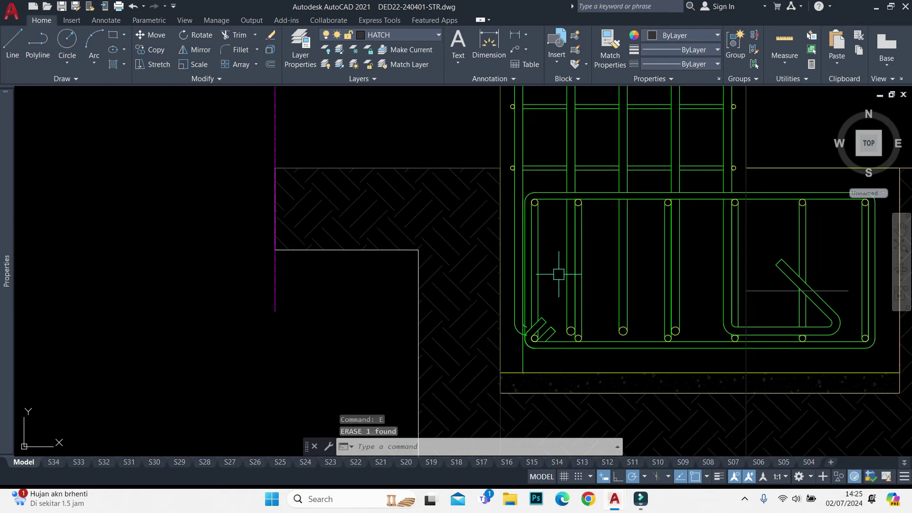
{"action": "scroll", "coordinate": [558, 274], "scroll_direction": "up", "scroll_amount": 2}
{"action": "left_click", "coordinate": [513, 378]}
{"action": "scroll", "coordinate": [541, 309], "scroll_direction": "down", "scroll_amount": 2}
{"action": "key", "text": "Escape"}
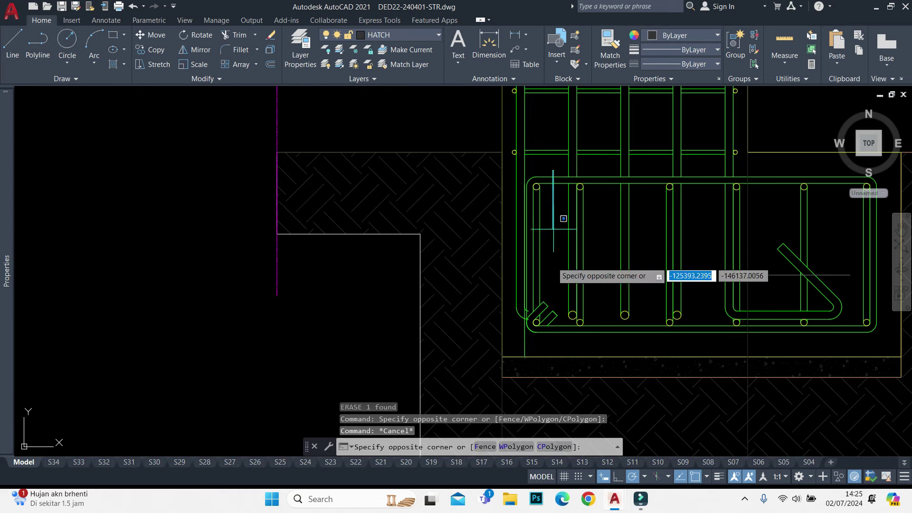
{"action": "left_click", "coordinate": [508, 335]}
{"action": "scroll", "coordinate": [528, 204], "scroll_direction": "up", "scroll_amount": 2}
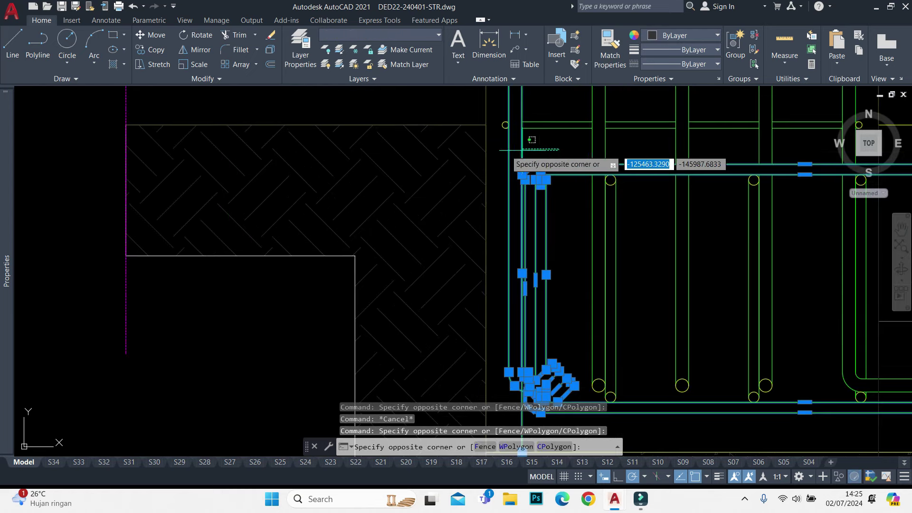
Attempt a stretch on the left-side rebar, then abandon it
{"action": "left_click", "coordinate": [532, 139]}
{"action": "scroll", "coordinate": [529, 180], "scroll_direction": "up", "scroll_amount": 2}
{"action": "type", "text": "s"}
{"action": "key", "text": "Return"}
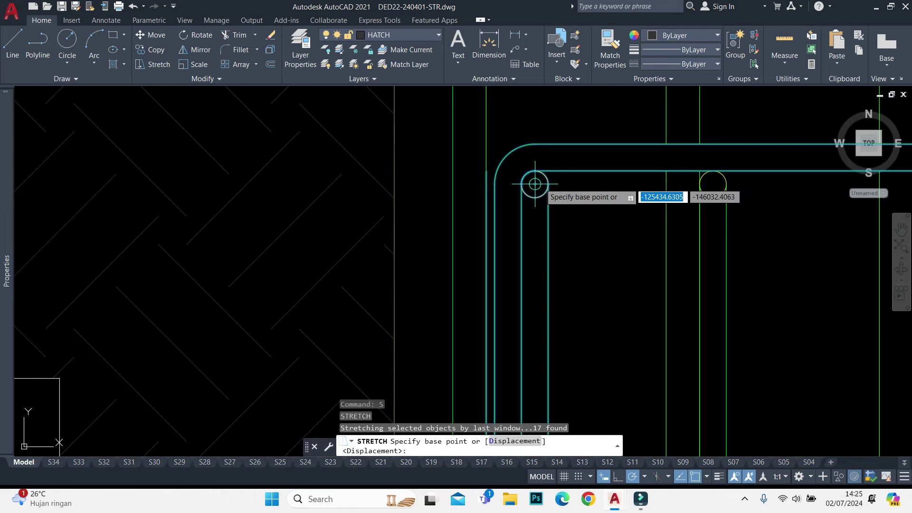
{"action": "left_click", "coordinate": [548, 183]}
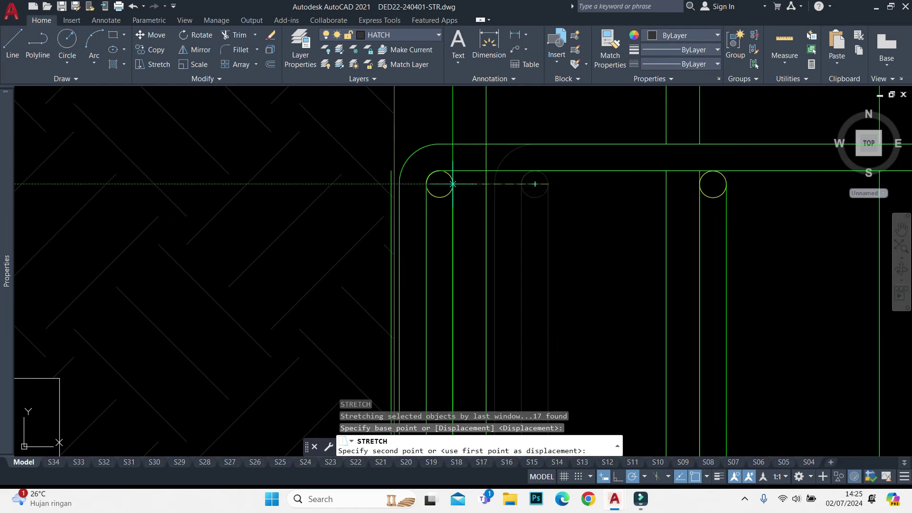
{"action": "key", "text": "Escape"}
{"action": "left_click", "coordinate": [593, 139]}
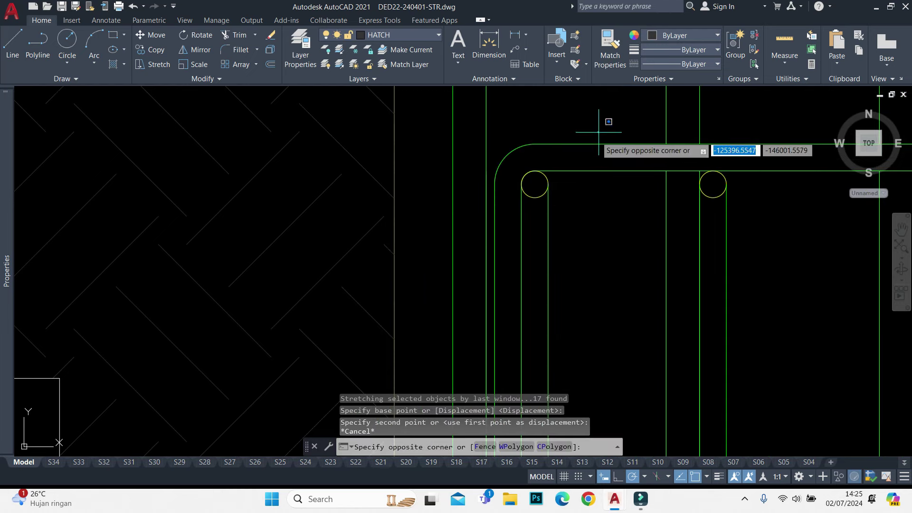
{"action": "scroll", "coordinate": [594, 142], "scroll_direction": "down", "scroll_amount": 2}
{"action": "key", "text": "Escape"}
Crossing-select the cage's left side and stretch it 41 units left
{"action": "left_click", "coordinate": [617, 399]}
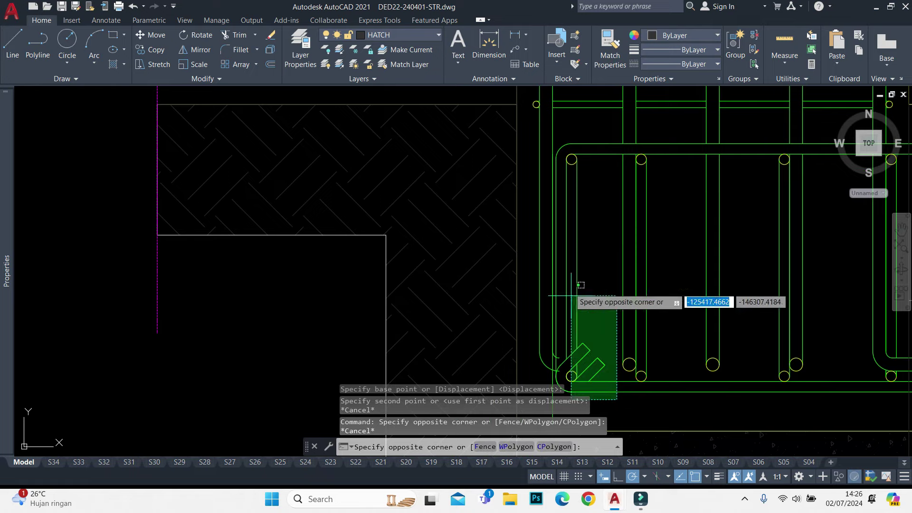
{"action": "left_click", "coordinate": [554, 126]}
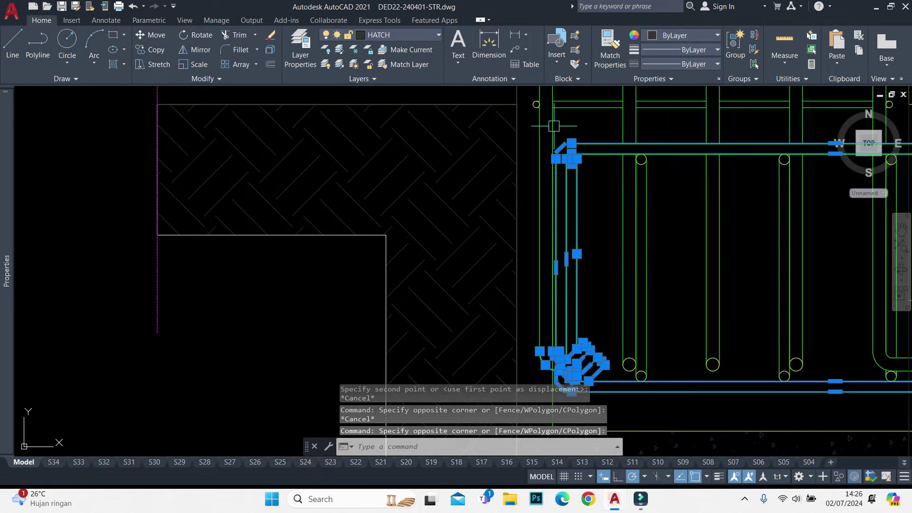
{"action": "scroll", "coordinate": [594, 164], "scroll_direction": "up", "scroll_amount": 3}
{"action": "type", "text": "s"}
{"action": "key", "text": "Return"}
{"action": "scroll", "coordinate": [589, 174], "scroll_direction": "up", "scroll_amount": 1}
{"action": "left_click", "coordinate": [589, 173]}
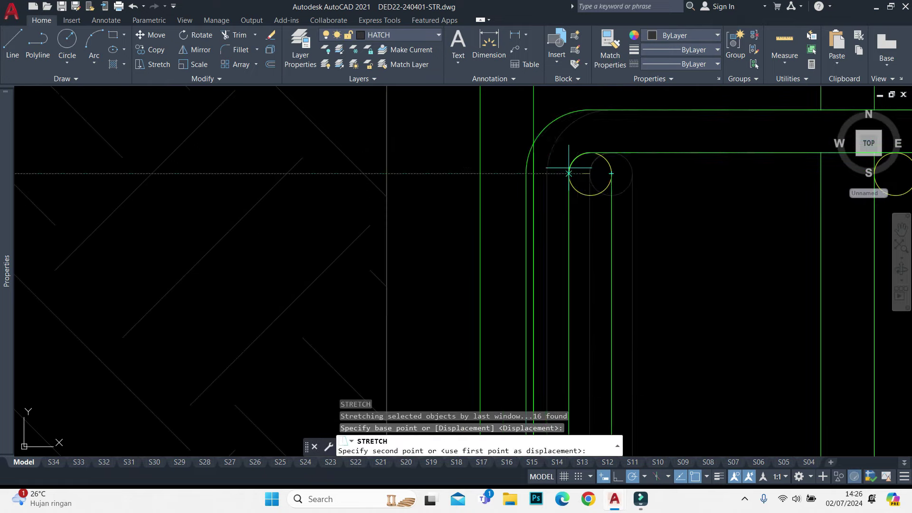
{"action": "left_click", "coordinate": [480, 174]}
{"action": "scroll", "coordinate": [491, 150], "scroll_direction": "down", "scroll_amount": 2}
Trim the corner lines of the cage with a fence
{"action": "type", "text": "t"}
{"action": "scroll", "coordinate": [504, 182], "scroll_direction": "up", "scroll_amount": 1}
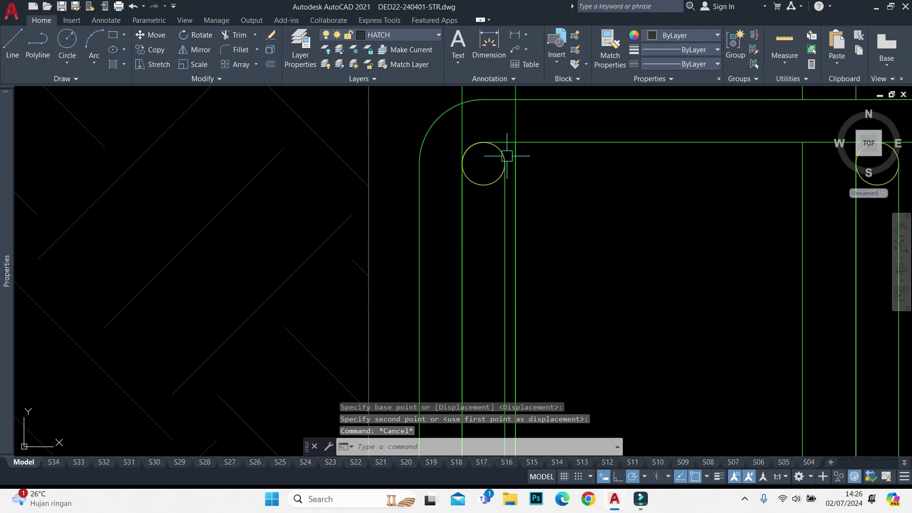
{"action": "scroll", "coordinate": [509, 147], "scroll_direction": "up", "scroll_amount": 3}
{"action": "type", "text": "tr"}
{"action": "key", "text": "Return"}
{"action": "left_click", "coordinate": [404, 218]}
{"action": "left_click", "coordinate": [579, 164]}
{"action": "key", "text": "Return"}
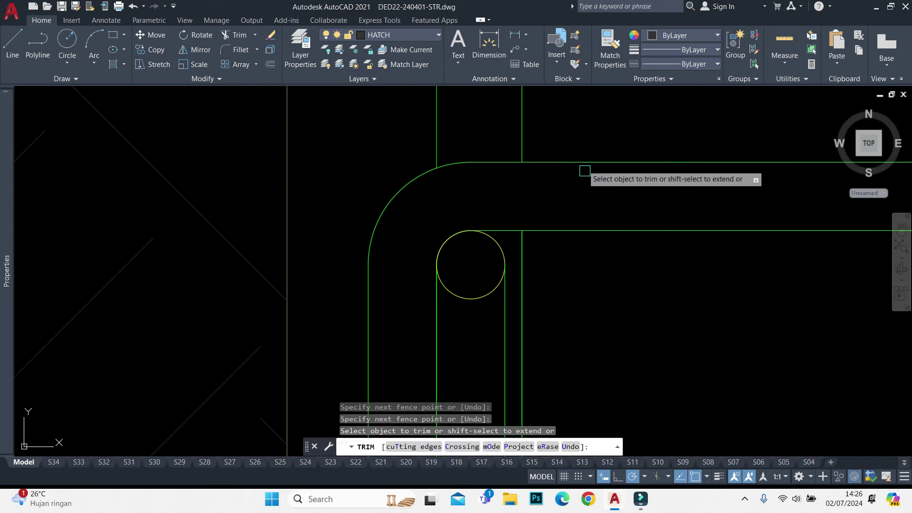
{"action": "scroll", "coordinate": [601, 254], "scroll_direction": "down", "scroll_amount": 4}
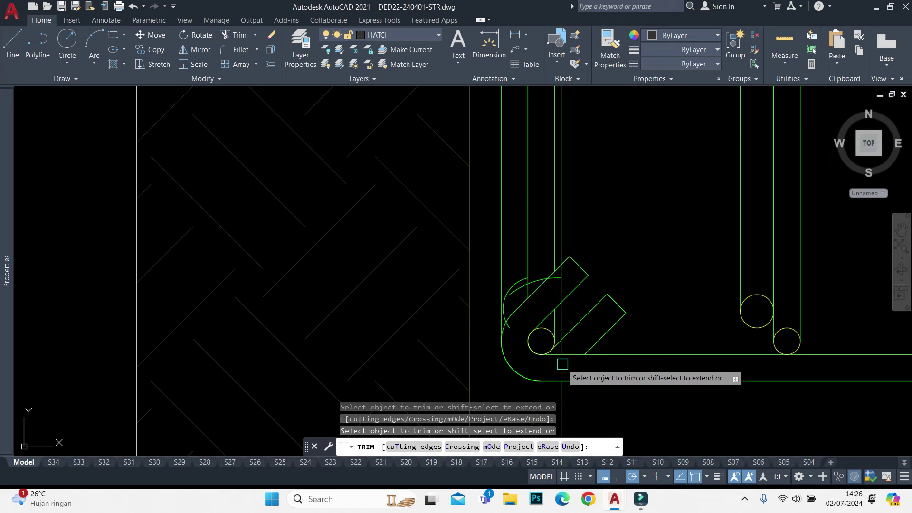
{"action": "key", "text": "Escape"}
Erase the two corner arcs and another leftover corner piece
{"action": "scroll", "coordinate": [515, 254], "scroll_direction": "up", "scroll_amount": 2}
{"action": "scroll", "coordinate": [505, 255], "scroll_direction": "up", "scroll_amount": 2}
{"action": "left_click", "coordinate": [505, 254]}
{"action": "left_click", "coordinate": [490, 333]}
{"action": "type", "text": "e"}
{"action": "key", "text": "Return"}
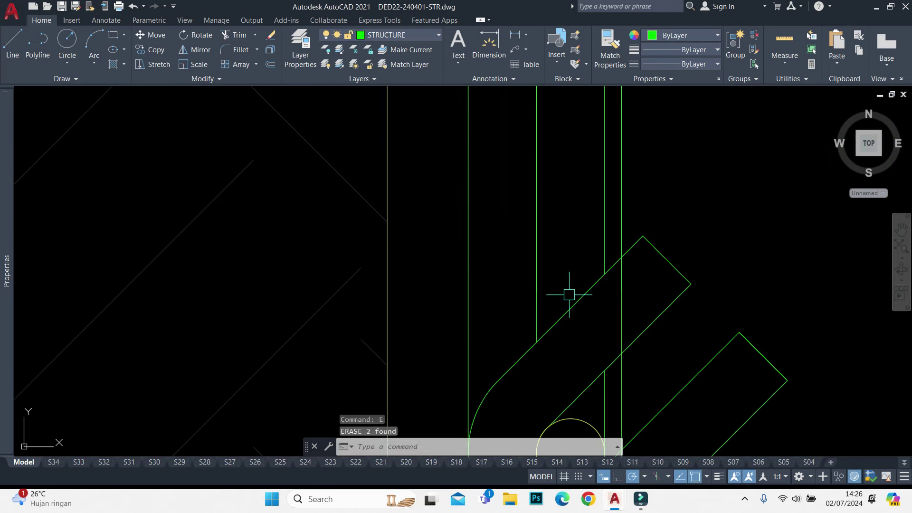
{"action": "scroll", "coordinate": [582, 251], "scroll_direction": "down", "scroll_amount": 4}
{"action": "scroll", "coordinate": [603, 326], "scroll_direction": "down", "scroll_amount": 2}
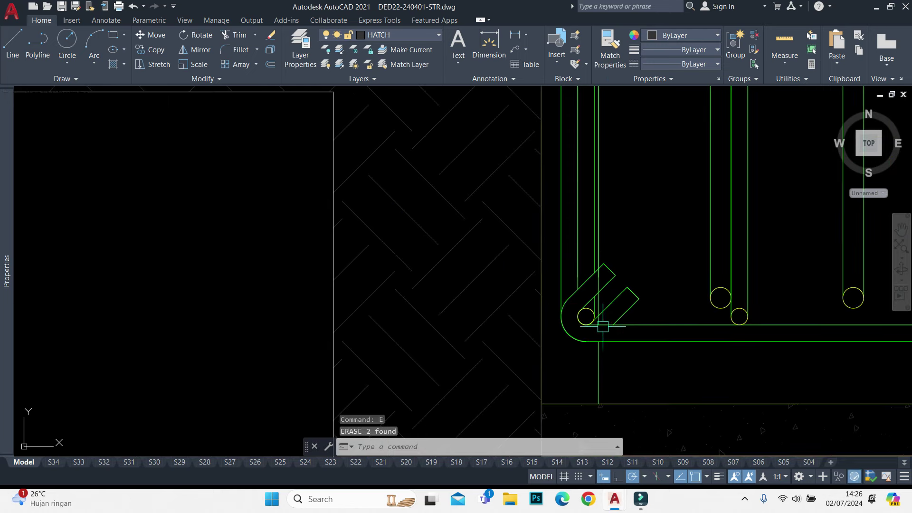
{"action": "type", "text": "e"}
{"action": "key", "text": "Return"}
{"action": "scroll", "coordinate": [601, 313], "scroll_direction": "down", "scroll_amount": 2}
{"action": "scroll", "coordinate": [595, 347], "scroll_direction": "up", "scroll_amount": 3}
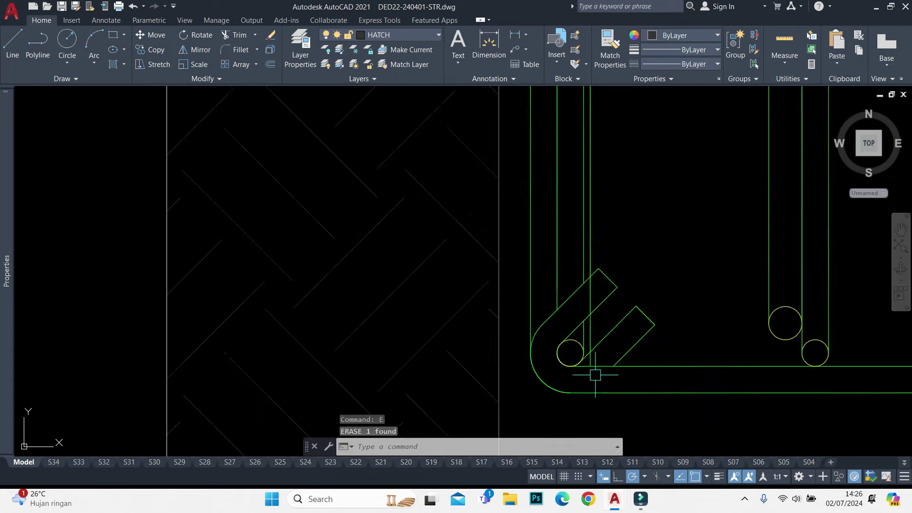
{"action": "scroll", "coordinate": [595, 356], "scroll_direction": "up", "scroll_amount": 2}
Start TRIM at the hook corner, cancel it, and center the rebar section
{"action": "type", "text": "tr"}
{"action": "key", "text": "Return"}
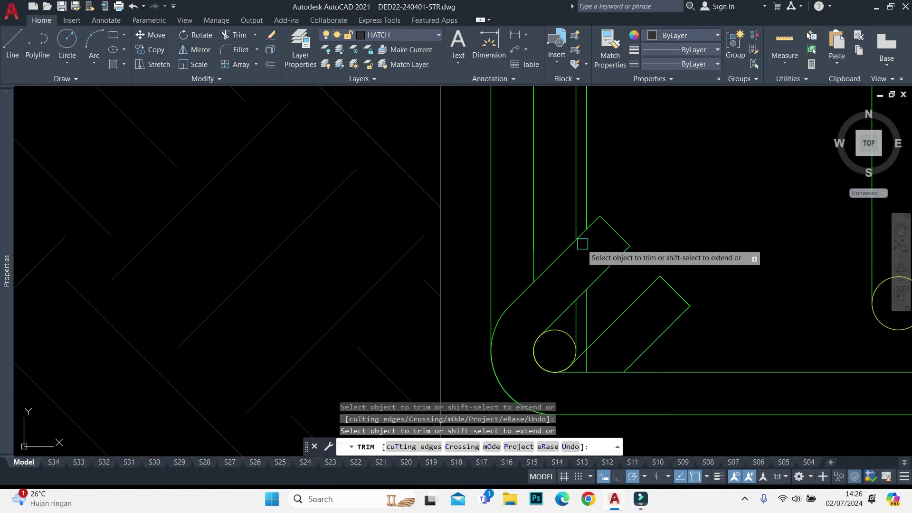
{"action": "scroll", "coordinate": [592, 365], "scroll_direction": "down", "scroll_amount": 2}
{"action": "key", "text": "Escape"}
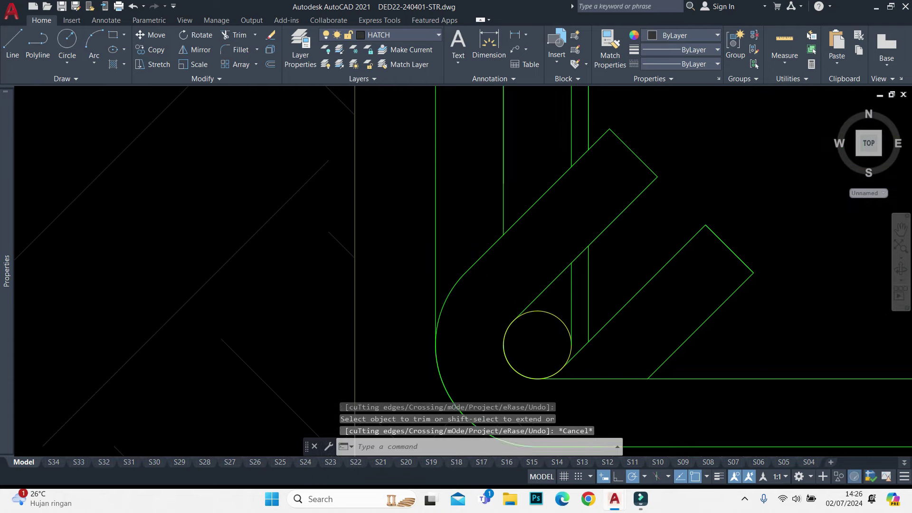
{"action": "scroll", "coordinate": [598, 352], "scroll_direction": "down", "scroll_amount": 4}
{"action": "middle_click_drag", "start_coordinate": [644, 317], "coordinate": [619, 315]}
{"action": "mouse_move", "coordinate": [554, 246]}
{"action": "middle_mouse_down"}
{"action": "mouse_move", "coordinate": [503, 350]}
{"action": "mouse_move", "coordinate": [480, 303]}
{"action": "middle_mouse_up"}
{"action": "scroll", "coordinate": [566, 234], "scroll_direction": "down", "scroll_amount": 4}
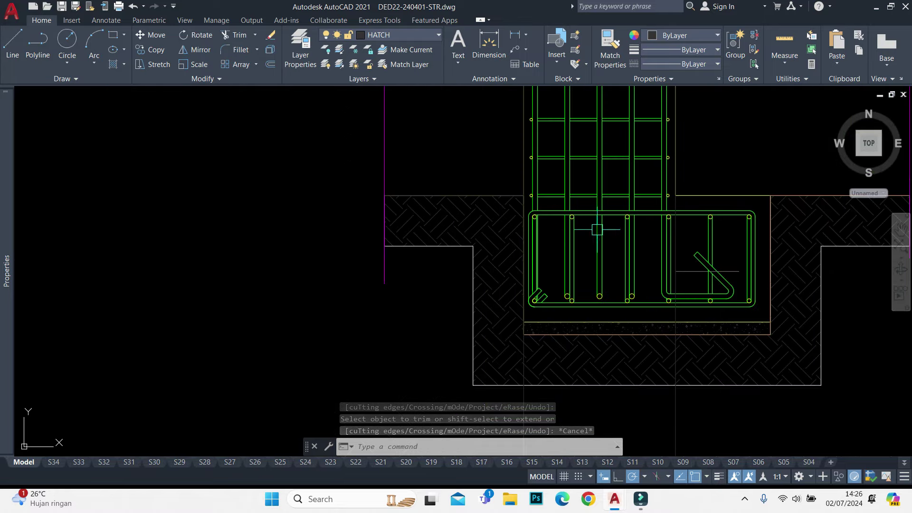
Erase the old right-hand rebars from the pile-cap section
{"action": "scroll", "coordinate": [636, 200], "scroll_direction": "up", "scroll_amount": 2}
{"action": "left_click", "coordinate": [604, 209]}
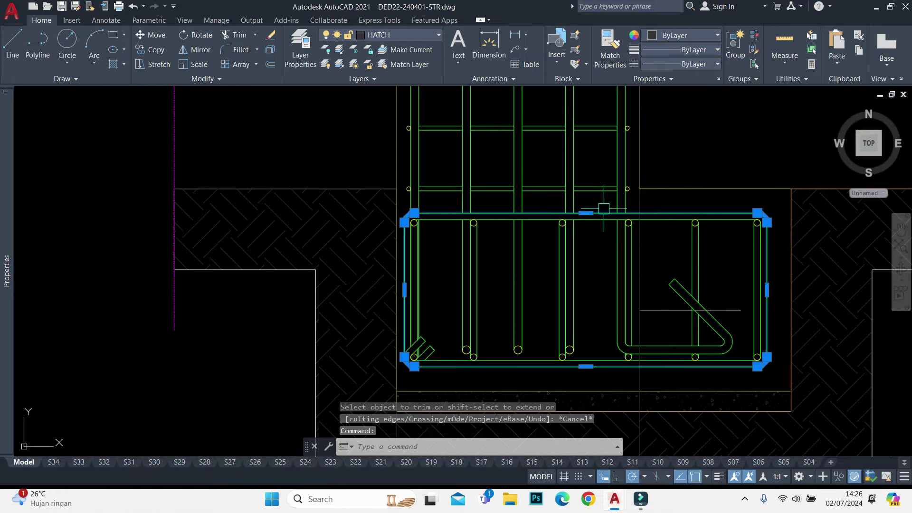
{"action": "key", "text": "Escape"}
{"action": "left_click", "coordinate": [597, 190]}
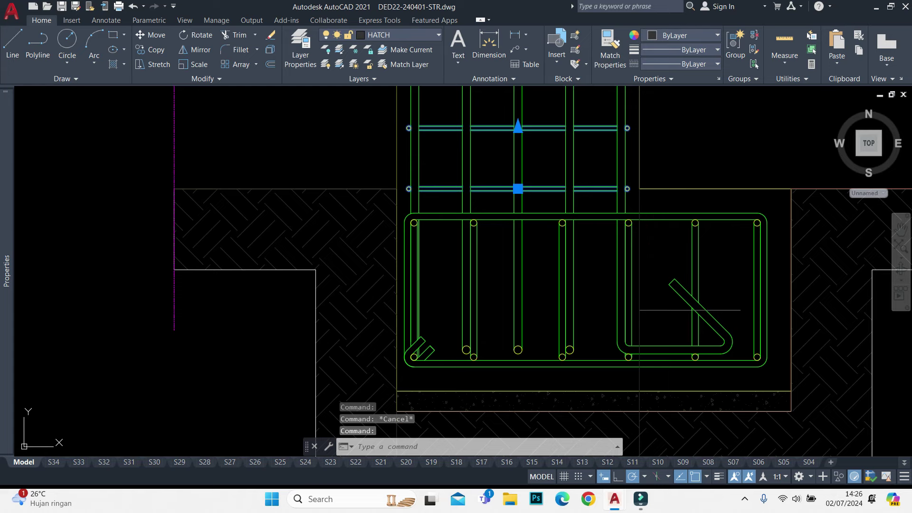
{"action": "scroll", "coordinate": [615, 206], "scroll_direction": "up", "scroll_amount": 3}
{"action": "left_click", "coordinate": [566, 170]}
{"action": "scroll", "coordinate": [570, 171], "scroll_direction": "down", "scroll_amount": 4}
{"action": "left_click", "coordinate": [721, 306]}
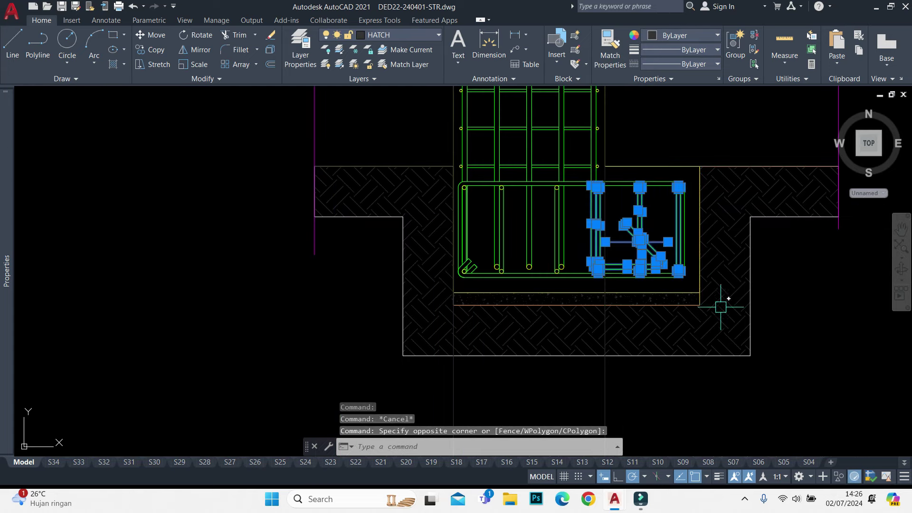
{"action": "type", "text": "e"}
{"action": "key", "text": "Return"}
Stretch the section's right wall and stirrup end leftwards
{"action": "scroll", "coordinate": [684, 271], "scroll_direction": "down", "scroll_amount": 4}
{"action": "left_click", "coordinate": [808, 335]}
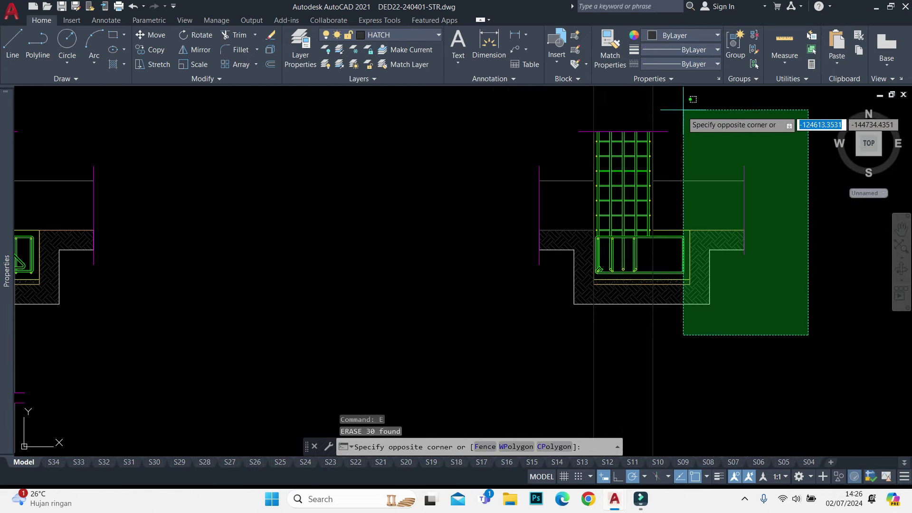
{"action": "left_click", "coordinate": [683, 110]}
{"action": "scroll", "coordinate": [665, 209], "scroll_direction": "up", "scroll_amount": 2}
{"action": "type", "text": "s"}
{"action": "key", "text": "Return"}
{"action": "scroll", "coordinate": [708, 238], "scroll_direction": "up", "scroll_amount": 2}
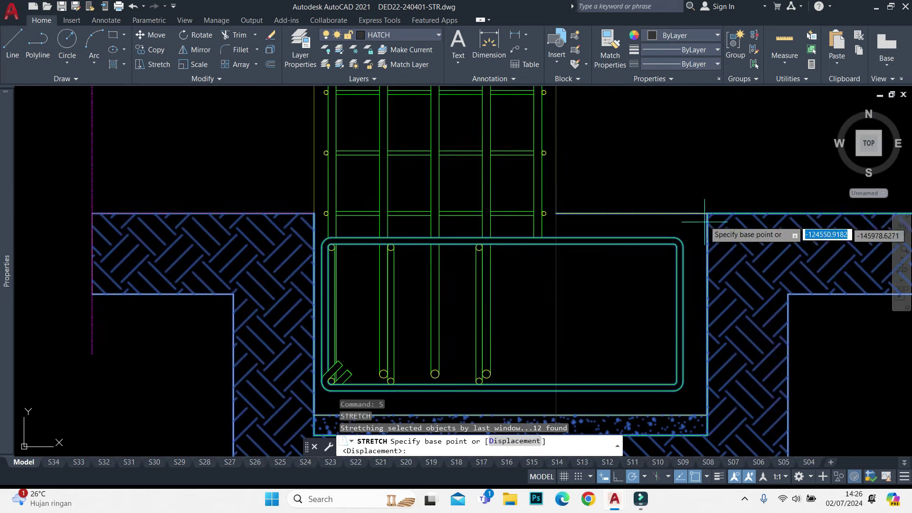
{"action": "left_click", "coordinate": [706, 214]}
{"action": "left_click", "coordinate": [556, 212]}
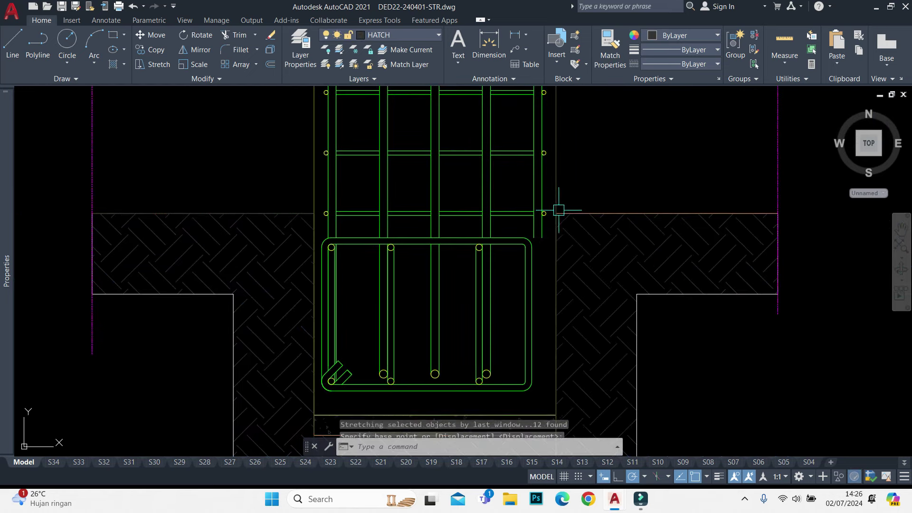
{"action": "scroll", "coordinate": [542, 237], "scroll_direction": "up", "scroll_amount": 3}
{"action": "scroll", "coordinate": [529, 237], "scroll_direction": "up", "scroll_amount": 3}
{"action": "scroll", "coordinate": [542, 190], "scroll_direction": "up", "scroll_amount": 3}
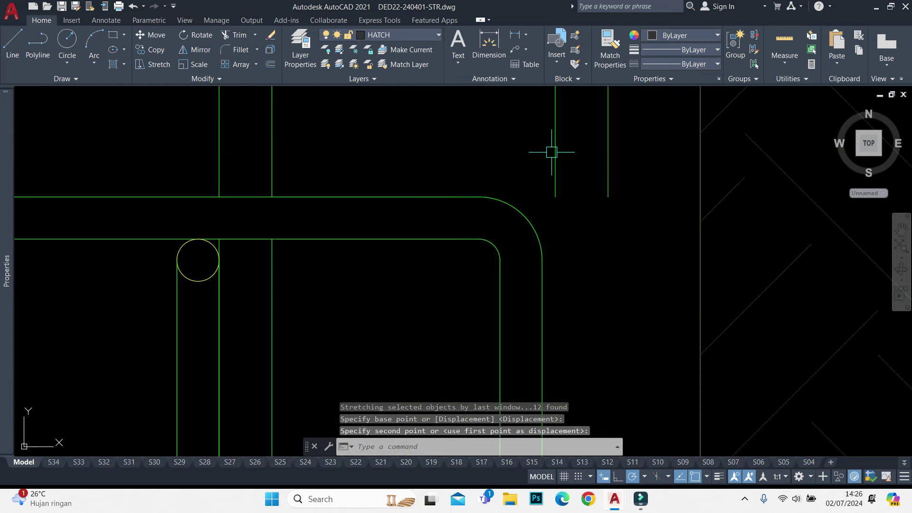
{"action": "scroll", "coordinate": [553, 173], "scroll_direction": "down", "scroll_amount": 3}
{"action": "key", "text": "Escape"}
Stretch the stirrup's top-right corner to its new position
{"action": "scroll", "coordinate": [560, 138], "scroll_direction": "down", "scroll_amount": 3}
{"action": "scroll", "coordinate": [570, 133], "scroll_direction": "down", "scroll_amount": 3}
{"action": "left_click", "coordinate": [570, 129]}
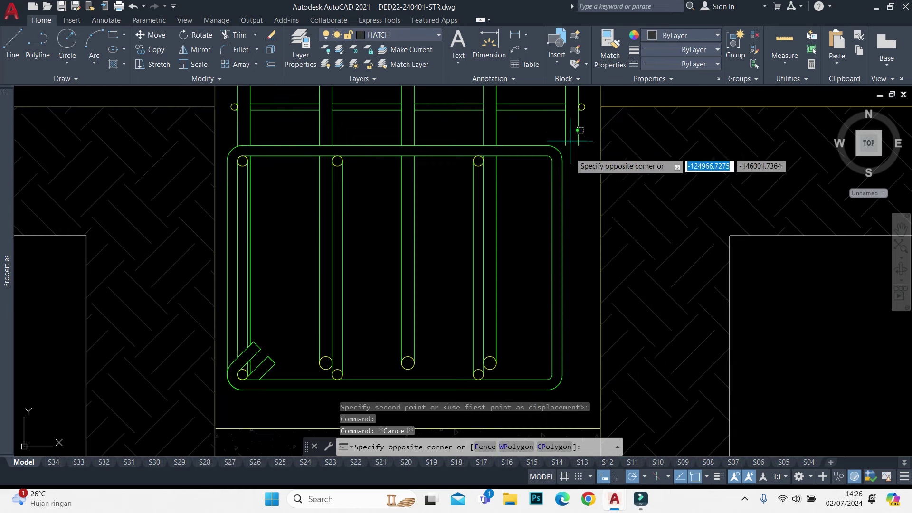
{"action": "left_click", "coordinate": [525, 408]}
{"action": "scroll", "coordinate": [589, 138], "scroll_direction": "up", "scroll_amount": 2}
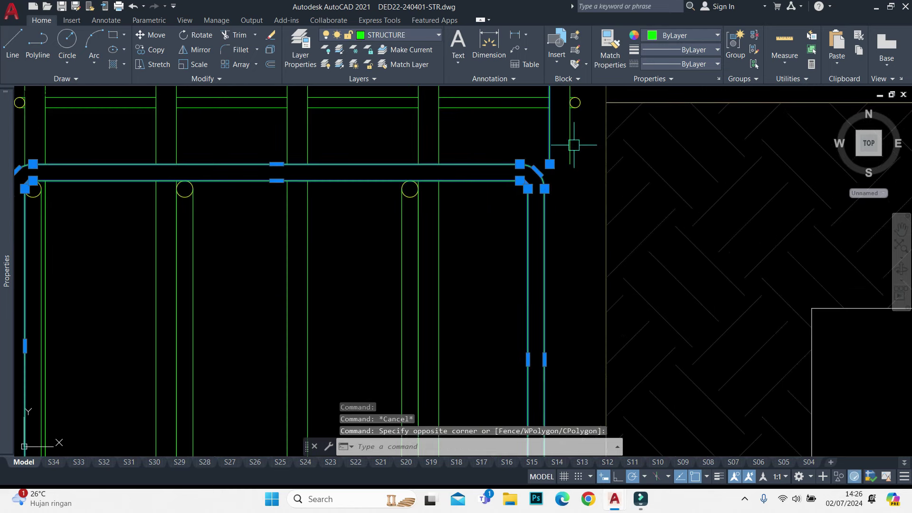
{"action": "scroll", "coordinate": [542, 181], "scroll_direction": "up", "scroll_amount": 2}
{"action": "scroll", "coordinate": [546, 190], "scroll_direction": "up", "scroll_amount": 1}
{"action": "type", "text": "s"}
{"action": "key", "text": "Return"}
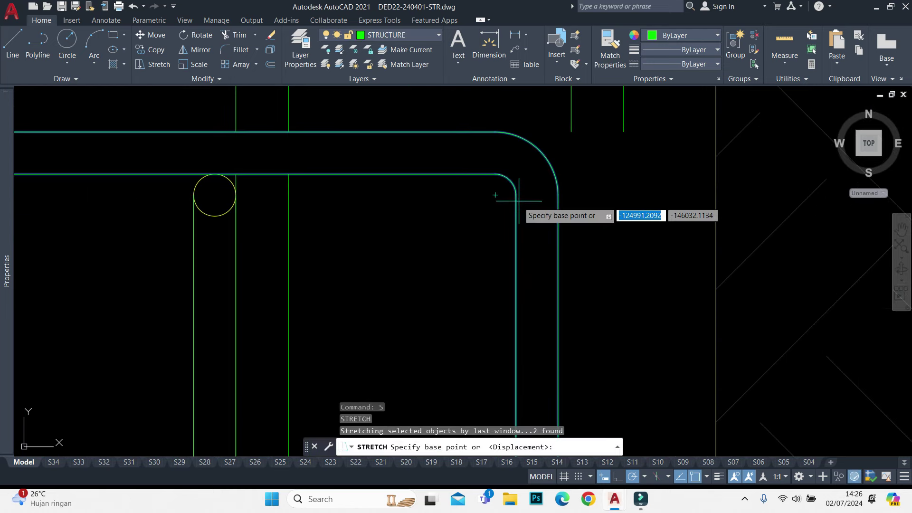
{"action": "left_click", "coordinate": [515, 195]}
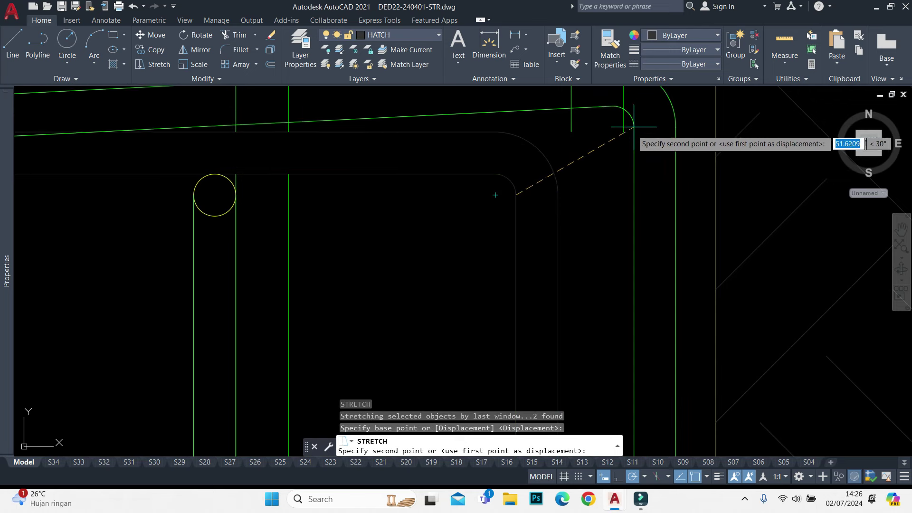
{"action": "left_click", "coordinate": [614, 186]}
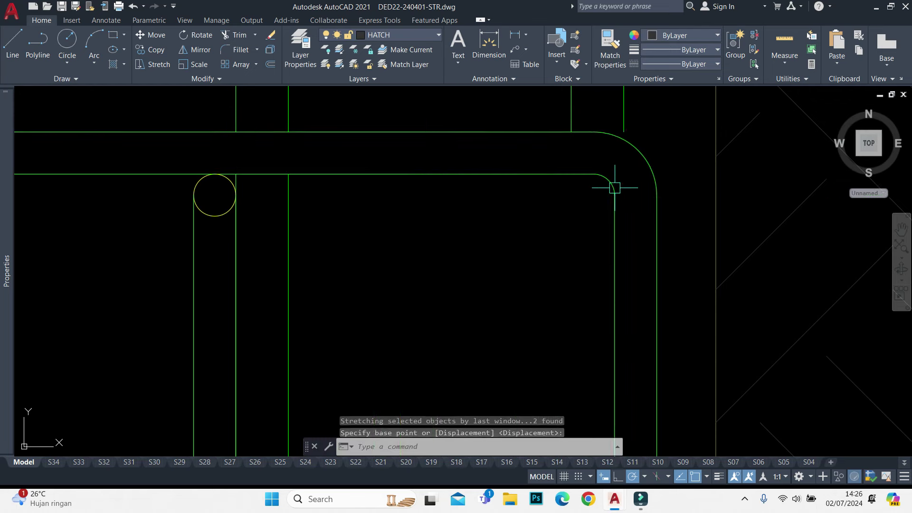
Start extending the bars to a boundary with EX, then cancel it
{"action": "scroll", "coordinate": [615, 187], "scroll_direction": "down", "scroll_amount": 2}
{"action": "type", "text": "ex"}
{"action": "key", "text": "Return"}
{"action": "scroll", "coordinate": [646, 112], "scroll_direction": "down", "scroll_amount": 4}
{"action": "key", "text": "Escape"}
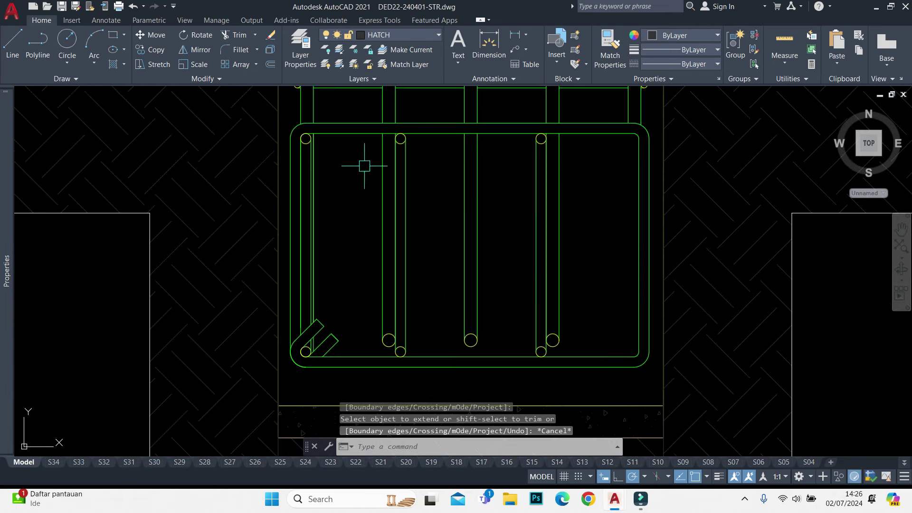
Mirror the left-hand bars and lower-left bend bars to the right side, keeping the originals
{"action": "scroll", "coordinate": [342, 155], "scroll_direction": "up", "scroll_amount": 2}
{"action": "left_click", "coordinate": [328, 166]}
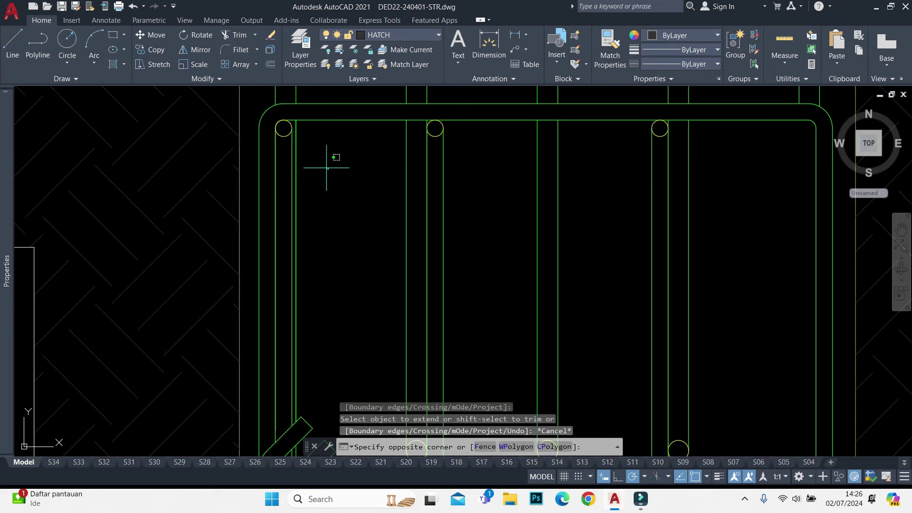
{"action": "left_click", "coordinate": [285, 121]}
{"action": "scroll", "coordinate": [366, 191], "scroll_direction": "down", "scroll_amount": 2}
{"action": "scroll", "coordinate": [365, 191], "scroll_direction": "up", "scroll_amount": 4}
{"action": "scroll", "coordinate": [302, 330], "scroll_direction": "up", "scroll_amount": 4}
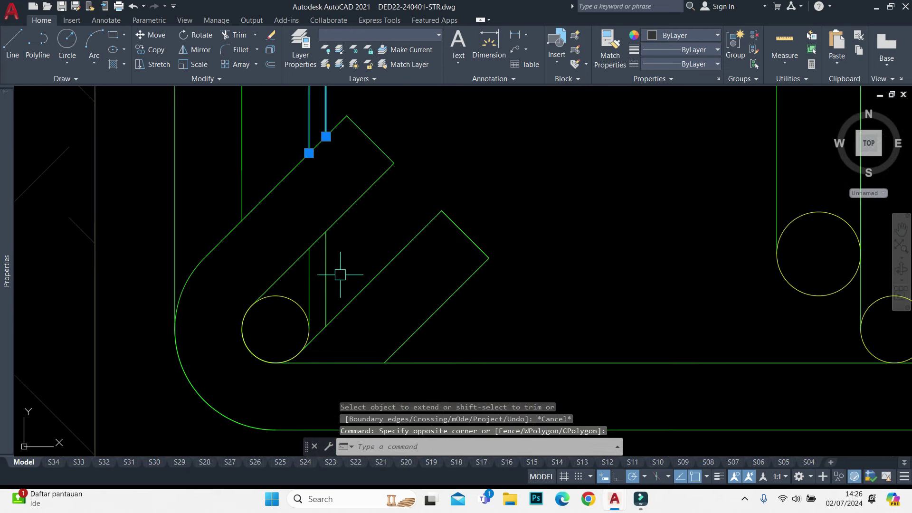
{"action": "left_click", "coordinate": [340, 273]}
{"action": "left_click", "coordinate": [287, 293]}
{"action": "scroll", "coordinate": [292, 300], "scroll_direction": "down", "scroll_amount": 5}
{"action": "scroll", "coordinate": [611, 179], "scroll_direction": "up", "scroll_amount": 1}
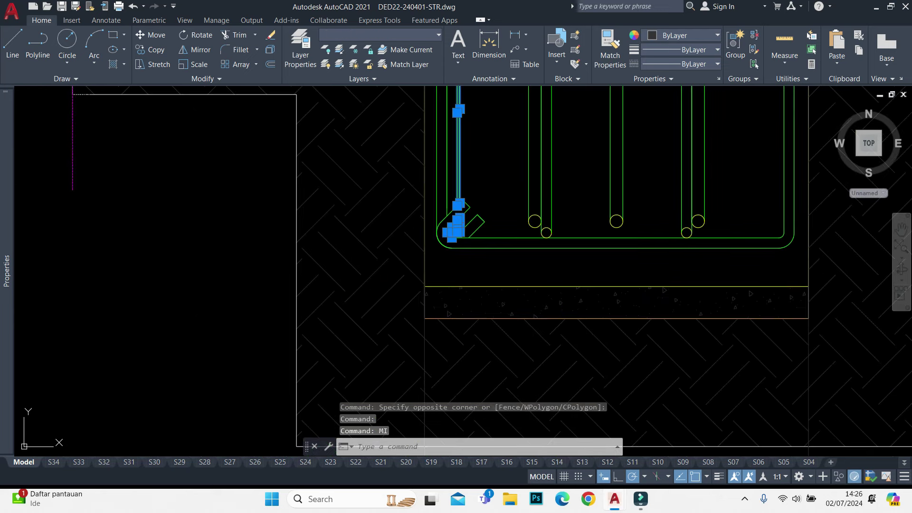
{"action": "type", "text": "mi"}
{"action": "key", "text": "Return"}
{"action": "left_click", "coordinate": [620, 291]}
{"action": "left_click", "coordinate": [665, 240]}
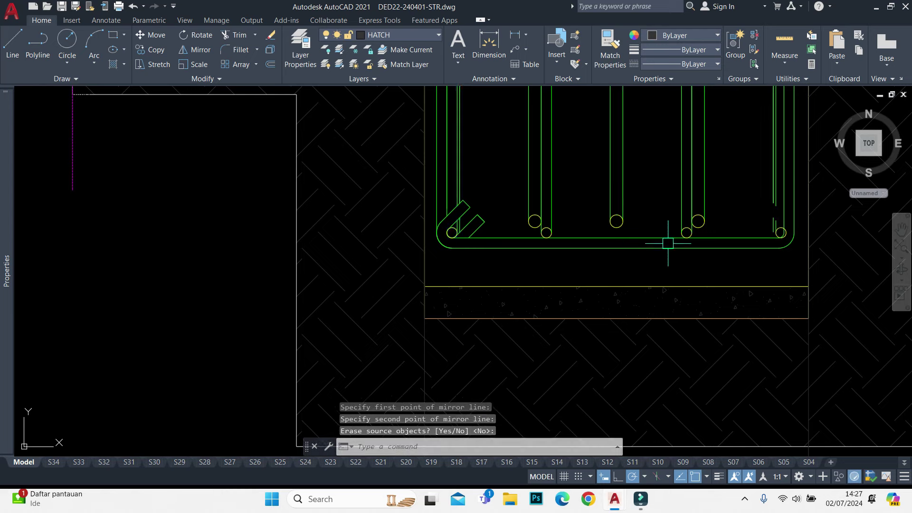
{"action": "key", "text": "Return"}
Select the mirrored top-right corner bar and the right vertical stirrup leg
{"action": "middle_click_drag", "start_coordinate": [770, 208], "coordinate": [634, 303]}
{"action": "scroll", "coordinate": [641, 114], "scroll_direction": "up", "scroll_amount": 2}
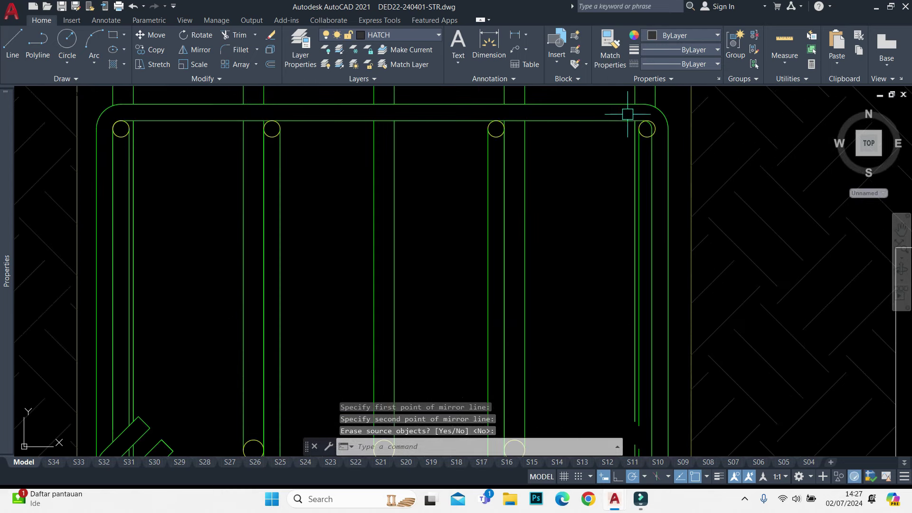
{"action": "scroll", "coordinate": [641, 118], "scroll_direction": "up", "scroll_amount": 4}
{"action": "left_click_drag", "start_coordinate": [662, 142], "coordinate": [671, 144]}
{"action": "left_click", "coordinate": [632, 184]}
{"action": "scroll", "coordinate": [631, 161], "scroll_direction": "down", "scroll_amount": 6}
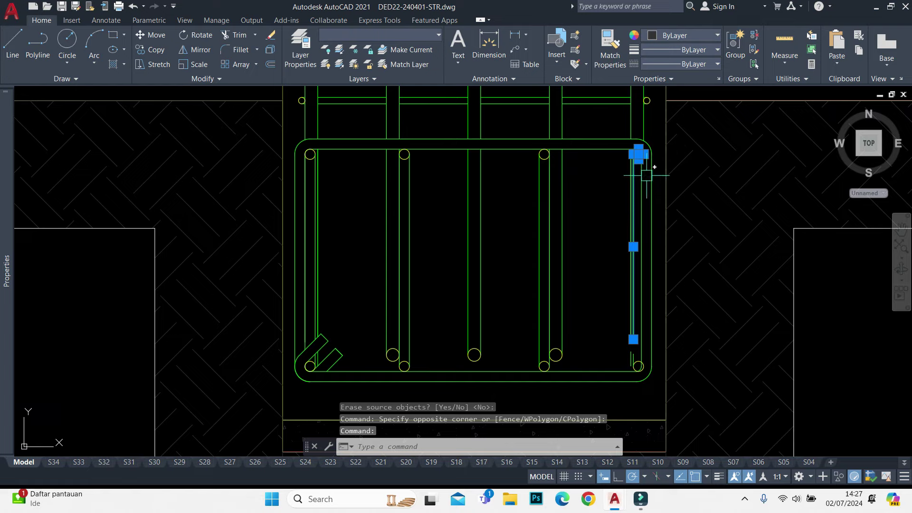
{"action": "scroll", "coordinate": [648, 285], "scroll_direction": "up", "scroll_amount": 2}
{"action": "scroll", "coordinate": [591, 158], "scroll_direction": "up", "scroll_amount": 2}
{"action": "scroll", "coordinate": [600, 283], "scroll_direction": "up", "scroll_amount": 3}
{"action": "scroll", "coordinate": [607, 216], "scroll_direction": "up", "scroll_amount": 2}
Move the bottom-right corner bar into the stirrup corner
{"action": "left_click", "coordinate": [608, 216]}
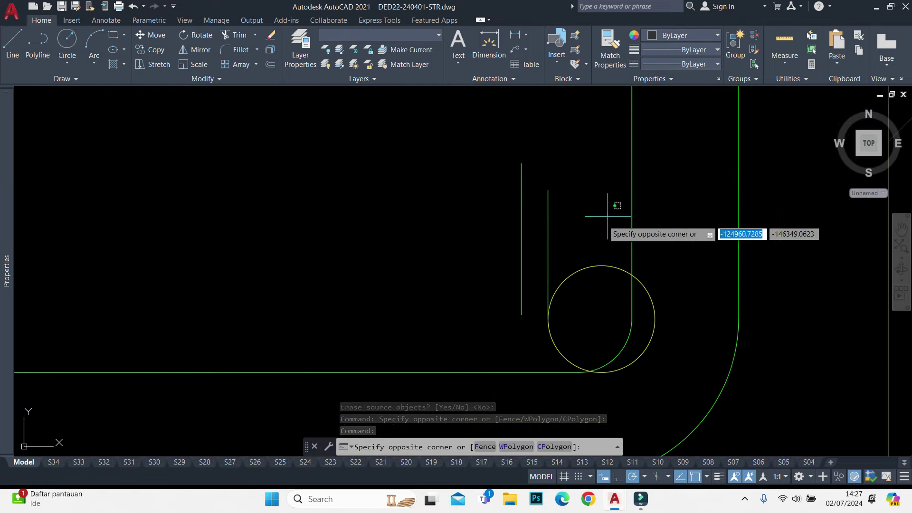
{"action": "left_click", "coordinate": [529, 309]}
{"action": "type", "text": "m"}
{"action": "key", "text": "Return"}
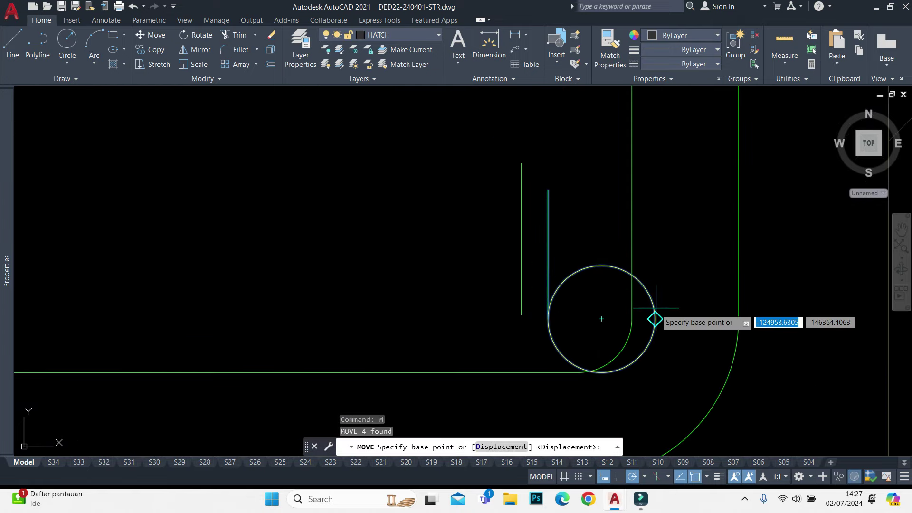
{"action": "left_click", "coordinate": [601, 319]}
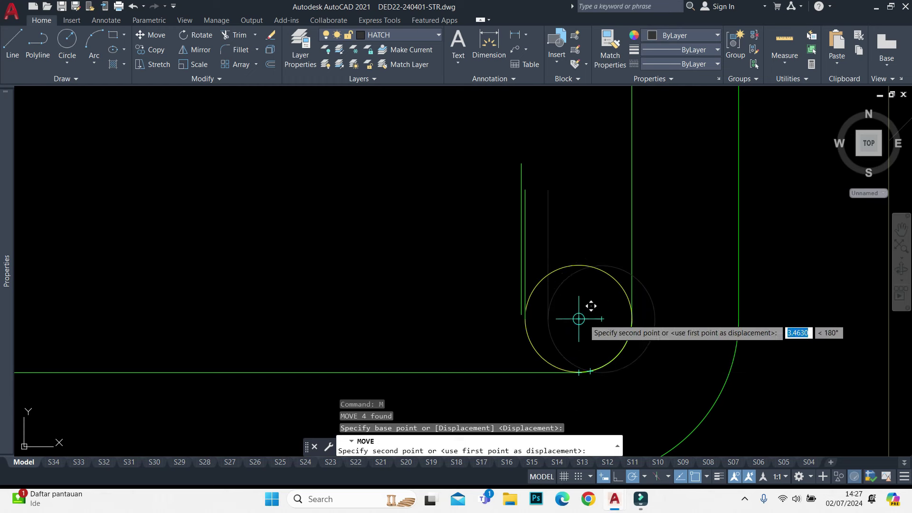
{"action": "left_click", "coordinate": [579, 318]}
Grip-stretch the end of the right vertical bar to a new point, then clear the grips
{"action": "scroll", "coordinate": [551, 265], "scroll_direction": "down", "scroll_amount": 2}
{"action": "scroll", "coordinate": [533, 192], "scroll_direction": "down", "scroll_amount": 3}
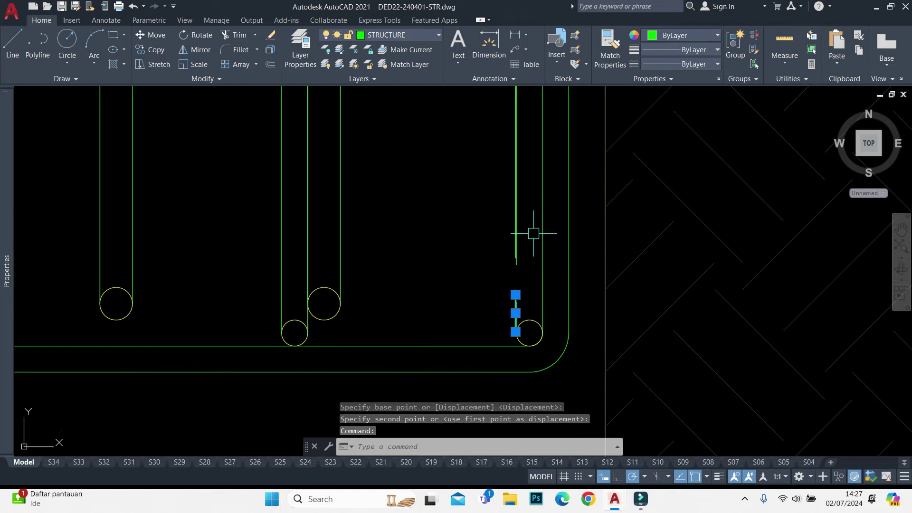
{"action": "left_click", "coordinate": [515, 153]}
{"action": "scroll", "coordinate": [506, 165], "scroll_direction": "up", "scroll_amount": 2}
{"action": "scroll", "coordinate": [484, 265], "scroll_direction": "up", "scroll_amount": 5}
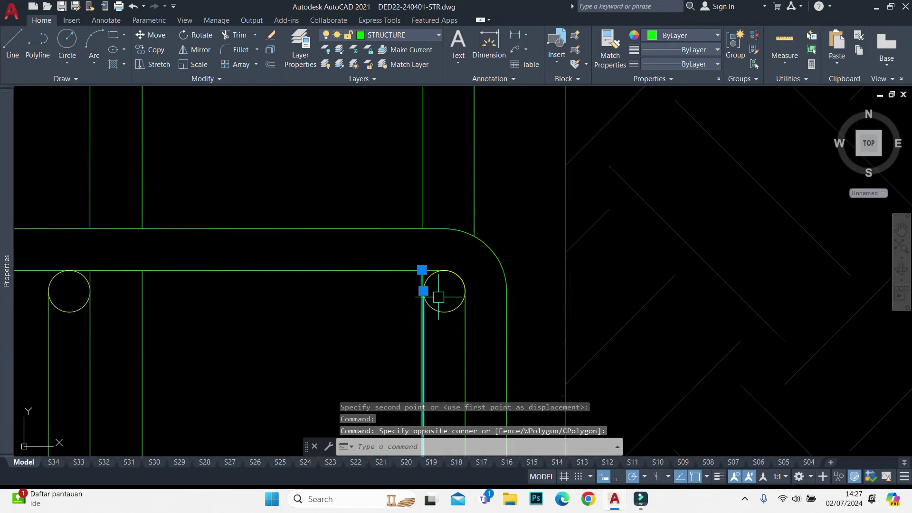
{"action": "scroll", "coordinate": [433, 294], "scroll_direction": "up", "scroll_amount": 5}
{"action": "scroll", "coordinate": [414, 244], "scroll_direction": "down", "scroll_amount": 5}
{"action": "scroll", "coordinate": [415, 240], "scroll_direction": "down", "scroll_amount": 6}
{"action": "scroll", "coordinate": [438, 331], "scroll_direction": "up", "scroll_amount": 5}
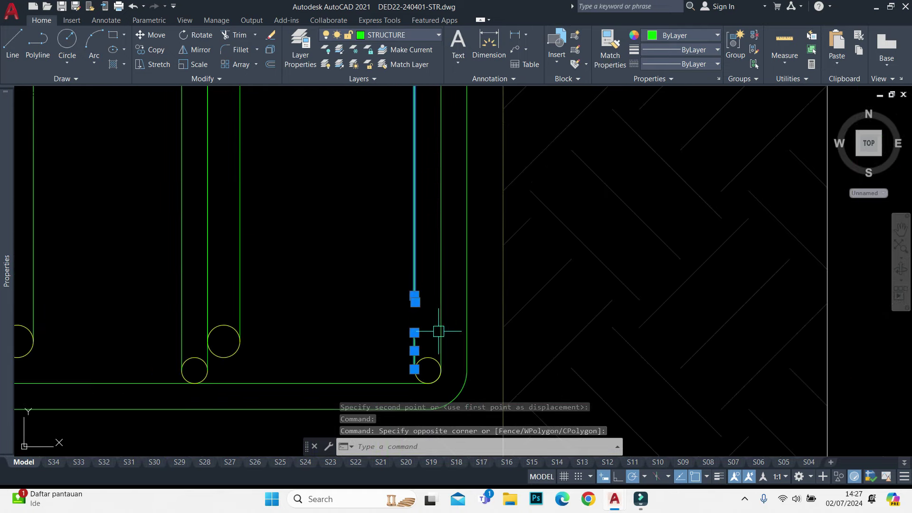
{"action": "scroll", "coordinate": [414, 322], "scroll_direction": "up", "scroll_amount": 3}
{"action": "left_click", "coordinate": [415, 300]}
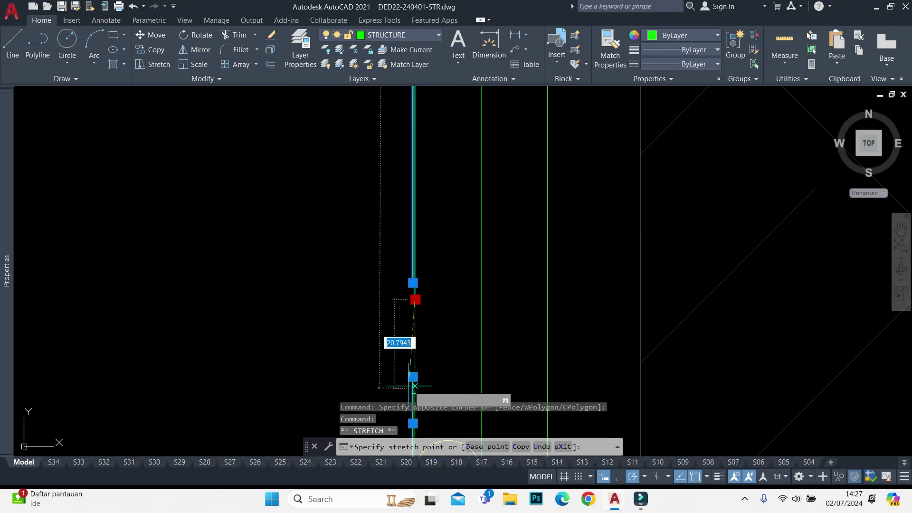
{"action": "scroll", "coordinate": [414, 383], "scroll_direction": "up", "scroll_amount": 3}
{"action": "scroll", "coordinate": [427, 392], "scroll_direction": "down", "scroll_amount": 2}
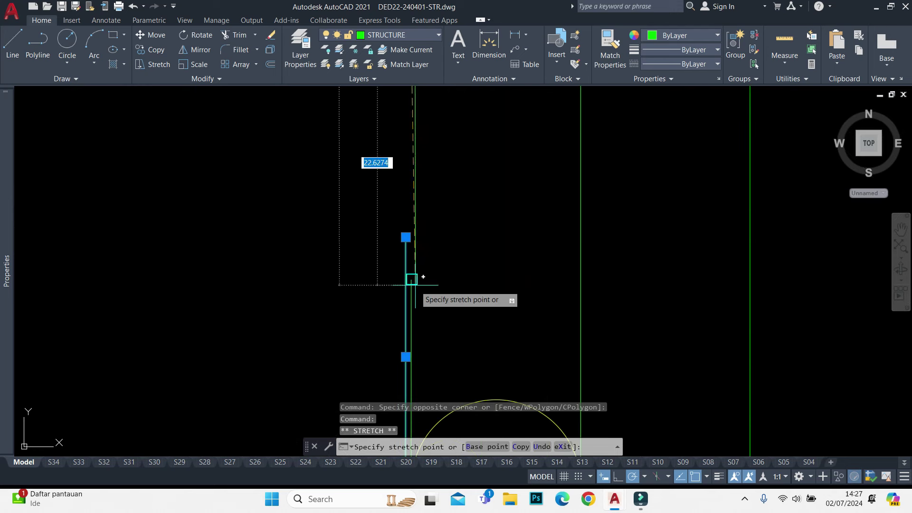
{"action": "left_click", "coordinate": [412, 287]}
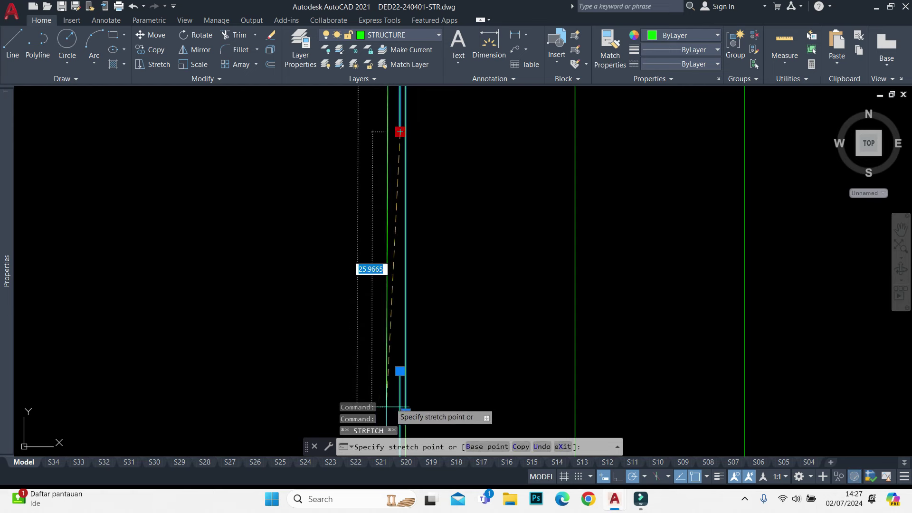
{"action": "key", "text": "Escape"}
{"action": "scroll", "coordinate": [587, 227], "scroll_direction": "down", "scroll_amount": 5}
{"action": "scroll", "coordinate": [587, 226], "scroll_direction": "down", "scroll_amount": 3}
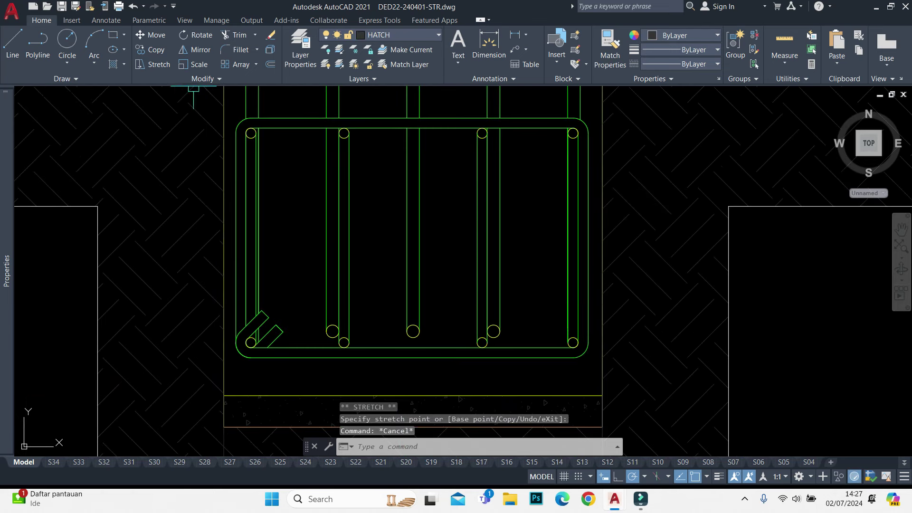
Start a vertical construction line near the cage's right corner, then cancel it
{"action": "scroll", "coordinate": [239, 97], "scroll_direction": "up", "scroll_amount": 5}
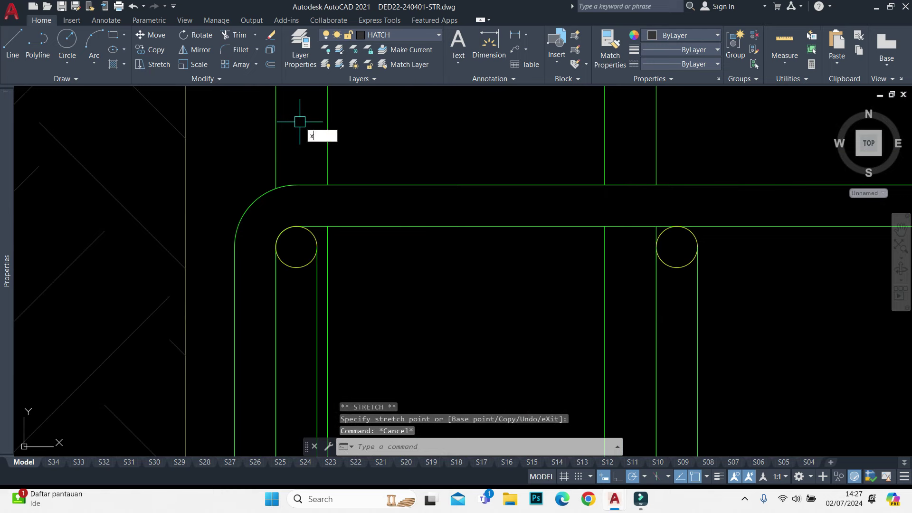
{"action": "type", "text": "xl"}
{"action": "key", "text": "Return"}
{"action": "type", "text": "v"}
{"action": "key", "text": "Return"}
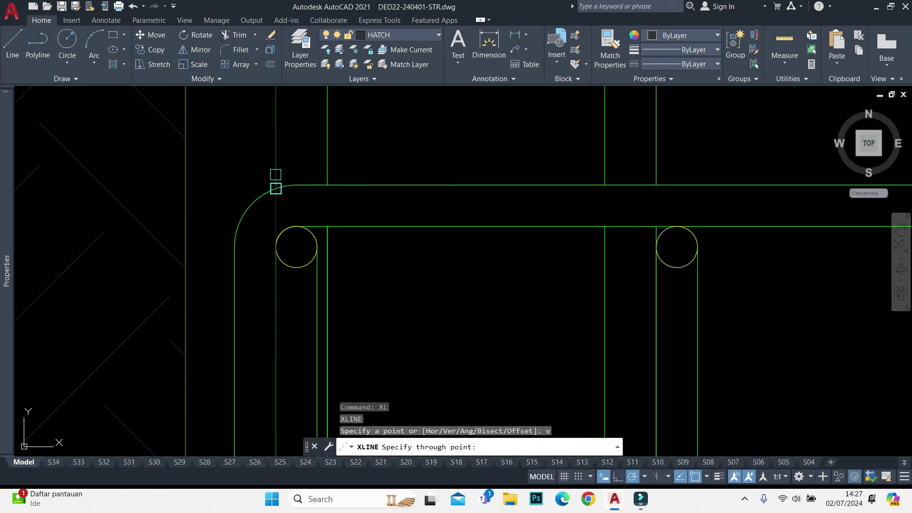
{"action": "scroll", "coordinate": [304, 209], "scroll_direction": "down", "scroll_amount": 4}
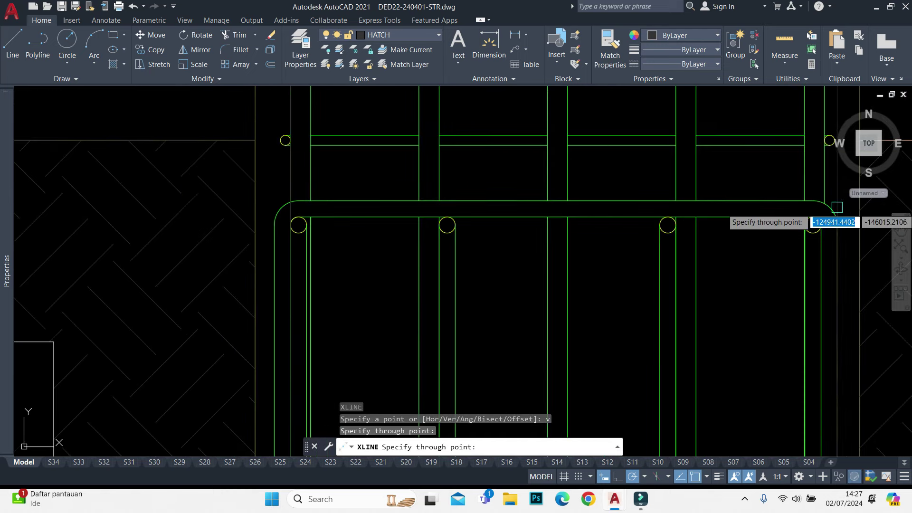
{"action": "middle_click_drag", "start_coordinate": [837, 207], "coordinate": [627, 214]}
{"action": "scroll", "coordinate": [651, 192], "scroll_direction": "up", "scroll_amount": 2}
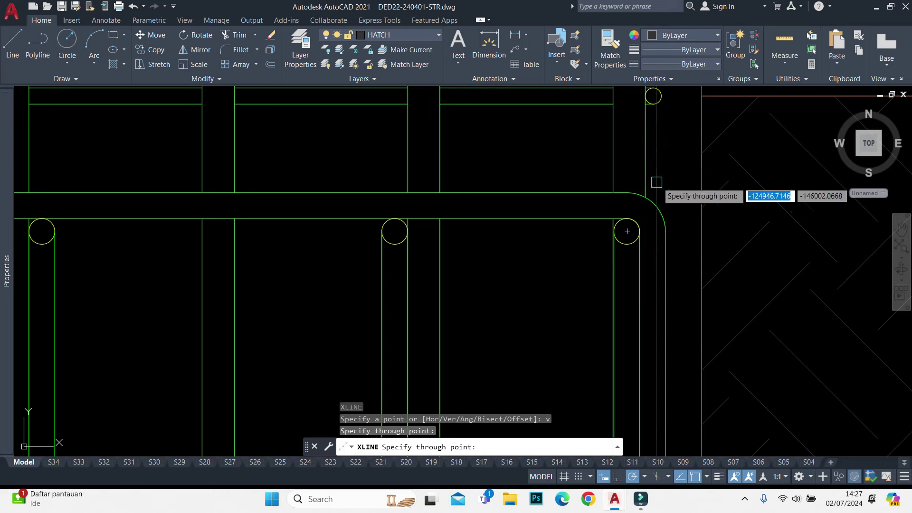
{"action": "key", "text": "Escape"}
Select the cage's right-side objects and stretch the corner bar to a new position
{"action": "scroll", "coordinate": [688, 152], "scroll_direction": "down", "scroll_amount": 3}
{"action": "left_click", "coordinate": [675, 138]}
{"action": "scroll", "coordinate": [669, 285], "scroll_direction": "down", "scroll_amount": 2}
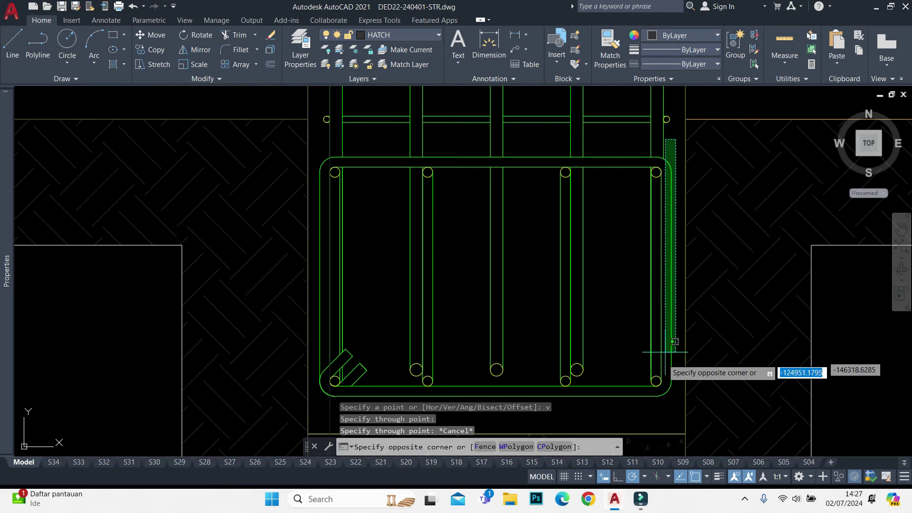
{"action": "left_click", "coordinate": [641, 406]}
{"action": "scroll", "coordinate": [654, 177], "scroll_direction": "up", "scroll_amount": 4}
{"action": "left_click", "coordinate": [585, 195]}
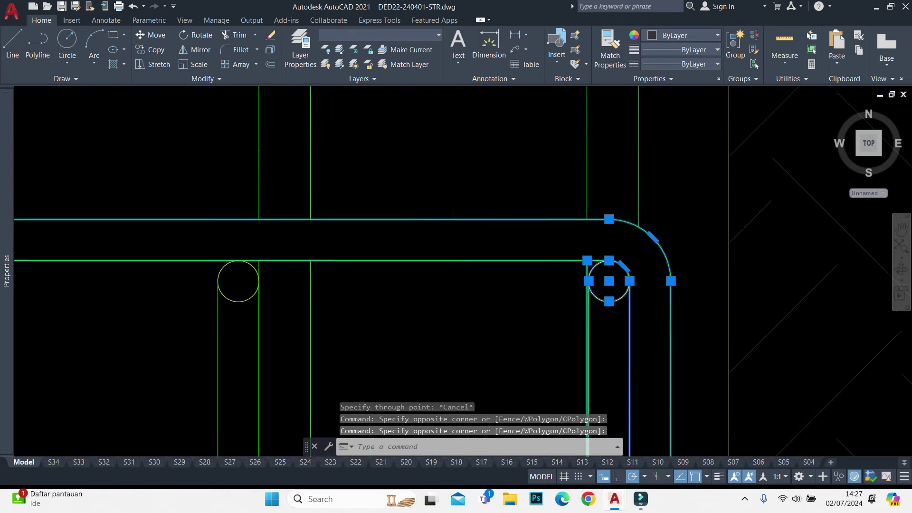
{"action": "scroll", "coordinate": [614, 292], "scroll_direction": "up", "scroll_amount": 10}
{"action": "left_click", "coordinate": [504, 199]}
{"action": "scroll", "coordinate": [504, 199], "scroll_direction": "down", "scroll_amount": 4}
{"action": "scroll", "coordinate": [536, 170], "scroll_direction": "down", "scroll_amount": 4}
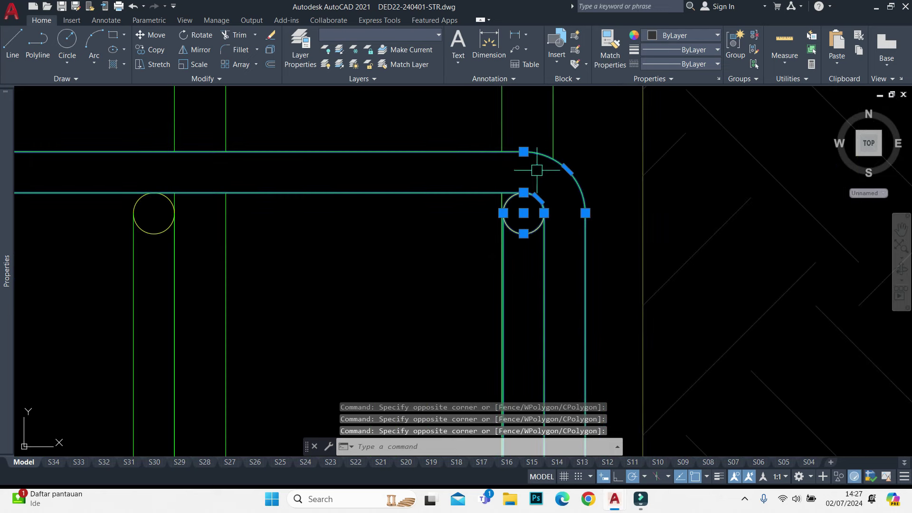
{"action": "scroll", "coordinate": [518, 220], "scroll_direction": "up", "scroll_amount": 3}
{"action": "key", "text": "Return"}
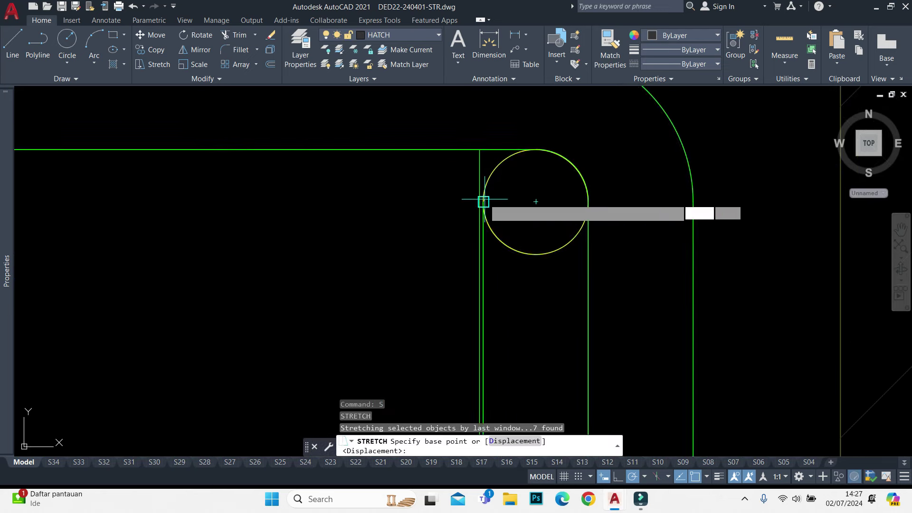
{"action": "left_click", "coordinate": [483, 202]}
{"action": "scroll", "coordinate": [619, 201], "scroll_direction": "down", "scroll_amount": 4}
{"action": "scroll", "coordinate": [617, 186], "scroll_direction": "up", "scroll_amount": 2}
{"action": "scroll", "coordinate": [613, 133], "scroll_direction": "up", "scroll_amount": 2}
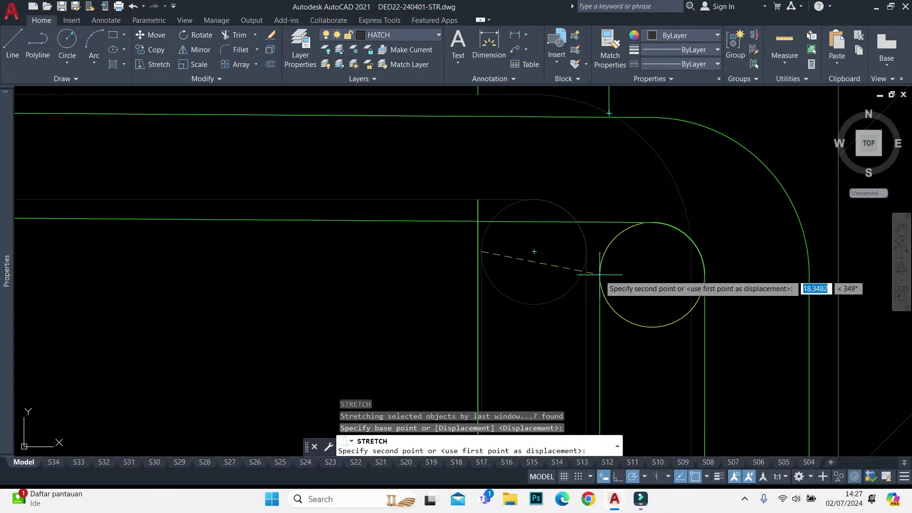
{"action": "left_click", "coordinate": [608, 254]}
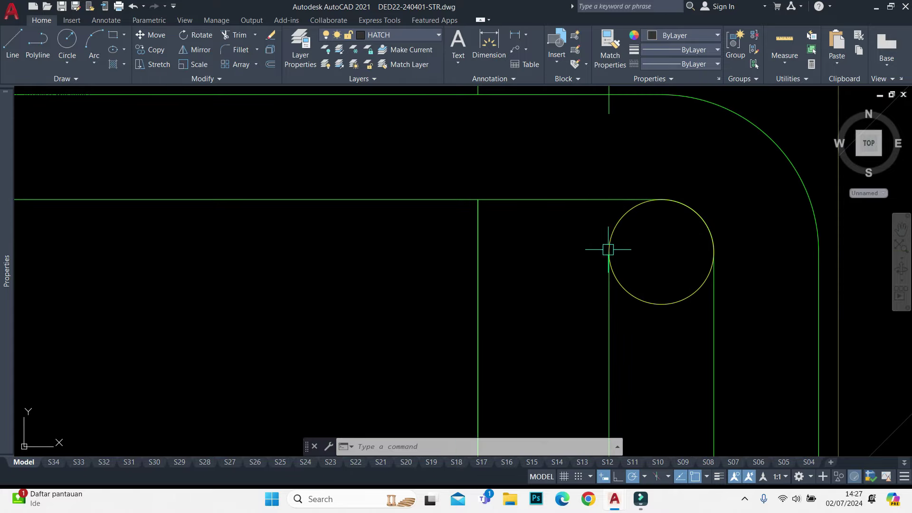
Crossing-select the right edge without the vertical lines, then stretch the corner arc onto the outline
{"action": "scroll", "coordinate": [556, 162], "scroll_direction": "down", "scroll_amount": 4}
{"action": "scroll", "coordinate": [682, 121], "scroll_direction": "down", "scroll_amount": 4}
{"action": "left_click", "coordinate": [726, 134]}
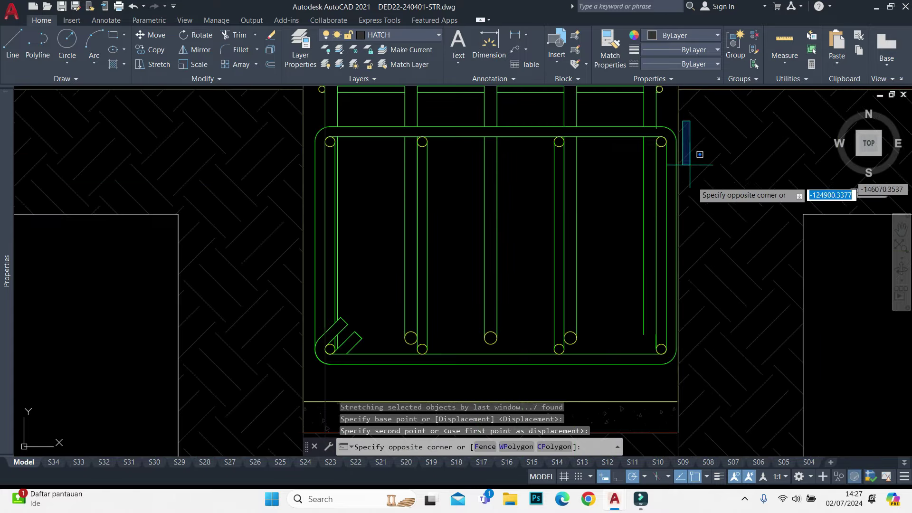
{"action": "left_click", "coordinate": [694, 394]}
{"action": "scroll", "coordinate": [649, 125], "scroll_direction": "up", "scroll_amount": 4}
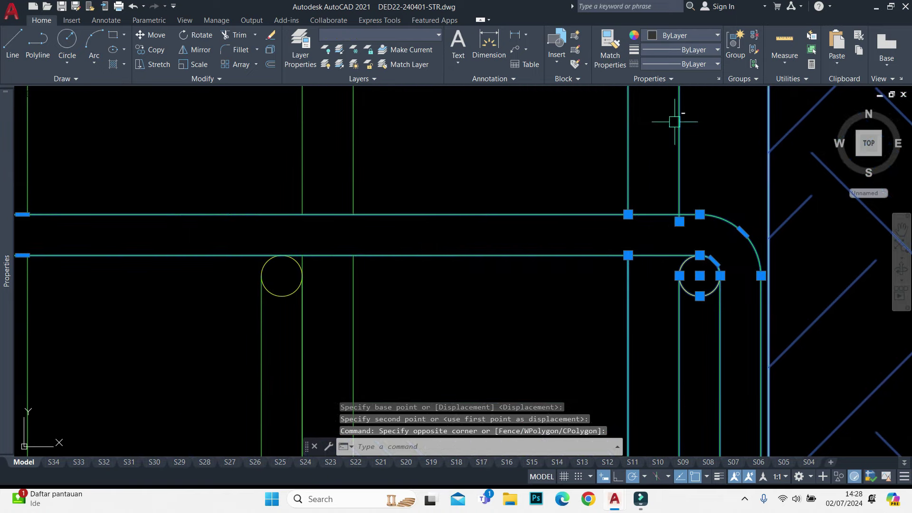
{"action": "left_click", "coordinate": [569, 137], "text": "shift"}
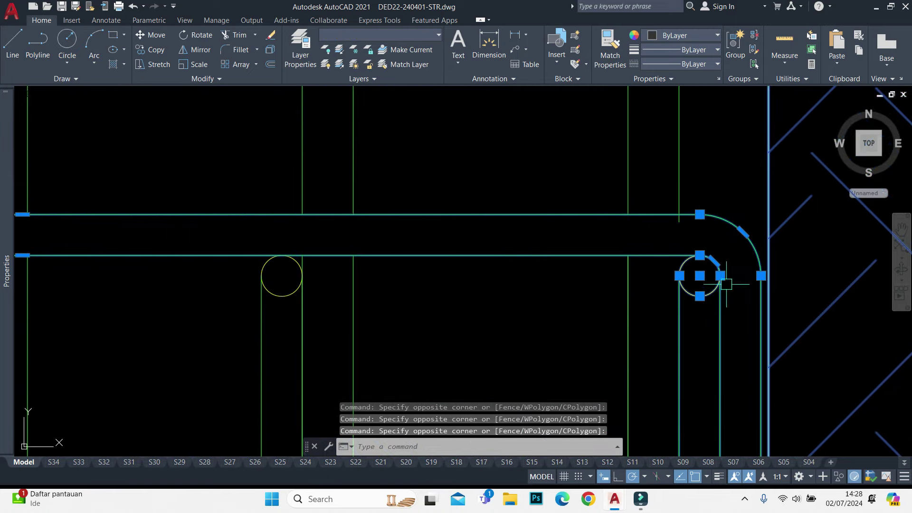
{"action": "scroll", "coordinate": [726, 284], "scroll_direction": "up", "scroll_amount": 2}
{"action": "type", "text": "s"}
{"action": "key", "text": "Return"}
{"action": "left_click", "coordinate": [717, 272]}
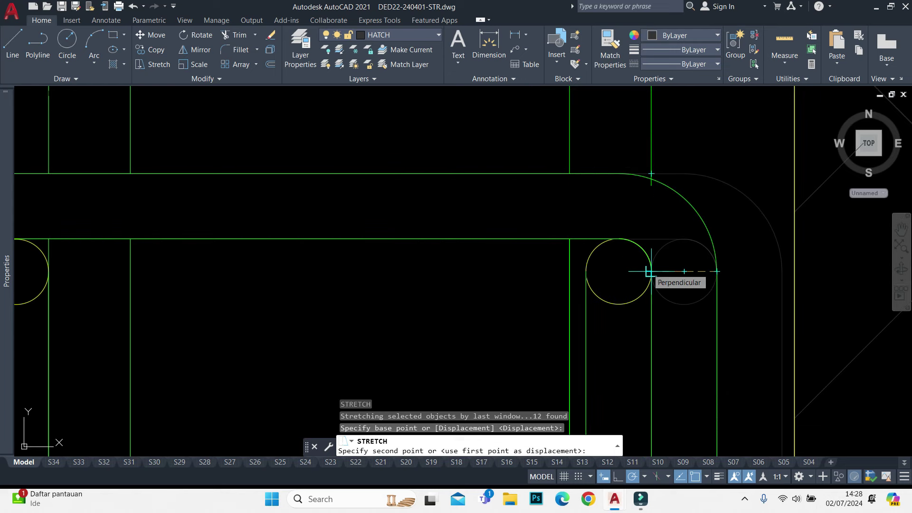
{"action": "left_click", "coordinate": [651, 272]}
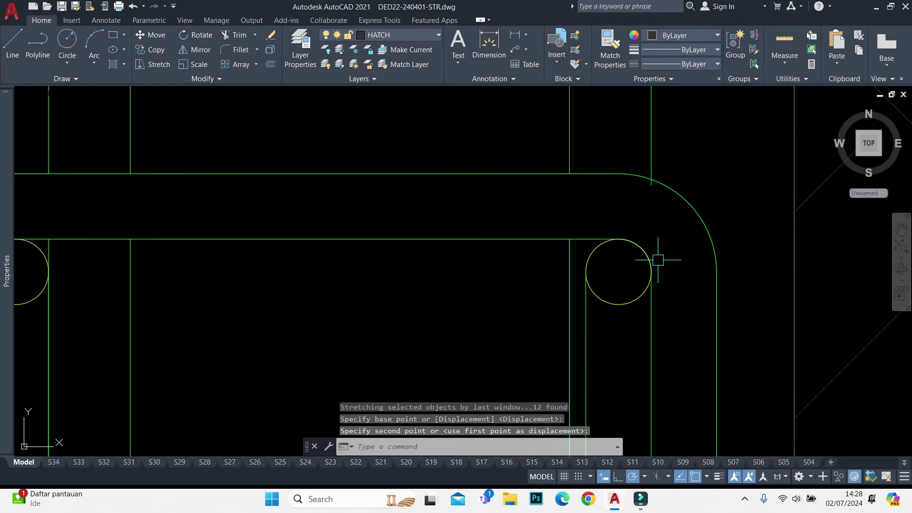
Try trimming and extending the bar lines at the corner, cancelling each attempt
{"action": "type", "text": "tr"}
{"action": "key", "text": "Return"}
{"action": "scroll", "coordinate": [654, 189], "scroll_direction": "up", "scroll_amount": 4}
{"action": "key", "text": "Escape"}
{"action": "scroll", "coordinate": [517, 190], "scroll_direction": "down", "scroll_amount": 10}
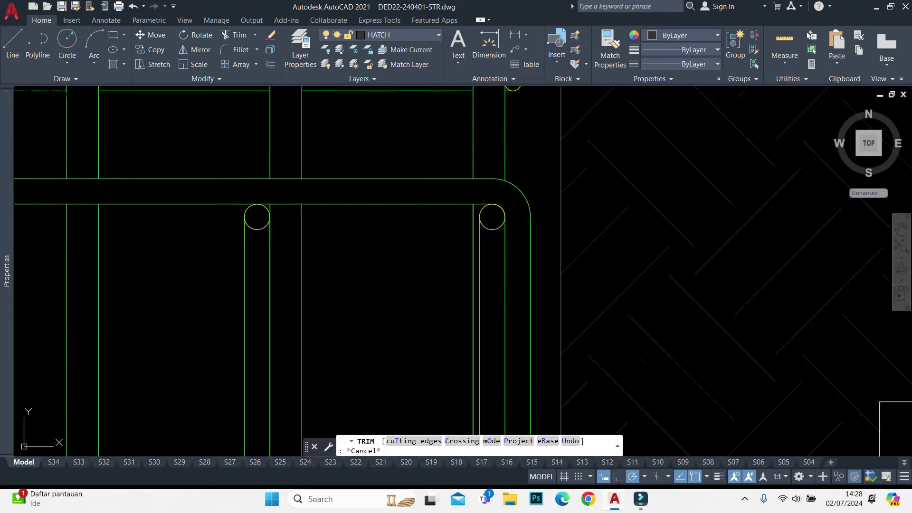
{"action": "scroll", "coordinate": [502, 281], "scroll_direction": "up", "scroll_amount": 5}
{"action": "type", "text": "ex"}
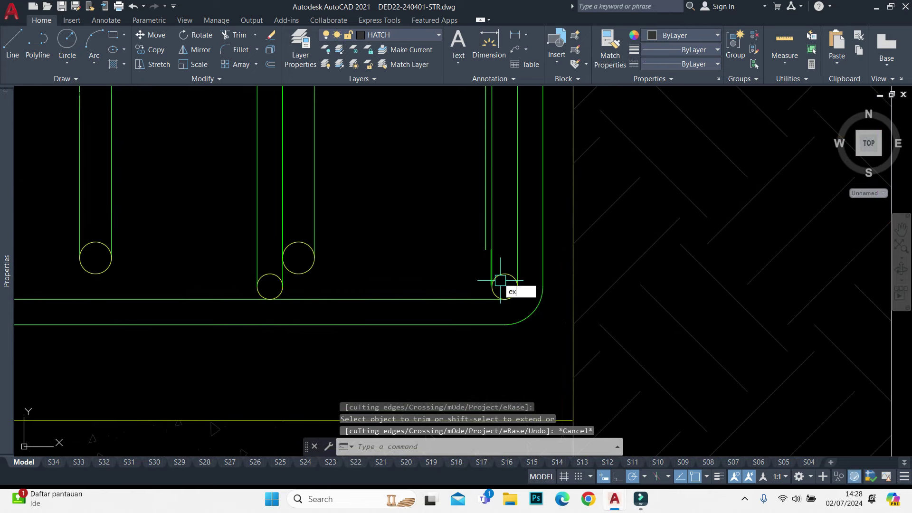
{"action": "key", "text": "Return"}
{"action": "key", "text": "Escape"}
{"action": "scroll", "coordinate": [491, 257], "scroll_direction": "up", "scroll_amount": 3}
{"action": "left_click", "coordinate": [420, 139]}
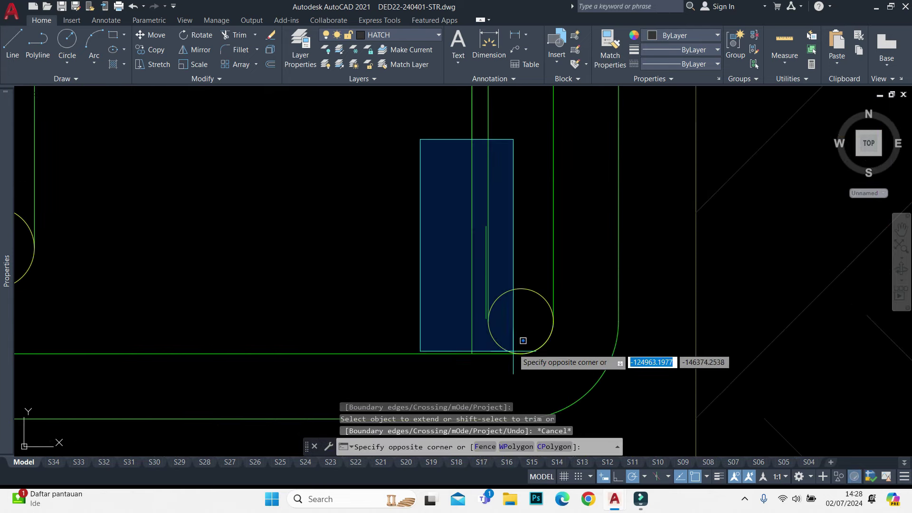
{"action": "left_click", "coordinate": [523, 341]}
{"action": "scroll", "coordinate": [515, 320], "scroll_direction": "down", "scroll_amount": 3}
{"action": "key", "text": "Escape"}
{"action": "type", "text": "ex"}
{"action": "key", "text": "Return"}
{"action": "scroll", "coordinate": [513, 260], "scroll_direction": "up", "scroll_amount": 4}
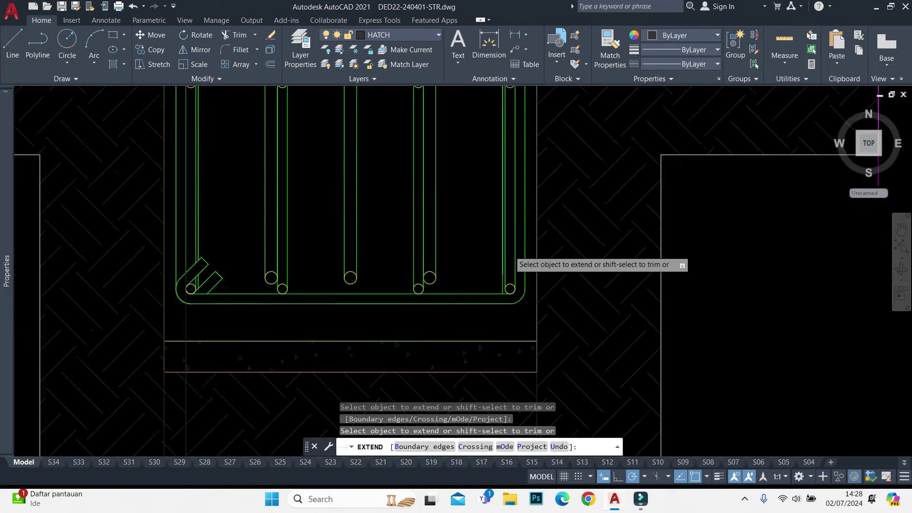
{"action": "middle_click_drag", "start_coordinate": [513, 260], "coordinate": [513, 351]}
{"action": "key", "text": "Escape"}
{"action": "scroll", "coordinate": [504, 197], "scroll_direction": "up", "scroll_amount": 3}
{"action": "scroll", "coordinate": [393, 251], "scroll_direction": "down", "scroll_amount": 4}
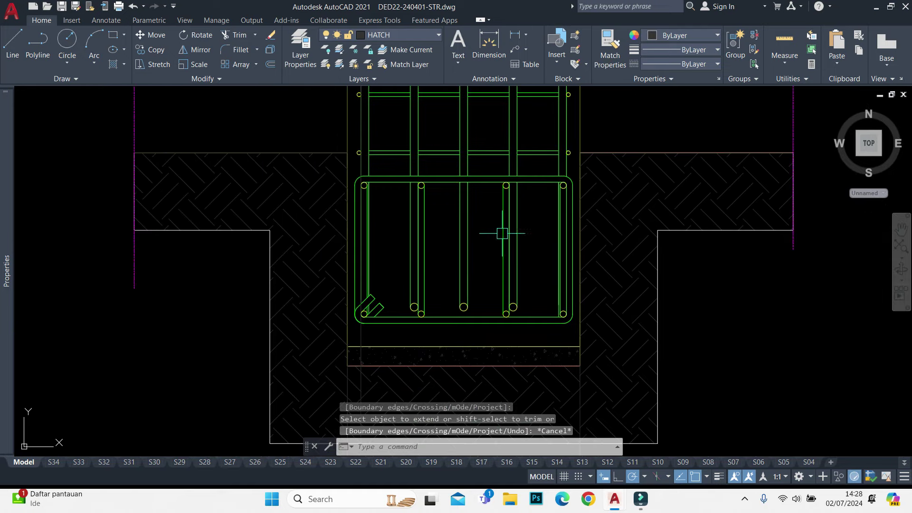
Erase the three leftover lines beside the cage
{"action": "scroll", "coordinate": [539, 242], "scroll_direction": "down", "scroll_amount": 4}
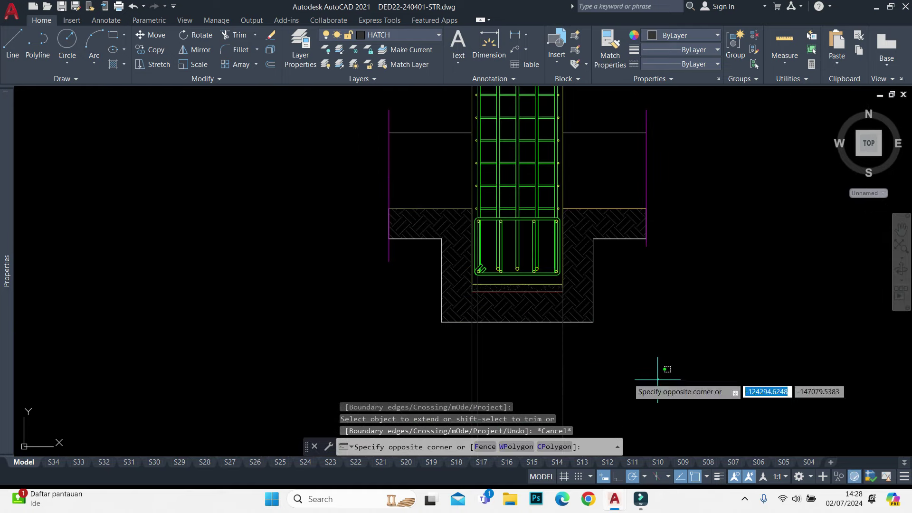
{"action": "left_click", "coordinate": [434, 258]}
{"action": "scroll", "coordinate": [510, 239], "scroll_direction": "down", "scroll_amount": 4}
{"action": "type", "text": "e"}
{"action": "key", "text": "Return"}
Copy the pile lines from their midpoint to beneath the right footing section
{"action": "scroll", "coordinate": [322, 263], "scroll_direction": "up", "scroll_amount": 2}
{"action": "left_click", "coordinate": [322, 264]}
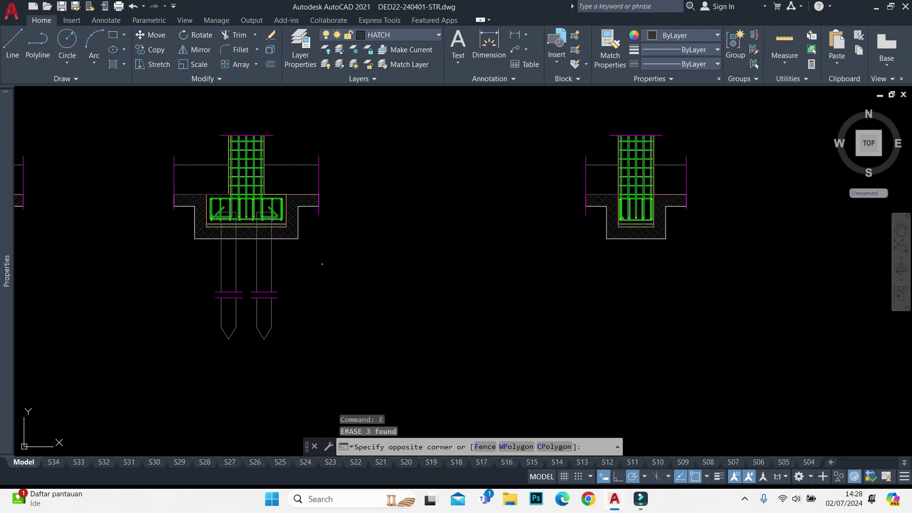
{"action": "left_click", "coordinate": [254, 373]}
{"action": "scroll", "coordinate": [263, 208], "scroll_direction": "up", "scroll_amount": 5}
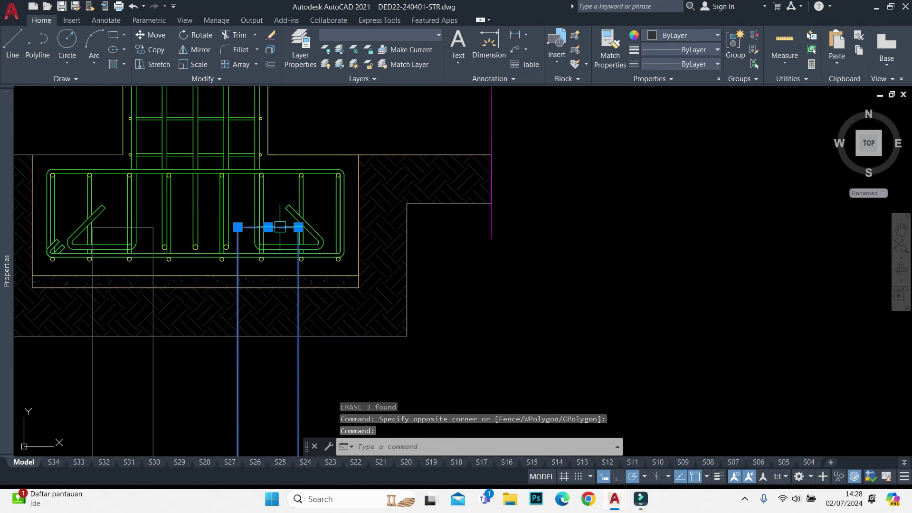
{"action": "scroll", "coordinate": [281, 228], "scroll_direction": "up", "scroll_amount": 4}
{"action": "type", "text": "p"}
{"action": "key", "text": "Return"}
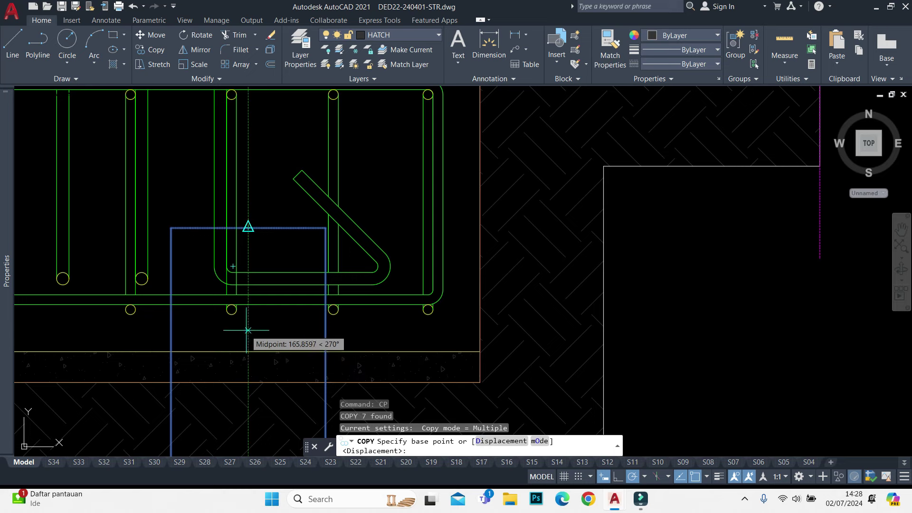
{"action": "left_click", "coordinate": [248, 351]}
{"action": "scroll", "coordinate": [398, 302], "scroll_direction": "down", "scroll_amount": 3}
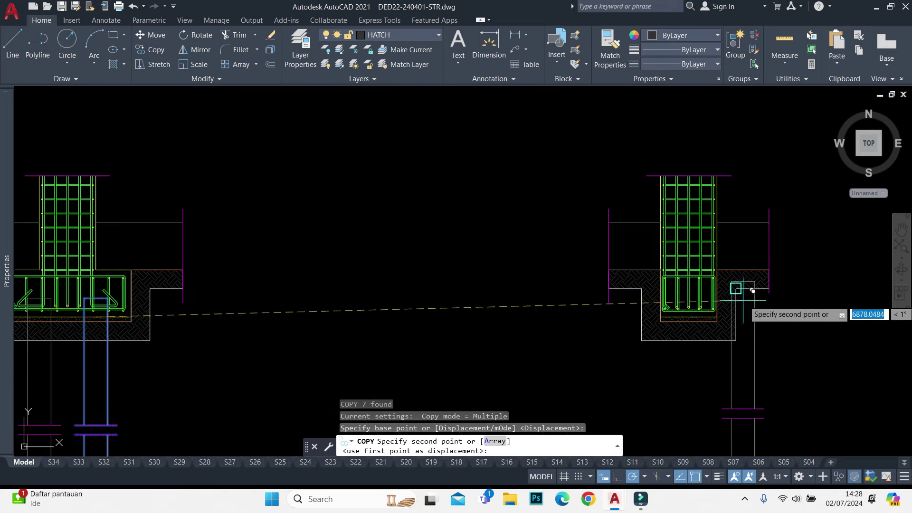
{"action": "scroll", "coordinate": [743, 289], "scroll_direction": "up", "scroll_amount": 4}
{"action": "left_click", "coordinate": [653, 317]}
{"action": "scroll", "coordinate": [672, 240], "scroll_direction": "down", "scroll_amount": 3}
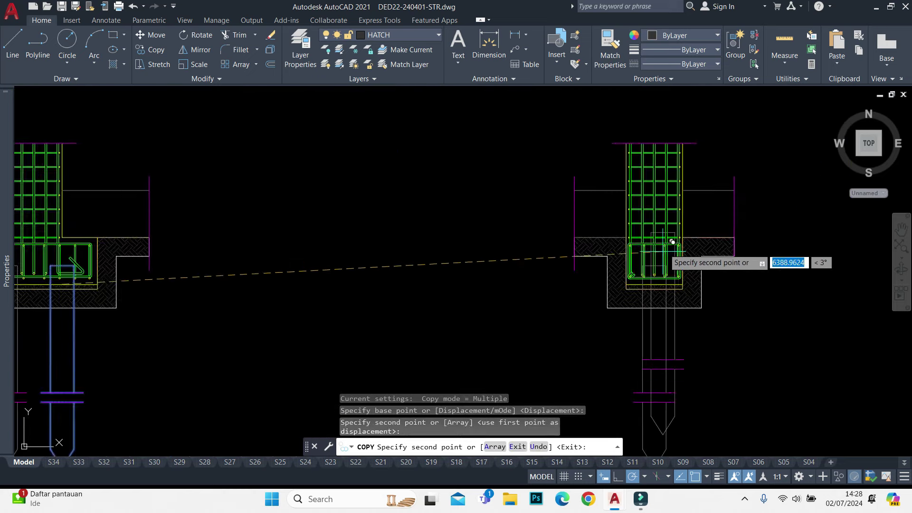
{"action": "scroll", "coordinate": [672, 241], "scroll_direction": "down", "scroll_amount": 3}
{"action": "key", "text": "Escape"}
Erase the two long vertical lines and regenerate the drawing with RE
{"action": "scroll", "coordinate": [733, 250], "scroll_direction": "up", "scroll_amount": 2}
{"action": "scroll", "coordinate": [641, 167], "scroll_direction": "up", "scroll_amount": 2}
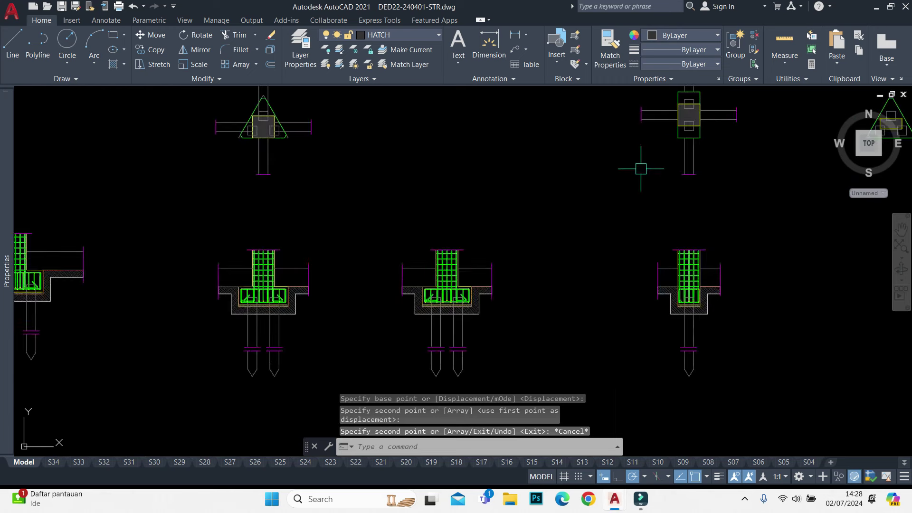
{"action": "scroll", "coordinate": [641, 167], "scroll_direction": "down", "scroll_amount": 5}
{"action": "scroll", "coordinate": [458, 258], "scroll_direction": "up", "scroll_amount": 1}
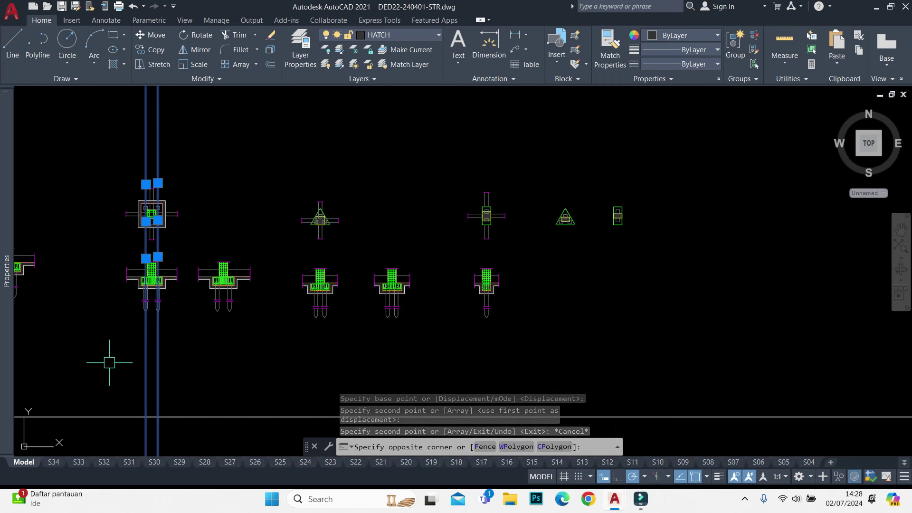
{"action": "type", "text": "E"}
{"action": "key", "text": "Return"}
{"action": "middle_click_drag", "start_coordinate": [549, 238], "coordinate": [576, 238]}
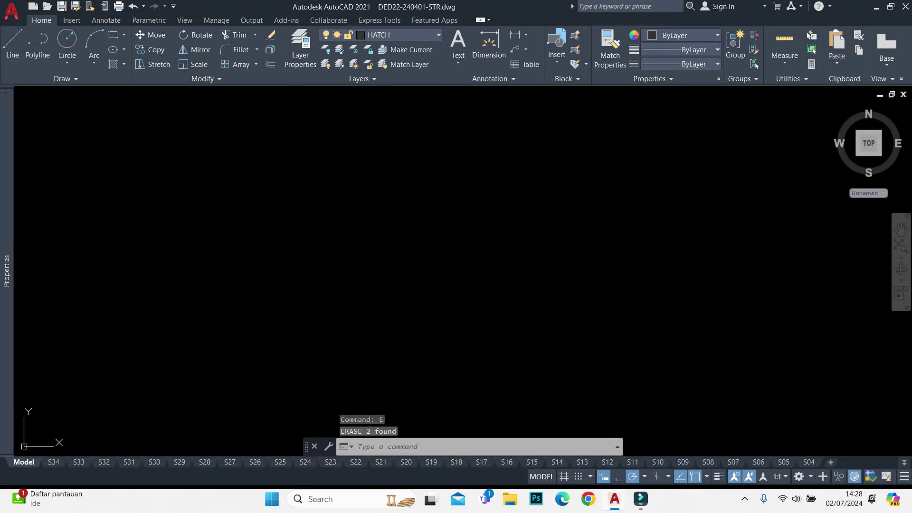
{"action": "type", "text": "RE"}
{"action": "key", "text": "Return"}
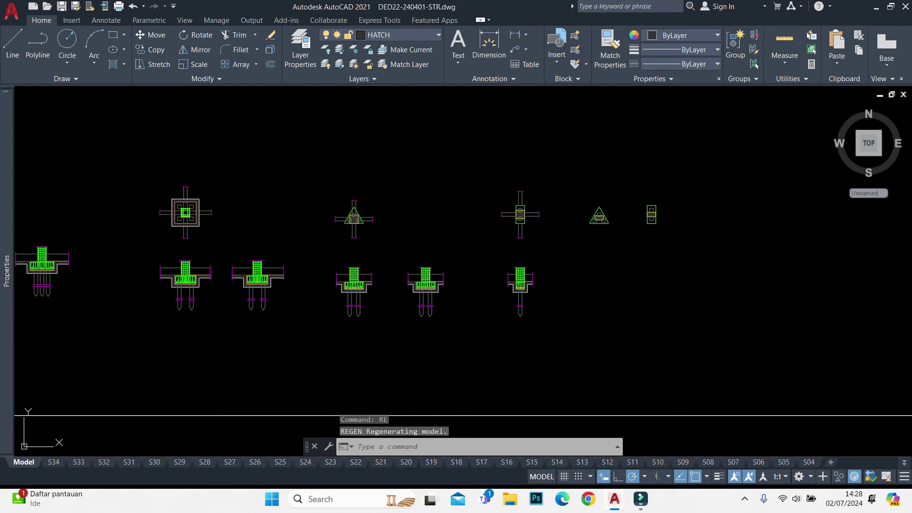
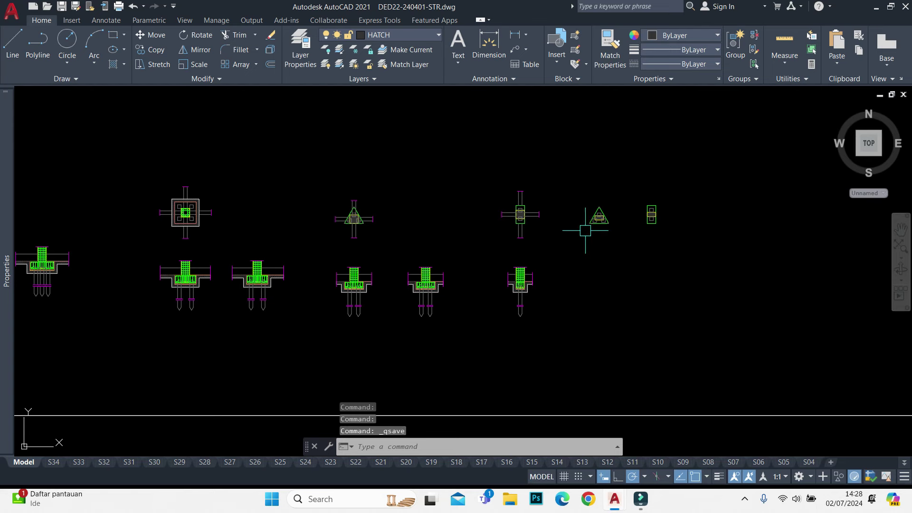
Move the triangular pile cap plan further to the right
{"action": "scroll", "coordinate": [551, 227], "scroll_direction": "down", "scroll_amount": 2}
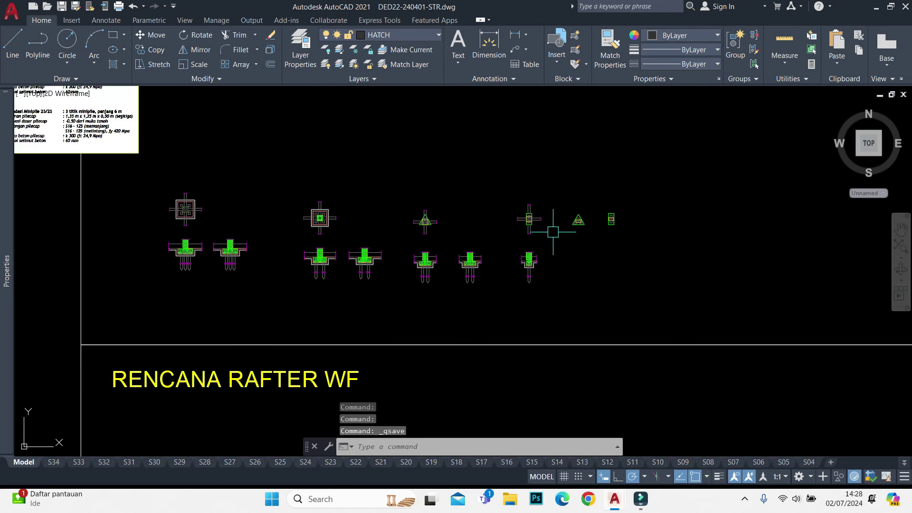
{"action": "scroll", "coordinate": [588, 209], "scroll_direction": "up", "scroll_amount": 2}
{"action": "left_click", "coordinate": [672, 162]}
{"action": "key", "text": "Escape"}
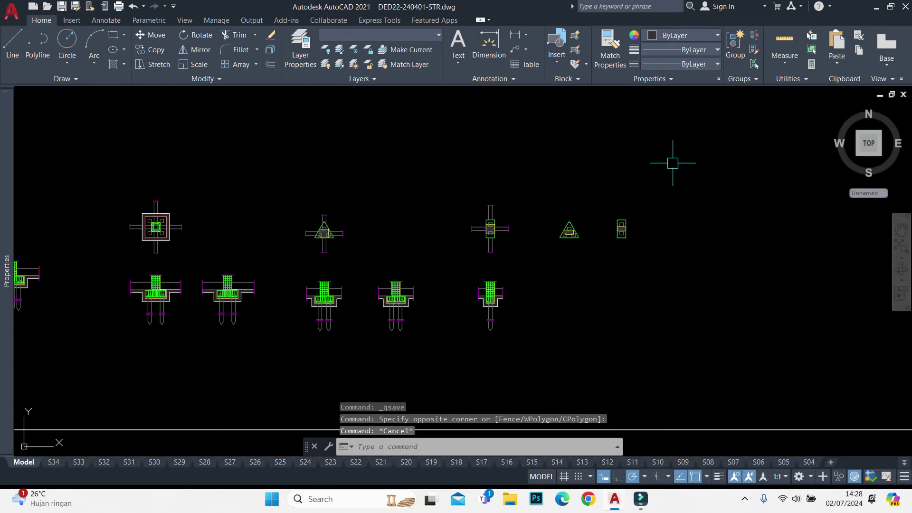
{"action": "left_click", "coordinate": [674, 161]}
{"action": "left_click", "coordinate": [534, 280]}
{"action": "type", "text": "M"}
{"action": "key", "text": "Return"}
{"action": "left_click", "coordinate": [556, 181]}
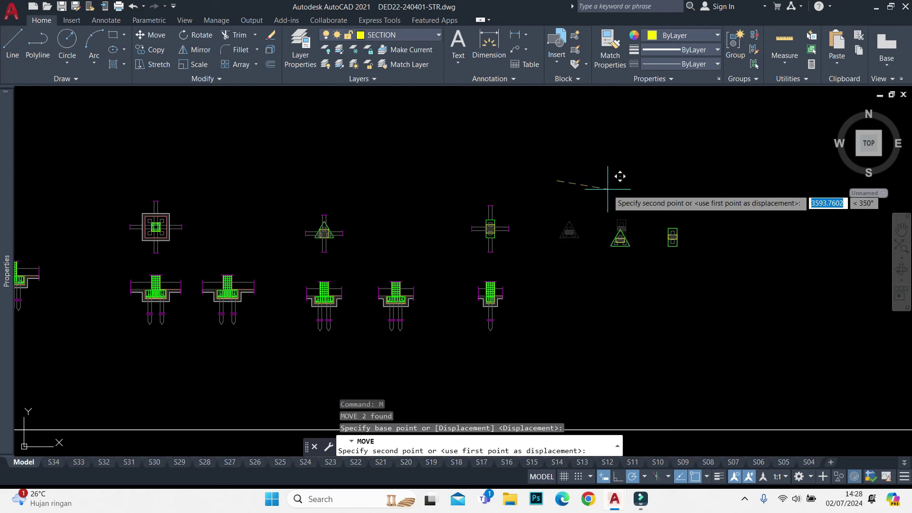
{"action": "left_click", "coordinate": [613, 180]}
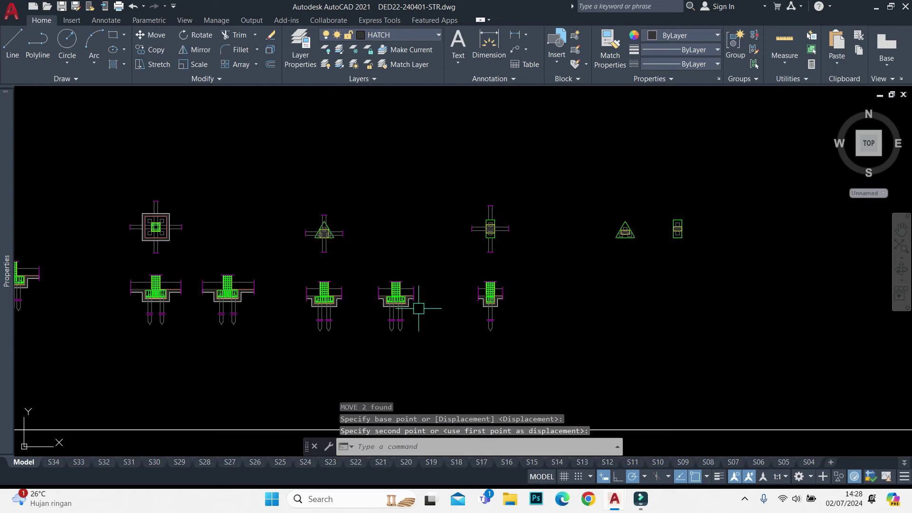
Copy the middle pile footing section beside the right one, making four sections in a row
{"action": "left_click", "coordinate": [371, 350]}
{"action": "type", "text": "c"}
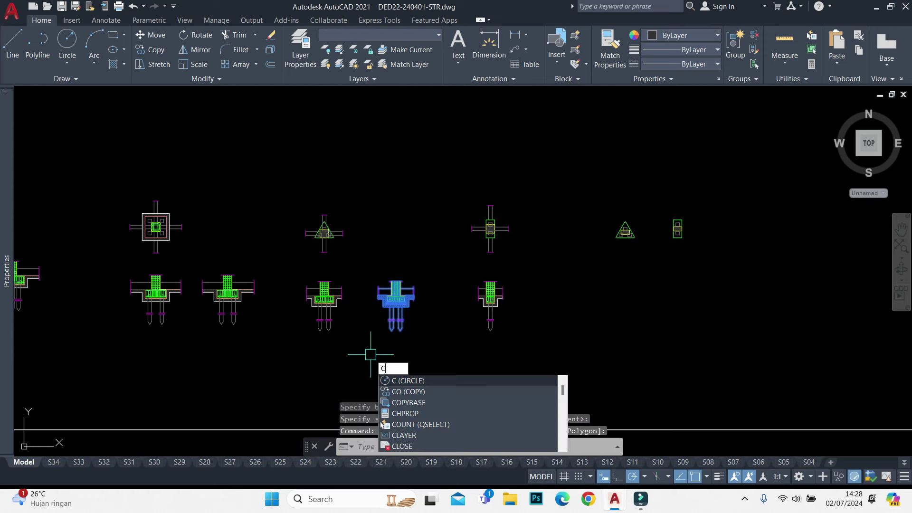
{"action": "key", "text": "BackSpace"}
{"action": "type", "text": "CP"}
{"action": "key", "text": "Return"}
{"action": "scroll", "coordinate": [328, 351], "scroll_direction": "up", "scroll_amount": 5}
{"action": "scroll", "coordinate": [289, 185], "scroll_direction": "up", "scroll_amount": 2}
{"action": "scroll", "coordinate": [366, 287], "scroll_direction": "up", "scroll_amount": 3}
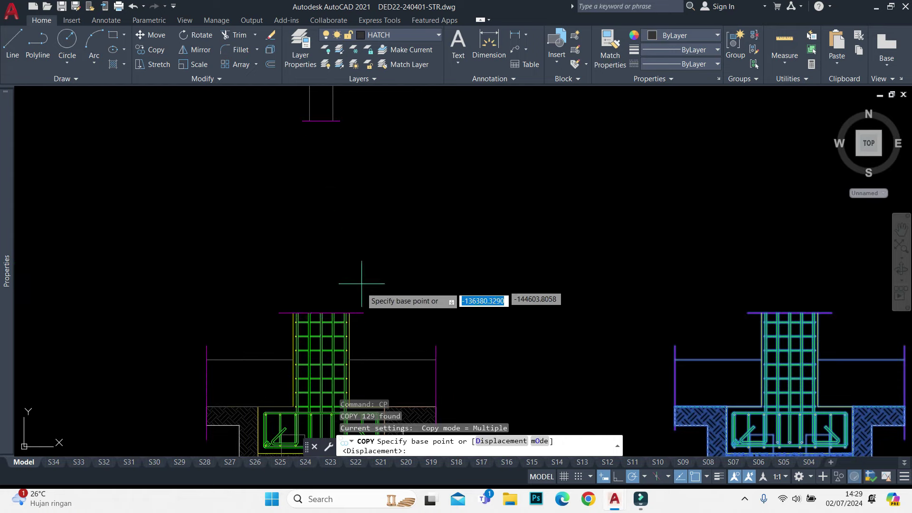
{"action": "scroll", "coordinate": [321, 312], "scroll_direction": "up", "scroll_amount": 3}
{"action": "left_click", "coordinate": [340, 354]}
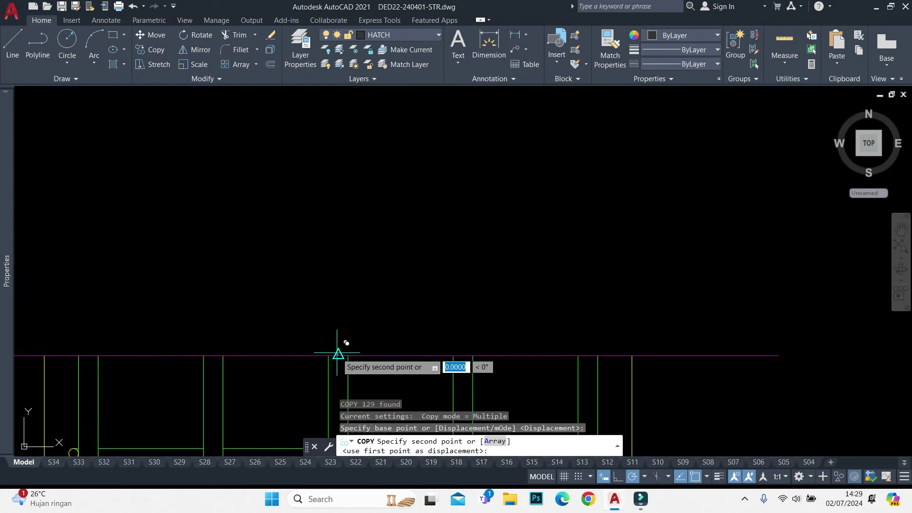
{"action": "scroll", "coordinate": [198, 236], "scroll_direction": "down", "scroll_amount": 5}
{"action": "scroll", "coordinate": [478, 197], "scroll_direction": "down", "scroll_amount": 3}
{"action": "scroll", "coordinate": [444, 203], "scroll_direction": "up", "scroll_amount": 1}
{"action": "scroll", "coordinate": [845, 250], "scroll_direction": "up", "scroll_amount": 2}
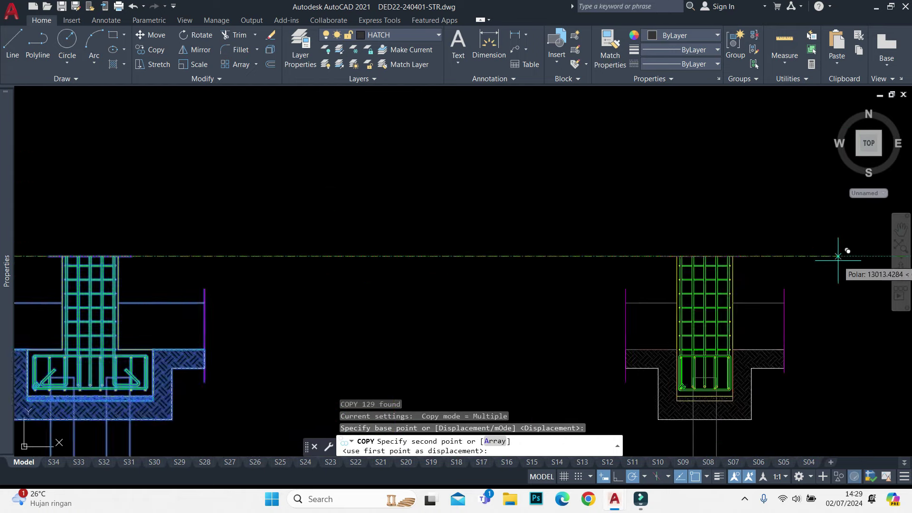
{"action": "scroll", "coordinate": [665, 252], "scroll_direction": "up", "scroll_amount": 3}
{"action": "scroll", "coordinate": [665, 251], "scroll_direction": "up", "scroll_amount": 2}
{"action": "scroll", "coordinate": [536, 240], "scroll_direction": "up", "scroll_amount": 2}
{"action": "left_click", "coordinate": [476, 239]}
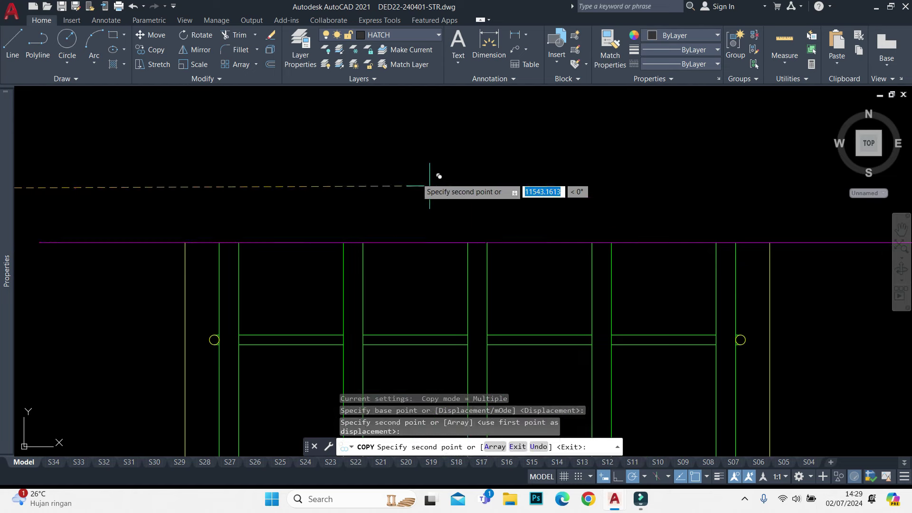
{"action": "key", "text": "Escape"}
{"action": "scroll", "coordinate": [405, 144], "scroll_direction": "down", "scroll_amount": 5}
{"action": "middle_click_drag", "start_coordinate": [563, 142], "coordinate": [459, 231]}
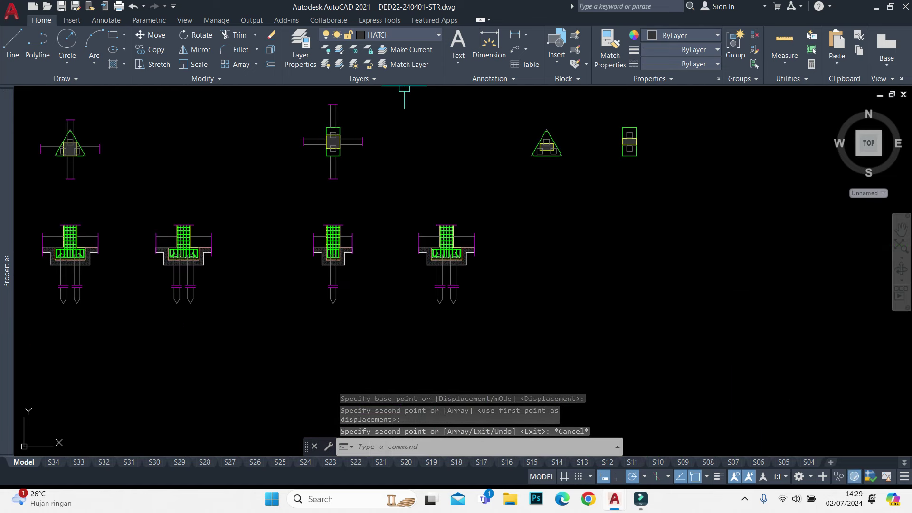
Draw a reference line across the footing section to check its widths
{"action": "type", "text": "l"}
{"action": "key", "text": "Return"}
{"action": "scroll", "coordinate": [444, 238], "scroll_direction": "up", "scroll_amount": 7}
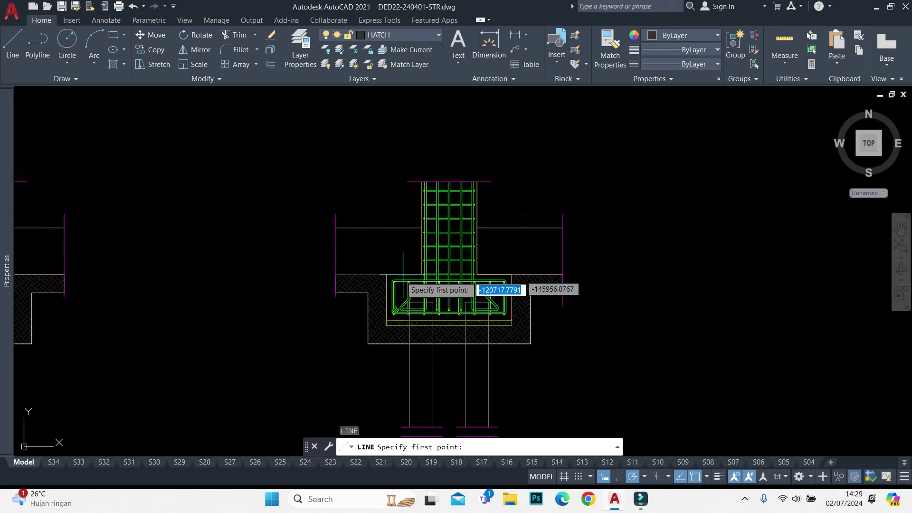
{"action": "scroll", "coordinate": [404, 289], "scroll_direction": "up", "scroll_amount": 3}
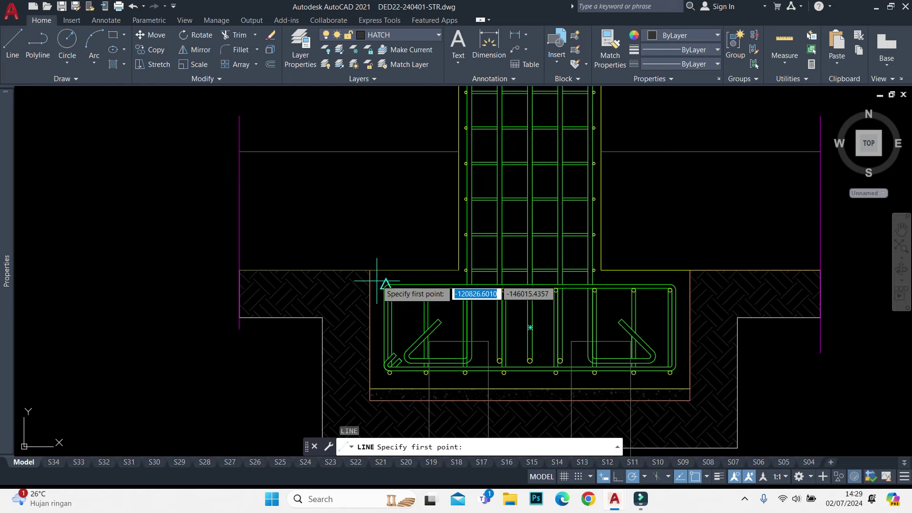
{"action": "left_click", "coordinate": [689, 270]}
{"action": "key", "text": "Escape"}
{"action": "scroll", "coordinate": [620, 234], "scroll_direction": "down", "scroll_amount": 10}
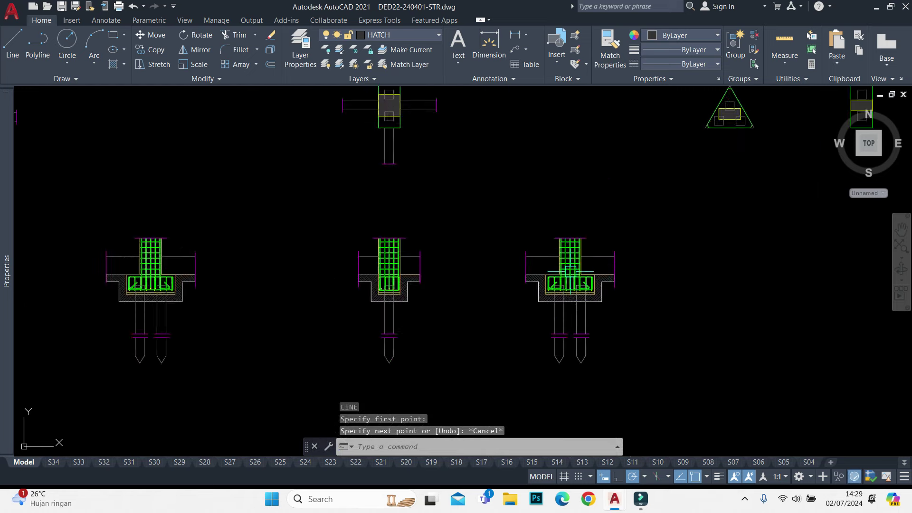
{"action": "scroll", "coordinate": [455, 148], "scroll_direction": "up", "scroll_amount": 5}
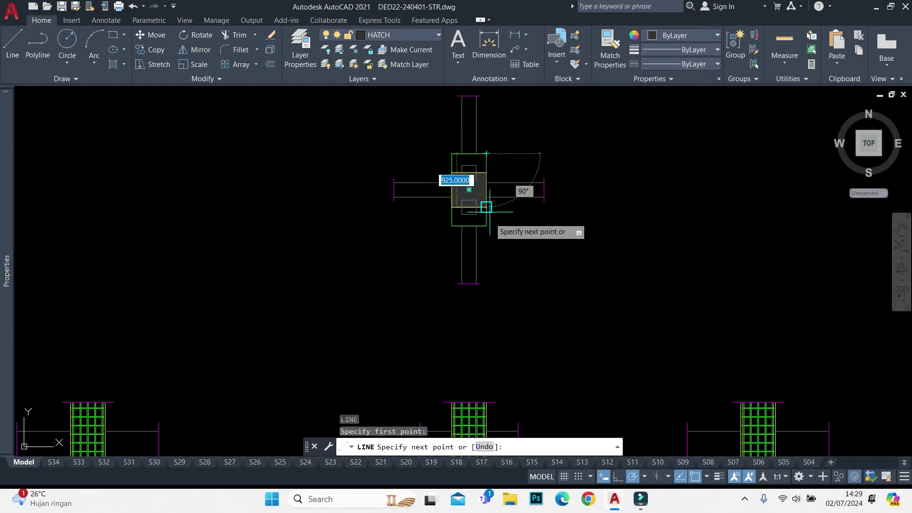
{"action": "key", "text": "Escape"}
{"action": "scroll", "coordinate": [689, 276], "scroll_direction": "down", "scroll_amount": 8}
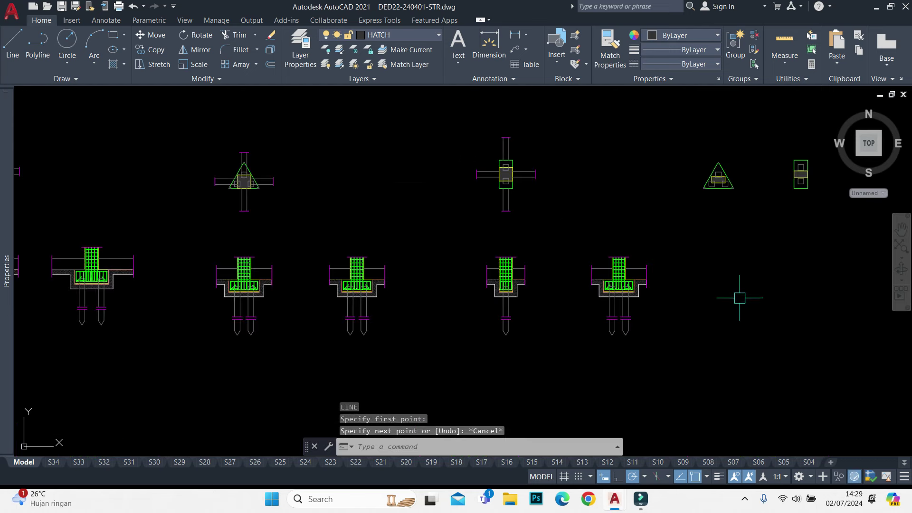
{"action": "scroll", "coordinate": [586, 257], "scroll_direction": "up", "scroll_amount": 3}
{"action": "scroll", "coordinate": [596, 256], "scroll_direction": "up", "scroll_amount": 2}
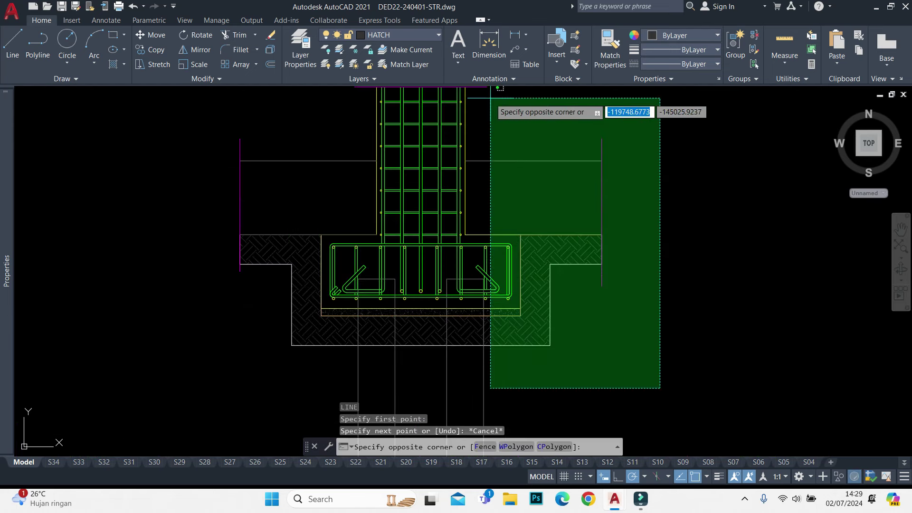
Stretch the right side of the pile cap section 50 inward, excluding the right stirrup
{"action": "left_click", "coordinate": [474, 113]}
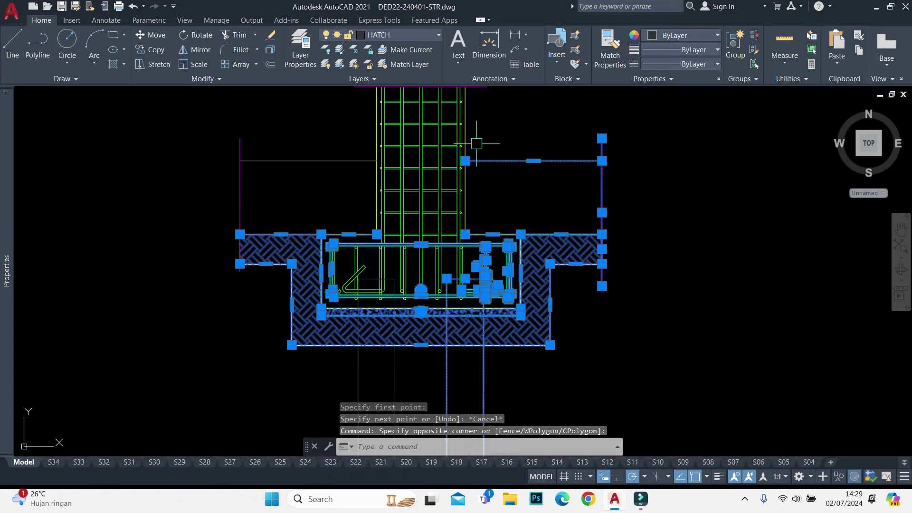
{"action": "scroll", "coordinate": [500, 279], "scroll_direction": "up", "scroll_amount": 4}
{"action": "left_click", "coordinate": [508, 275], "text": "shift"}
{"action": "left_click", "coordinate": [424, 365], "text": "shift"}
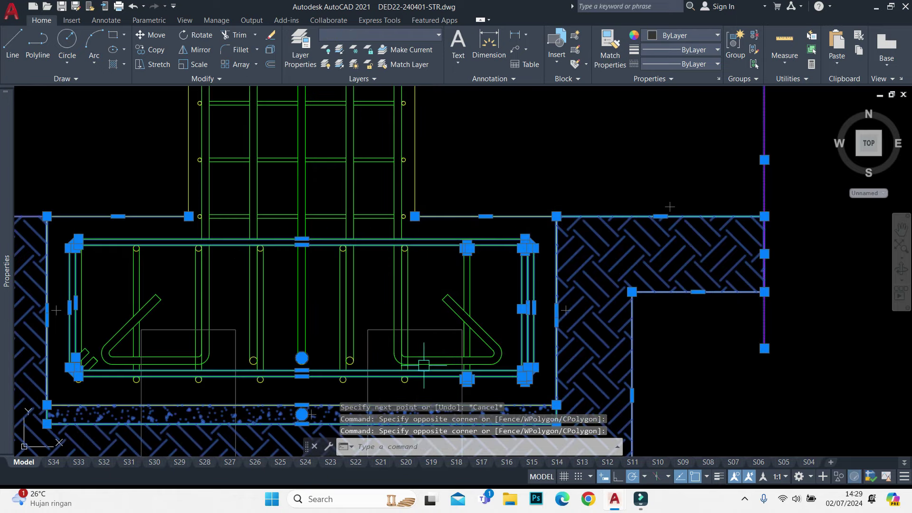
{"action": "middle_click_drag", "start_coordinate": [452, 288], "coordinate": [492, 254]}
{"action": "type", "text": "s"}
{"action": "key", "text": "Return"}
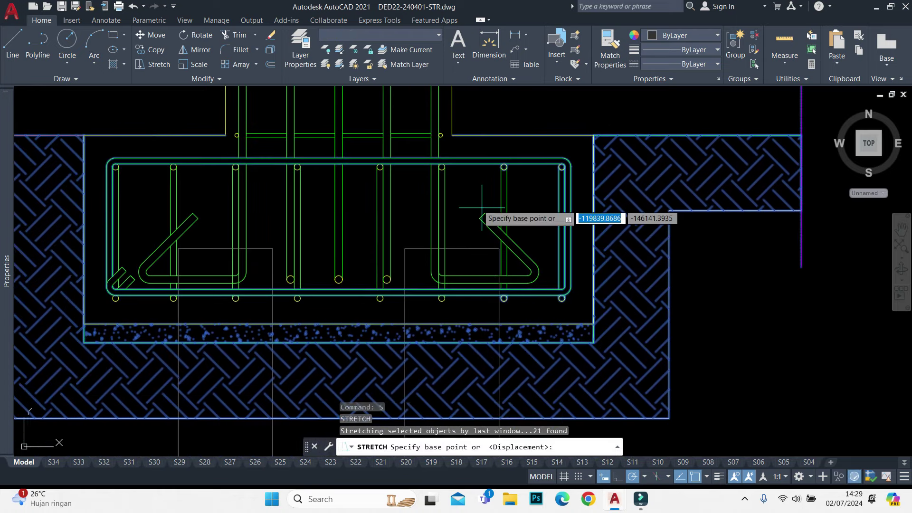
{"action": "scroll", "coordinate": [482, 250], "scroll_direction": "up", "scroll_amount": 3}
{"action": "left_click", "coordinate": [481, 187]}
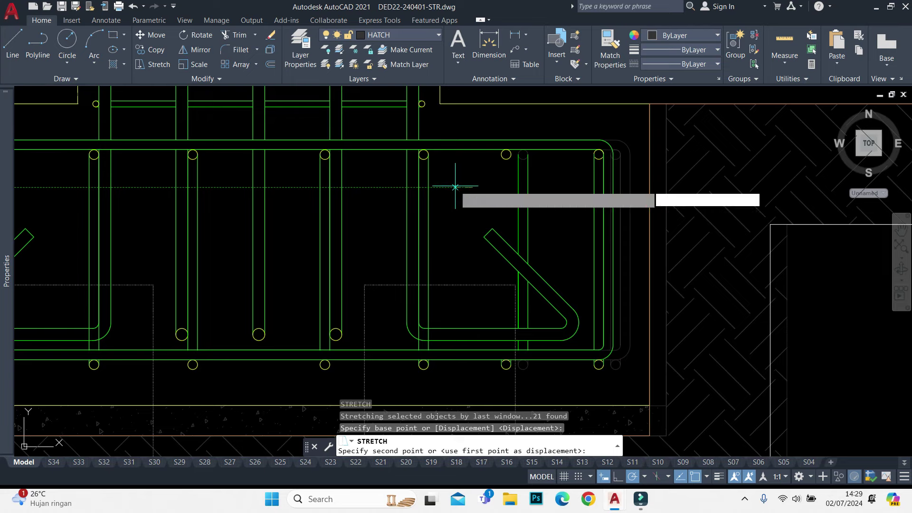
{"action": "type", "text": "50"}
{"action": "key", "text": "Return"}
Move the upper and lower right corner bars 25 to suit the narrower section
{"action": "left_click", "coordinate": [480, 139]}
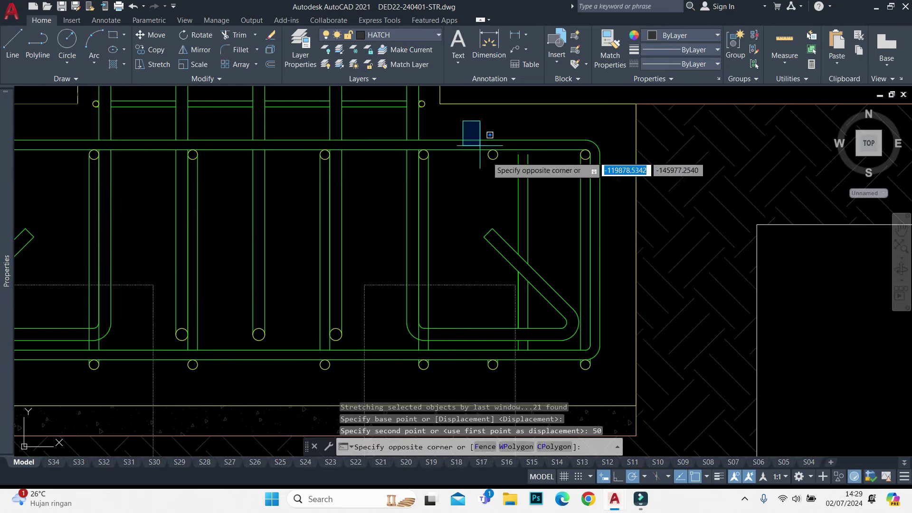
{"action": "left_click", "coordinate": [503, 166]}
{"action": "left_click", "coordinate": [459, 285]}
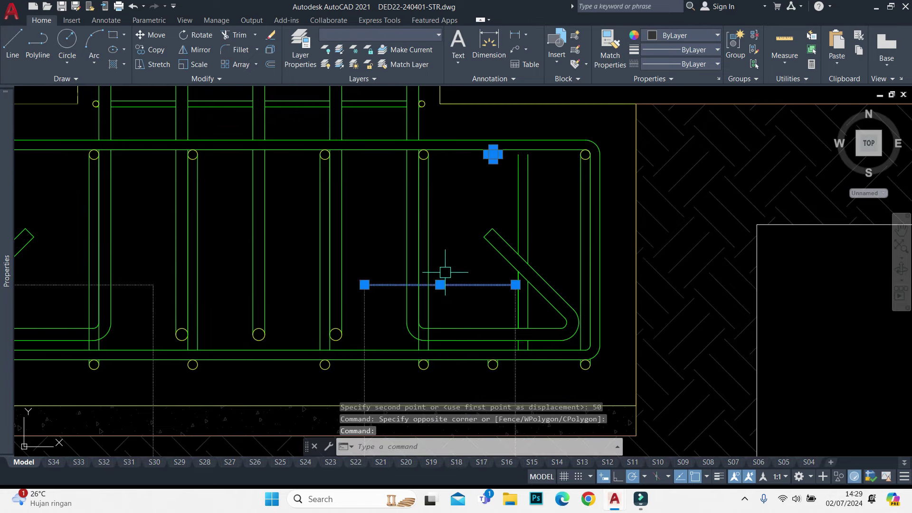
{"action": "left_click", "coordinate": [474, 290], "text": "shift"}
{"action": "left_click", "coordinate": [463, 273], "text": "shift"}
{"action": "left_click", "coordinate": [469, 312]}
{"action": "left_click", "coordinate": [527, 383]}
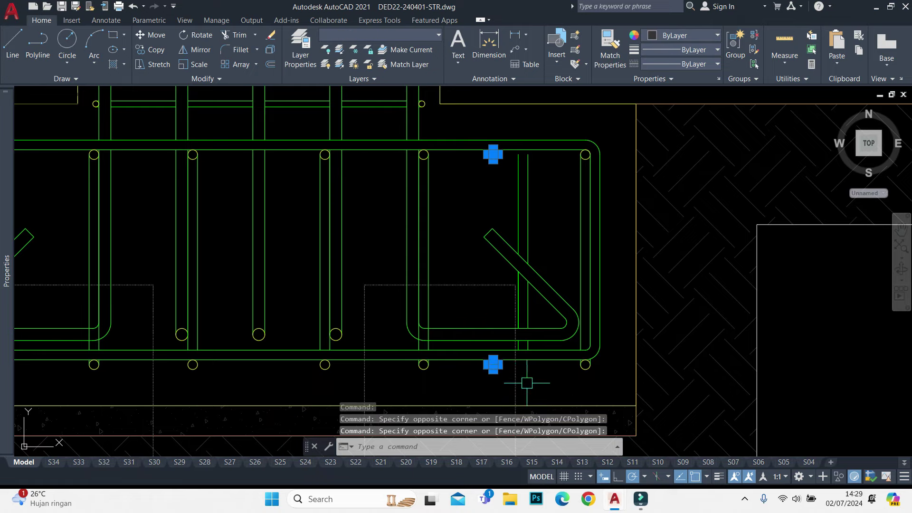
{"action": "type", "text": "move"}
{"action": "key", "text": "Return"}
{"action": "left_click", "coordinate": [526, 383]}
{"action": "type", "text": "25"}
{"action": "key", "text": "Return"}
Select the six vertical bar lines on the right side of the section
{"action": "scroll", "coordinate": [532, 299], "scroll_direction": "up", "scroll_amount": 2}
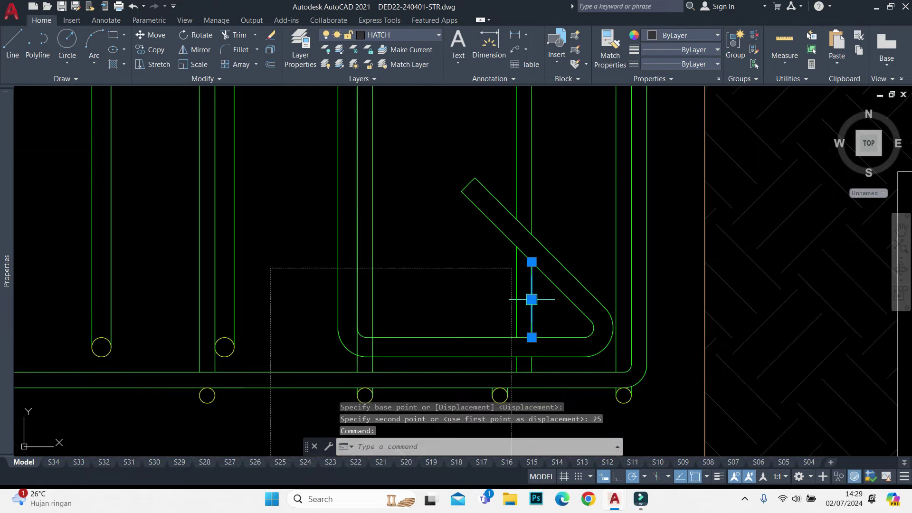
{"action": "scroll", "coordinate": [518, 200], "scroll_direction": "down", "scroll_amount": 4}
{"action": "scroll", "coordinate": [522, 135], "scroll_direction": "up", "scroll_amount": 2}
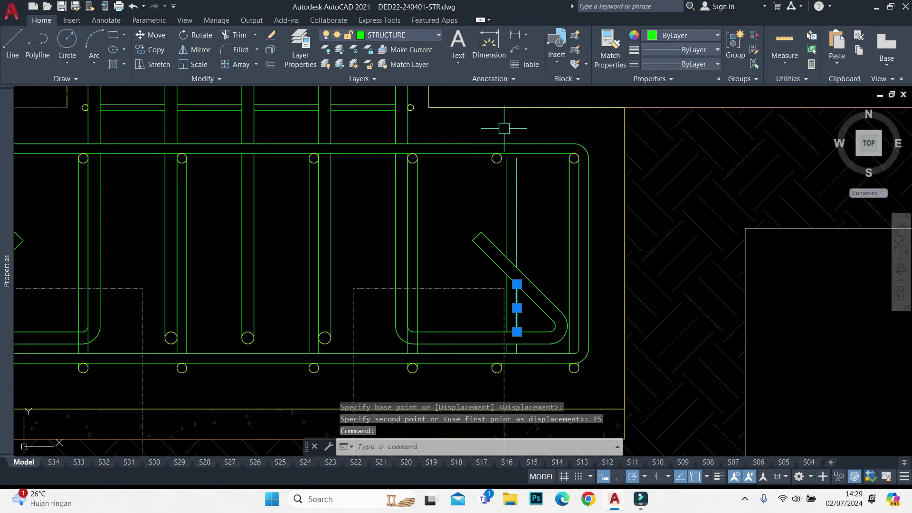
{"action": "left_click", "coordinate": [505, 133]}
{"action": "left_click", "coordinate": [567, 385]}
Shift the six vertical bar lines by 25
{"action": "type", "text": "m"}
{"action": "key", "text": "Return"}
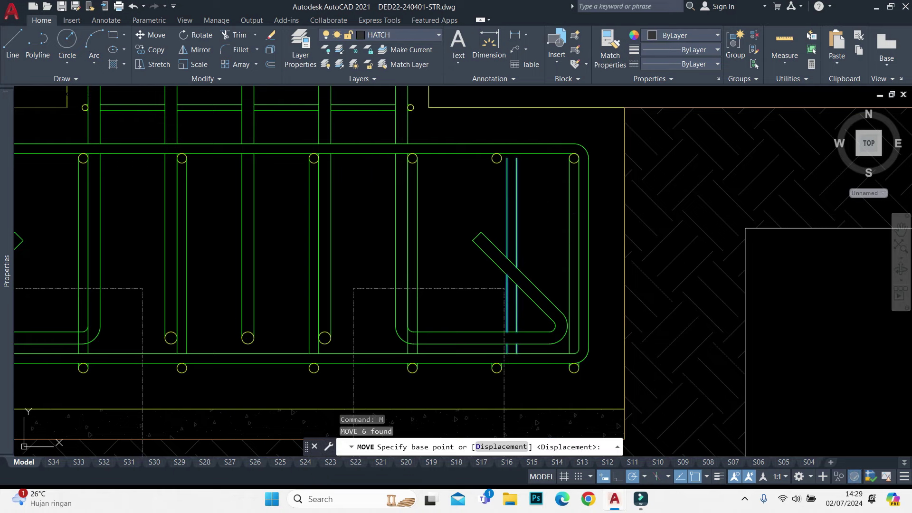
{"action": "left_click", "coordinate": [545, 224]}
{"action": "key", "text": "Return"}
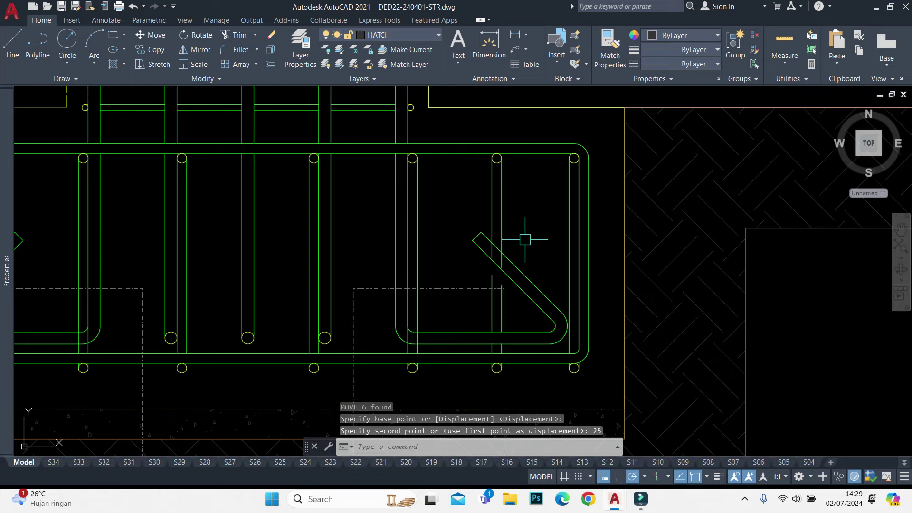
Try trimming and extending the bars, then cancel and pan to the rebar section
{"action": "scroll", "coordinate": [525, 239], "scroll_direction": "up", "scroll_amount": 3}
{"action": "type", "text": "tr"}
{"action": "key", "text": "Return"}
{"action": "scroll", "coordinate": [503, 257], "scroll_direction": "up", "scroll_amount": 2}
{"action": "left_click", "coordinate": [505, 258]}
{"action": "key", "text": "Escape"}
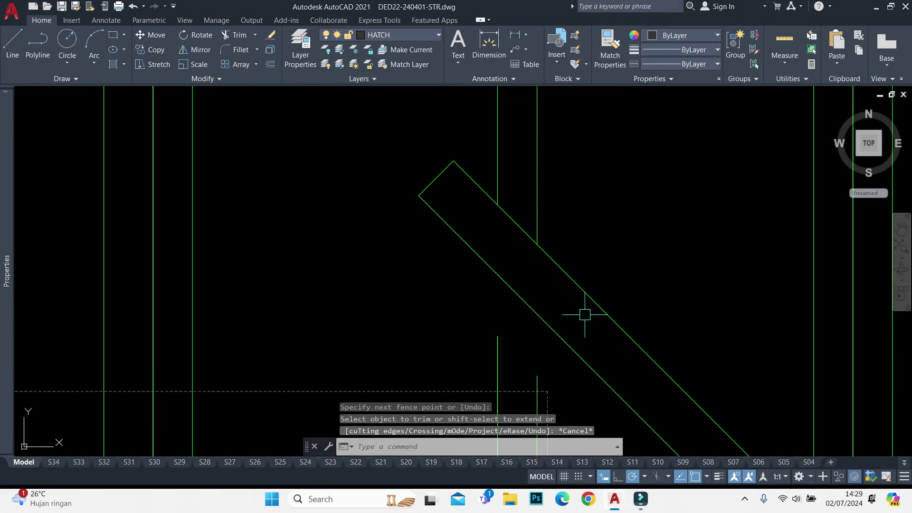
{"action": "key", "text": "Return"}
{"action": "scroll", "coordinate": [516, 198], "scroll_direction": "down", "scroll_amount": 5}
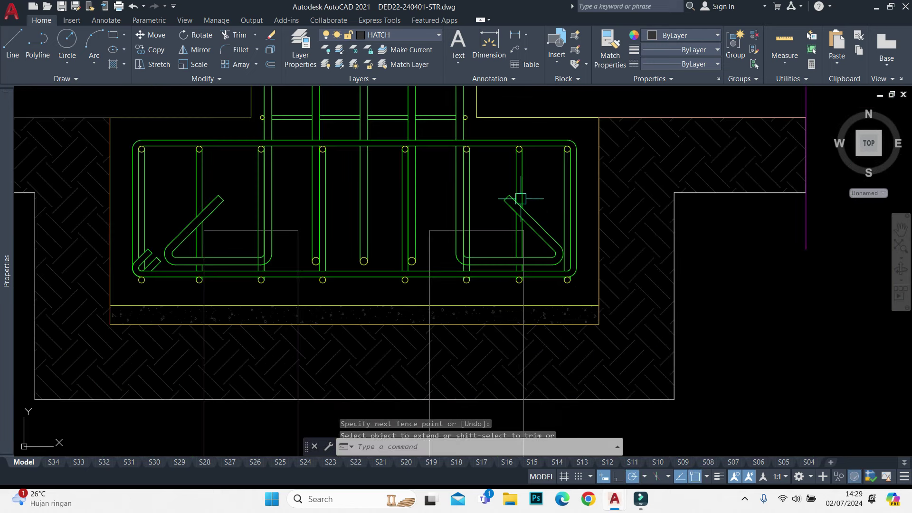
{"action": "key", "text": "Escape"}
{"action": "middle_click_drag", "start_coordinate": [560, 212], "coordinate": [613, 226]}
{"action": "scroll", "coordinate": [614, 226], "scroll_direction": "down", "scroll_amount": 2}
{"action": "scroll", "coordinate": [427, 203], "scroll_direction": "up", "scroll_amount": 2}
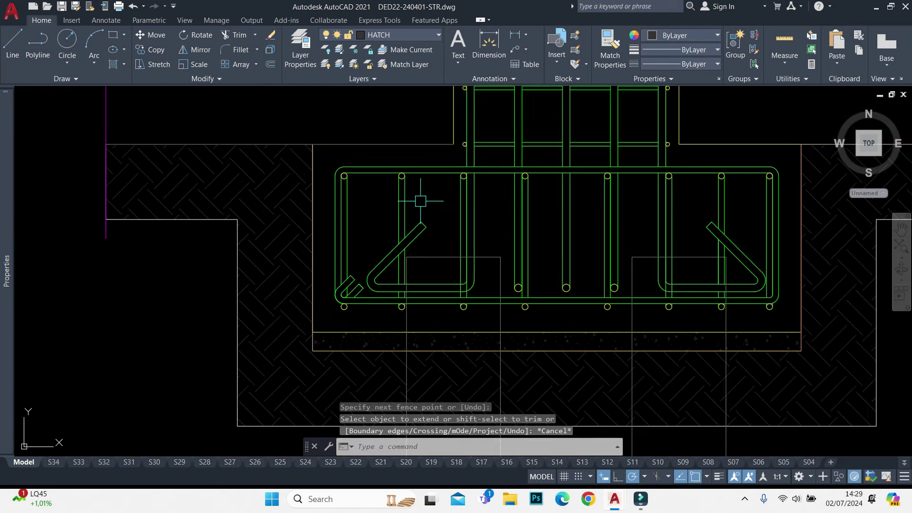
Move the vertical bars near the bent bar by 10
{"action": "left_click", "coordinate": [407, 187]}
{"action": "scroll", "coordinate": [407, 190], "scroll_direction": "up", "scroll_amount": 2}
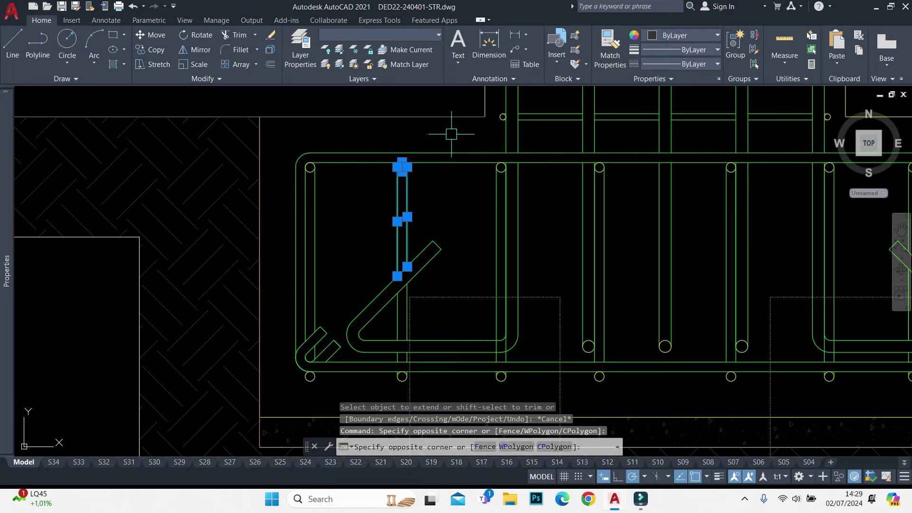
{"action": "scroll", "coordinate": [410, 319], "scroll_direction": "up", "scroll_amount": 2}
{"action": "left_click", "coordinate": [387, 207]}
{"action": "left_click", "coordinate": [407, 320]}
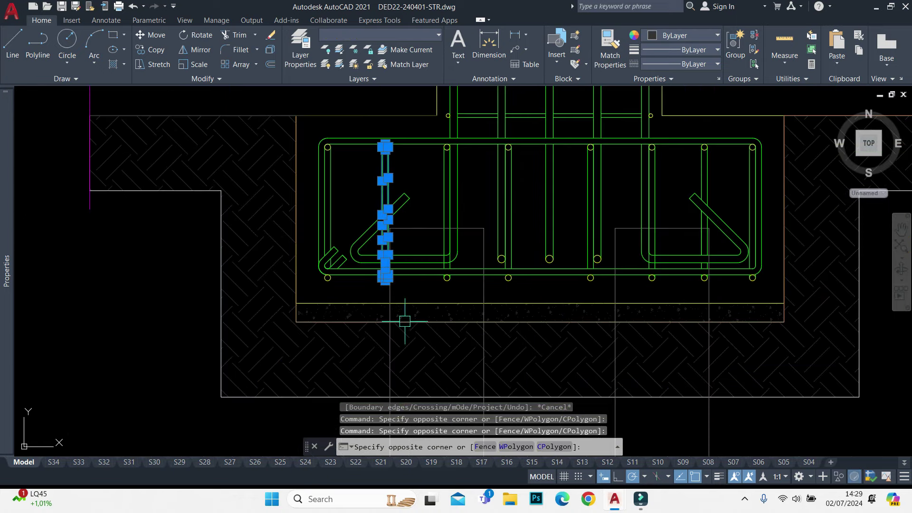
{"action": "type", "text": "m"}
{"action": "key", "text": "Return"}
{"action": "scroll", "coordinate": [421, 183], "scroll_direction": "up", "scroll_amount": 2}
{"action": "left_click", "coordinate": [421, 169]}
{"action": "type", "text": "10"}
{"action": "key", "text": "Return"}
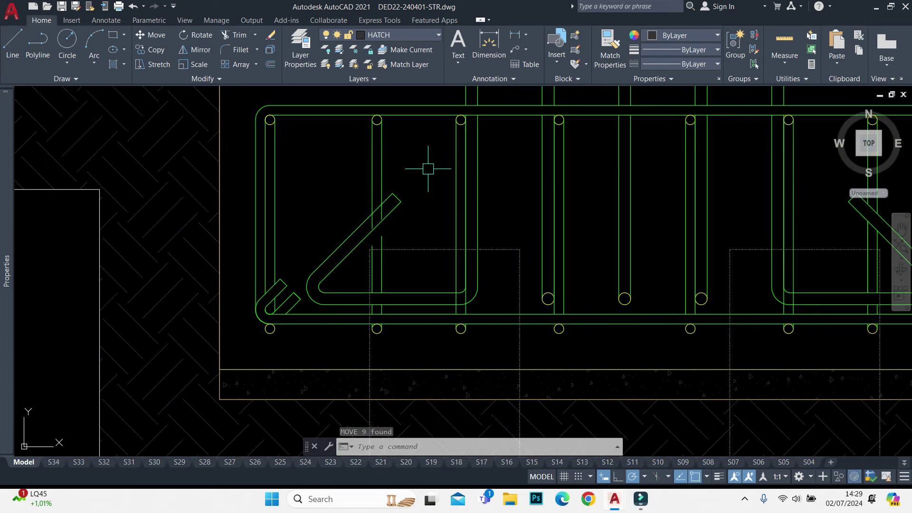
Extend the vertical bars down to the diagonal bent bar using a fence
{"action": "scroll", "coordinate": [428, 190], "scroll_direction": "up", "scroll_amount": 2}
{"action": "scroll", "coordinate": [396, 193], "scroll_direction": "up", "scroll_amount": 1}
{"action": "type", "text": "tr"}
{"action": "key", "text": "Return"}
{"action": "left_click", "coordinate": [332, 264]}
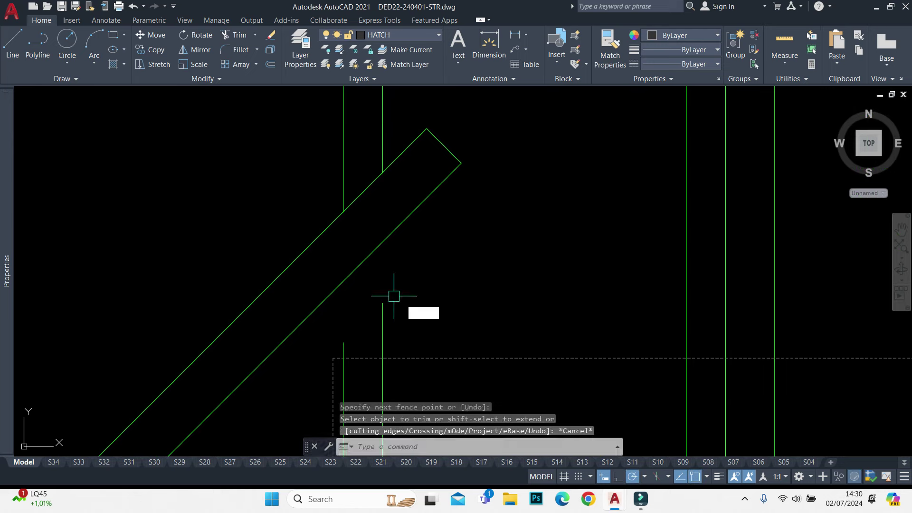
{"action": "left_click", "coordinate": [389, 329], "text": "shift"}
{"action": "key", "text": "Return"}
{"action": "scroll", "coordinate": [505, 179], "scroll_direction": "down", "scroll_amount": 3}
{"action": "scroll", "coordinate": [438, 285], "scroll_direction": "up", "scroll_amount": 2}
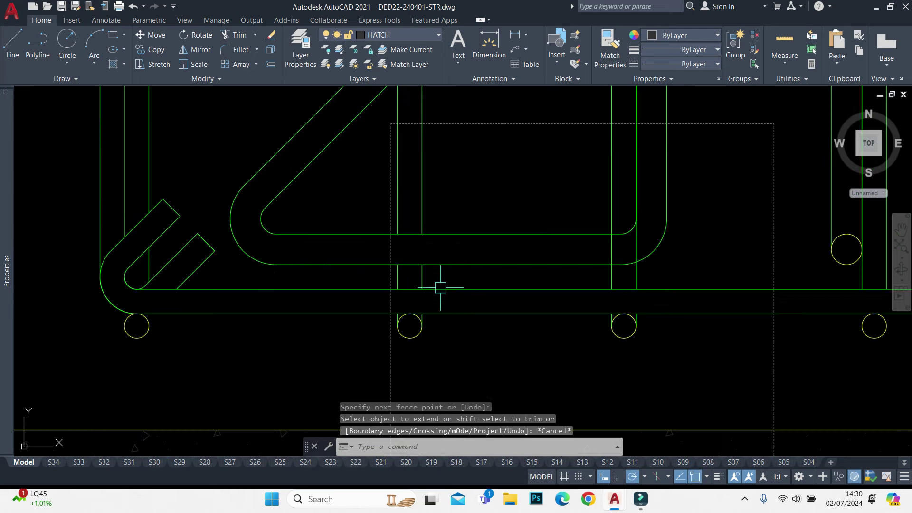
{"action": "scroll", "coordinate": [448, 229], "scroll_direction": "down", "scroll_amount": 2}
{"action": "key", "text": "Escape"}
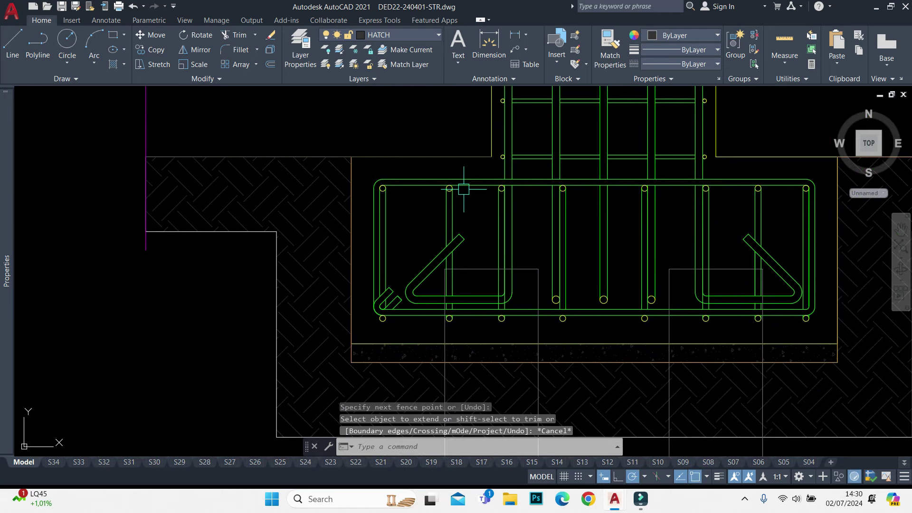
{"action": "scroll", "coordinate": [482, 240], "scroll_direction": "down", "scroll_amount": 4}
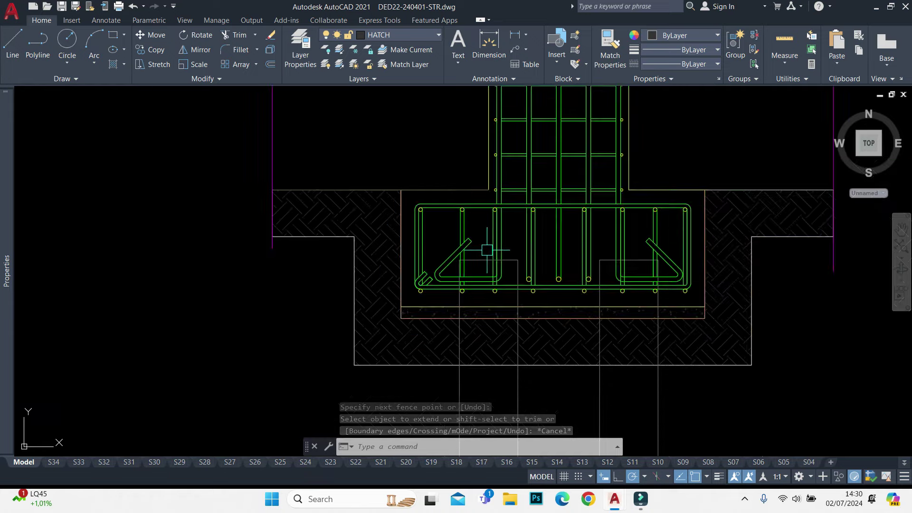
Crossing-select the footing section's stirrup corners and hooks, then clear the selection
{"action": "left_click", "coordinate": [347, 107]}
{"action": "scroll", "coordinate": [470, 256], "scroll_direction": "up", "scroll_amount": 5}
{"action": "scroll", "coordinate": [474, 276], "scroll_direction": "up", "scroll_amount": 4}
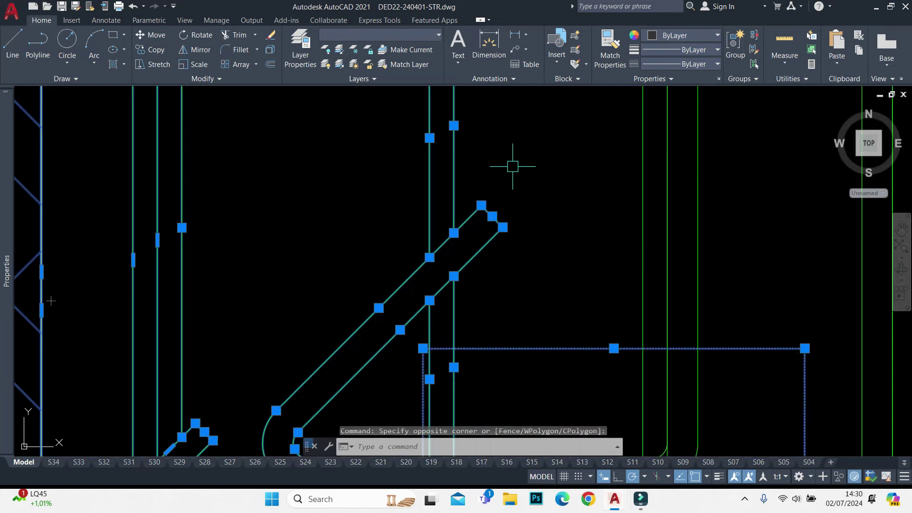
{"action": "left_click", "coordinate": [470, 278]}
{"action": "scroll", "coordinate": [357, 218], "scroll_direction": "up", "scroll_amount": 2}
{"action": "left_click", "coordinate": [364, 211]}
{"action": "left_click", "coordinate": [295, 275]}
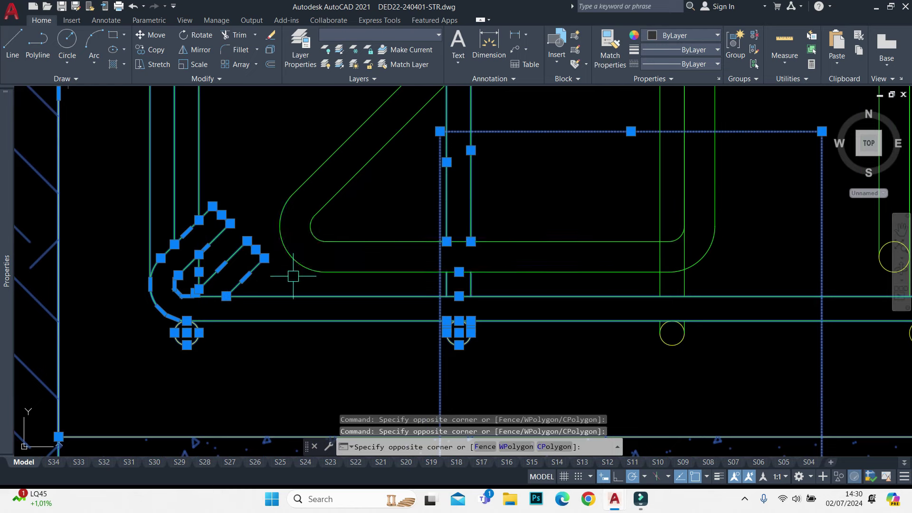
{"action": "scroll", "coordinate": [406, 258], "scroll_direction": "down", "scroll_amount": 4}
{"action": "scroll", "coordinate": [440, 228], "scroll_direction": "down", "scroll_amount": 4}
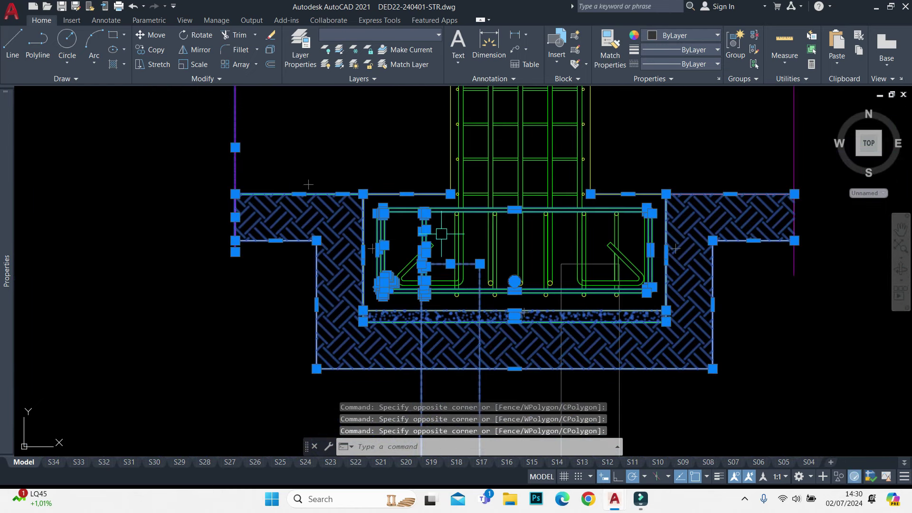
{"action": "key", "text": "Escape"}
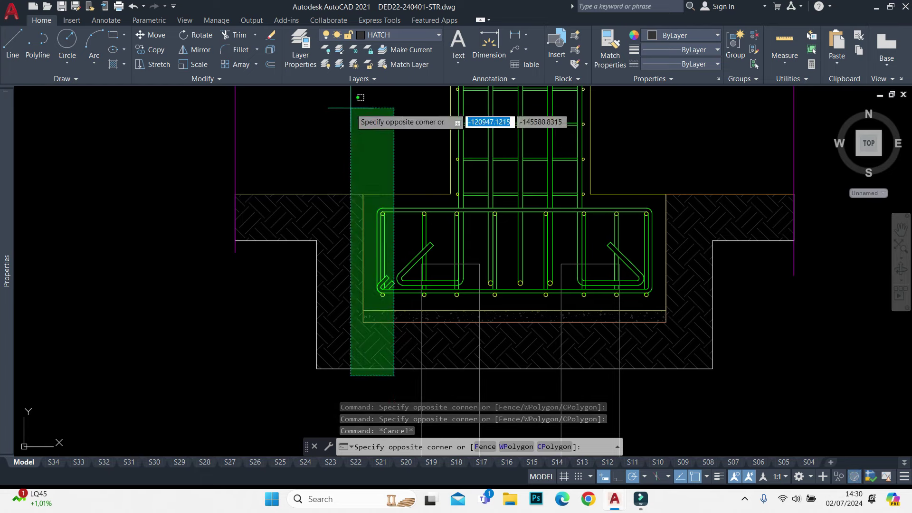
Select the footing's left side and begin a stretch, then cancel it
{"action": "scroll", "coordinate": [281, 143], "scroll_direction": "down", "scroll_amount": 4}
{"action": "left_click", "coordinate": [203, 115]}
{"action": "scroll", "coordinate": [289, 189], "scroll_direction": "up", "scroll_amount": 4}
{"action": "type", "text": "s"}
{"action": "key", "text": "Return"}
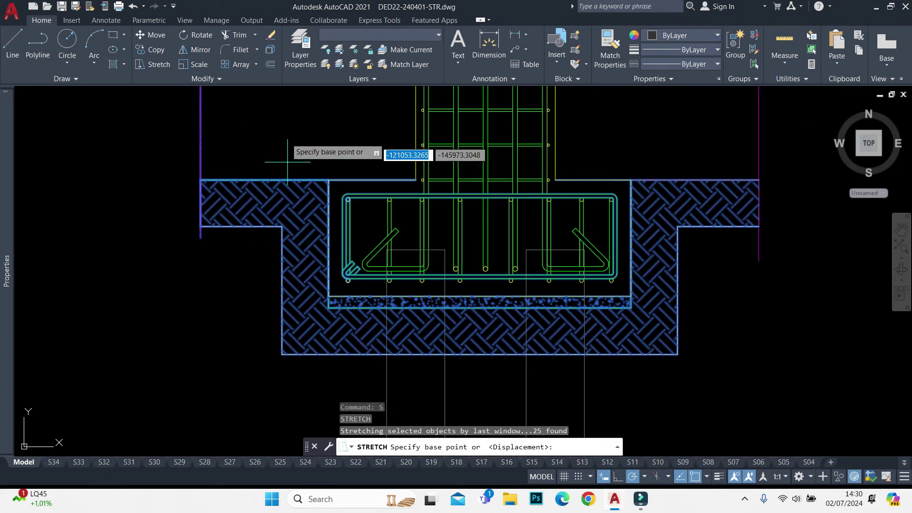
{"action": "left_click", "coordinate": [285, 125]}
{"action": "key", "text": "Escape"}
{"action": "scroll", "coordinate": [352, 323], "scroll_direction": "up", "scroll_amount": 2}
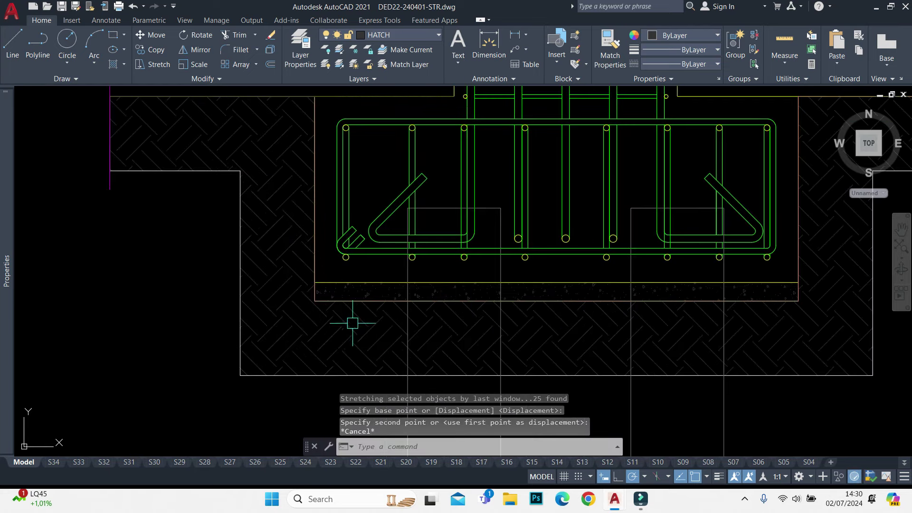
{"action": "left_click", "coordinate": [359, 401]}
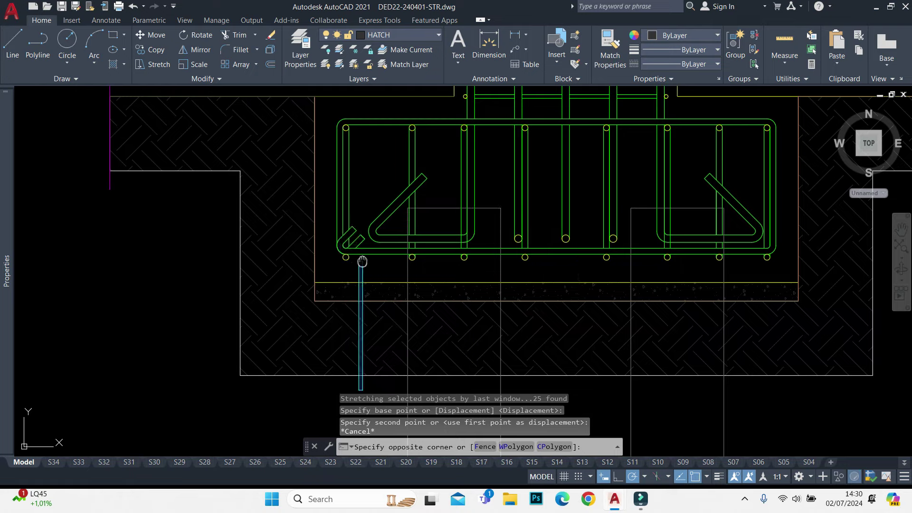
{"action": "scroll", "coordinate": [378, 347], "scroll_direction": "up", "scroll_amount": 2}
{"action": "key", "text": "Escape"}
{"action": "scroll", "coordinate": [361, 304], "scroll_direction": "down", "scroll_amount": 3}
Stretch the crossing-selected left stirrup and hooks 50 units to the right
{"action": "left_click", "coordinate": [367, 314]}
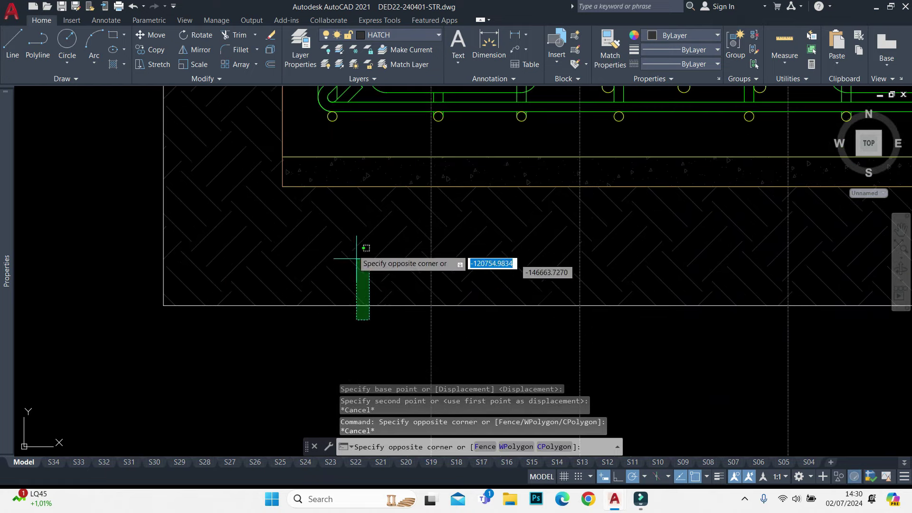
{"action": "scroll", "coordinate": [292, 225], "scroll_direction": "down", "scroll_amount": 2}
{"action": "scroll", "coordinate": [295, 213], "scroll_direction": "down", "scroll_amount": 3}
{"action": "scroll", "coordinate": [217, 168], "scroll_direction": "up", "scroll_amount": 2}
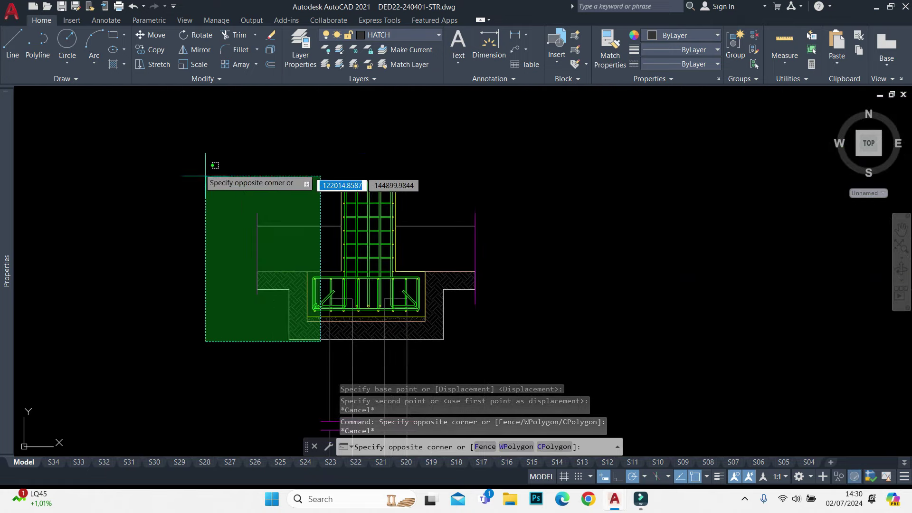
{"action": "left_click", "coordinate": [215, 166]}
{"action": "scroll", "coordinate": [289, 298], "scroll_direction": "up", "scroll_amount": 3}
{"action": "scroll", "coordinate": [290, 298], "scroll_direction": "up", "scroll_amount": 3}
{"action": "scroll", "coordinate": [290, 299], "scroll_direction": "up", "scroll_amount": 2}
{"action": "left_click", "coordinate": [448, 200]}
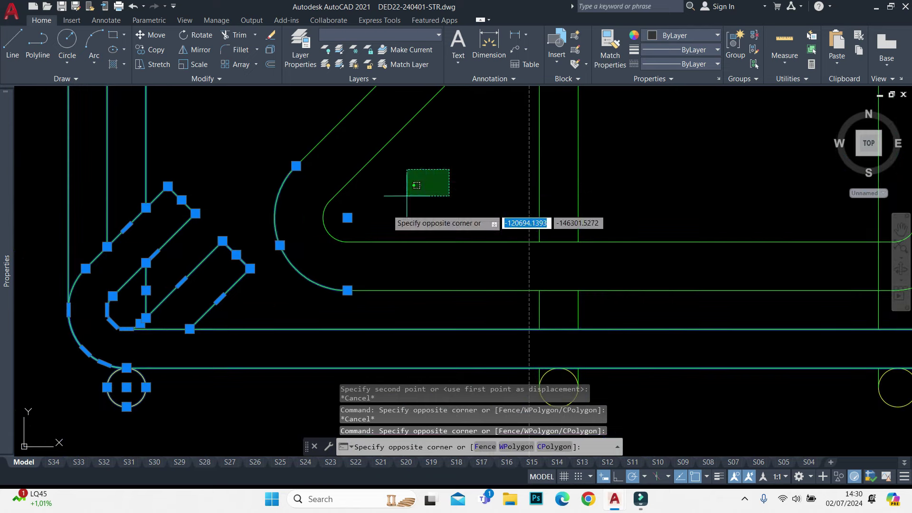
{"action": "left_click", "coordinate": [407, 171]}
{"action": "key", "text": "Return"}
{"action": "left_click", "coordinate": [419, 197]}
{"action": "type", "text": "5"}
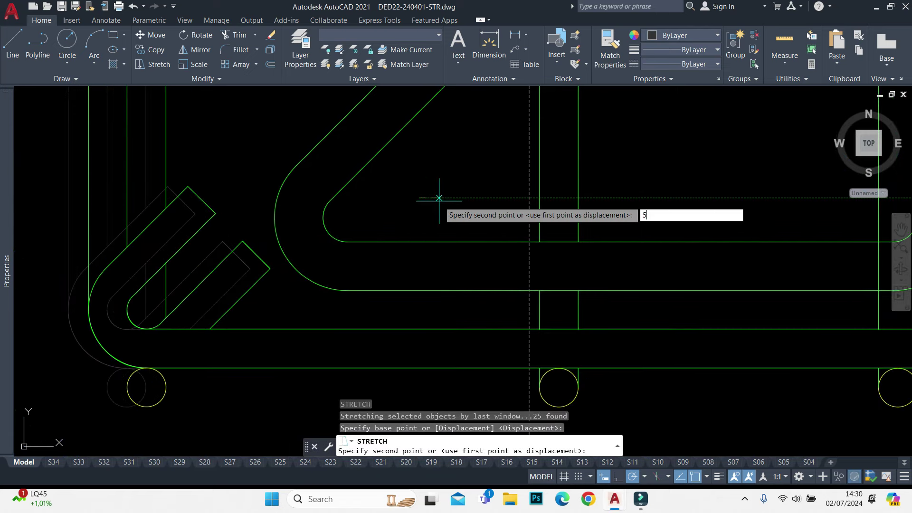
{"action": "type", "text": "0"}
{"action": "key", "text": "Return"}
Start a trim across the hooks, then cancel it
{"action": "type", "text": "tr"}
{"action": "key", "text": "space"}
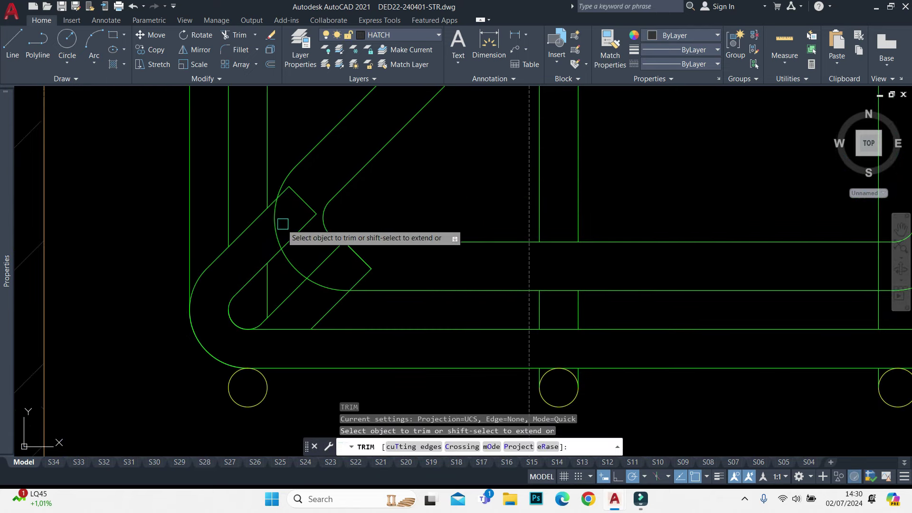
{"action": "left_click", "coordinate": [323, 293]}
{"action": "key", "text": "Escape"}
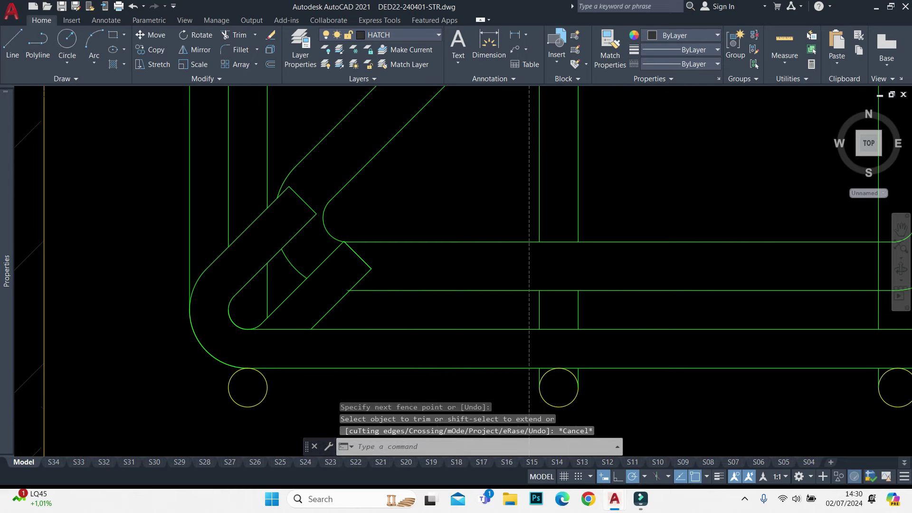
{"action": "scroll", "coordinate": [378, 210], "scroll_direction": "down", "scroll_amount": 10}
{"action": "scroll", "coordinate": [377, 209], "scroll_direction": "down", "scroll_amount": 2}
Start a line beside the column, then cancel it
{"action": "type", "text": "l"}
{"action": "key", "text": "space"}
{"action": "scroll", "coordinate": [445, 209], "scroll_direction": "up", "scroll_amount": 4}
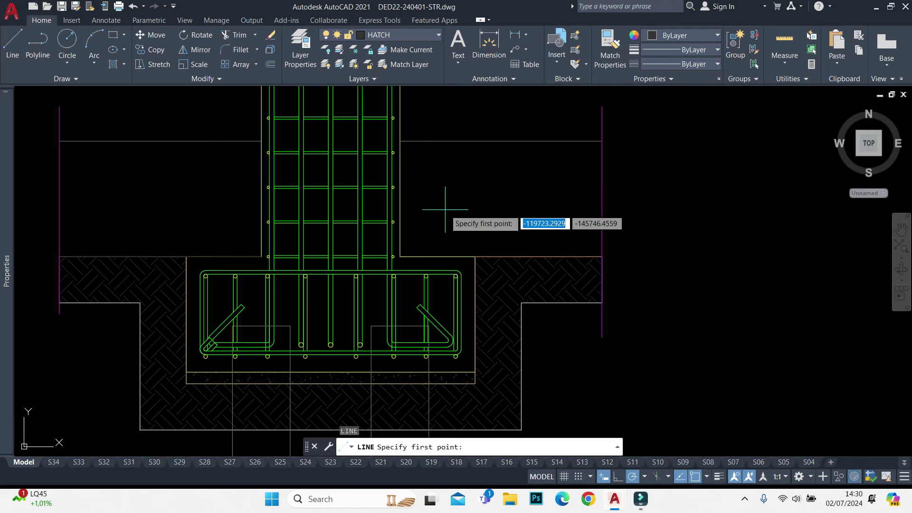
{"action": "left_click", "coordinate": [474, 257]}
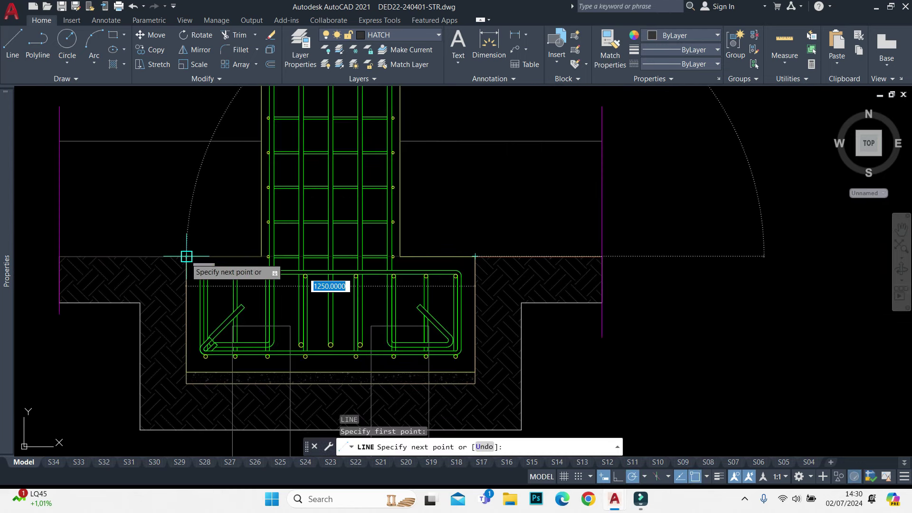
{"action": "key", "text": "Escape"}
{"action": "scroll", "coordinate": [652, 143], "scroll_direction": "down", "scroll_amount": 5}
{"action": "scroll", "coordinate": [622, 203], "scroll_direction": "down", "scroll_amount": 3}
Move the triangular pile cap plan and column section to the right
{"action": "middle_click_drag", "start_coordinate": [570, 189], "coordinate": [476, 240]}
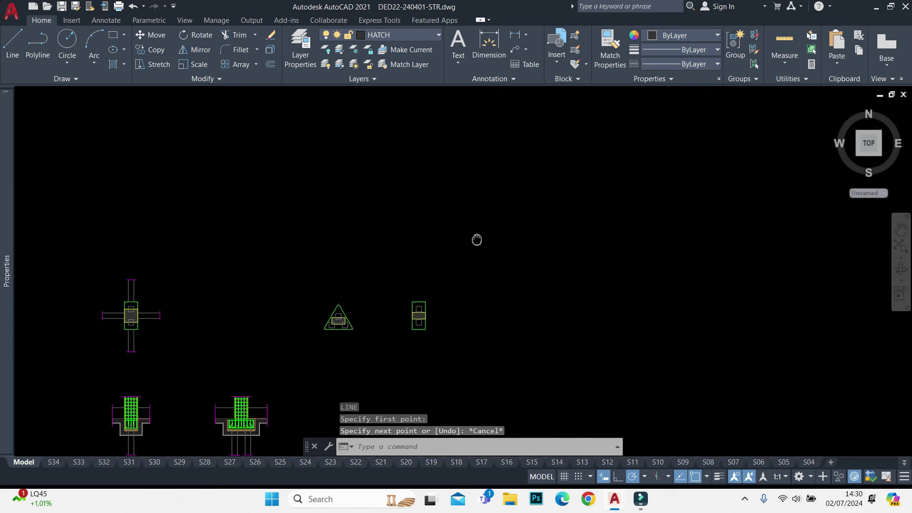
{"action": "left_click", "coordinate": [511, 209]}
{"action": "left_click", "coordinate": [219, 395]}
{"action": "scroll", "coordinate": [336, 291], "scroll_direction": "down", "scroll_amount": 2}
{"action": "type", "text": "m"}
{"action": "key", "text": "Return"}
{"action": "left_click", "coordinate": [351, 257]}
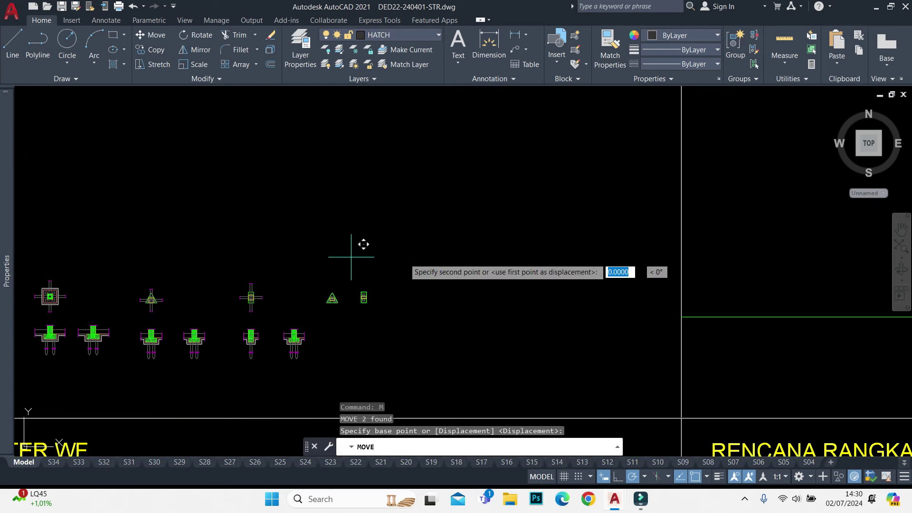
{"action": "left_click", "coordinate": [406, 257]}
{"action": "scroll", "coordinate": [407, 254], "scroll_direction": "up", "scroll_amount": 3}
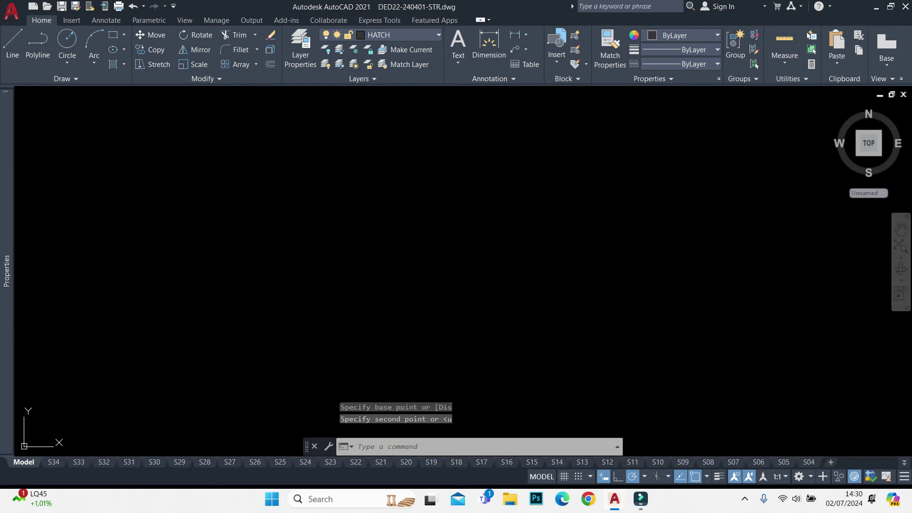
Regenerate the drawing so the moved objects redisplay
{"action": "type", "text": "RE"}
{"action": "key", "text": "Return"}
{"action": "scroll", "coordinate": [480, 222], "scroll_direction": "down", "scroll_amount": 4}
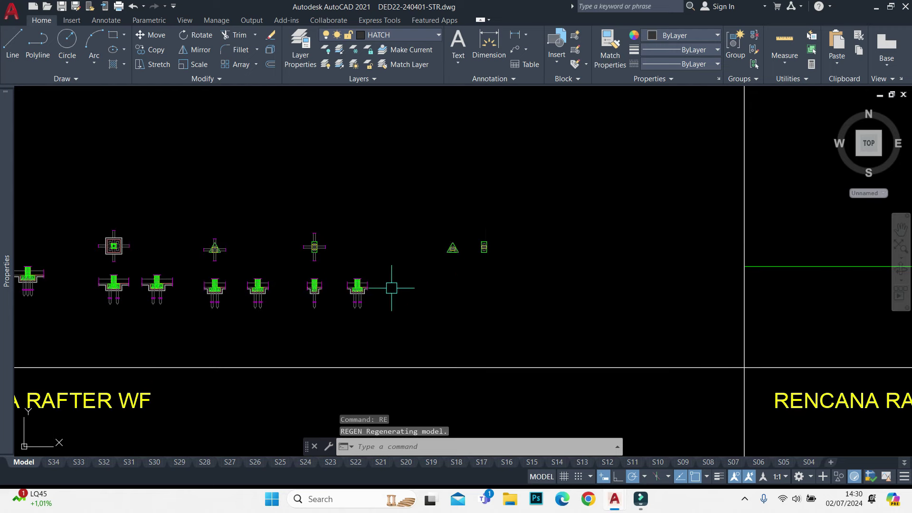
{"action": "scroll", "coordinate": [437, 257], "scroll_direction": "up", "scroll_amount": 2}
Move the small column section further right into line with the footing details
{"action": "left_click", "coordinate": [608, 157]}
{"action": "left_click", "coordinate": [498, 316]}
{"action": "type", "text": "m"}
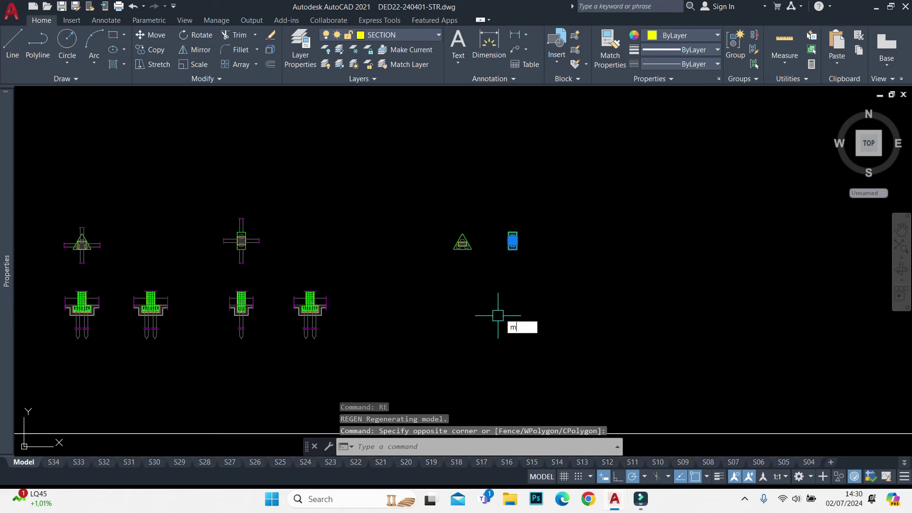
{"action": "type", "text": "M"}
{"action": "key", "text": "Return"}
{"action": "left_click", "coordinate": [517, 295]}
{"action": "left_click", "coordinate": [562, 295]}
{"action": "scroll", "coordinate": [481, 285], "scroll_direction": "down", "scroll_amount": 2}
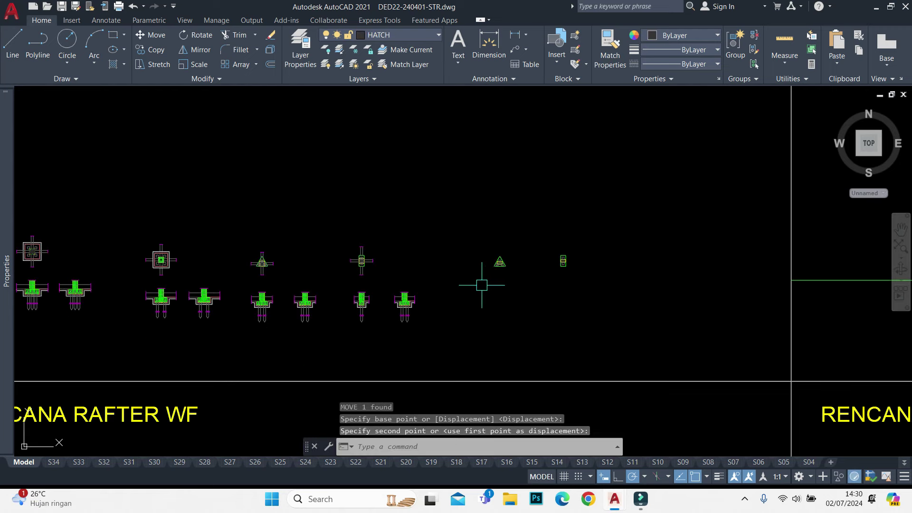
{"action": "middle_click_drag", "start_coordinate": [481, 285], "coordinate": [570, 304]}
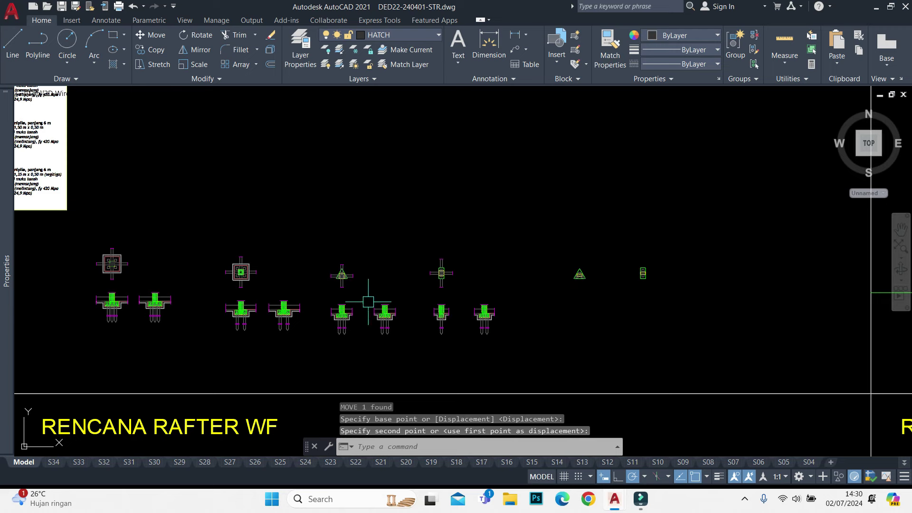
{"action": "scroll", "coordinate": [302, 296], "scroll_direction": "up", "scroll_amount": 2}
Select the tie beam and column lines, including the horizontal tie beam
{"action": "scroll", "coordinate": [430, 290], "scroll_direction": "up", "scroll_amount": 1}
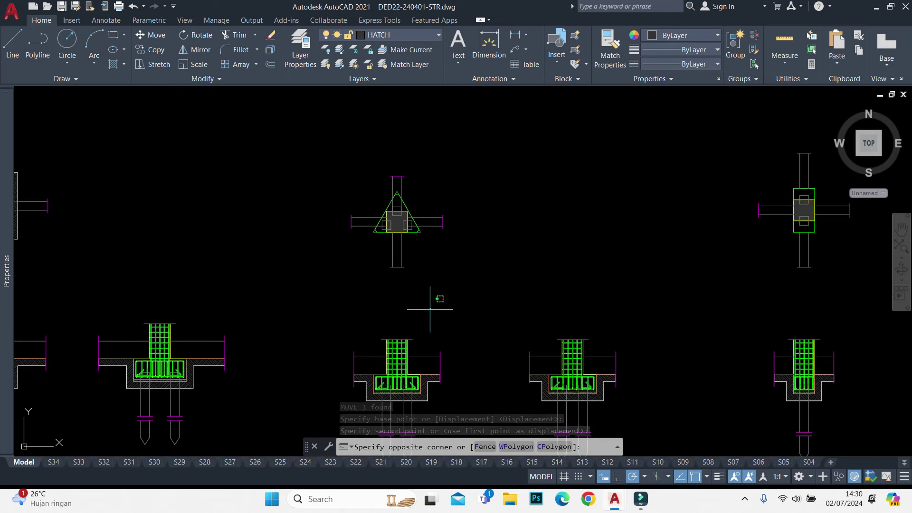
{"action": "left_click", "coordinate": [434, 301]}
{"action": "left_click", "coordinate": [363, 237]}
{"action": "scroll", "coordinate": [399, 210], "scroll_direction": "up", "scroll_amount": 1}
{"action": "left_click", "coordinate": [536, 167]}
{"action": "left_click", "coordinate": [465, 238]}
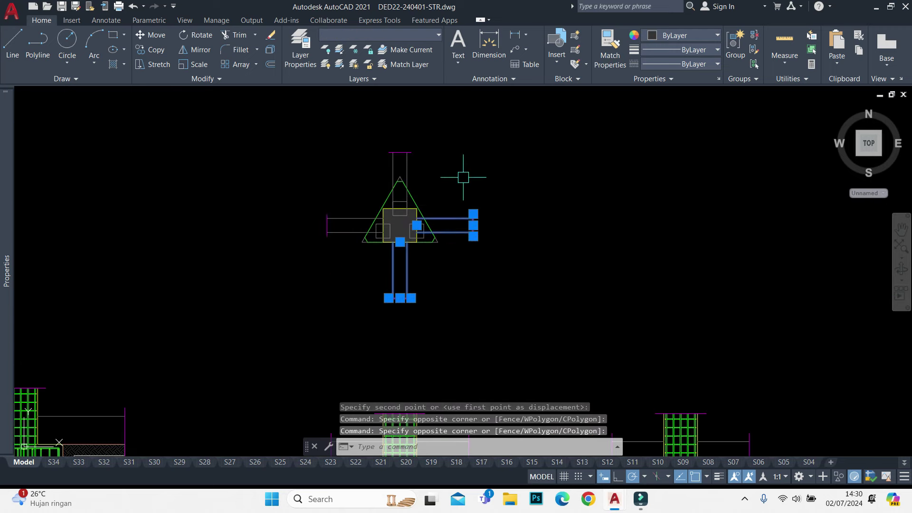
{"action": "scroll", "coordinate": [370, 240], "scroll_direction": "up", "scroll_amount": 4}
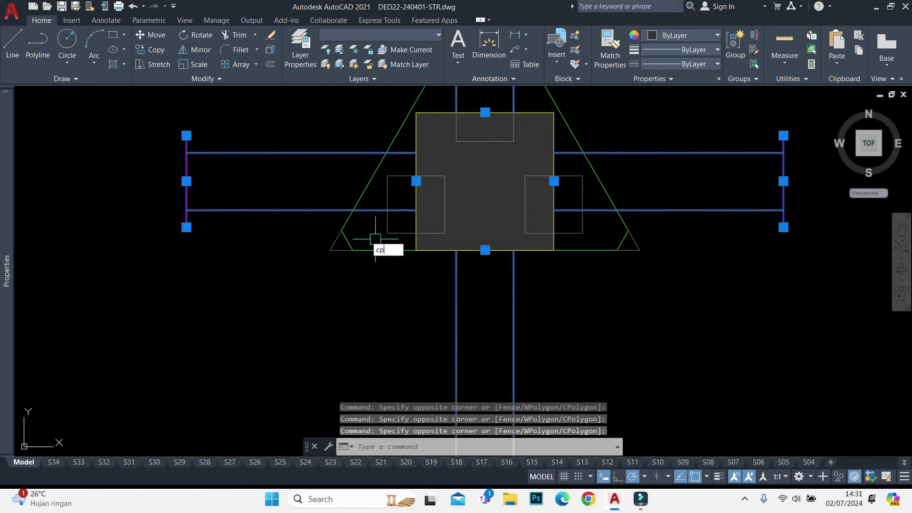
Copy the selected lines onto the triangular pile cap base with CP
{"action": "type", "text": "CP"}
{"action": "key", "text": "Return"}
{"action": "scroll", "coordinate": [486, 231], "scroll_direction": "down", "scroll_amount": 4}
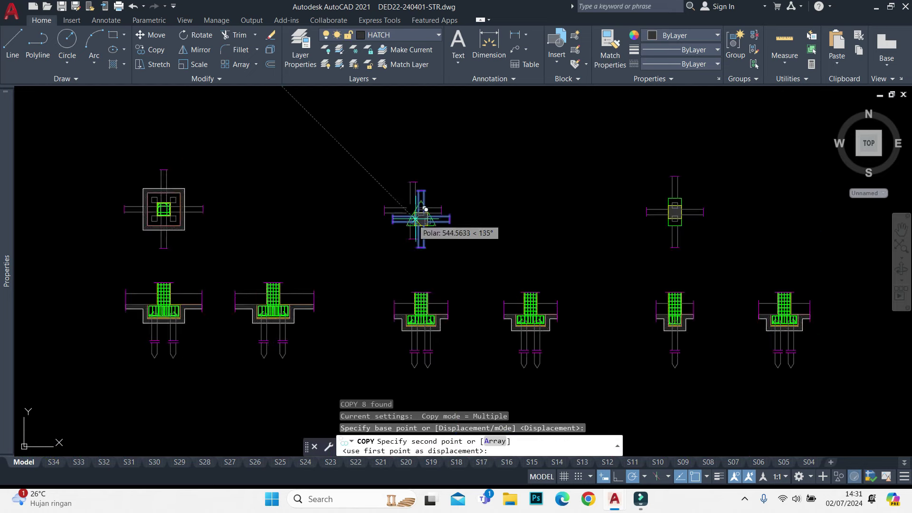
{"action": "scroll", "coordinate": [742, 218], "scroll_direction": "down", "scroll_amount": 2}
{"action": "middle_click_drag", "start_coordinate": [743, 218], "coordinate": [511, 236]}
{"action": "scroll", "coordinate": [542, 240], "scroll_direction": "up", "scroll_amount": 5}
{"action": "scroll", "coordinate": [541, 239], "scroll_direction": "up", "scroll_amount": 4}
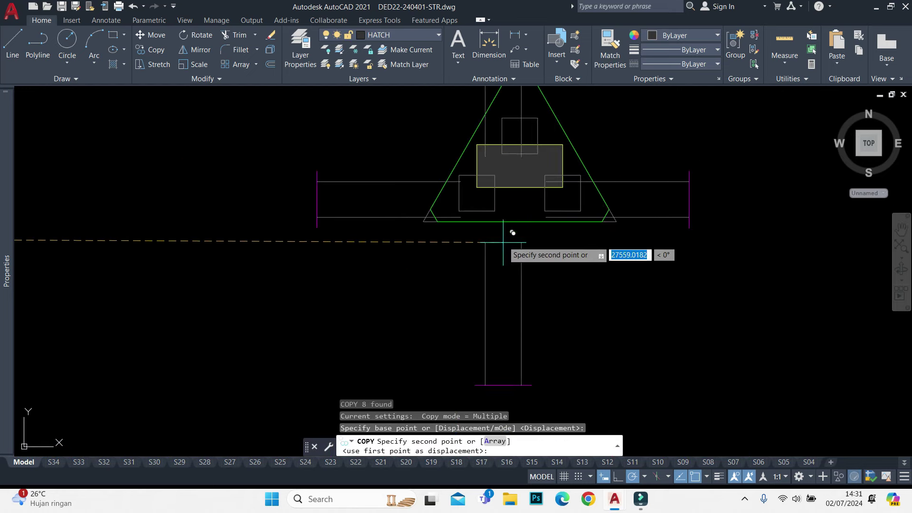
{"action": "left_click", "coordinate": [523, 221]}
{"action": "key", "text": "Escape"}
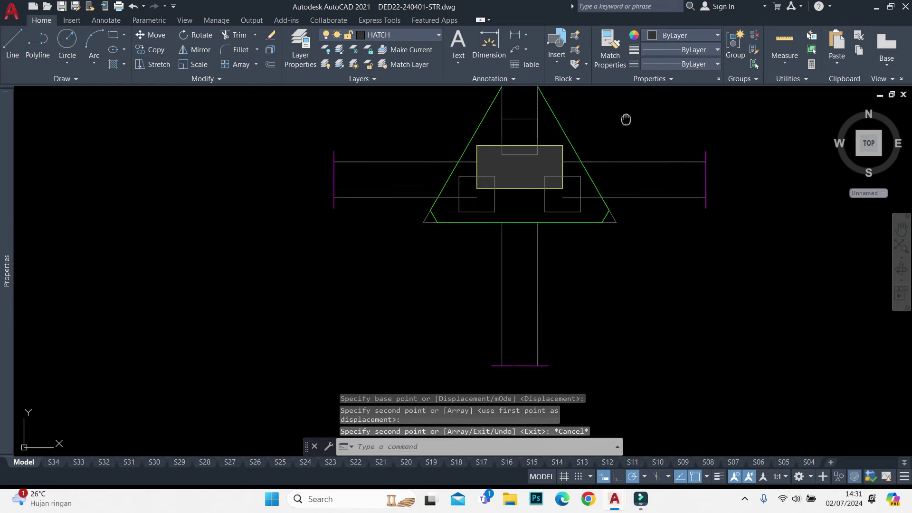
Select the cap's column lines and begin stretching them, then cancel
{"action": "middle_click_drag", "start_coordinate": [521, 228], "coordinate": [500, 300]}
{"action": "scroll", "coordinate": [500, 300], "scroll_direction": "up", "scroll_amount": 1}
{"action": "left_click", "coordinate": [481, 332]}
{"action": "left_click", "coordinate": [500, 303]}
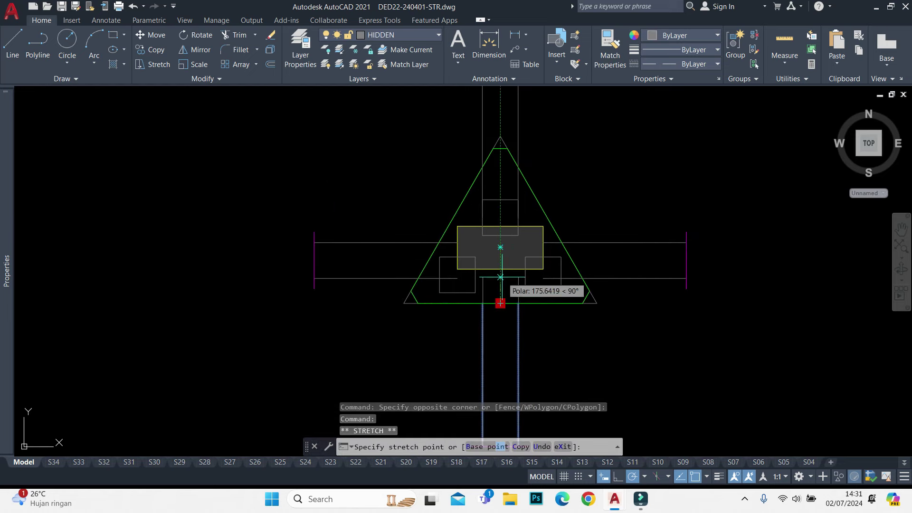
{"action": "key", "text": "Escape"}
{"action": "scroll", "coordinate": [499, 266], "scroll_direction": "down", "scroll_amount": 5}
{"action": "key", "text": "Escape"}
Zoom to the Pondasi Minipile 25/25 specification notes in the legend
{"action": "scroll", "coordinate": [605, 227], "scroll_direction": "down", "scroll_amount": 3}
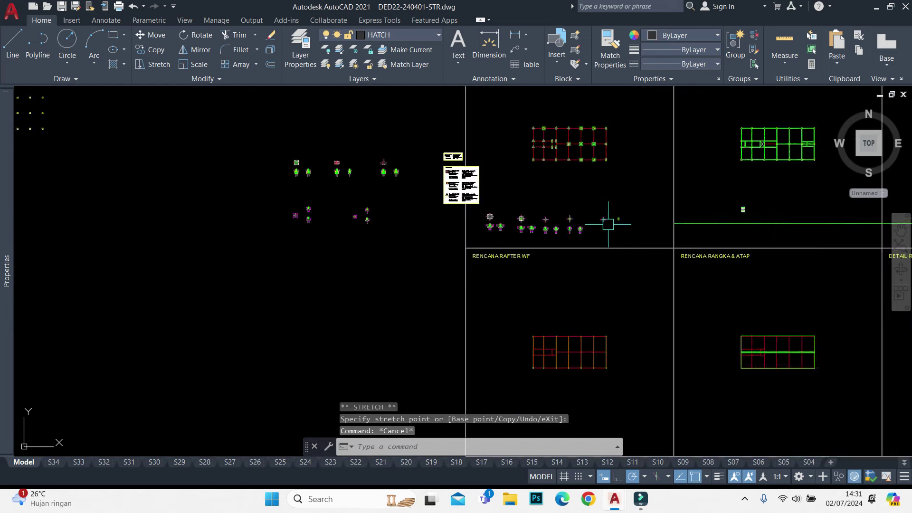
{"action": "scroll", "coordinate": [584, 233], "scroll_direction": "down", "scroll_amount": 2}
{"action": "scroll", "coordinate": [580, 213], "scroll_direction": "up", "scroll_amount": 3}
{"action": "scroll", "coordinate": [463, 178], "scroll_direction": "up", "scroll_amount": 4}
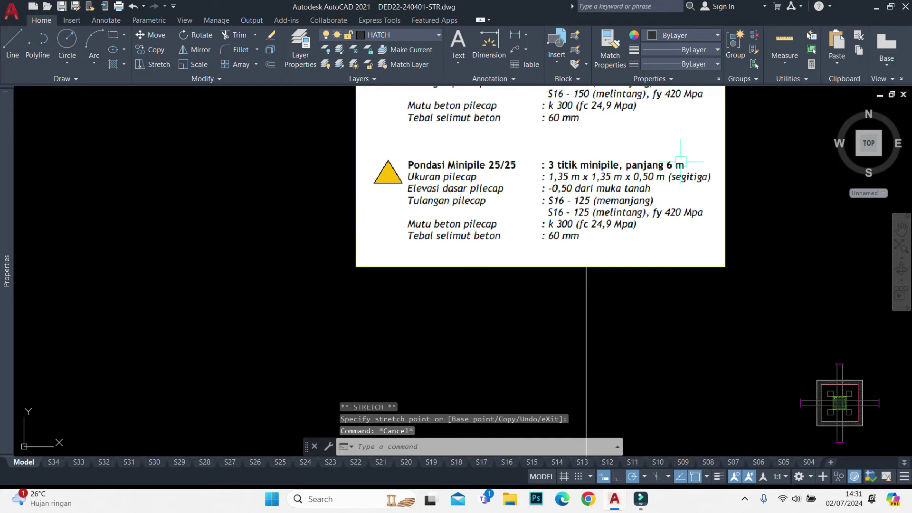
{"action": "scroll", "coordinate": [649, 171], "scroll_direction": "down", "scroll_amount": 5}
{"action": "scroll", "coordinate": [649, 171], "scroll_direction": "up", "scroll_amount": 5}
{"action": "scroll", "coordinate": [649, 171], "scroll_direction": "down", "scroll_amount": 5}
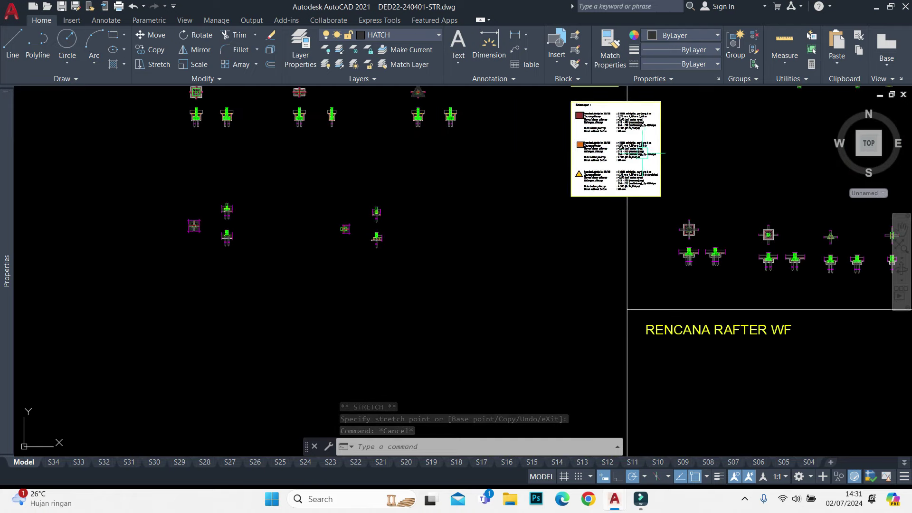
{"action": "middle_click_drag", "start_coordinate": [641, 182], "coordinate": [598, 294]}
{"action": "scroll", "coordinate": [584, 181], "scroll_direction": "down", "scroll_amount": 4}
{"action": "scroll", "coordinate": [585, 181], "scroll_direction": "up", "scroll_amount": 4}
Select the left and right tie beam lines on the triangular pile cap plan
{"action": "scroll", "coordinate": [525, 239], "scroll_direction": "up", "scroll_amount": 3}
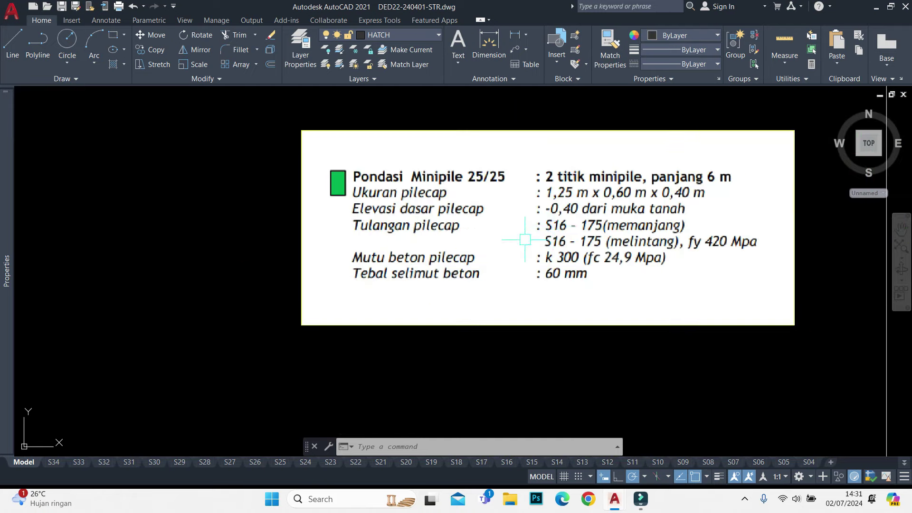
{"action": "scroll", "coordinate": [589, 208], "scroll_direction": "down", "scroll_amount": 5}
{"action": "scroll", "coordinate": [589, 209], "scroll_direction": "down", "scroll_amount": 3}
{"action": "middle_click_drag", "start_coordinate": [807, 250], "coordinate": [560, 175]}
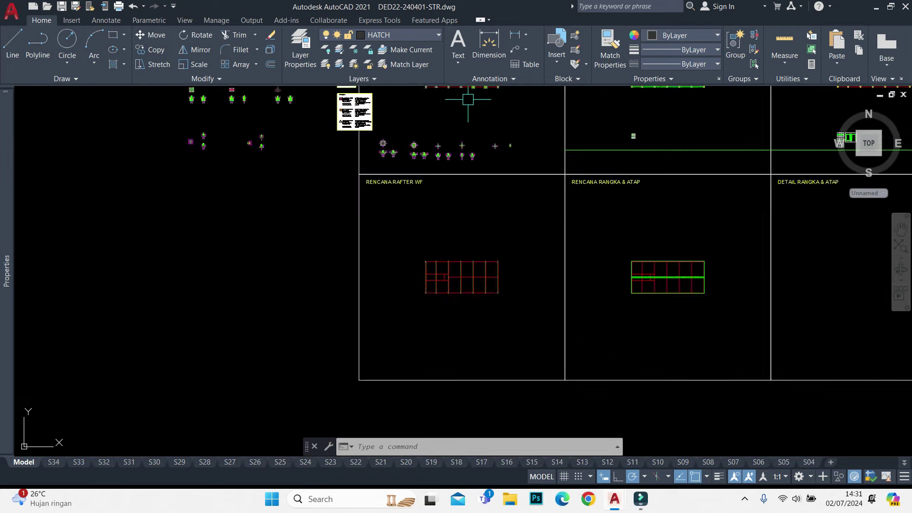
{"action": "scroll", "coordinate": [560, 174], "scroll_direction": "up", "scroll_amount": 3}
{"action": "scroll", "coordinate": [561, 174], "scroll_direction": "up", "scroll_amount": 4}
{"action": "scroll", "coordinate": [499, 256], "scroll_direction": "up", "scroll_amount": 4}
{"action": "middle_click_drag", "start_coordinate": [384, 242], "coordinate": [464, 216]}
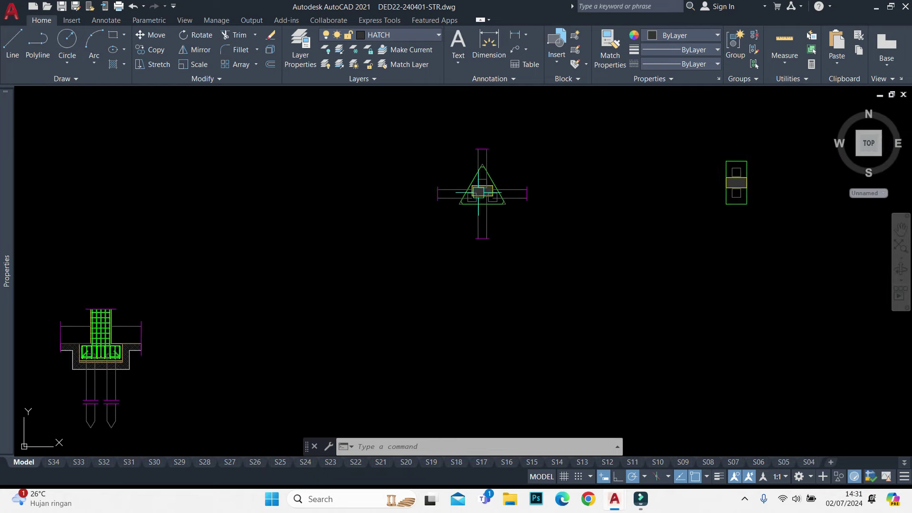
{"action": "scroll", "coordinate": [451, 228], "scroll_direction": "up", "scroll_amount": 2}
{"action": "left_click", "coordinate": [412, 141]}
{"action": "left_click", "coordinate": [333, 235]}
{"action": "left_click", "coordinate": [726, 108]}
{"action": "left_click", "coordinate": [577, 247]}
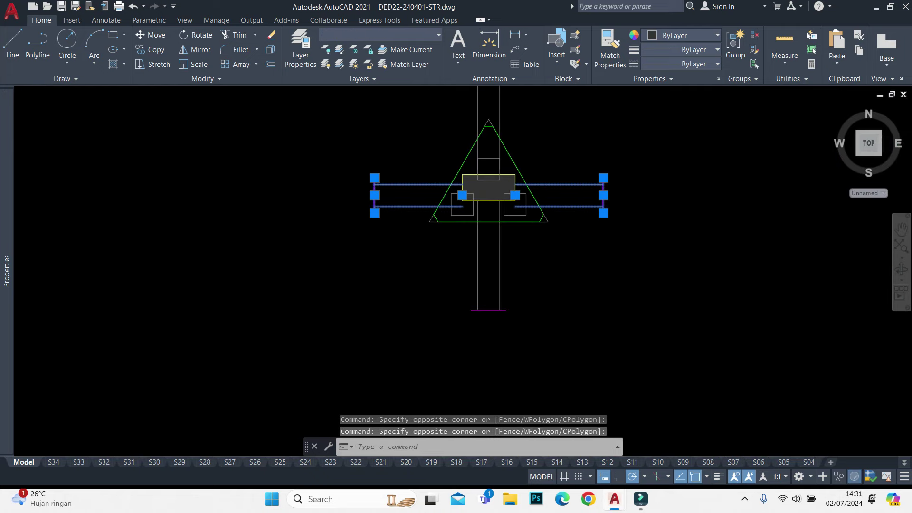
{"action": "scroll", "coordinate": [490, 125], "scroll_direction": "up", "scroll_amount": 4}
Begin moving the beam lines from an m2 base point, then cancel
{"action": "type", "text": "m"}
{"action": "key", "text": "Return"}
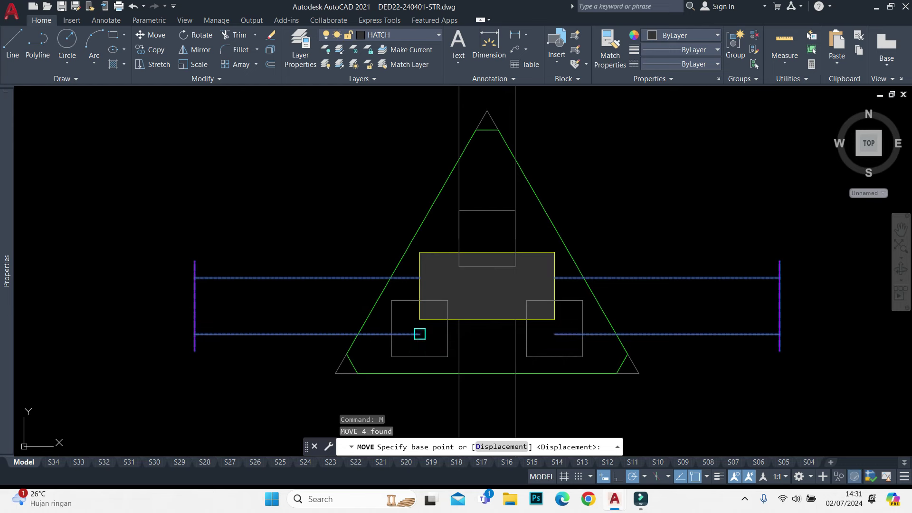
{"action": "type", "text": "m2"}
{"action": "key", "text": "Return"}
{"action": "left_click", "coordinate": [419, 334]}
{"action": "key", "text": "Escape"}
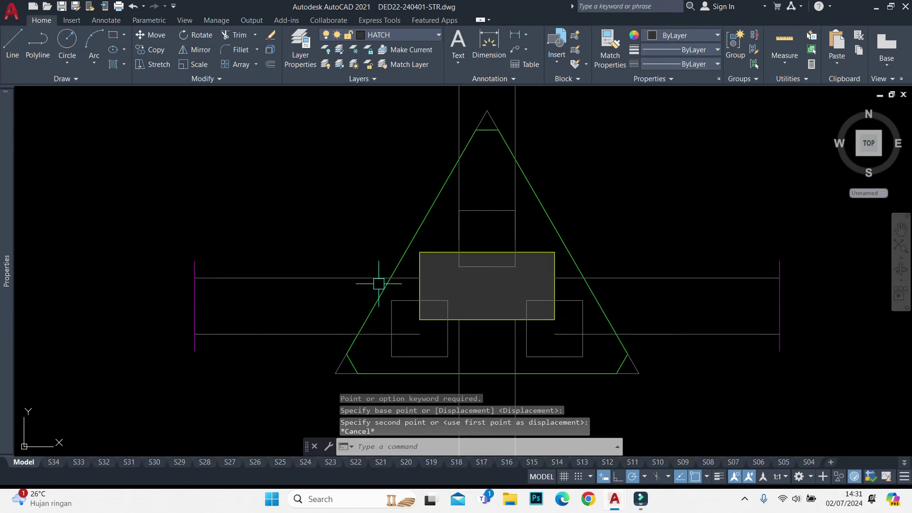
Move the four beam lines from their midpoint onto the column centre
{"action": "left_click", "coordinate": [760, 211]}
{"action": "left_click", "coordinate": [850, 227]}
{"action": "left_click", "coordinate": [555, 359]}
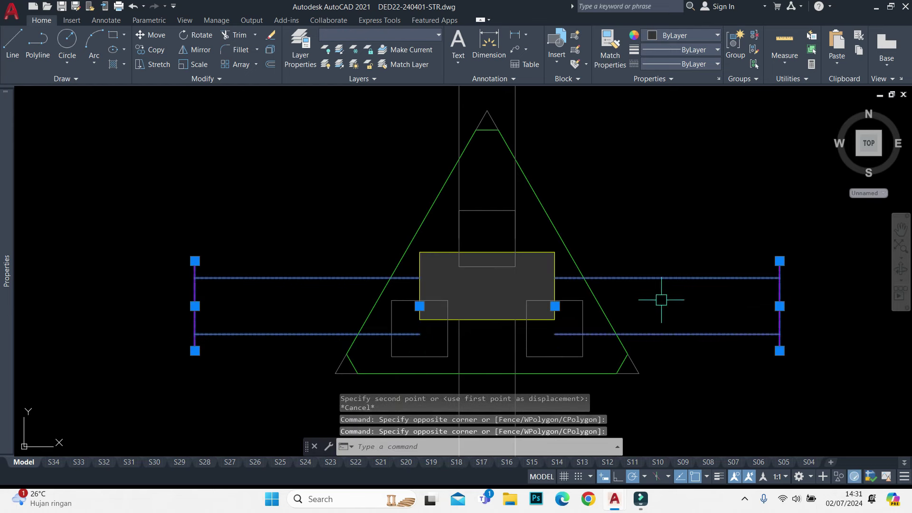
{"action": "type", "text": "m"}
{"action": "key", "text": "Return"}
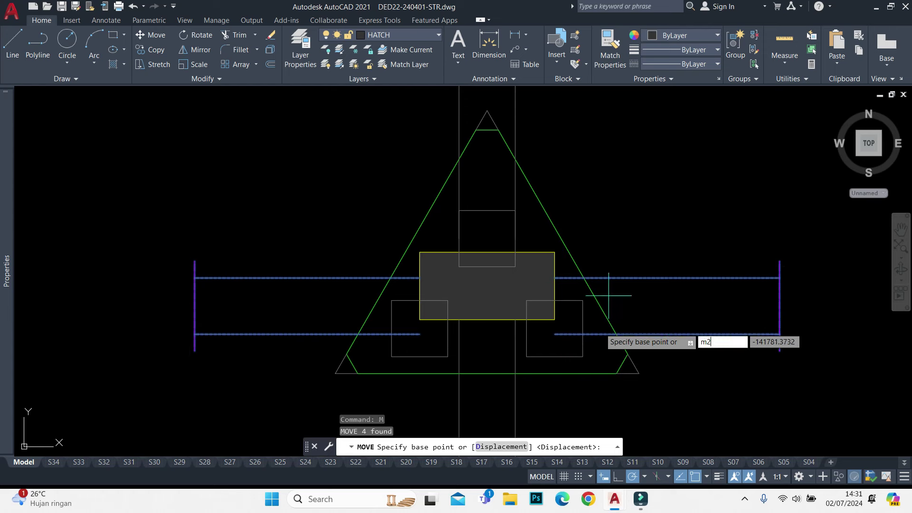
{"action": "type", "text": "p"}
{"action": "key", "text": "Return"}
{"action": "left_click", "coordinate": [554, 253]}
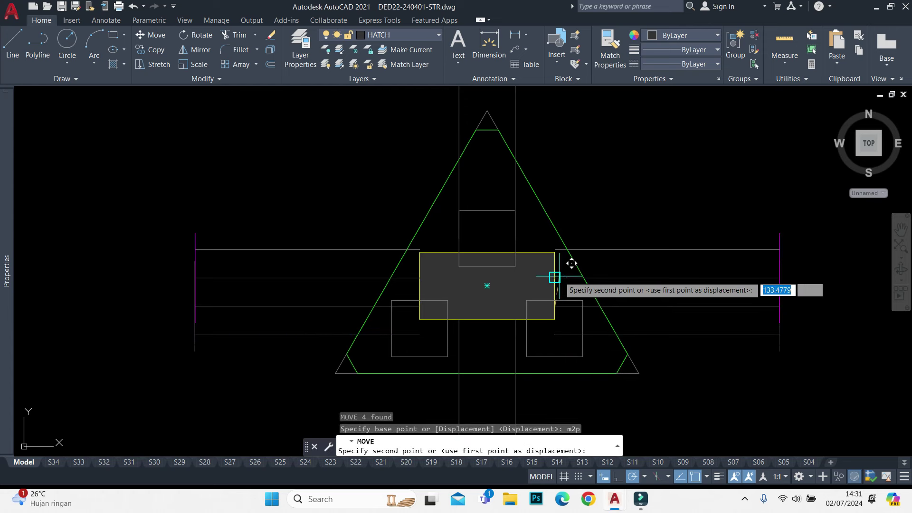
{"action": "left_click", "coordinate": [554, 284]}
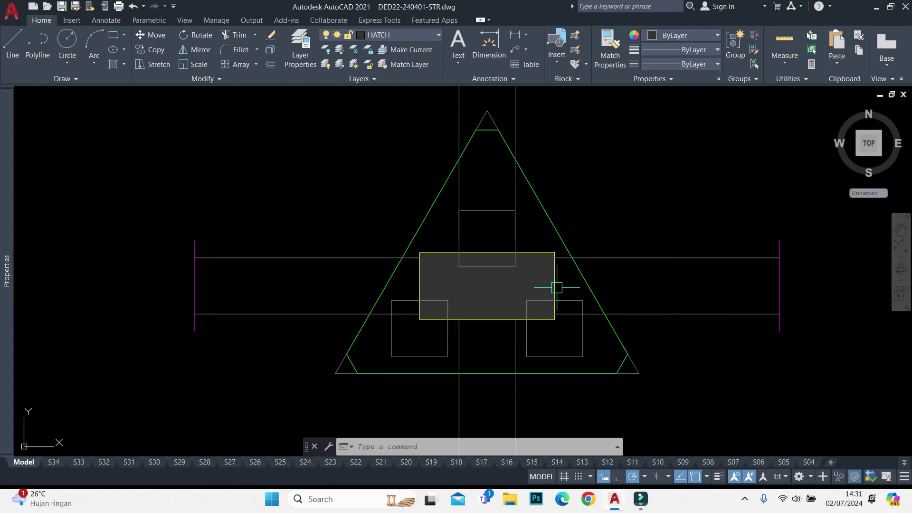
{"action": "scroll", "coordinate": [484, 249], "scroll_direction": "down", "scroll_amount": 6}
{"action": "scroll", "coordinate": [507, 242], "scroll_direction": "down", "scroll_amount": 3}
Shift the small column section rectangle further to the right
{"action": "left_click", "coordinate": [728, 191]}
{"action": "left_click", "coordinate": [584, 332]}
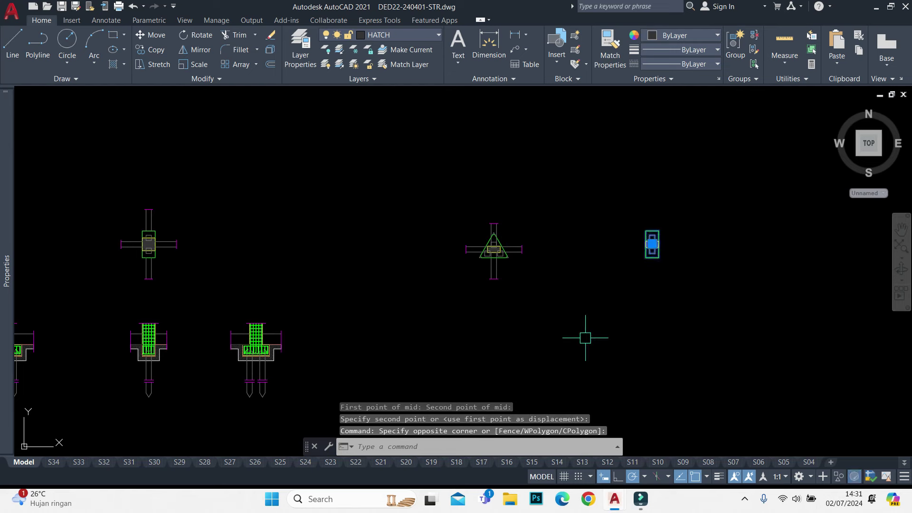
{"action": "scroll", "coordinate": [591, 276], "scroll_direction": "down", "scroll_amount": 2}
{"action": "key", "text": "Return"}
{"action": "left_click", "coordinate": [607, 197]}
{"action": "left_click", "coordinate": [667, 190]}
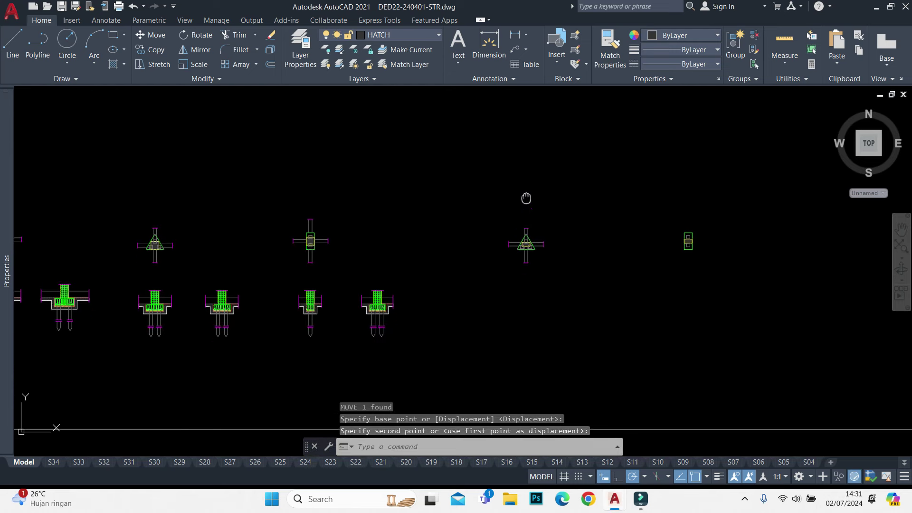
Crossing-select the two footing sections in the section row and start copying them
{"action": "middle_click_drag", "start_coordinate": [509, 255], "coordinate": [569, 173]}
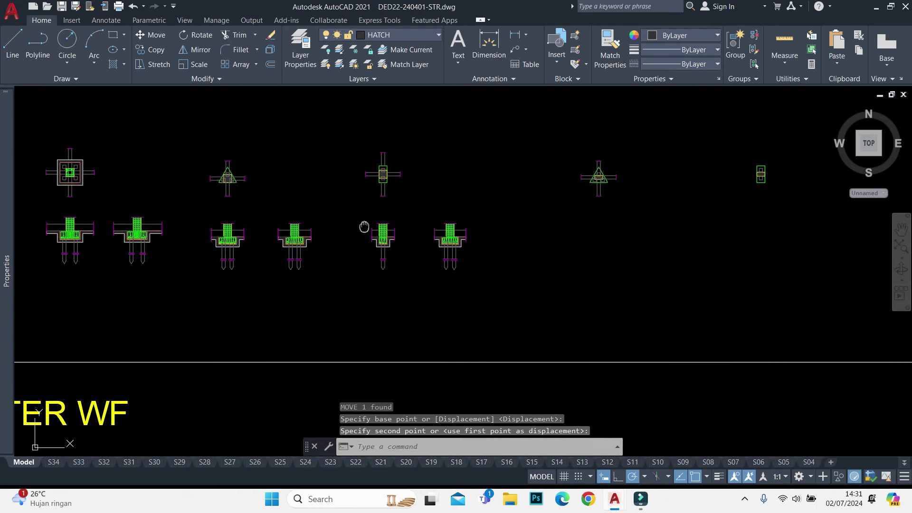
{"action": "middle_click_drag", "start_coordinate": [351, 212], "coordinate": [475, 228]}
{"action": "left_click", "coordinate": [475, 221]}
{"action": "left_click", "coordinate": [314, 316]}
{"action": "type", "text": "c"}
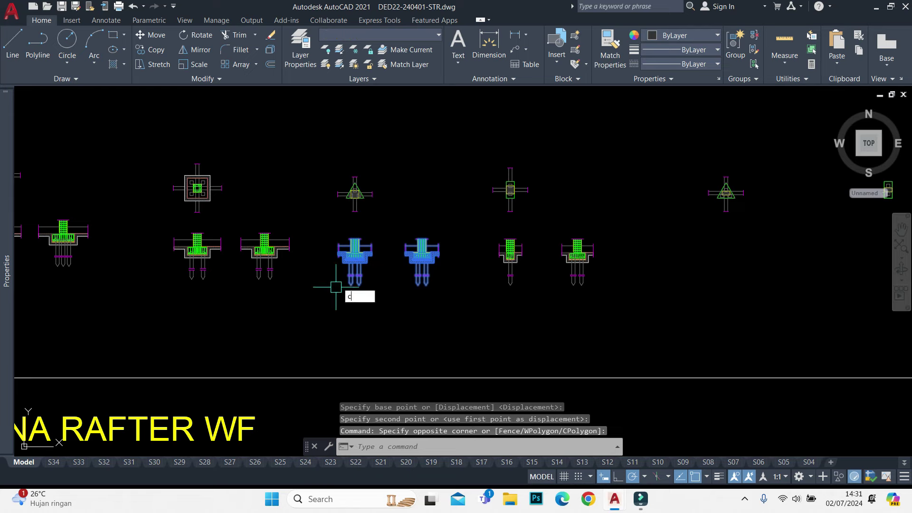
{"action": "type", "text": "o"}
{"action": "key", "text": "Return"}
Place the footing section copies below the triangular pile cap plan
{"action": "scroll", "coordinate": [444, 181], "scroll_direction": "up", "scroll_amount": 2}
{"action": "scroll", "coordinate": [348, 177], "scroll_direction": "up", "scroll_amount": 4}
{"action": "left_click", "coordinate": [336, 177]}
{"action": "scroll", "coordinate": [399, 185], "scroll_direction": "down", "scroll_amount": 3}
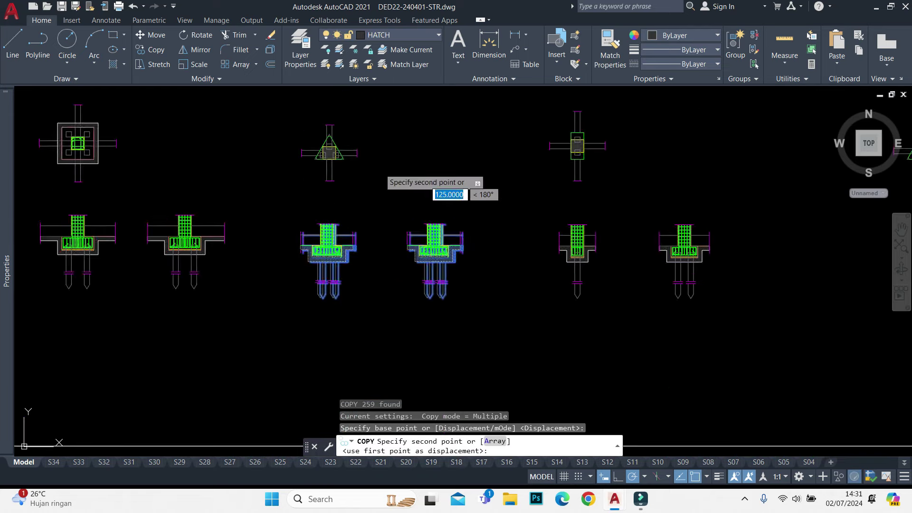
{"action": "scroll", "coordinate": [675, 157], "scroll_direction": "down", "scroll_amount": 2}
{"action": "scroll", "coordinate": [765, 206], "scroll_direction": "up", "scroll_amount": 3}
{"action": "scroll", "coordinate": [761, 211], "scroll_direction": "up", "scroll_amount": 3}
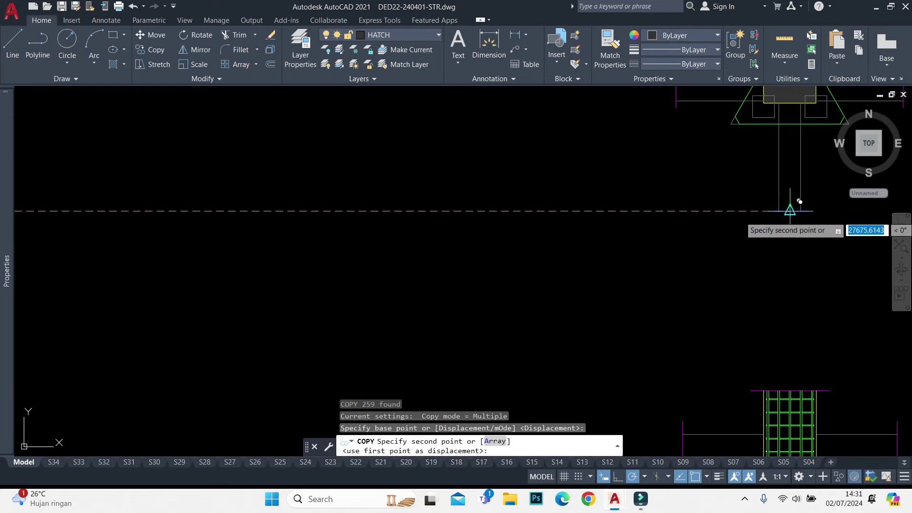
{"action": "left_click", "coordinate": [799, 201]}
{"action": "scroll", "coordinate": [525, 204], "scroll_direction": "down", "scroll_amount": 5}
{"action": "scroll", "coordinate": [502, 229], "scroll_direction": "up", "scroll_amount": 3}
{"action": "key", "text": "Escape"}
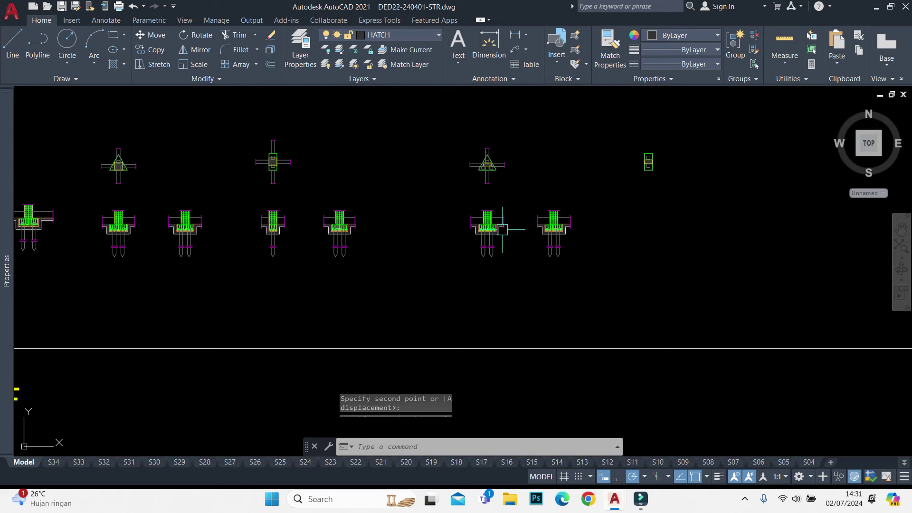
Draw a vertical construction line at the triangular pile cap's edge
{"action": "type", "text": "xl"}
{"action": "key", "text": "Return"}
{"action": "type", "text": "v"}
{"action": "key", "text": "Return"}
{"action": "scroll", "coordinate": [485, 180], "scroll_direction": "up", "scroll_amount": 4}
{"action": "scroll", "coordinate": [484, 186], "scroll_direction": "up", "scroll_amount": 4}
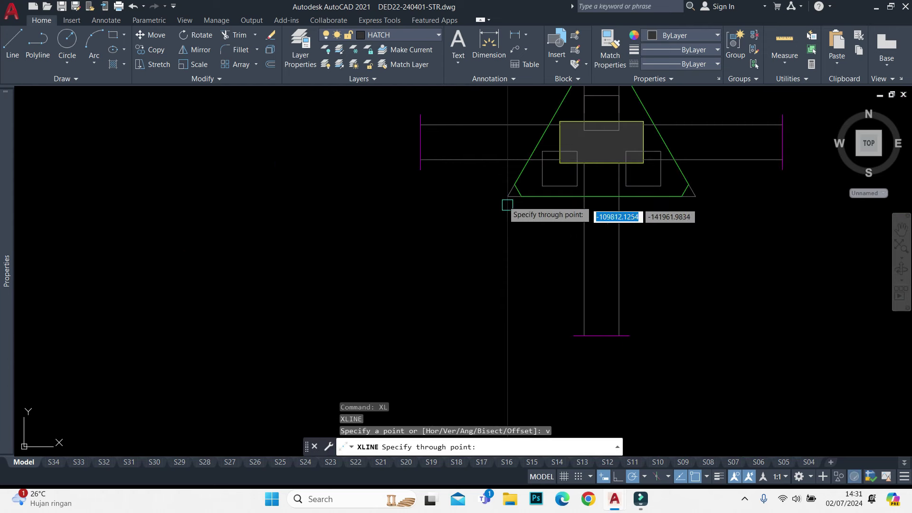
{"action": "scroll", "coordinate": [668, 201], "scroll_direction": "up", "scroll_amount": 2}
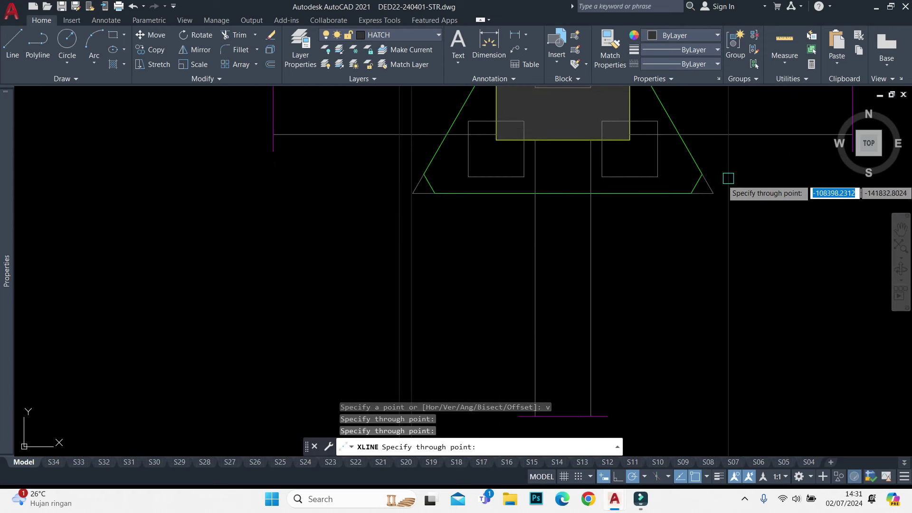
{"action": "left_click", "coordinate": [713, 193]}
{"action": "key", "text": "Escape"}
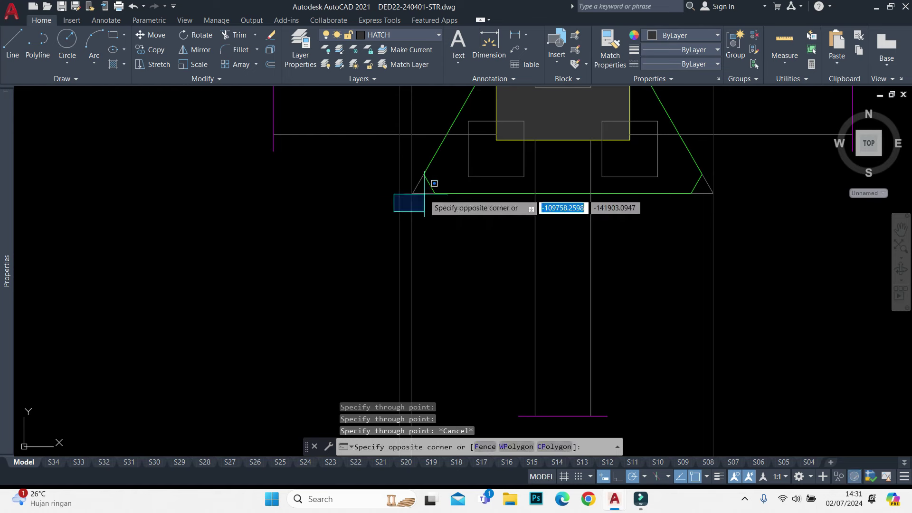
Erase the stray construction line
{"action": "left_click", "coordinate": [424, 194]}
{"action": "left_click", "coordinate": [399, 203]}
{"action": "type", "text": "e"}
{"action": "key", "text": "Return"}
{"action": "scroll", "coordinate": [459, 370], "scroll_direction": "down", "scroll_amount": 5}
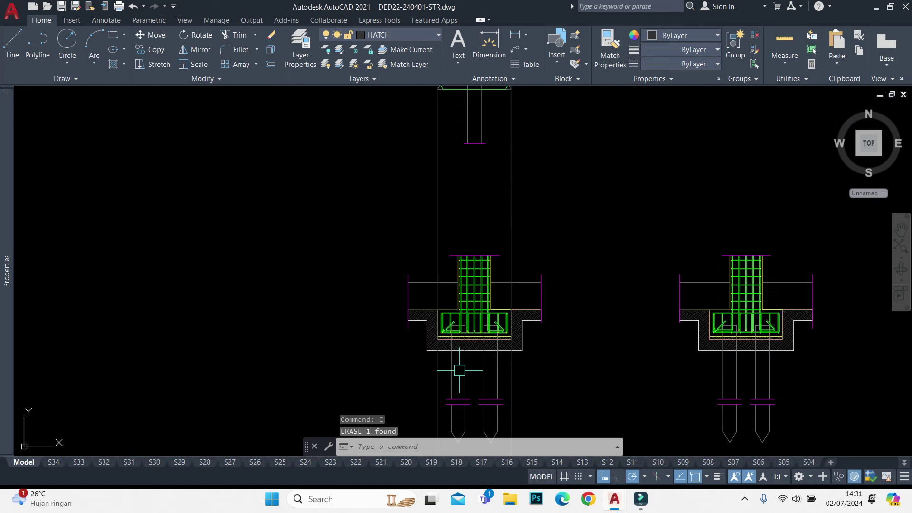
Start another construction line, then cancel it
{"action": "type", "text": "l"}
{"action": "key", "text": "Return"}
{"action": "scroll", "coordinate": [537, 164], "scroll_direction": "up", "scroll_amount": 2}
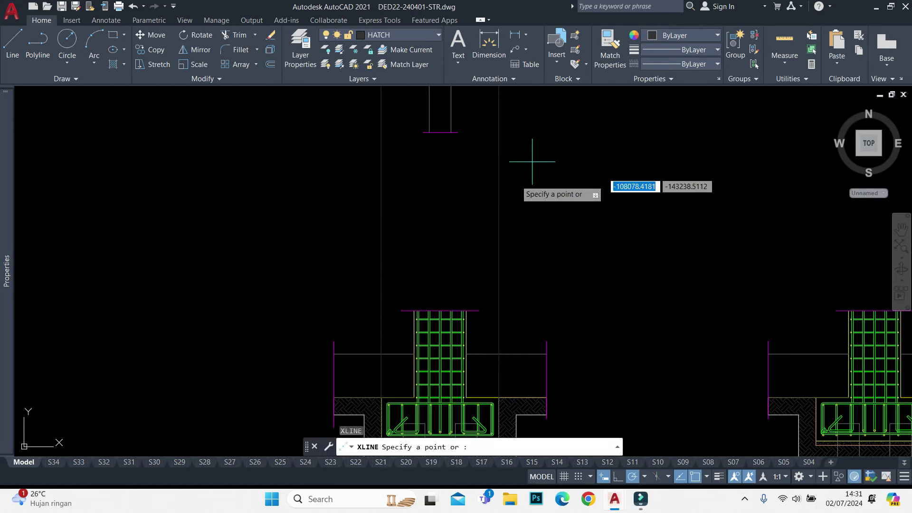
{"action": "scroll", "coordinate": [452, 162], "scroll_direction": "down", "scroll_amount": 2}
{"action": "scroll", "coordinate": [449, 169], "scroll_direction": "up", "scroll_amount": 3}
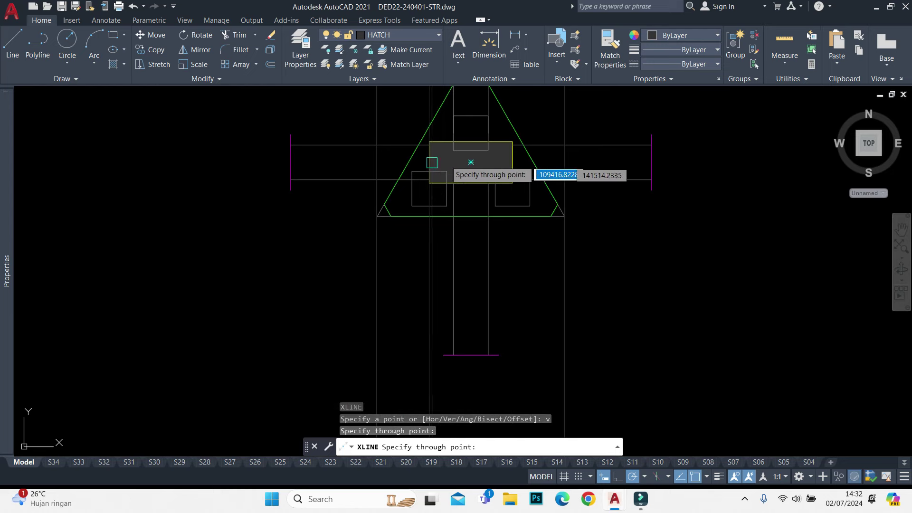
{"action": "key", "text": "Escape"}
{"action": "scroll", "coordinate": [512, 162], "scroll_direction": "down", "scroll_amount": 5}
Copy the left column section to the clipboard with COPYBASE
{"action": "scroll", "coordinate": [523, 190], "scroll_direction": "down", "scroll_amount": 3}
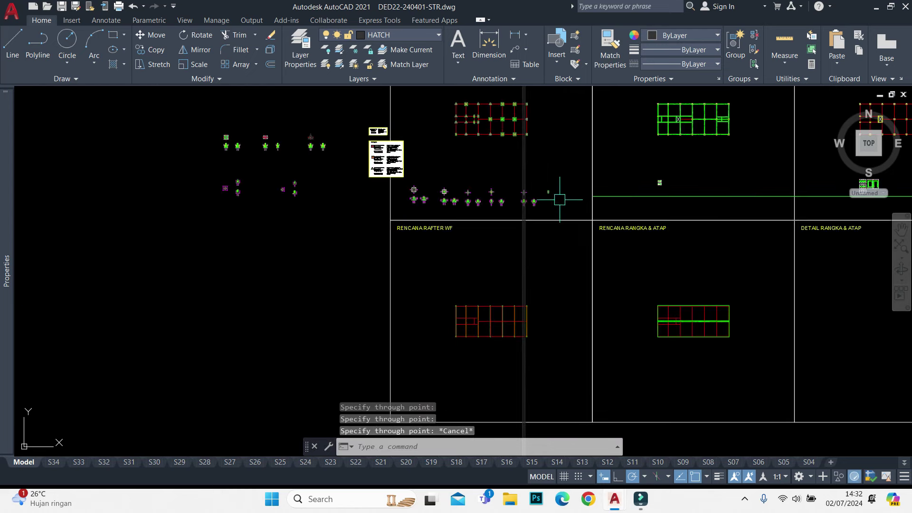
{"action": "middle_click_drag", "start_coordinate": [660, 181], "coordinate": [648, 258]}
{"action": "scroll", "coordinate": [648, 258], "scroll_direction": "down", "scroll_amount": 1}
{"action": "scroll", "coordinate": [758, 326], "scroll_direction": "up", "scroll_amount": 3}
{"action": "scroll", "coordinate": [627, 264], "scroll_direction": "up", "scroll_amount": 2}
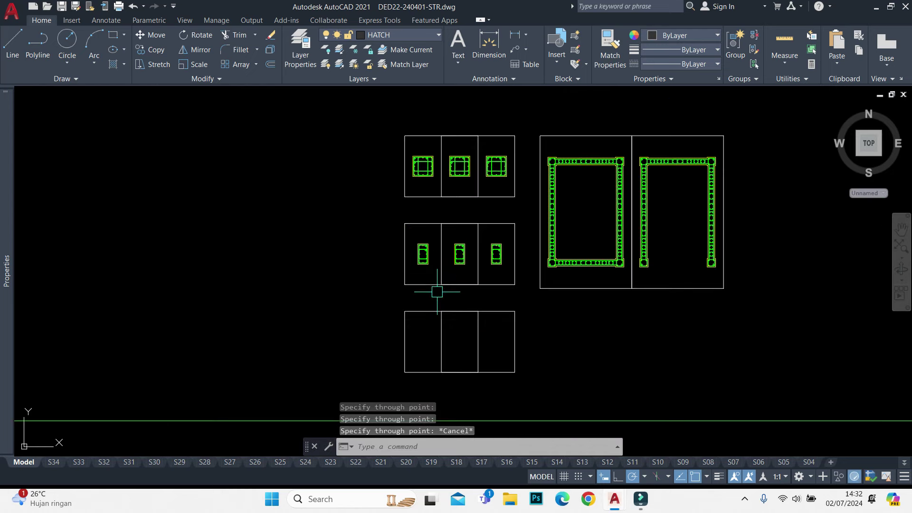
{"action": "scroll", "coordinate": [434, 289], "scroll_direction": "up", "scroll_amount": 1}
{"action": "scroll", "coordinate": [426, 304], "scroll_direction": "up", "scroll_amount": 2}
{"action": "left_click", "coordinate": [388, 184]}
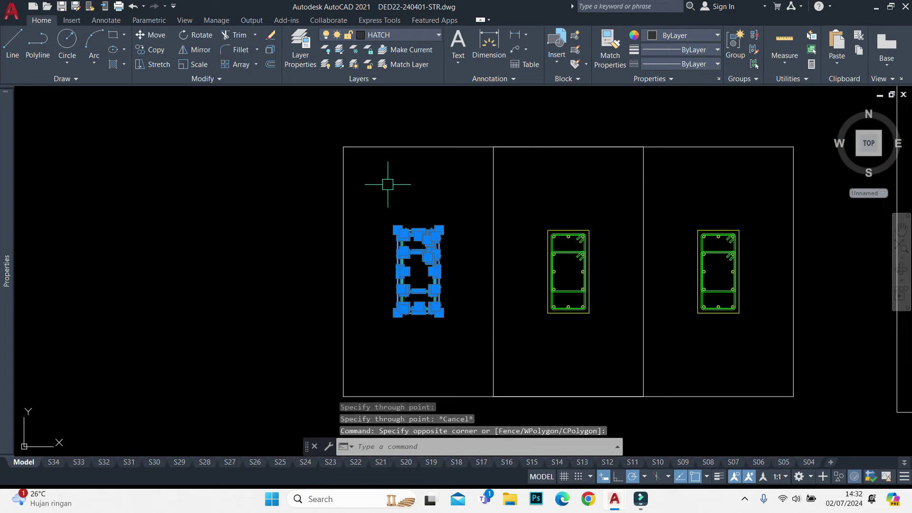
{"action": "key", "text": "ctrl+shift+c"}
{"action": "scroll", "coordinate": [415, 273], "scroll_direction": "down", "scroll_amount": 2}
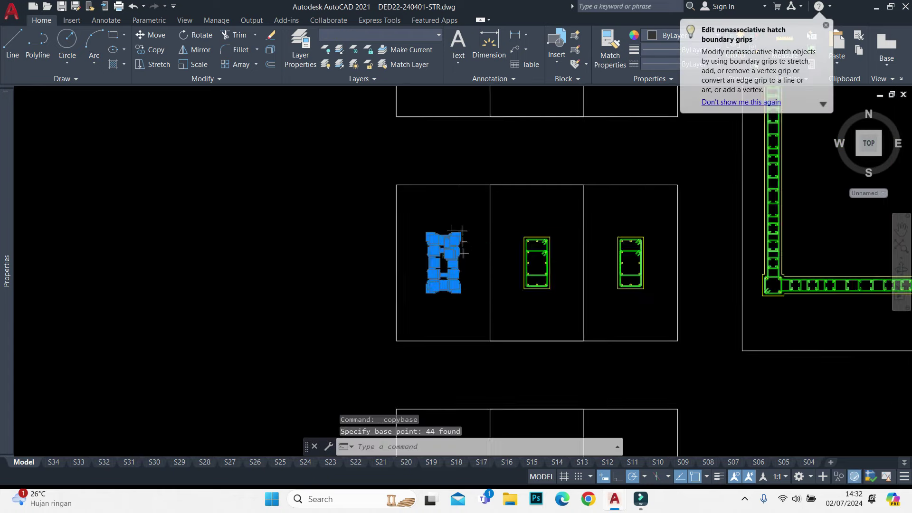
{"action": "key", "text": "Escape"}
Paste the column section to the right of the triangular pile cap plan
{"action": "scroll", "coordinate": [238, 267], "scroll_direction": "down", "scroll_amount": 2}
{"action": "scroll", "coordinate": [468, 240], "scroll_direction": "up", "scroll_amount": 2}
{"action": "scroll", "coordinate": [421, 255], "scroll_direction": "up", "scroll_amount": 1}
{"action": "scroll", "coordinate": [422, 255], "scroll_direction": "up", "scroll_amount": 2}
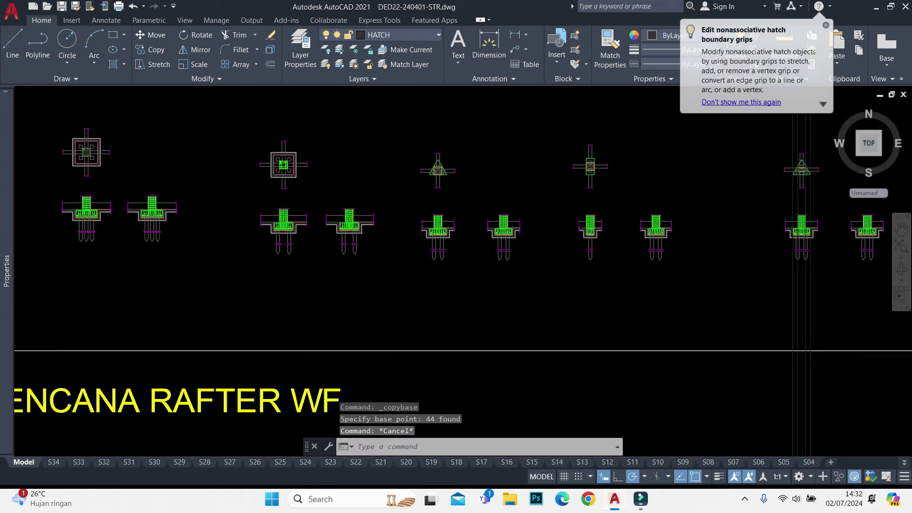
{"action": "scroll", "coordinate": [409, 190], "scroll_direction": "up", "scroll_amount": 2}
{"action": "scroll", "coordinate": [603, 197], "scroll_direction": "up", "scroll_amount": 1}
{"action": "middle_click_drag", "start_coordinate": [603, 198], "coordinate": [491, 273]}
{"action": "middle_click_drag", "start_coordinate": [762, 223], "coordinate": [335, 224]}
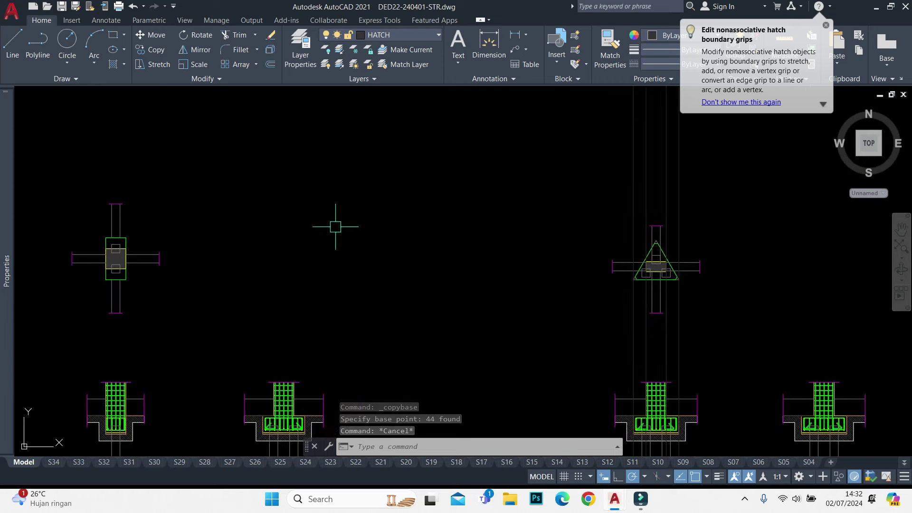
{"action": "middle_click_drag", "start_coordinate": [760, 264], "coordinate": [503, 265]}
{"action": "scroll", "coordinate": [503, 265], "scroll_direction": "up", "scroll_amount": 3}
{"action": "key", "text": "ctrl+v"}
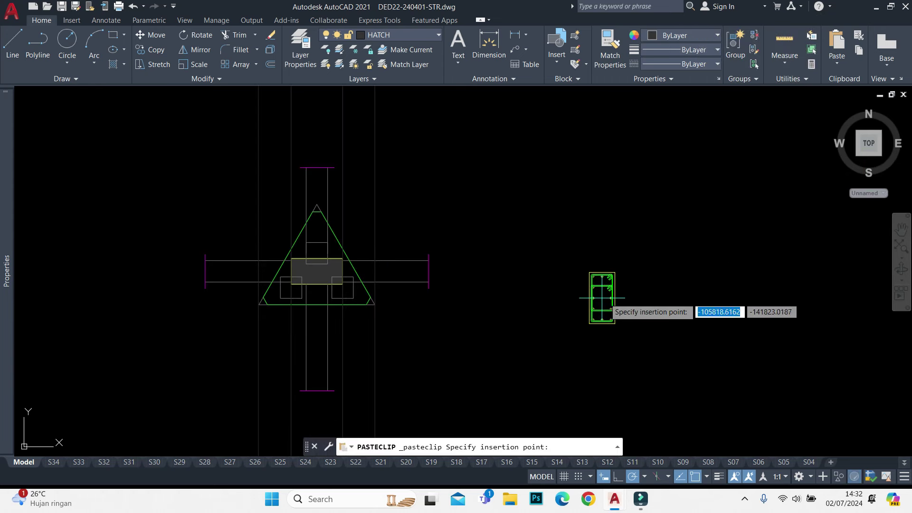
{"action": "left_click", "coordinate": [598, 307]}
Rotate the pasted column section 90° so it lies horizontally
{"action": "left_click", "coordinate": [647, 231]}
{"action": "left_click", "coordinate": [584, 332]}
{"action": "type", "text": "ro"}
{"action": "key", "text": "Return"}
{"action": "left_click", "coordinate": [641, 263]}
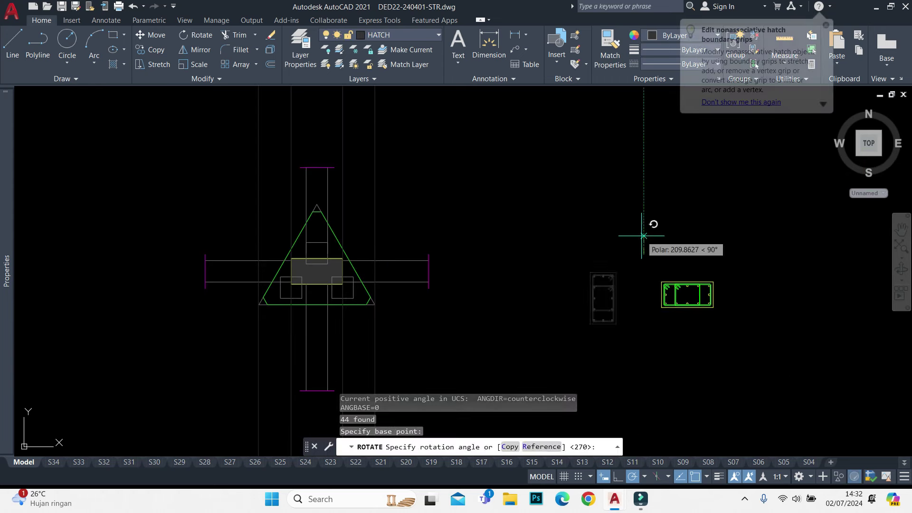
{"action": "scroll", "coordinate": [472, 224], "scroll_direction": "down", "scroll_amount": 3}
{"action": "scroll", "coordinate": [475, 266], "scroll_direction": "up", "scroll_amount": 2}
{"action": "scroll", "coordinate": [476, 268], "scroll_direction": "up", "scroll_amount": 2}
{"action": "left_click", "coordinate": [476, 268]}
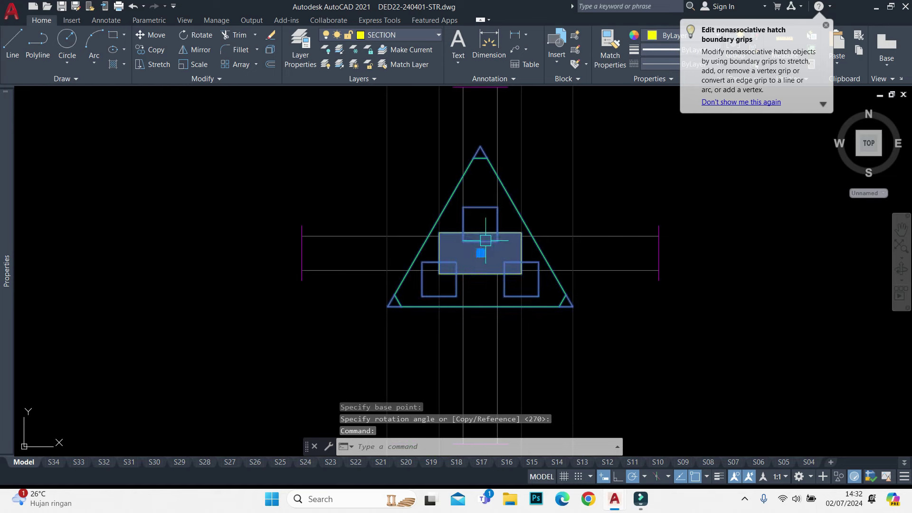
{"action": "scroll", "coordinate": [476, 251], "scroll_direction": "down", "scroll_amount": 3}
Explode the pasted column section and erase its unwanted hatch pieces
{"action": "type", "text": "x"}
{"action": "key", "text": "Return"}
{"action": "scroll", "coordinate": [676, 293], "scroll_direction": "up", "scroll_amount": 3}
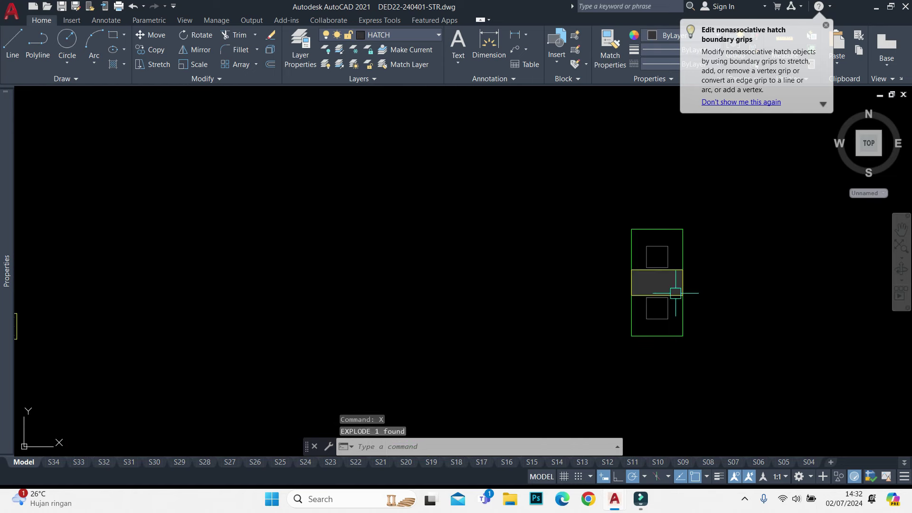
{"action": "scroll", "coordinate": [522, 247], "scroll_direction": "down", "scroll_amount": 2}
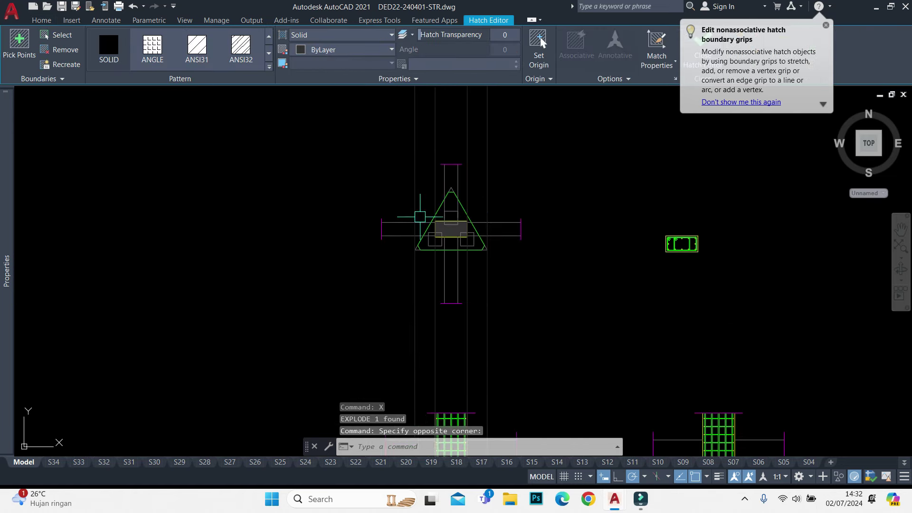
{"action": "scroll", "coordinate": [517, 244], "scroll_direction": "up", "scroll_amount": 3}
{"action": "left_click", "coordinate": [517, 244]}
{"action": "type", "text": "e"}
{"action": "key", "text": "Return"}
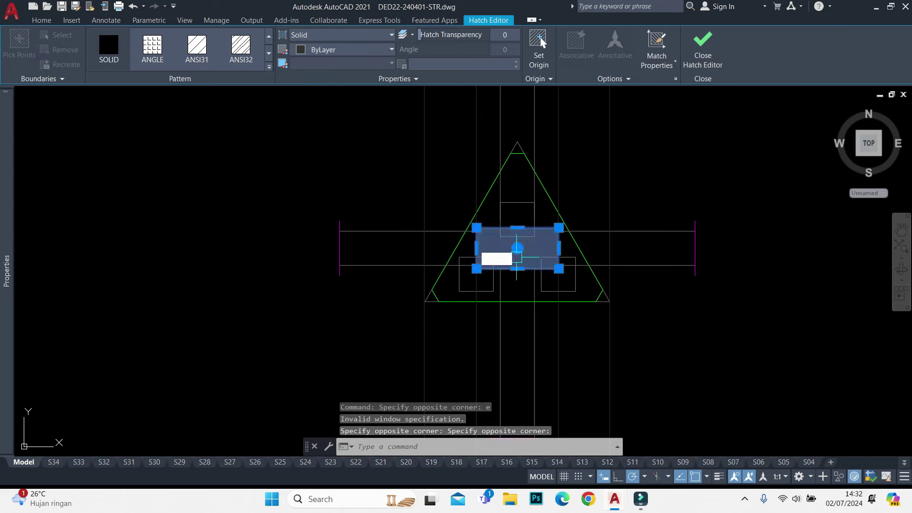
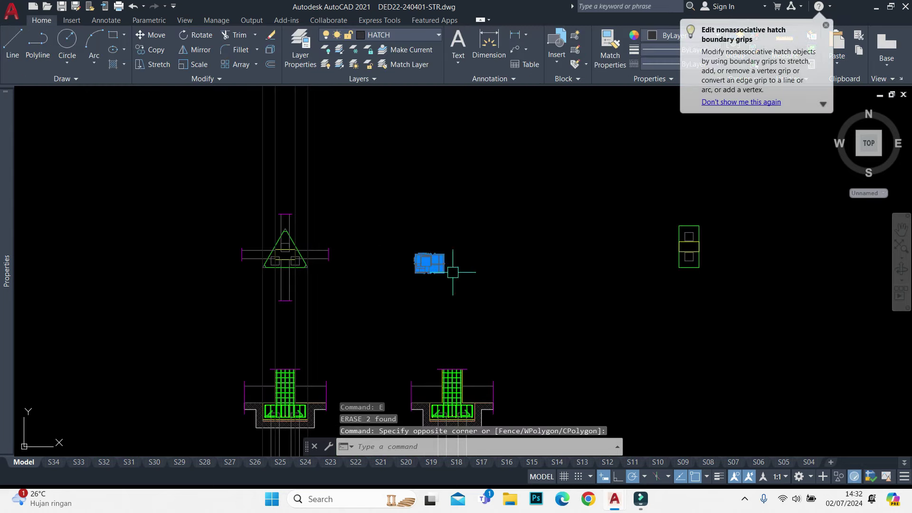
Copy the selected column rebar to the clipboard with a base point
{"action": "scroll", "coordinate": [427, 264], "scroll_direction": "up", "scroll_amount": 5}
{"action": "key", "text": "ctrl+shift+c"}
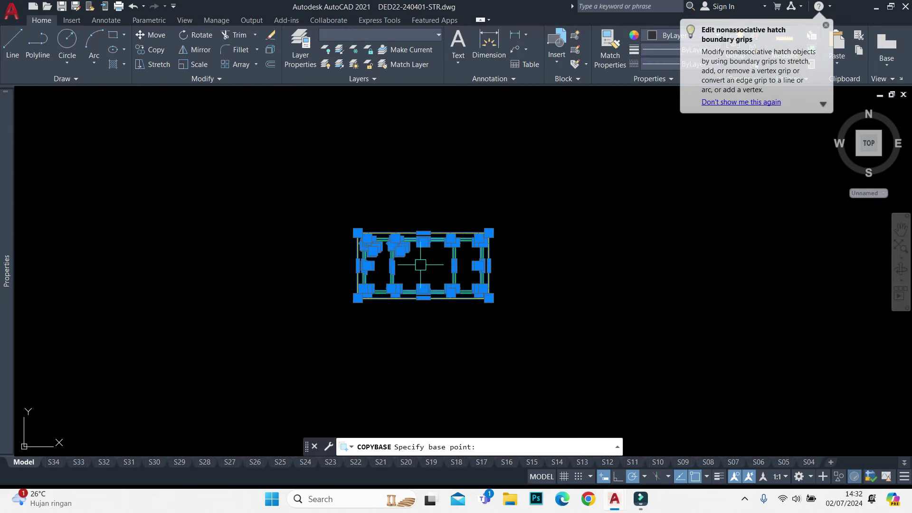
{"action": "left_click", "coordinate": [420, 265]}
{"action": "scroll", "coordinate": [421, 265], "scroll_direction": "down", "scroll_amount": 5}
{"action": "scroll", "coordinate": [608, 212], "scroll_direction": "up", "scroll_amount": 4}
Paste the copied rebar into the rectangular column's pile-cap plan
{"action": "key", "text": "ctrl+v"}
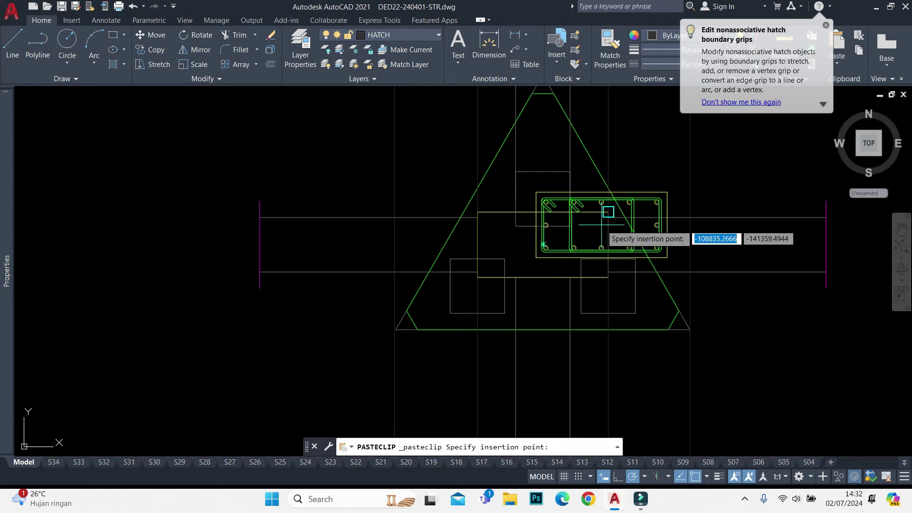
{"action": "scroll", "coordinate": [389, 207], "scroll_direction": "down", "scroll_amount": 8}
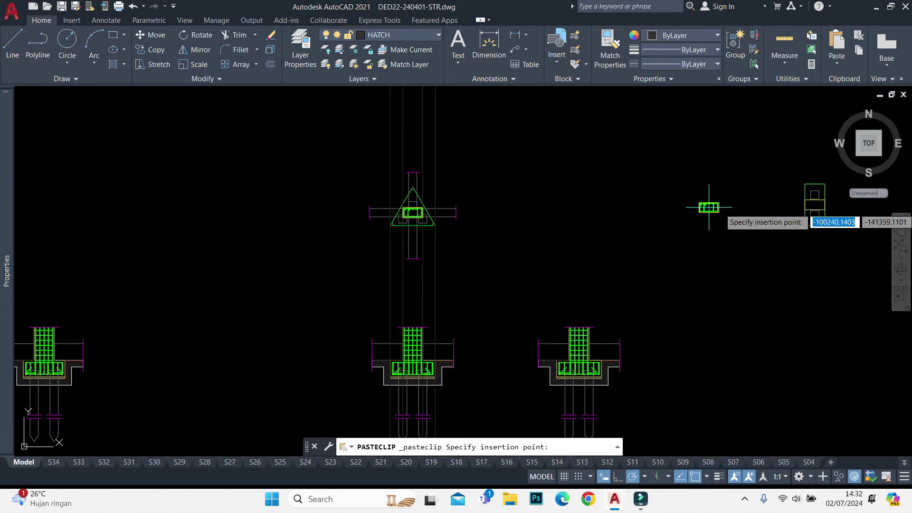
{"action": "scroll", "coordinate": [847, 192], "scroll_direction": "up", "scroll_amount": 4}
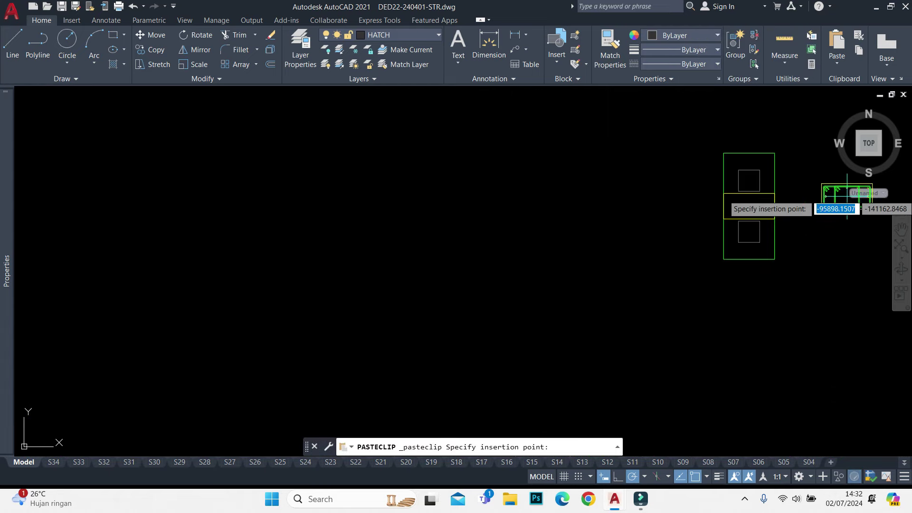
{"action": "left_click", "coordinate": [750, 206]}
{"action": "scroll", "coordinate": [356, 187], "scroll_direction": "down", "scroll_amount": 5}
{"action": "scroll", "coordinate": [448, 187], "scroll_direction": "up", "scroll_amount": 3}
{"action": "scroll", "coordinate": [536, 190], "scroll_direction": "up", "scroll_amount": 2}
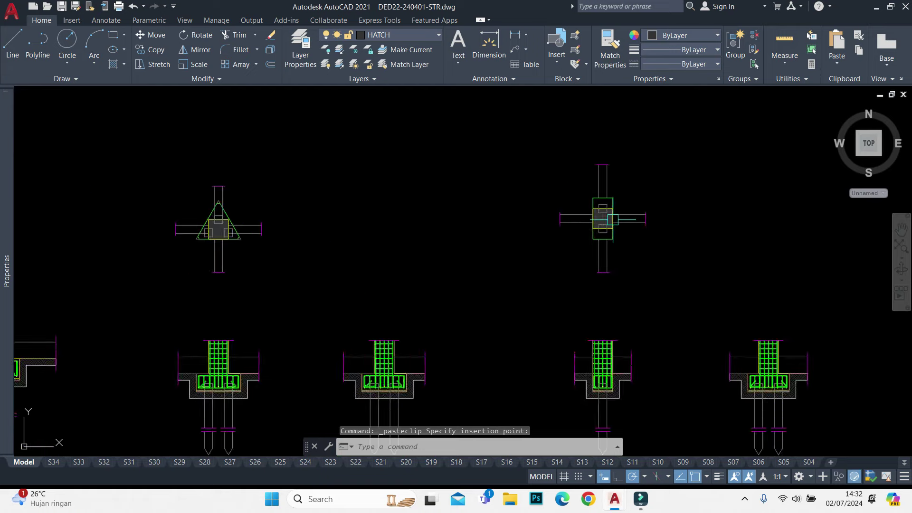
{"action": "scroll", "coordinate": [613, 220], "scroll_direction": "up", "scroll_amount": 2}
{"action": "scroll", "coordinate": [615, 193], "scroll_direction": "down", "scroll_amount": 2}
Explode the pasted rebar detail with X
{"action": "type", "text": "x"}
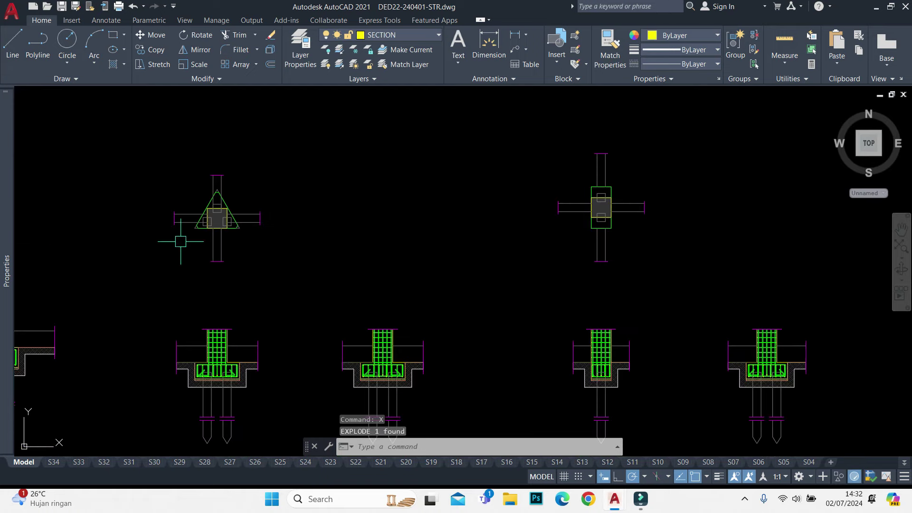
{"action": "scroll", "coordinate": [180, 241], "scroll_direction": "up", "scroll_amount": 4}
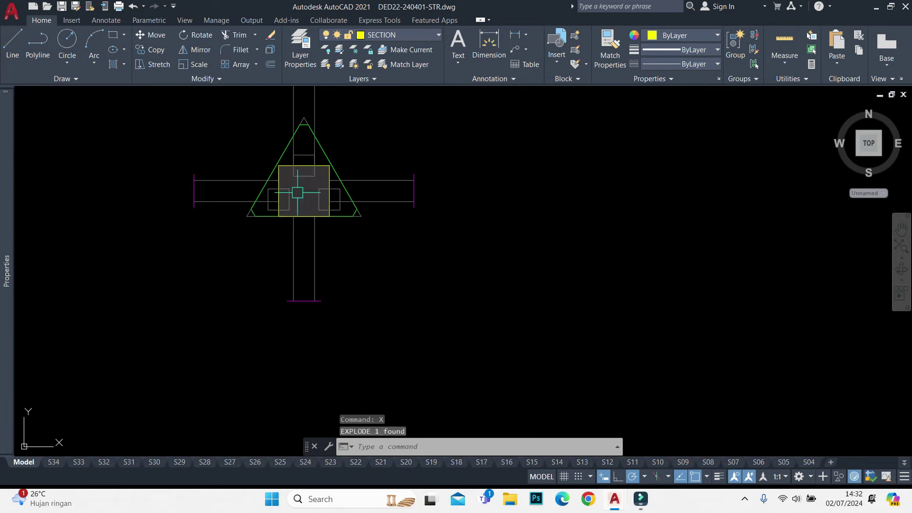
{"action": "scroll", "coordinate": [418, 226], "scroll_direction": "down", "scroll_amount": 1}
{"action": "scroll", "coordinate": [408, 230], "scroll_direction": "up", "scroll_amount": 3}
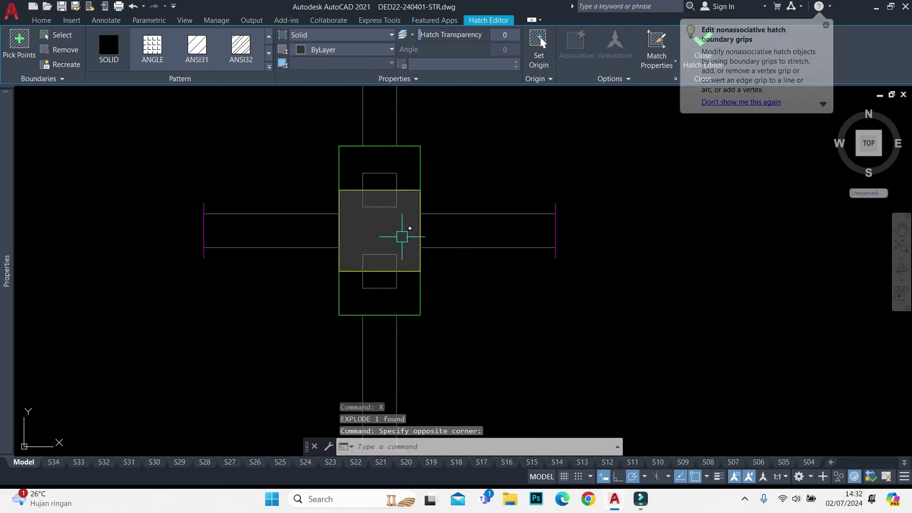
{"action": "scroll", "coordinate": [394, 222], "scroll_direction": "down", "scroll_amount": 3}
{"action": "scroll", "coordinate": [399, 233], "scroll_direction": "down", "scroll_amount": 2}
Erase the rectangular column's solid hatch fill
{"action": "type", "text": "e"}
{"action": "key", "text": "Return"}
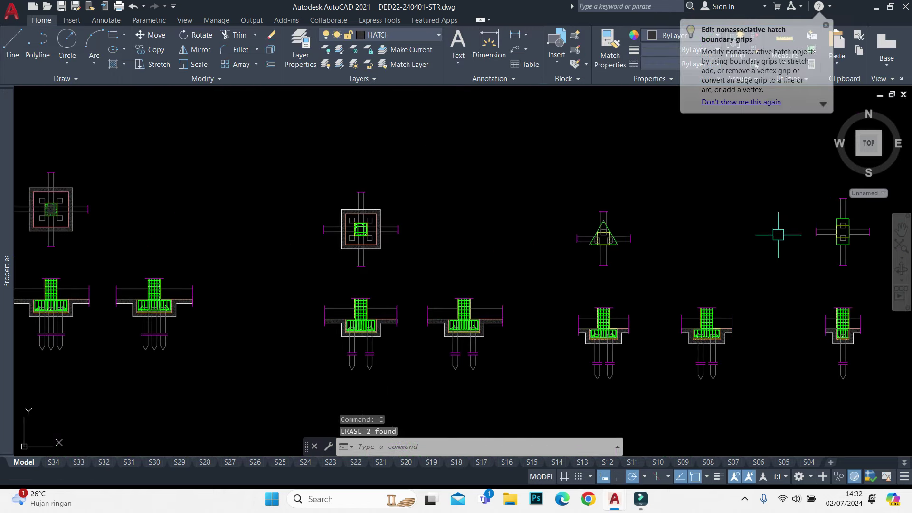
{"action": "scroll", "coordinate": [335, 230], "scroll_direction": "up", "scroll_amount": 6}
{"action": "scroll", "coordinate": [399, 207], "scroll_direction": "up", "scroll_amount": 4}
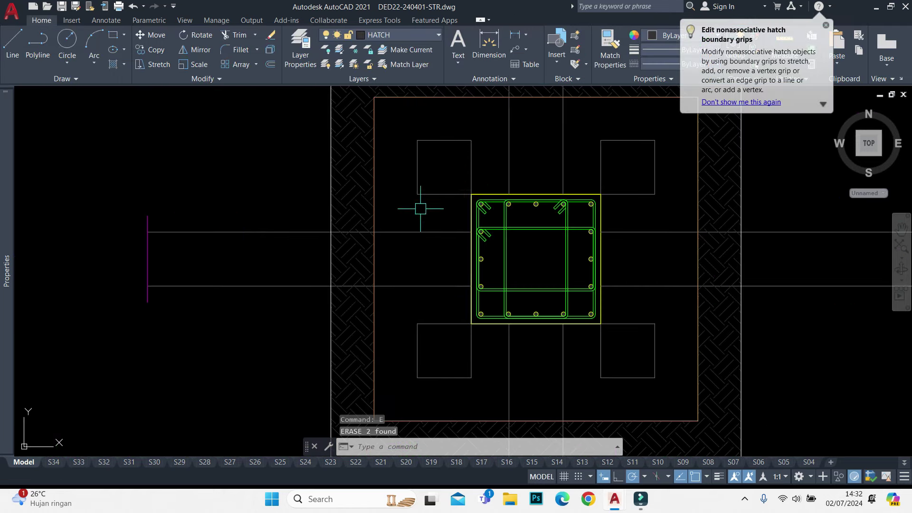
Window-select the square column rebar and copy it with its centre as base point
{"action": "left_click", "coordinate": [457, 179]}
{"action": "left_click", "coordinate": [674, 377]}
{"action": "key", "text": "ctrl+shift+c"}
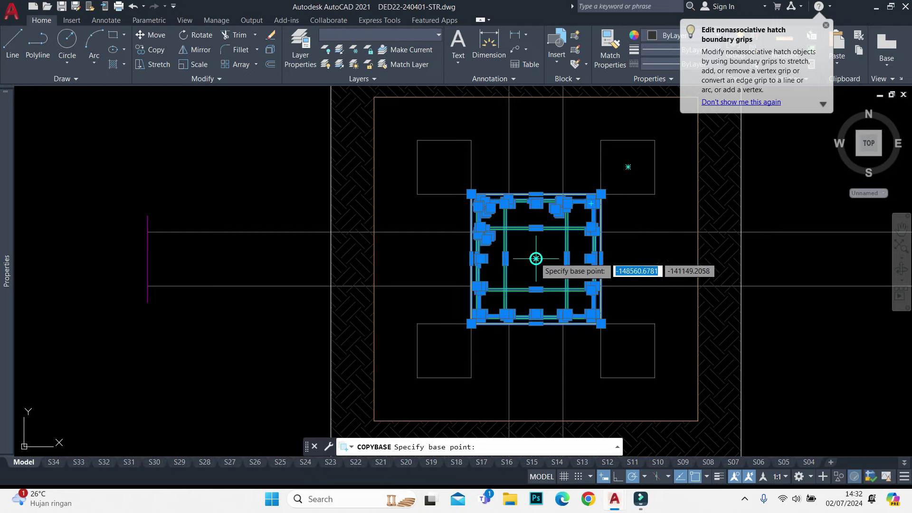
{"action": "left_click", "coordinate": [536, 259]}
{"action": "scroll", "coordinate": [536, 258], "scroll_direction": "down", "scroll_amount": 8}
Paste the rebar into the triangular and rectangular pile-cap columns
{"action": "key", "text": "ctrl+v"}
{"action": "scroll", "coordinate": [594, 256], "scroll_direction": "up", "scroll_amount": 4}
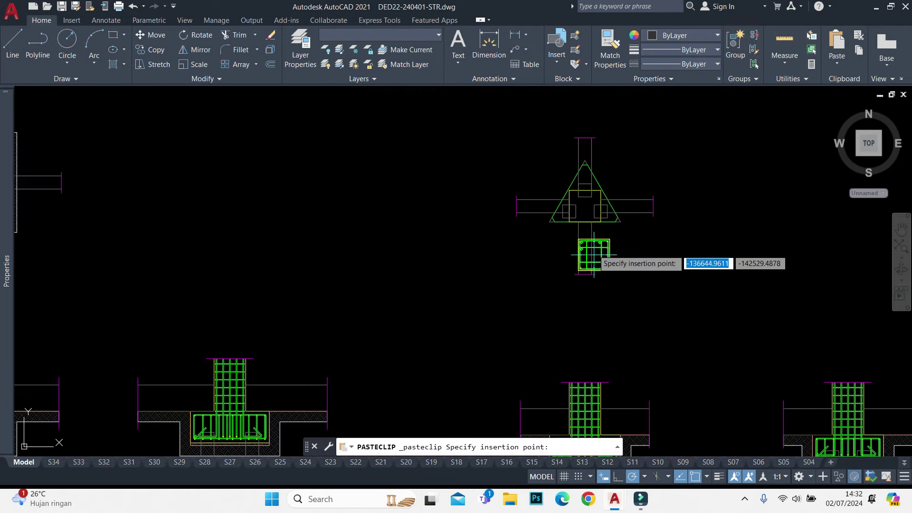
{"action": "scroll", "coordinate": [594, 256], "scroll_direction": "up", "scroll_amount": 4}
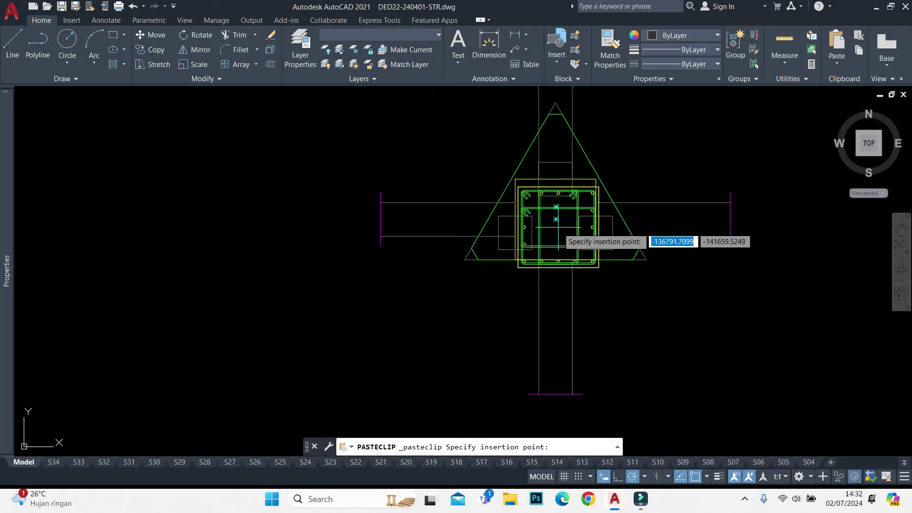
{"action": "left_click", "coordinate": [555, 218]}
{"action": "scroll", "coordinate": [555, 217], "scroll_direction": "down", "scroll_amount": 5}
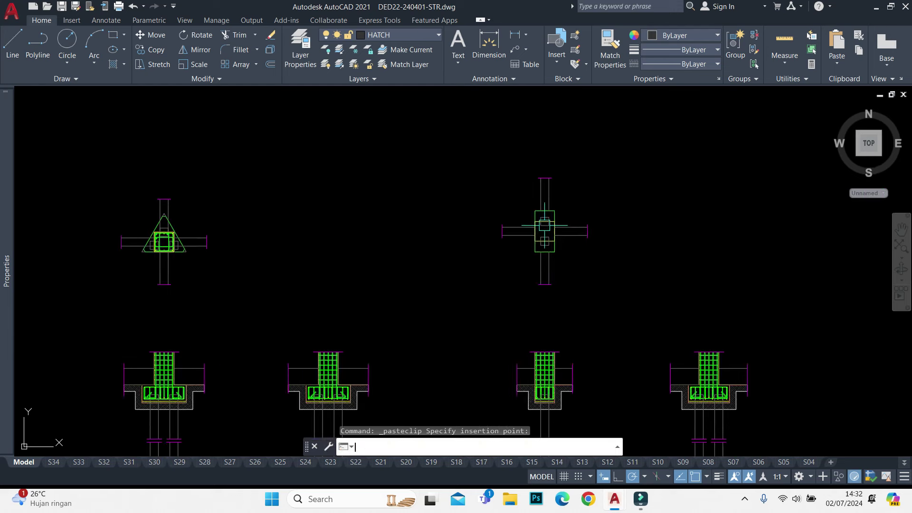
{"action": "scroll", "coordinate": [559, 228], "scroll_direction": "up", "scroll_amount": 2}
{"action": "left_click", "coordinate": [560, 228]}
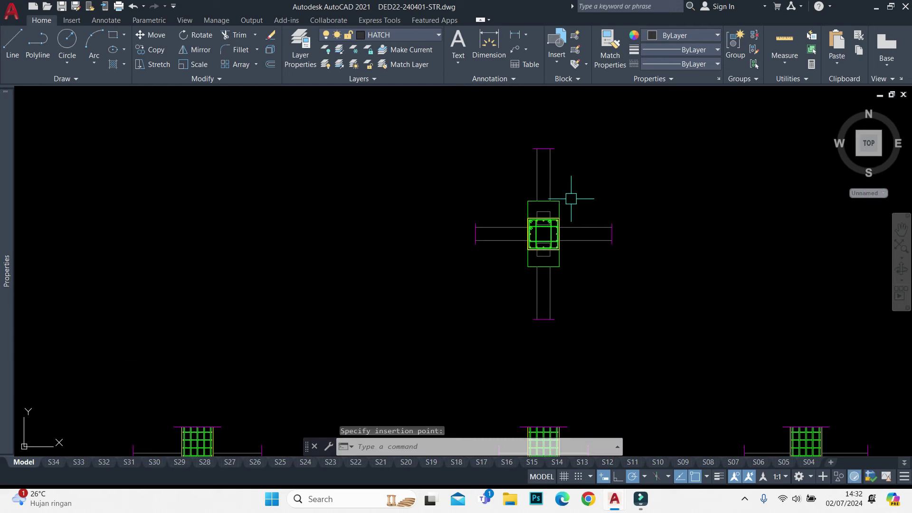
Cancel the unfinished paste while panning along the row of footings
{"action": "scroll", "coordinate": [571, 199], "scroll_direction": "down", "scroll_amount": 5}
{"action": "scroll", "coordinate": [571, 198], "scroll_direction": "down", "scroll_amount": 3}
{"action": "middle_click_drag", "start_coordinate": [571, 198], "coordinate": [472, 258]}
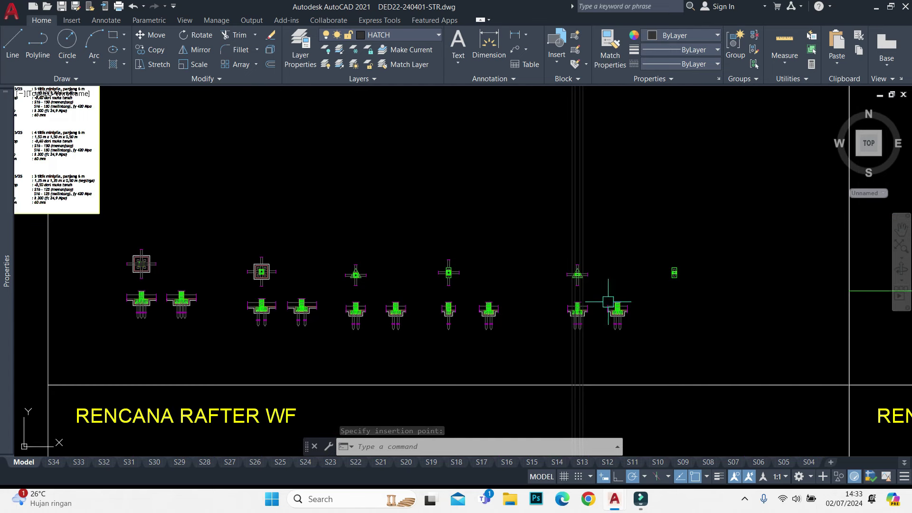
{"action": "scroll", "coordinate": [608, 301], "scroll_direction": "up", "scroll_amount": 3}
{"action": "key", "text": "Escape"}
{"action": "scroll", "coordinate": [452, 230], "scroll_direction": "up", "scroll_amount": 3}
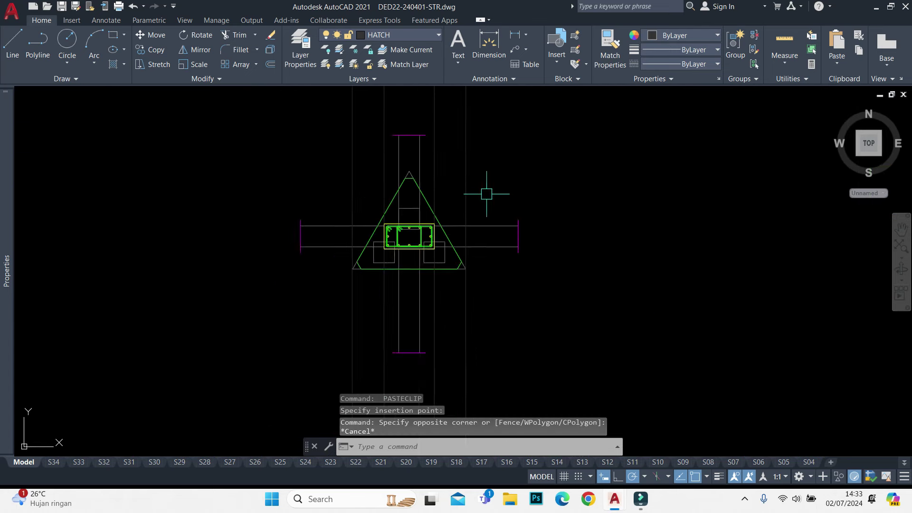
{"action": "scroll", "coordinate": [520, 240], "scroll_direction": "down", "scroll_amount": 2}
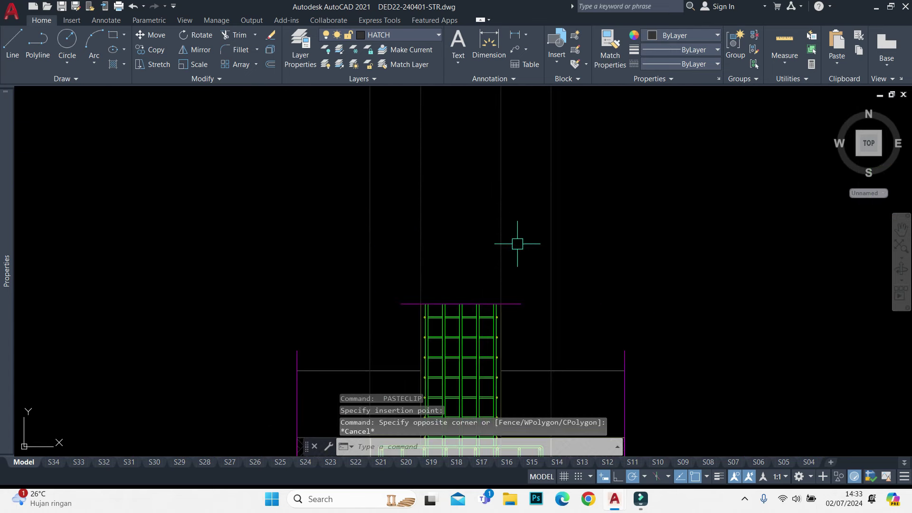
Bring the triangular footing into view and window-select its stray column lines
{"action": "middle_click_drag", "start_coordinate": [520, 240], "coordinate": [546, 377]}
{"action": "scroll", "coordinate": [530, 148], "scroll_direction": "up", "scroll_amount": 3}
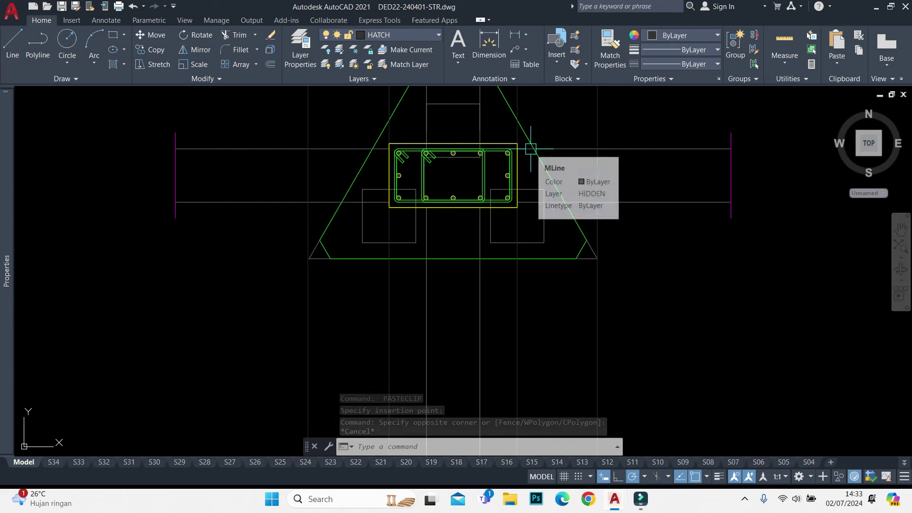
{"action": "scroll", "coordinate": [542, 140], "scroll_direction": "down", "scroll_amount": 2}
{"action": "scroll", "coordinate": [554, 132], "scroll_direction": "down", "scroll_amount": 5}
{"action": "scroll", "coordinate": [520, 387], "scroll_direction": "up", "scroll_amount": 4}
{"action": "scroll", "coordinate": [548, 343], "scroll_direction": "down", "scroll_amount": 3}
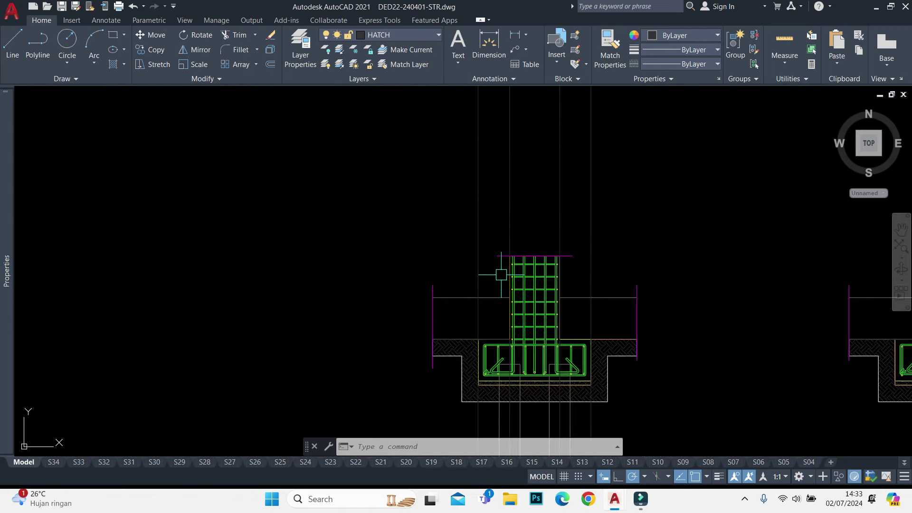
{"action": "left_click", "coordinate": [601, 188]}
{"action": "left_click", "coordinate": [452, 205]}
{"action": "scroll", "coordinate": [642, 167], "scroll_direction": "down", "scroll_amount": 2}
{"action": "scroll", "coordinate": [518, 194], "scroll_direction": "up", "scroll_amount": 4}
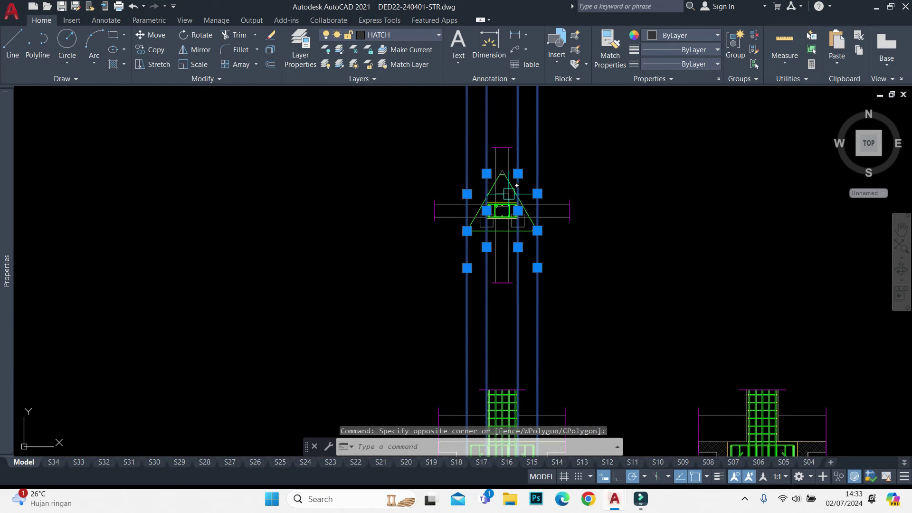
Erase the stray column lines in the triangular pile cap
{"action": "type", "text": "e"}
{"action": "key", "text": "Return"}
{"action": "scroll", "coordinate": [511, 201], "scroll_direction": "up", "scroll_amount": 4}
Copy the triangle's column rebar section to the right of the triangle
{"action": "left_click", "coordinate": [591, 252]}
{"action": "type", "text": "co"}
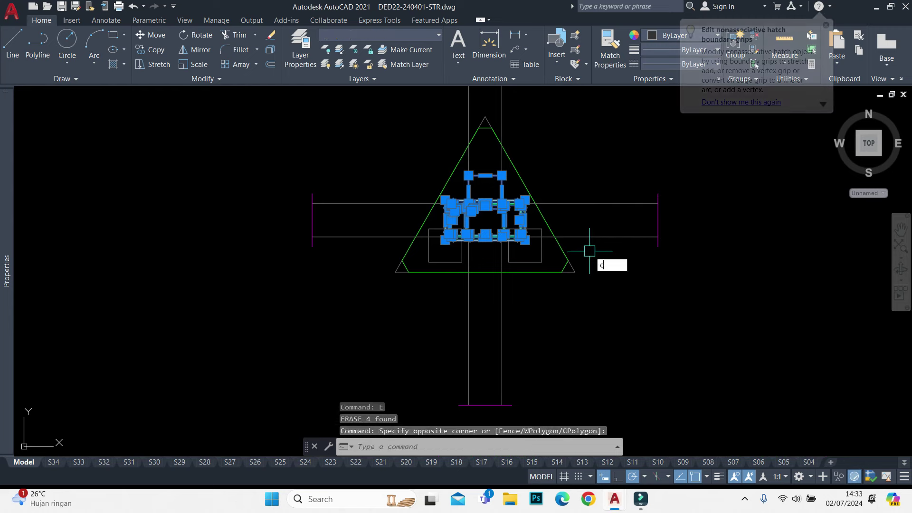
{"action": "key", "text": "Return"}
{"action": "left_click", "coordinate": [485, 220]}
{"action": "scroll", "coordinate": [485, 220], "scroll_direction": "down", "scroll_amount": 3}
{"action": "scroll", "coordinate": [671, 259], "scroll_direction": "up", "scroll_amount": 1}
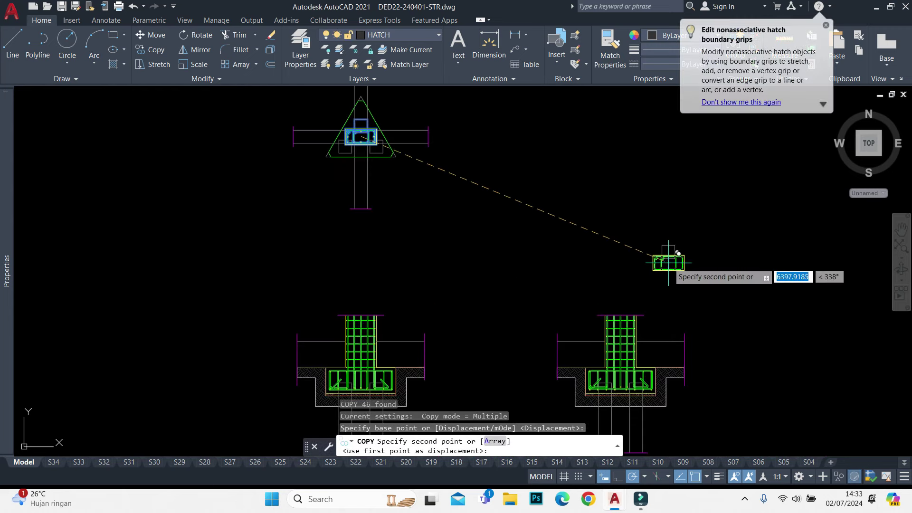
{"action": "left_click", "coordinate": [624, 240]}
{"action": "key", "text": "Escape"}
Rotate the copied column section 90° to stand upright
{"action": "left_click", "coordinate": [530, 302]}
{"action": "left_click", "coordinate": [661, 214]}
{"action": "scroll", "coordinate": [612, 254], "scroll_direction": "up", "scroll_amount": 4}
{"action": "type", "text": "ro"}
{"action": "key", "text": "Return"}
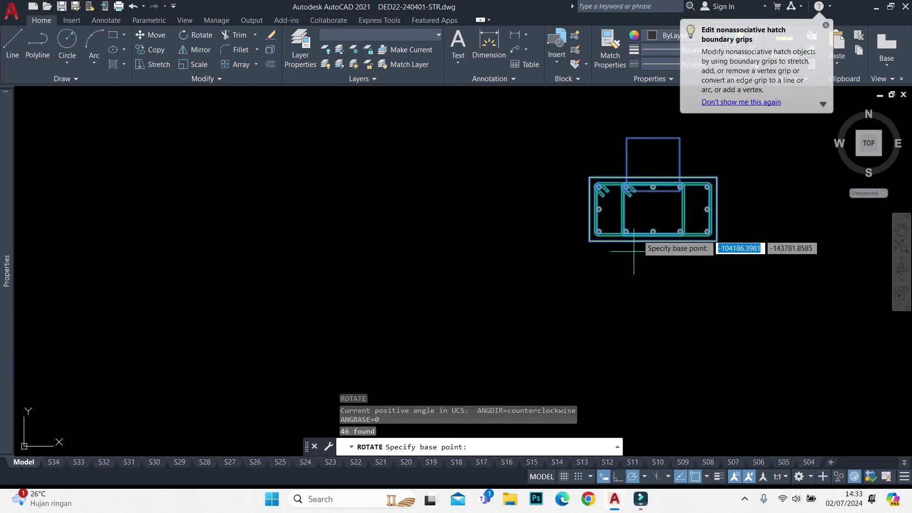
{"action": "left_click", "coordinate": [653, 209]}
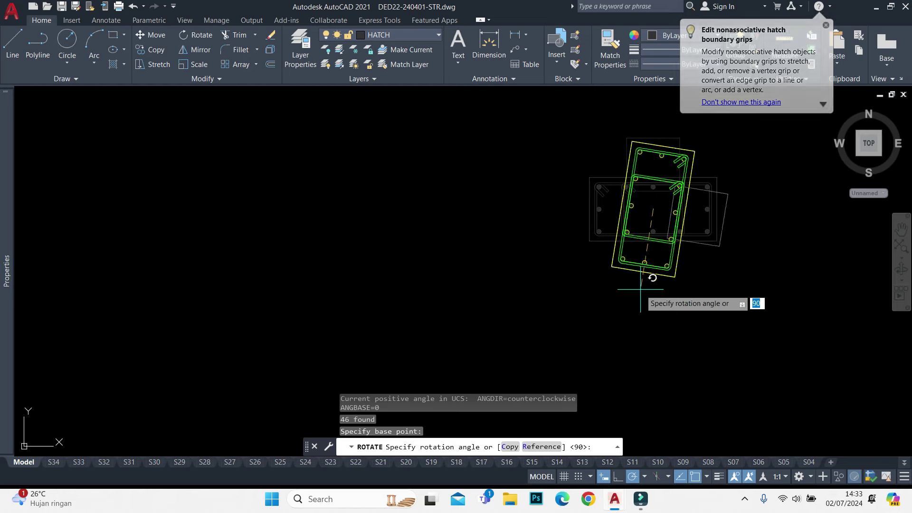
{"action": "left_click", "coordinate": [652, 289]}
Erase the leftover object and begin an XLINE construction line
{"action": "left_click", "coordinate": [736, 240]}
{"action": "scroll", "coordinate": [656, 171], "scroll_direction": "down", "scroll_amount": 5}
{"action": "type", "text": "e"}
{"action": "key", "text": "Return"}
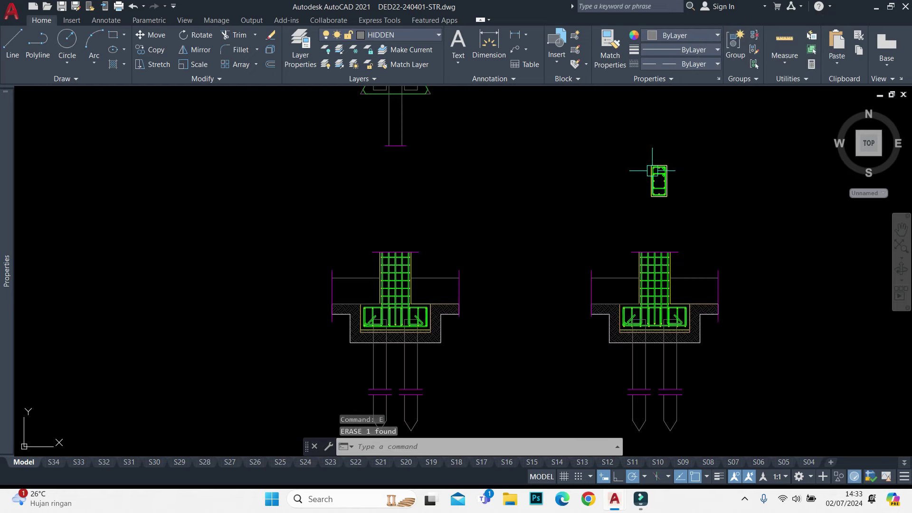
{"action": "type", "text": "xl"}
{"action": "key", "text": "Return"}
Move the column detail beside the right pile-cap section
{"action": "scroll", "coordinate": [632, 375], "scroll_direction": "up", "scroll_amount": 2}
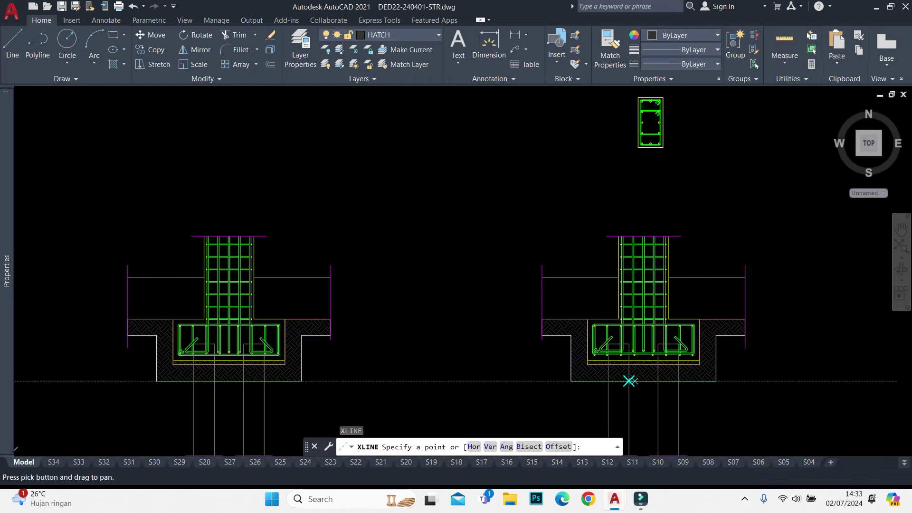
{"action": "type", "text": "v"}
{"action": "key", "text": "Return"}
{"action": "scroll", "coordinate": [637, 375], "scroll_direction": "down", "scroll_amount": 3}
{"action": "scroll", "coordinate": [644, 363], "scroll_direction": "up", "scroll_amount": 4}
{"action": "scroll", "coordinate": [644, 367], "scroll_direction": "down", "scroll_amount": 5}
{"action": "key", "text": "Escape"}
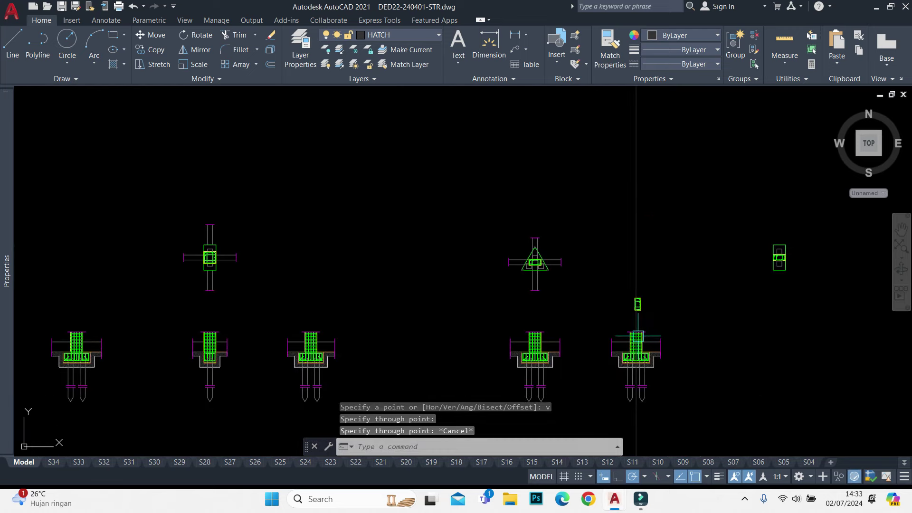
{"action": "scroll", "coordinate": [620, 311], "scroll_direction": "up", "scroll_amount": 2}
{"action": "left_click", "coordinate": [660, 313]}
{"action": "scroll", "coordinate": [651, 305], "scroll_direction": "up", "scroll_amount": 2}
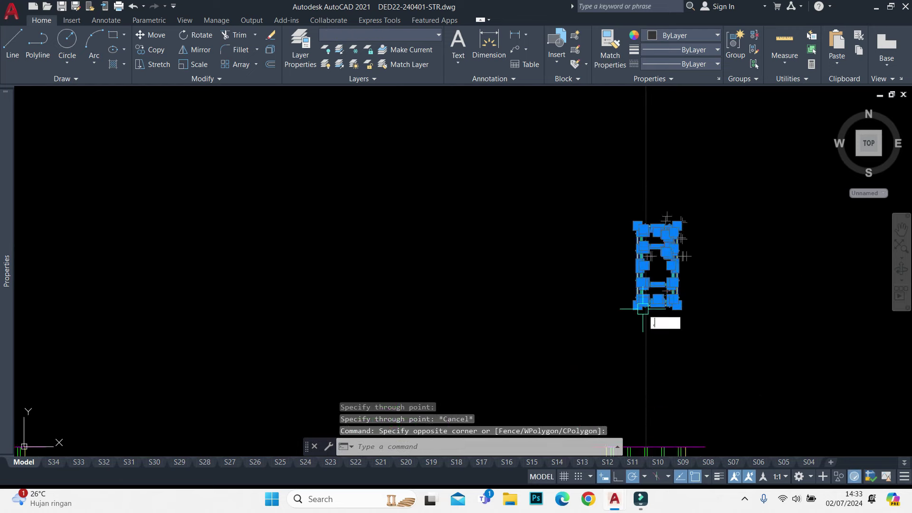
{"action": "scroll", "coordinate": [655, 304], "scroll_direction": "up", "scroll_amount": 2}
{"action": "scroll", "coordinate": [663, 290], "scroll_direction": "up", "scroll_amount": 2}
{"action": "type", "text": "m"}
{"action": "key", "text": "Return"}
{"action": "left_click", "coordinate": [652, 291]}
{"action": "scroll", "coordinate": [582, 291], "scroll_direction": "down", "scroll_amount": 1}
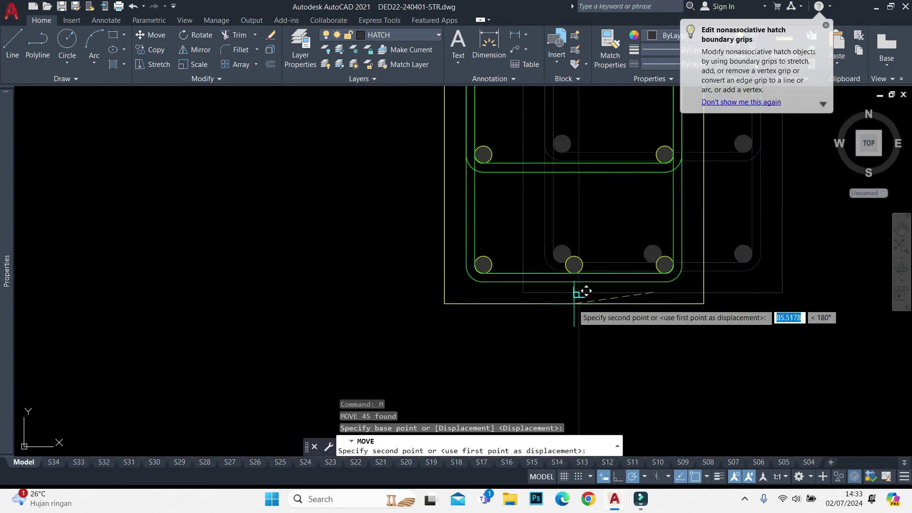
{"action": "left_click", "coordinate": [590, 281]}
{"action": "scroll", "coordinate": [591, 280], "scroll_direction": "down", "scroll_amount": 2}
{"action": "scroll", "coordinate": [595, 192], "scroll_direction": "down", "scroll_amount": 3}
Draw vertical construction lines through the left and right column bars
{"action": "type", "text": "xl"}
{"action": "key", "text": "Return"}
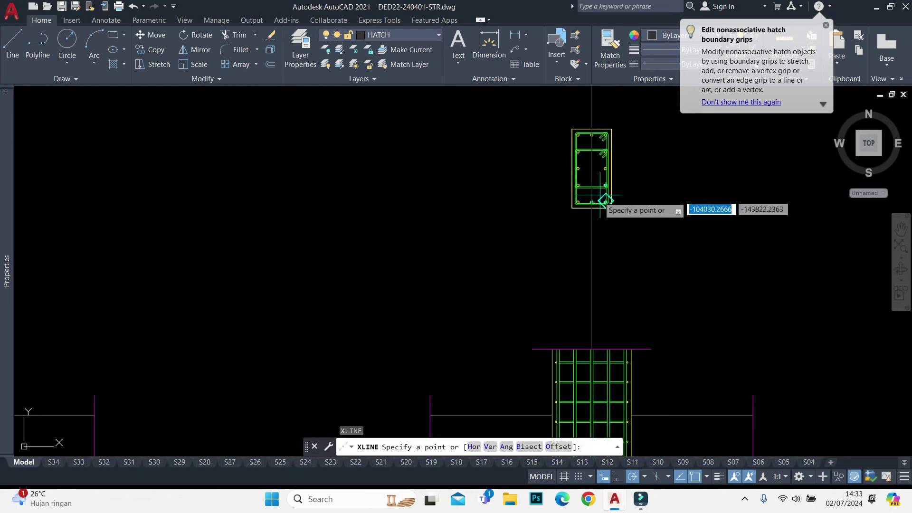
{"action": "type", "text": "v"}
{"action": "key", "text": "Return"}
{"action": "scroll", "coordinate": [593, 202], "scroll_direction": "up", "scroll_amount": 3}
{"action": "scroll", "coordinate": [546, 209], "scroll_direction": "up", "scroll_amount": 2}
{"action": "left_click", "coordinate": [551, 184]}
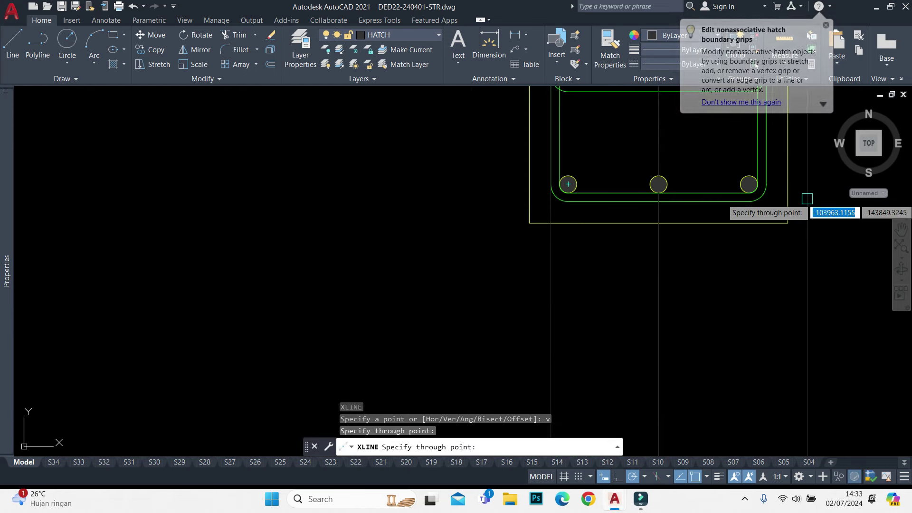
{"action": "left_click", "coordinate": [749, 184]}
{"action": "scroll", "coordinate": [667, 159], "scroll_direction": "down", "scroll_amount": 5}
{"action": "key", "text": "Escape"}
{"action": "scroll", "coordinate": [545, 398], "scroll_direction": "up", "scroll_amount": 1}
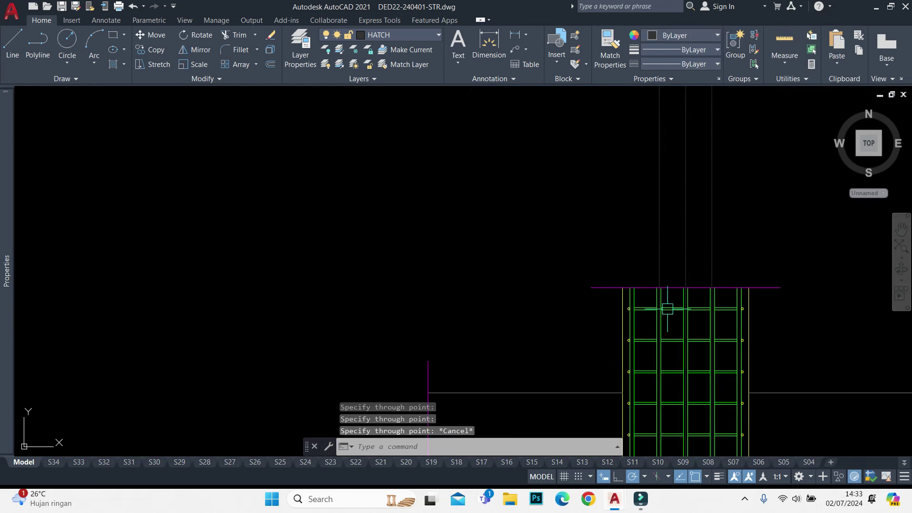
{"action": "scroll", "coordinate": [612, 318], "scroll_direction": "down", "scroll_amount": 1}
{"action": "scroll", "coordinate": [672, 206], "scroll_direction": "up", "scroll_amount": 2}
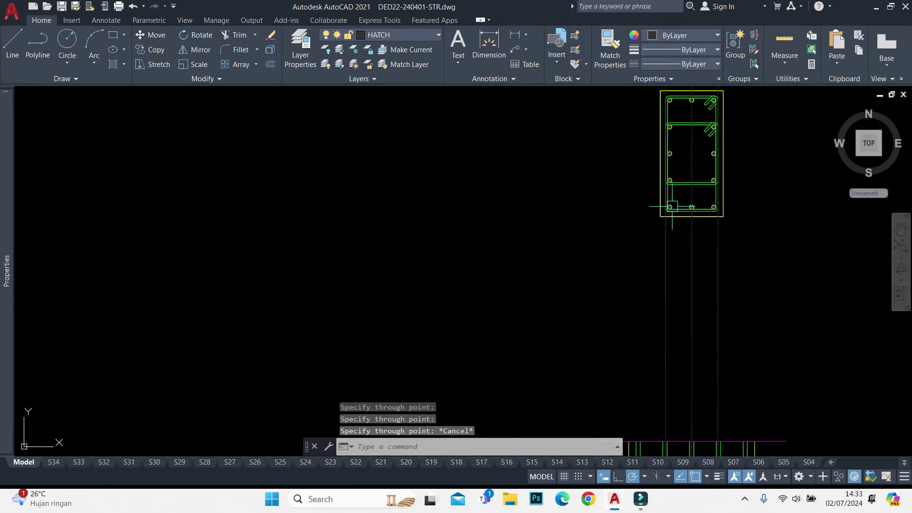
Stretch the column's left edge lines by 150 to match the column detail
{"action": "middle_click_drag", "start_coordinate": [657, 360], "coordinate": [611, 183]}
{"action": "scroll", "coordinate": [611, 184], "scroll_direction": "down", "scroll_amount": 2}
{"action": "scroll", "coordinate": [618, 238], "scroll_direction": "up", "scroll_amount": 1}
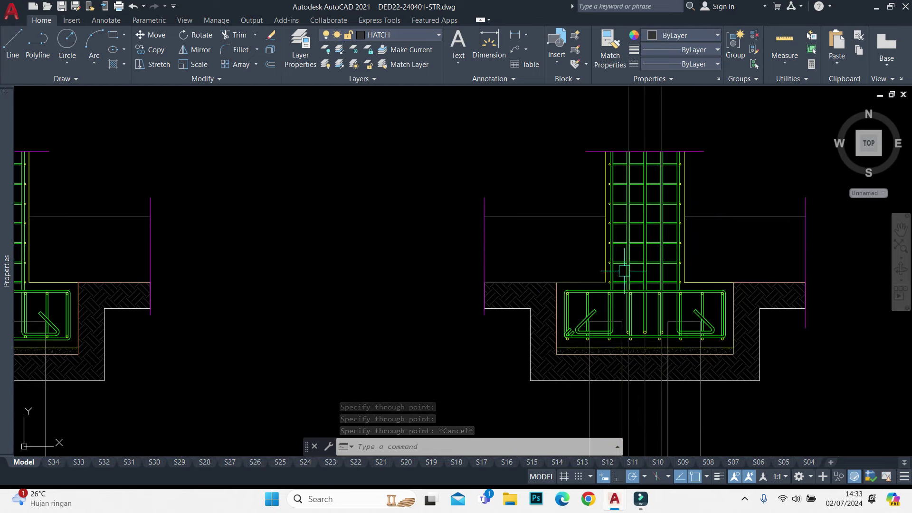
{"action": "scroll", "coordinate": [626, 275], "scroll_direction": "up", "scroll_amount": 1}
{"action": "scroll", "coordinate": [626, 274], "scroll_direction": "down", "scroll_amount": 1}
{"action": "scroll", "coordinate": [603, 184], "scroll_direction": "up", "scroll_amount": 1}
{"action": "scroll", "coordinate": [613, 160], "scroll_direction": "up", "scroll_amount": 1}
{"action": "left_click", "coordinate": [613, 160]}
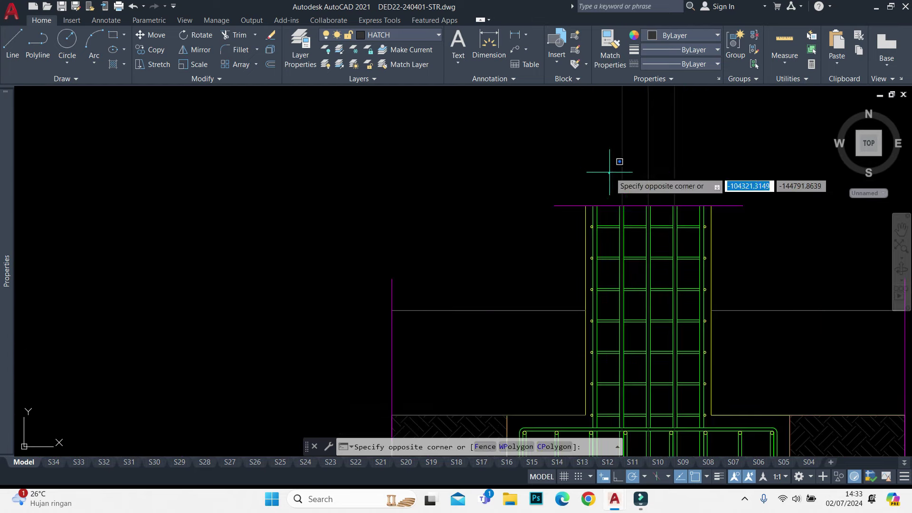
{"action": "scroll", "coordinate": [638, 346], "scroll_direction": "down", "scroll_amount": 1}
{"action": "scroll", "coordinate": [638, 346], "scroll_direction": "up", "scroll_amount": 1}
{"action": "scroll", "coordinate": [625, 361], "scroll_direction": "down", "scroll_amount": 1}
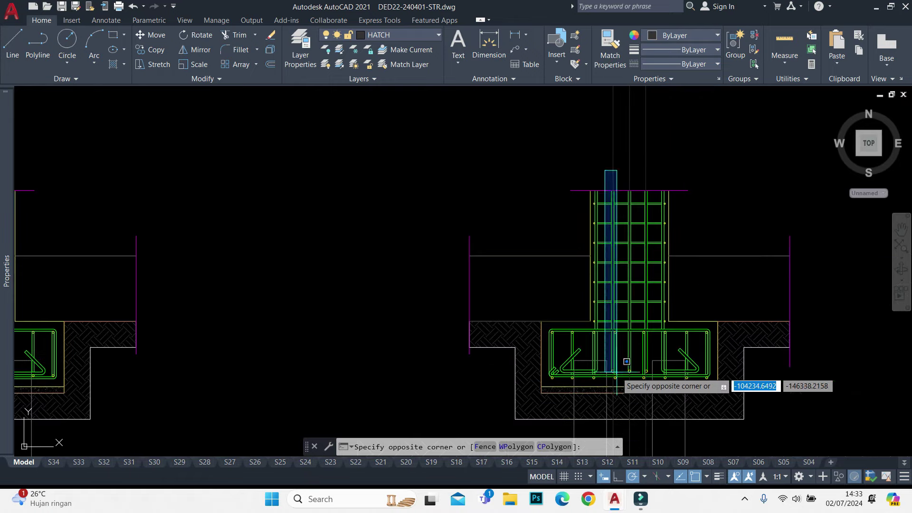
{"action": "left_click", "coordinate": [627, 331]}
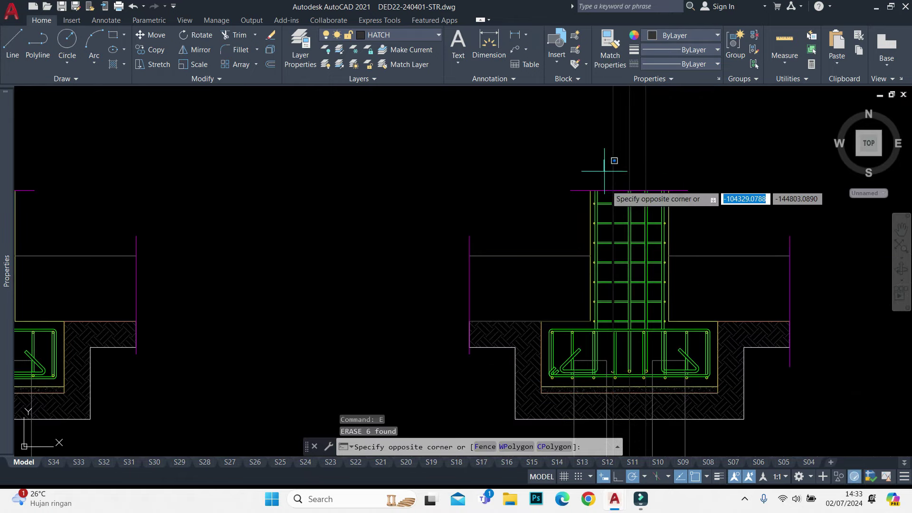
{"action": "scroll", "coordinate": [594, 263], "scroll_direction": "up", "scroll_amount": 2}
{"action": "scroll", "coordinate": [593, 263], "scroll_direction": "up", "scroll_amount": 3}
{"action": "scroll", "coordinate": [594, 276], "scroll_direction": "down", "scroll_amount": 3}
{"action": "scroll", "coordinate": [591, 296], "scroll_direction": "up", "scroll_amount": 2}
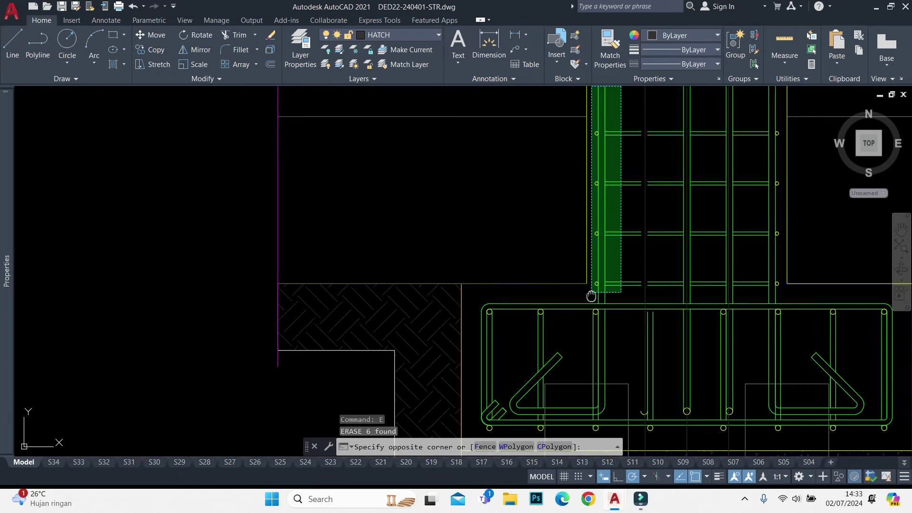
{"action": "middle_click_drag", "start_coordinate": [591, 296], "coordinate": [563, 388]}
{"action": "scroll", "coordinate": [531, 382], "scroll_direction": "down", "scroll_amount": 2}
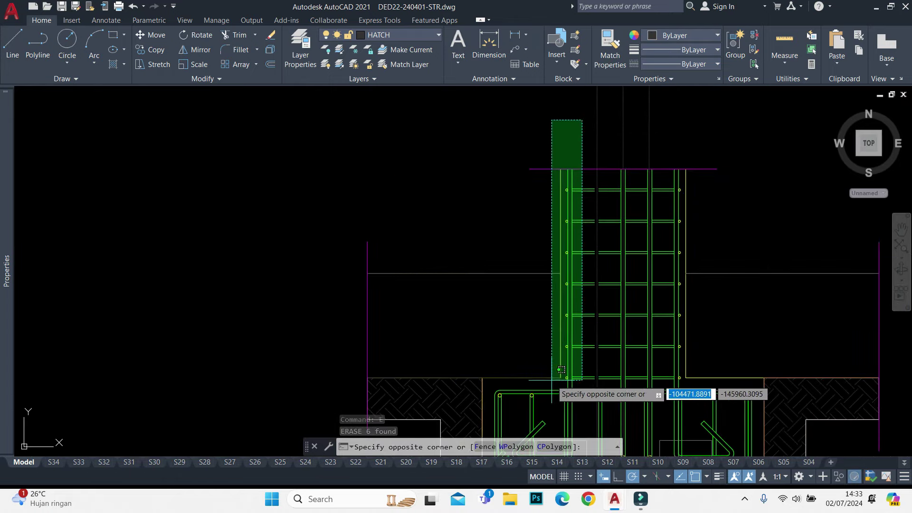
{"action": "left_click", "coordinate": [519, 390]}
{"action": "key", "text": "Return"}
{"action": "scroll", "coordinate": [591, 285], "scroll_direction": "down", "scroll_amount": 3}
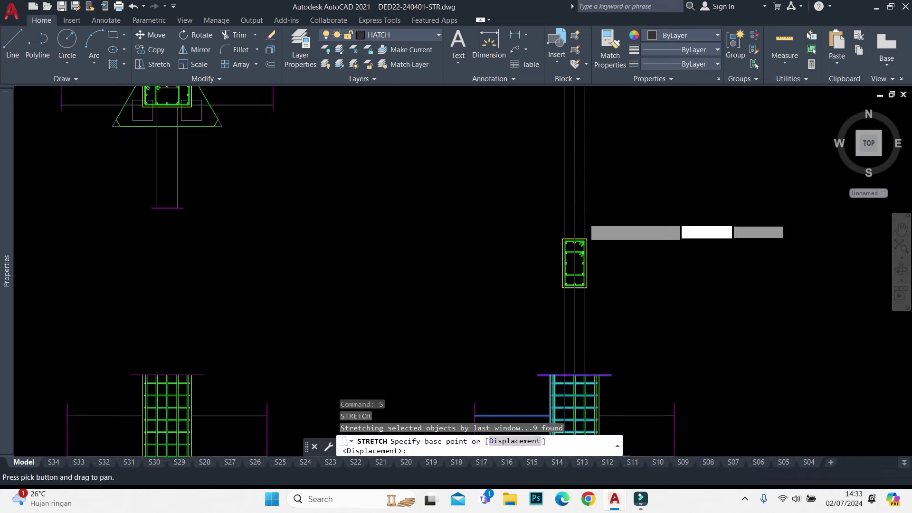
{"action": "scroll", "coordinate": [575, 265], "scroll_direction": "up", "scroll_amount": 3}
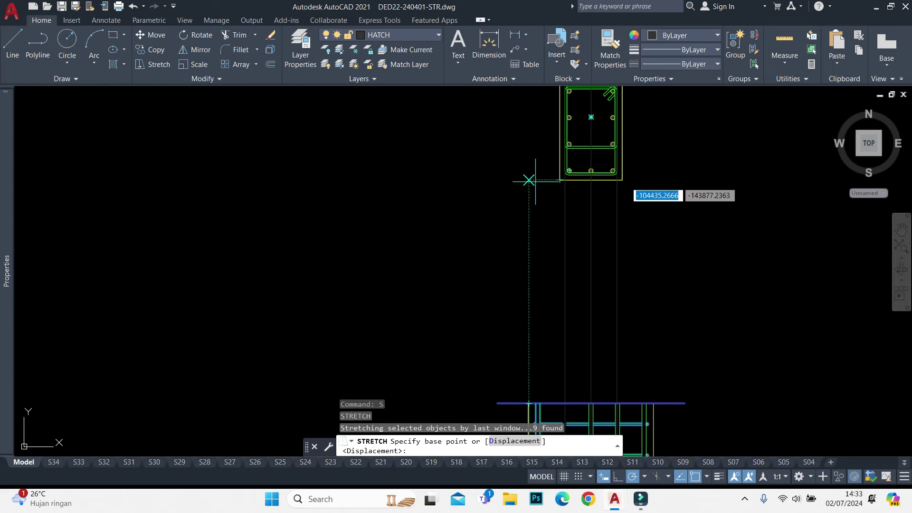
{"action": "left_click", "coordinate": [529, 180]}
{"action": "key", "text": "Return"}
{"action": "scroll", "coordinate": [636, 190], "scroll_direction": "down", "scroll_amount": 5}
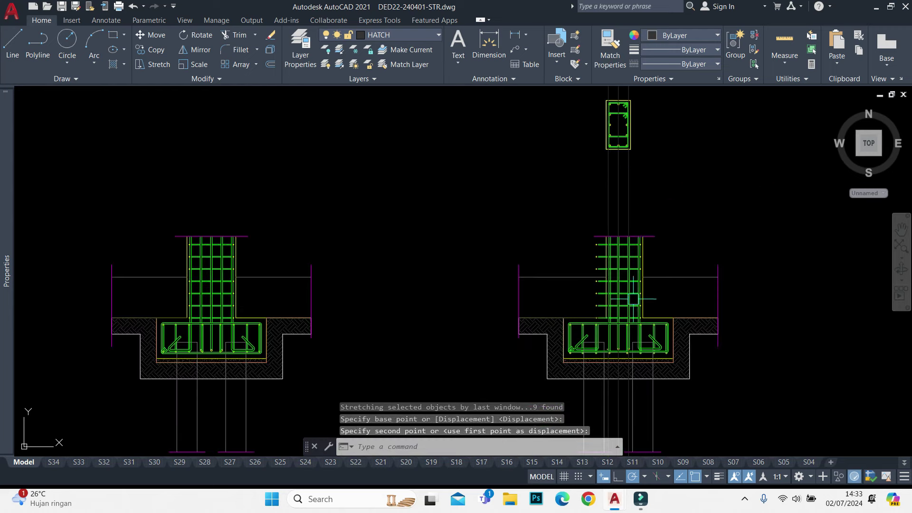
{"action": "scroll", "coordinate": [636, 214], "scroll_direction": "up", "scroll_amount": 5}
{"action": "scroll", "coordinate": [624, 227], "scroll_direction": "up", "scroll_amount": 2}
Explode the column's tie-bar array into separate bars
{"action": "left_click", "coordinate": [624, 227]}
{"action": "scroll", "coordinate": [626, 230], "scroll_direction": "down", "scroll_amount": 2}
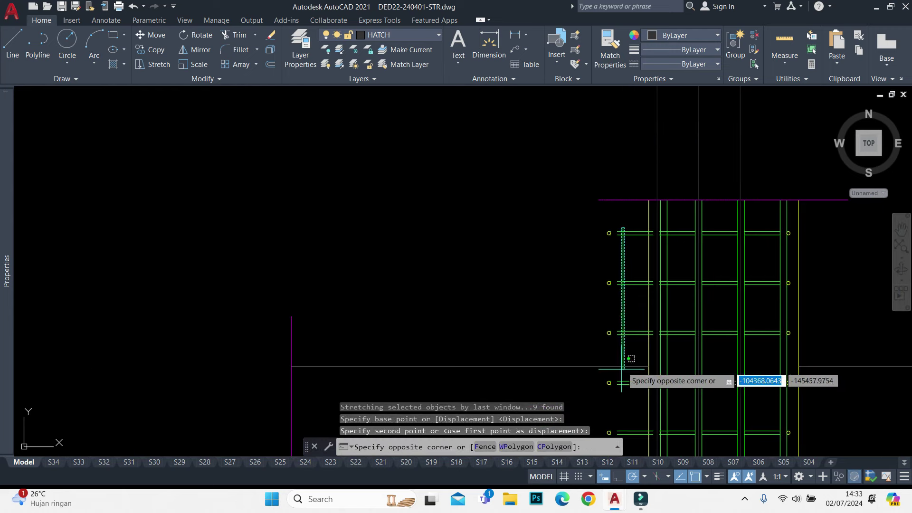
{"action": "scroll", "coordinate": [631, 359], "scroll_direction": "down", "scroll_amount": 2}
{"action": "left_click", "coordinate": [628, 292]}
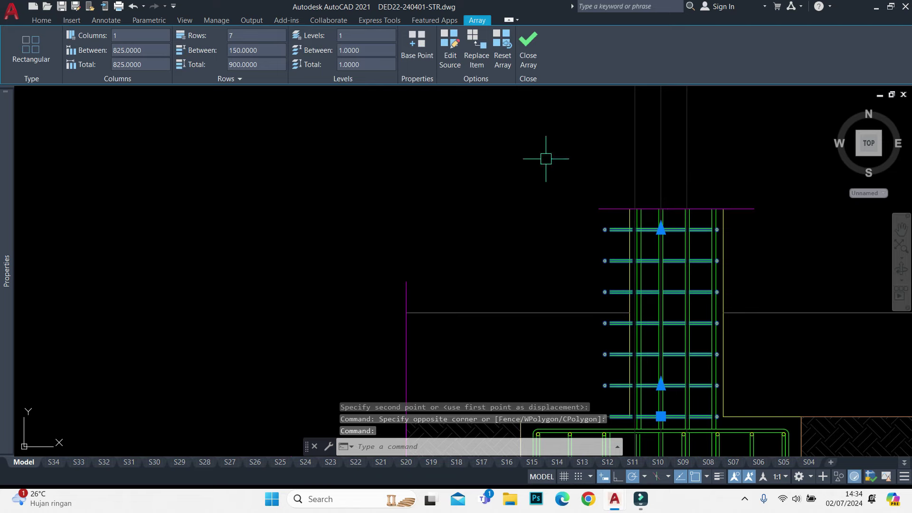
{"action": "left_click", "coordinate": [493, 223]}
{"action": "type", "text": "1"}
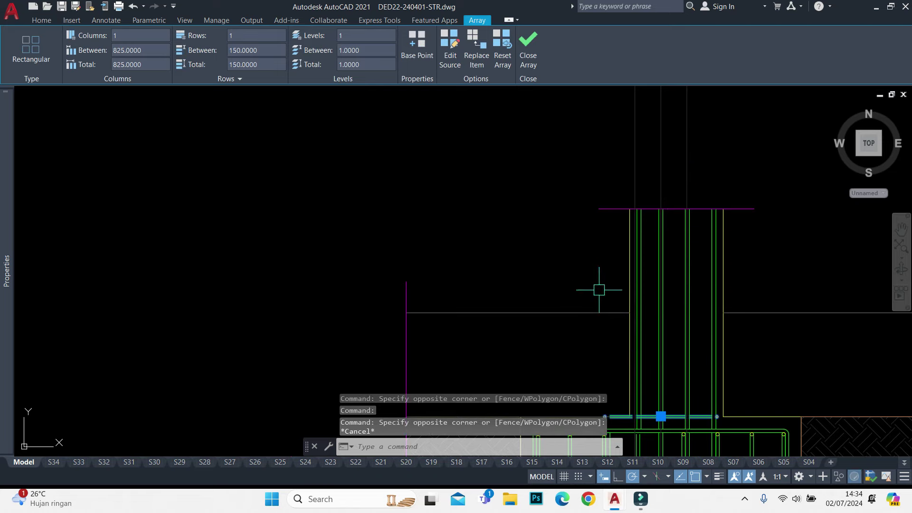
{"action": "scroll", "coordinate": [597, 287], "scroll_direction": "up", "scroll_amount": 3}
{"action": "scroll", "coordinate": [525, 148], "scroll_direction": "up", "scroll_amount": 3}
{"action": "key", "text": "Escape"}
{"action": "type", "text": "x"}
{"action": "key", "text": "Return"}
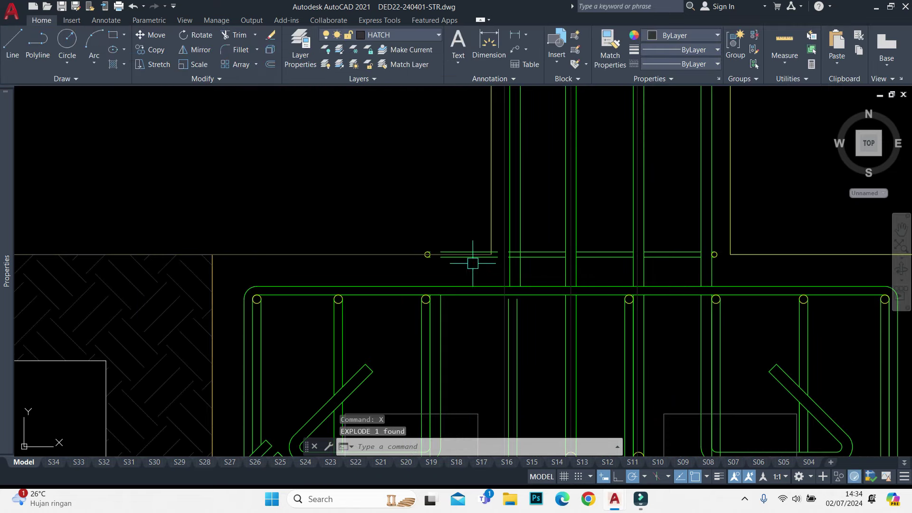
Move the bottom tie bar pieces 150 units to the right
{"action": "left_click", "coordinate": [427, 220]}
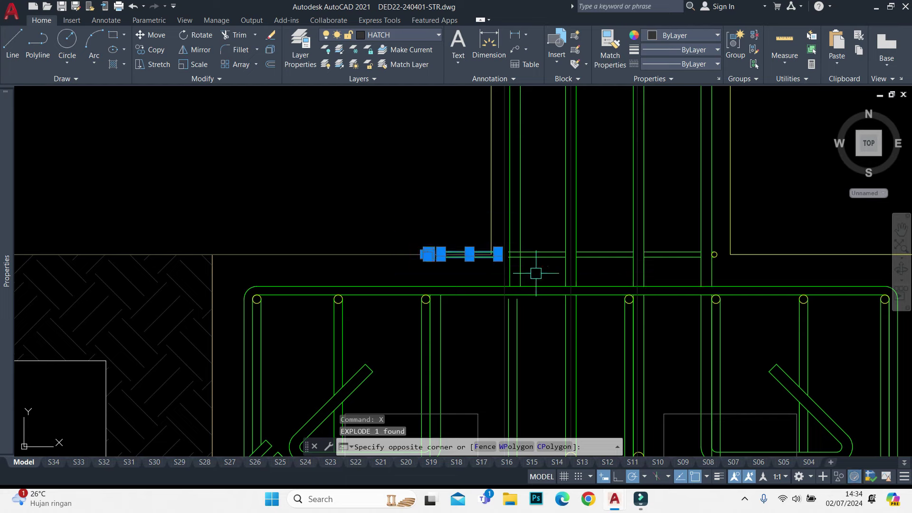
{"action": "scroll", "coordinate": [521, 260], "scroll_direction": "up", "scroll_amount": 2}
{"action": "left_click", "coordinate": [391, 229]}
{"action": "type", "text": "M"}
{"action": "key", "text": "Return"}
{"action": "scroll", "coordinate": [361, 252], "scroll_direction": "up", "scroll_amount": 2}
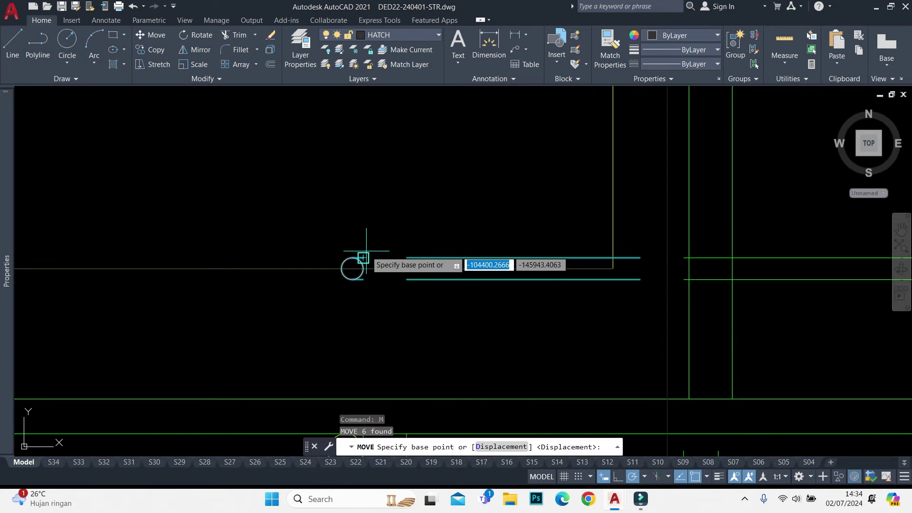
{"action": "left_click", "coordinate": [361, 257]}
{"action": "scroll", "coordinate": [733, 230], "scroll_direction": "up", "scroll_amount": 2}
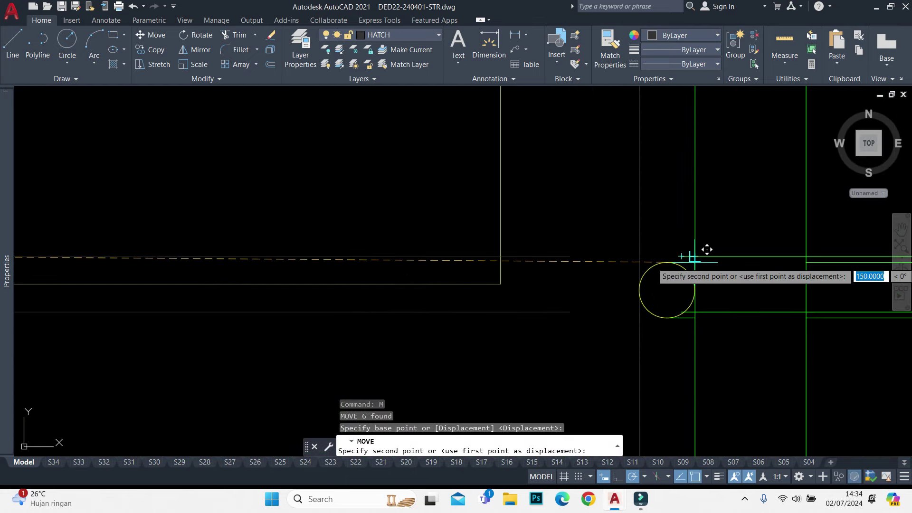
{"action": "left_click", "coordinate": [695, 254]}
{"action": "middle_click_drag", "start_coordinate": [695, 254], "coordinate": [509, 266]}
Trim off the excess tie line ends at the bar
{"action": "type", "text": "tr"}
{"action": "key", "text": "Return"}
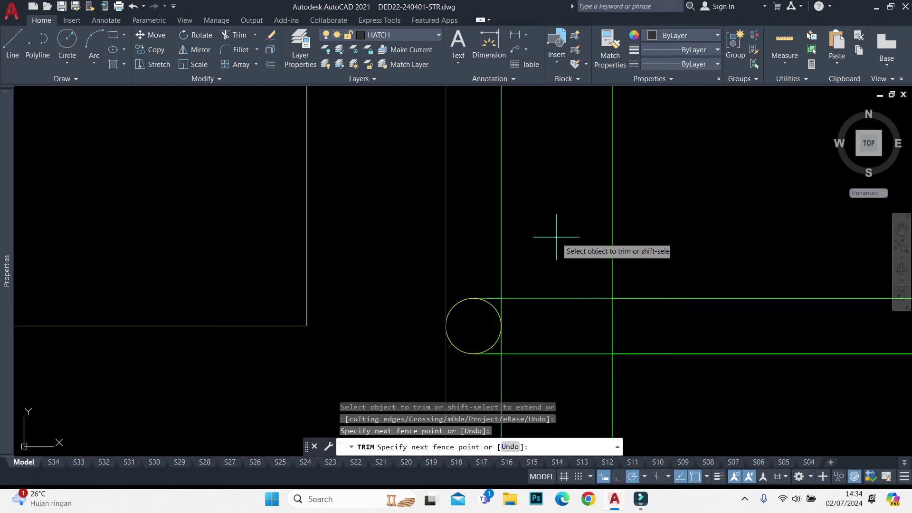
{"action": "left_click_drag", "start_coordinate": [550, 242], "coordinate": [555, 399]}
{"action": "key", "text": "Escape"}
{"action": "scroll", "coordinate": [525, 234], "scroll_direction": "down", "scroll_amount": 5}
{"action": "left_click", "coordinate": [590, 247]}
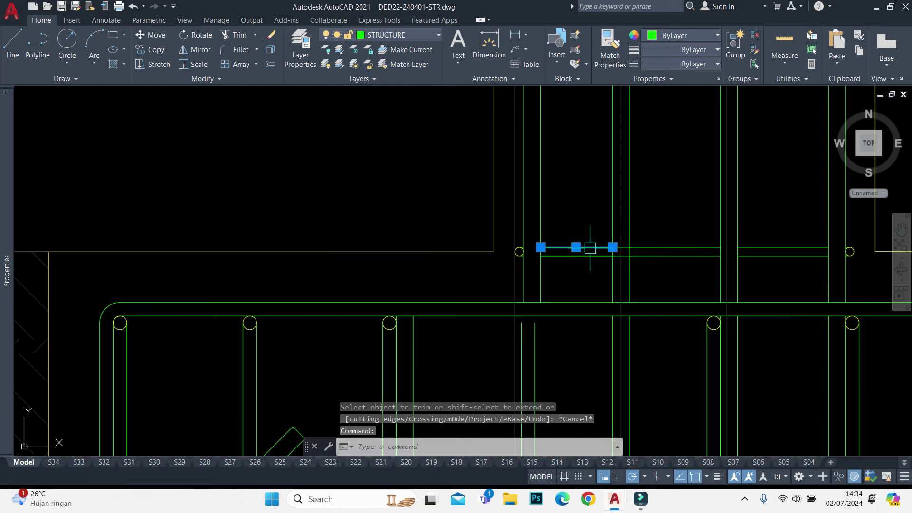
{"action": "key", "text": "Escape"}
{"action": "middle_click_drag", "start_coordinate": [591, 247], "coordinate": [576, 246]}
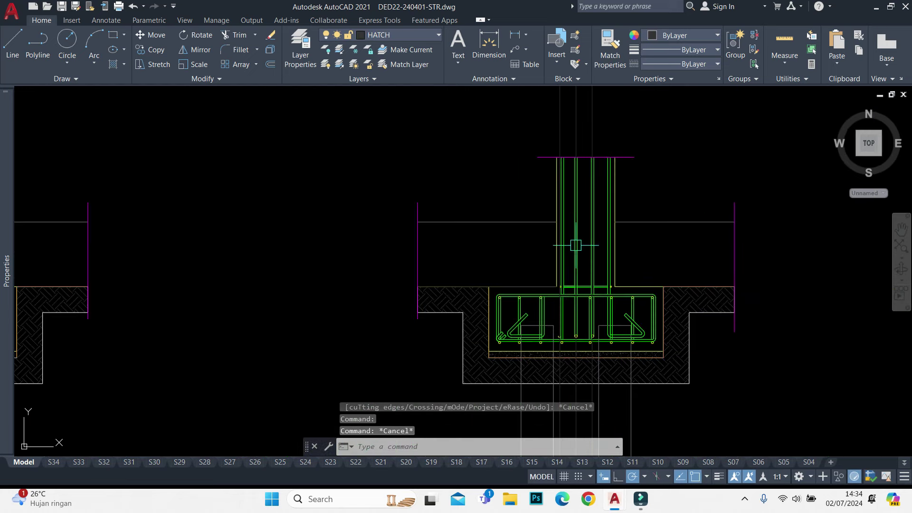
Erase the extra vertical column line
{"action": "scroll", "coordinate": [598, 166], "scroll_direction": "up", "scroll_amount": 2}
{"action": "scroll", "coordinate": [601, 164], "scroll_direction": "up", "scroll_amount": 2}
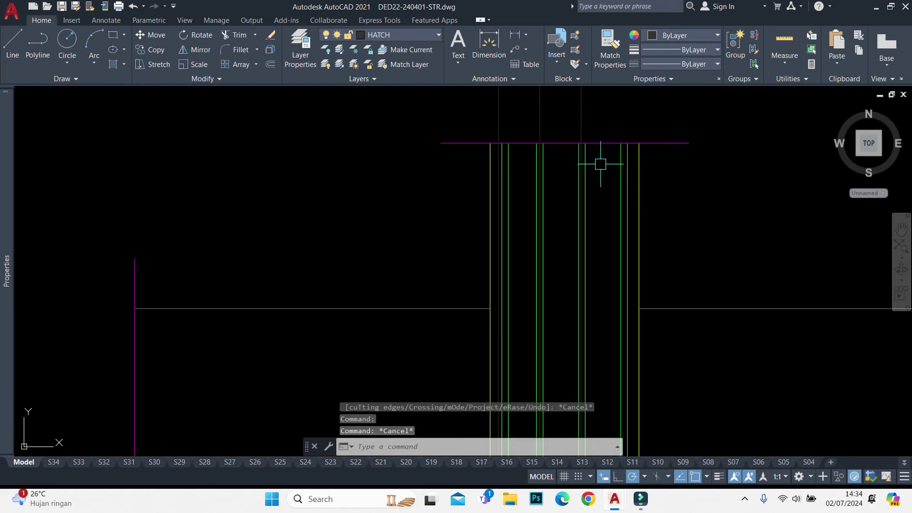
{"action": "scroll", "coordinate": [600, 164], "scroll_direction": "down", "scroll_amount": 2}
{"action": "scroll", "coordinate": [619, 280], "scroll_direction": "up", "scroll_amount": 2}
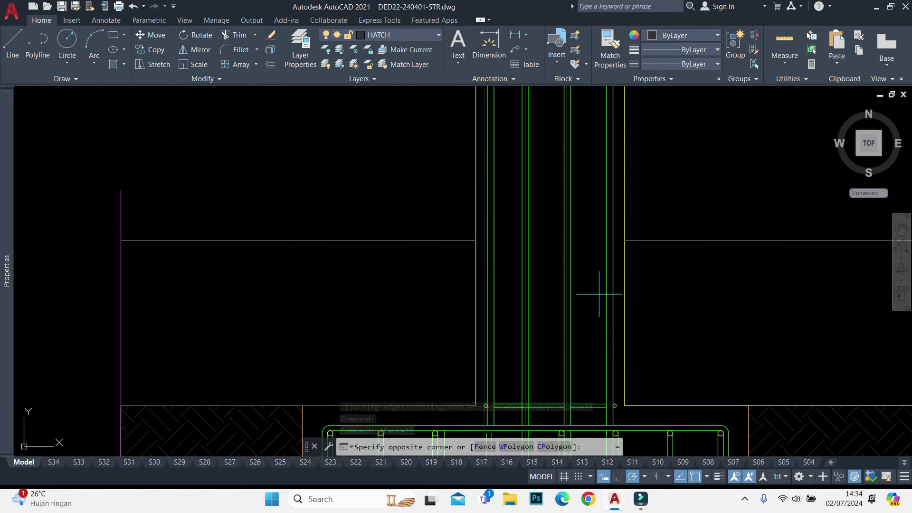
{"action": "left_click", "coordinate": [546, 265]}
{"action": "scroll", "coordinate": [547, 265], "scroll_direction": "down", "scroll_amount": 2}
{"action": "scroll", "coordinate": [594, 199], "scroll_direction": "up", "scroll_amount": 2}
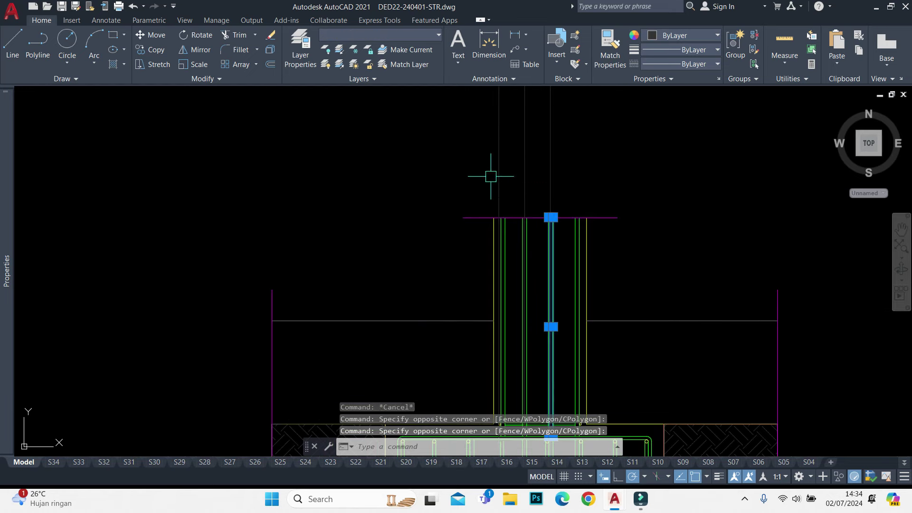
{"action": "type", "text": "e"}
{"action": "key", "text": "Return"}
Stretch the column bars' upper ends 150 toward the column section
{"action": "scroll", "coordinate": [570, 244], "scroll_direction": "down", "scroll_amount": 2}
{"action": "scroll", "coordinate": [566, 254], "scroll_direction": "up", "scroll_amount": 1}
{"action": "scroll", "coordinate": [560, 296], "scroll_direction": "up", "scroll_amount": 1}
{"action": "scroll", "coordinate": [583, 286], "scroll_direction": "up", "scroll_amount": 3}
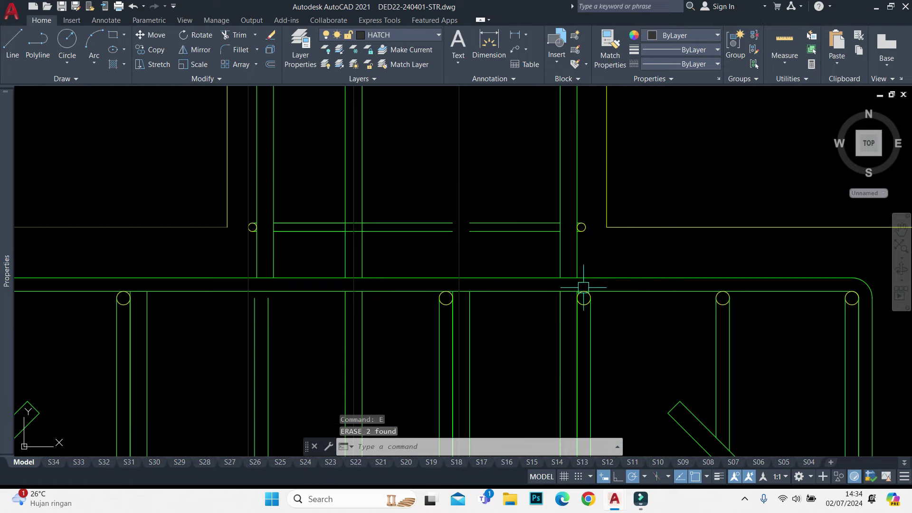
{"action": "scroll", "coordinate": [622, 284], "scroll_direction": "down", "scroll_amount": 1}
{"action": "left_click", "coordinate": [634, 282]}
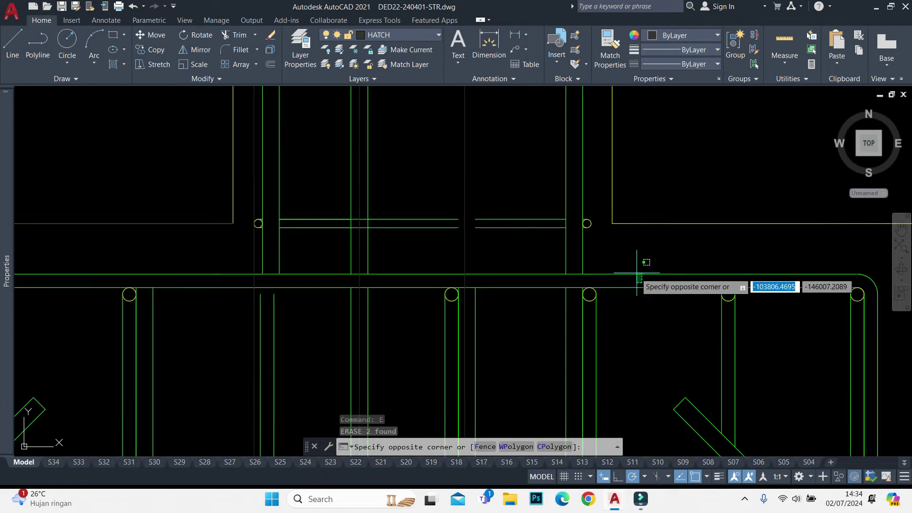
{"action": "scroll", "coordinate": [627, 266], "scroll_direction": "down", "scroll_amount": 4}
{"action": "middle_click_drag", "start_coordinate": [613, 95], "coordinate": [553, 248]}
{"action": "key", "text": "Escape"}
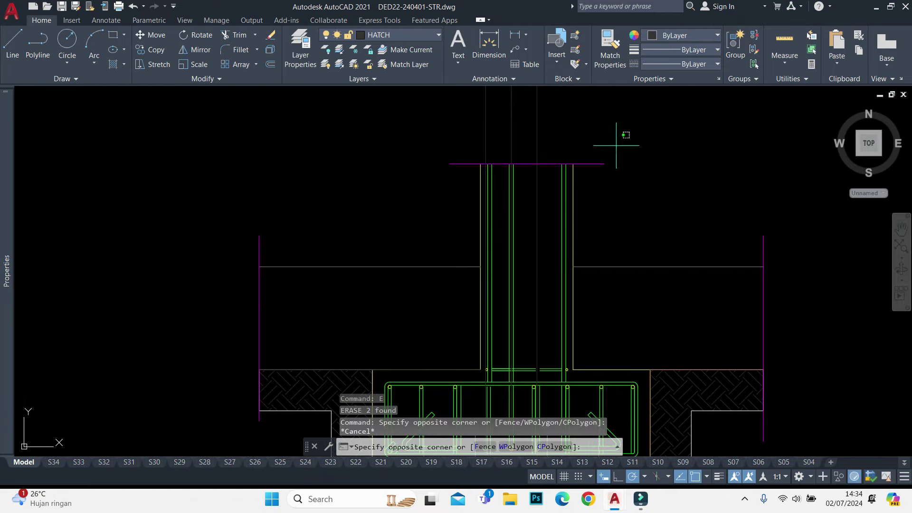
{"action": "left_click", "coordinate": [616, 147]}
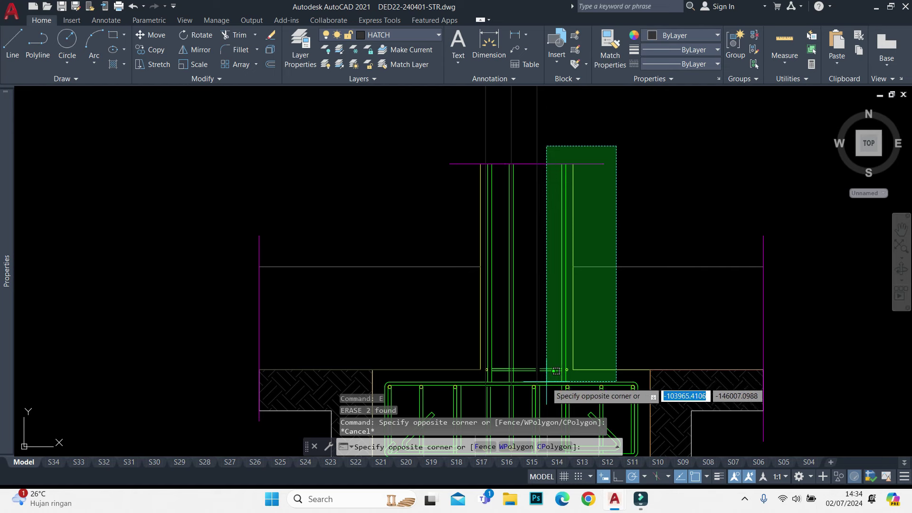
{"action": "left_click", "coordinate": [548, 383]}
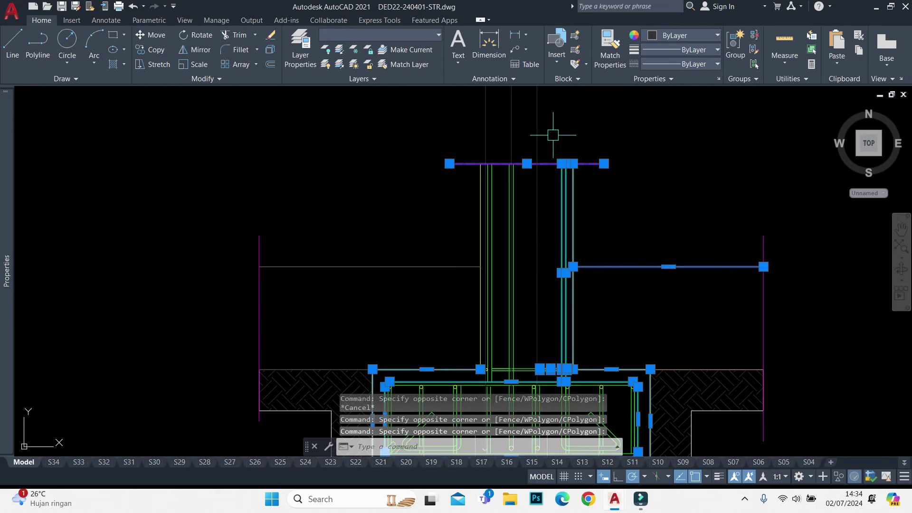
{"action": "type", "text": "s"}
{"action": "key", "text": "Return"}
{"action": "scroll", "coordinate": [570, 143], "scroll_direction": "up", "scroll_amount": 3}
{"action": "scroll", "coordinate": [605, 200], "scroll_direction": "up", "scroll_amount": 2}
{"action": "scroll", "coordinate": [542, 138], "scroll_direction": "up", "scroll_amount": 1}
{"action": "scroll", "coordinate": [555, 149], "scroll_direction": "down", "scroll_amount": 3}
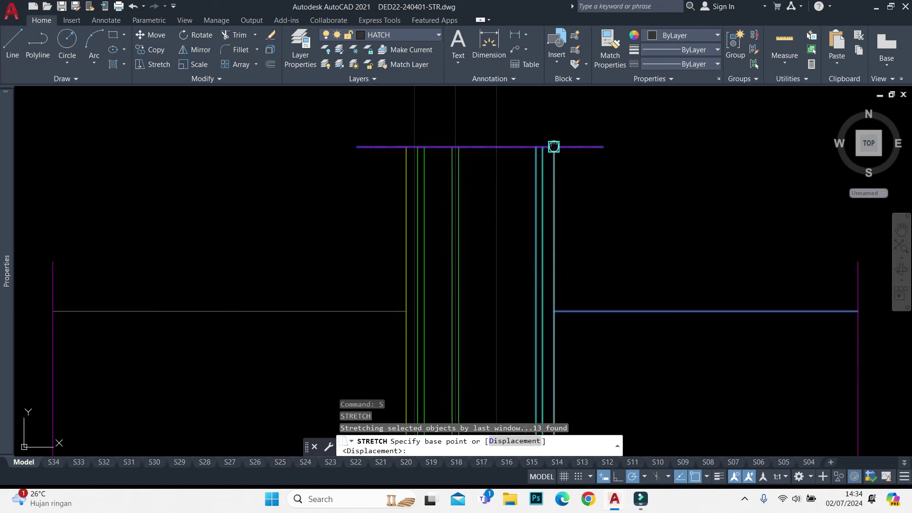
{"action": "mouse_move", "coordinate": [552, 144]}
{"action": "middle_mouse_down"}
{"action": "mouse_move", "coordinate": [551, 394]}
{"action": "mouse_move", "coordinate": [545, 387]}
{"action": "middle_mouse_up"}
{"action": "scroll", "coordinate": [550, 396], "scroll_direction": "up", "scroll_amount": 2}
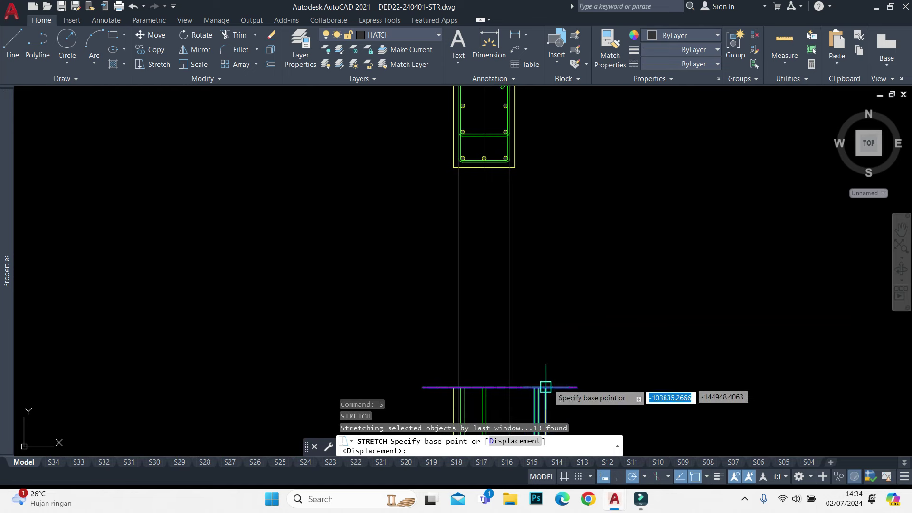
{"action": "left_click", "coordinate": [546, 148]}
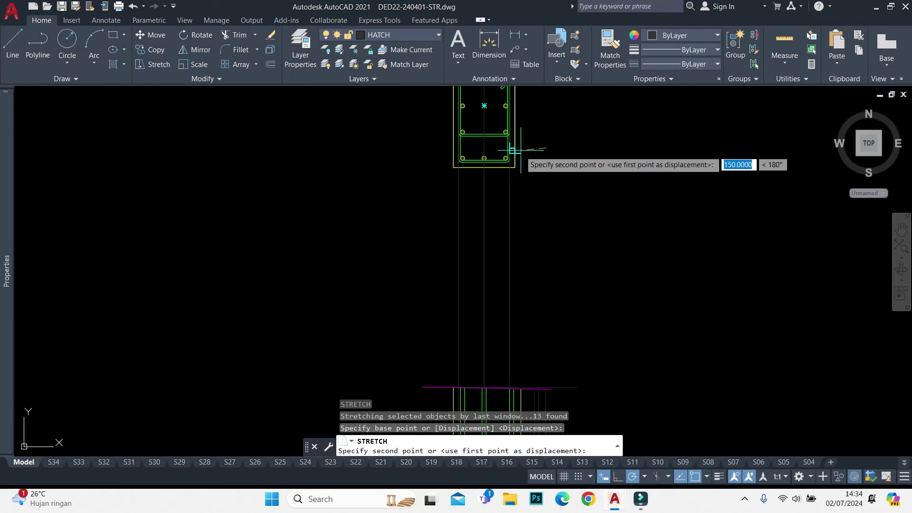
{"action": "left_click", "coordinate": [513, 152]}
Erase the three leftover vertical lines
{"action": "scroll", "coordinate": [518, 305], "scroll_direction": "up", "scroll_amount": 2}
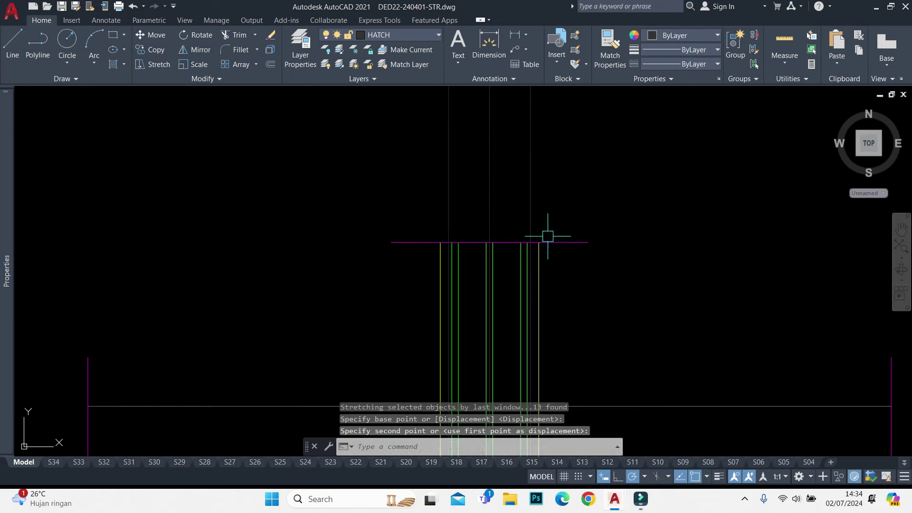
{"action": "left_click_drag", "start_coordinate": [605, 236], "coordinate": [388, 185]}
{"action": "scroll", "coordinate": [496, 170], "scroll_direction": "down", "scroll_amount": 3}
{"action": "scroll", "coordinate": [499, 280], "scroll_direction": "up", "scroll_amount": 4}
{"action": "type", "text": "e"}
{"action": "key", "text": "Return"}
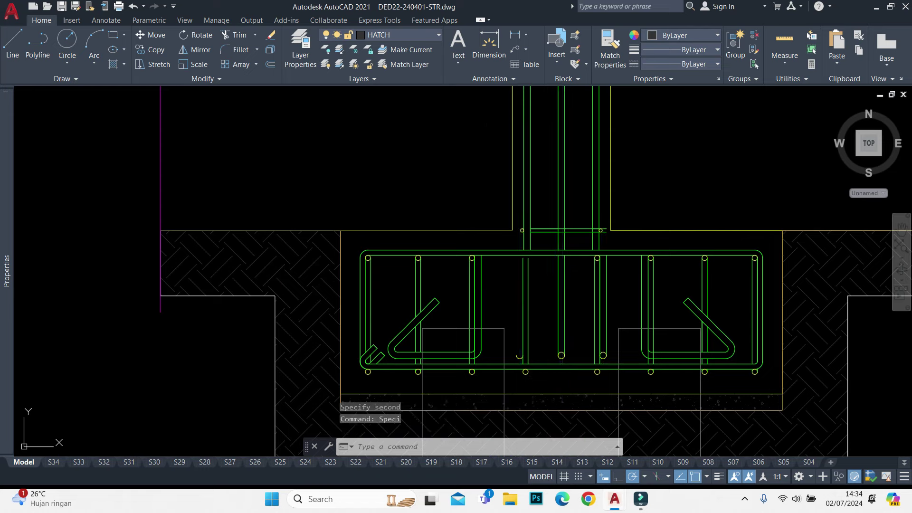
{"action": "scroll", "coordinate": [618, 213], "scroll_direction": "up", "scroll_amount": 3}
Trim the horizontal tie segments between the column bars using a fence
{"action": "scroll", "coordinate": [619, 213], "scroll_direction": "up", "scroll_amount": 2}
{"action": "type", "text": "tr"}
{"action": "key", "text": "Return"}
{"action": "left_click", "coordinate": [586, 223]}
{"action": "left_click", "coordinate": [585, 279]}
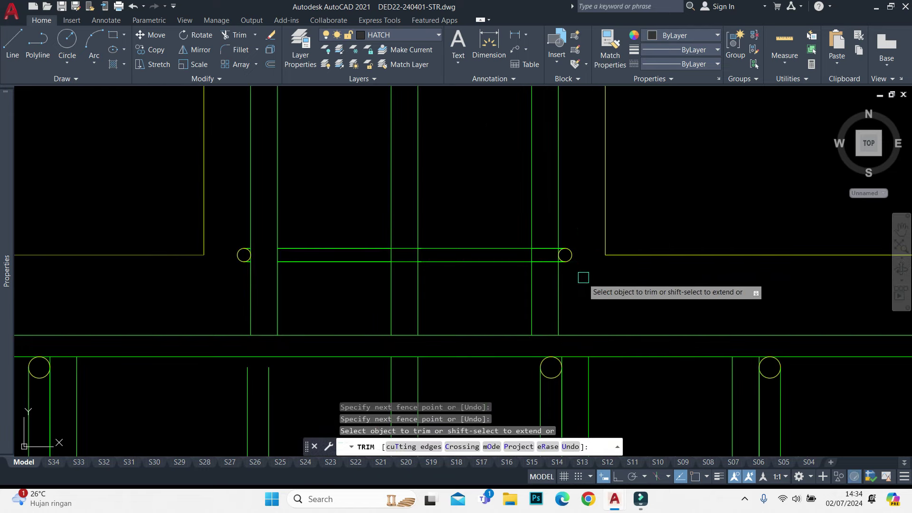
{"action": "scroll", "coordinate": [533, 216], "scroll_direction": "up", "scroll_amount": 4}
{"action": "left_click", "coordinate": [533, 217]}
{"action": "scroll", "coordinate": [542, 271], "scroll_direction": "down", "scroll_amount": 4}
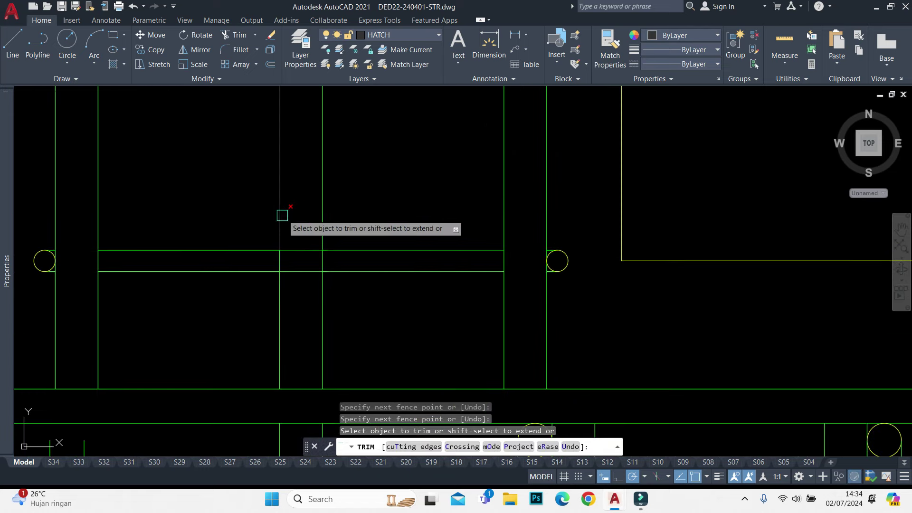
{"action": "key", "text": "Return"}
{"action": "scroll", "coordinate": [505, 298], "scroll_direction": "down", "scroll_amount": 2}
{"action": "key", "text": "Escape"}
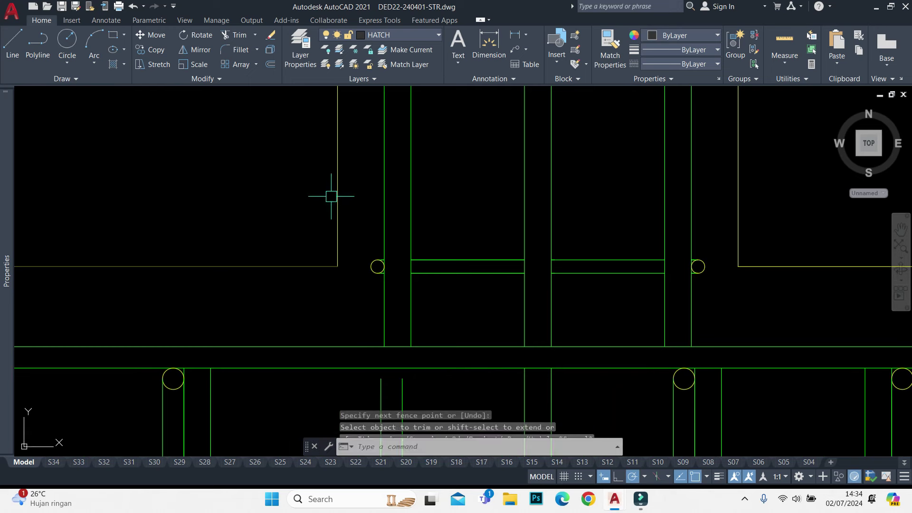
Array the selected tie rectangularly in 7 rows spaced 150 apart, in 1 column
{"action": "left_click", "coordinate": [331, 197]}
{"action": "left_click", "coordinate": [741, 285]}
{"action": "scroll", "coordinate": [760, 304], "scroll_direction": "up", "scroll_amount": 3}
{"action": "type", "text": "ar"}
{"action": "key", "text": "Return"}
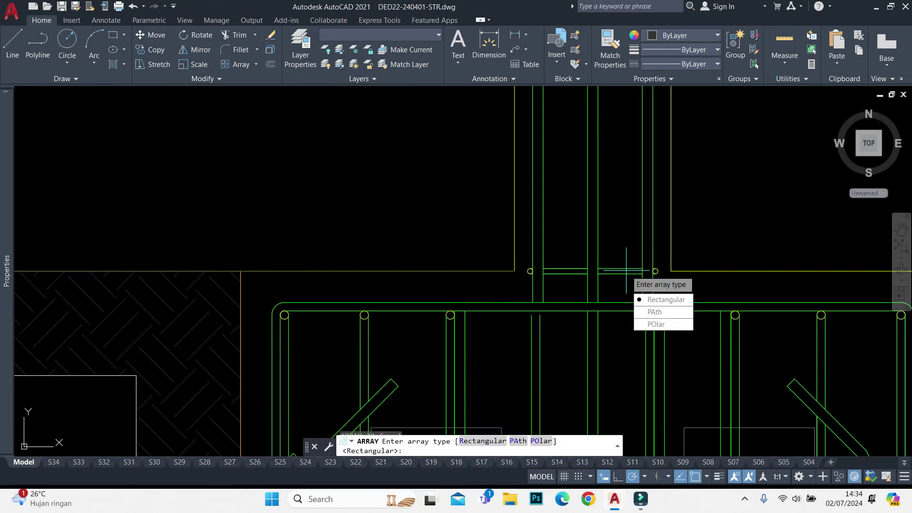
{"action": "key", "text": "Return"}
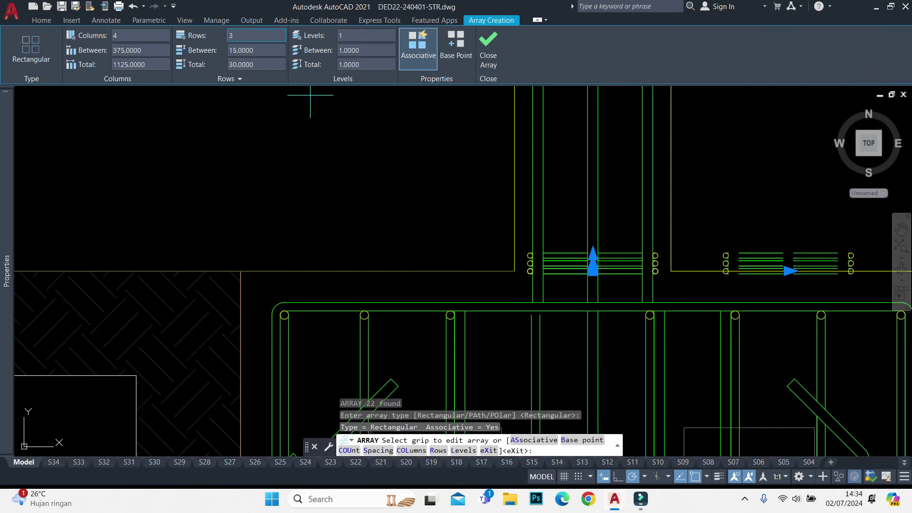
{"action": "key", "text": "Tab"}
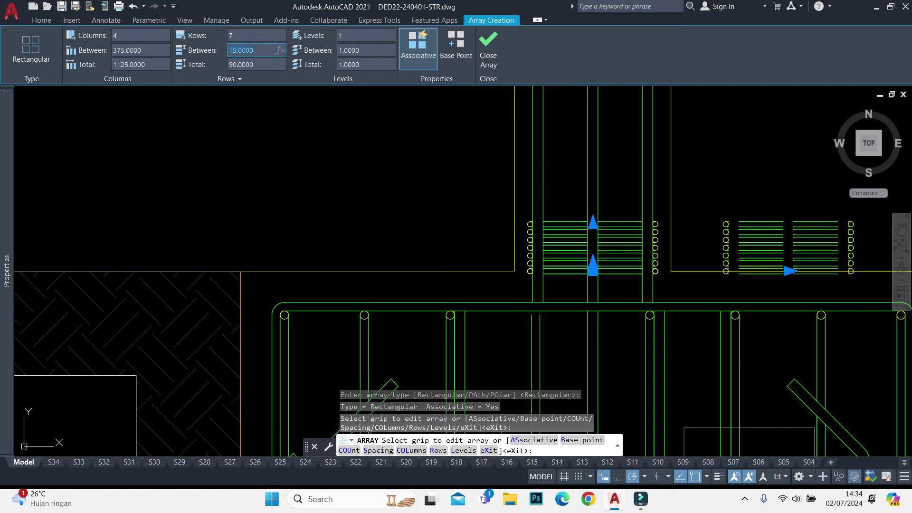
{"action": "type", "text": "150"}
{"action": "key", "text": "Return"}
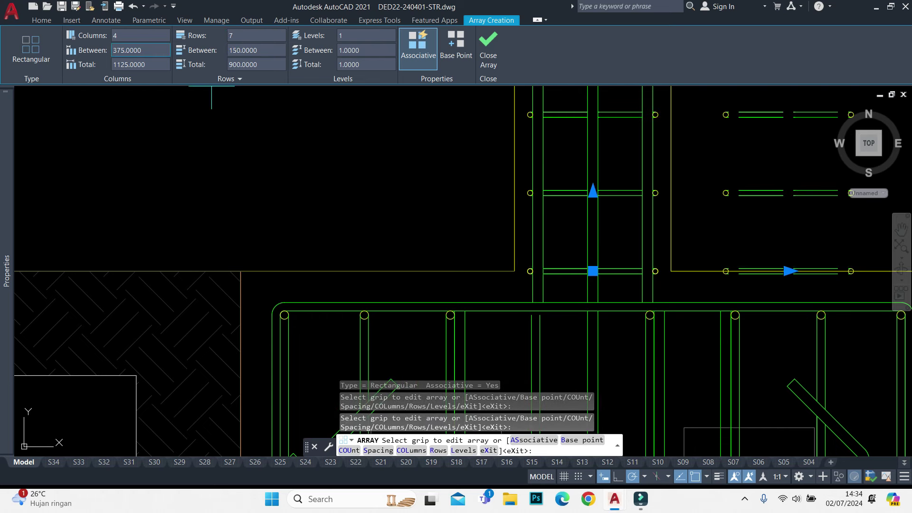
{"action": "type", "text": "1"}
{"action": "key", "text": "Return"}
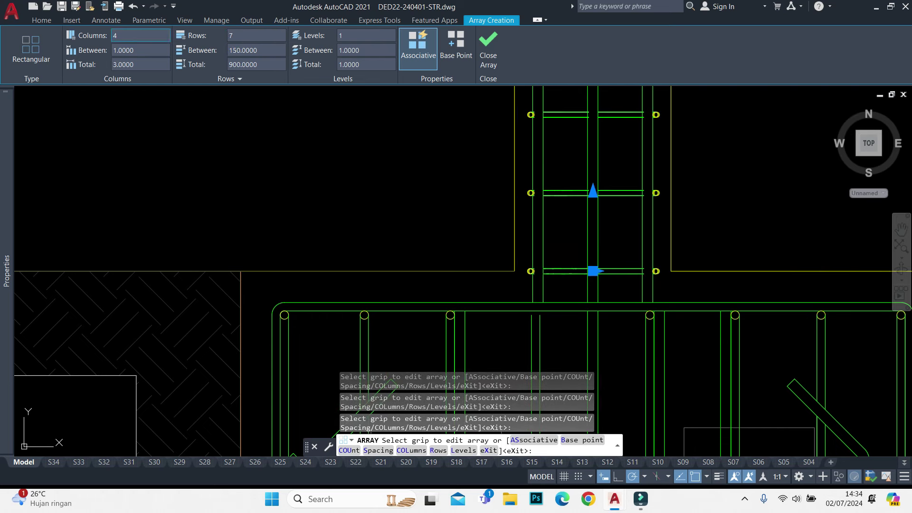
{"action": "key", "text": "Return"}
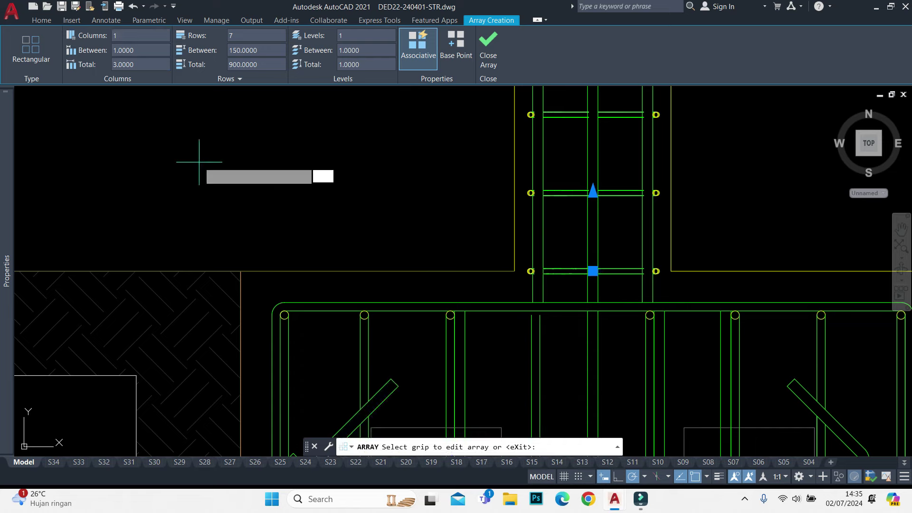
{"action": "scroll", "coordinate": [550, 212], "scroll_direction": "down", "scroll_amount": 5}
{"action": "key", "text": "Escape"}
{"action": "key", "text": "Escape"}
{"action": "key", "text": "Escape"}
{"action": "scroll", "coordinate": [536, 193], "scroll_direction": "down", "scroll_amount": 3}
Start a LINE command at the pile-cap section, then cancel it
{"action": "scroll", "coordinate": [337, 191], "scroll_direction": "up", "scroll_amount": 3}
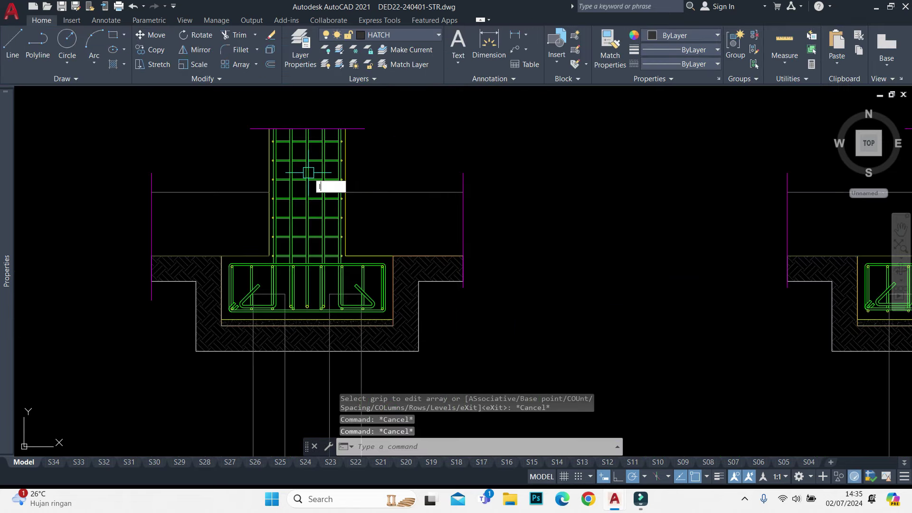
{"action": "scroll", "coordinate": [326, 184], "scroll_direction": "up", "scroll_amount": 2}
{"action": "type", "text": "l"}
{"action": "key", "text": "Return"}
{"action": "scroll", "coordinate": [326, 189], "scroll_direction": "up", "scroll_amount": 3}
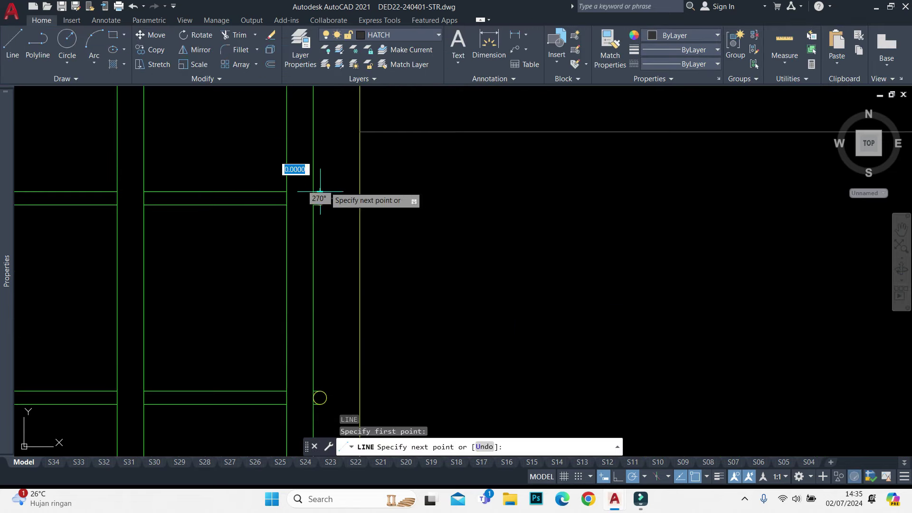
{"action": "key", "text": "Escape"}
{"action": "scroll", "coordinate": [316, 203], "scroll_direction": "down", "scroll_amount": 3}
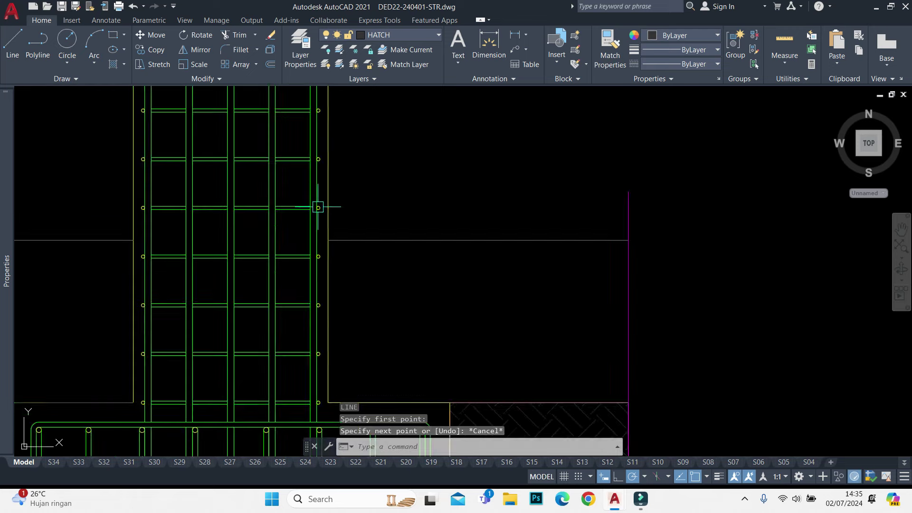
{"action": "scroll", "coordinate": [413, 189], "scroll_direction": "down", "scroll_amount": 3}
{"action": "scroll", "coordinate": [604, 209], "scroll_direction": "up", "scroll_amount": 1}
Erase the old column section selected by window
{"action": "left_click", "coordinate": [546, 261]}
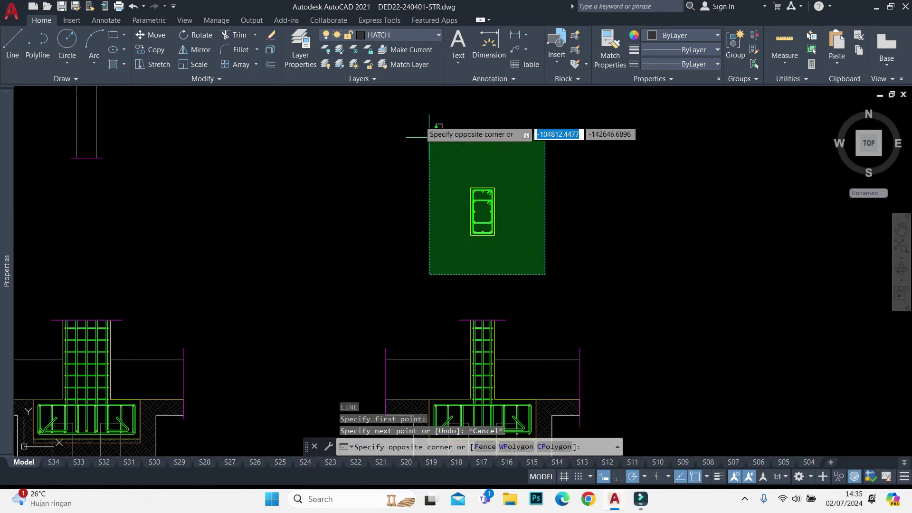
{"action": "left_click", "coordinate": [427, 133]}
{"action": "scroll", "coordinate": [464, 180], "scroll_direction": "down", "scroll_amount": 1}
{"action": "scroll", "coordinate": [478, 321], "scroll_direction": "up", "scroll_amount": 4}
{"action": "scroll", "coordinate": [464, 380], "scroll_direction": "up", "scroll_amount": 3}
{"action": "type", "text": "e"}
{"action": "key", "text": "Return"}
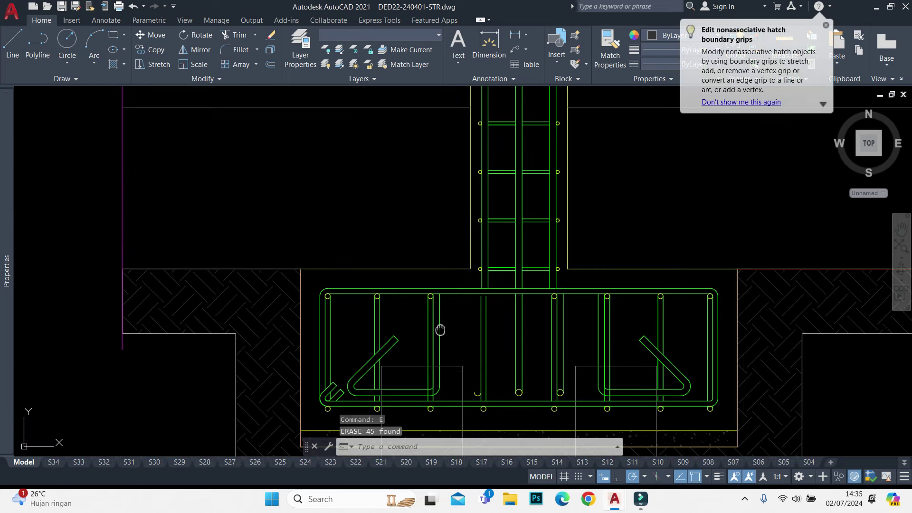
Select the diagonal bar, horizontal bars, and vertical bars with their bend arcs
{"action": "scroll", "coordinate": [439, 325], "scroll_direction": "up", "scroll_amount": 4}
{"action": "left_click", "coordinate": [357, 198]}
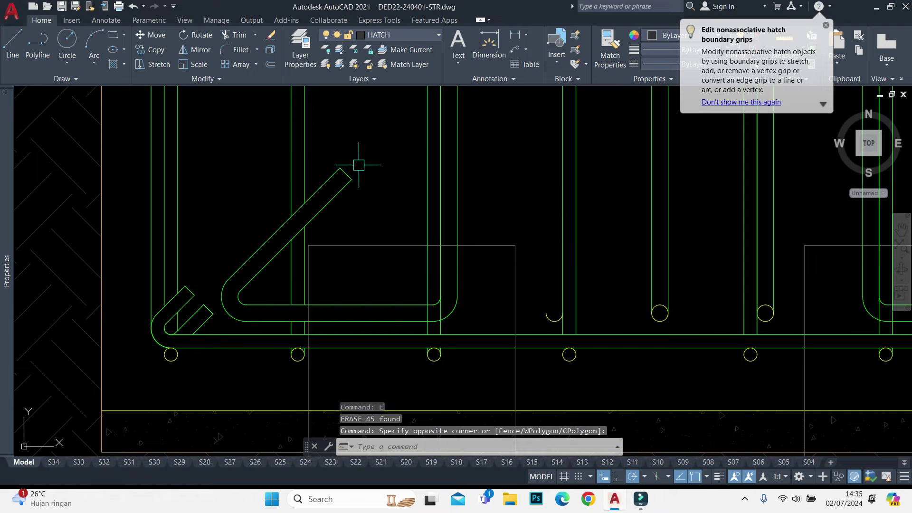
{"action": "left_click", "coordinate": [362, 163]}
{"action": "left_click", "coordinate": [291, 229]}
{"action": "left_click", "coordinate": [214, 326]}
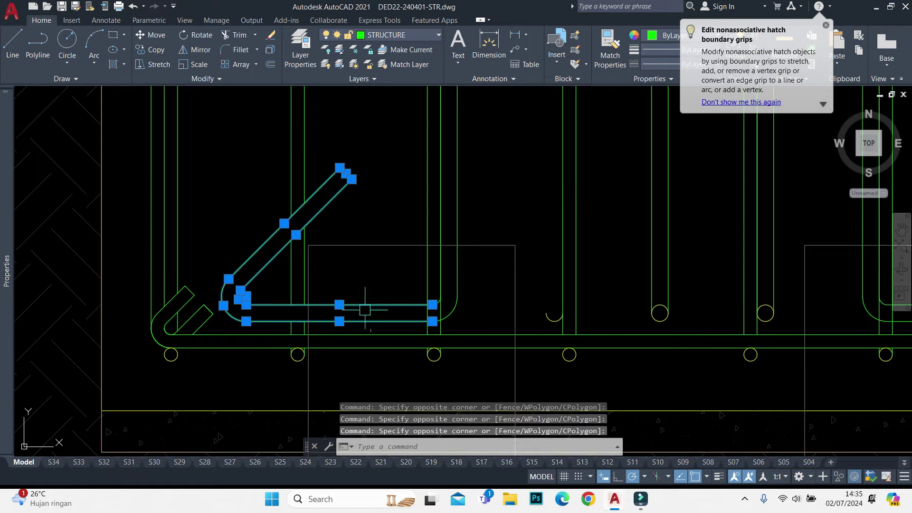
{"action": "scroll", "coordinate": [458, 311], "scroll_direction": "up", "scroll_amount": 5}
{"action": "left_click", "coordinate": [509, 285]}
{"action": "left_click", "coordinate": [418, 229]}
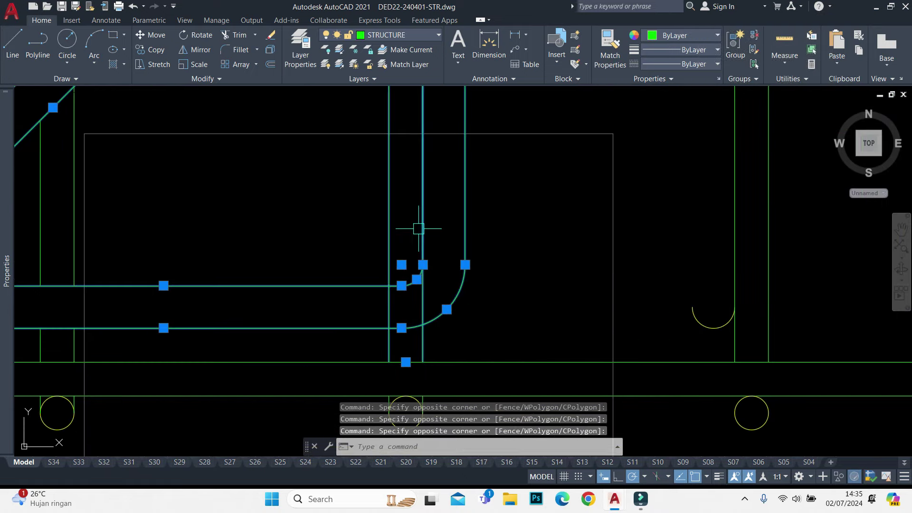
{"action": "left_click", "coordinate": [436, 333]}
{"action": "left_click", "coordinate": [407, 356]}
{"action": "scroll", "coordinate": [407, 356], "scroll_direction": "down", "scroll_amount": 3}
Move the selected bars from the line intersection to their new position
{"action": "middle_click_drag", "start_coordinate": [387, 159], "coordinate": [386, 208]}
{"action": "type", "text": "m"}
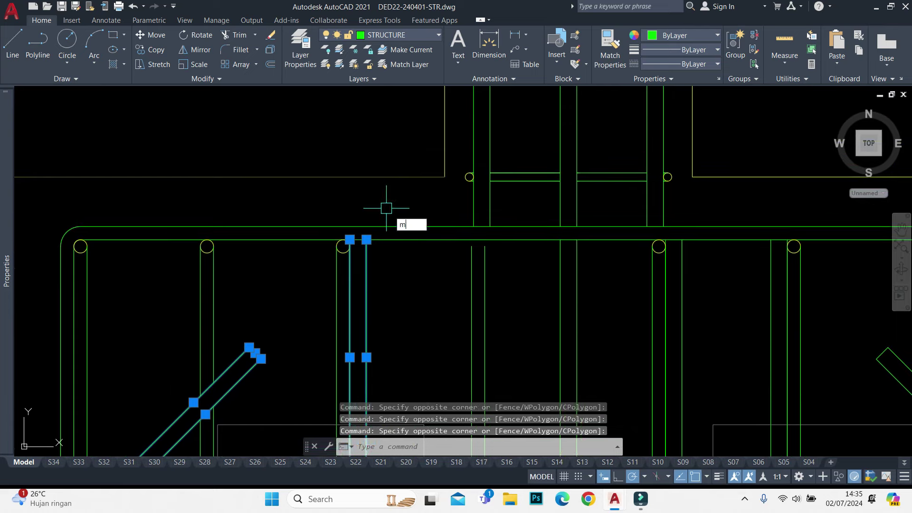
{"action": "key", "text": "Return"}
{"action": "scroll", "coordinate": [361, 235], "scroll_direction": "up", "scroll_amount": 4}
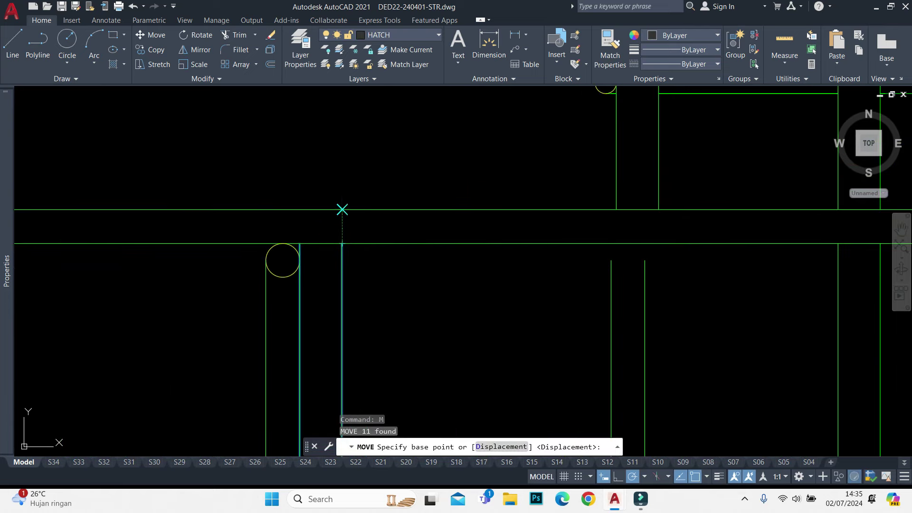
{"action": "left_click", "coordinate": [342, 209]}
{"action": "left_click", "coordinate": [658, 209]}
{"action": "scroll", "coordinate": [666, 204], "scroll_direction": "down", "scroll_amount": 5}
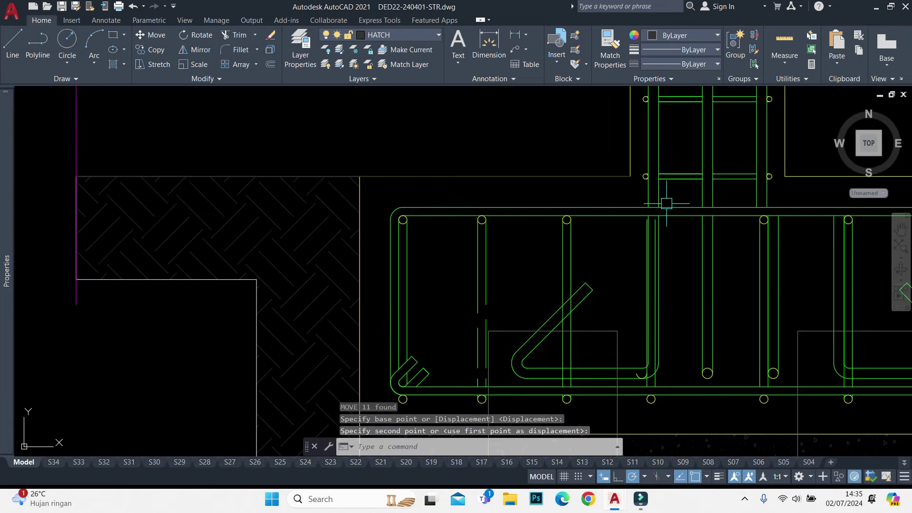
Select the small arc at the bend and a vertical rebar line
{"action": "middle_click_drag", "start_coordinate": [625, 274], "coordinate": [623, 189]}
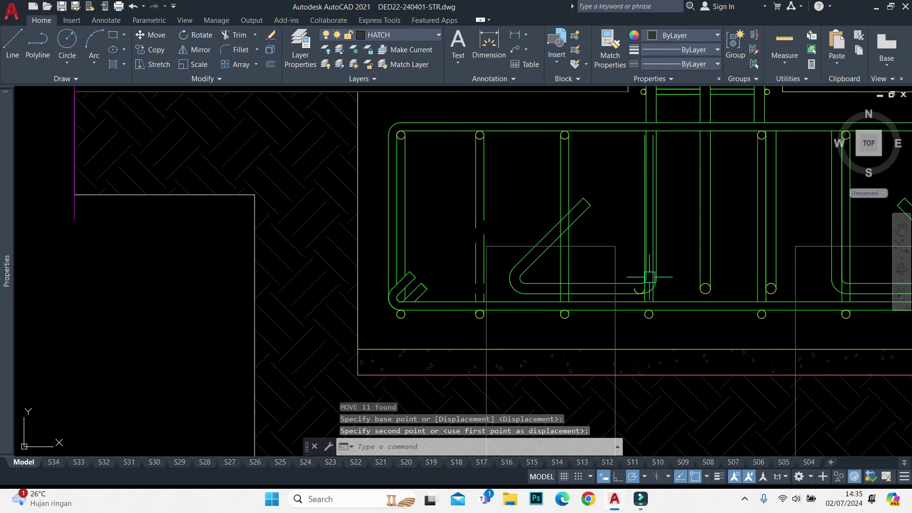
{"action": "scroll", "coordinate": [649, 276], "scroll_direction": "up", "scroll_amount": 3}
{"action": "scroll", "coordinate": [618, 285], "scroll_direction": "up", "scroll_amount": 2}
{"action": "left_click", "coordinate": [576, 290]}
{"action": "left_click", "coordinate": [685, 333]}
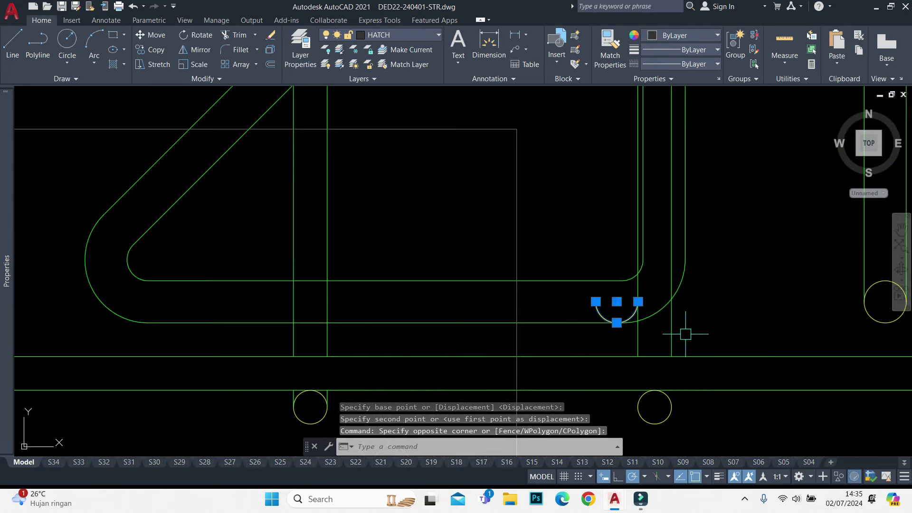
{"action": "type", "text": "tr"}
{"action": "key", "text": "Return"}
{"action": "scroll", "coordinate": [656, 308], "scroll_direction": "down", "scroll_amount": 2}
{"action": "key", "text": "Escape"}
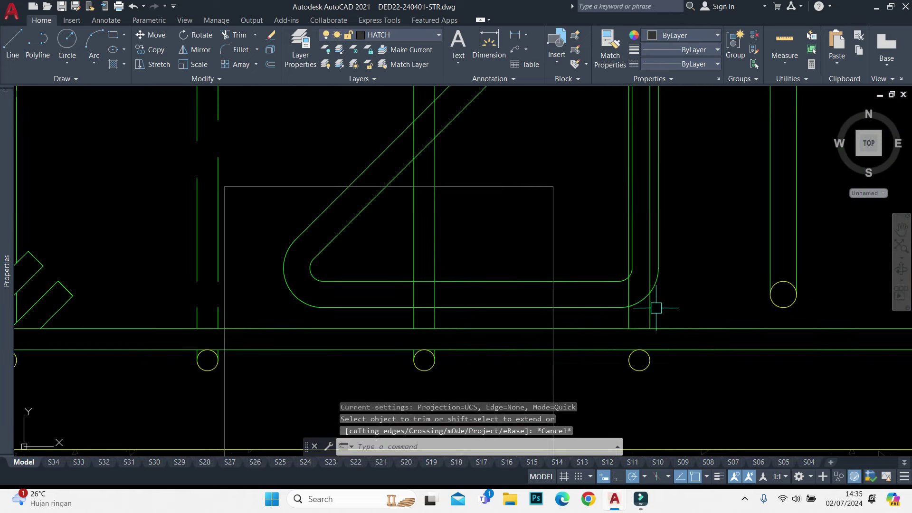
{"action": "scroll", "coordinate": [656, 308], "scroll_direction": "down", "scroll_amount": 3}
{"action": "left_click", "coordinate": [646, 266]}
{"action": "scroll", "coordinate": [649, 318], "scroll_direction": "up", "scroll_amount": 1}
Try a fence trim across the bar lines, then cancel a follow-up E command
{"action": "type", "text": "tr"}
{"action": "key", "text": "Return"}
{"action": "scroll", "coordinate": [638, 262], "scroll_direction": "up", "scroll_amount": 2}
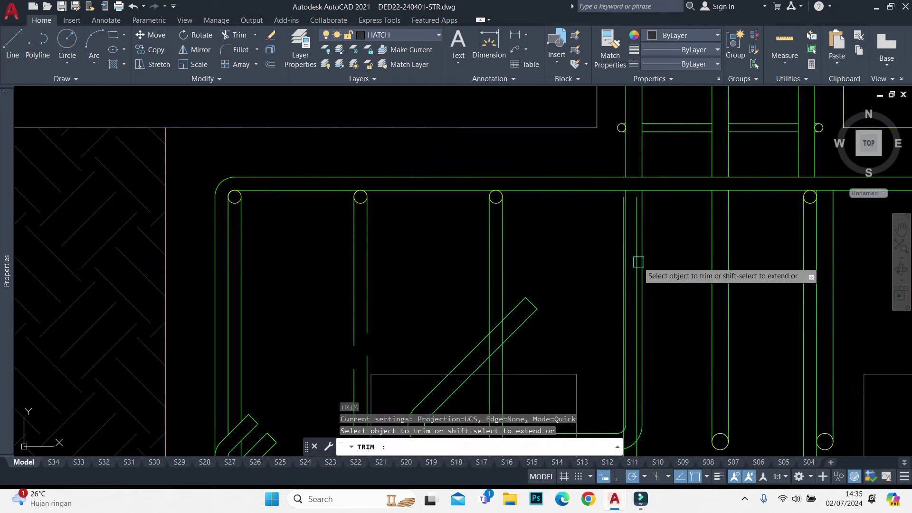
{"action": "middle_click_drag", "start_coordinate": [637, 261], "coordinate": [614, 240]}
{"action": "scroll", "coordinate": [611, 366], "scroll_direction": "up", "scroll_amount": 2}
{"action": "left_click", "coordinate": [597, 369]}
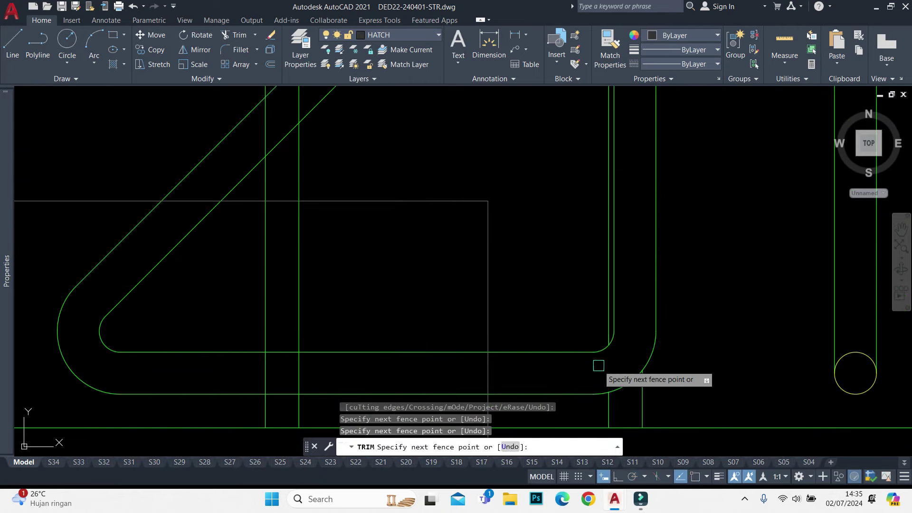
{"action": "key", "text": "Escape"}
{"action": "scroll", "coordinate": [598, 361], "scroll_direction": "down", "scroll_amount": 2}
{"action": "type", "text": "e"}
{"action": "key", "text": "Return"}
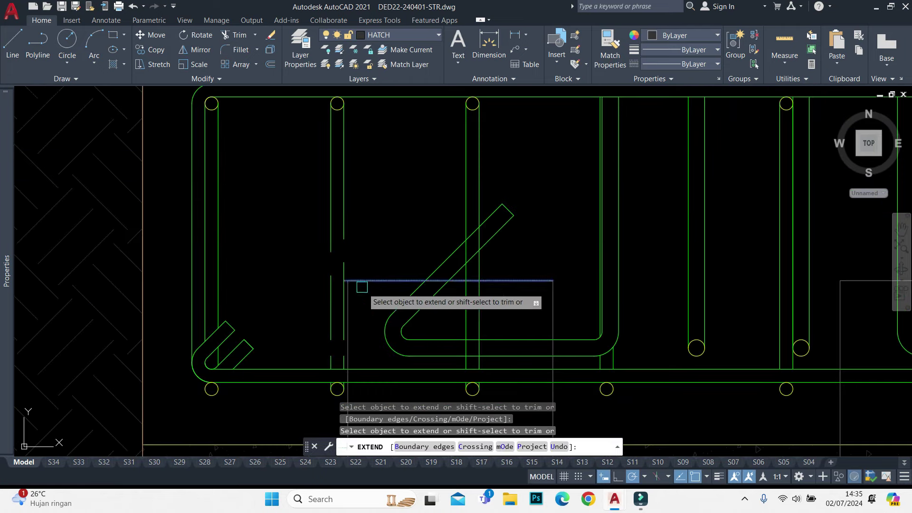
{"action": "scroll", "coordinate": [471, 262], "scroll_direction": "up", "scroll_amount": 3}
{"action": "key", "text": "Escape"}
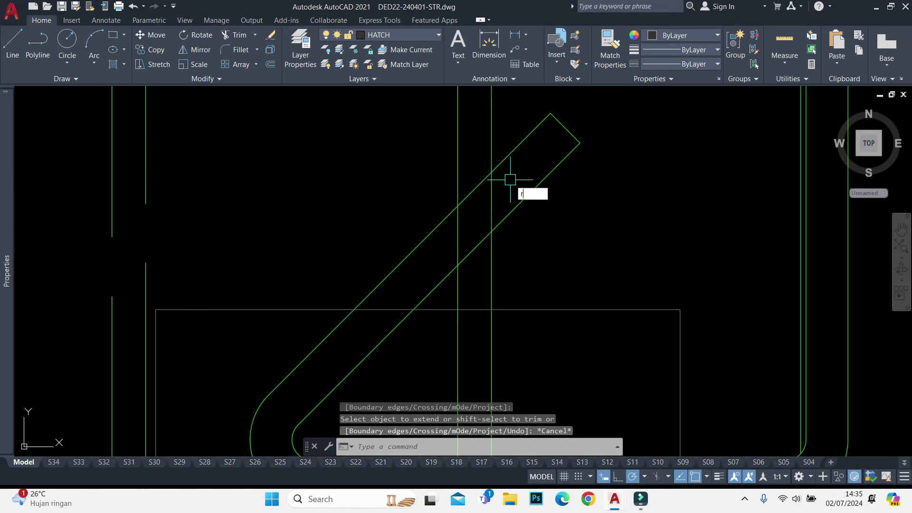
Trim the bars with a fence and extend the bar lines to the bend
{"action": "type", "text": "tr"}
{"action": "key", "text": "Return"}
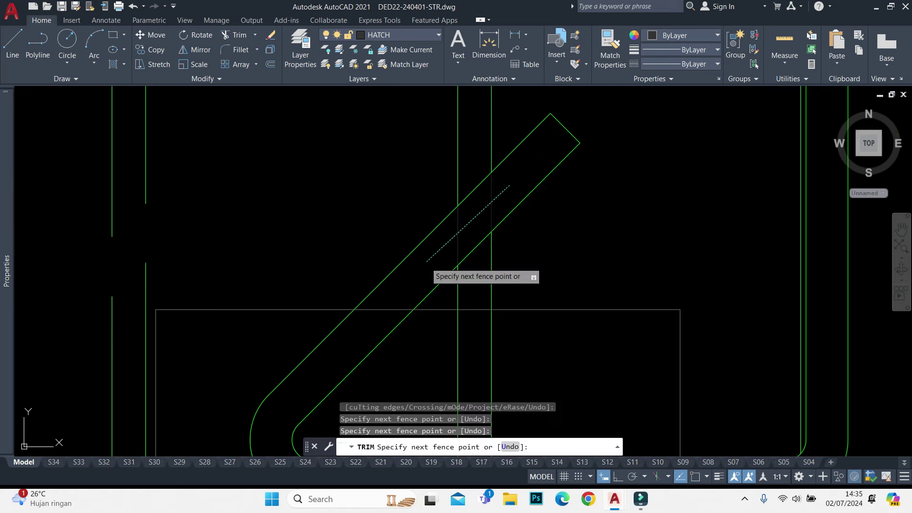
{"action": "key", "text": "Return"}
{"action": "scroll", "coordinate": [567, 140], "scroll_direction": "down", "scroll_amount": 4}
{"action": "key", "text": "Escape"}
{"action": "type", "text": "ex"}
{"action": "key", "text": "Return"}
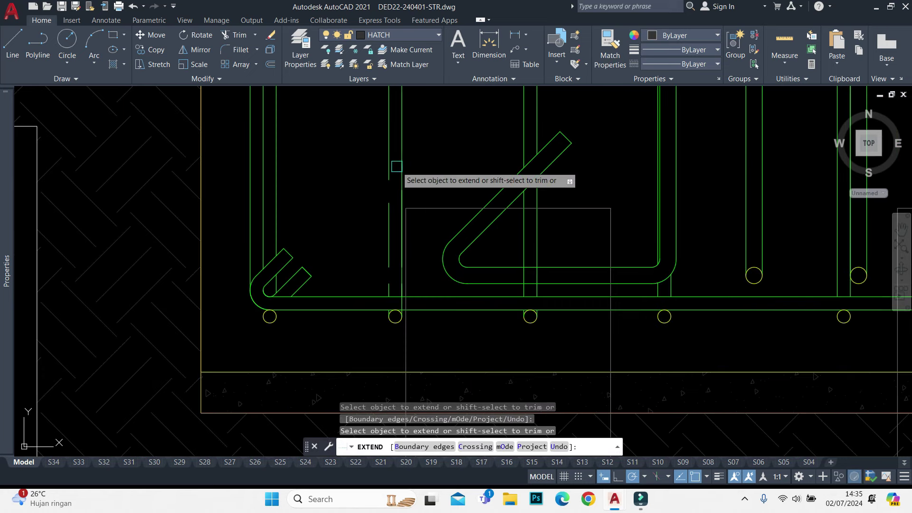
{"action": "left_click", "coordinate": [363, 138]}
{"action": "left_click", "coordinate": [432, 309]}
{"action": "key", "text": "Escape"}
{"action": "type", "text": "tr"}
{"action": "key", "text": "Return"}
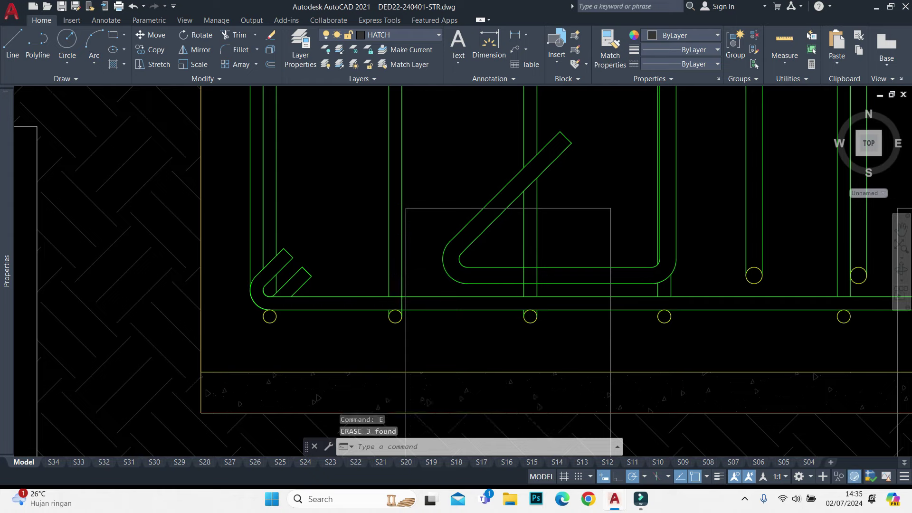
{"action": "scroll", "coordinate": [398, 306], "scroll_direction": "up", "scroll_amount": 2}
{"action": "key", "text": "Escape"}
Explode the picked bar line
{"action": "left_click", "coordinate": [397, 305]}
{"action": "type", "text": "x"}
{"action": "key", "text": "Return"}
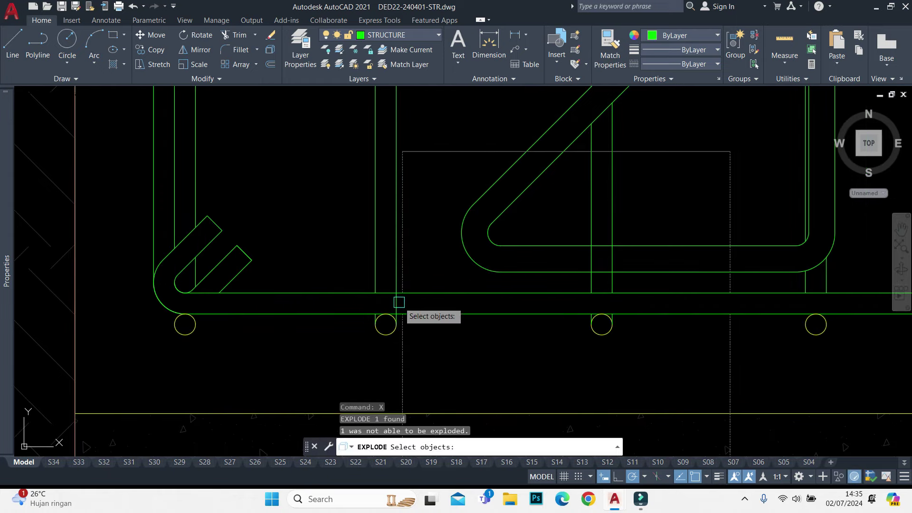
{"action": "key", "text": "Escape"}
Restart TRIM and begin a fence near the bend, then cancel
{"action": "type", "text": "tr"}
{"action": "key", "text": "Return"}
{"action": "scroll", "coordinate": [394, 302], "scroll_direction": "down", "scroll_amount": 4}
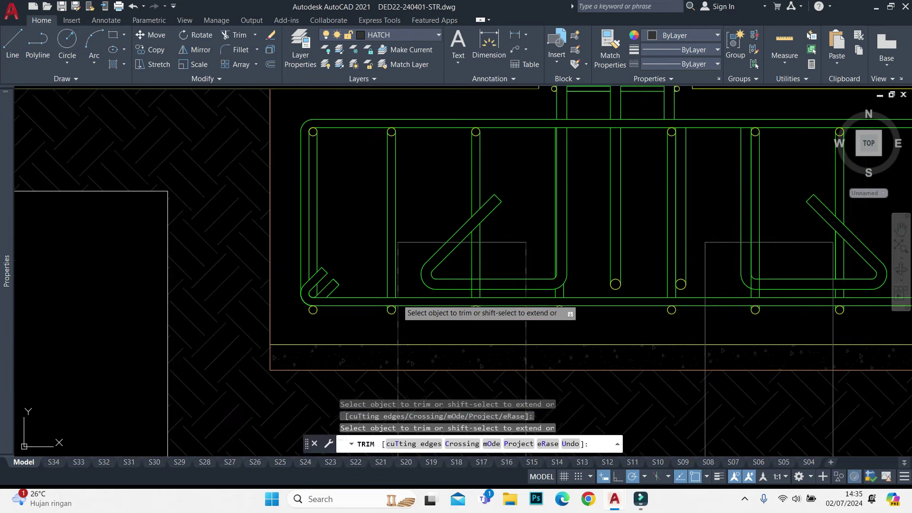
{"action": "key", "text": "Escape"}
{"action": "type", "text": "t or"}
{"action": "key", "text": "Return"}
{"action": "scroll", "coordinate": [494, 268], "scroll_direction": "up", "scroll_amount": 2}
{"action": "scroll", "coordinate": [496, 266], "scroll_direction": "up", "scroll_amount": 2}
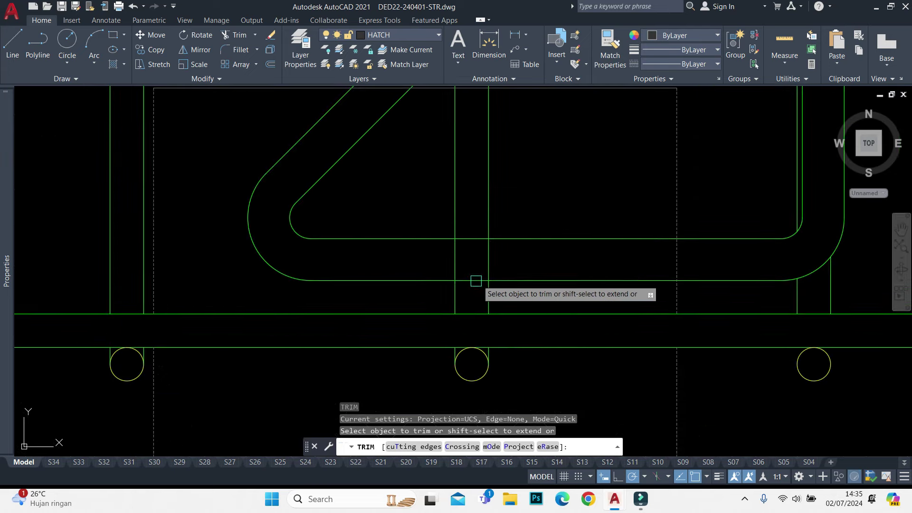
{"action": "left_click", "coordinate": [499, 264]}
{"action": "key", "text": "Escape"}
{"action": "scroll", "coordinate": [498, 264], "scroll_direction": "down", "scroll_amount": 3}
{"action": "scroll", "coordinate": [537, 266], "scroll_direction": "up", "scroll_amount": 3}
Bring the footing rebar detail into view and cancel a trial selection window around the bars
{"action": "middle_click_drag", "start_coordinate": [537, 266], "coordinate": [446, 269]}
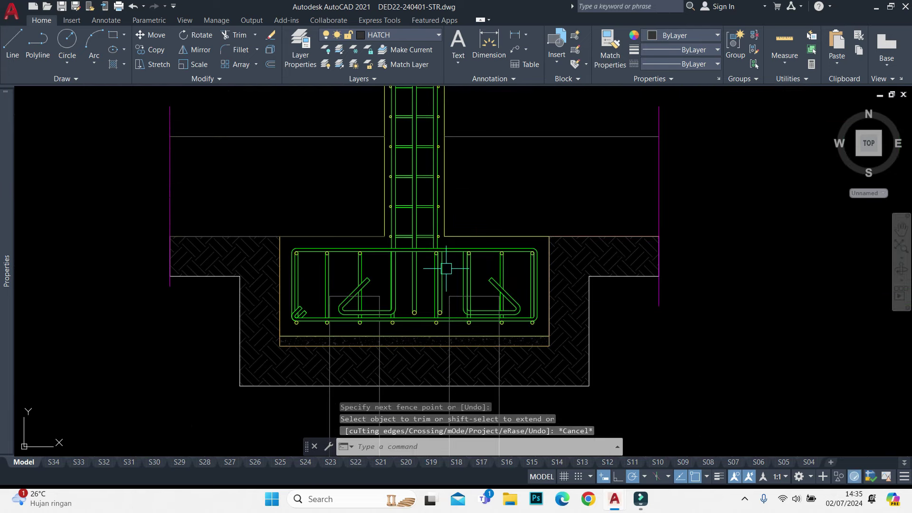
{"action": "scroll", "coordinate": [448, 286], "scroll_direction": "up", "scroll_amount": 5}
{"action": "left_click", "coordinate": [478, 119]}
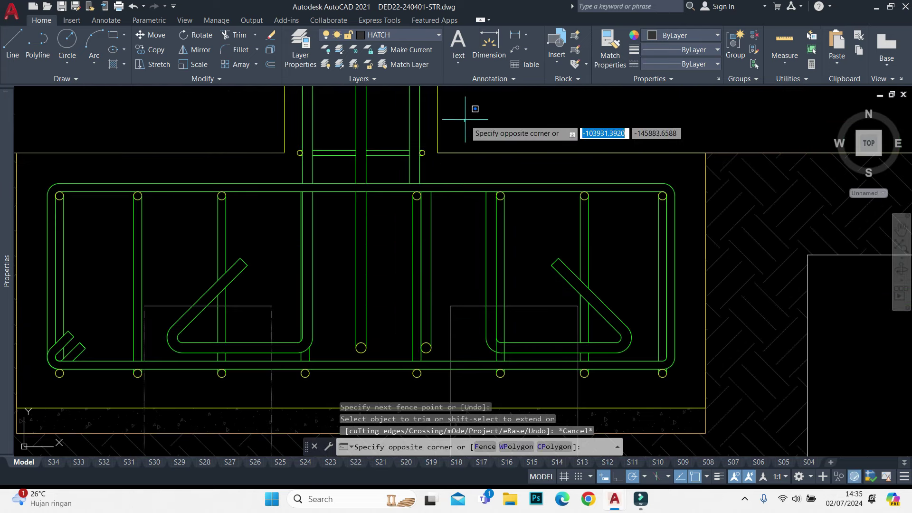
{"action": "scroll", "coordinate": [477, 119], "scroll_direction": "down", "scroll_amount": 5}
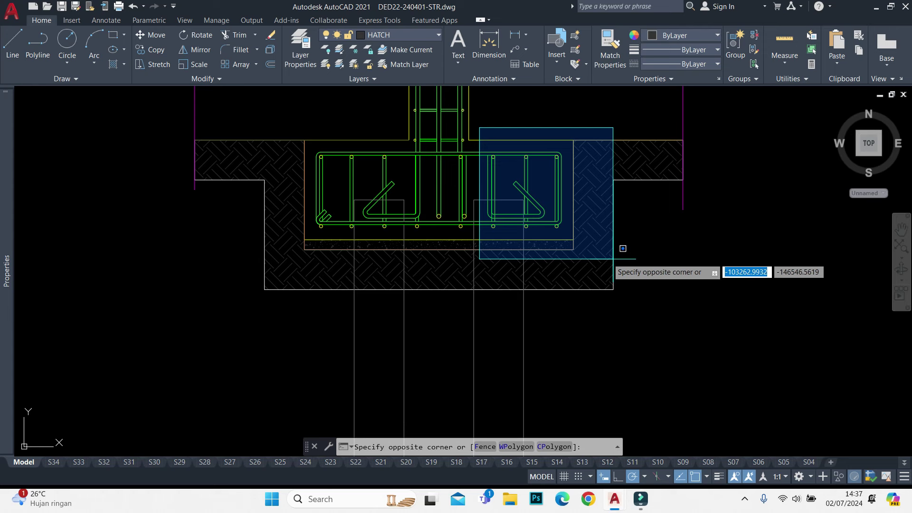
{"action": "key", "text": "Escape"}
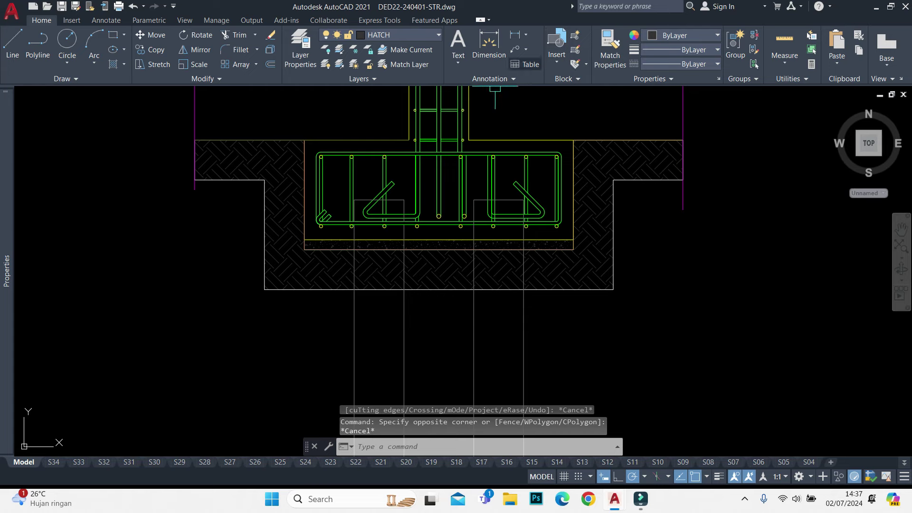
{"action": "scroll", "coordinate": [417, 189], "scroll_direction": "up", "scroll_amount": 2}
{"action": "scroll", "coordinate": [414, 209], "scroll_direction": "up", "scroll_amount": 4}
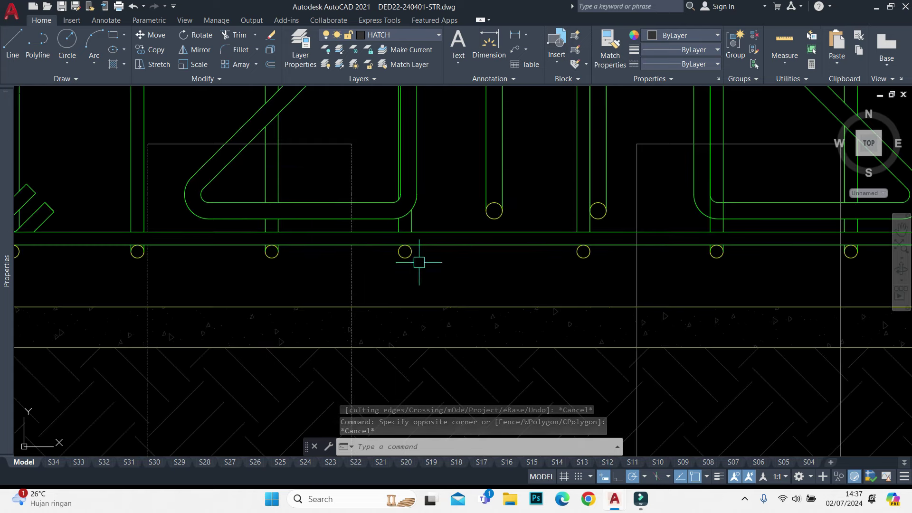
Select the short vertical bar lines at the bend and try moving them, then cancel
{"action": "left_click", "coordinate": [392, 236]}
{"action": "scroll", "coordinate": [427, 216], "scroll_direction": "up", "scroll_amount": 2}
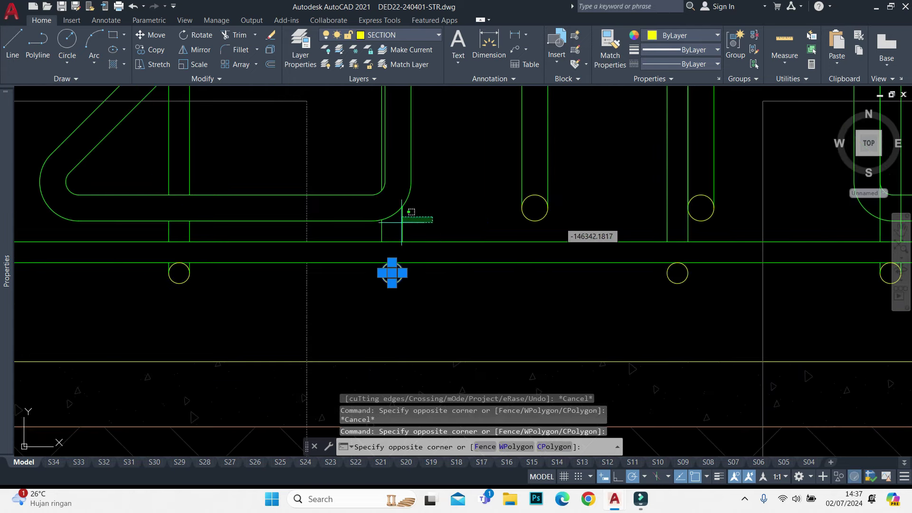
{"action": "left_click", "coordinate": [376, 235]}
{"action": "left_click", "coordinate": [378, 227]}
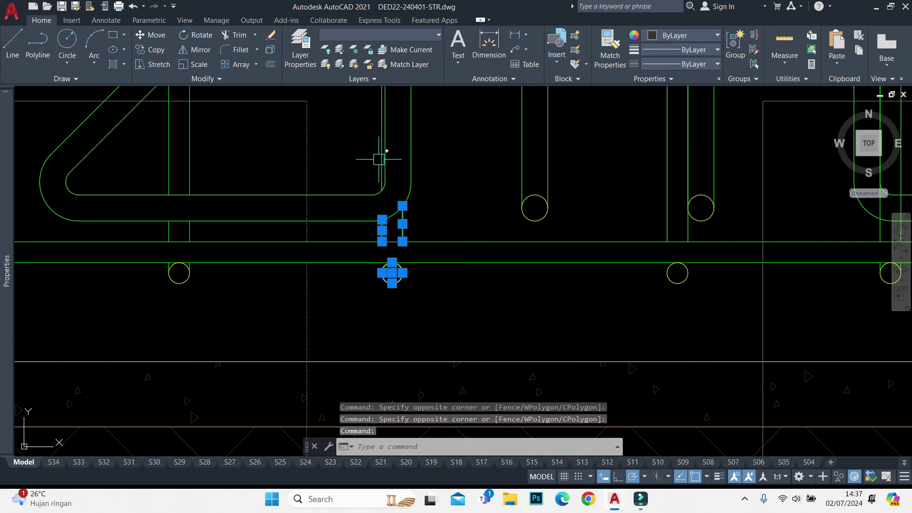
{"action": "scroll", "coordinate": [390, 150], "scroll_direction": "up", "scroll_amount": 4}
{"action": "type", "text": "m"}
{"action": "key", "text": "Return"}
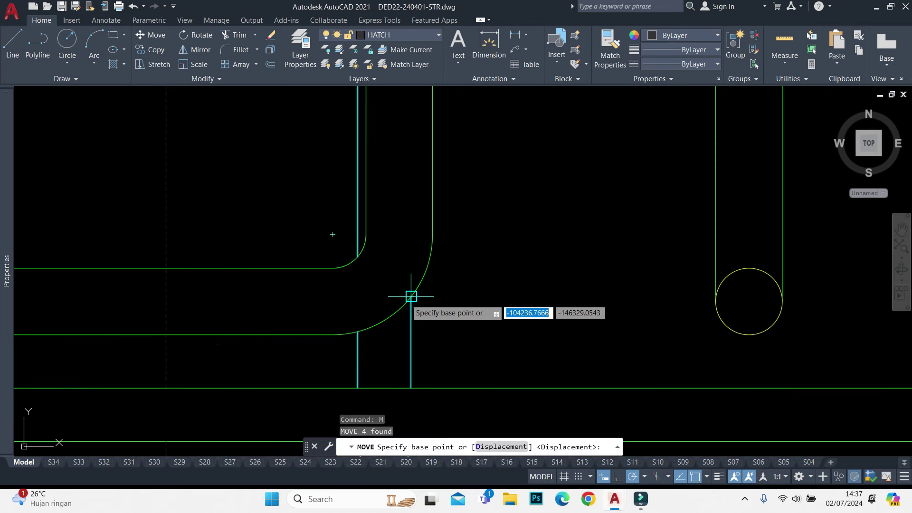
{"action": "left_click", "coordinate": [411, 184]}
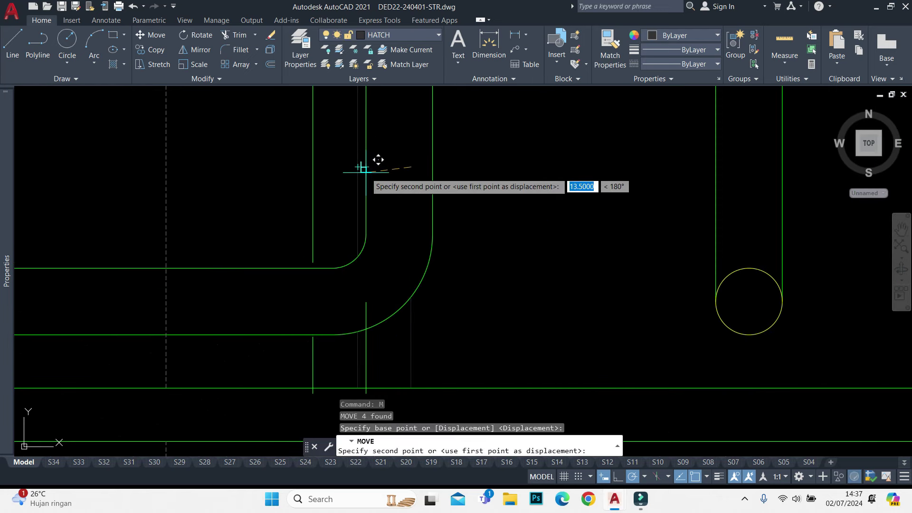
{"action": "key", "text": "Escape"}
Extend the bar lines to the bend using a fence across them
{"action": "type", "text": "ex"}
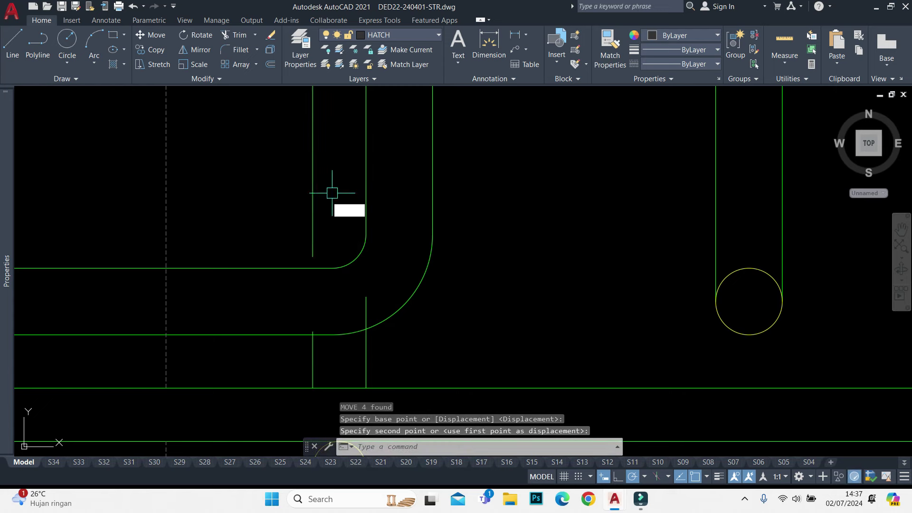
{"action": "key", "text": "Return"}
{"action": "left_click", "coordinate": [316, 216]}
{"action": "left_click", "coordinate": [320, 281]}
{"action": "key", "text": "Escape"}
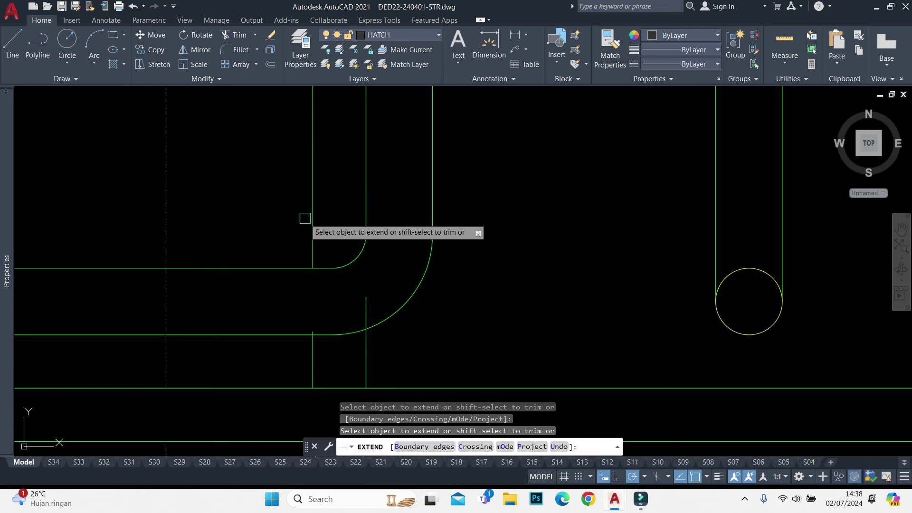
{"action": "key", "text": "Escape"}
Trim the overlapping vertical segments at the bend into a clean rounded corner
{"action": "type", "text": "tr"}
{"action": "key", "text": "Return"}
{"action": "left_click", "coordinate": [362, 311]}
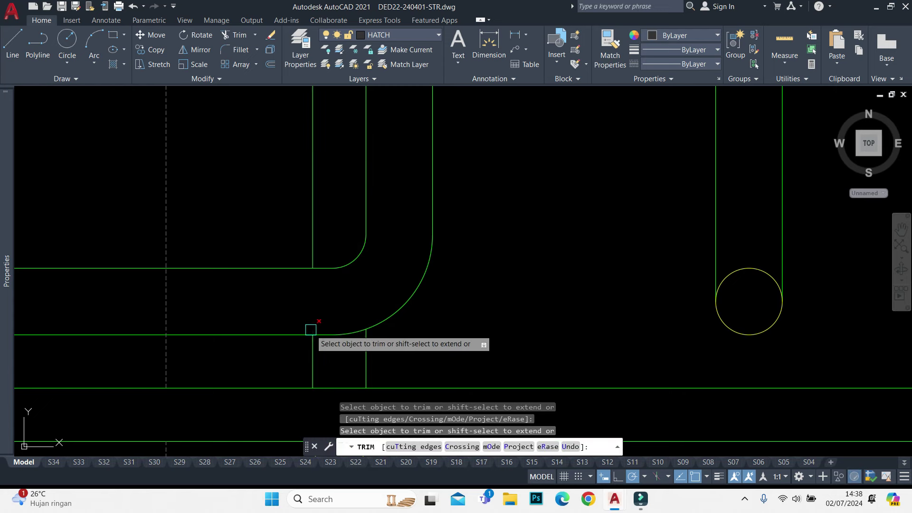
{"action": "left_click", "coordinate": [311, 330]}
{"action": "key", "text": "Escape"}
{"action": "scroll", "coordinate": [333, 266], "scroll_direction": "down", "scroll_amount": 5}
{"action": "scroll", "coordinate": [342, 252], "scroll_direction": "down", "scroll_amount": 2}
{"action": "scroll", "coordinate": [350, 189], "scroll_direction": "down", "scroll_amount": 2}
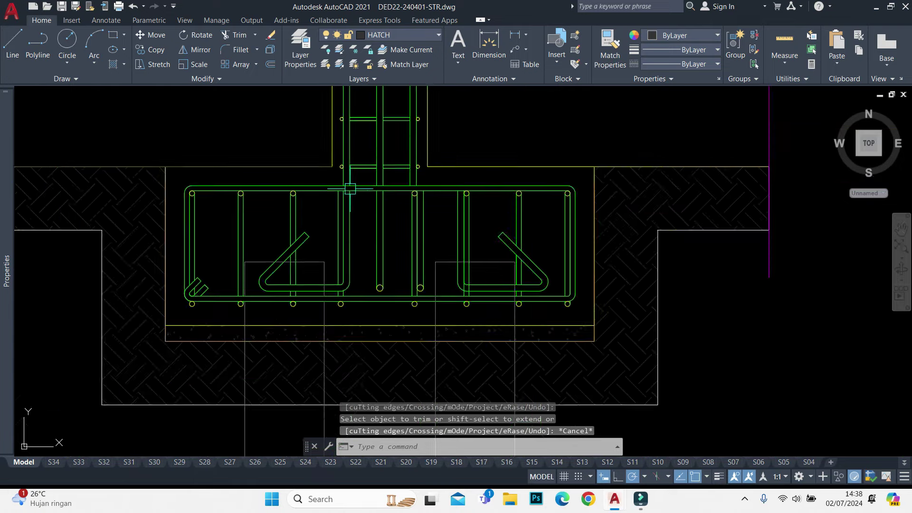
{"action": "scroll", "coordinate": [344, 202], "scroll_direction": "up", "scroll_amount": 4}
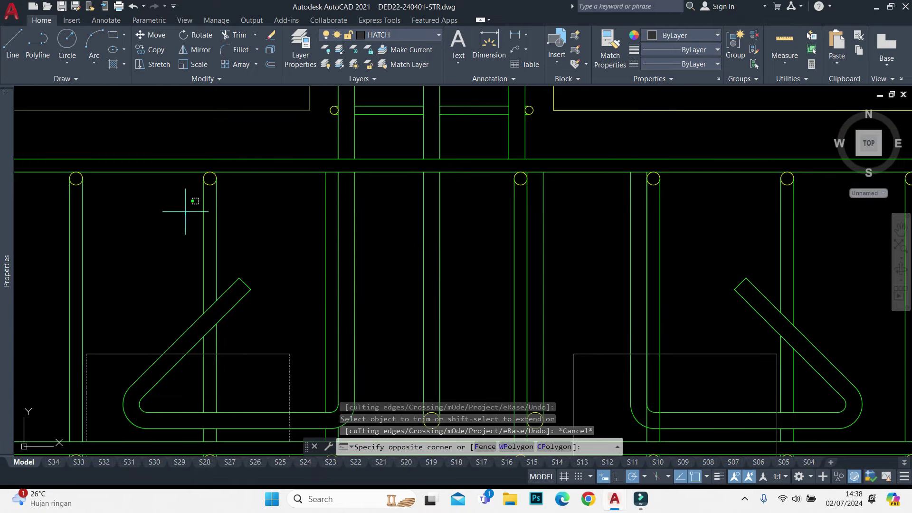
Copy a rebar dot to a new spot along the top bar
{"action": "left_click", "coordinate": [258, 152]}
{"action": "scroll", "coordinate": [241, 176], "scroll_direction": "up", "scroll_amount": 4}
{"action": "type", "text": "co"}
{"action": "key", "text": "Return"}
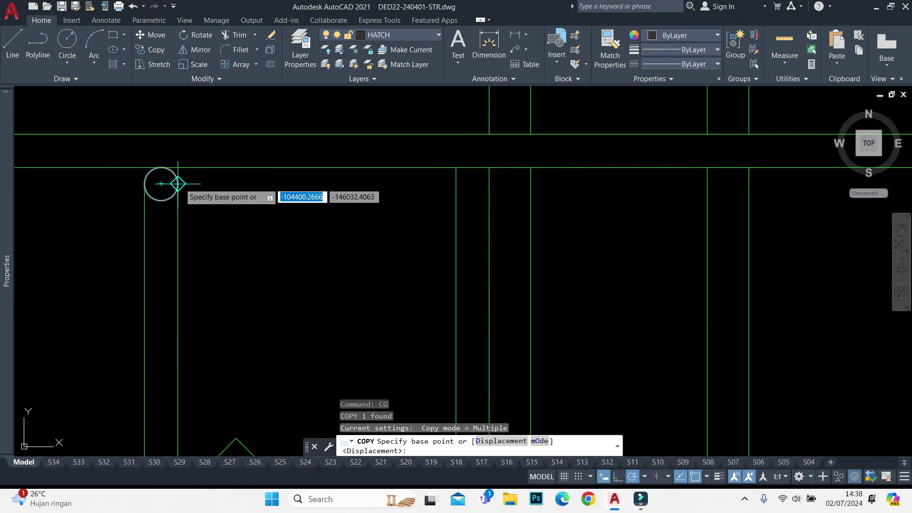
{"action": "left_click", "coordinate": [178, 183]}
{"action": "left_click", "coordinate": [489, 184]}
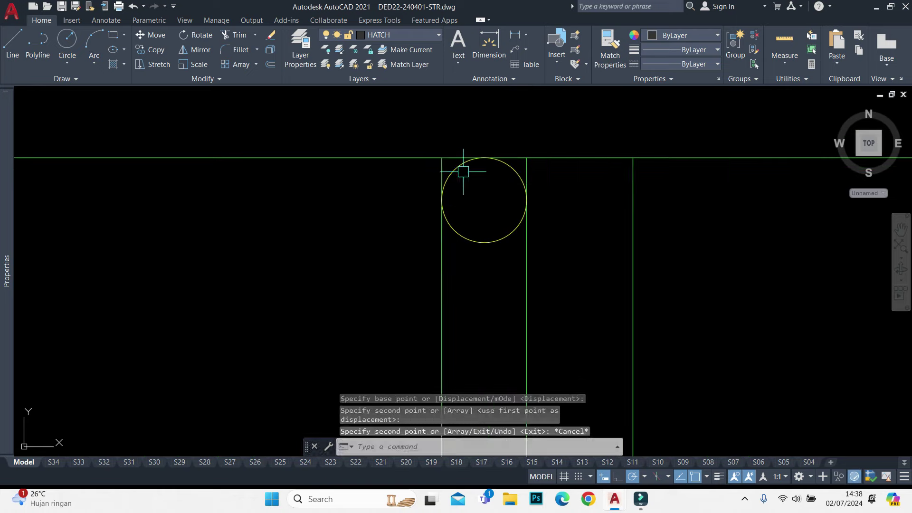
{"action": "key", "text": "Return"}
{"action": "type", "text": "tr"}
{"action": "key", "text": "Return"}
{"action": "key", "text": "Escape"}
{"action": "scroll", "coordinate": [489, 176], "scroll_direction": "down", "scroll_amount": 5}
Erase the middle vertical bar pair and the existing right-side bent bars
{"action": "scroll", "coordinate": [489, 176], "scroll_direction": "down", "scroll_amount": 4}
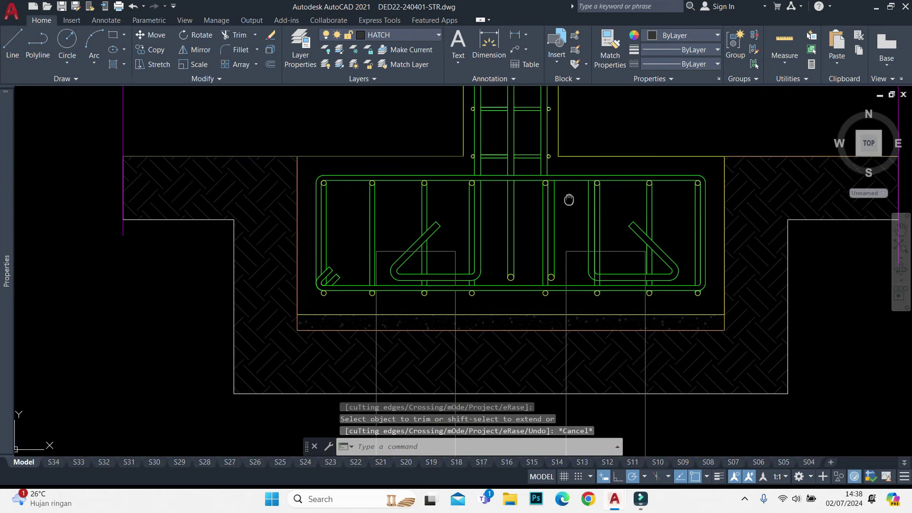
{"action": "scroll", "coordinate": [503, 162], "scroll_direction": "up", "scroll_amount": 2}
{"action": "left_click", "coordinate": [477, 142]}
{"action": "left_click", "coordinate": [540, 356]}
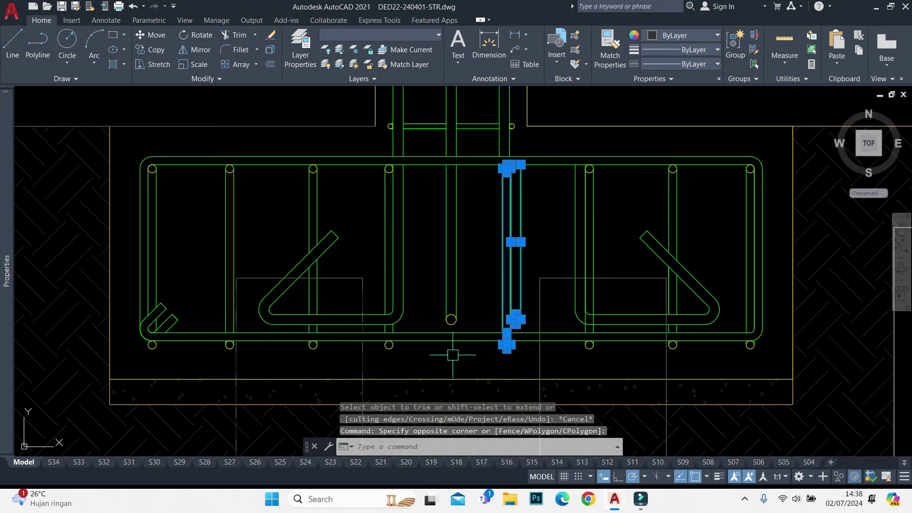
{"action": "type", "text": "e"}
{"action": "key", "text": "Return"}
{"action": "left_click", "coordinate": [381, 361]}
{"action": "key", "text": "Escape"}
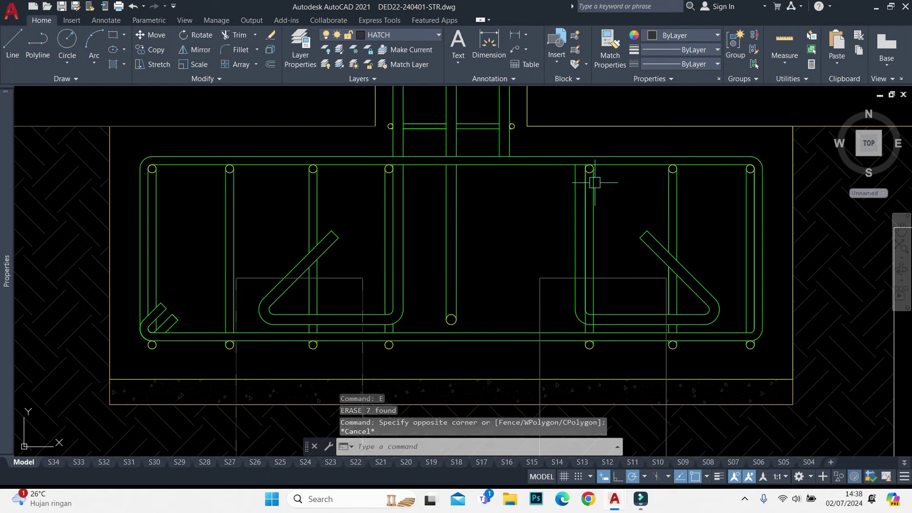
{"action": "key", "text": "Escape"}
{"action": "left_click", "coordinate": [549, 134]}
{"action": "left_click", "coordinate": [730, 343]}
{"action": "type", "text": "e"}
{"action": "key", "text": "Return"}
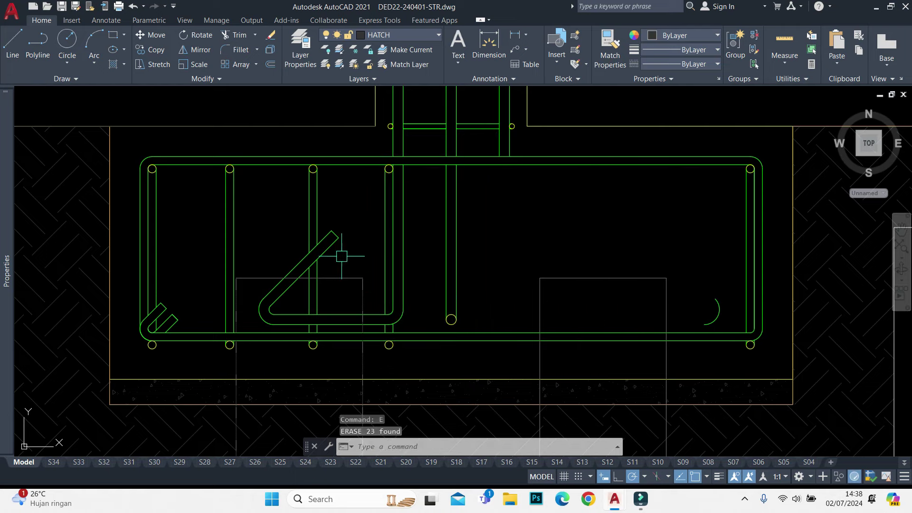
Mirror the left-side bent bars about the vertical bar end, keeping the originals
{"action": "left_click", "coordinate": [201, 117]}
{"action": "key", "text": "Escape"}
{"action": "left_click", "coordinate": [200, 136]}
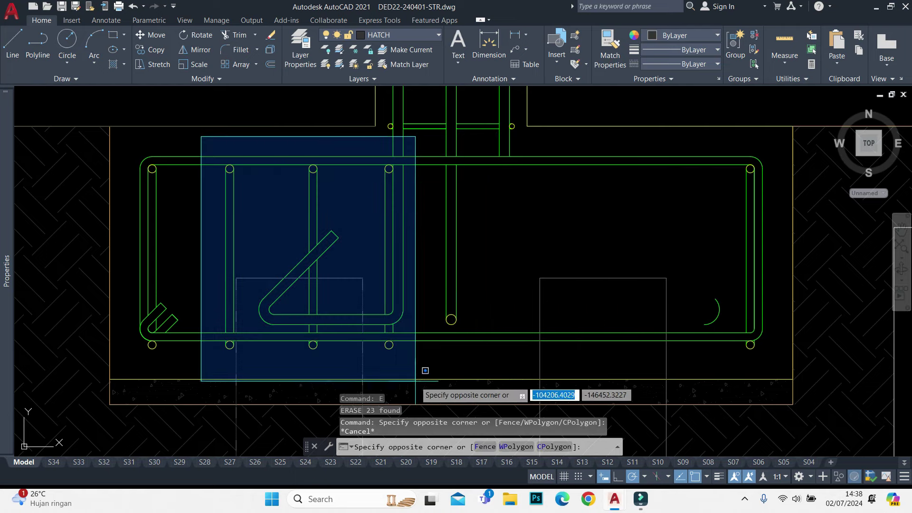
{"action": "left_click", "coordinate": [438, 354]}
{"action": "key", "text": "Return"}
{"action": "scroll", "coordinate": [459, 312], "scroll_direction": "up", "scroll_amount": 4}
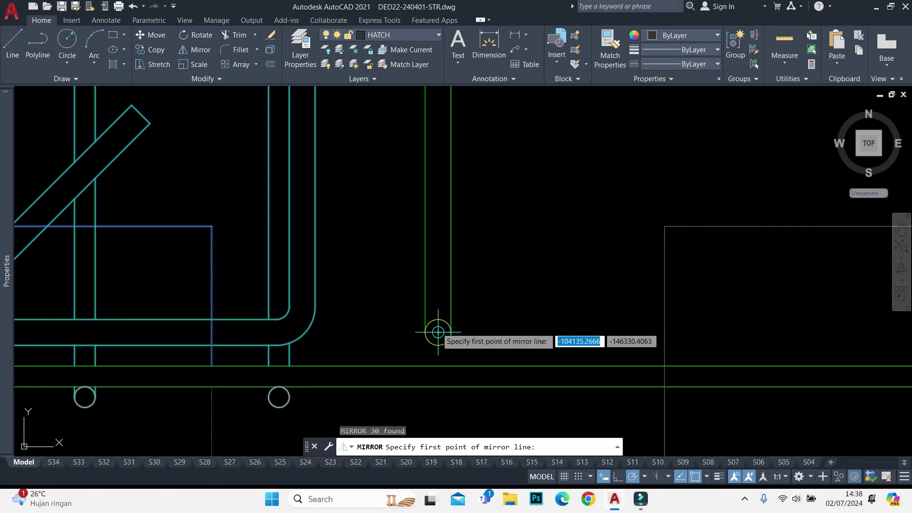
{"action": "left_click", "coordinate": [438, 331]}
{"action": "scroll", "coordinate": [438, 331], "scroll_direction": "down", "scroll_amount": 3}
{"action": "left_click", "coordinate": [470, 272]}
{"action": "key", "text": "Return"}
{"action": "middle_click_drag", "start_coordinate": [634, 164], "coordinate": [635, 184]}
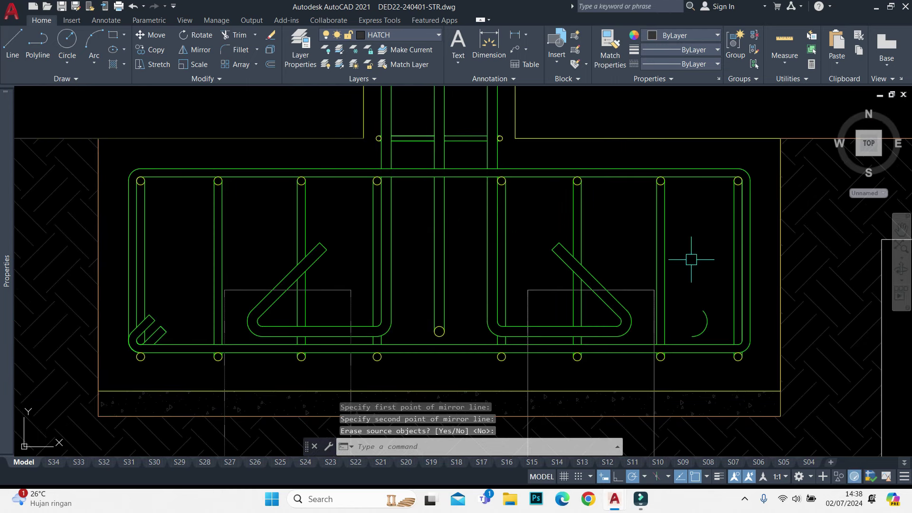
Erase the leftover small arc and regenerate the drawing
{"action": "key", "text": "Escape"}
{"action": "left_click", "coordinate": [716, 293]}
{"action": "left_click", "coordinate": [692, 332]}
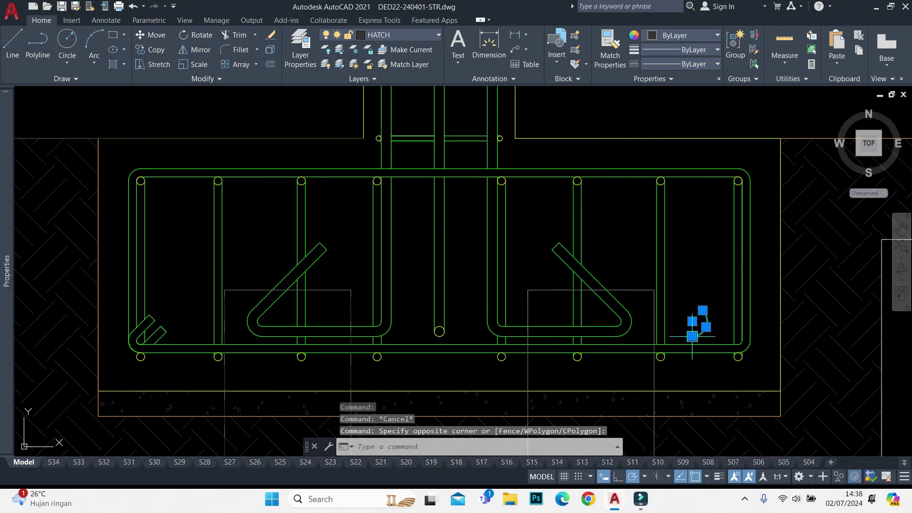
{"action": "type", "text": "E"}
{"action": "key", "text": "Return"}
{"action": "scroll", "coordinate": [613, 231], "scroll_direction": "down", "scroll_amount": 2}
{"action": "scroll", "coordinate": [474, 271], "scroll_direction": "down", "scroll_amount": 2}
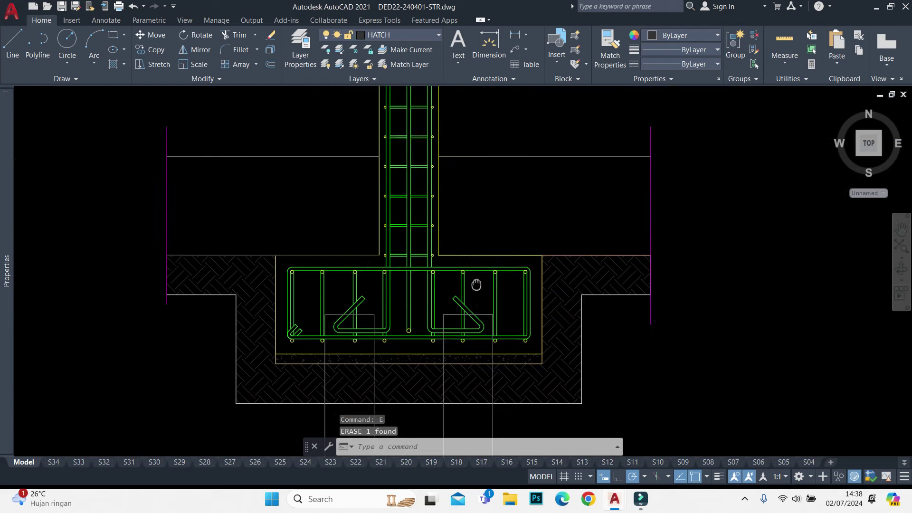
{"action": "scroll", "coordinate": [526, 250], "scroll_direction": "down", "scroll_amount": 10}
{"action": "type", "text": "r"}
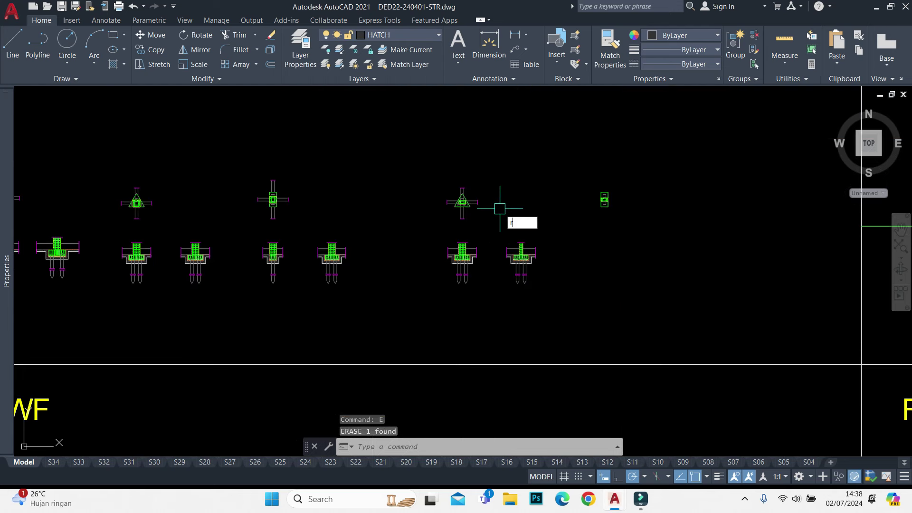
{"action": "type", "text": "e"}
{"action": "key", "text": "Return"}
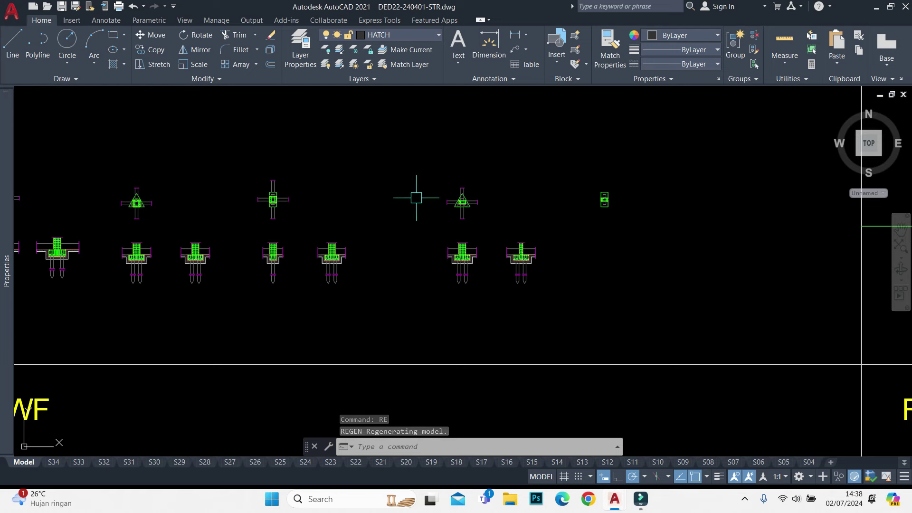
Window-select the redrawn column plan detail together with its rebar
{"action": "left_click", "coordinate": [387, 209]}
{"action": "left_click", "coordinate": [372, 197]}
{"action": "left_click", "coordinate": [406, 226]}
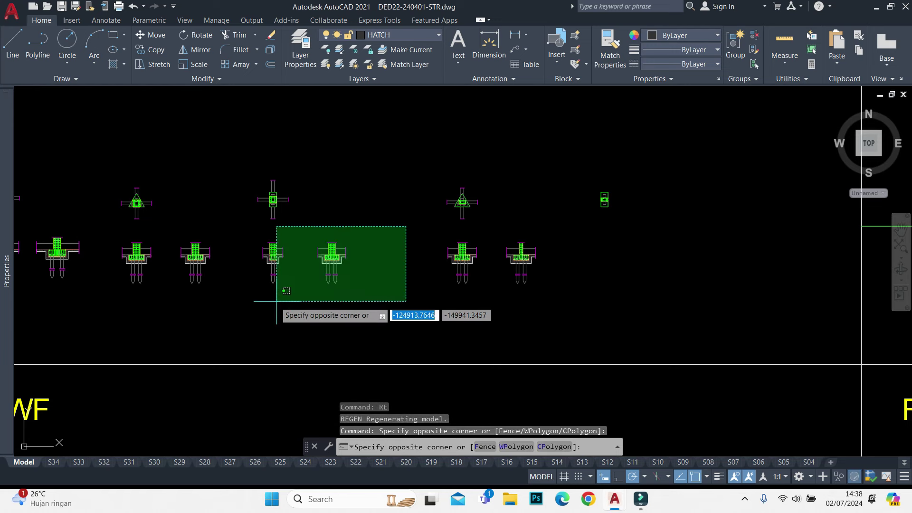
{"action": "left_click", "coordinate": [277, 300]}
{"action": "scroll", "coordinate": [264, 157], "scroll_direction": "up", "scroll_amount": 4}
{"action": "left_click", "coordinate": [368, 169]}
{"action": "left_click", "coordinate": [310, 306]}
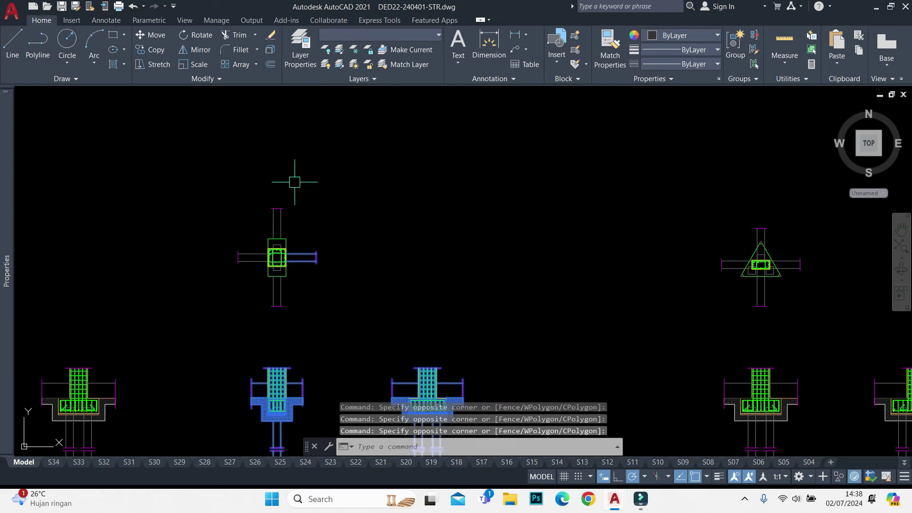
{"action": "scroll", "coordinate": [233, 243], "scroll_direction": "up", "scroll_amount": 4}
{"action": "left_click", "coordinate": [287, 223]}
{"action": "left_click", "coordinate": [228, 299]}
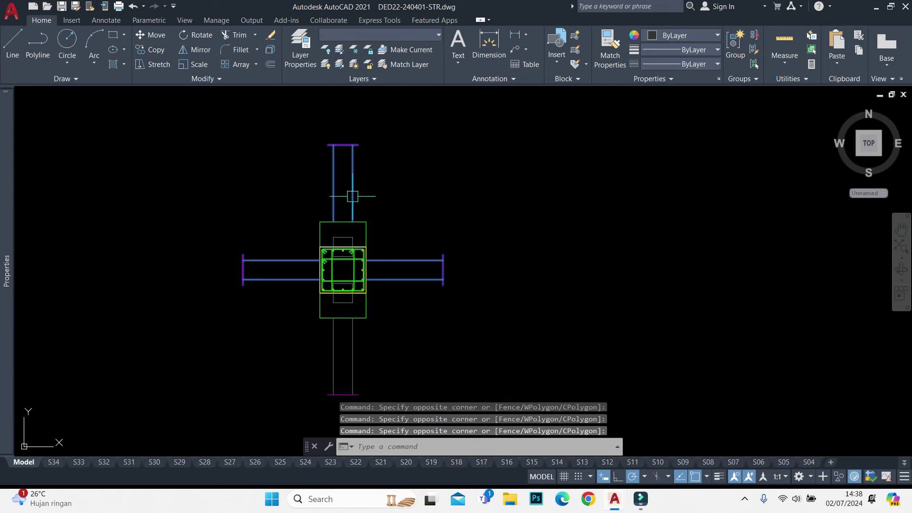
{"action": "left_click", "coordinate": [378, 335]}
{"action": "scroll", "coordinate": [427, 318], "scroll_direction": "down", "scroll_amount": 4}
{"action": "left_click", "coordinate": [458, 304]}
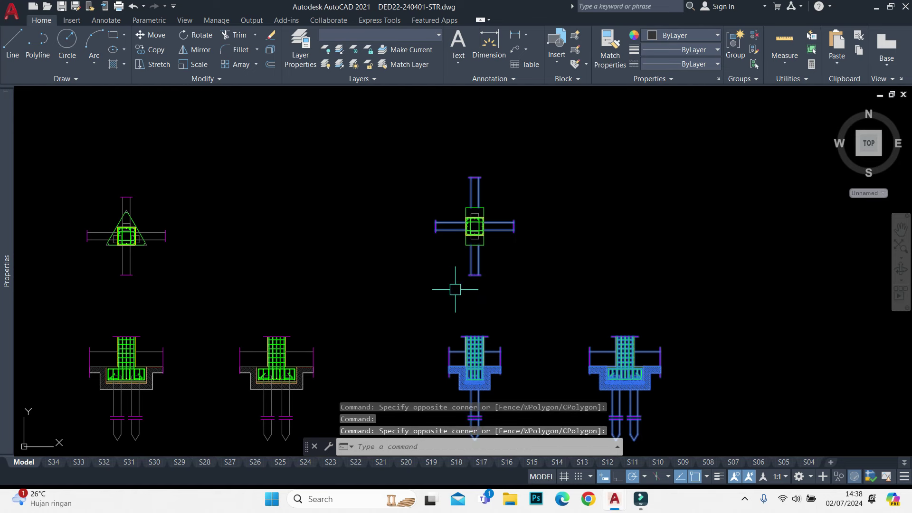
Copy the 215-object column rebar plan onto the other pile-cap column position
{"action": "type", "text": "co"}
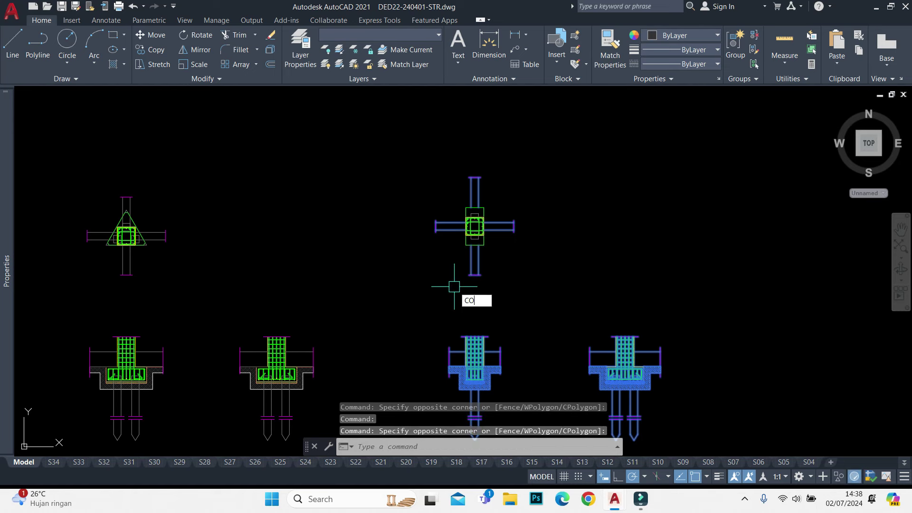
{"action": "key", "text": "Return"}
{"action": "scroll", "coordinate": [465, 259], "scroll_direction": "up", "scroll_amount": 3}
{"action": "left_click", "coordinate": [511, 234]}
{"action": "scroll", "coordinate": [613, 237], "scroll_direction": "down", "scroll_amount": 3}
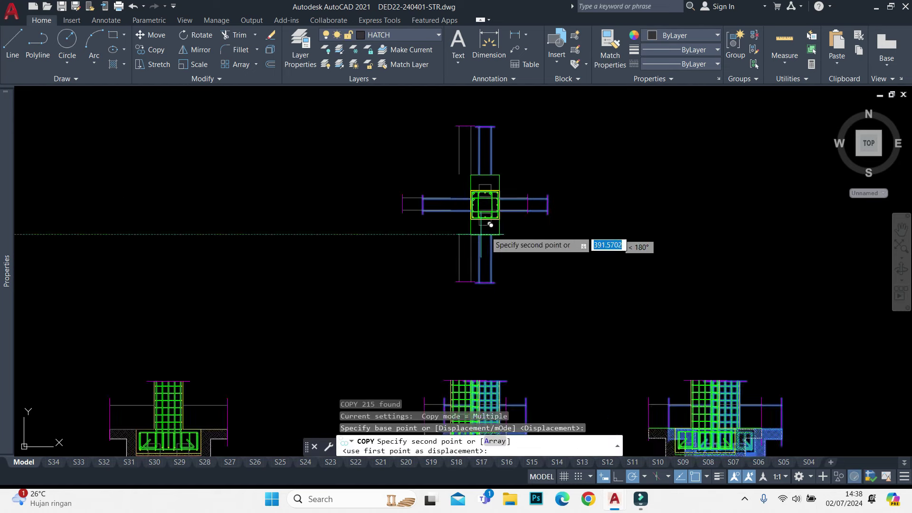
{"action": "scroll", "coordinate": [713, 228], "scroll_direction": "down", "scroll_amount": 2}
{"action": "scroll", "coordinate": [825, 209], "scroll_direction": "up", "scroll_amount": 3}
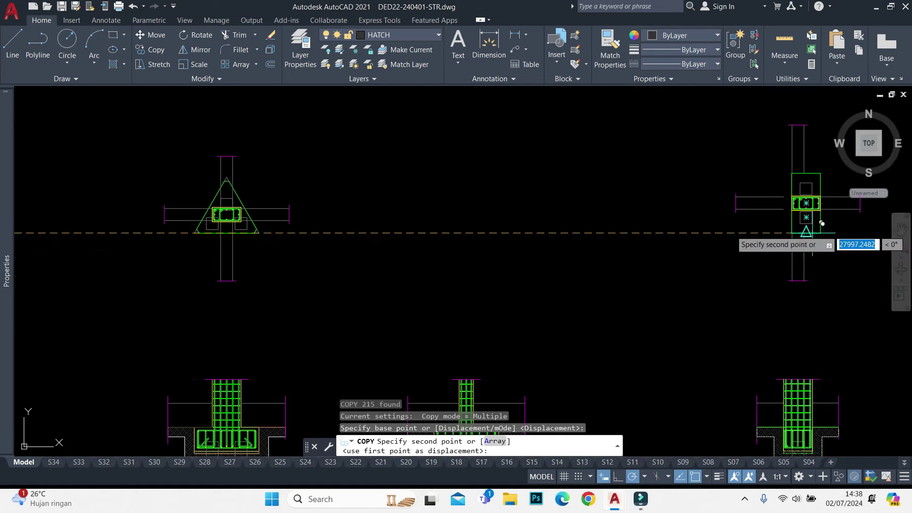
{"action": "left_click", "coordinate": [806, 233]}
{"action": "key", "text": "Escape"}
{"action": "scroll", "coordinate": [397, 240], "scroll_direction": "down", "scroll_amount": 5}
{"action": "scroll", "coordinate": [398, 241], "scroll_direction": "up", "scroll_amount": 5}
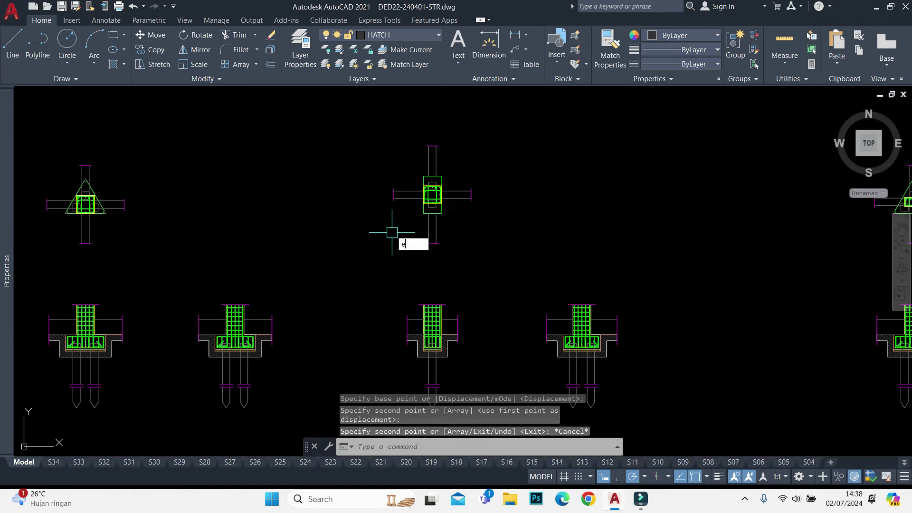
{"action": "type", "text": "ex"}
{"action": "key", "text": "Return"}
Try using the column outline as the EXTEND boundary edge, then cancel the attempt
{"action": "type", "text": "b"}
{"action": "key", "text": "Return"}
{"action": "left_click", "coordinate": [451, 197]}
{"action": "key", "text": "Return"}
{"action": "scroll", "coordinate": [438, 204], "scroll_direction": "down", "scroll_amount": 4}
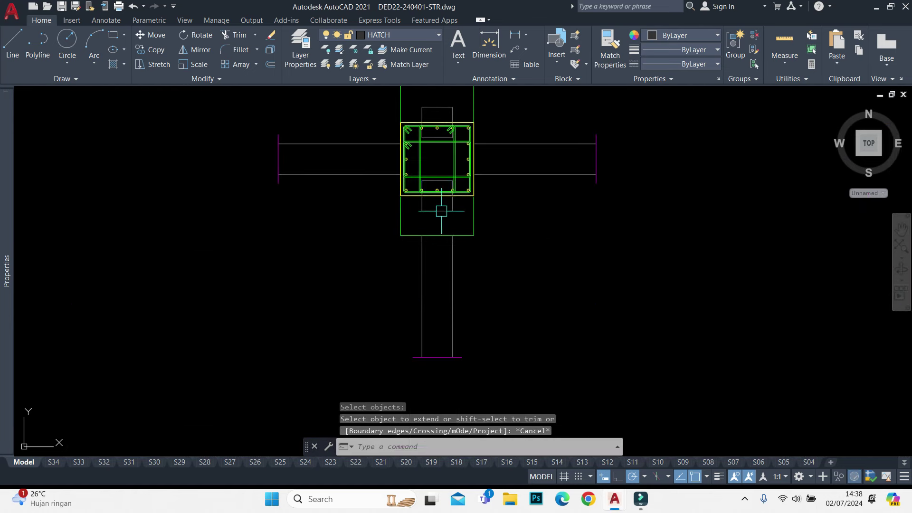
{"action": "scroll", "coordinate": [438, 204], "scroll_direction": "up", "scroll_amount": 1}
{"action": "scroll", "coordinate": [440, 195], "scroll_direction": "up", "scroll_amount": 1}
{"action": "key", "text": "Escape"}
Restart extending with Boundary edges, pick the outline again and cancel once more
{"action": "key", "text": "Return"}
{"action": "type", "text": "b"}
{"action": "key", "text": "Return"}
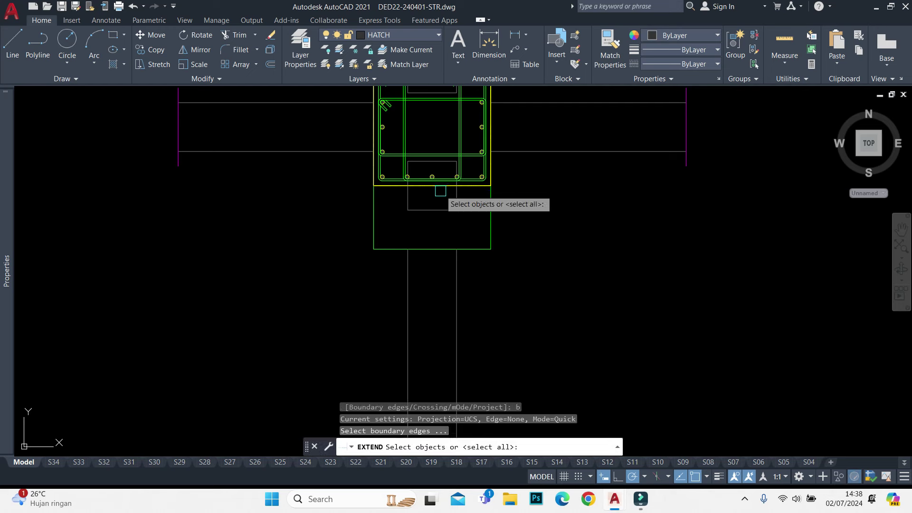
{"action": "left_click", "coordinate": [443, 189]}
{"action": "key", "text": "Escape"}
{"action": "type", "text": "x"}
{"action": "key", "text": "Return"}
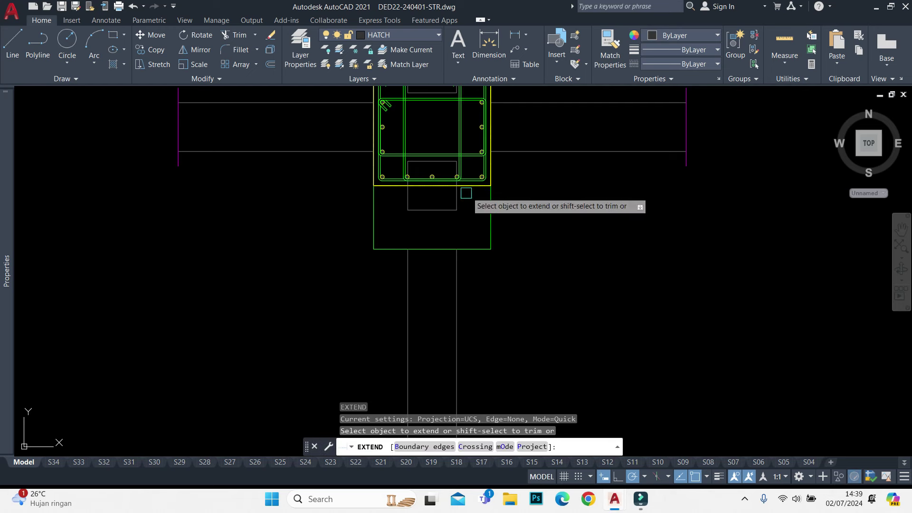
{"action": "type", "text": "b"}
{"action": "key", "text": "Return"}
Window-select the boundary edges and fence-extend the lines crossing toward them
{"action": "left_click", "coordinate": [476, 179]}
{"action": "scroll", "coordinate": [474, 187], "scroll_direction": "up", "scroll_amount": 1}
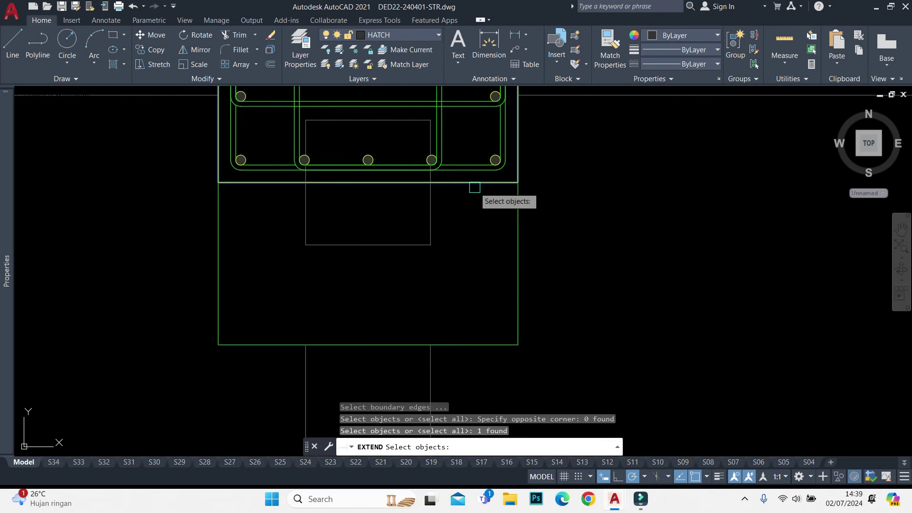
{"action": "key", "text": "Return"}
{"action": "left_click", "coordinate": [488, 238]}
{"action": "left_click", "coordinate": [326, 297]}
{"action": "key", "text": "Return"}
{"action": "scroll", "coordinate": [431, 218], "scroll_direction": "down", "scroll_amount": 3}
{"action": "middle_click_drag", "start_coordinate": [412, 184], "coordinate": [414, 226]}
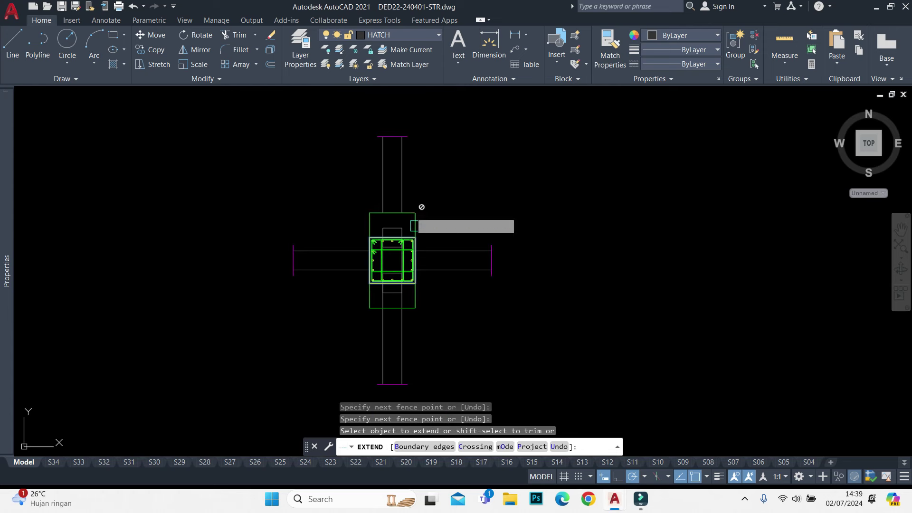
Start a fence across the column plan lines, then restart the extend command
{"action": "left_click", "coordinate": [351, 183]}
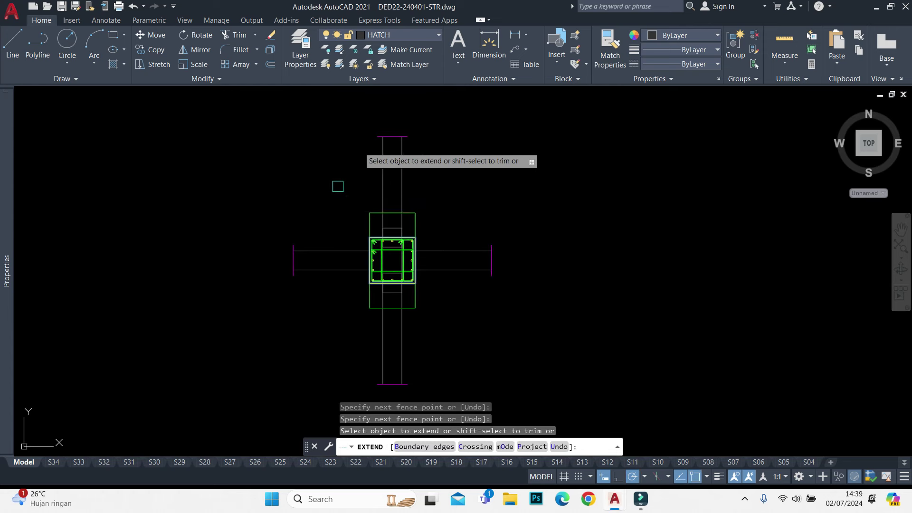
{"action": "scroll", "coordinate": [577, 228], "scroll_direction": "down", "scroll_amount": 2}
{"action": "scroll", "coordinate": [669, 218], "scroll_direction": "down", "scroll_amount": 3}
{"action": "scroll", "coordinate": [604, 209], "scroll_direction": "up", "scroll_amount": 2}
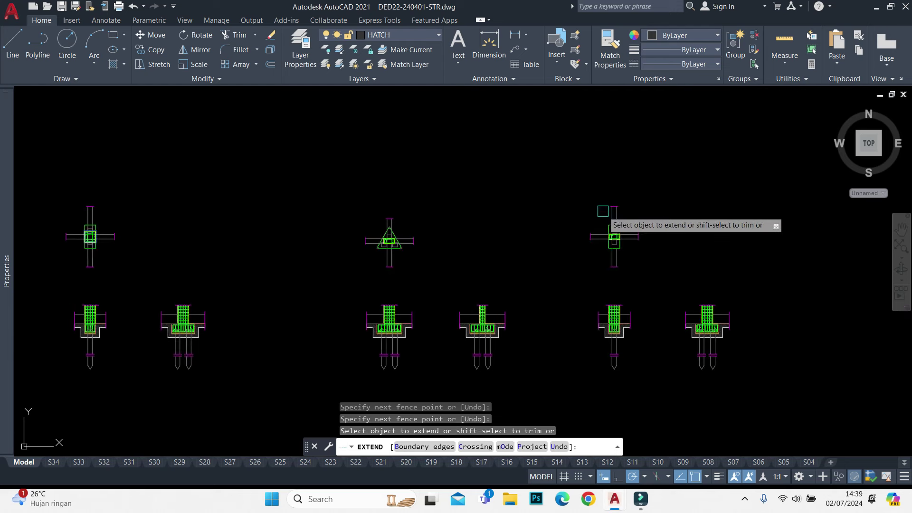
{"action": "scroll", "coordinate": [628, 253], "scroll_direction": "up", "scroll_amount": 2}
{"action": "key", "text": "Return"}
{"action": "scroll", "coordinate": [603, 264], "scroll_direction": "up", "scroll_amount": 4}
{"action": "scroll", "coordinate": [604, 259], "scroll_direction": "up", "scroll_amount": 2}
Extend the lower column lines to the column rectangle using a fence
{"action": "key", "text": "Return"}
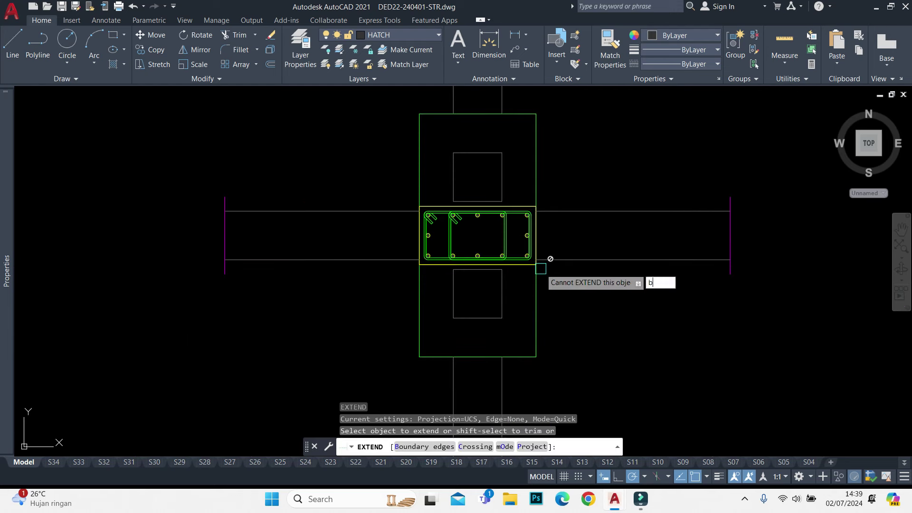
{"action": "key", "text": "b"}
{"action": "key", "text": "Return"}
{"action": "left_click", "coordinate": [523, 264]}
{"action": "key", "text": "Return"}
{"action": "left_click", "coordinate": [501, 388]}
{"action": "left_click", "coordinate": [418, 378]}
{"action": "key", "text": "Return"}
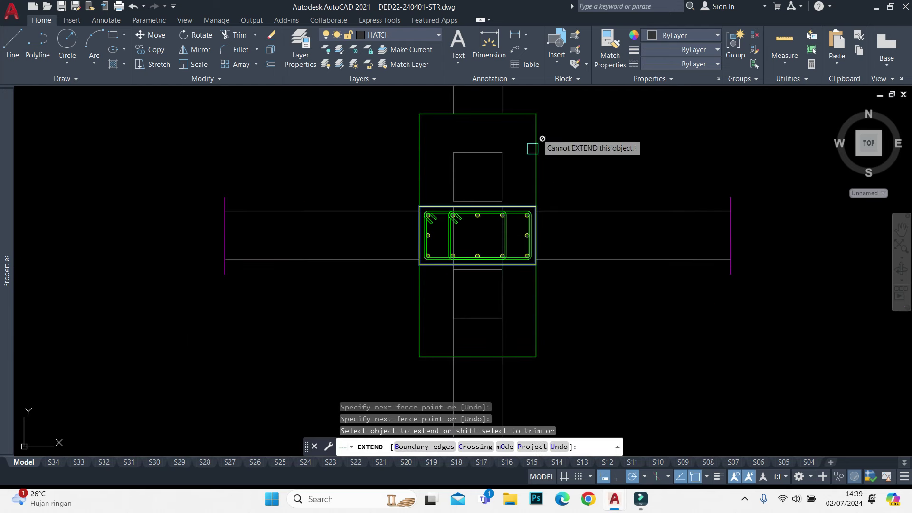
Exit EXTEND and pan over to the middle footing section
{"action": "middle_click_drag", "start_coordinate": [545, 100], "coordinate": [536, 142]}
{"action": "scroll", "coordinate": [523, 167], "scroll_direction": "down", "scroll_amount": 2}
{"action": "key", "text": "Escape"}
{"action": "scroll", "coordinate": [546, 190], "scroll_direction": "down", "scroll_amount": 2}
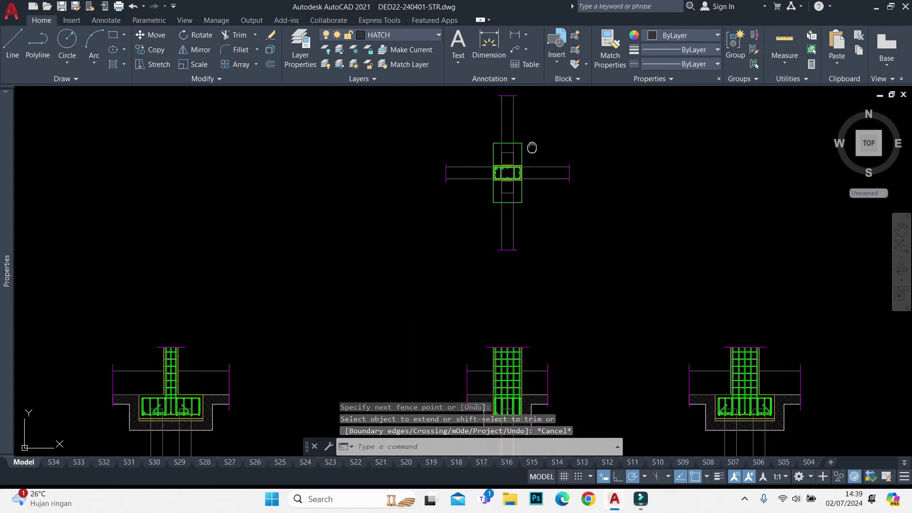
{"action": "scroll", "coordinate": [615, 220], "scroll_direction": "up", "scroll_amount": 3}
{"action": "scroll", "coordinate": [631, 266], "scroll_direction": "down", "scroll_amount": 3}
{"action": "middle_click_drag", "start_coordinate": [648, 309], "coordinate": [574, 277]}
{"action": "scroll", "coordinate": [567, 279], "scroll_direction": "up", "scroll_amount": 2}
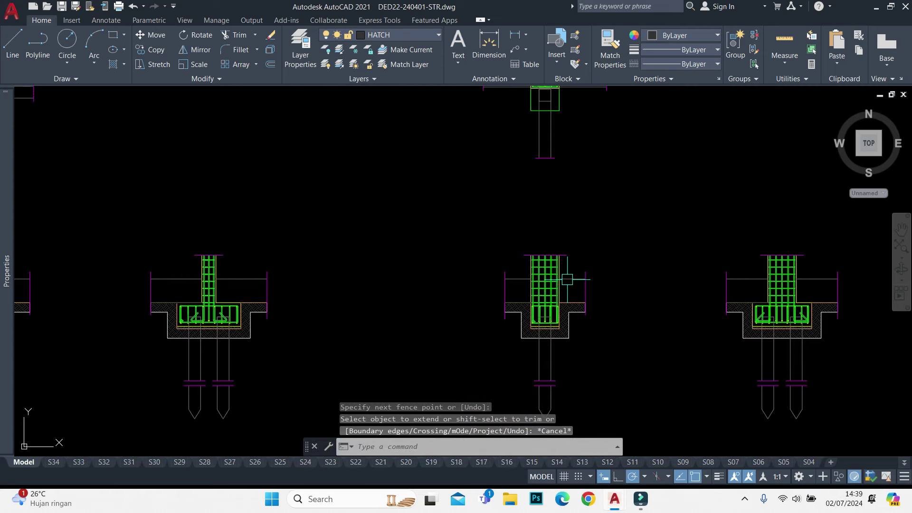
{"action": "scroll", "coordinate": [567, 279], "scroll_direction": "down", "scroll_amount": 4}
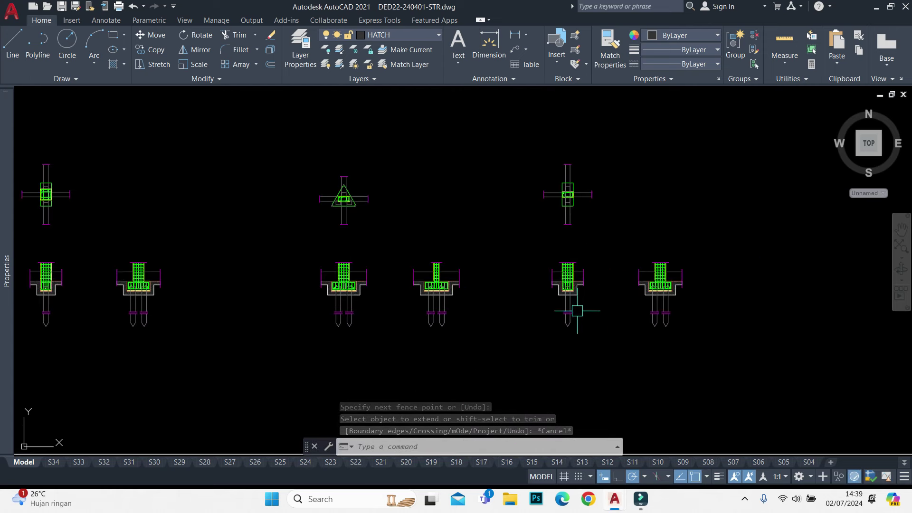
{"action": "scroll", "coordinate": [569, 278], "scroll_direction": "up", "scroll_amount": 3}
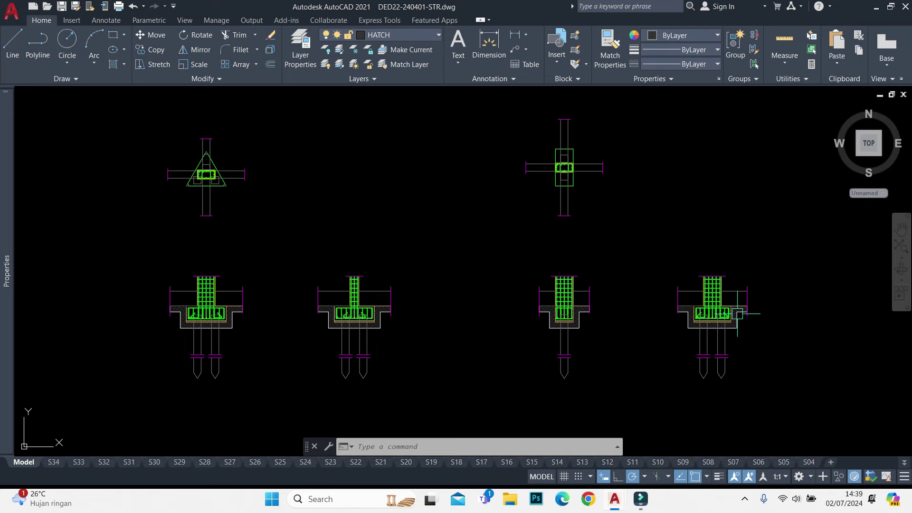
Erase the four corner bars in the pile-cap section
{"action": "scroll", "coordinate": [659, 281], "scroll_direction": "up", "scroll_amount": 3}
{"action": "scroll", "coordinate": [713, 316], "scroll_direction": "up", "scroll_amount": 3}
{"action": "scroll", "coordinate": [617, 299], "scroll_direction": "up", "scroll_amount": 3}
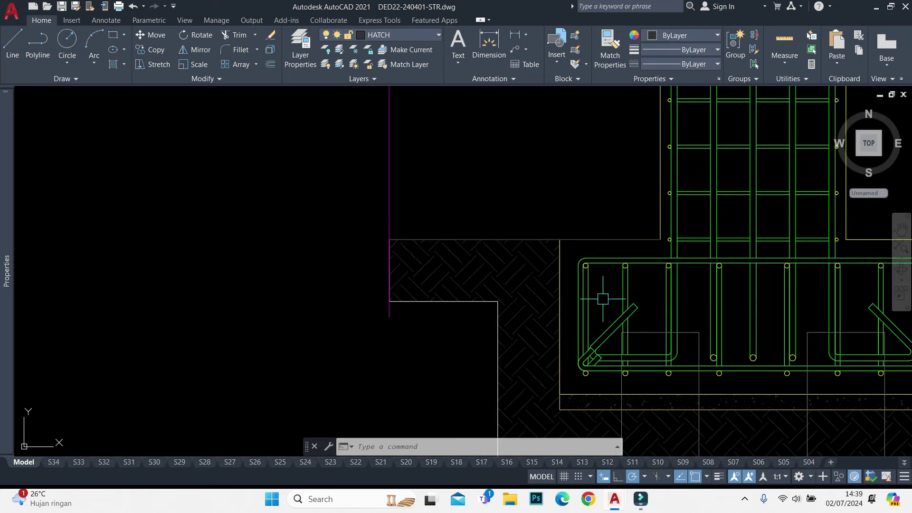
{"action": "scroll", "coordinate": [617, 304], "scroll_direction": "up", "scroll_amount": 2}
{"action": "left_click", "coordinate": [618, 304]}
{"action": "left_click", "coordinate": [601, 387]}
{"action": "type", "text": "e"}
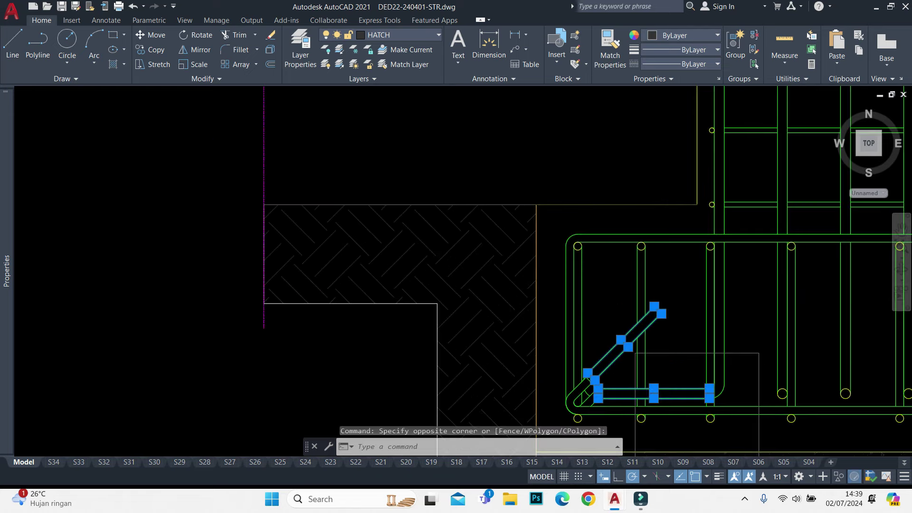
{"action": "key", "text": "Return"}
Erase the old column rebar with a crossing selection
{"action": "scroll", "coordinate": [601, 386], "scroll_direction": "down", "scroll_amount": 2}
{"action": "middle_click_drag", "start_coordinate": [702, 261], "coordinate": [572, 337]}
{"action": "scroll", "coordinate": [575, 356], "scroll_direction": "down", "scroll_amount": 2}
{"action": "left_click_drag", "start_coordinate": [576, 362], "coordinate": [395, 309]}
{"action": "type", "text": "e"}
{"action": "key", "text": "Return"}
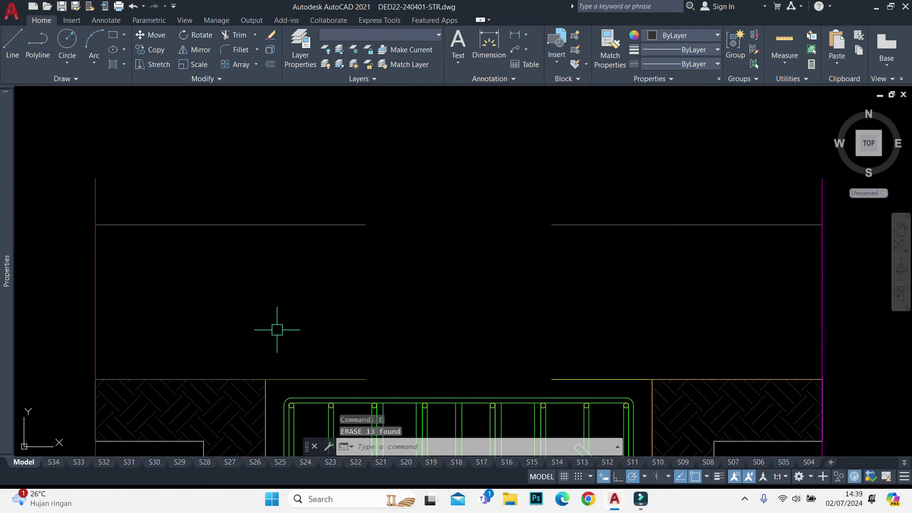
Erase the bent bar in the pile cap
{"action": "scroll", "coordinate": [279, 330], "scroll_direction": "down", "scroll_amount": 2}
{"action": "left_click", "coordinate": [345, 292]}
{"action": "left_click", "coordinate": [458, 128]}
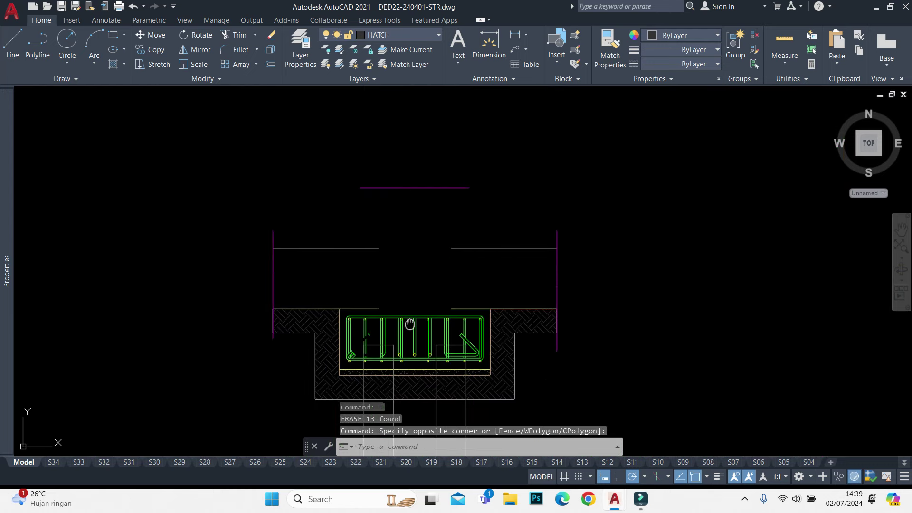
{"action": "scroll", "coordinate": [418, 403], "scroll_direction": "up", "scroll_amount": 4}
{"action": "scroll", "coordinate": [475, 213], "scroll_direction": "up", "scroll_amount": 3}
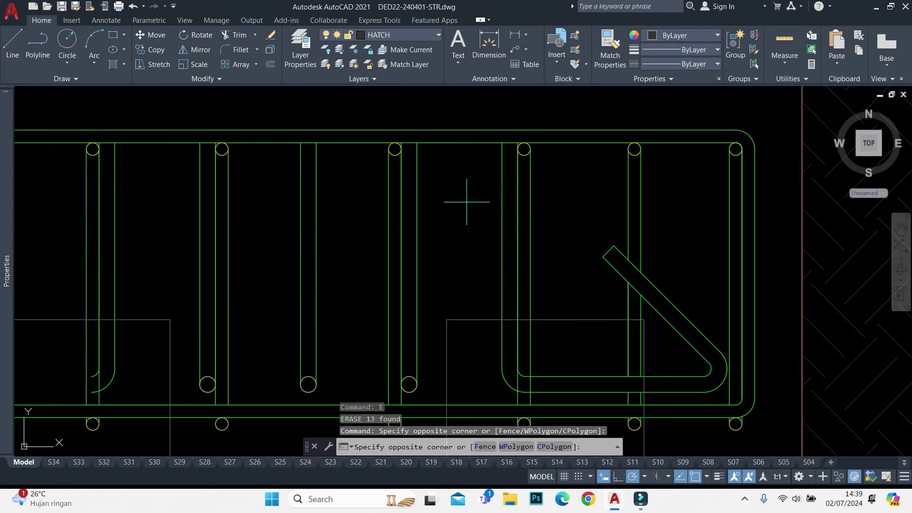
{"action": "left_click", "coordinate": [467, 202]}
{"action": "left_click", "coordinate": [817, 428]}
{"action": "key", "text": "Return"}
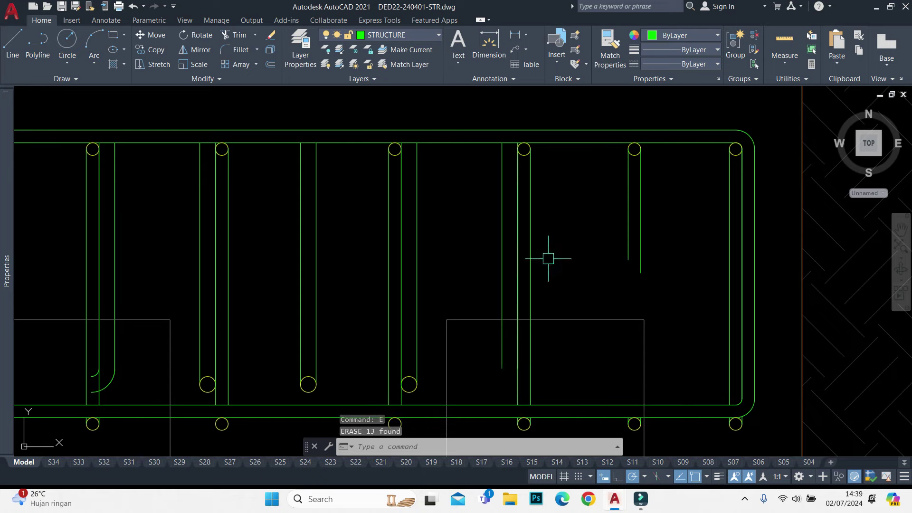
Erase the old vertical bars in the pile cap
{"action": "left_click", "coordinate": [565, 228]}
{"action": "left_click", "coordinate": [499, 235]}
{"action": "type", "text": "e"}
{"action": "key", "text": "Return"}
{"action": "left_click", "coordinate": [195, 240]}
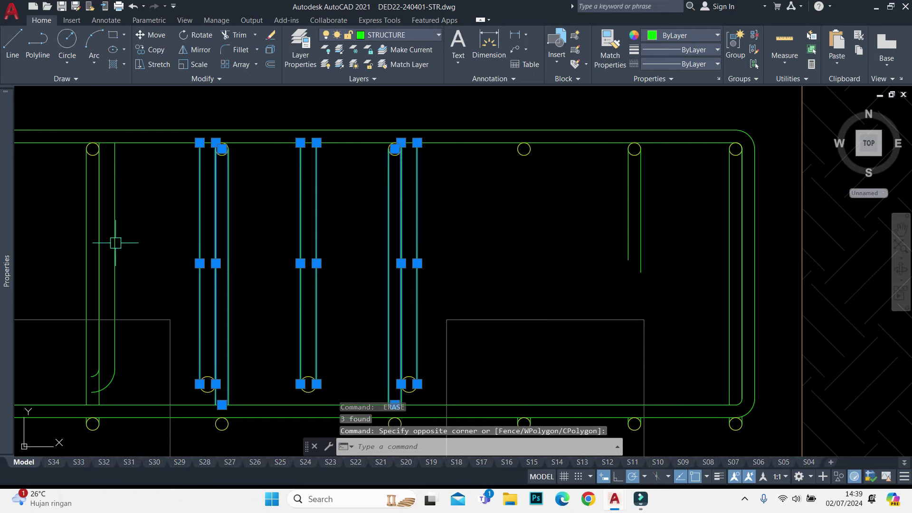
{"action": "scroll", "coordinate": [119, 241], "scroll_direction": "down", "scroll_amount": 3}
{"action": "key", "text": "Delete"}
{"action": "left_click", "coordinate": [459, 224]}
{"action": "key", "text": "Delete"}
Erase the small diagonal bar, the small arc and the three bottom bar dots
{"action": "left_click", "coordinate": [423, 225]}
{"action": "left_click", "coordinate": [397, 230]}
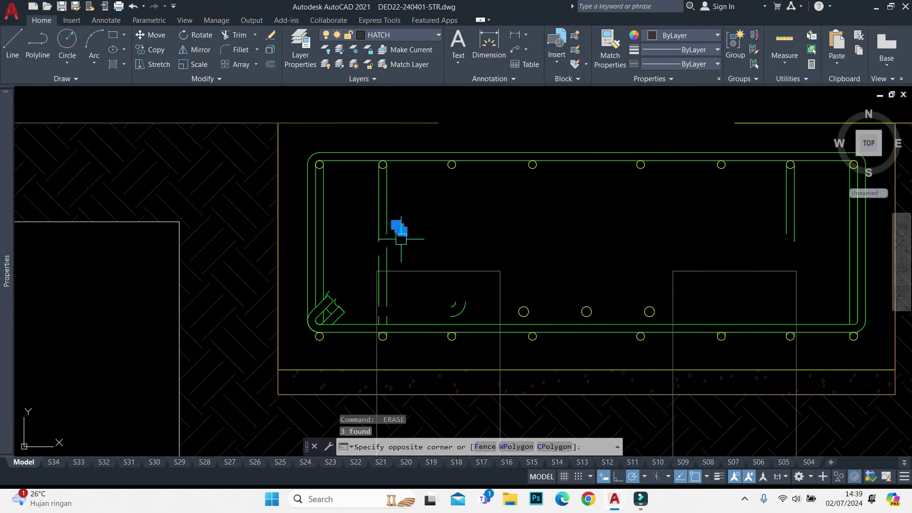
{"action": "key", "text": "Delete"}
{"action": "left_click", "coordinate": [424, 234]}
{"action": "left_click", "coordinate": [507, 318]}
{"action": "left_click", "coordinate": [485, 241]}
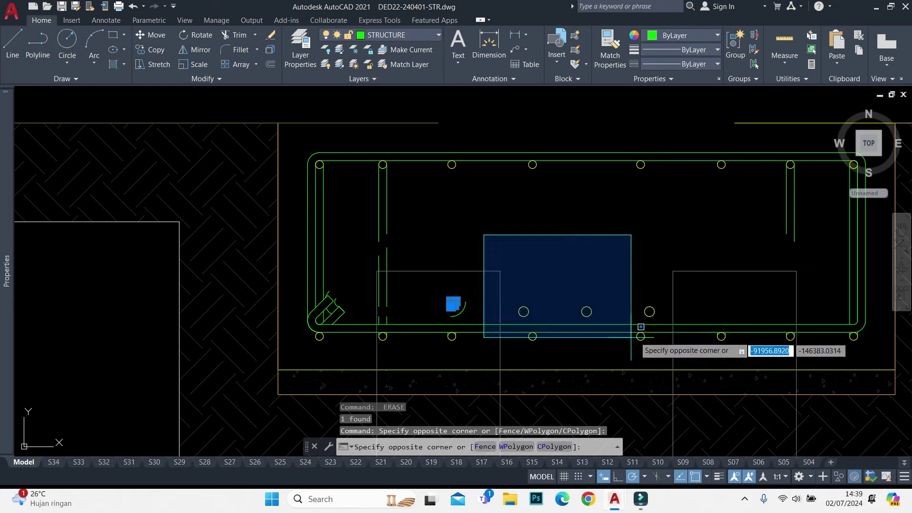
{"action": "left_click", "coordinate": [682, 338]}
{"action": "left_click", "coordinate": [496, 326]}
{"action": "type", "text": "E"}
{"action": "key", "text": "Return"}
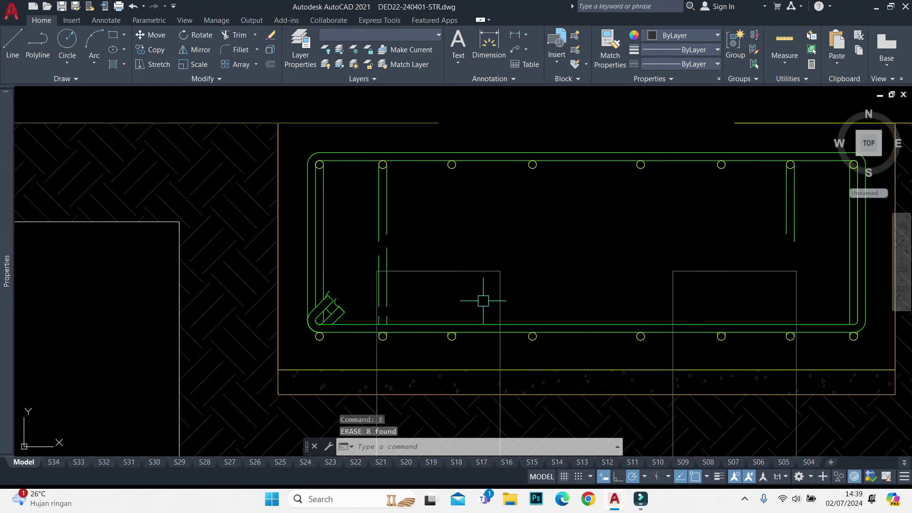
Select the bent-bar corner pieces, then cancel that selection
{"action": "scroll", "coordinate": [375, 326], "scroll_direction": "up", "scroll_amount": 5}
{"action": "scroll", "coordinate": [240, 254], "scroll_direction": "up", "scroll_amount": 3}
{"action": "left_click", "coordinate": [249, 185]}
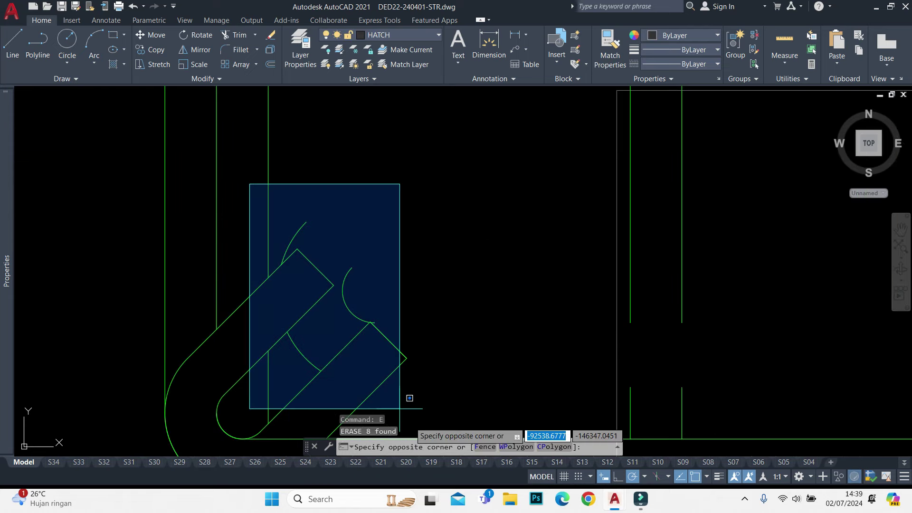
{"action": "left_click", "coordinate": [403, 344]}
{"action": "left_click", "coordinate": [330, 238]}
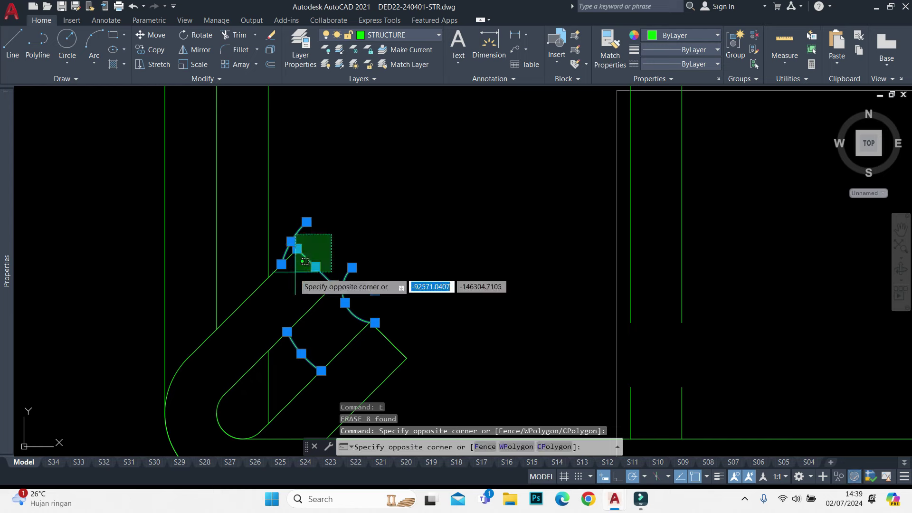
{"action": "left_click", "coordinate": [291, 270]}
{"action": "scroll", "coordinate": [337, 252], "scroll_direction": "down", "scroll_amount": 3}
{"action": "key", "text": "Escape"}
Erase the leftover bent-bar corner piece
{"action": "scroll", "coordinate": [332, 249], "scroll_direction": "up", "scroll_amount": 3}
{"action": "left_click", "coordinate": [301, 255]}
{"action": "scroll", "coordinate": [302, 255], "scroll_direction": "down", "scroll_amount": 5}
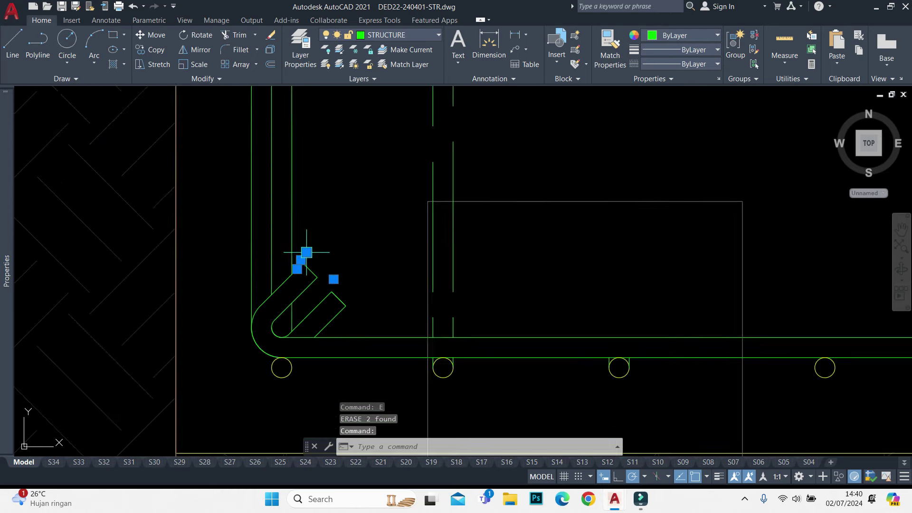
{"action": "type", "text": "E"}
{"action": "key", "text": "Return"}
Move to the column footing section and select its column rebar
{"action": "scroll", "coordinate": [516, 238], "scroll_direction": "down", "scroll_amount": 3}
{"action": "middle_click_drag", "start_coordinate": [523, 228], "coordinate": [522, 318]}
{"action": "scroll", "coordinate": [523, 304], "scroll_direction": "down", "scroll_amount": 3}
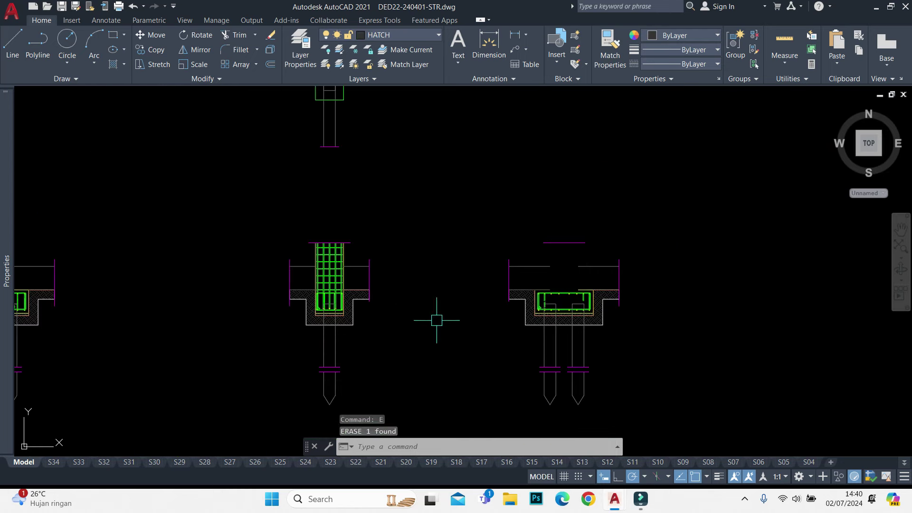
{"action": "middle_click_drag", "start_coordinate": [381, 283], "coordinate": [564, 228]}
{"action": "scroll", "coordinate": [460, 287], "scroll_direction": "up", "scroll_amount": 2}
{"action": "scroll", "coordinate": [366, 260], "scroll_direction": "up", "scroll_amount": 3}
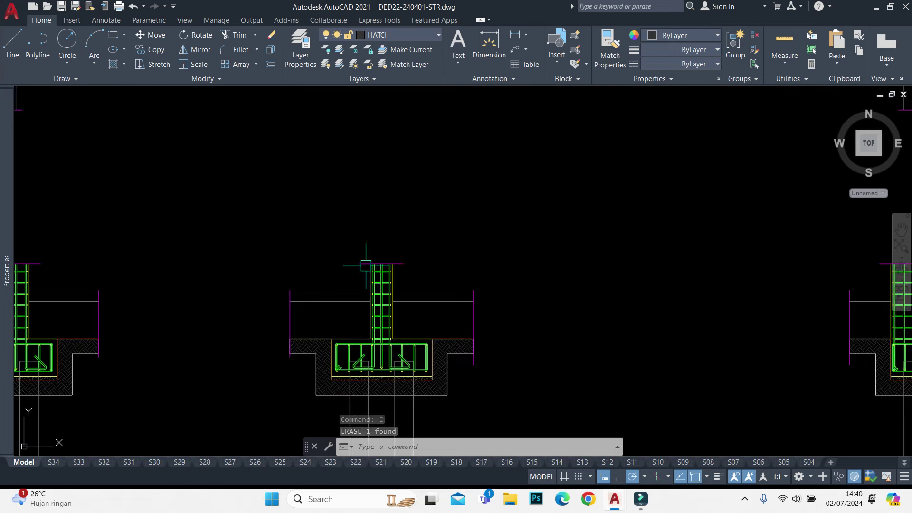
{"action": "left_click", "coordinate": [313, 228]}
{"action": "left_click", "coordinate": [410, 288]}
{"action": "left_click", "coordinate": [422, 326]}
{"action": "left_click", "coordinate": [330, 310]}
{"action": "scroll", "coordinate": [329, 310], "scroll_direction": "up", "scroll_amount": 2}
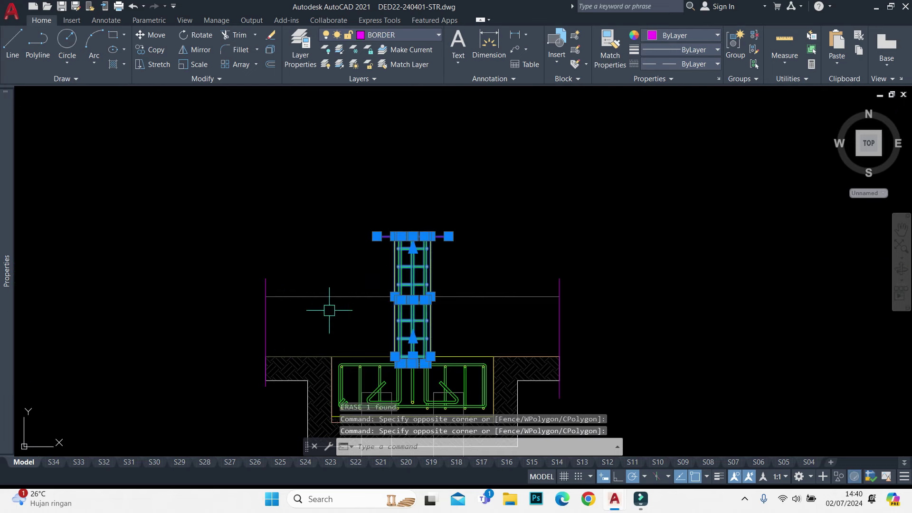
{"action": "scroll", "coordinate": [402, 344], "scroll_direction": "up", "scroll_amount": 4}
{"action": "type", "text": "c"}
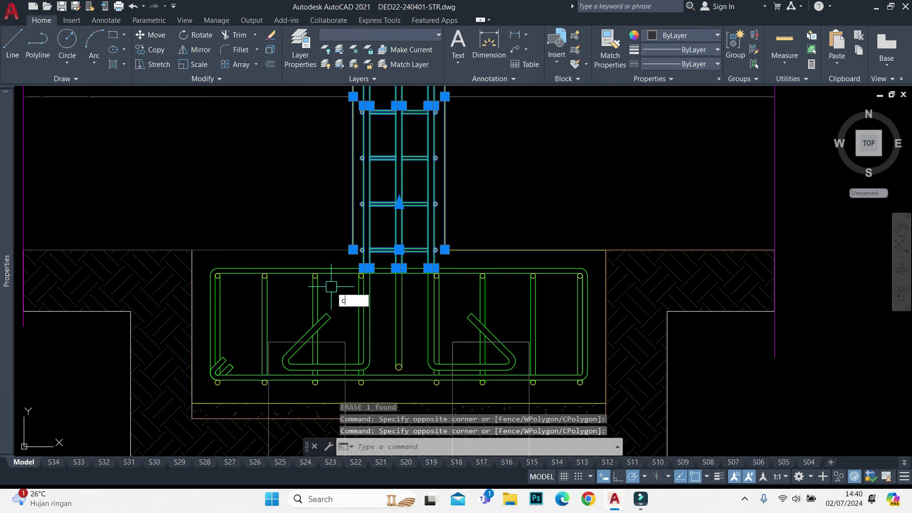
Clear a mistyped command and add the left diagonal bar to the selection
{"action": "type", "text": "o"}
{"action": "key", "text": "BackSpace"}
{"action": "key", "text": "BackSpace"}
{"action": "scroll", "coordinate": [349, 252], "scroll_direction": "up", "scroll_amount": 1}
{"action": "scroll", "coordinate": [248, 245], "scroll_direction": "up", "scroll_amount": 2}
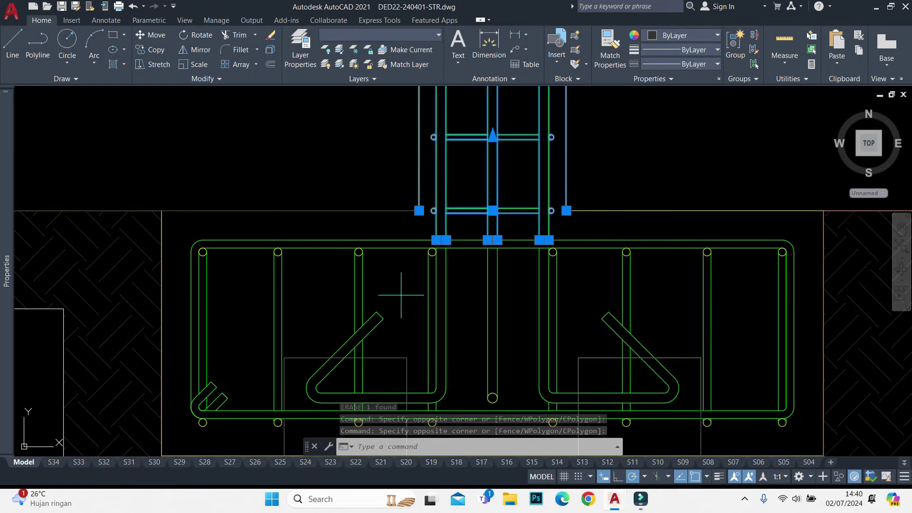
{"action": "left_click", "coordinate": [370, 330]}
{"action": "scroll", "coordinate": [437, 311], "scroll_direction": "up", "scroll_amount": 1}
{"action": "scroll", "coordinate": [437, 311], "scroll_direction": "up", "scroll_amount": 1}
Add the bar corner arcs and the right U-bar corner to the selection
{"action": "left_click", "coordinate": [441, 277]}
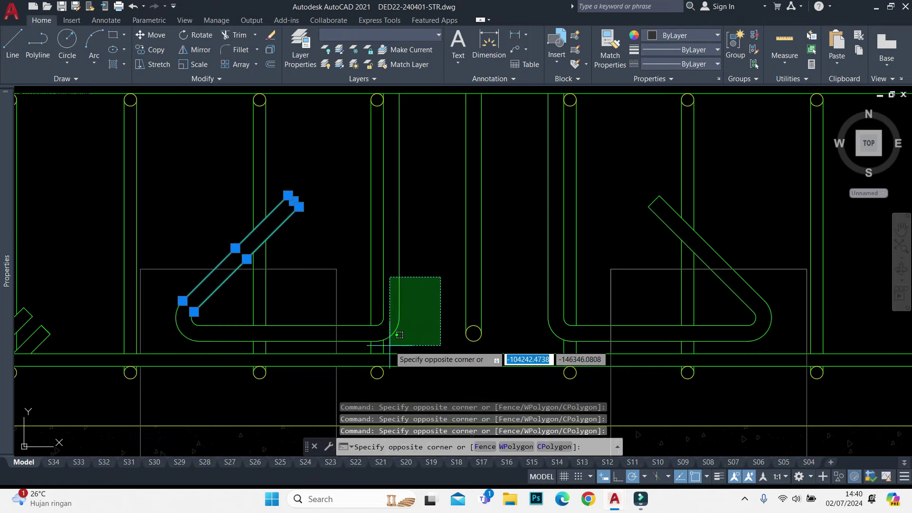
{"action": "left_click", "coordinate": [400, 335]}
{"action": "scroll", "coordinate": [381, 329], "scroll_direction": "up", "scroll_amount": 3}
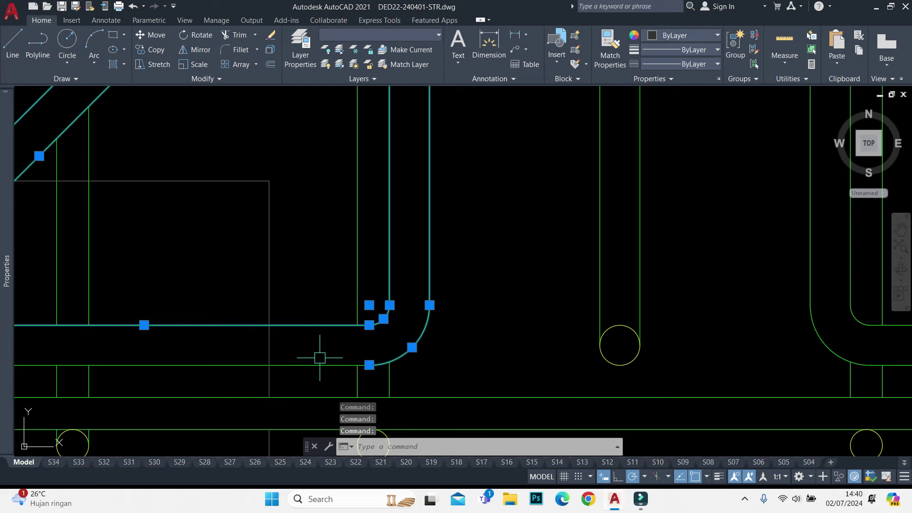
{"action": "scroll", "coordinate": [357, 321], "scroll_direction": "down", "scroll_amount": 3}
{"action": "left_click", "coordinate": [222, 302]}
{"action": "left_click", "coordinate": [173, 322]}
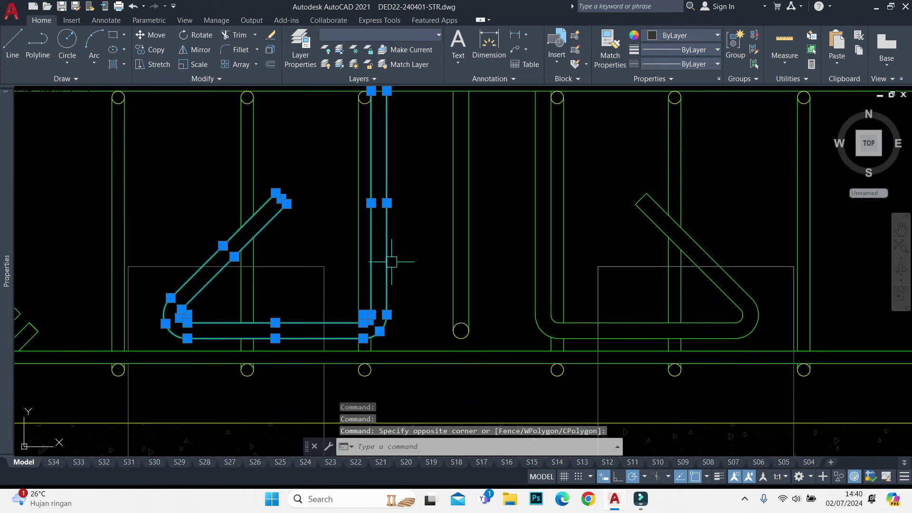
{"action": "scroll", "coordinate": [765, 292], "scroll_direction": "up", "scroll_amount": 4}
{"action": "left_click", "coordinate": [775, 292]}
{"action": "left_click", "coordinate": [710, 388]}
Add the right bar's corner arc and central vertical bar, completing the 36-object selection
{"action": "scroll", "coordinate": [670, 375], "scroll_direction": "down", "scroll_amount": 5}
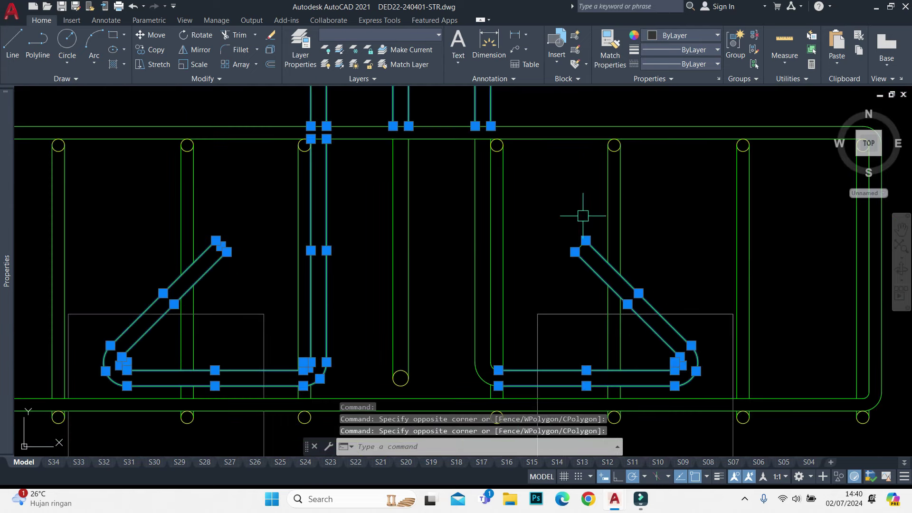
{"action": "scroll", "coordinate": [498, 393], "scroll_direction": "up", "scroll_amount": 3}
{"action": "left_click", "coordinate": [488, 304]}
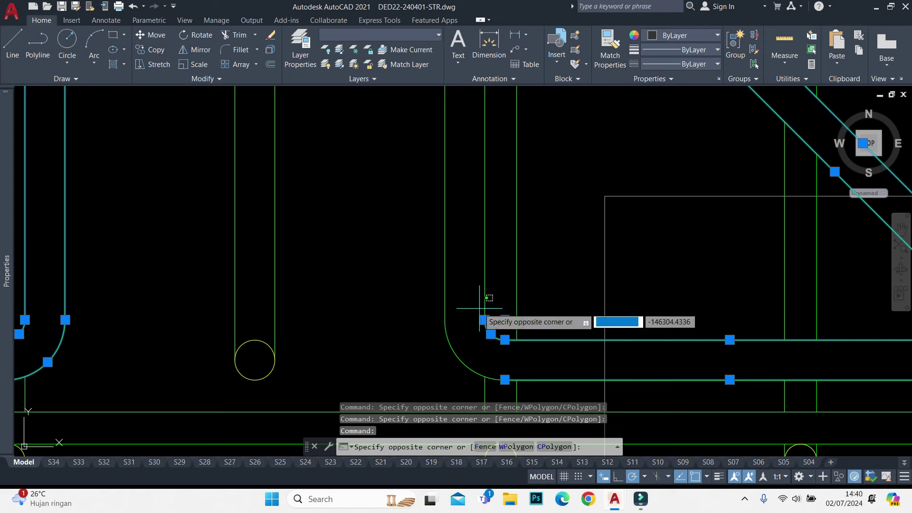
{"action": "left_click", "coordinate": [489, 291]}
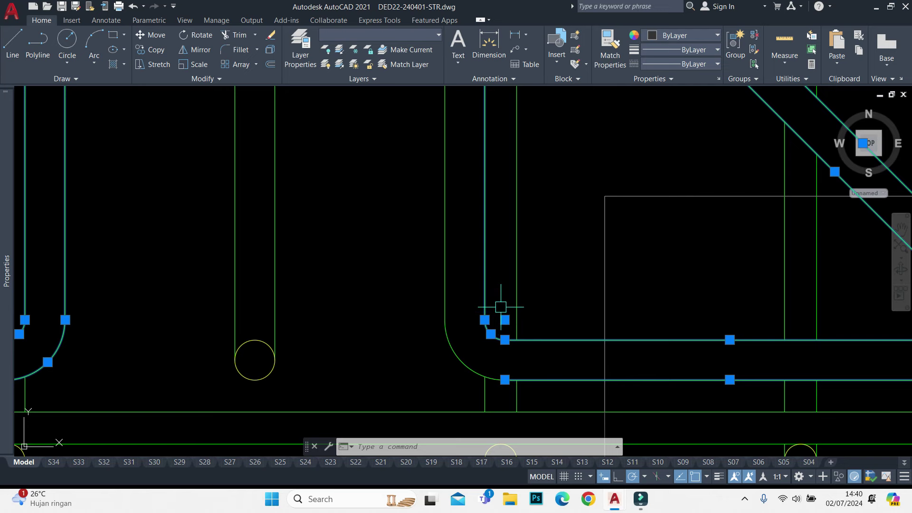
{"action": "left_click", "coordinate": [457, 282]}
{"action": "scroll", "coordinate": [413, 377], "scroll_direction": "down", "scroll_amount": 5}
{"action": "scroll", "coordinate": [422, 271], "scroll_direction": "up", "scroll_amount": 1}
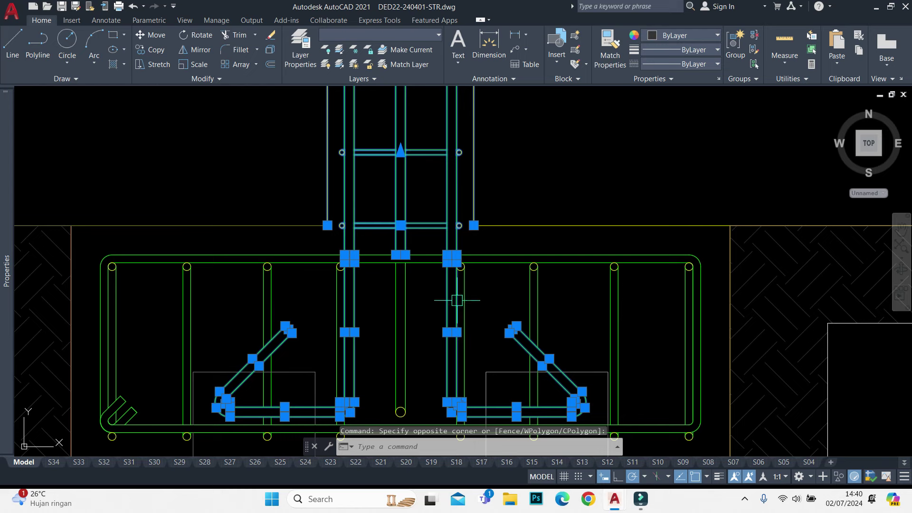
{"action": "middle_click_drag", "start_coordinate": [447, 332], "coordinate": [437, 311]}
{"action": "left_click", "coordinate": [403, 400]}
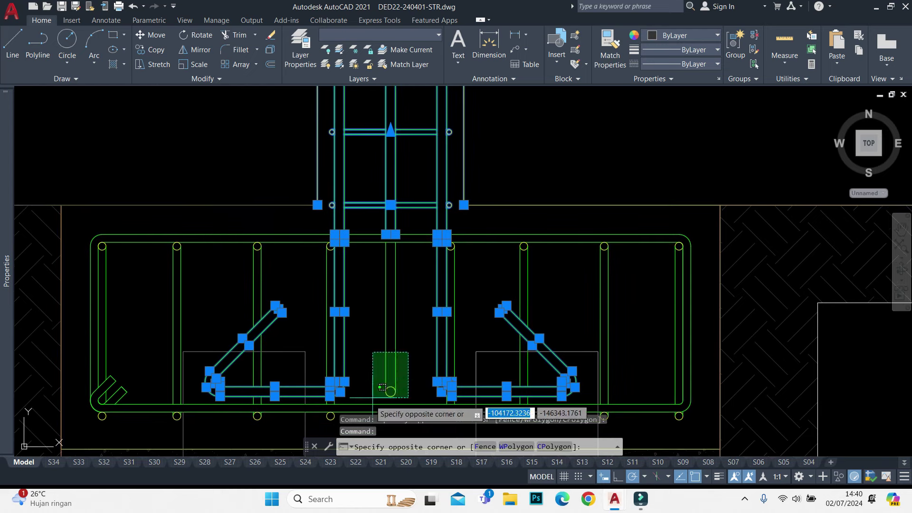
{"action": "left_click", "coordinate": [395, 316]}
Copy the selected rebar set over to the footing detail
{"action": "type", "text": "o"}
{"action": "key", "text": "Return"}
{"action": "scroll", "coordinate": [403, 300], "scroll_direction": "up", "scroll_amount": 4}
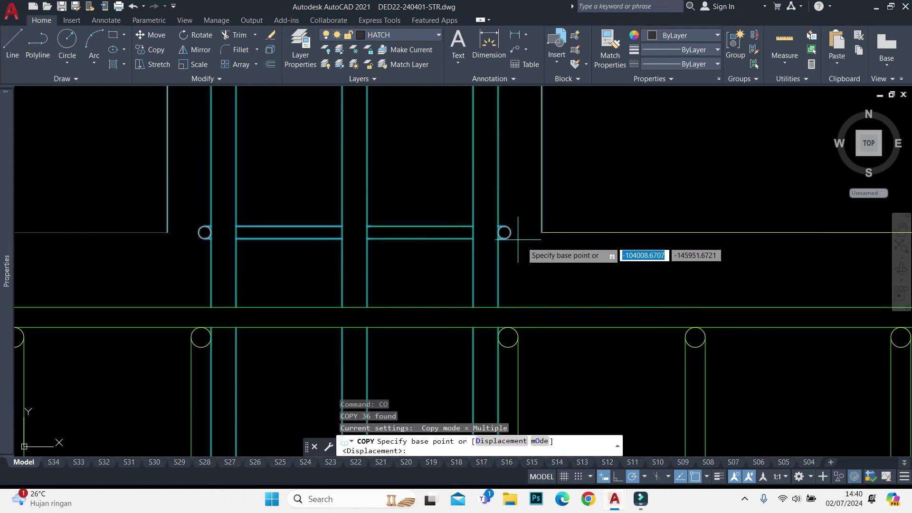
{"action": "left_click", "coordinate": [354, 306]}
{"action": "scroll", "coordinate": [377, 285], "scroll_direction": "down", "scroll_amount": 3}
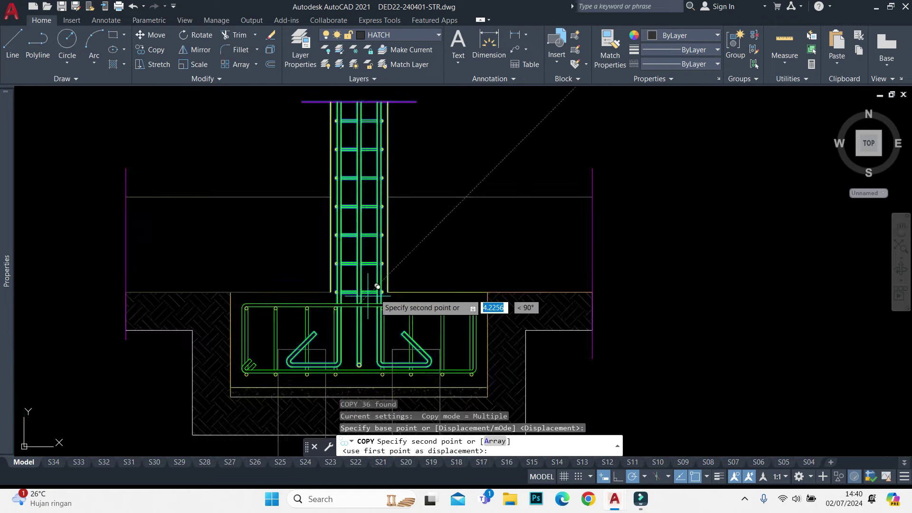
{"action": "scroll", "coordinate": [429, 285], "scroll_direction": "down", "scroll_amount": 2}
{"action": "scroll", "coordinate": [717, 371], "scroll_direction": "up", "scroll_amount": 3}
{"action": "mouse_move", "coordinate": [717, 371]}
{"action": "middle_mouse_down"}
{"action": "mouse_move", "coordinate": [188, 288]}
{"action": "mouse_move", "coordinate": [748, 266]}
{"action": "mouse_move", "coordinate": [509, 247]}
{"action": "middle_mouse_up"}
{"action": "scroll", "coordinate": [475, 261], "scroll_direction": "up", "scroll_amount": 2}
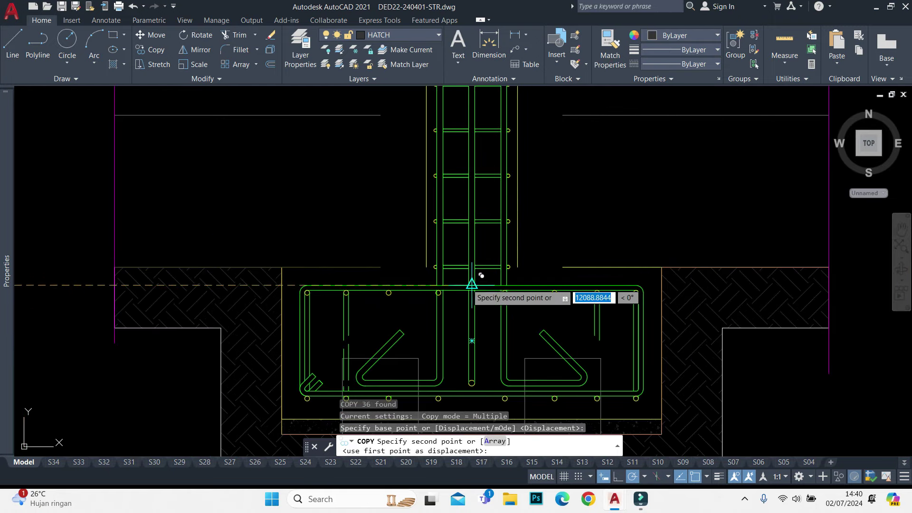
{"action": "scroll", "coordinate": [481, 275], "scroll_direction": "up", "scroll_amount": 4}
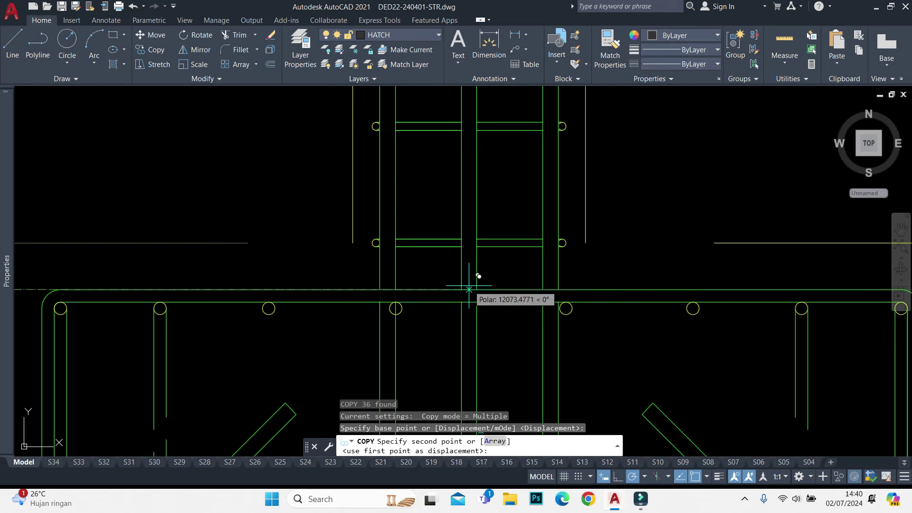
{"action": "left_click", "coordinate": [481, 288]}
{"action": "key", "text": "Escape"}
{"action": "scroll", "coordinate": [538, 220], "scroll_direction": "down", "scroll_amount": 4}
{"action": "type", "text": "ex"}
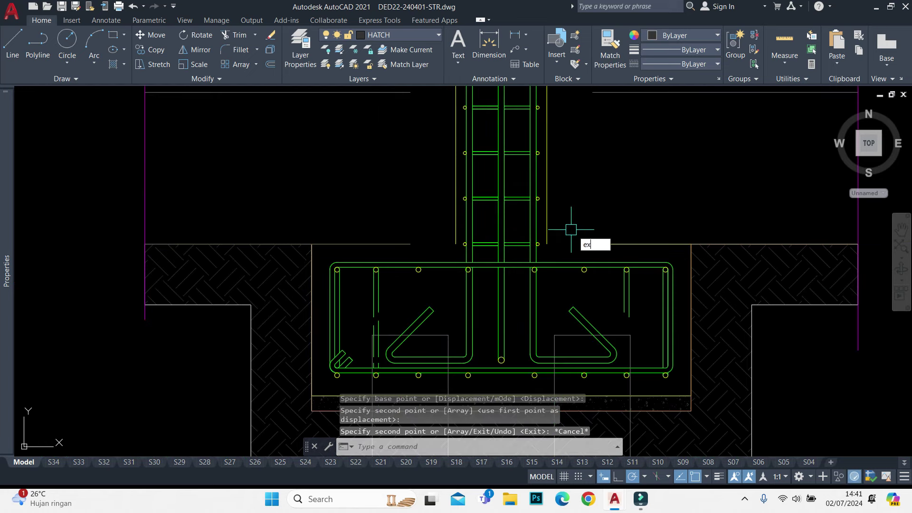
Select the two vertical bar lines in the pile-cap section
{"action": "key", "text": "Return"}
{"action": "left_click", "coordinate": [484, 246]}
{"action": "key", "text": "Escape"}
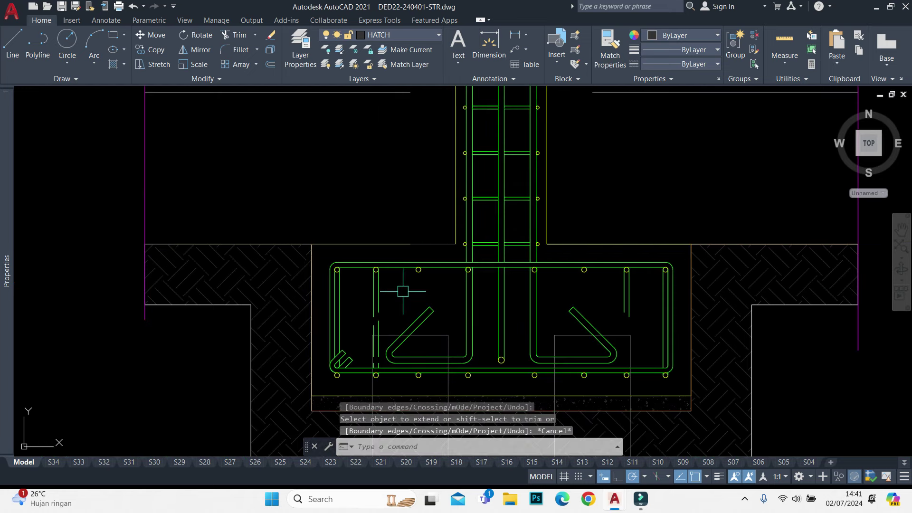
{"action": "left_click", "coordinate": [424, 244]}
{"action": "type", "text": "ex"}
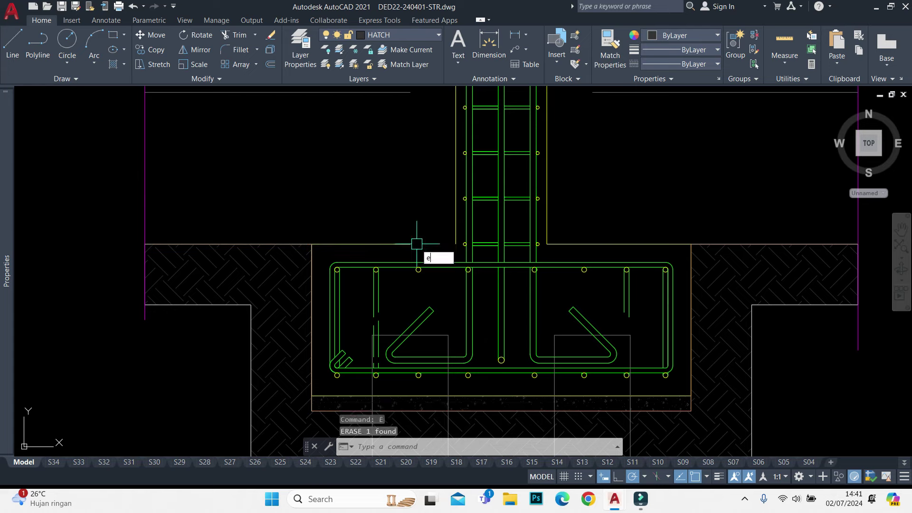
{"action": "key", "text": "Return"}
{"action": "key", "text": "Escape"}
{"action": "middle_click_drag", "start_coordinate": [394, 315], "coordinate": [391, 314]}
{"action": "scroll", "coordinate": [391, 353], "scroll_direction": "up", "scroll_amount": 4}
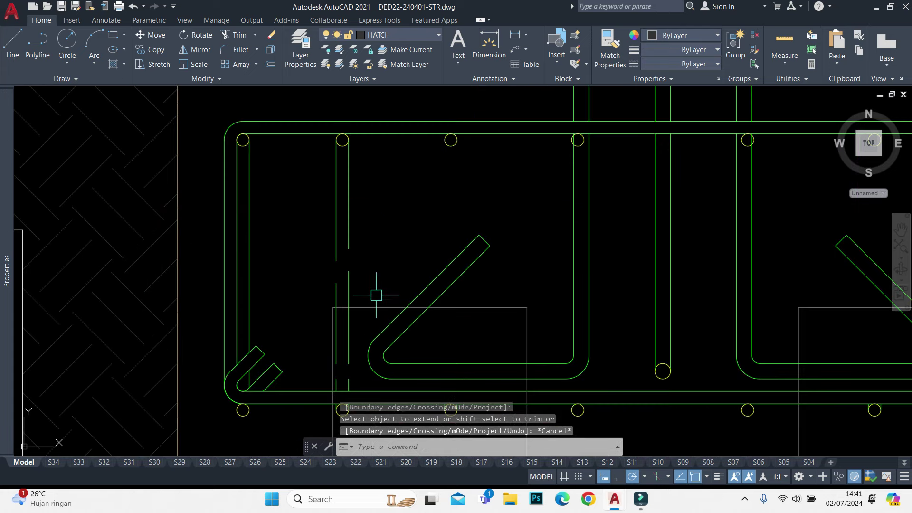
{"action": "left_click", "coordinate": [375, 295]}
{"action": "left_click", "coordinate": [327, 299]}
{"action": "middle_click_drag", "start_coordinate": [333, 309], "coordinate": [308, 239]}
{"action": "left_click", "coordinate": [264, 251]}
{"action": "left_click", "coordinate": [327, 323]}
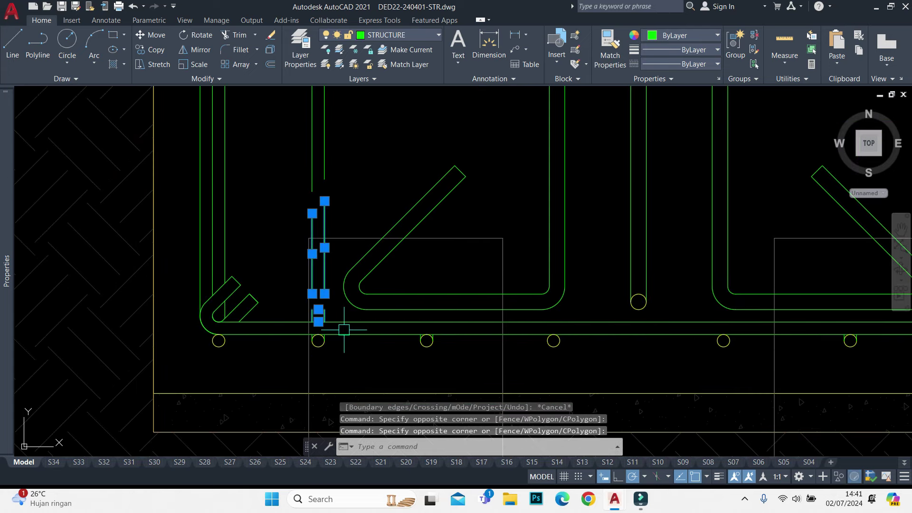
Extend the crossed bars using EXTEND with fence selections
{"action": "type", "text": "ex"}
{"action": "key", "text": "Return"}
{"action": "left_click", "coordinate": [343, 325]}
{"action": "left_click", "coordinate": [350, 177]}
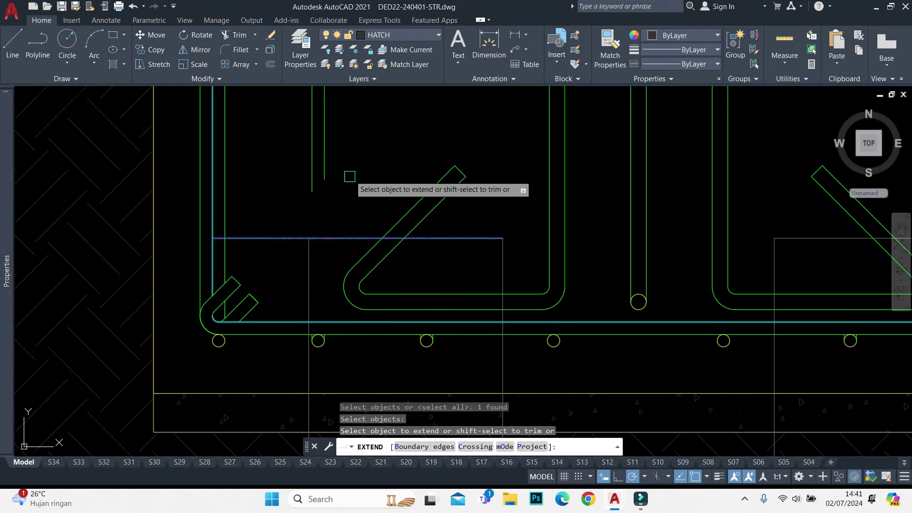
{"action": "key", "text": "Return"}
{"action": "scroll", "coordinate": [668, 142], "scroll_direction": "down", "scroll_amount": 3}
{"action": "scroll", "coordinate": [655, 142], "scroll_direction": "up", "scroll_amount": 2}
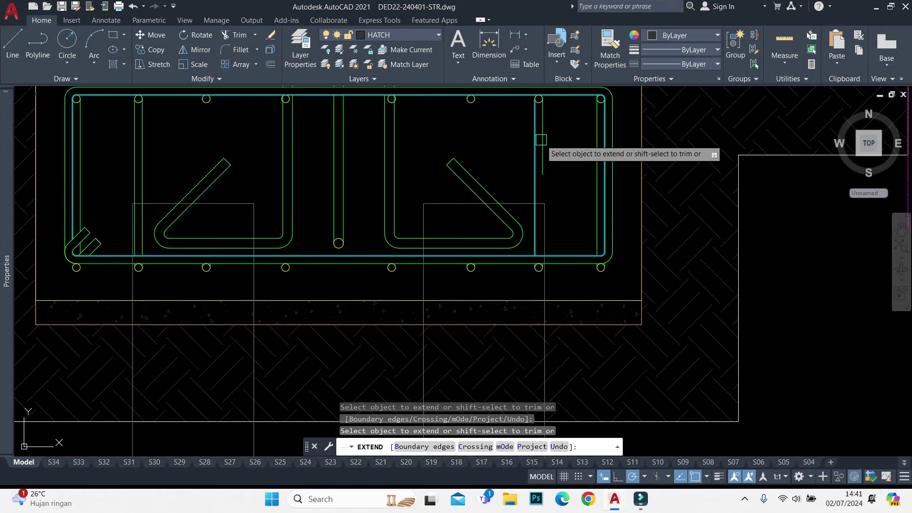
{"action": "left_click", "coordinate": [527, 145]}
{"action": "key", "text": "Return"}
{"action": "scroll", "coordinate": [546, 142], "scroll_direction": "down", "scroll_amount": 2}
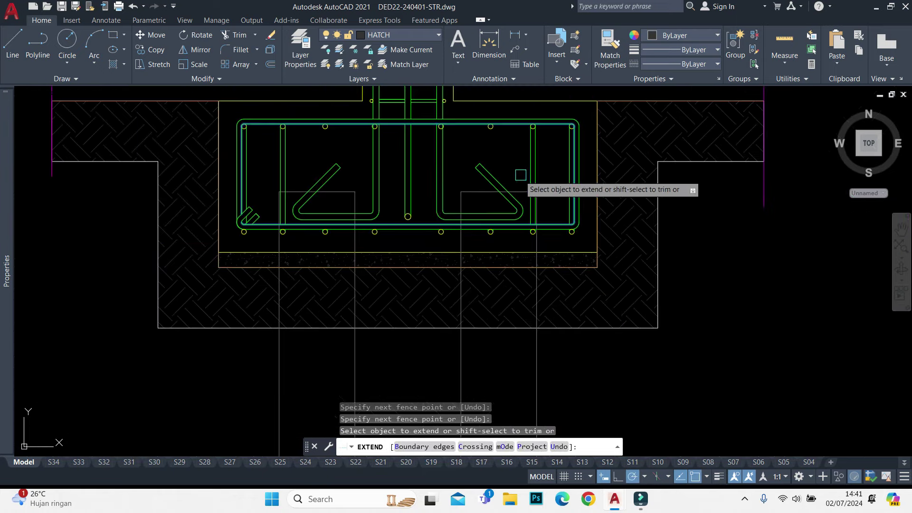
{"action": "key", "text": "Escape"}
{"action": "scroll", "coordinate": [296, 167], "scroll_direction": "up", "scroll_amount": 2}
Copy the two-line vertical bar 685.8 units to the next circle
{"action": "left_click", "coordinate": [296, 167]}
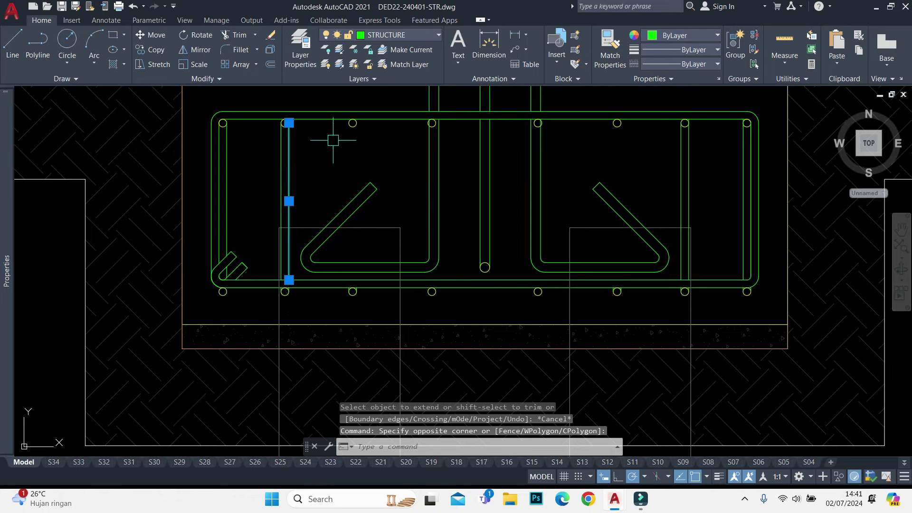
{"action": "middle_click_drag", "start_coordinate": [449, 147], "coordinate": [455, 175]}
{"action": "key", "text": "Escape"}
{"action": "left_click", "coordinate": [308, 180]}
{"action": "left_click", "coordinate": [288, 192]}
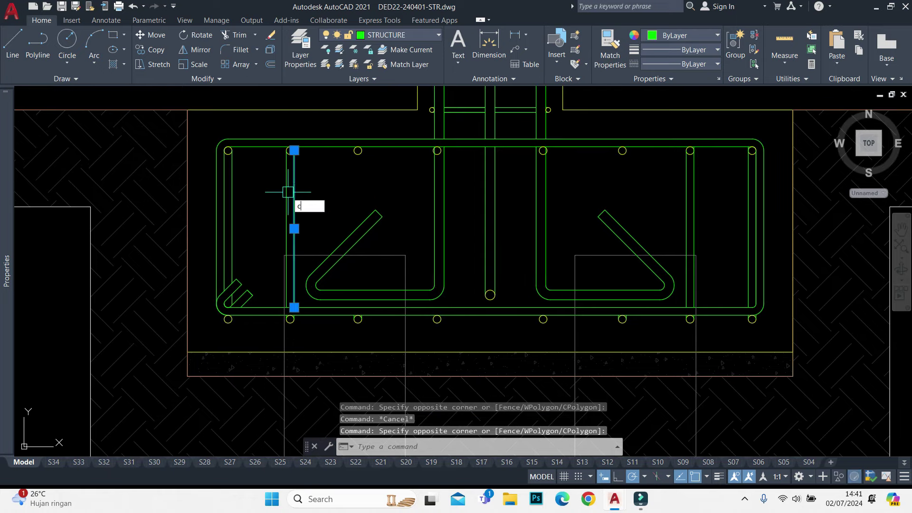
{"action": "type", "text": "co"}
{"action": "scroll", "coordinate": [306, 159], "scroll_direction": "up", "scroll_amount": 4}
{"action": "key", "text": "Return"}
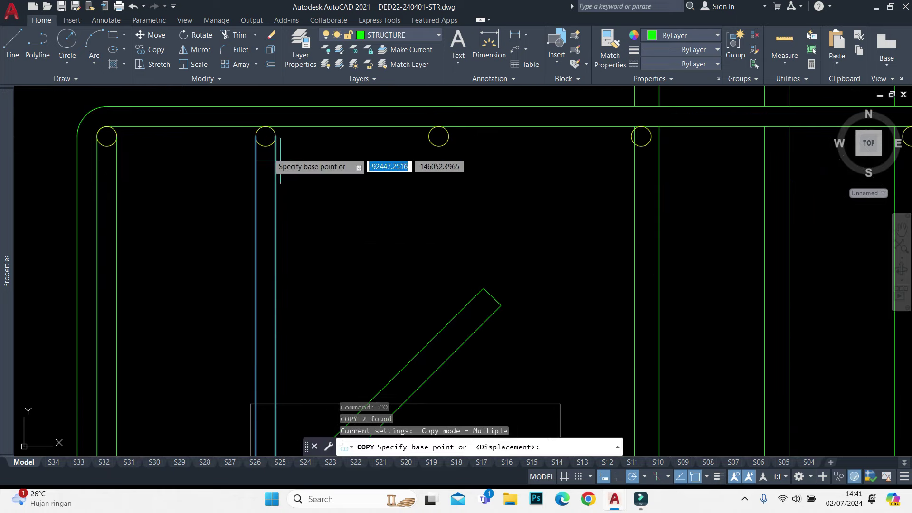
{"action": "left_click", "coordinate": [266, 137]}
{"action": "left_click", "coordinate": [439, 137]}
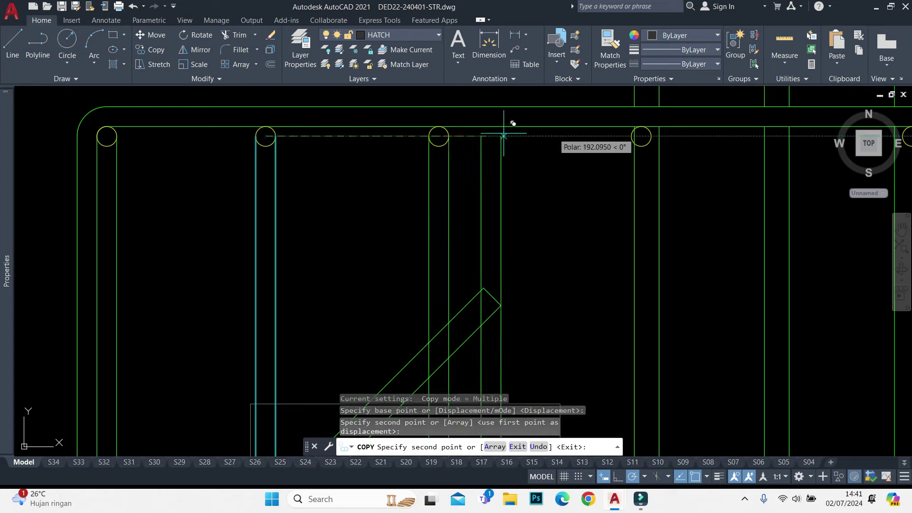
{"action": "scroll", "coordinate": [509, 128], "scroll_direction": "down", "scroll_amount": 2}
{"action": "mouse_move", "coordinate": [612, 143]}
{"action": "middle_mouse_down"}
{"action": "mouse_move", "coordinate": [634, 151]}
{"action": "mouse_move", "coordinate": [407, 153]}
{"action": "middle_mouse_up"}
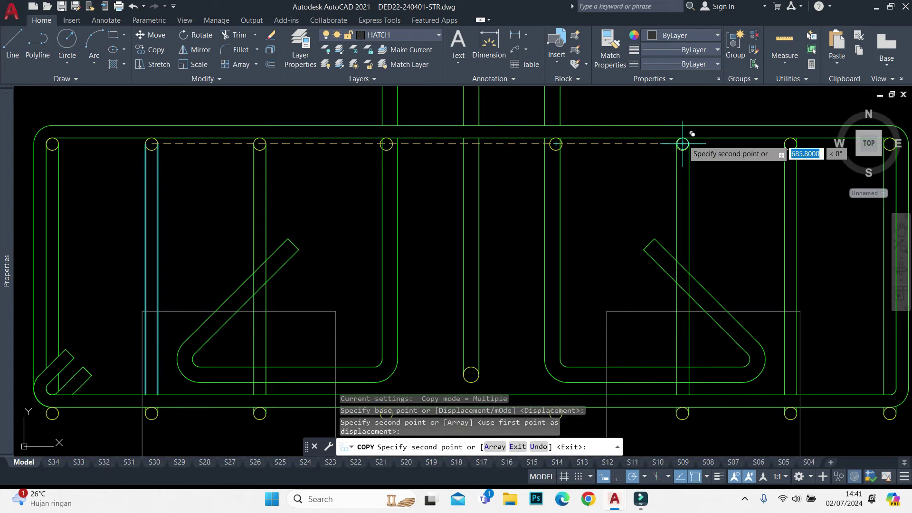
{"action": "key", "text": "Escape"}
{"action": "scroll", "coordinate": [668, 261], "scroll_direction": "up", "scroll_amount": 5}
Trim the overlapping bar segments with fences near the U-bar bottoms
{"action": "type", "text": "tr"}
{"action": "key", "text": "Return"}
{"action": "left_click", "coordinate": [667, 251]}
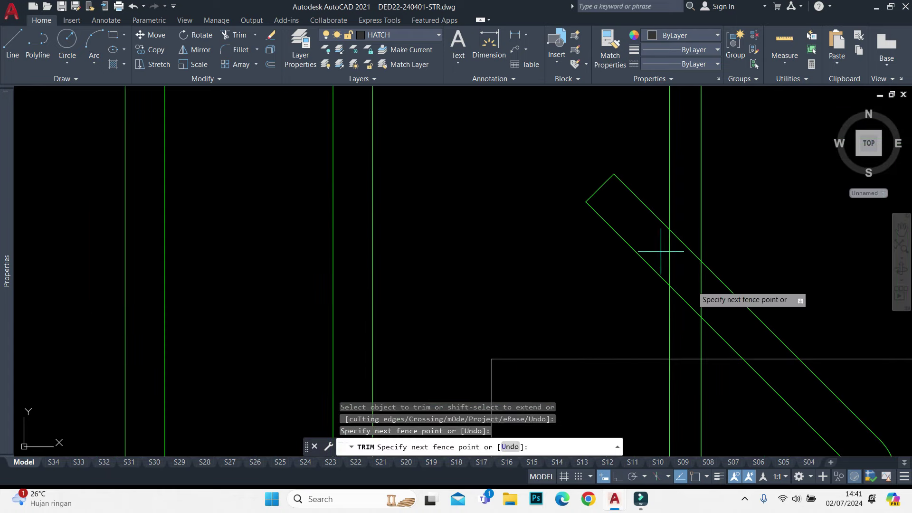
{"action": "left_click", "coordinate": [718, 289]}
{"action": "scroll", "coordinate": [721, 334], "scroll_direction": "down", "scroll_amount": 5}
{"action": "left_click", "coordinate": [592, 313]}
{"action": "left_click", "coordinate": [577, 331]}
{"action": "key", "text": "Return"}
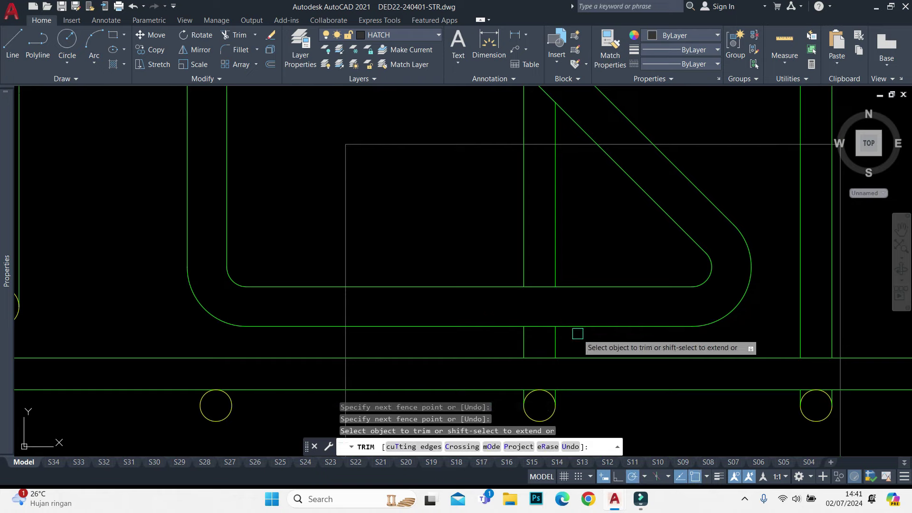
{"action": "scroll", "coordinate": [570, 309], "scroll_direction": "up", "scroll_amount": 2}
{"action": "scroll", "coordinate": [563, 291], "scroll_direction": "down", "scroll_amount": 4}
{"action": "key", "text": "Escape"}
{"action": "scroll", "coordinate": [536, 170], "scroll_direction": "up", "scroll_amount": 5}
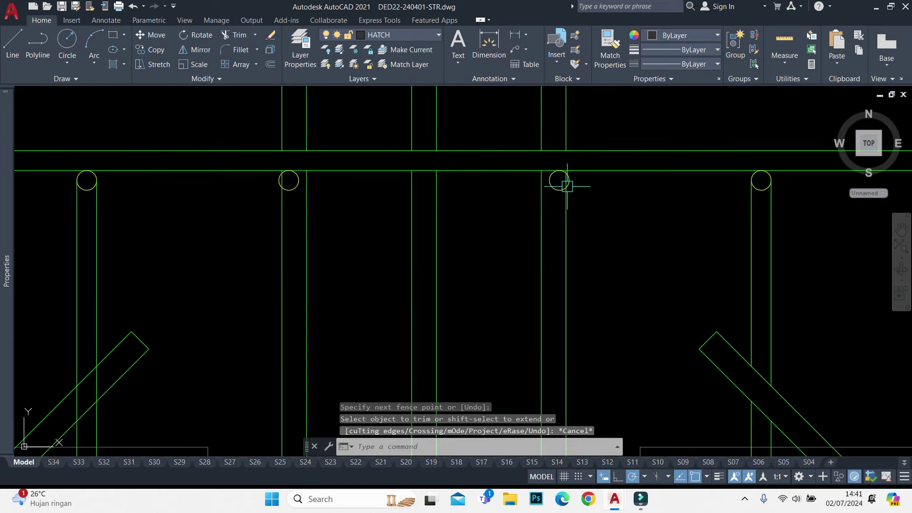
{"action": "key", "text": "Escape"}
{"action": "scroll", "coordinate": [556, 180], "scroll_direction": "down", "scroll_amount": 5}
{"action": "scroll", "coordinate": [556, 185], "scroll_direction": "down", "scroll_amount": 2}
Move the first bottom circle and its bar to the new position
{"action": "scroll", "coordinate": [556, 185], "scroll_direction": "up", "scroll_amount": 5}
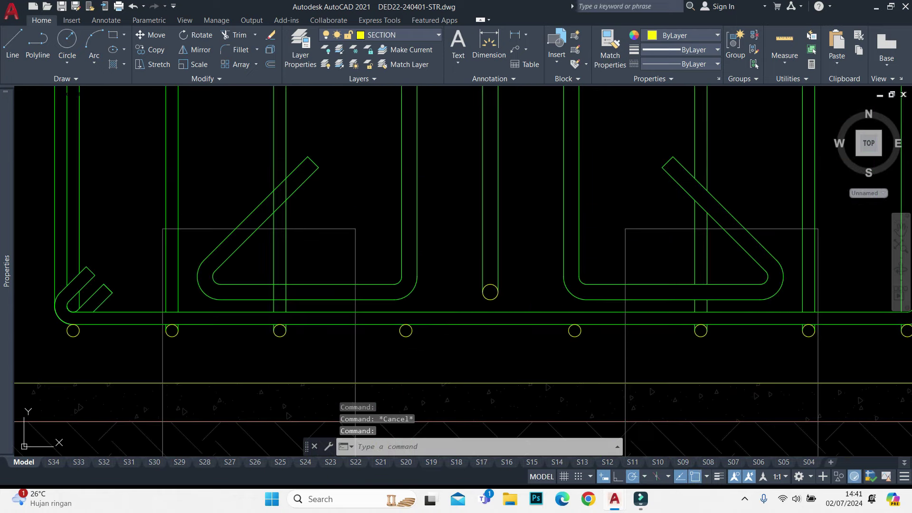
{"action": "left_click", "coordinate": [611, 360]}
{"action": "scroll", "coordinate": [611, 360], "scroll_direction": "down", "scroll_amount": 3}
{"action": "left_click", "coordinate": [555, 204]}
{"action": "type", "text": "M"}
{"action": "key", "text": "Return"}
{"action": "scroll", "coordinate": [524, 195], "scroll_direction": "up", "scroll_amount": 5}
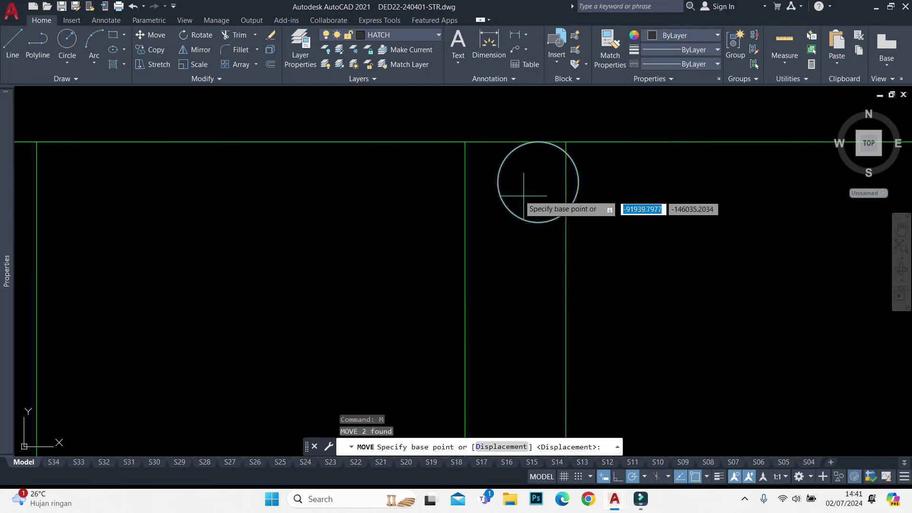
{"action": "left_click", "coordinate": [499, 182]}
{"action": "left_click", "coordinate": [577, 171]}
{"action": "scroll", "coordinate": [576, 172], "scroll_direction": "down", "scroll_amount": 4}
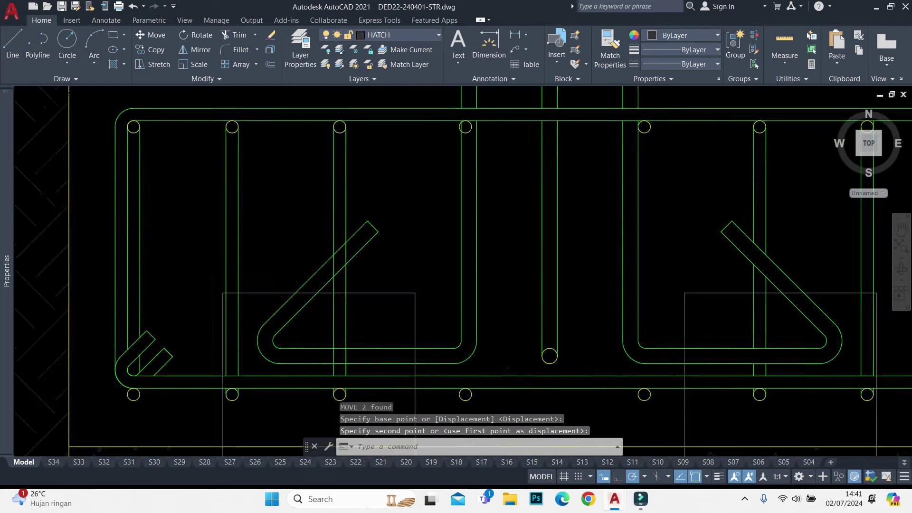
{"action": "scroll", "coordinate": [539, 118], "scroll_direction": "up", "scroll_amount": 4}
Move the next bar-and-circle pair left into position
{"action": "left_click", "coordinate": [515, 132]}
{"action": "scroll", "coordinate": [515, 138], "scroll_direction": "down", "scroll_amount": 4}
{"action": "scroll", "coordinate": [533, 303], "scroll_direction": "up", "scroll_amount": 4}
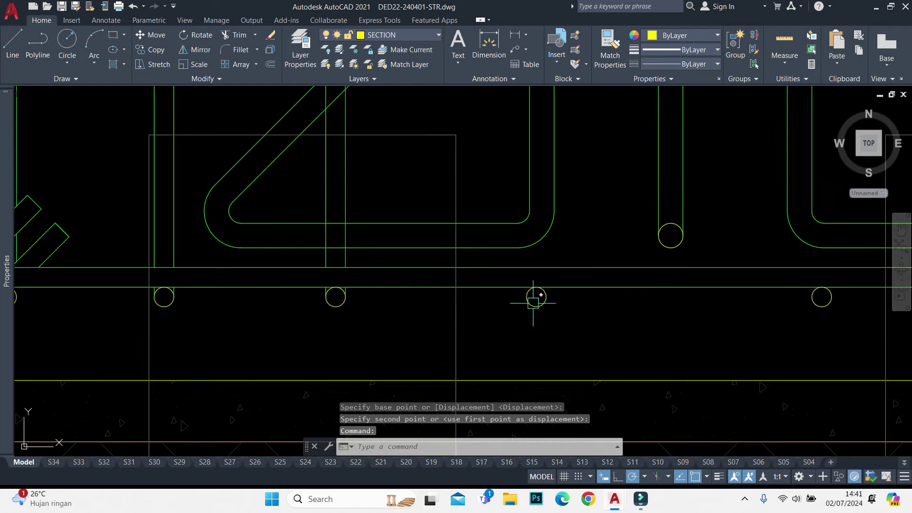
{"action": "scroll", "coordinate": [533, 302], "scroll_direction": "down", "scroll_amount": 3}
{"action": "left_click", "coordinate": [555, 197]}
{"action": "scroll", "coordinate": [525, 279], "scroll_direction": "up", "scroll_amount": 3}
{"action": "type", "text": "M"}
{"action": "key", "text": "Return"}
{"action": "scroll", "coordinate": [504, 262], "scroll_direction": "up", "scroll_amount": 3}
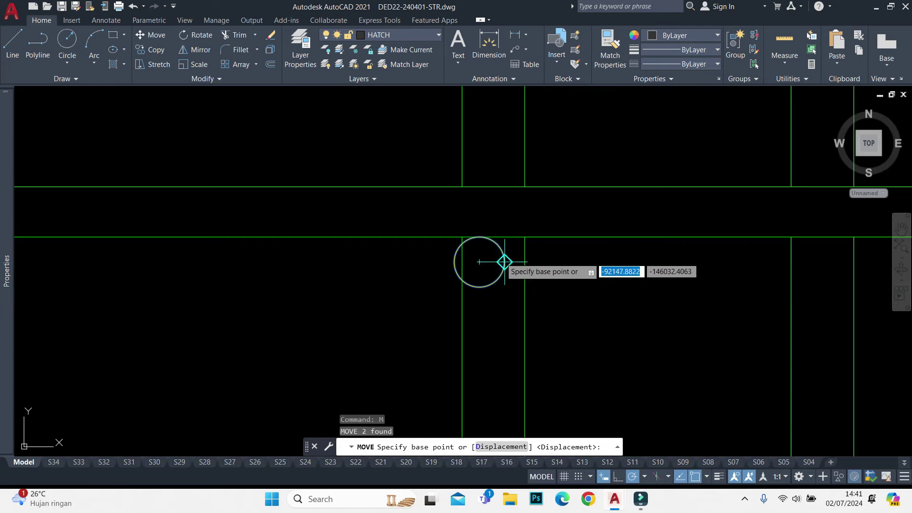
{"action": "left_click", "coordinate": [505, 262]}
{"action": "left_click", "coordinate": [463, 261]}
{"action": "scroll", "coordinate": [475, 221], "scroll_direction": "down", "scroll_amount": 4}
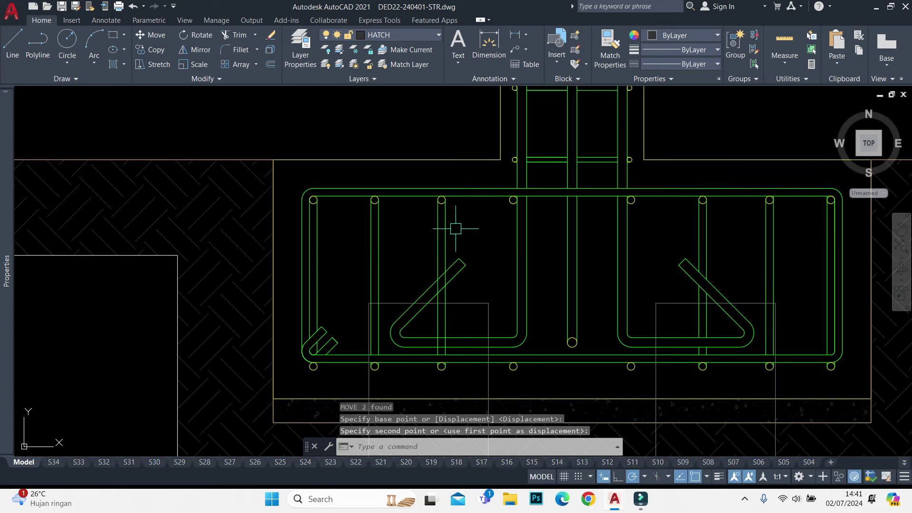
{"action": "scroll", "coordinate": [455, 228], "scroll_direction": "up", "scroll_amount": 3}
Trim the vertical bar where it crosses the diagonal bar
{"action": "type", "text": "TR"}
{"action": "key", "text": "Return"}
{"action": "scroll", "coordinate": [472, 205], "scroll_direction": "up", "scroll_amount": 3}
{"action": "left_click_drag", "start_coordinate": [471, 205], "coordinate": [416, 264]}
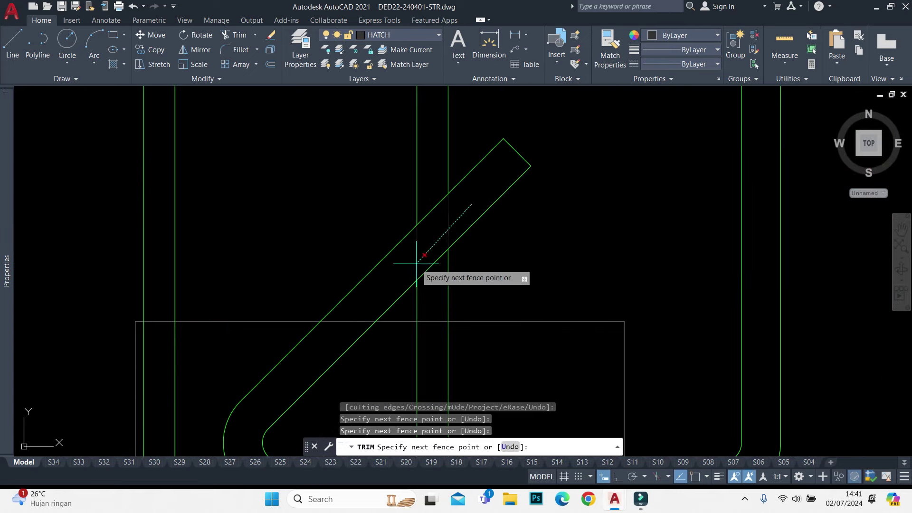
{"action": "key", "text": "Return"}
{"action": "scroll", "coordinate": [417, 263], "scroll_direction": "down", "scroll_amount": 5}
{"action": "key", "text": "Escape"}
Select the four bar objects at the pile circle and copy them from a base point on the circle
{"action": "left_click", "coordinate": [396, 262]}
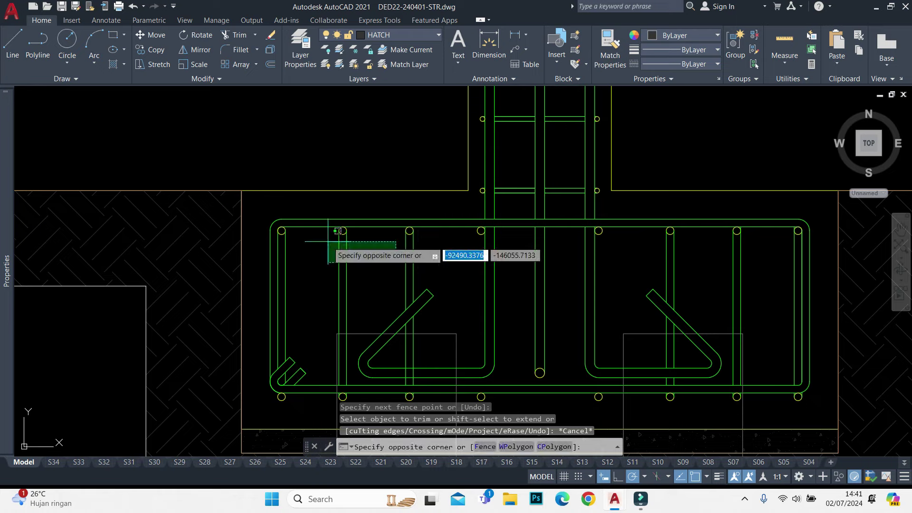
{"action": "left_click", "coordinate": [337, 230]}
{"action": "scroll", "coordinate": [328, 235], "scroll_direction": "up", "scroll_amount": 5}
{"action": "scroll", "coordinate": [415, 299], "scroll_direction": "down", "scroll_amount": 5}
{"action": "scroll", "coordinate": [374, 284], "scroll_direction": "up", "scroll_amount": 4}
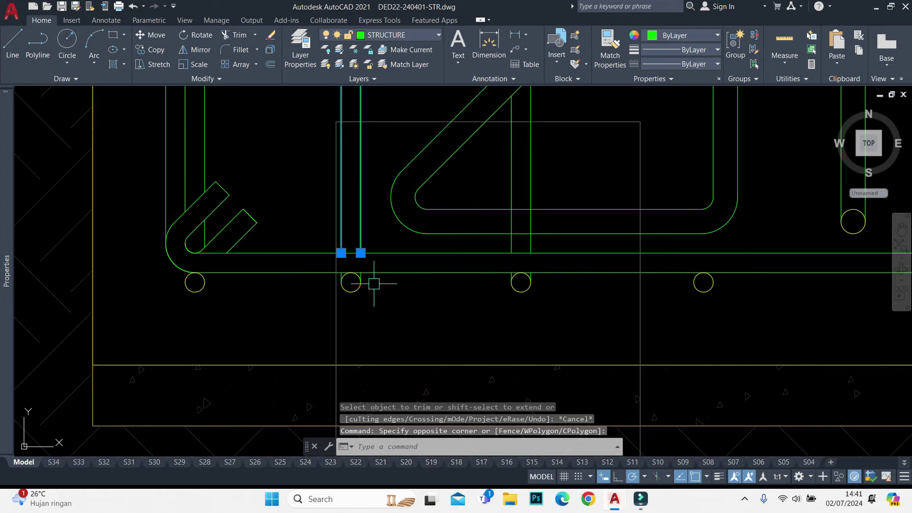
{"action": "scroll", "coordinate": [356, 268], "scroll_direction": "up", "scroll_amount": 6}
{"action": "left_click", "coordinate": [248, 359]}
{"action": "left_click", "coordinate": [406, 280]}
{"action": "scroll", "coordinate": [428, 242], "scroll_direction": "down", "scroll_amount": 2}
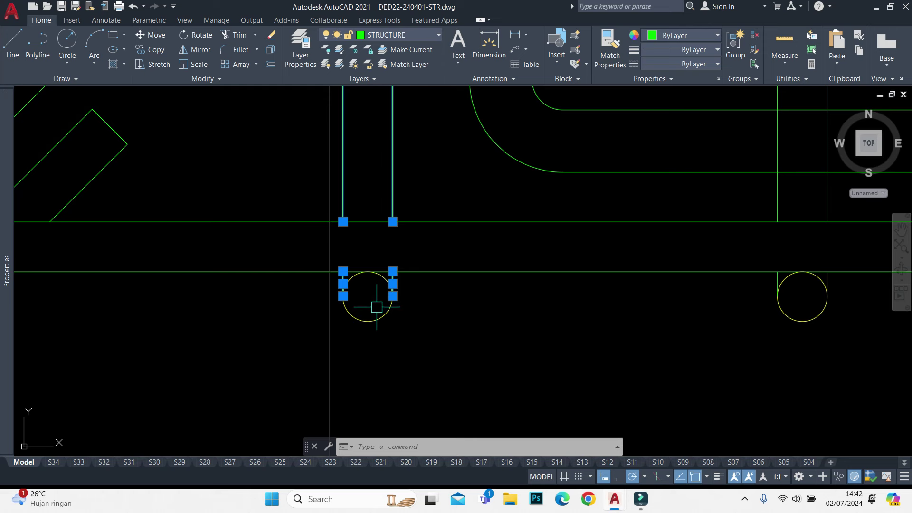
{"action": "scroll", "coordinate": [398, 273], "scroll_direction": "down", "scroll_amount": 2}
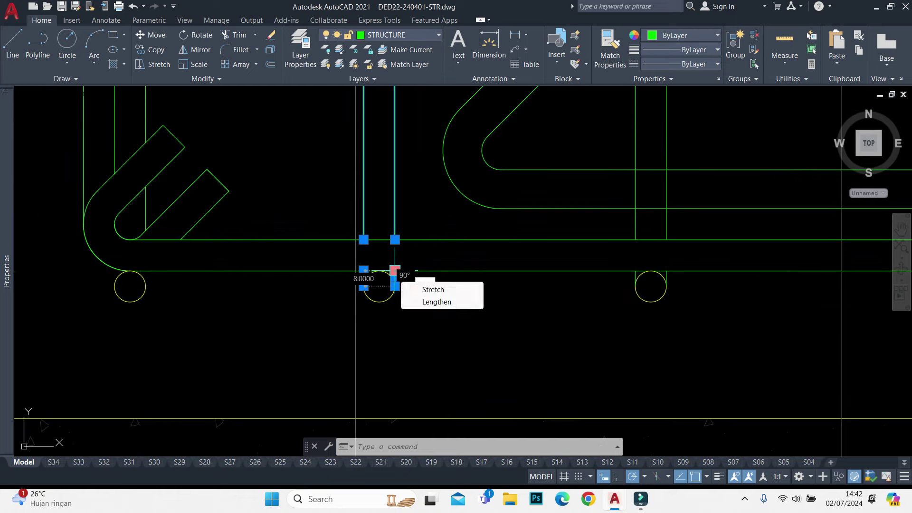
{"action": "type", "text": "co"}
{"action": "key", "text": "Return"}
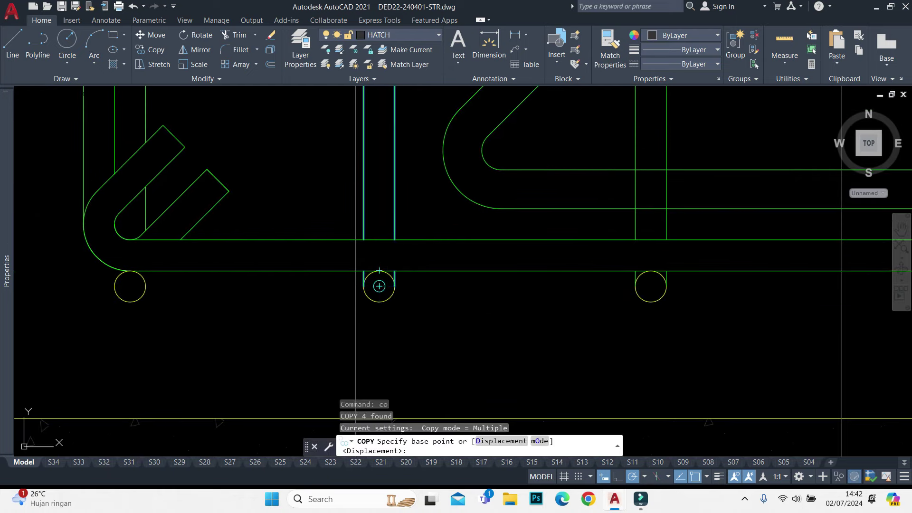
{"action": "left_click", "coordinate": [379, 286]}
{"action": "scroll", "coordinate": [539, 283], "scroll_direction": "down", "scroll_amount": 3}
{"action": "scroll", "coordinate": [727, 285], "scroll_direction": "up", "scroll_amount": 2}
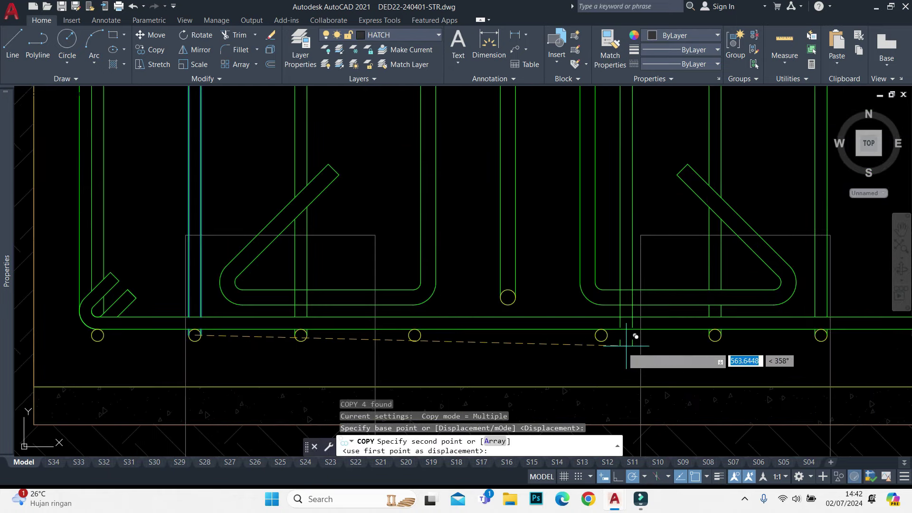
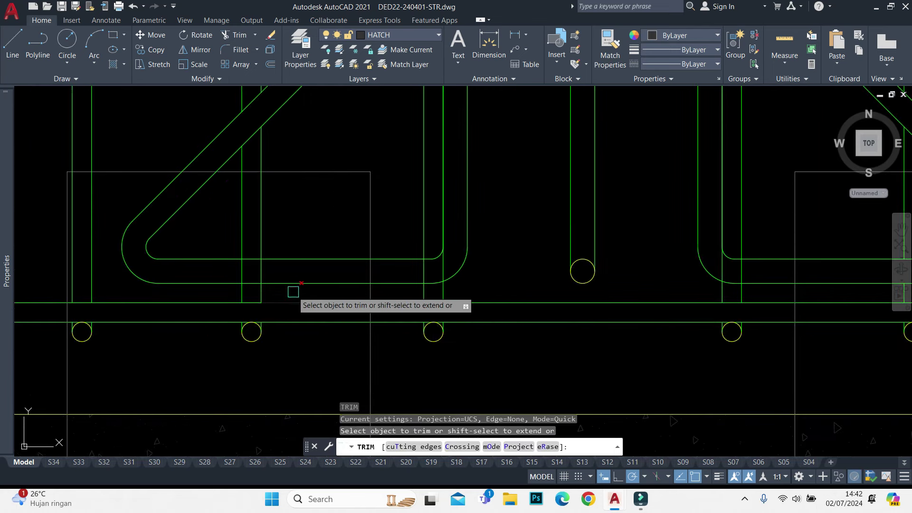
Trim the excess vertical rebar pieces and fence-trim the rebar ends at the bends
{"action": "left_click", "coordinate": [244, 271]}
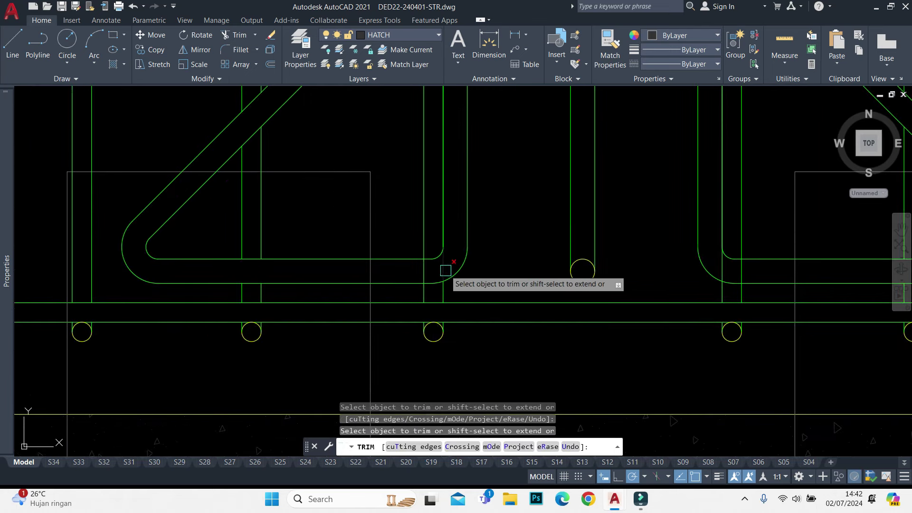
{"action": "scroll", "coordinate": [741, 268], "scroll_direction": "up", "scroll_amount": 2}
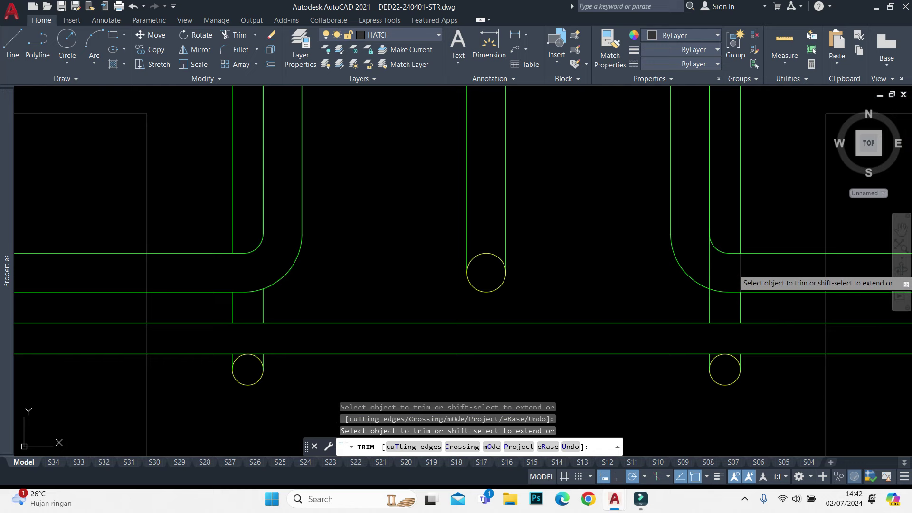
{"action": "left_click", "coordinate": [714, 263]}
{"action": "key", "text": "Return"}
{"action": "scroll", "coordinate": [713, 263], "scroll_direction": "down", "scroll_amount": 5}
{"action": "scroll", "coordinate": [627, 247], "scroll_direction": "up", "scroll_amount": 3}
{"action": "scroll", "coordinate": [613, 332], "scroll_direction": "up", "scroll_amount": 2}
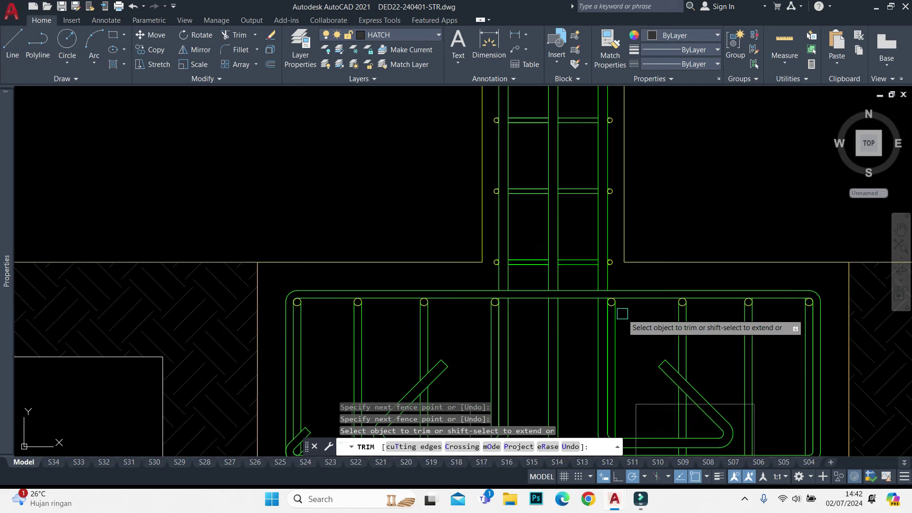
{"action": "mouse_move", "coordinate": [613, 318]}
{"action": "middle_mouse_down"}
{"action": "mouse_move", "coordinate": [550, 207]}
{"action": "mouse_move", "coordinate": [595, 104]}
{"action": "middle_mouse_up"}
{"action": "scroll", "coordinate": [665, 171], "scroll_direction": "down", "scroll_amount": 5}
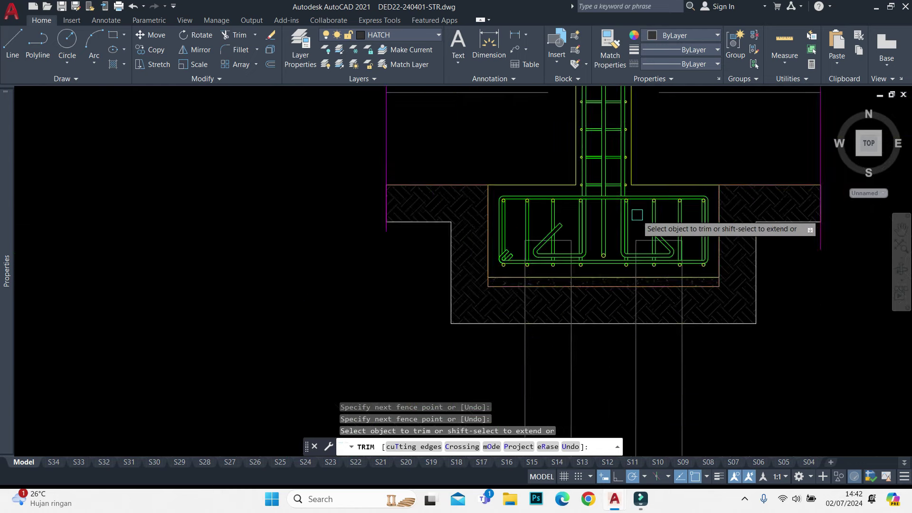
{"action": "scroll", "coordinate": [618, 233], "scroll_direction": "down", "scroll_amount": 3}
End trimming, briefly start and cancel EXTEND, then restart TRIM
{"action": "key", "text": "Escape"}
{"action": "type", "text": "ex"}
{"action": "key", "text": "Return"}
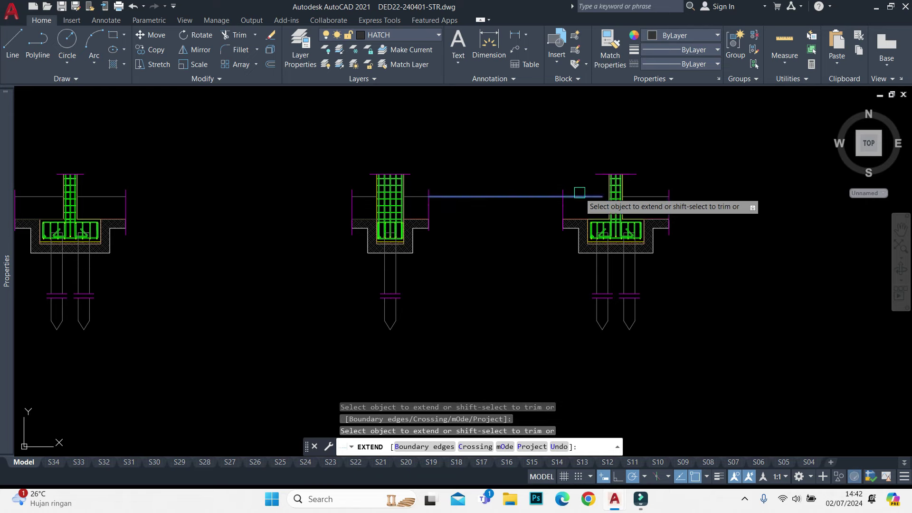
{"action": "key", "text": "Escape"}
{"action": "type", "text": "tr"}
{"action": "key", "text": "Return"}
Cancel the trim and pan and zoom to bring the footing plan details into view
{"action": "key", "text": "Escape"}
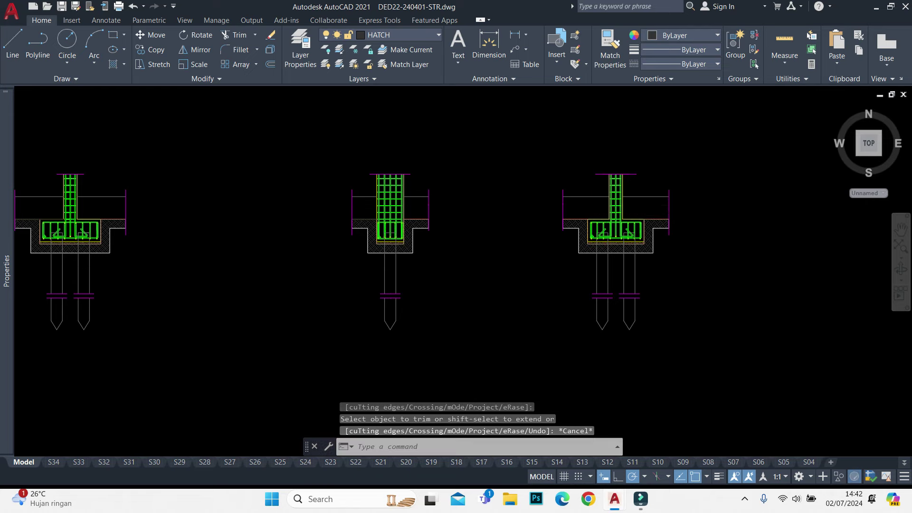
{"action": "scroll", "coordinate": [493, 225], "scroll_direction": "down", "scroll_amount": 3}
{"action": "scroll", "coordinate": [493, 225], "scroll_direction": "up", "scroll_amount": 3}
{"action": "middle_click_drag", "start_coordinate": [501, 190], "coordinate": [631, 321]}
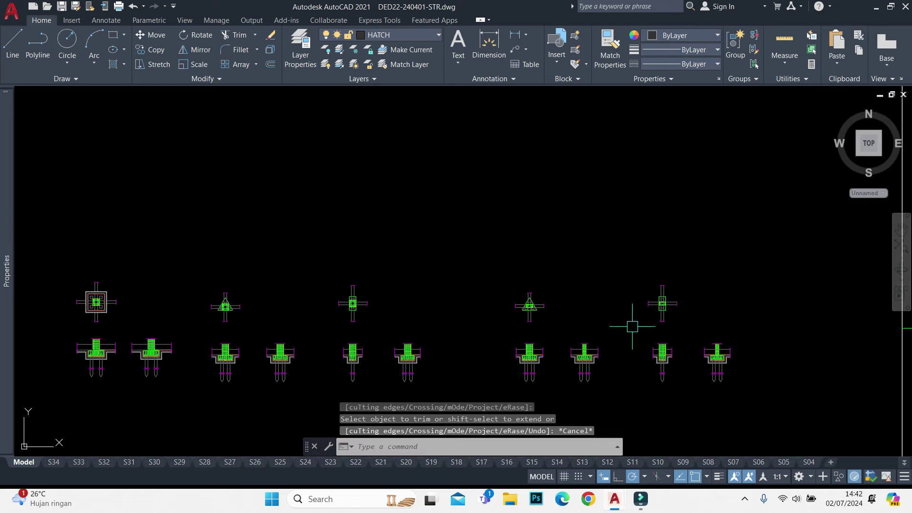
{"action": "scroll", "coordinate": [590, 382], "scroll_direction": "up", "scroll_amount": 5}
{"action": "scroll", "coordinate": [590, 275], "scroll_direction": "down", "scroll_amount": 3}
{"action": "scroll", "coordinate": [565, 205], "scroll_direction": "up", "scroll_amount": 1}
{"action": "scroll", "coordinate": [565, 205], "scroll_direction": "down", "scroll_amount": 4}
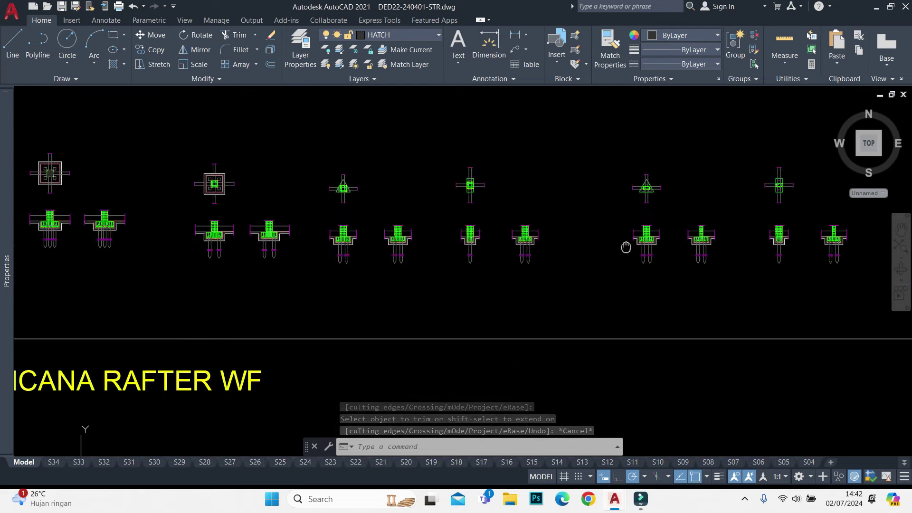
{"action": "scroll", "coordinate": [625, 247], "scroll_direction": "down", "scroll_amount": 1}
{"action": "scroll", "coordinate": [376, 256], "scroll_direction": "up", "scroll_amount": 3}
{"action": "scroll", "coordinate": [460, 206], "scroll_direction": "down", "scroll_amount": 2}
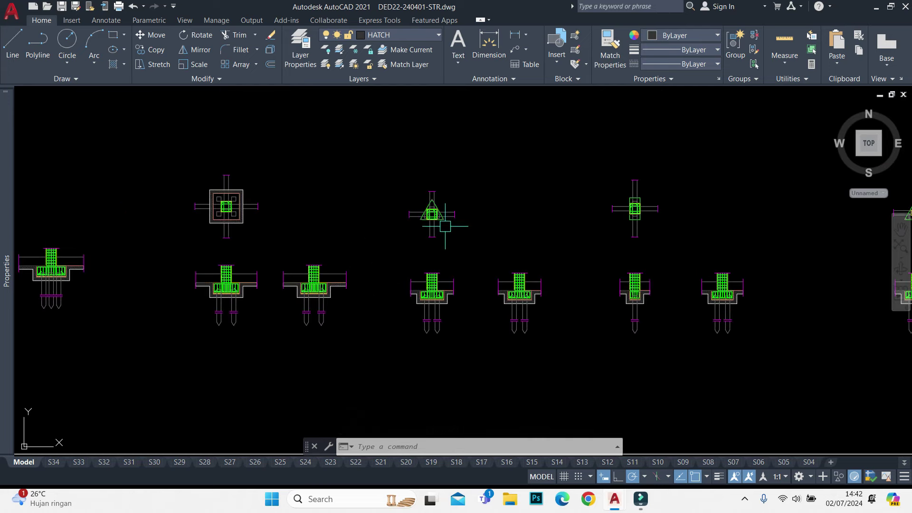
{"action": "scroll", "coordinate": [513, 212], "scroll_direction": "up", "scroll_amount": 1}
{"action": "scroll", "coordinate": [483, 255], "scroll_direction": "up", "scroll_amount": 5}
{"action": "scroll", "coordinate": [484, 238], "scroll_direction": "up", "scroll_amount": 3}
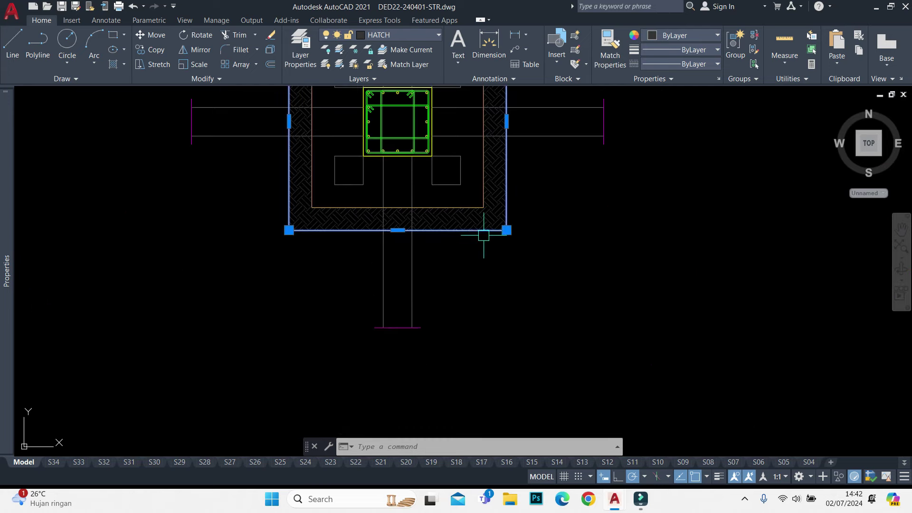
Copy the selected pile cap hatch and outline from a hatch base point onto the other footing plan
{"action": "left_click", "coordinate": [473, 220]}
{"action": "type", "text": "co"}
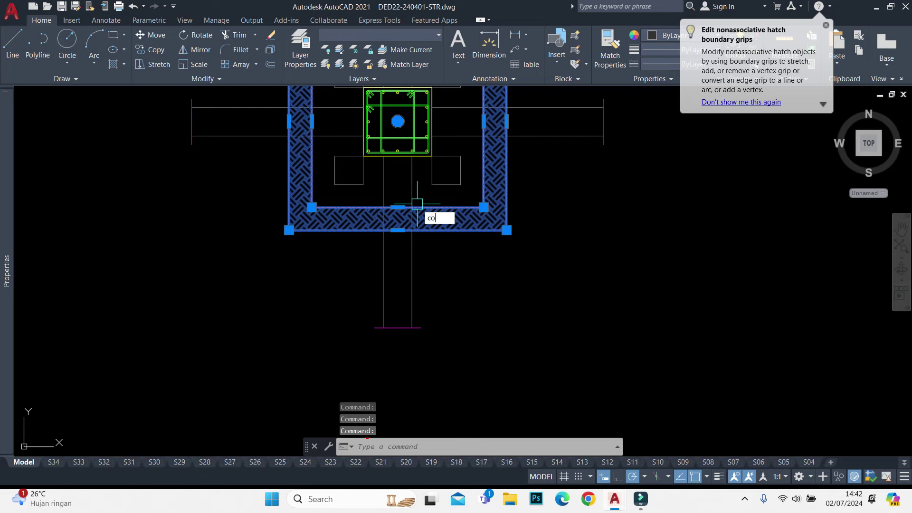
{"action": "key", "text": "Return"}
{"action": "left_click", "coordinate": [399, 207]}
{"action": "scroll", "coordinate": [399, 204], "scroll_direction": "down", "scroll_amount": 5}
{"action": "scroll", "coordinate": [489, 202], "scroll_direction": "down", "scroll_amount": 2}
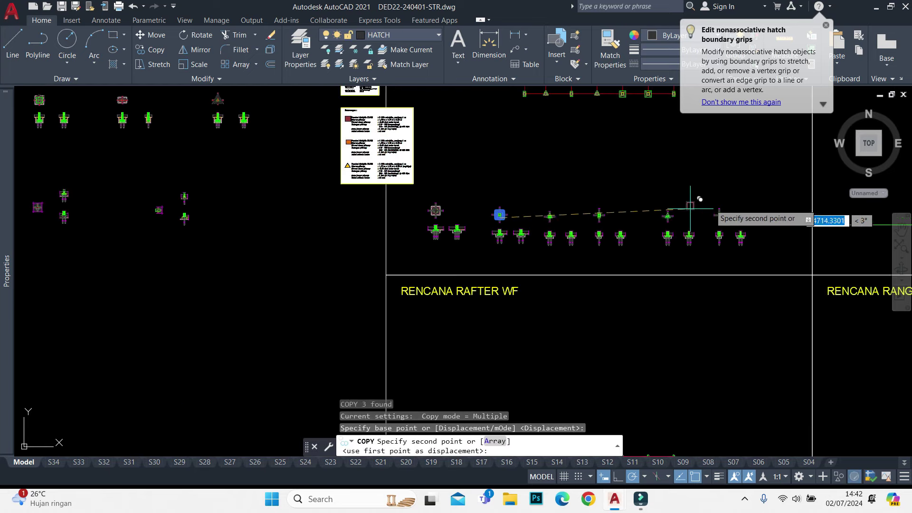
{"action": "scroll", "coordinate": [694, 218], "scroll_direction": "up", "scroll_amount": 4}
{"action": "scroll", "coordinate": [655, 235], "scroll_direction": "up", "scroll_amount": 4}
{"action": "scroll", "coordinate": [558, 204], "scroll_direction": "up", "scroll_amount": 2}
{"action": "scroll", "coordinate": [566, 201], "scroll_direction": "up", "scroll_amount": 1}
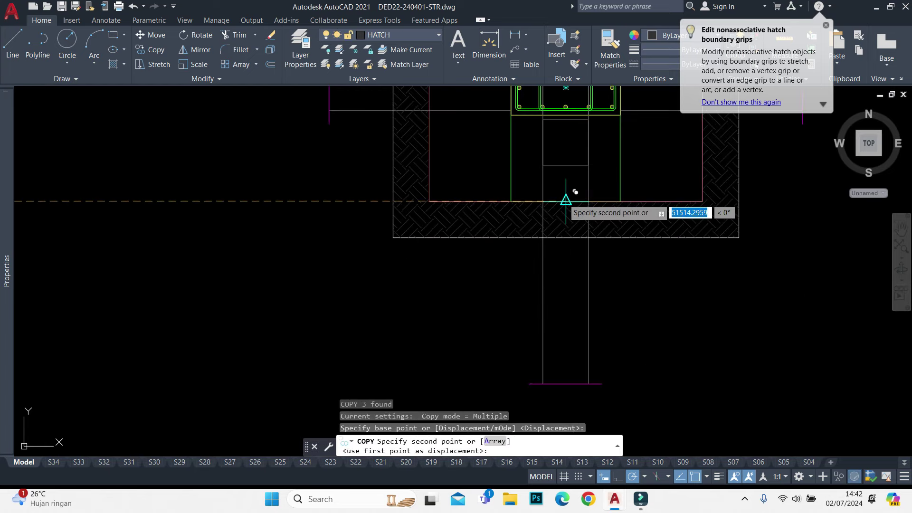
{"action": "left_click", "coordinate": [565, 200]}
{"action": "key", "text": "Escape"}
{"action": "scroll", "coordinate": [565, 200], "scroll_direction": "down", "scroll_amount": 5}
Stretch the pile cap's right edge inward, then undo that stretch
{"action": "scroll", "coordinate": [571, 242], "scroll_direction": "down", "scroll_amount": 3}
{"action": "left_click", "coordinate": [585, 209]}
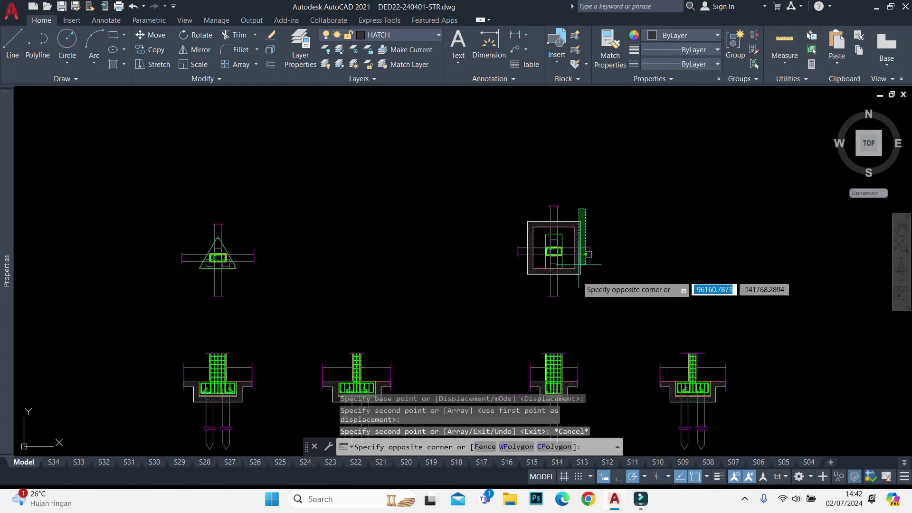
{"action": "left_click", "coordinate": [577, 308]}
{"action": "scroll", "coordinate": [576, 219], "scroll_direction": "up", "scroll_amount": 3}
{"action": "type", "text": "s"}
{"action": "key", "text": "Return"}
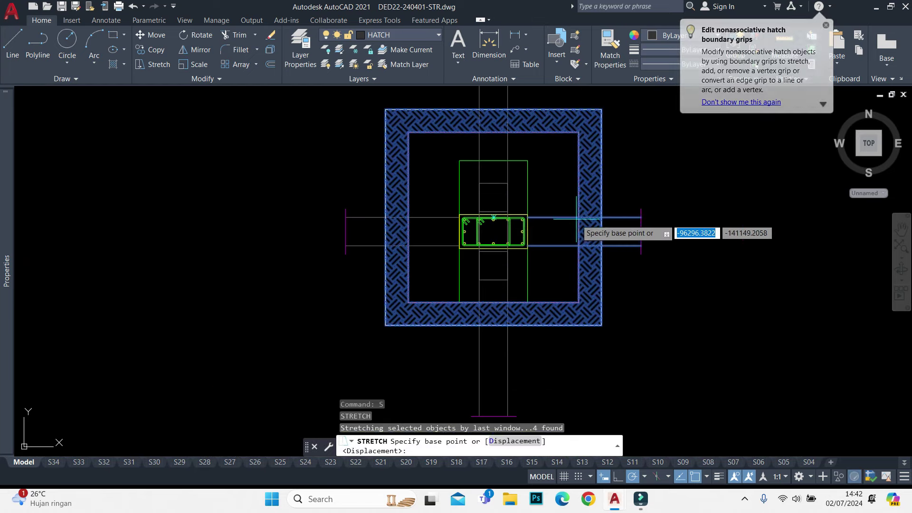
{"action": "scroll", "coordinate": [577, 218], "scroll_direction": "up", "scroll_amount": 4}
{"action": "left_click", "coordinate": [579, 210]}
{"action": "left_click", "coordinate": [451, 208]}
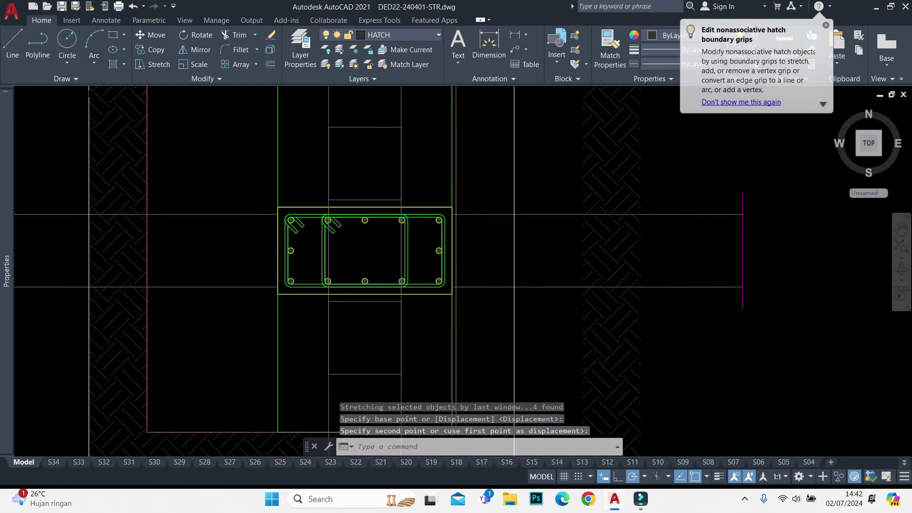
{"action": "scroll", "coordinate": [590, 163], "scroll_direction": "down", "scroll_amount": 5}
{"action": "key", "text": "ctrl+z"}
{"action": "key", "text": "ctrl+z"}
Stretch the pile cap's top edge to a new position and try reshaping its hatch
{"action": "left_click", "coordinate": [607, 232]}
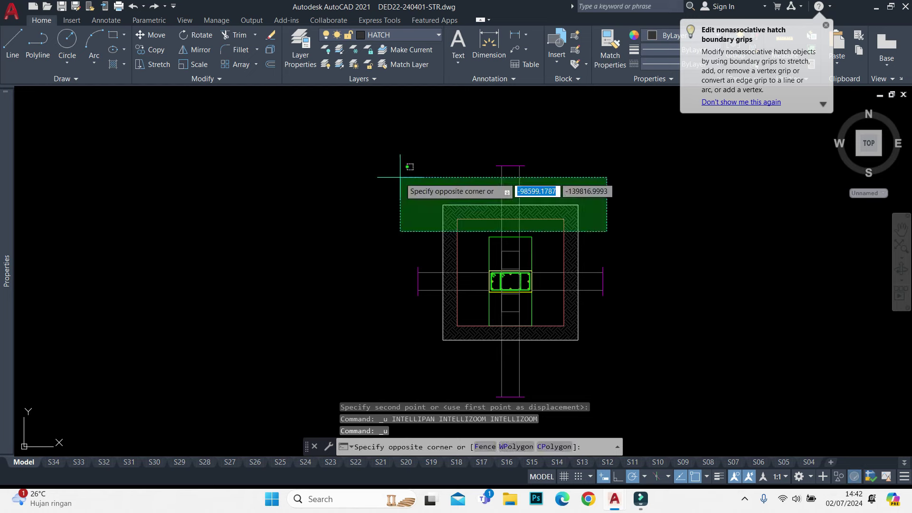
{"action": "left_click", "coordinate": [401, 177]}
{"action": "type", "text": "s"}
{"action": "key", "text": "Return"}
{"action": "scroll", "coordinate": [489, 223], "scroll_direction": "up", "scroll_amount": 3}
{"action": "left_click", "coordinate": [500, 208]}
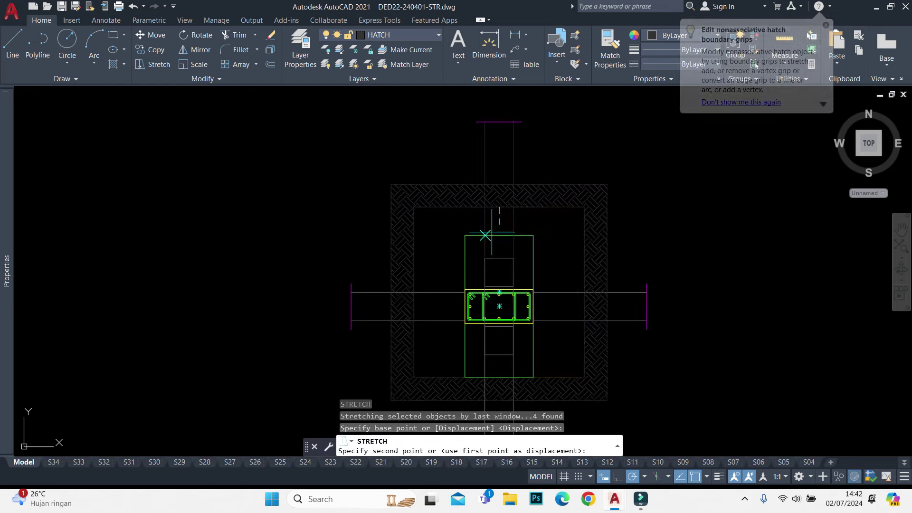
{"action": "left_click", "coordinate": [499, 236]}
{"action": "left_click", "coordinate": [499, 184]}
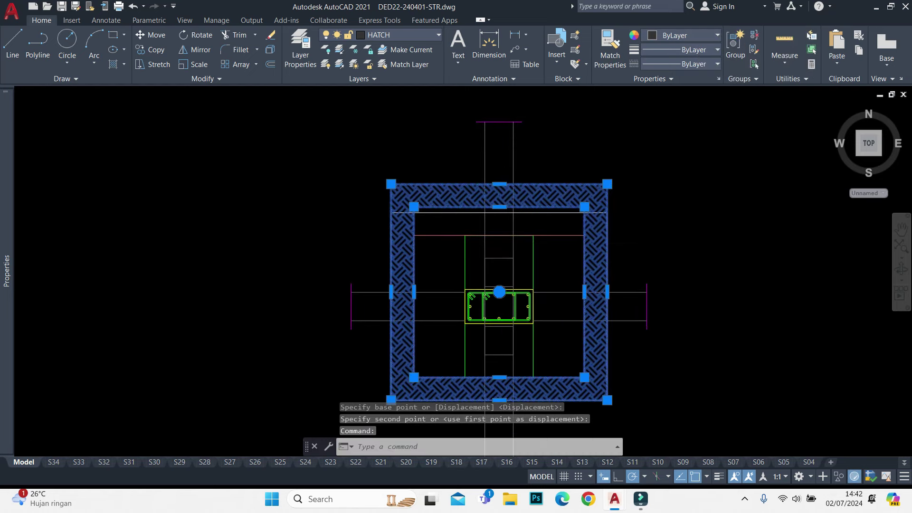
{"action": "scroll", "coordinate": [499, 183], "scroll_direction": "up", "scroll_amount": 2}
{"action": "left_click", "coordinate": [499, 208]}
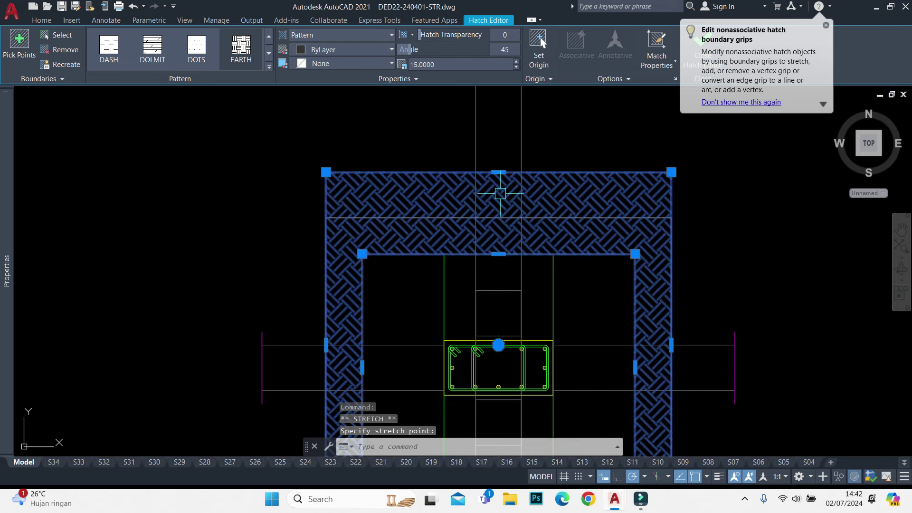
{"action": "scroll", "coordinate": [497, 211], "scroll_direction": "down", "scroll_amount": 2}
{"action": "key", "text": "Escape"}
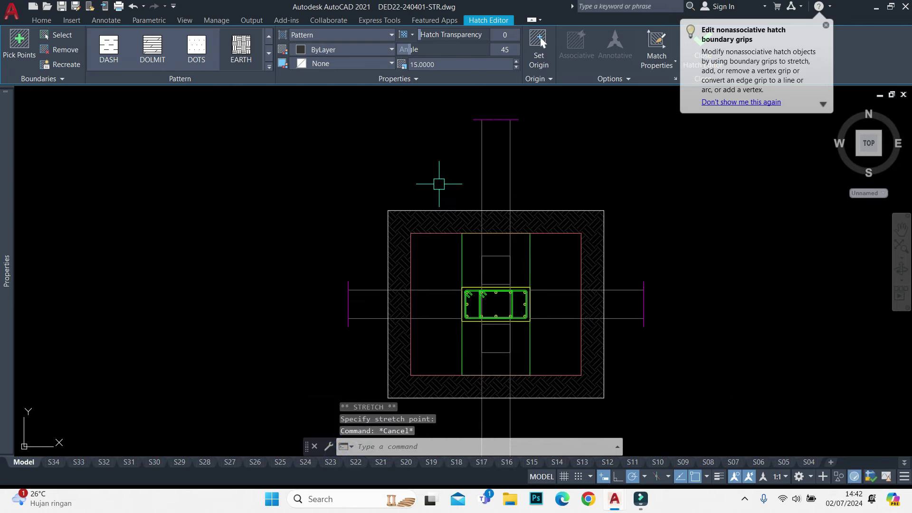
Stretch the pile cap's left side and hatch inward from the lower-left corner
{"action": "middle_click_drag", "start_coordinate": [439, 184], "coordinate": [435, 86]}
{"action": "left_click", "coordinate": [438, 183]}
{"action": "key", "text": "Escape"}
{"action": "key", "text": "Escape"}
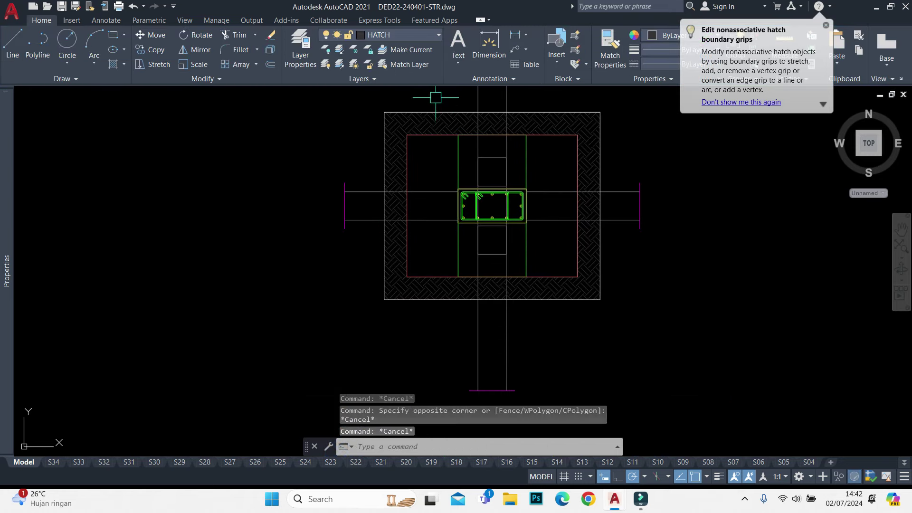
{"action": "left_click", "coordinate": [436, 97]}
{"action": "left_click", "coordinate": [373, 336]}
{"action": "type", "text": "s"}
{"action": "key", "text": "Return"}
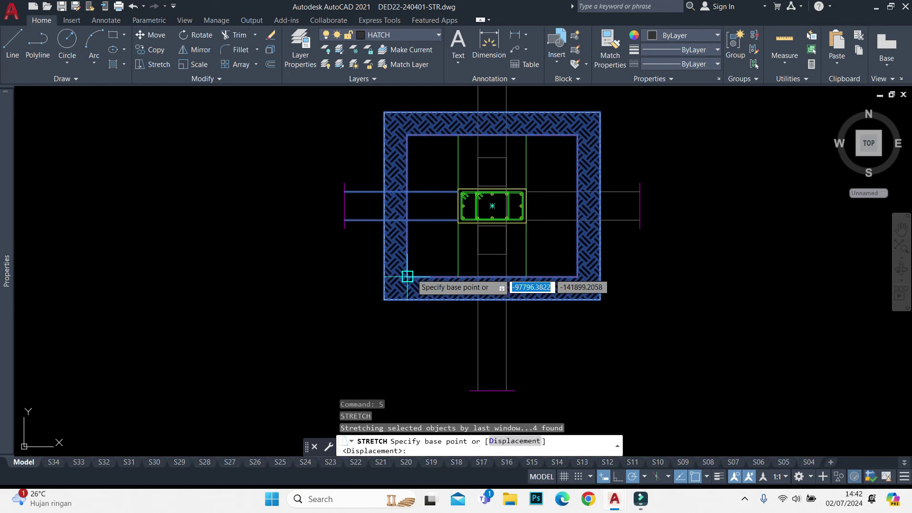
{"action": "left_click", "coordinate": [407, 276]}
{"action": "left_click", "coordinate": [458, 276]}
Move the hatch's inner and outer left boundary grips onto the new left side
{"action": "left_click", "coordinate": [414, 262]}
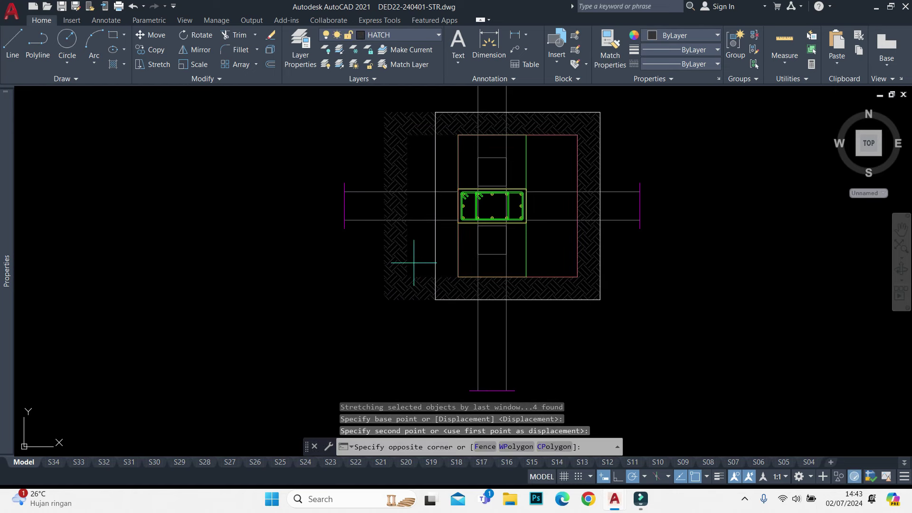
{"action": "left_click", "coordinate": [399, 247]}
{"action": "scroll", "coordinate": [413, 204], "scroll_direction": "up", "scroll_amount": 2}
{"action": "left_click", "coordinate": [400, 208]}
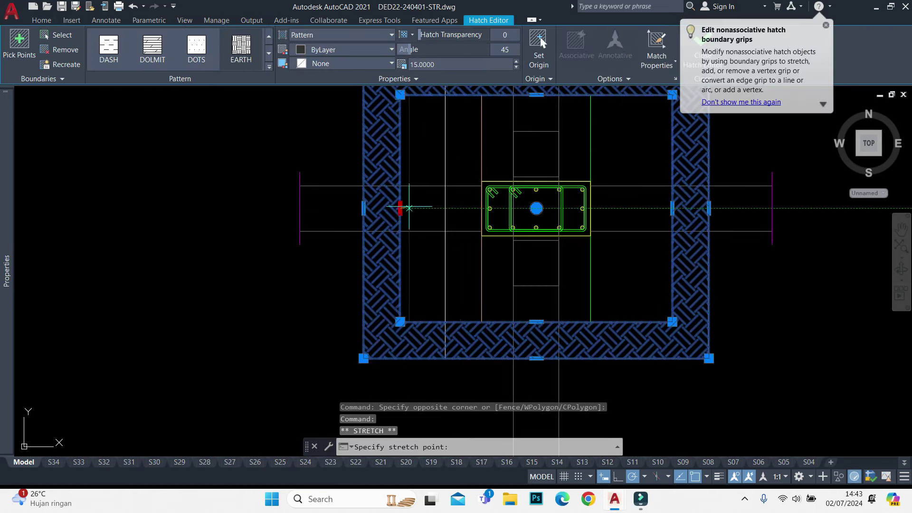
{"action": "left_click", "coordinate": [481, 208]}
{"action": "left_click", "coordinate": [364, 208]}
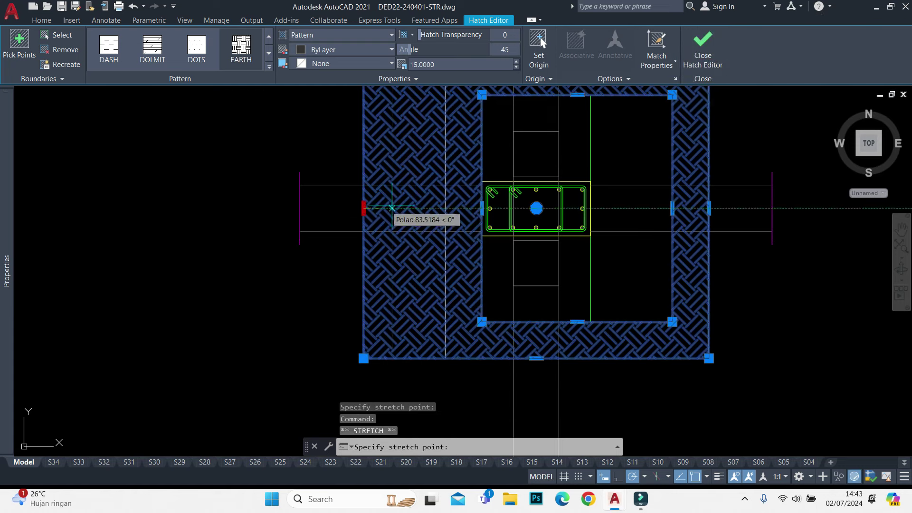
{"action": "left_click", "coordinate": [446, 207]}
{"action": "key", "text": "Escape"}
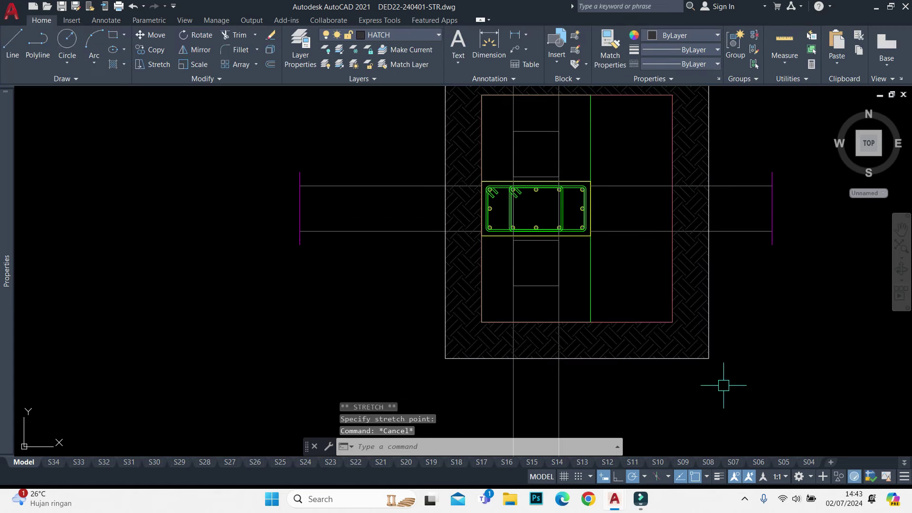
Crossing-select the pile cap's right part and stretch it inward toward the column
{"action": "left_click", "coordinate": [722, 384]}
{"action": "middle_click_drag", "start_coordinate": [663, 149], "coordinate": [647, 210]}
{"action": "left_click", "coordinate": [637, 107]}
{"action": "type", "text": "s"}
{"action": "key", "text": "Return"}
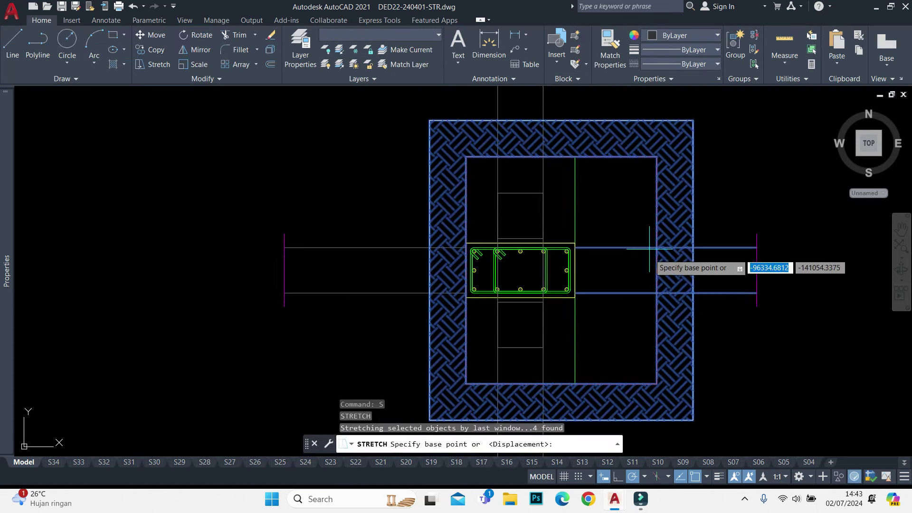
{"action": "left_click", "coordinate": [656, 256]}
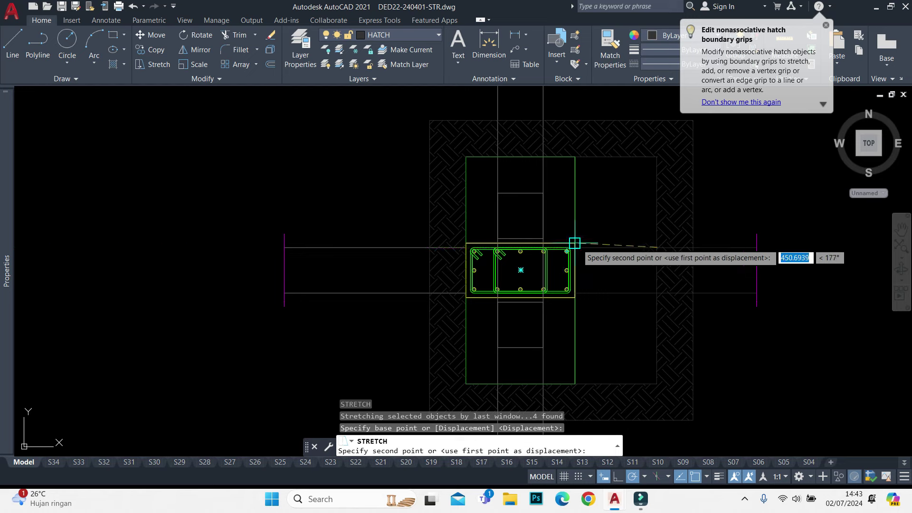
{"action": "scroll", "coordinate": [576, 243], "scroll_direction": "up", "scroll_amount": 2}
{"action": "left_click", "coordinate": [576, 247]}
{"action": "scroll", "coordinate": [618, 224], "scroll_direction": "down", "scroll_amount": 2}
Pull the hatch's inner right edge to the column and outer right edge to the wall
{"action": "left_click", "coordinate": [657, 205]}
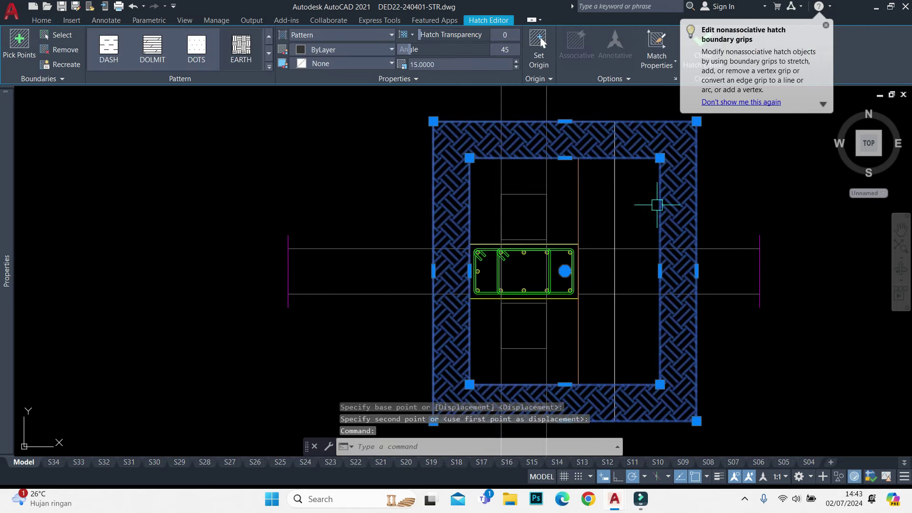
{"action": "left_click", "coordinate": [660, 271]}
{"action": "left_click", "coordinate": [578, 271]}
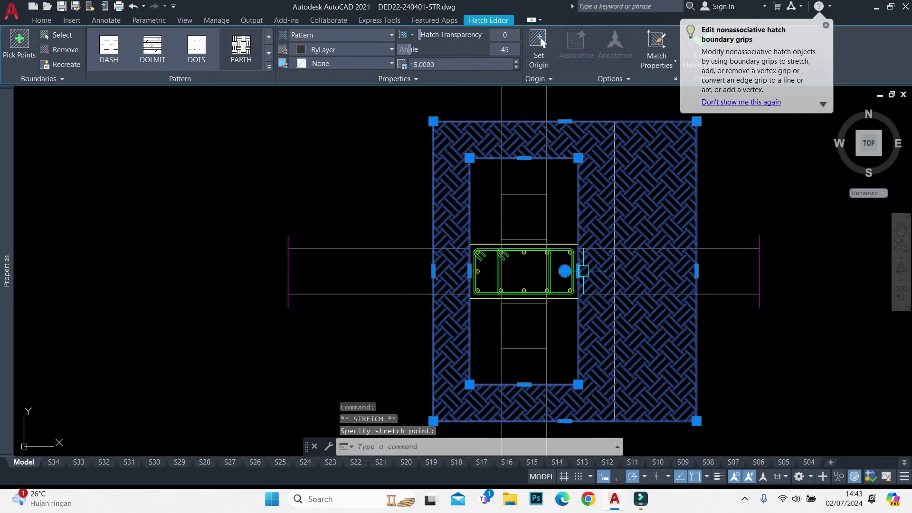
{"action": "left_click", "coordinate": [696, 271]}
{"action": "left_click", "coordinate": [613, 269]}
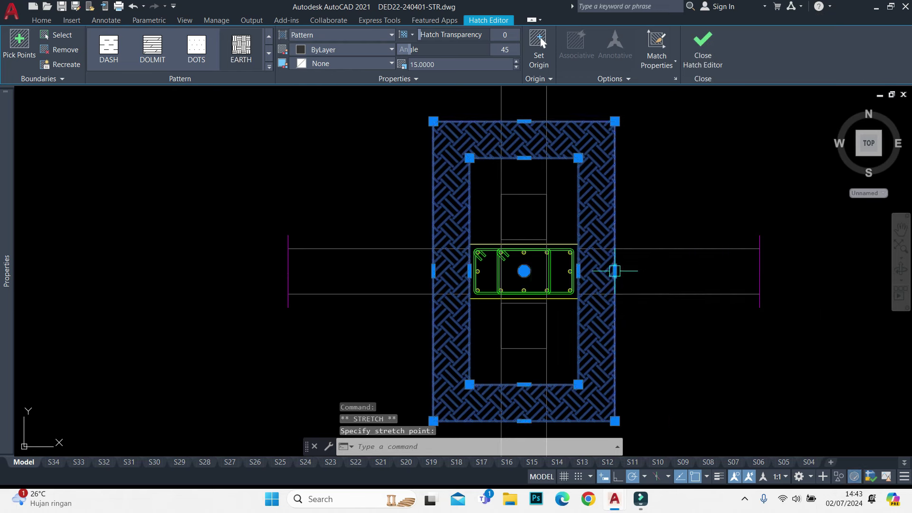
{"action": "scroll", "coordinate": [628, 208], "scroll_direction": "down", "scroll_amount": 4}
{"action": "scroll", "coordinate": [627, 208], "scroll_direction": "up", "scroll_amount": 4}
{"action": "left_click", "coordinate": [623, 250]}
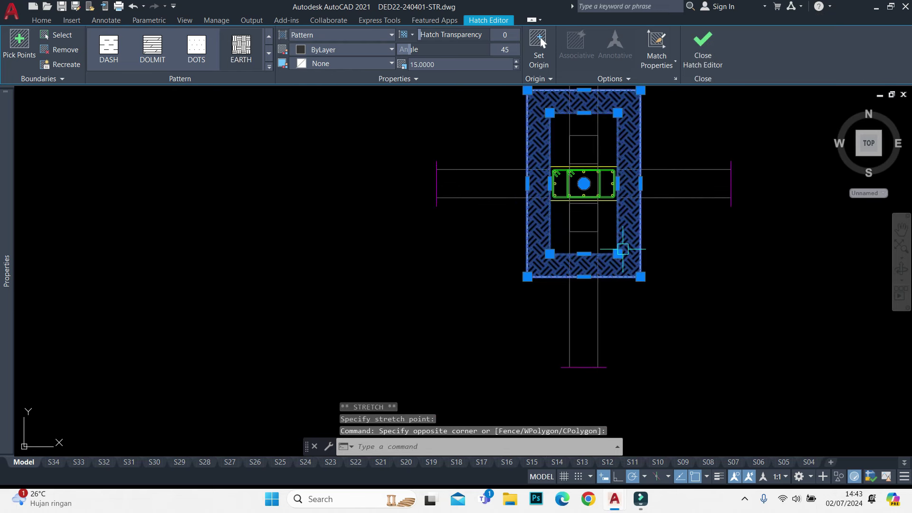
{"action": "scroll", "coordinate": [620, 223], "scroll_direction": "up", "scroll_amount": 2}
Copy the resized pile cap with CO from its base point onto the other column
{"action": "left_click", "coordinate": [592, 272]}
{"action": "type", "text": "co"}
{"action": "key", "text": "Return"}
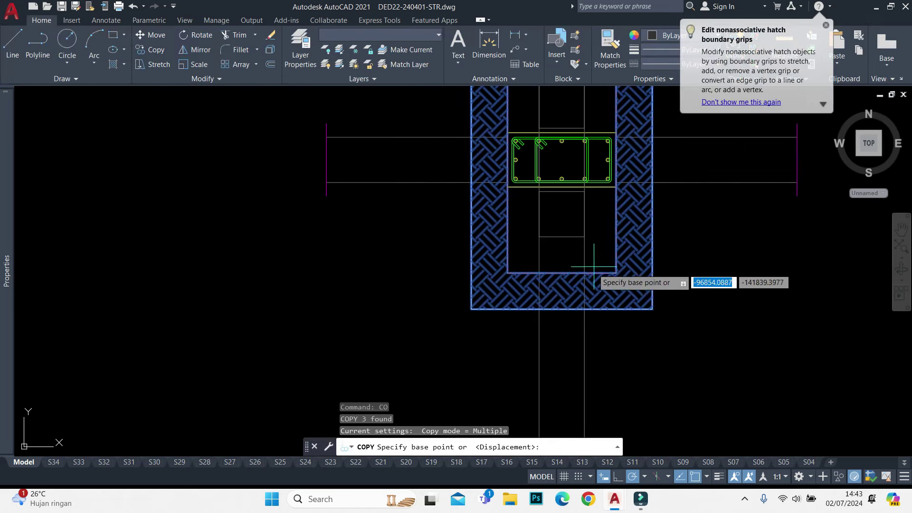
{"action": "left_click", "coordinate": [585, 272]}
{"action": "scroll", "coordinate": [584, 273], "scroll_direction": "down", "scroll_amount": 5}
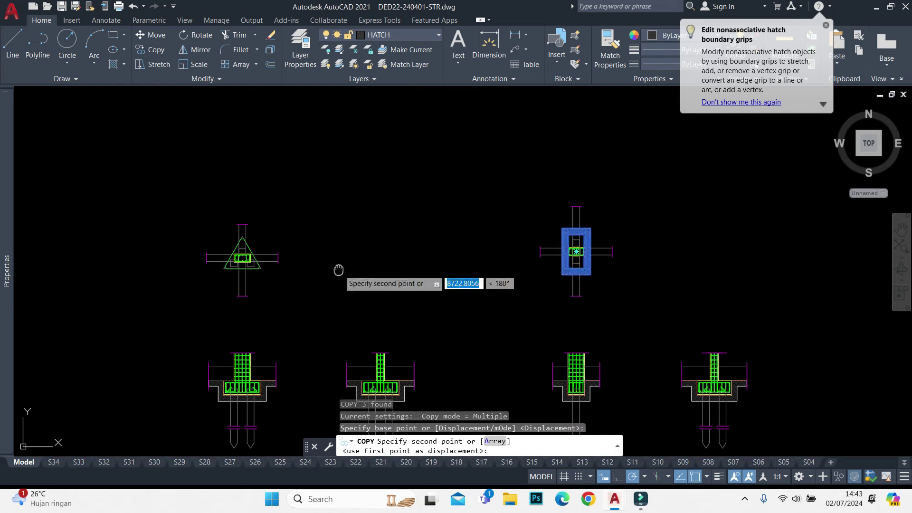
{"action": "scroll", "coordinate": [380, 204], "scroll_direction": "up", "scroll_amount": 4}
{"action": "scroll", "coordinate": [380, 204], "scroll_direction": "up", "scroll_amount": 4}
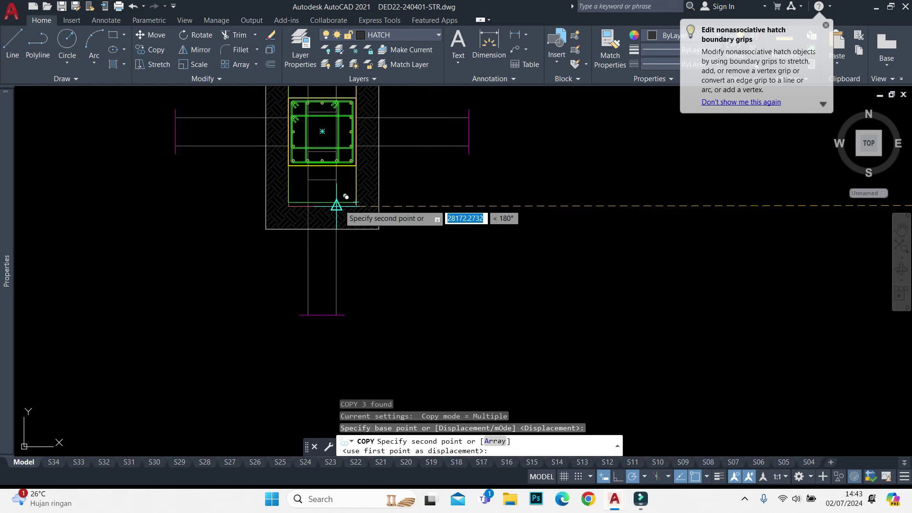
{"action": "scroll", "coordinate": [336, 203], "scroll_direction": "up", "scroll_amount": 3}
{"action": "left_click", "coordinate": [337, 203]}
{"action": "key", "text": "Escape"}
{"action": "scroll", "coordinate": [401, 197], "scroll_direction": "down", "scroll_amount": 5}
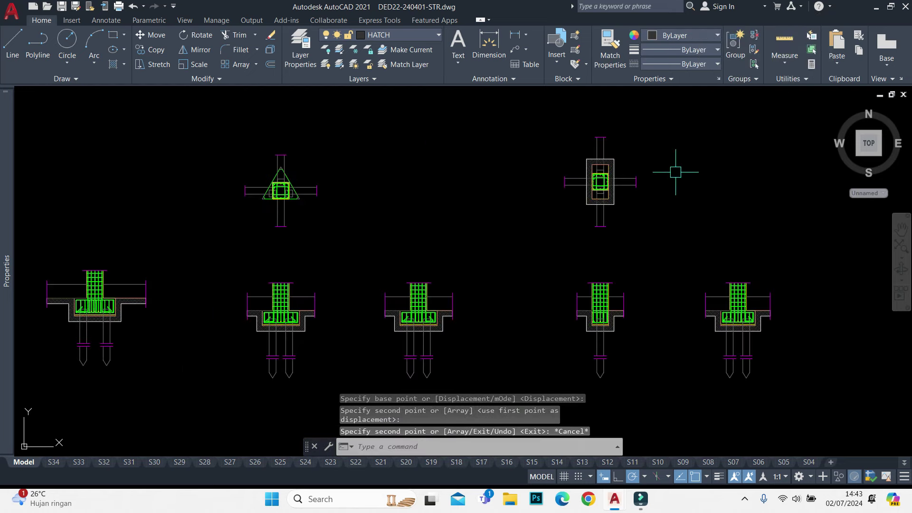
Pan to the triangular pile cap plan and start a polyline outline
{"action": "middle_click_drag", "start_coordinate": [546, 157], "coordinate": [515, 203]}
{"action": "scroll", "coordinate": [528, 190], "scroll_direction": "up", "scroll_amount": 2}
{"action": "scroll", "coordinate": [570, 202], "scroll_direction": "up", "scroll_amount": 4}
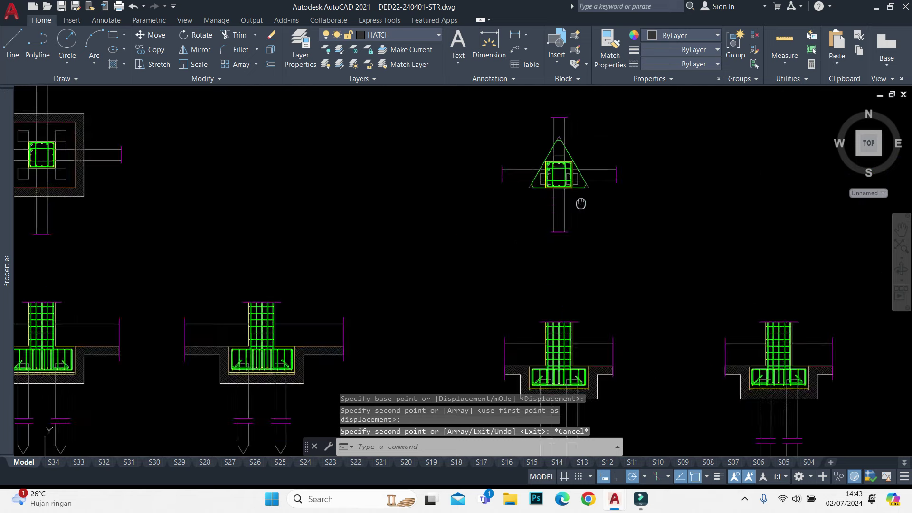
{"action": "scroll", "coordinate": [640, 195], "scroll_direction": "down", "scroll_amount": 4}
{"action": "scroll", "coordinate": [768, 164], "scroll_direction": "up", "scroll_amount": 4}
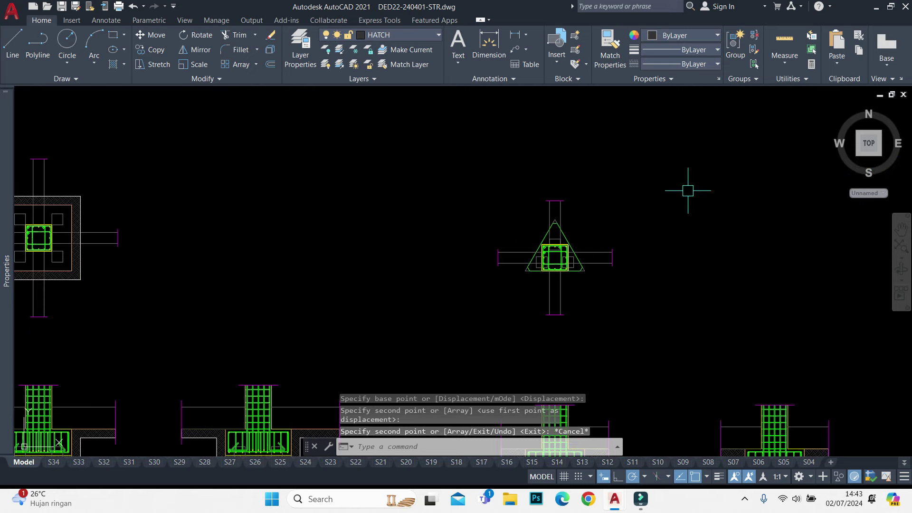
{"action": "type", "text": "pl"}
{"action": "key", "text": "Return"}
{"action": "scroll", "coordinate": [526, 272], "scroll_direction": "up", "scroll_amount": 4}
Draw the triangular pile cap outline and move it aside
{"action": "left_click", "coordinate": [522, 271]}
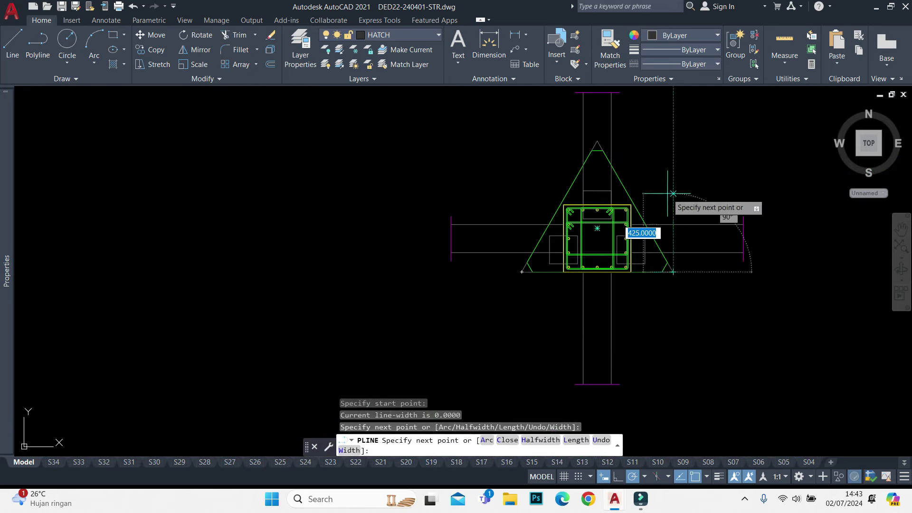
{"action": "scroll", "coordinate": [632, 180], "scroll_direction": "up", "scroll_amount": 4}
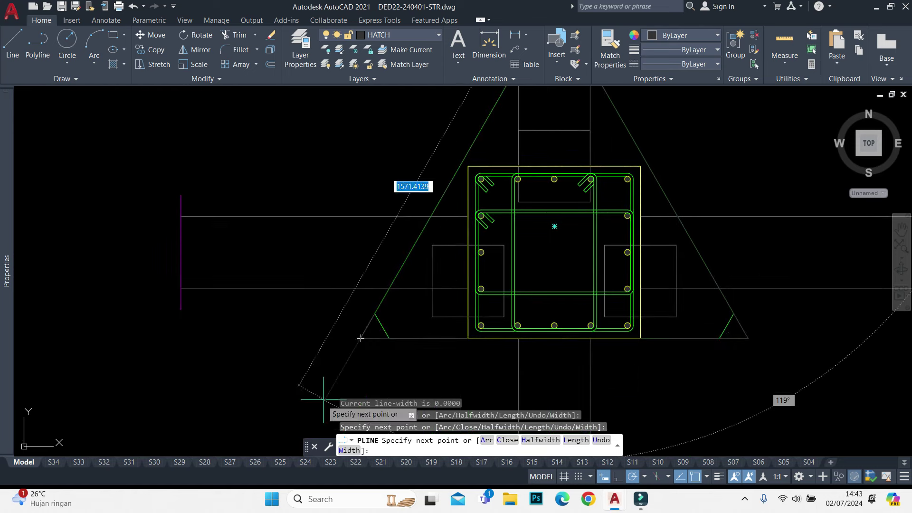
{"action": "key", "text": "Escape"}
{"action": "left_click", "coordinate": [397, 337]}
{"action": "scroll", "coordinate": [629, 247], "scroll_direction": "down", "scroll_amount": 6}
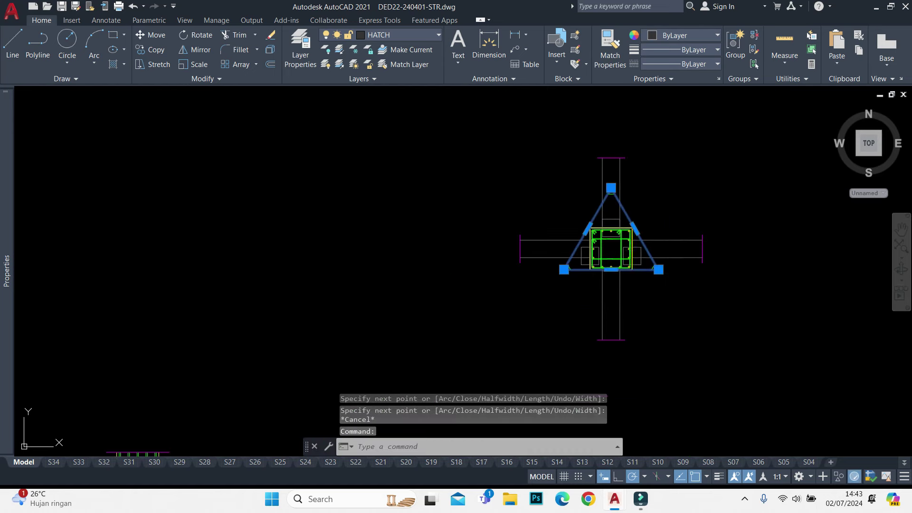
{"action": "type", "text": "m"}
{"action": "key", "text": "Return"}
{"action": "scroll", "coordinate": [610, 228], "scroll_direction": "down", "scroll_amount": 2}
{"action": "left_click", "coordinate": [638, 266]}
{"action": "scroll", "coordinate": [316, 248], "scroll_direction": "down", "scroll_amount": 2}
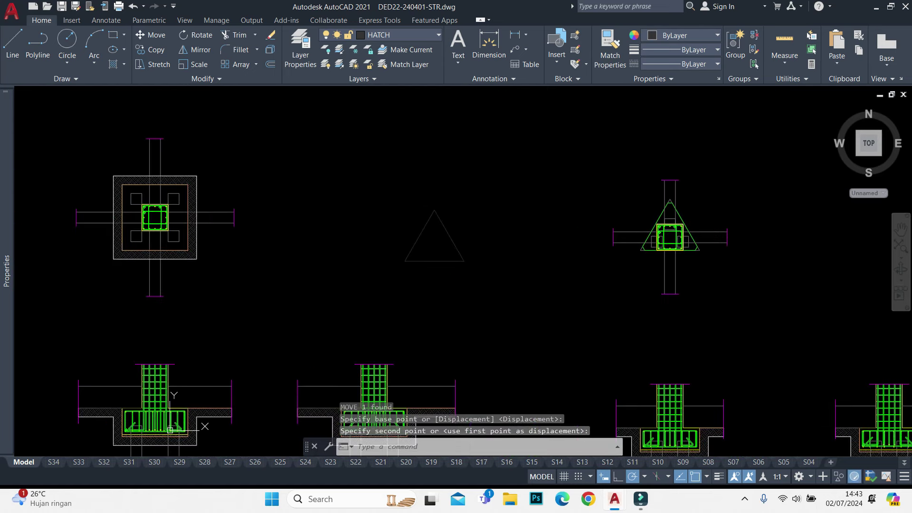
{"action": "key", "text": "Escape"}
Match the triangle to the footing rectangle's properties and offset it 200 outward
{"action": "type", "text": "ma"}
{"action": "key", "text": "Return"}
{"action": "left_click", "coordinate": [188, 199]}
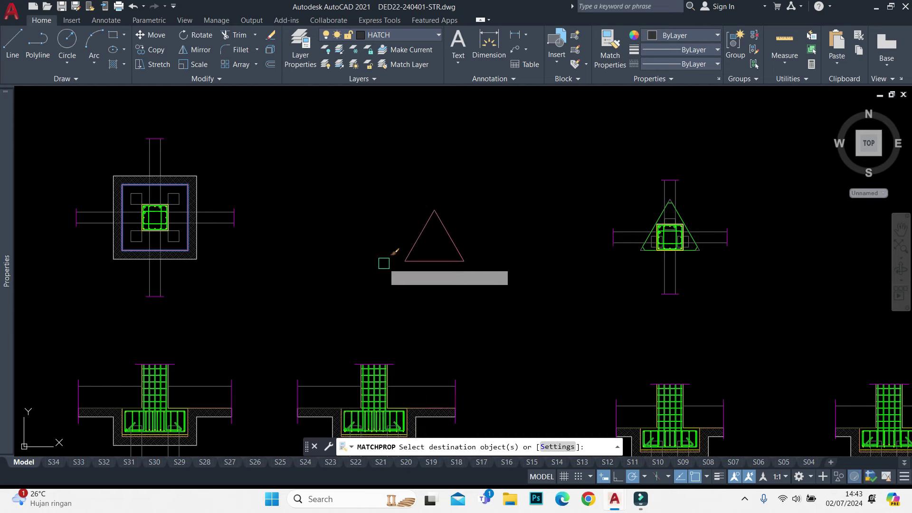
{"action": "key", "text": "Escape"}
{"action": "type", "text": "o"}
{"action": "key", "text": "Return"}
{"action": "type", "text": "2"}
{"action": "key", "text": "Return"}
{"action": "left_click", "coordinate": [432, 211]}
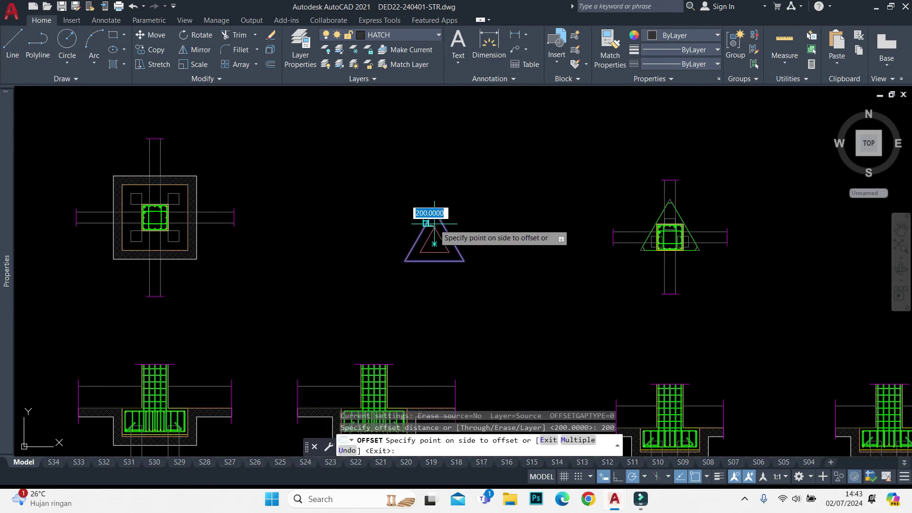
{"action": "left_click", "coordinate": [444, 178]}
{"action": "key", "text": "Escape"}
Give the outer triangle the footing's outer rectangle properties
{"action": "key", "text": "Return"}
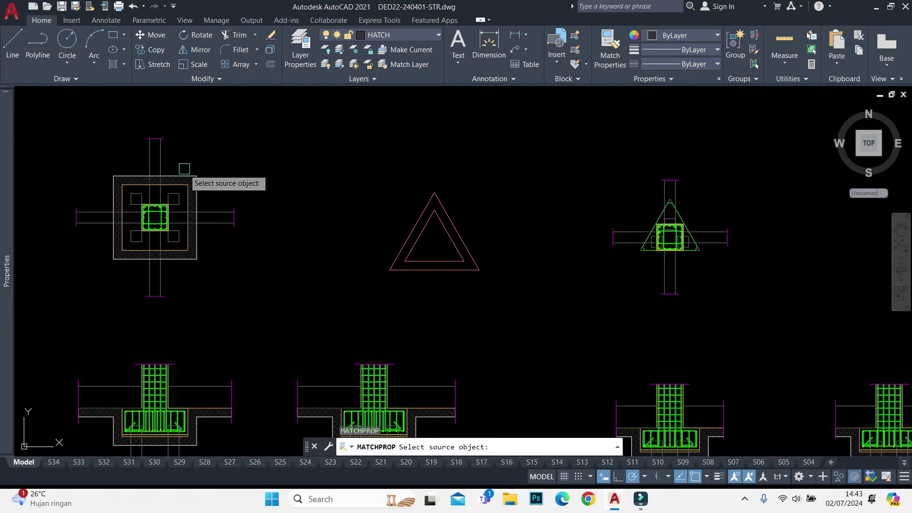
{"action": "left_click", "coordinate": [185, 177]}
{"action": "left_click", "coordinate": [440, 203]}
{"action": "key", "text": "Escape"}
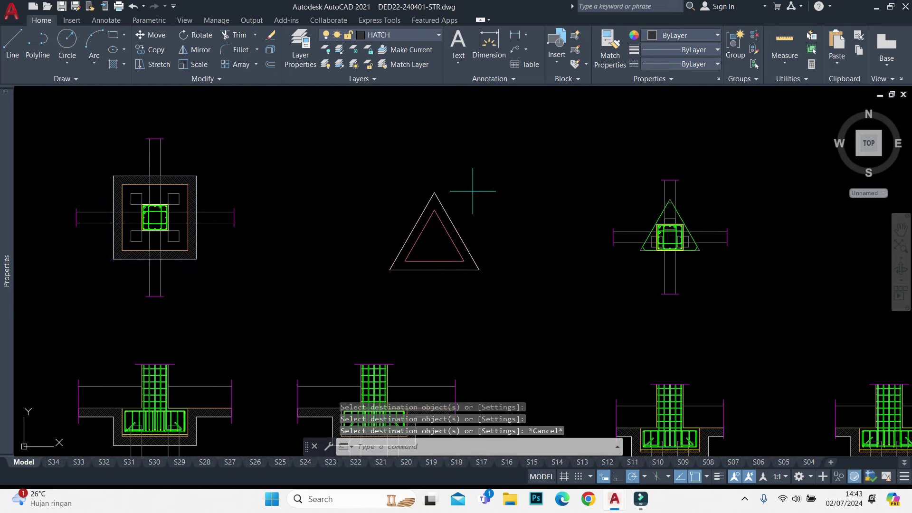
Hatch the ring between the triangles using the footing's woven hatch pattern
{"action": "scroll", "coordinate": [473, 191], "scroll_direction": "up", "scroll_amount": 2}
{"action": "type", "text": "h"}
{"action": "key", "text": "Return"}
{"action": "left_click", "coordinate": [433, 212]}
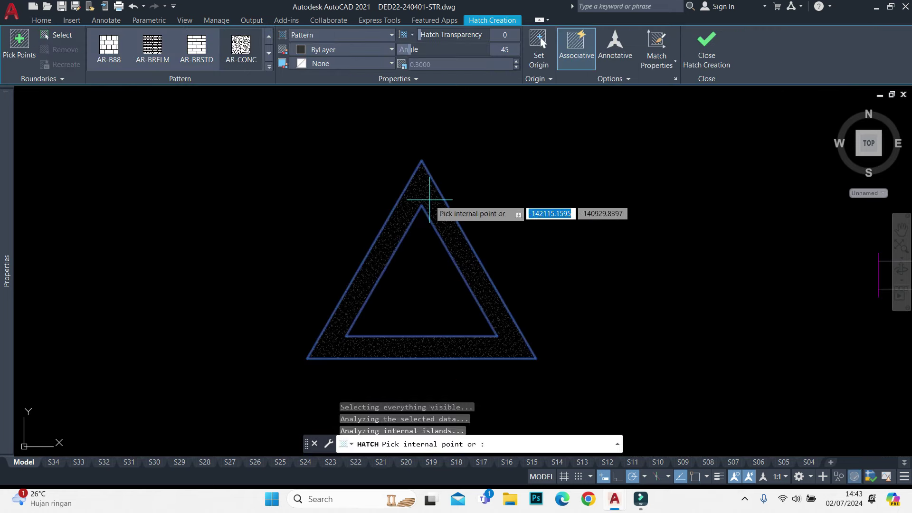
{"action": "type", "text": "ma"}
{"action": "key", "text": "Return"}
{"action": "scroll", "coordinate": [419, 203], "scroll_direction": "down", "scroll_amount": 3}
{"action": "scroll", "coordinate": [166, 176], "scroll_direction": "up", "scroll_amount": 5}
{"action": "left_click", "coordinate": [210, 153]}
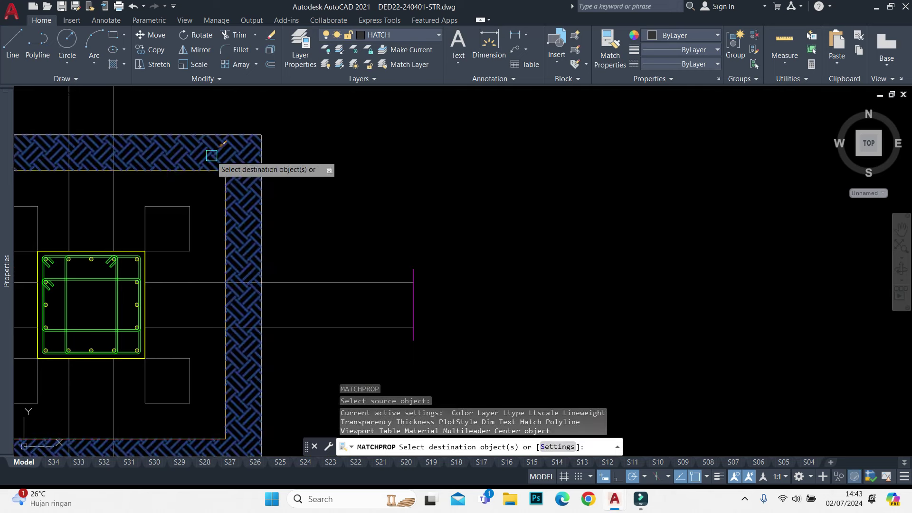
{"action": "scroll", "coordinate": [210, 159], "scroll_direction": "down", "scroll_amount": 4}
{"action": "scroll", "coordinate": [652, 197], "scroll_direction": "up", "scroll_amount": 3}
{"action": "left_click", "coordinate": [570, 195]}
{"action": "key", "text": "Escape"}
Copy both triangles and their hatch with the top vertex as the base point
{"action": "left_click", "coordinate": [590, 183]}
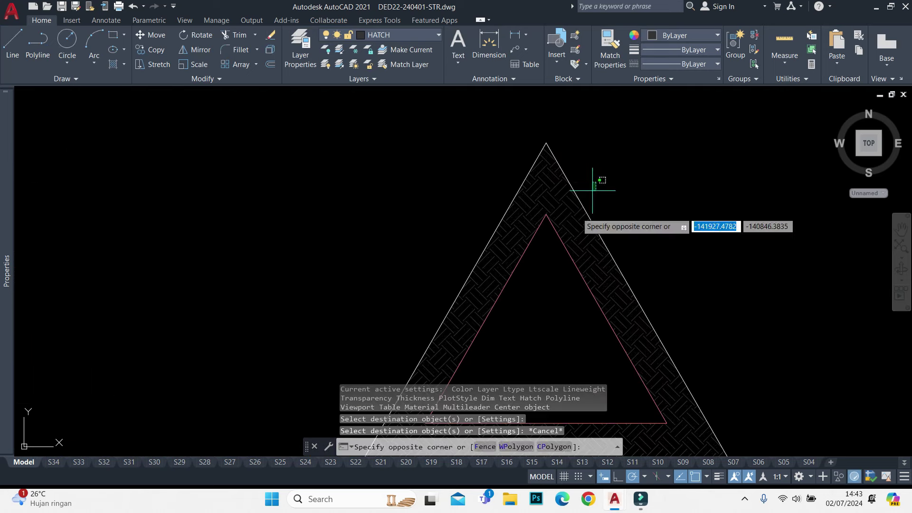
{"action": "left_click", "coordinate": [533, 237]}
{"action": "type", "text": "m"}
{"action": "key", "text": "BackSpace"}
{"action": "key", "text": "ctrl+shift+c"}
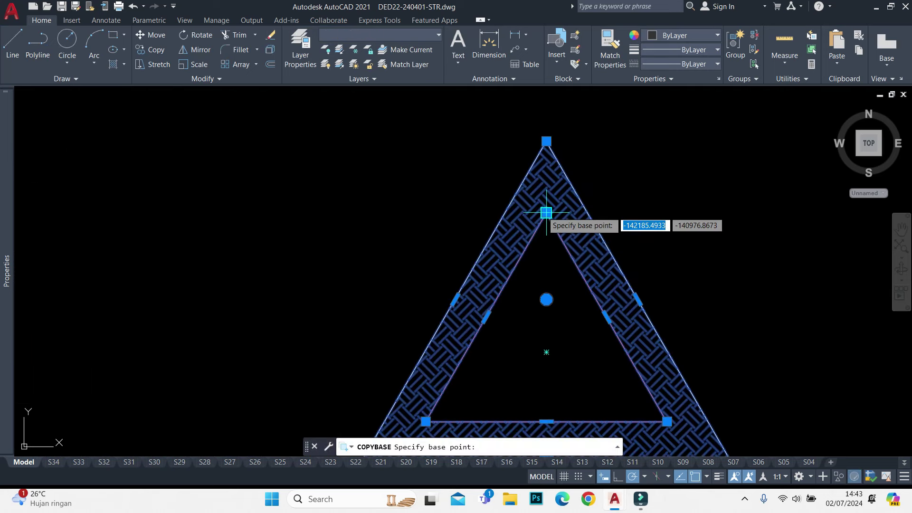
{"action": "left_click", "coordinate": [546, 212]}
{"action": "scroll", "coordinate": [498, 213], "scroll_direction": "down", "scroll_amount": 3}
Paste the hatched triangle ring at the top of the triangular column's pile cap
{"action": "scroll", "coordinate": [393, 223], "scroll_direction": "down", "scroll_amount": 2}
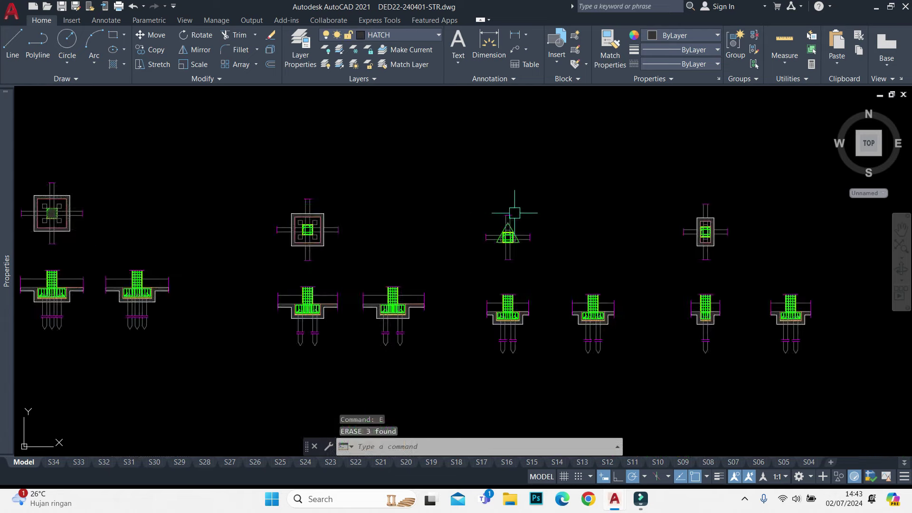
{"action": "key", "text": "ctrl+v"}
{"action": "scroll", "coordinate": [513, 209], "scroll_direction": "up", "scroll_amount": 3}
{"action": "scroll", "coordinate": [504, 229], "scroll_direction": "up", "scroll_amount": 5}
{"action": "left_click", "coordinate": [435, 236]}
{"action": "scroll", "coordinate": [436, 236], "scroll_direction": "down", "scroll_amount": 5}
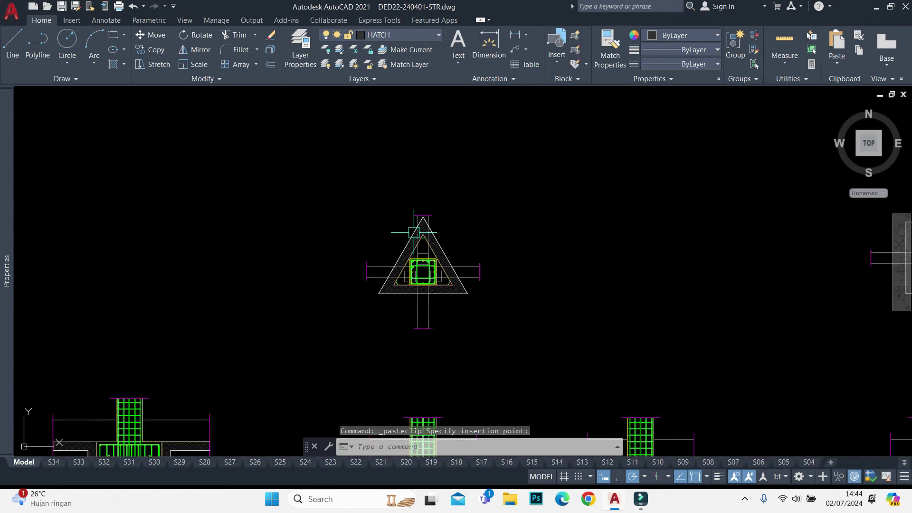
{"action": "scroll", "coordinate": [390, 222], "scroll_direction": "down", "scroll_amount": 2}
{"action": "scroll", "coordinate": [166, 243], "scroll_direction": "down", "scroll_amount": 2}
{"action": "scroll", "coordinate": [530, 352], "scroll_direction": "up", "scroll_amount": 3}
{"action": "scroll", "coordinate": [532, 237], "scroll_direction": "up", "scroll_amount": 3}
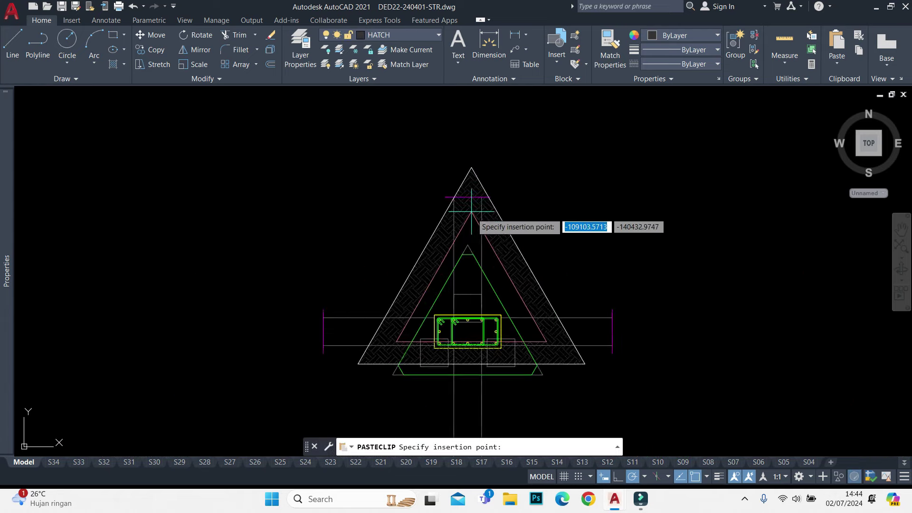
{"action": "scroll", "coordinate": [469, 249], "scroll_direction": "up", "scroll_amount": 2}
{"action": "left_click", "coordinate": [466, 264]}
{"action": "type", "text": "r"}
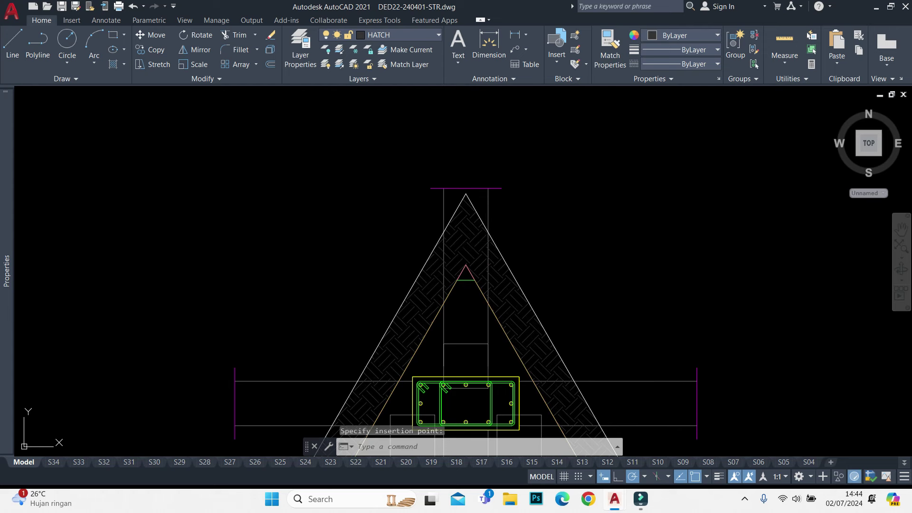